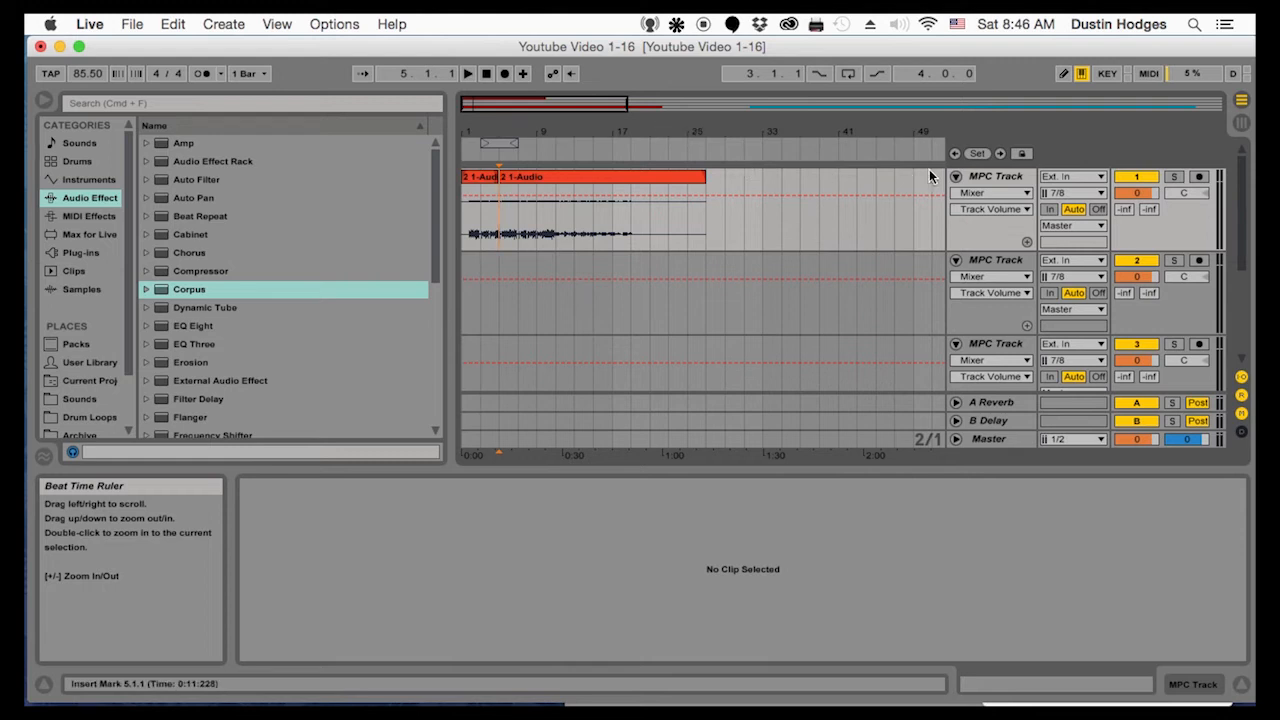
Select the first MPC track and expand the VST plug-ins down to the custom WaveShell-VST 9.3 folder
left_click(983, 182)
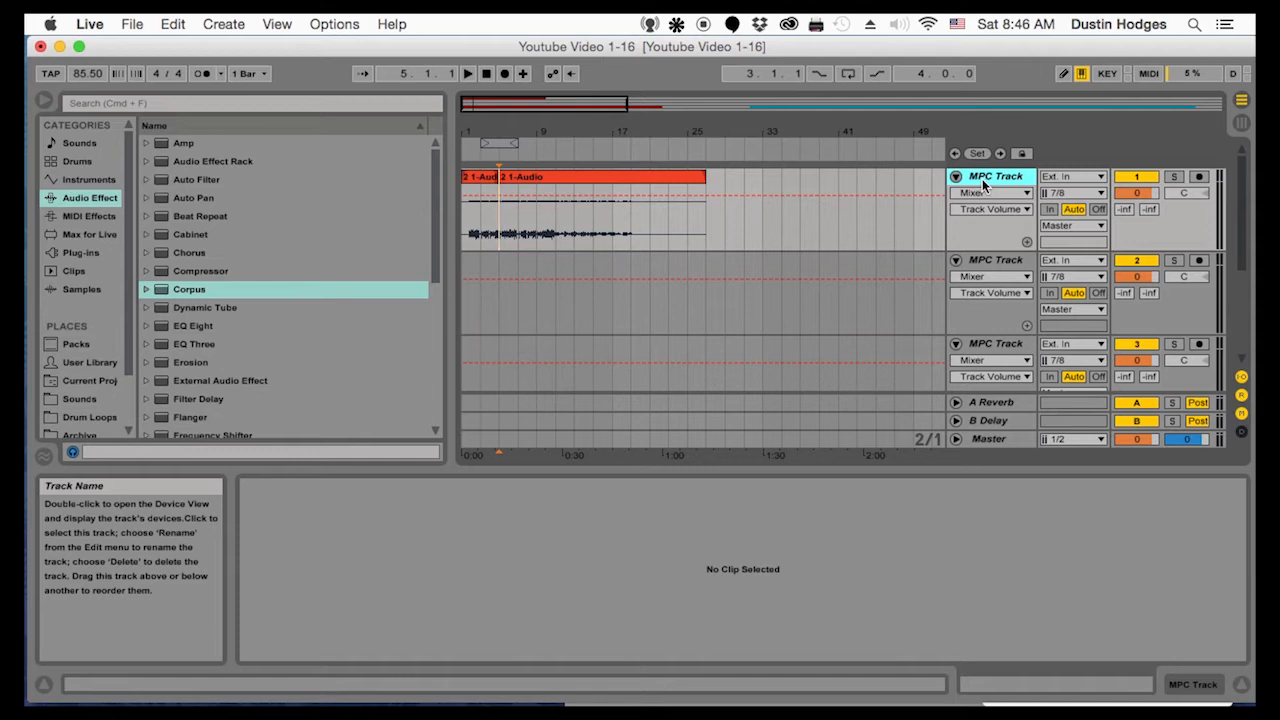
left_click(81, 253)
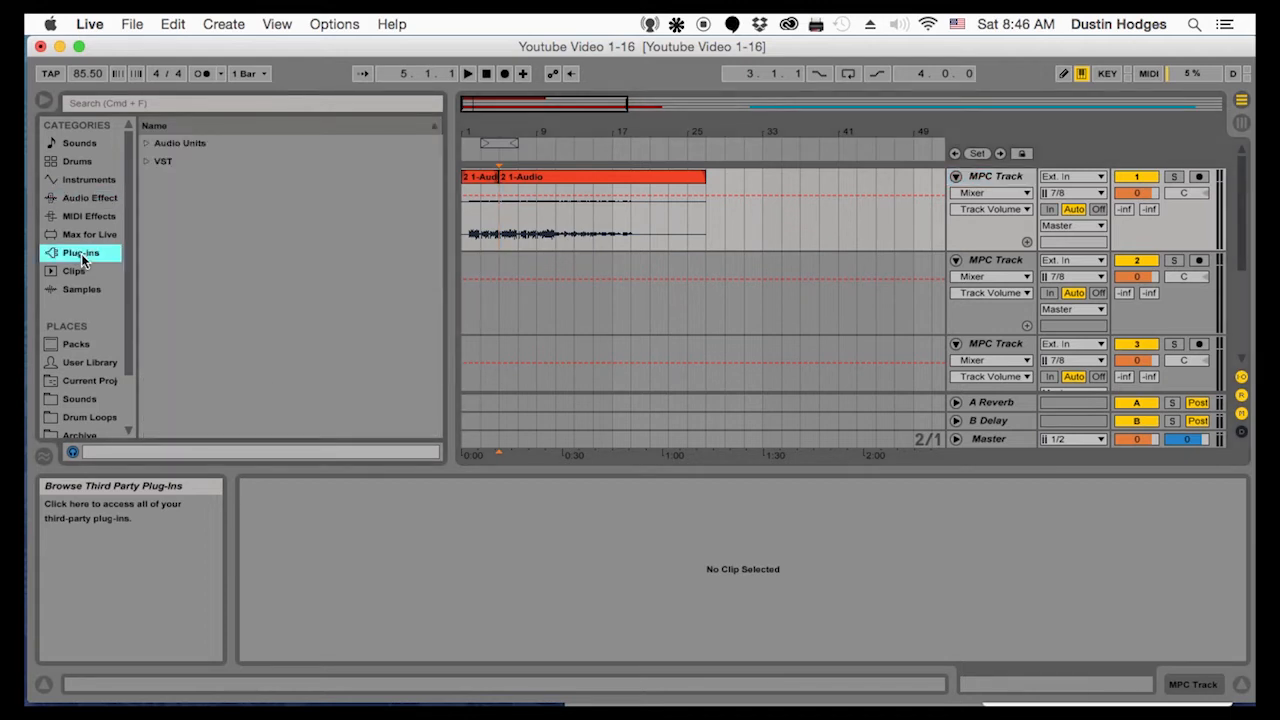
left_click(149, 164)
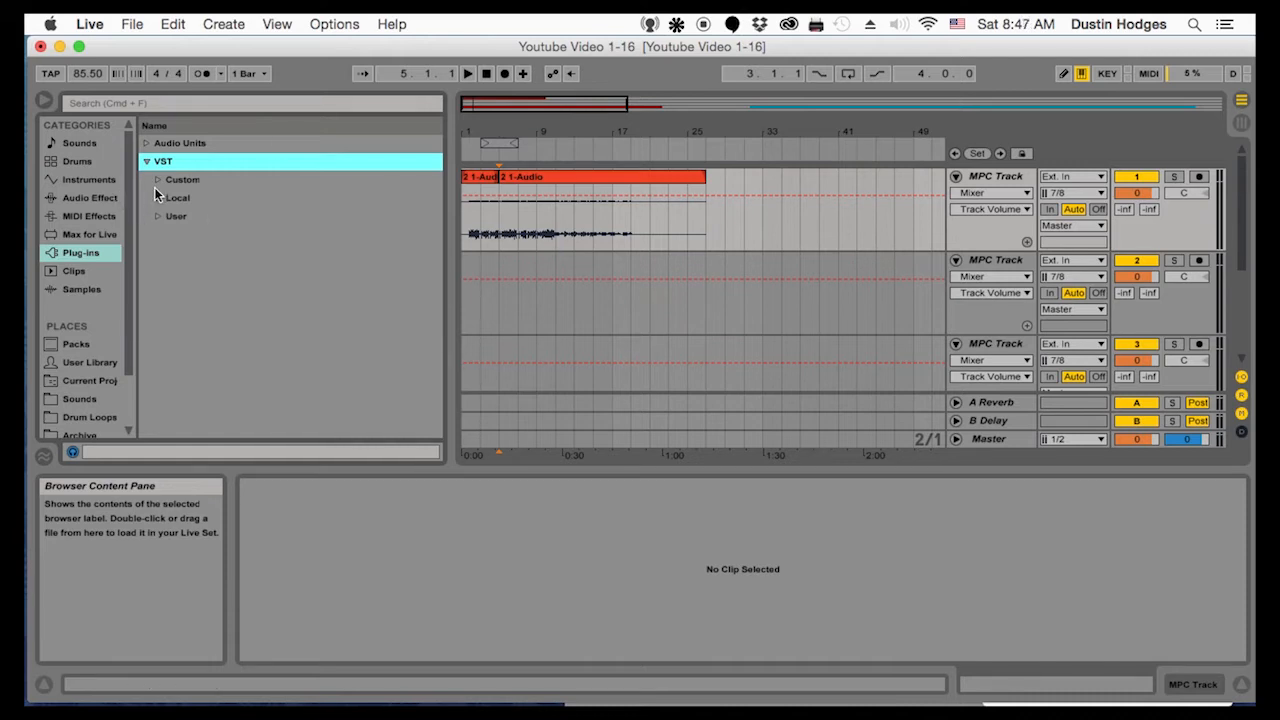
left_click(157, 179)
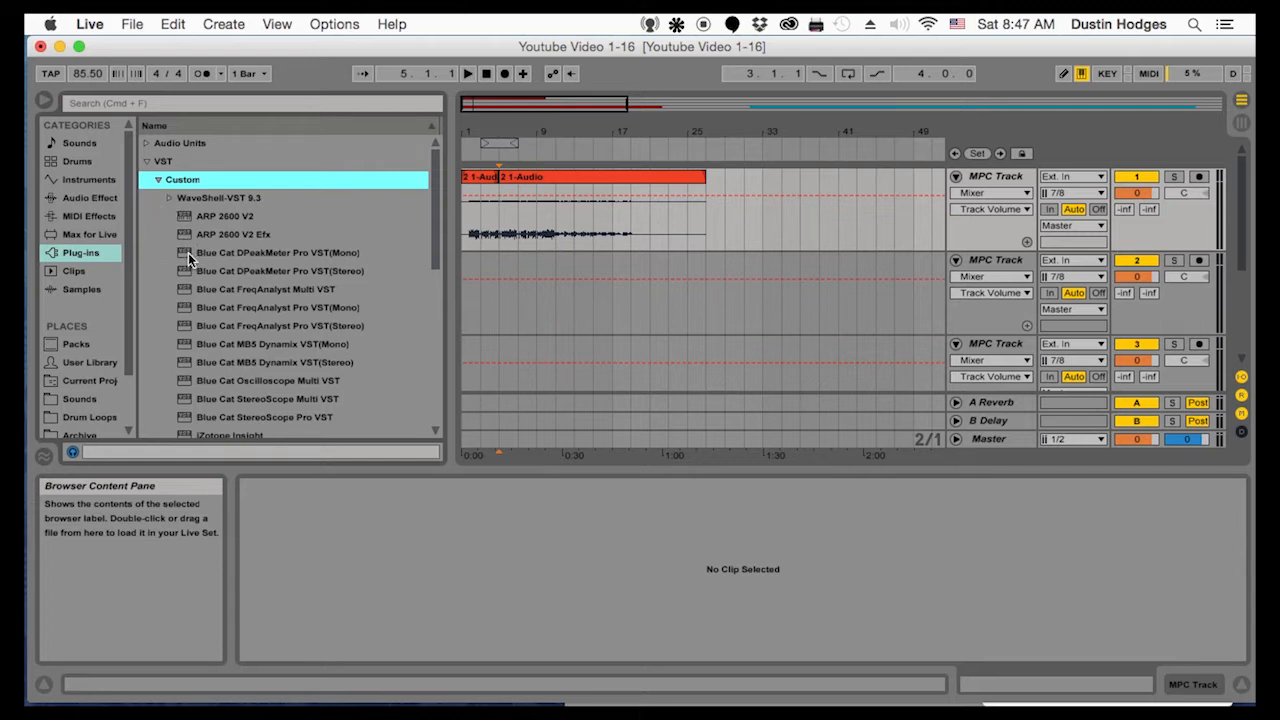
scroll(188, 253, "down", 3)
scroll(189, 241, "up", 3)
left_click(172, 197)
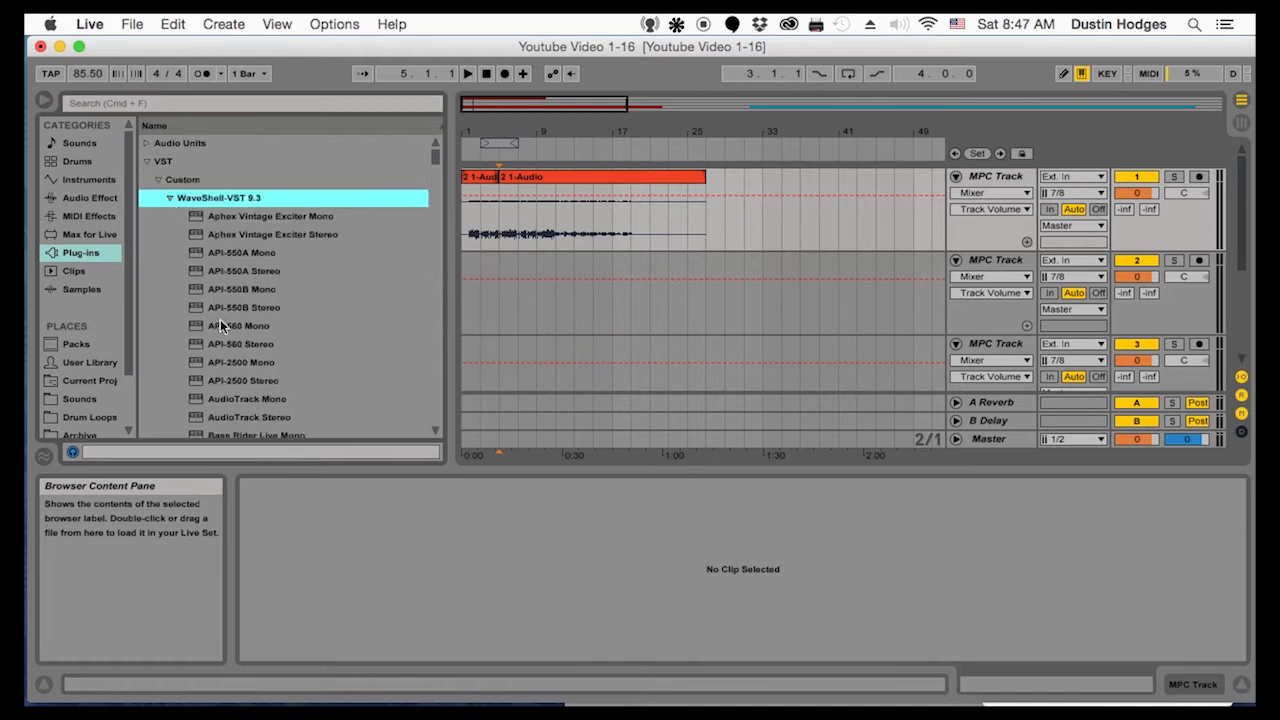
Load the Q4 Mono equalizer from the WaveShell folder onto the first MPC track and move its window clear of the audio clip
scroll(220, 325, "down", 10)
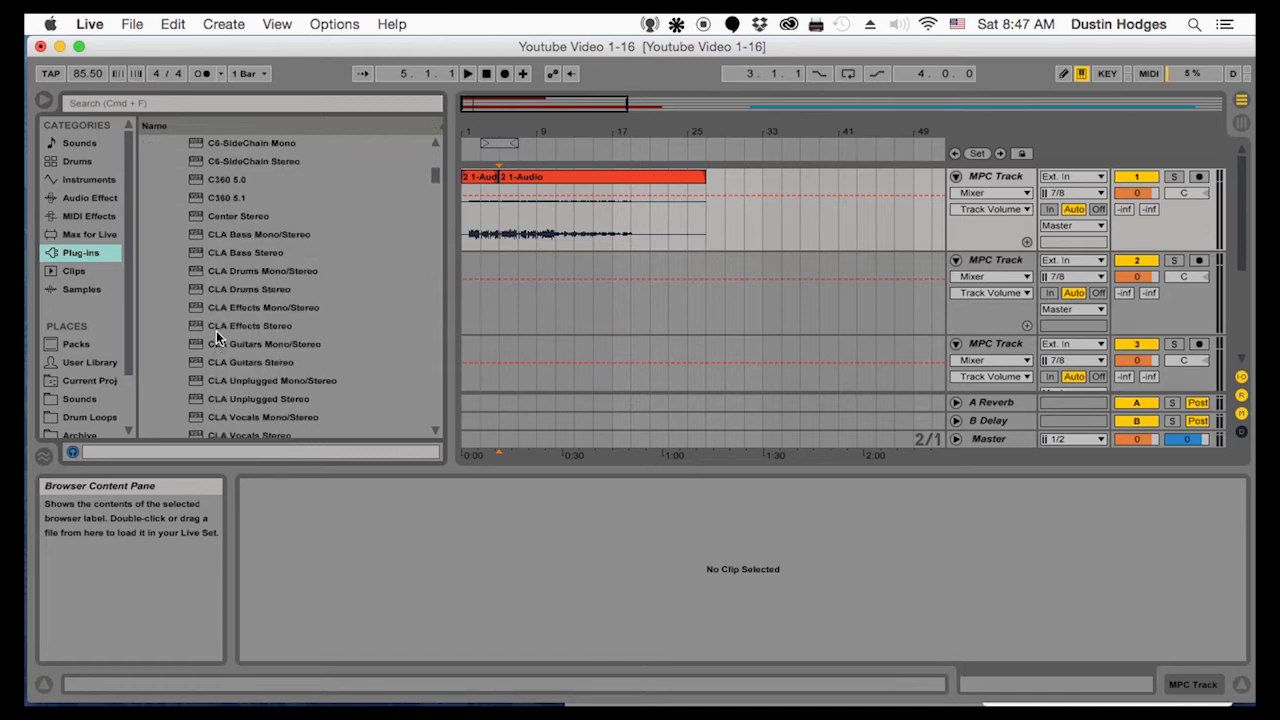
scroll(276, 259, "up", 10)
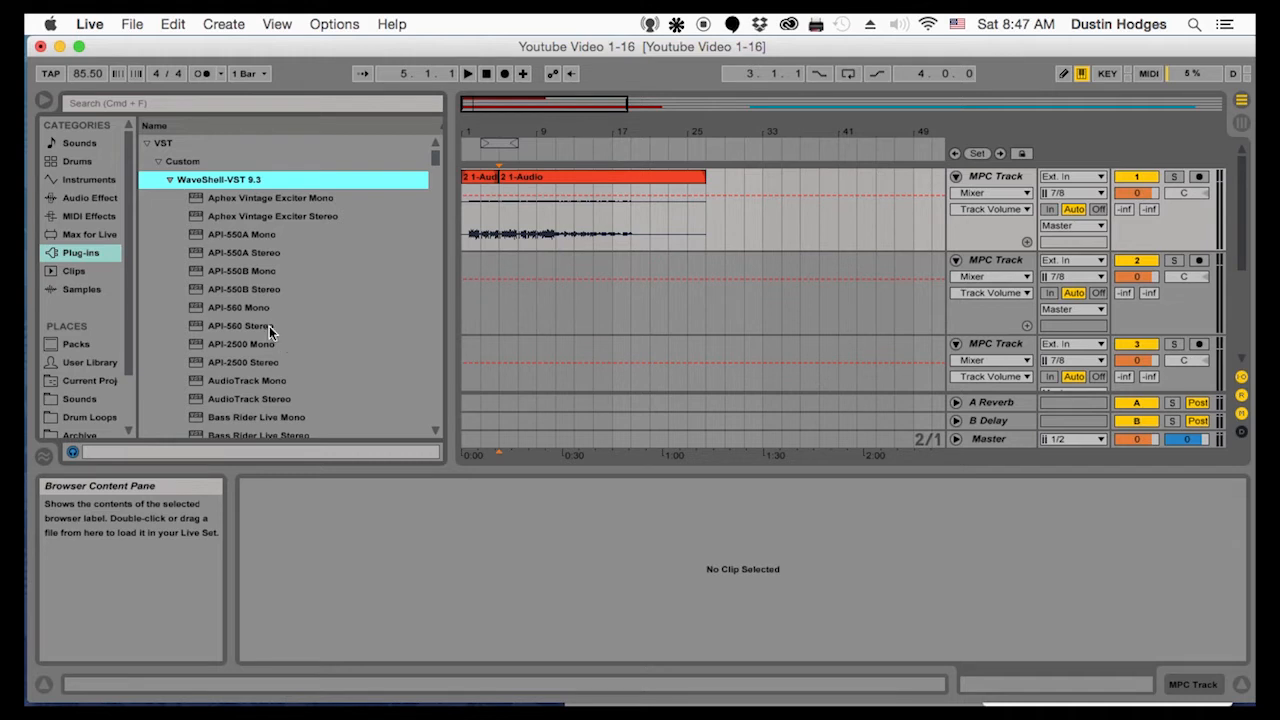
scroll(256, 369, "down", 3)
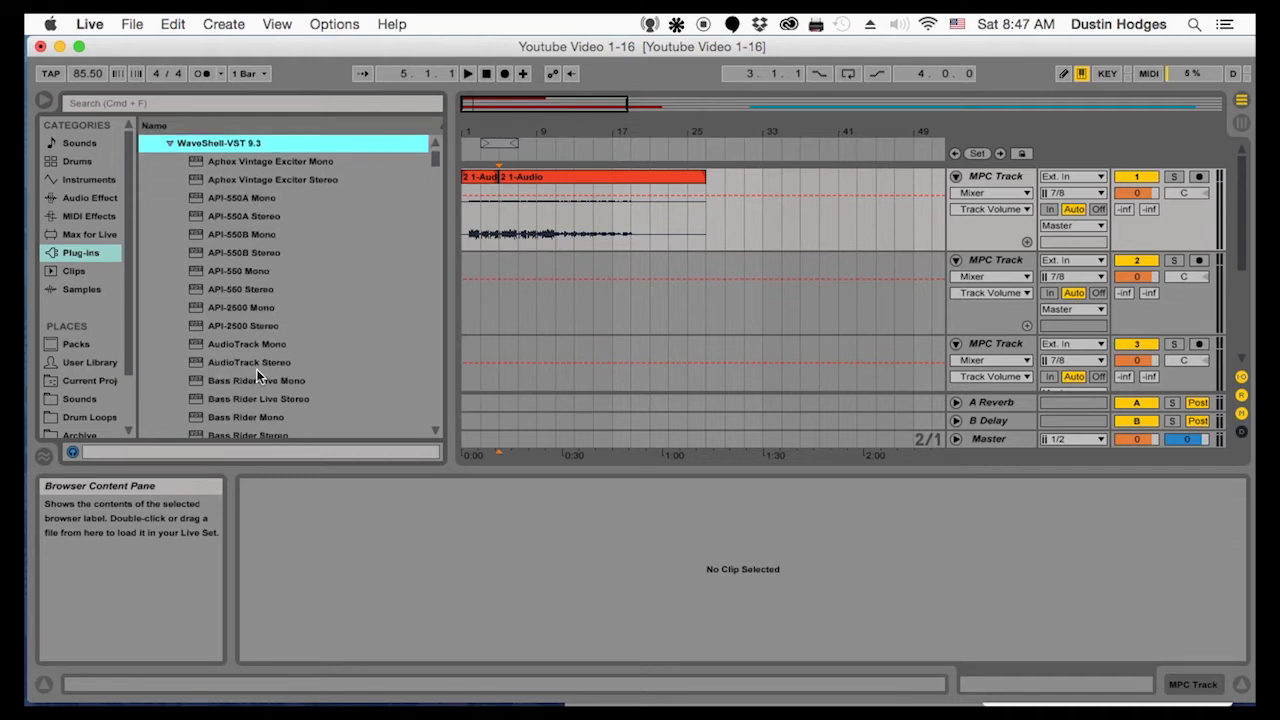
scroll(300, 340, "down", 5)
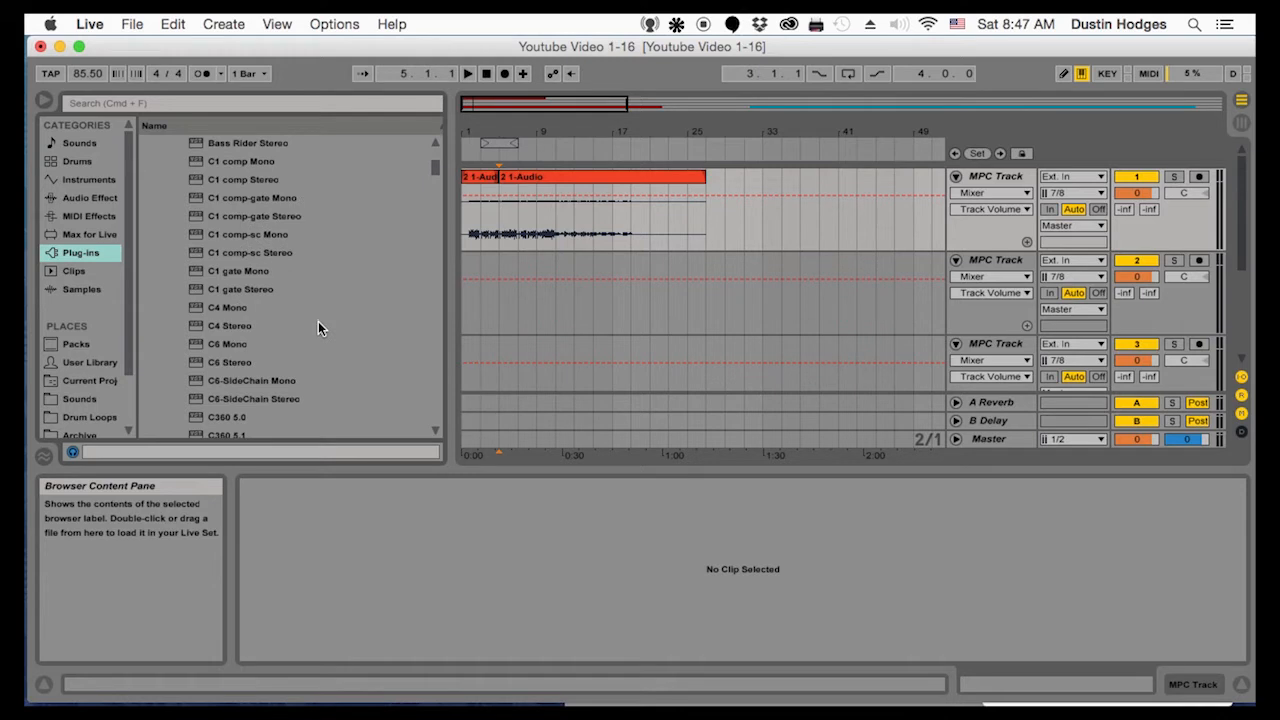
scroll(318, 328, "down", 2)
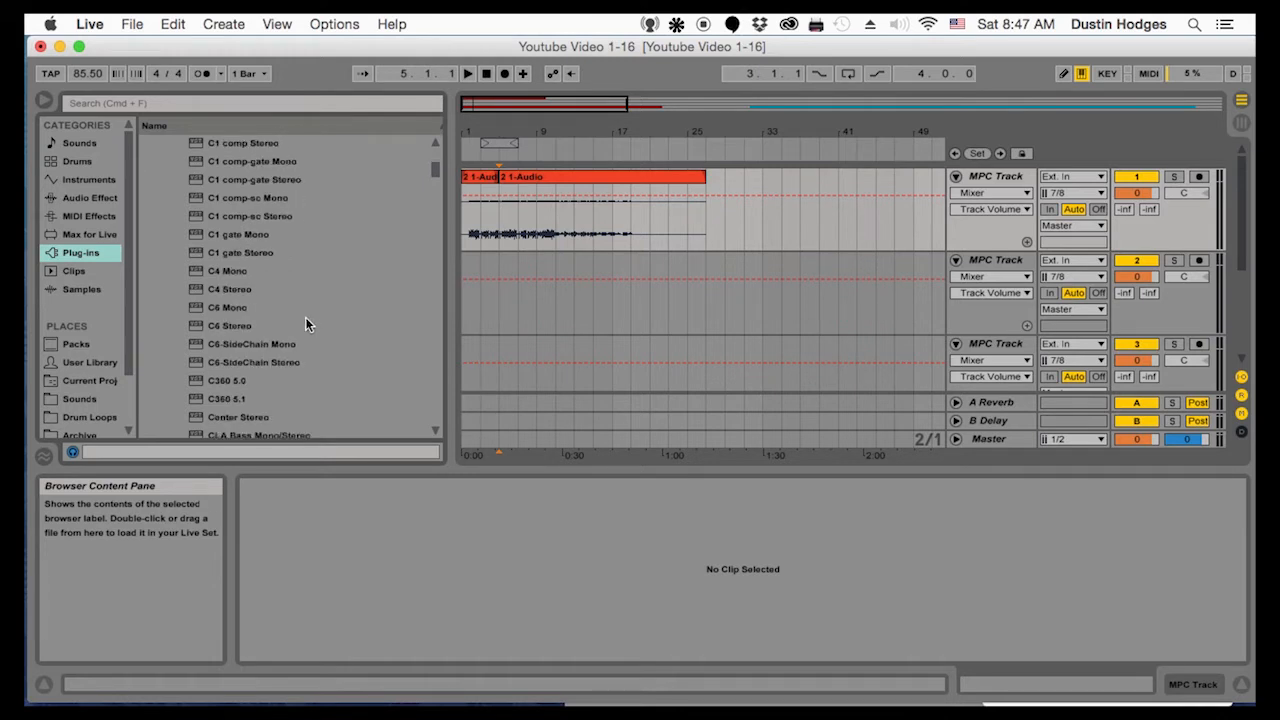
scroll(278, 339, "down", 3)
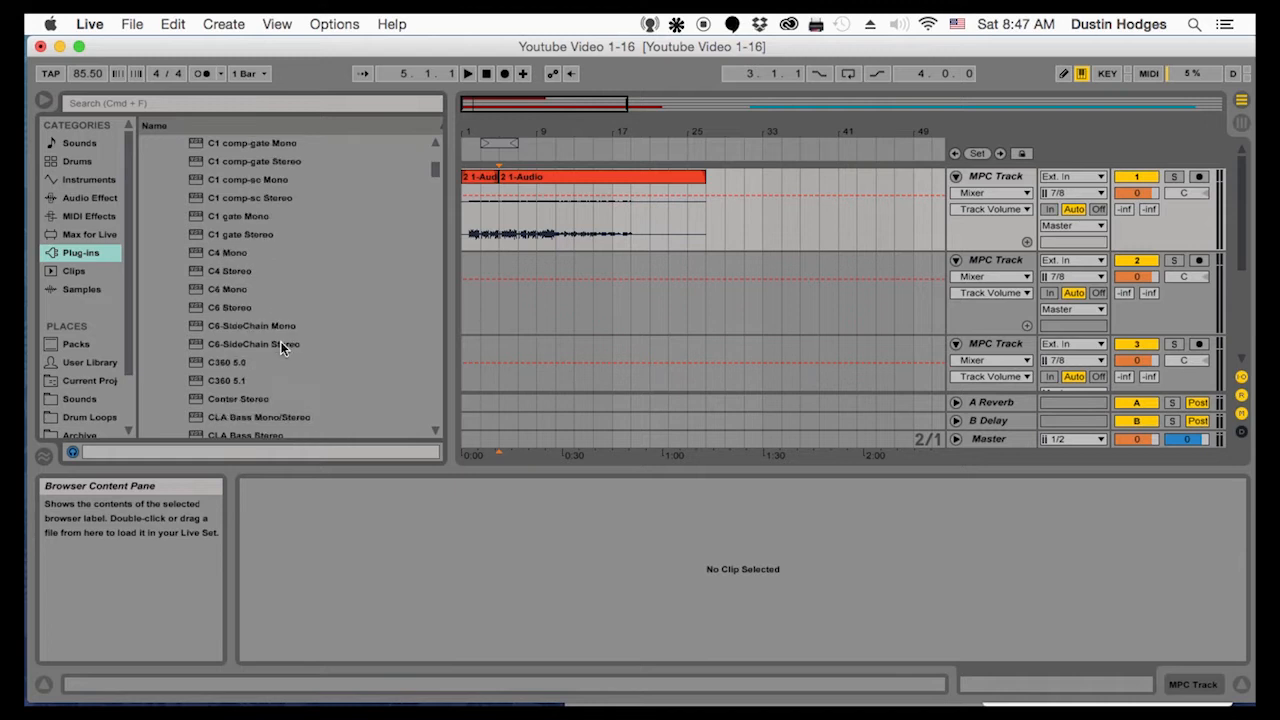
scroll(283, 341, "down", 10)
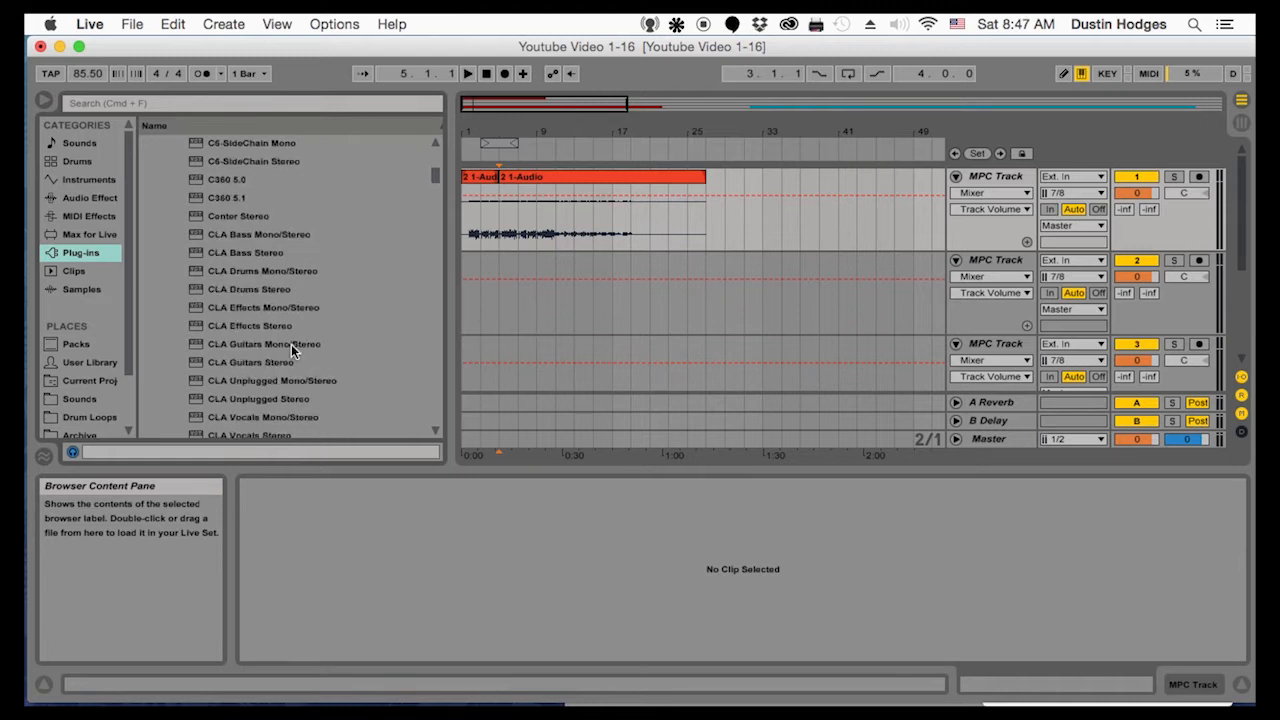
scroll(292, 331, "up", 8)
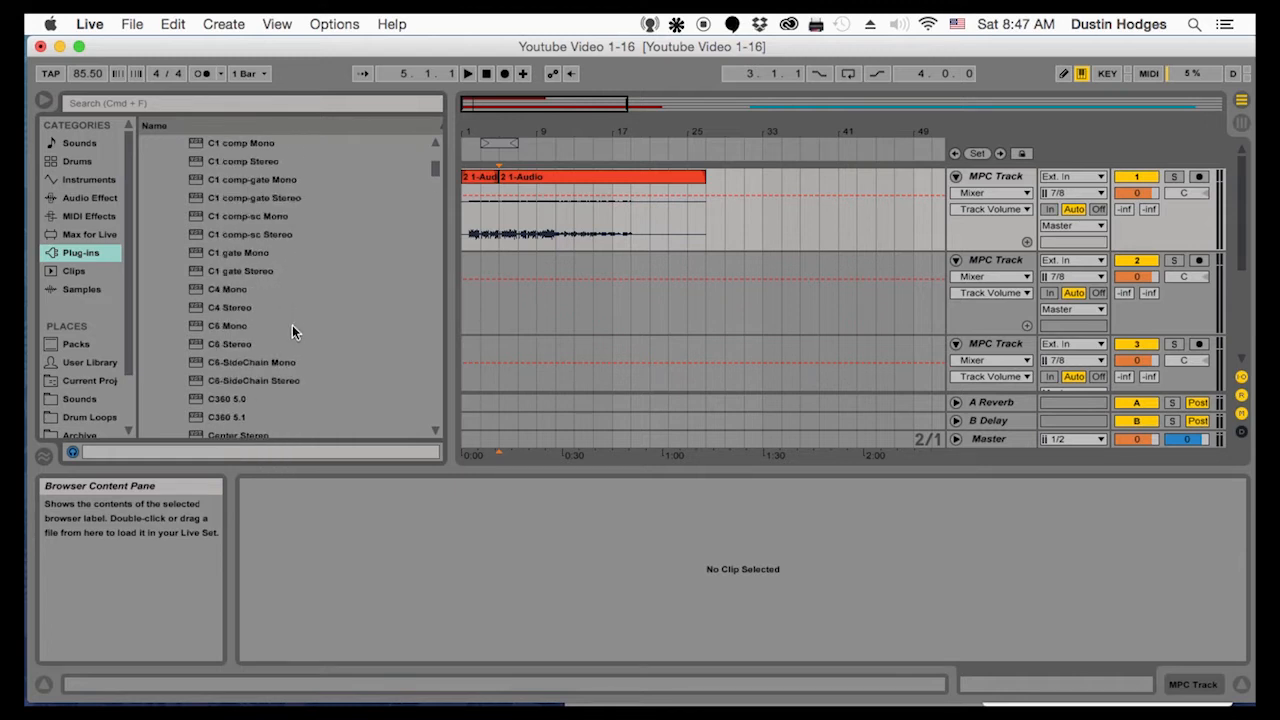
scroll(292, 332, "down", 10)
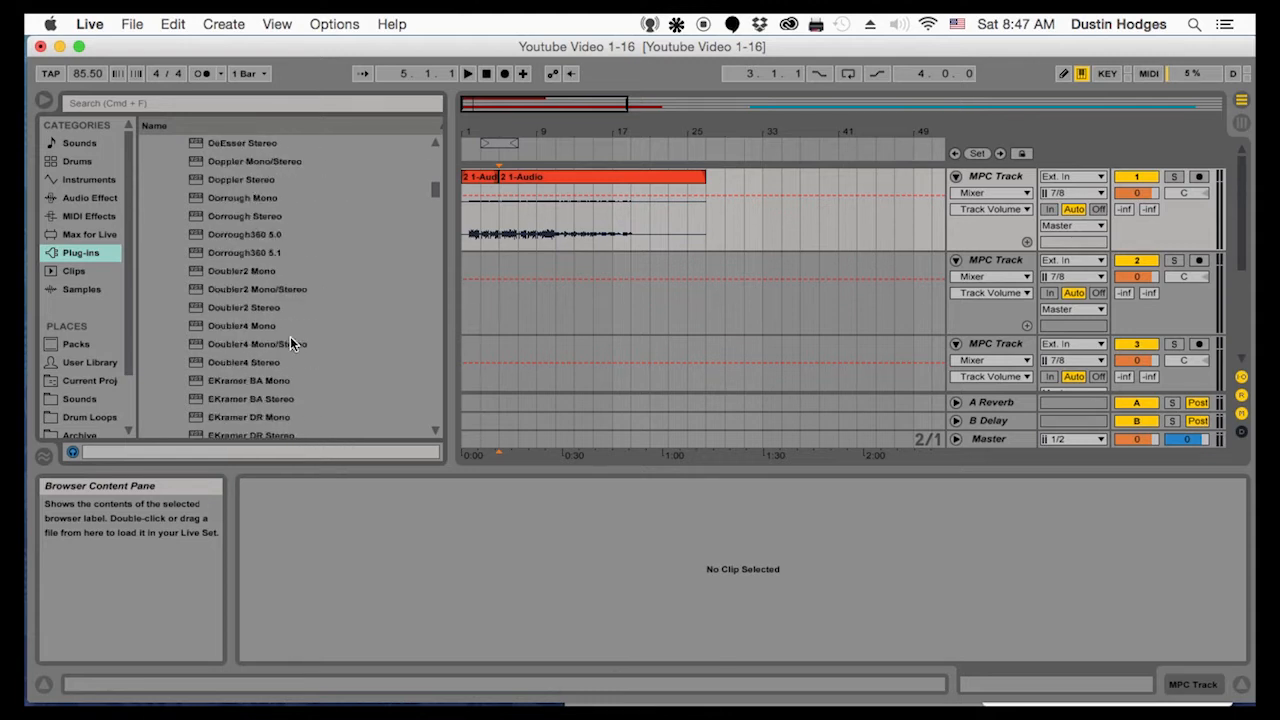
scroll(290, 320, "down", 8)
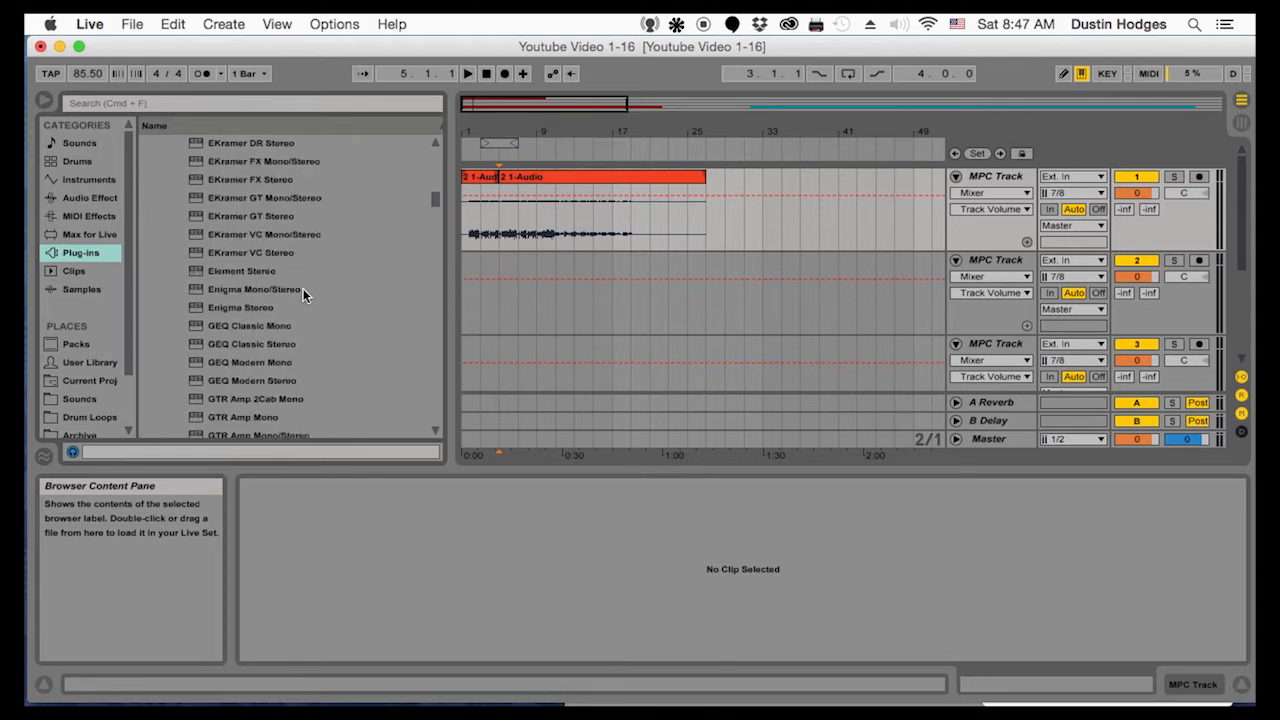
scroll(310, 298, "down", 10)
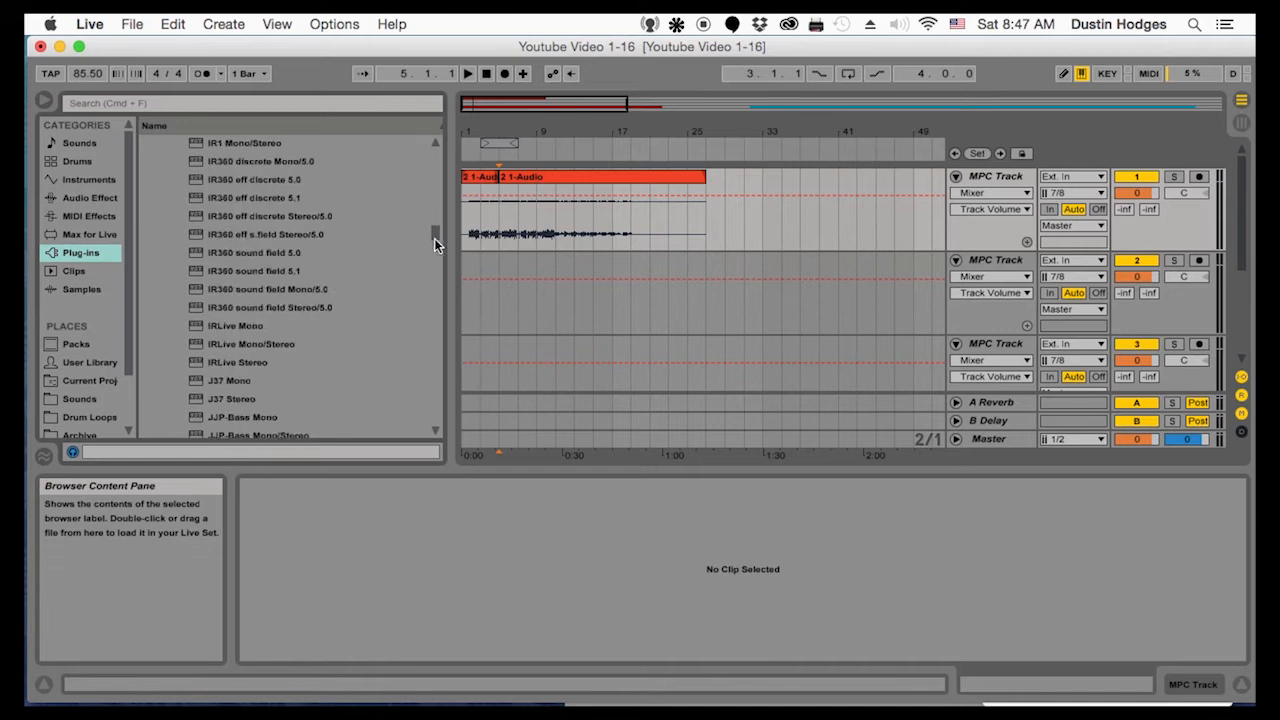
left_click_drag(435, 237, 422, 326)
scroll(316, 343, "down", 1)
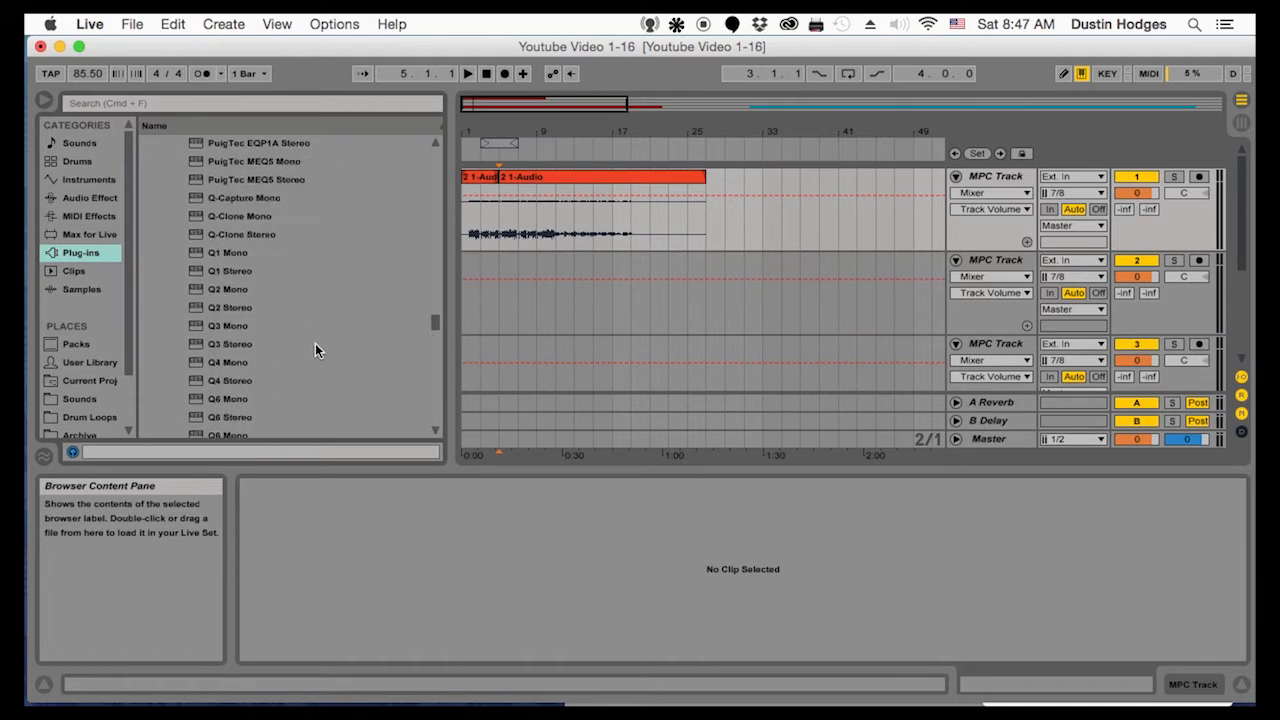
left_click(222, 363)
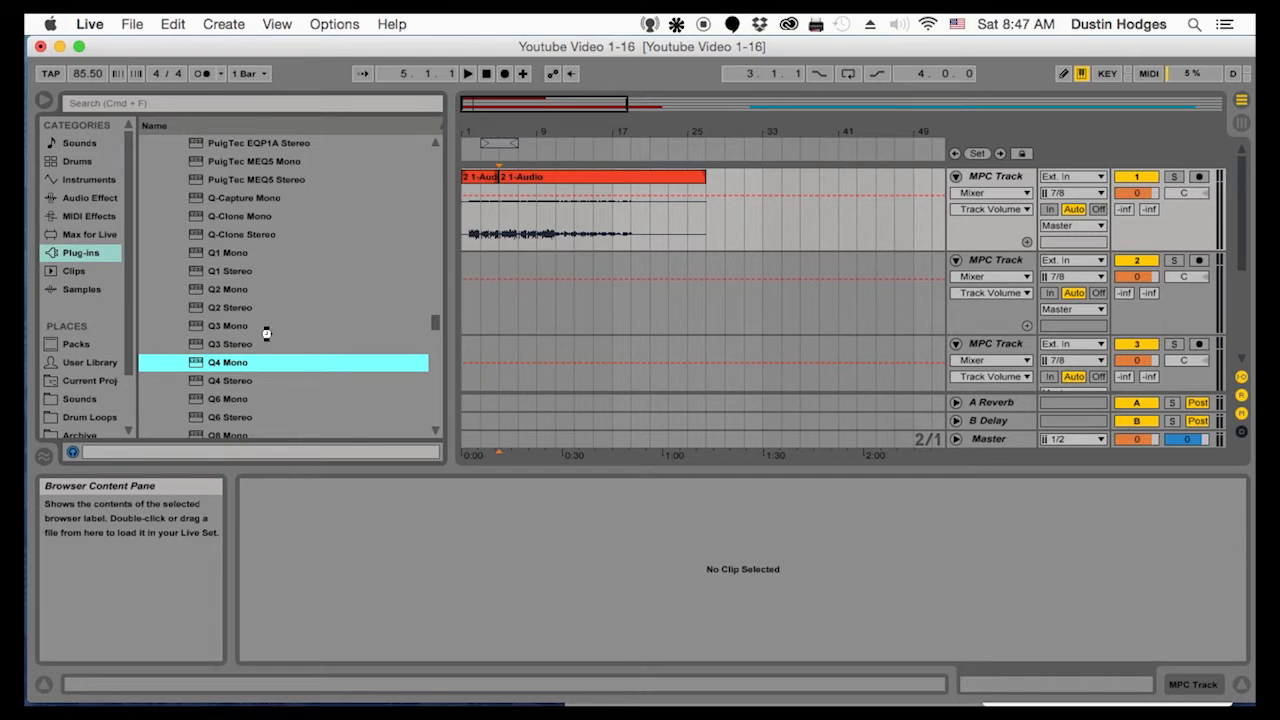
key("Return")
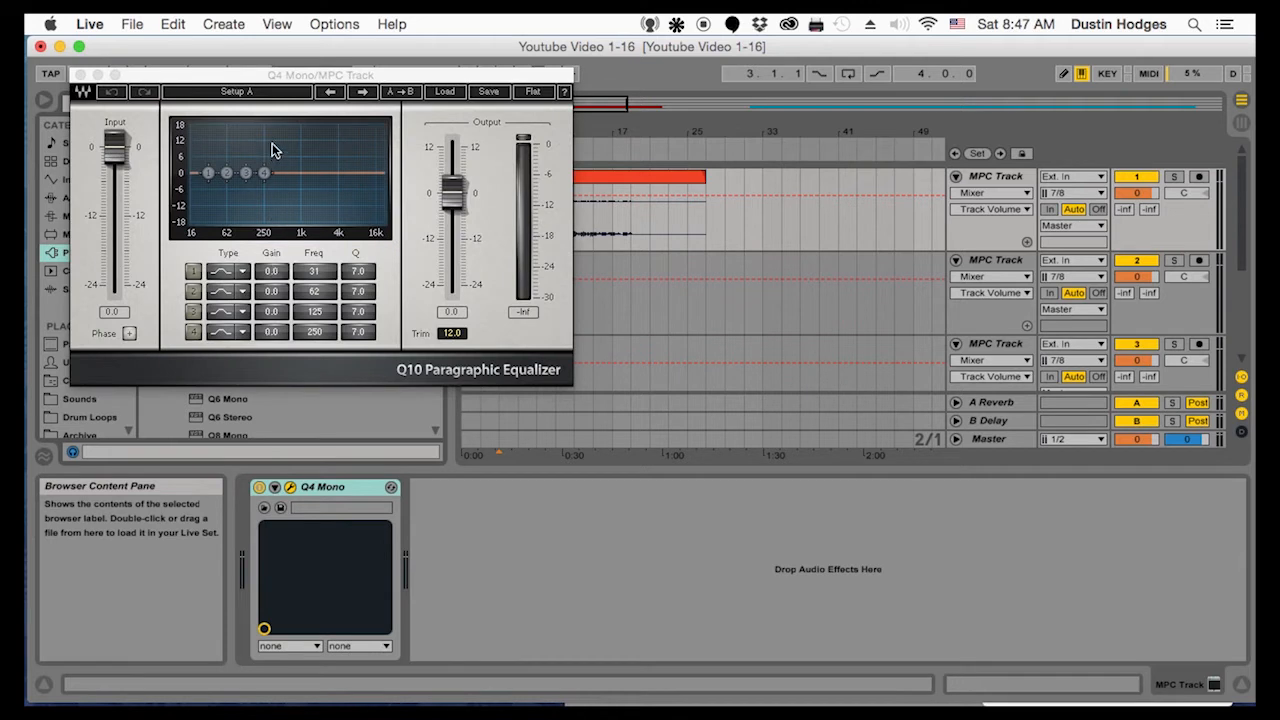
left_click_drag(268, 74, 441, 288)
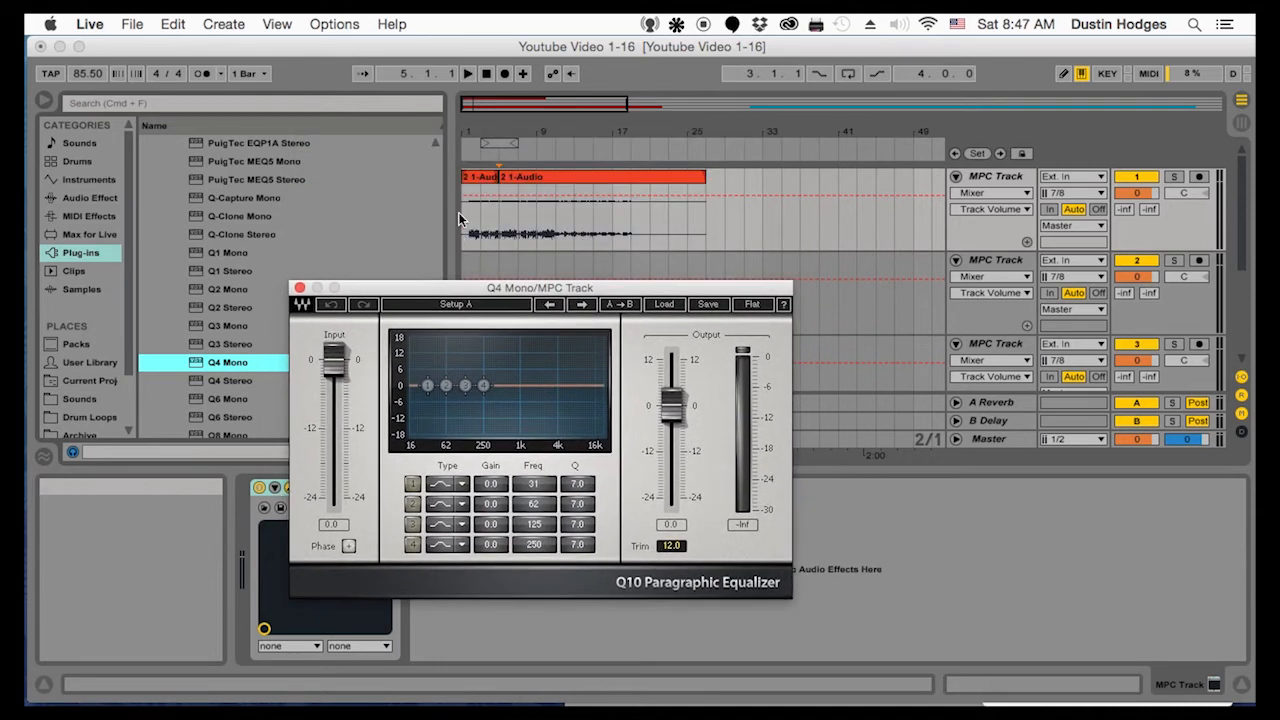
Play the first MPC track from bar 3 through Q4 Mono, close the plug-in window during playback and stop
left_click(481, 227)
key("space")
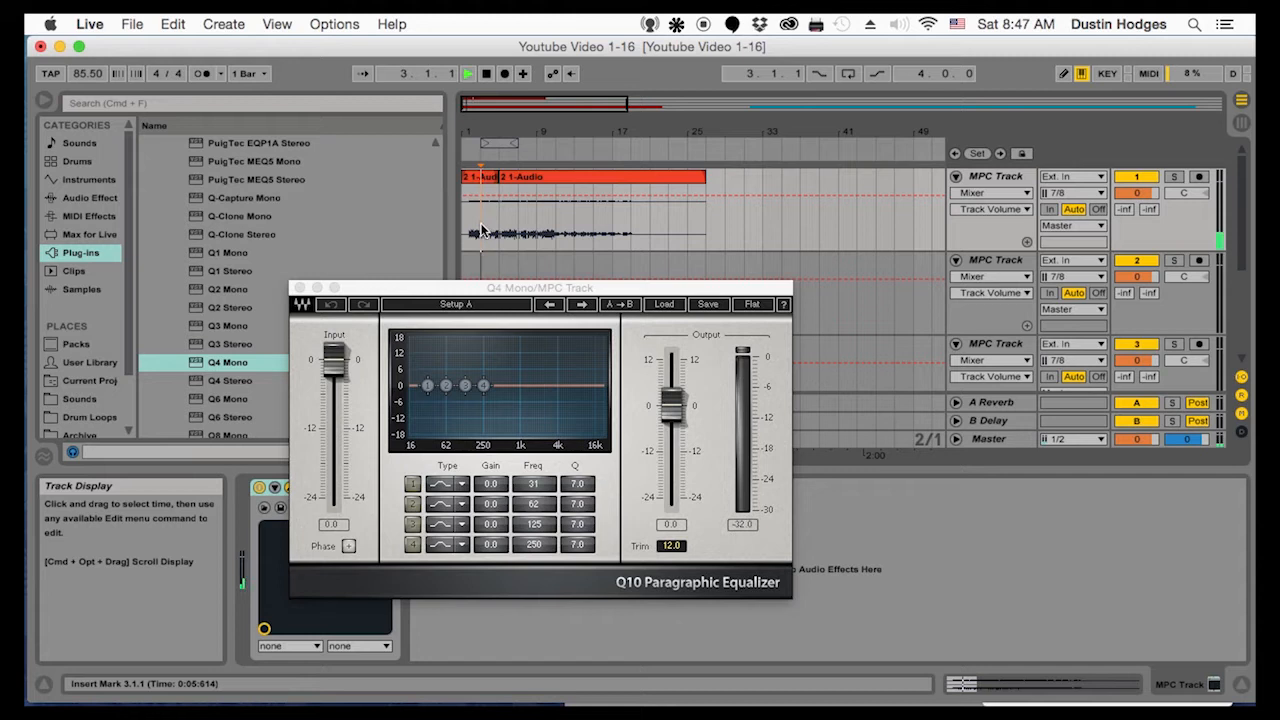
left_click(515, 284)
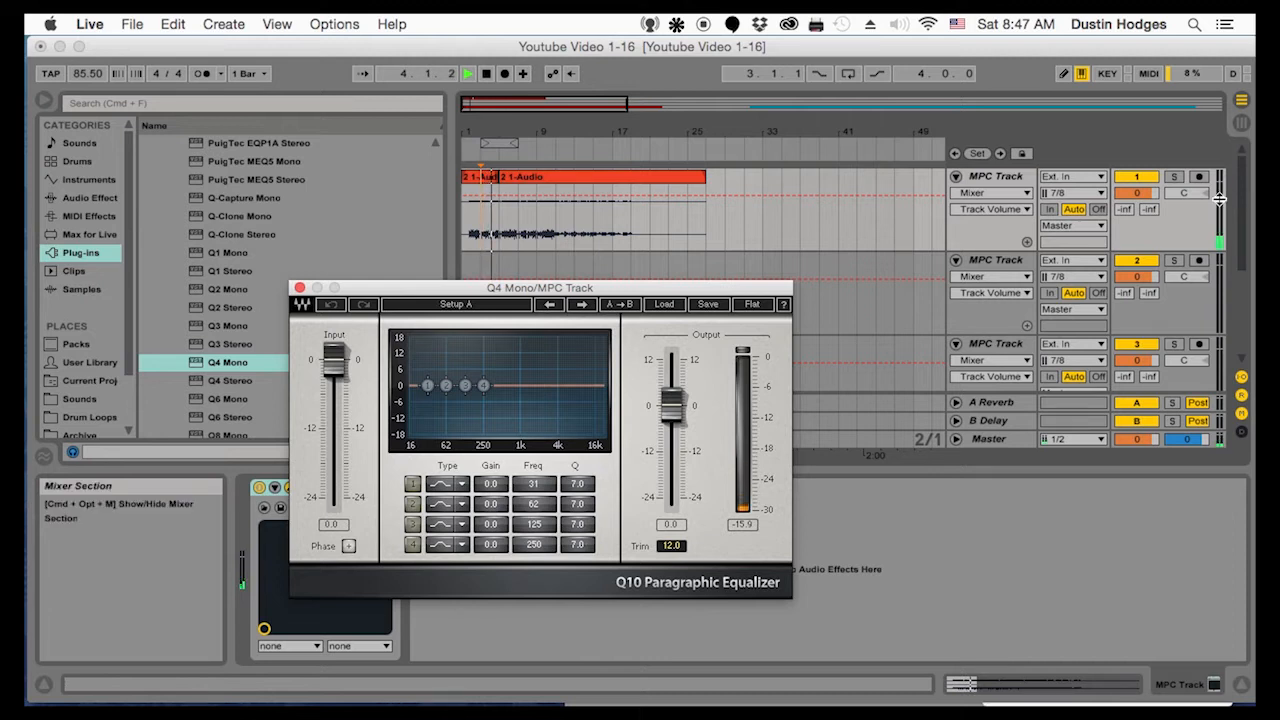
left_click(300, 289)
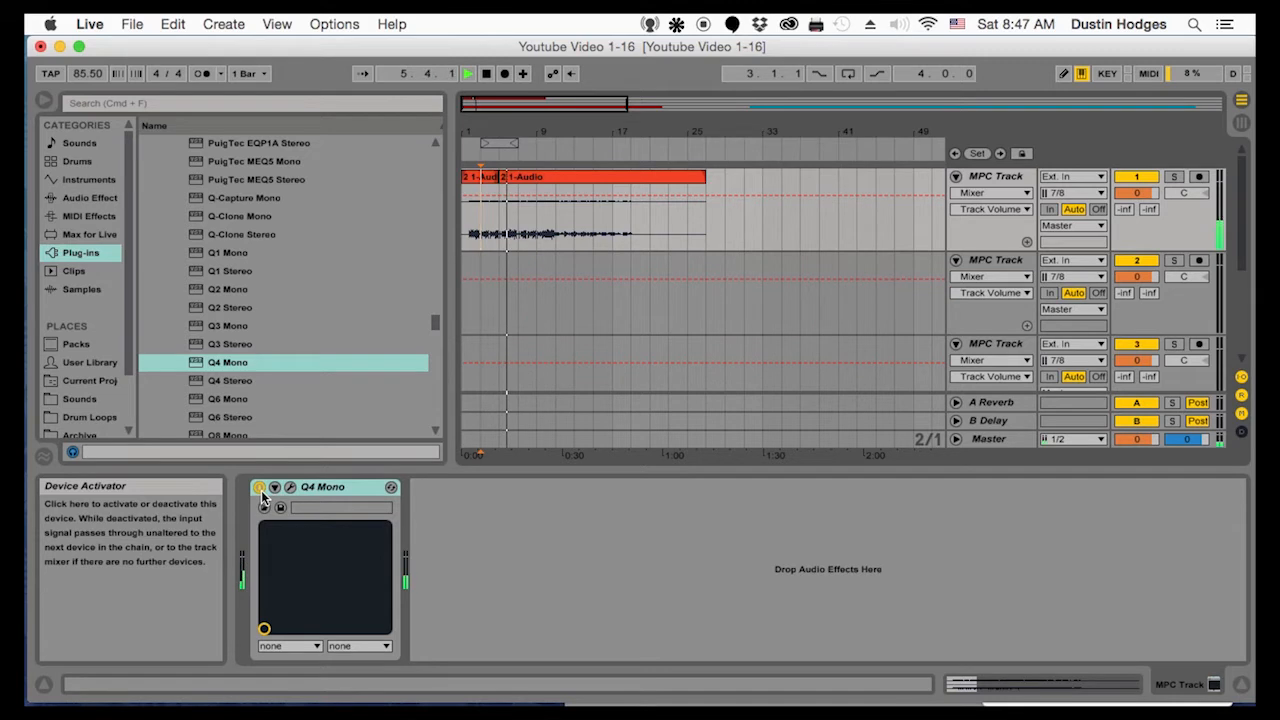
key("space")
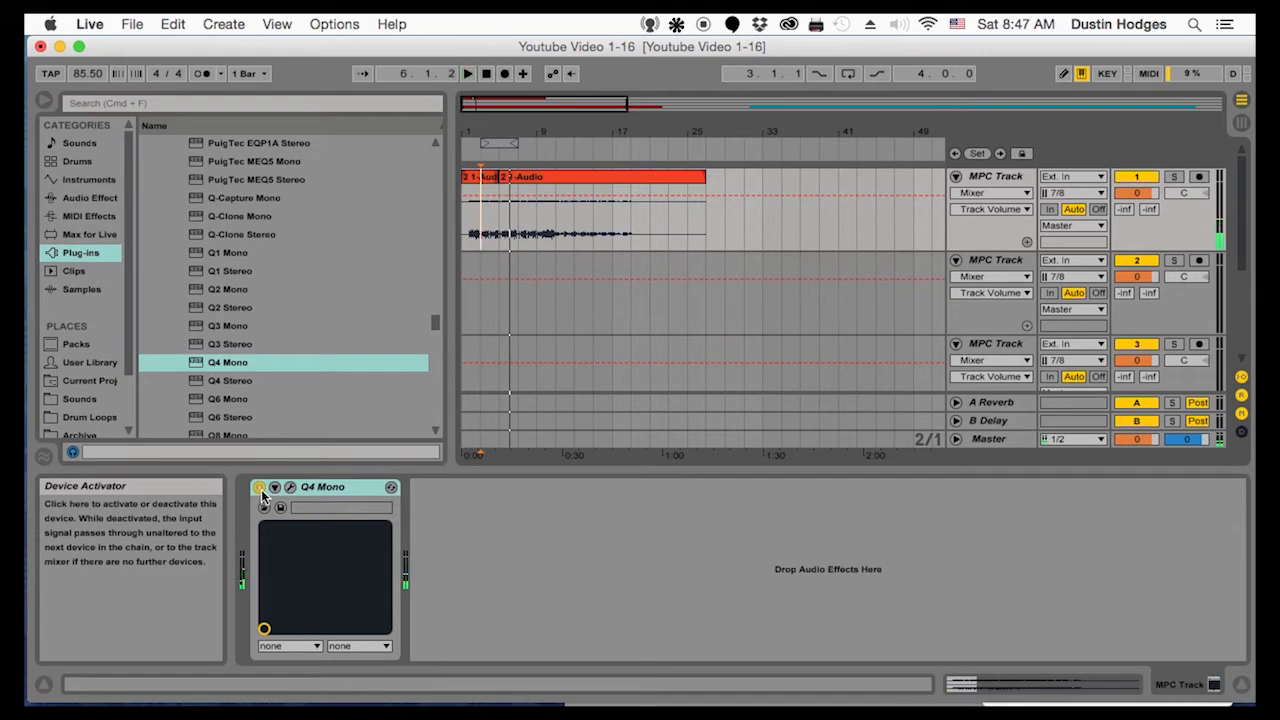
Deactivate Q4 Mono, play the track without it, and reactivate the device during playback to compare
left_click(260, 488)
key("space")
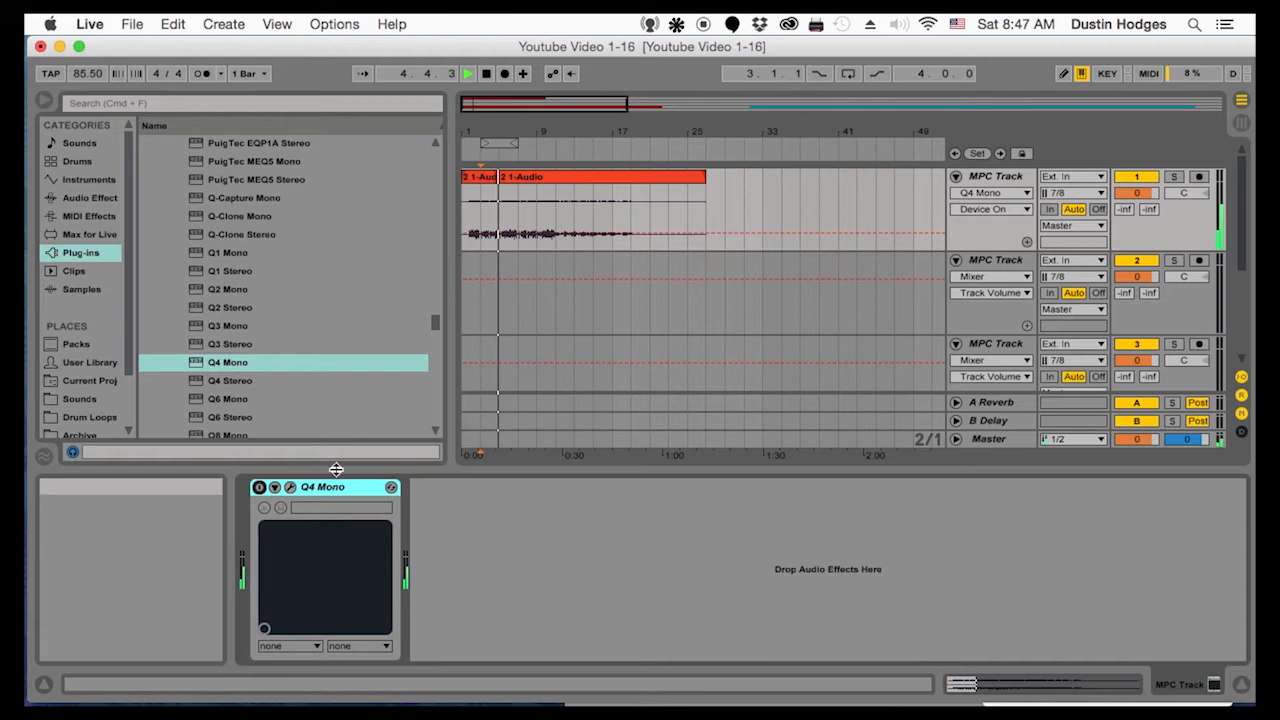
left_click(259, 487)
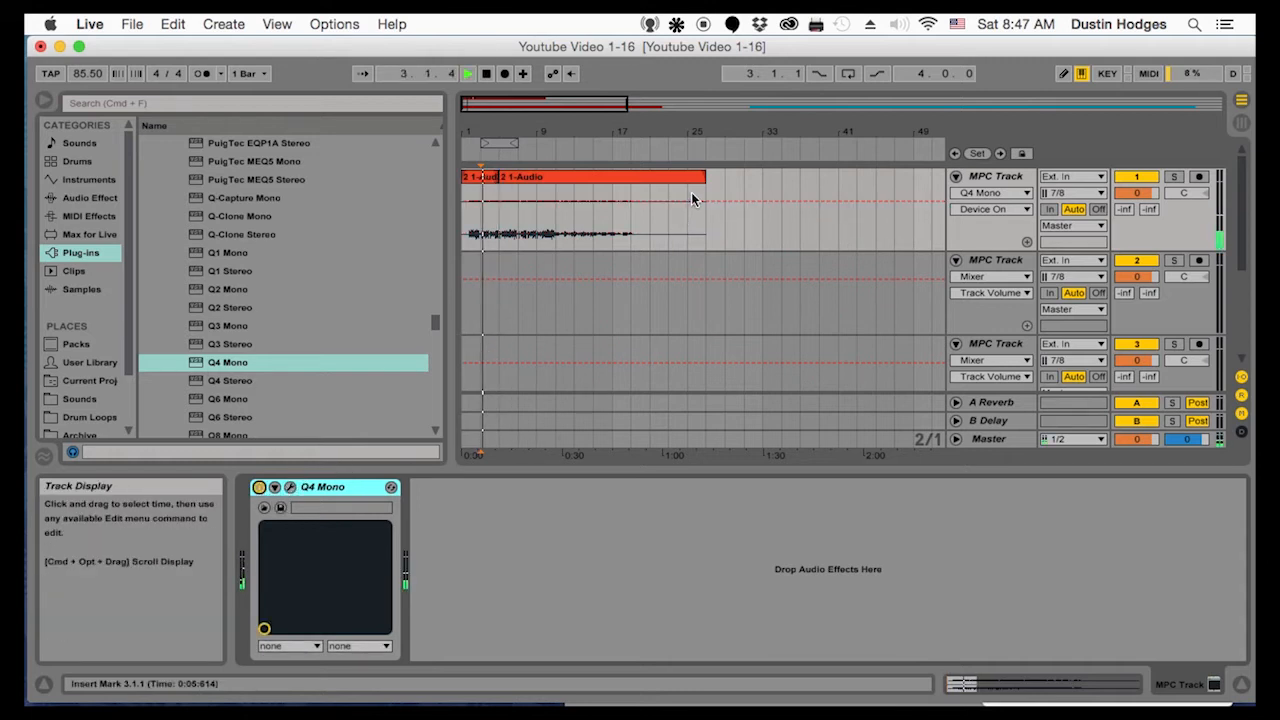
Reopen the Q4 Mono window during playback, place band 4 at about 3462 Hz, band 3 at 408 Hz and band 2 at 69 Hz, and stop
left_click(291, 488)
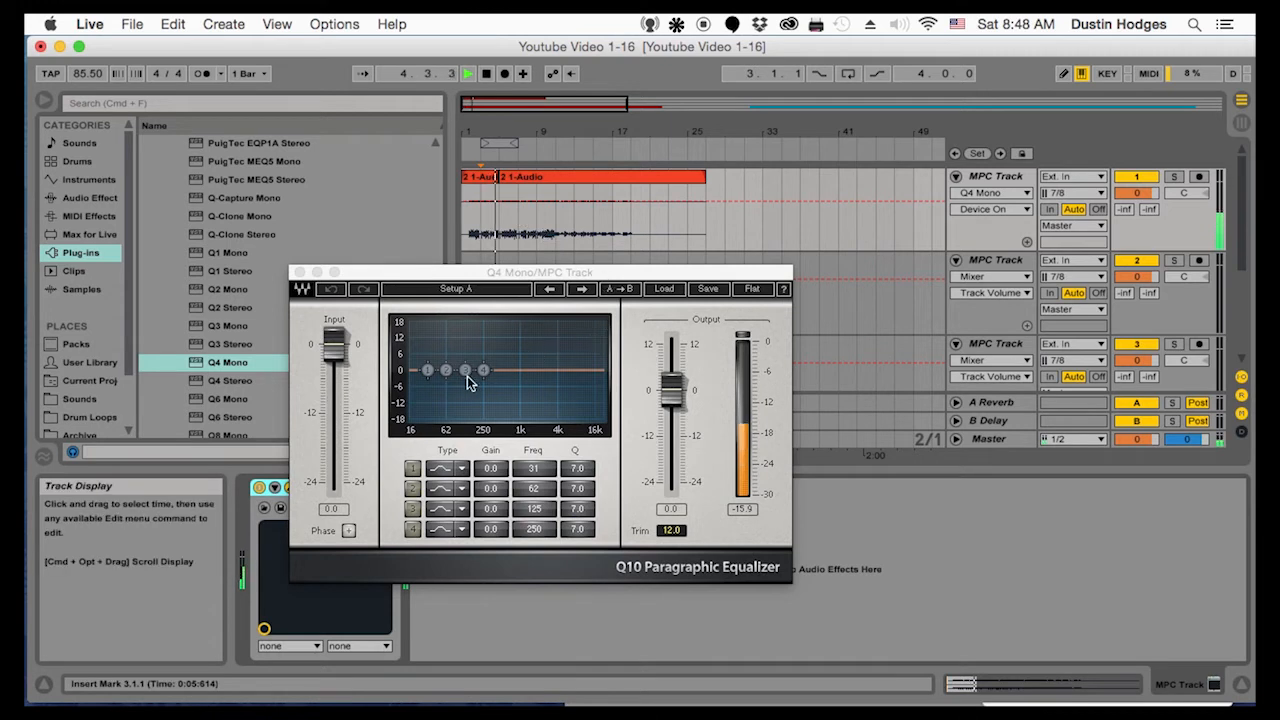
left_click_drag(483, 370, 554, 371)
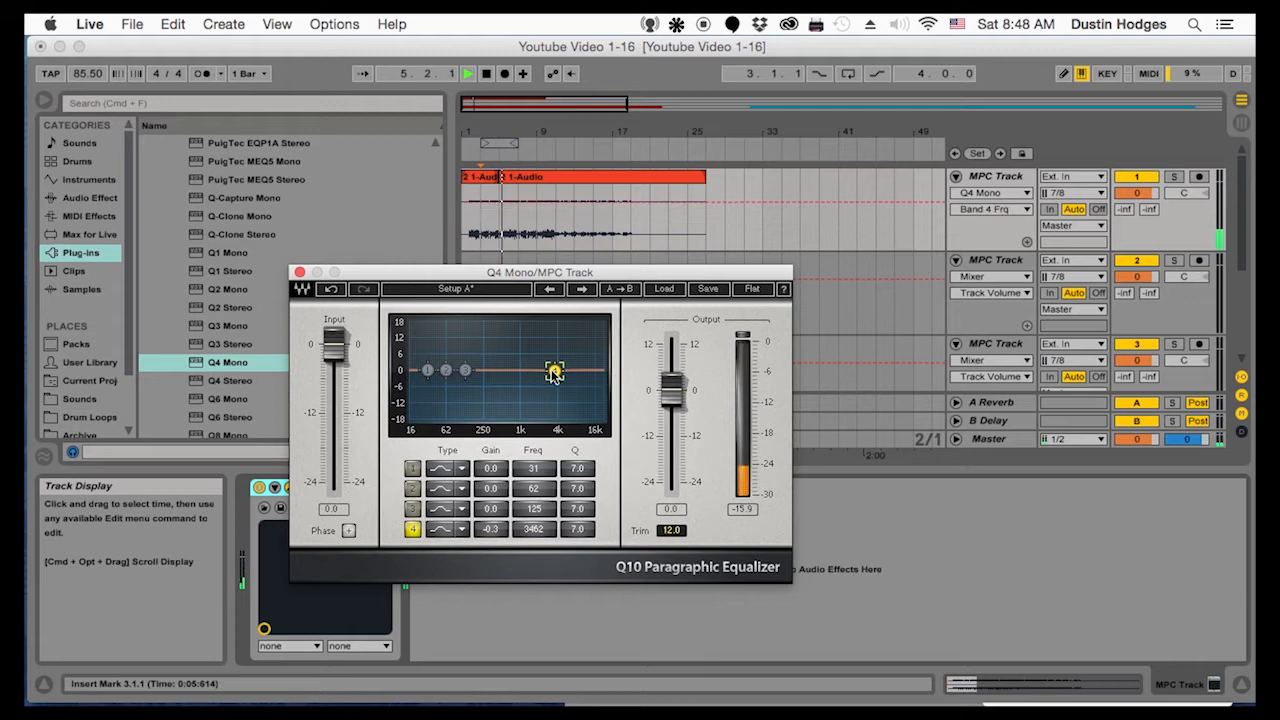
left_click_drag(467, 372, 497, 372)
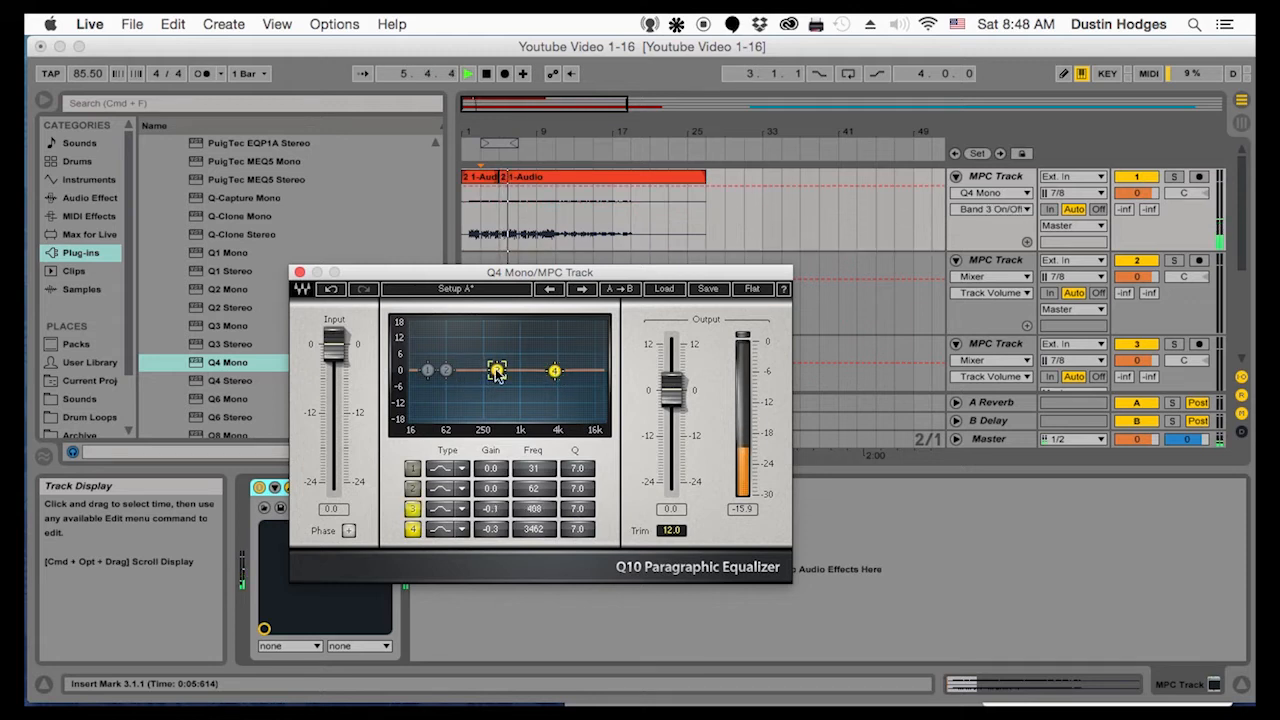
left_click_drag(446, 371, 449, 371)
key("space")
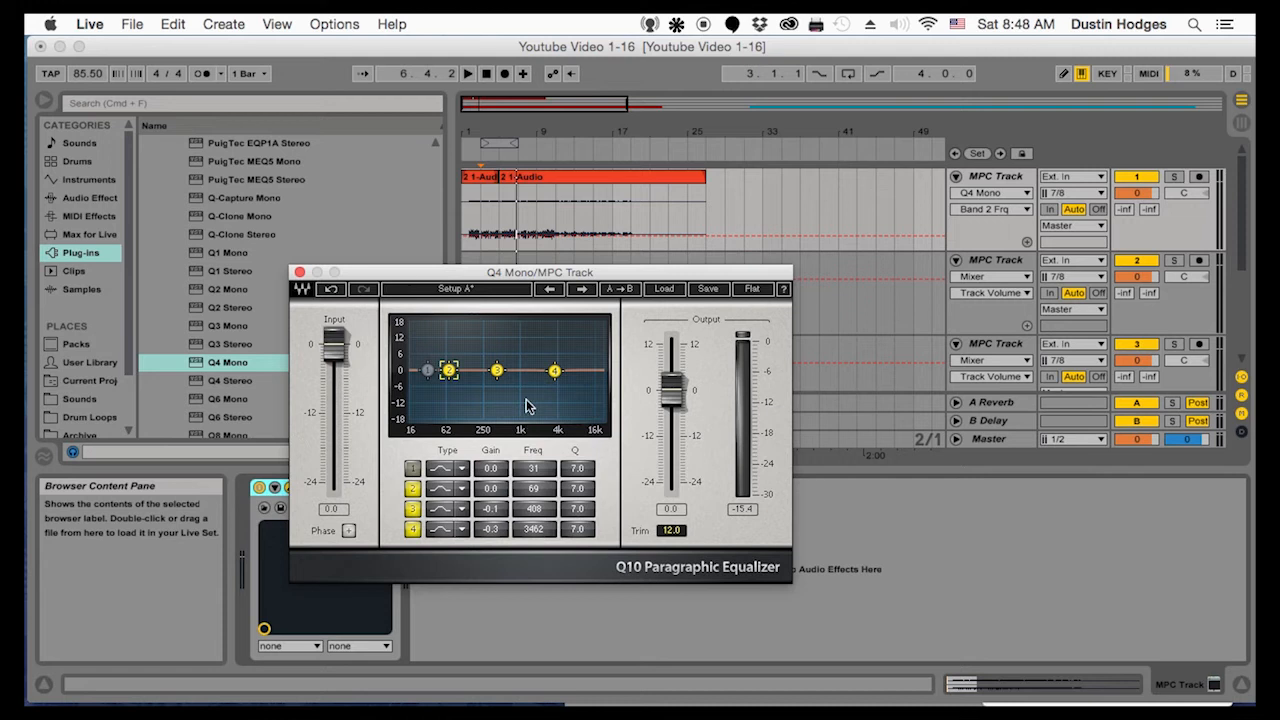
Change band 4 of Q4 Mono to a Hi Shelf and set it to about 3.0 dB gain at 5263 Hz
mouse_move(554, 371)
left_mouse_down()
mouse_move(590, 368)
mouse_move(565, 370)
left_mouse_up()
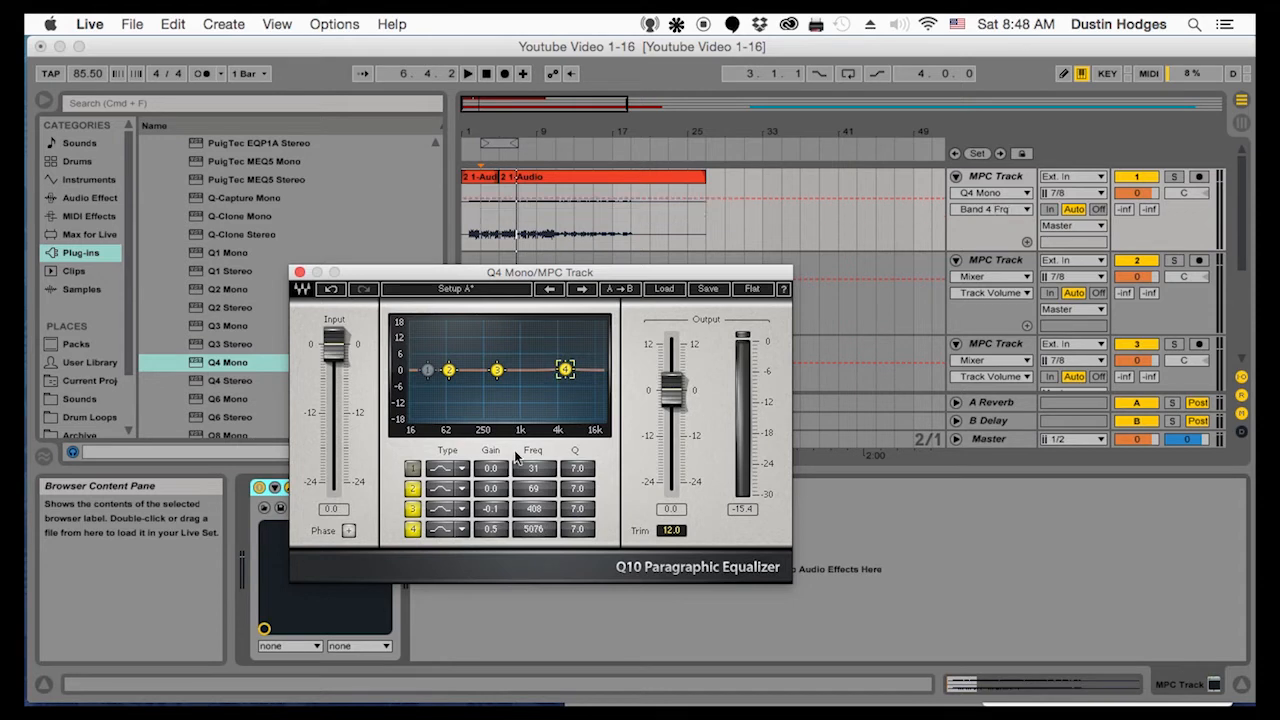
left_click(463, 530)
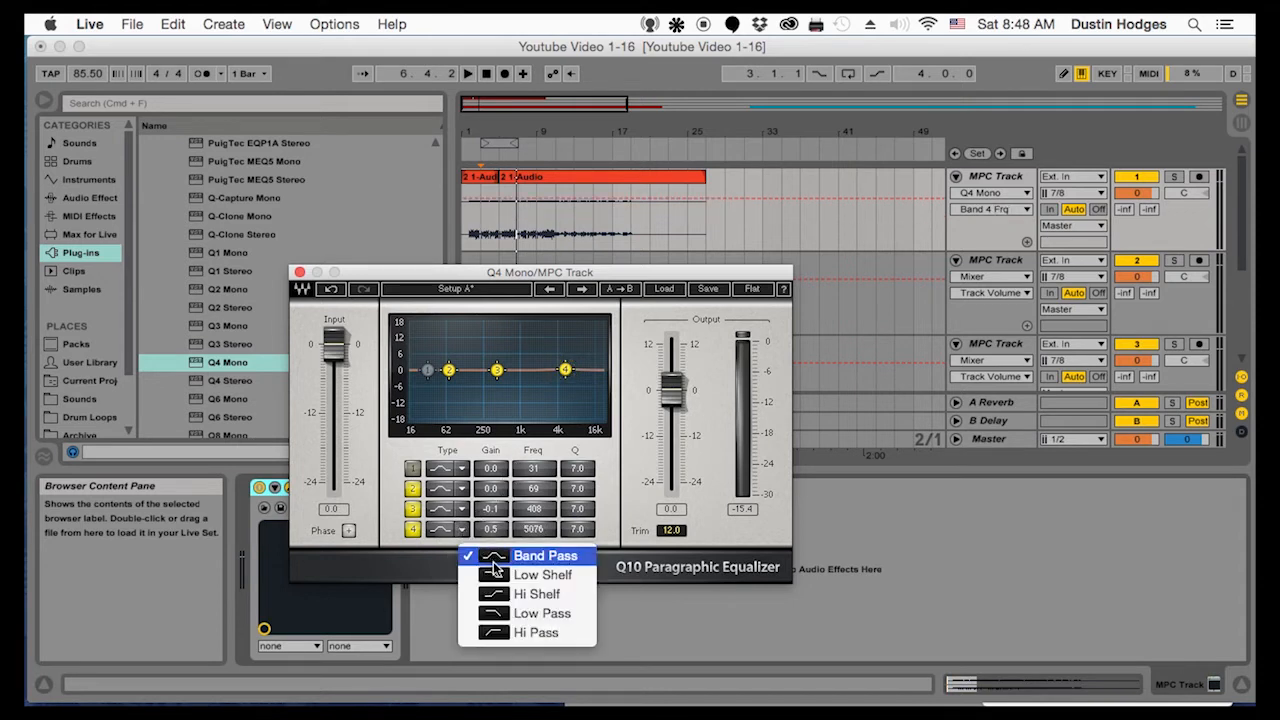
left_click(508, 594)
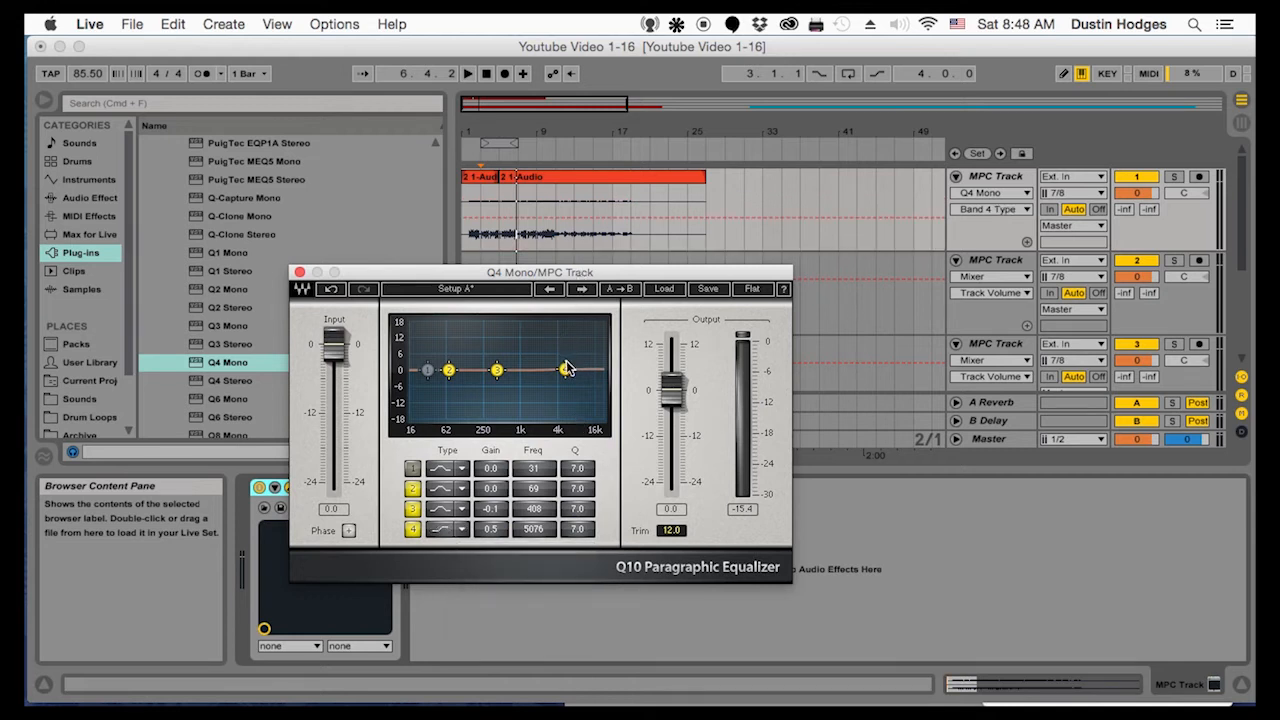
left_click_drag(566, 374, 564, 365)
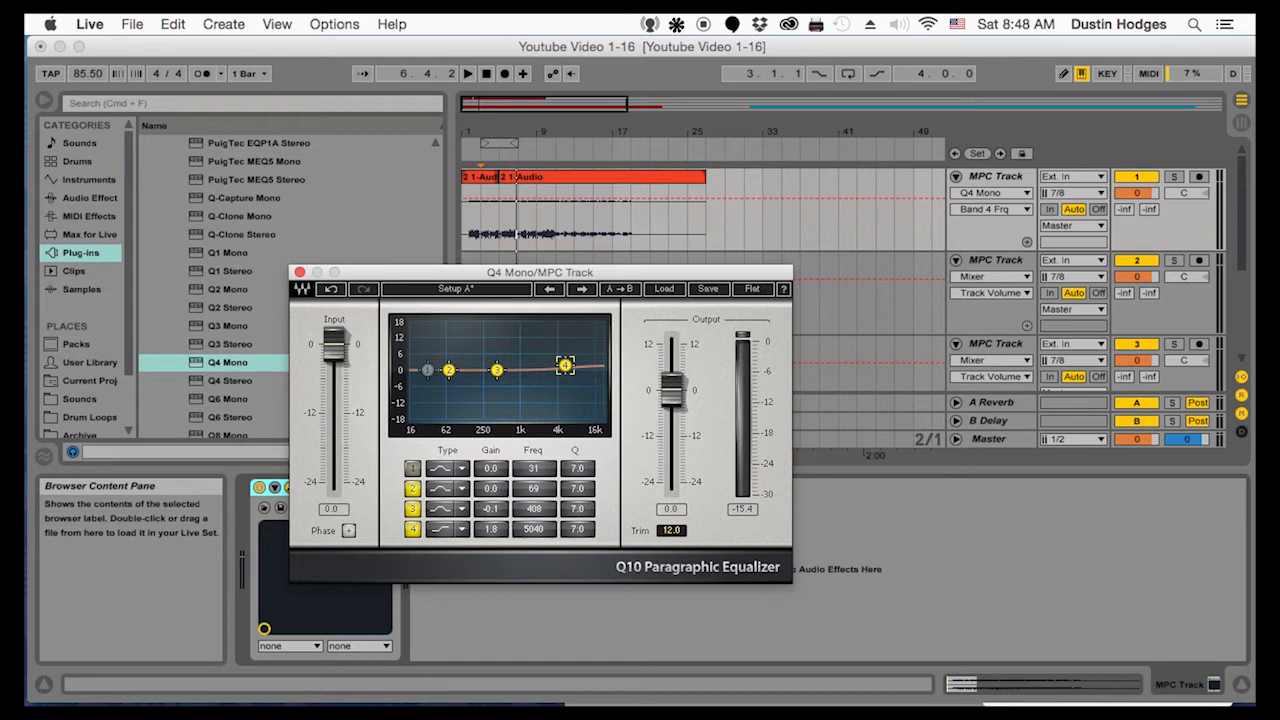
left_click_drag(565, 366, 566, 363)
left_click_drag(566, 364, 566, 362)
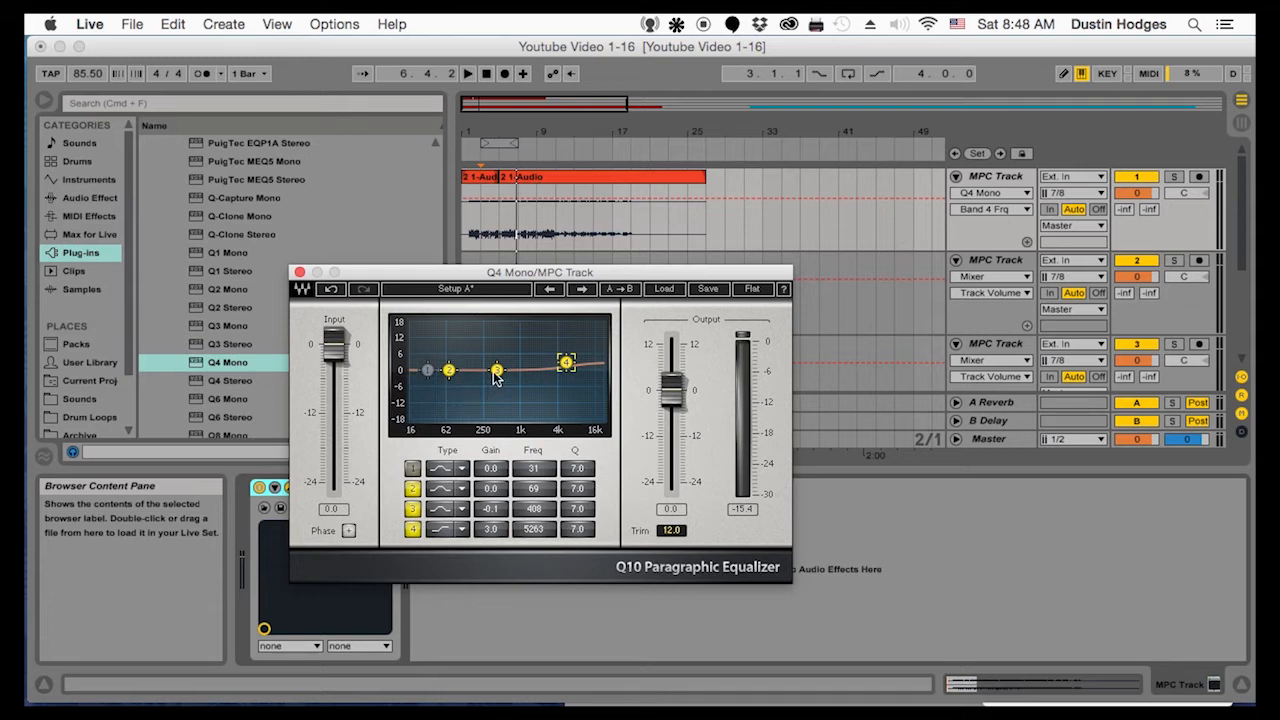
Enable band 1 of Q4 Mono and set band 3 to about -7.8 dB at 500 Hz with a Q of 26.1
left_click(428, 372)
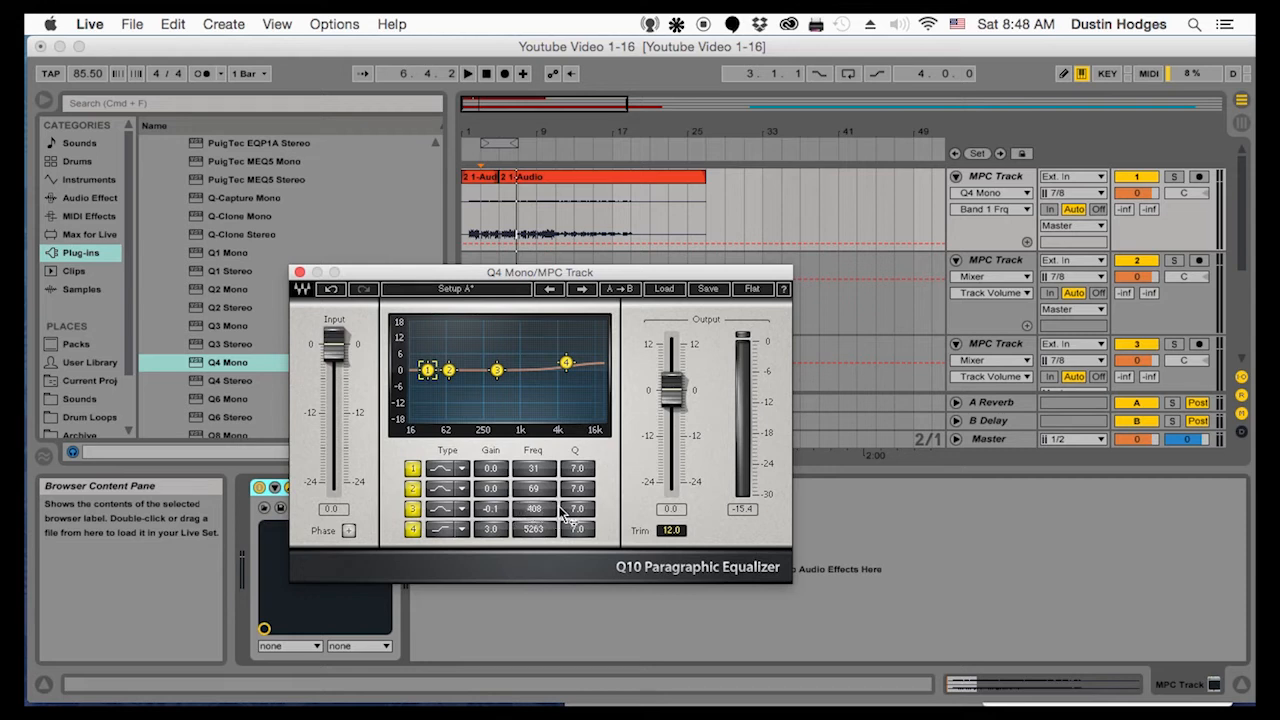
left_click_drag(570, 513, 570, 504)
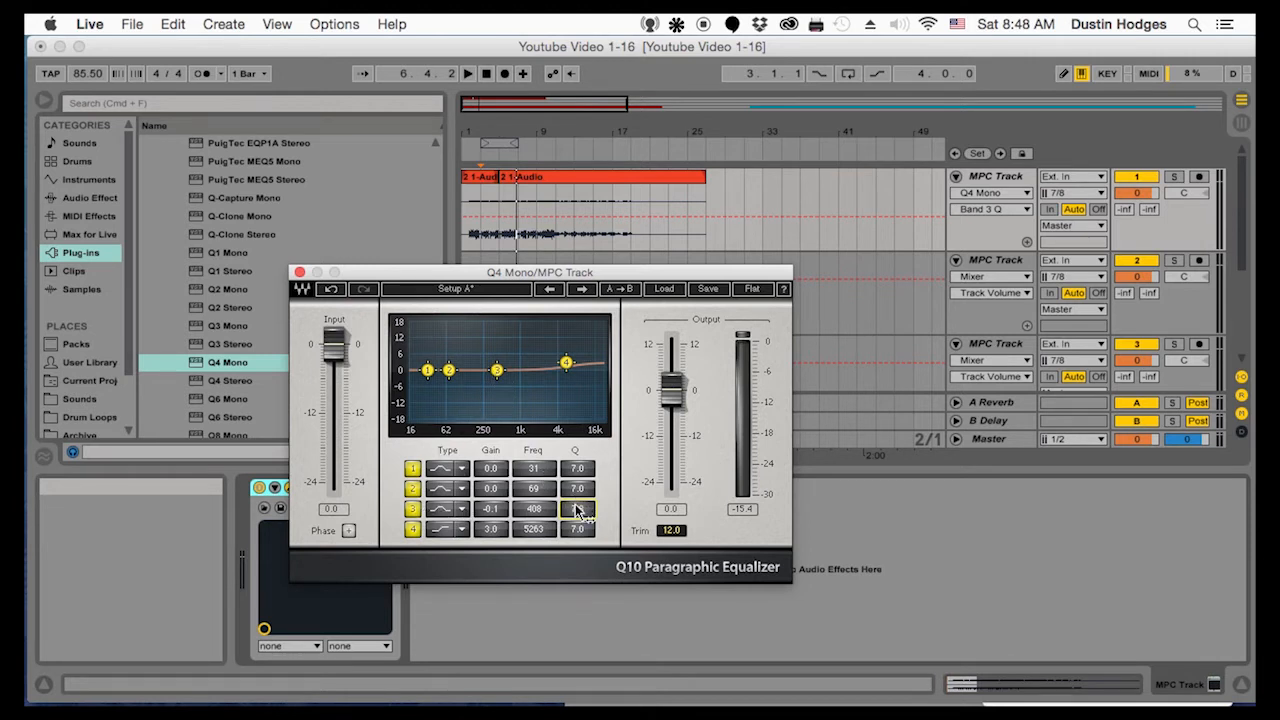
left_click_drag(577, 509, 577, 482)
left_click(497, 370)
mouse_move(497, 370)
left_mouse_down()
mouse_move(515, 325)
mouse_move(528, 325)
mouse_move(499, 325)
mouse_move(503, 391)
left_mouse_up()
Play the track, set band 3's Q to about 10.9 during playback, replay from bar 5 and stop
key("space")
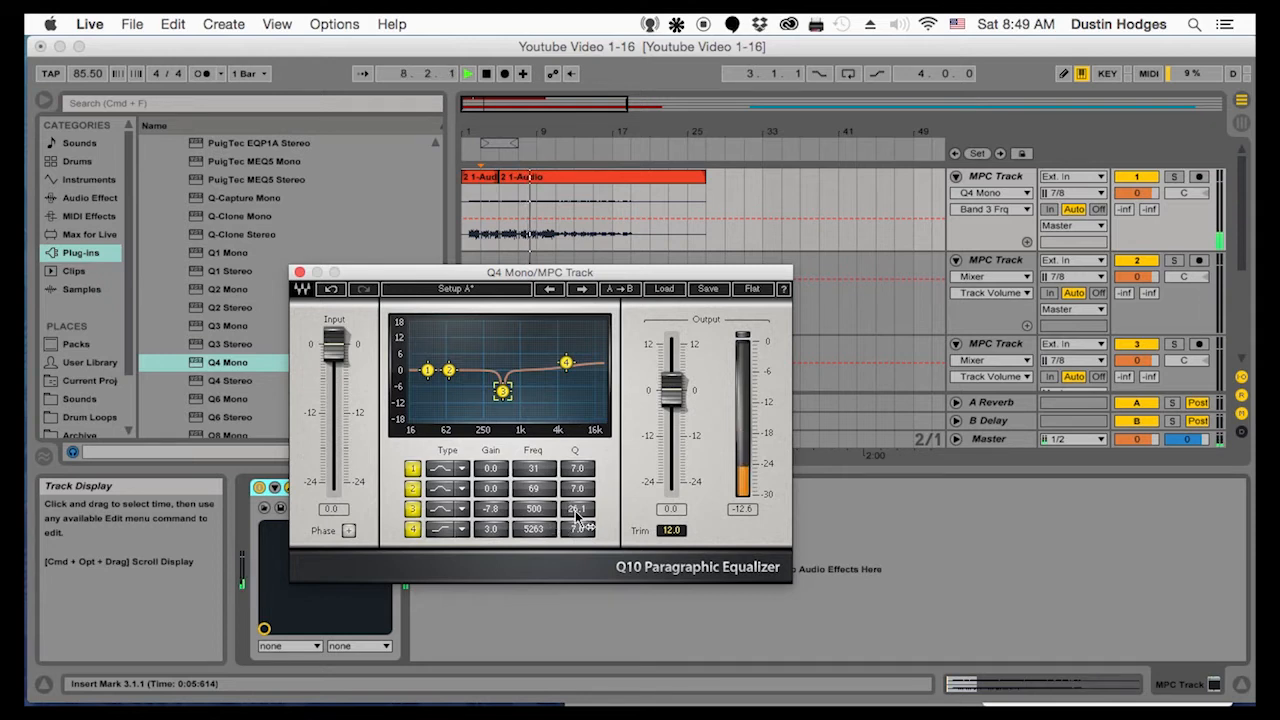
mouse_move(577, 510)
left_mouse_down()
mouse_move(577, 529)
mouse_move(580, 513)
left_mouse_up()
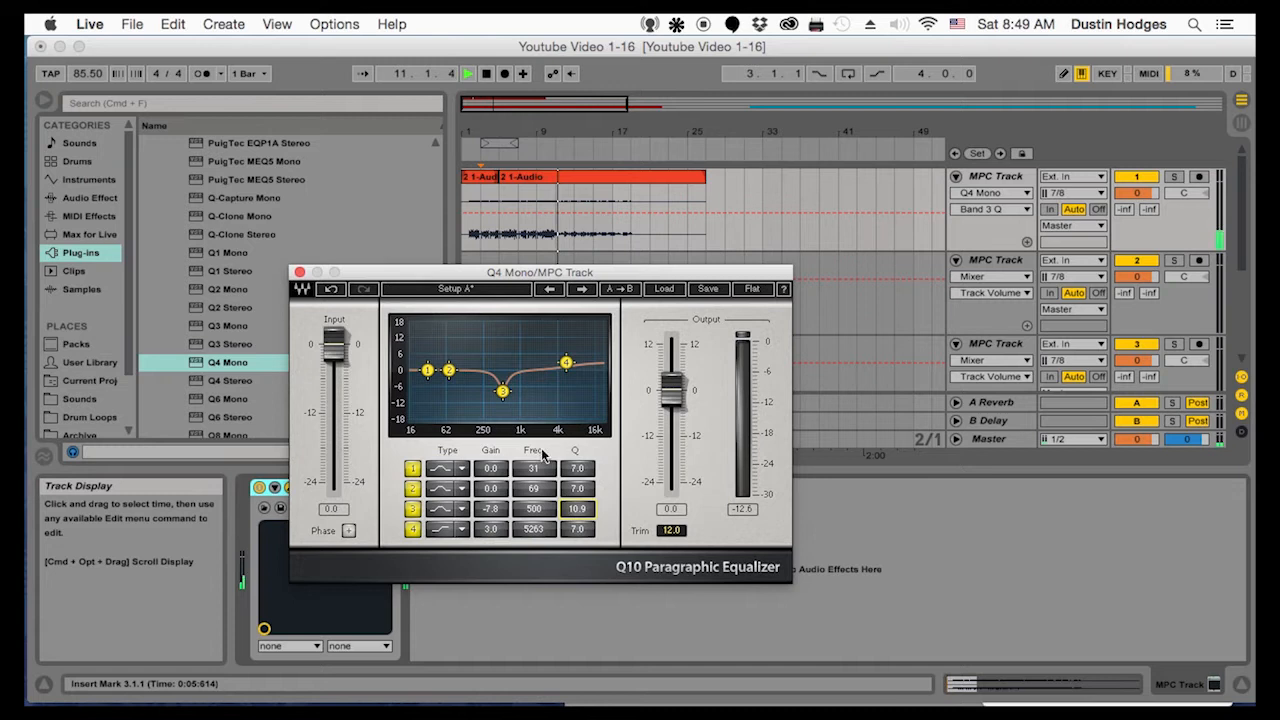
left_click(496, 236)
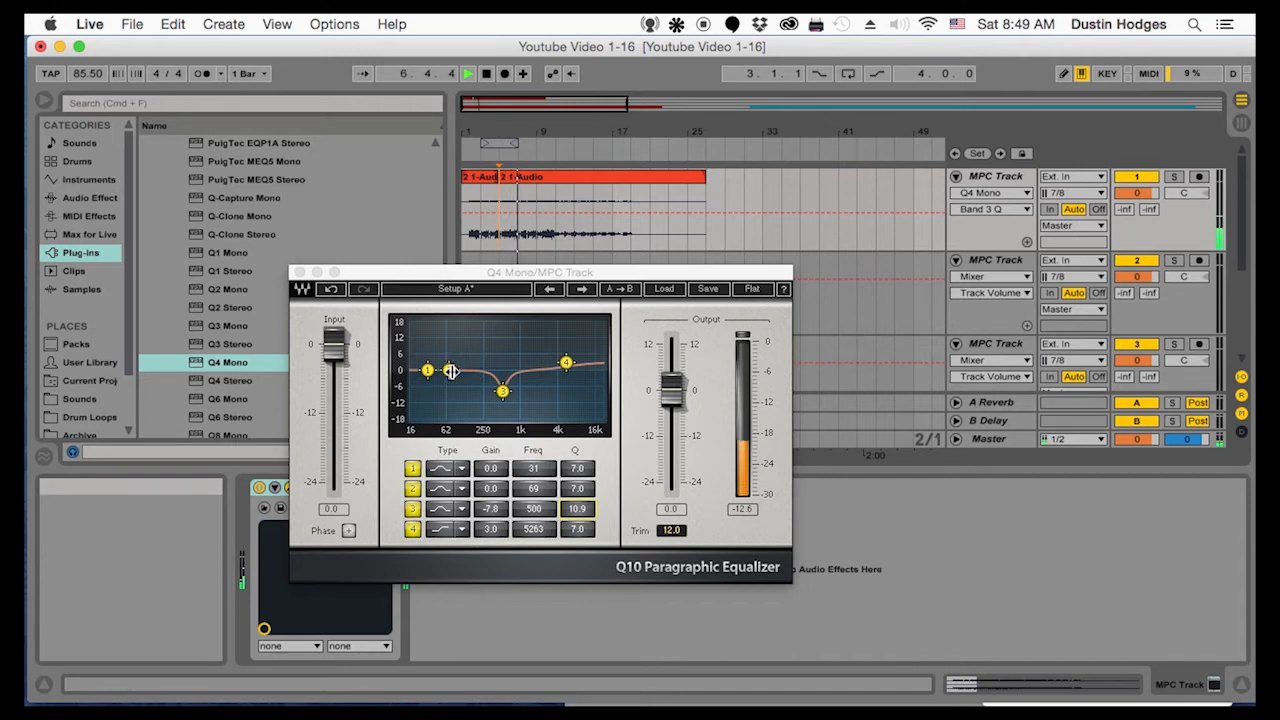
key("space")
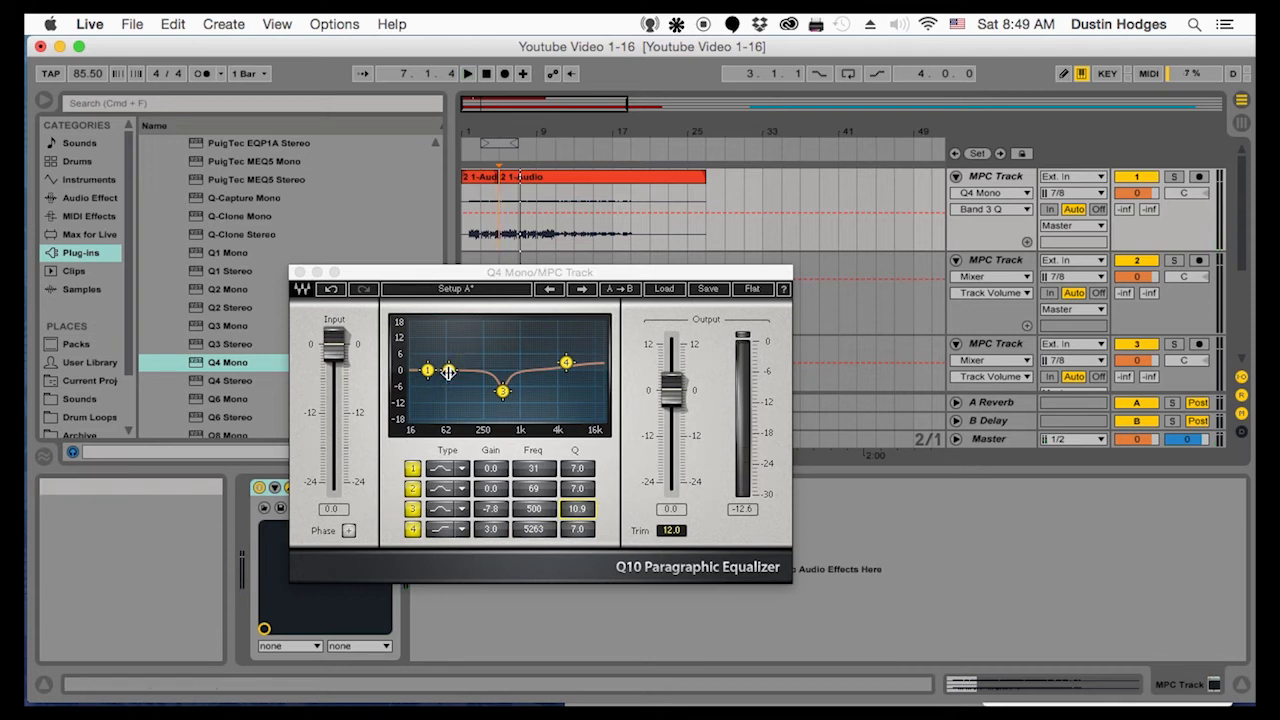
Place band 2 at about 1.4 dB and 162 Hz, and band 3 at about -6.0 dB and 522 Hz
left_click(448, 371)
left_click_drag(448, 371, 471, 367)
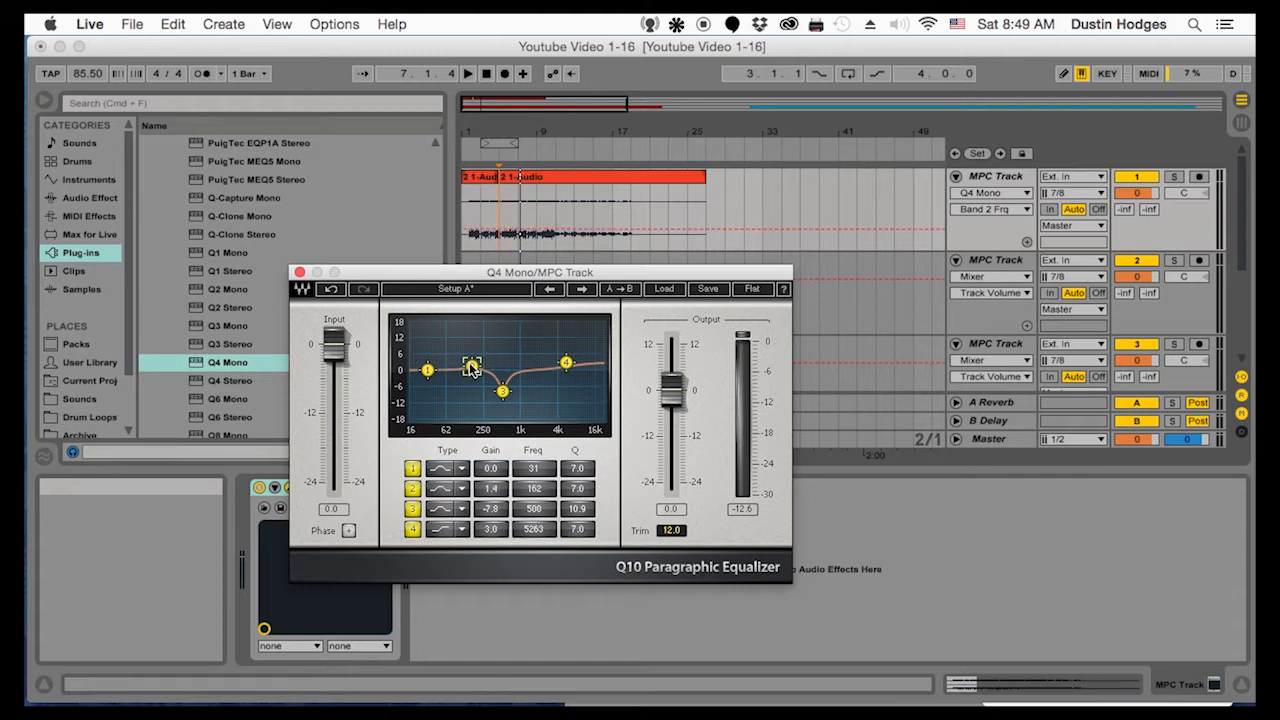
left_click(503, 391)
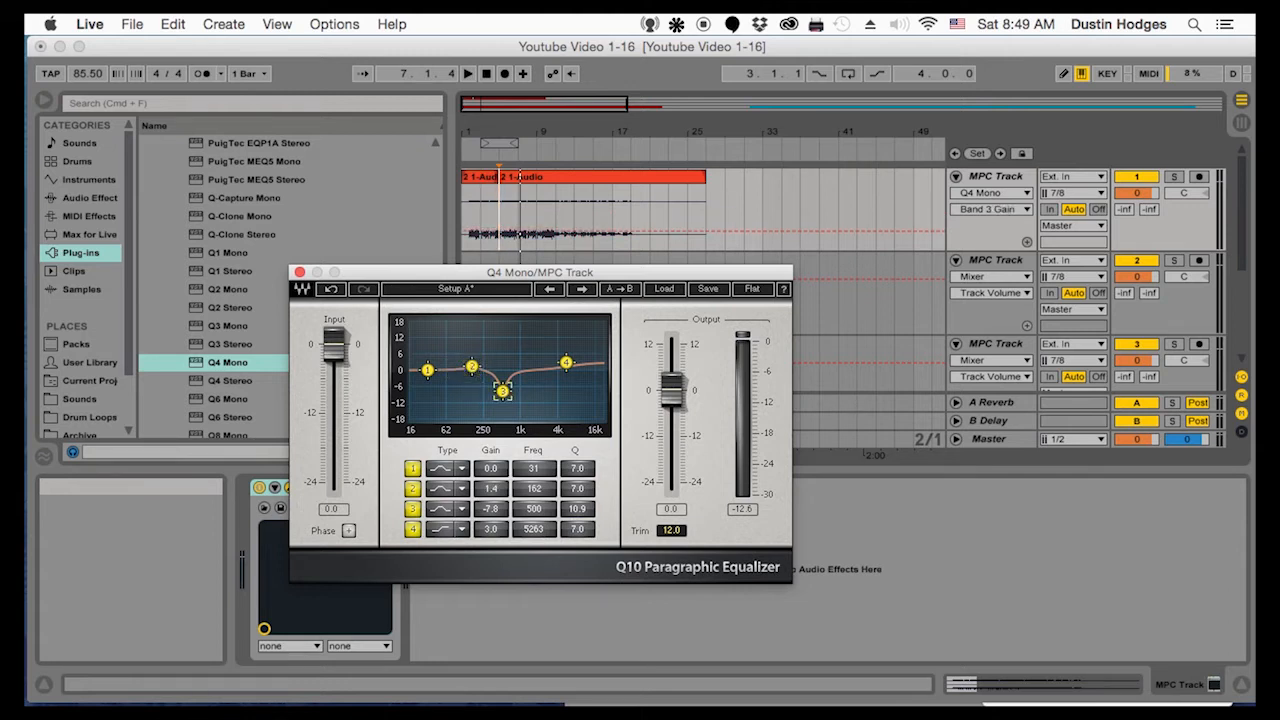
left_click_drag(503, 391, 503, 389)
left_click_drag(503, 388, 504, 387)
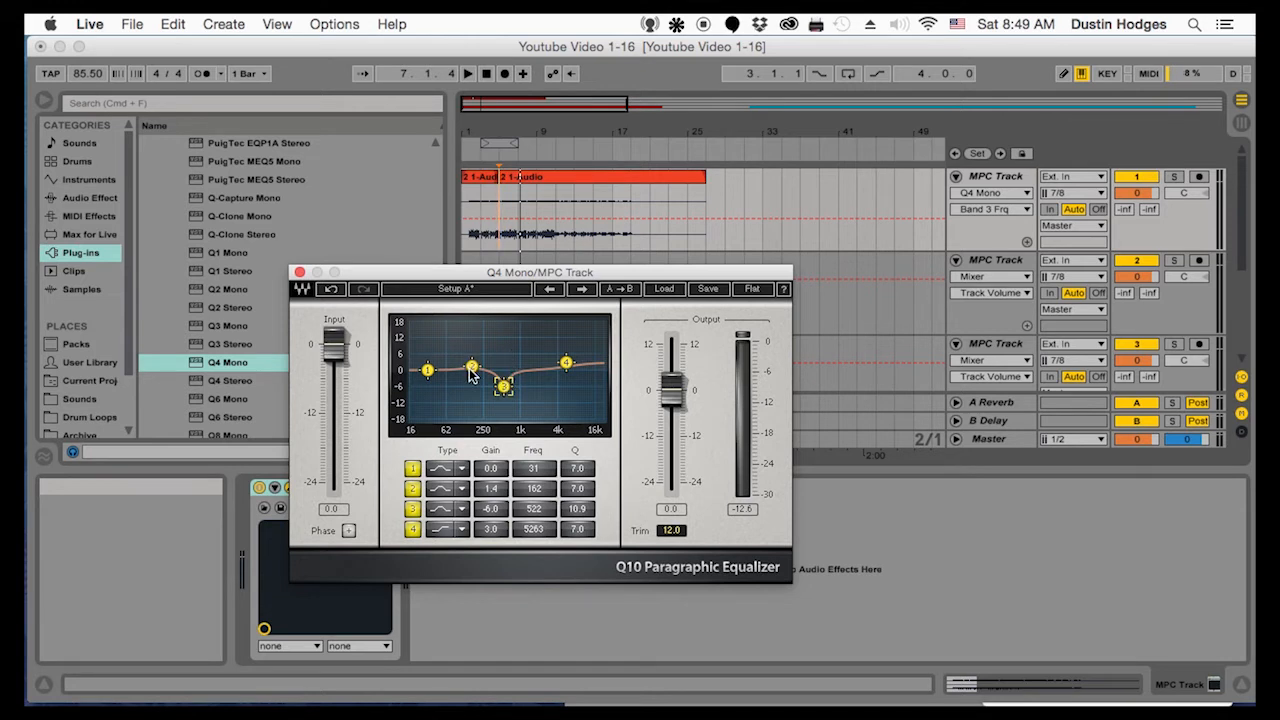
Change band 1 of Q4 Mono to a low-cut filter and place it at about -11.5 dB and 85 Hz
left_click_drag(428, 372, 415, 390)
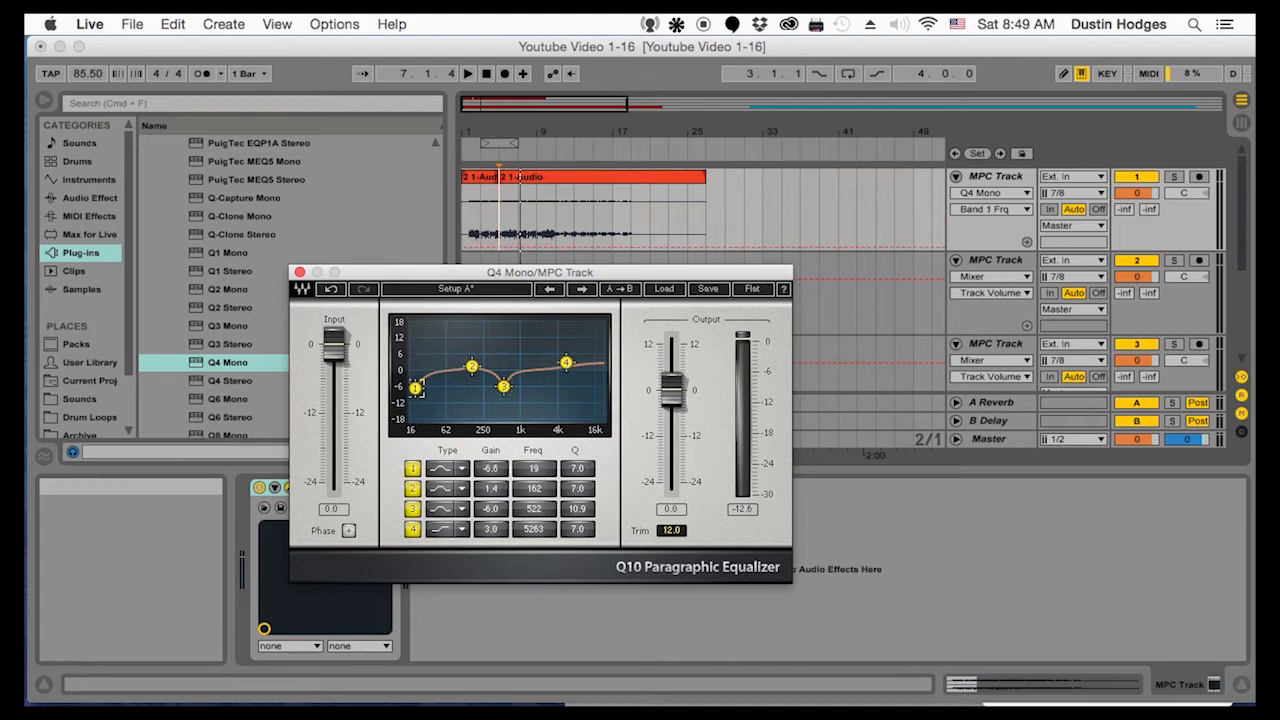
left_click(441, 473)
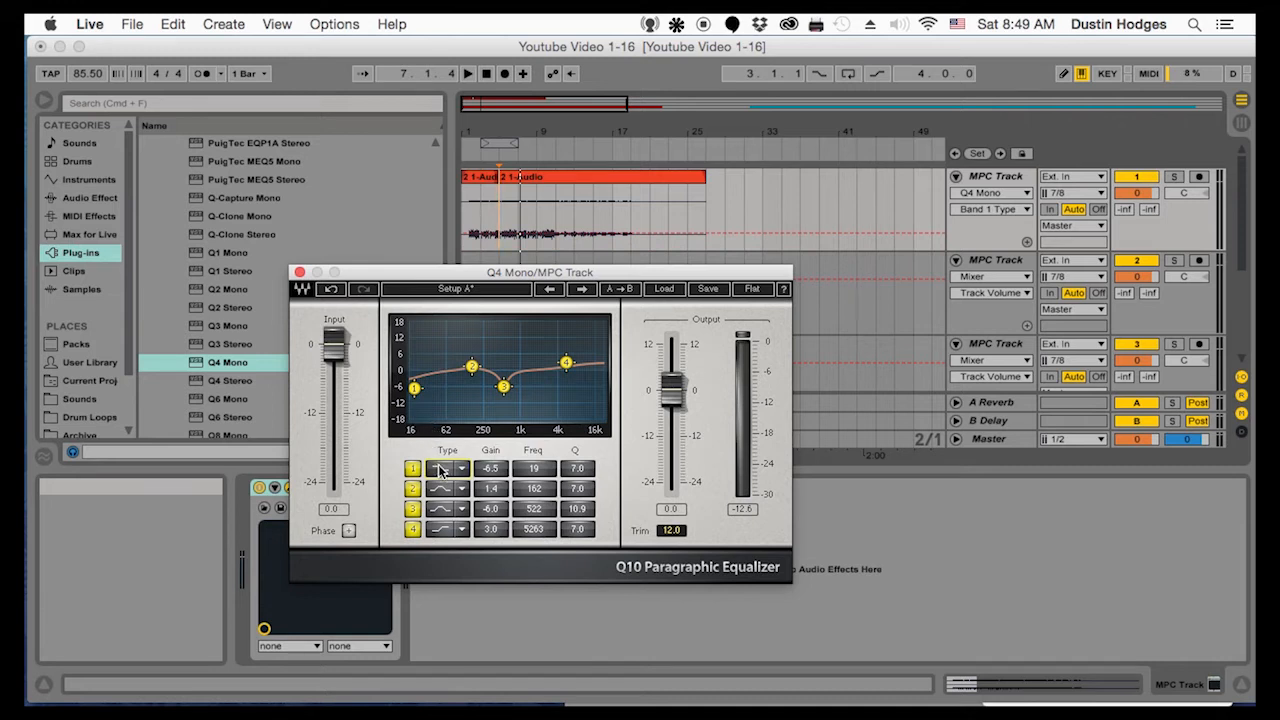
left_click(432, 474)
left_click(432, 473)
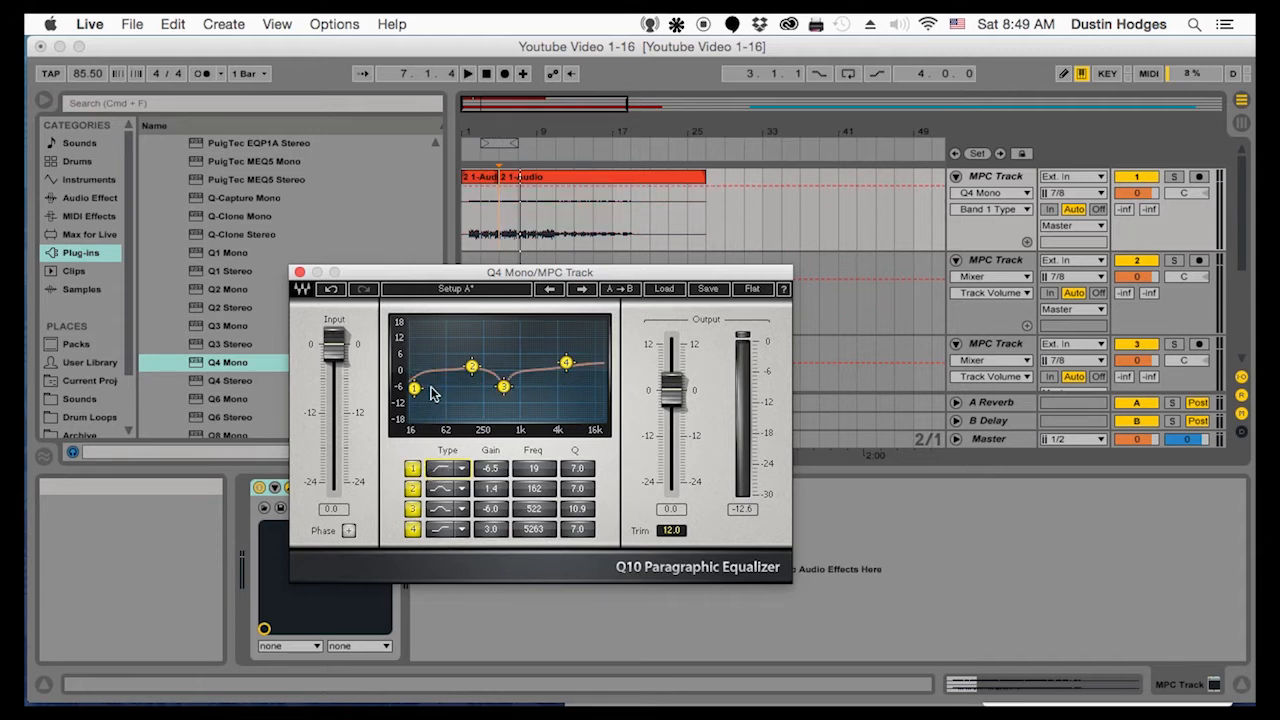
left_click_drag(415, 387, 450, 401)
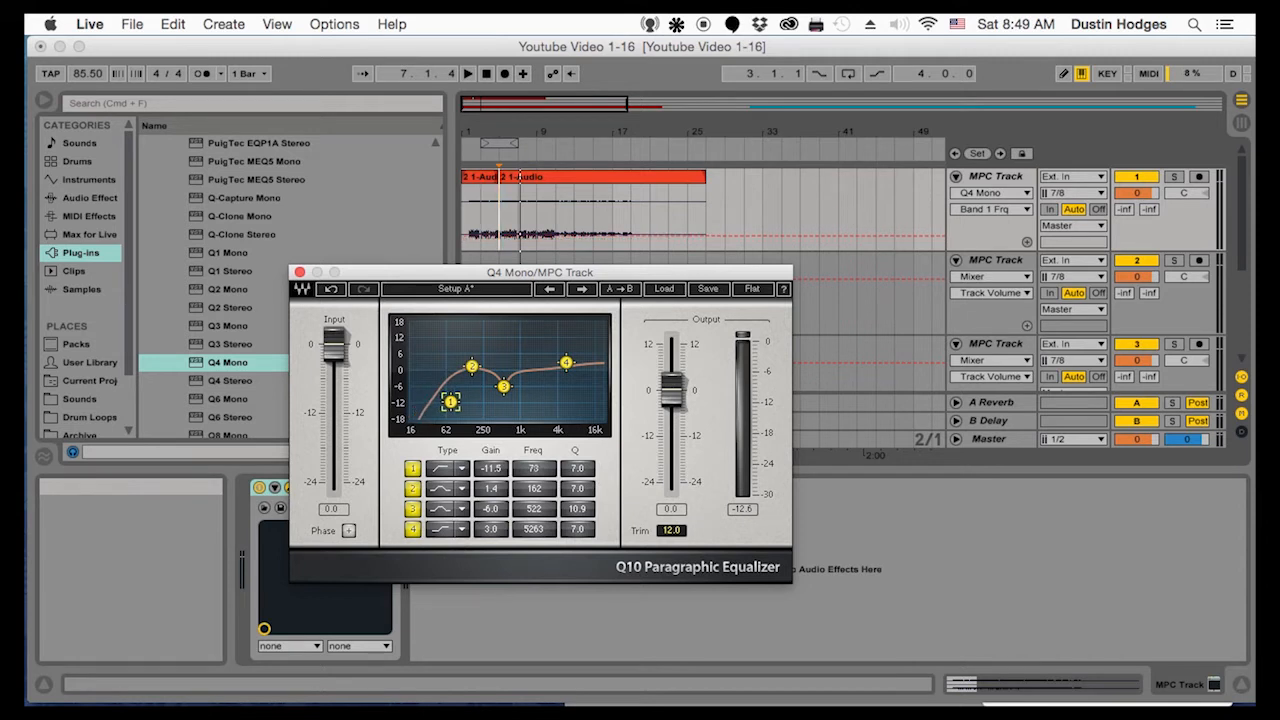
left_click_drag(450, 401, 454, 401)
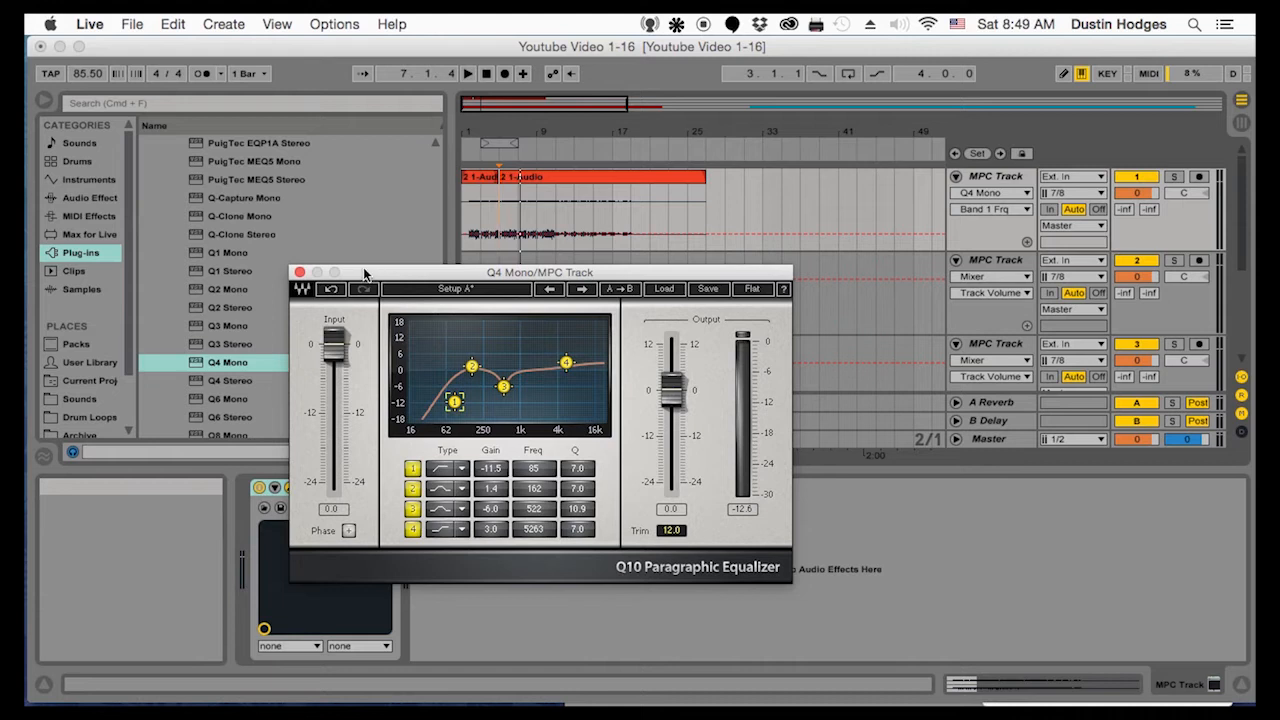
Play the first MPC track from bar 3 with the new EQ, close the Q4 Mono window during playback and stop
left_click(483, 225)
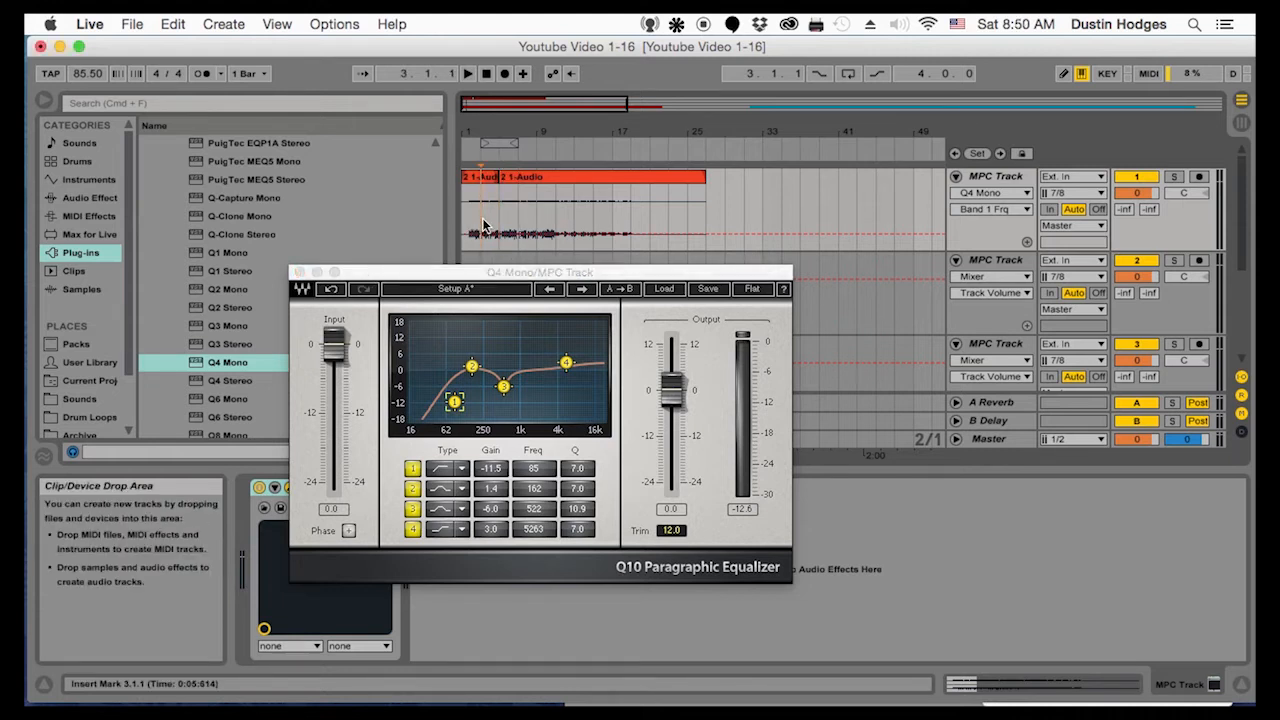
key("space")
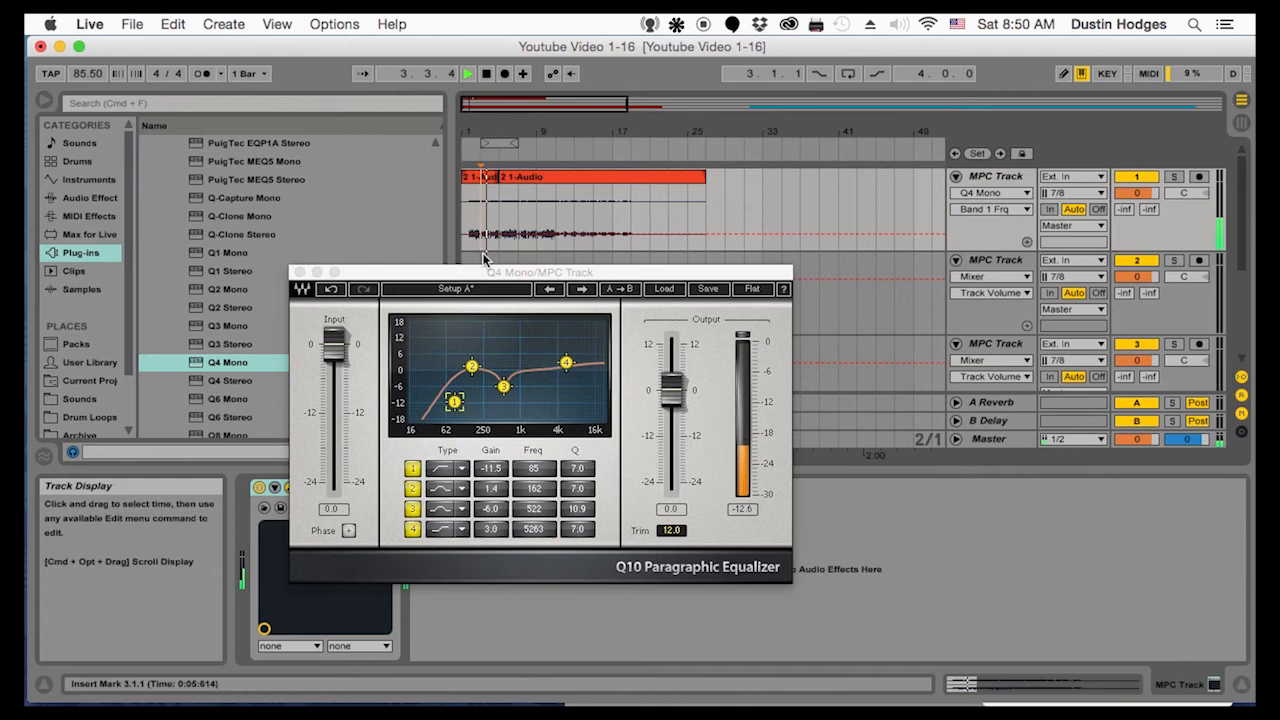
left_click(301, 272)
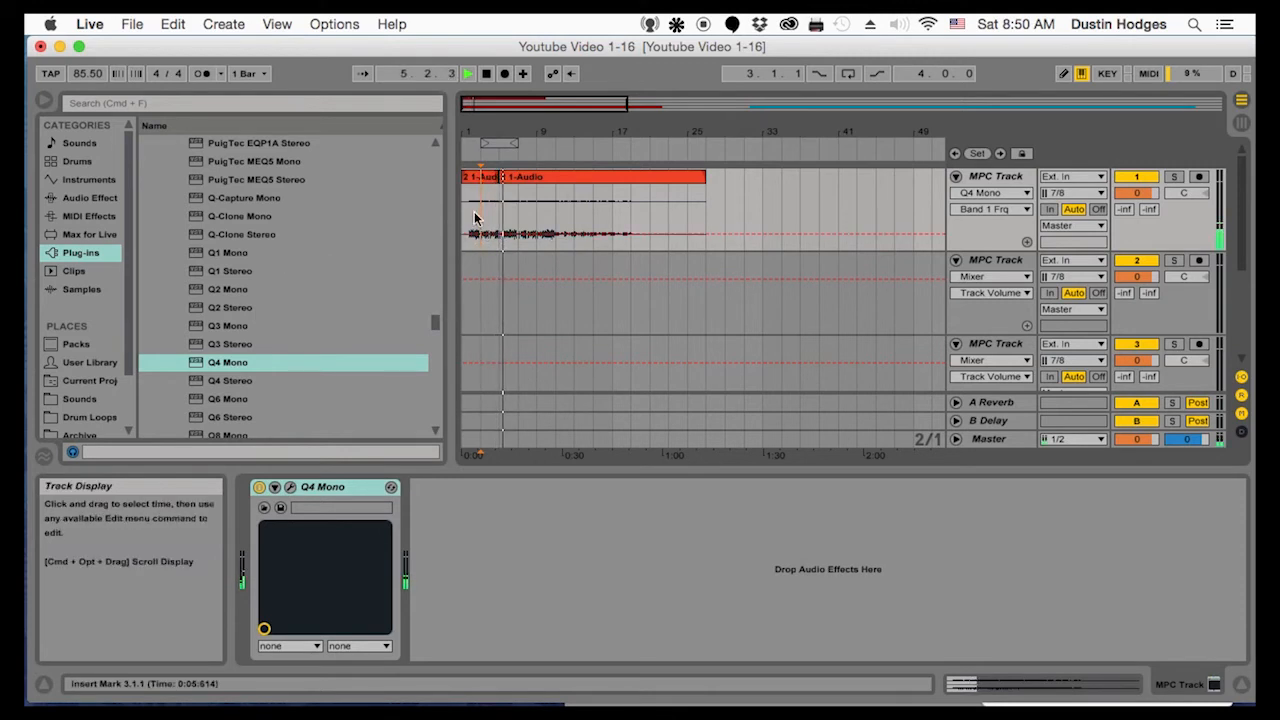
key("space")
Extend the first audio clip over the second one to its end on the first MPC track and open its clip view
left_click(483, 177)
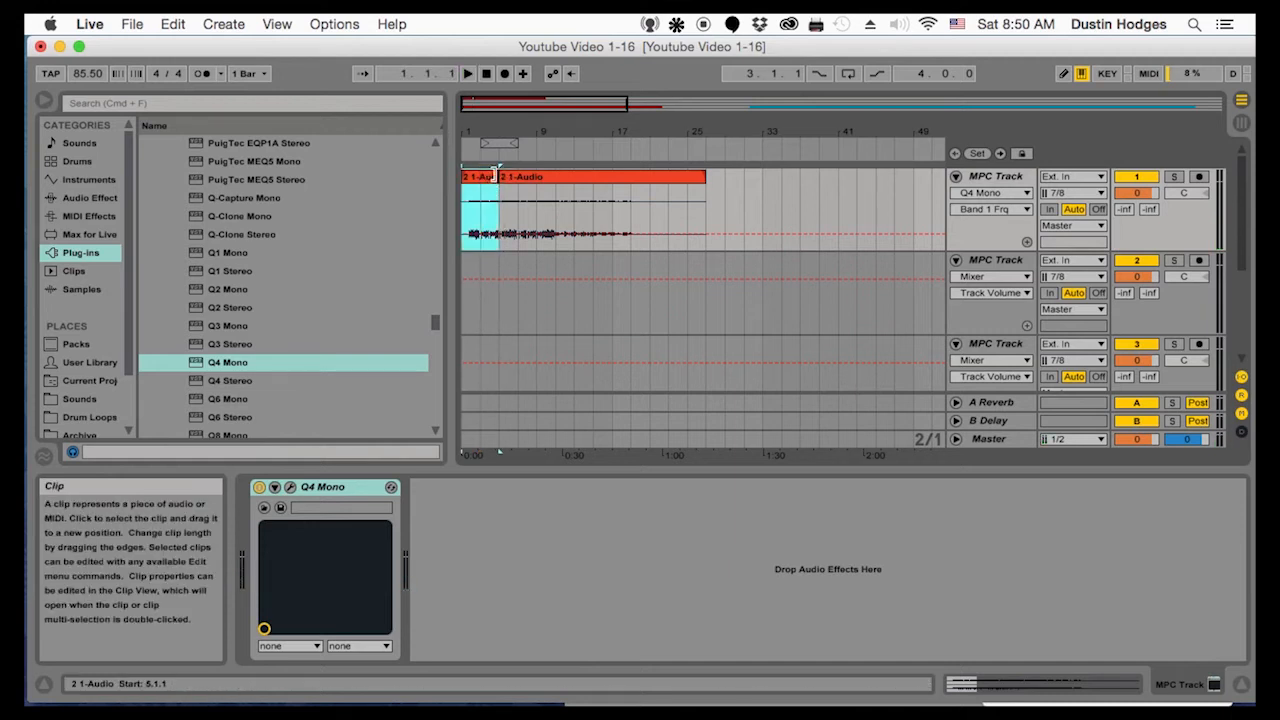
left_click_drag(497, 176, 745, 178)
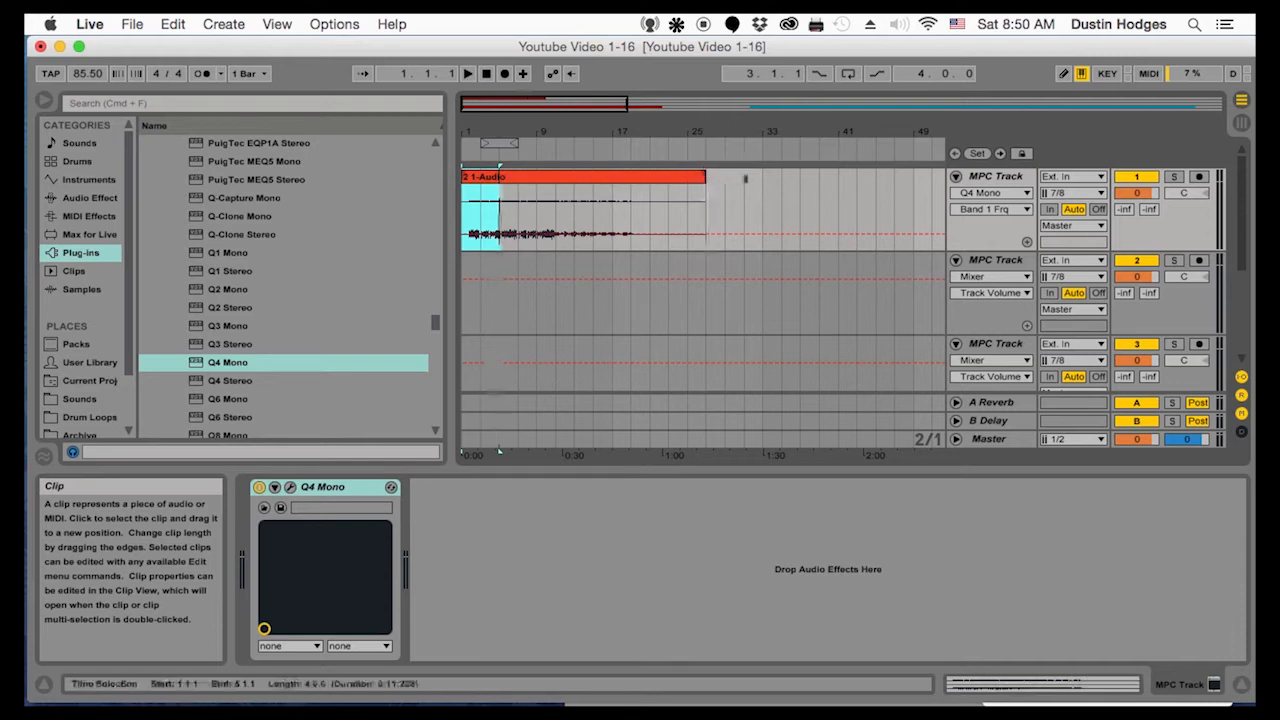
left_click(569, 177)
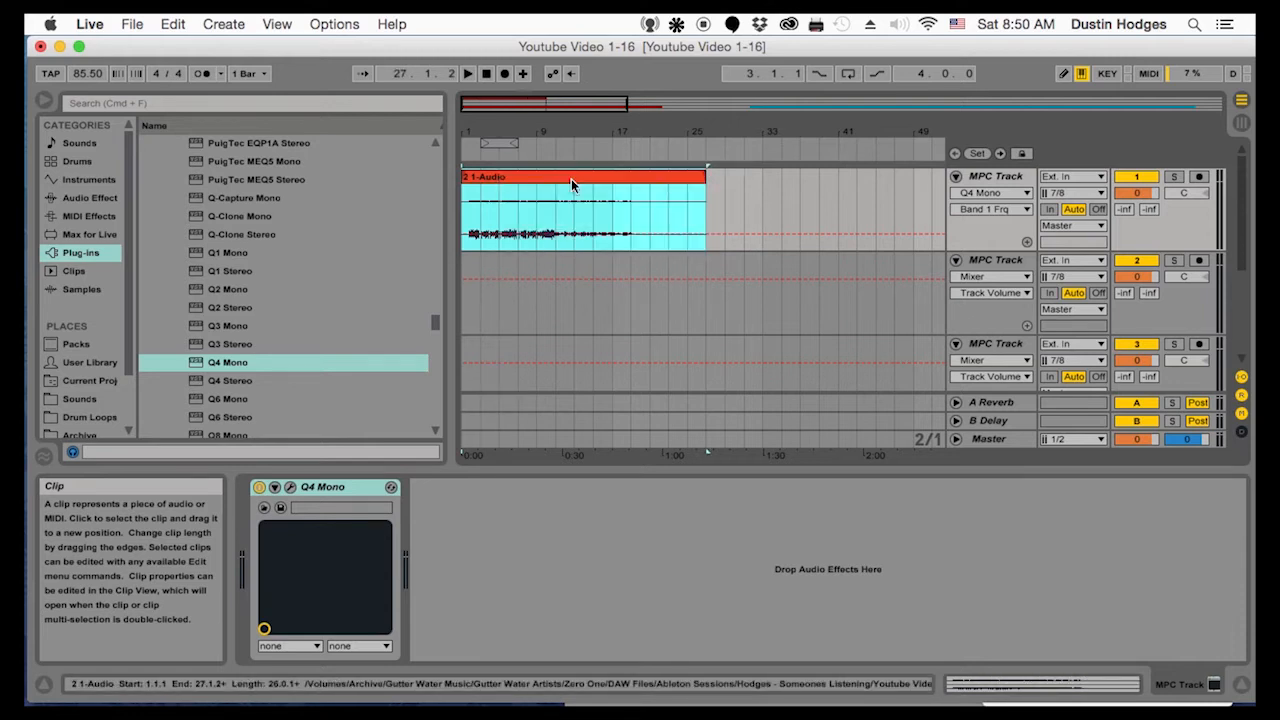
double_click(571, 179)
Trim the silence at the beginning of the audio clip so that it starts at about 1.4.2, and play it
left_click_drag(480, 132, 480, 265)
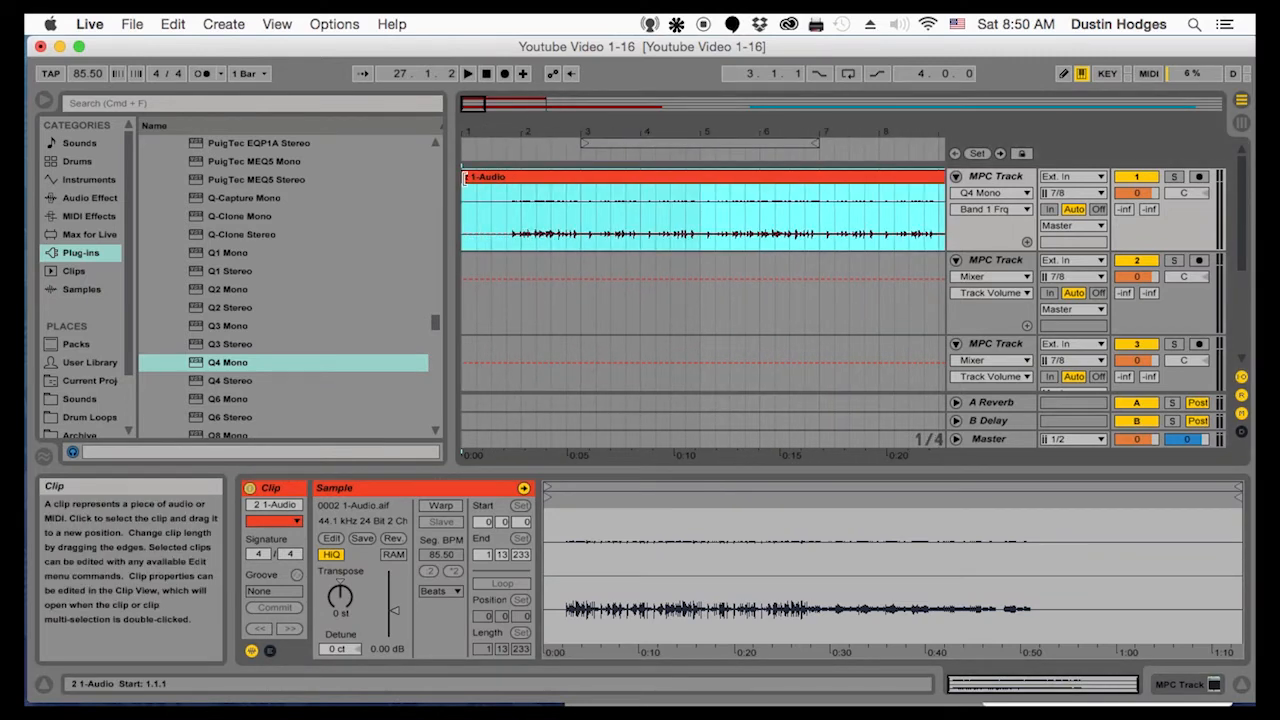
left_click(84, 73)
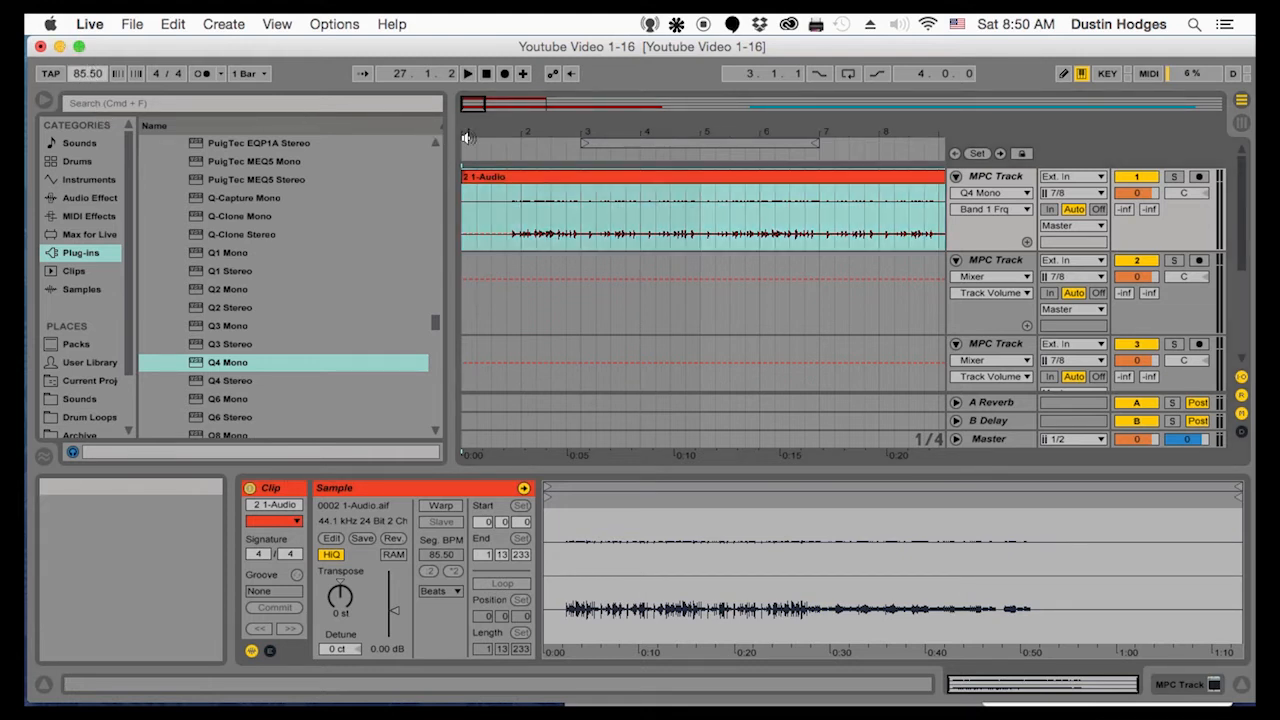
left_click_drag(493, 130, 493, 160)
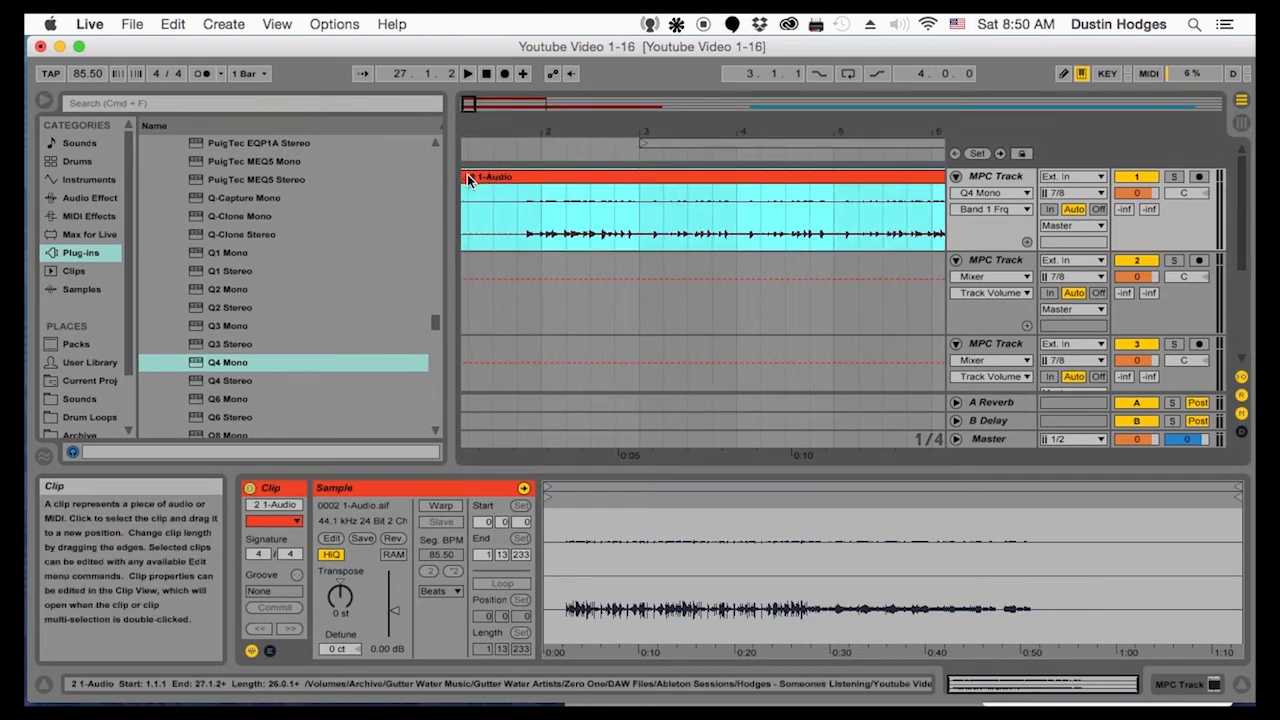
left_click_drag(482, 128, 497, 126)
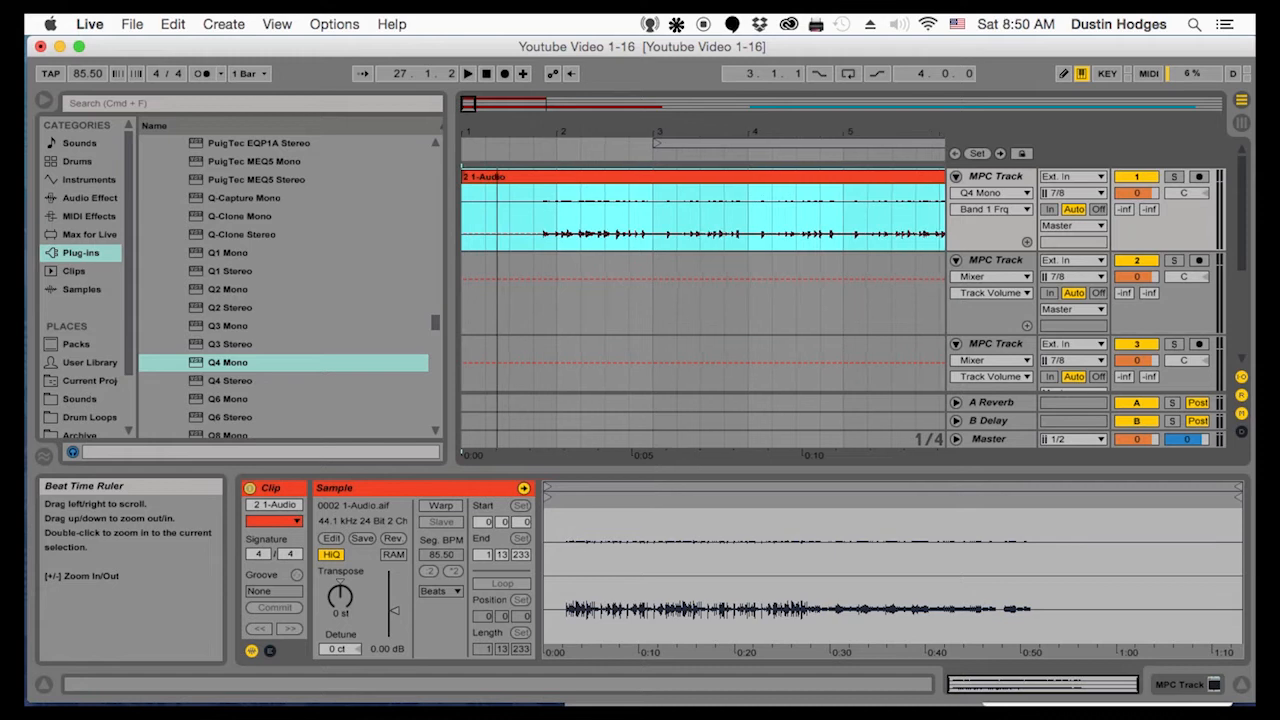
left_click_drag(463, 180, 533, 180)
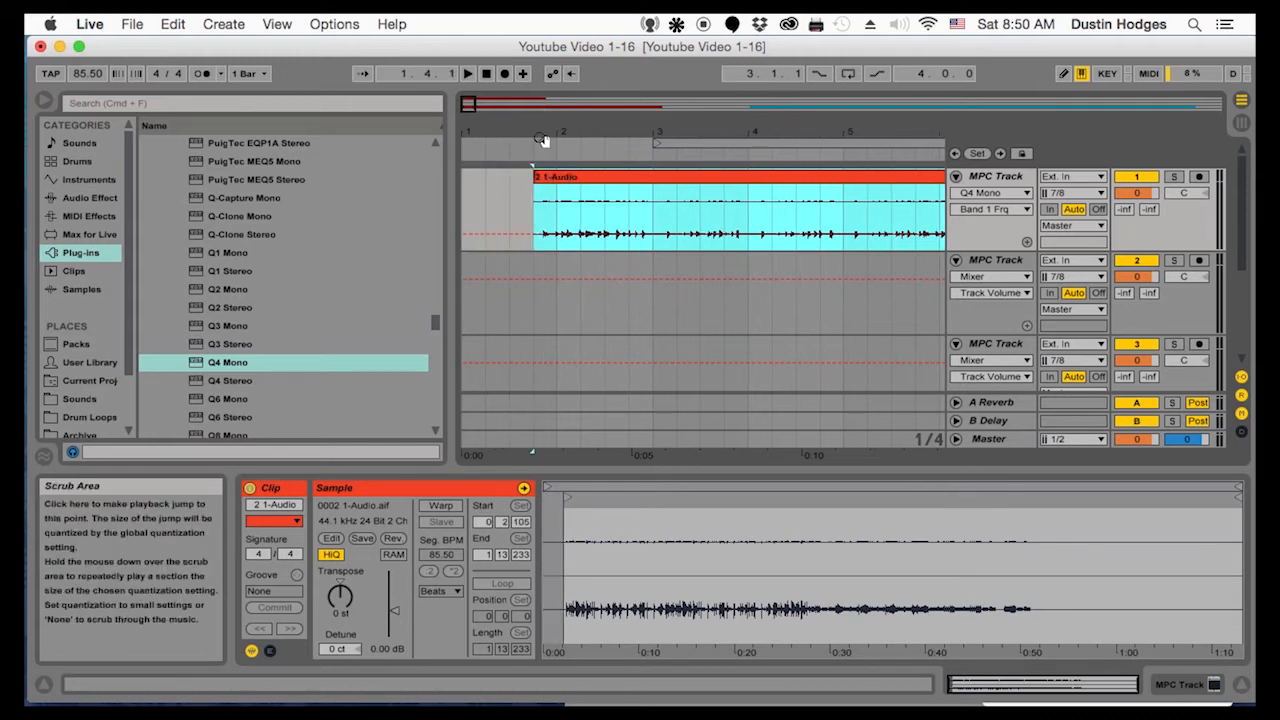
left_click_drag(539, 125, 541, 124)
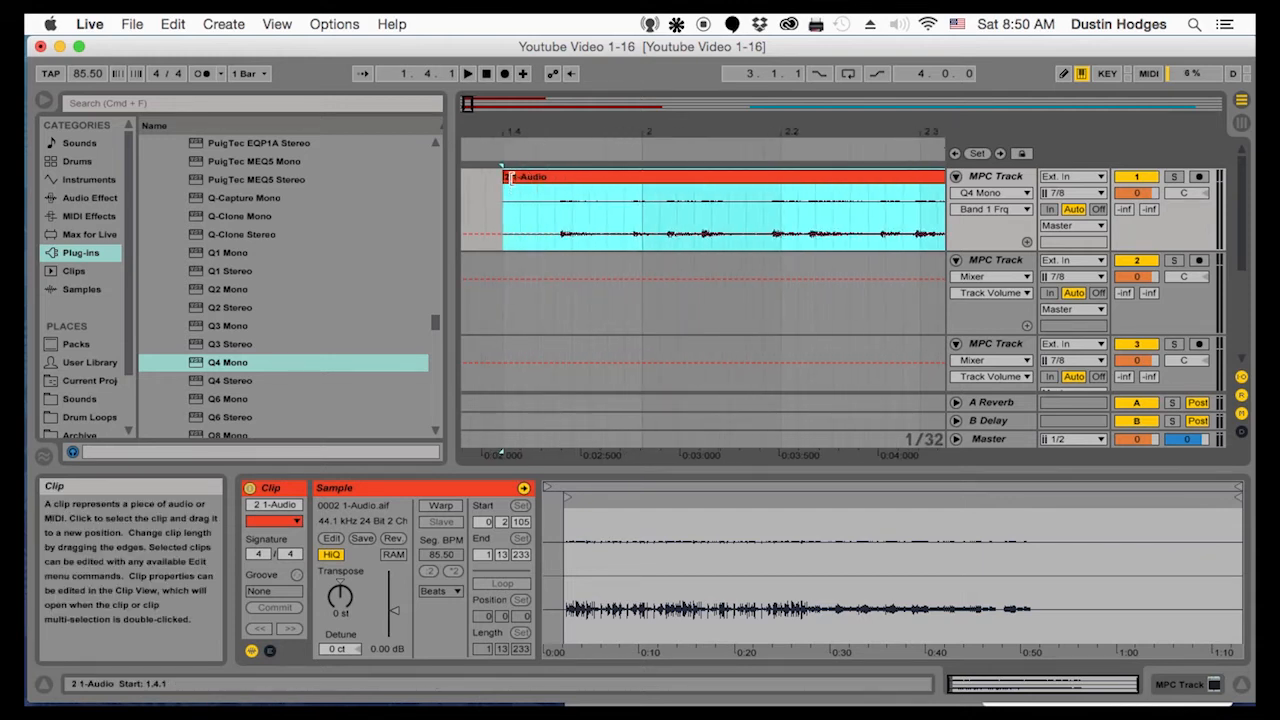
left_click_drag(504, 178, 556, 179)
key("space")
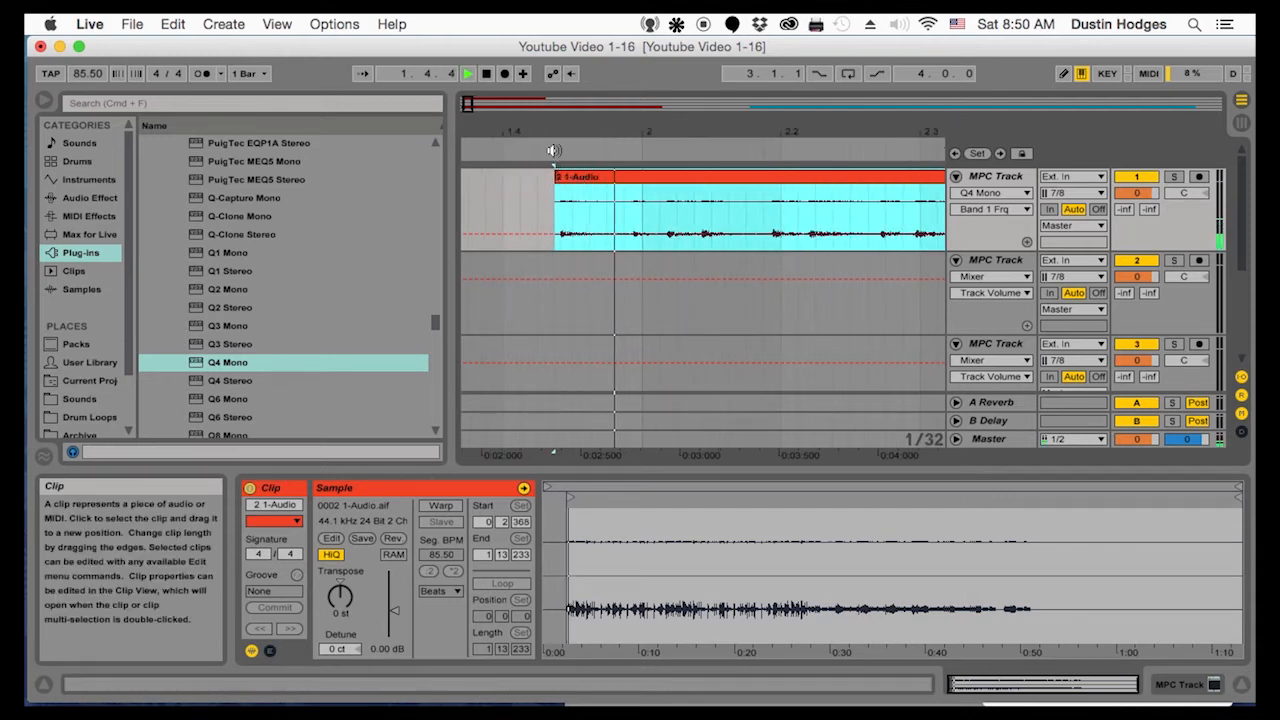
Trim the clip's start further to about 2.4.2 and stop playback
left_click(563, 139)
left_click_drag(571, 131, 571, 82)
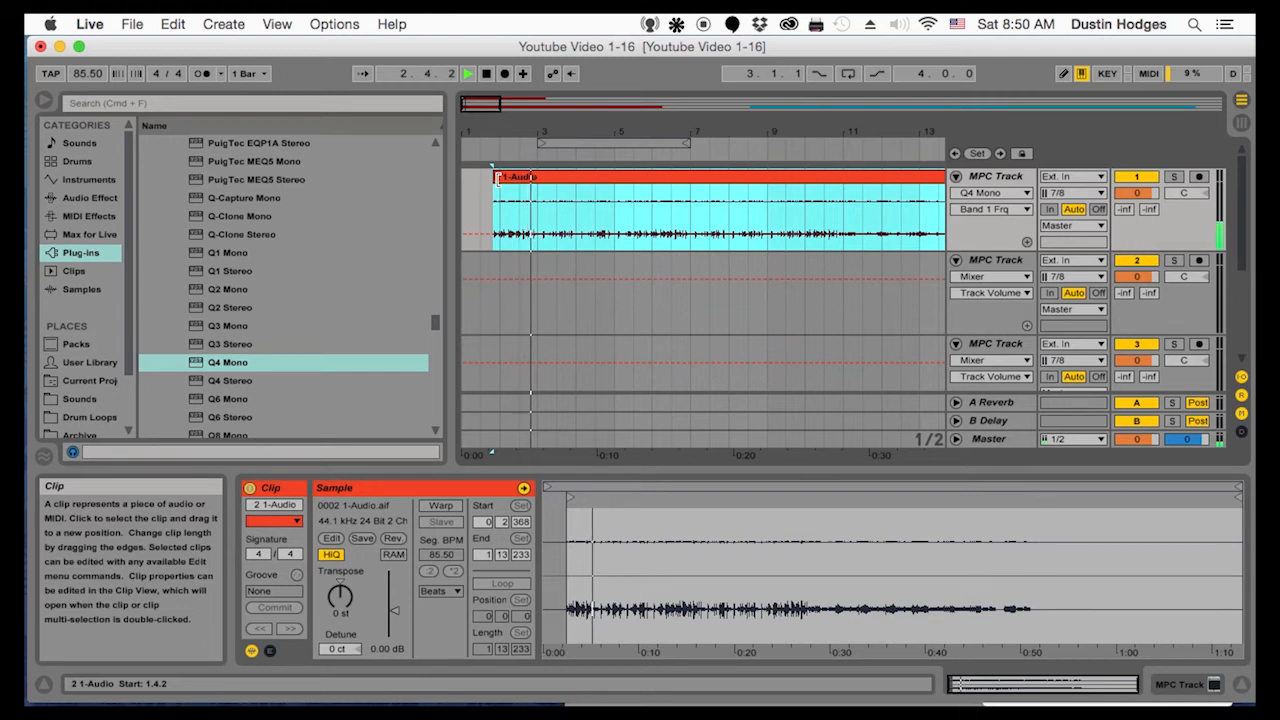
left_click_drag(496, 177, 532, 177)
left_click_drag(527, 130, 621, 234)
key("space")
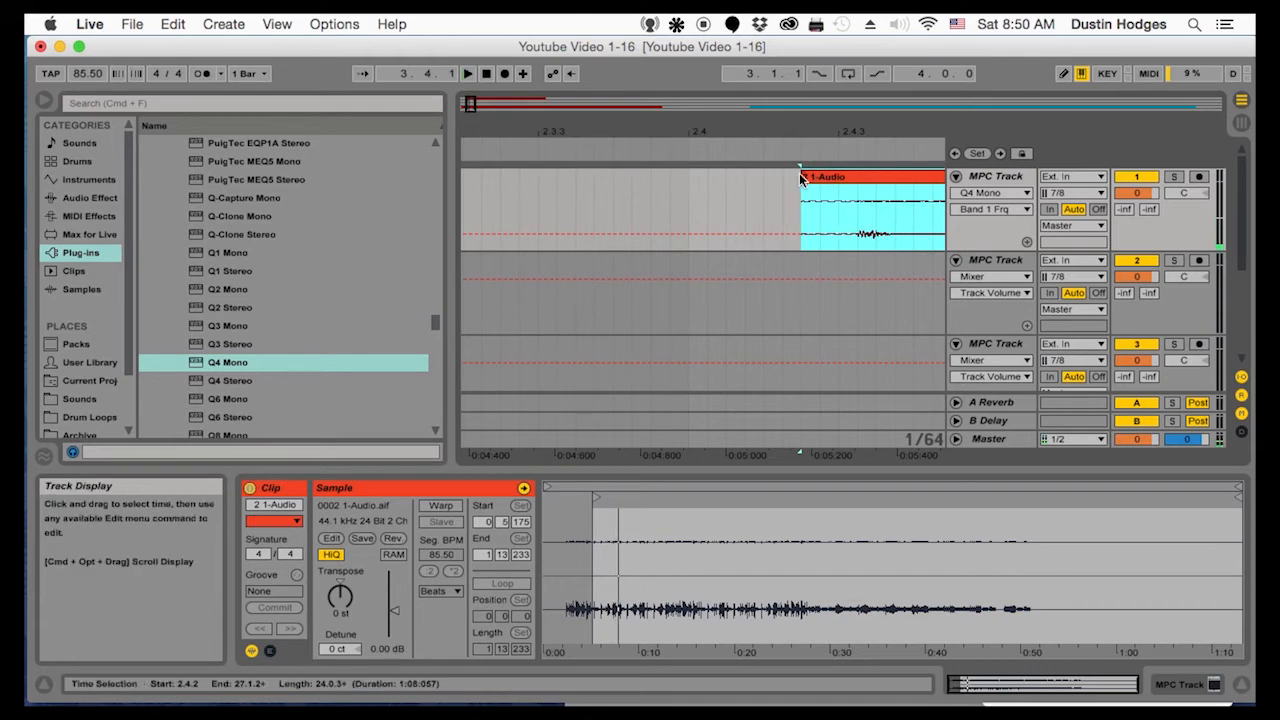
Extend the clip's start back to 2.4.1, play it, trim the start to about 2.4.3 and check it by playback
left_click_drag(790, 177, 732, 177)
key("space")
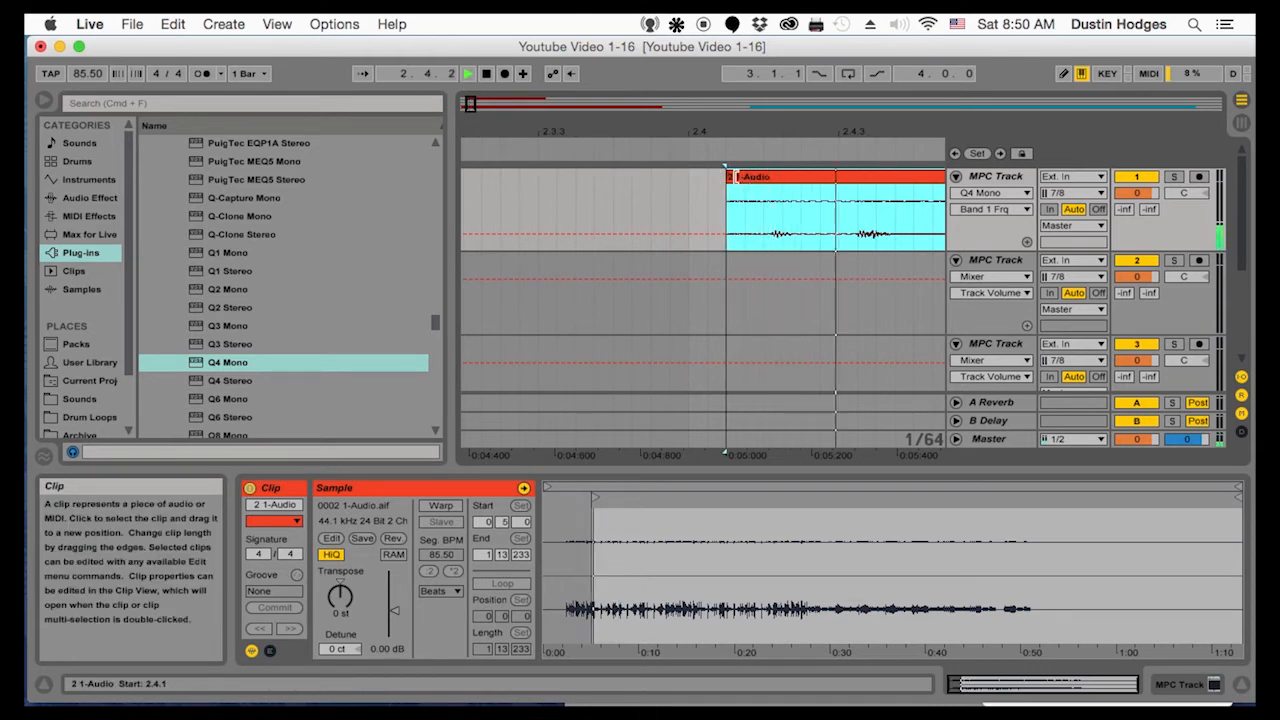
left_click_drag(736, 177, 851, 179)
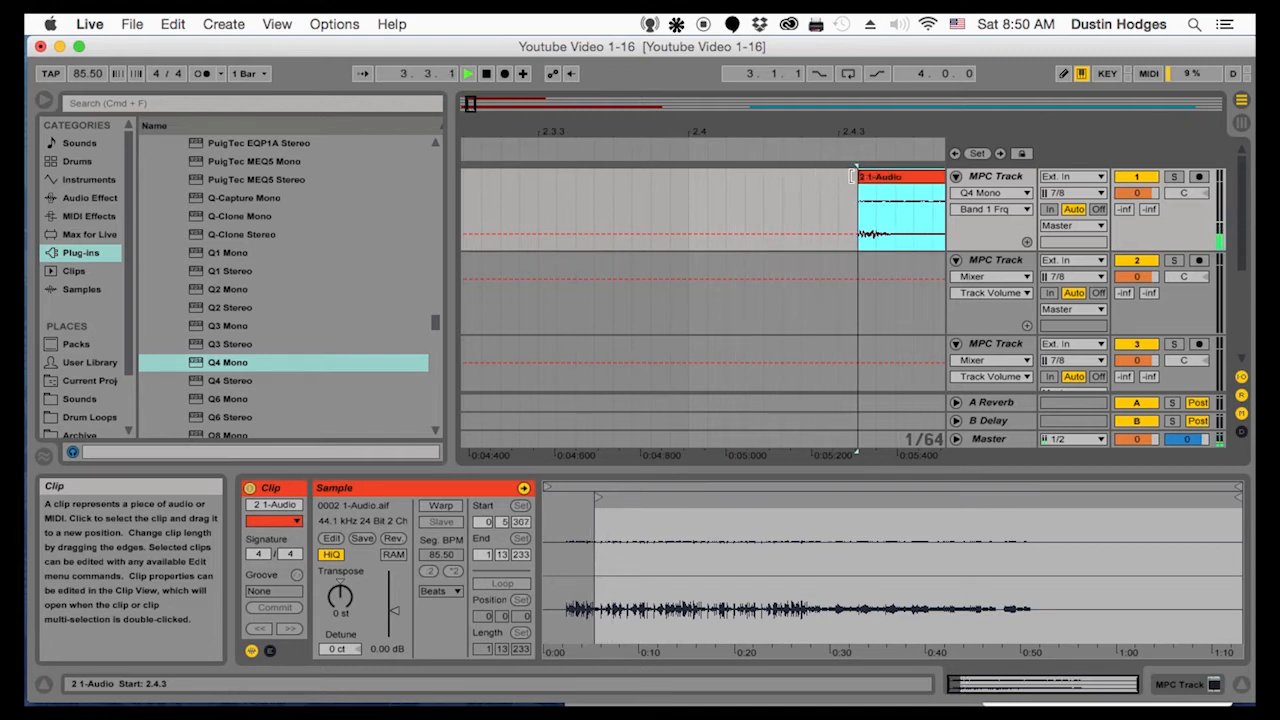
key("space")
key("space")
Move the trimmed audio clip on the first MPC track to the song start at 1.1.1 and play it
left_click_drag(861, 131, 502, 122)
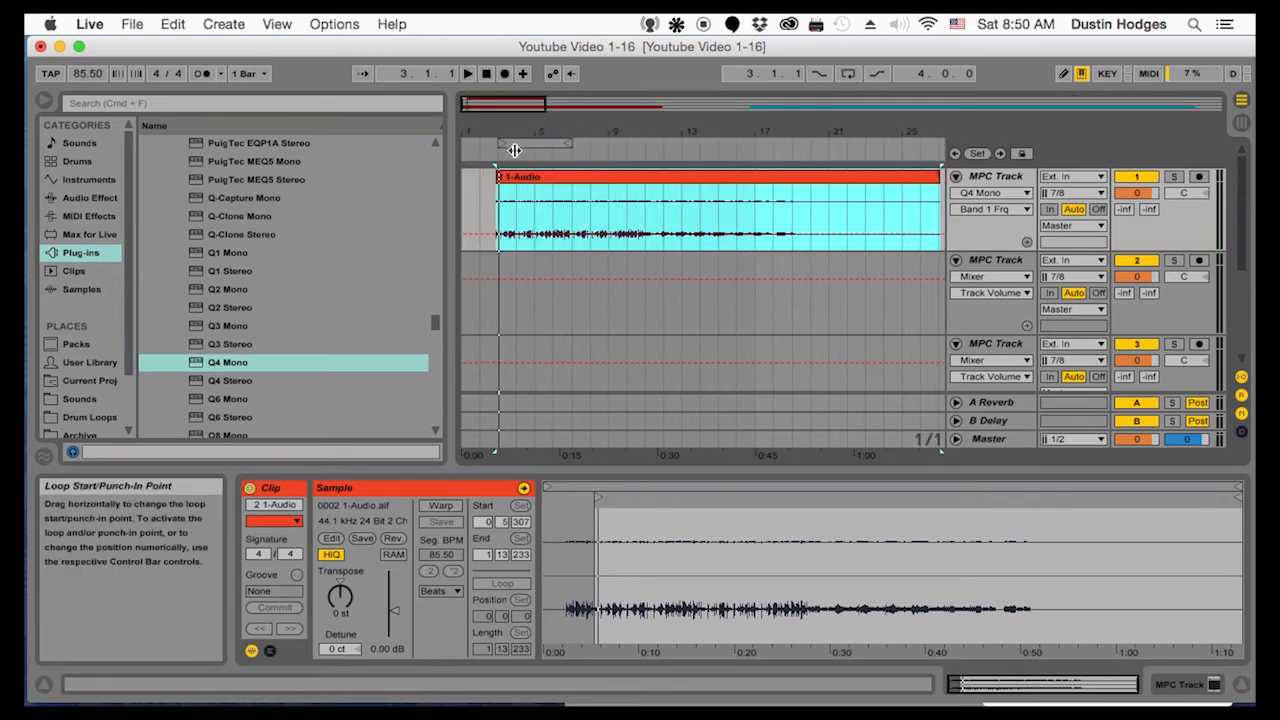
left_click_drag(482, 174, 478, 184)
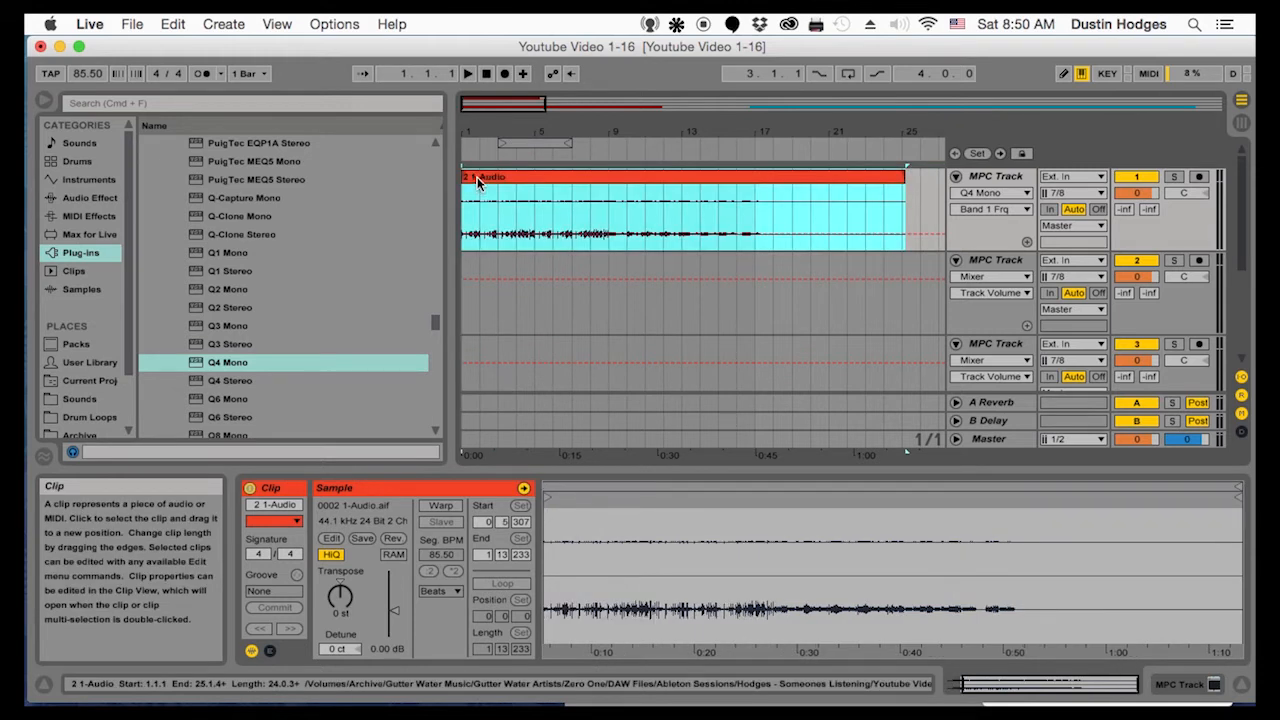
key("space")
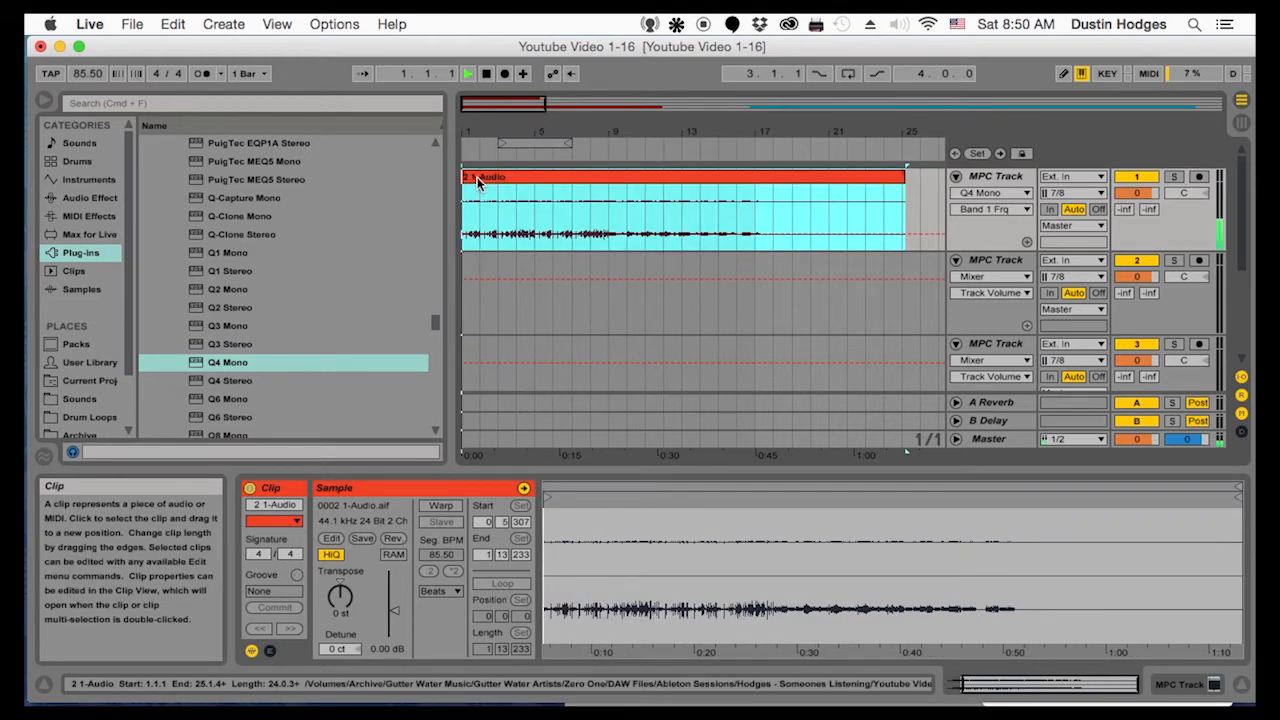
Rename the audio clip on the first MPC track as Drums and stop playback
right_click(477, 181)
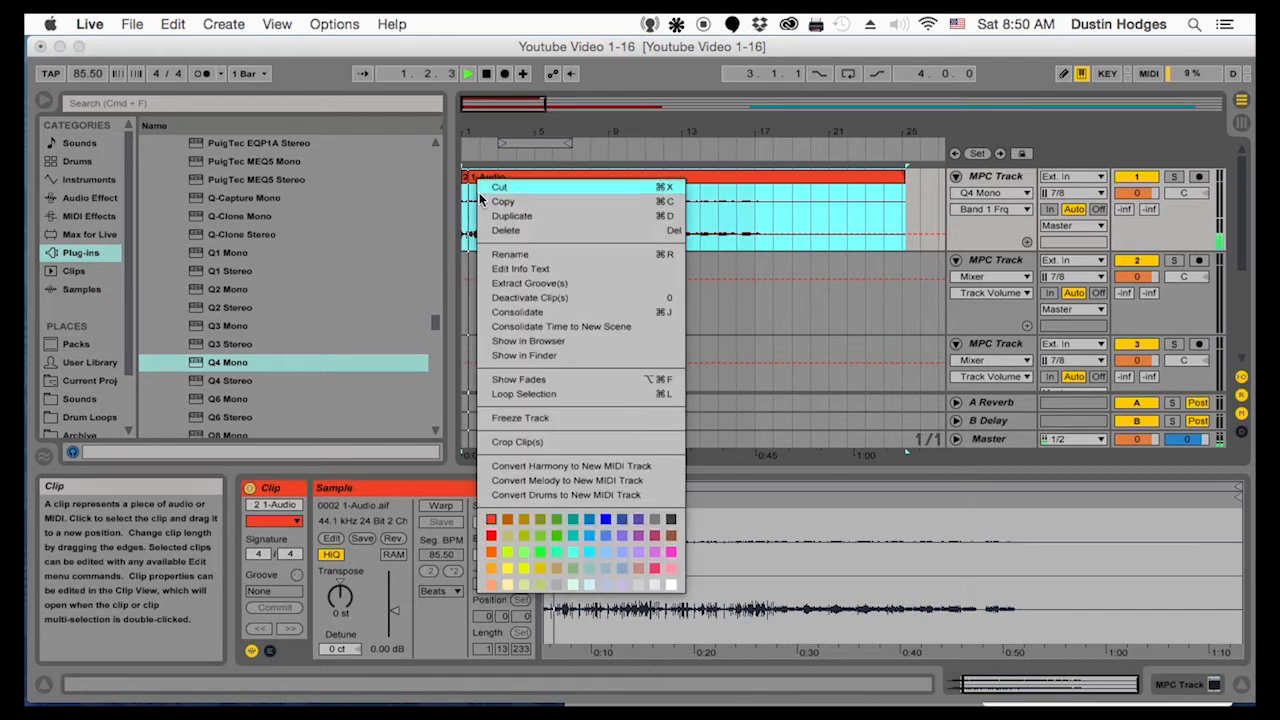
left_click(494, 250)
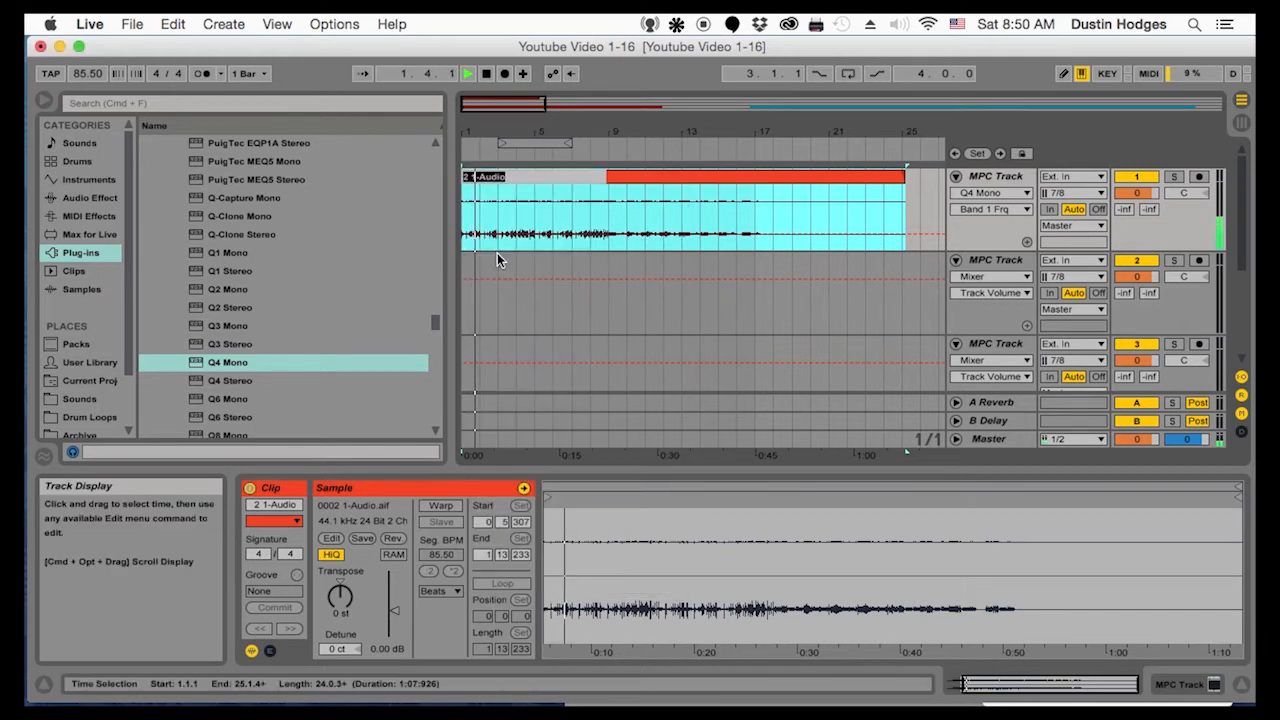
type("Drums")
key("Return")
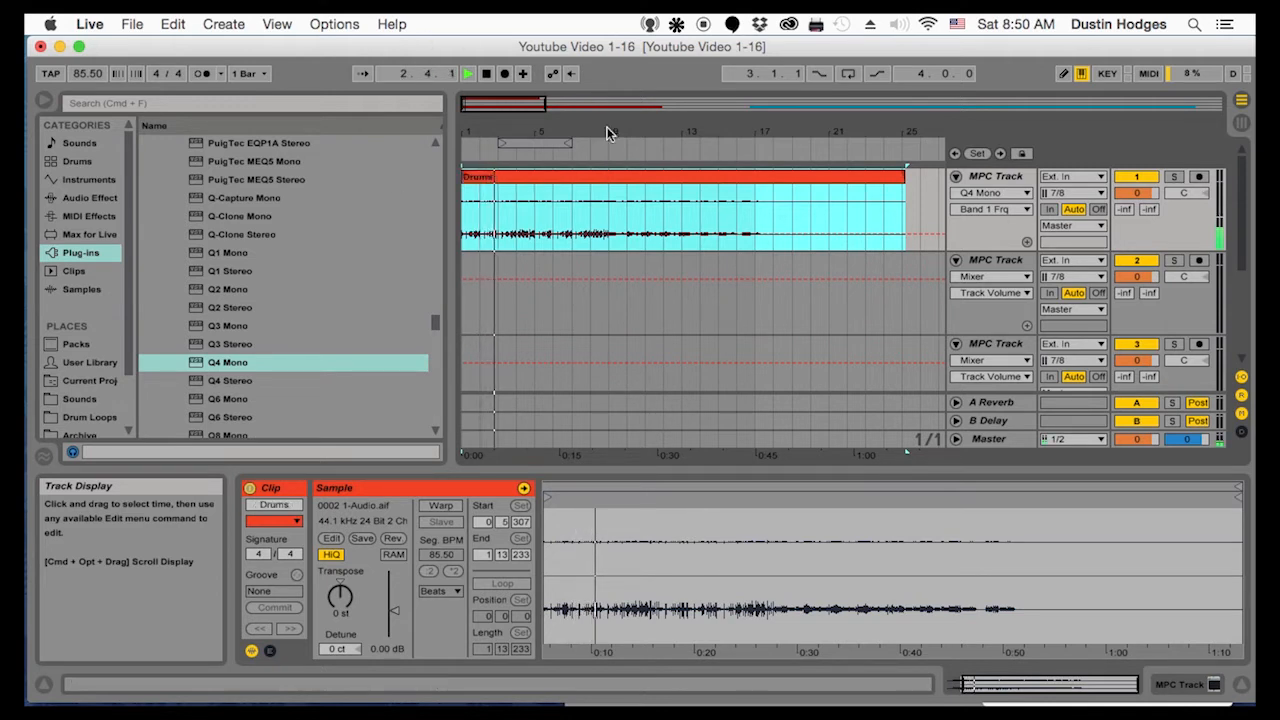
key("space")
Play the Drums clip from the song start against the metronome, with the tempo set to 86.00 BPM
left_click_drag(485, 136, 614, 215)
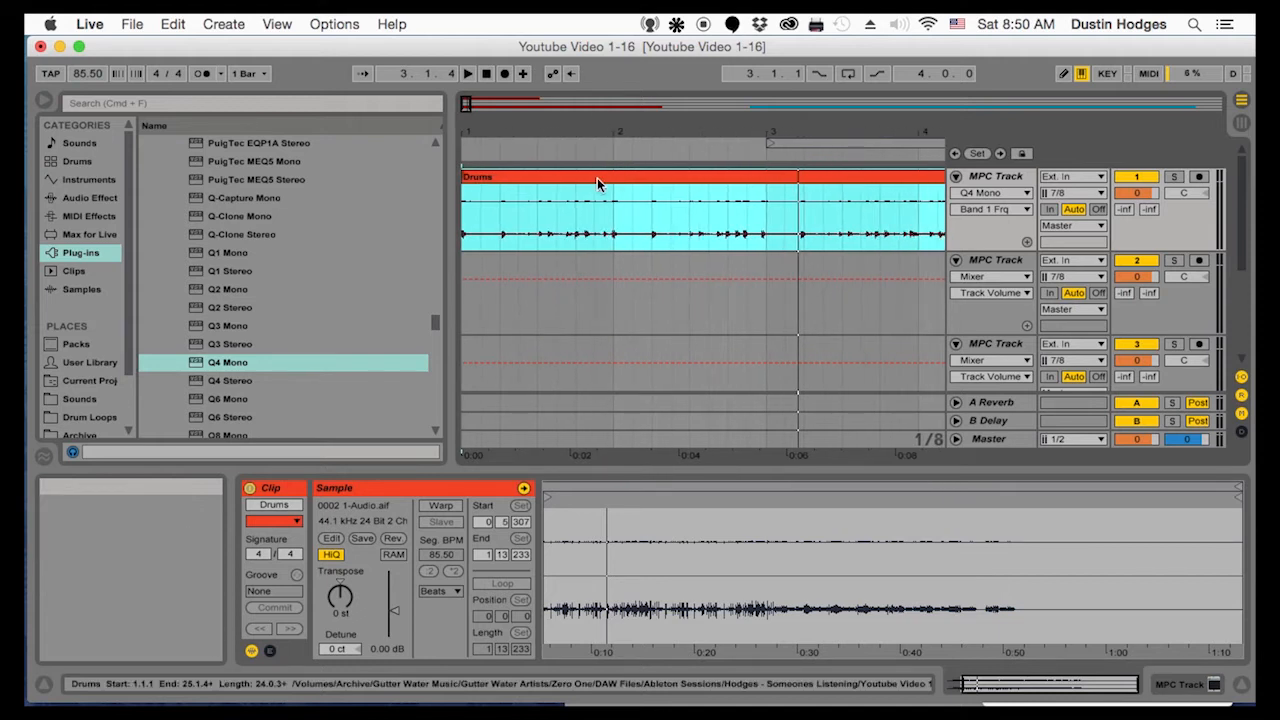
left_click(494, 137)
left_click_drag(494, 137, 494, 151)
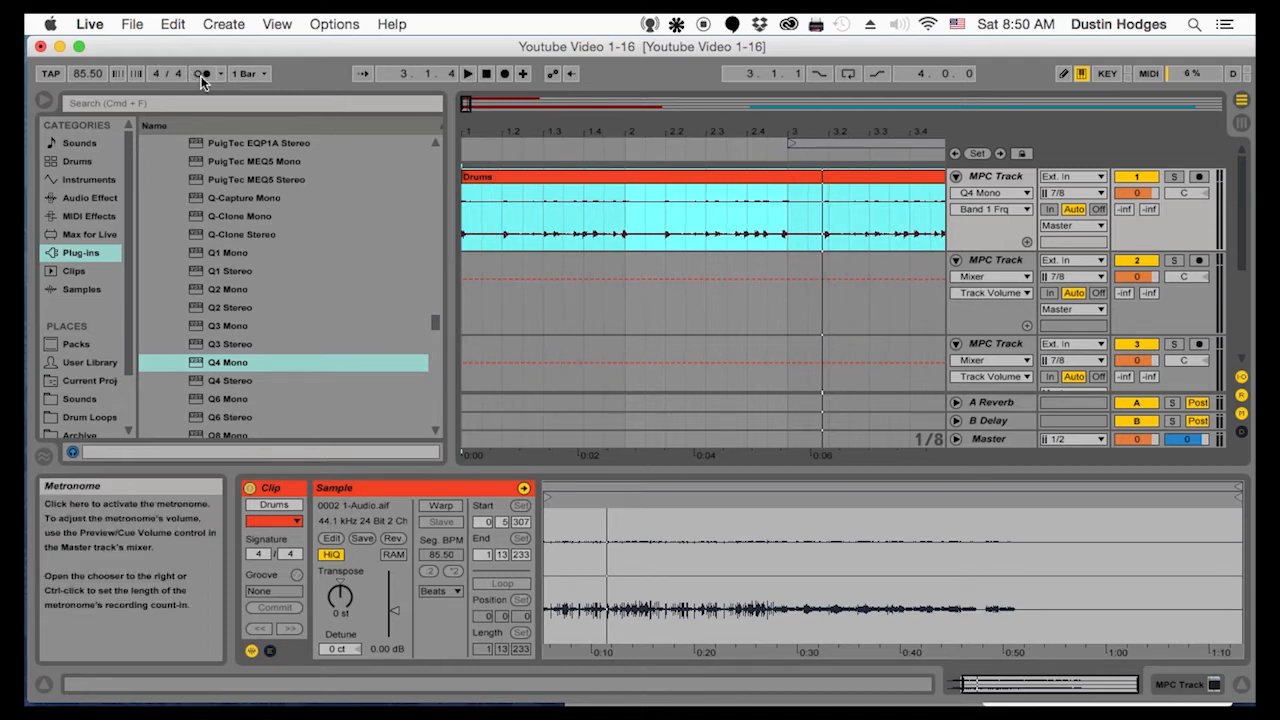
left_click(467, 217)
key("space")
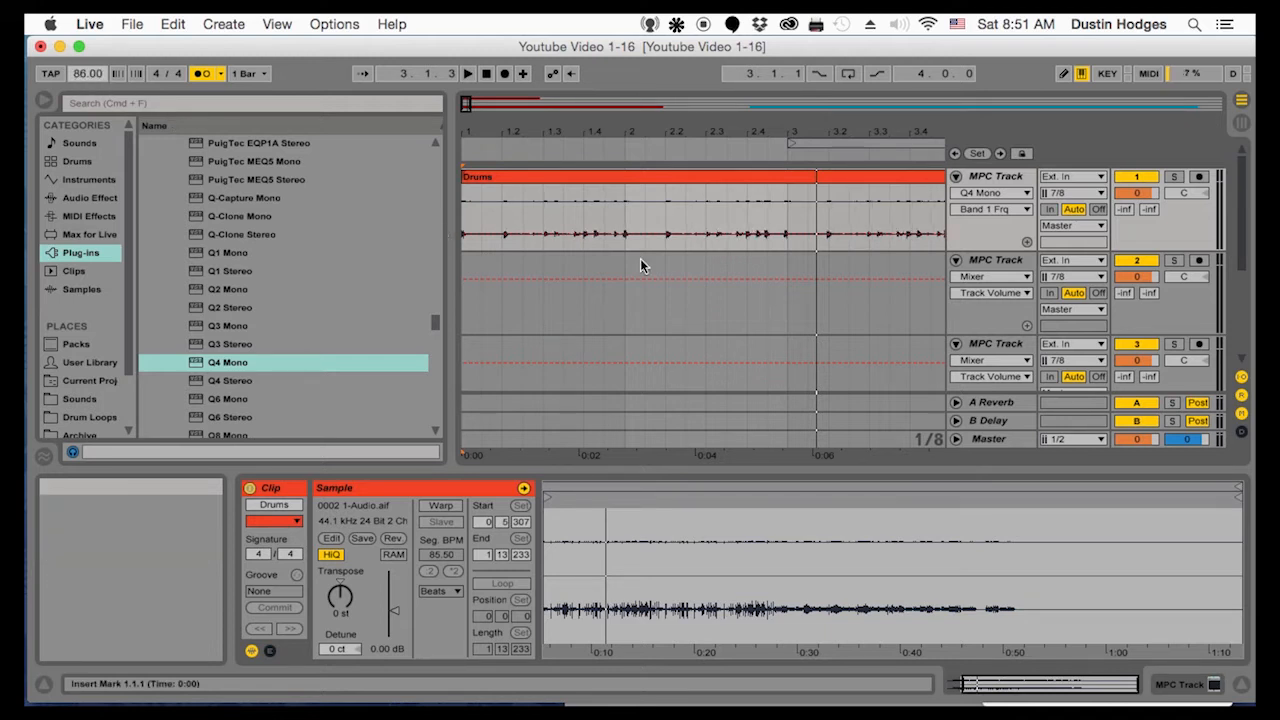
Check the beat from bar 3, set the tempo to 87.00 BPM and replay the Drums clip from the song start
left_click(784, 219)
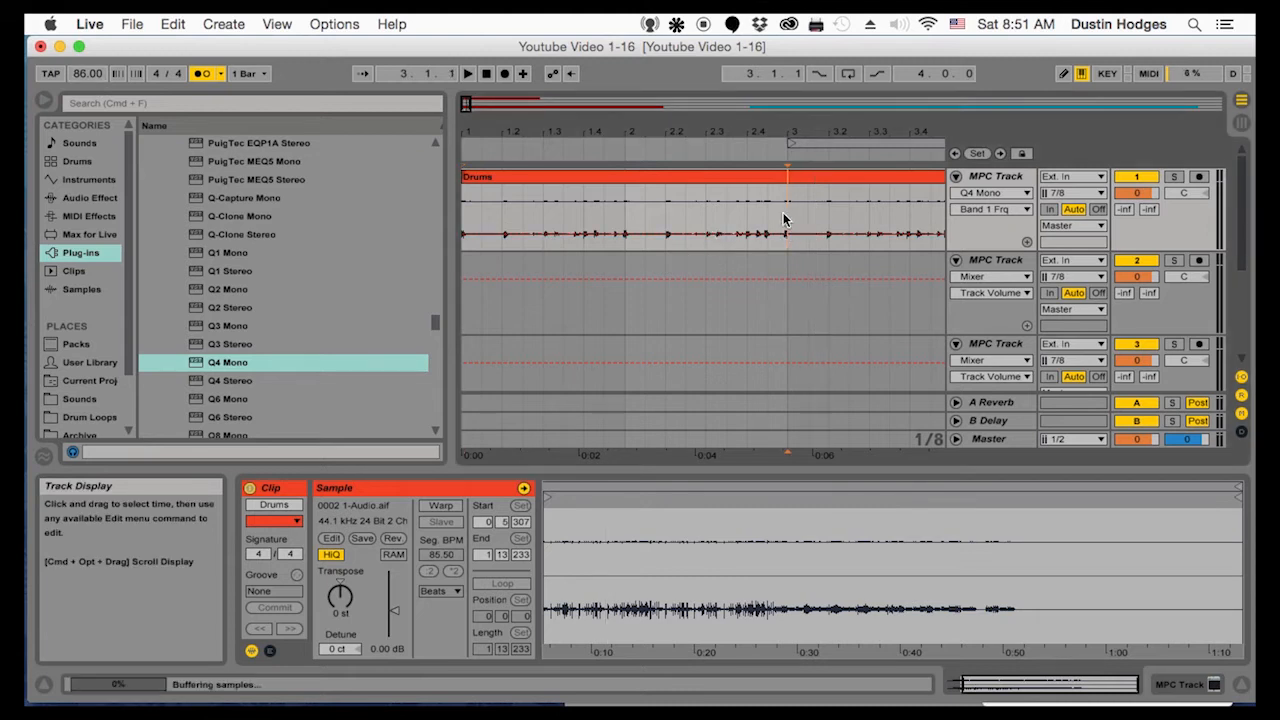
key("space")
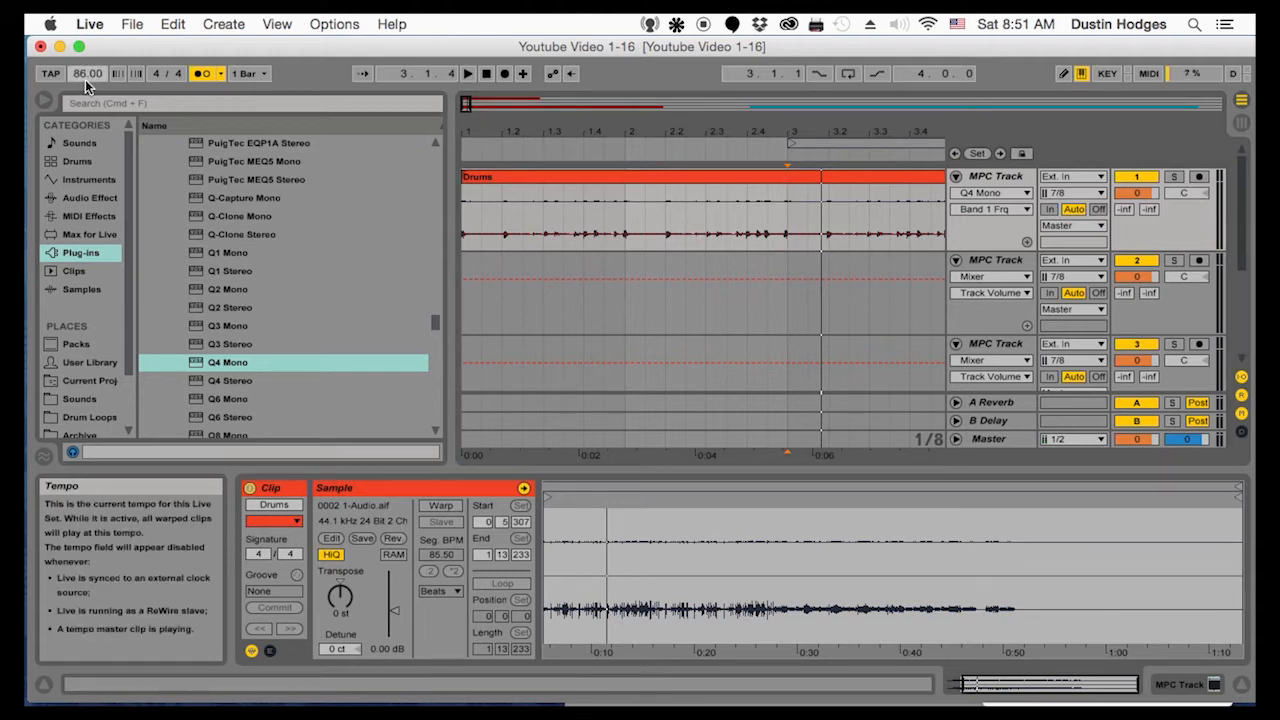
scroll(85, 79, "up", 1)
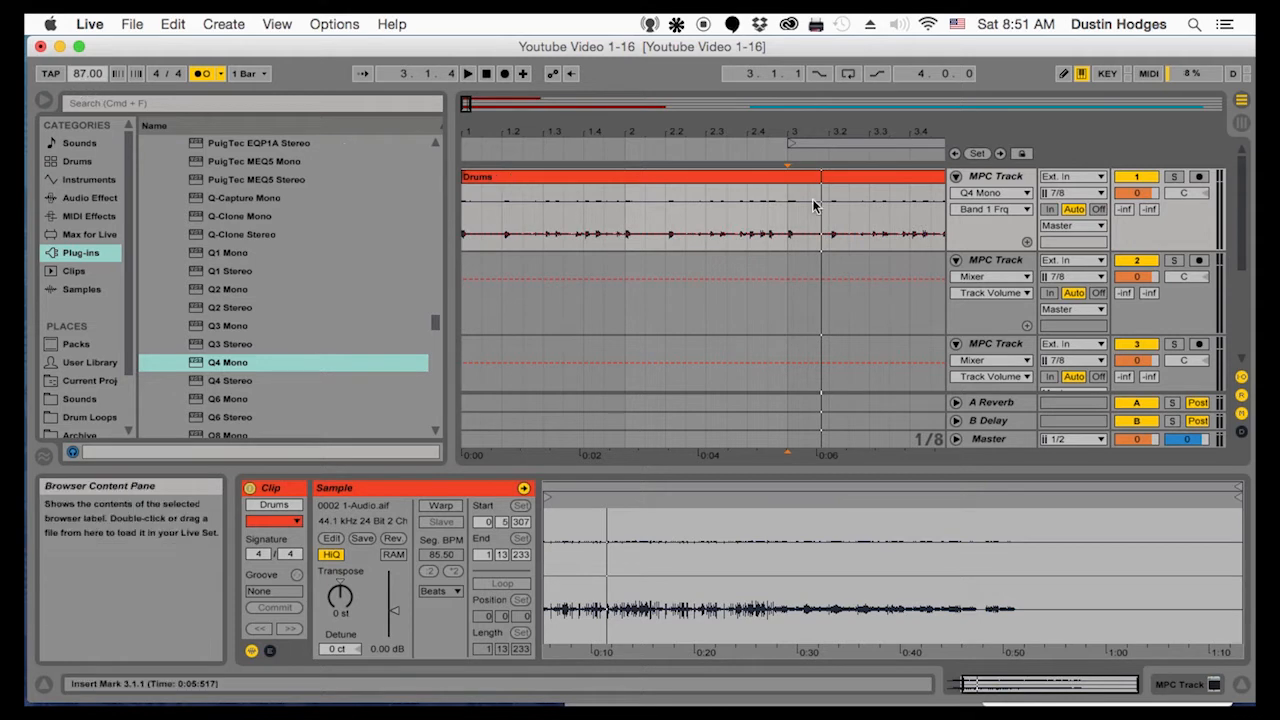
left_click(469, 218)
key("space")
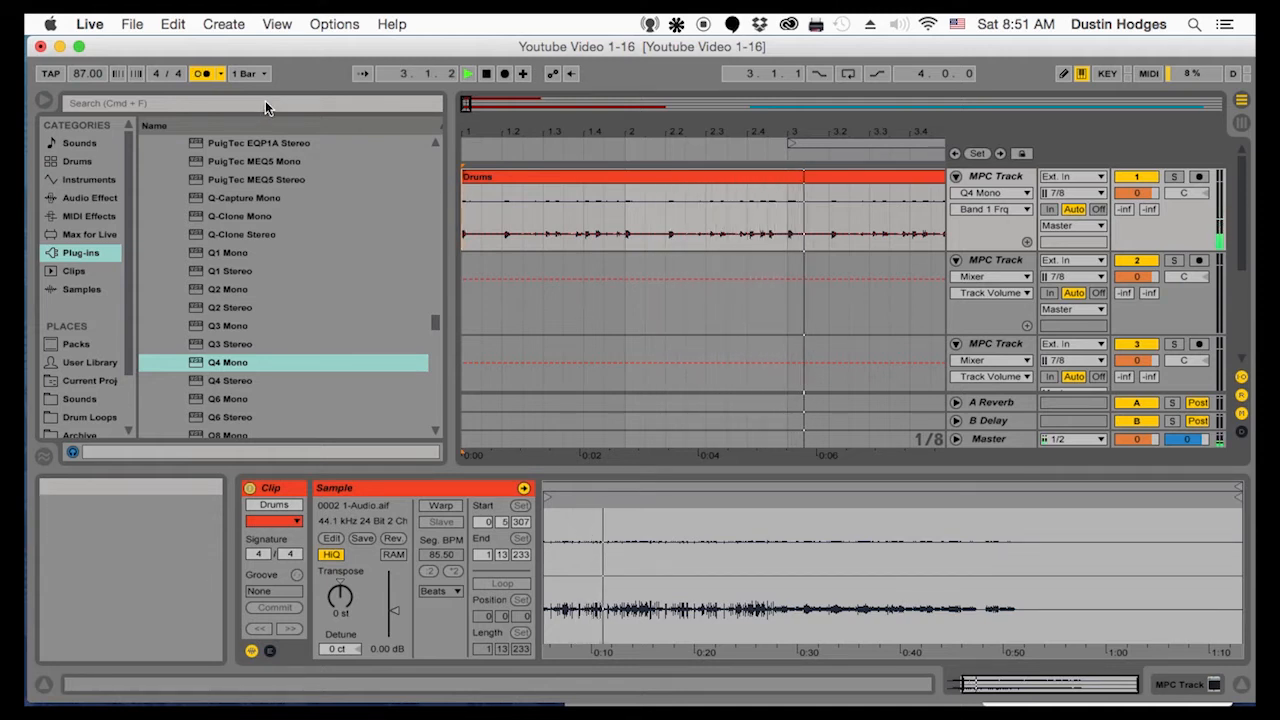
Trim the Drums clip's sample start to 0:05:318, move the clip back to 1.1.1 and check it by playback
left_click_drag(465, 133, 465, 300)
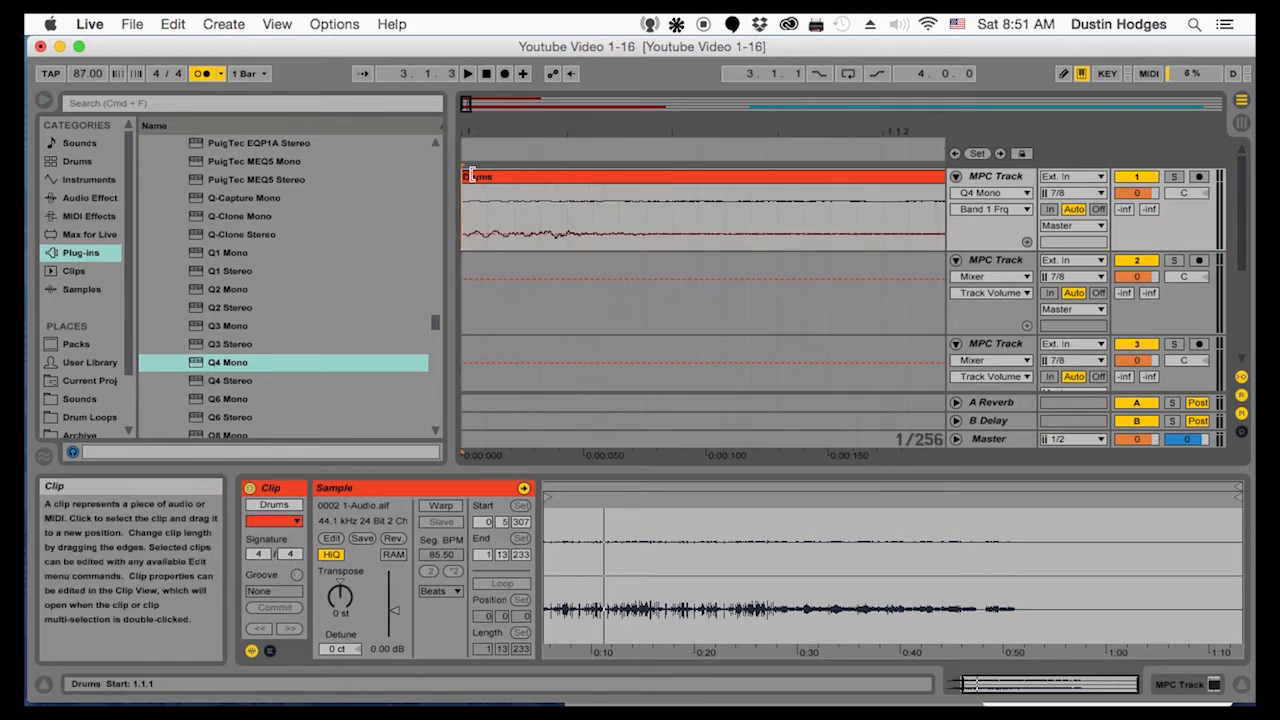
left_click_drag(464, 177, 482, 177)
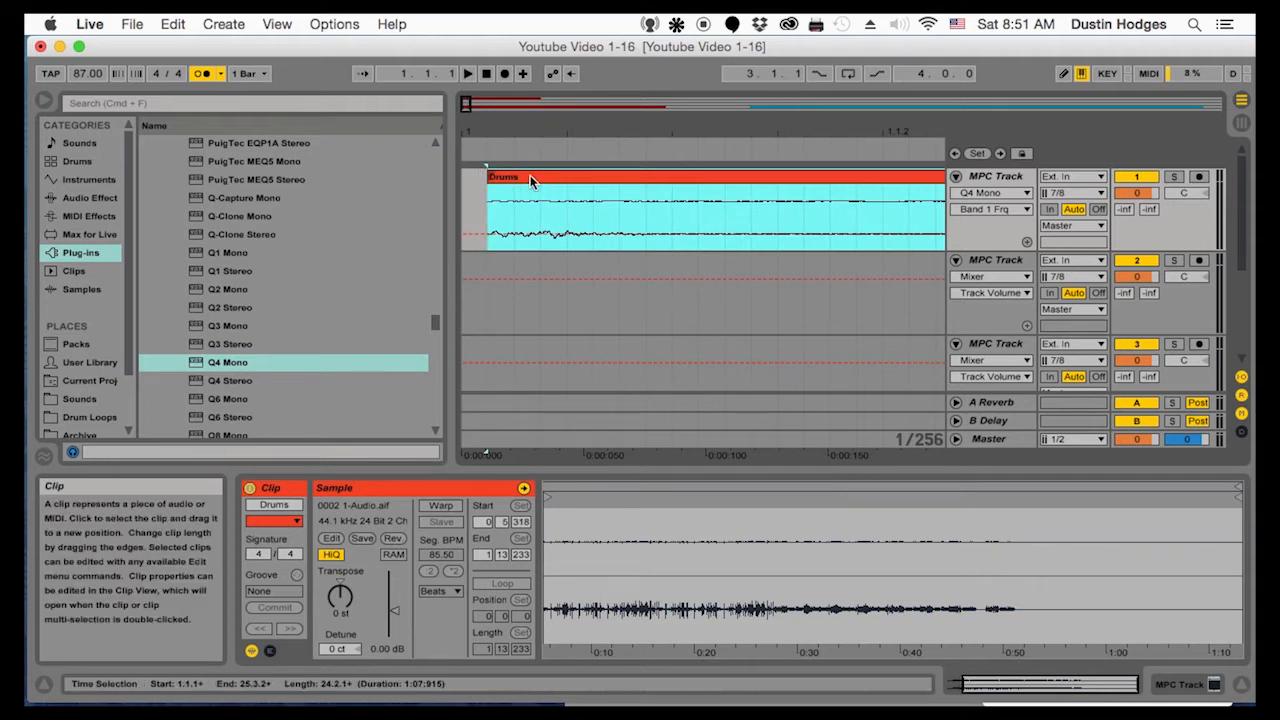
left_click(518, 181)
left_click(513, 177)
key("space")
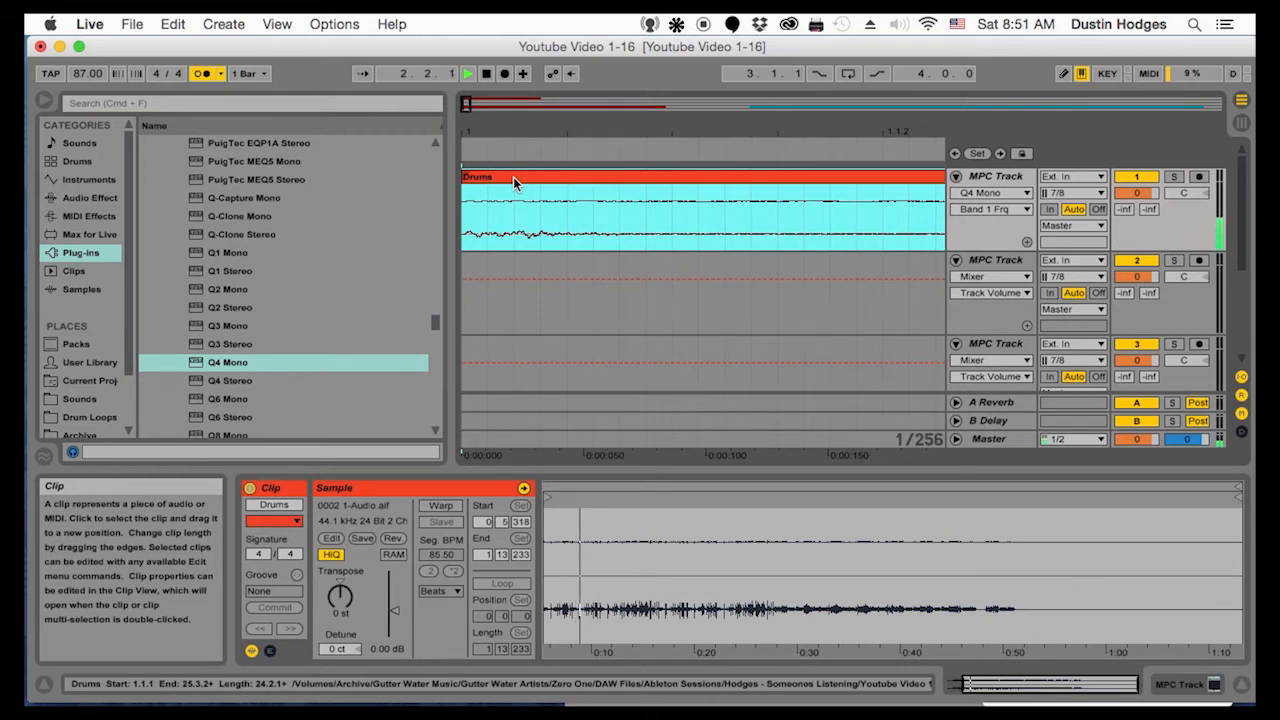
key("space")
Duplicate the first bar of the Drums clip over bar 2 and play the result from the song start
mouse_move(519, 129)
left_mouse_down()
mouse_move(519, 50)
mouse_move(519, 150)
left_mouse_up()
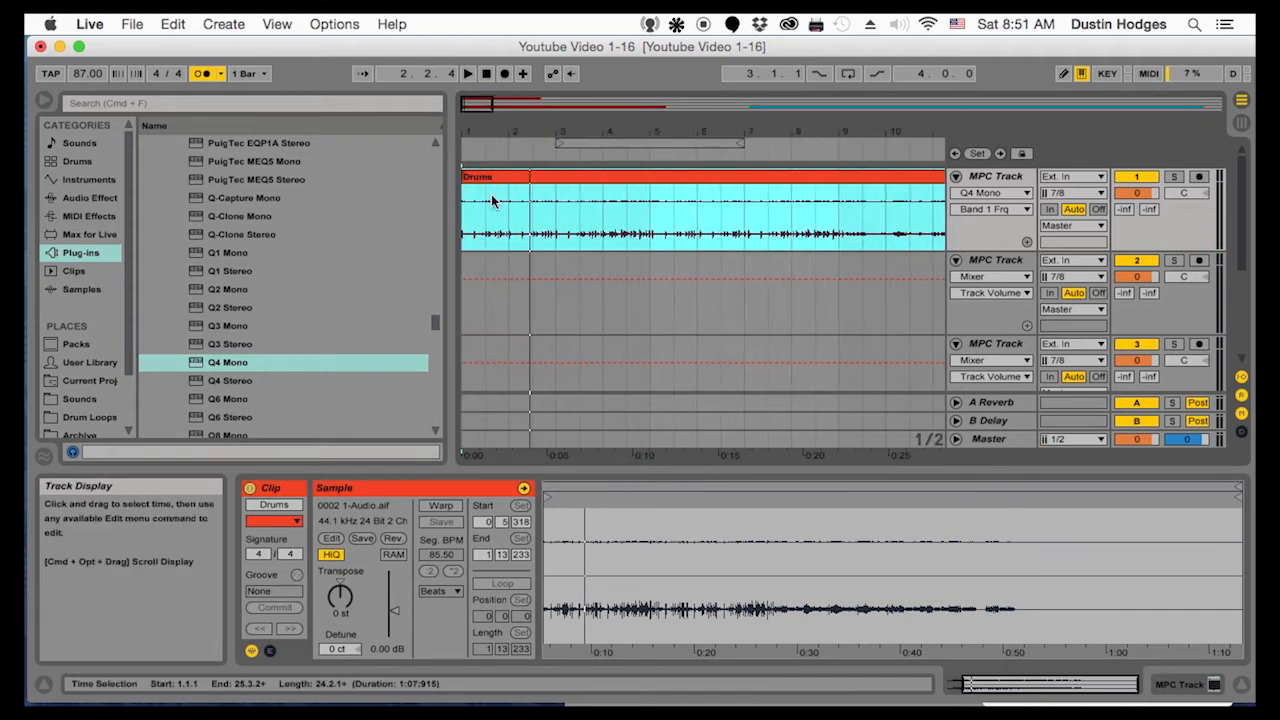
left_click(508, 228)
left_click_drag(500, 228, 431, 222)
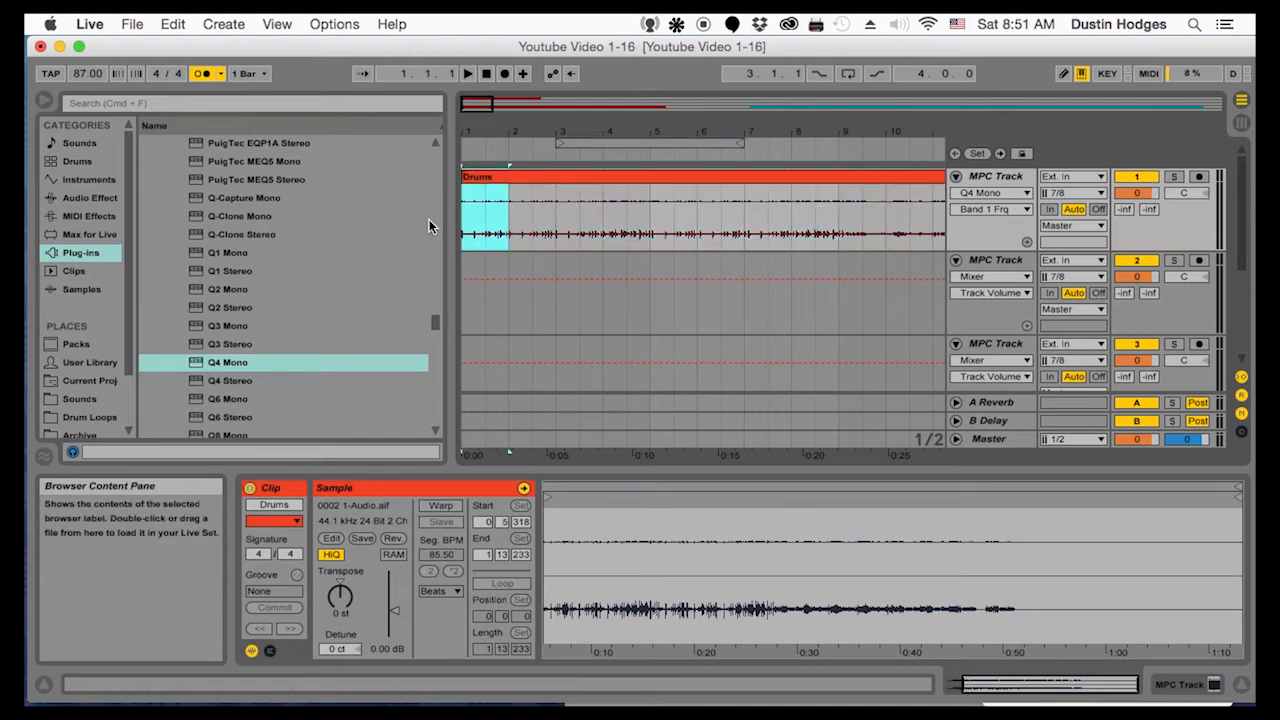
key("super+d")
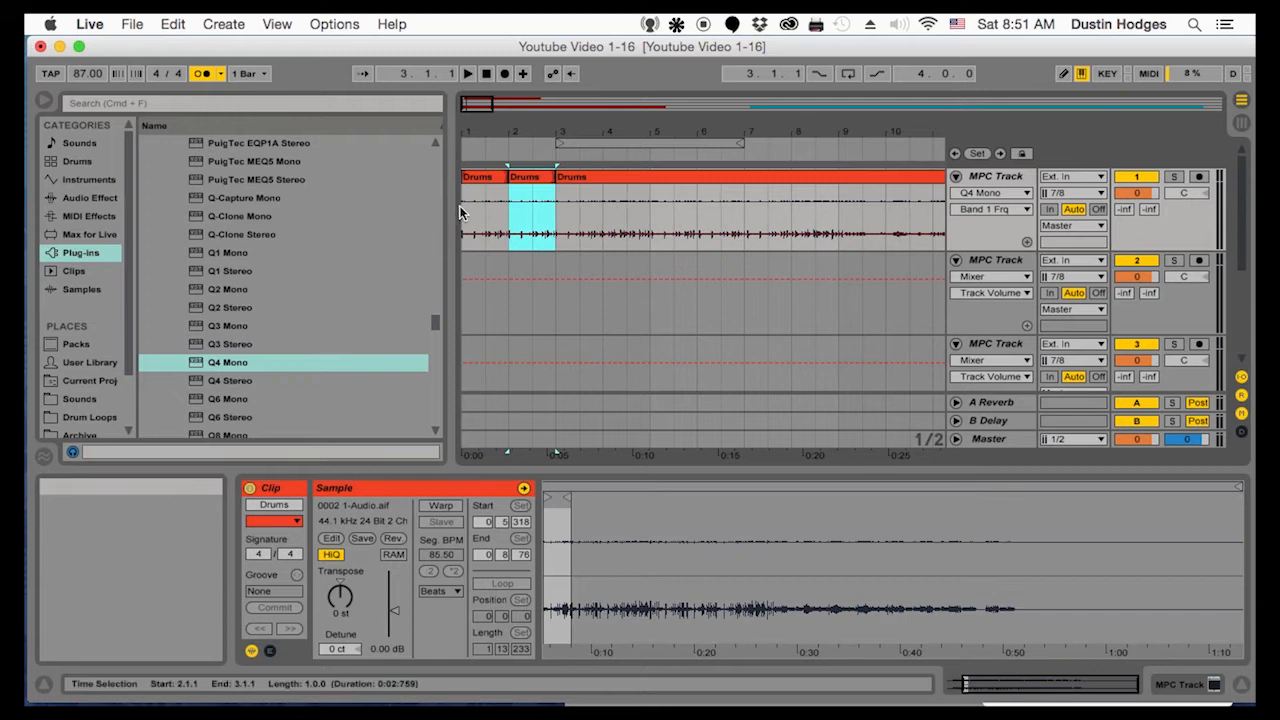
left_click(469, 220)
key("space")
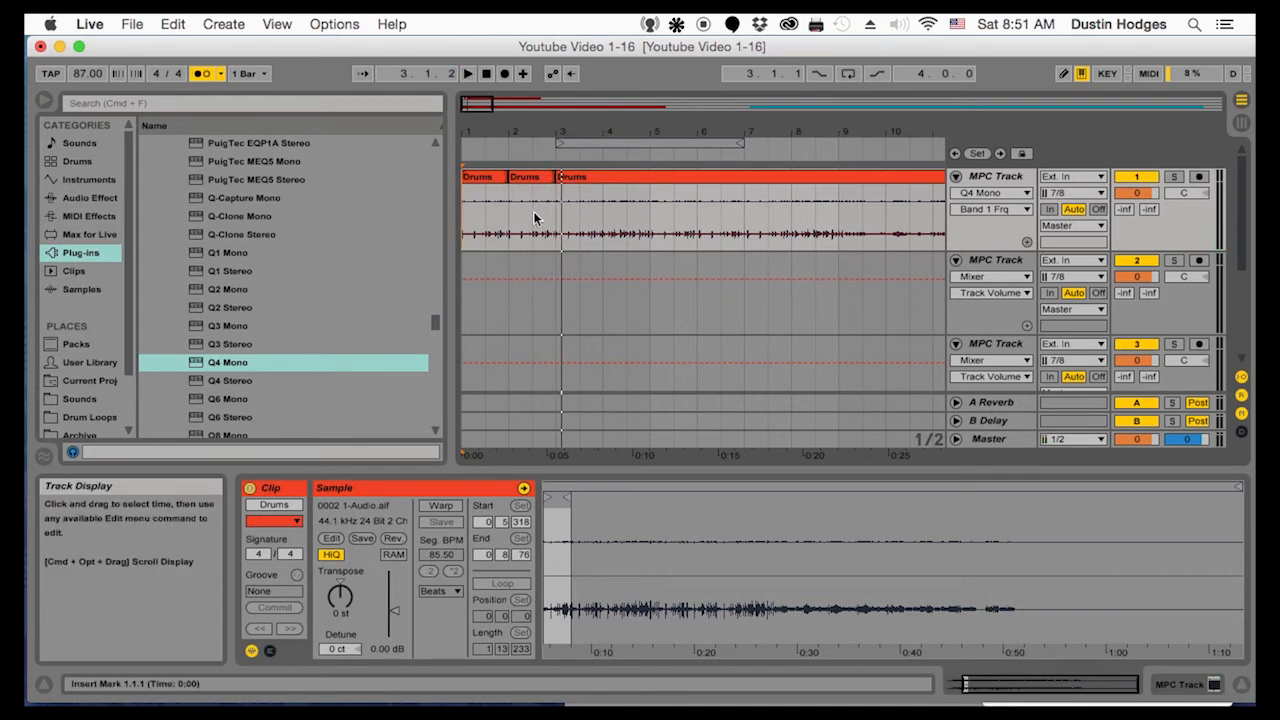
Move the remaining Drums clip from bar 3 to bar 7 and play the arrangement from the song start
left_click(573, 176)
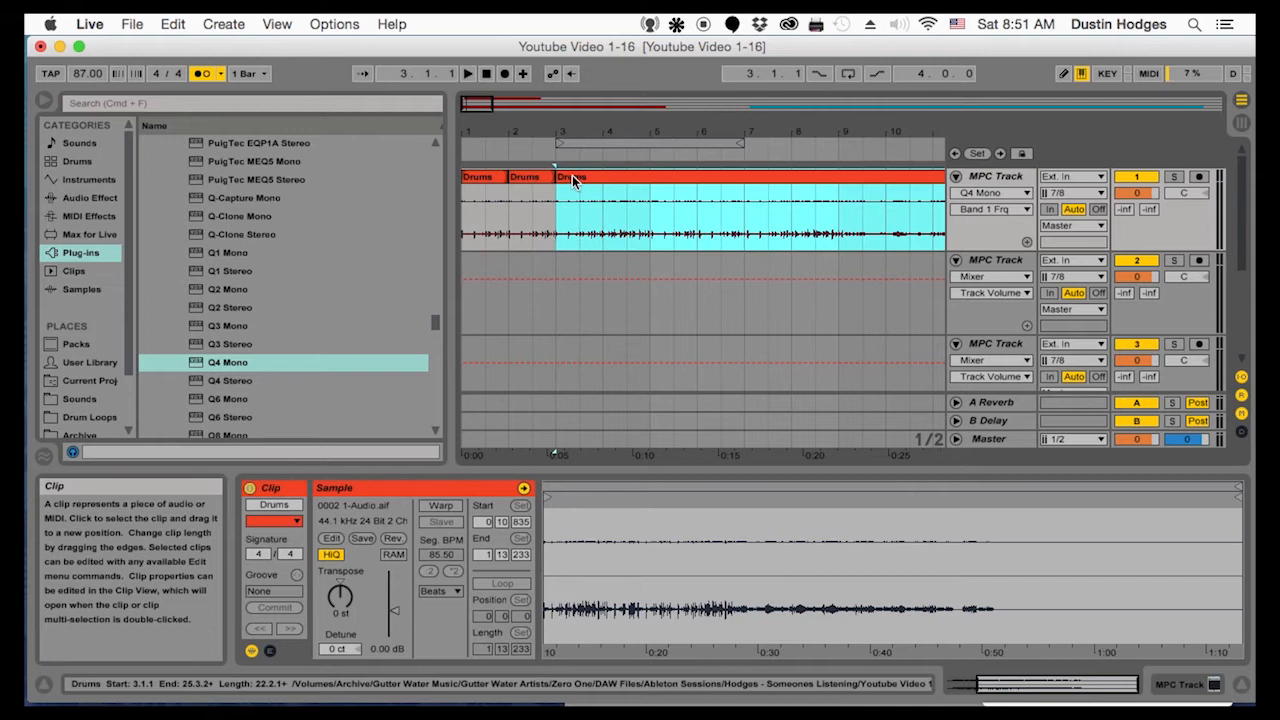
left_click_drag(570, 180, 763, 184)
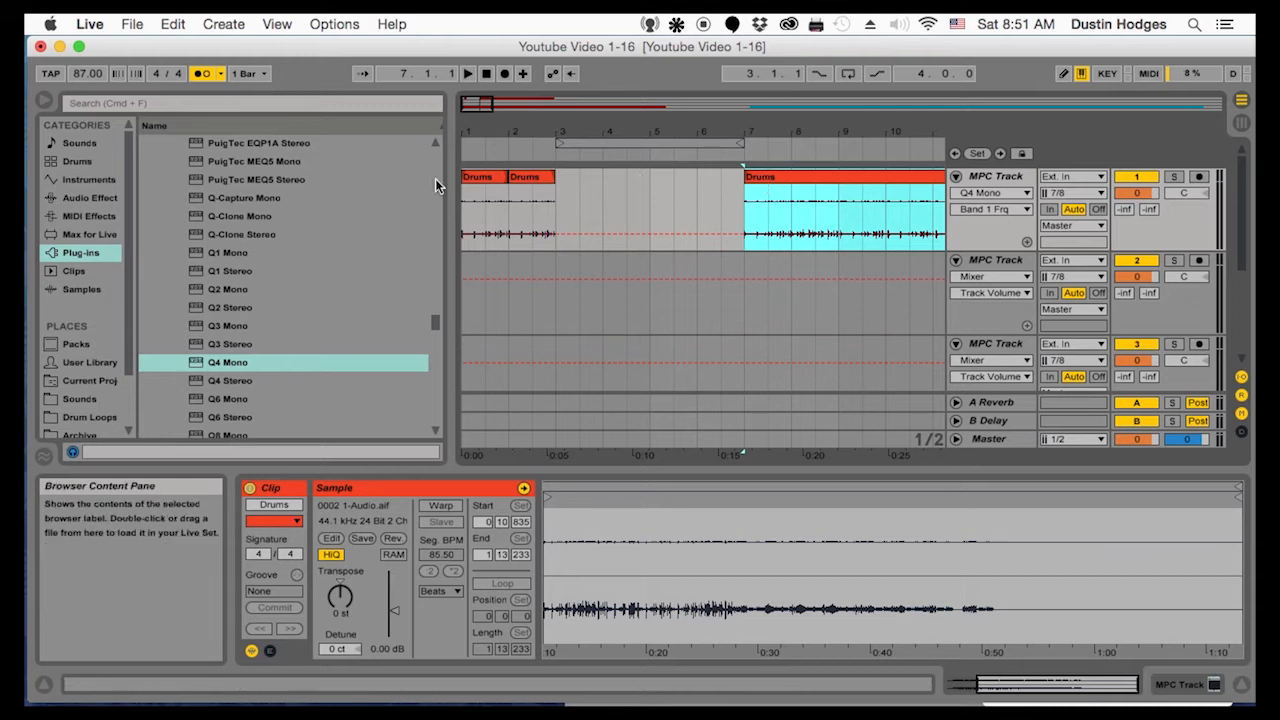
left_click(463, 218)
key("space")
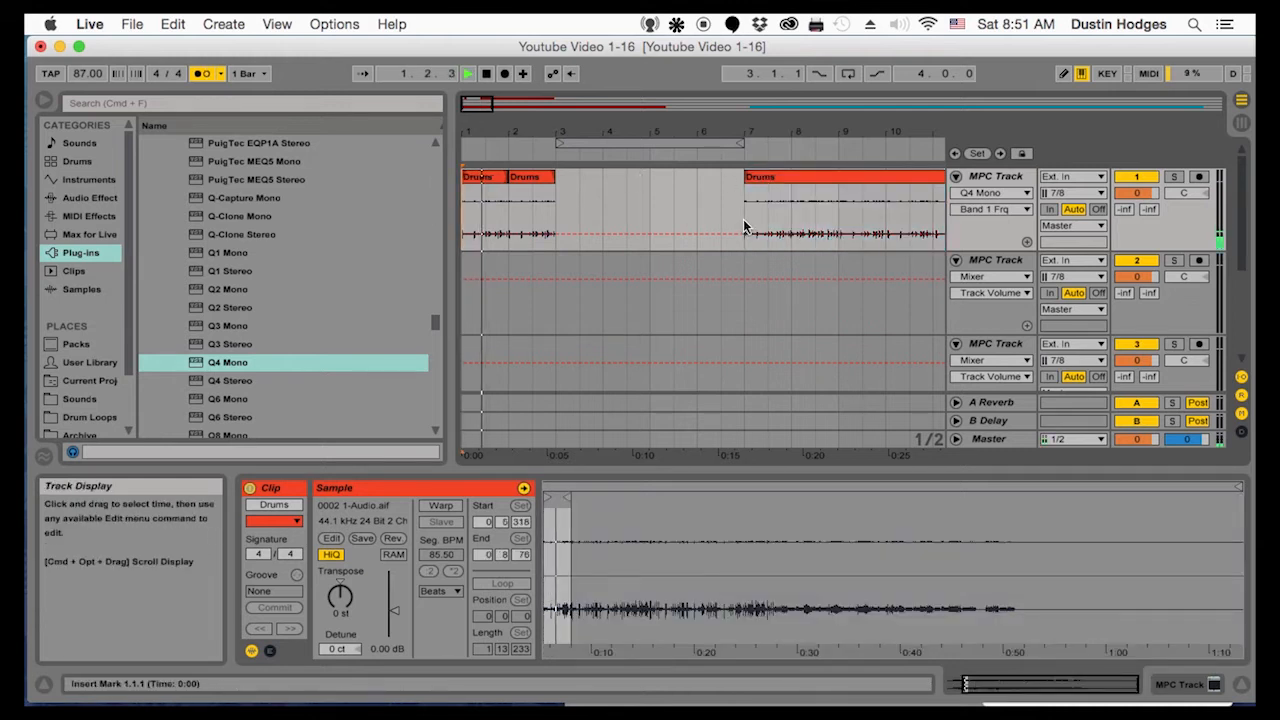
Cut the bar from 8.1.1 to 9.1.1 out of the Drums clip and paste it at 4.1.1
left_click(790, 220)
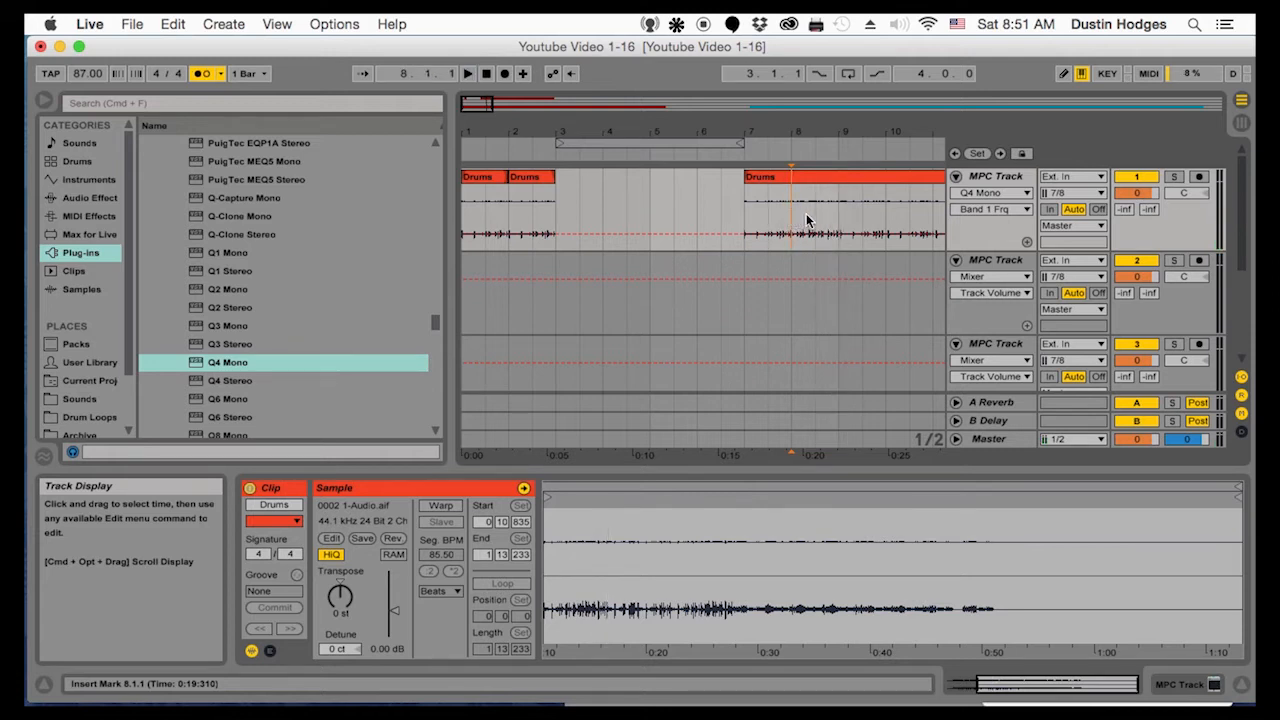
left_click_drag(790, 219, 836, 221)
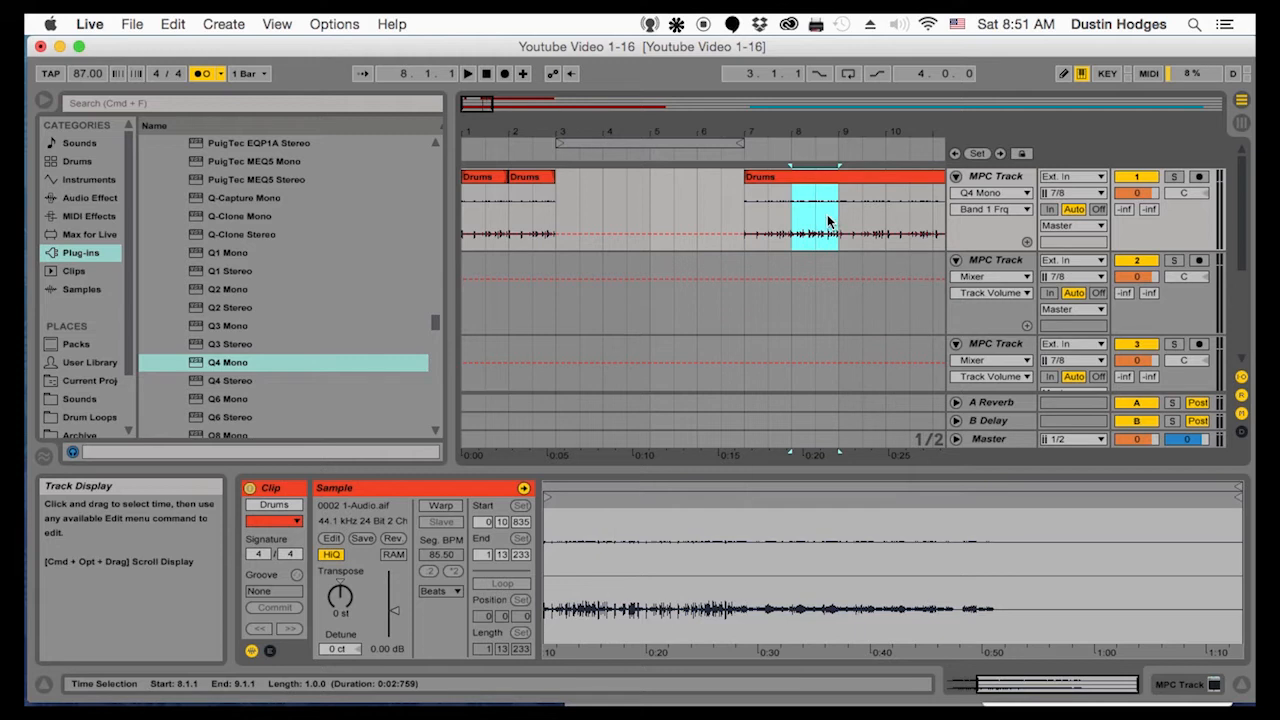
key("Delete")
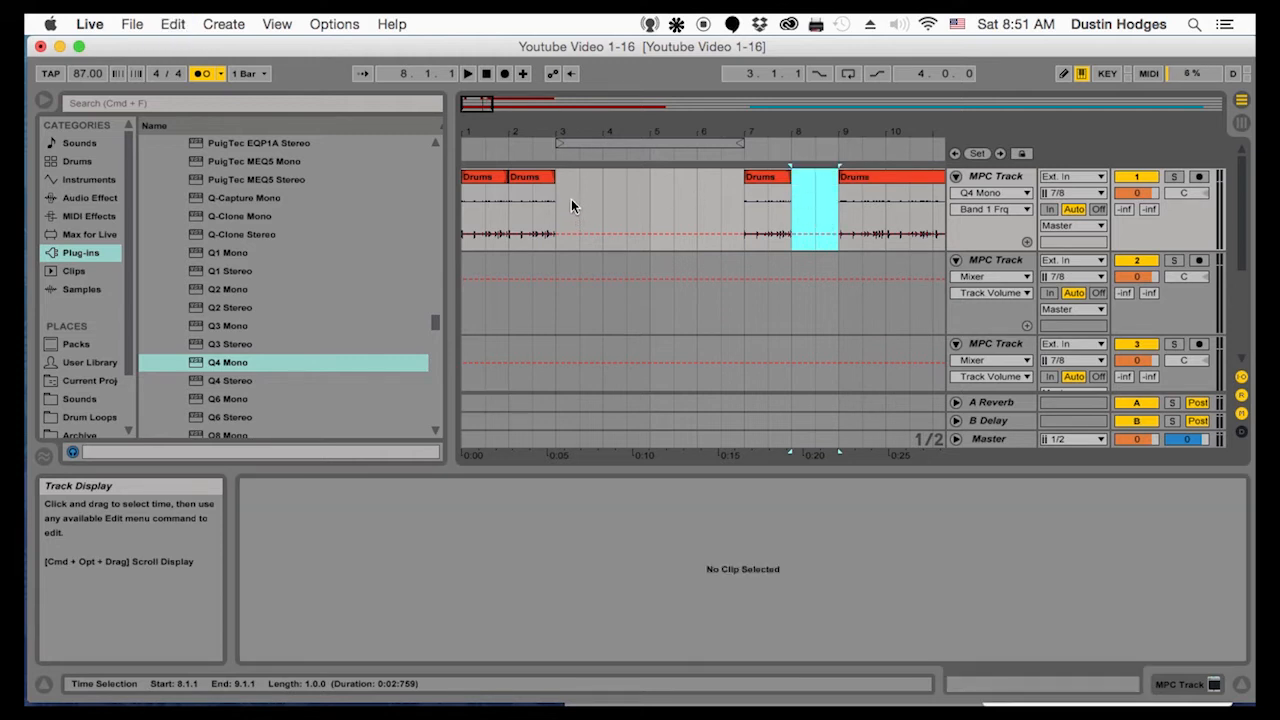
left_click(611, 200)
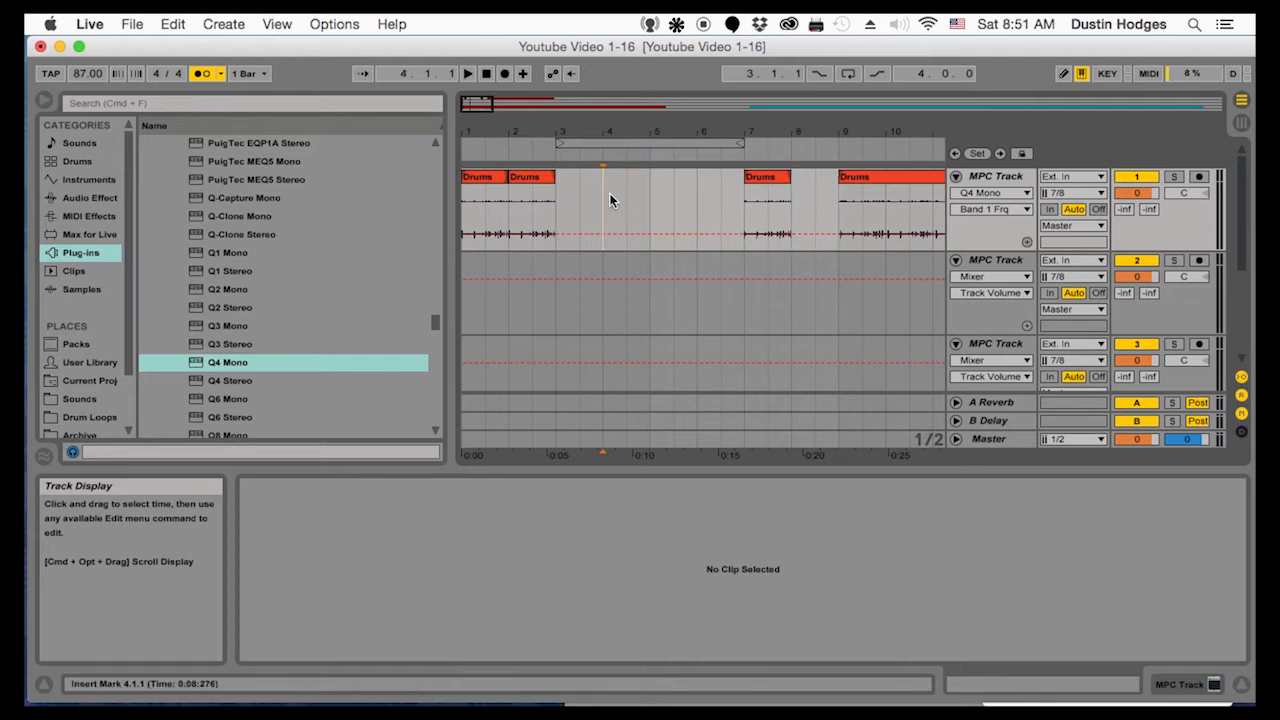
key("super+v")
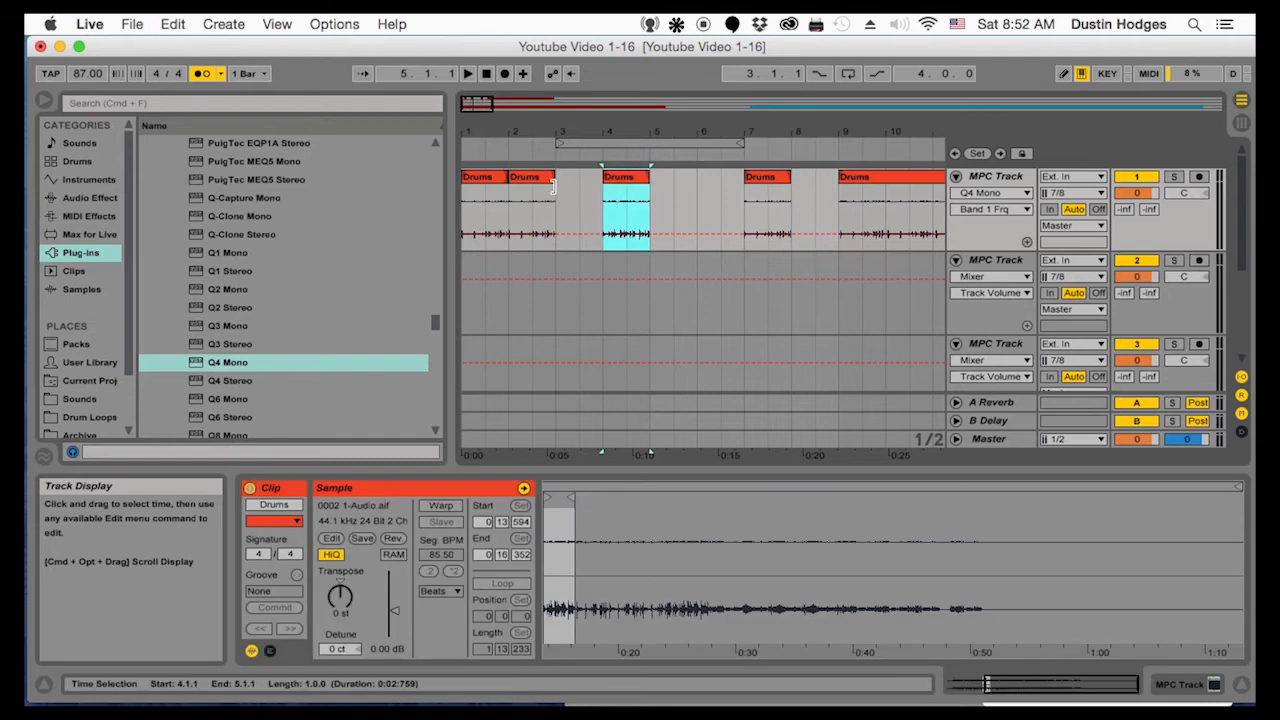
Duplicate the one-bar Drums clip at bar 2 into the empty bar 3
left_click(531, 178)
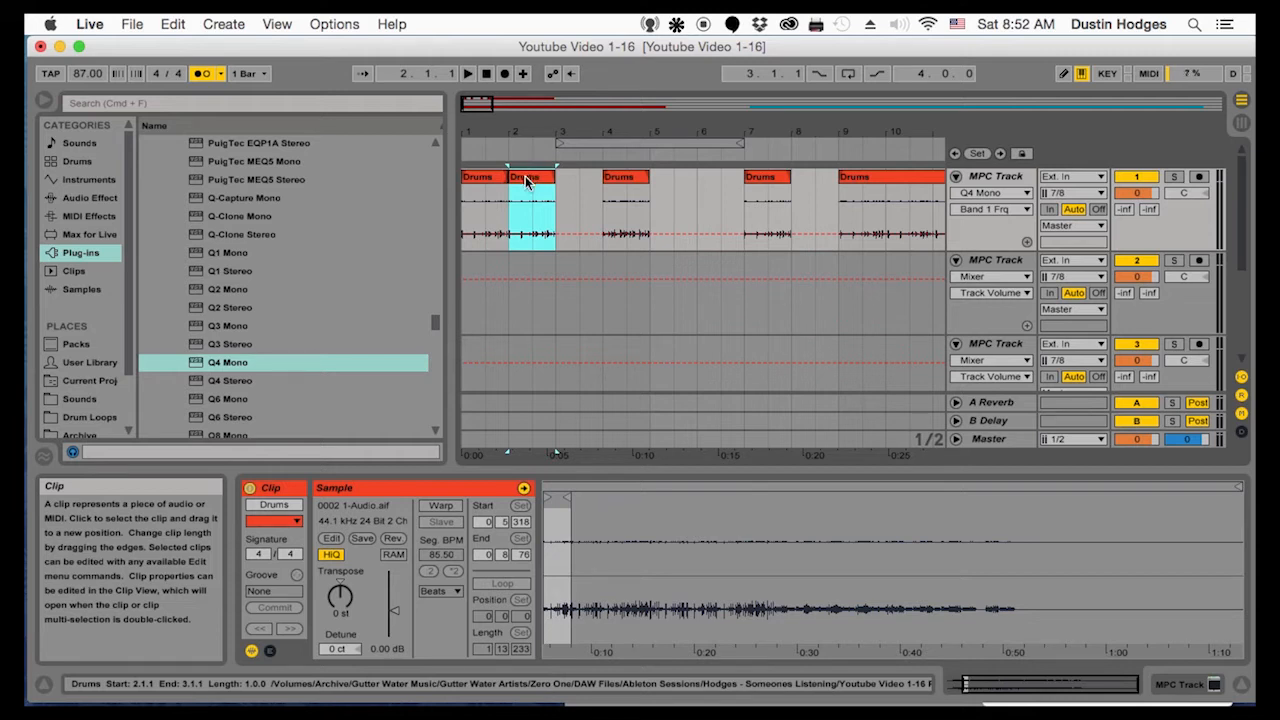
left_click(532, 202)
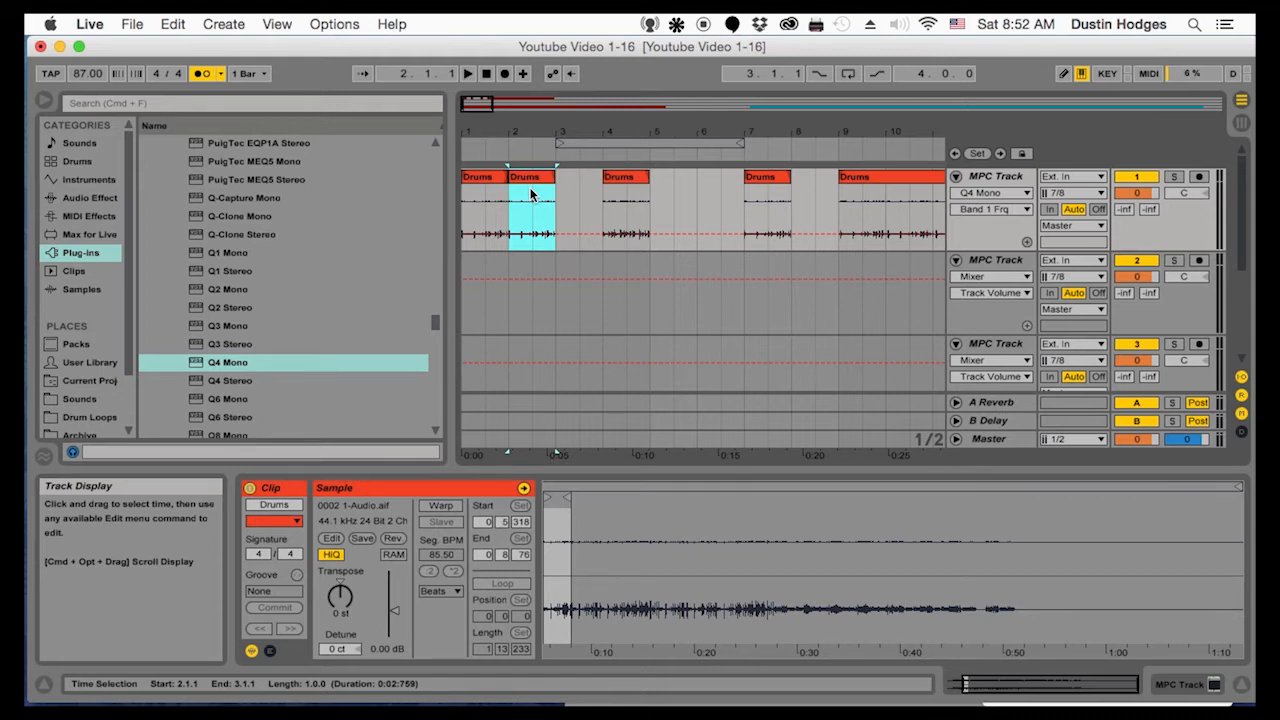
key("super+d")
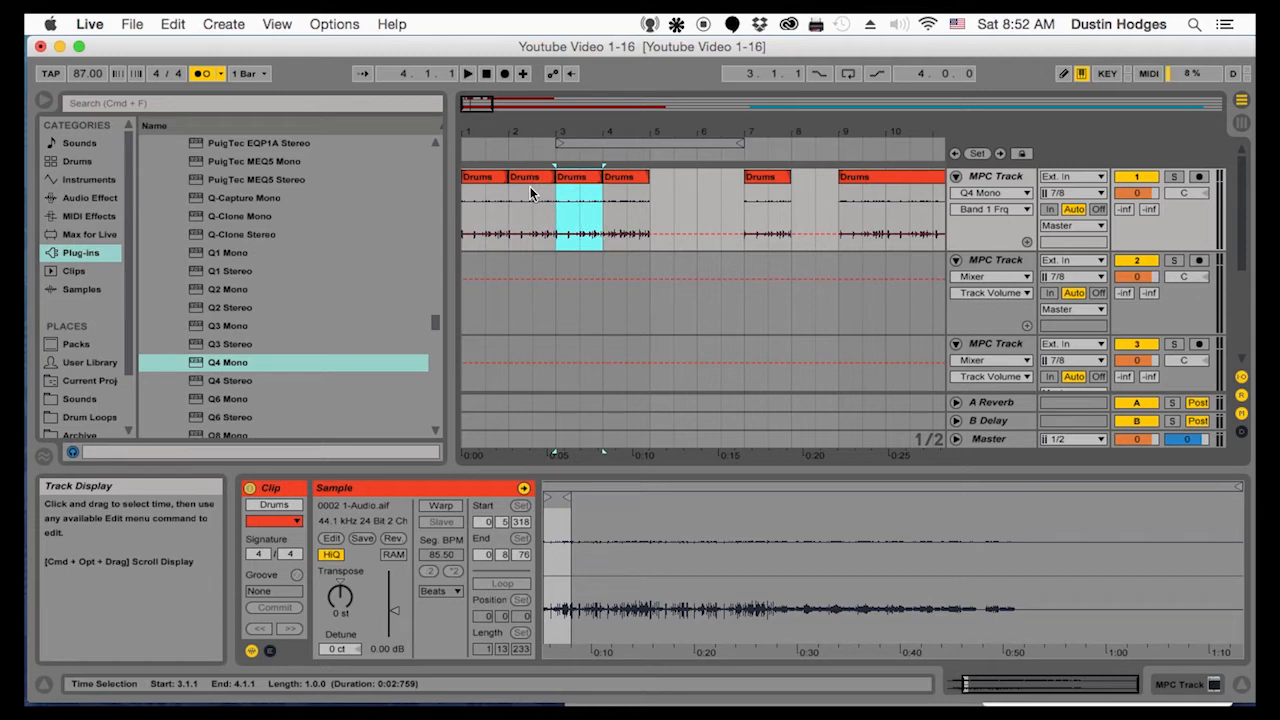
Loop the first four bars of the arrangement and play the loop with the metronome turned off, checking the clip joint at bar 4
left_click_drag(607, 144, 466, 148)
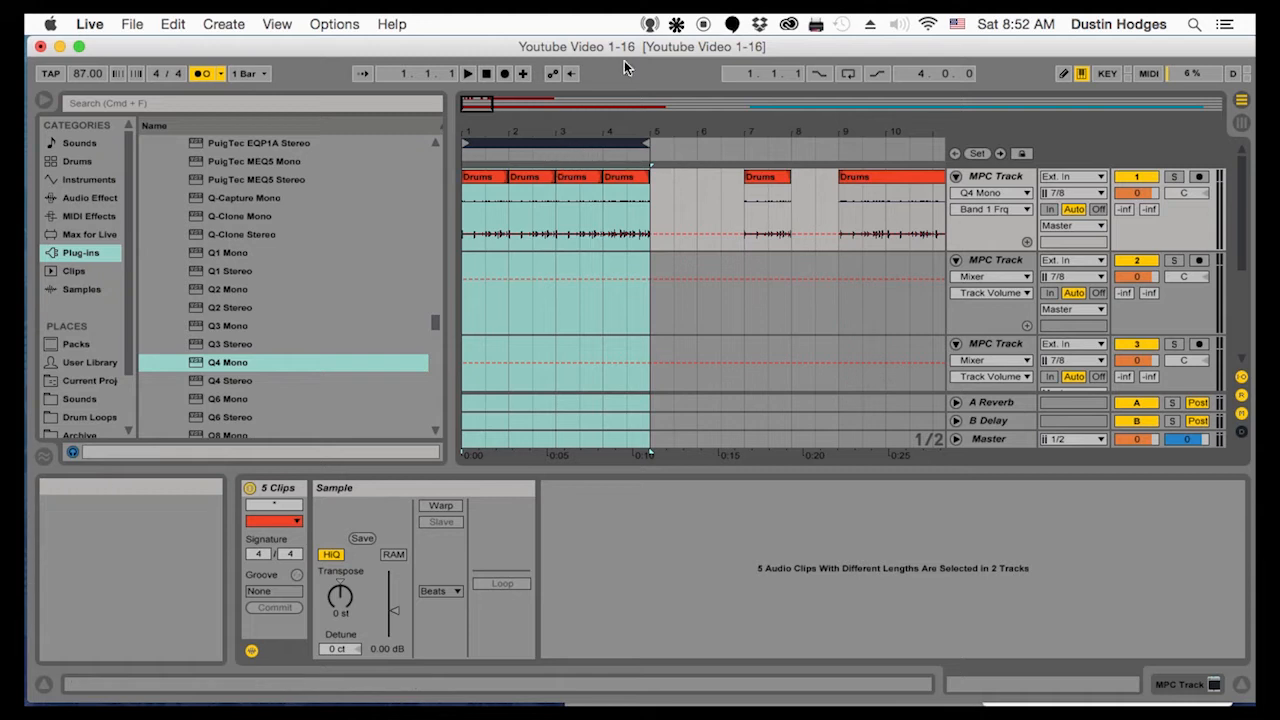
left_click(847, 80)
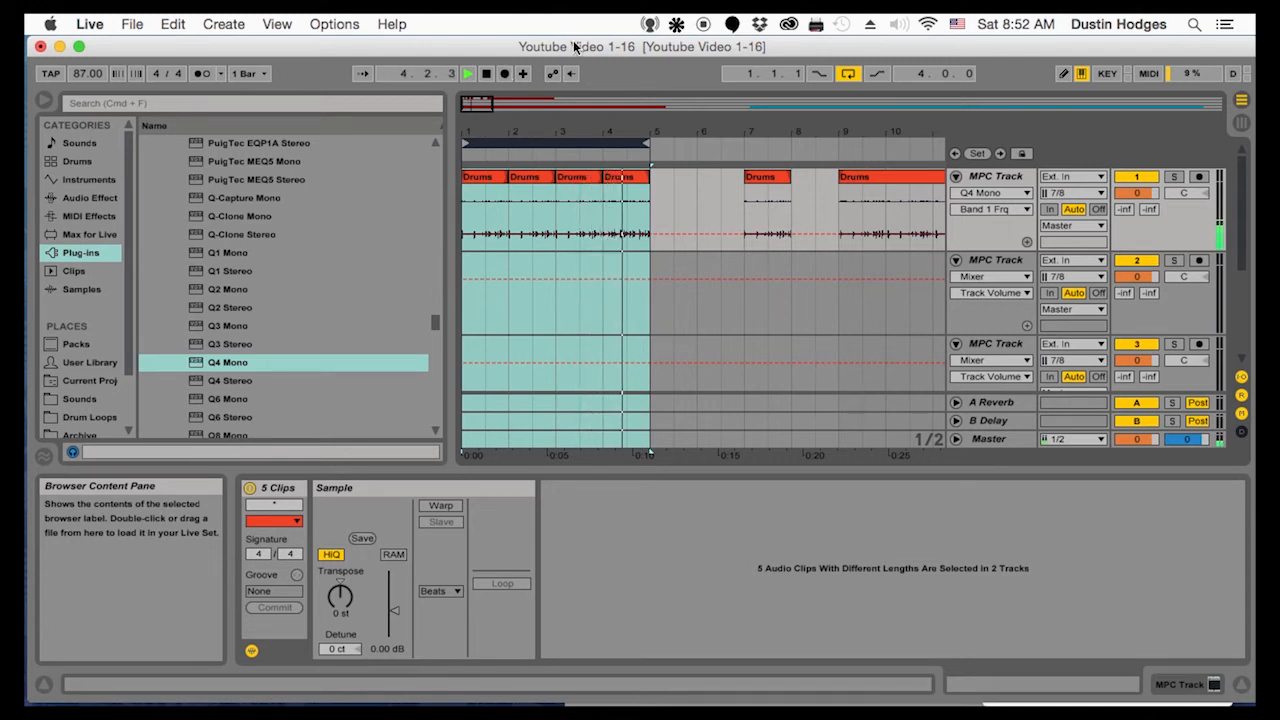
left_click_drag(594, 128, 466, 150)
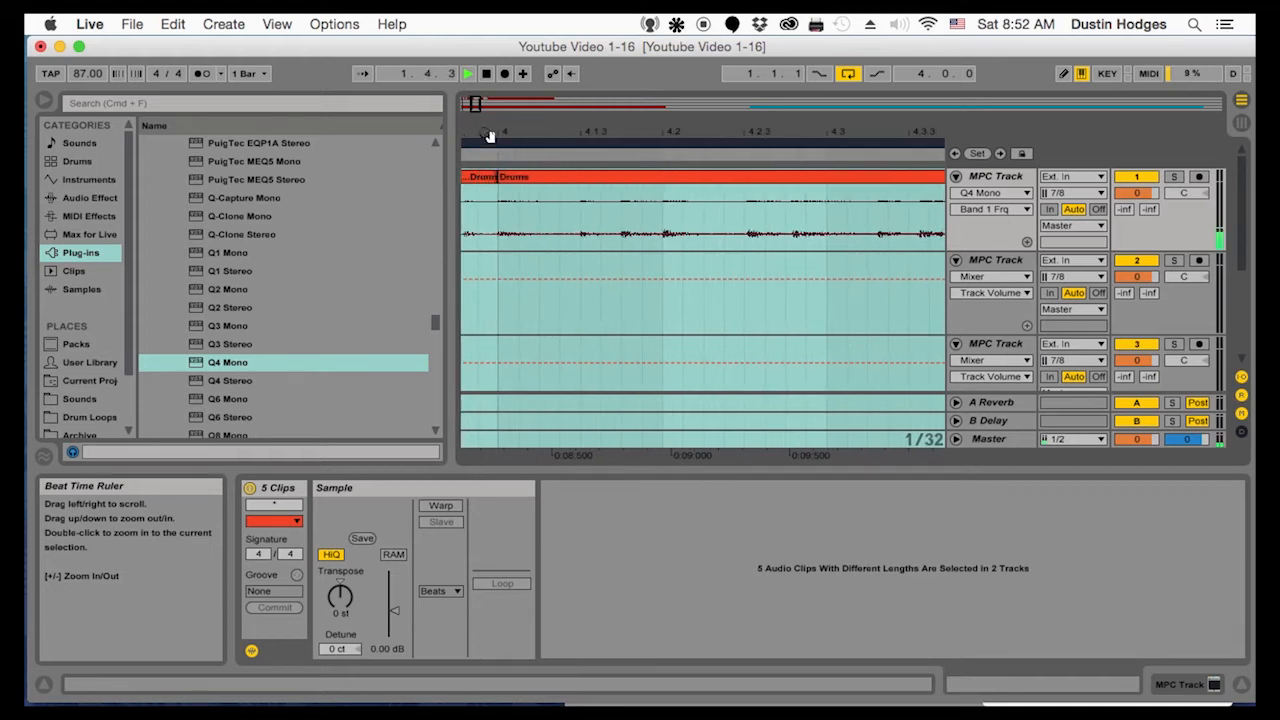
key("space")
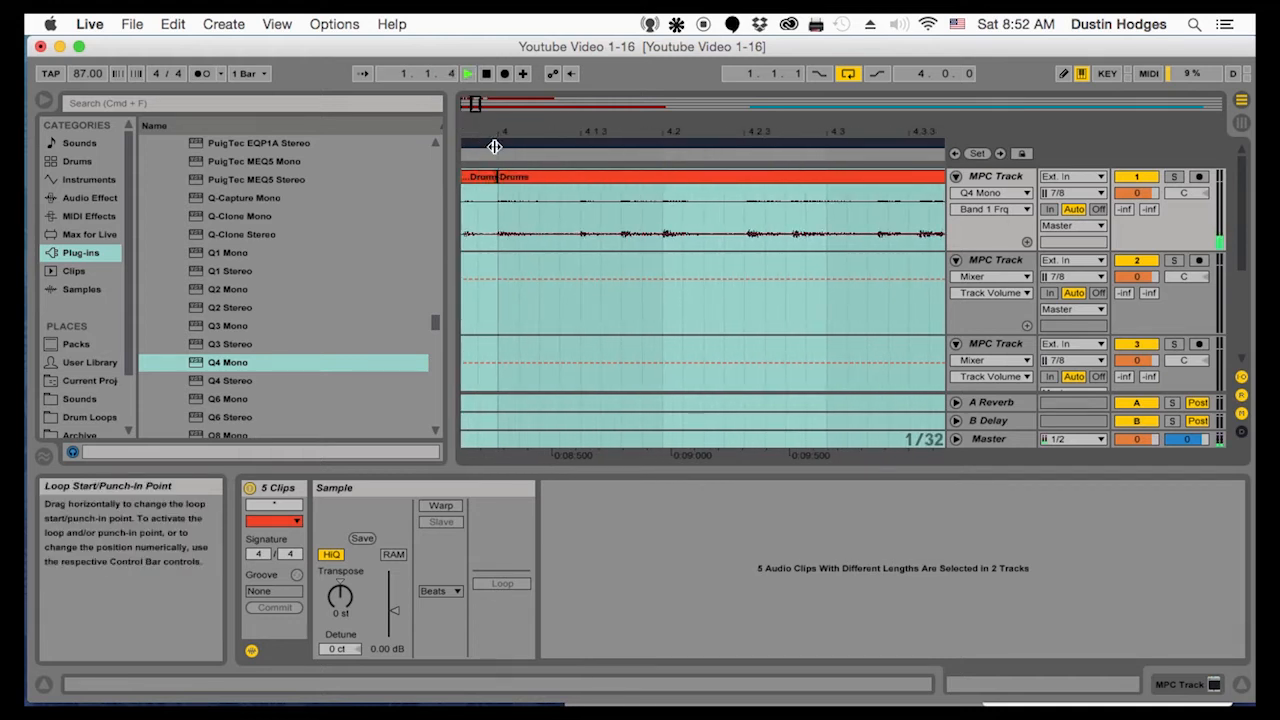
Stop playback and shift the bar 4 Drums audio slightly later, with the clip starting at 4.1.1, then play across the joint
key("space")
left_click_drag(520, 133, 649, 190)
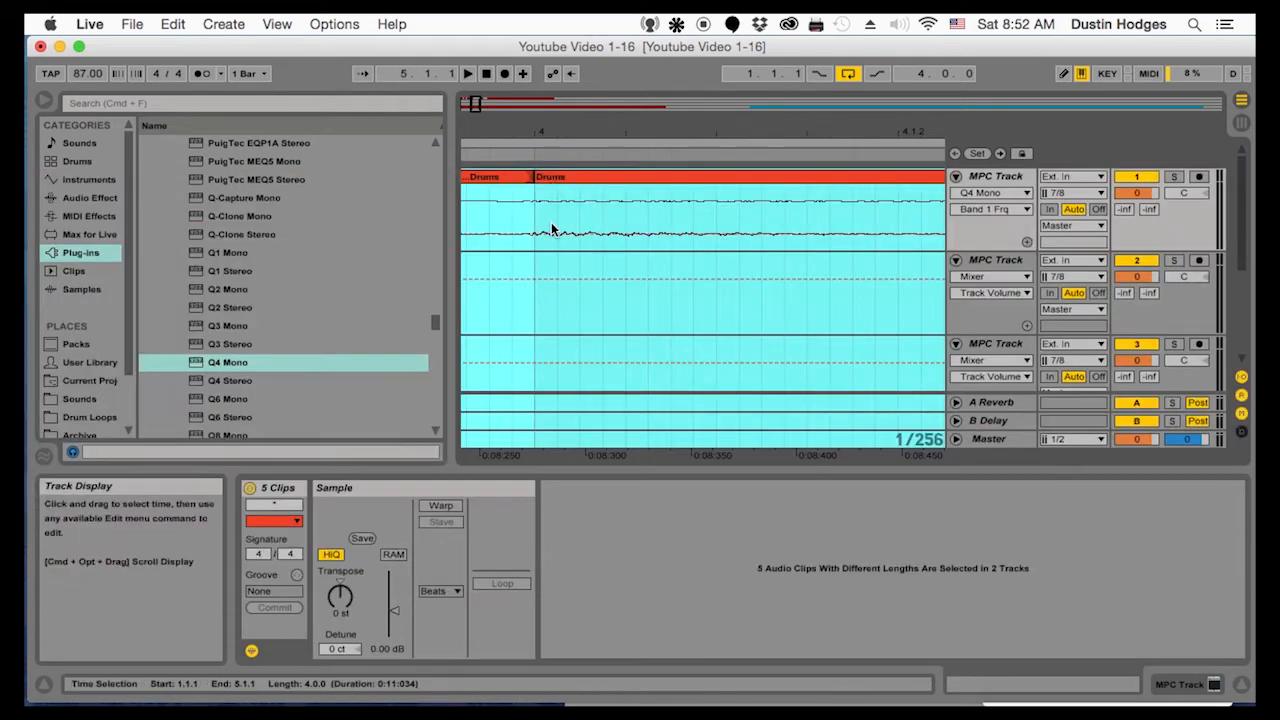
left_click(555, 180)
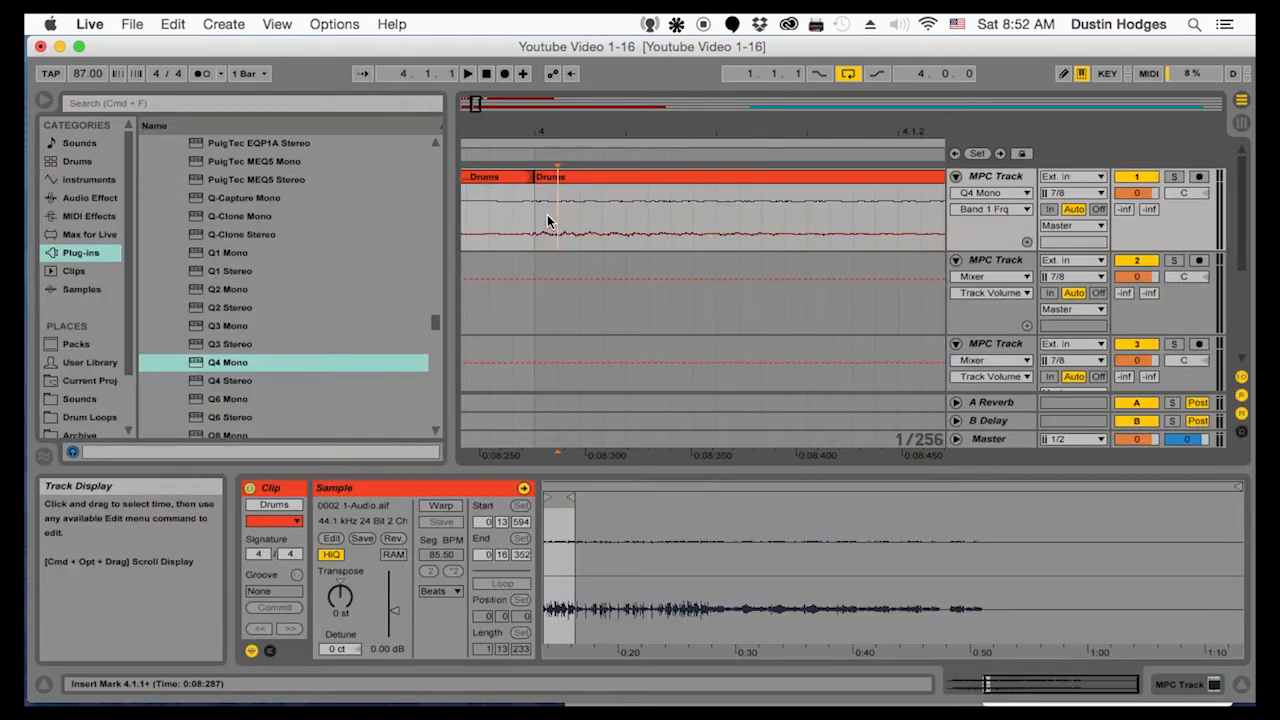
mouse_move(553, 178)
left_mouse_down()
mouse_move(574, 177)
mouse_move(537, 178)
left_mouse_up()
key("space")
key("space")
left_click(575, 179)
left_click_drag(575, 179, 537, 178)
key("space")
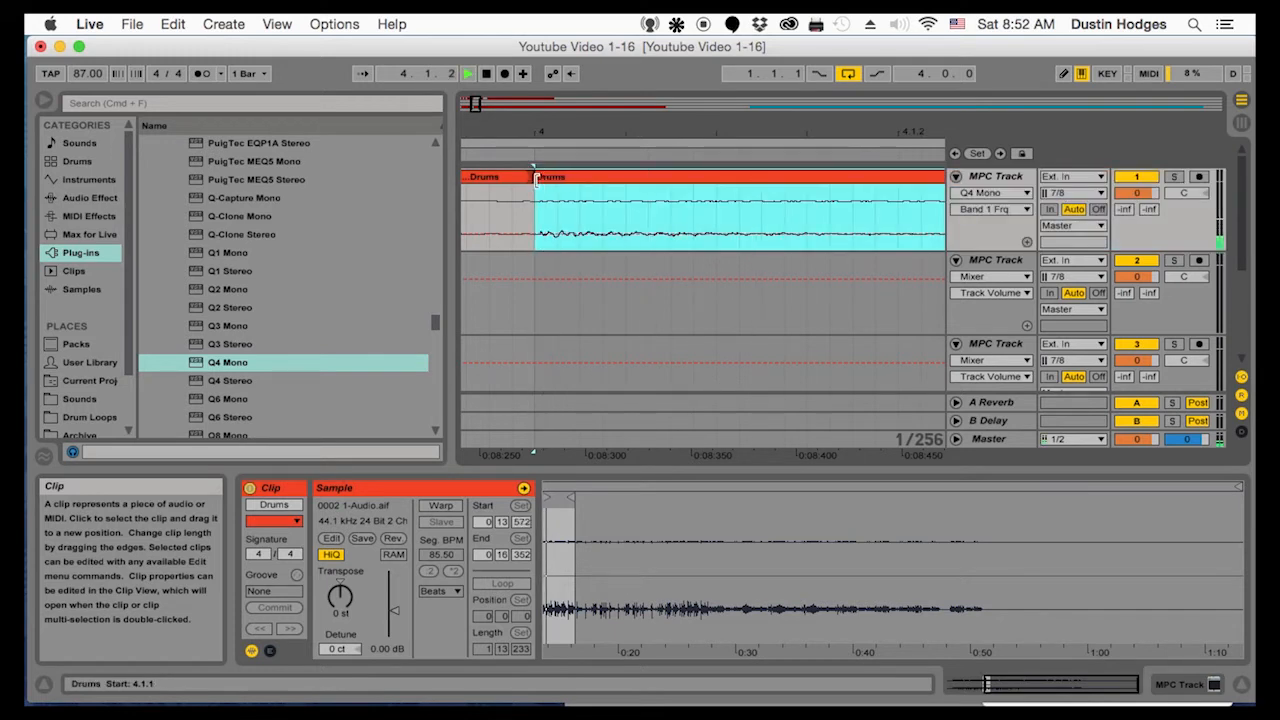
Shift the bar 4 Drums audio slightly later again from 4.1.1 and trim the clip's end to 5.1.1
left_click_drag(593, 179, 546, 178)
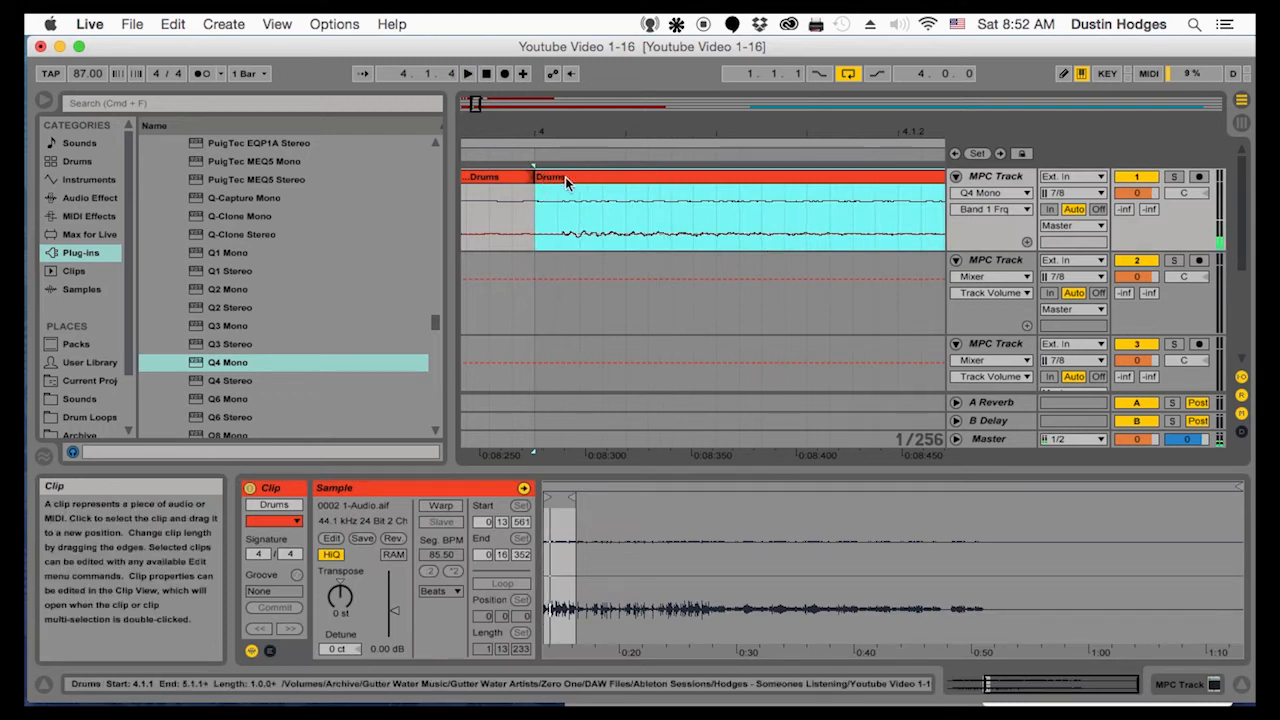
key("space")
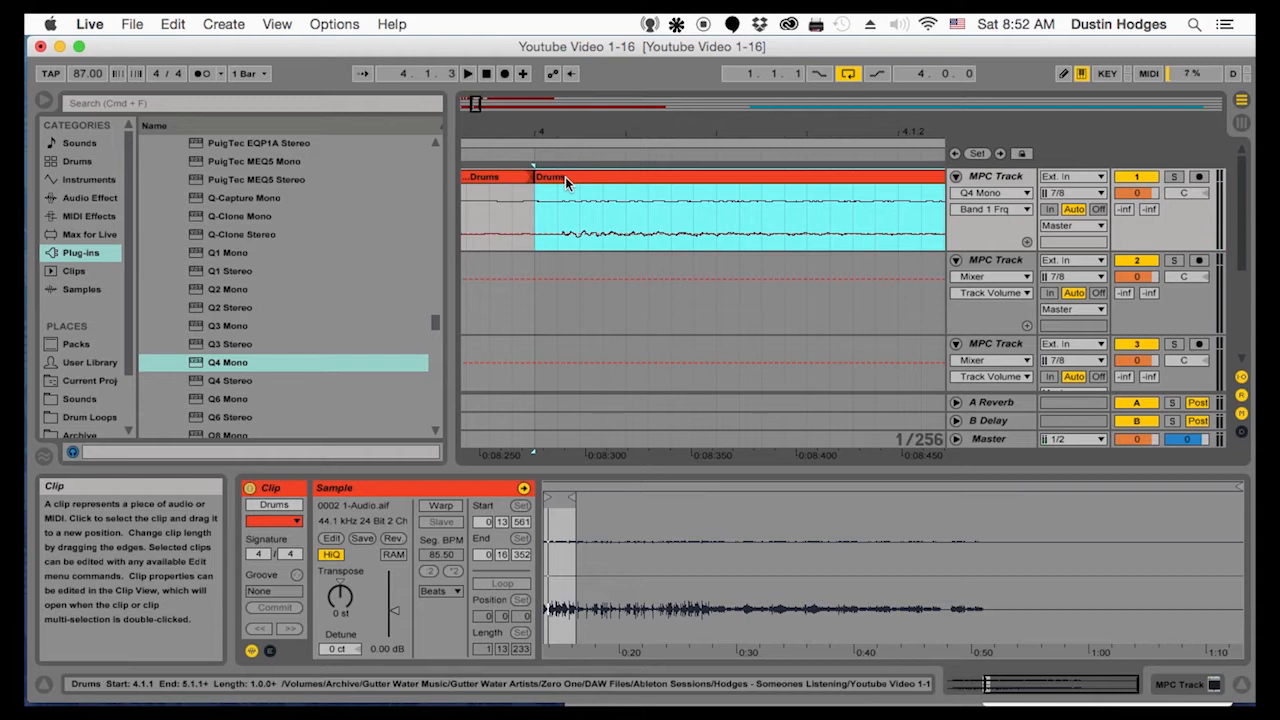
left_click_drag(554, 135, 541, 99)
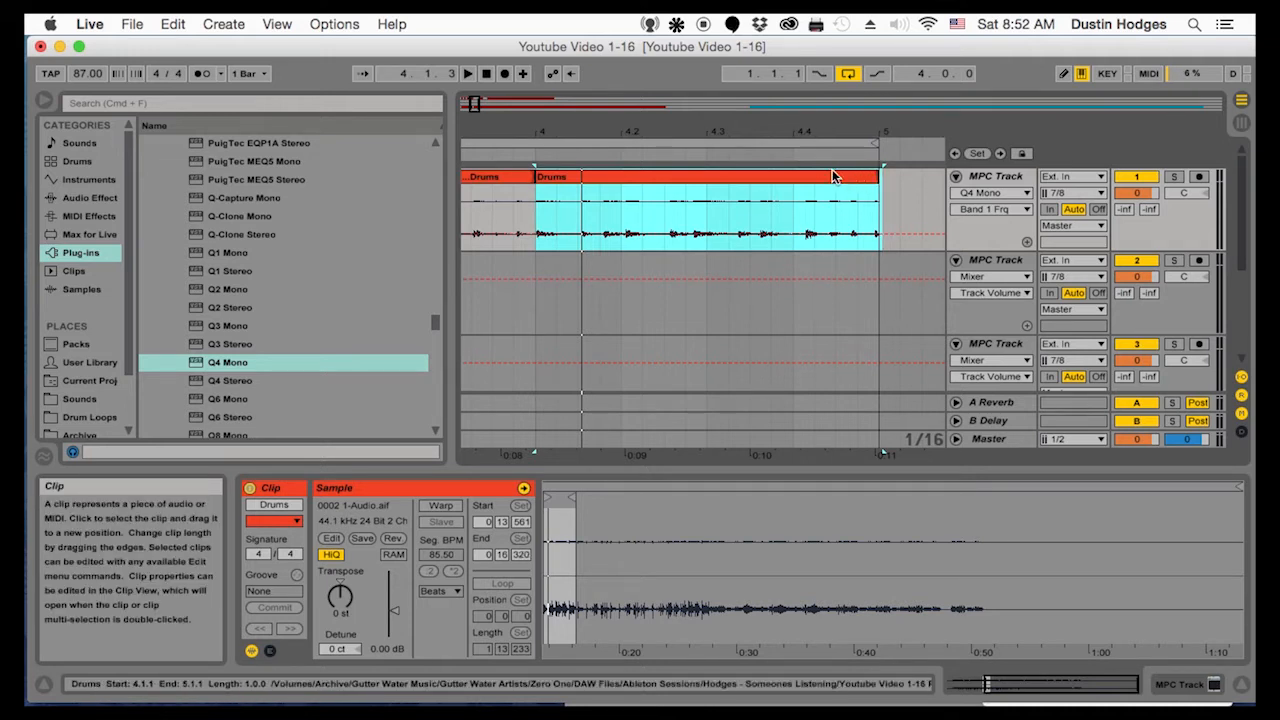
left_click(730, 224)
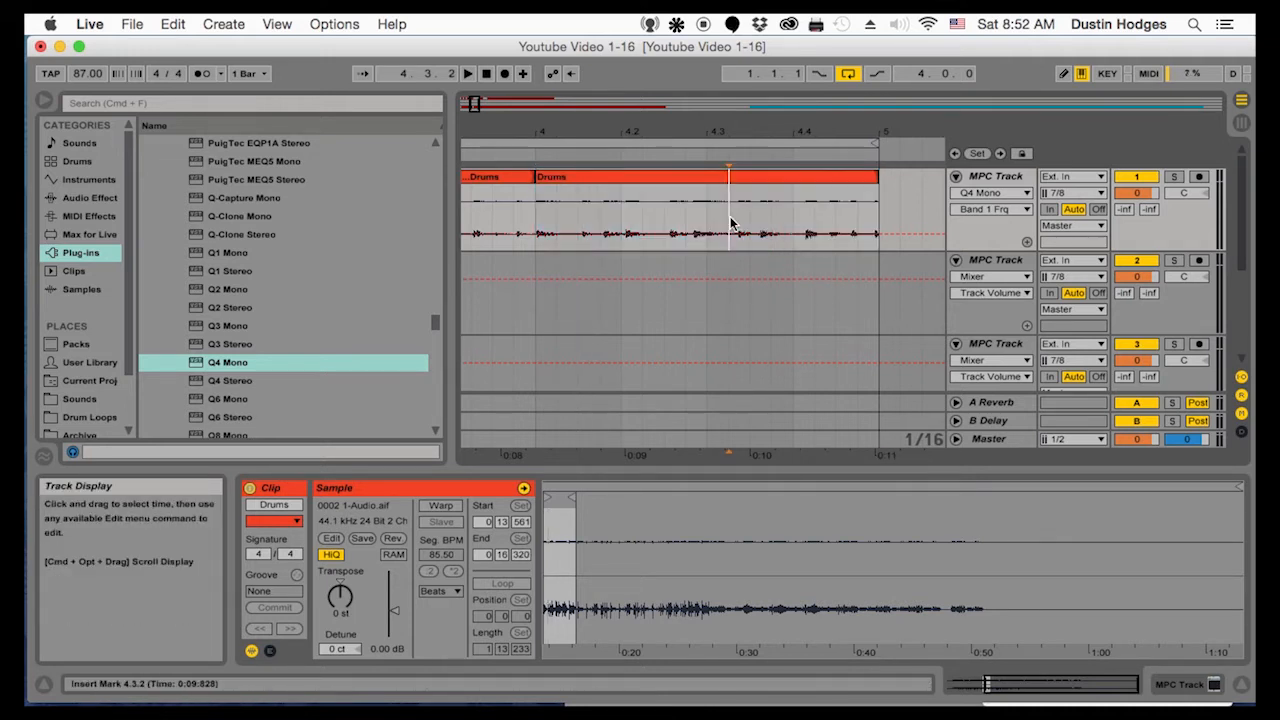
Shift the bar 4 Drums audio slightly earlier, keep the clip start at 4.1.1 and extend its end to 5.1.1
left_click(536, 226)
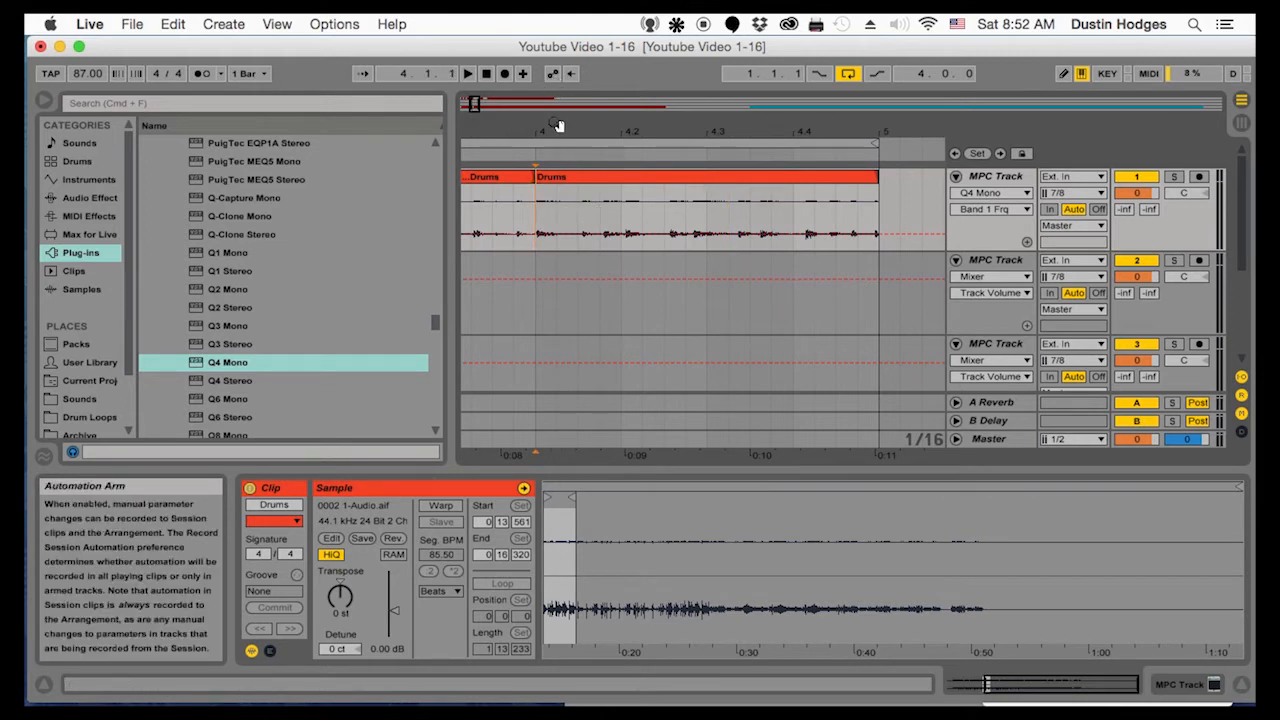
mouse_move(555, 132)
left_mouse_down()
mouse_move(555, 190)
mouse_move(571, 182)
mouse_move(268, 175)
mouse_move(258, 163)
mouse_move(412, 162)
mouse_move(412, 106)
left_mouse_up()
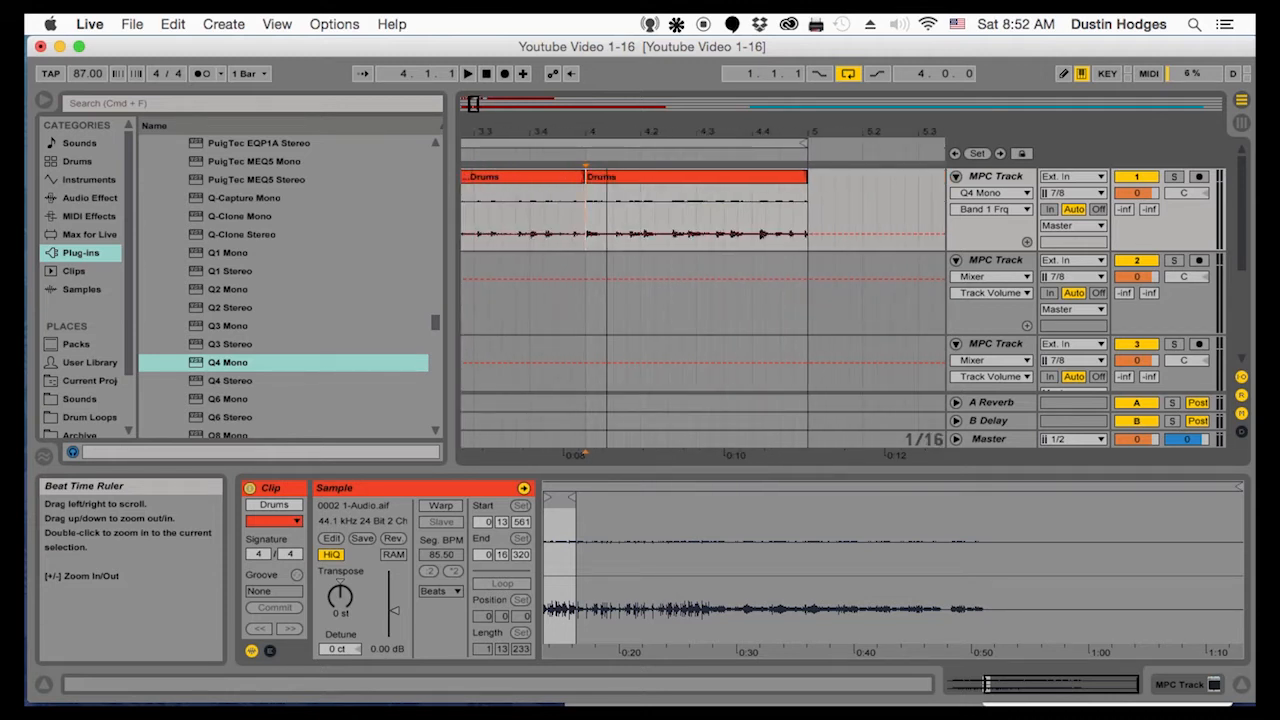
mouse_move(606, 131)
left_mouse_down()
mouse_move(606, 208)
mouse_move(1136, 208)
left_mouse_up()
left_click_drag(948, 142, 893, 130)
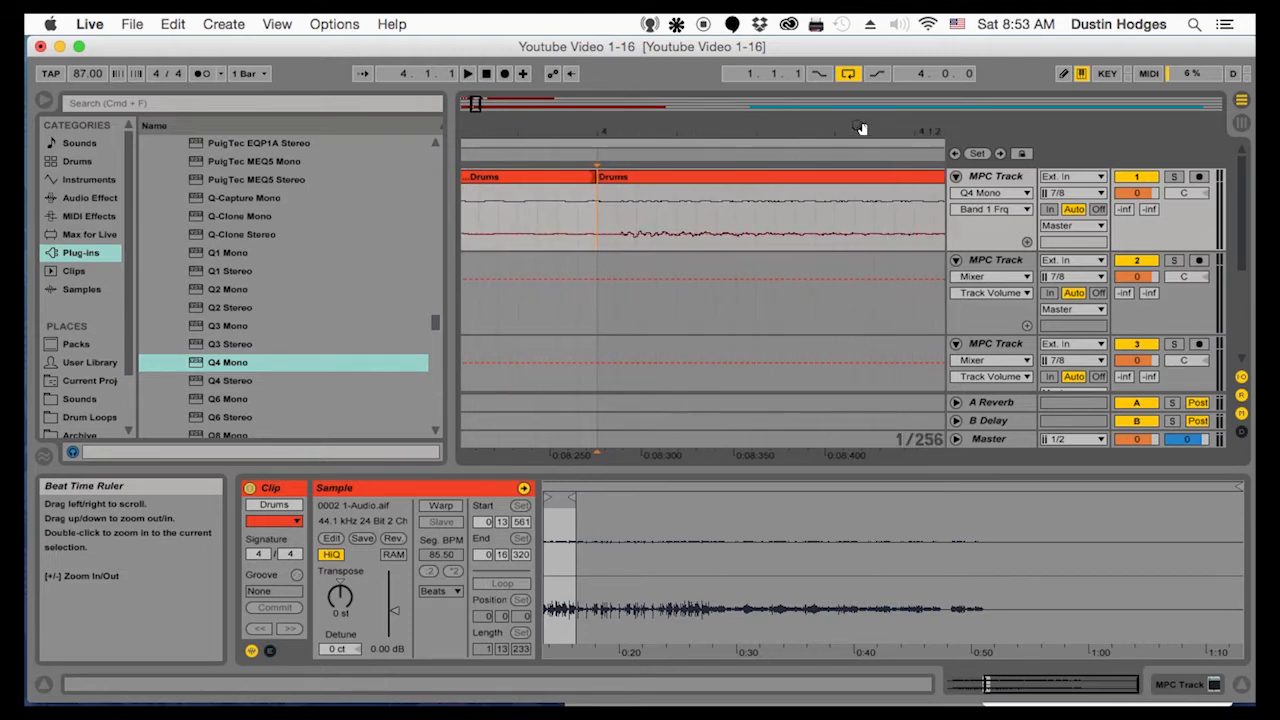
left_click_drag(607, 125, 609, 128)
left_click(590, 176)
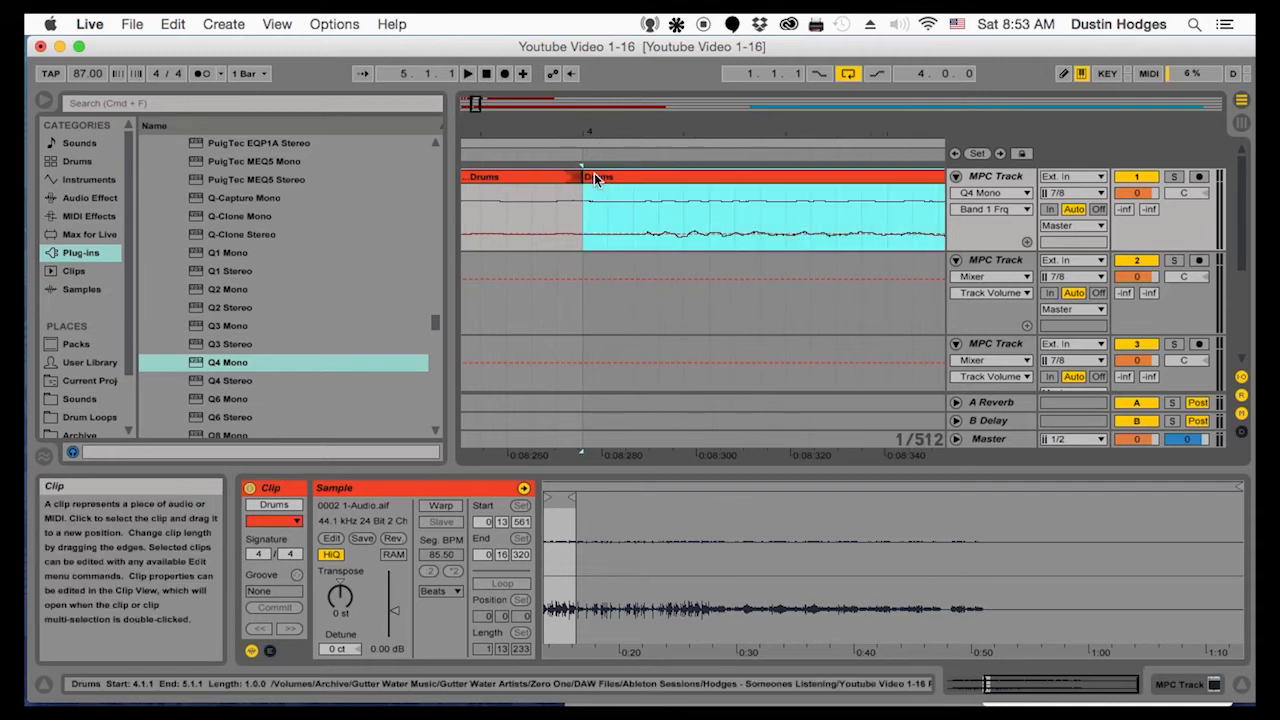
mouse_move(585, 172)
left_mouse_down()
mouse_move(633, 172)
mouse_move(584, 178)
left_mouse_up()
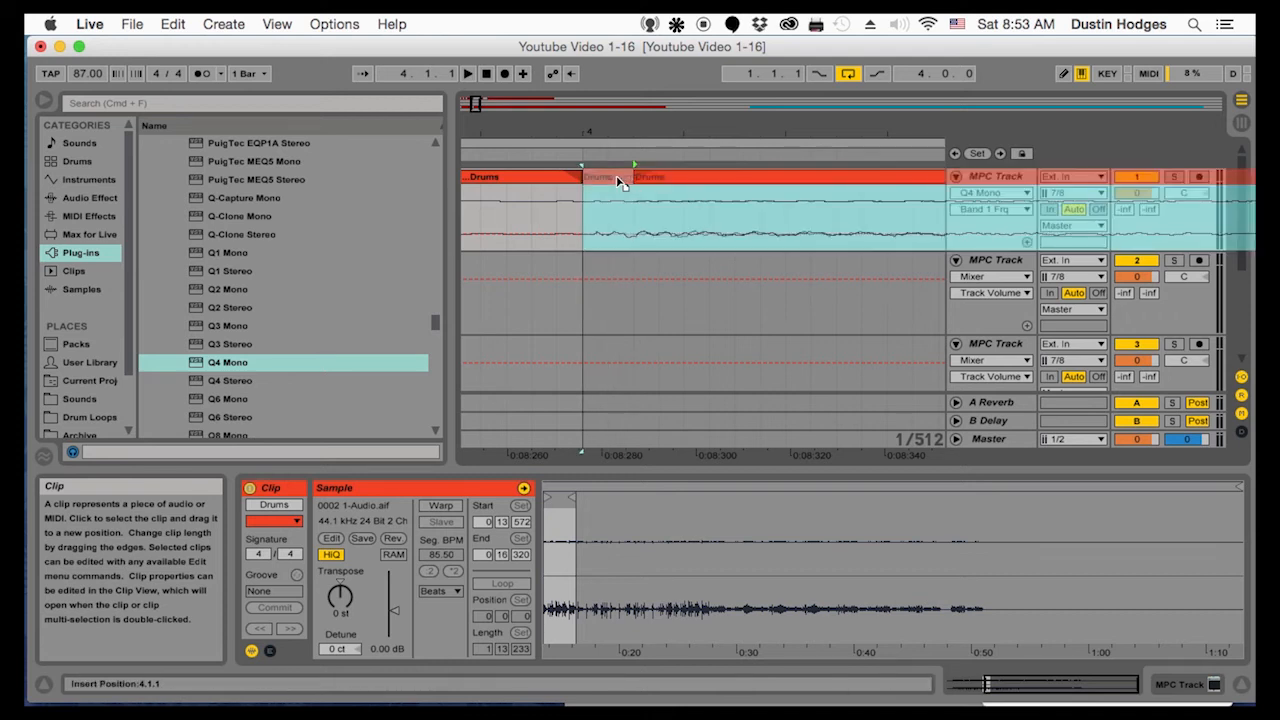
left_click_drag(611, 133, 603, 58)
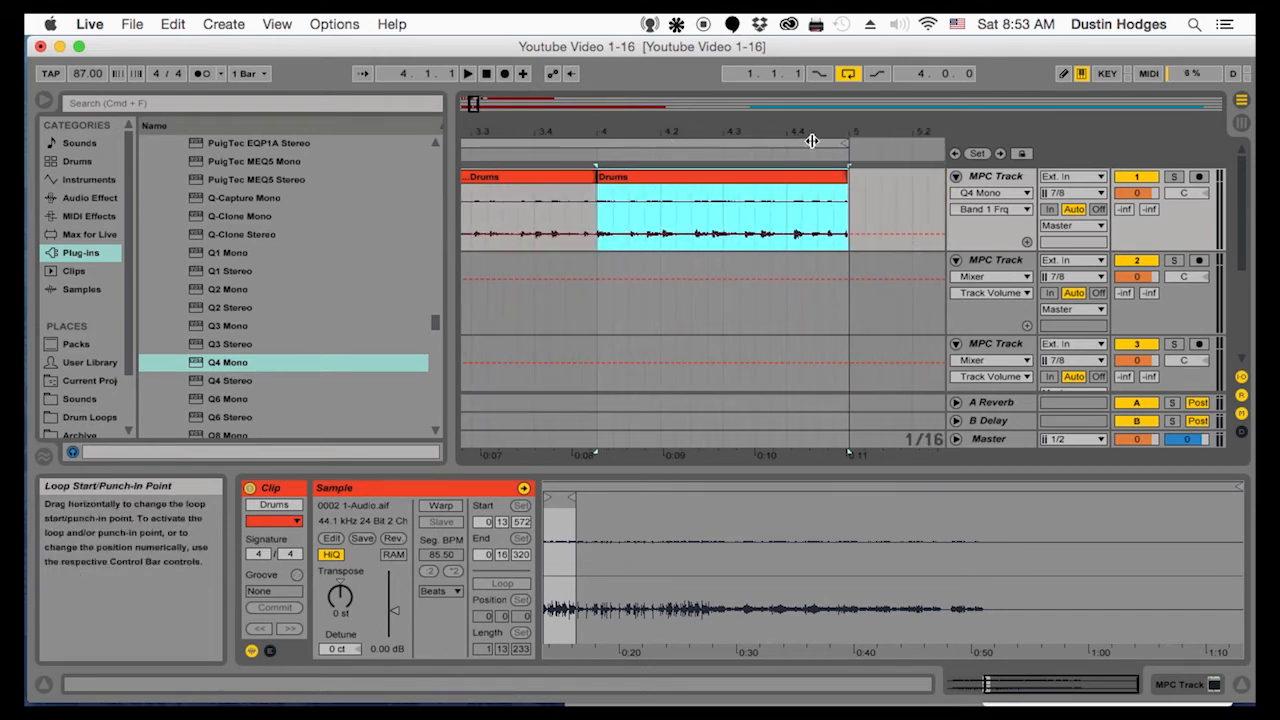
left_click_drag(843, 132, 880, 181)
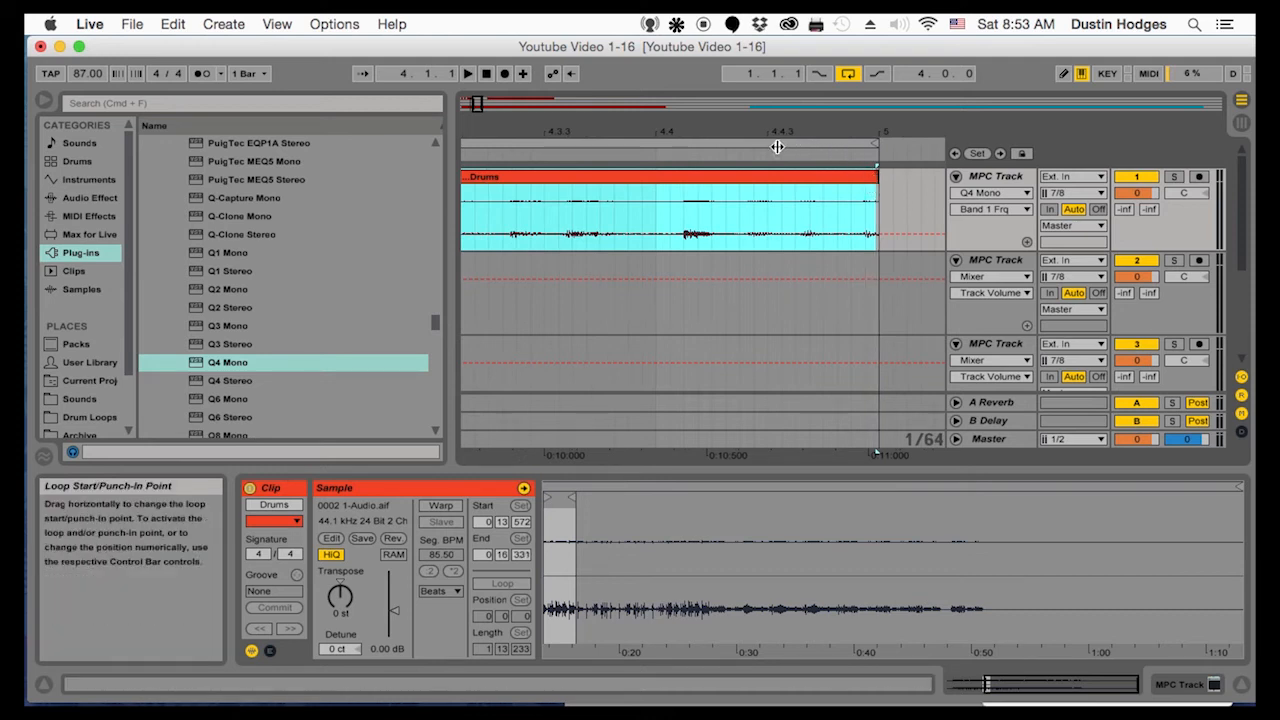
Play the loop from 4.1.1 through its return to bar 1 to check the adjusted bar 4 clip
left_click_drag(656, 131, 656, 90)
mouse_move(754, 451)
left_mouse_down()
mouse_move(795, 451)
mouse_move(768, 453)
left_mouse_up()
left_click_drag(698, 136, 717, 128)
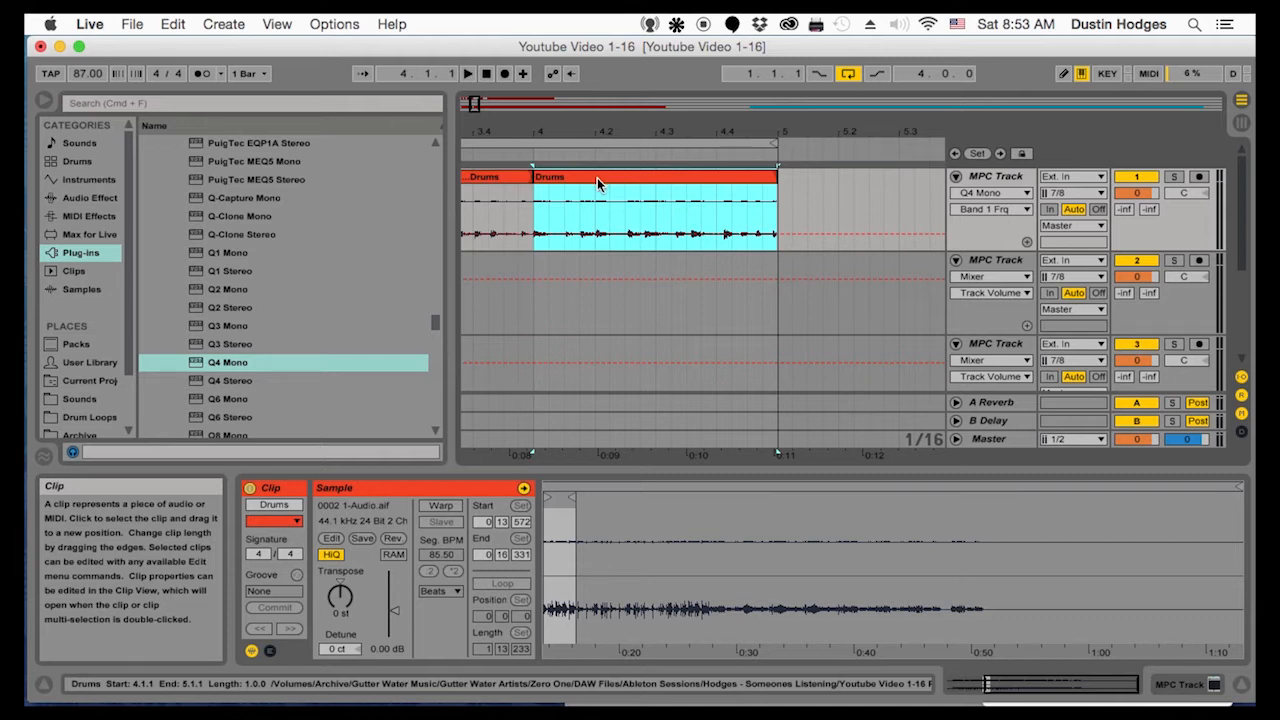
key("super+c")
left_click(535, 226)
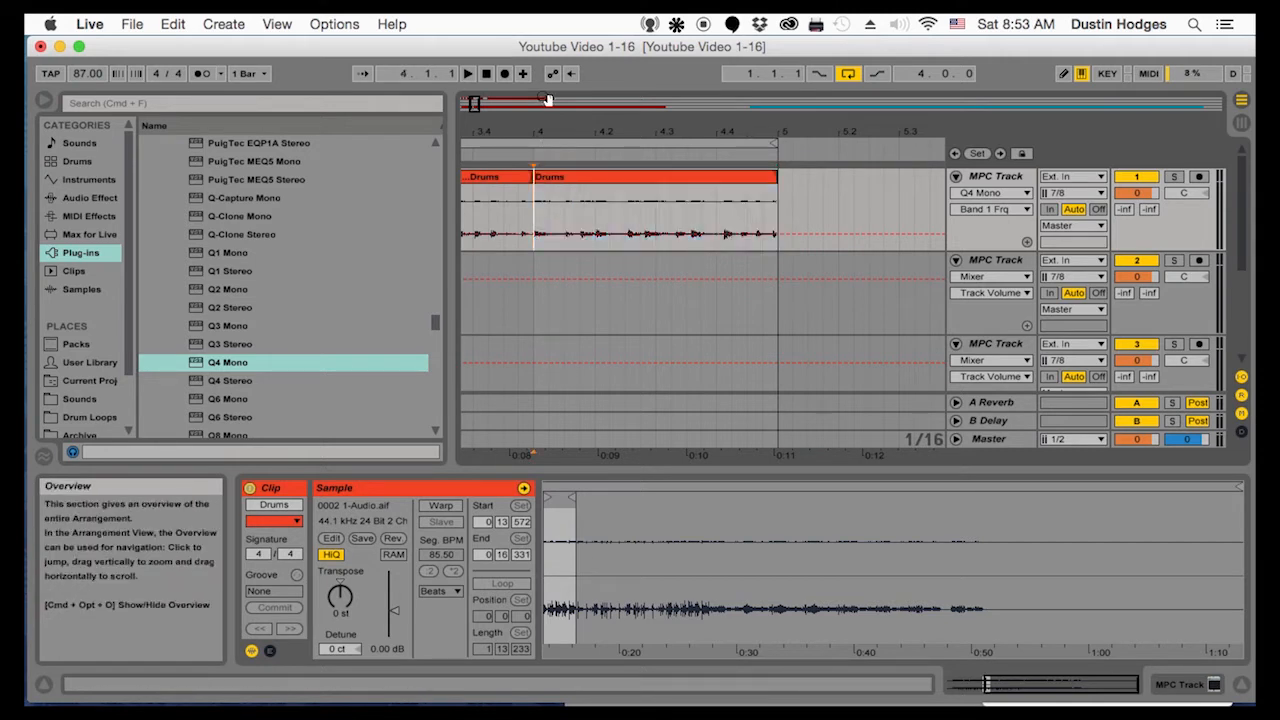
mouse_move(537, 122)
left_mouse_down()
mouse_move(537, 150)
mouse_move(442, 144)
mouse_move(514, 134)
left_mouse_up()
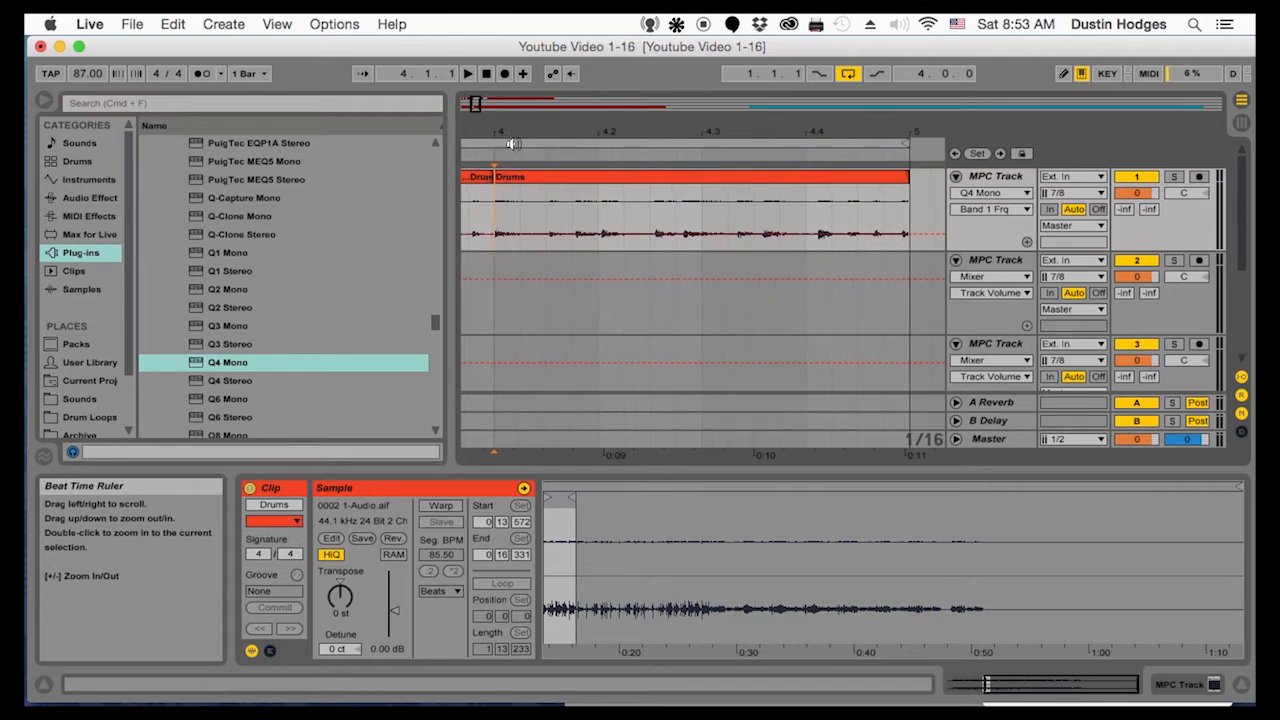
key("space")
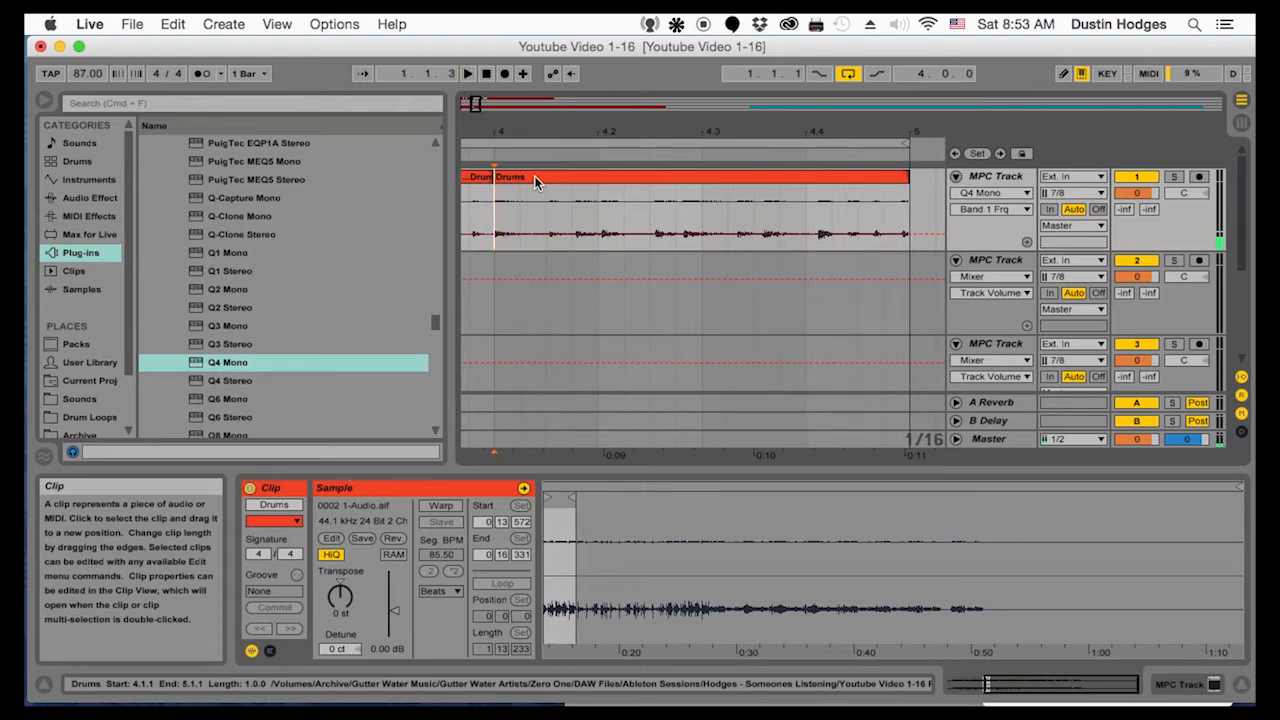
Turn on warping for the bar 4 Drums clip and set its segment tempo to 83.00 BPM
left_click(535, 182)
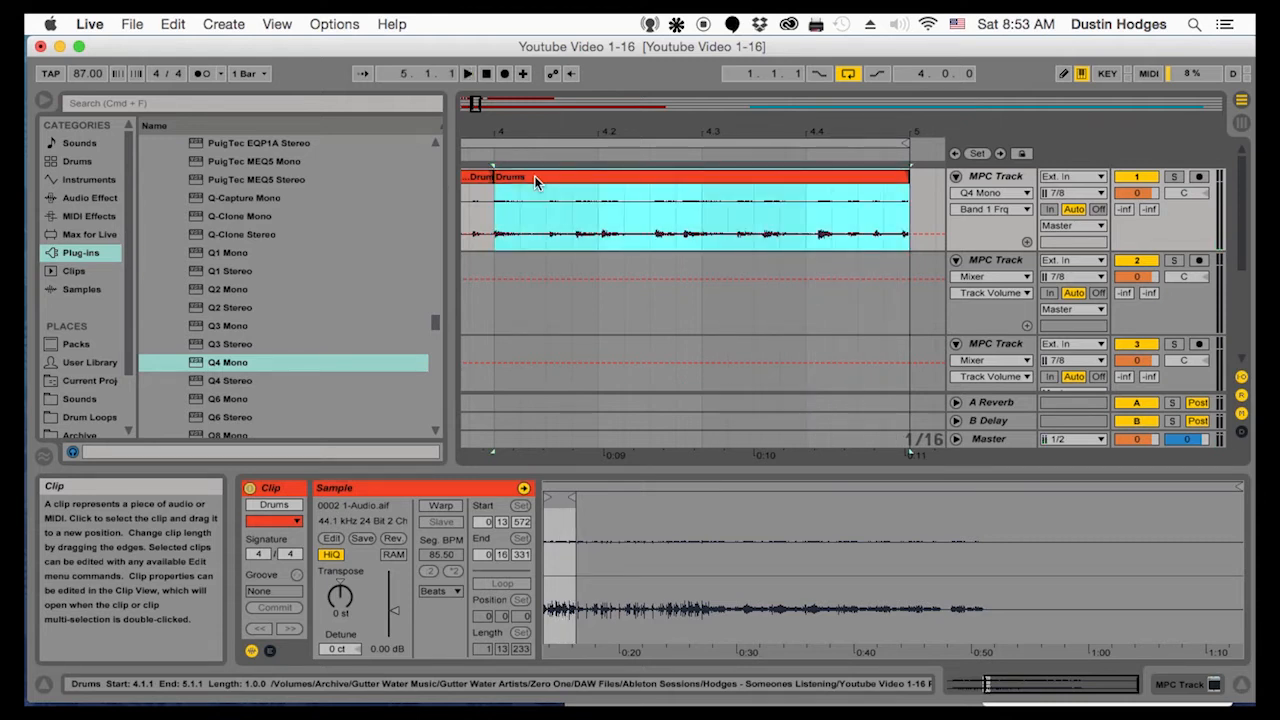
double_click(535, 182)
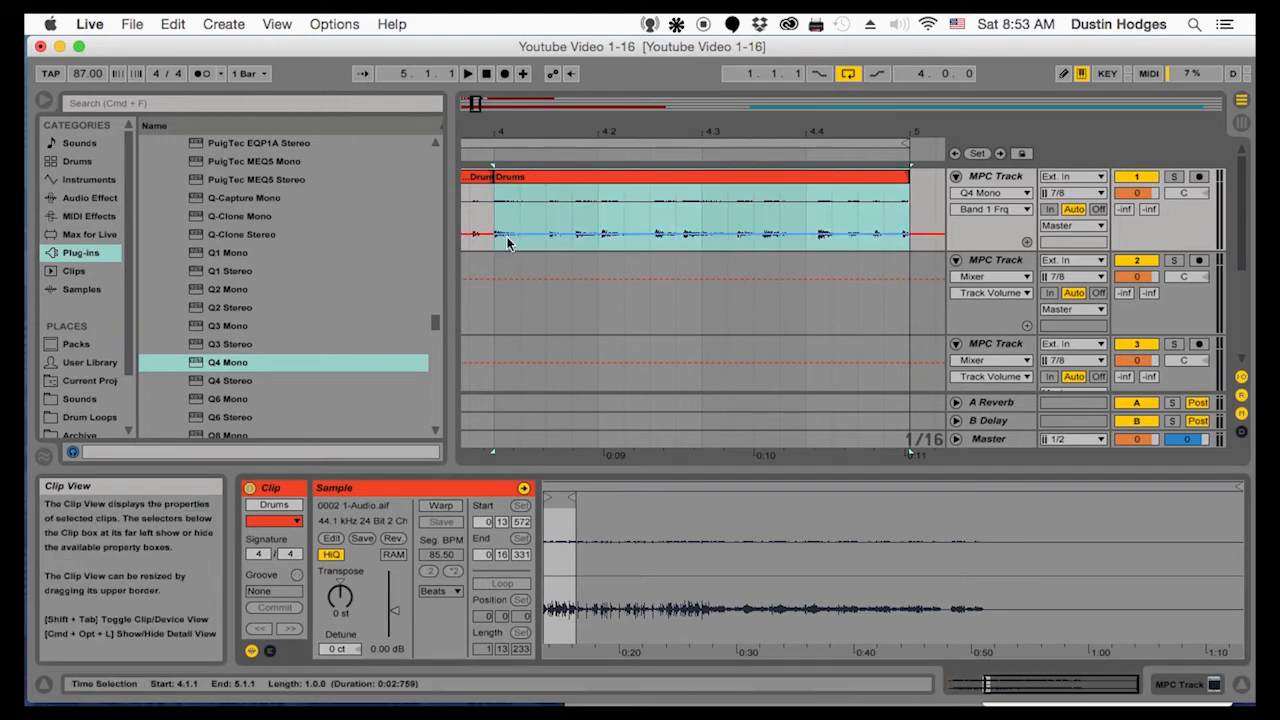
left_click(446, 506)
left_click(790, 419)
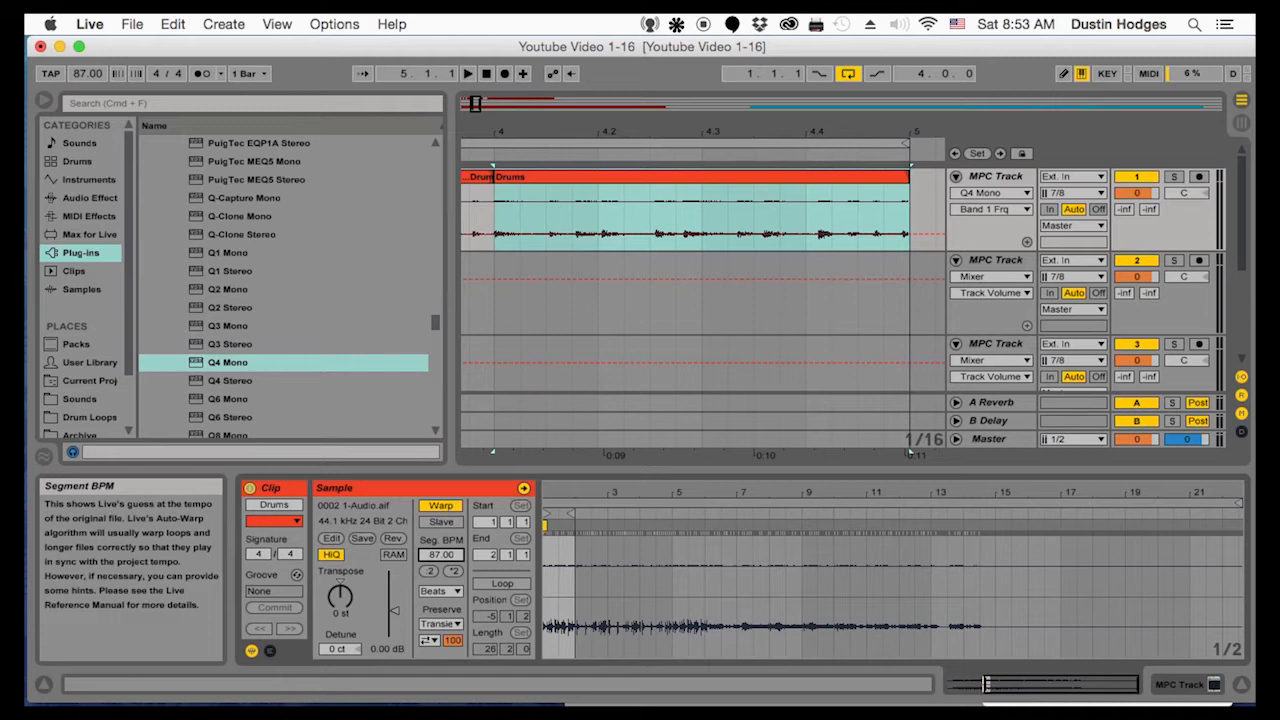
left_click_drag(441, 555, 441, 561)
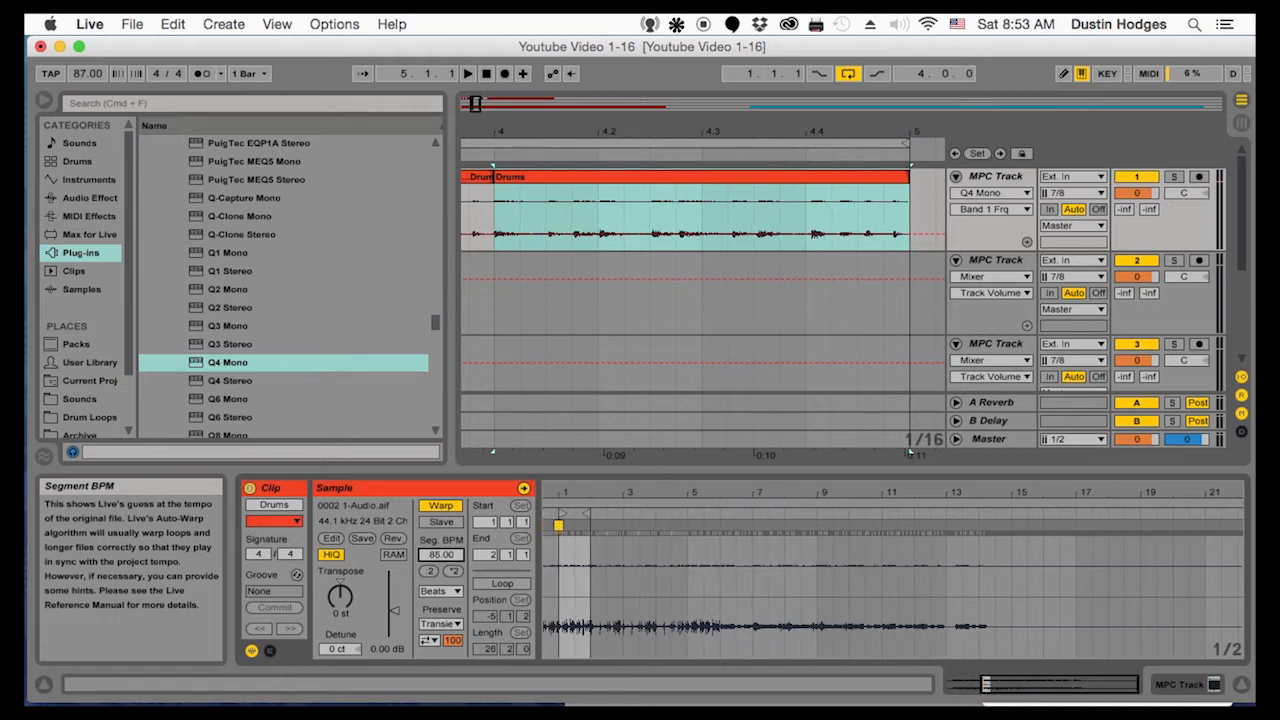
left_click_drag(441, 555, 441, 561)
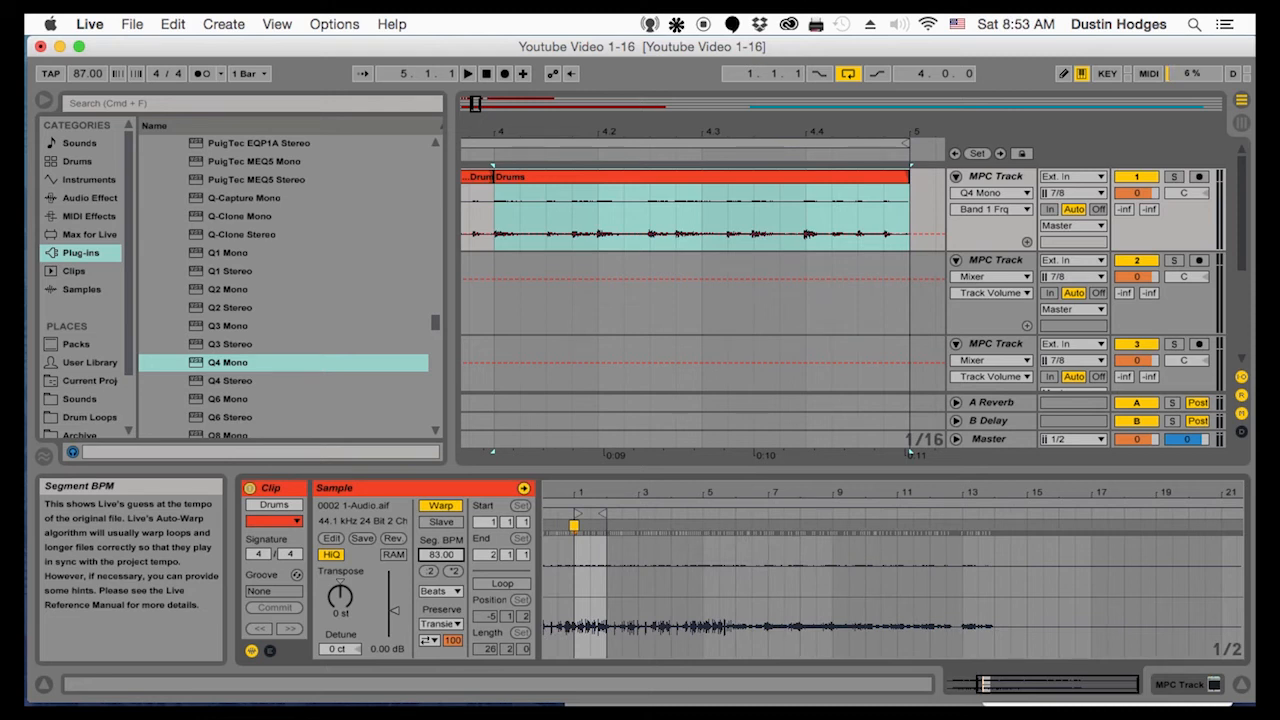
Play the loop with the warped clip and examine the drum hits in bar 4, including the section from 4.4.4 to 5.1.1
key("space")
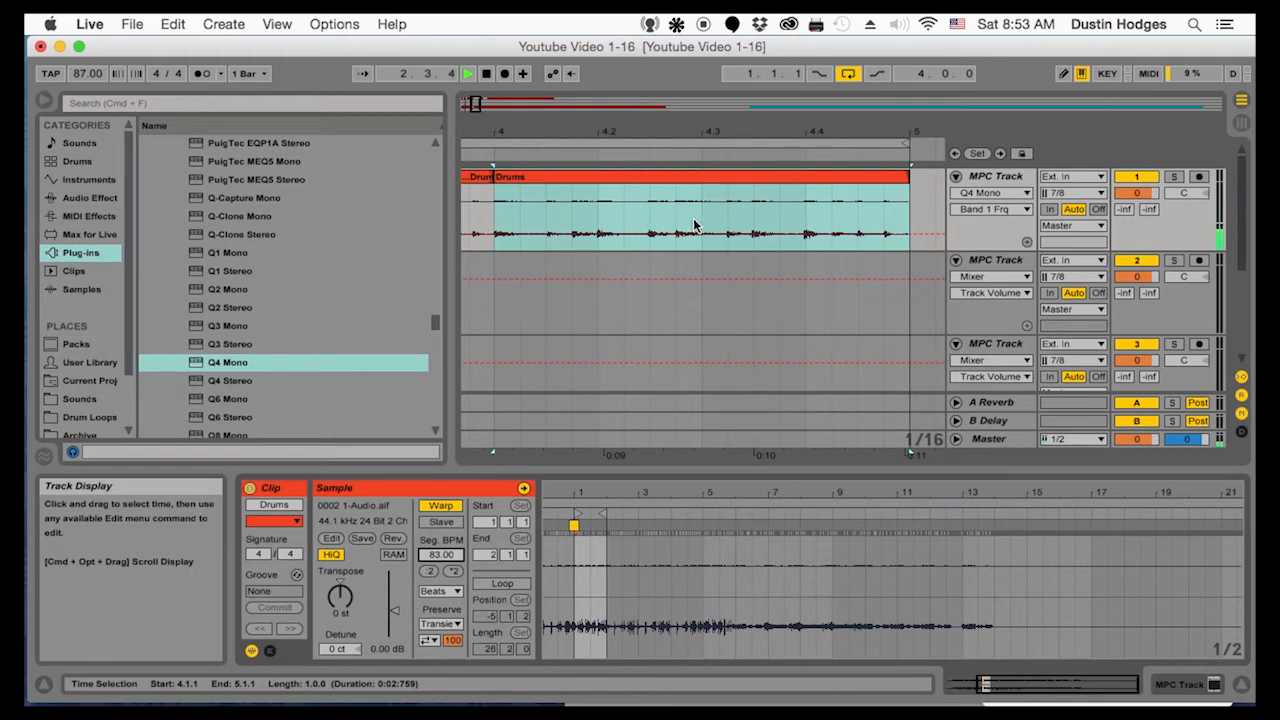
left_click(600, 222)
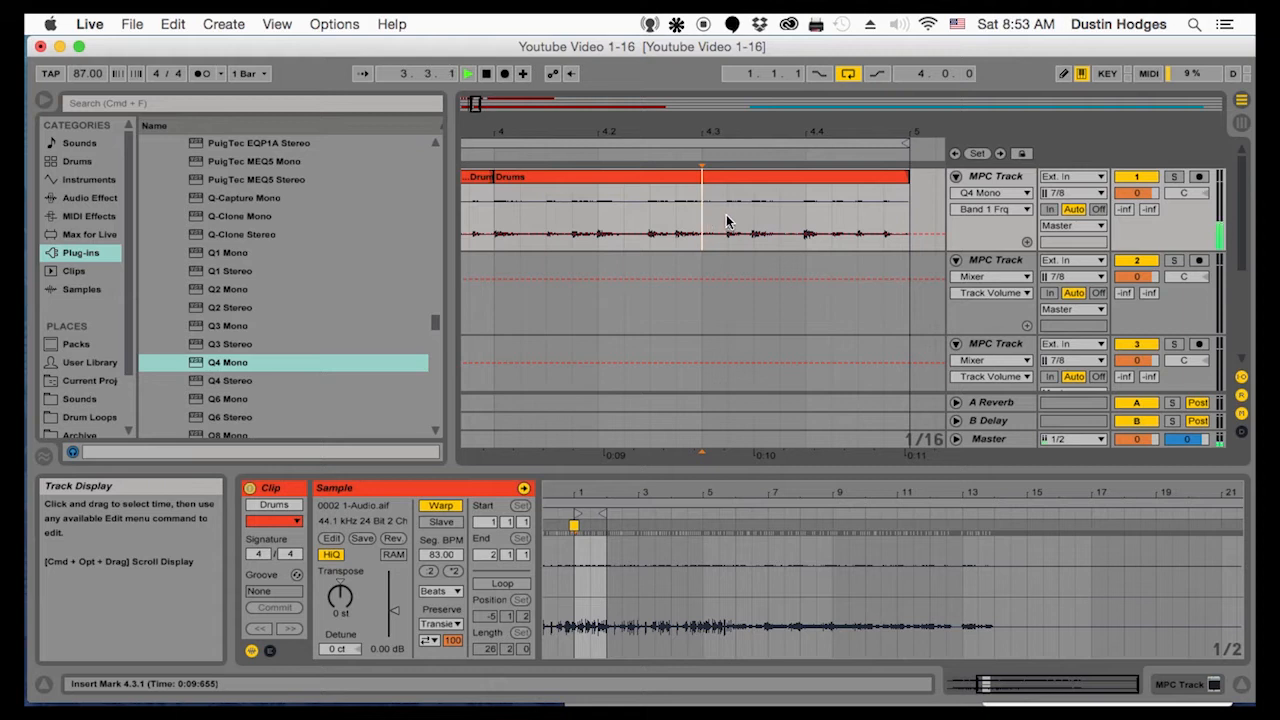
left_click(676, 215)
left_click(806, 220)
left_click(884, 217)
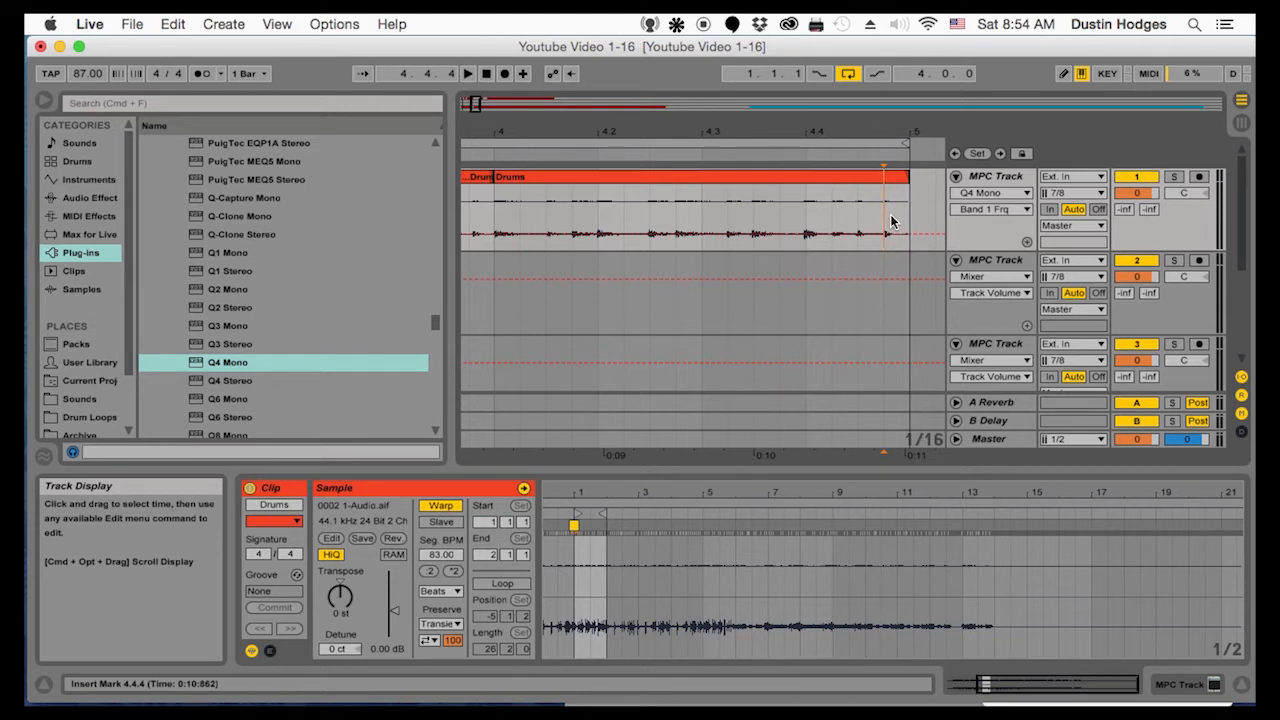
left_click_drag(893, 220, 920, 220)
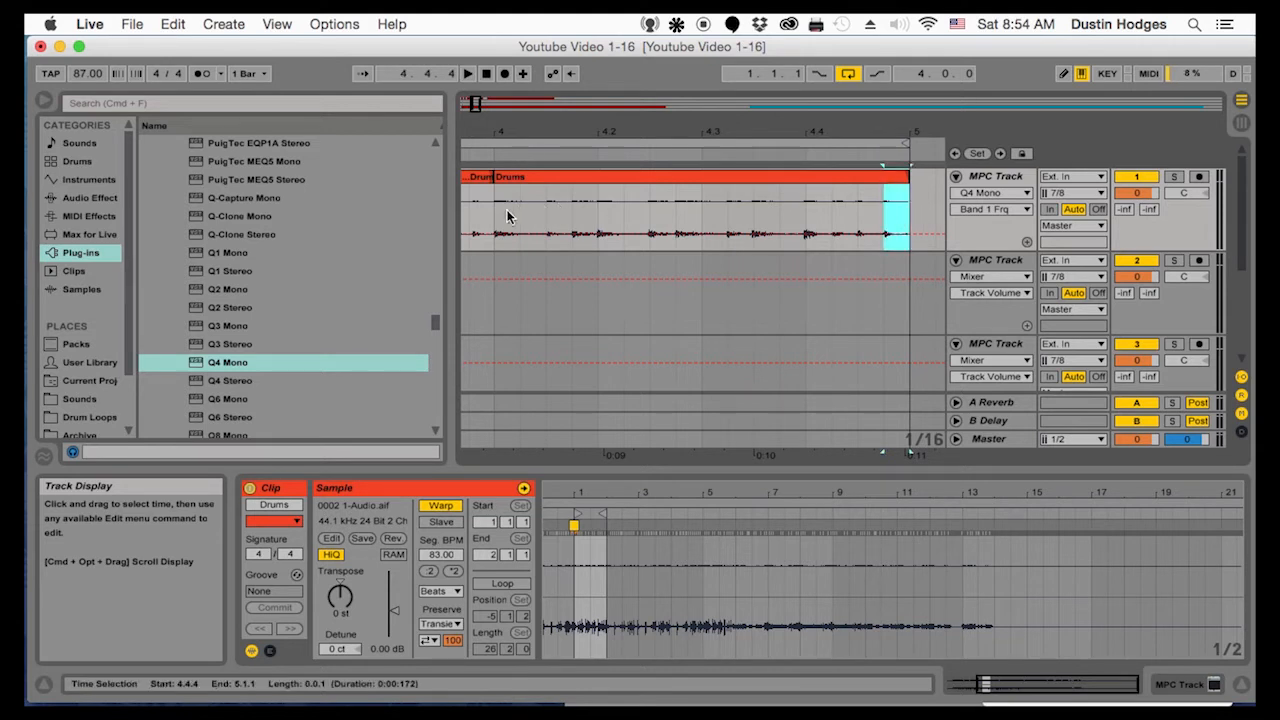
left_click_drag(571, 228, 893, 224)
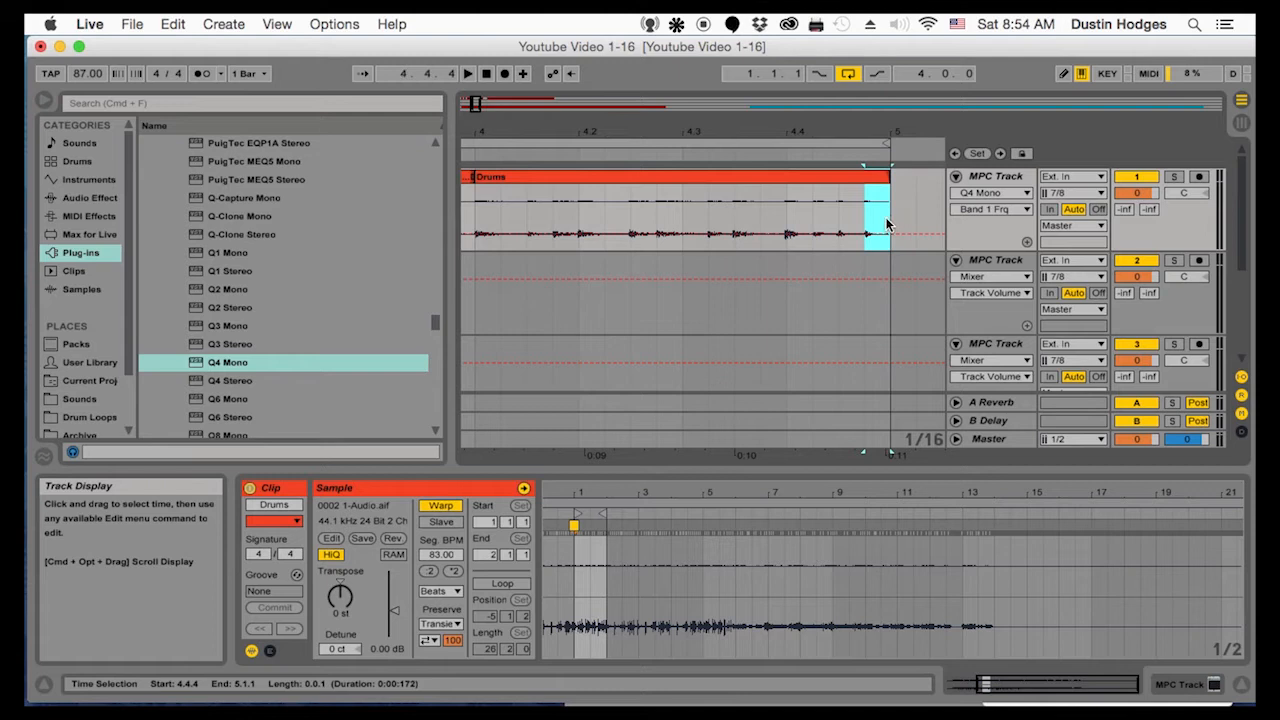
Inspect the one-bar Drums clip at bar 7 and play the arrangement from 1.1.1
left_click_drag(752, 128, 752, 73)
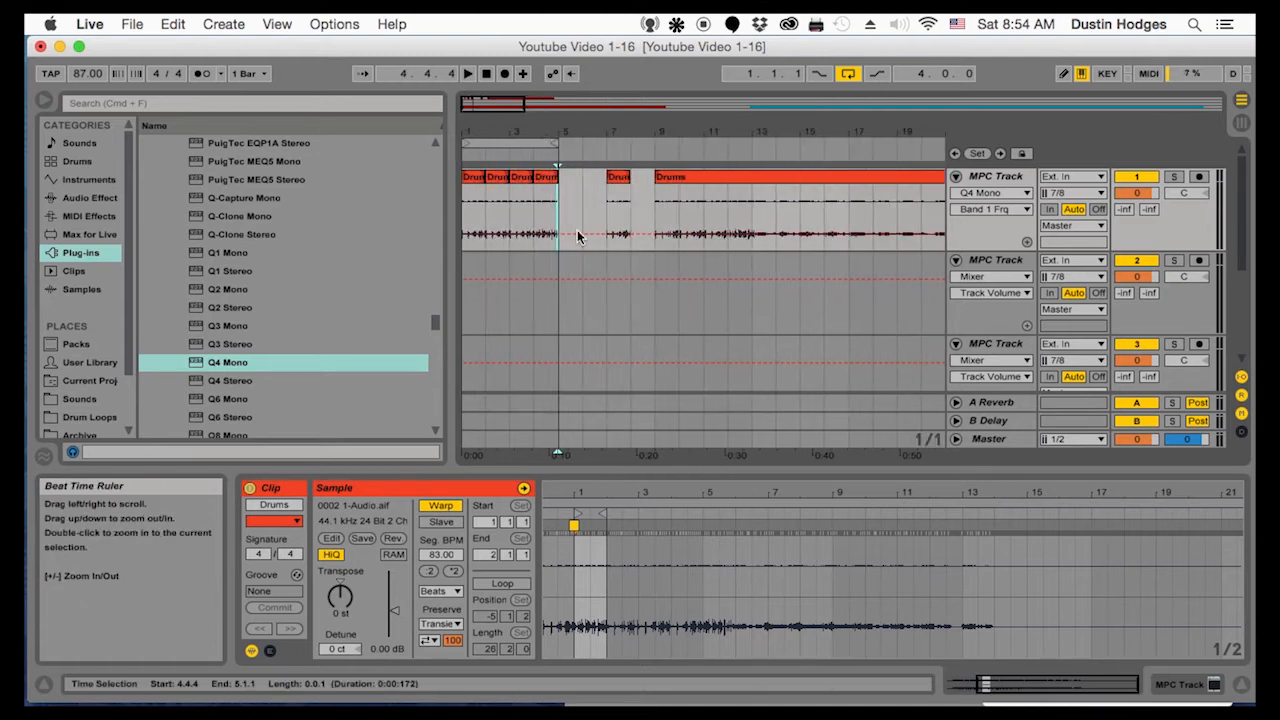
left_click(621, 185)
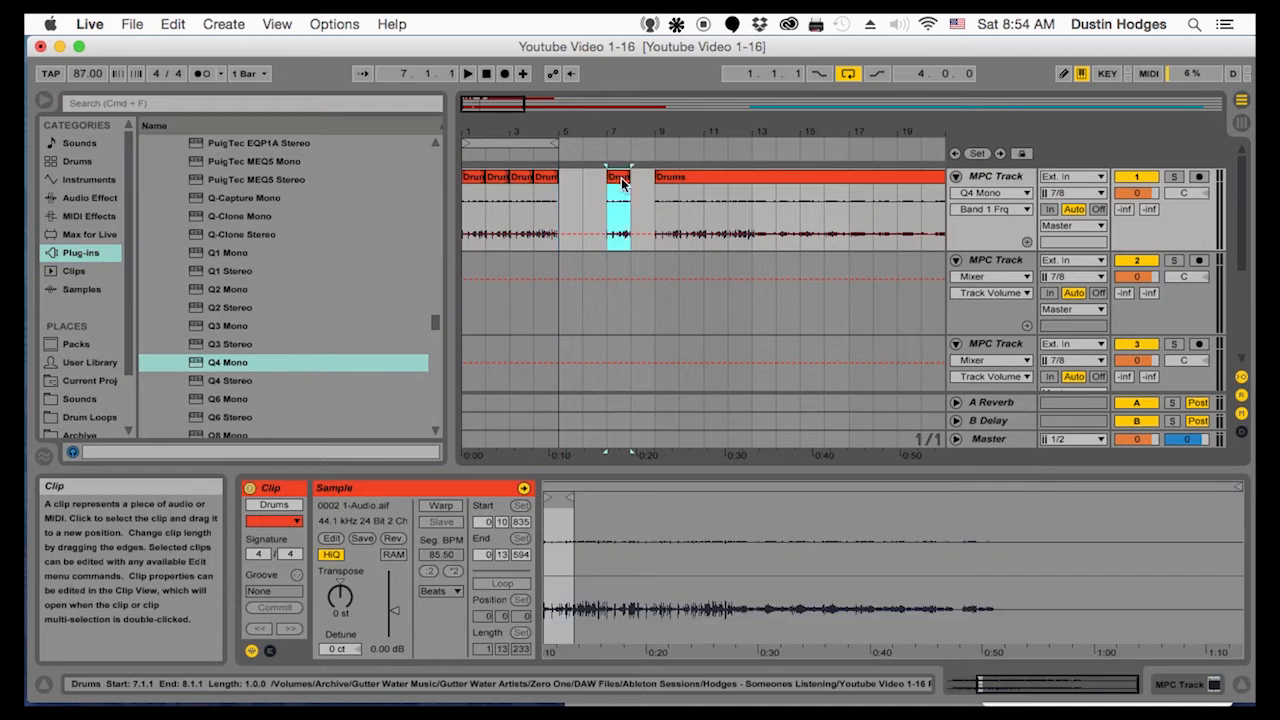
left_click(470, 222)
key("space")
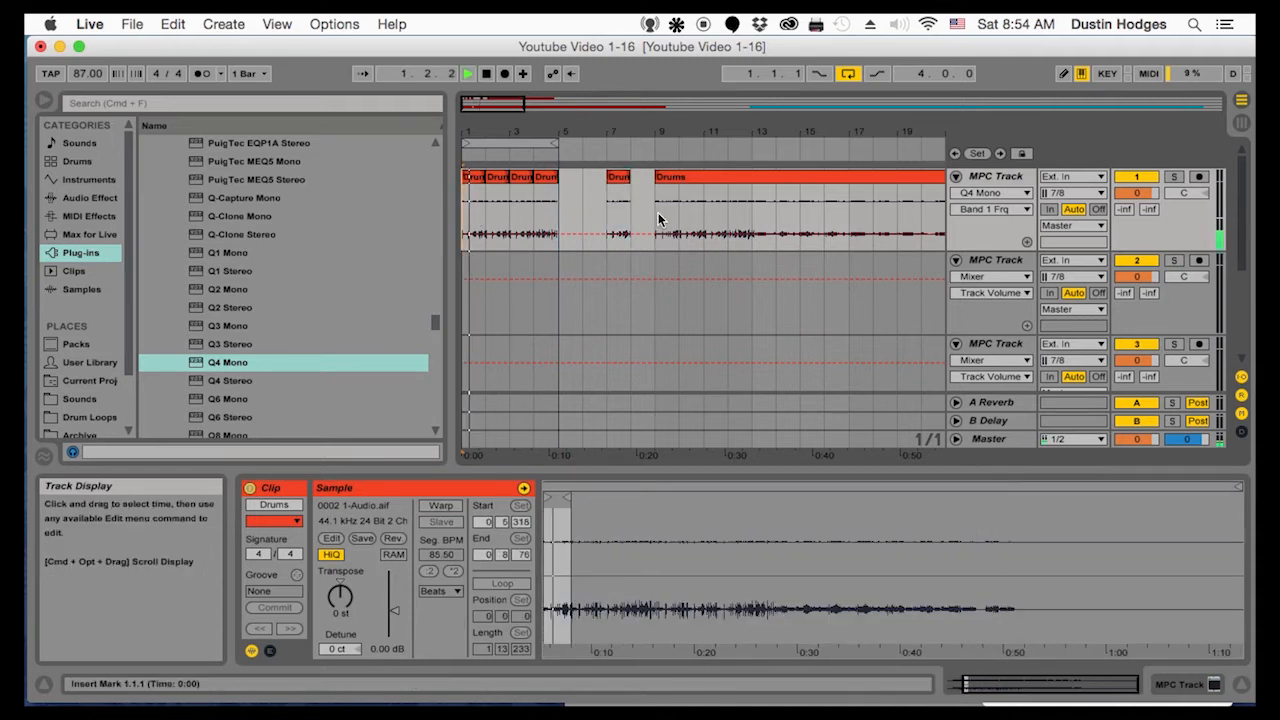
left_click(613, 215)
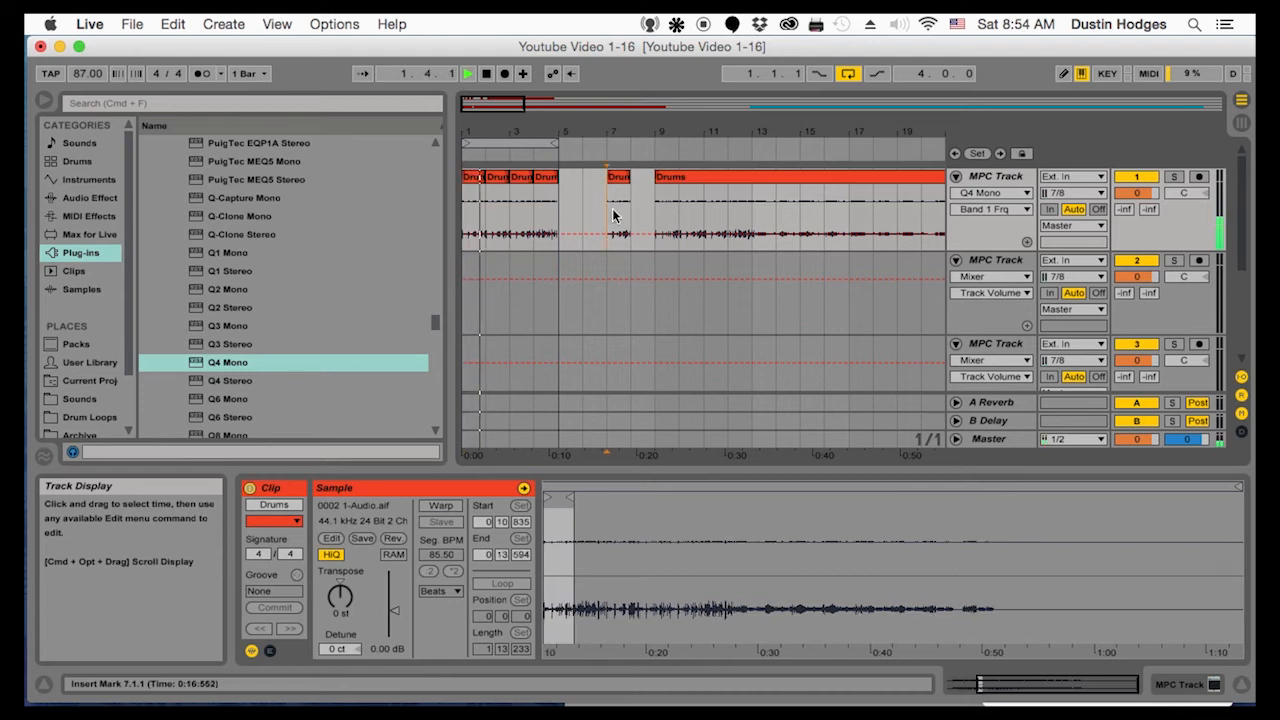
Copy the warped bar 4 Drums clip to 6.1.1 and extend the copy's end to 11.1.1
left_click(546, 177)
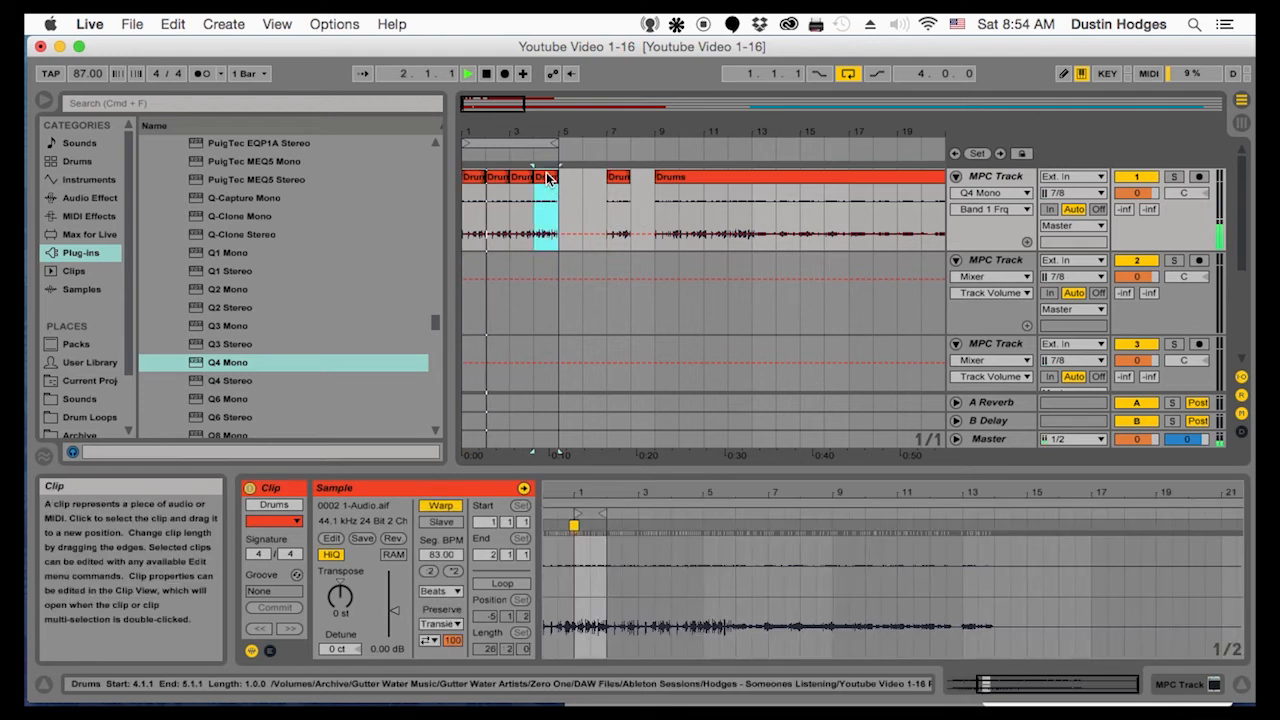
left_click(577, 215)
key("super+v")
left_click_drag(606, 200, 704, 200)
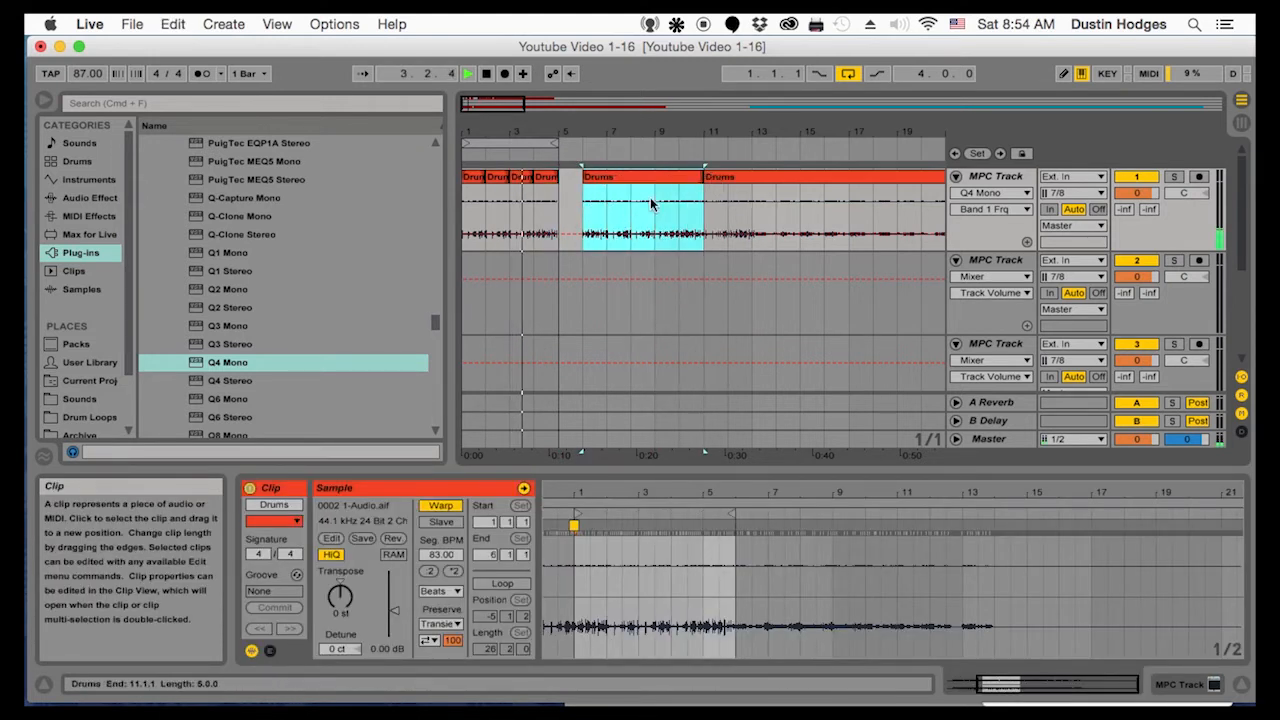
left_click(611, 205)
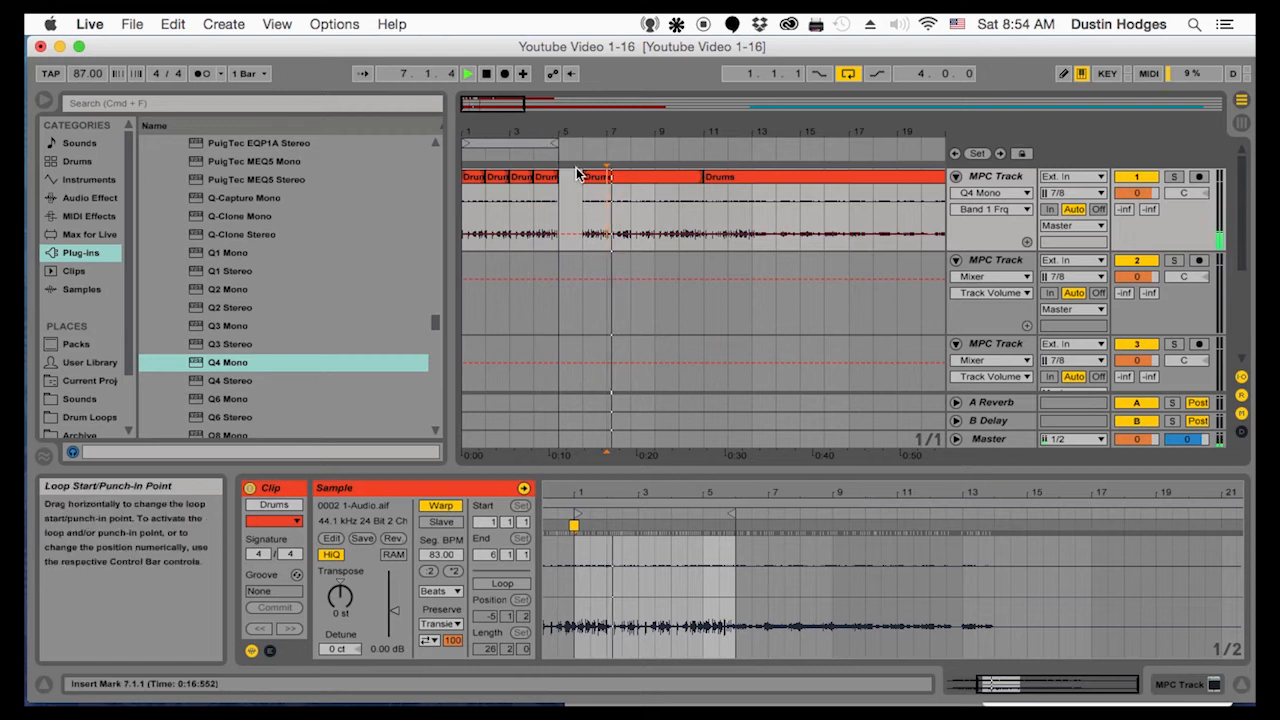
left_click(547, 182)
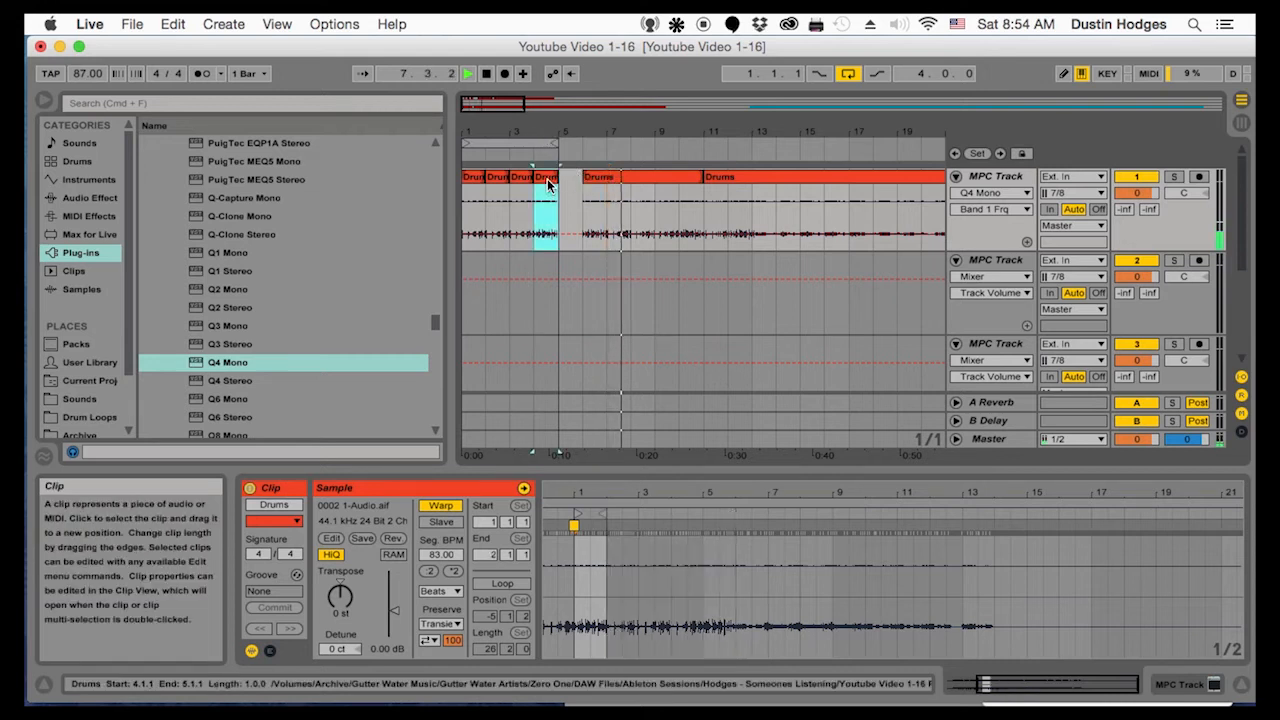
right_click(547, 182)
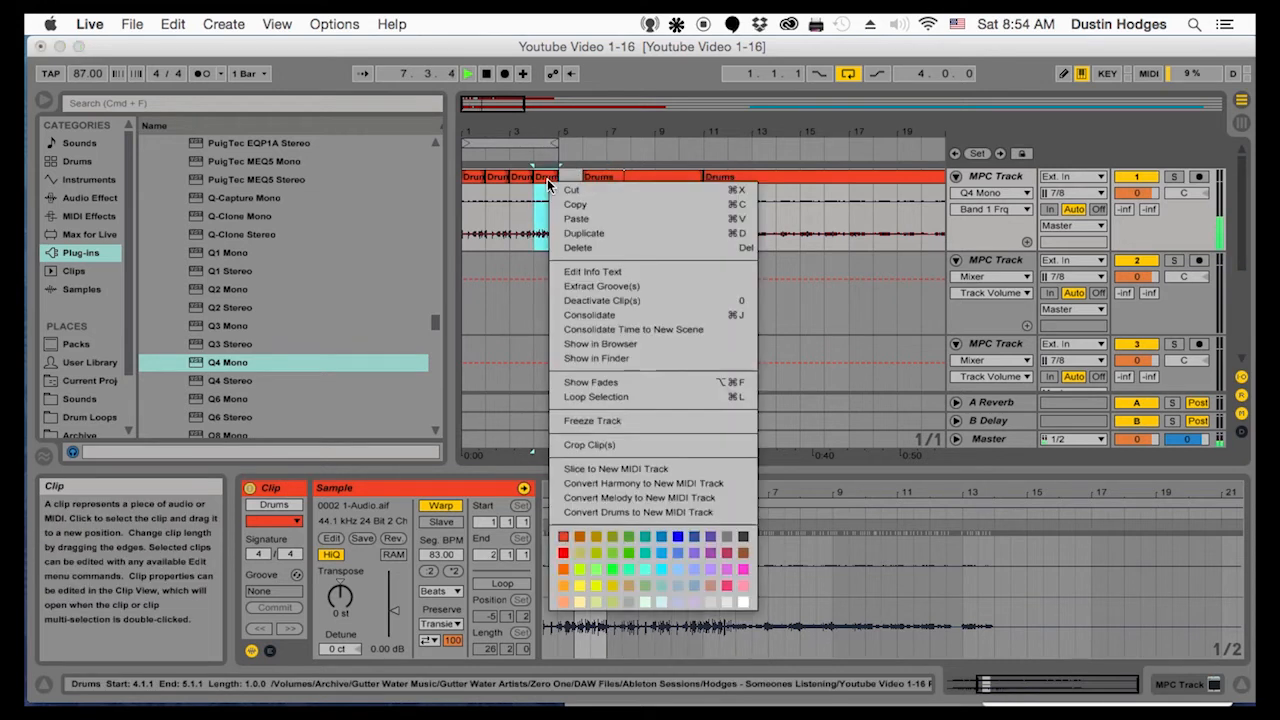
left_click(569, 247)
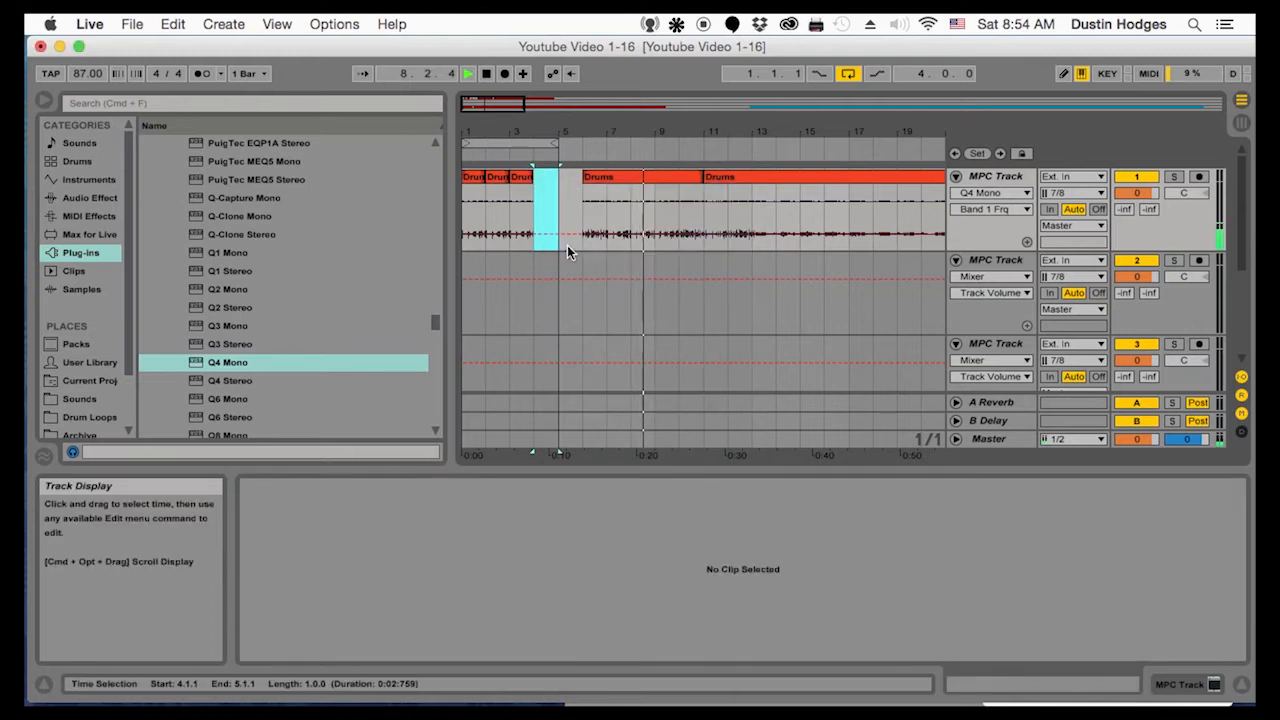
key("super+z")
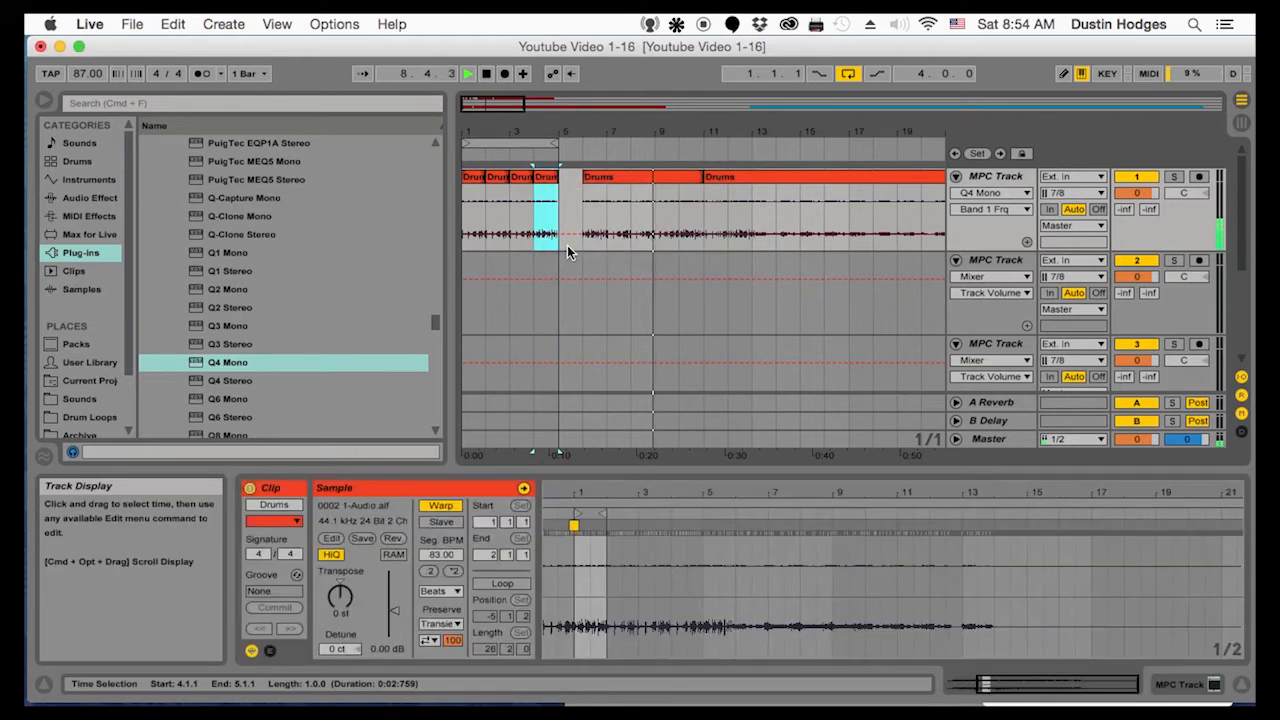
Rename the one-bar Drums clip at bar 4 on the first MPC track as Break
left_click(549, 182)
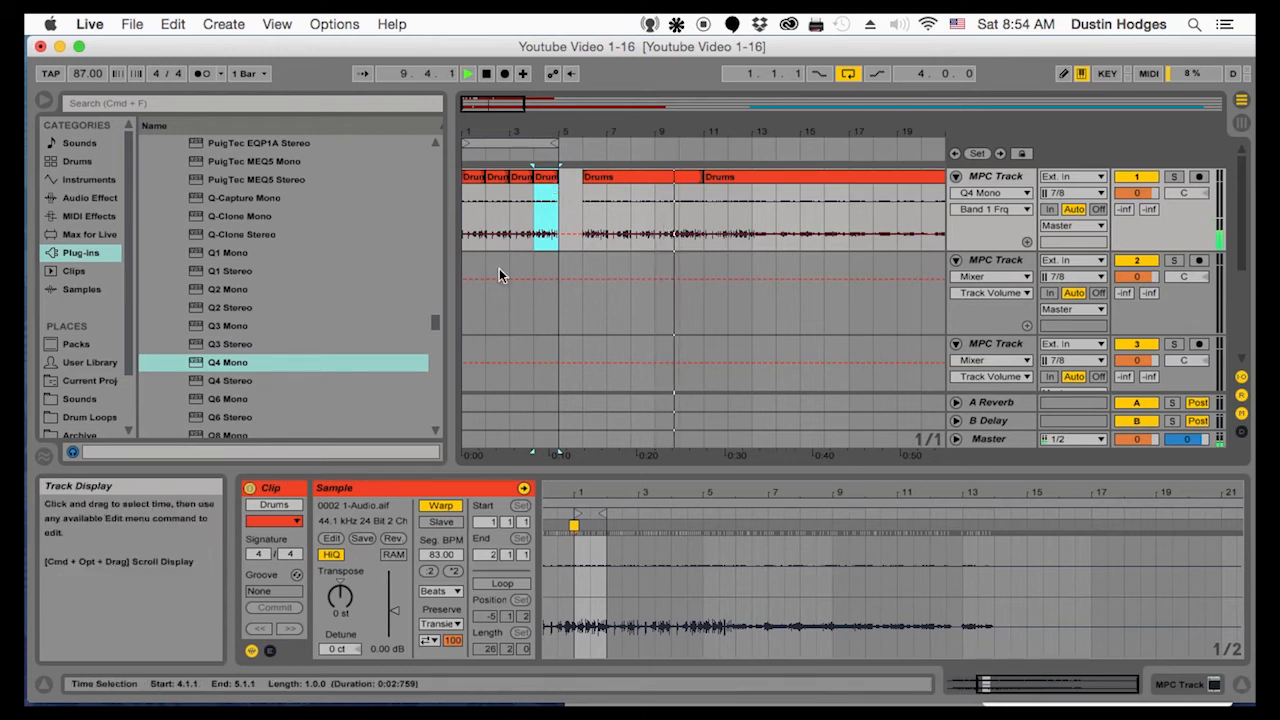
double_click(549, 131)
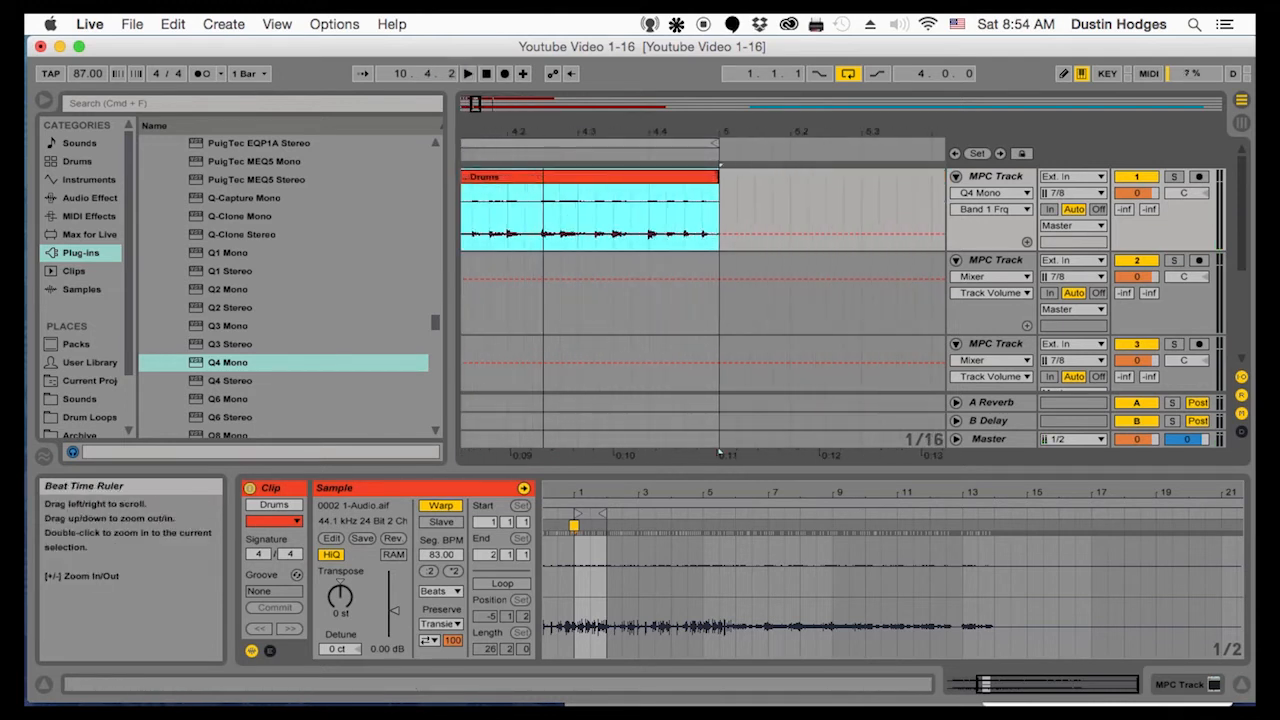
left_click(483, 177)
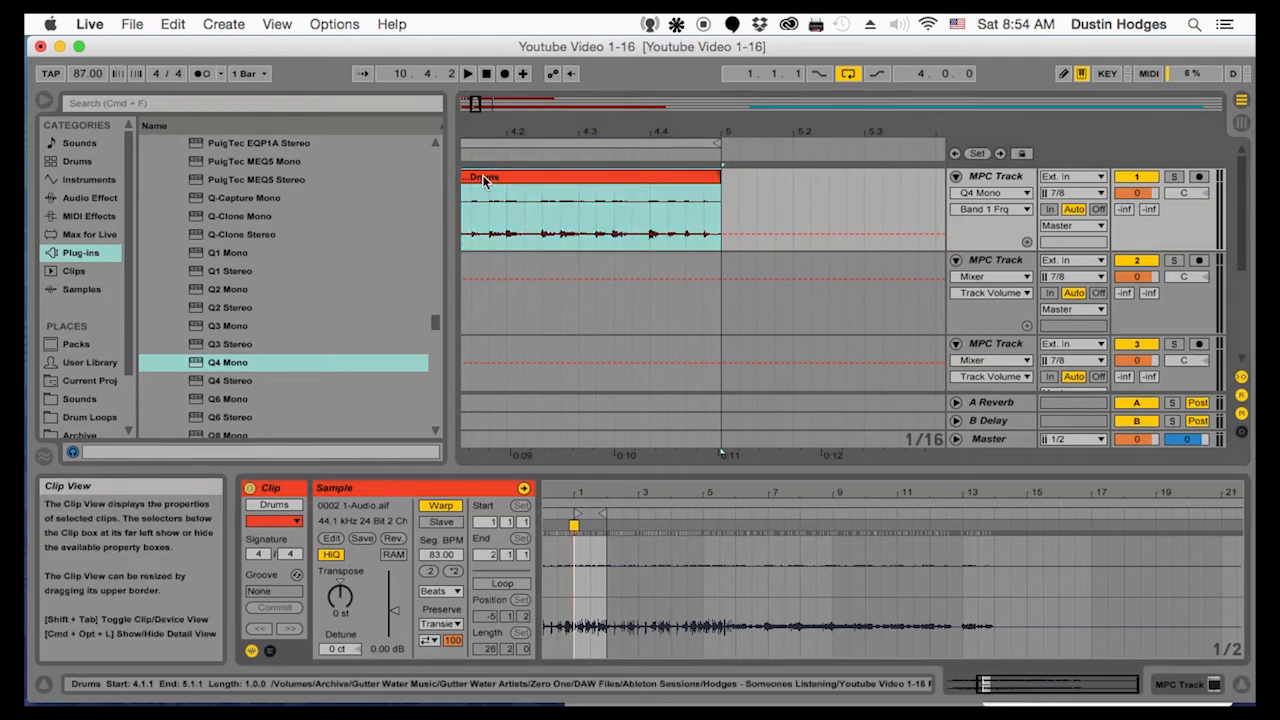
right_click(483, 177)
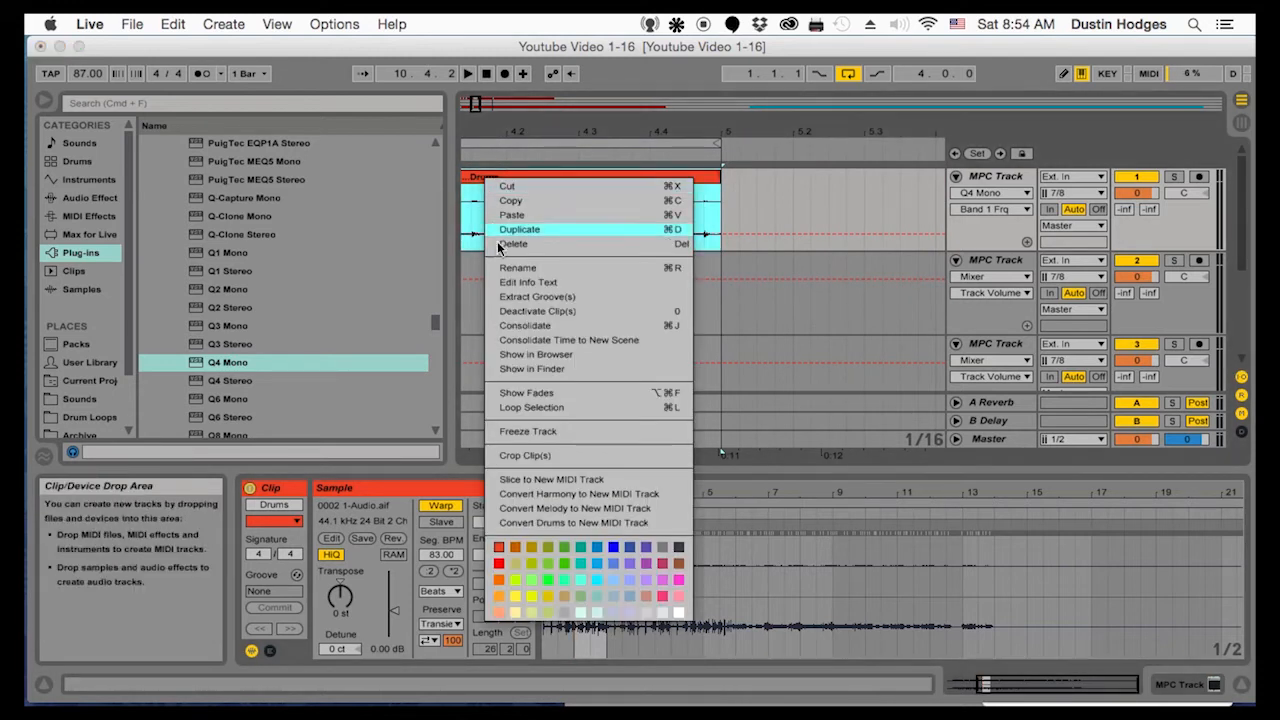
left_click(508, 269)
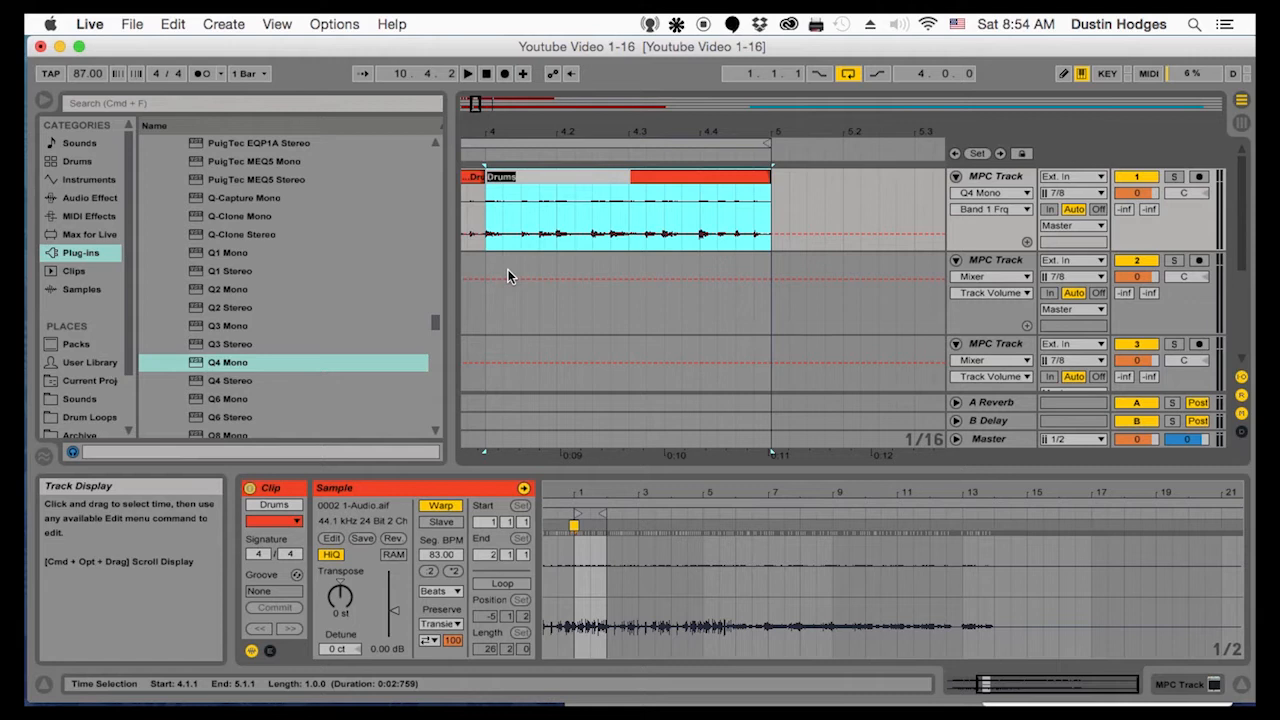
type("Break")
key("Return")
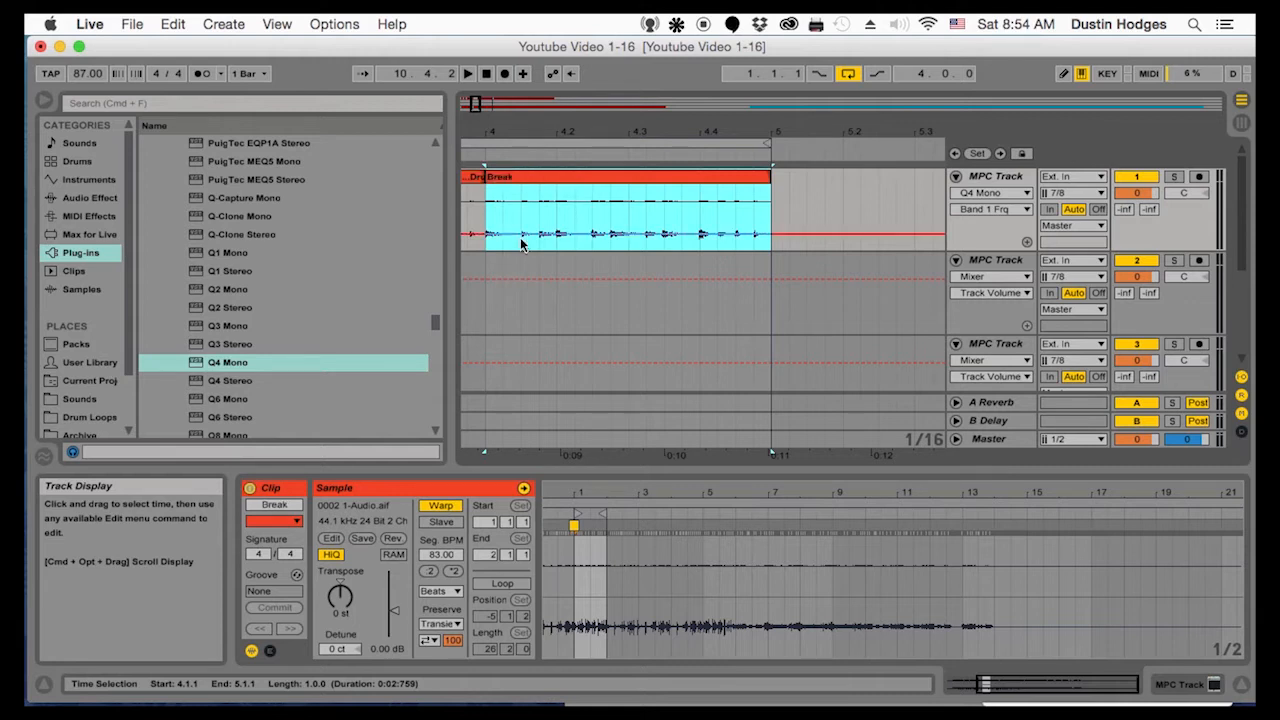
Turn off warping for the Drums clip at 6.1.1 and trim its start to 8.1.1, checking it by playback
left_click(527, 133)
left_click_drag(527, 133, 498, 66)
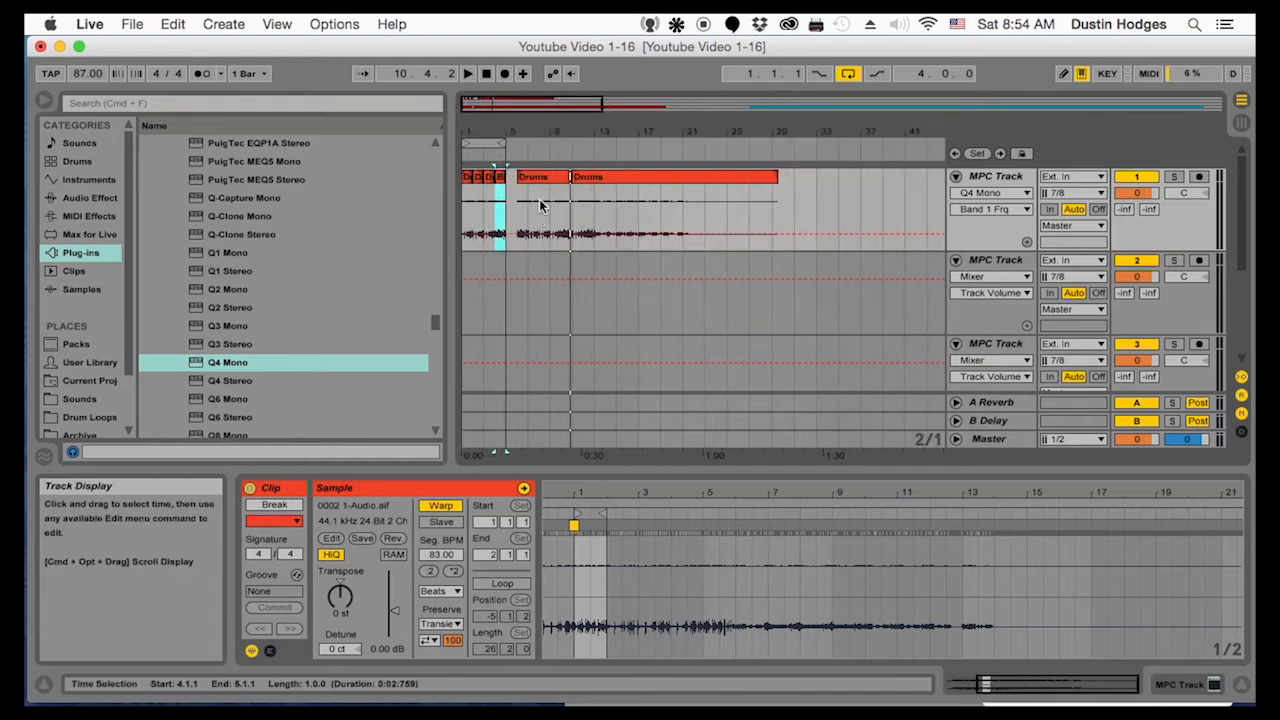
left_click(529, 228)
left_click(530, 152)
left_click_drag(532, 133, 525, 155)
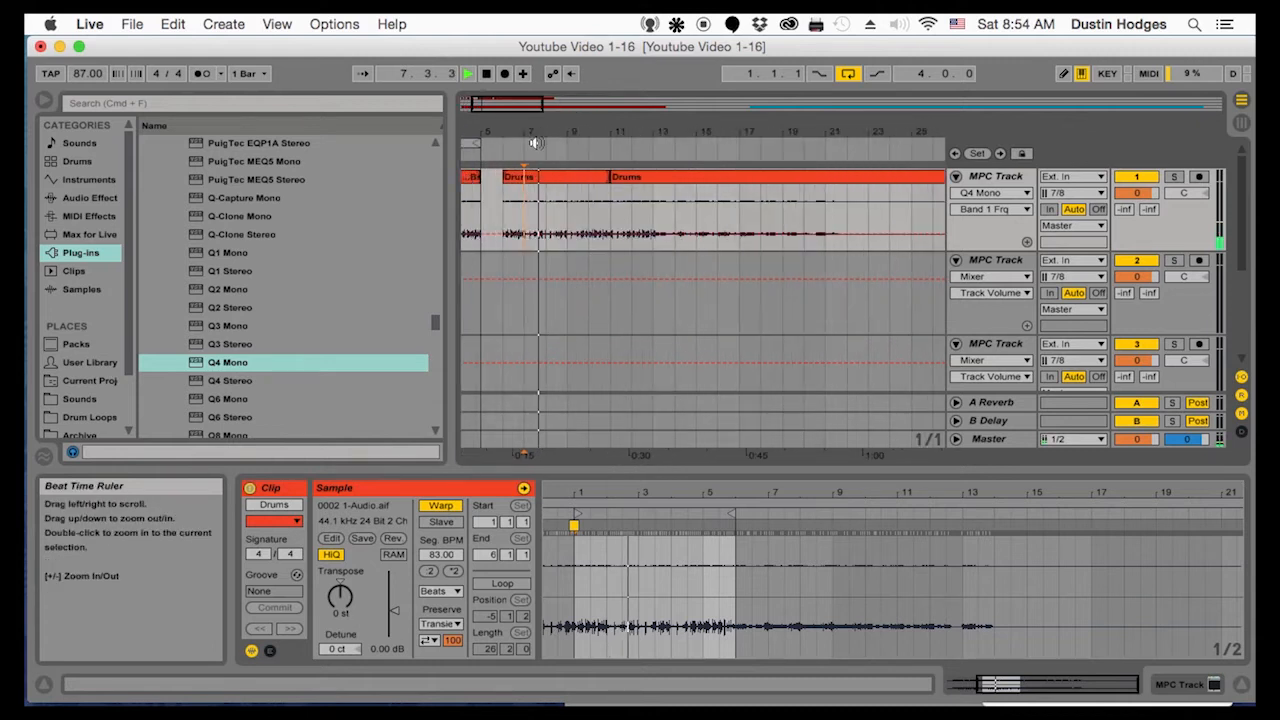
left_click(516, 176)
key("space")
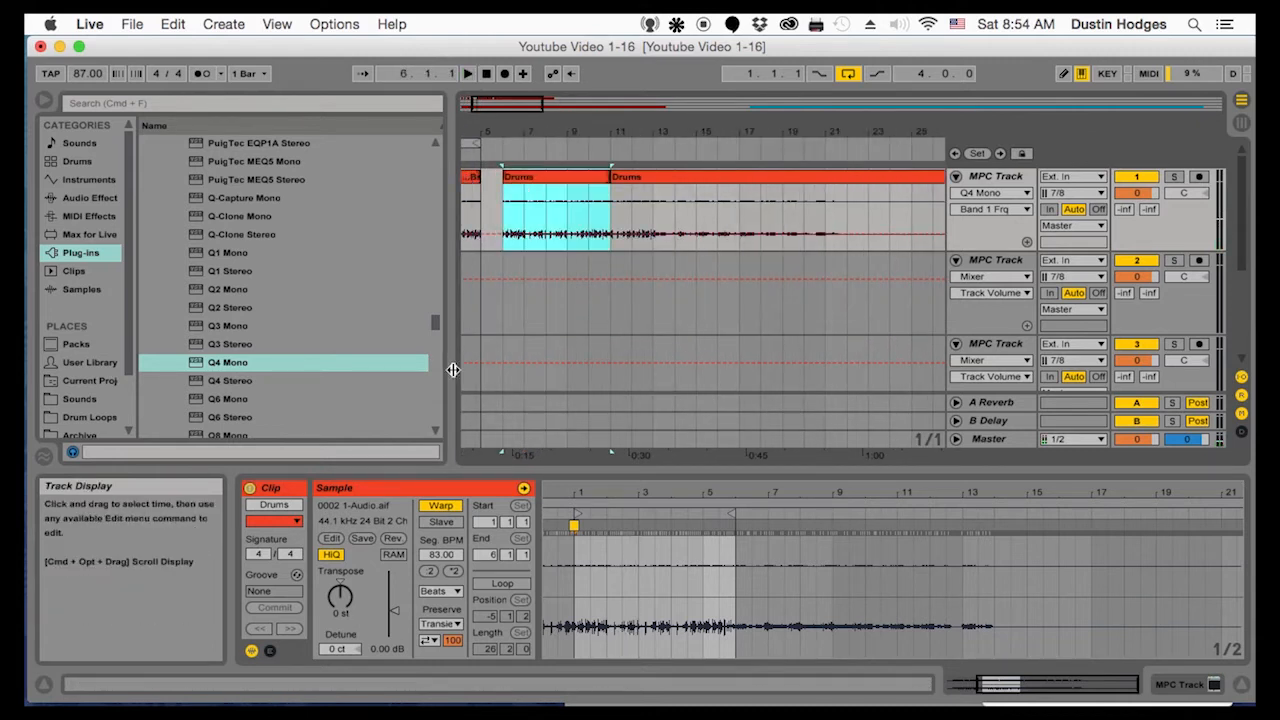
left_click(445, 505)
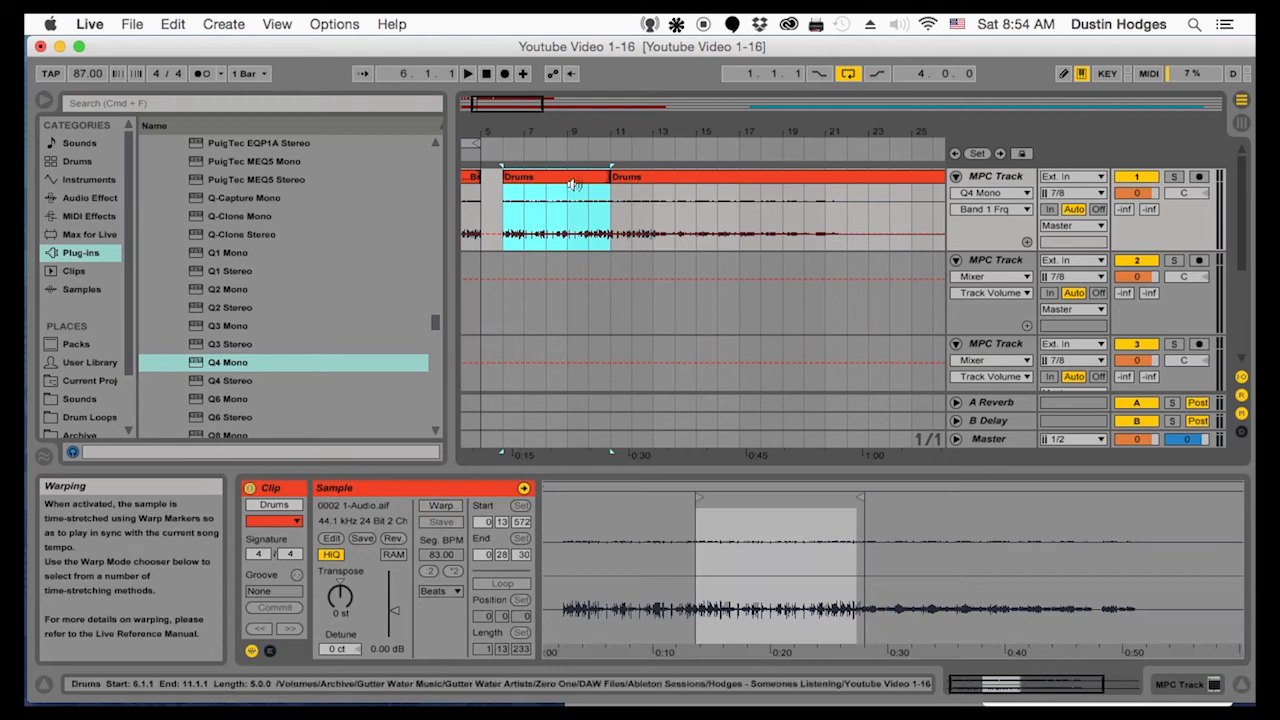
left_click_drag(503, 176, 540, 181)
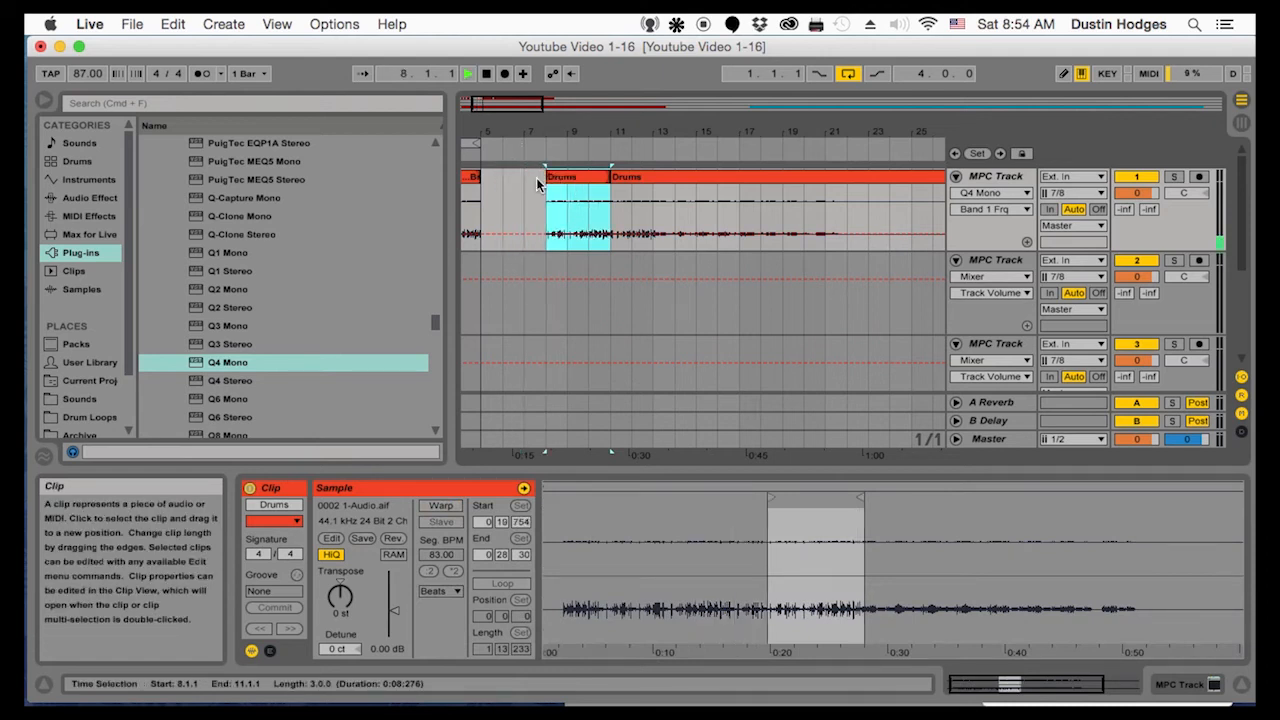
key("space")
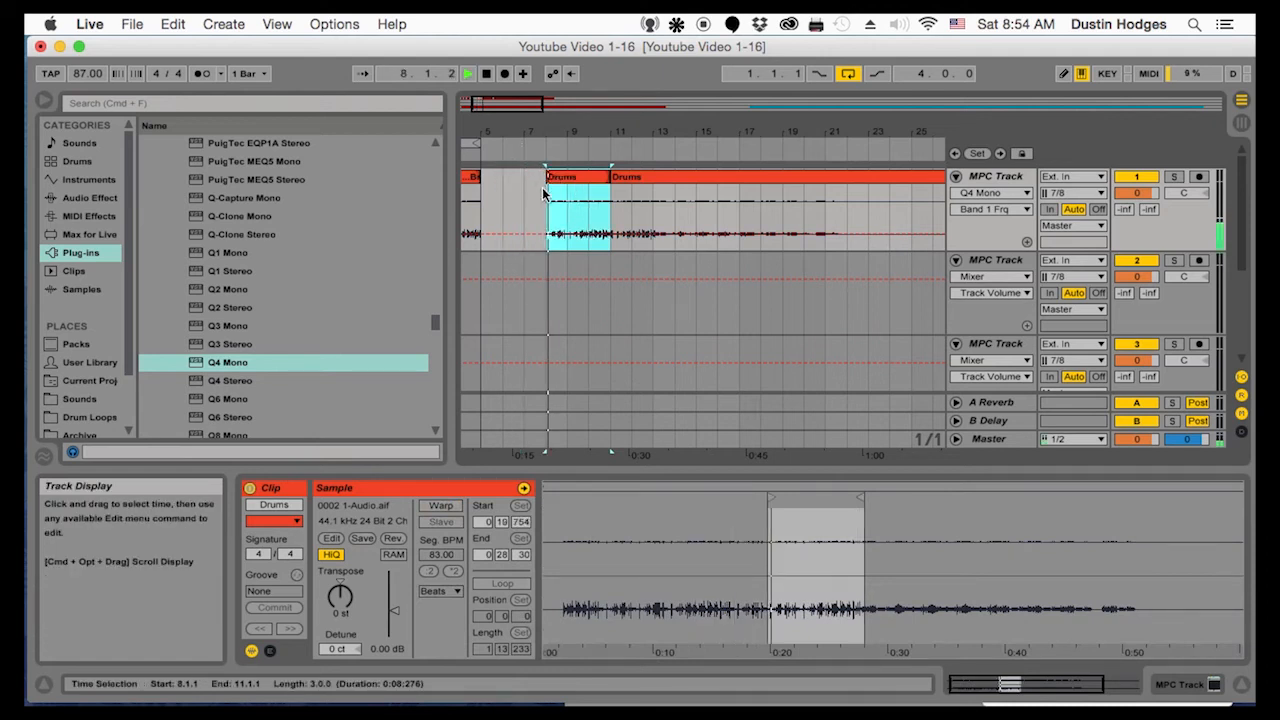
Trim the start of the long Drums clip to 13.1.1 and delete the three-bar Drums clip at 8.1.1
left_click(636, 175)
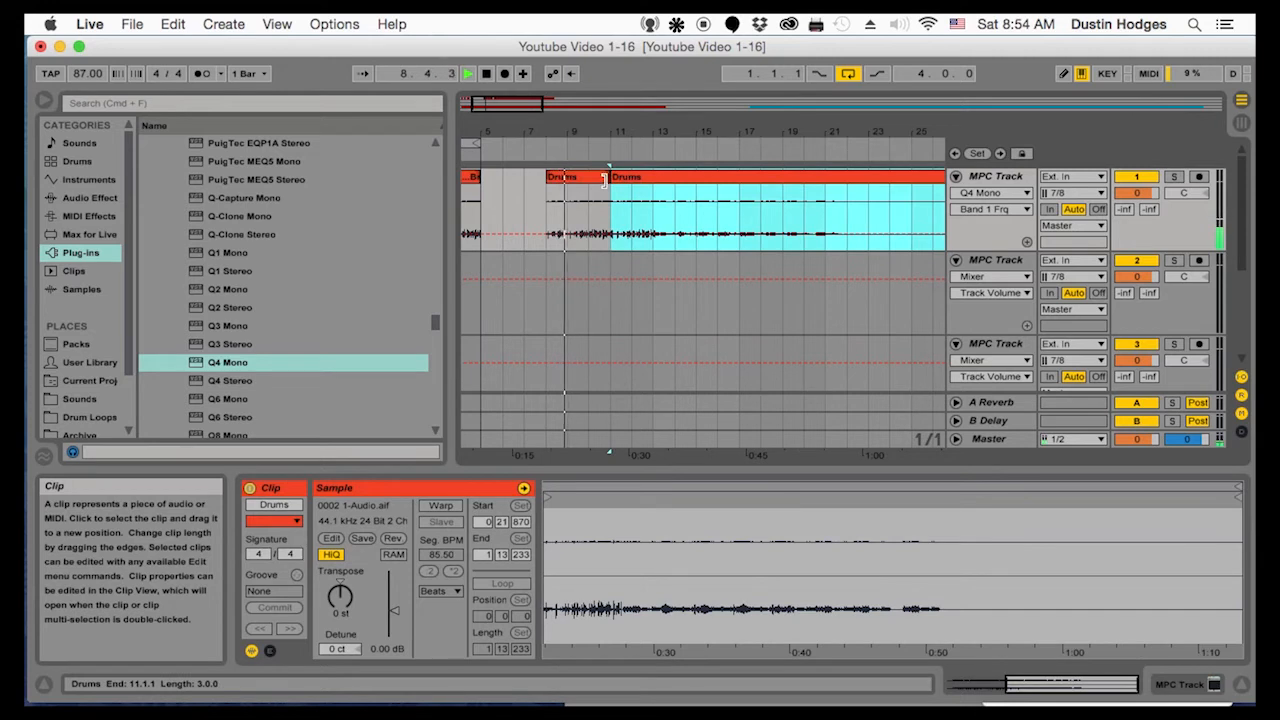
left_click_drag(611, 175, 652, 172)
key("space")
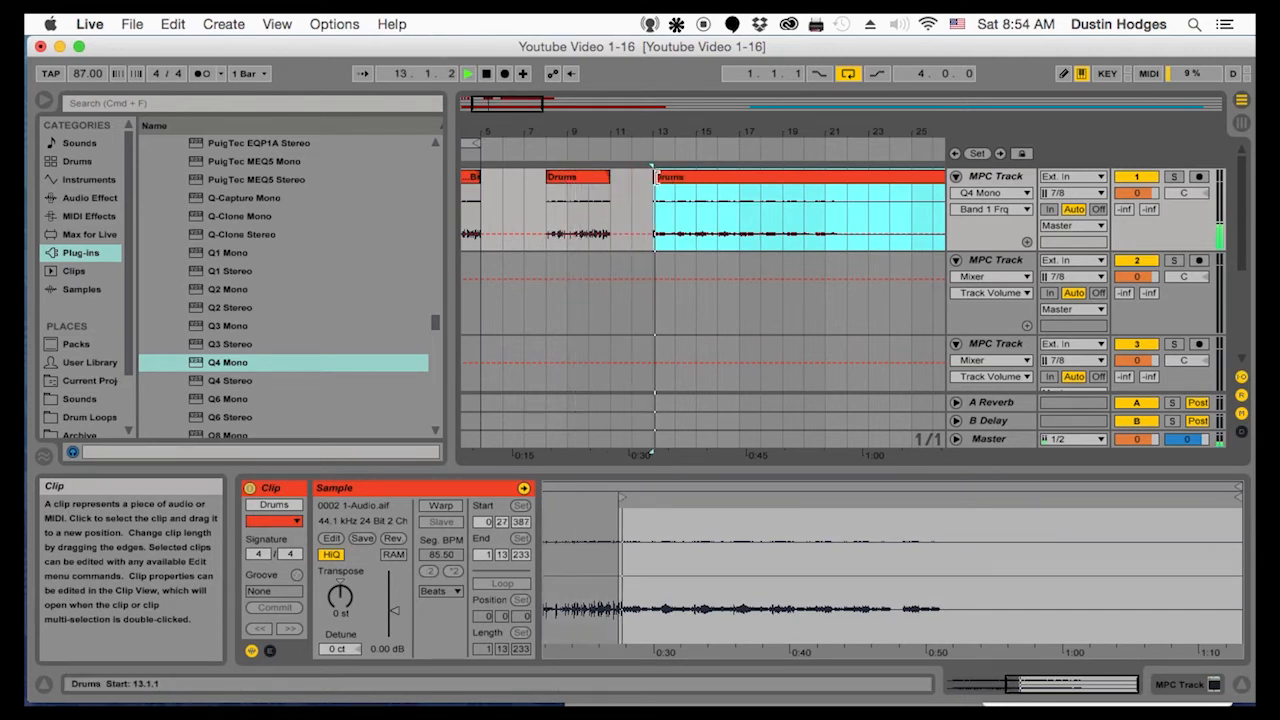
left_click(563, 180)
key("Delete")
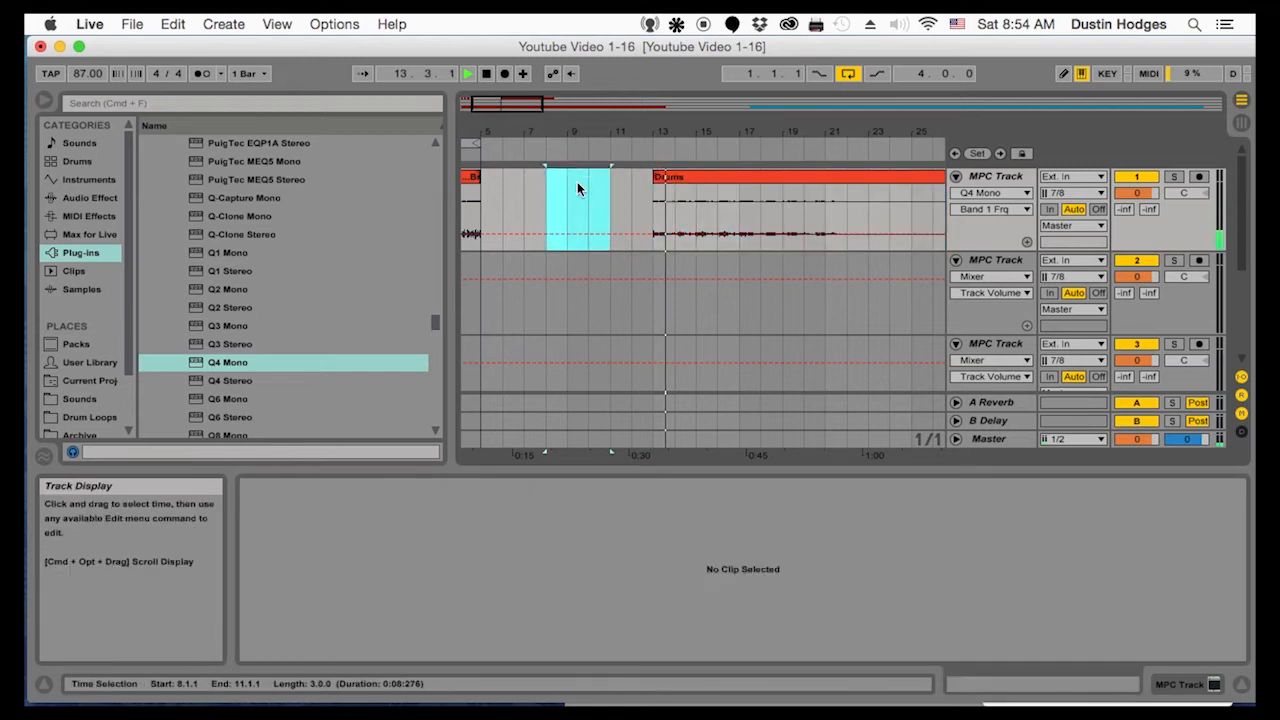
Trim the remaining Drums clip's start to about 14.1.3, playing it back to check the start point
left_click_drag(656, 124, 619, 180)
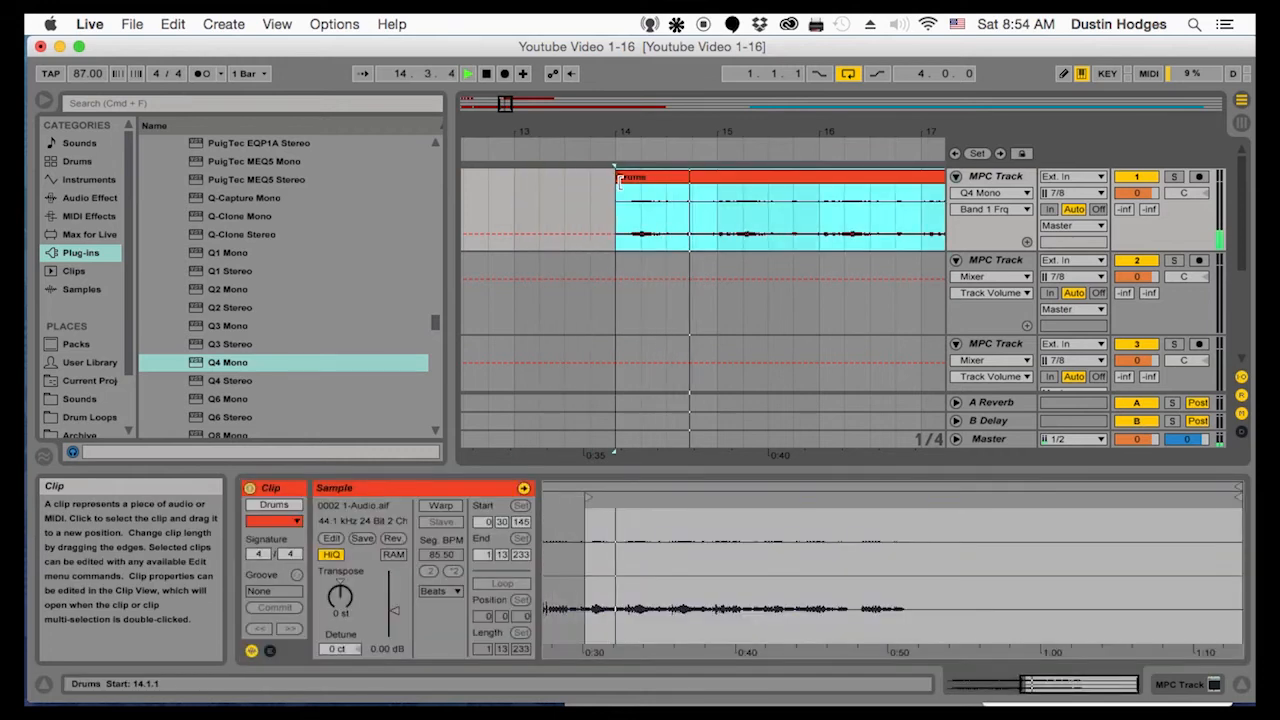
left_click(627, 108)
left_click_drag(612, 133, 612, 45)
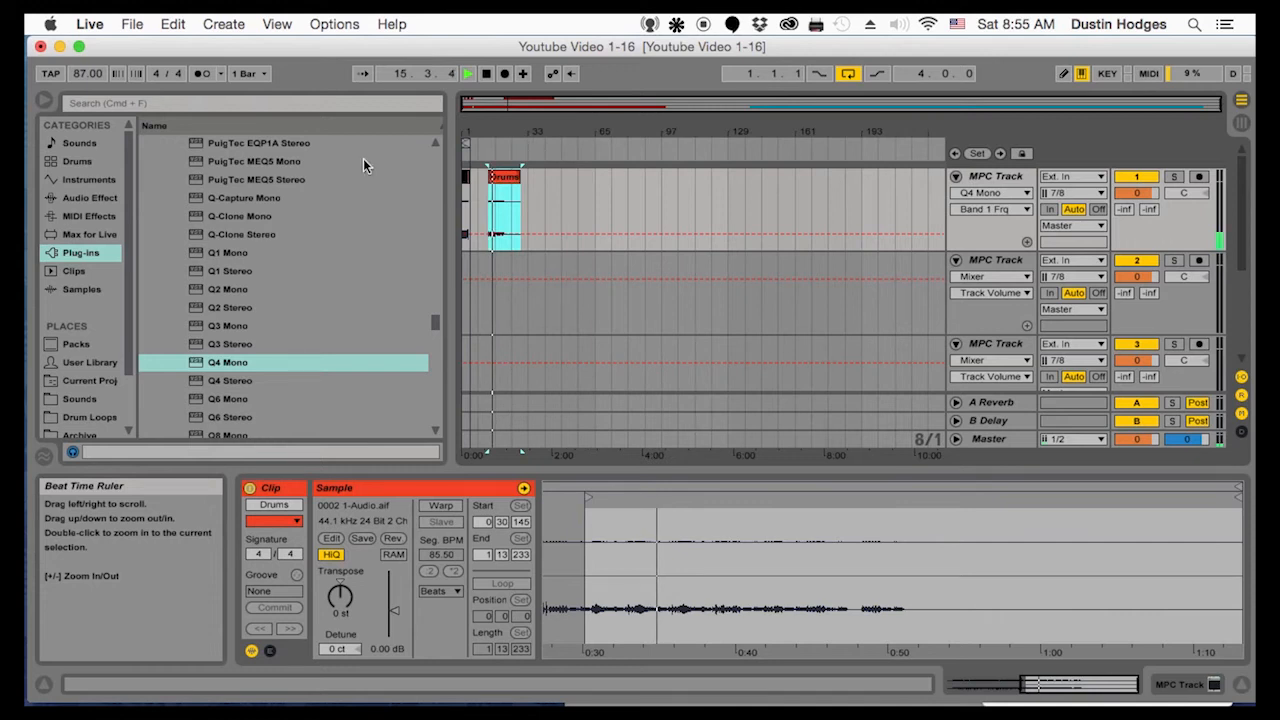
left_click_drag(497, 132, 497, 220)
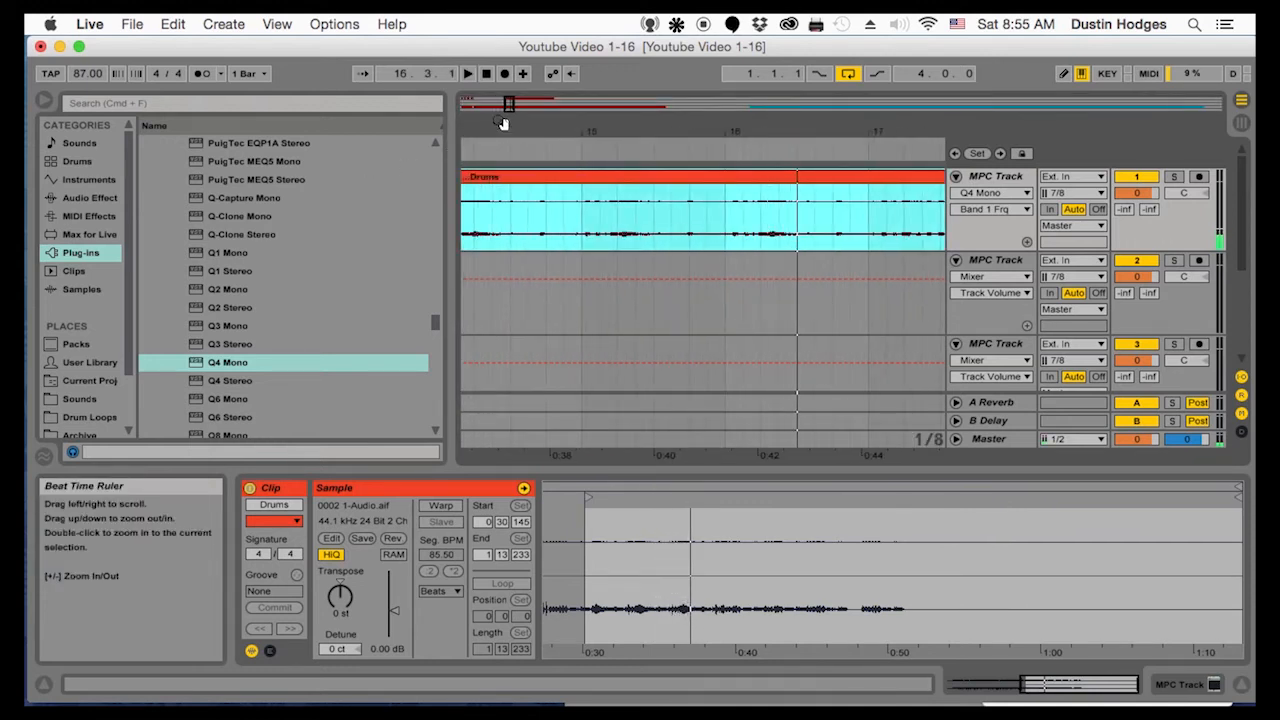
left_click_drag(505, 148, 750, 139)
left_click(678, 181)
key("space")
left_click_drag(689, 128, 689, 138)
key("space")
left_click_drag(663, 180, 729, 178)
key("space")
left_click(726, 179)
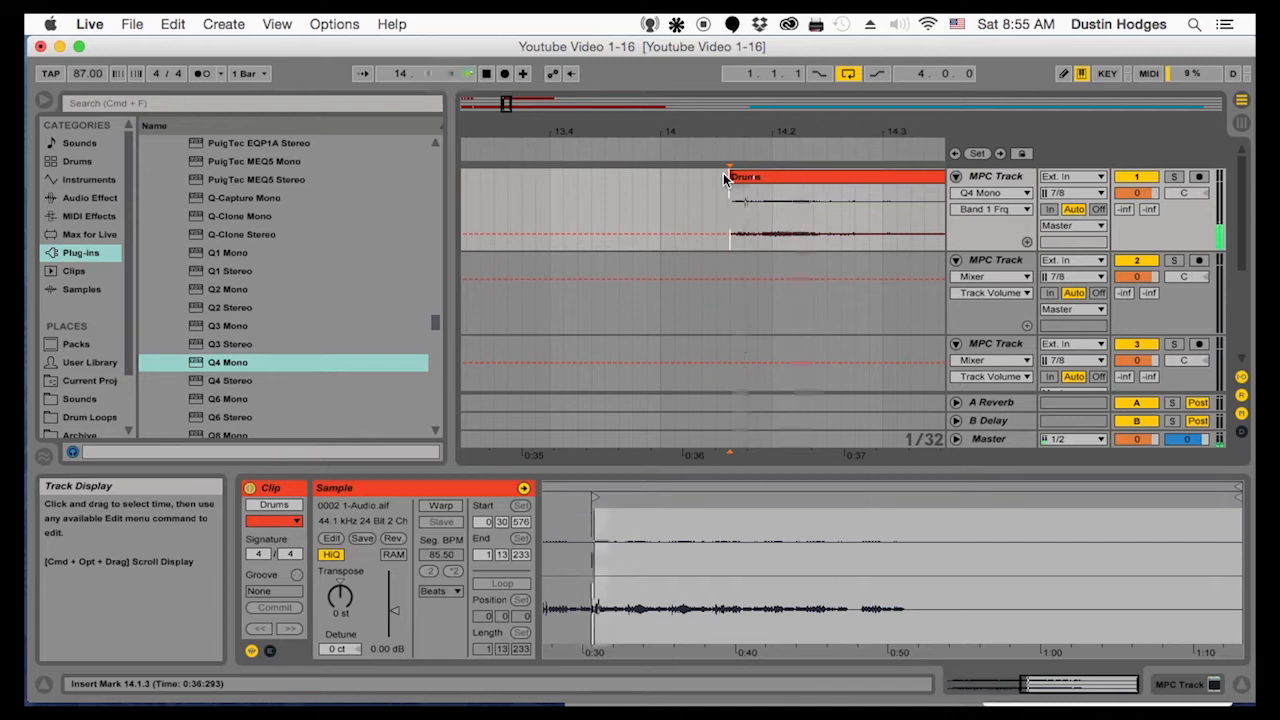
Move the trimmed Drums clip to 1.1.1 on the second MPC track and shorten its end to about 4.2.4
left_click_drag(743, 132, 597, 40)
key("space")
left_click(628, 179)
left_click_drag(628, 178, 485, 308)
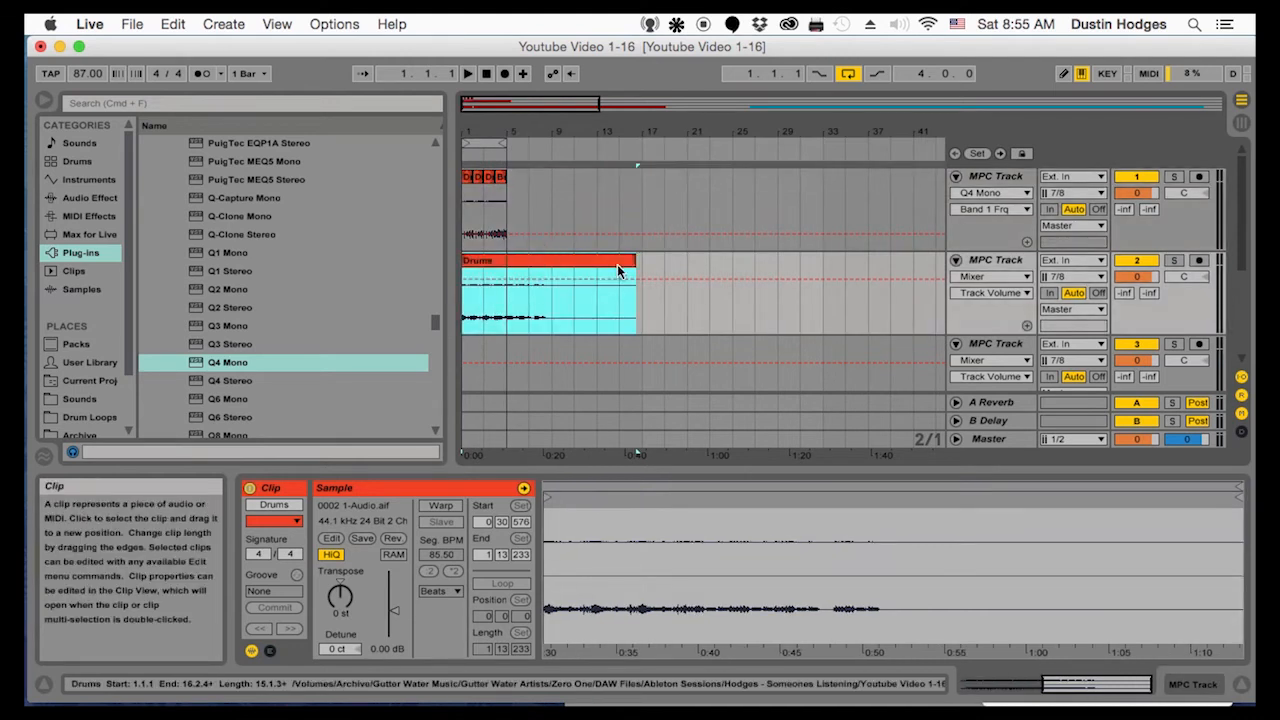
left_click_drag(628, 262, 505, 261)
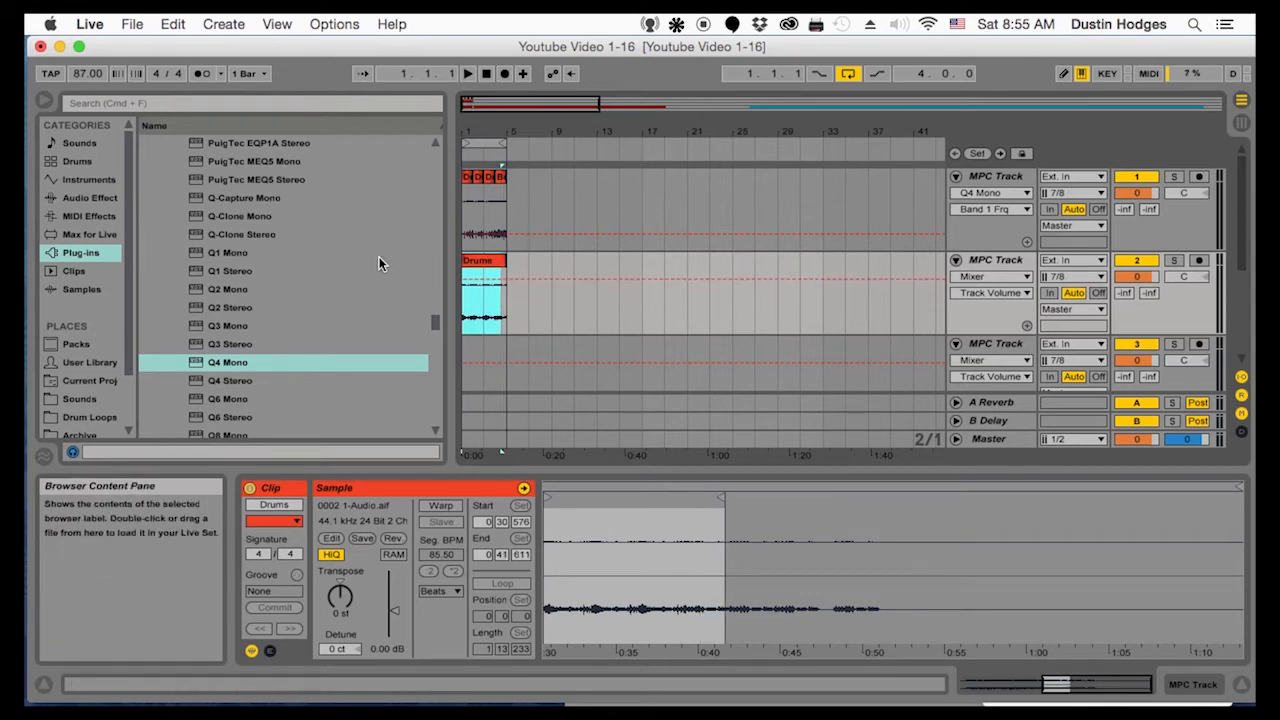
Rename the clip on the second MPC track as Samples
right_click(478, 262)
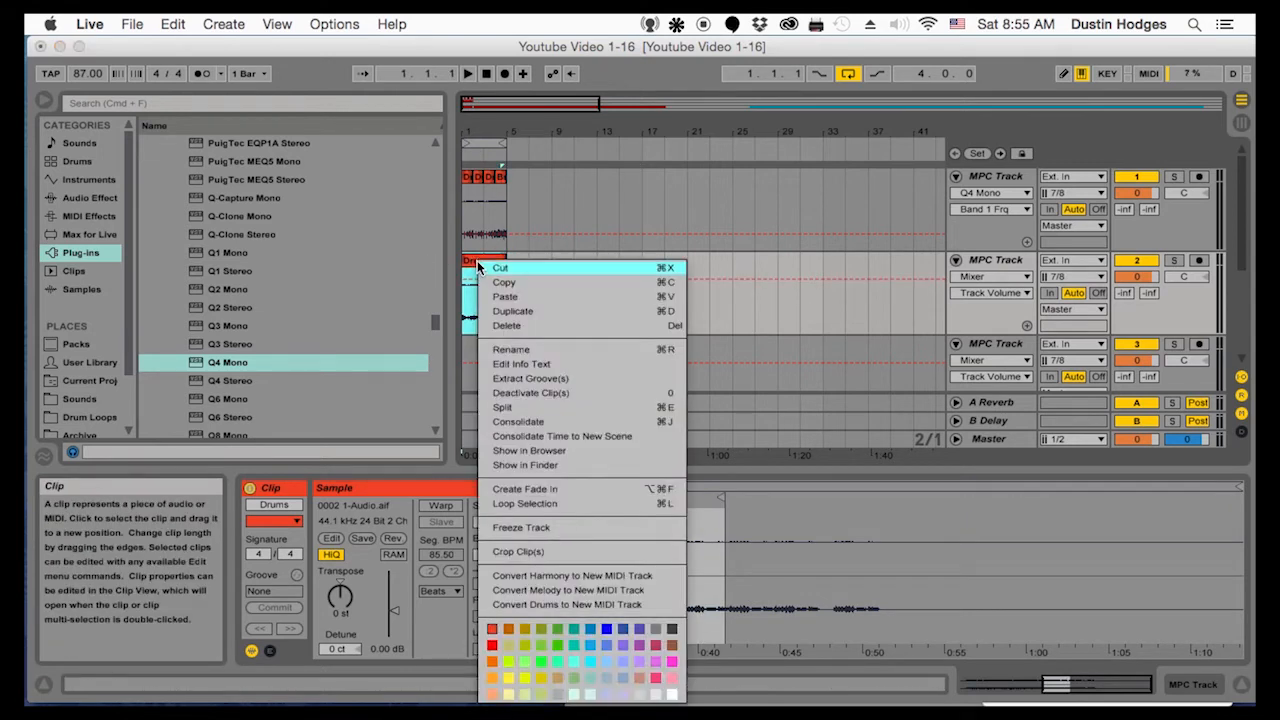
left_click(497, 349)
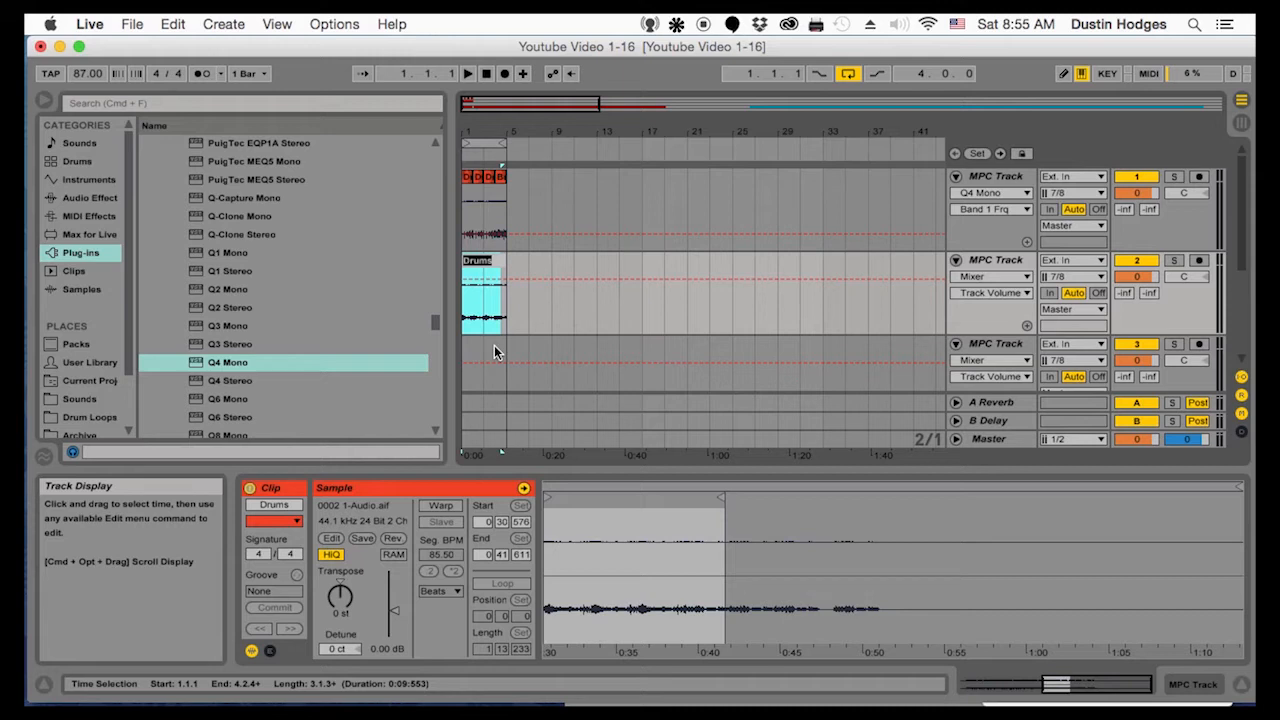
type("Samples")
key("Return")
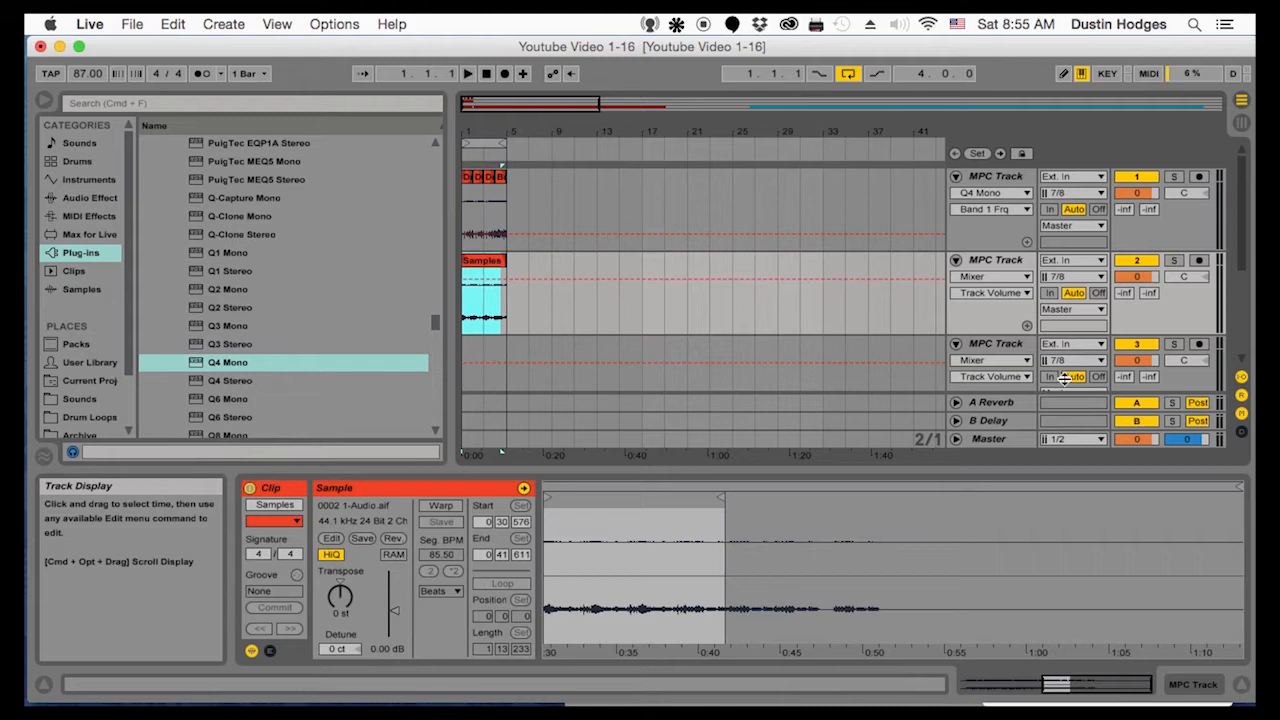
Rename the second MPC track as MPC Samples
right_click(1018, 261)
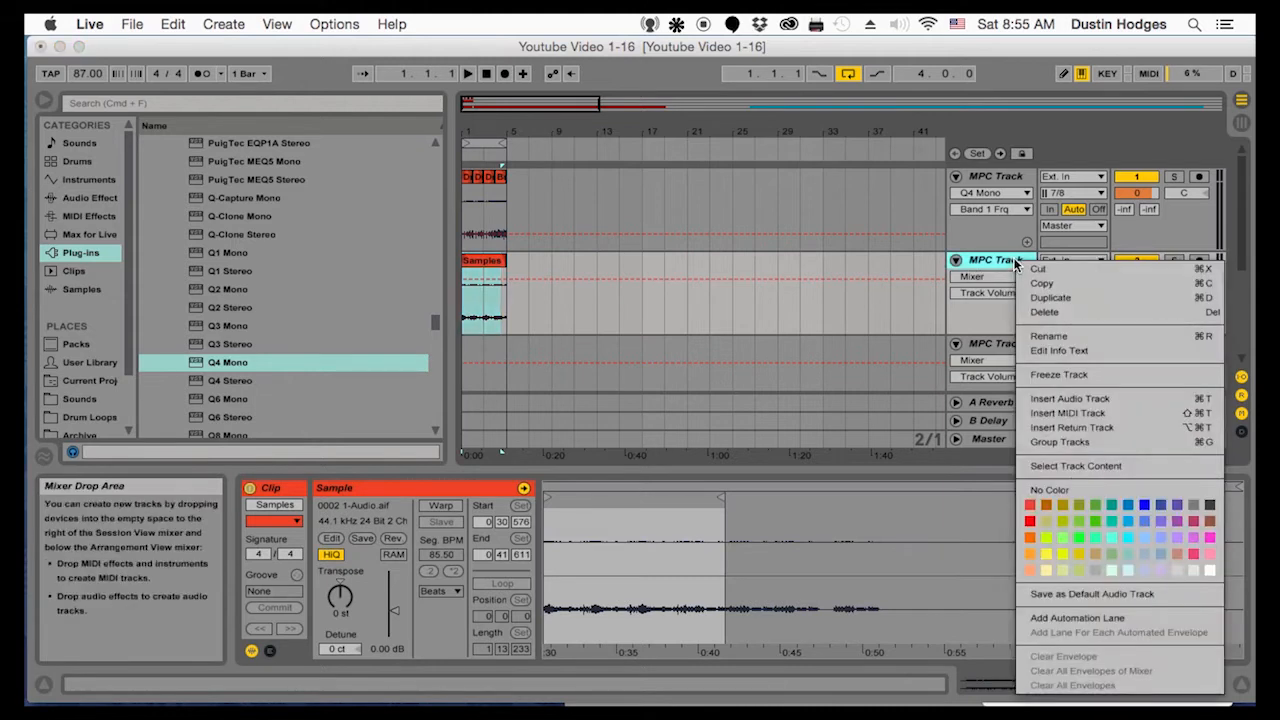
left_click(1006, 308)
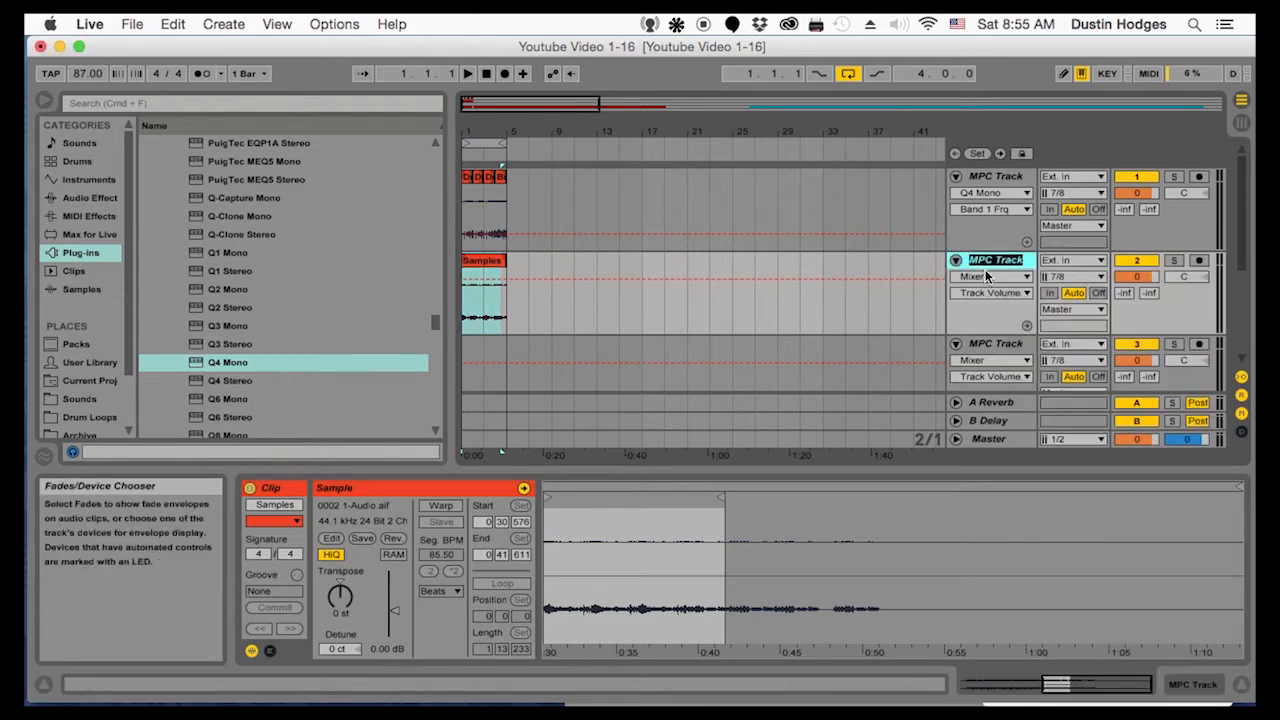
left_click(988, 277)
left_click(1001, 259)
right_click(1000, 258)
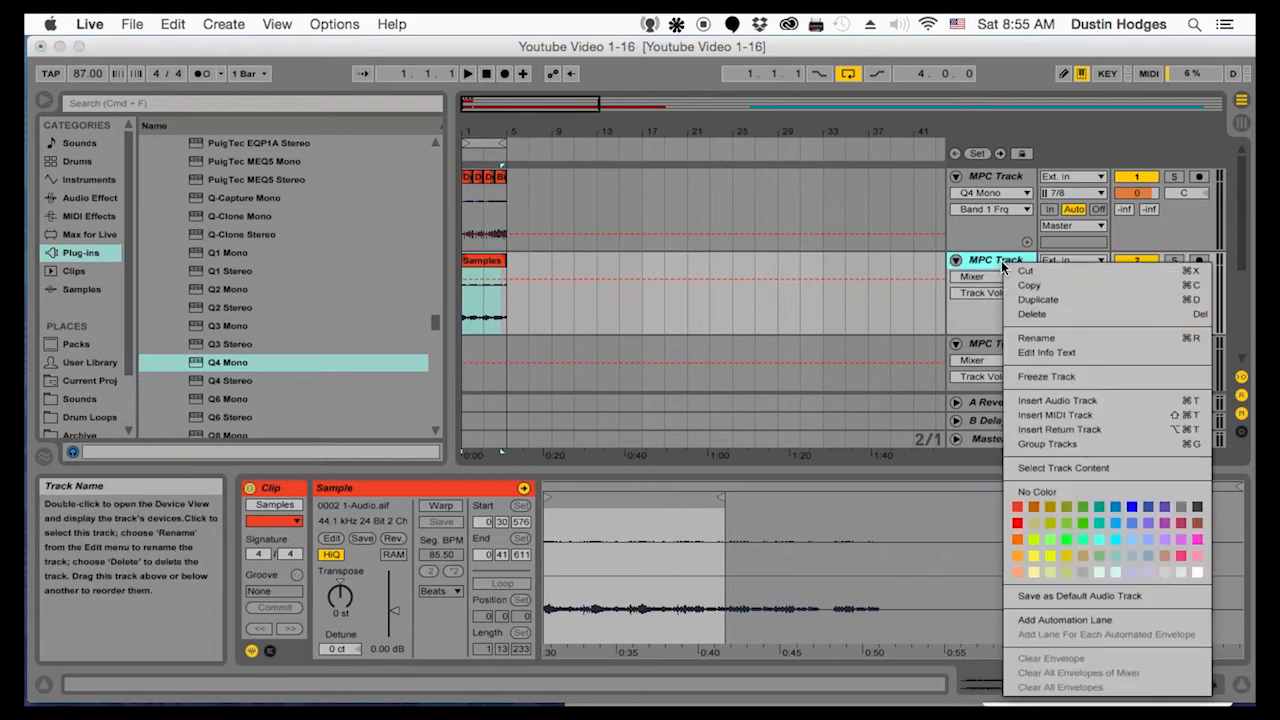
left_click(1025, 327)
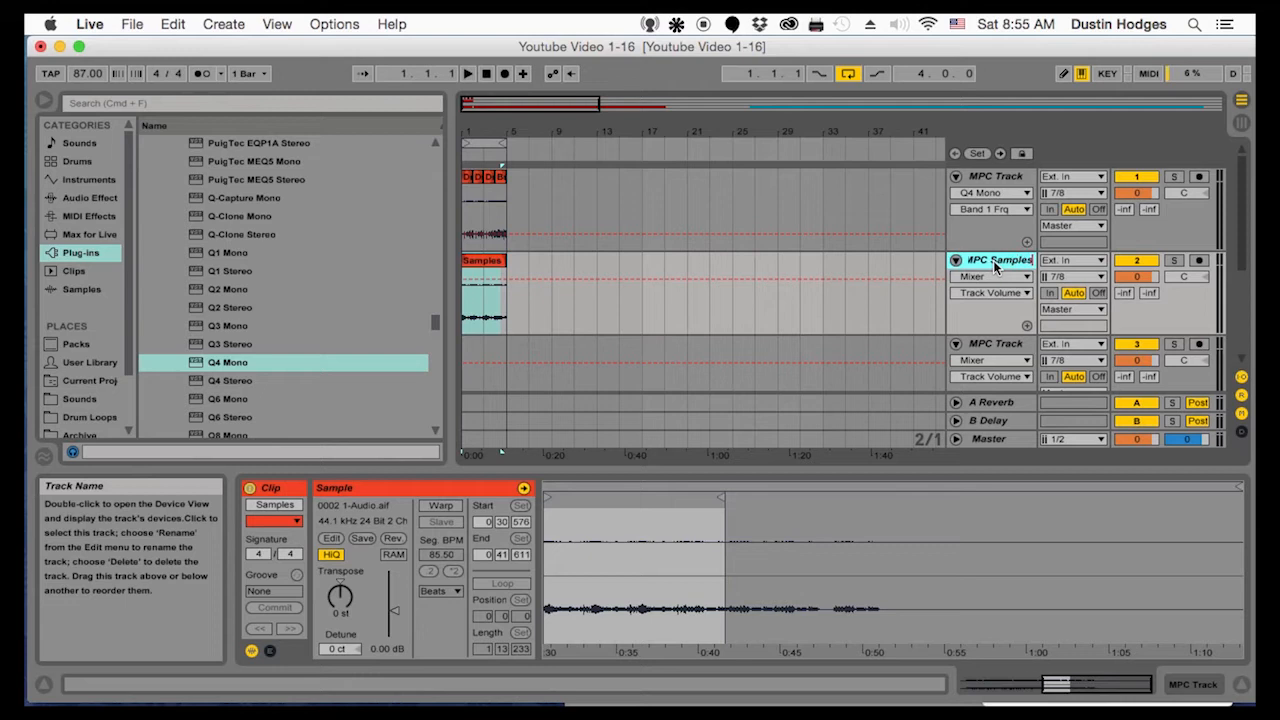
key("Return")
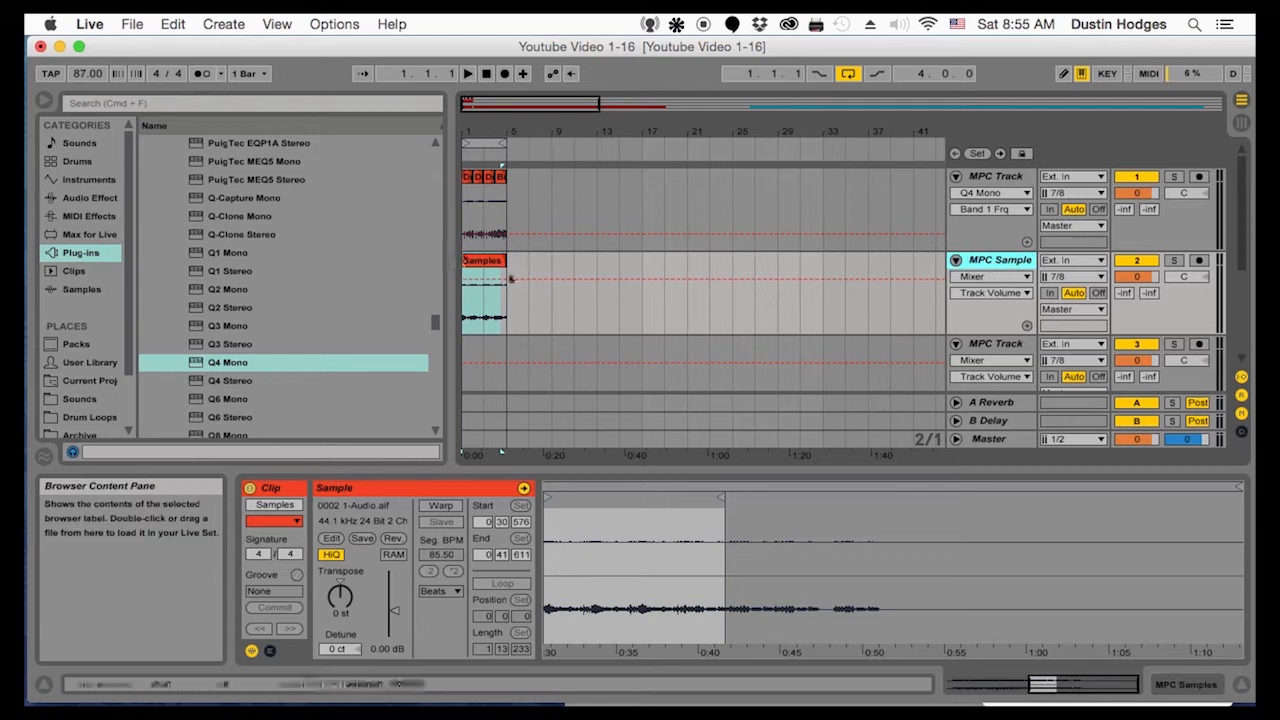
Play the arrangement from 1.1.1 to hear the drum clips and the Samples clip together
left_click(468, 305)
key("space")
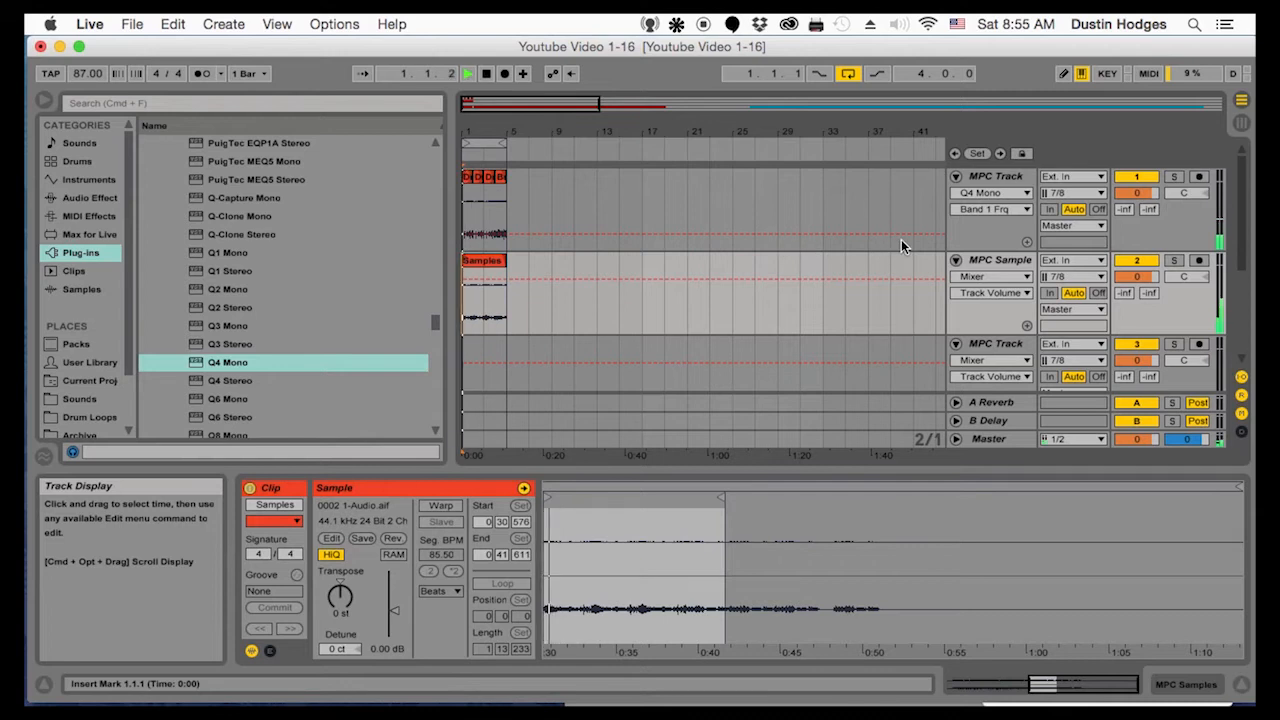
Lower the MPC Samples track volume to -8.2 dB and play the four-bar loop from 1.1.1 to check the balance
left_click_drag(1136, 277, 1136, 296)
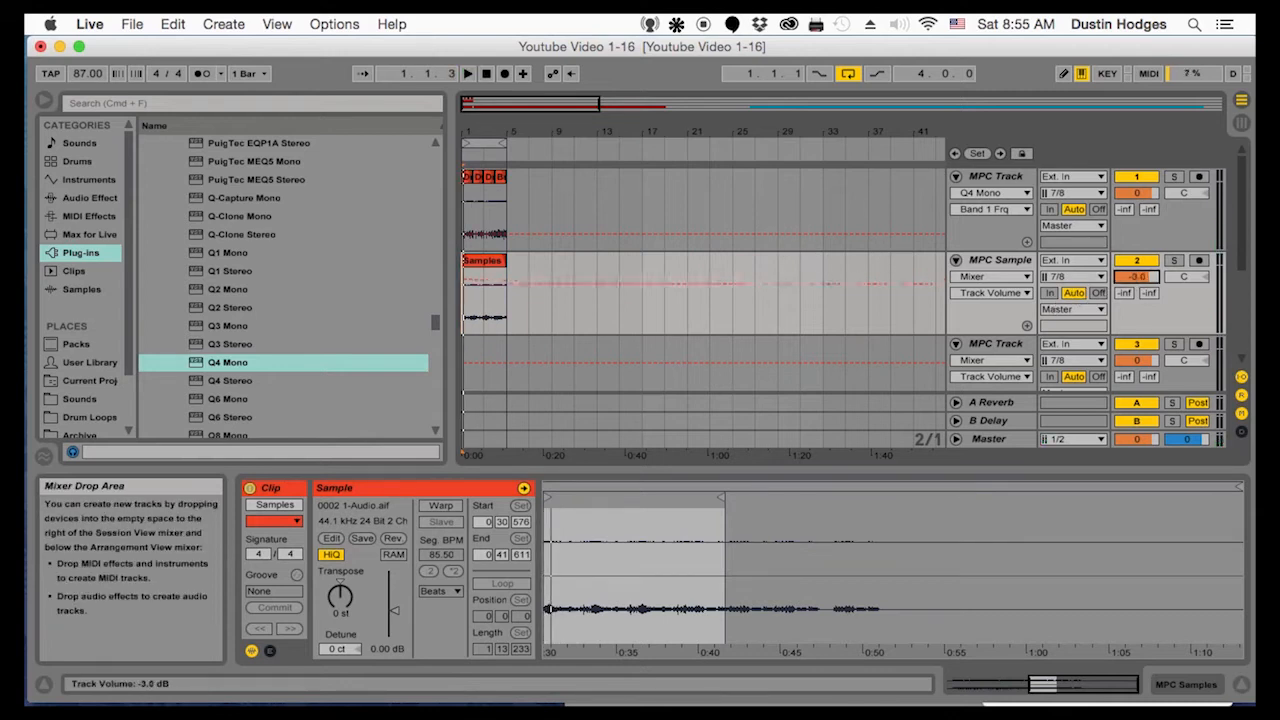
left_click_drag(1136, 277, 1136, 262)
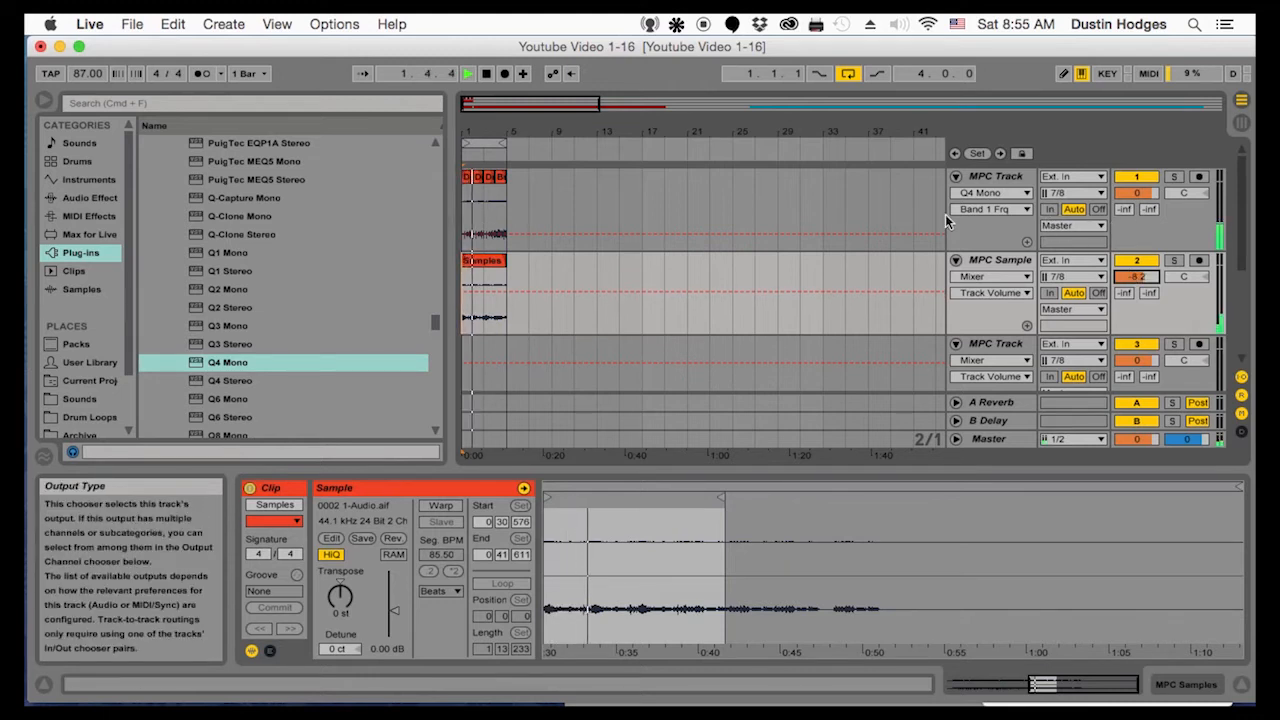
left_click_drag(482, 130, 482, 190)
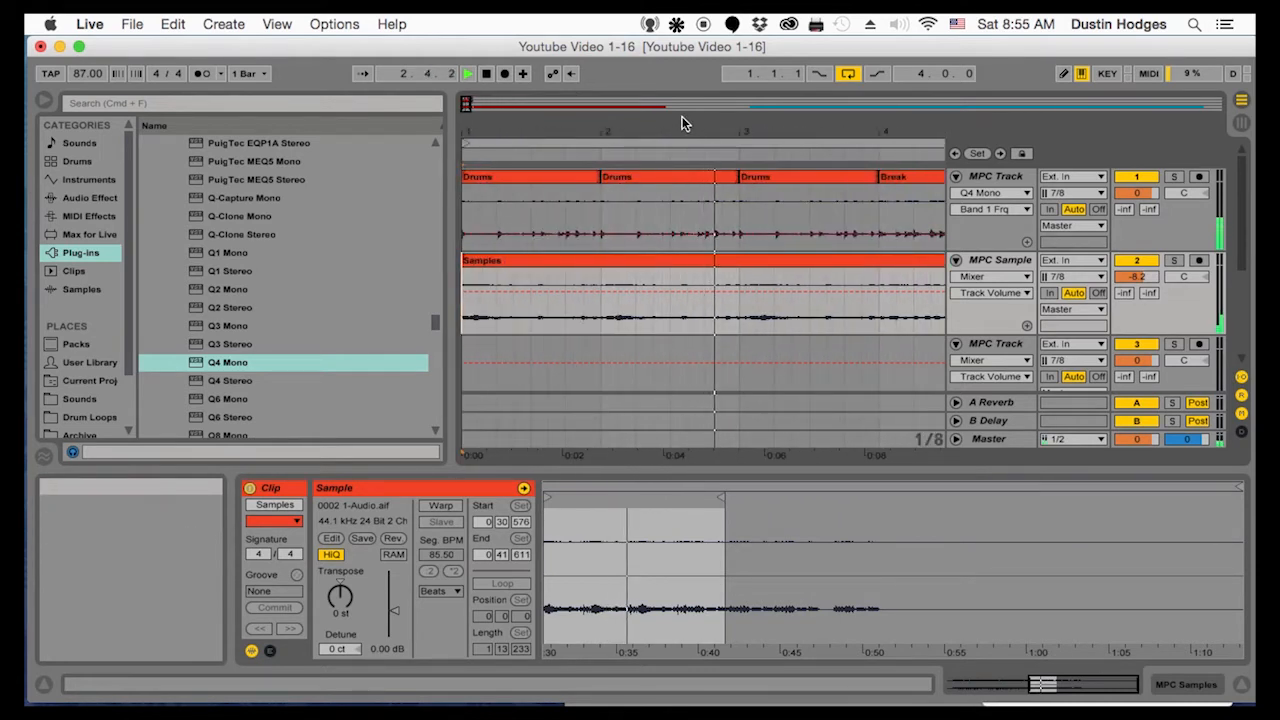
key("space")
key("space")
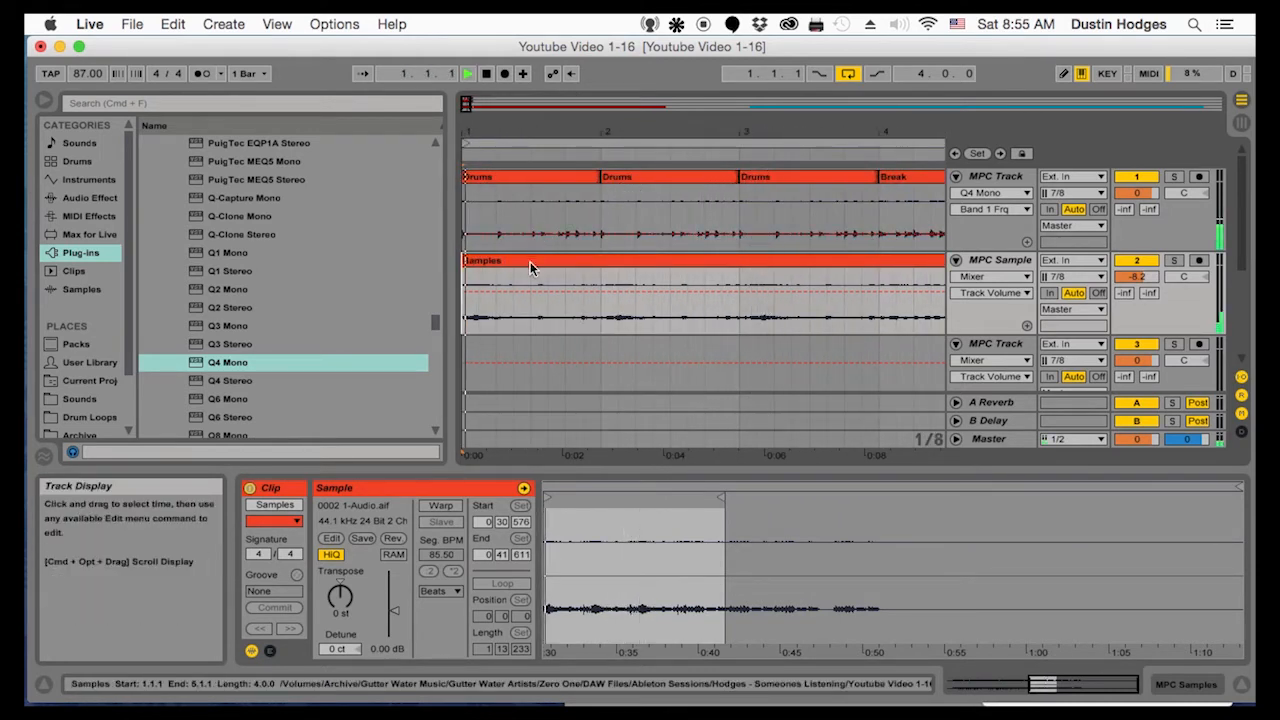
Trim about 1 ms off the start of the Samples clip, move it back to 1.1.1 and play it with the drums
left_click(528, 260)
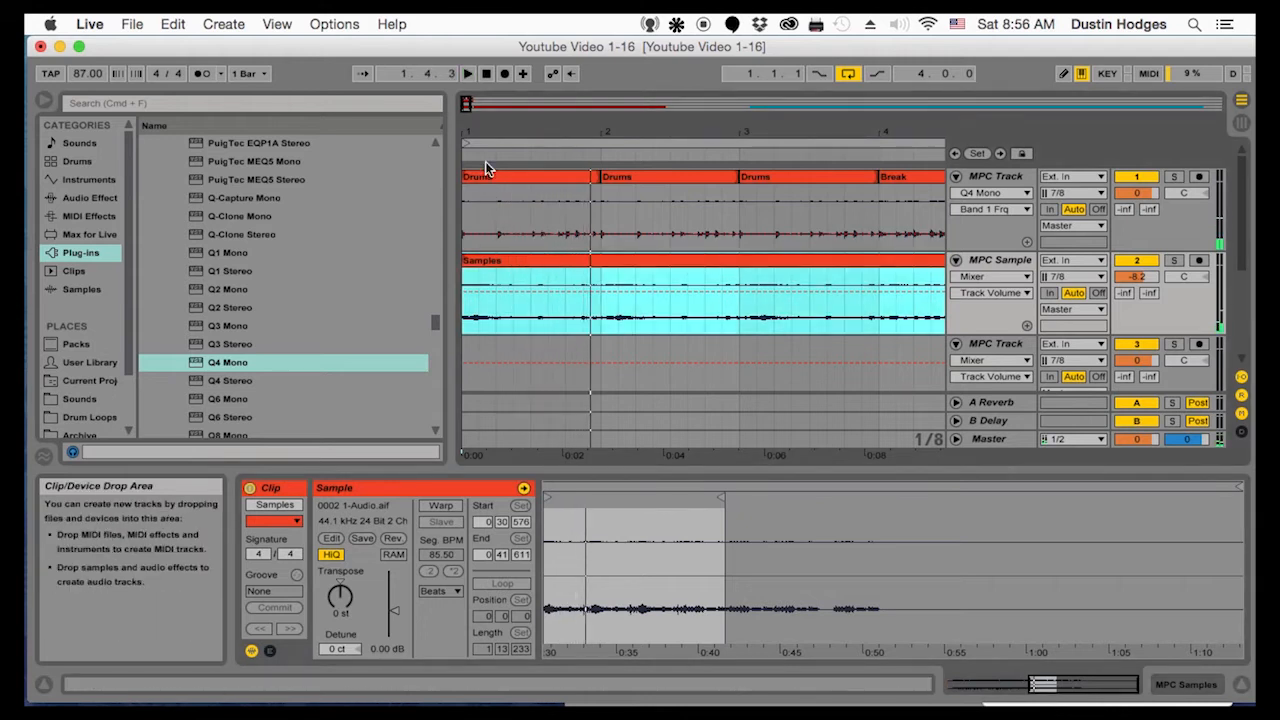
left_click_drag(487, 133, 487, 240)
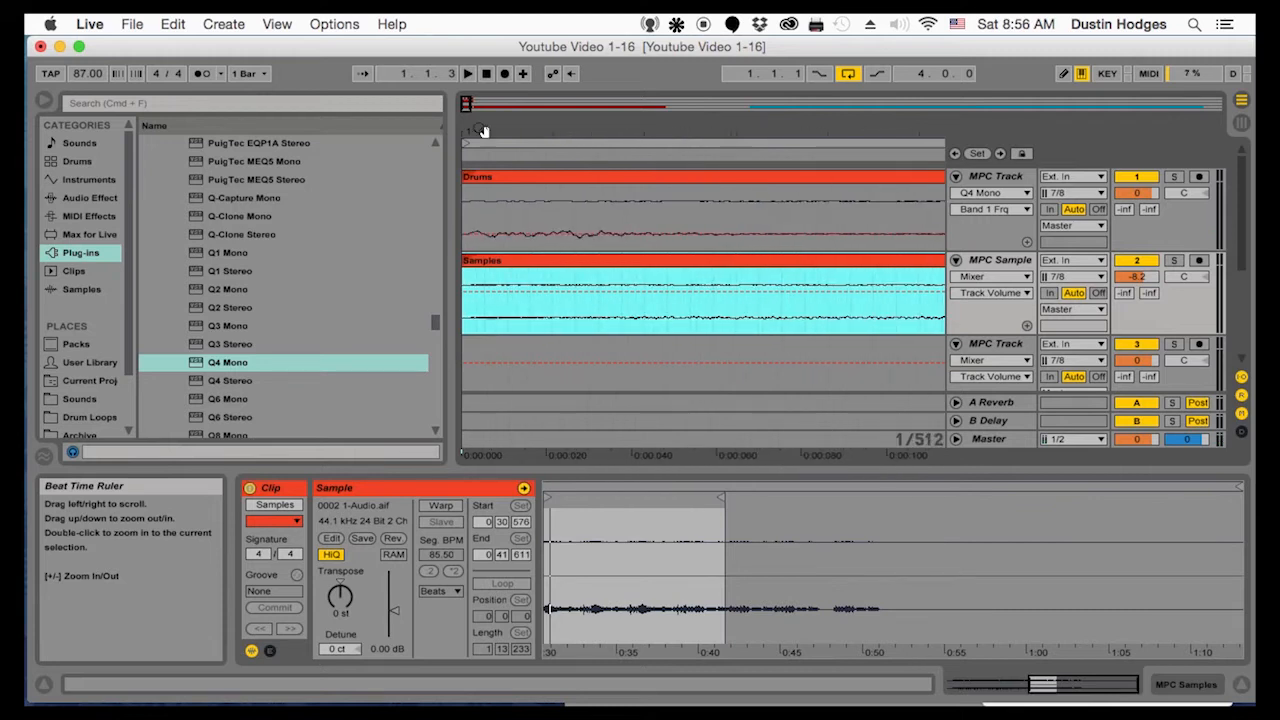
left_click_drag(481, 133, 485, 162)
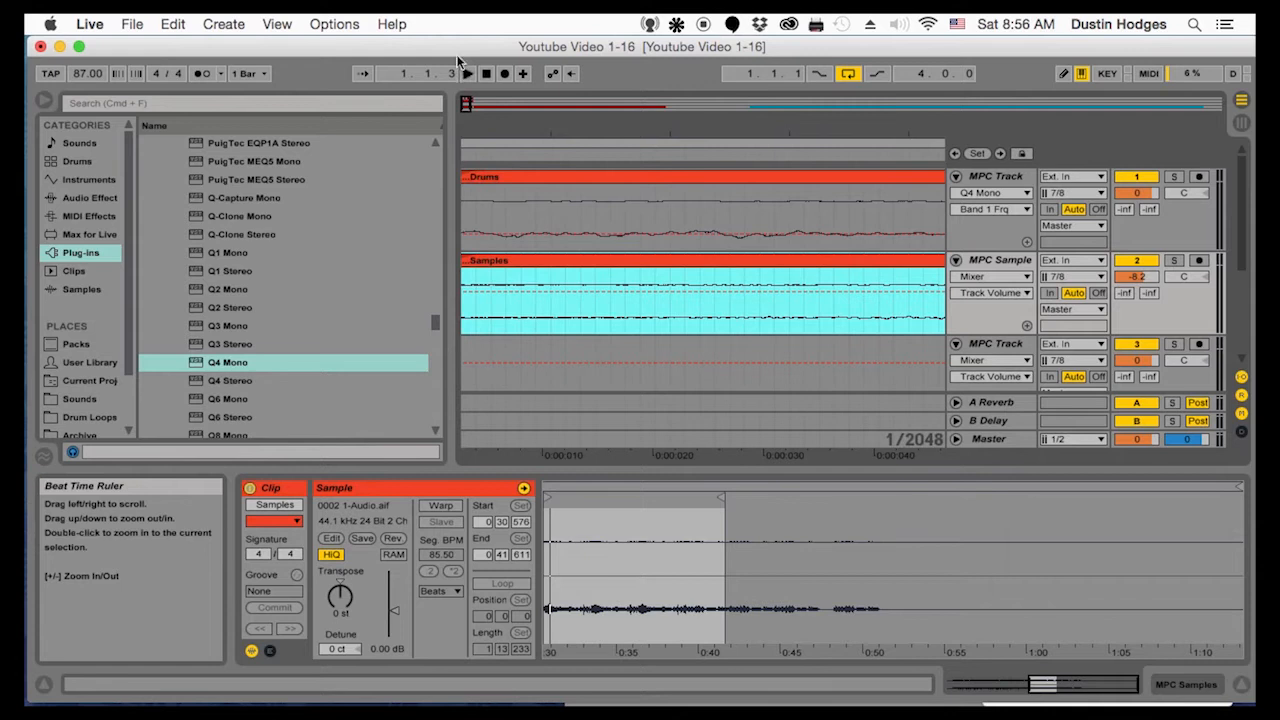
left_click_drag(474, 123, 493, 128)
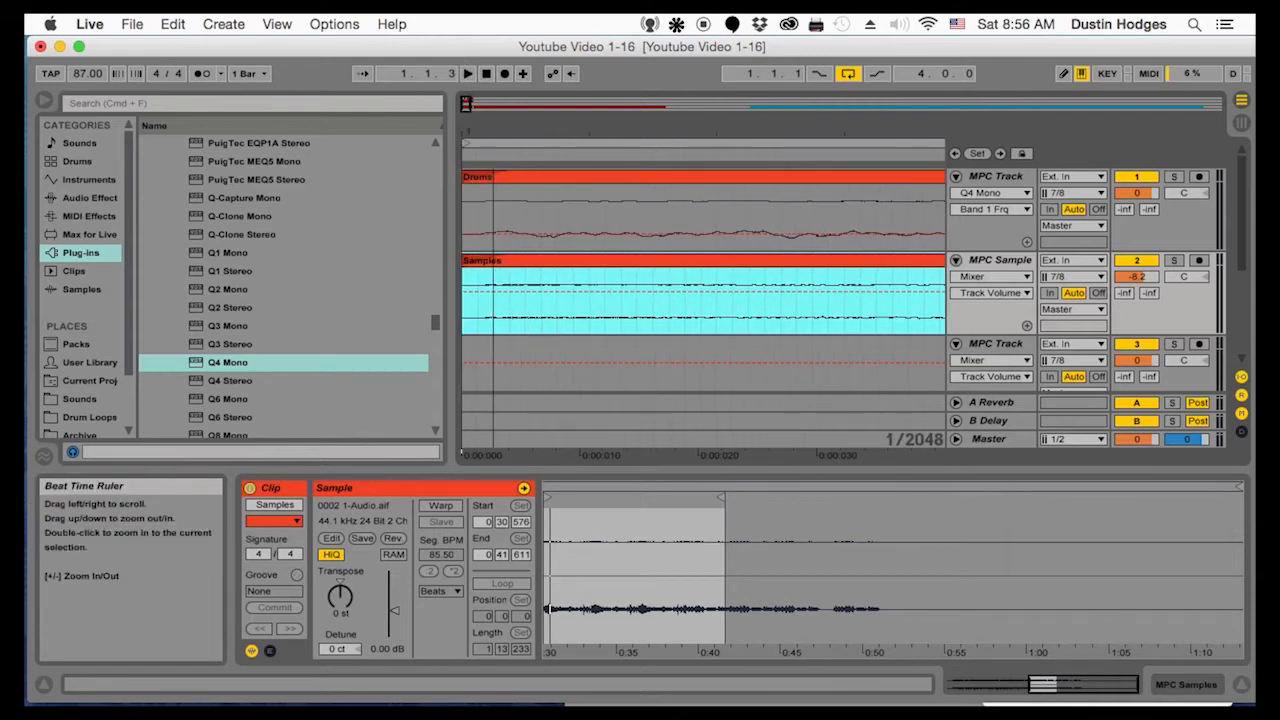
left_click_drag(463, 262, 477, 262)
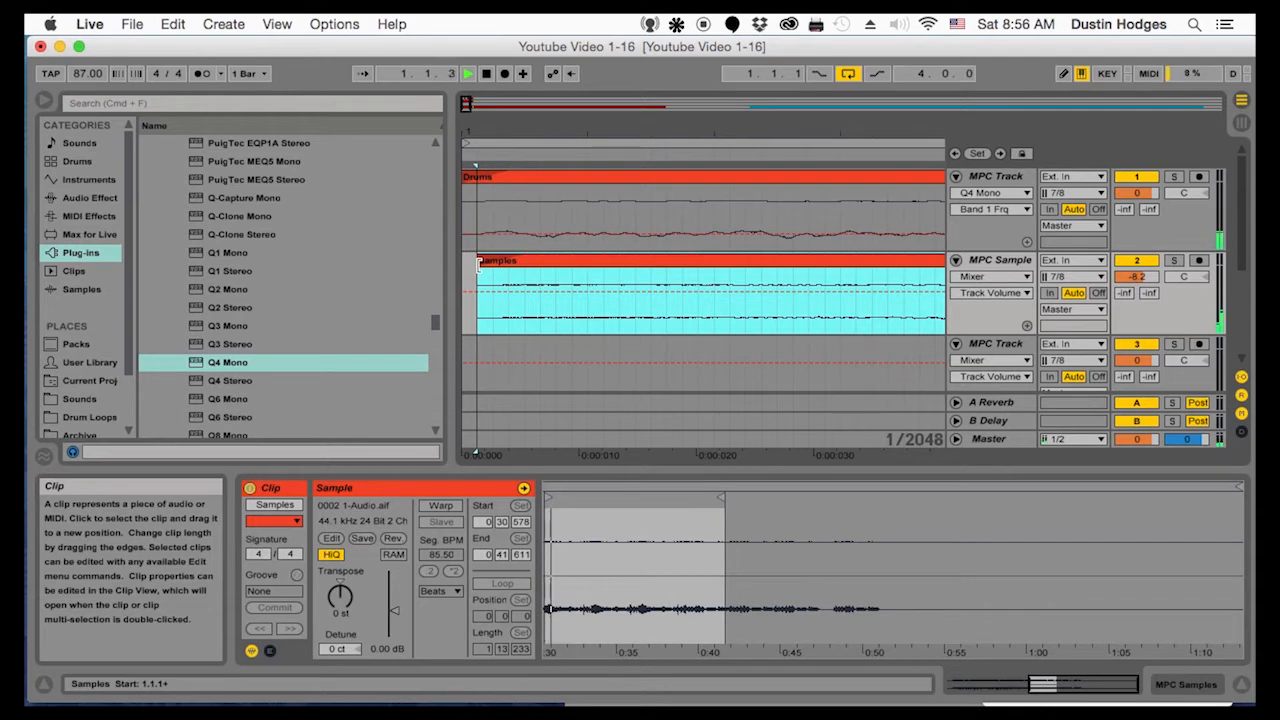
left_click(484, 264)
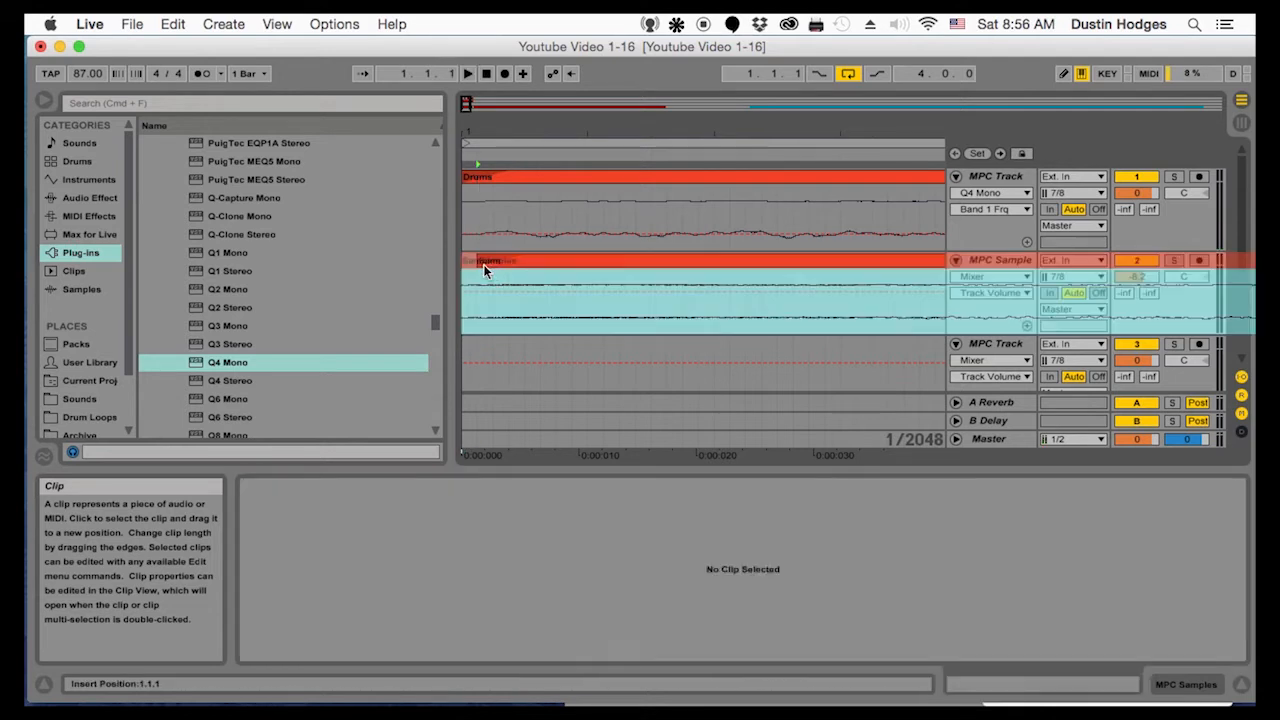
left_click(483, 264)
key("space")
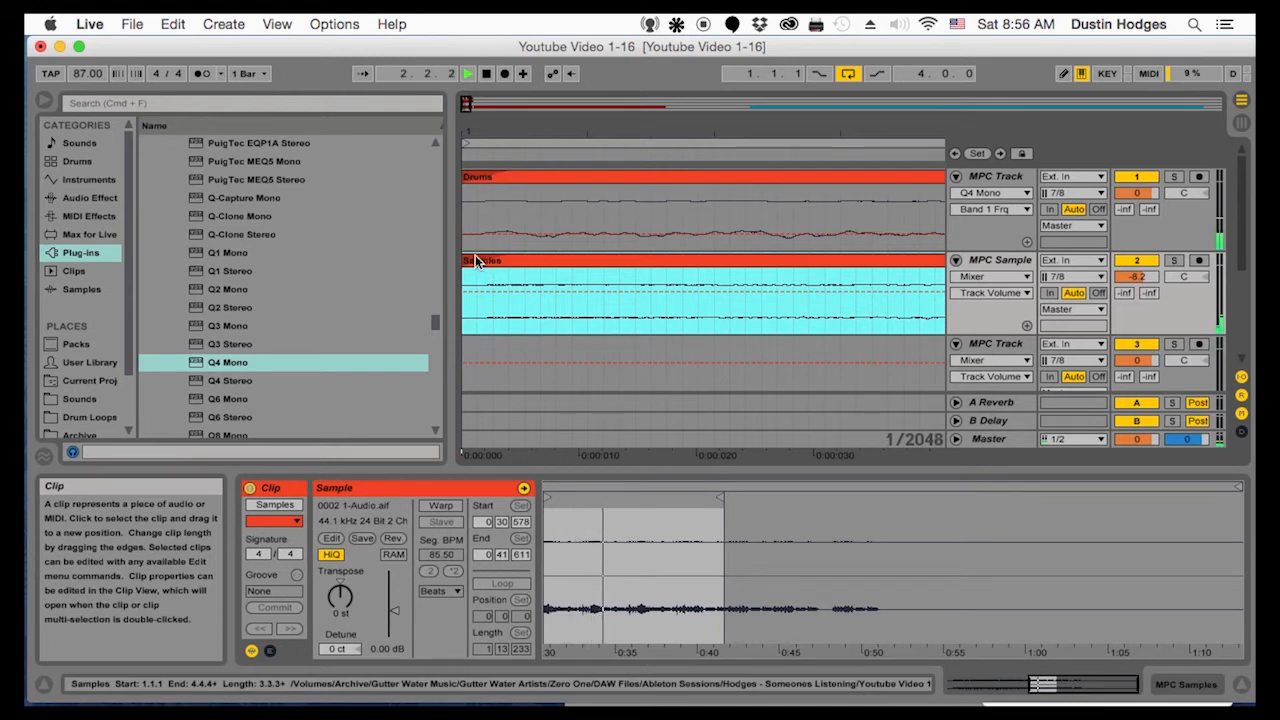
Try trimming slightly more off the start of the Samples clip, undo the extra trim and play the loop again
key("space")
left_click_drag(467, 260, 480, 265)
key("space")
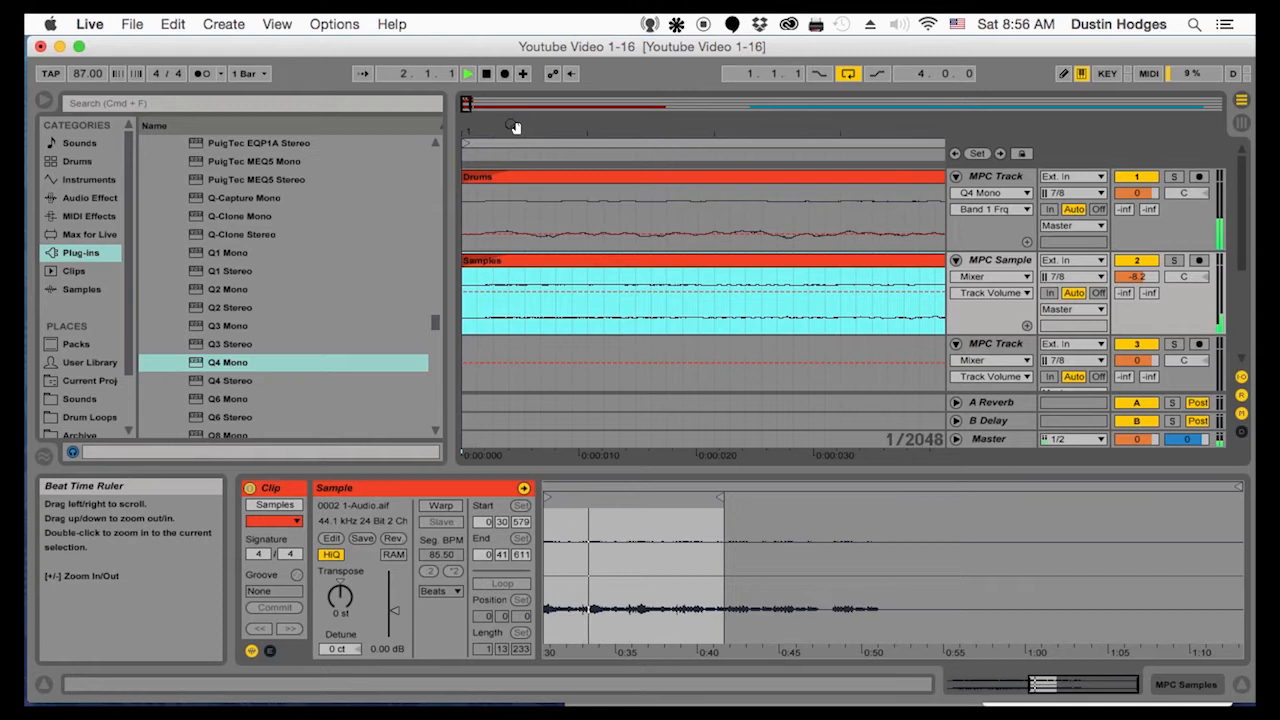
mouse_move(511, 129)
left_mouse_down()
mouse_move(511, 88)
mouse_move(495, 125)
left_mouse_up()
key("space")
key("super+z")
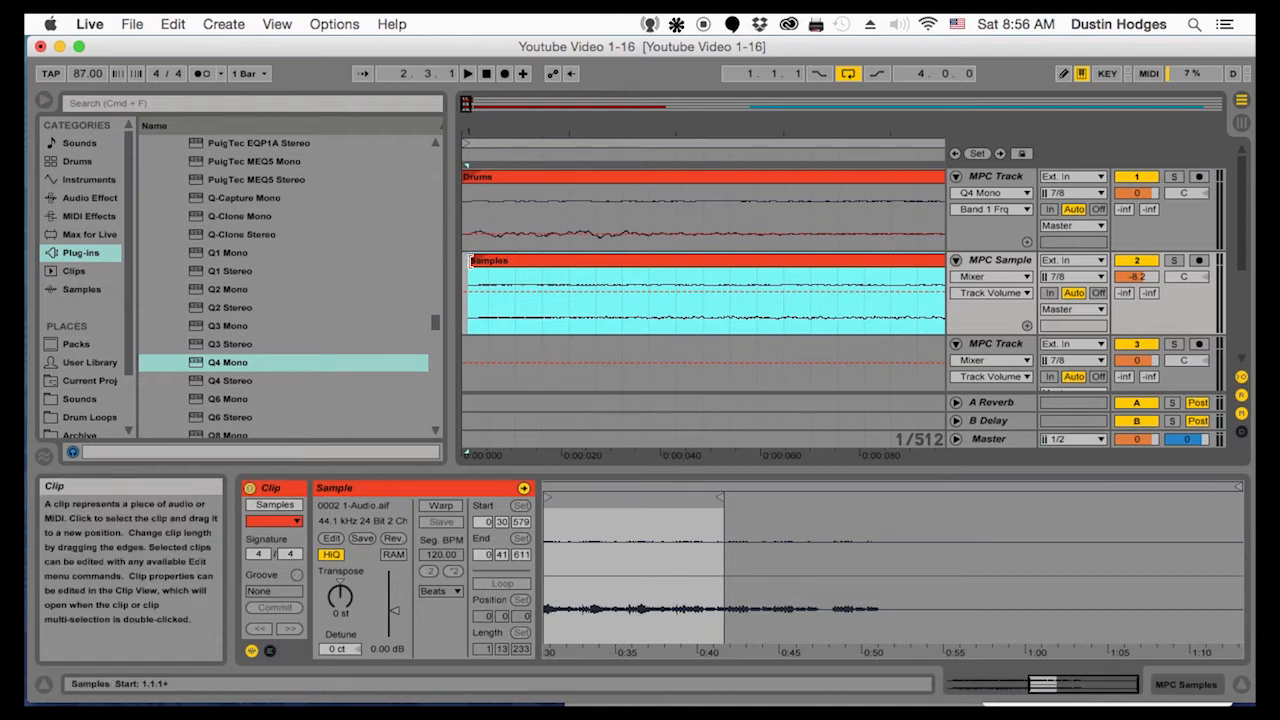
key("space")
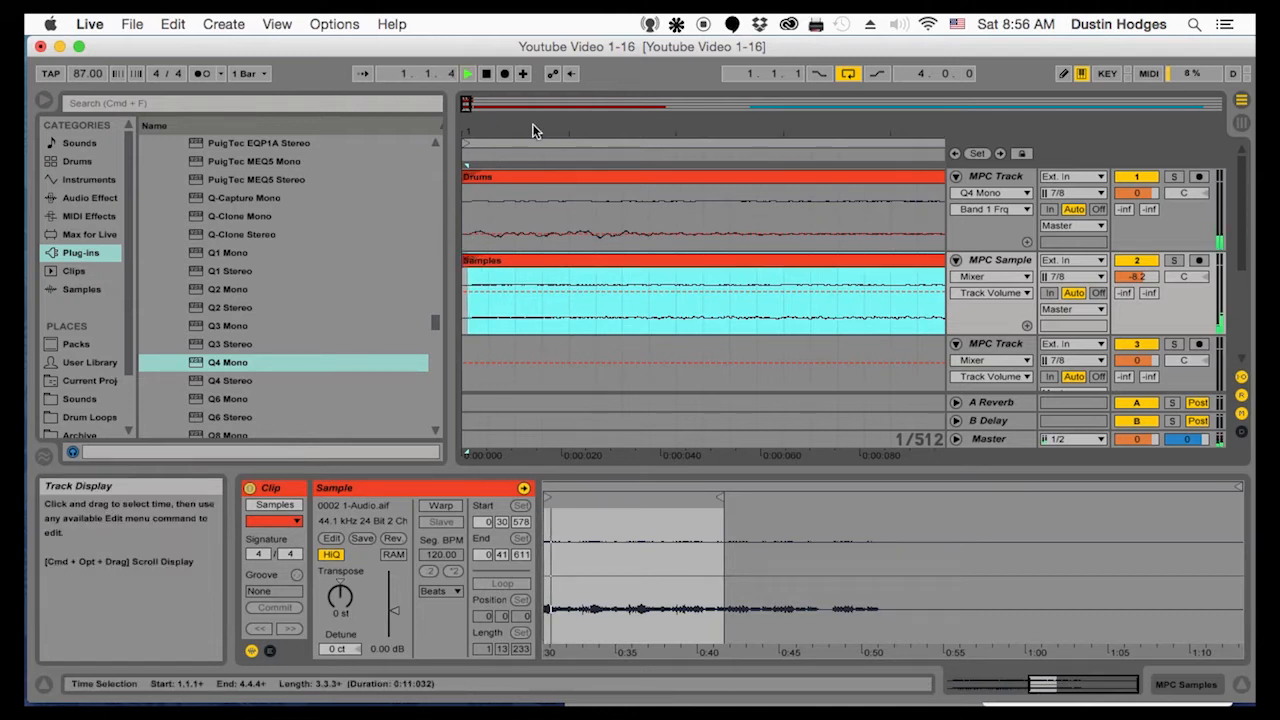
Duplicate the first bar of the Samples clip, 1.1.1 to 2.1.1, over bar 2 and play from 1.1.1
left_click_drag(480, 132, 480, 82)
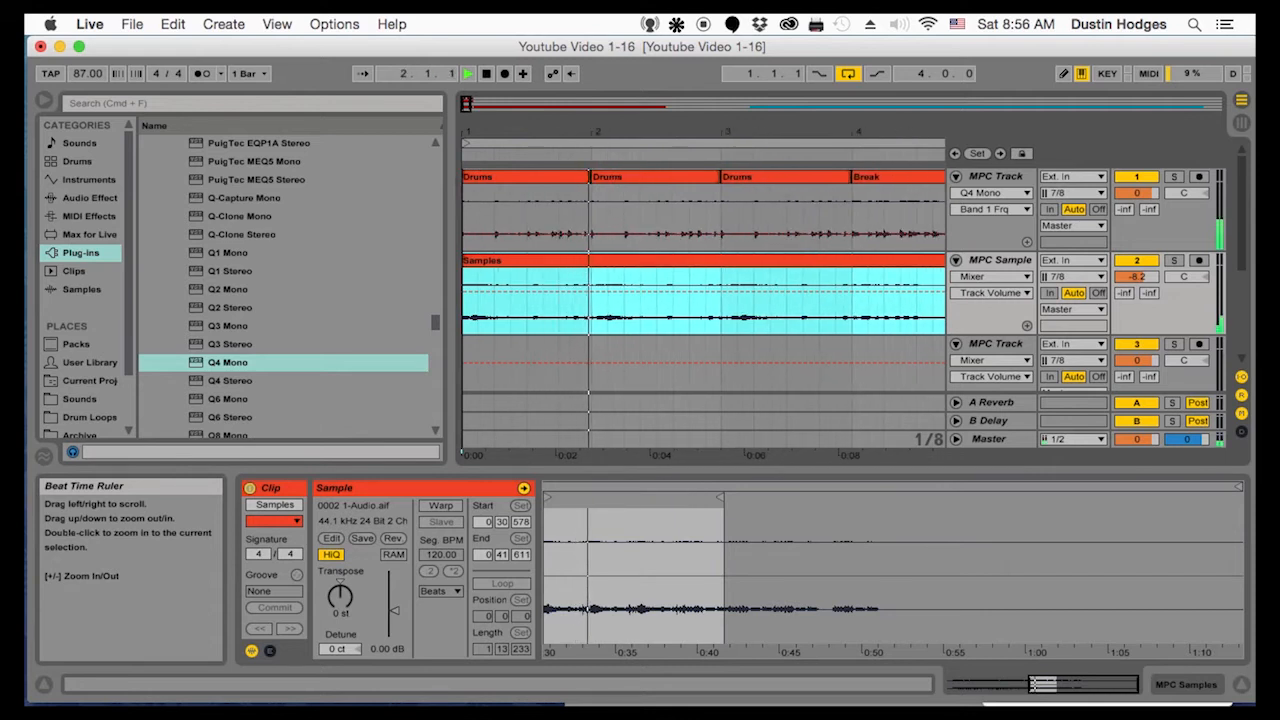
left_click(591, 308)
left_click_drag(591, 311, 371, 303)
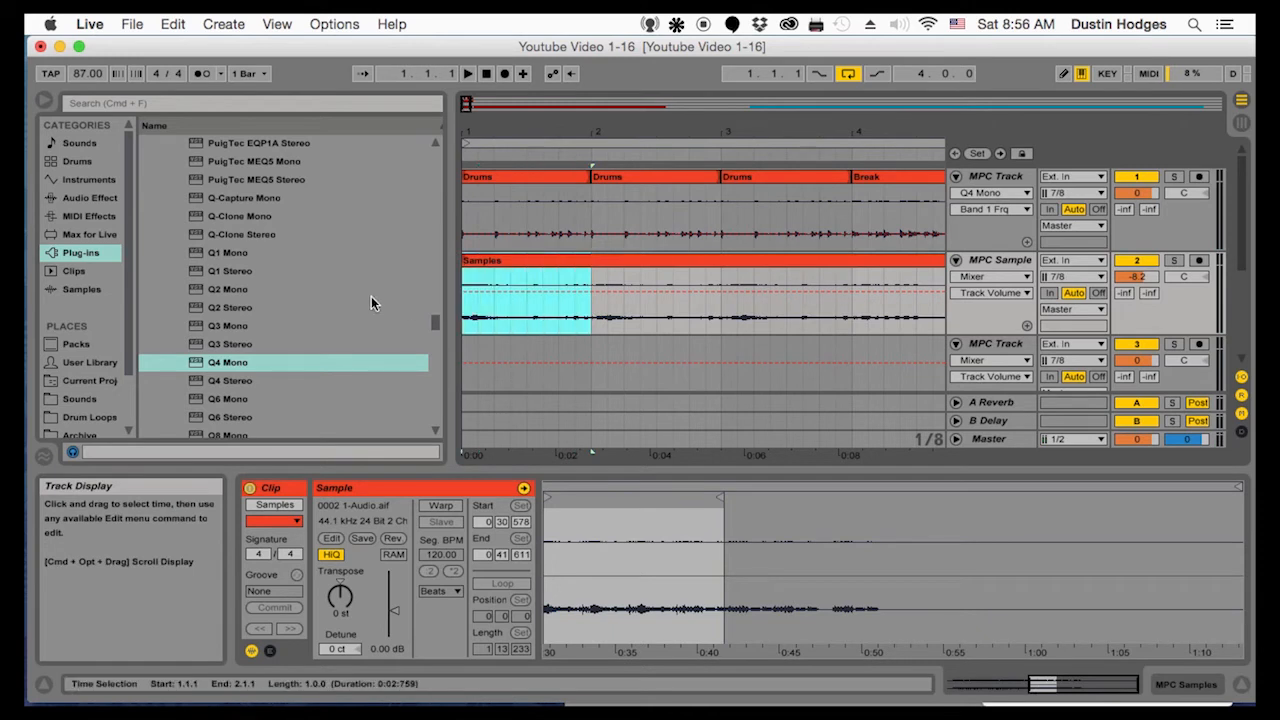
key("super+d")
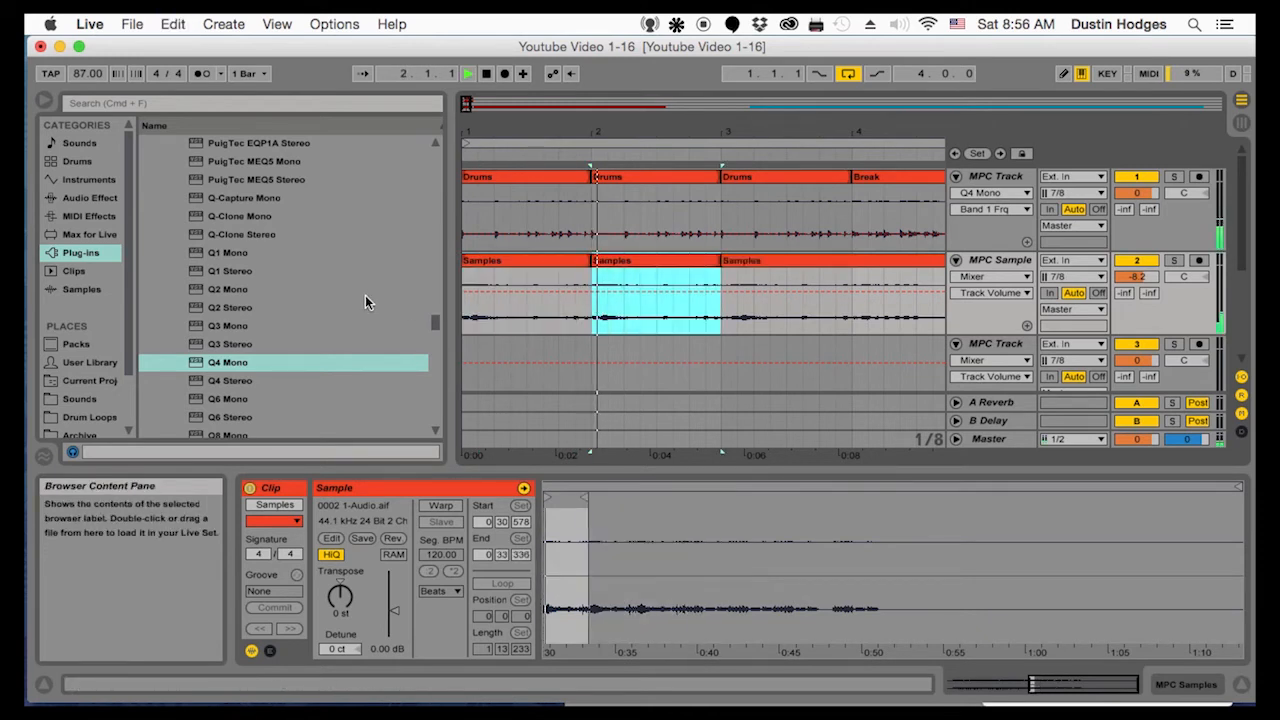
left_click(465, 312)
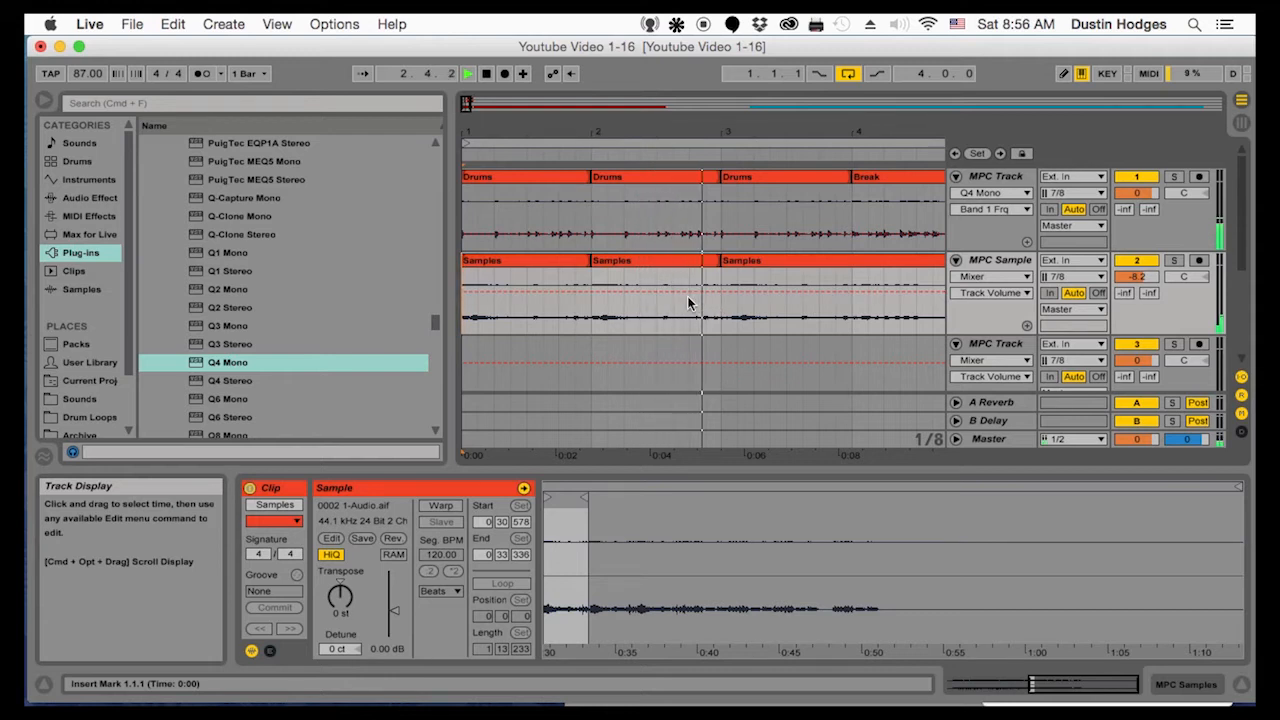
Trim the start of the last Samples clip to 4.1.1 so that bar 3 is left empty
left_click_drag(747, 131, 537, 102)
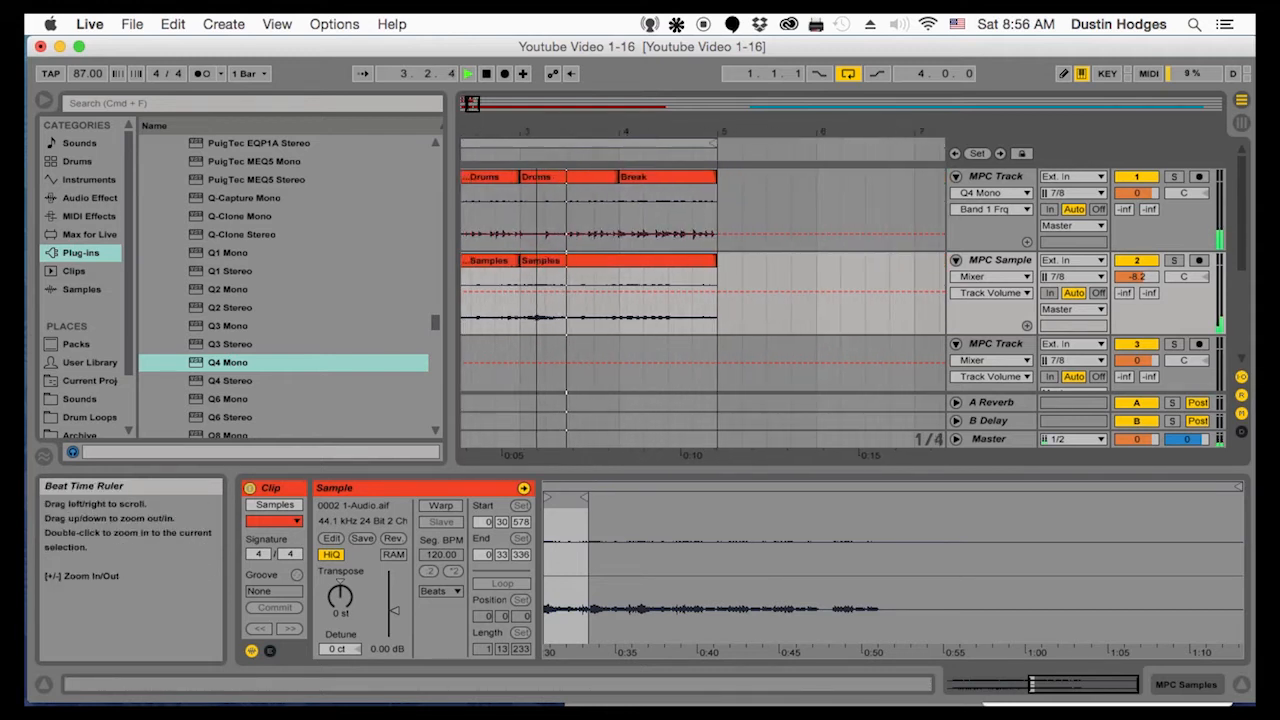
left_click(620, 318)
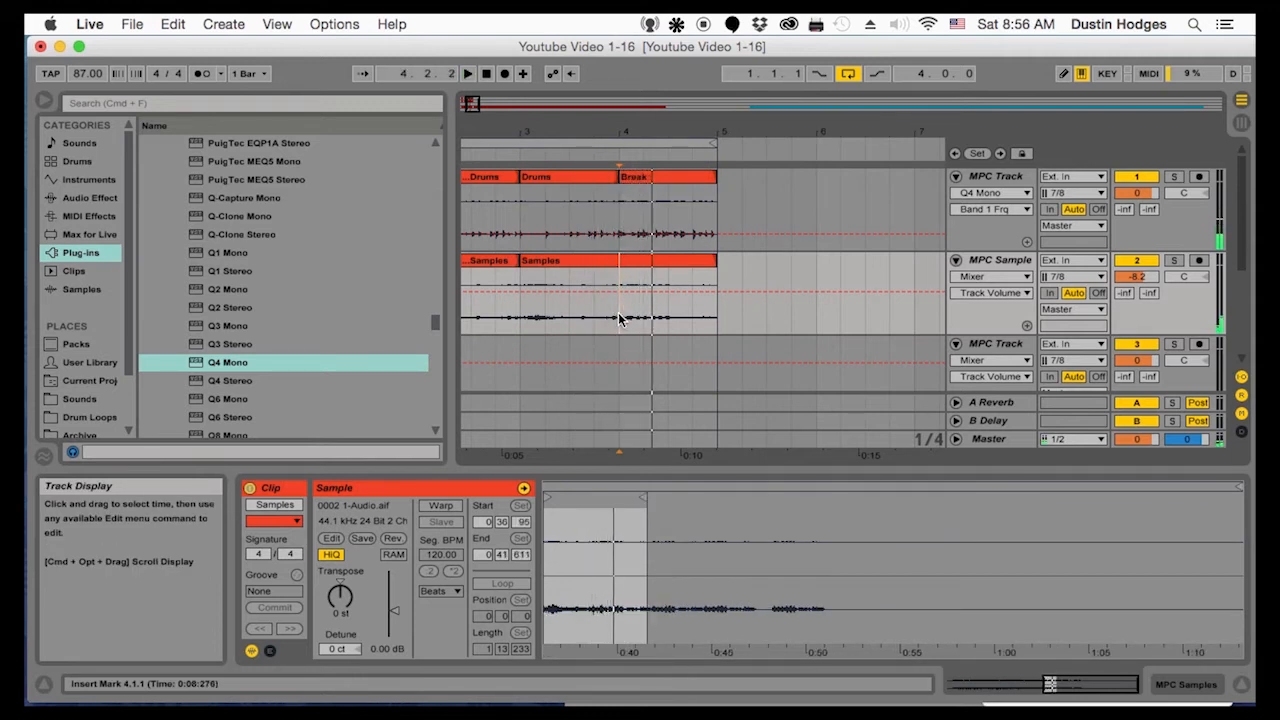
key("space")
left_click_drag(523, 263, 643, 262)
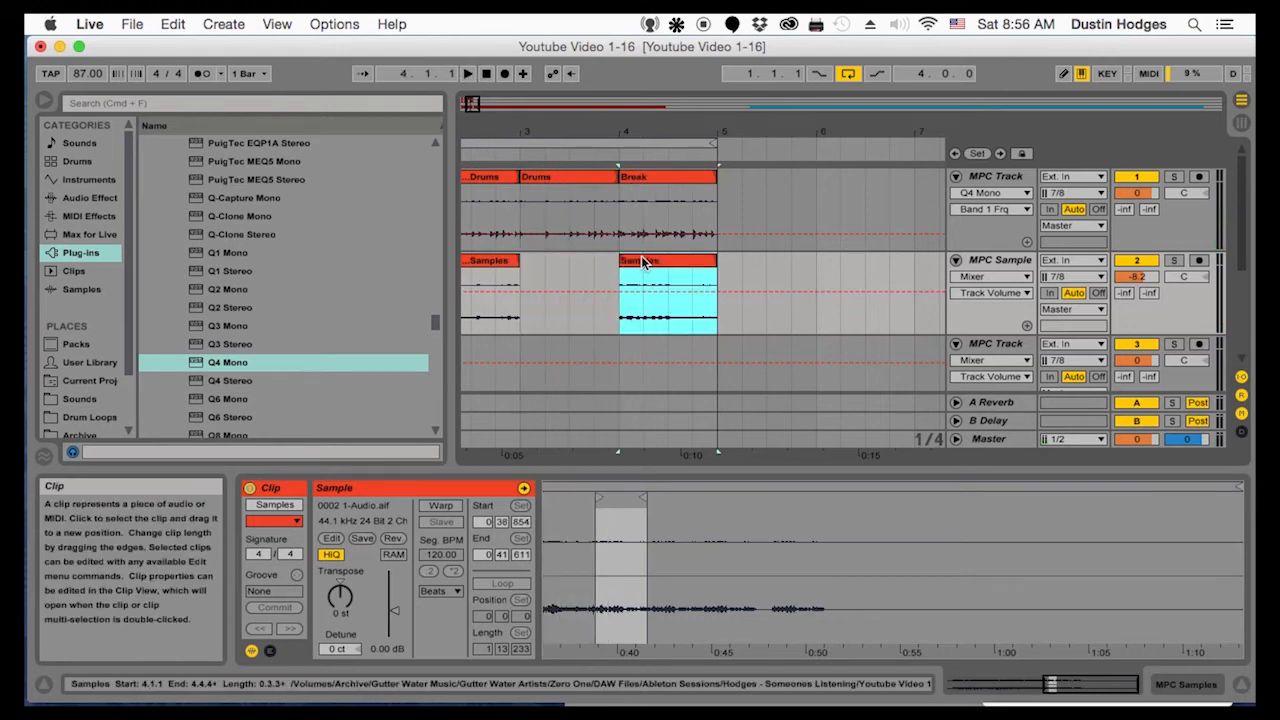
Play the Samples clip from 4.1.1 to check its timing against the Break clip
left_click_drag(623, 131, 627, 134)
key("space")
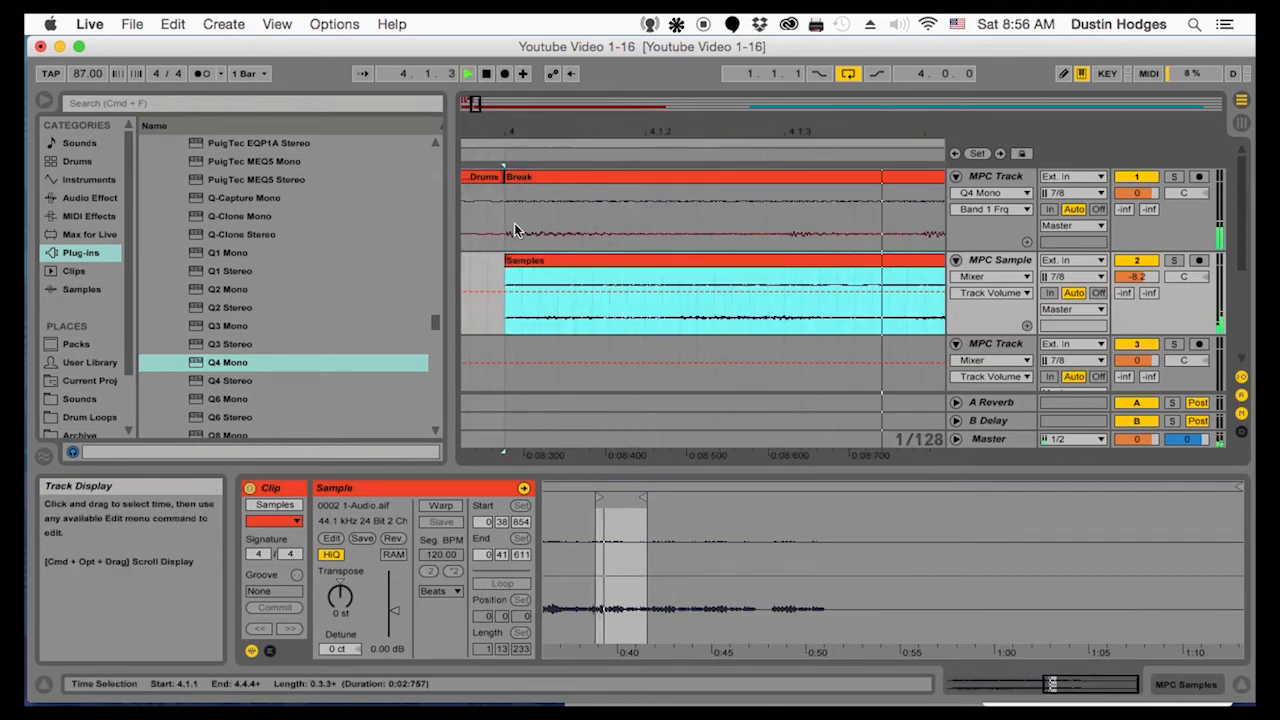
key("space")
key("space")
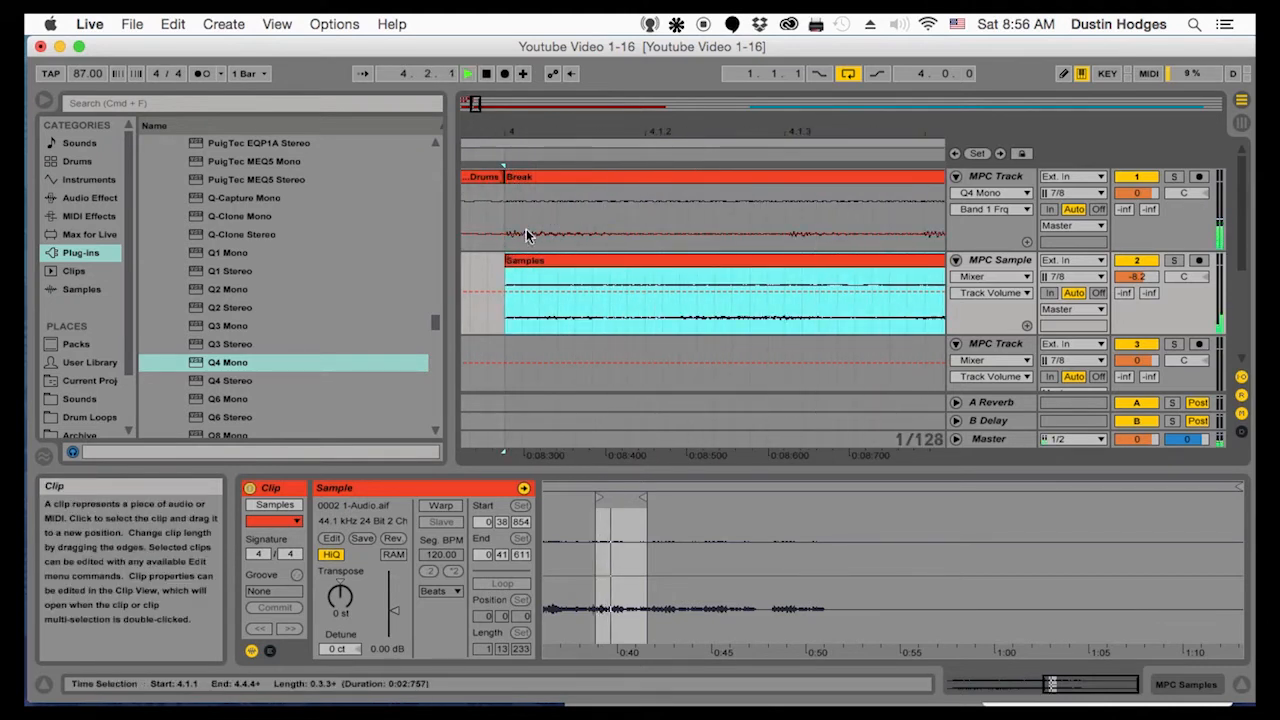
left_click_drag(520, 132, 520, 80)
key("space")
Move the bar 4 Samples clip to 5.1.1, extend its end to about 7.3 and play it from 6.1.1
left_click_drag(498, 131, 990, 212)
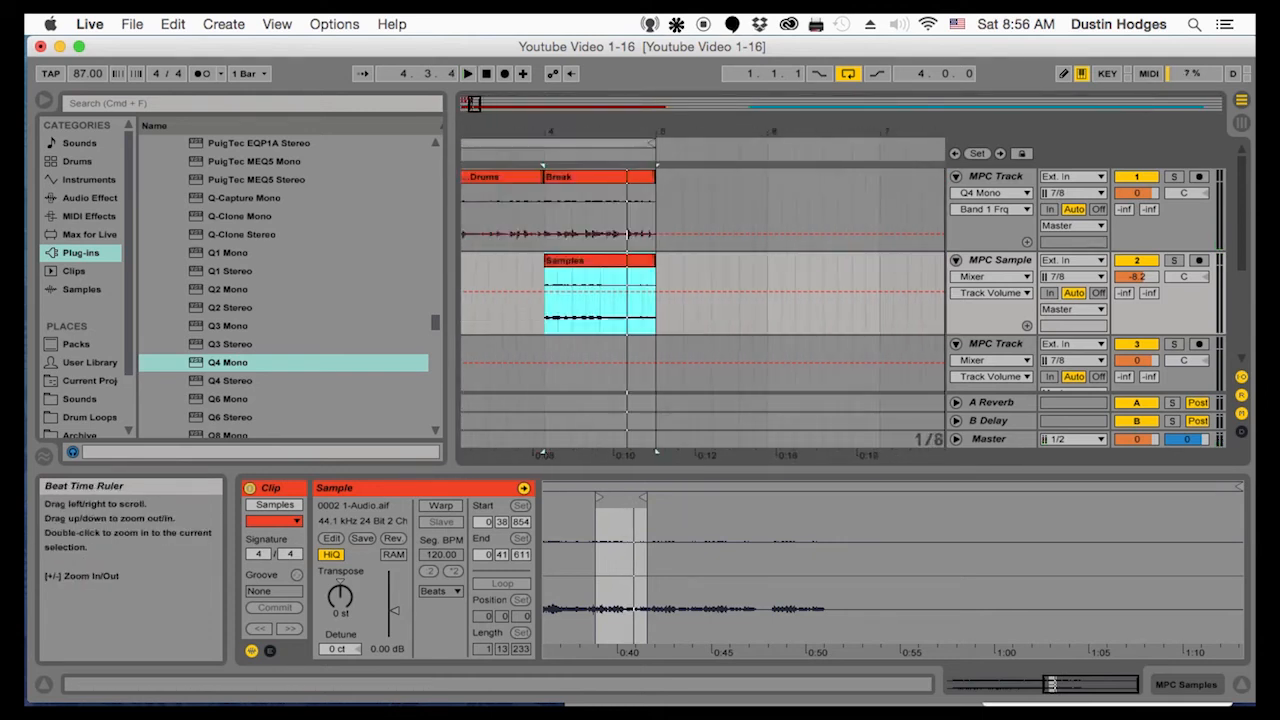
left_click_drag(928, 142, 928, 132)
left_click_drag(674, 262, 925, 262)
left_click(786, 270)
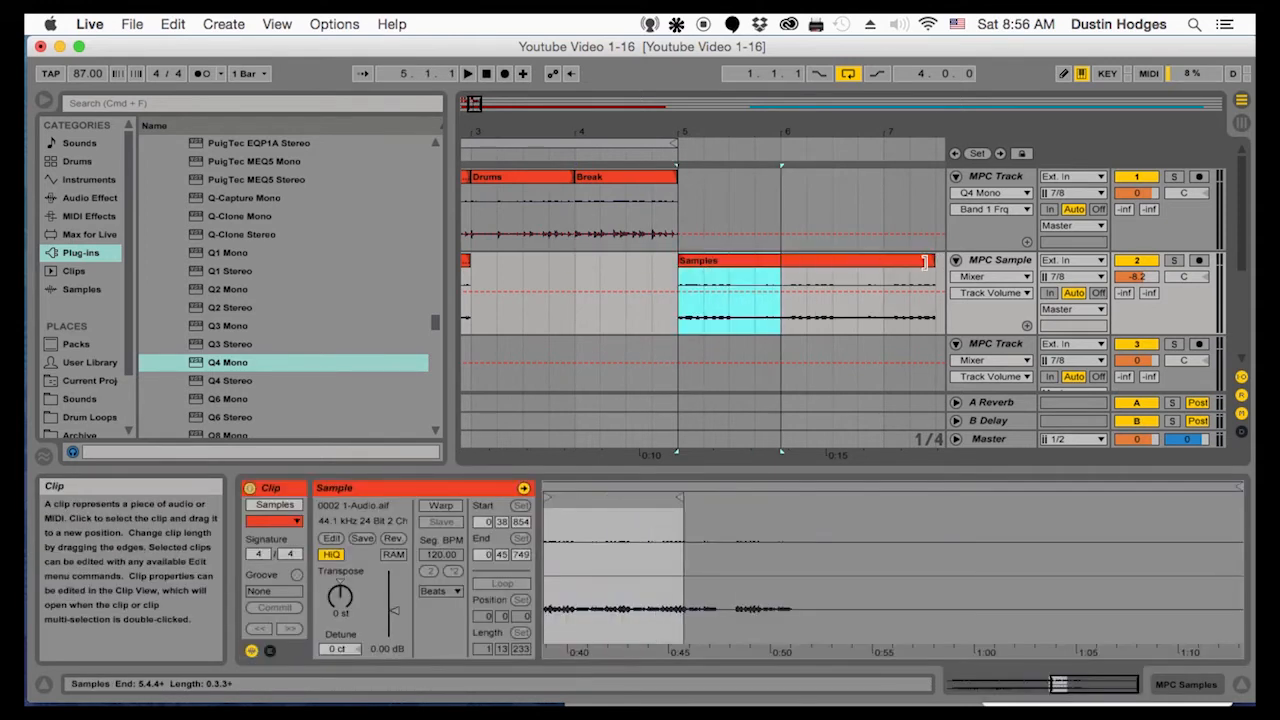
left_click(780, 305)
key("space")
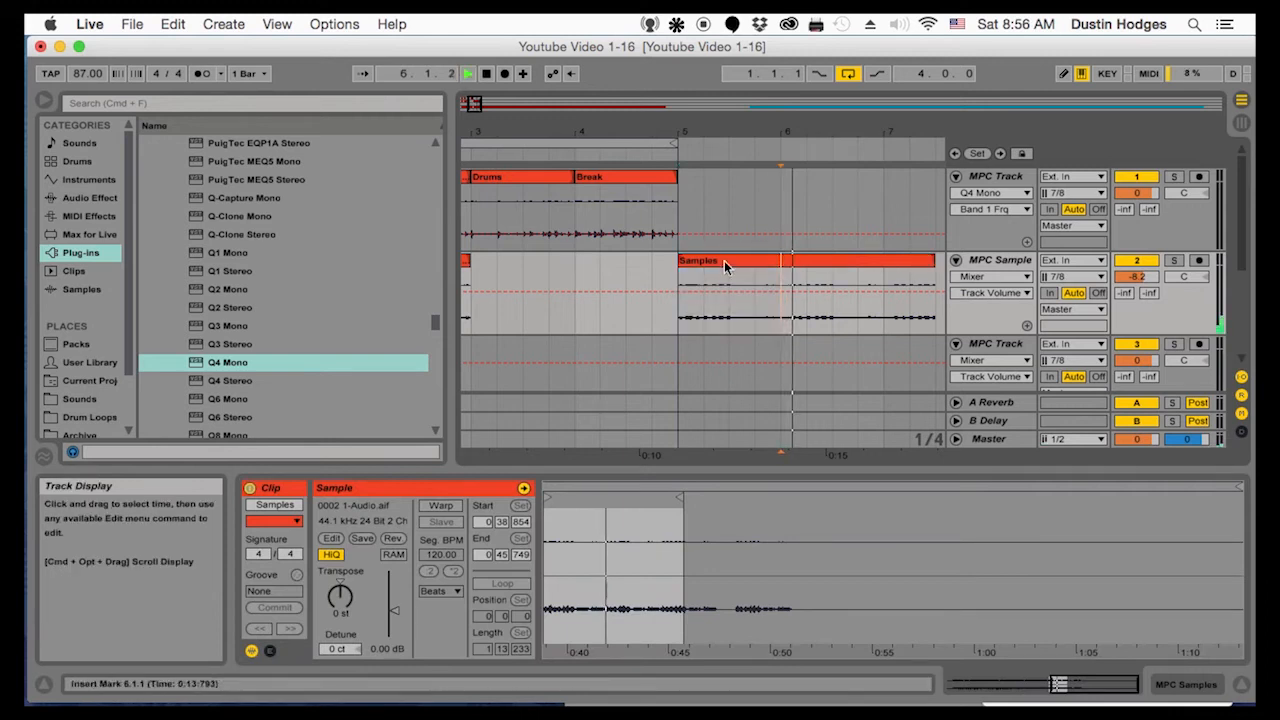
Trim the start of the extended Samples clip to just after 6.1.2 and play the new starting point
left_click_drag(690, 262, 783, 266)
key("space")
left_click_drag(785, 131, 846, 266)
key("space")
key("space")
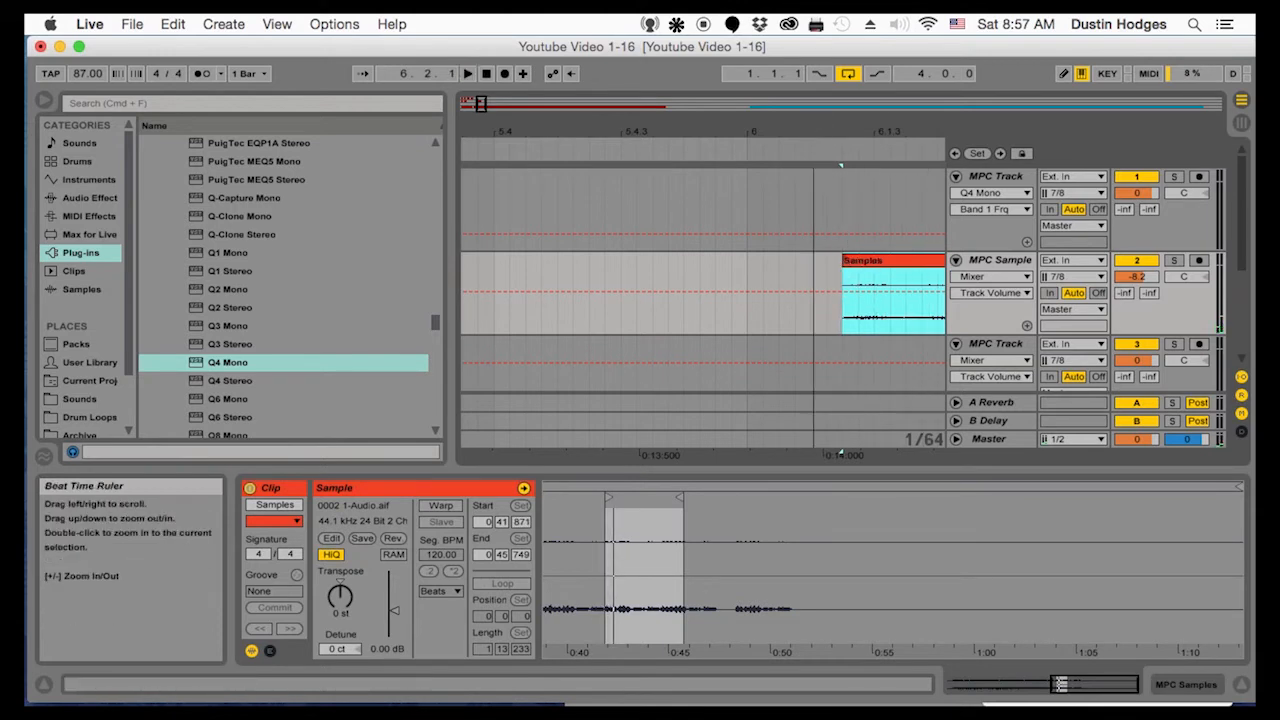
Move the trimmed Samples clip to 4.1.1 under the Break clip and shorten its end to 5.1.1
left_click_drag(827, 133, 827, 85)
left_click_drag(735, 85, 771, 89)
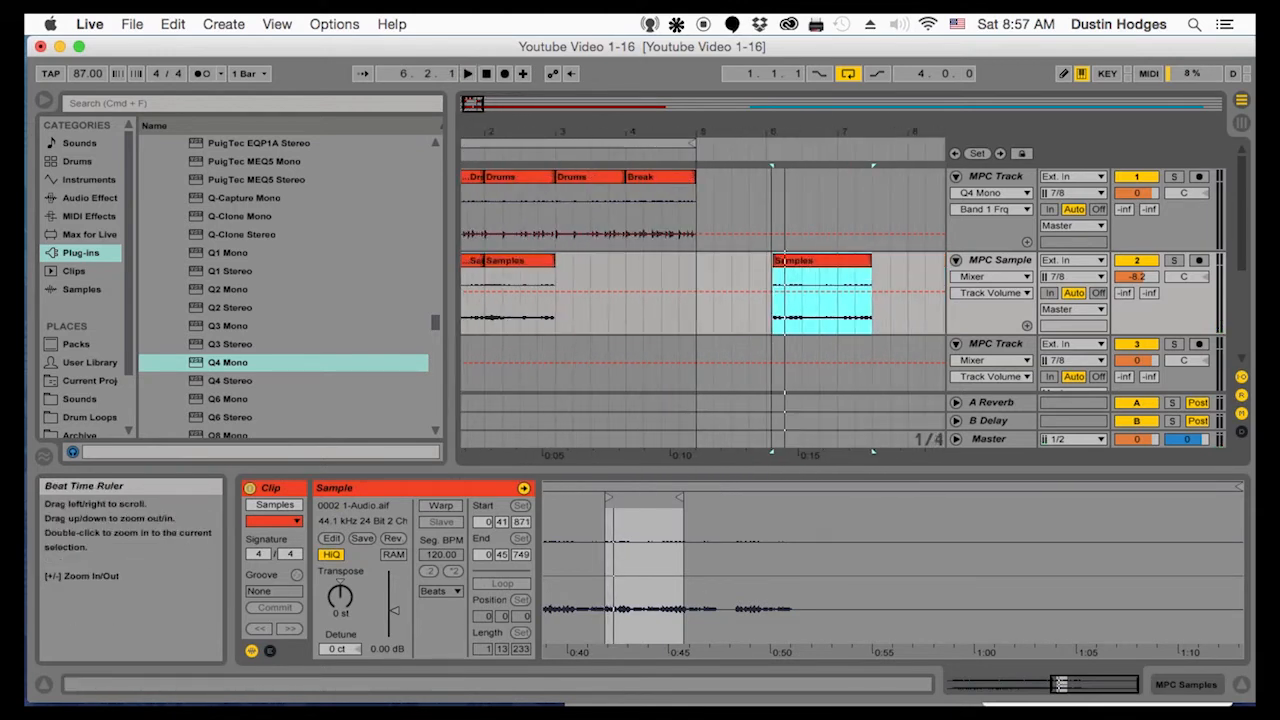
left_click_drag(831, 258, 696, 262)
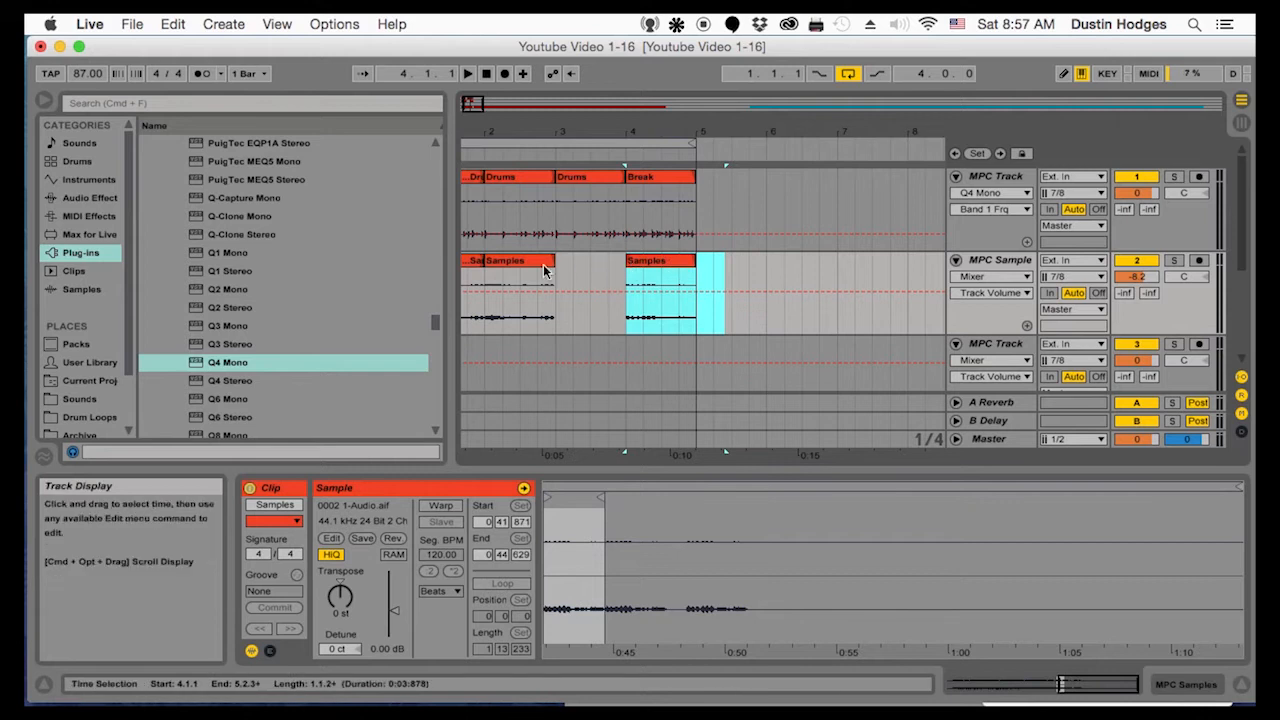
Duplicate the bar 2 Samples clip into the empty bar 3 of the MPC Samples track
left_click(517, 262)
key("super+d")
key("super+d")
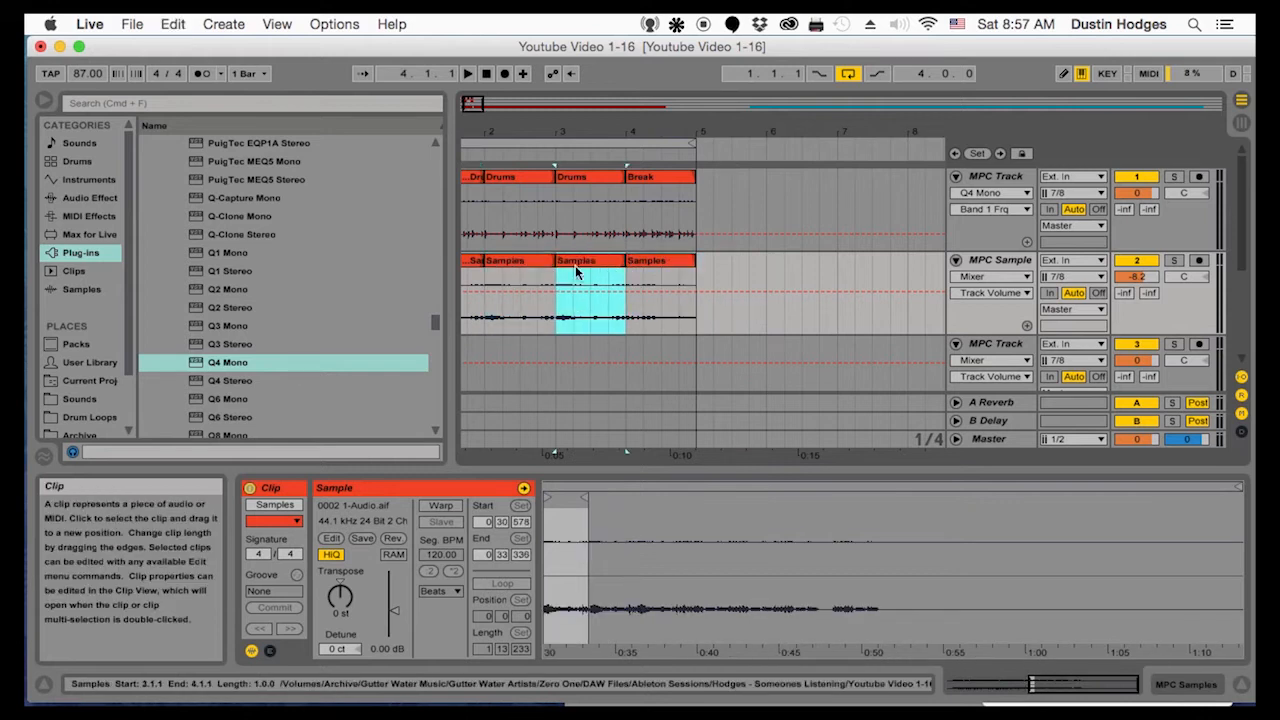
Rename the Samples clip at 4.1.1 as Samples2 and play the arrangement
right_click(658, 264)
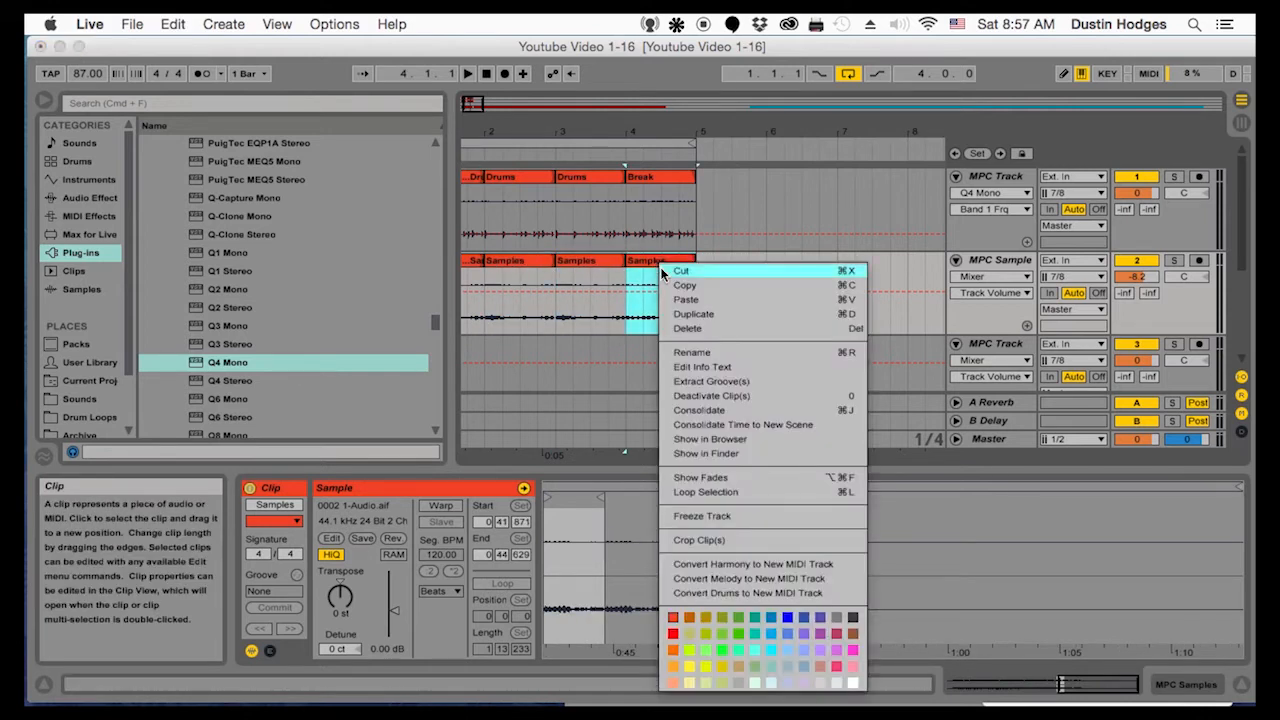
left_click(690, 353)
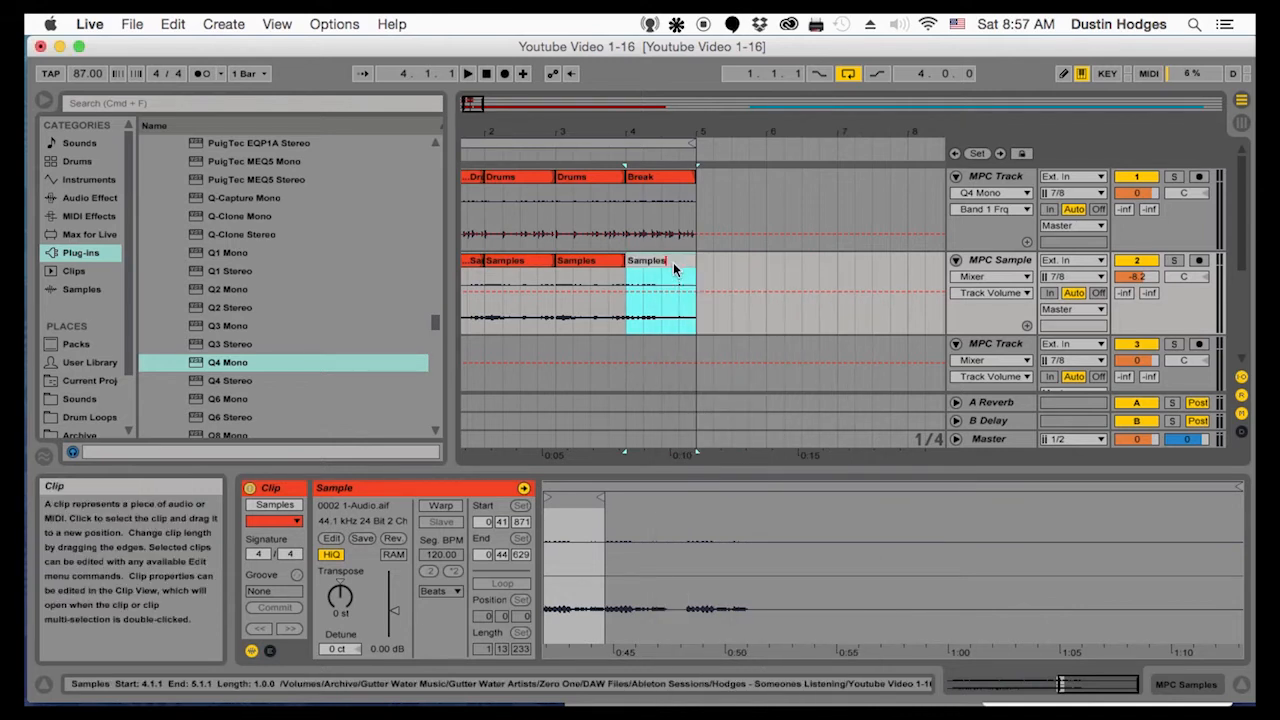
type("2")
key("Return")
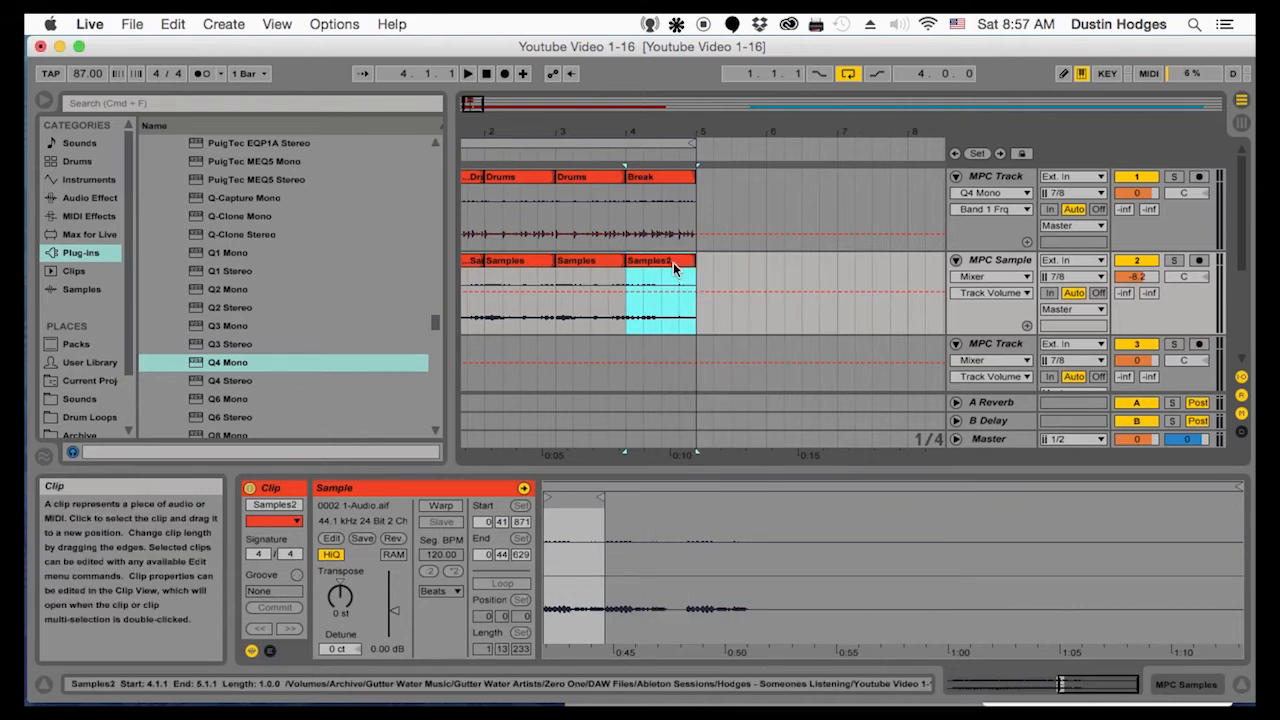
left_click(478, 314)
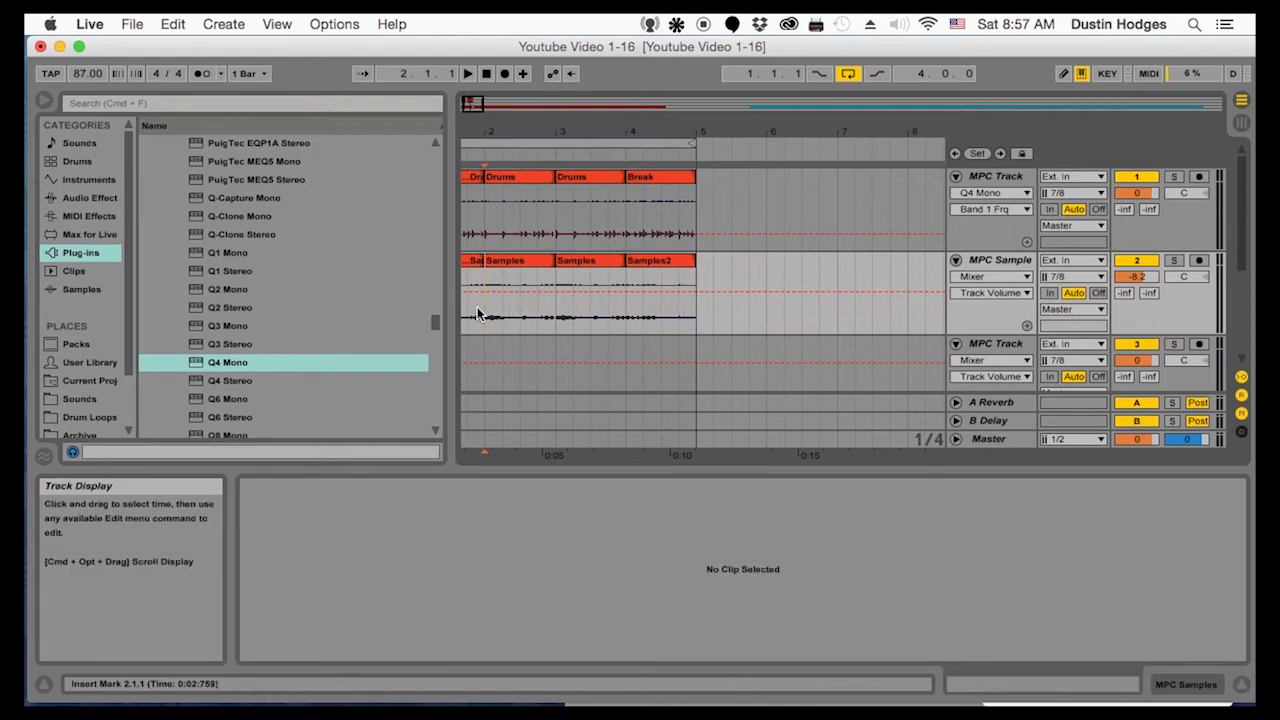
key("space")
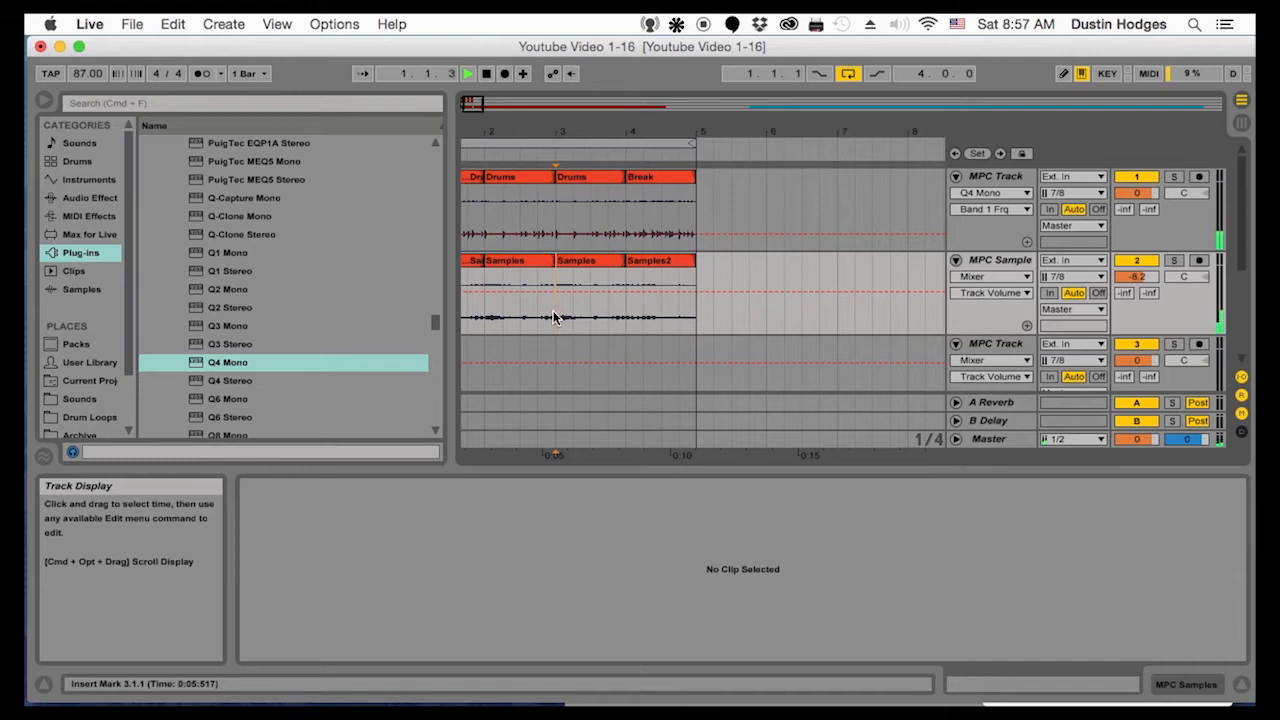
Trim the end of the Samples2 clip back to just before 5.1.1 and play the loop
left_click_drag(535, 133, 584, 138)
left_click_drag(691, 135, 691, 129)
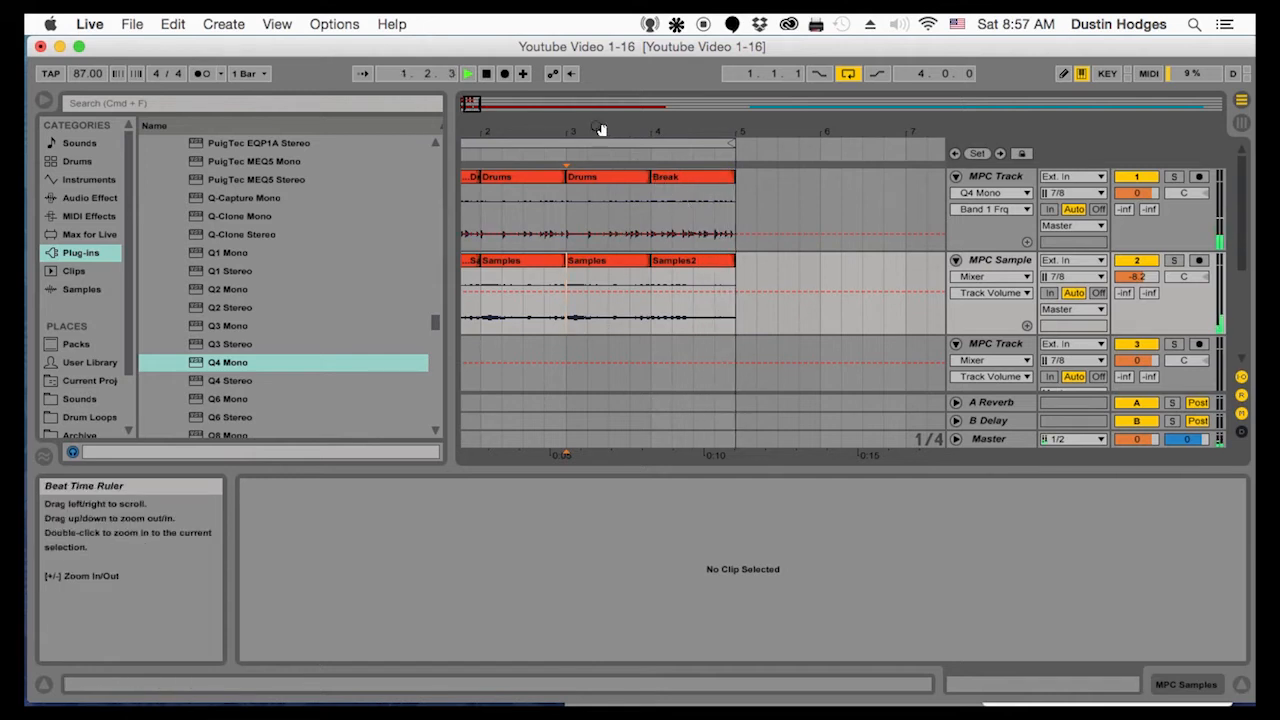
left_click_drag(735, 121, 658, 178)
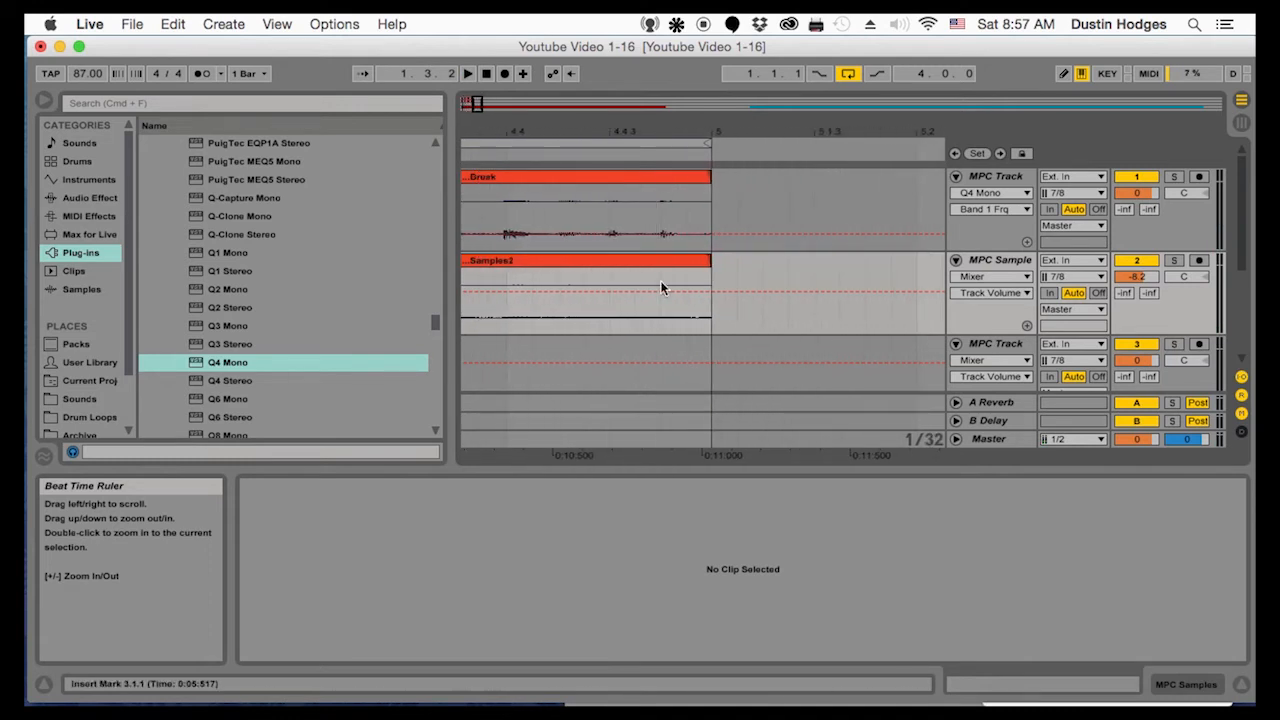
left_click(707, 260)
left_click_drag(707, 260, 686, 260)
key("space")
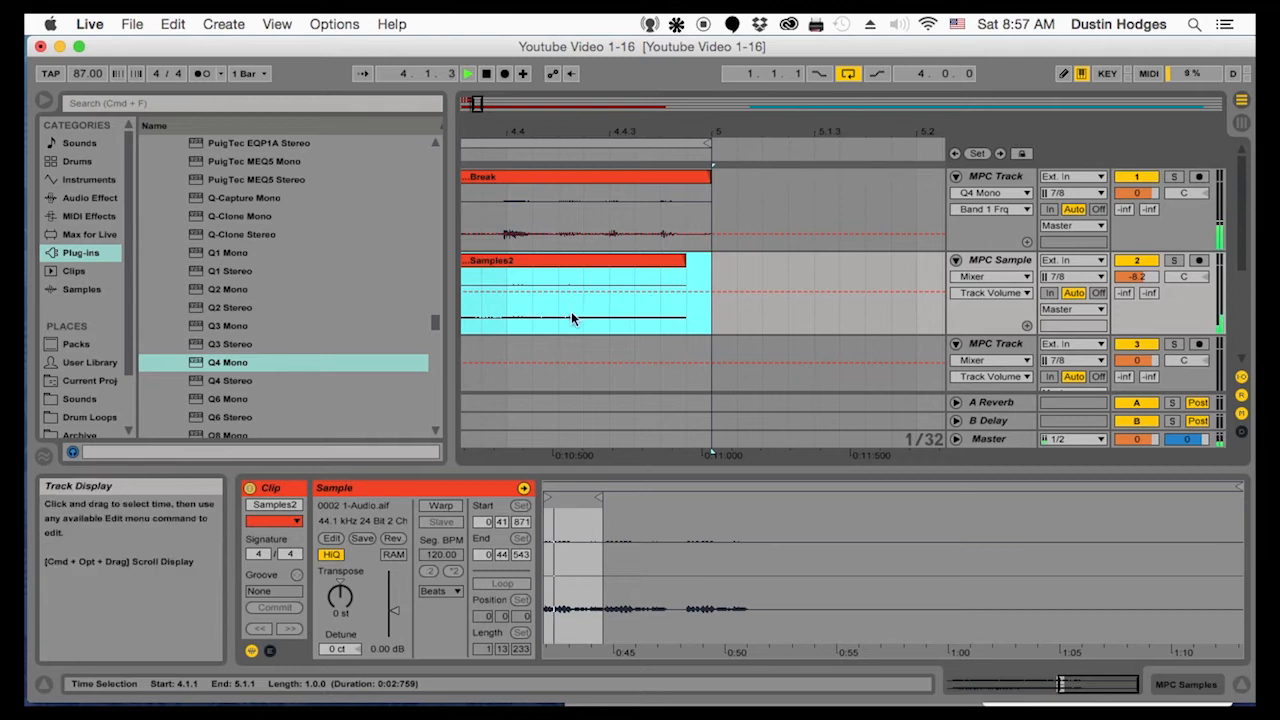
left_click(577, 318)
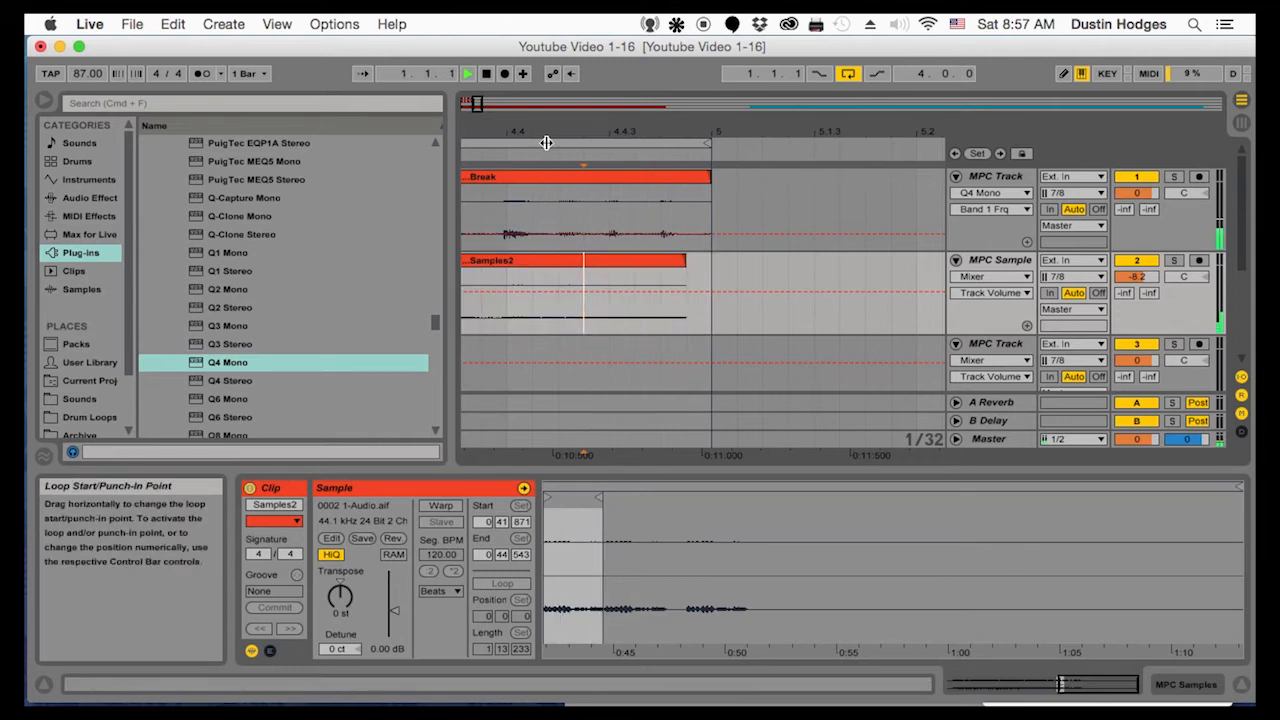
left_click_drag(552, 133, 911, 76)
left_click_drag(919, 132, 753, 133)
left_click(760, 362)
left_click(995, 344)
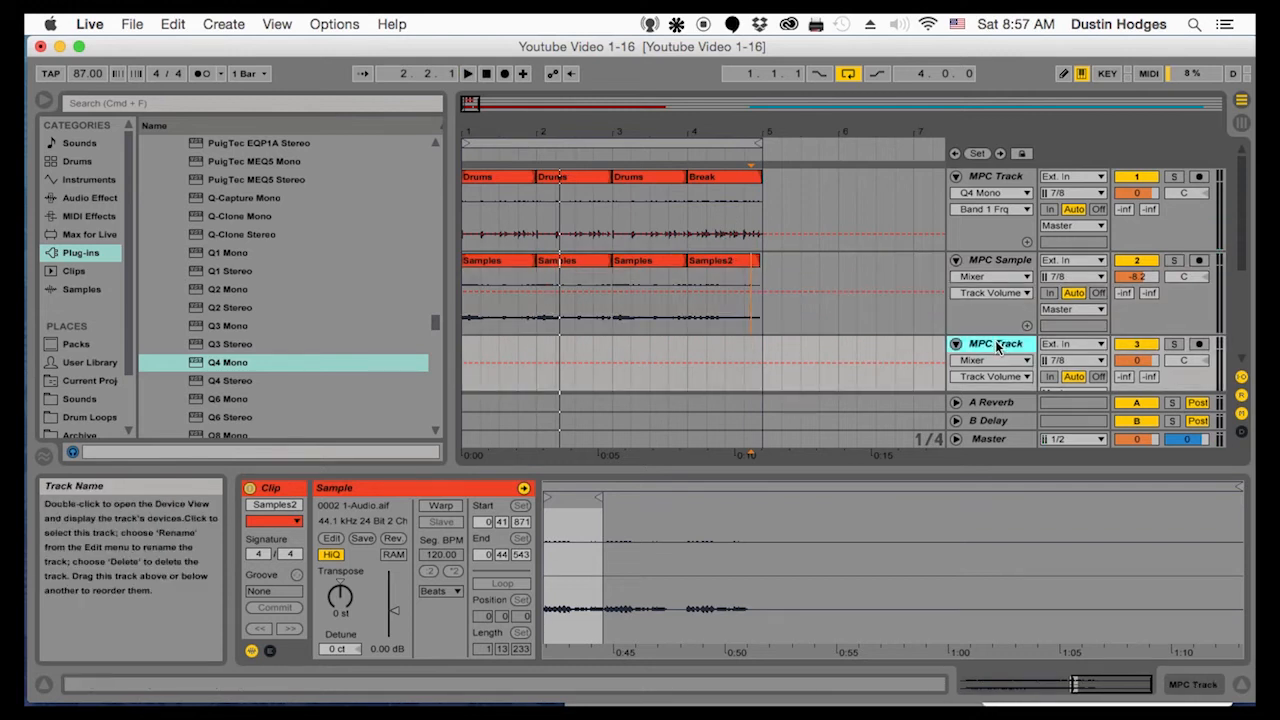
scroll(649, 310, "down", 2)
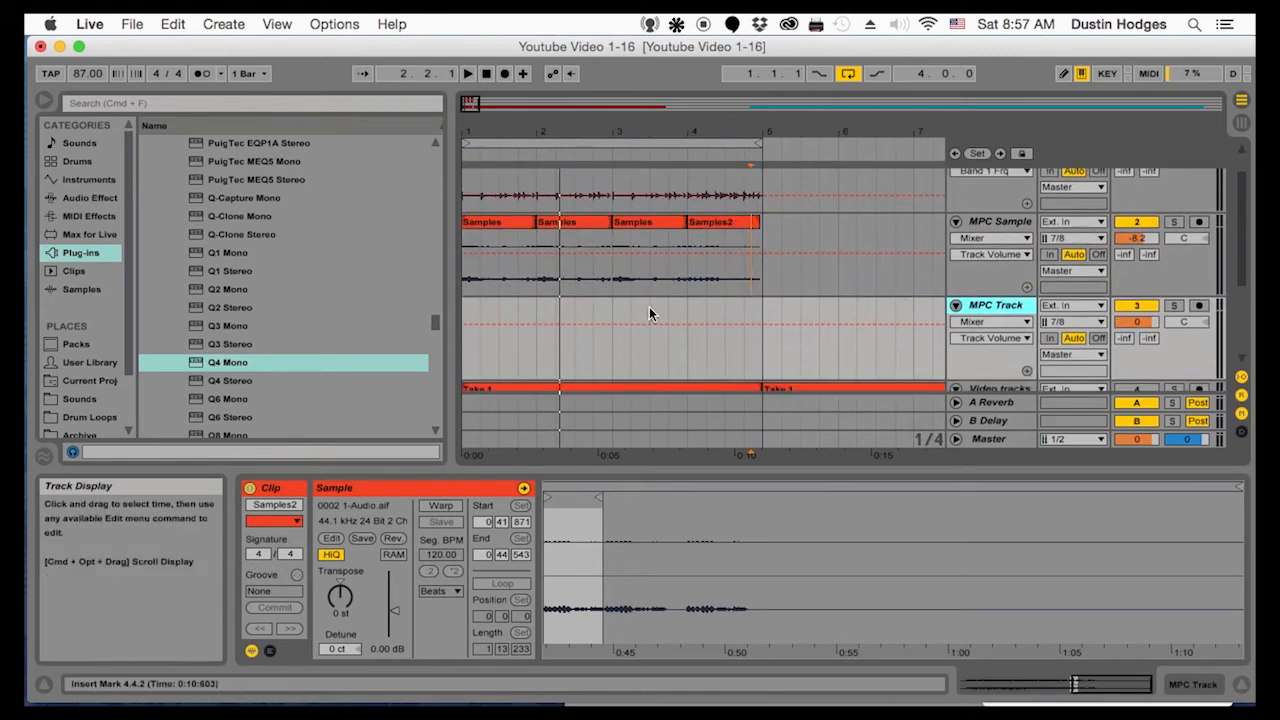
scroll(652, 307, "down", 1)
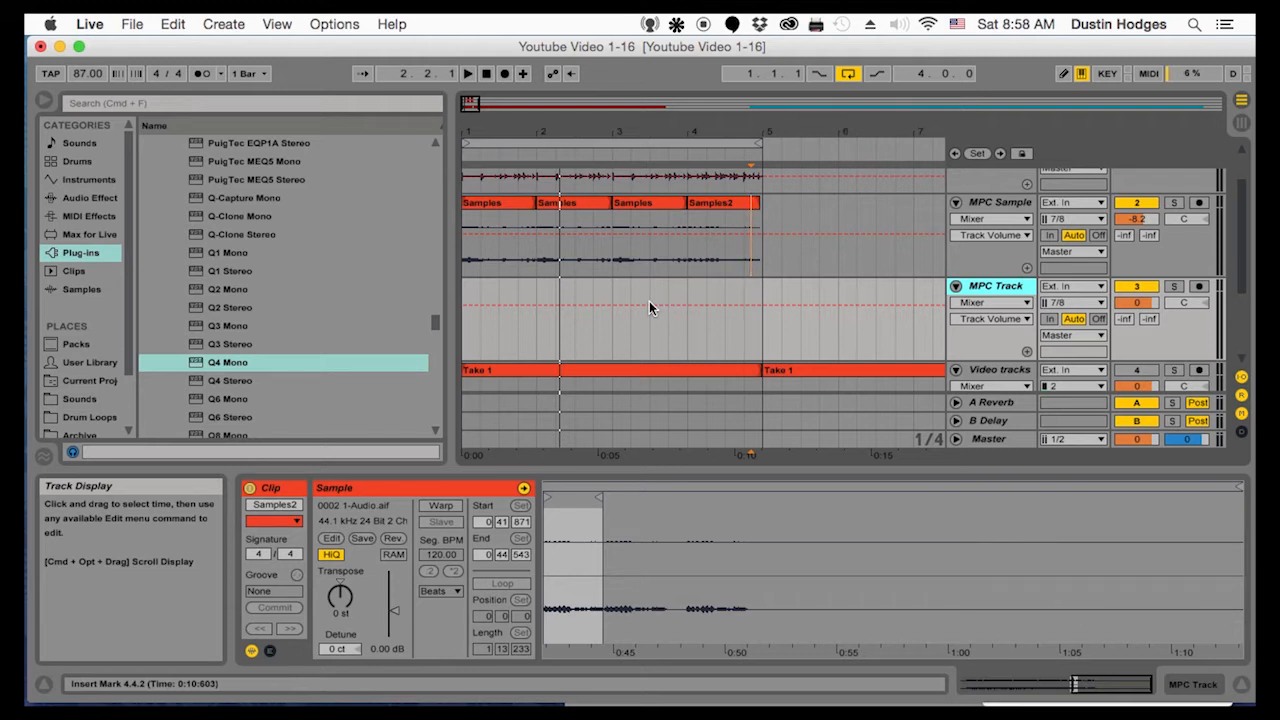
Shorten the Samples2 clip so it ends about a sixteenth note before bar 5, then audition the loop and stop playback
left_click_drag(767, 131, 772, 170)
left_click(761, 252)
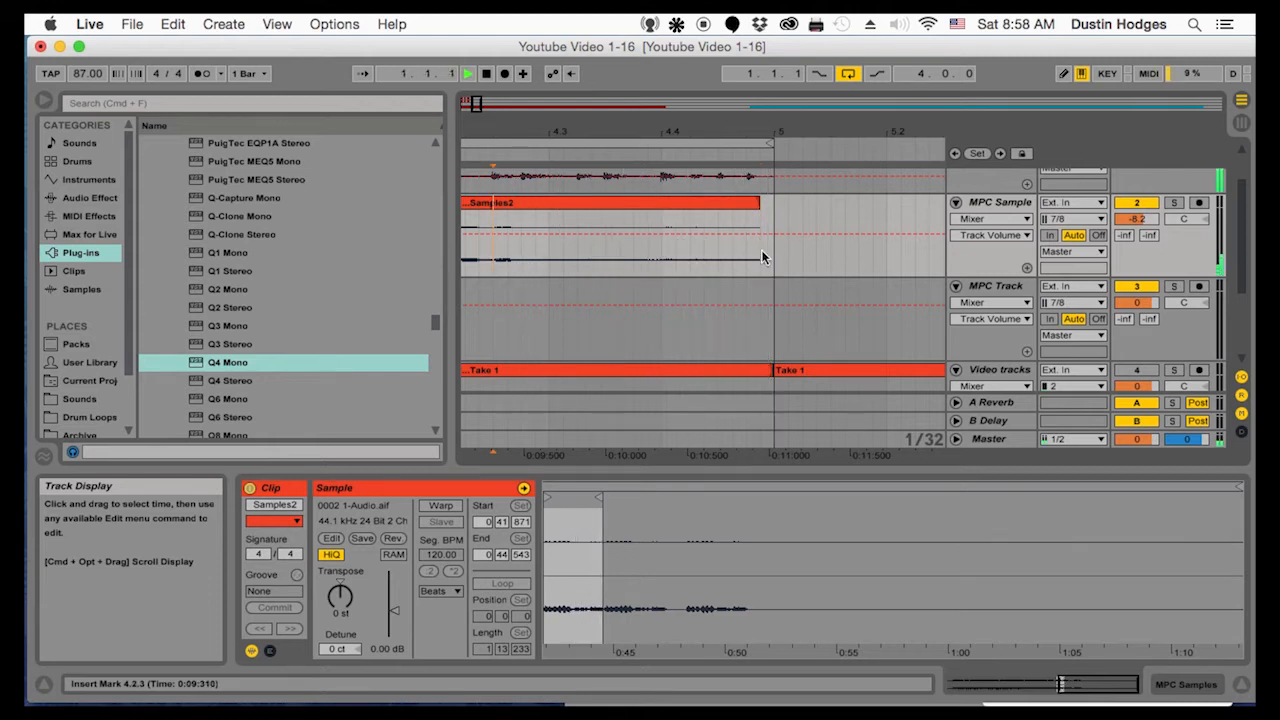
left_click_drag(520, 133, 461, 132)
left_click_drag(820, 131, 626, 131)
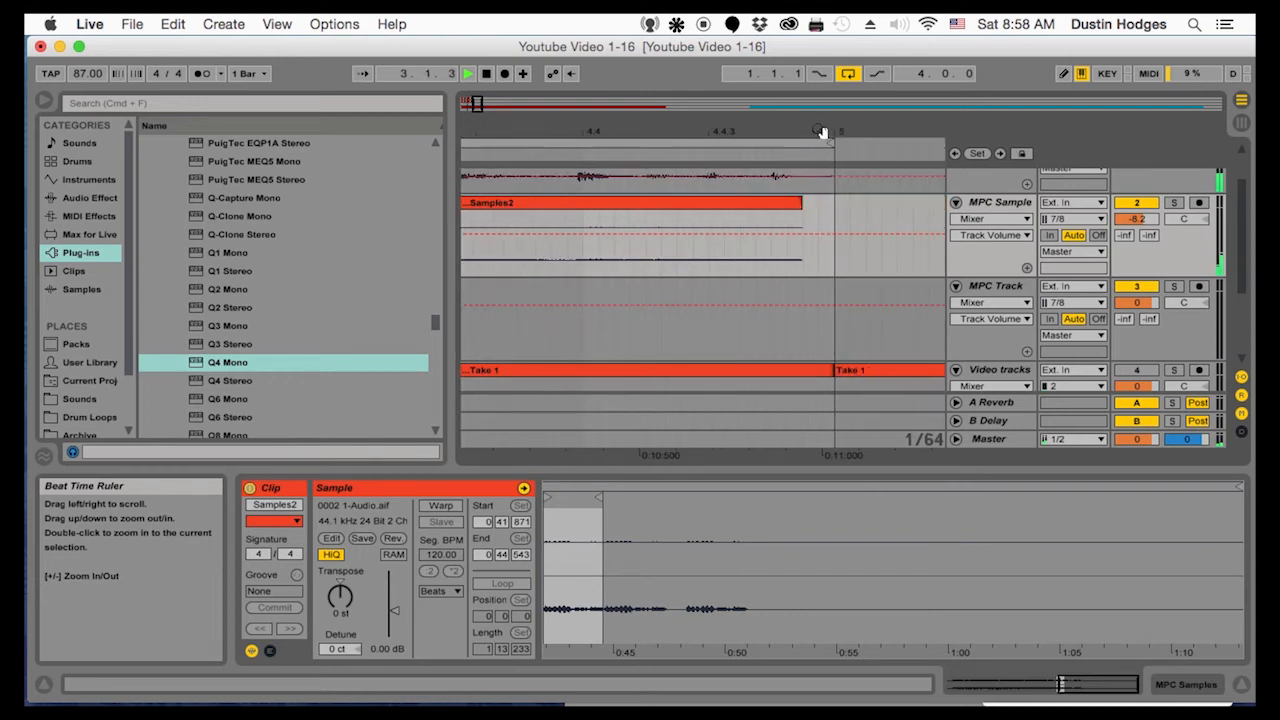
left_click_drag(797, 209, 694, 206)
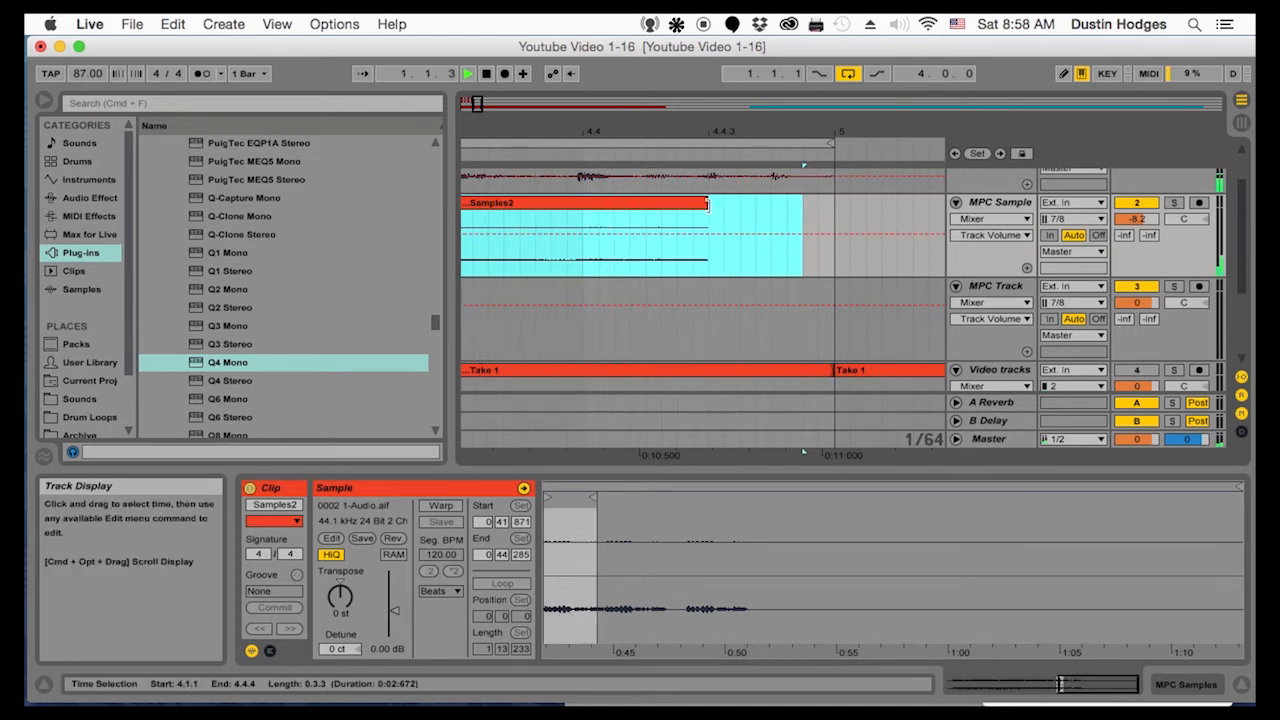
left_click_drag(708, 203, 769, 203)
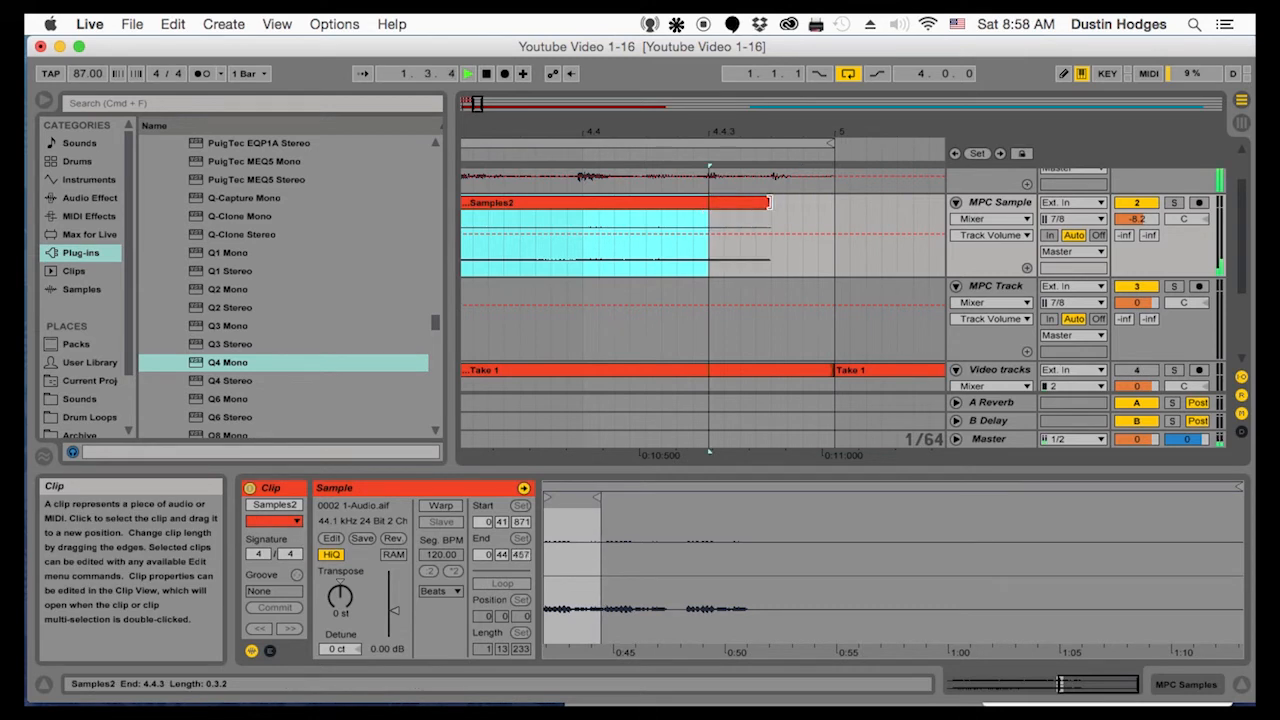
left_click_drag(680, 137, 672, 160)
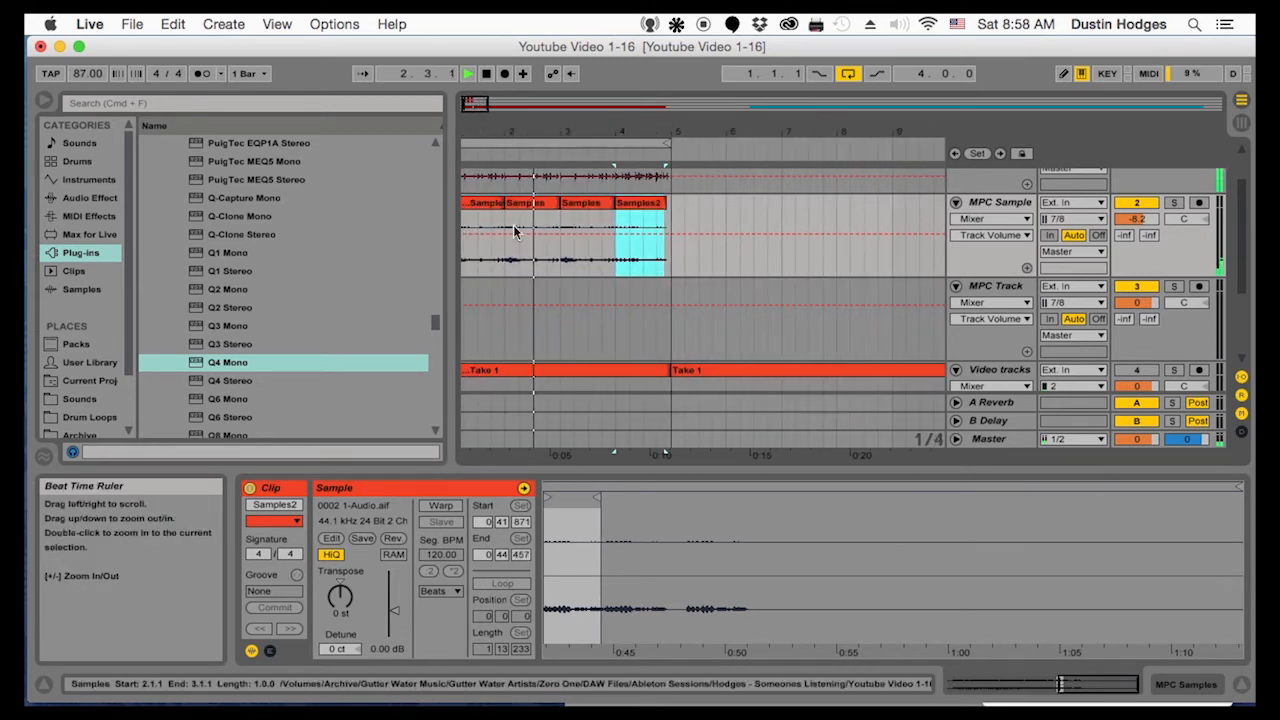
left_click(465, 297)
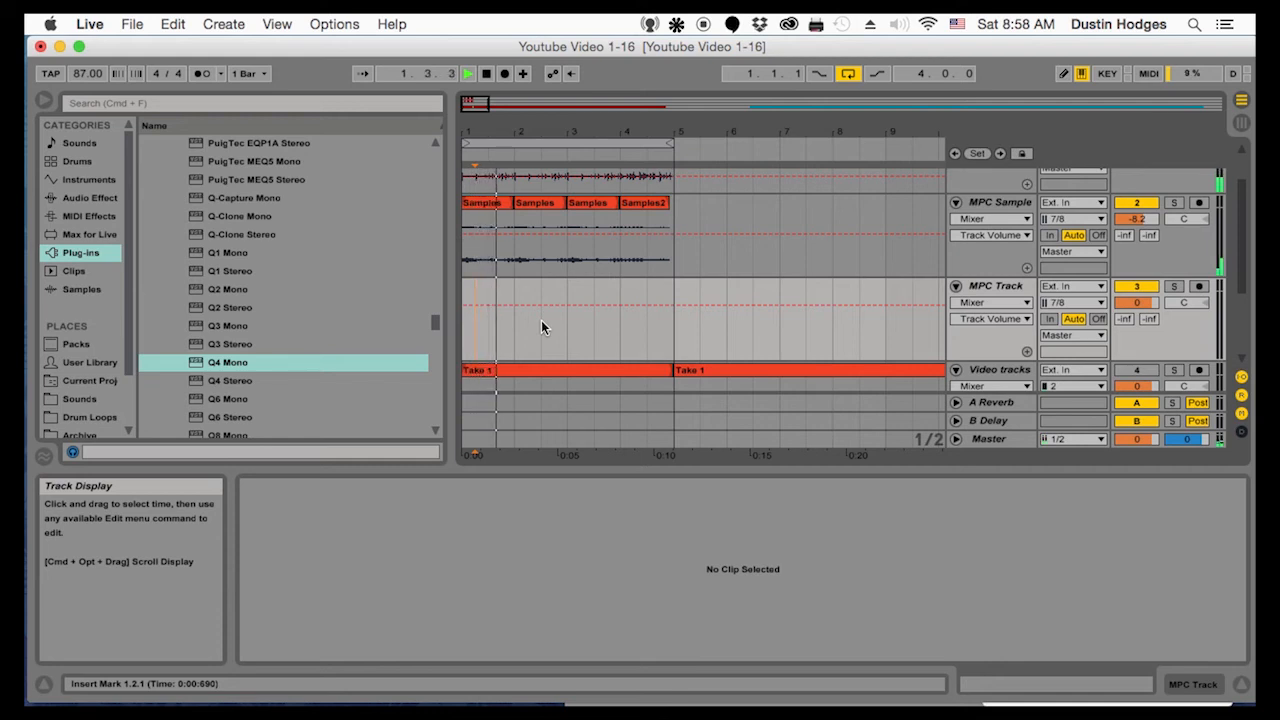
key("space")
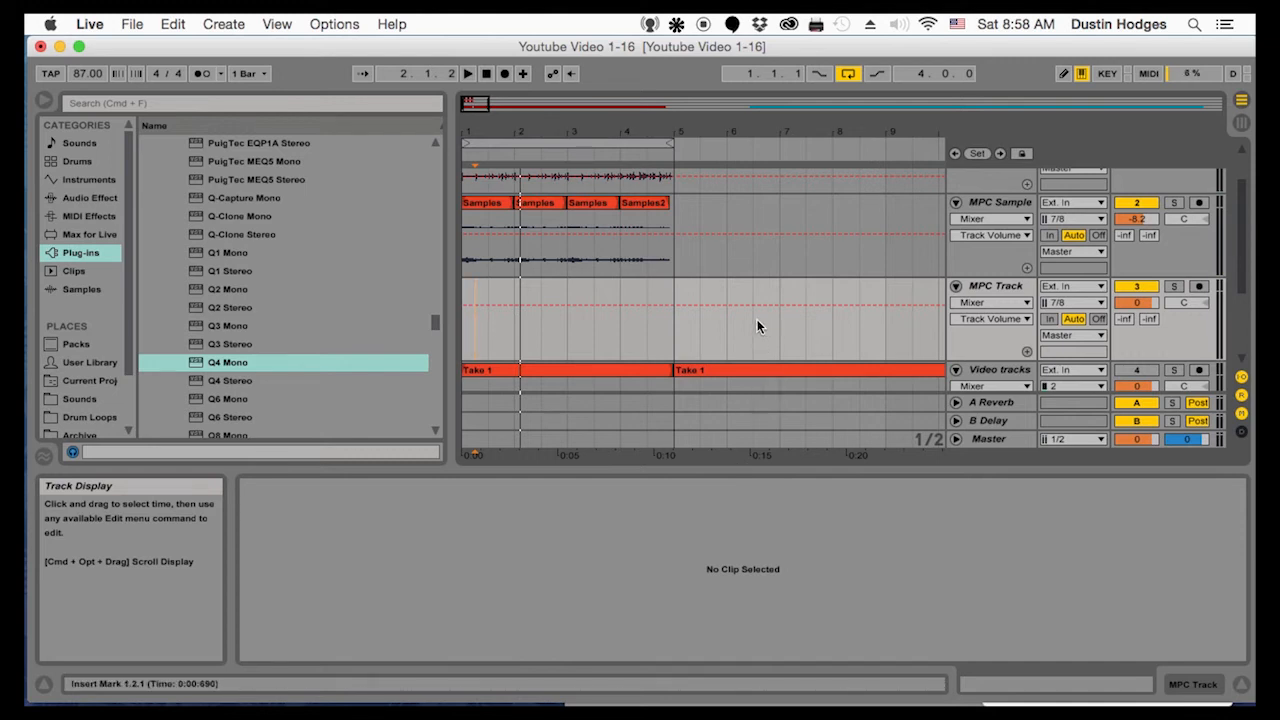
Load the Q4 Mono equalizer onto the MPC Samples track
left_click(994, 205)
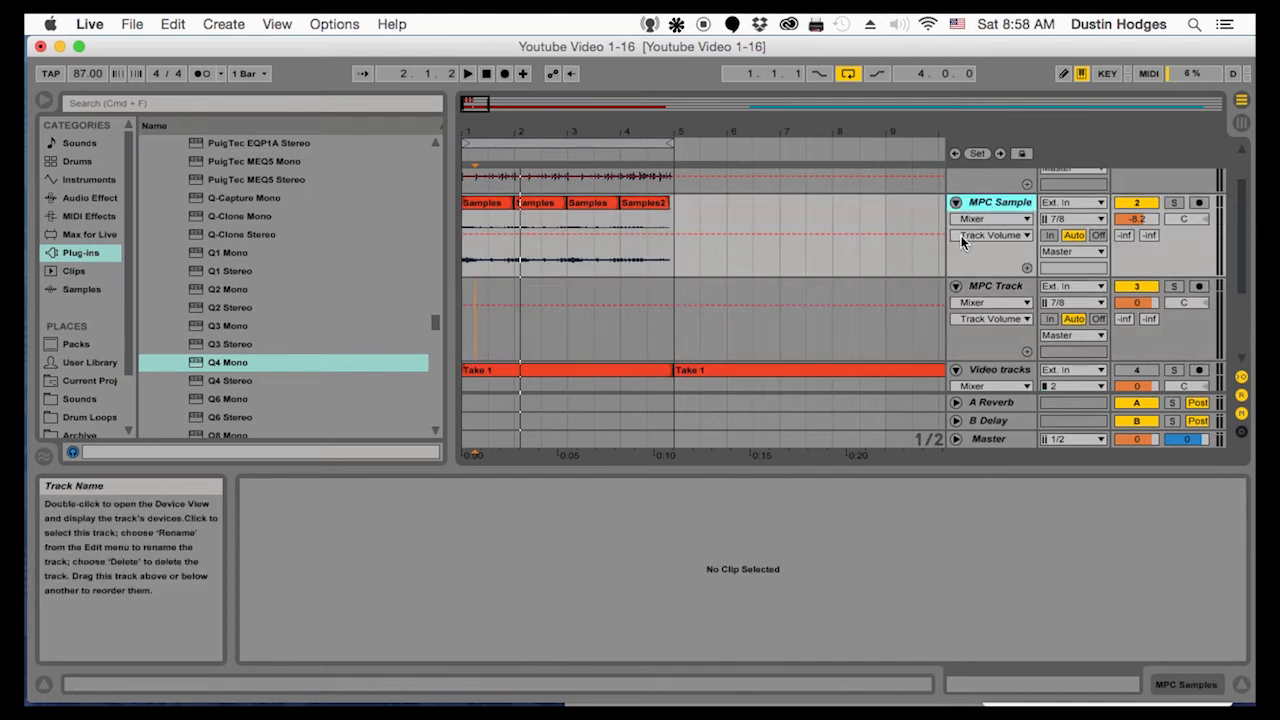
scroll(955, 237, "up", 2)
left_click(1002, 178)
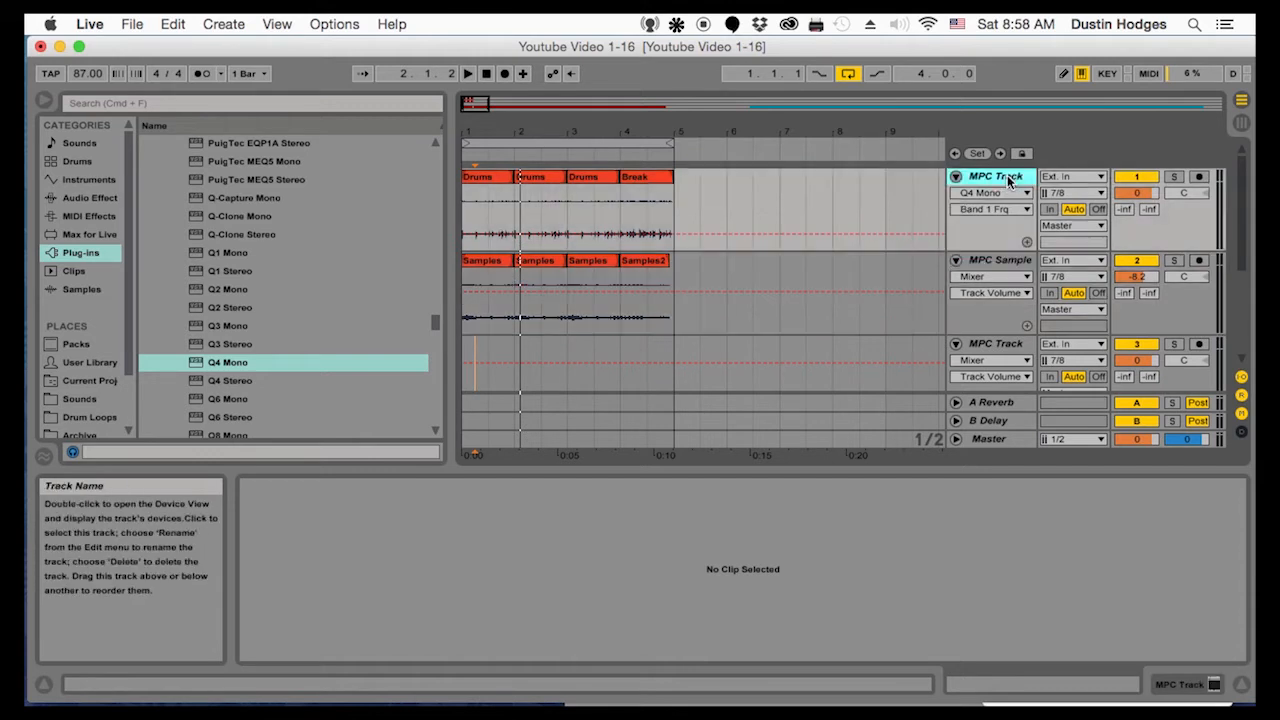
left_click(992, 261)
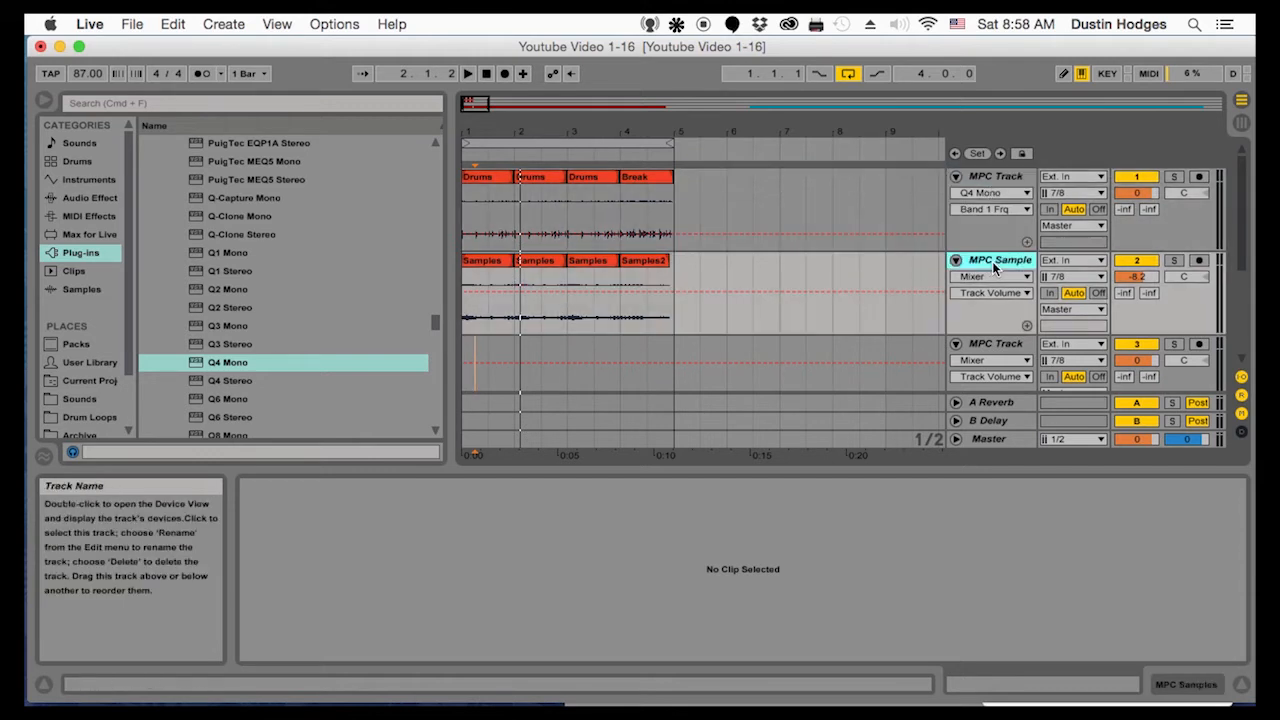
left_click(226, 364)
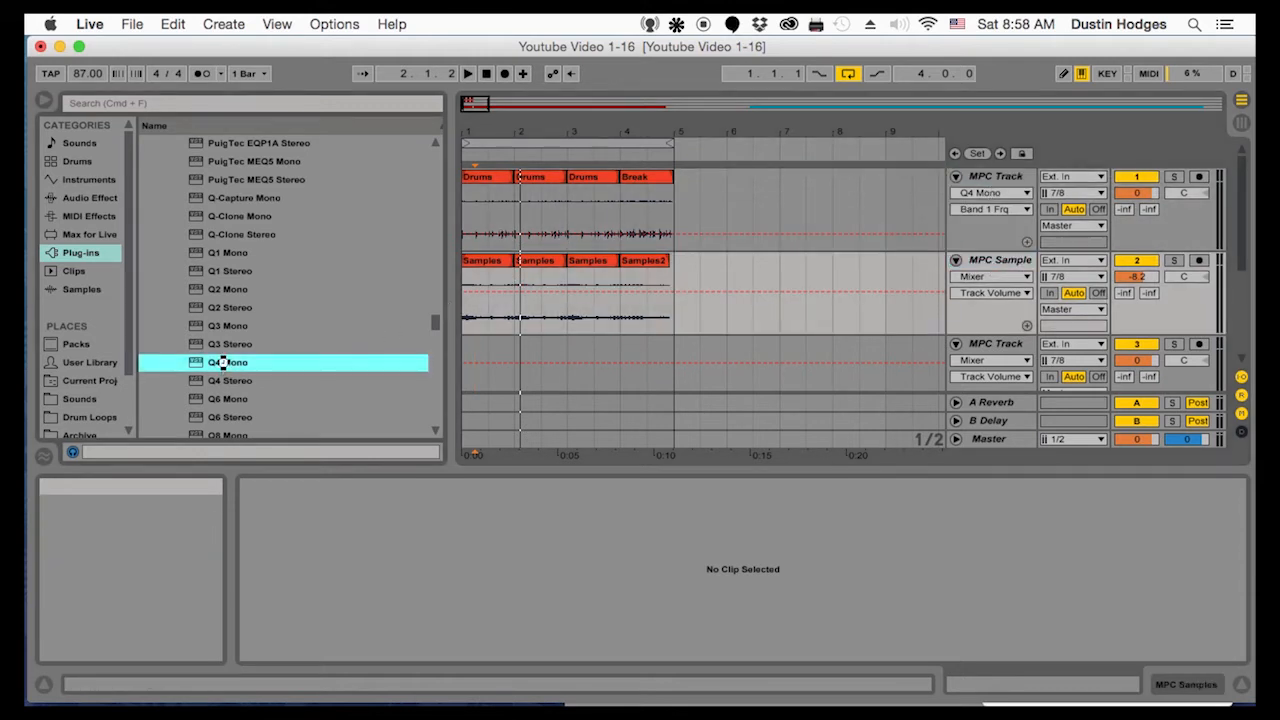
double_click(226, 363)
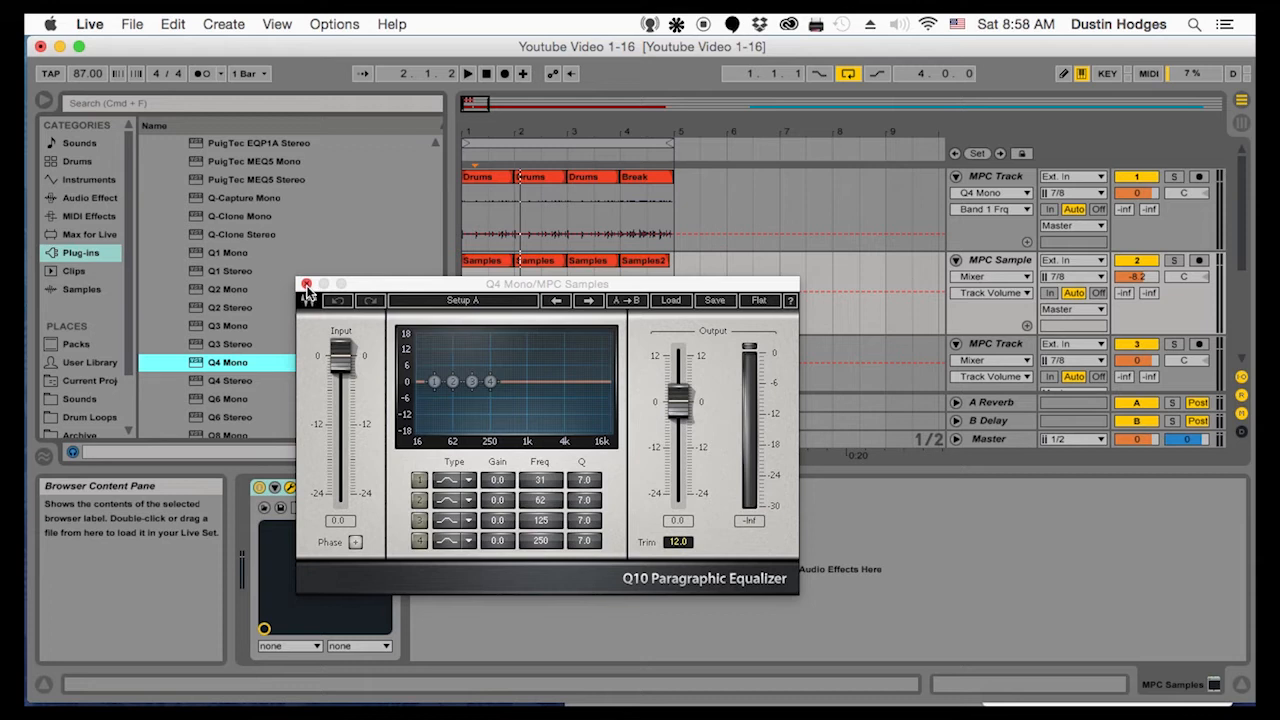
During playback, set the samples EQ's band 4 to 5.1 dB at 4269 Hz and band 3 to -3.9 dB at 891 Hz
left_click_drag(370, 292, 632, 242)
key("space")
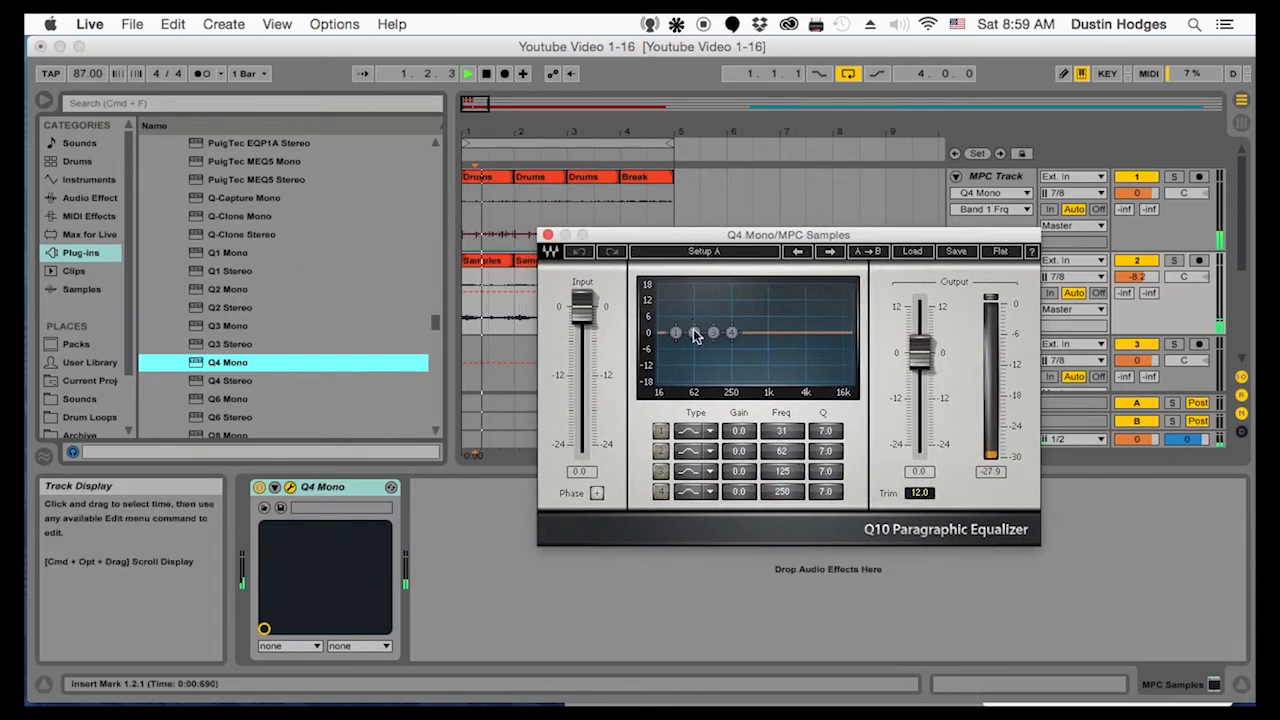
left_click_drag(731, 337, 790, 334)
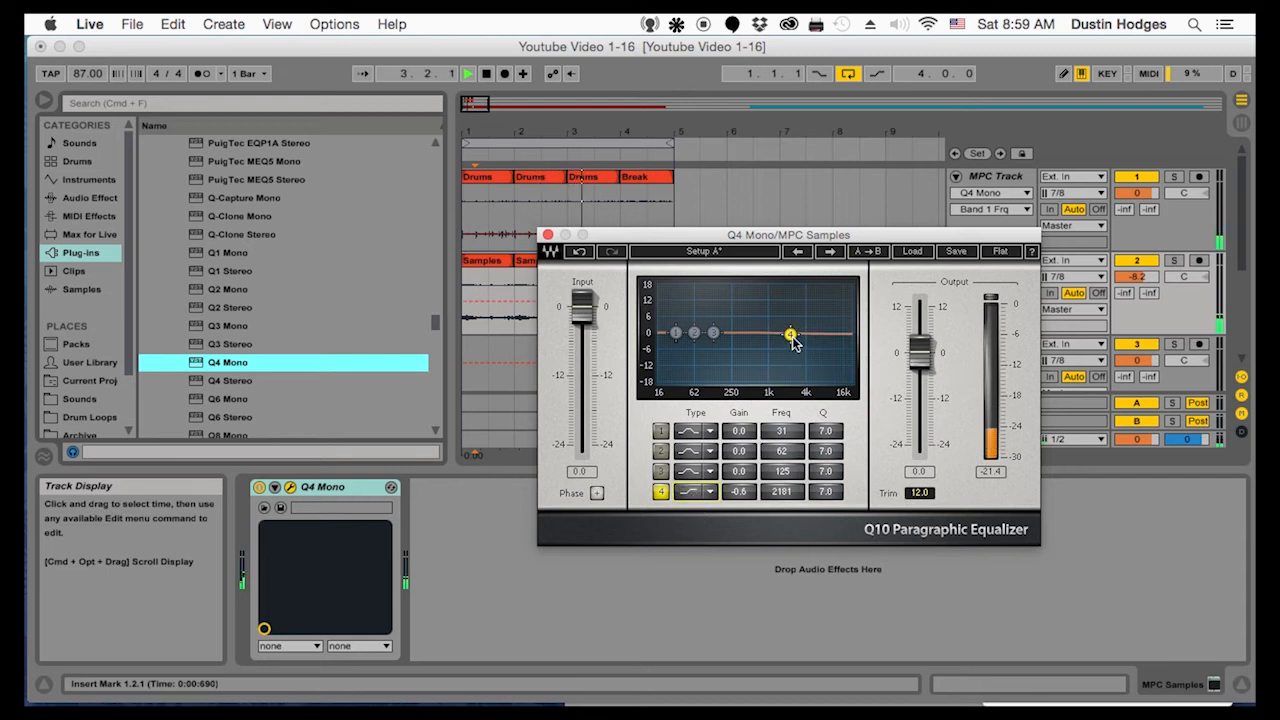
mouse_move(790, 334)
left_mouse_down()
mouse_move(792, 316)
mouse_move(808, 316)
left_mouse_up()
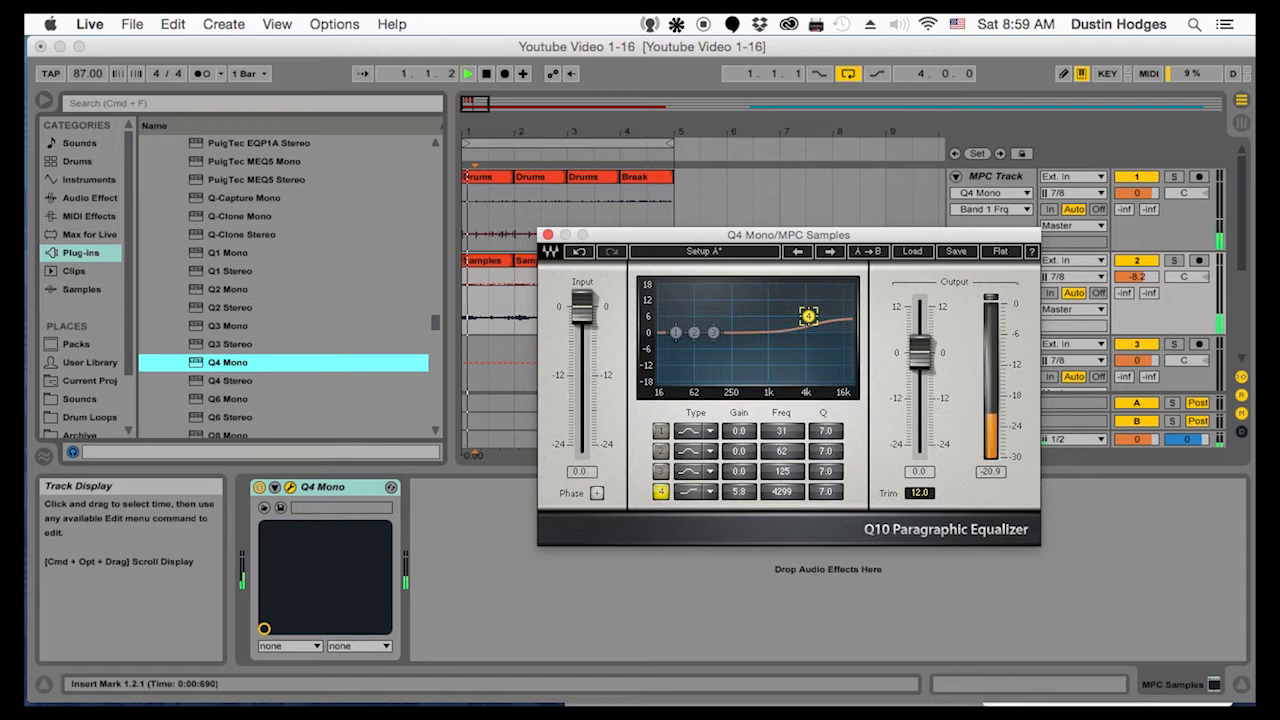
left_click_drag(808, 316, 808, 319)
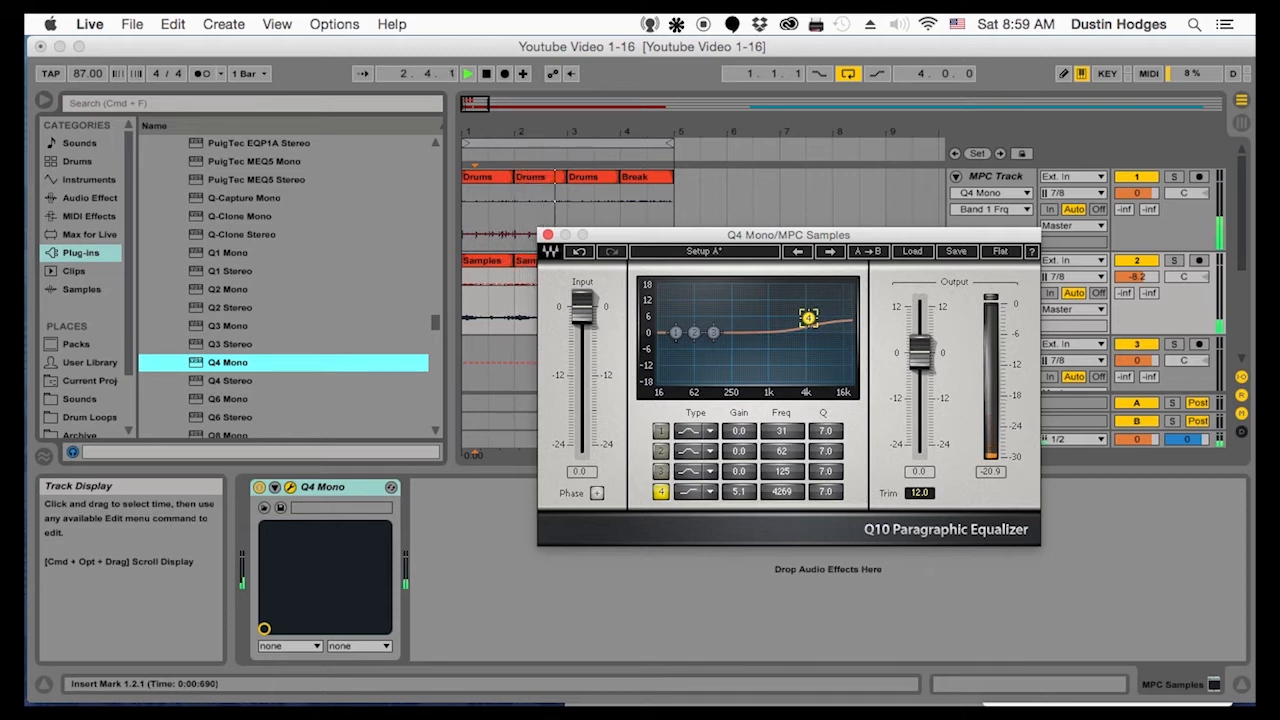
left_click_drag(713, 332, 767, 288)
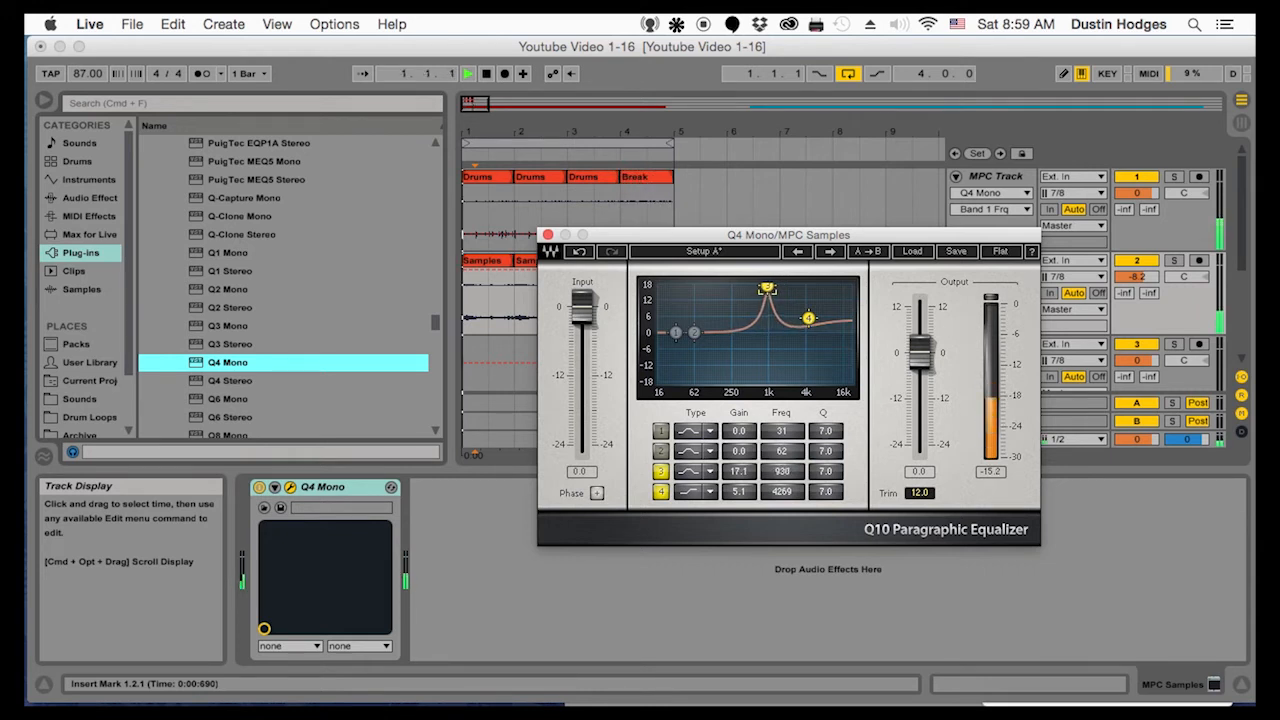
left_click_drag(767, 287, 766, 343)
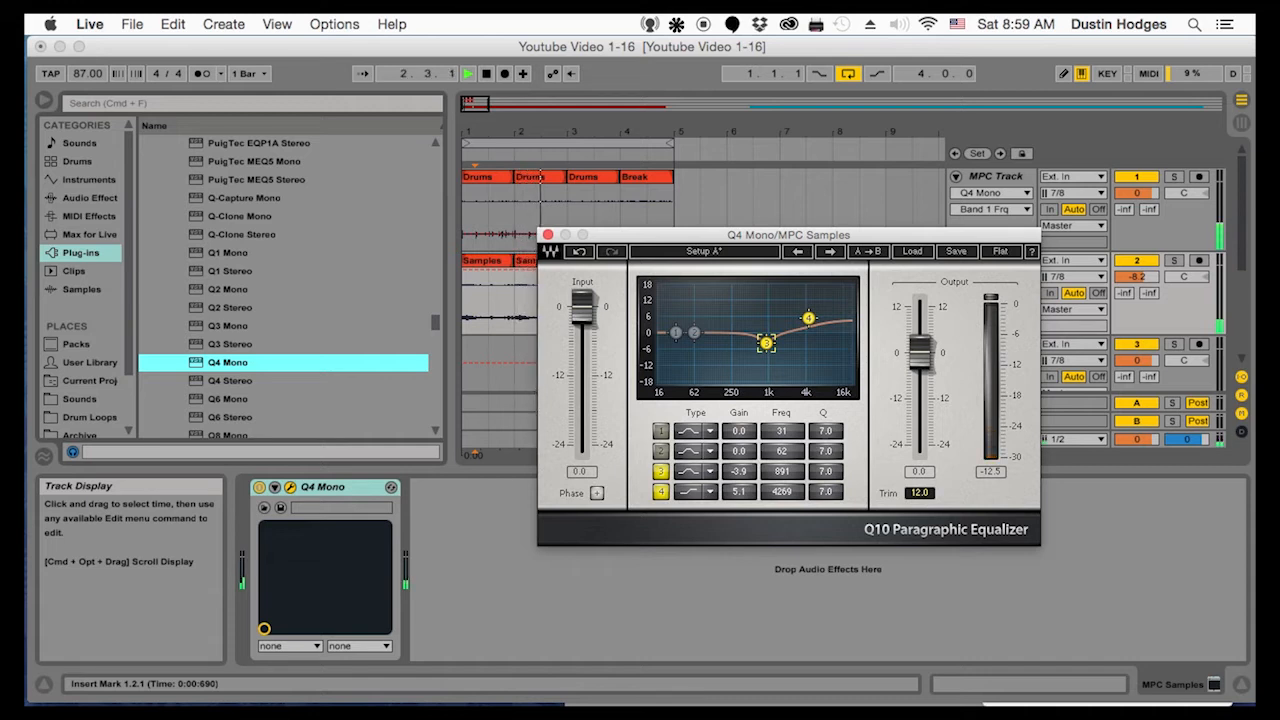
Sweep EQ band 2 with a strong boost up to 229 Hz, settle it at 1.7 dB and 143 Hz, and enable band 1
left_click_drag(694, 332, 712, 327)
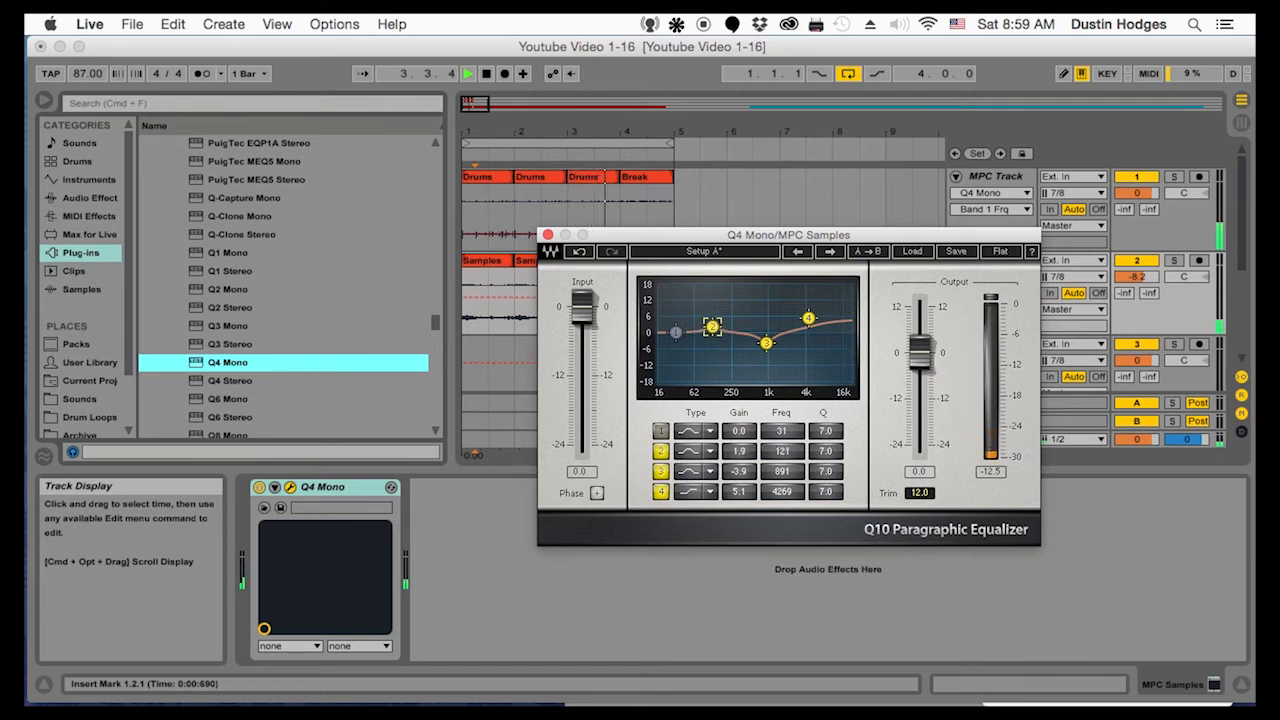
left_click_drag(712, 327, 703, 327)
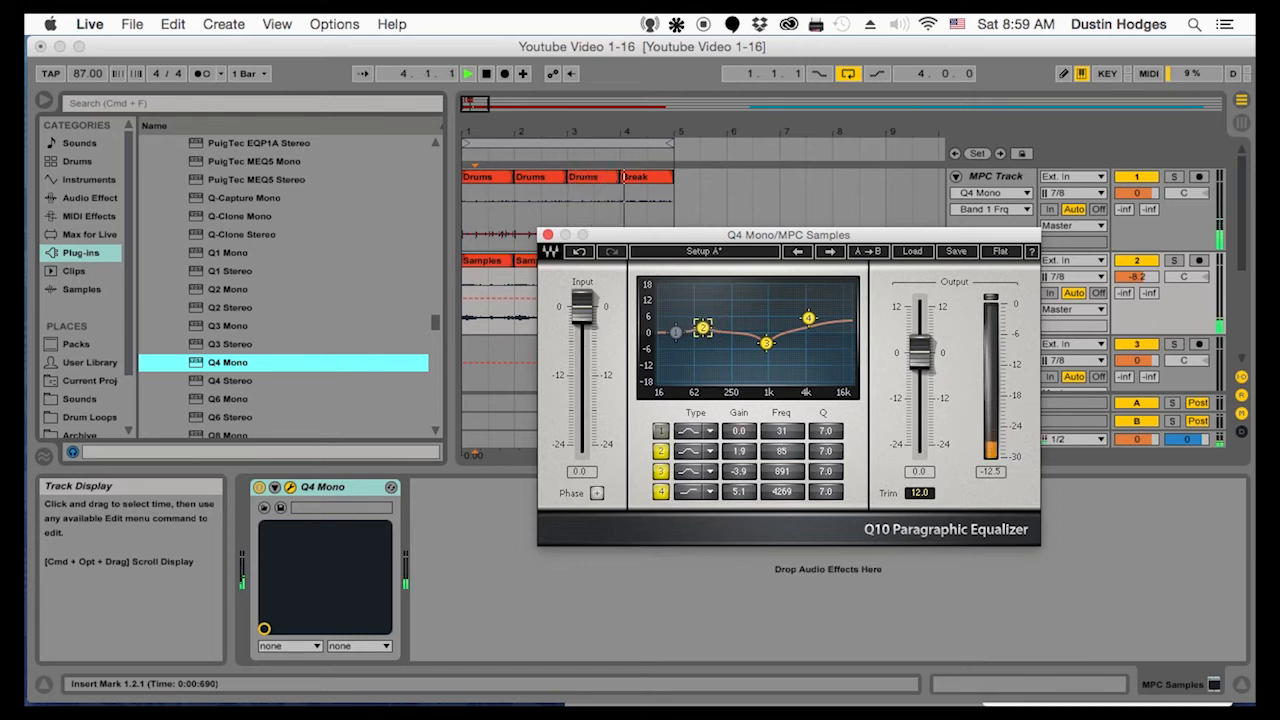
left_click_drag(703, 328, 721, 290)
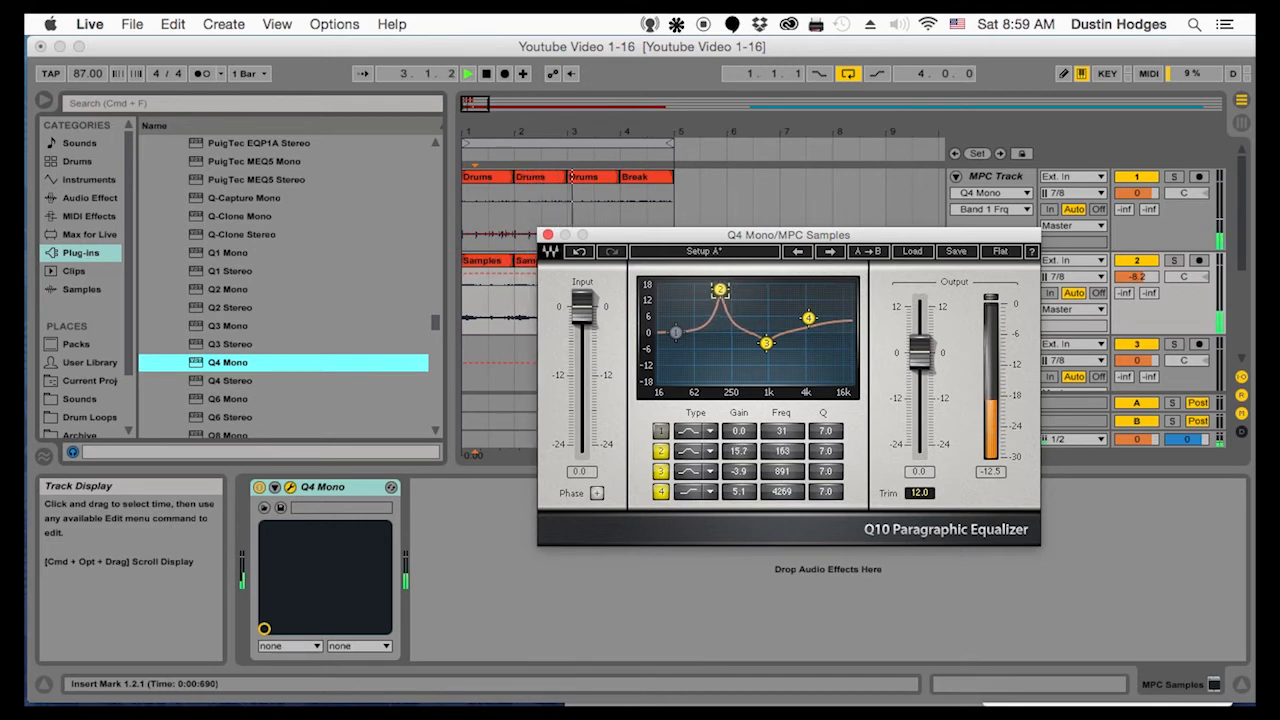
left_click_drag(720, 290, 725, 290)
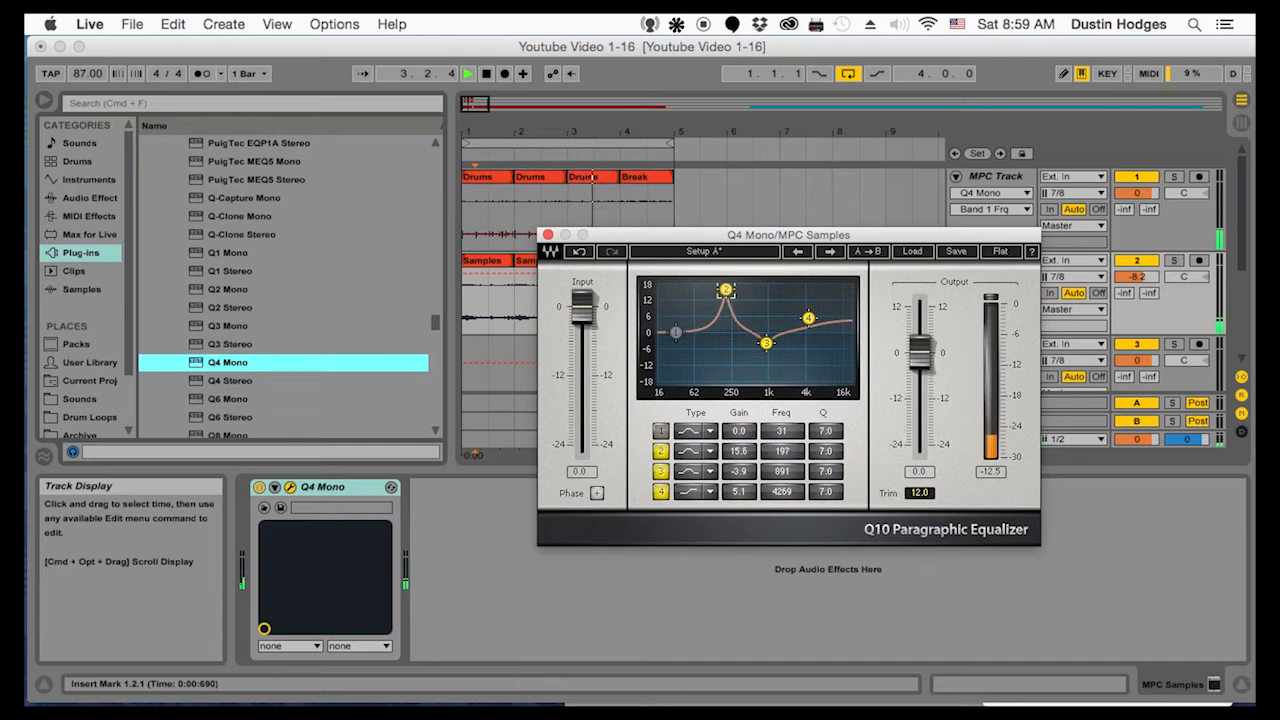
left_click_drag(725, 290, 729, 291)
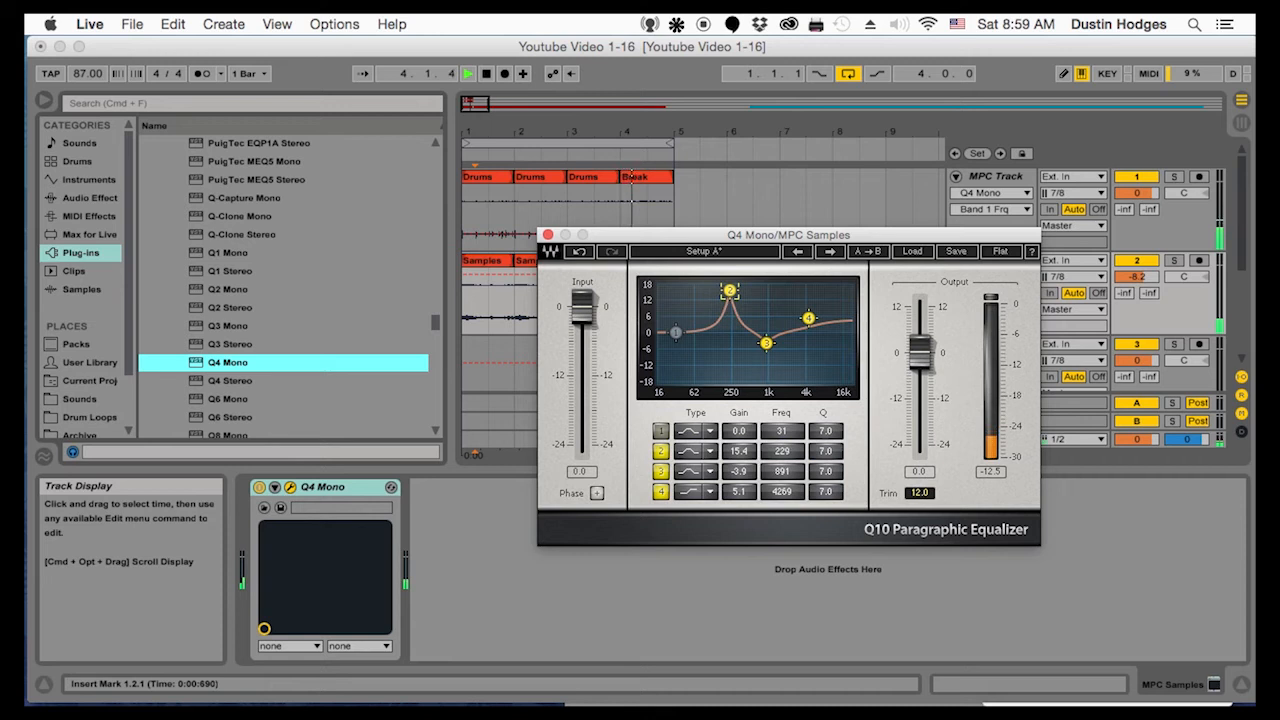
left_click_drag(729, 291, 677, 331)
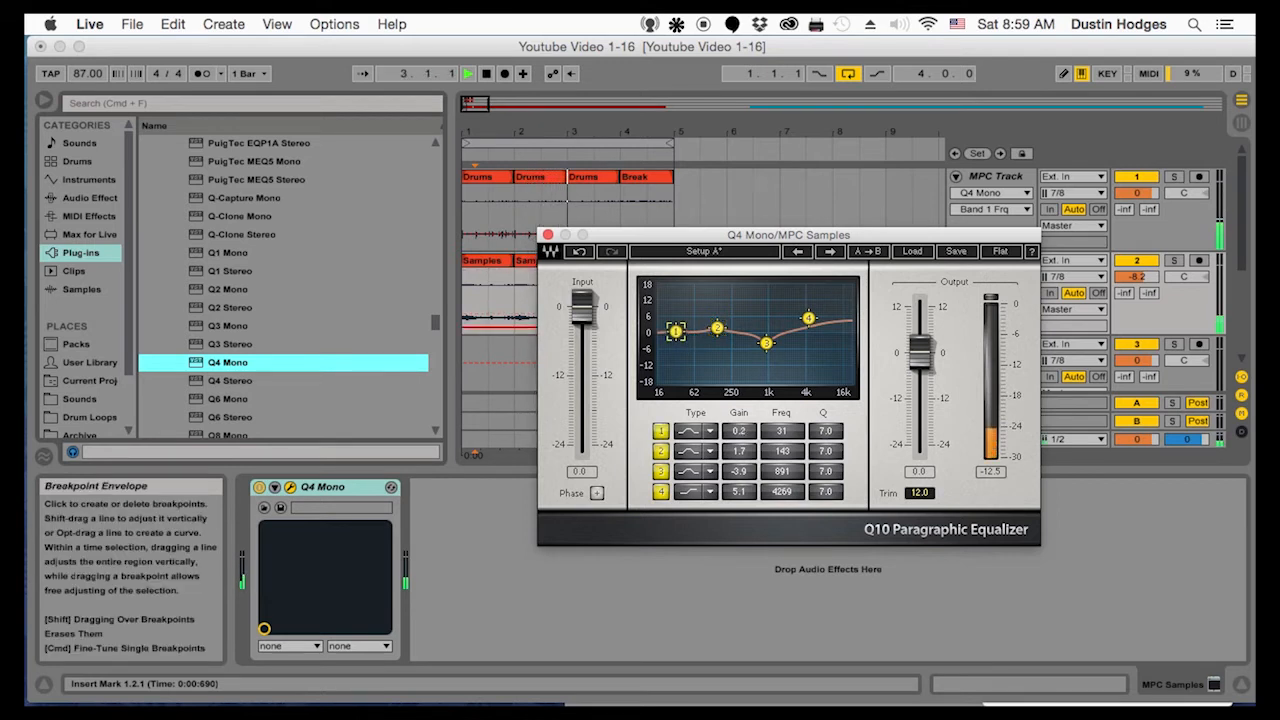
Cut EQ band 1 to -13.2 dB at 16 Hz, set band 2 to 2.3 dB at 77 Hz, and close the equalizer and stop playback
left_click_drag(677, 331, 661, 369)
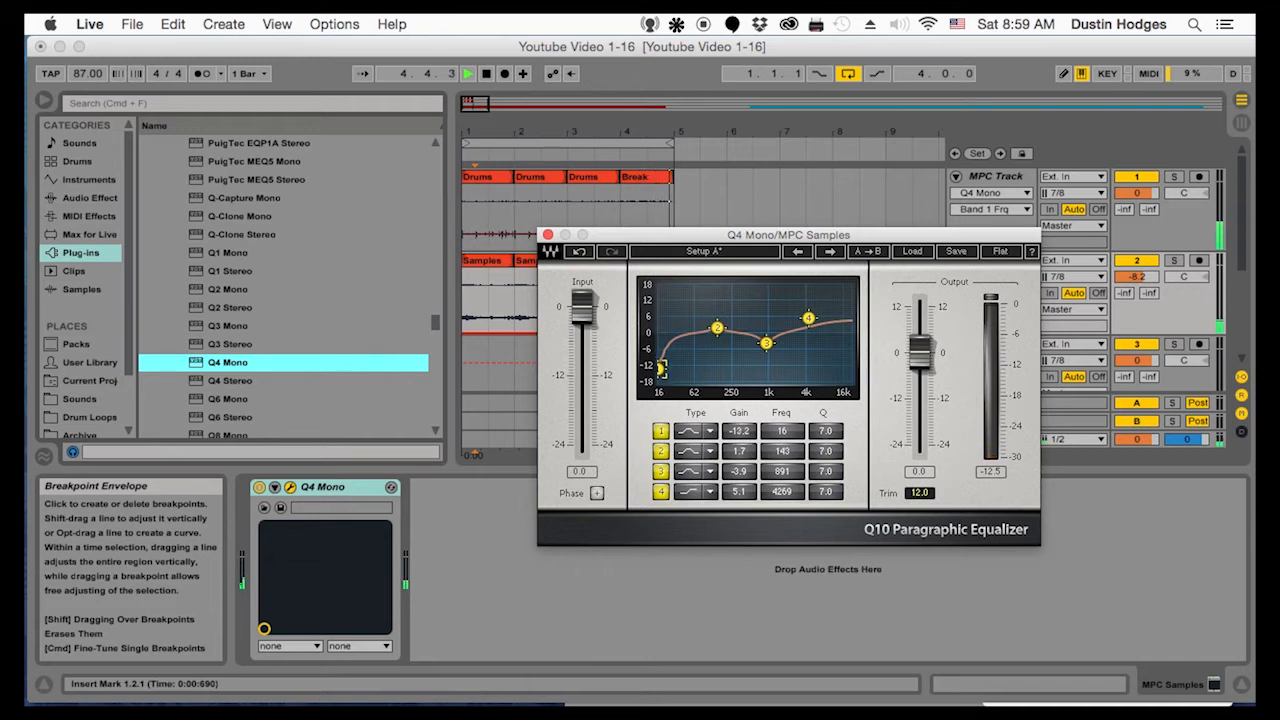
left_click_drag(716, 328, 699, 326)
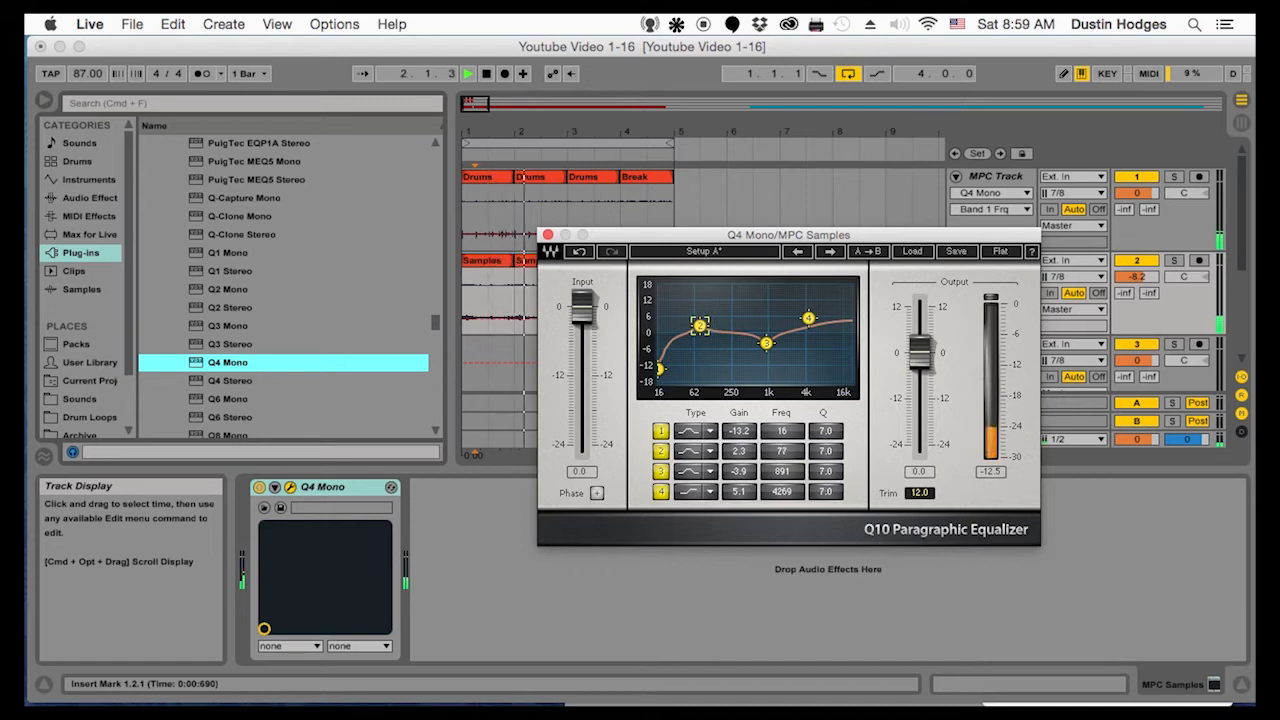
left_click(548, 234)
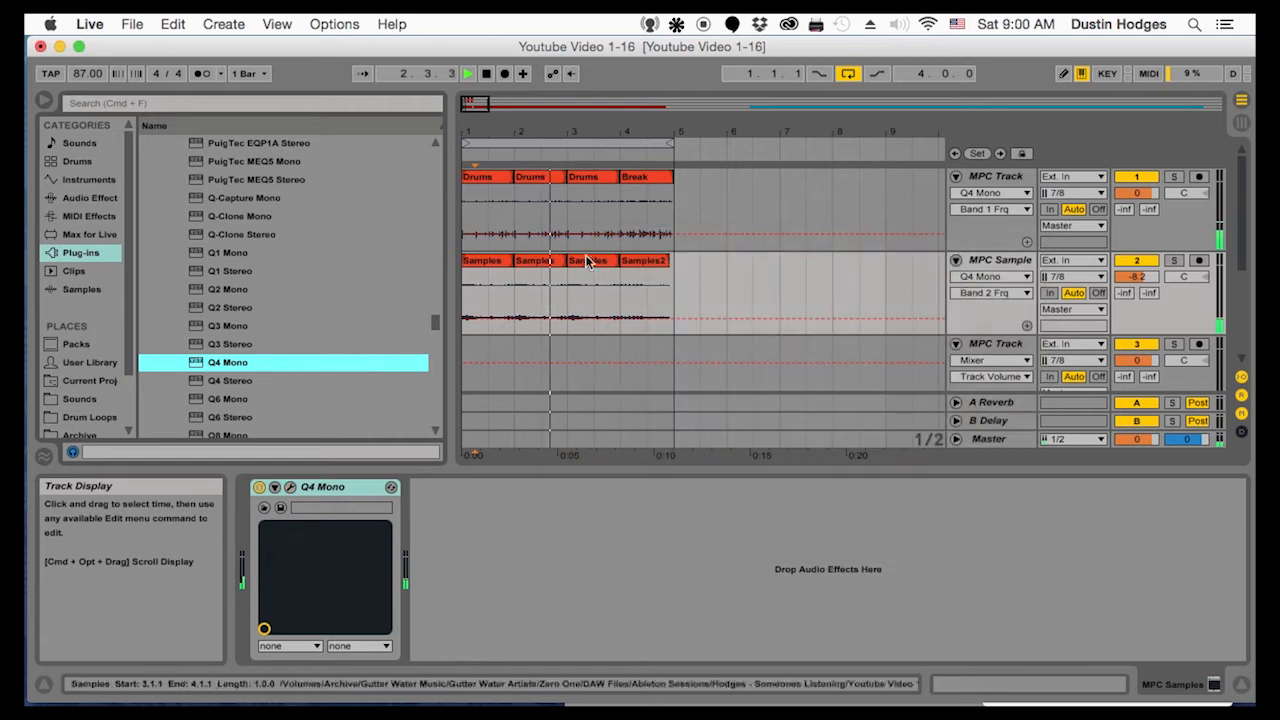
key("space")
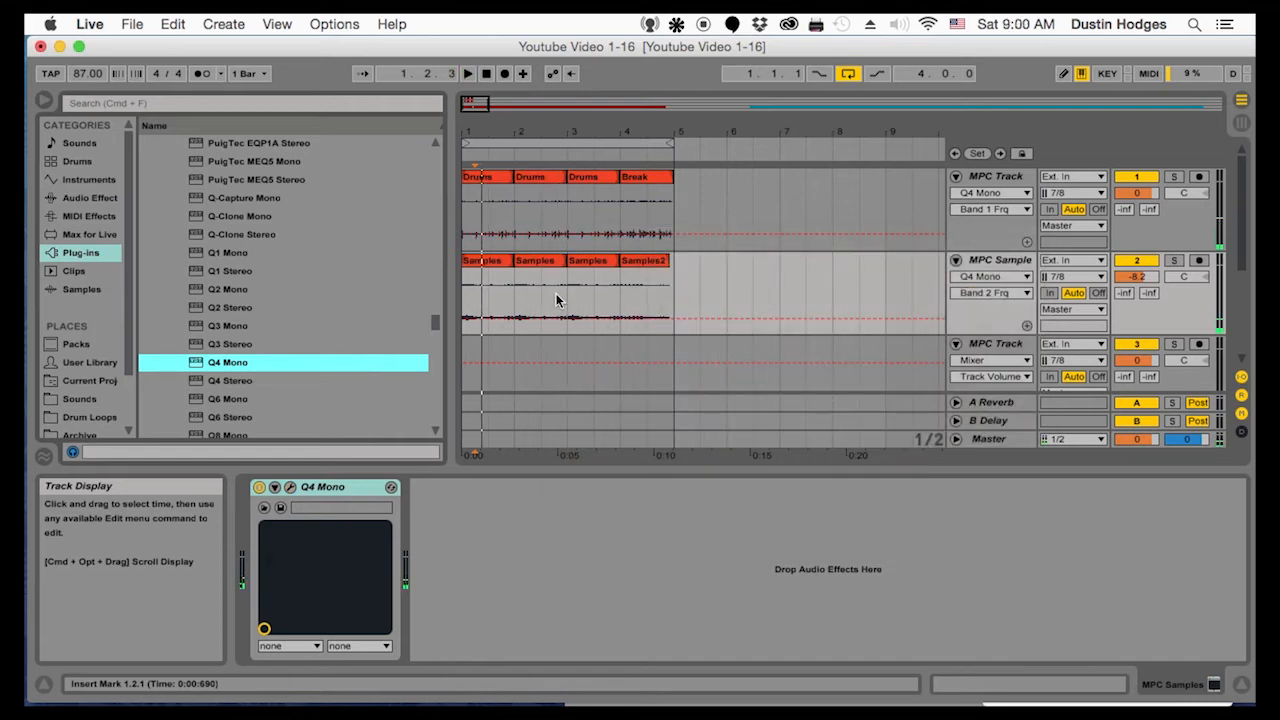
Play the loop from its start, unfold the Master track to check its level, and stop playback
left_click(465, 295)
key("space")
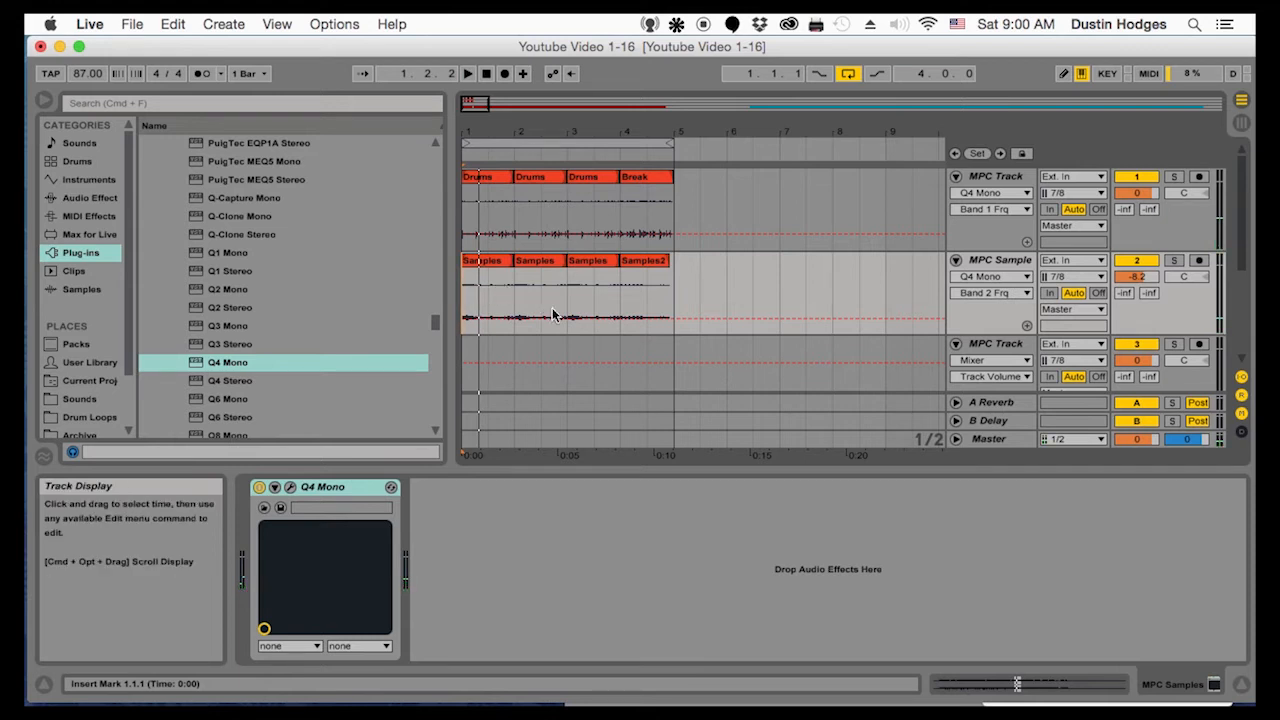
key("space")
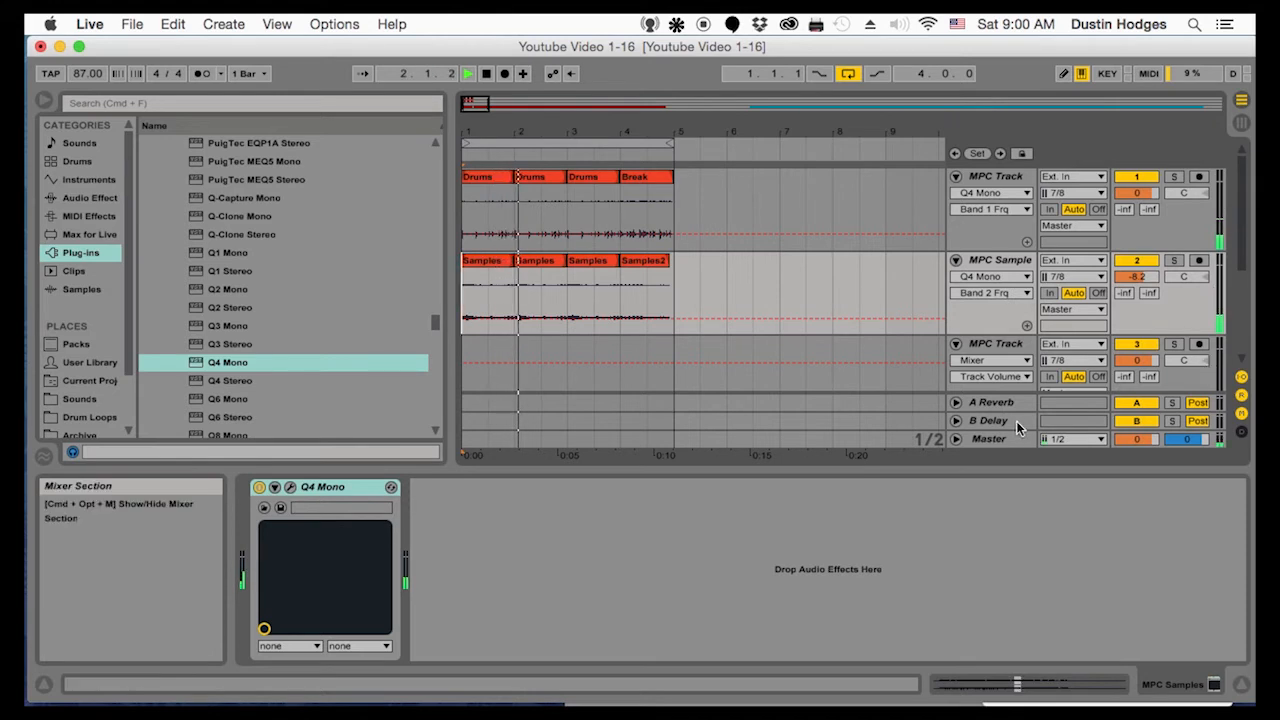
left_click(955, 439)
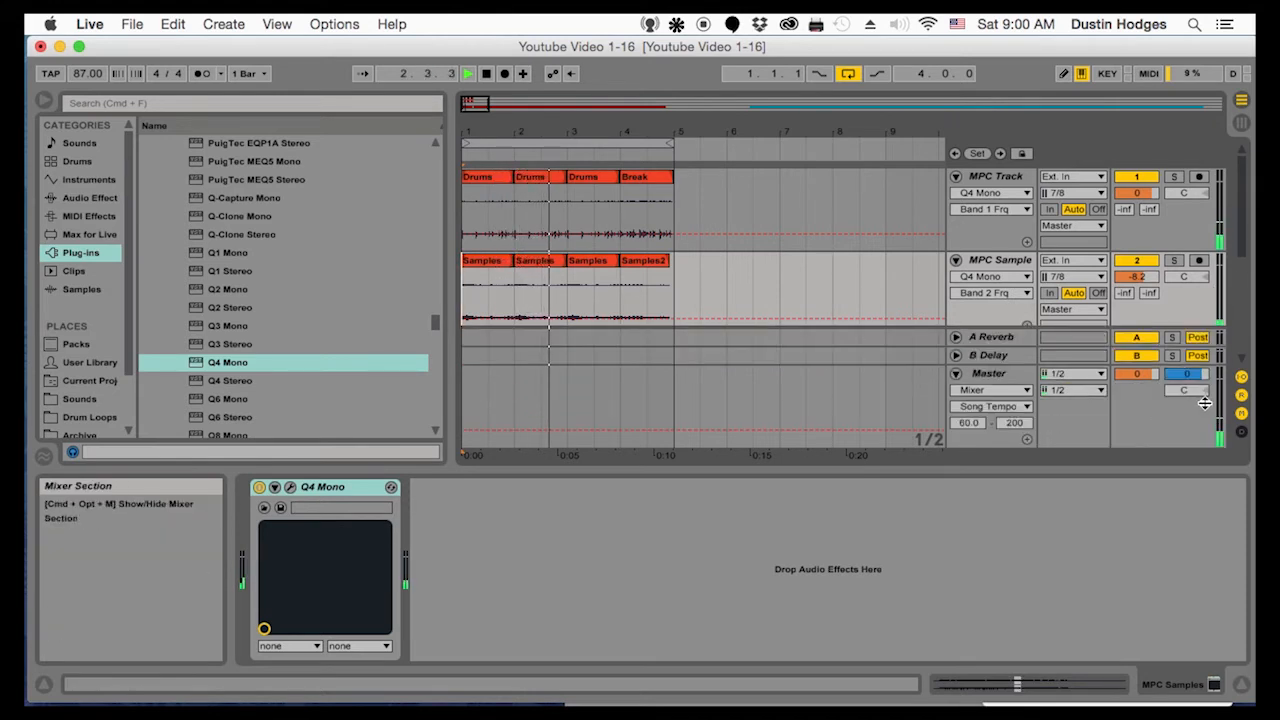
key("space")
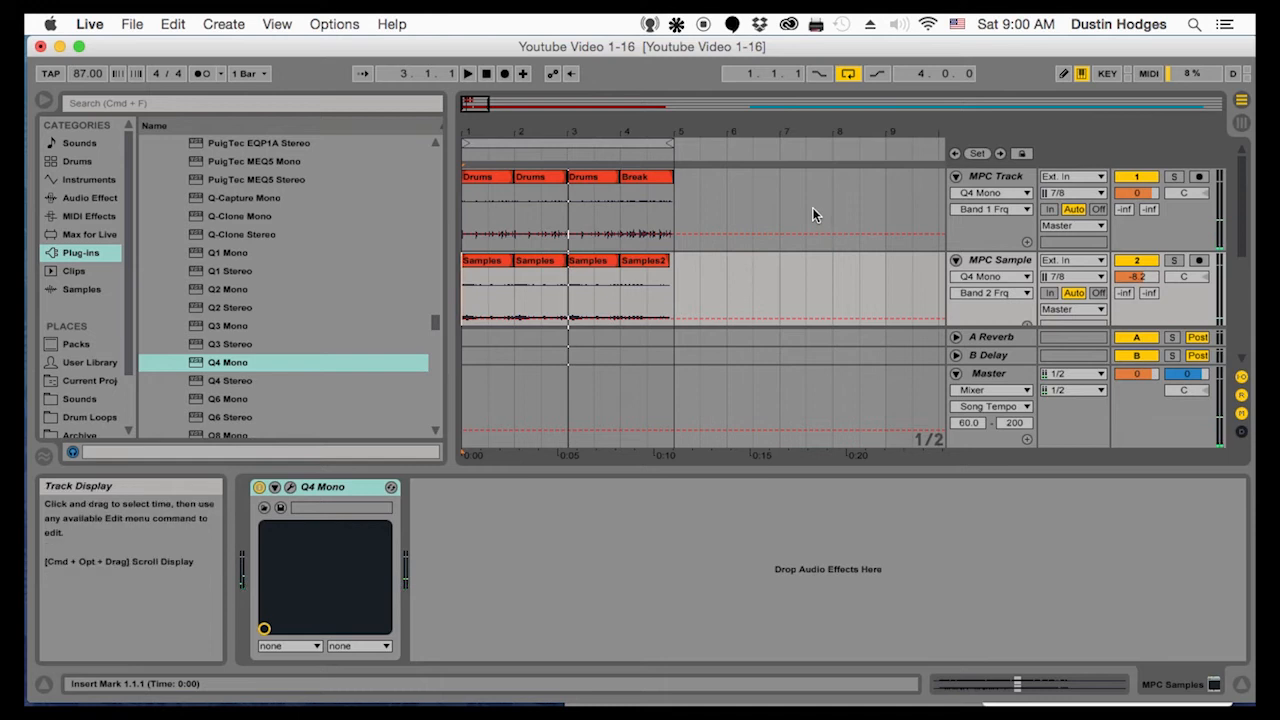
Fold the drum and MPC Samples tracks and insert a MIDI track directly below MPC Samples
left_click(956, 177)
left_click(956, 195)
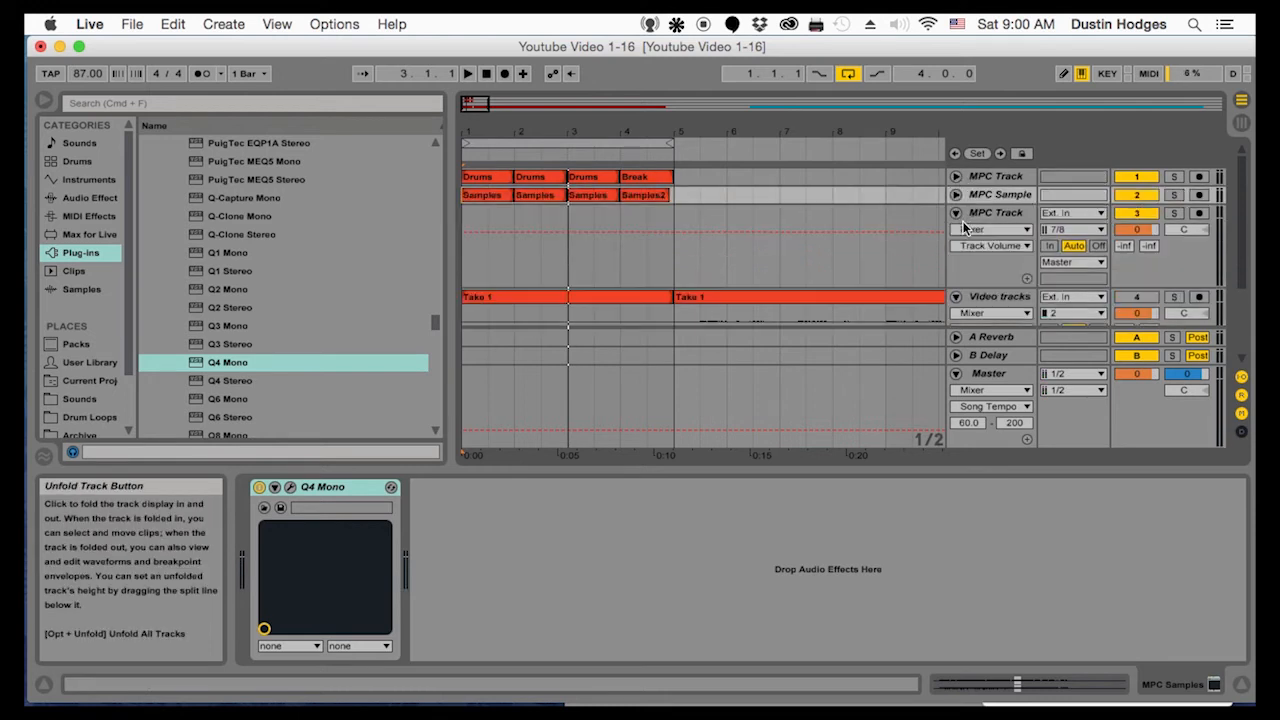
left_click(1010, 214)
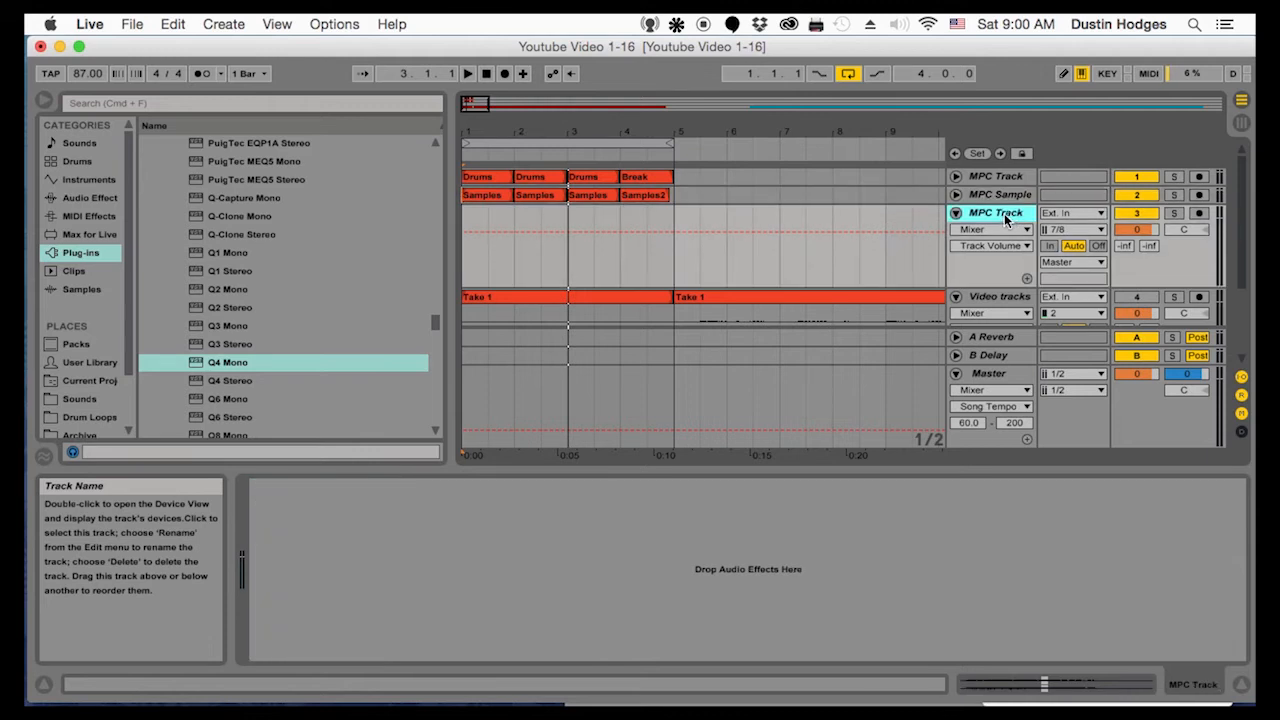
right_click(1003, 214)
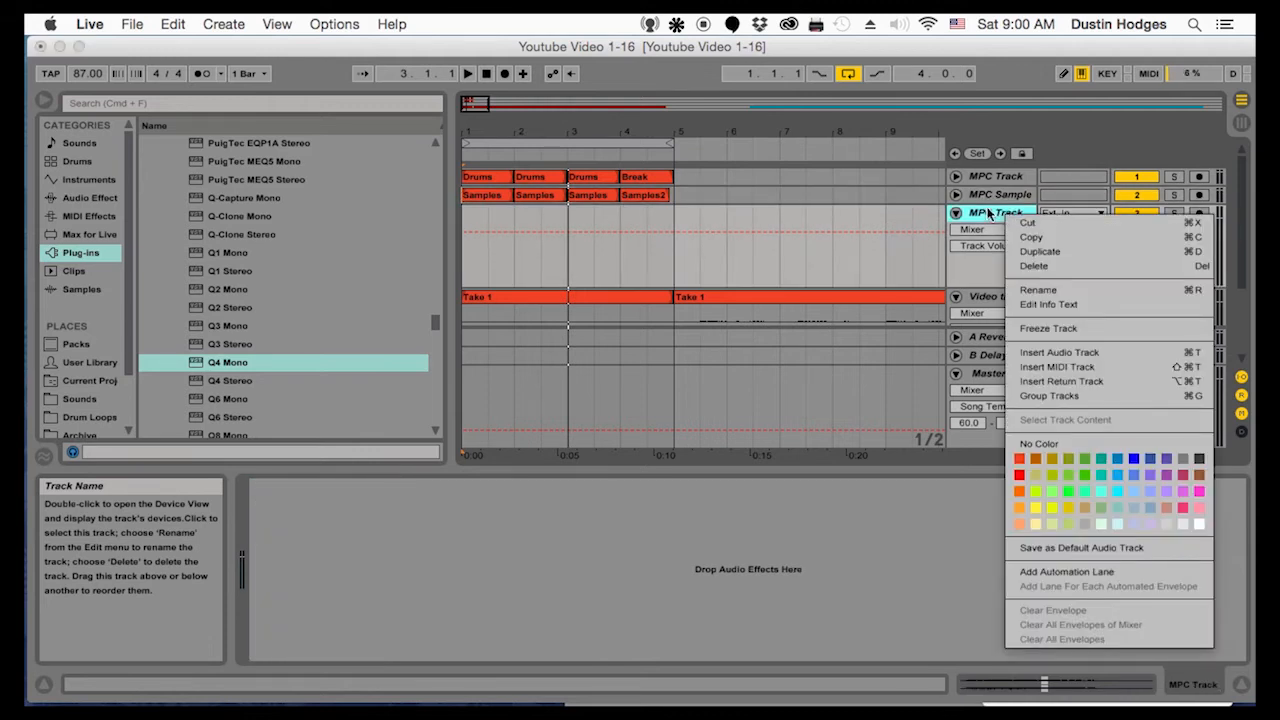
left_click(986, 196)
left_click(986, 196)
right_click(988, 197)
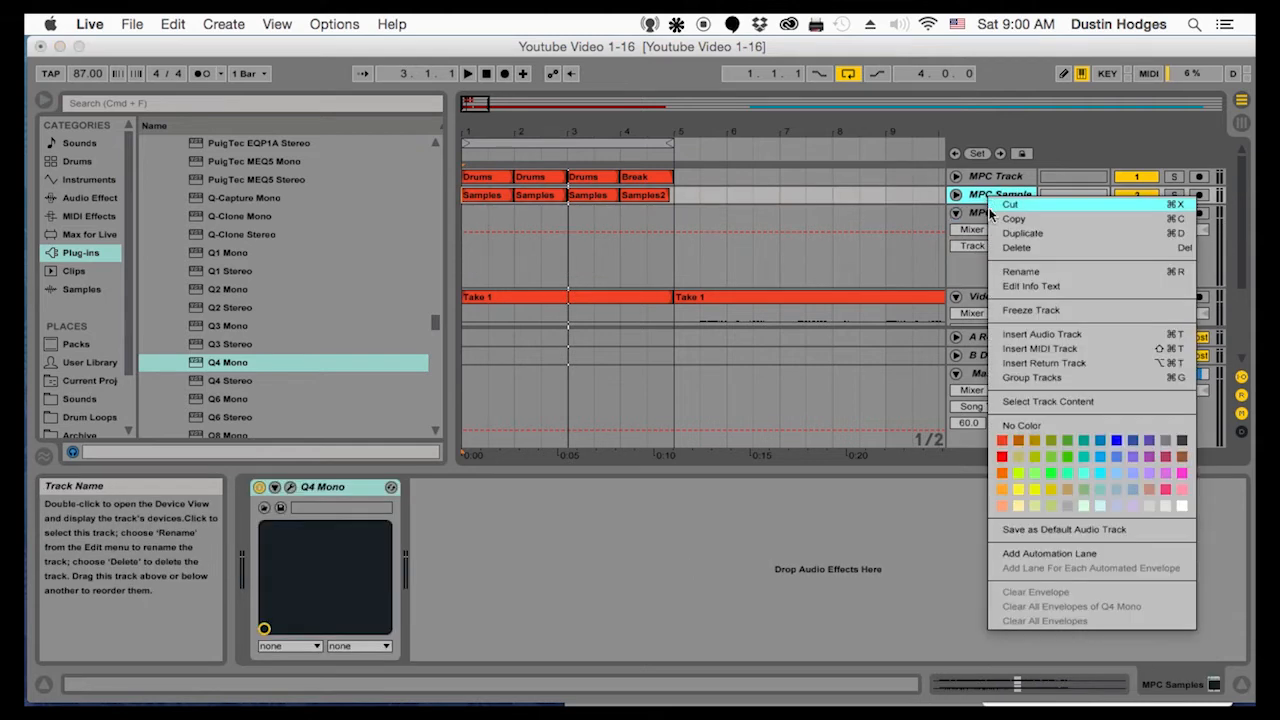
left_click(1014, 350)
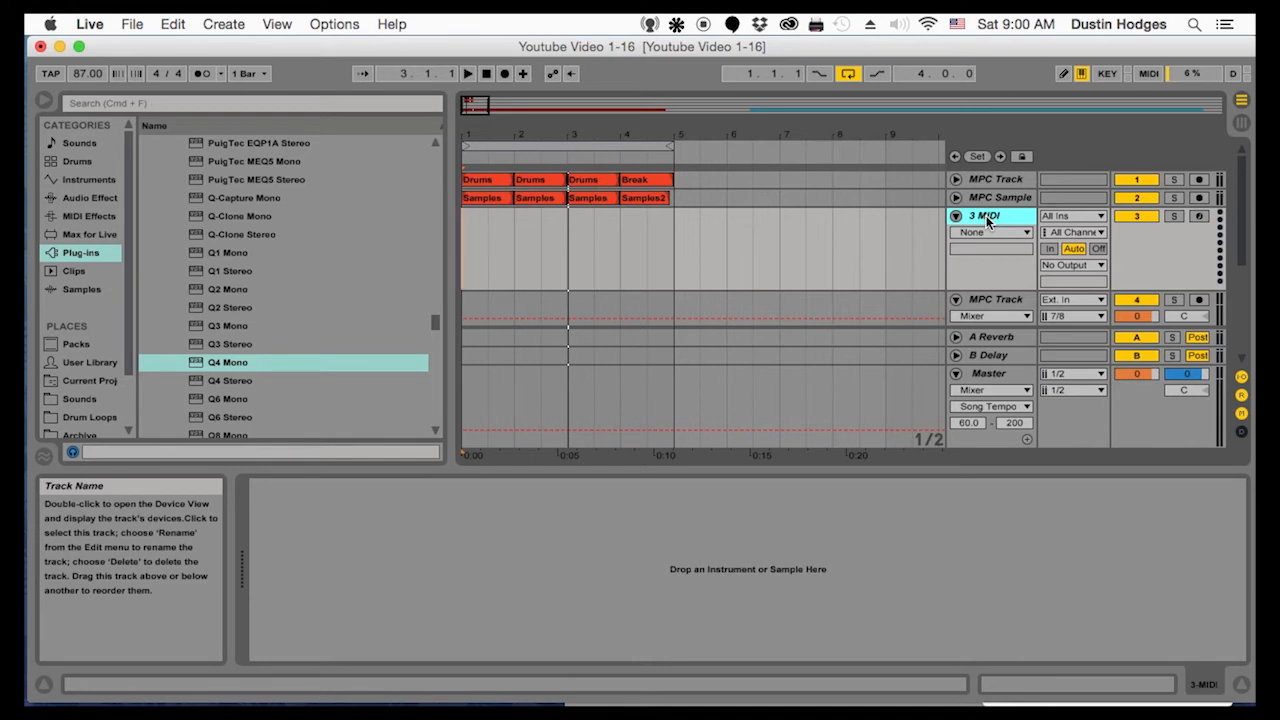
Rename the new MIDI track as Bass
key("super+r")
type("Bass")
key("Return")
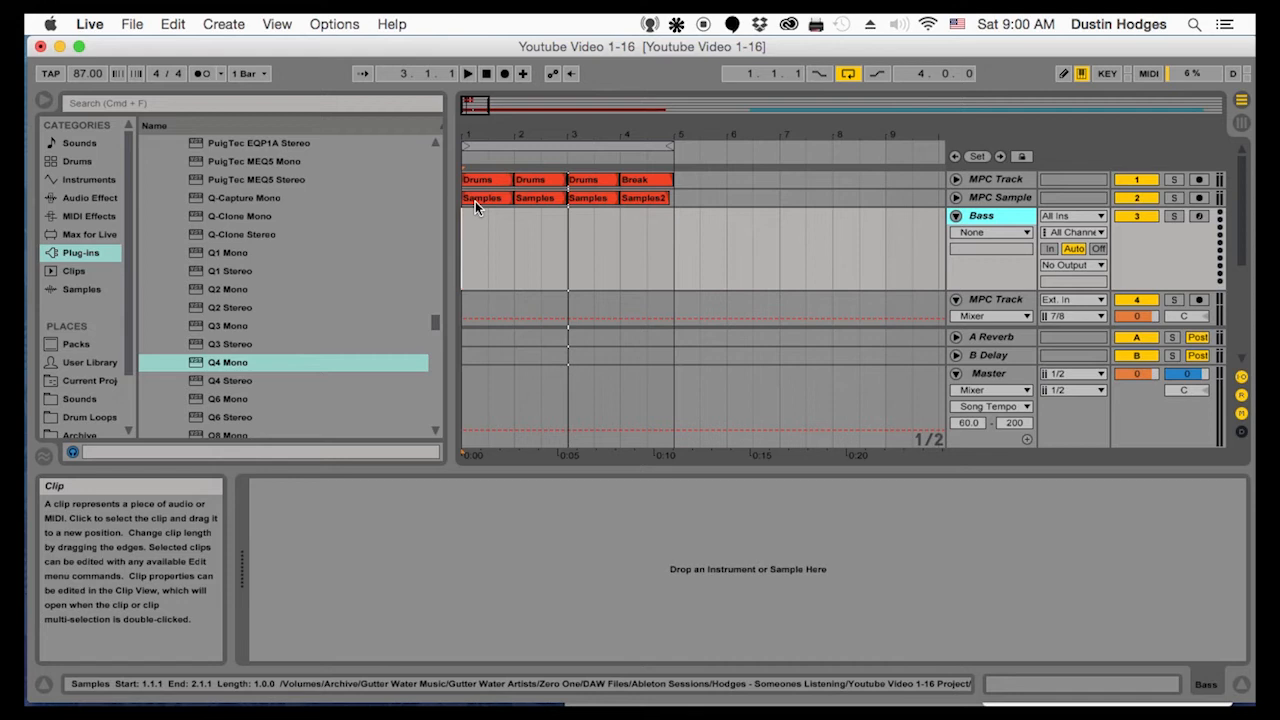
Search the Instruments category for "bass" and look through the Analog bass presets
left_click(84, 198)
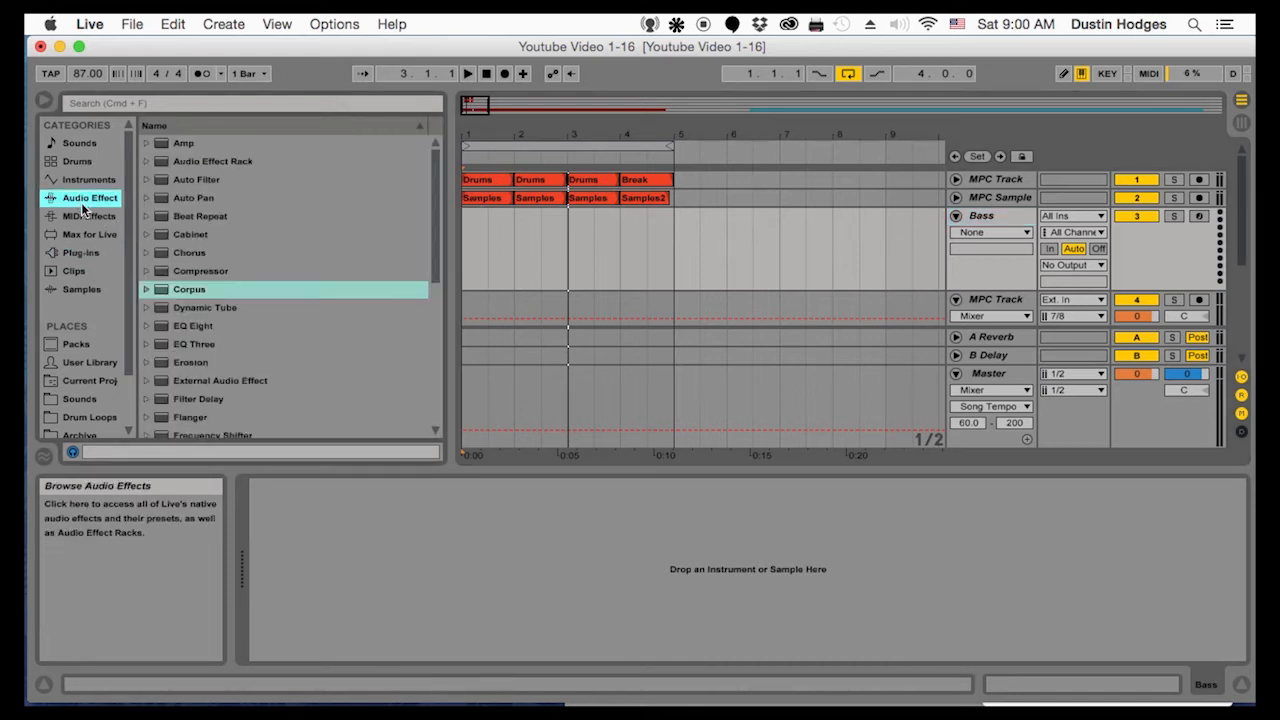
left_click(82, 218)
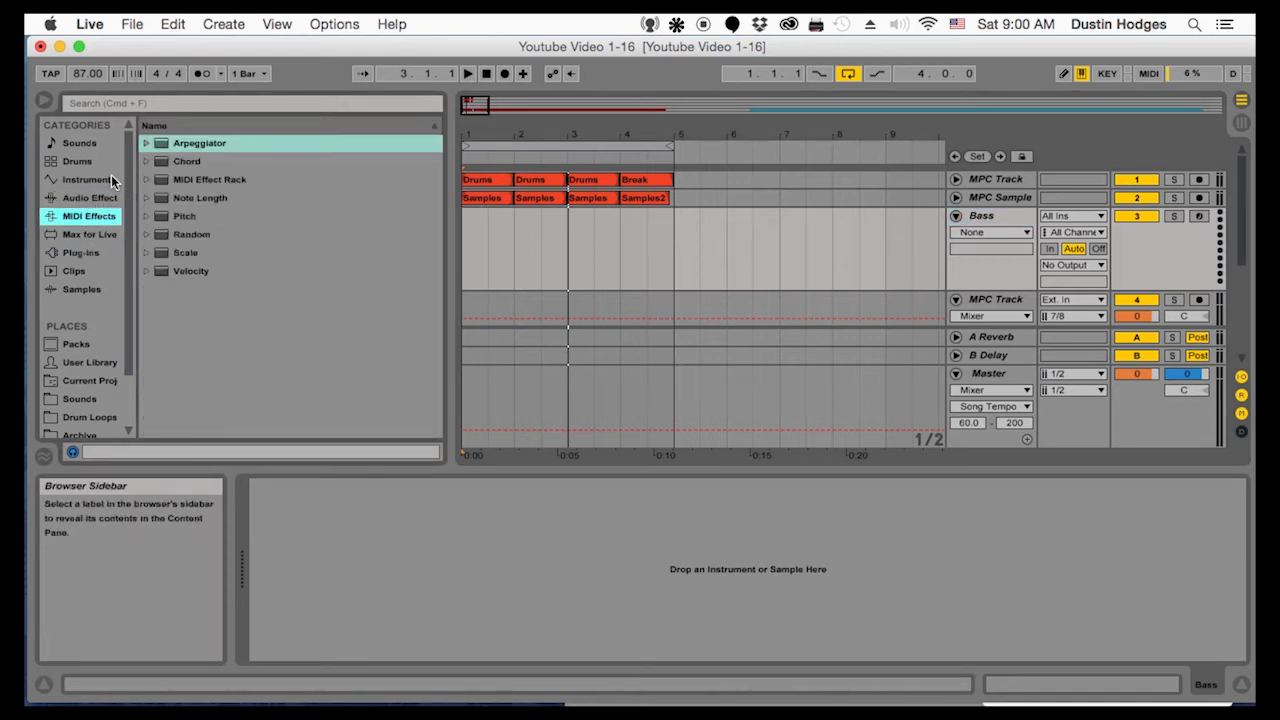
left_click(195, 99)
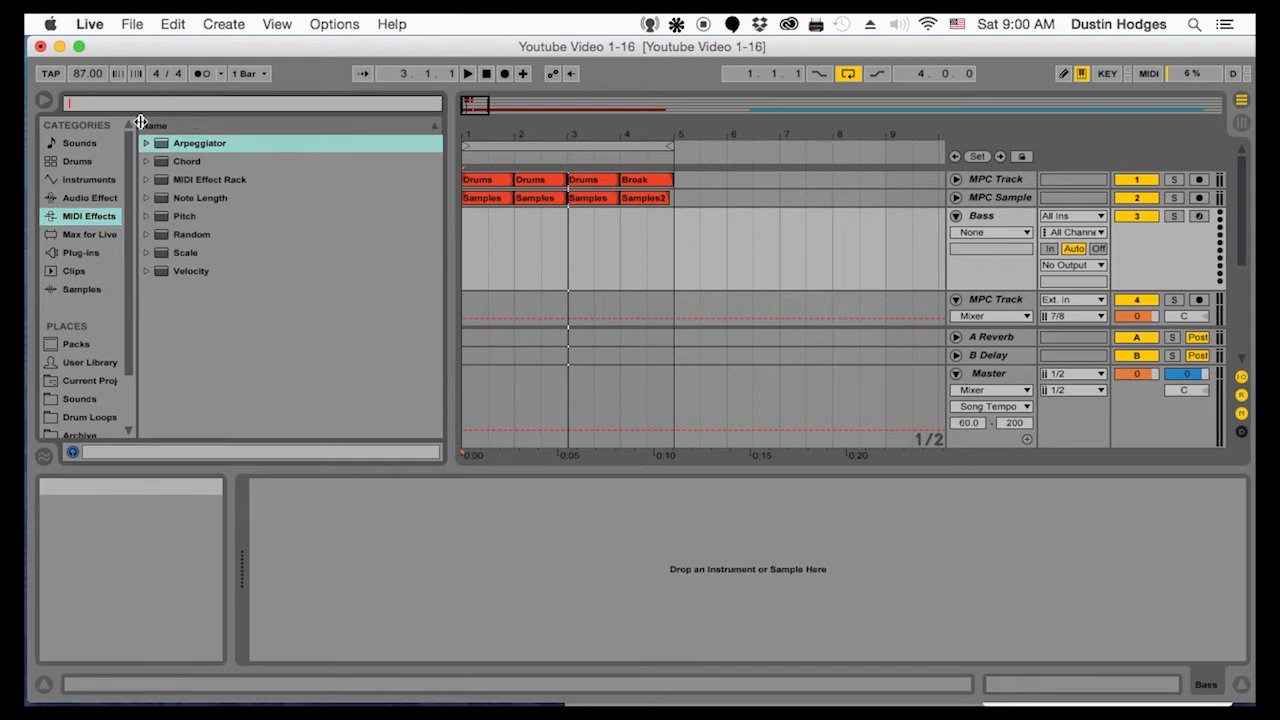
left_click(92, 197)
left_click(105, 181)
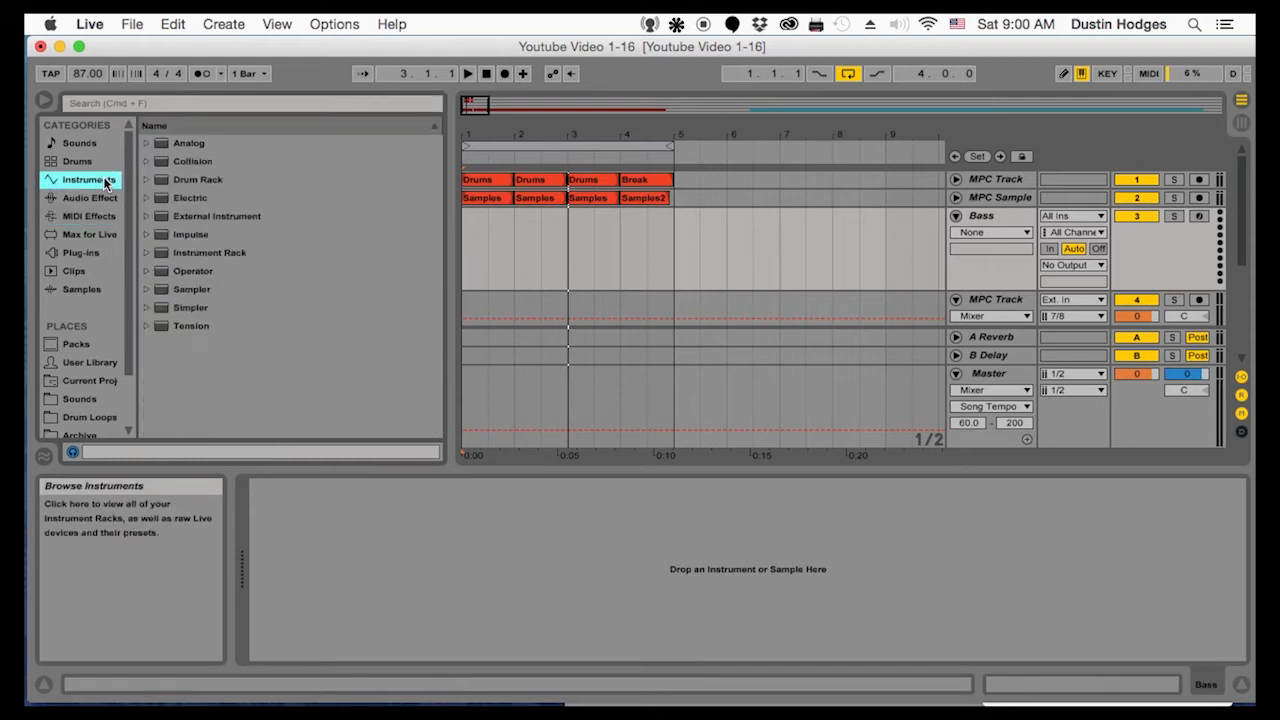
left_click(157, 103)
type("ba")
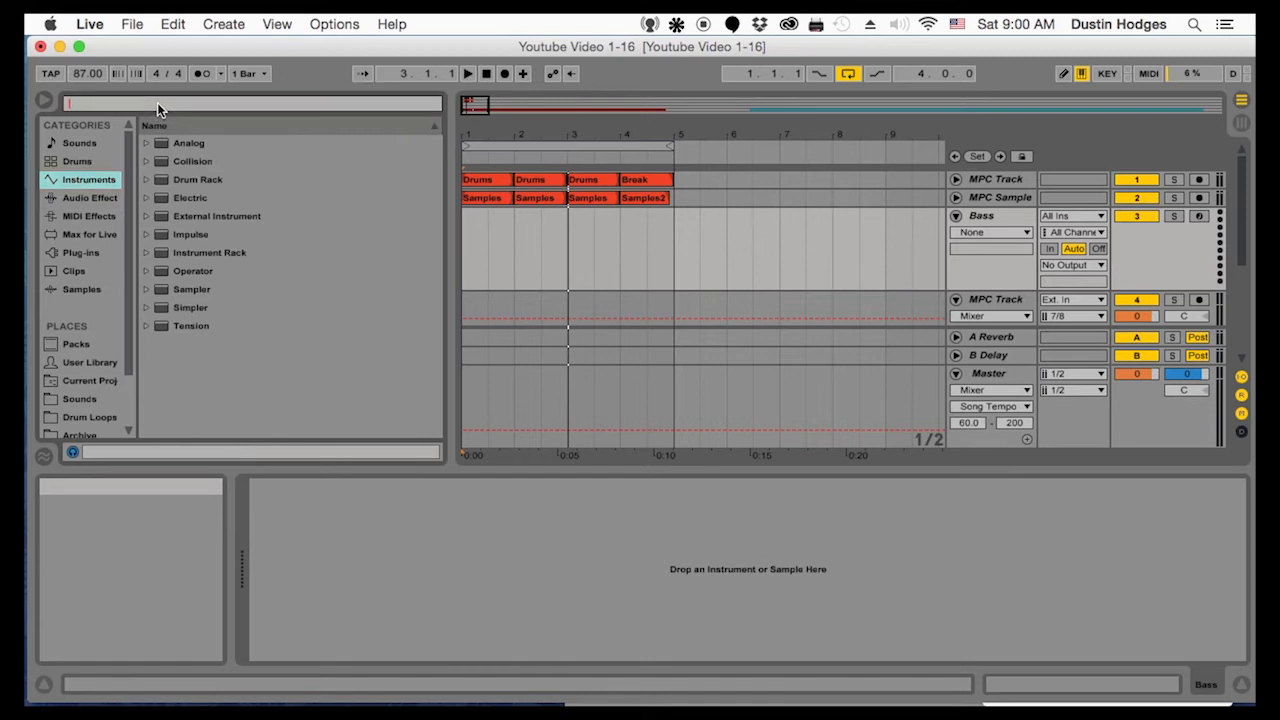
type("ss")
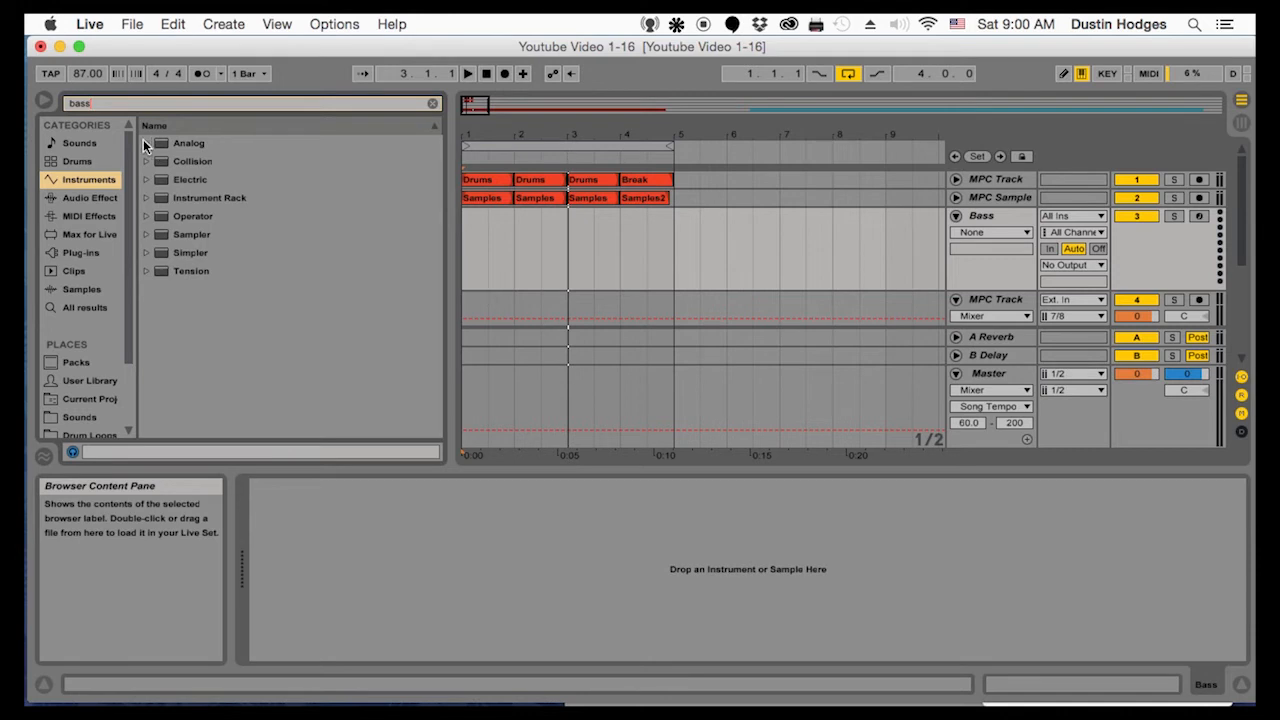
left_click(144, 144)
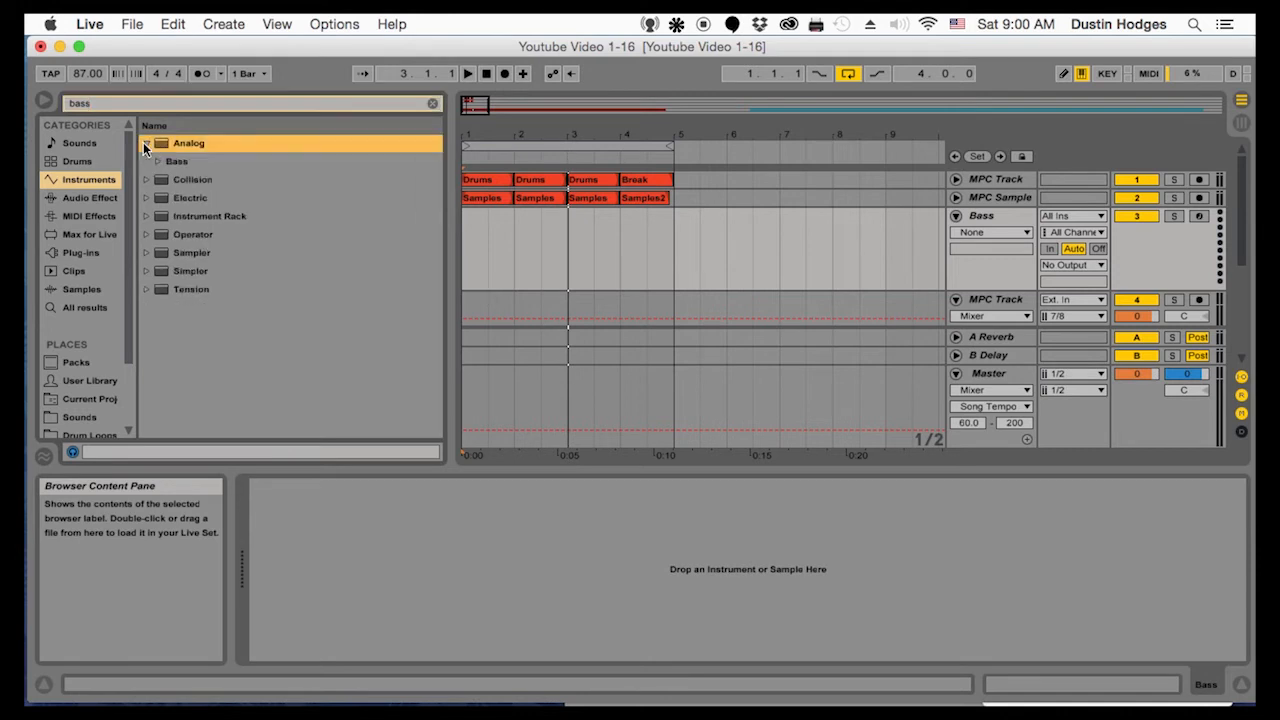
left_click(155, 162)
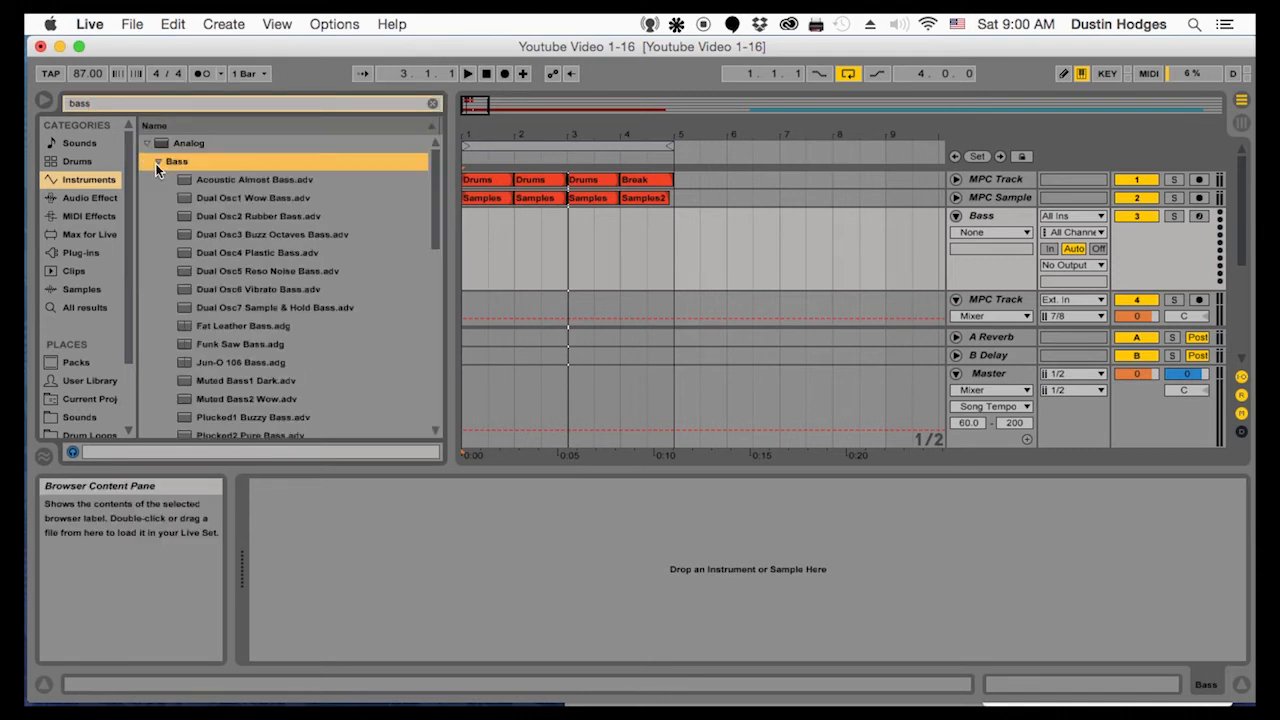
left_click(155, 161)
left_click(156, 162)
left_click(155, 162)
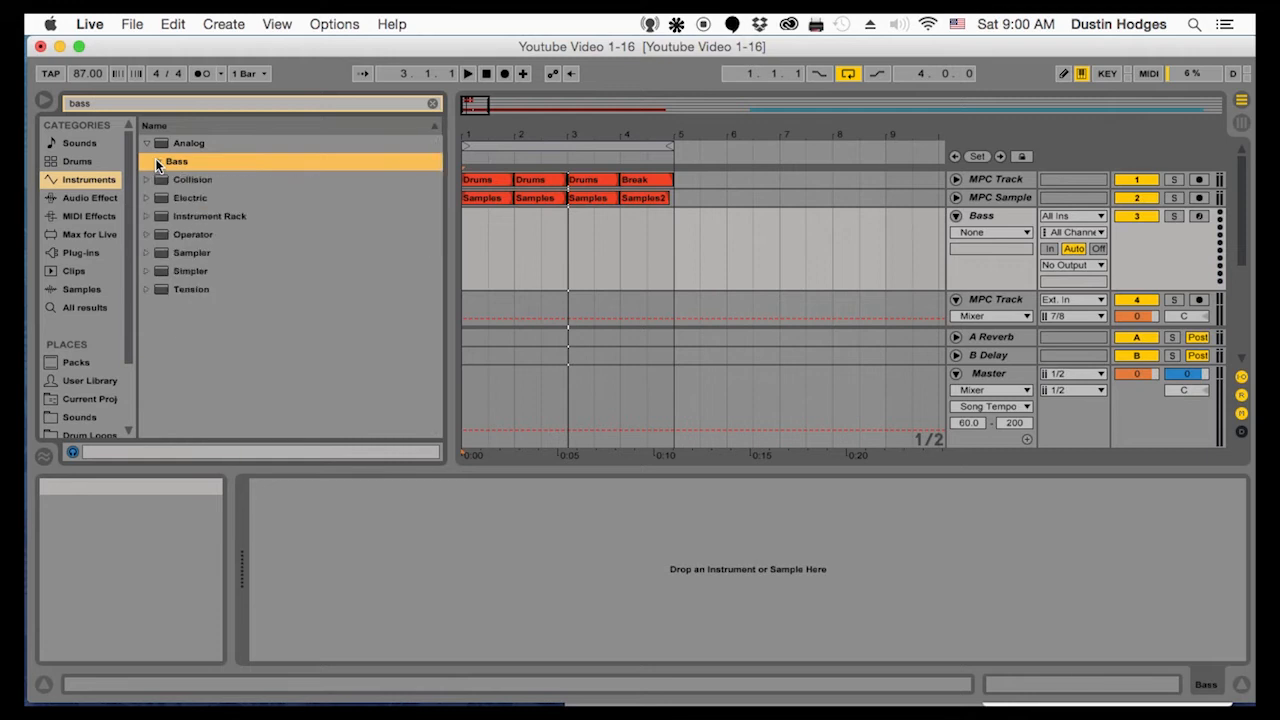
Replace the instrument search with "sub" and check the matching Analog bass presets
left_click(116, 105)
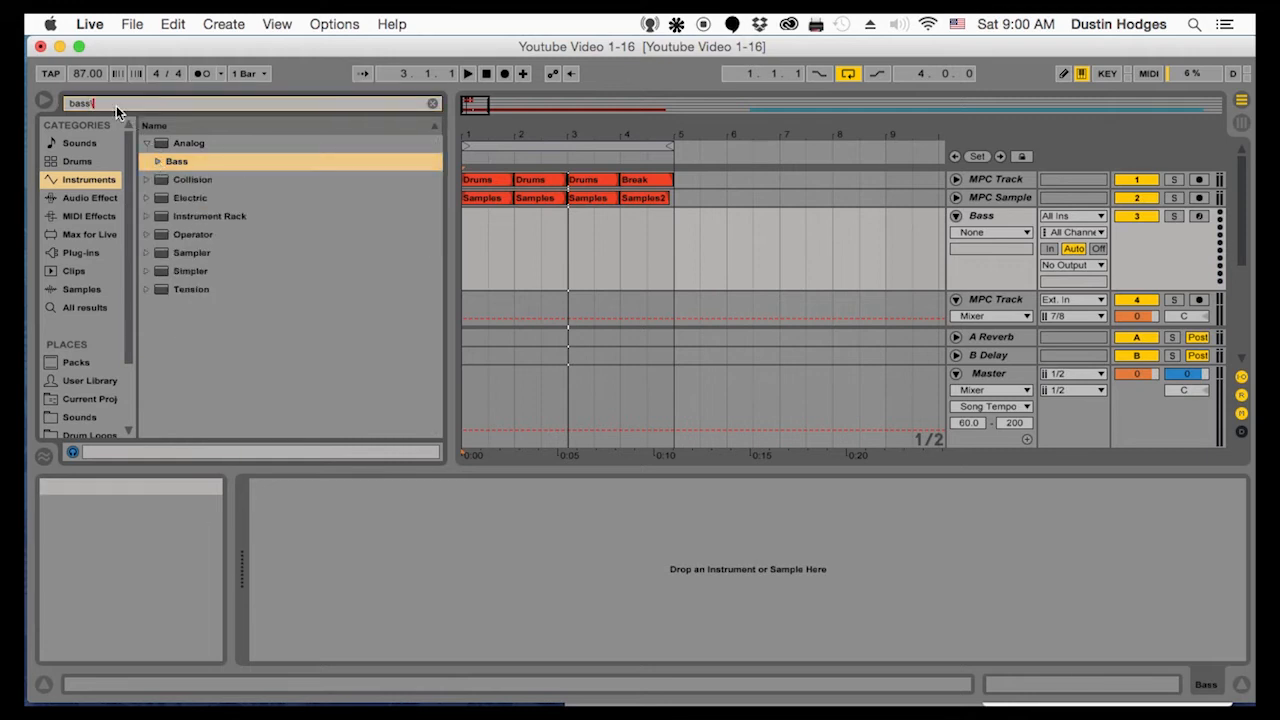
key("Escape")
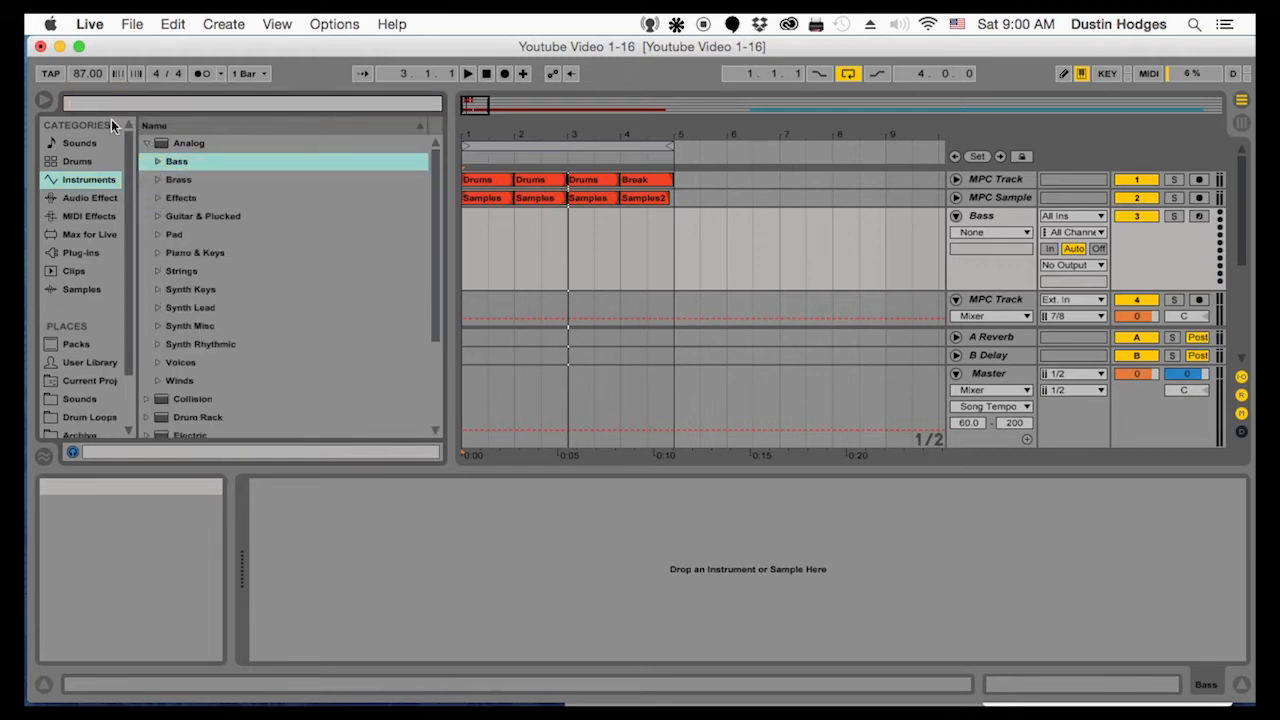
type("sub")
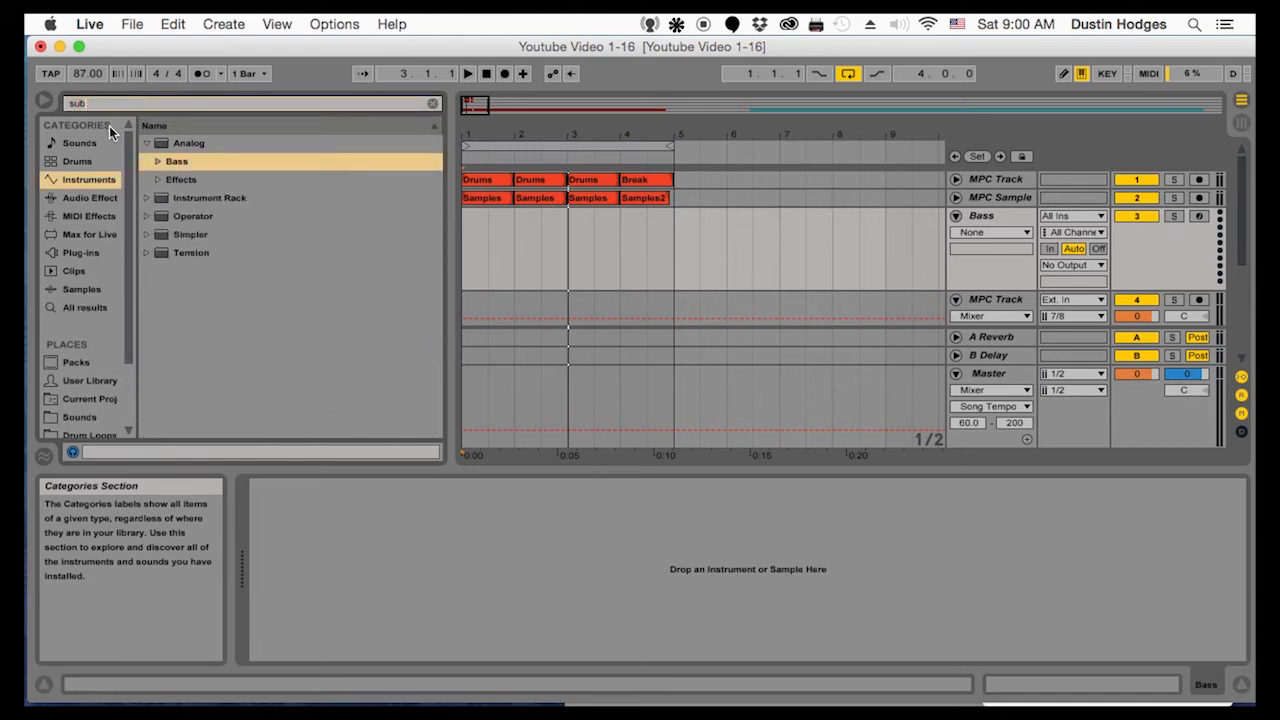
left_click(157, 162)
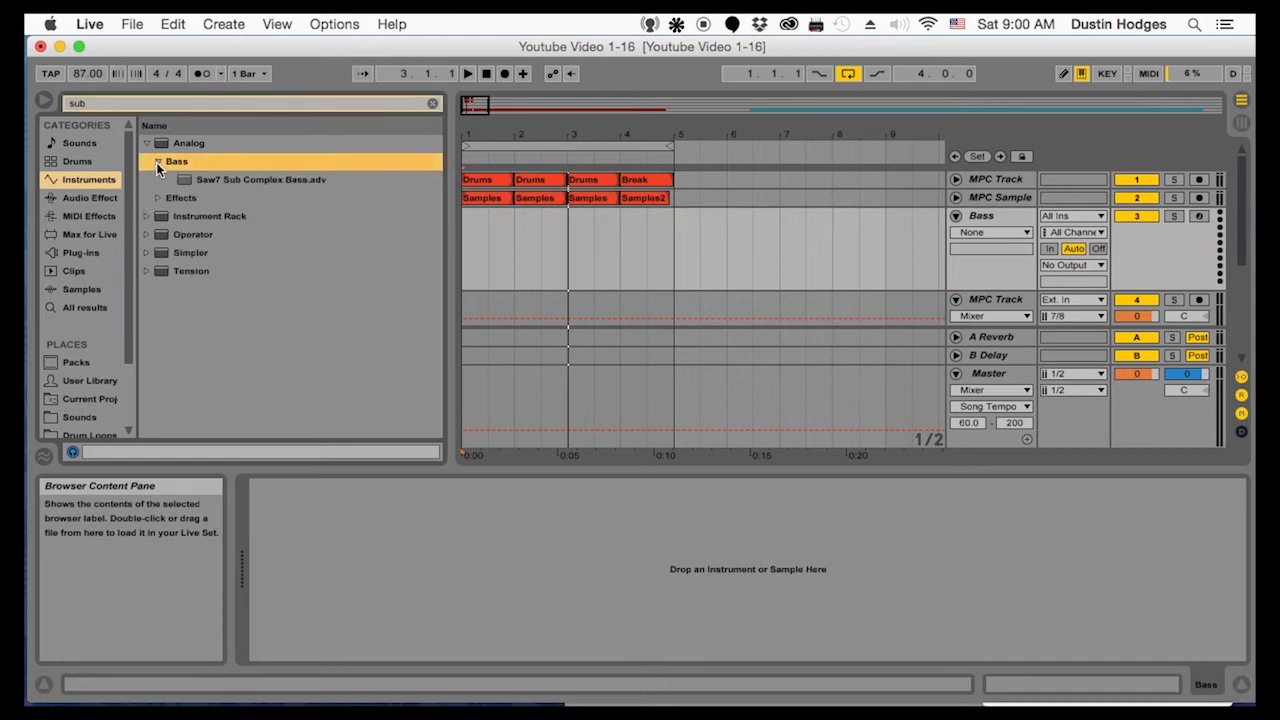
left_click(157, 163)
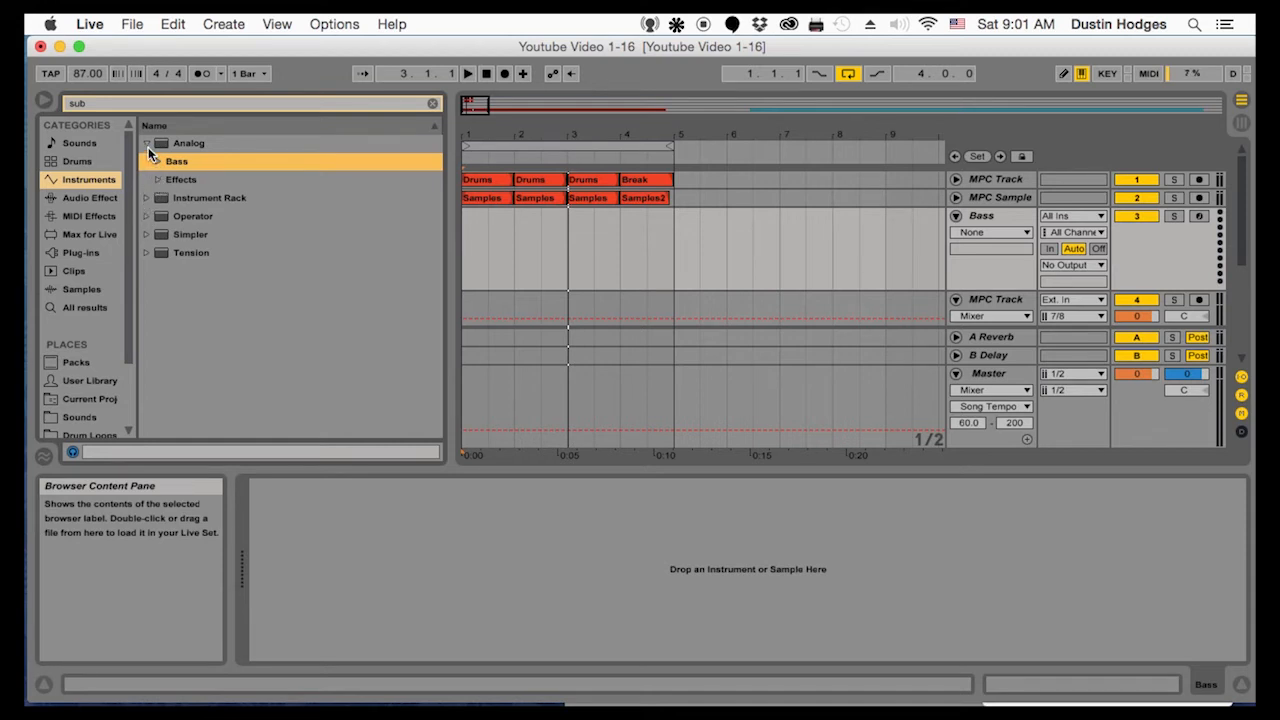
left_click(148, 145)
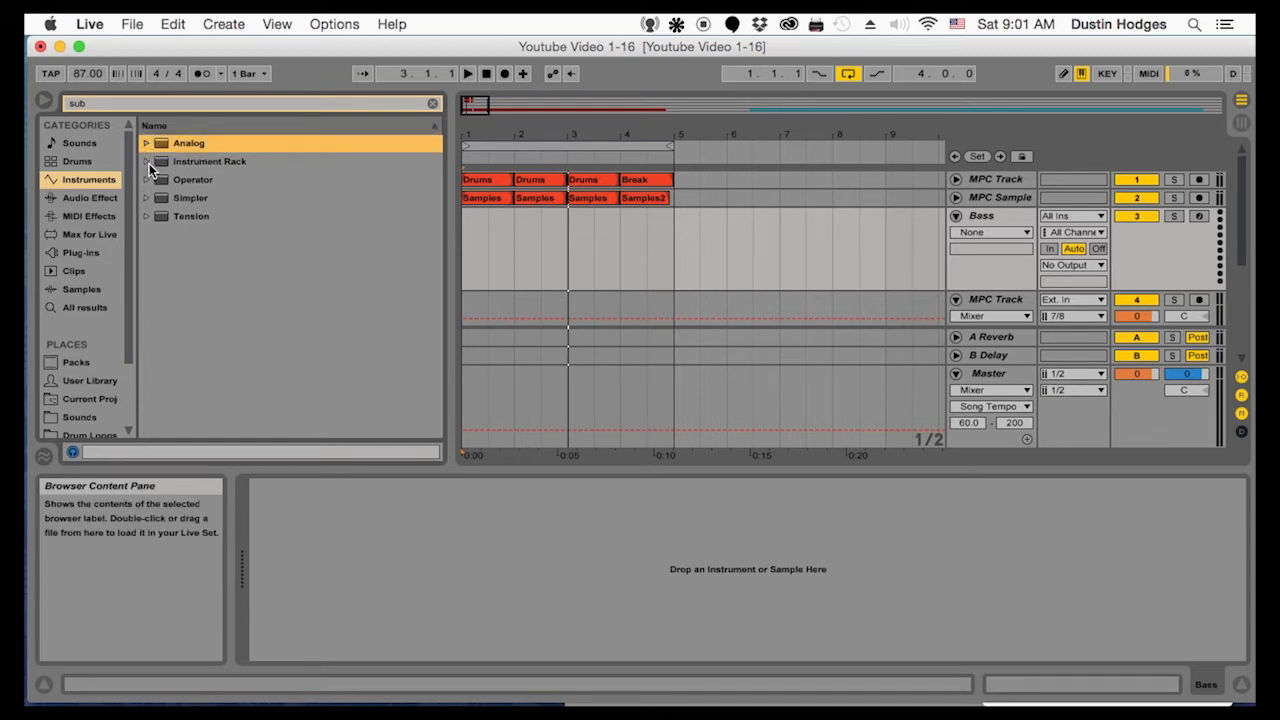
Load the Hip-Hop Sub Bass preset from the Instrument Rack bass presets onto the Bass track
left_click(148, 162)
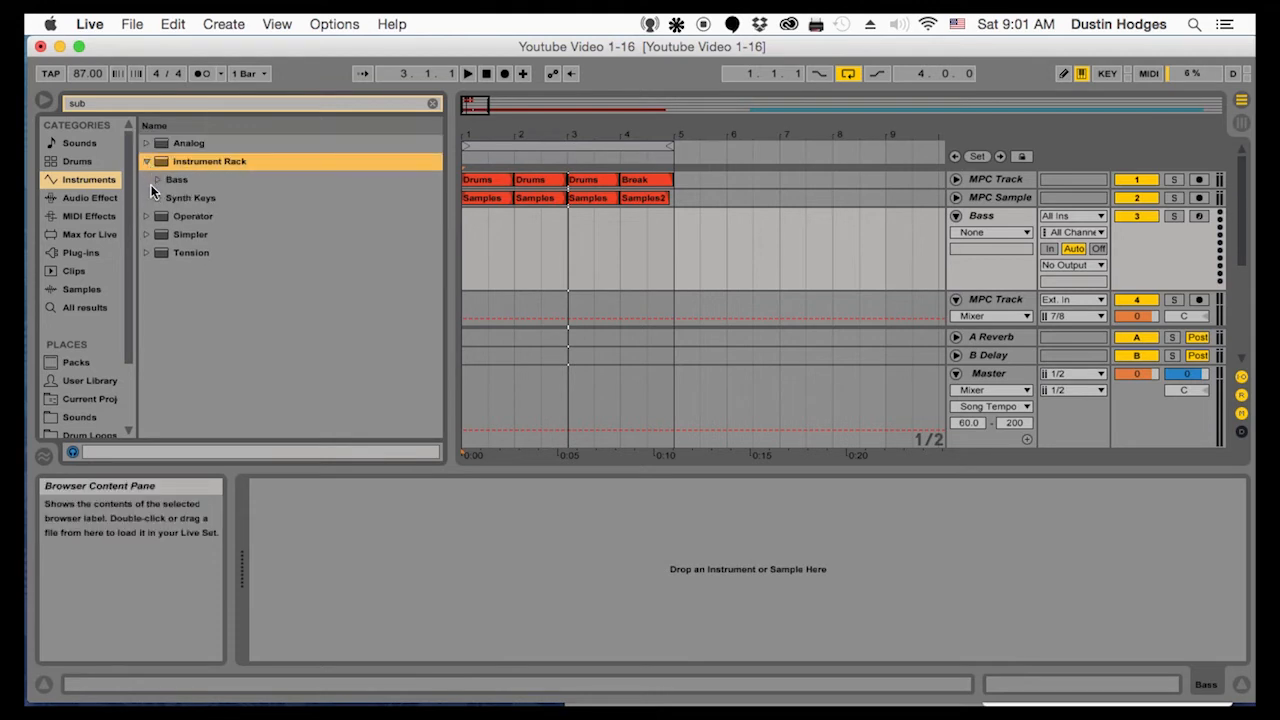
left_click(157, 180)
left_click(204, 196)
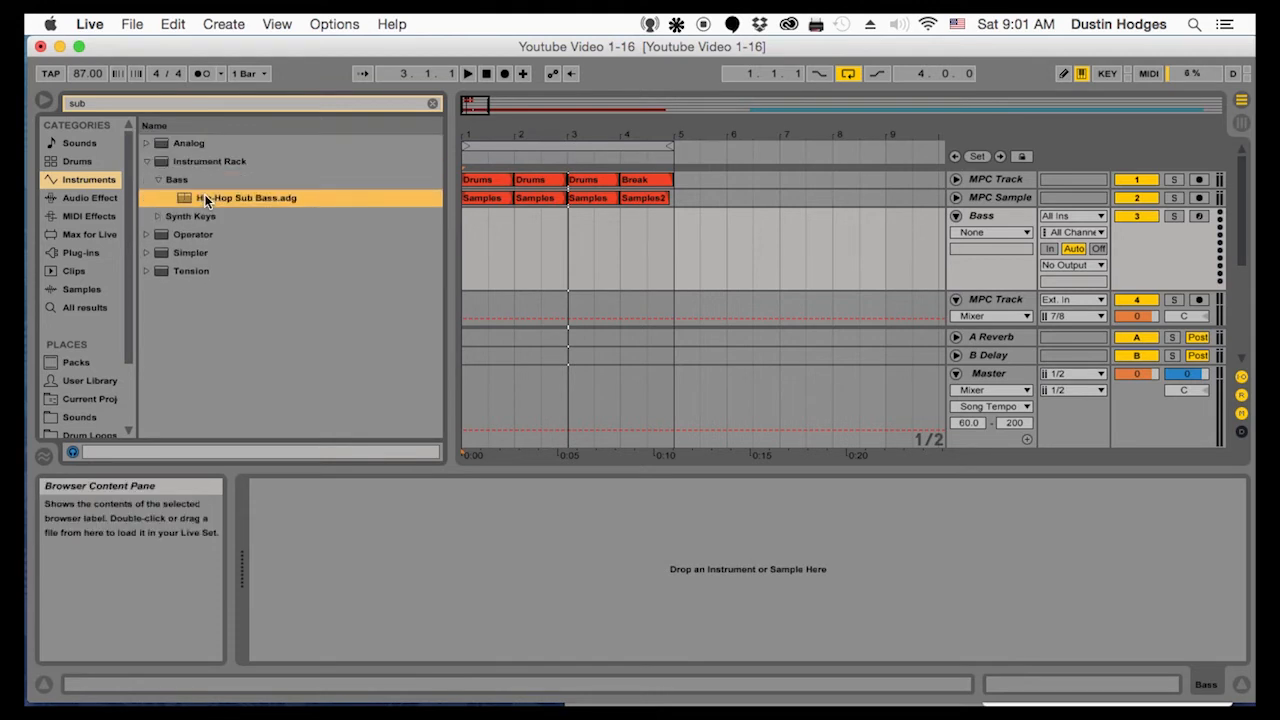
left_click_drag(226, 196, 784, 229)
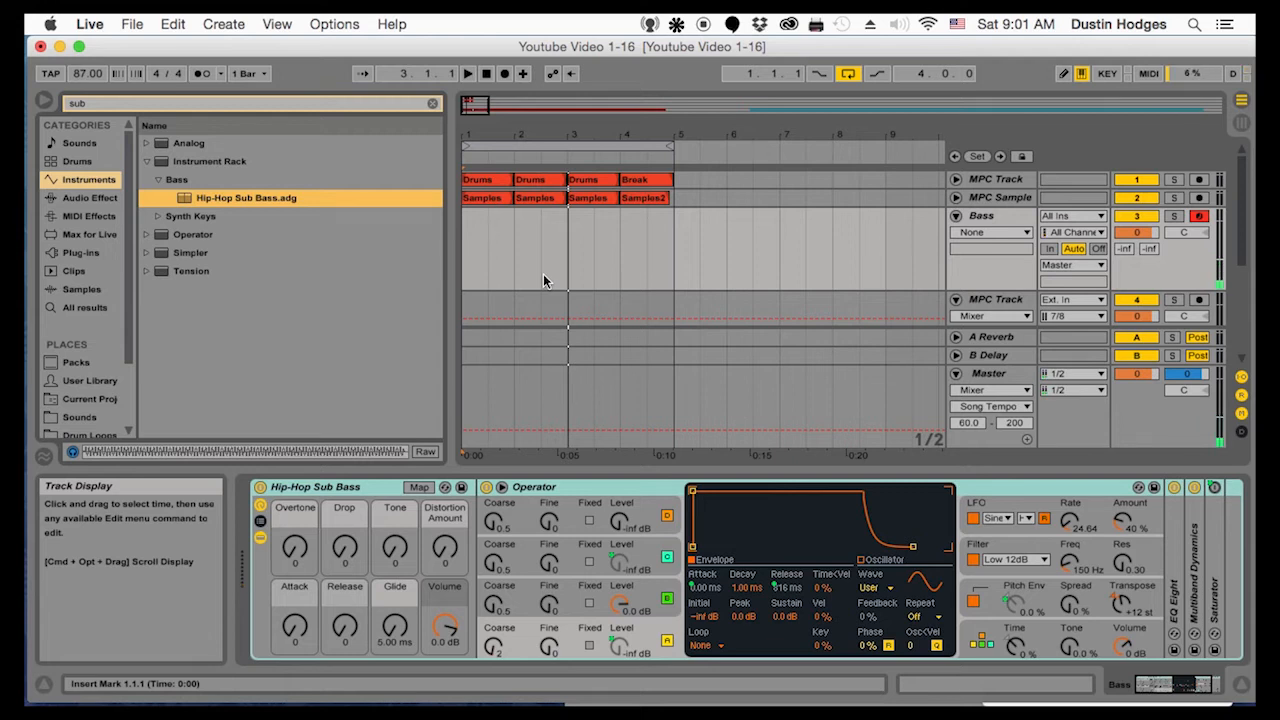
Copy the first Samples clip onto the Bass track at bar 1, converting its audio to MIDI as Melody
left_click(491, 197)
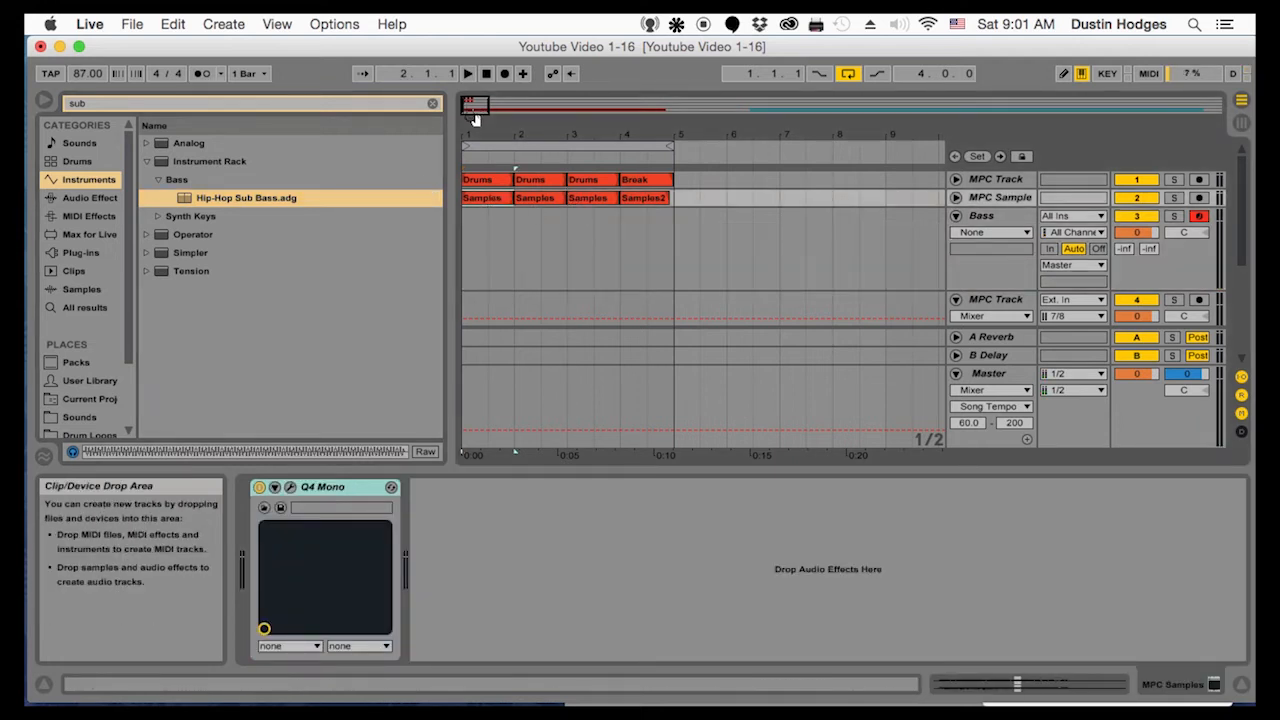
left_click_drag(481, 133, 481, 210)
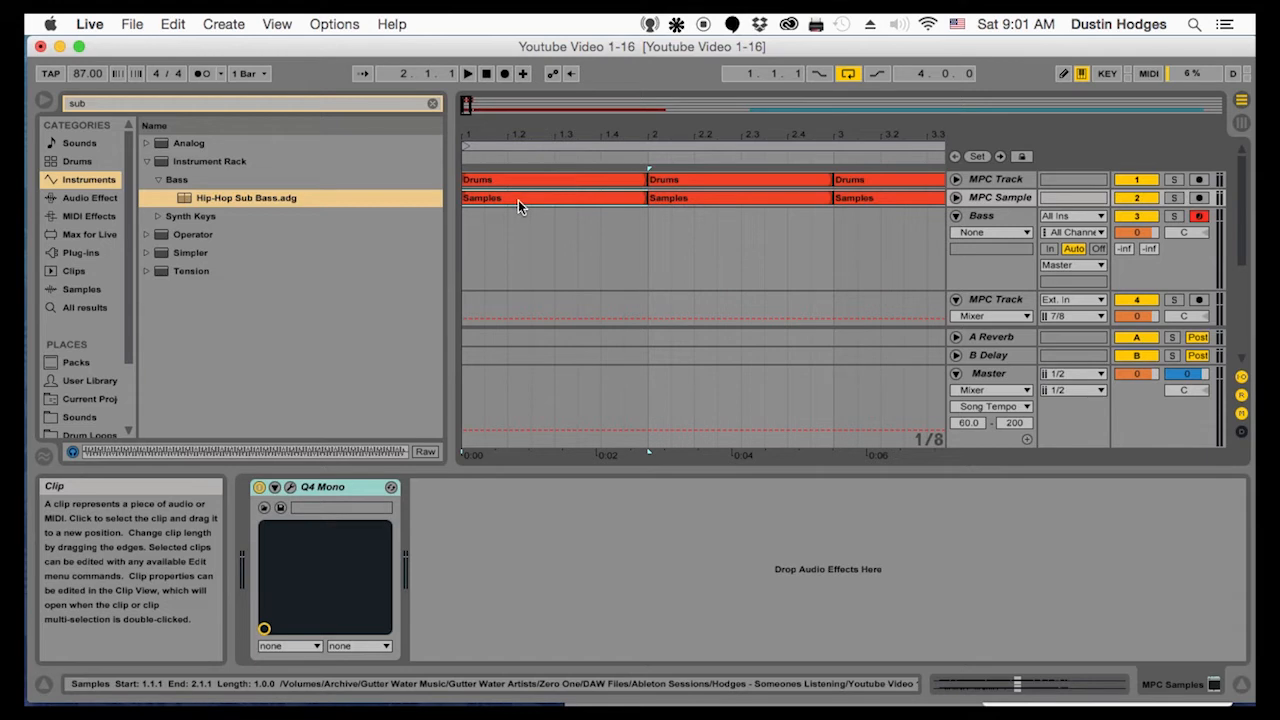
left_click_drag(518, 199, 516, 233)
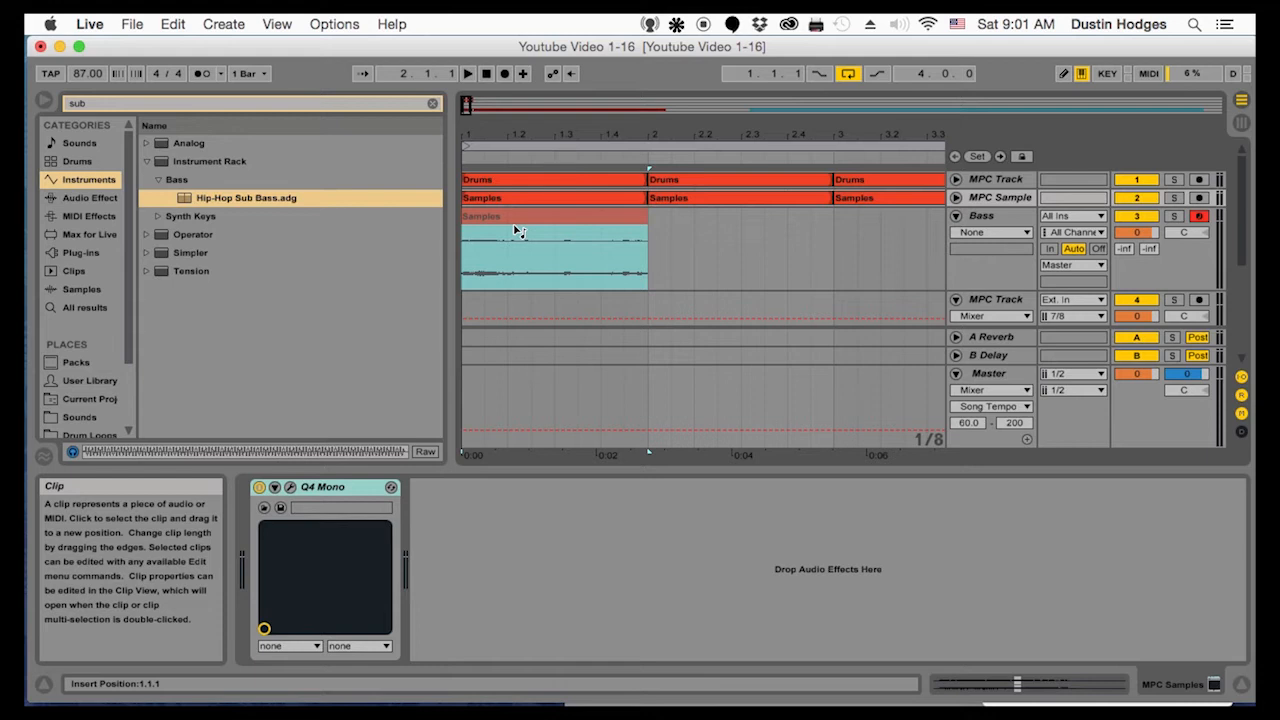
left_click_drag(518, 232, 513, 228)
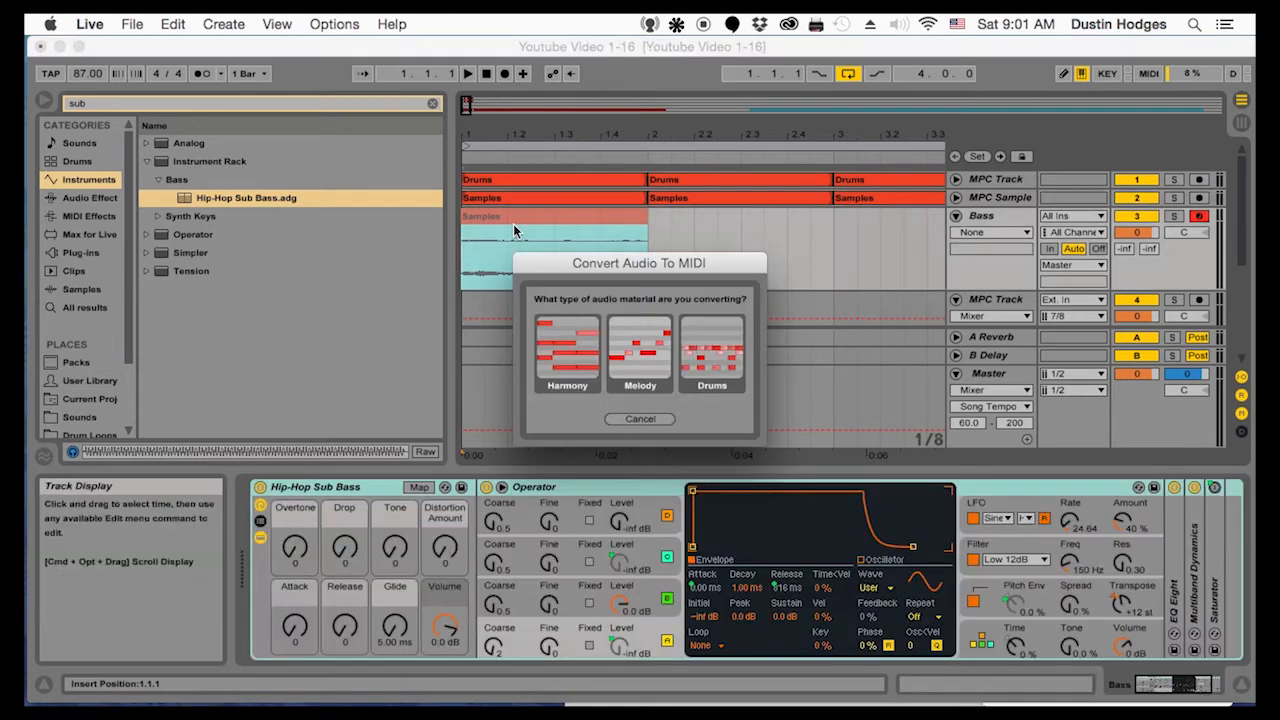
left_click(645, 352)
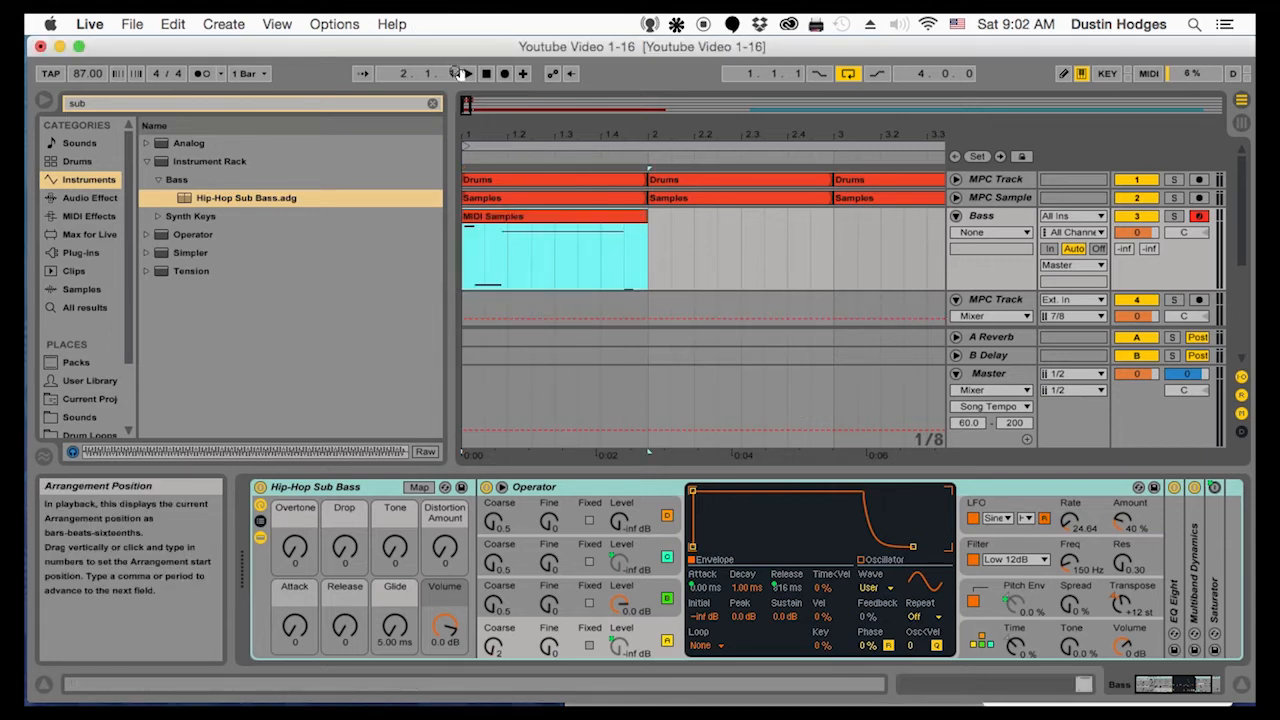
Open the MIDI Samples clip for note editing and move its first D#4 note back to the clip's start
left_click_drag(485, 125, 485, 178)
left_click_drag(519, 120, 551, 136)
left_click(529, 217)
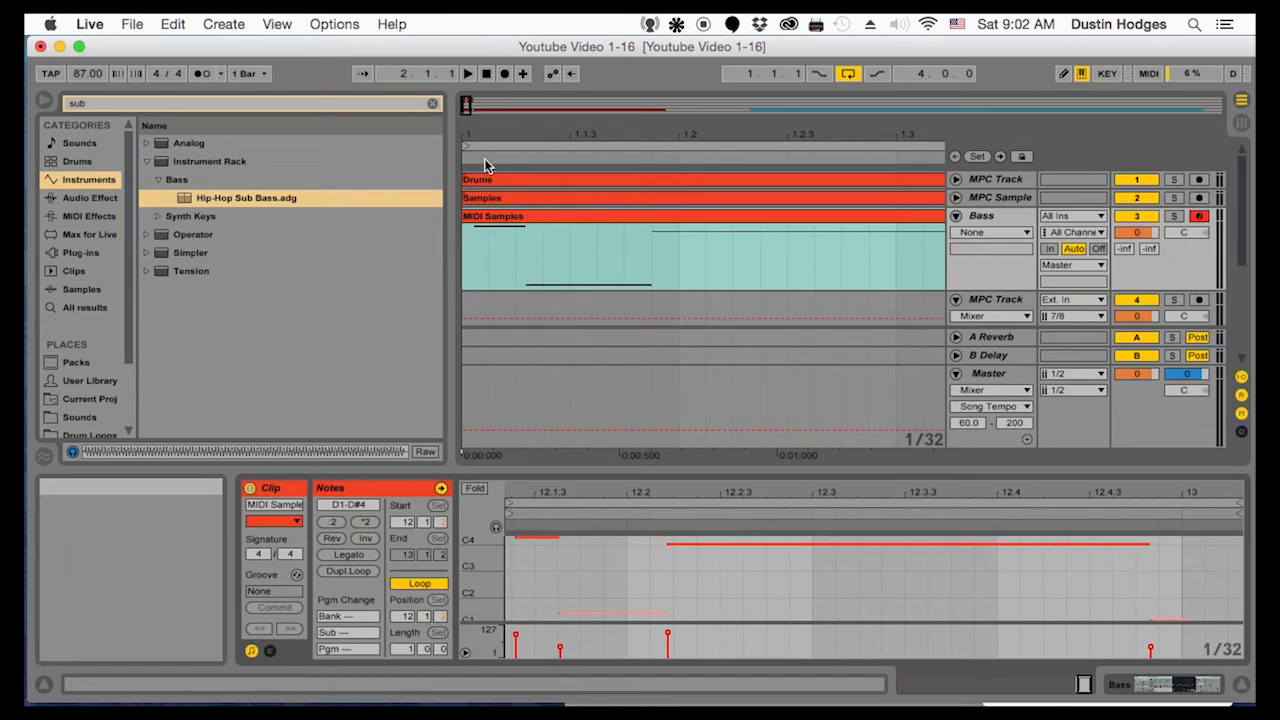
left_click_drag(526, 491, 662, 638)
scroll(659, 558, "up", 1)
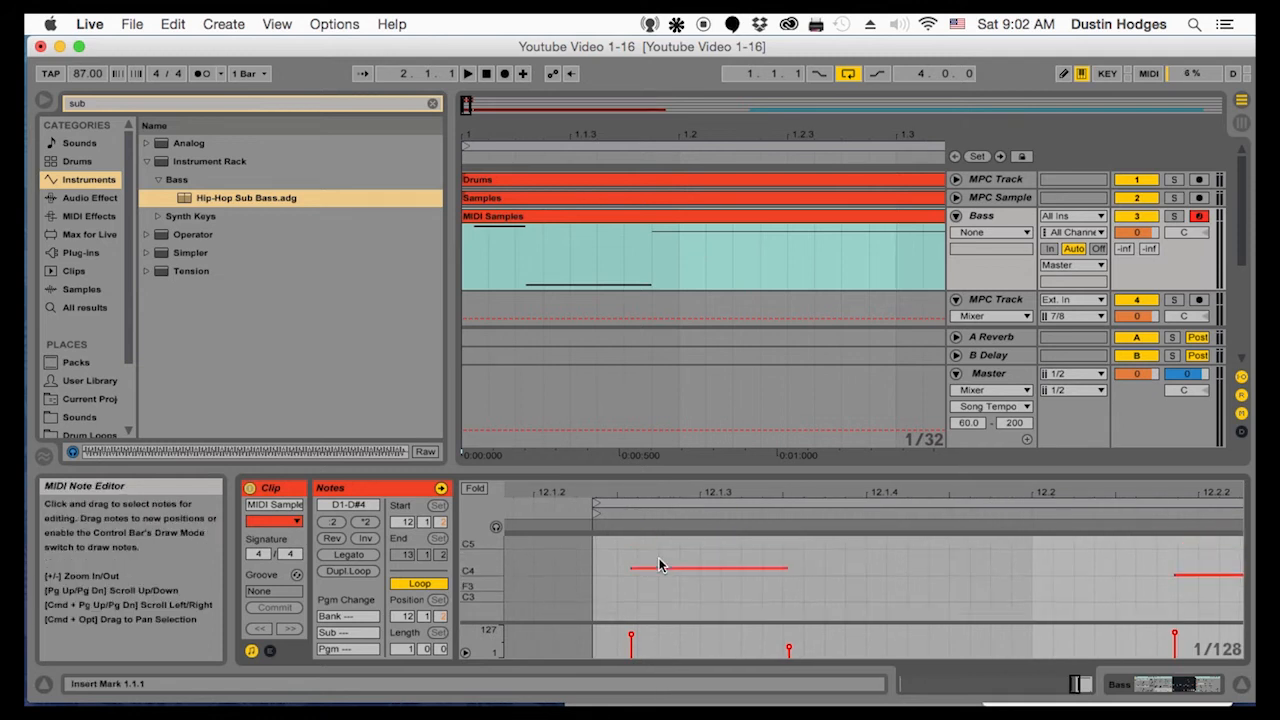
left_click(658, 569)
left_click_drag(487, 582, 567, 612)
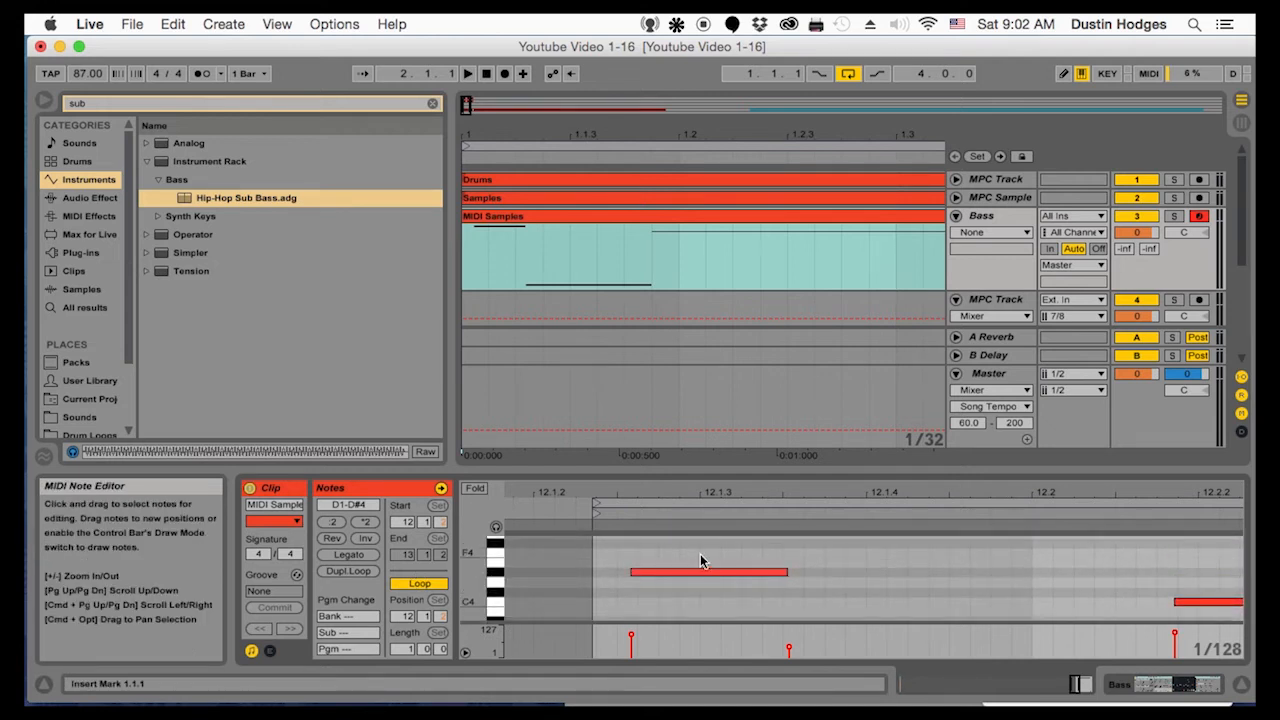
left_click_drag(689, 573, 664, 578)
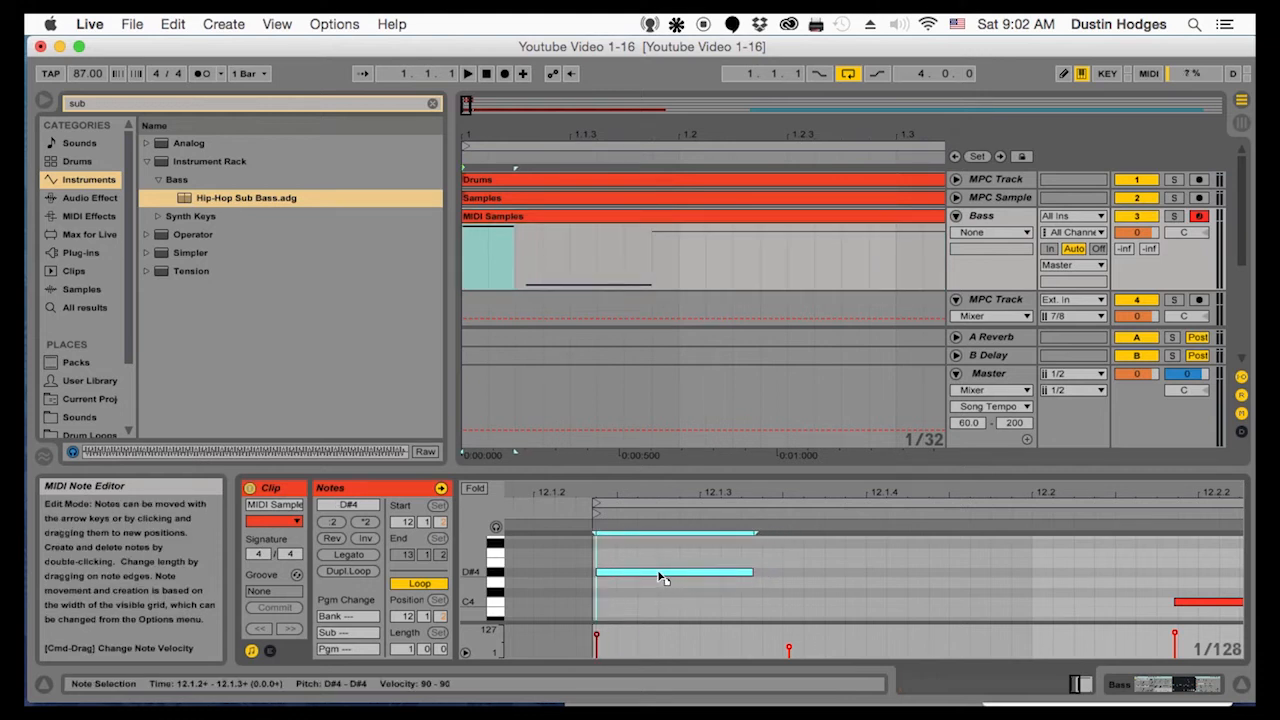
left_click_drag(660, 577, 659, 577)
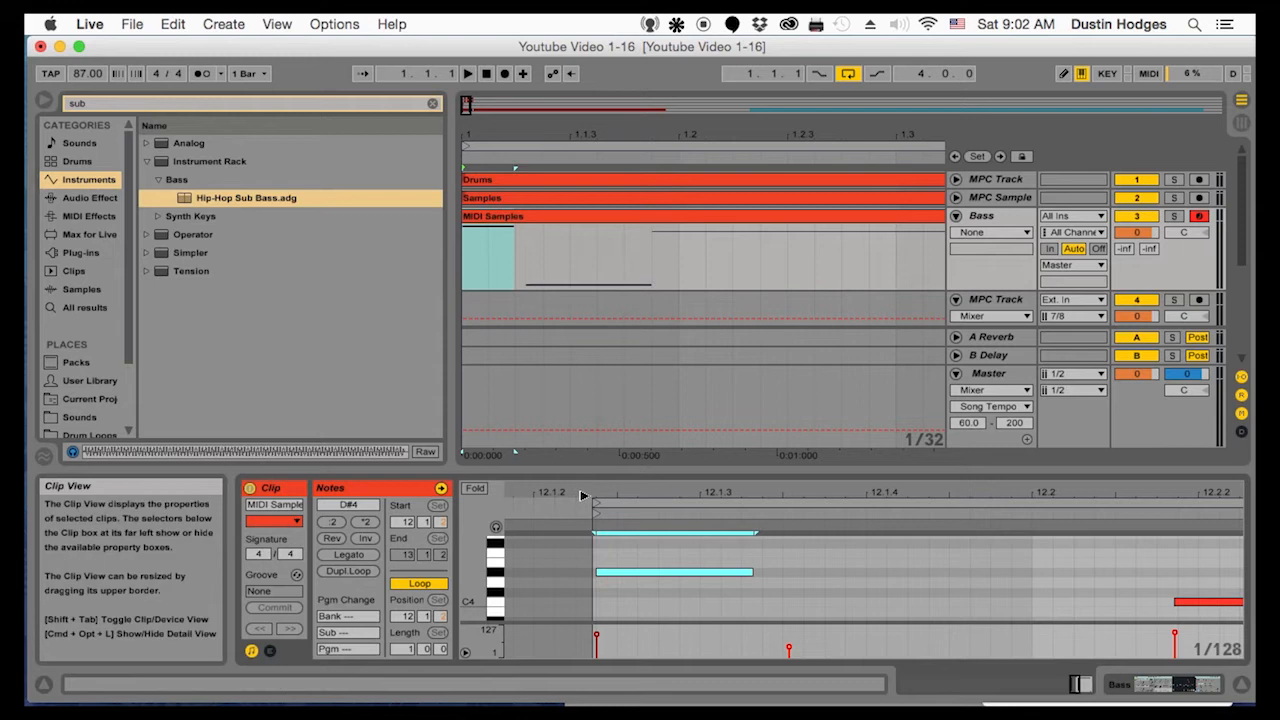
left_click(597, 505)
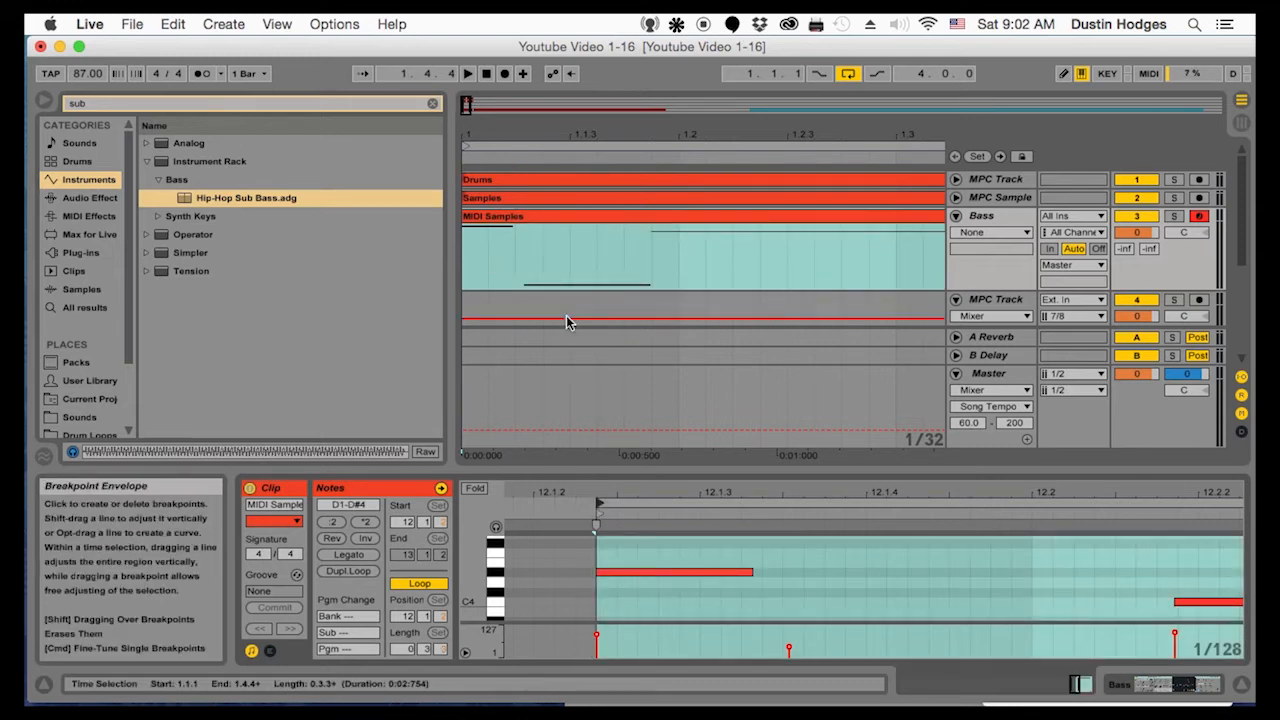
Align the F1 note's start to 12.1.3 and extend its end to 12.2.2
left_click_drag(795, 507, 795, 470)
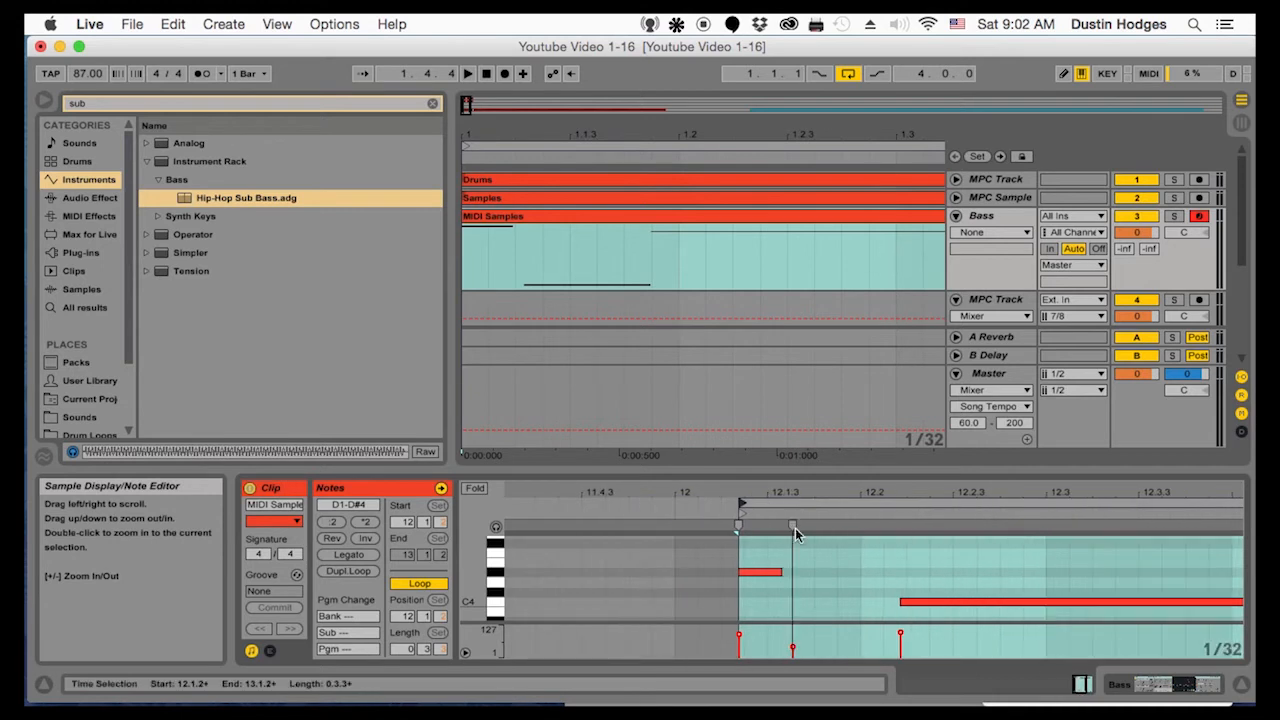
scroll(804, 576, "down", 5)
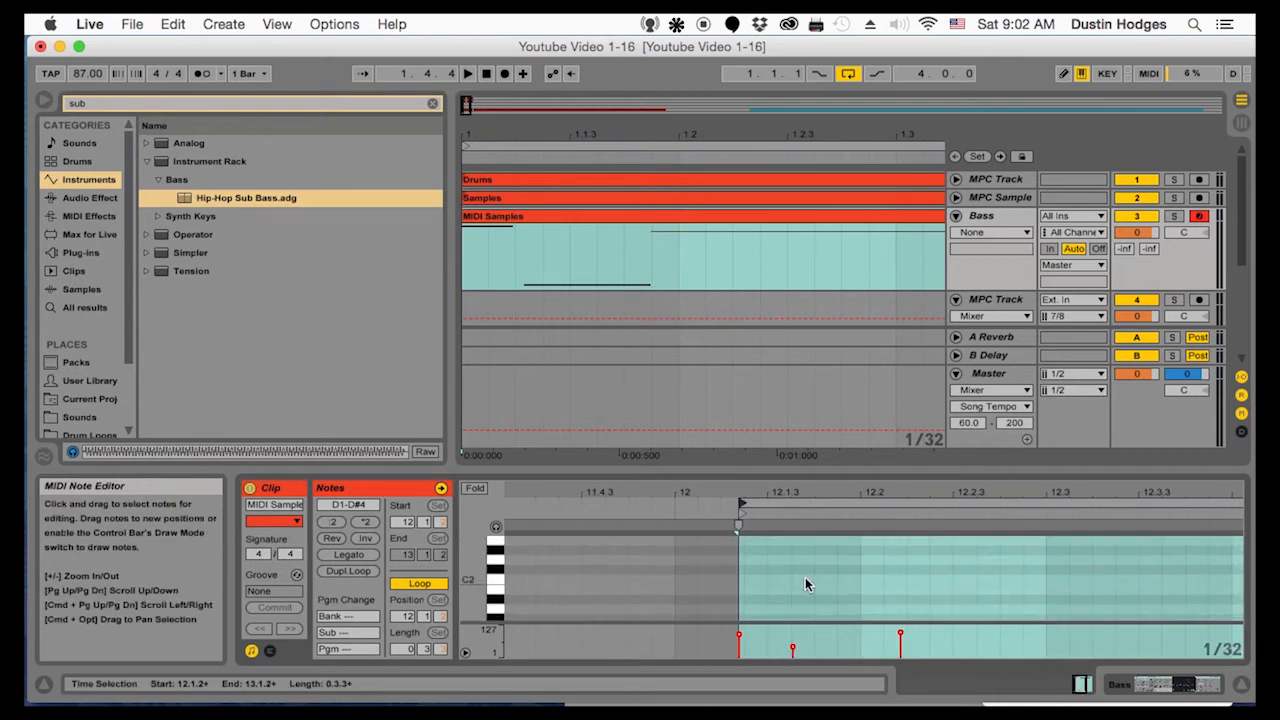
scroll(805, 578, "down", 5)
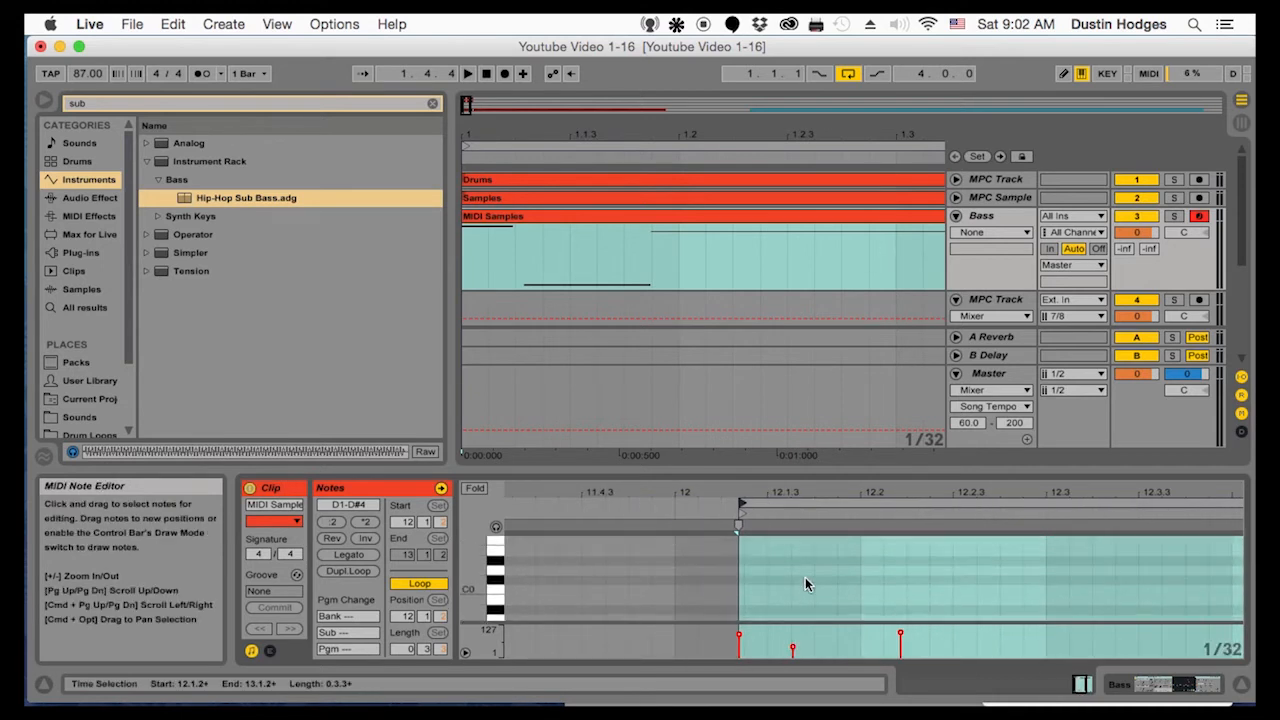
scroll(805, 585, "up", 3)
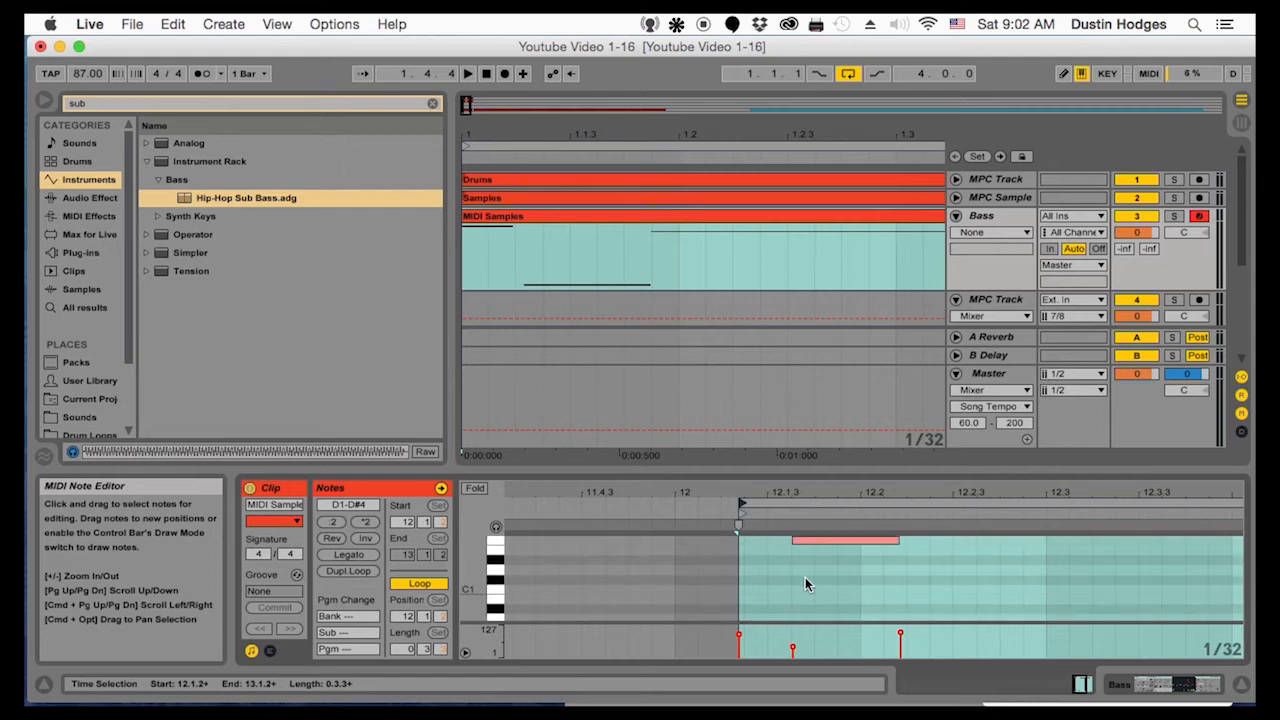
scroll(805, 577, "up", 2)
left_click(805, 582)
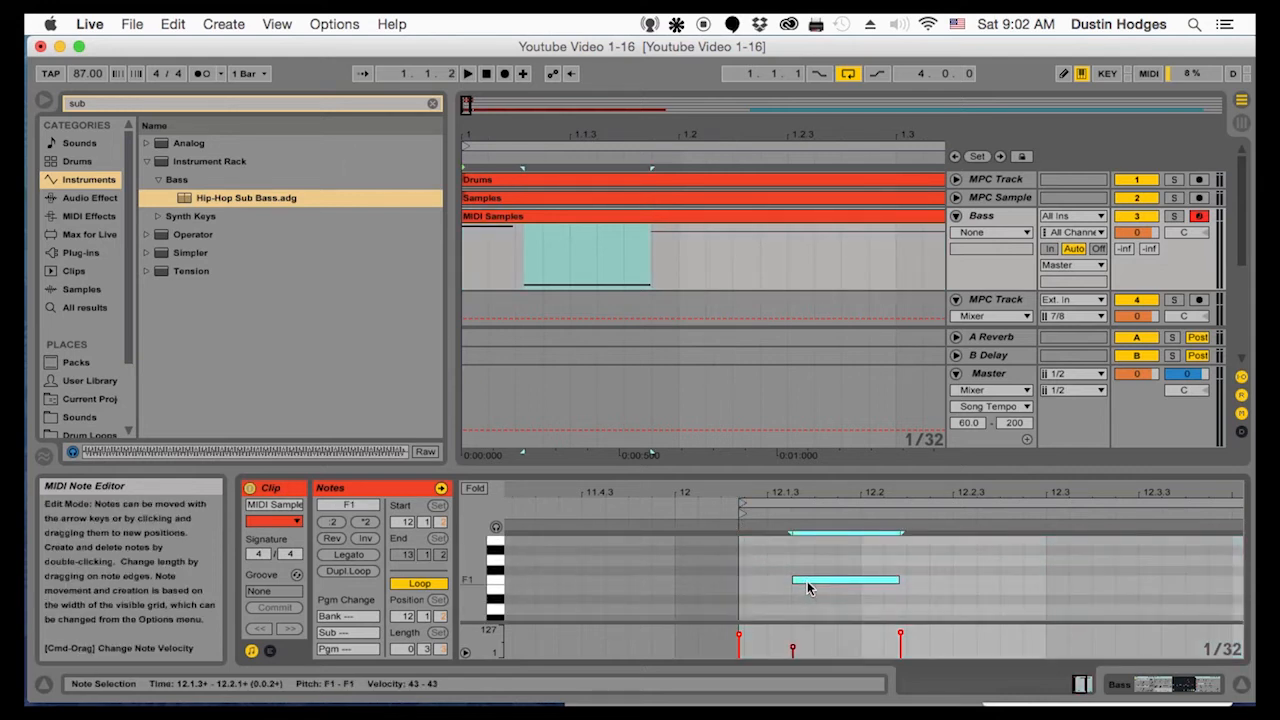
left_click(591, 282)
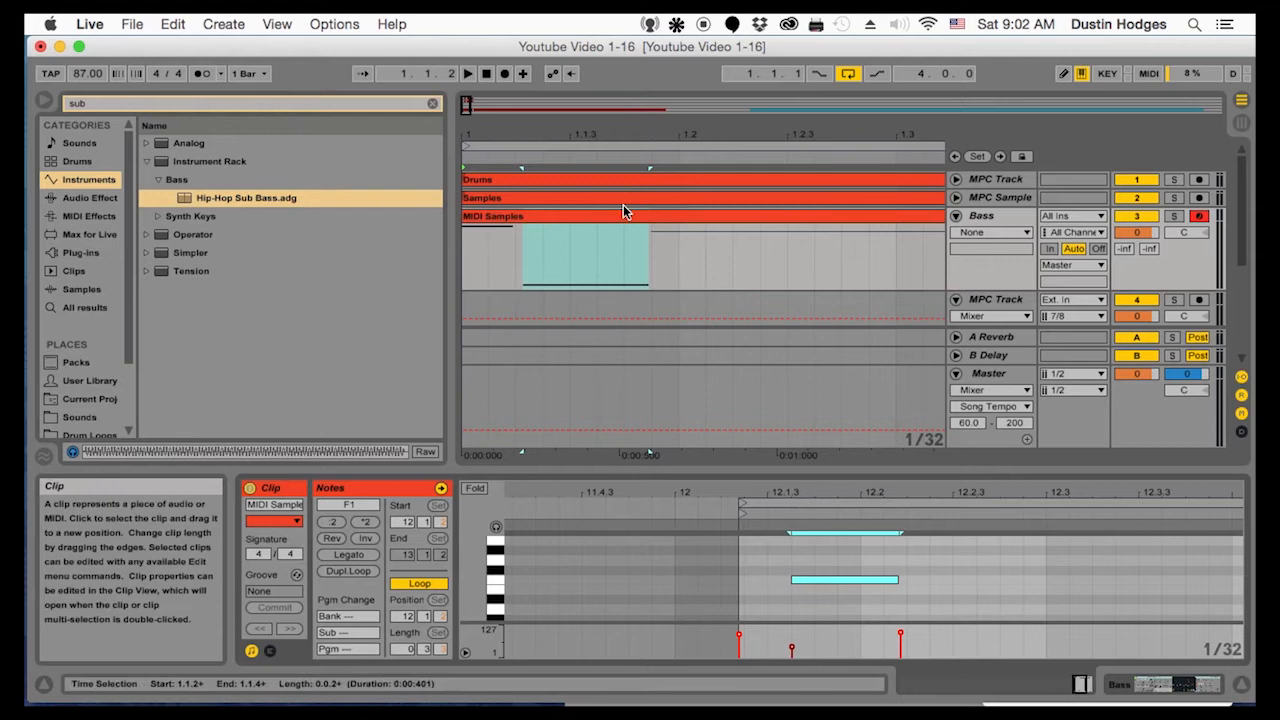
left_click(895, 578)
left_click_drag(895, 578, 911, 577)
Move the long C4 note so that it starts at 12.2.2
scroll(912, 574, "up", 2)
scroll(912, 567, "up", 5)
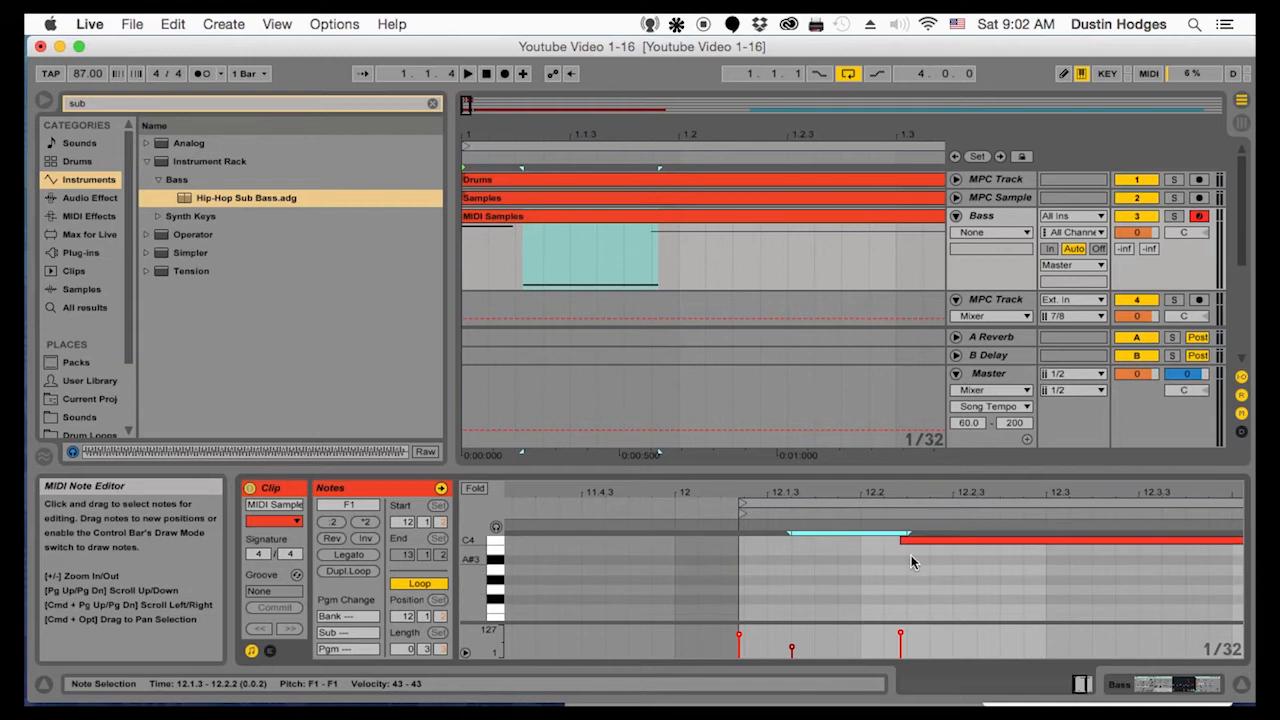
scroll(913, 553, "up", 1)
left_click(915, 561)
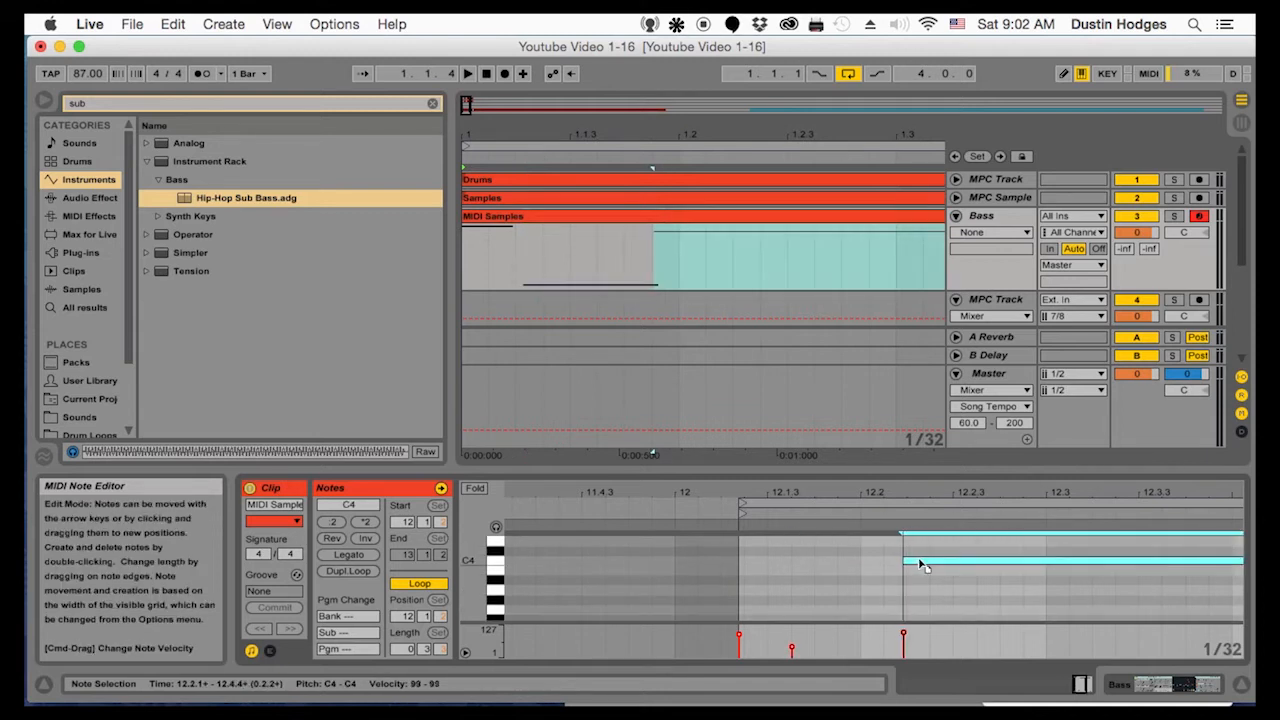
left_click_drag(922, 566, 925, 565)
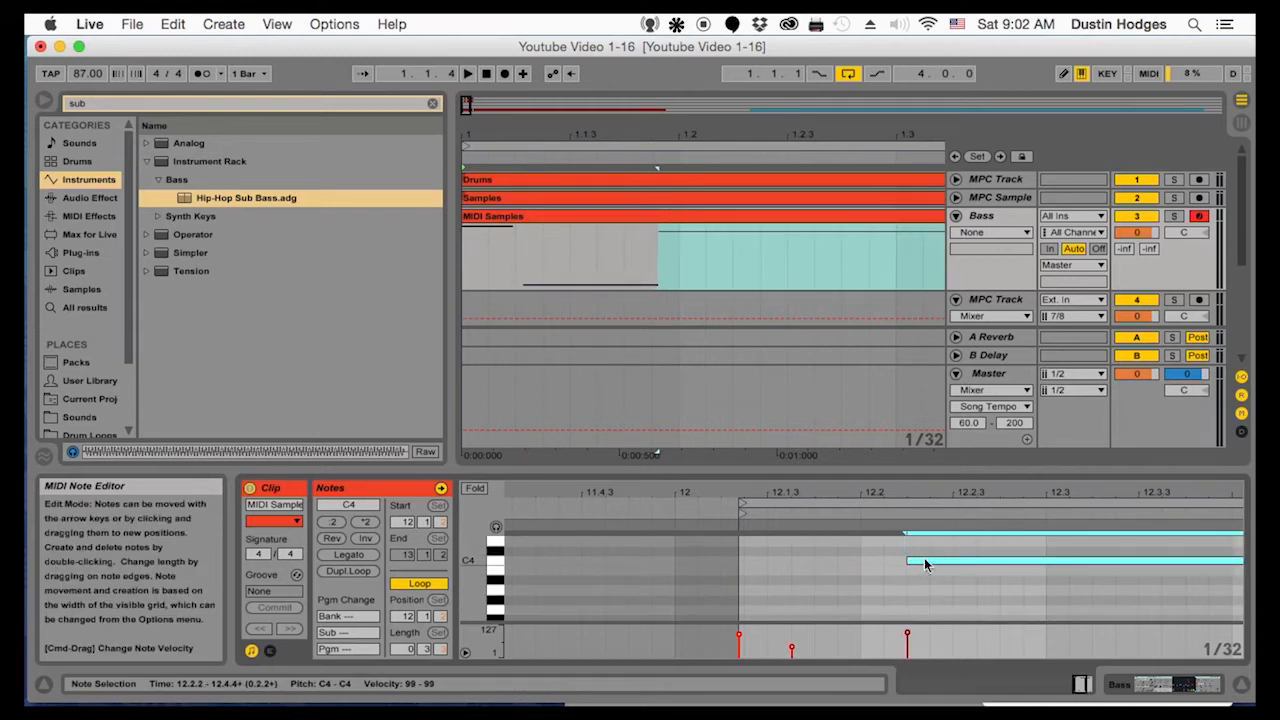
Shorten the long C4 note so that it ends at 12.4.4
left_click(467, 127)
left_click_drag(467, 127, 467, 70)
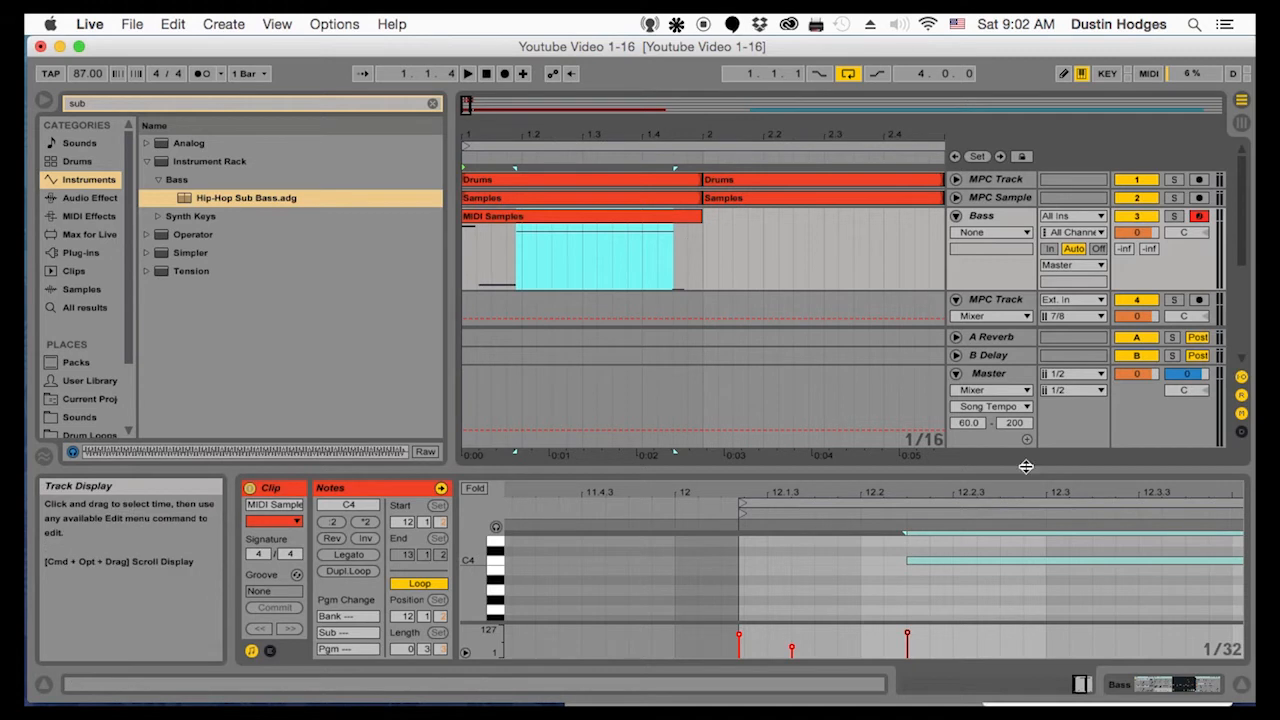
left_click_drag(1074, 491, 836, 479)
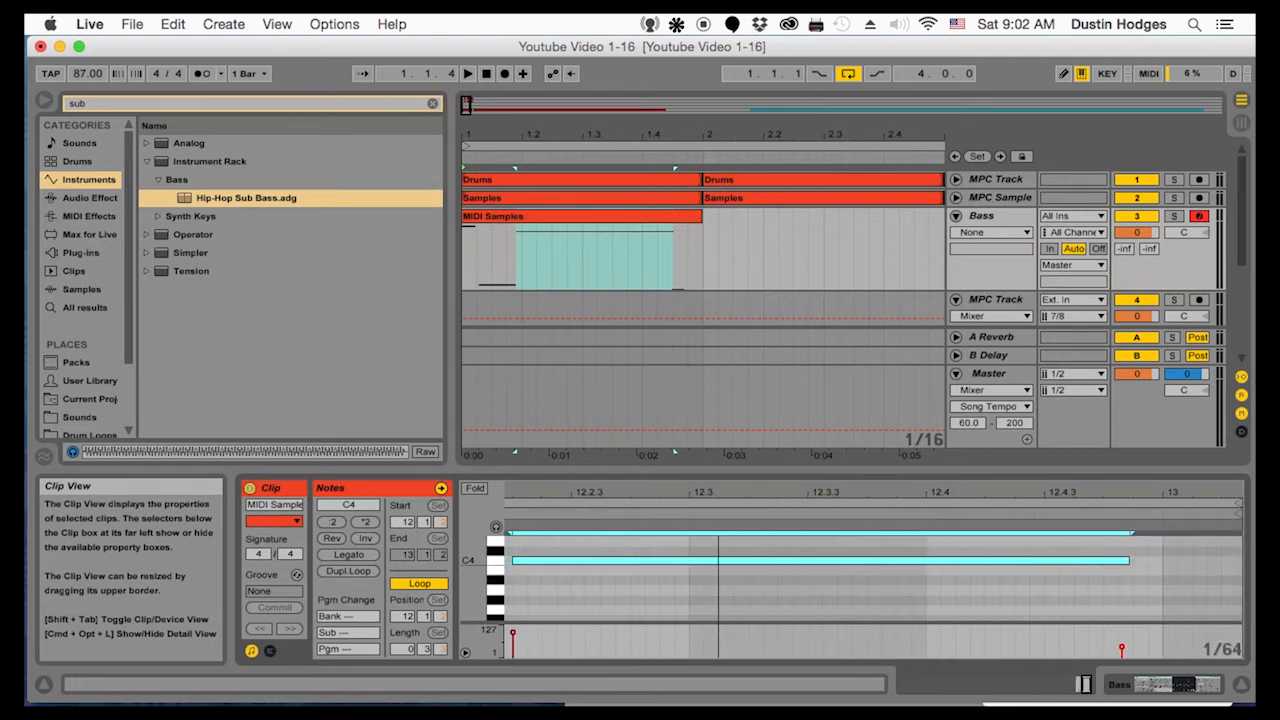
left_click_drag(719, 494, 721, 494)
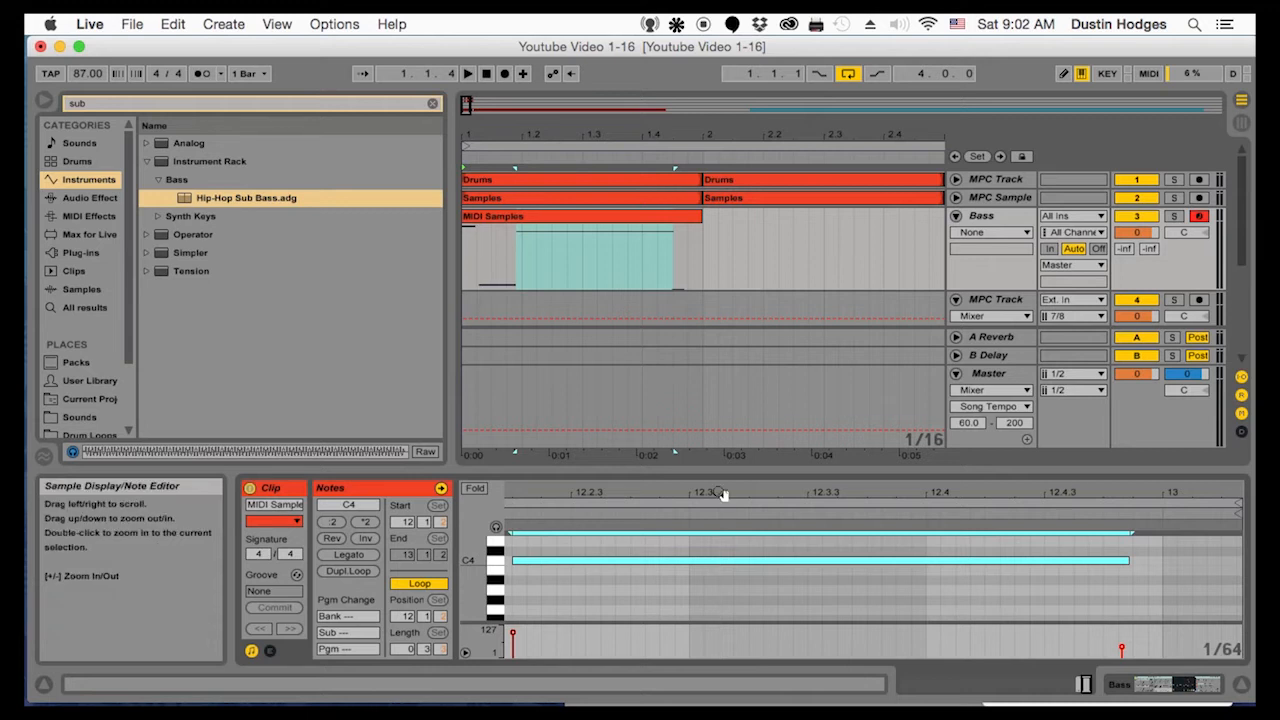
left_click_drag(1131, 561, 1119, 558)
Align the final D1 note's start to 12.4.4 and trim its end to 13.1.1
scroll(1125, 567, "down", 3)
scroll(1129, 575, "up", 3)
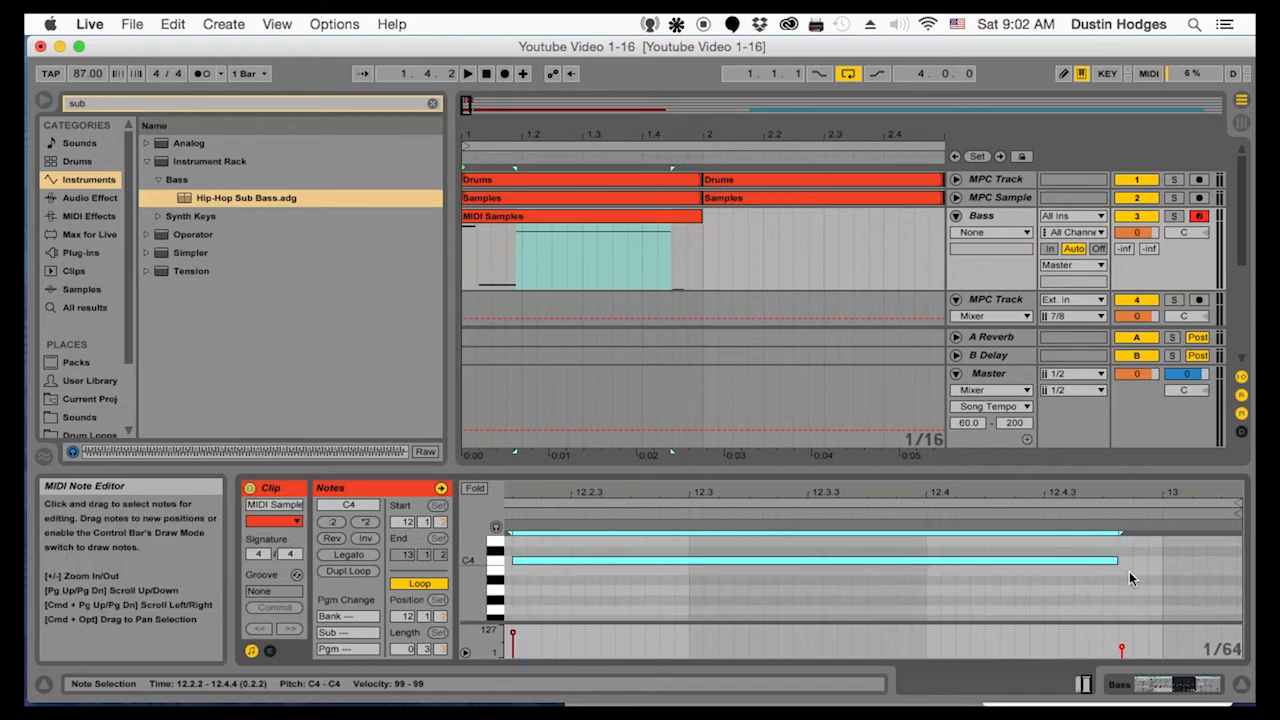
scroll(1130, 578, "up", 1)
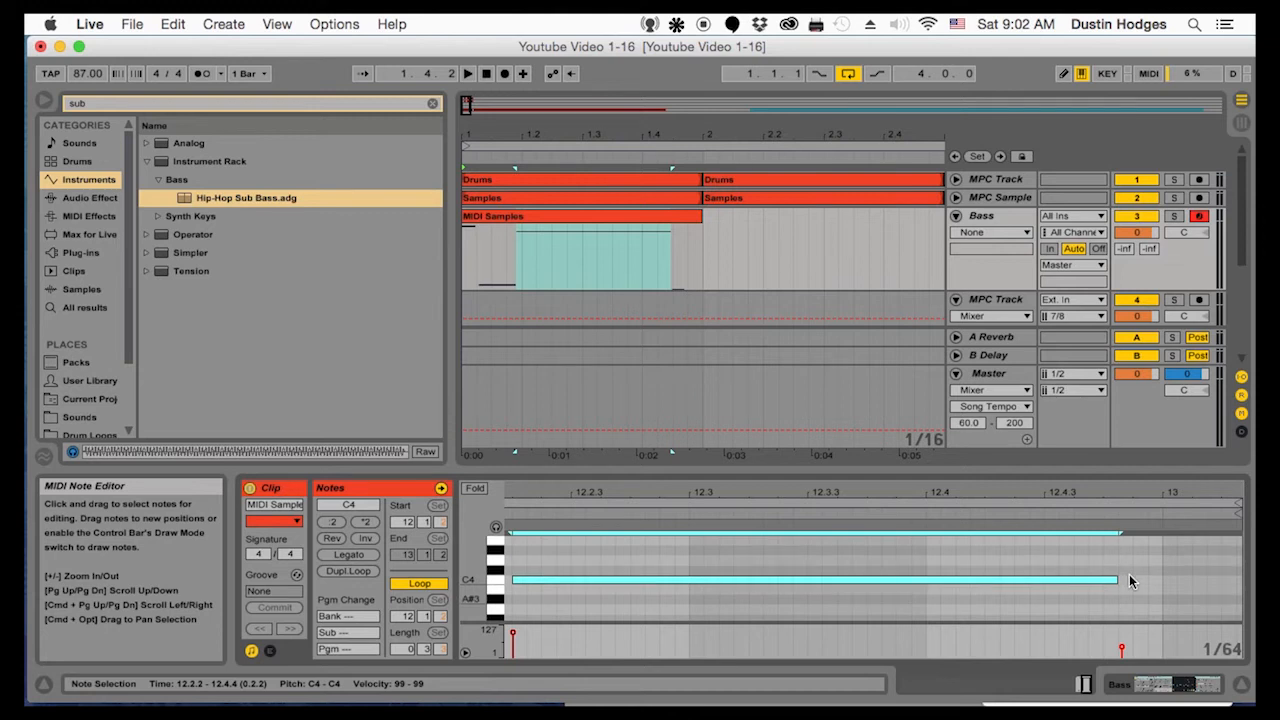
scroll(1125, 580, "down", 5)
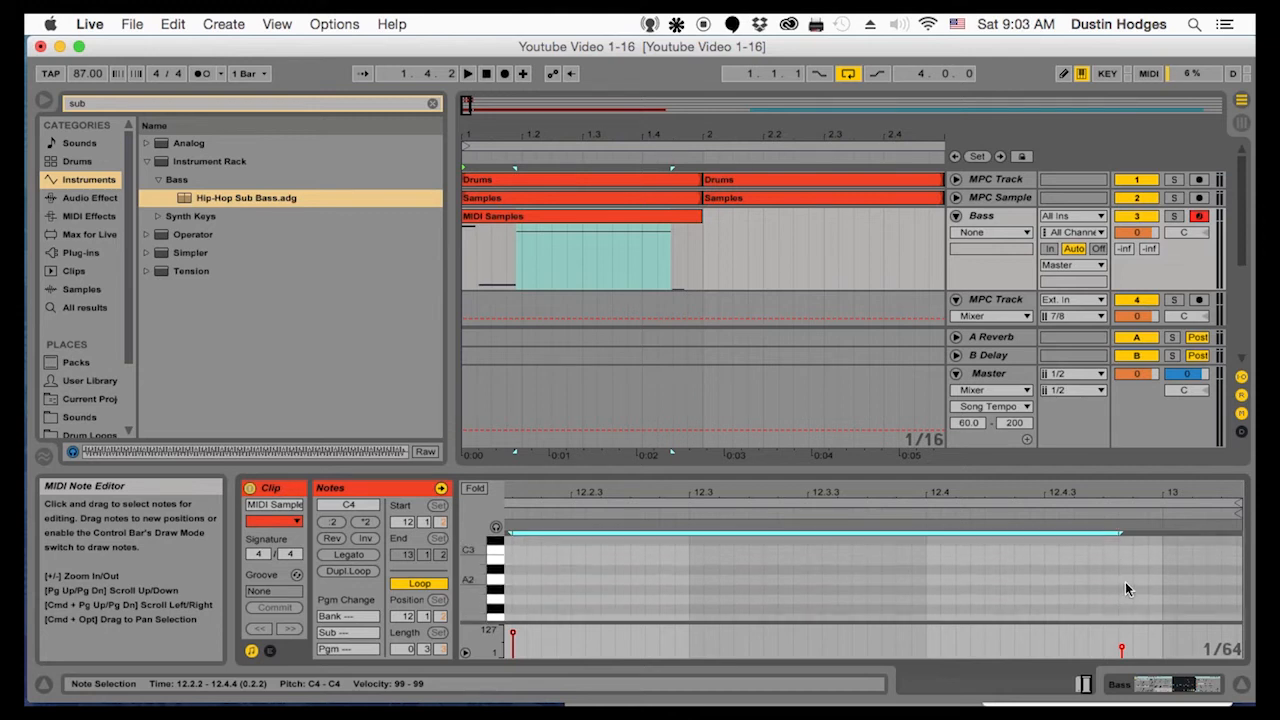
scroll(1128, 590, "down", 4)
mouse_move(1128, 590)
left_mouse_down()
mouse_move(1130, 555)
mouse_move(1128, 578)
left_mouse_up()
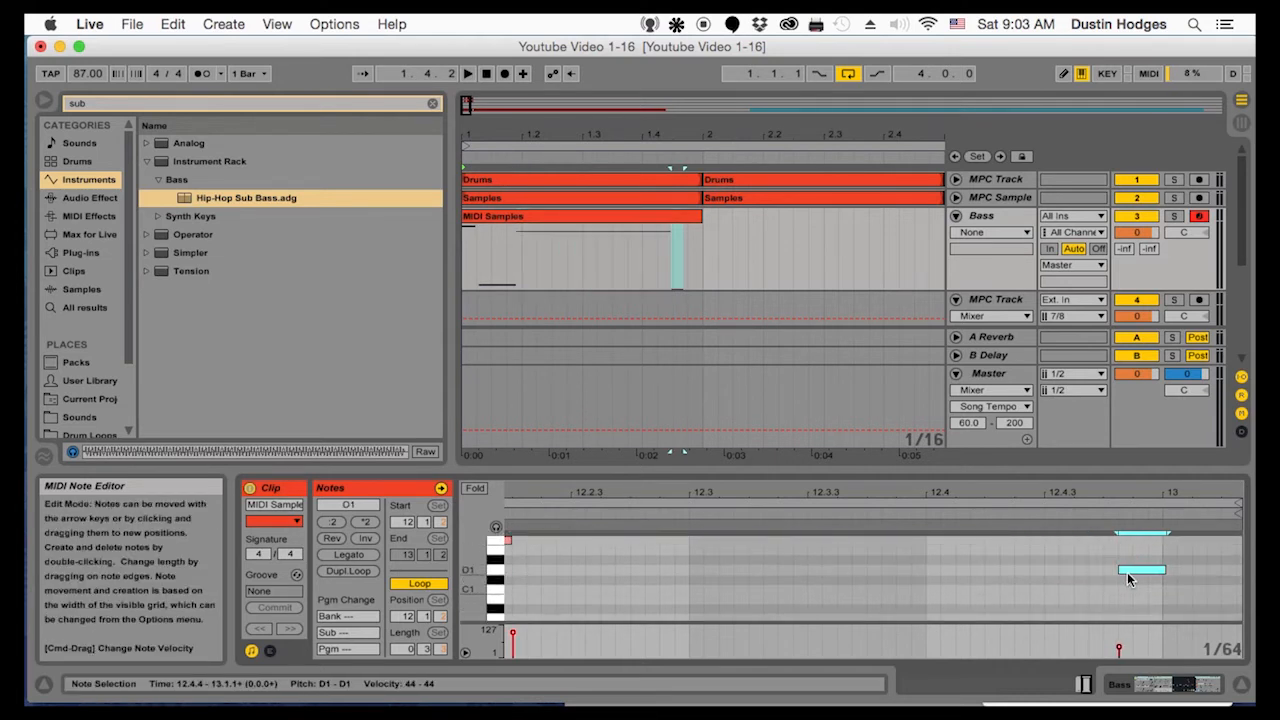
left_click_drag(1165, 571, 1160, 572)
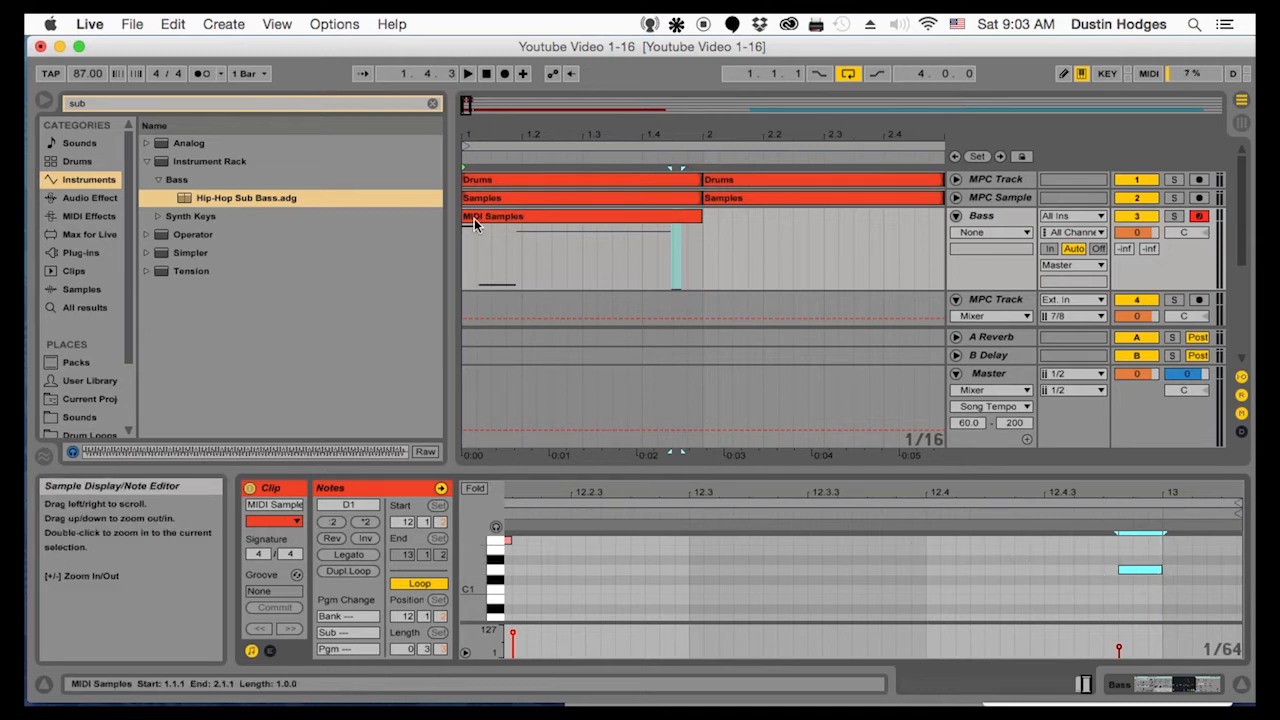
Play the arrangement from bar 1 to hear the converted bass notes against the drums and samples
left_click_drag(490, 134, 472, 190)
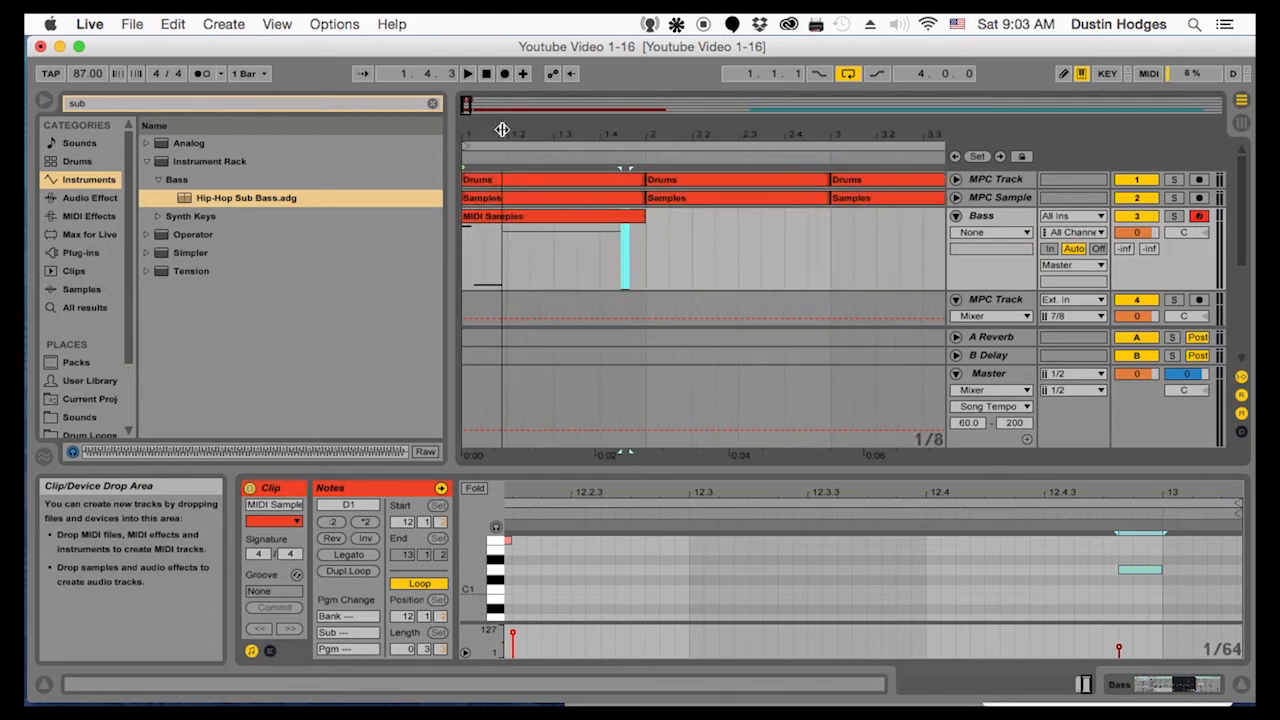
left_click(471, 259)
key("space")
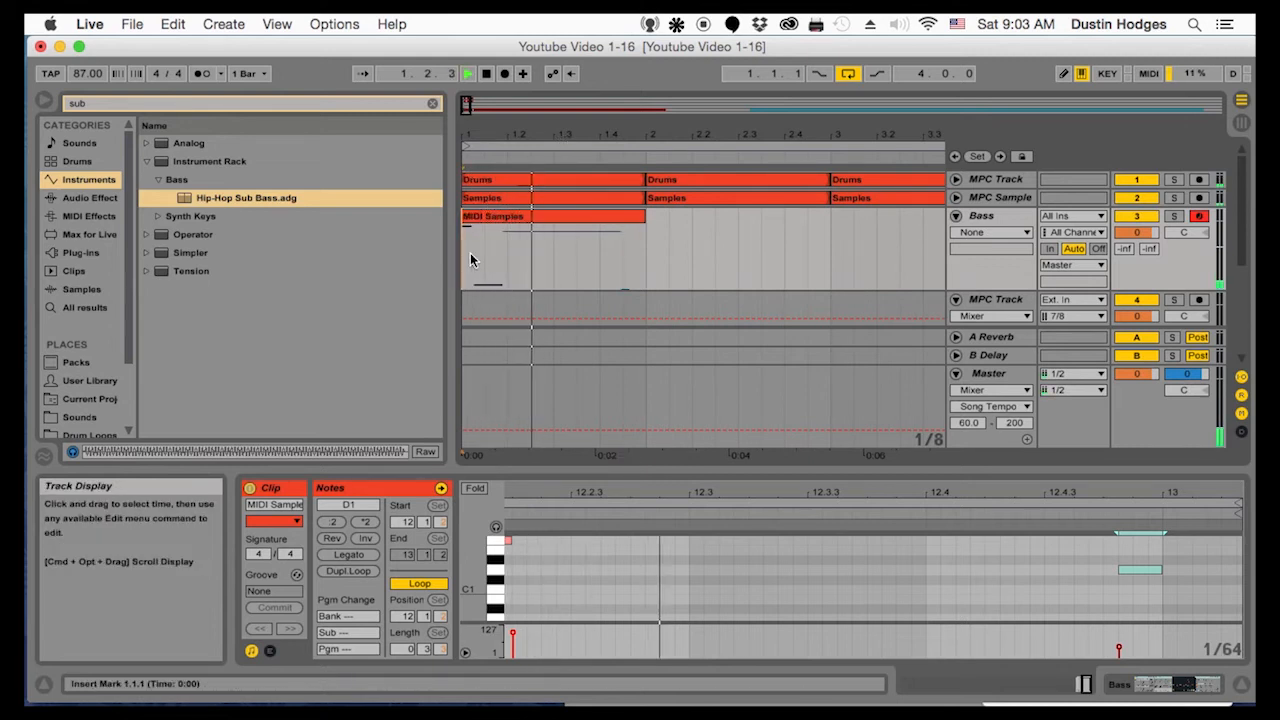
key("space")
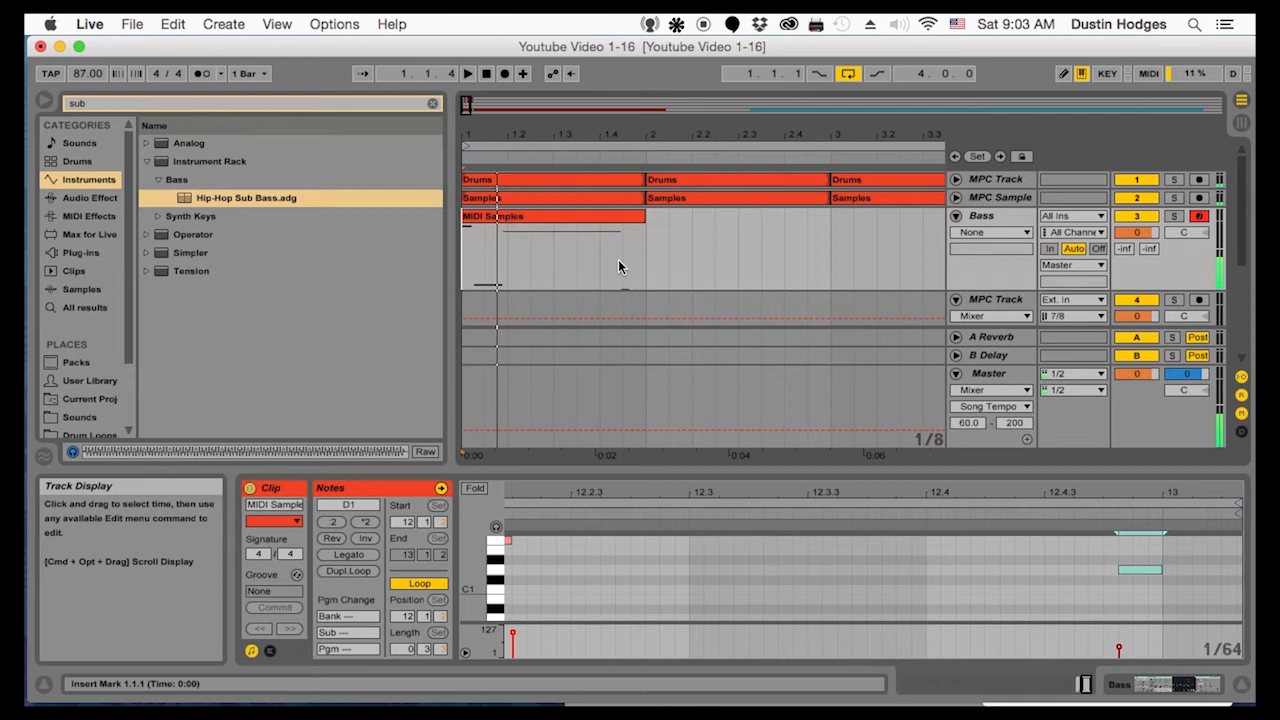
Nudge the opening D#4 note slightly later in the MIDI Samples clip and play the loop
left_click_drag(515, 490, 496, 536)
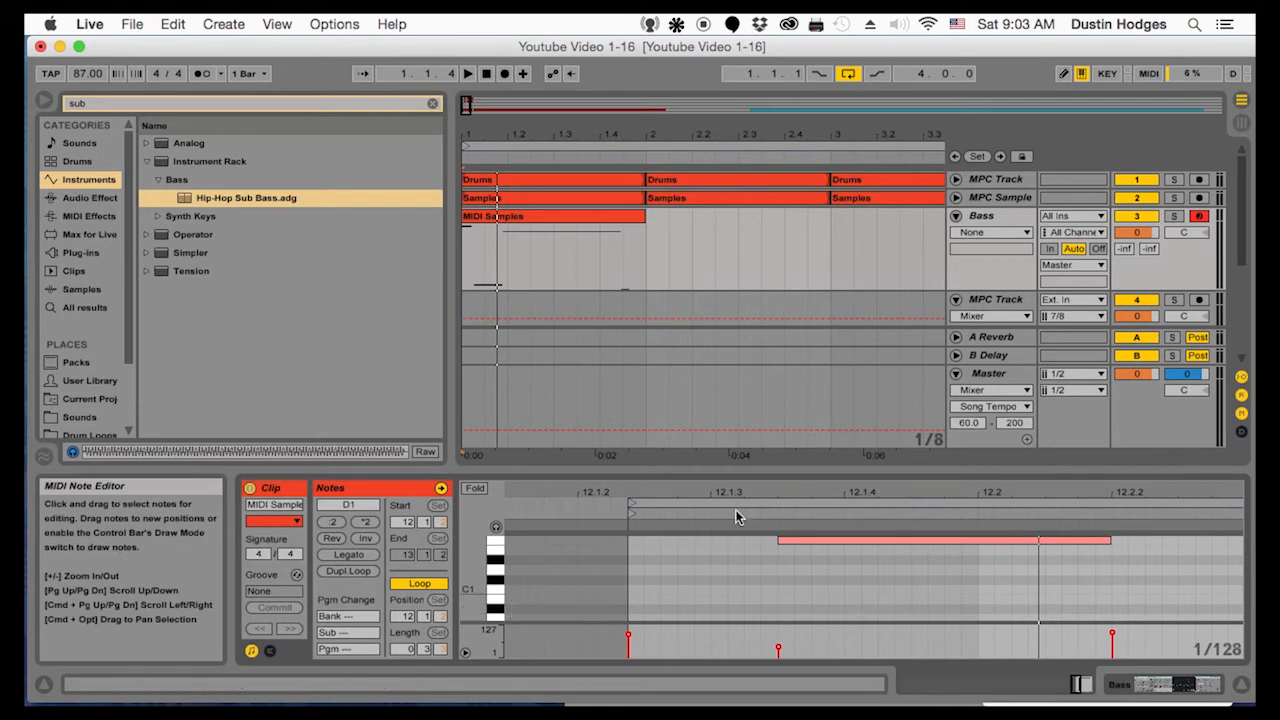
scroll(700, 588, "up", 3)
scroll(682, 573, "up", 5)
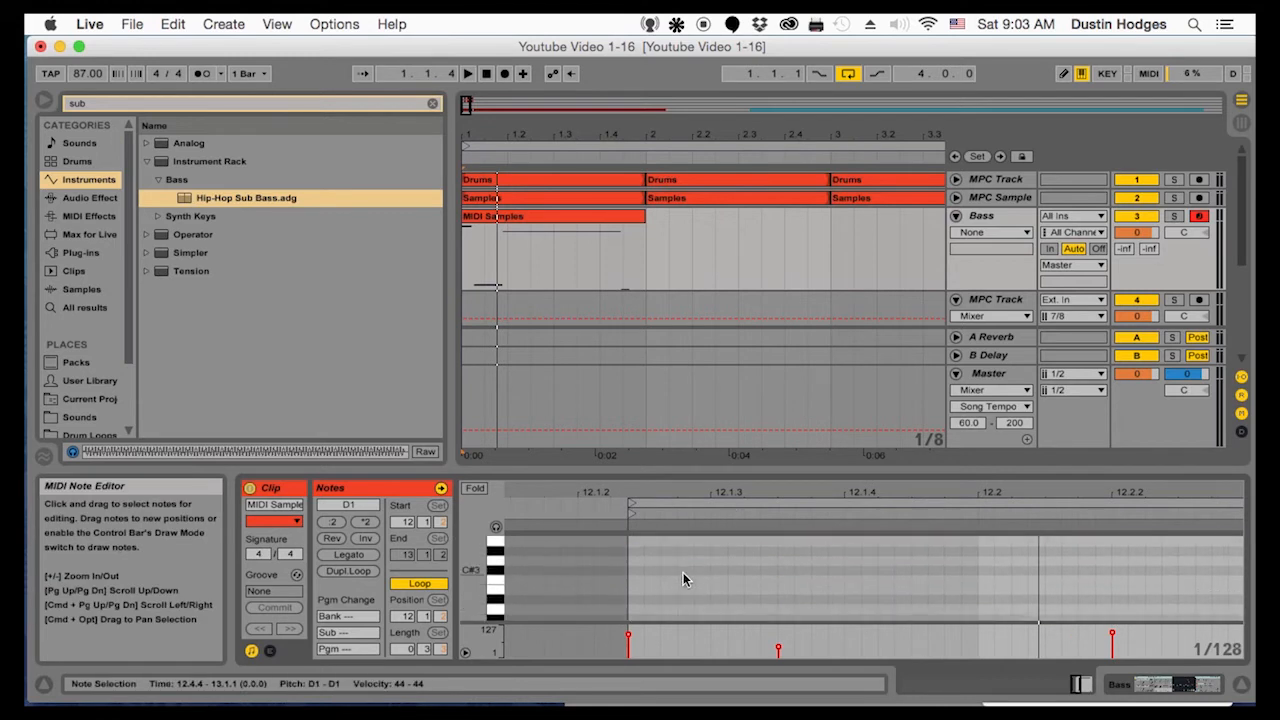
scroll(676, 560, "down", 5)
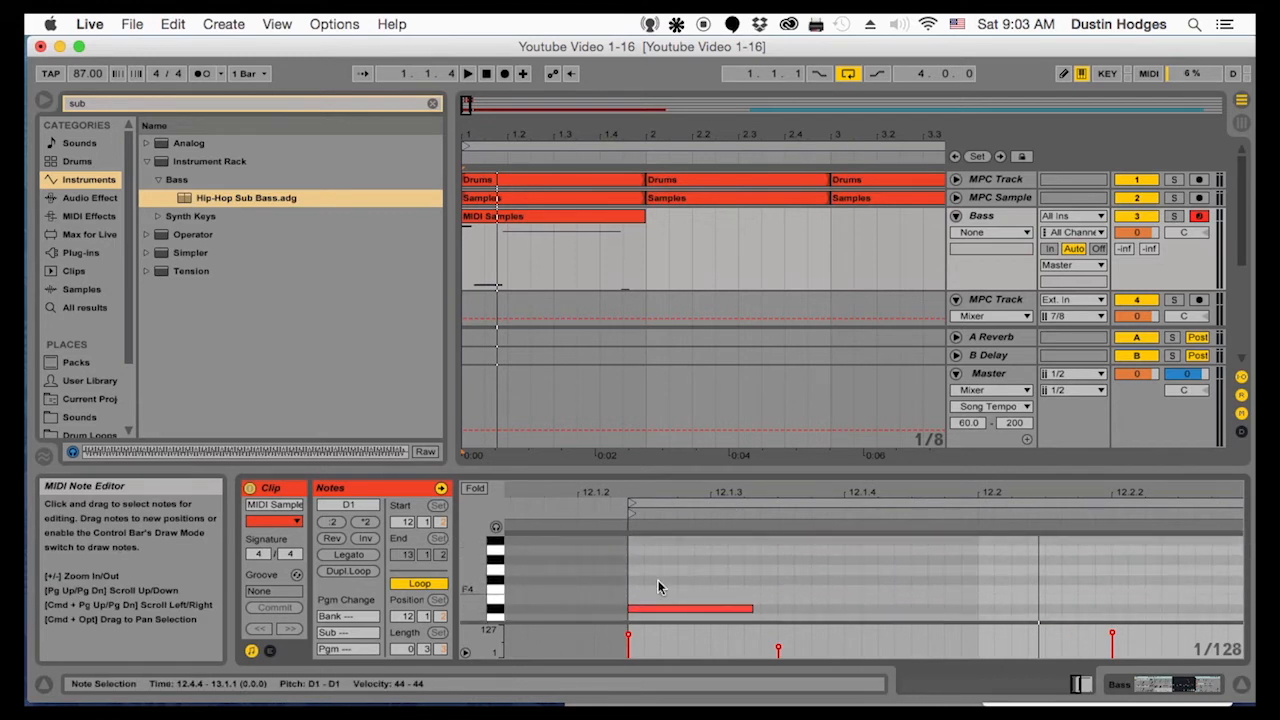
scroll(655, 608, "up", 2)
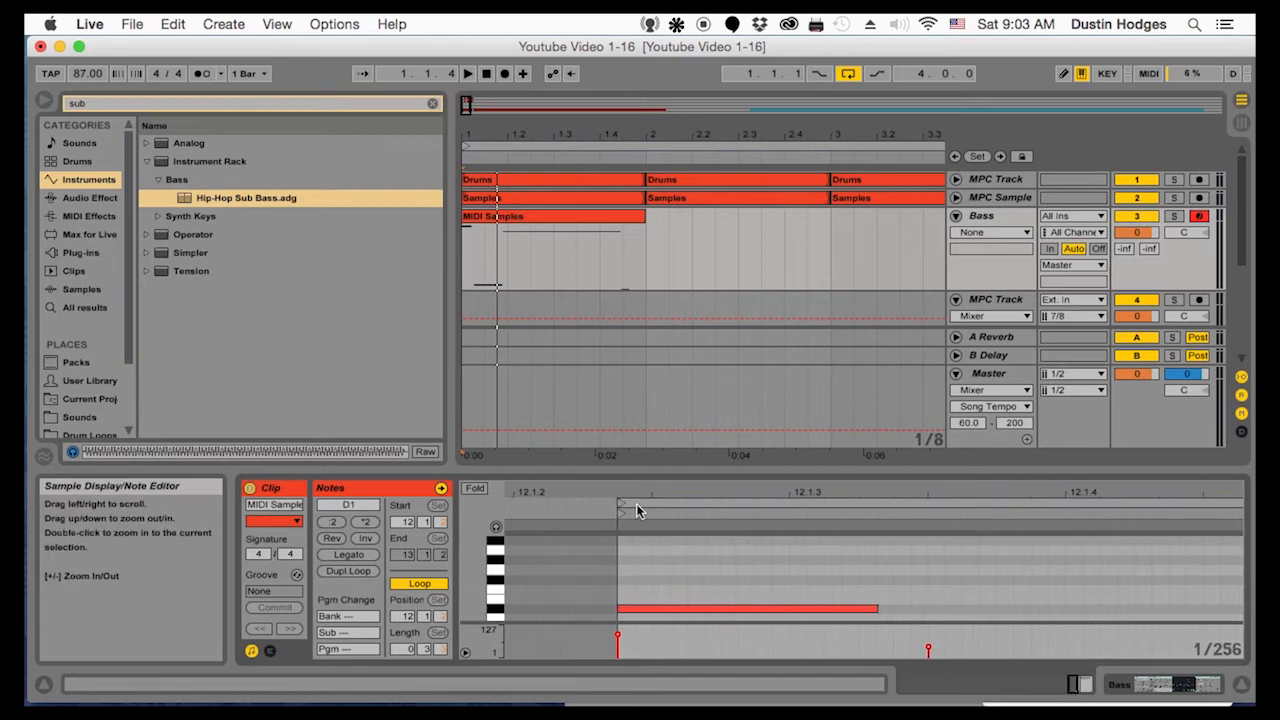
left_click(655, 610)
key("space")
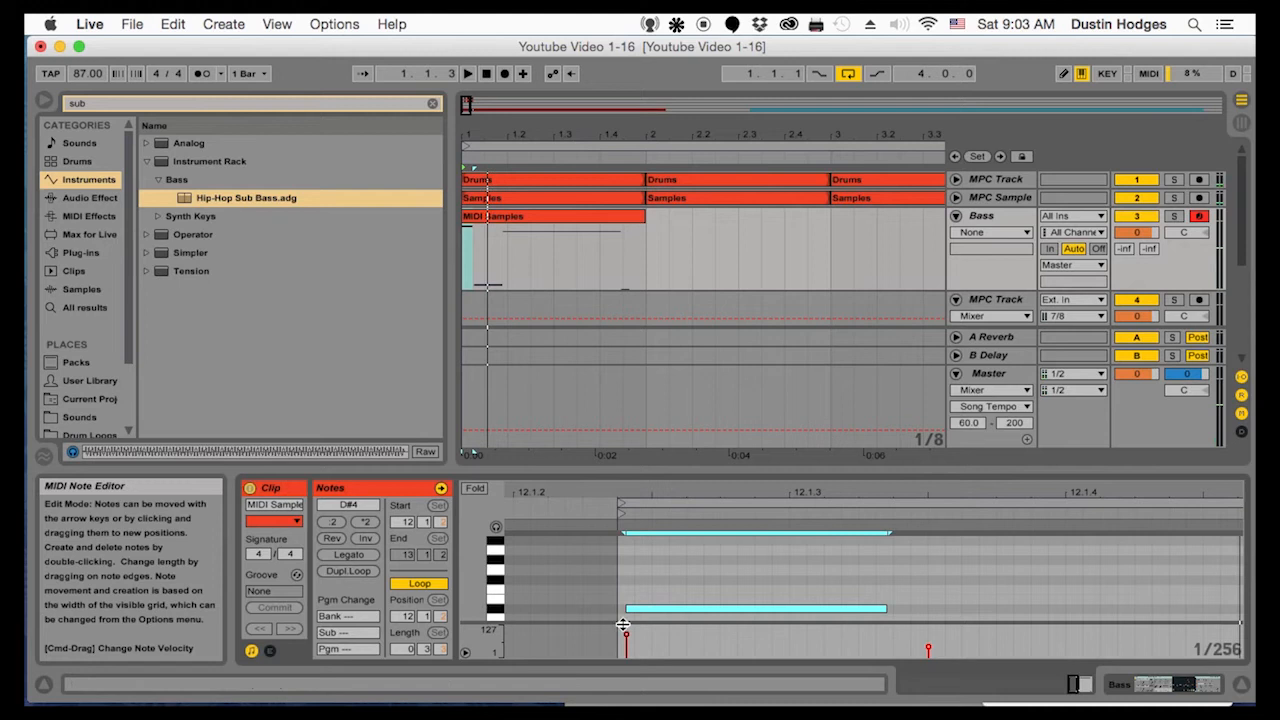
Lower the opening note three octaves to D#1 and play the loop
left_click(626, 628)
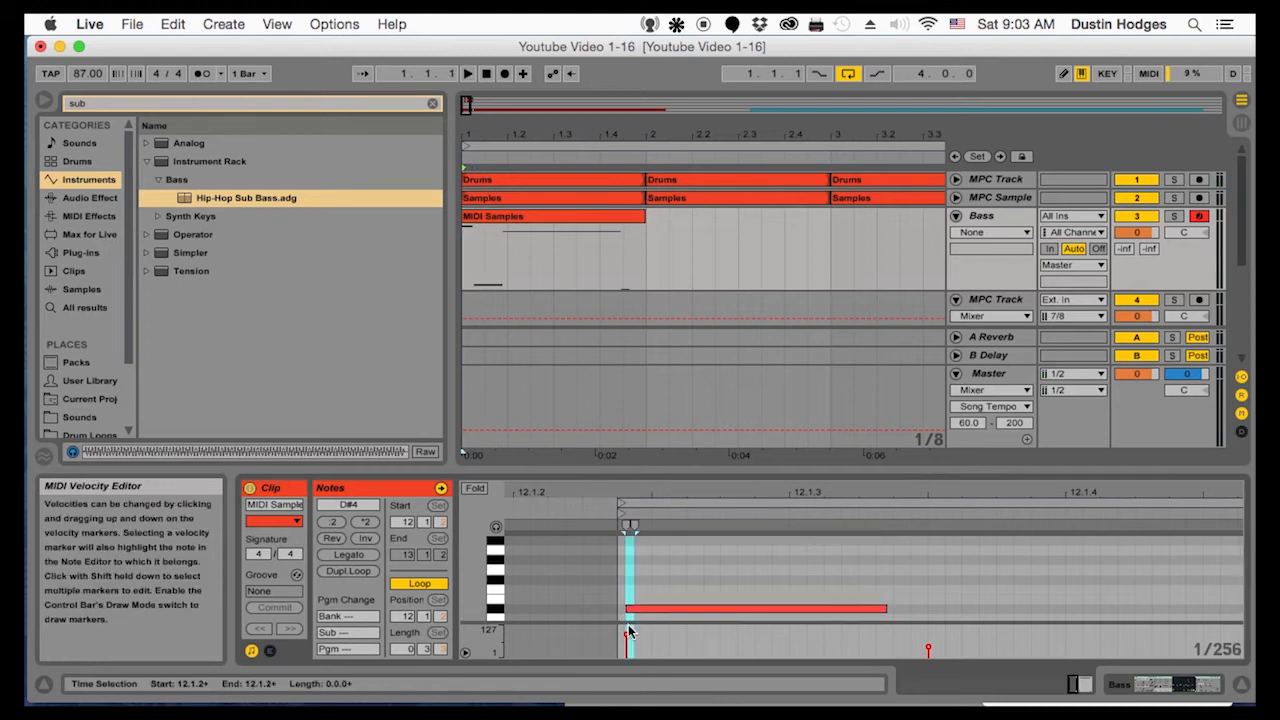
left_click(645, 610)
mouse_move(645, 615)
left_mouse_down()
mouse_move(641, 638)
mouse_move(650, 548)
left_mouse_up()
key("super+z")
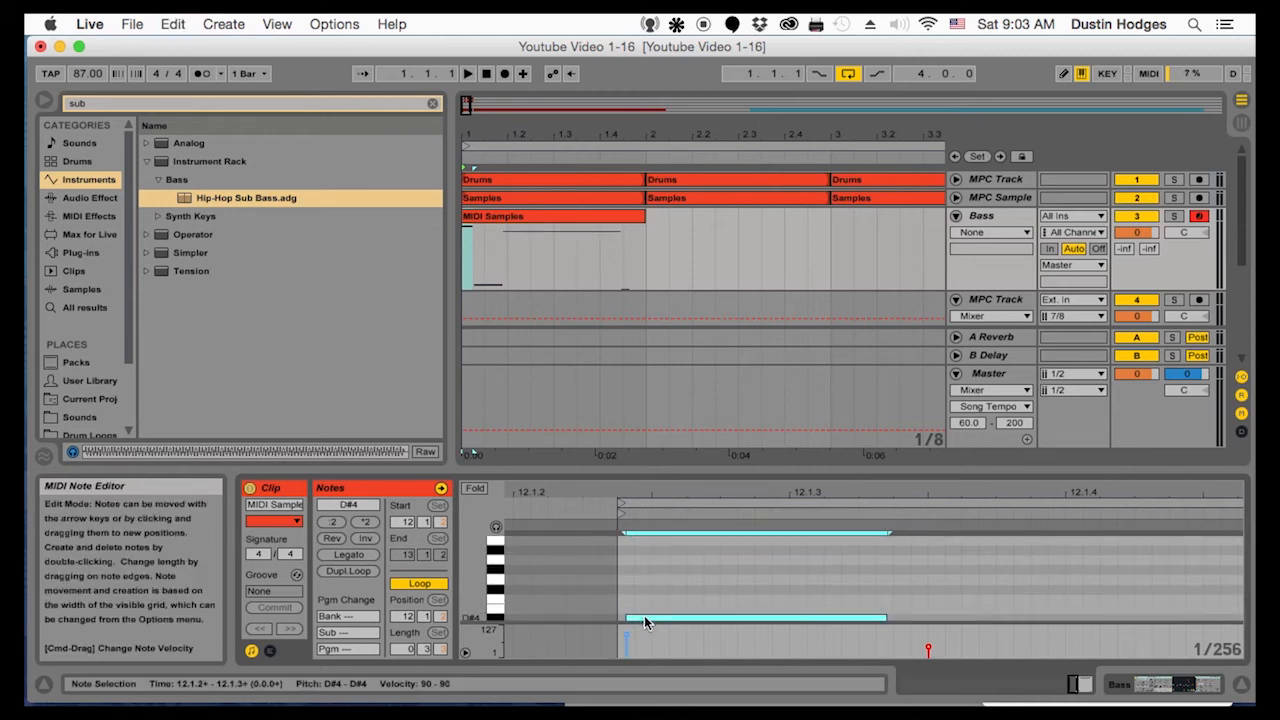
scroll(644, 615, "down", 3)
mouse_move(647, 589)
left_mouse_down()
mouse_move(645, 668)
mouse_move(634, 563)
mouse_move(644, 580)
left_mouse_up()
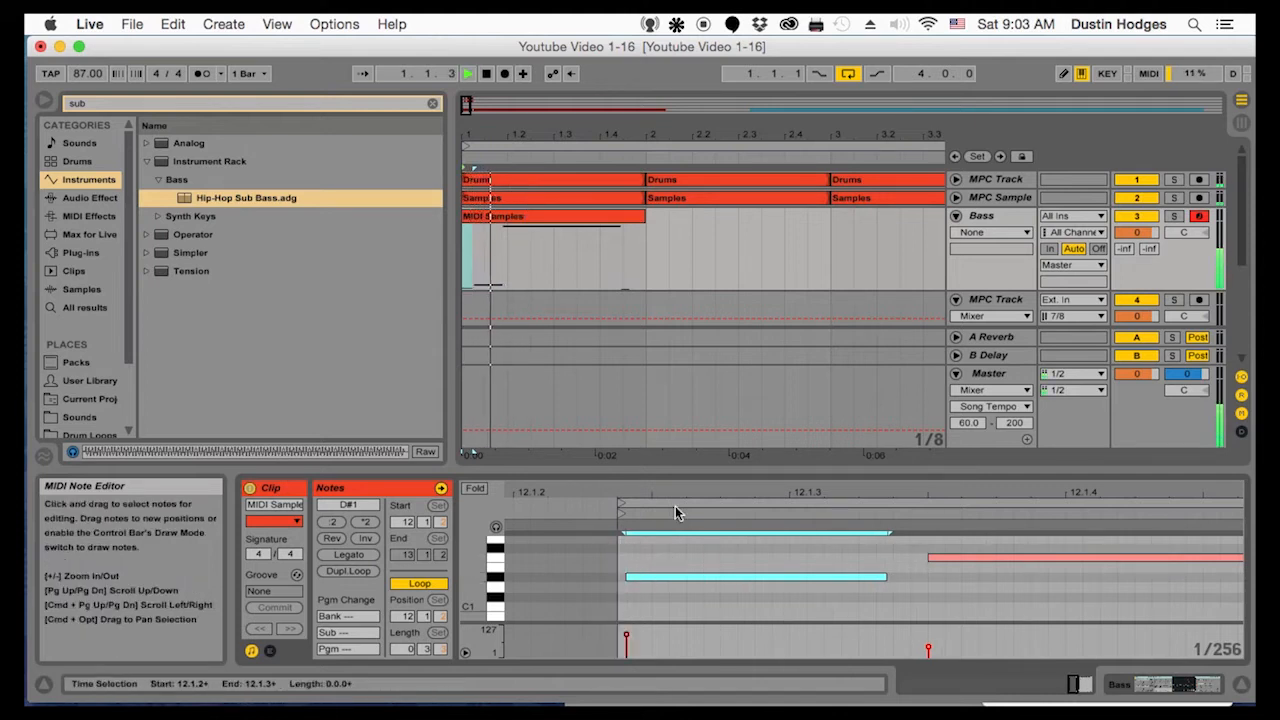
Select the F1 note and play the loop to hear it after the lowered opening note
left_click(551, 218)
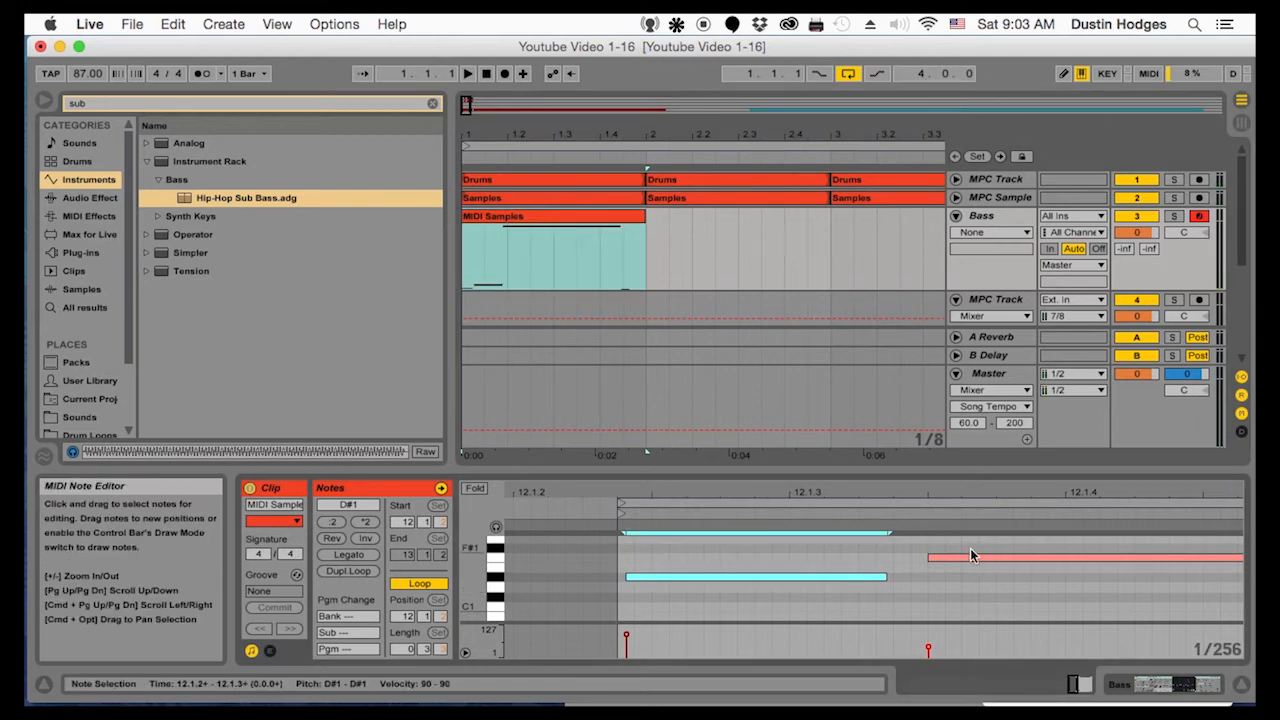
left_click_drag(950, 478, 950, 452)
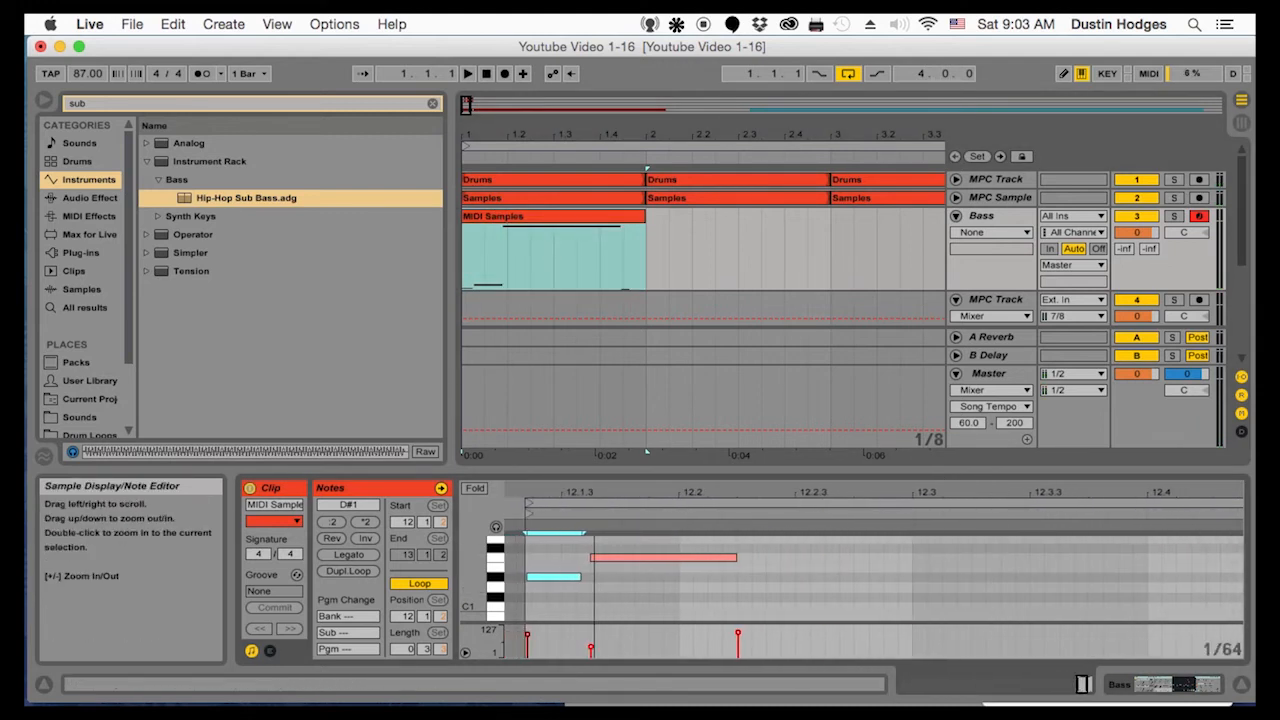
left_click(620, 557)
key("space")
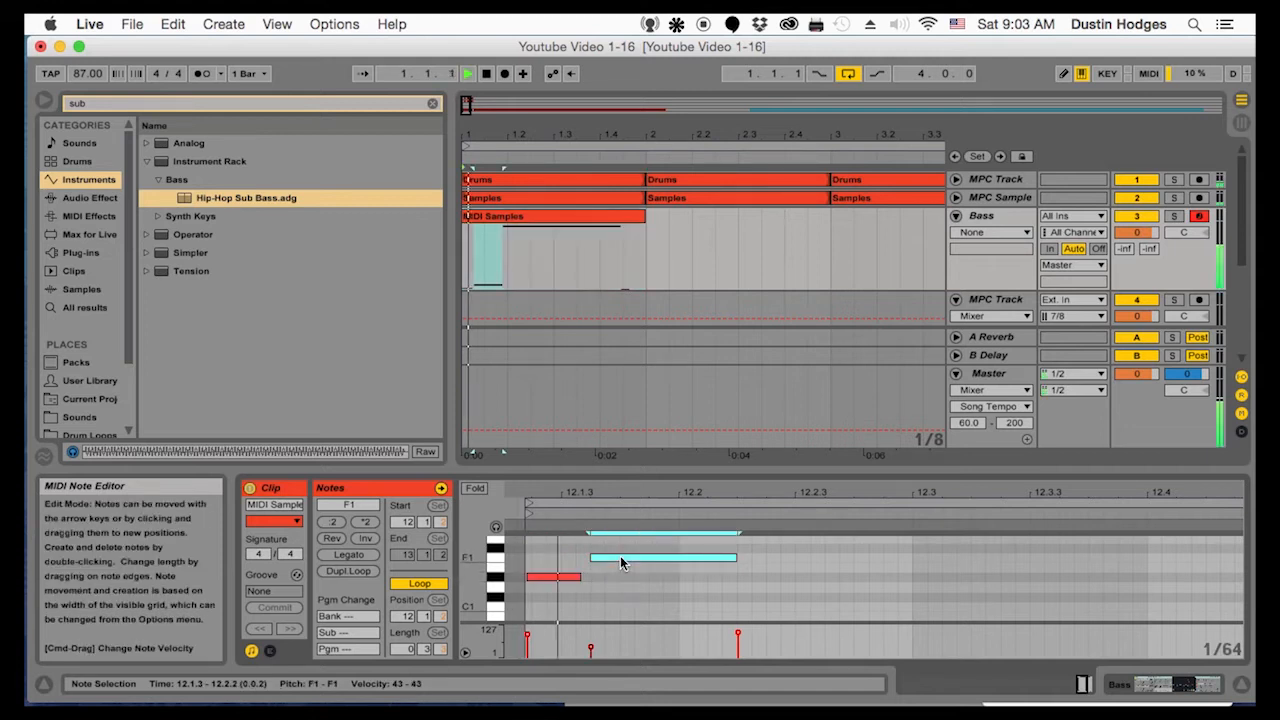
key("space")
Lower the long C4 note to C1, keeping its start at 12.2.2, and play the loop
scroll(746, 583, "up", 3)
scroll(748, 584, "up", 5)
scroll(748, 578, "up", 6)
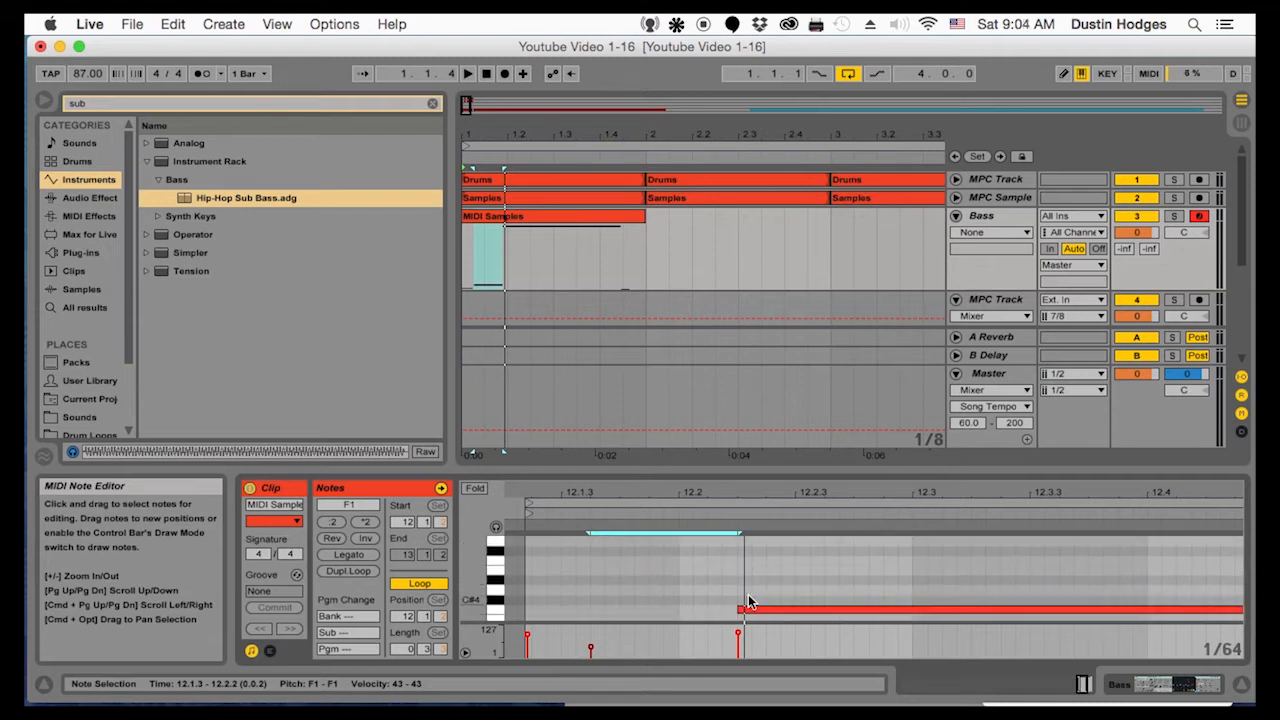
left_click(765, 611)
left_click_drag(768, 618, 770, 592)
key("space")
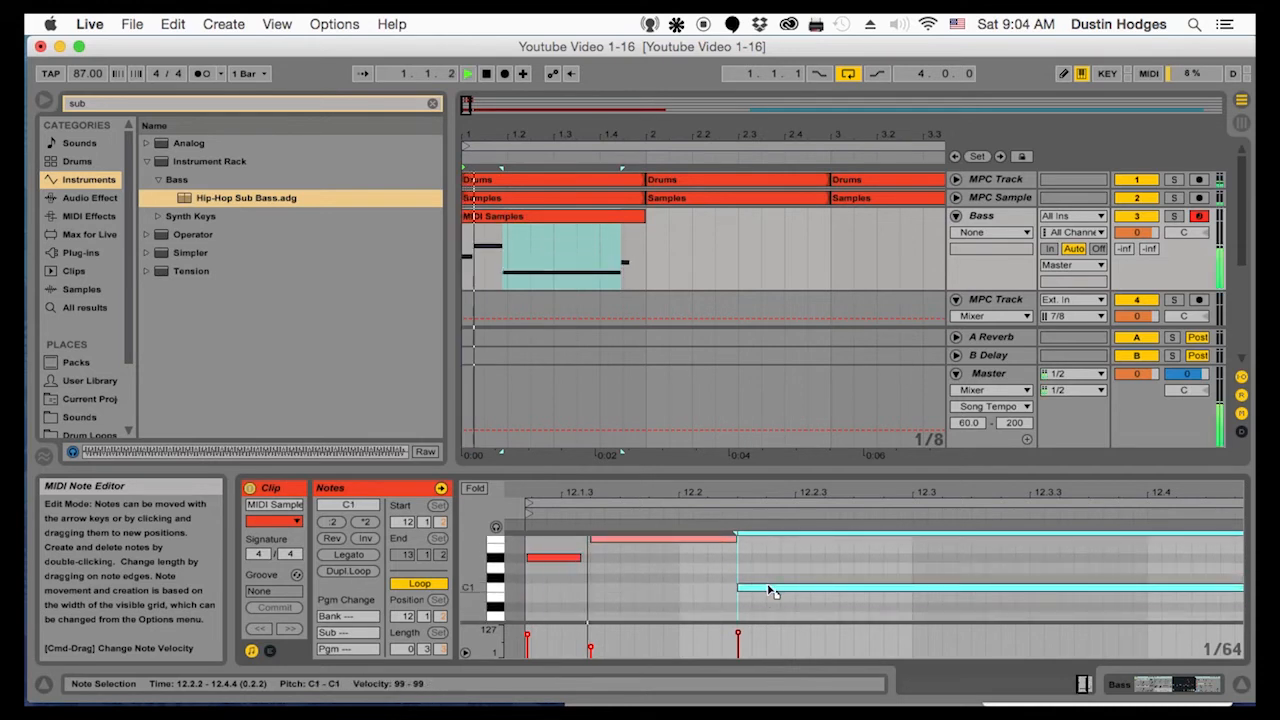
key("space")
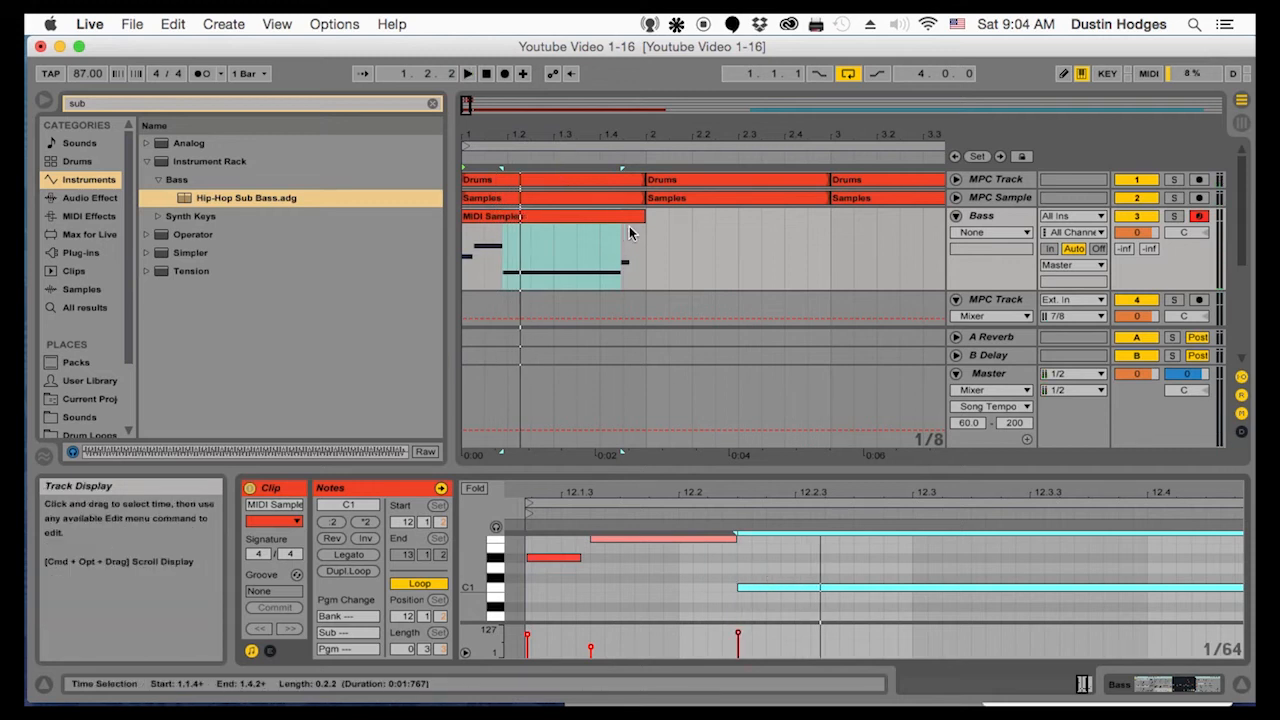
Try shortening the MIDI Samples clip to end at 1.4.1, listen to it, and extend it back to 2.1.1
left_click(636, 218)
left_click_drag(636, 218, 597, 216)
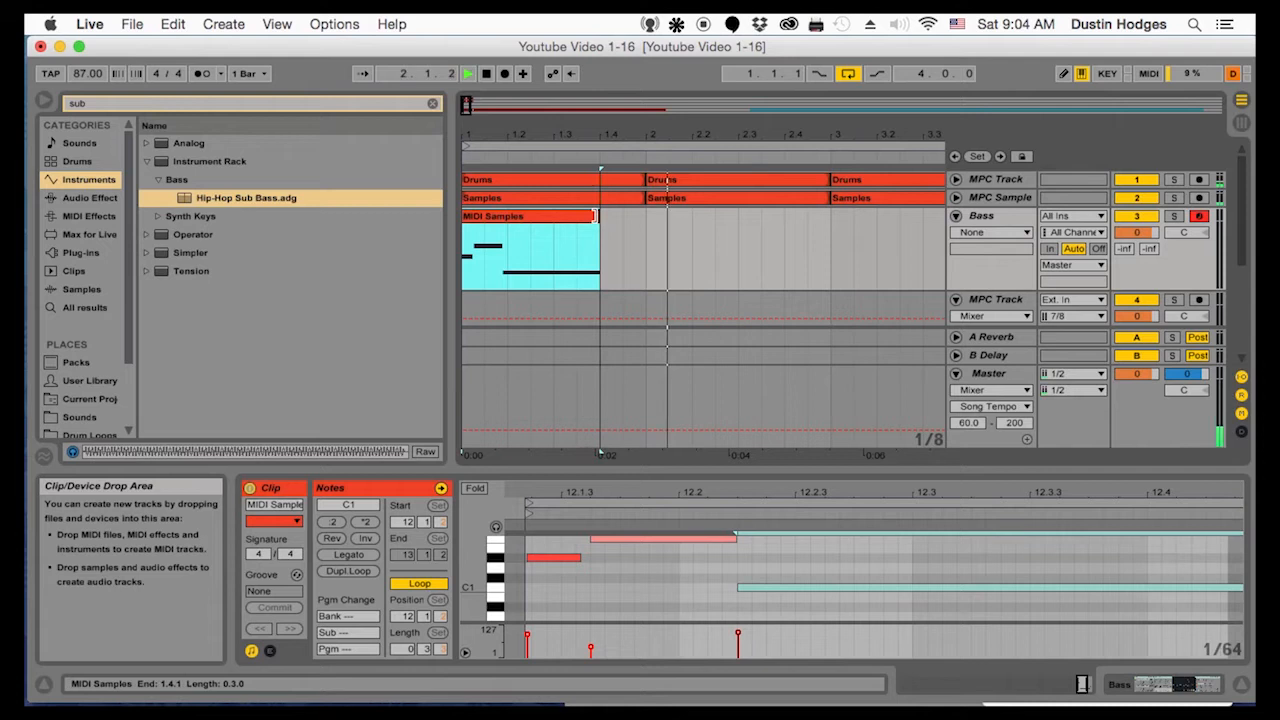
left_click(470, 262)
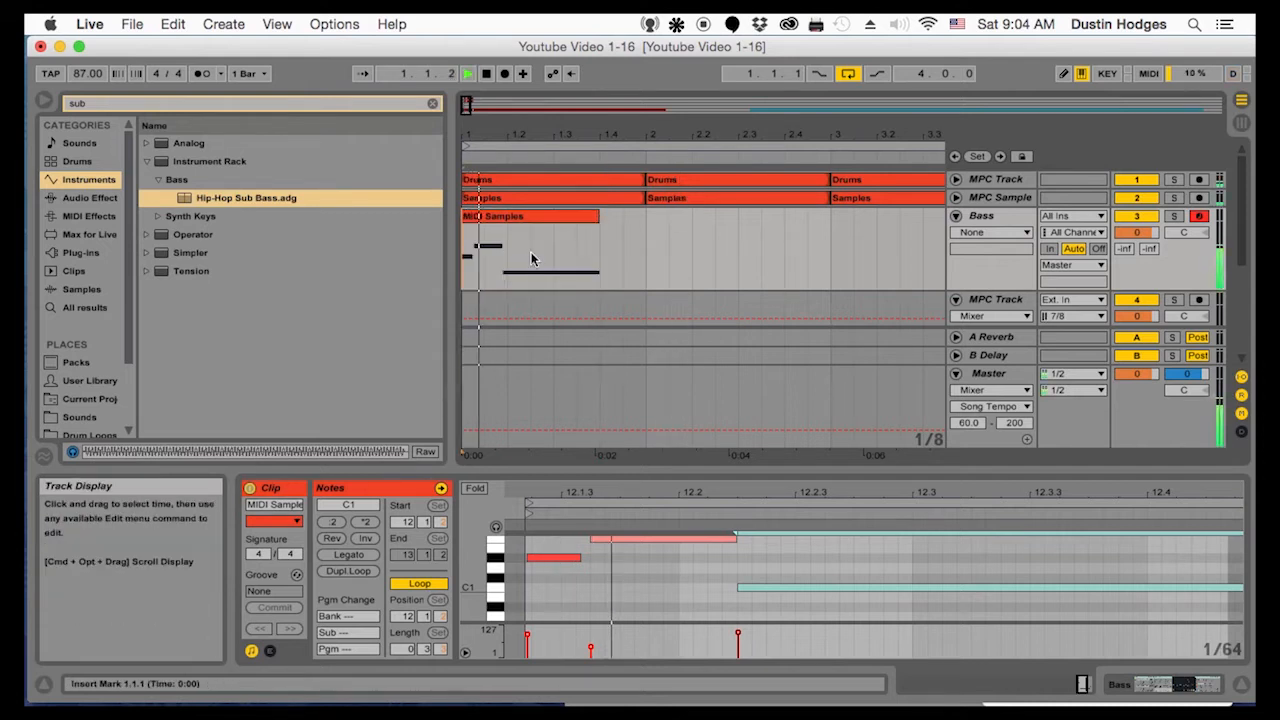
left_click_drag(598, 216, 647, 222)
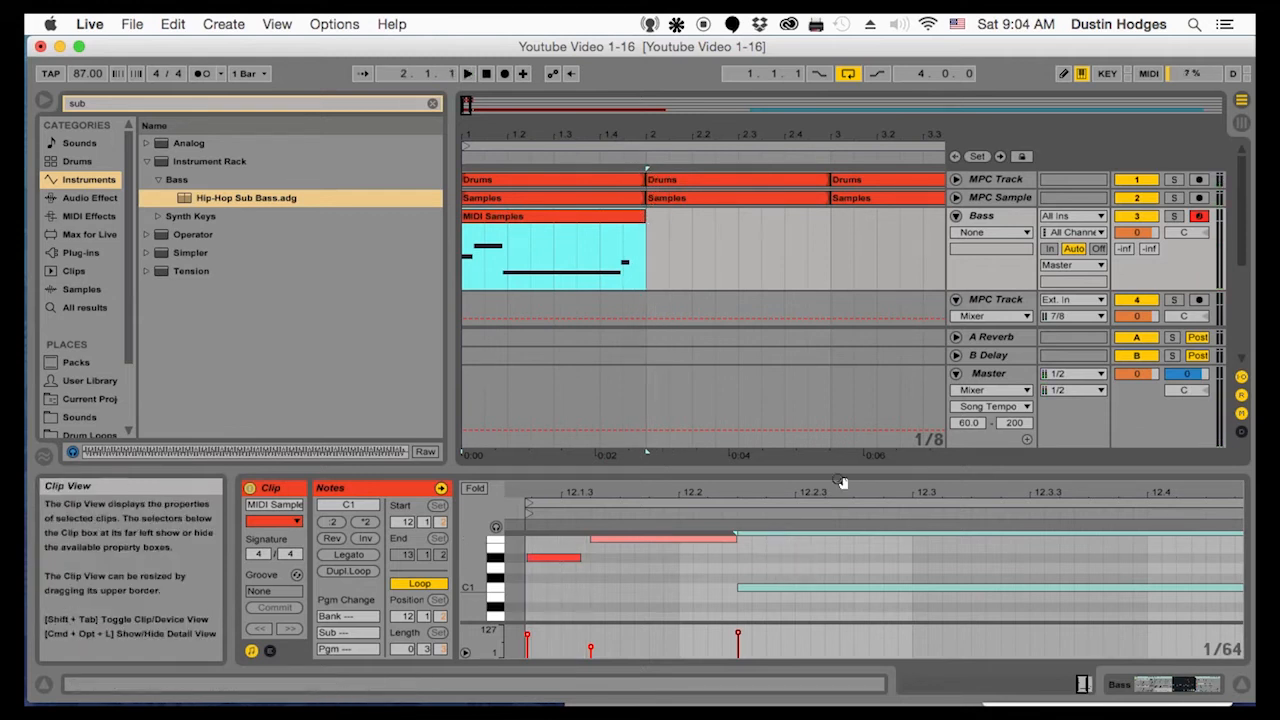
Stretch the final D1 note from 12.4.1 to 13.1.1, trim the long C1 note to end at 12.4.1, and listen
left_click(836, 560)
left_click_drag(836, 492, 809, 500)
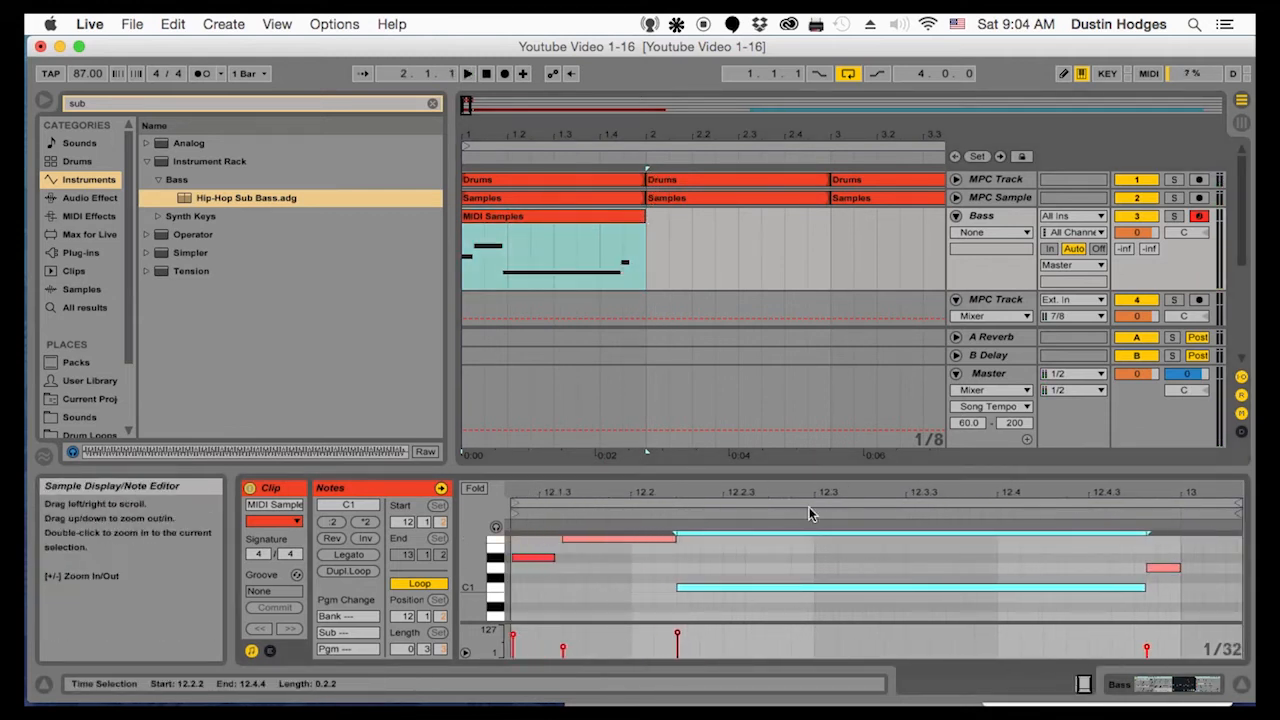
left_click_drag(1165, 578, 1006, 572)
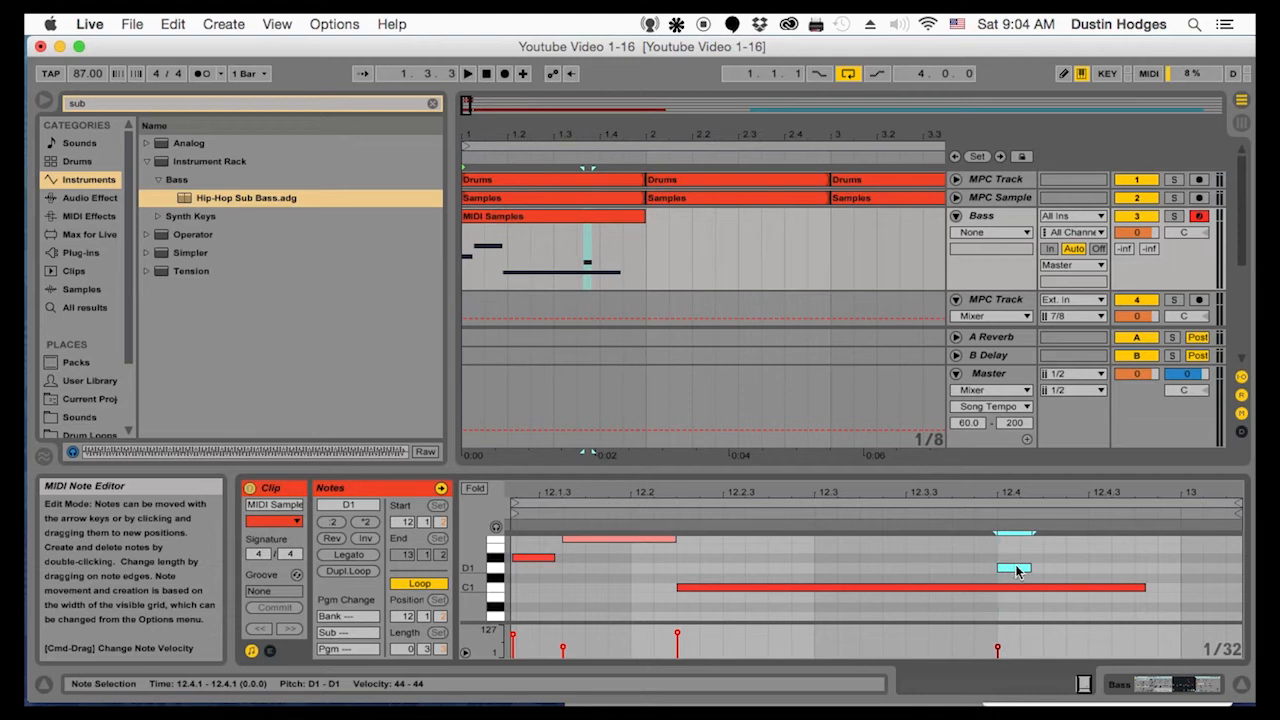
left_click_drag(1027, 571, 977, 590)
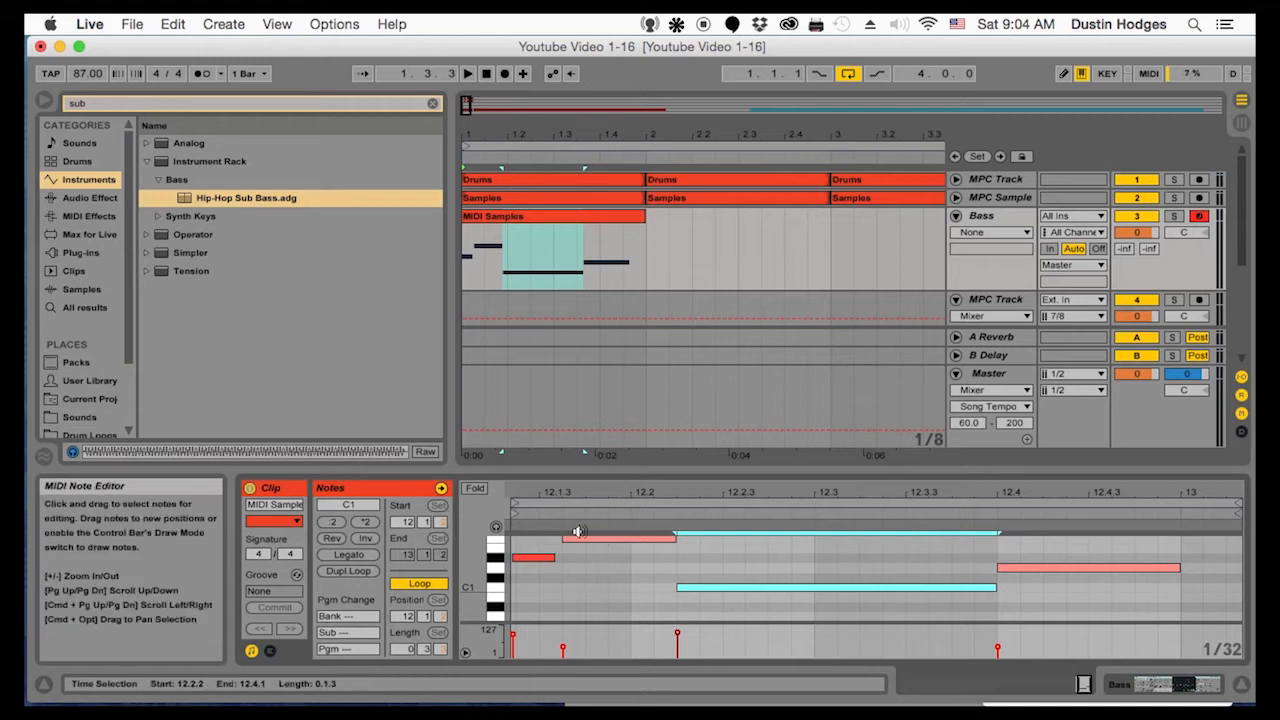
left_click(466, 254)
key("space")
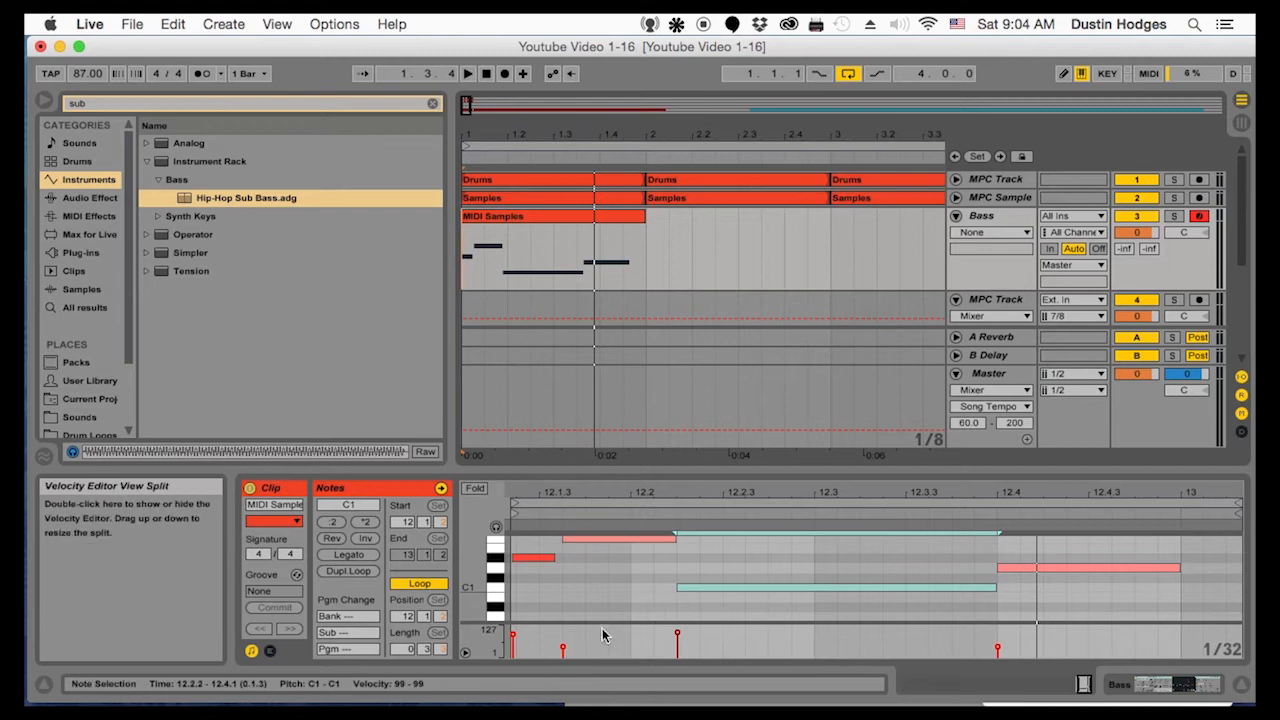
Raise the F1 note's velocity to 95 and the final D1 note's velocity to 88, and listen to the loop
left_click_drag(564, 654, 564, 646)
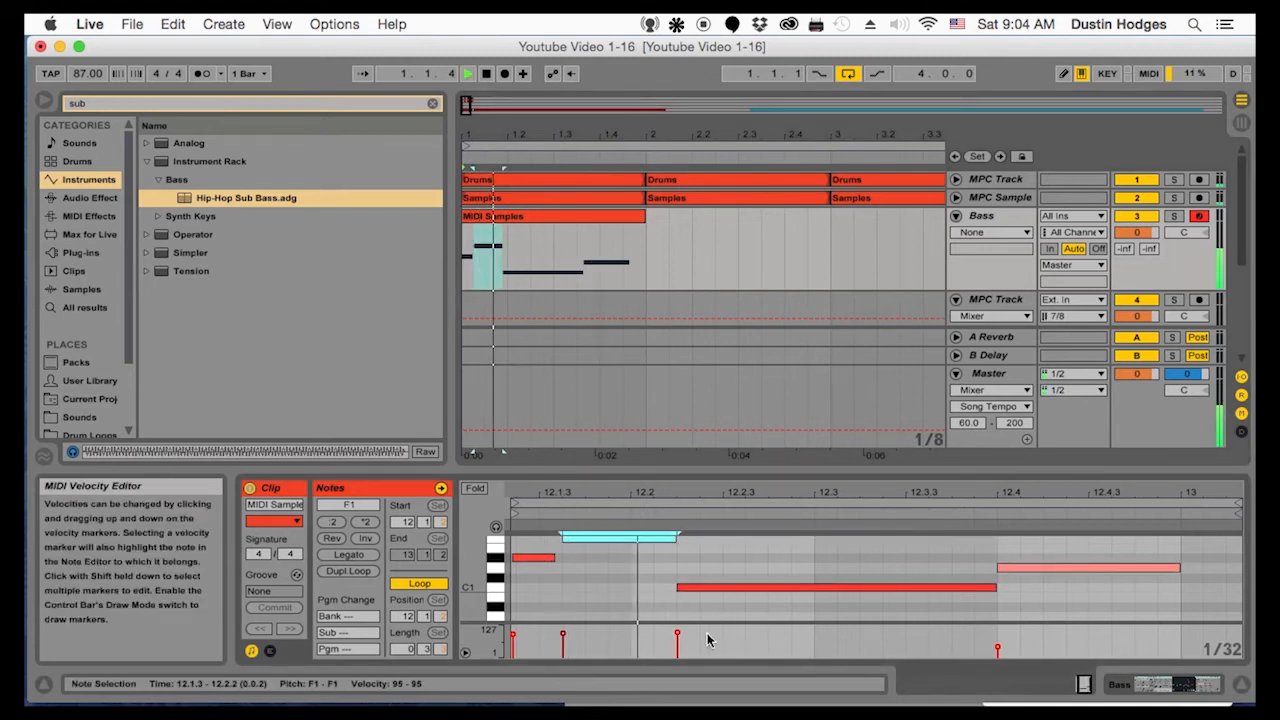
left_click(996, 648)
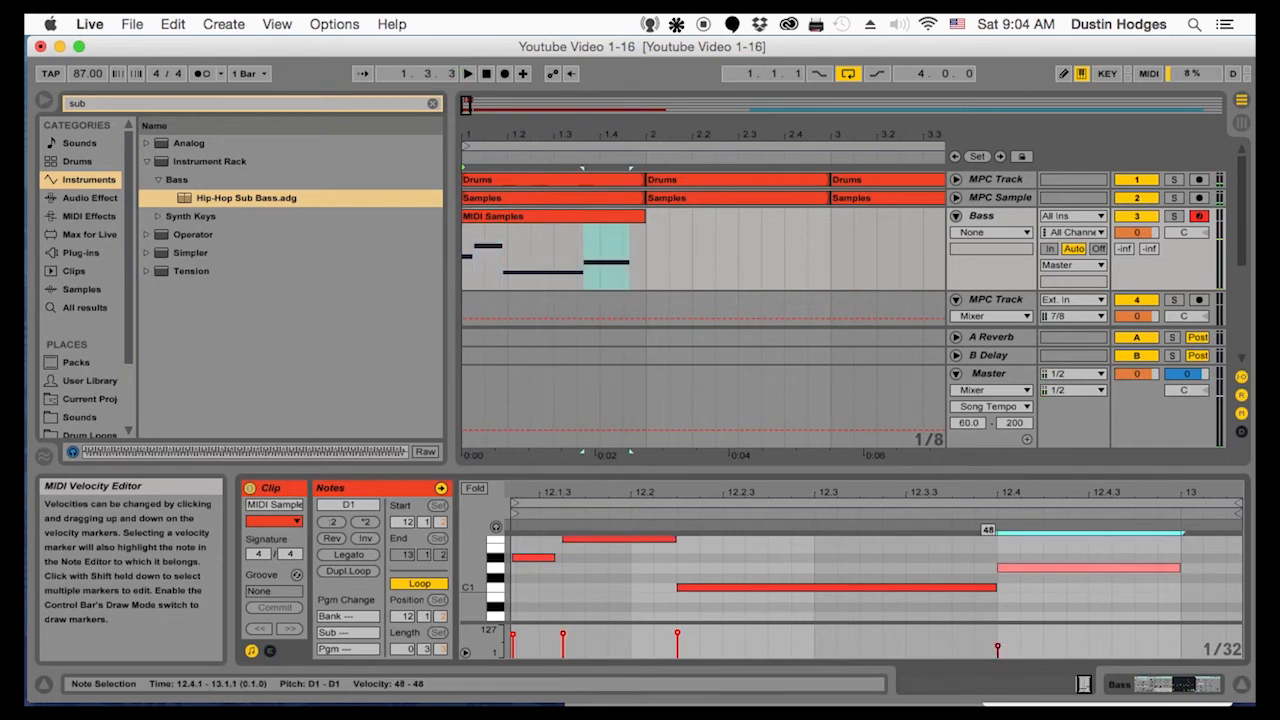
key("space")
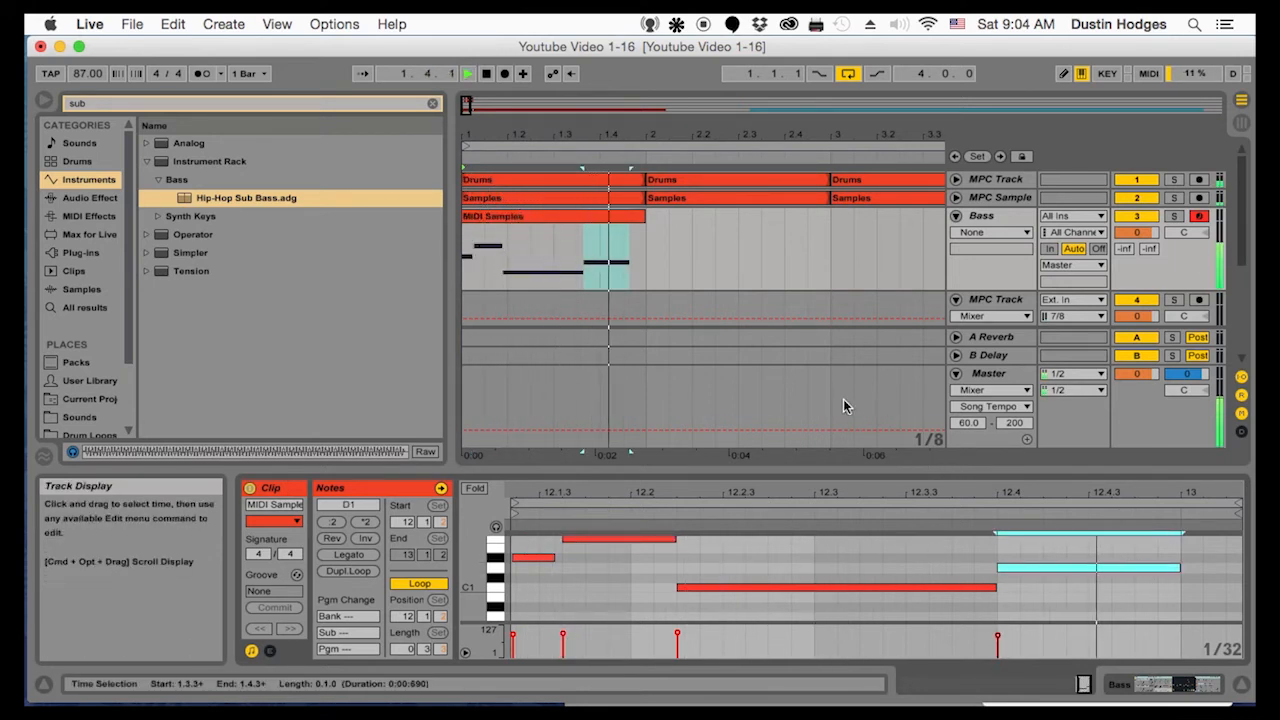
key("space")
Move the final D1 note's start to 12.4.4, extend the long C1 note to end at 12.4.4, and play the loop
left_click(587, 215)
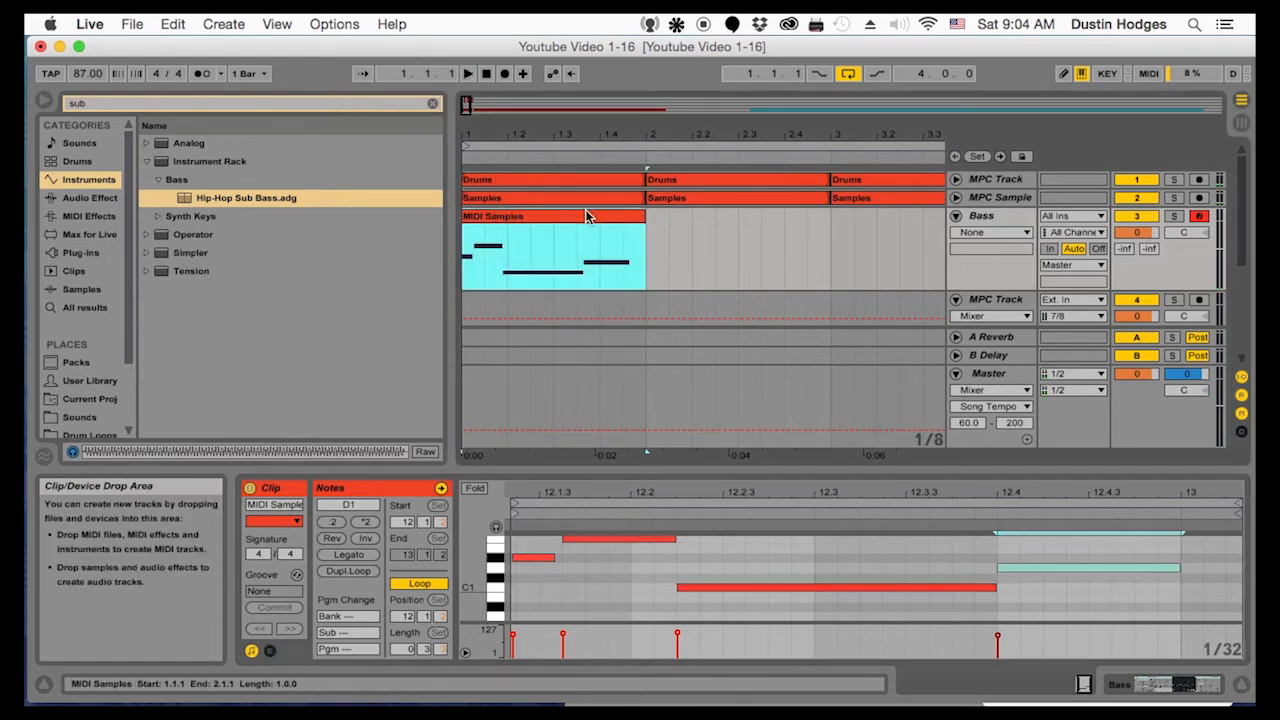
left_click_drag(1046, 567, 1133, 568)
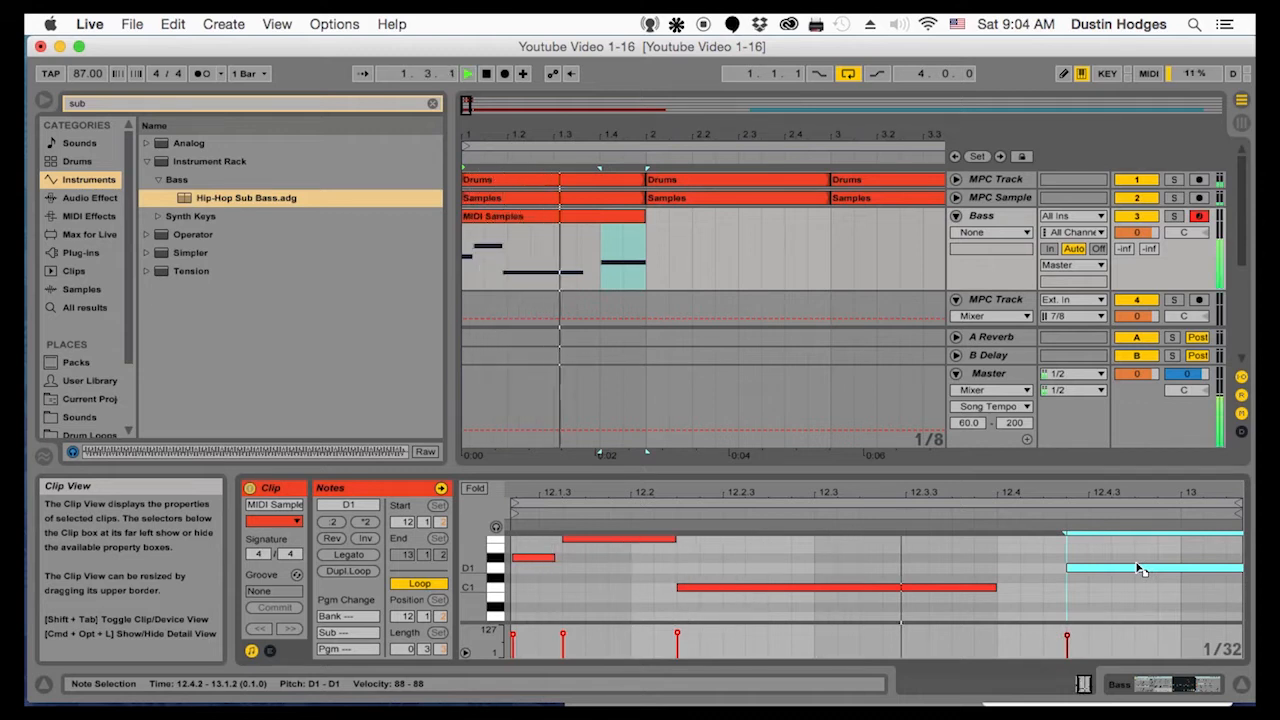
left_click_drag(1140, 569, 1236, 570)
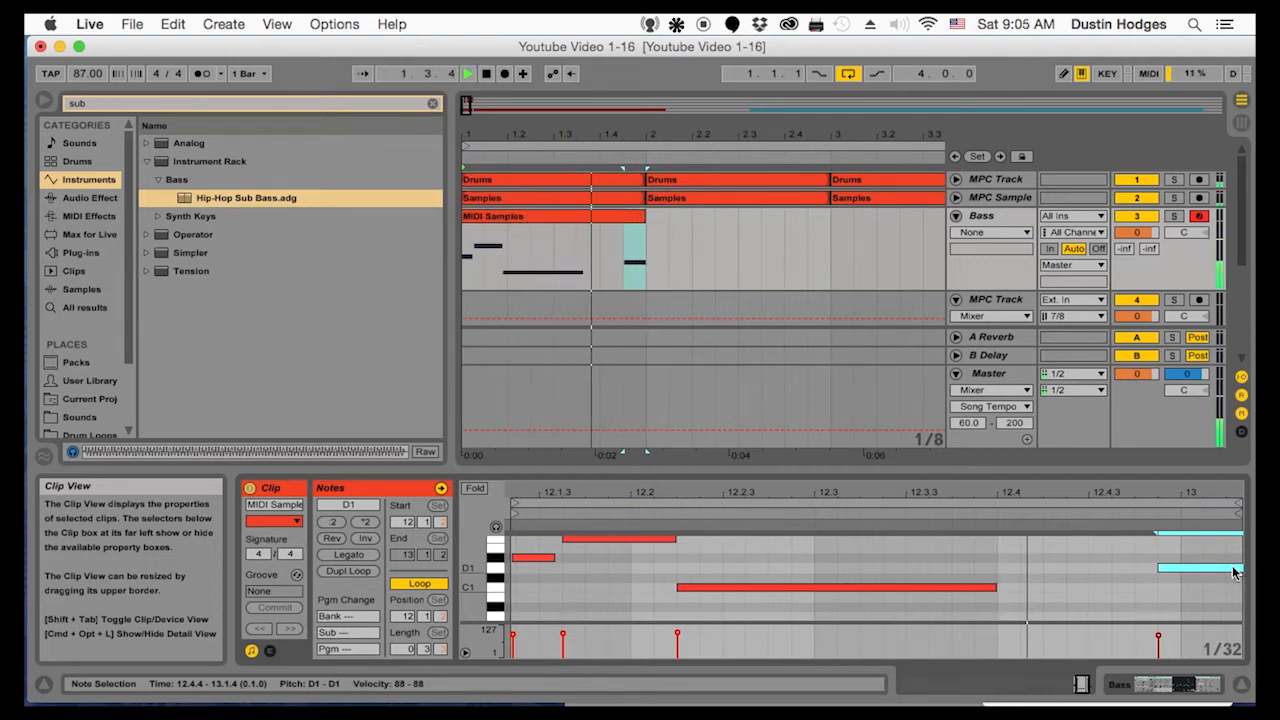
left_click_drag(783, 492, 839, 431)
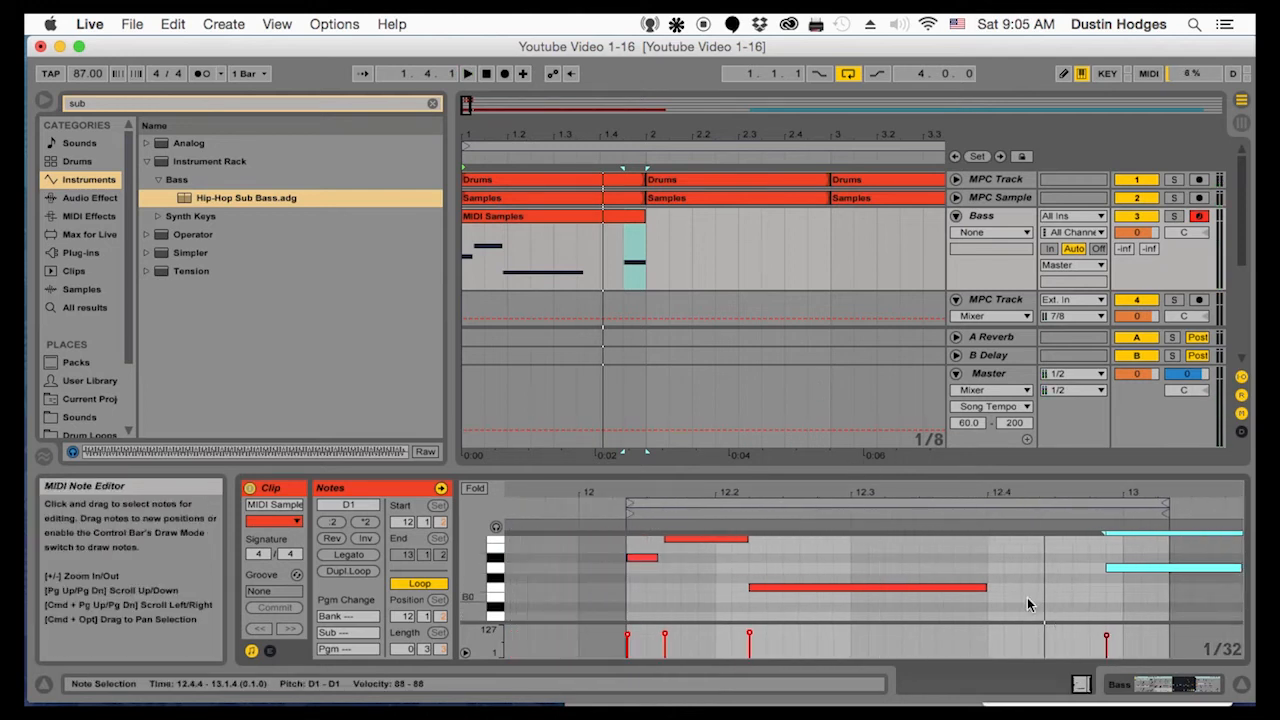
left_click_drag(985, 587, 1104, 588)
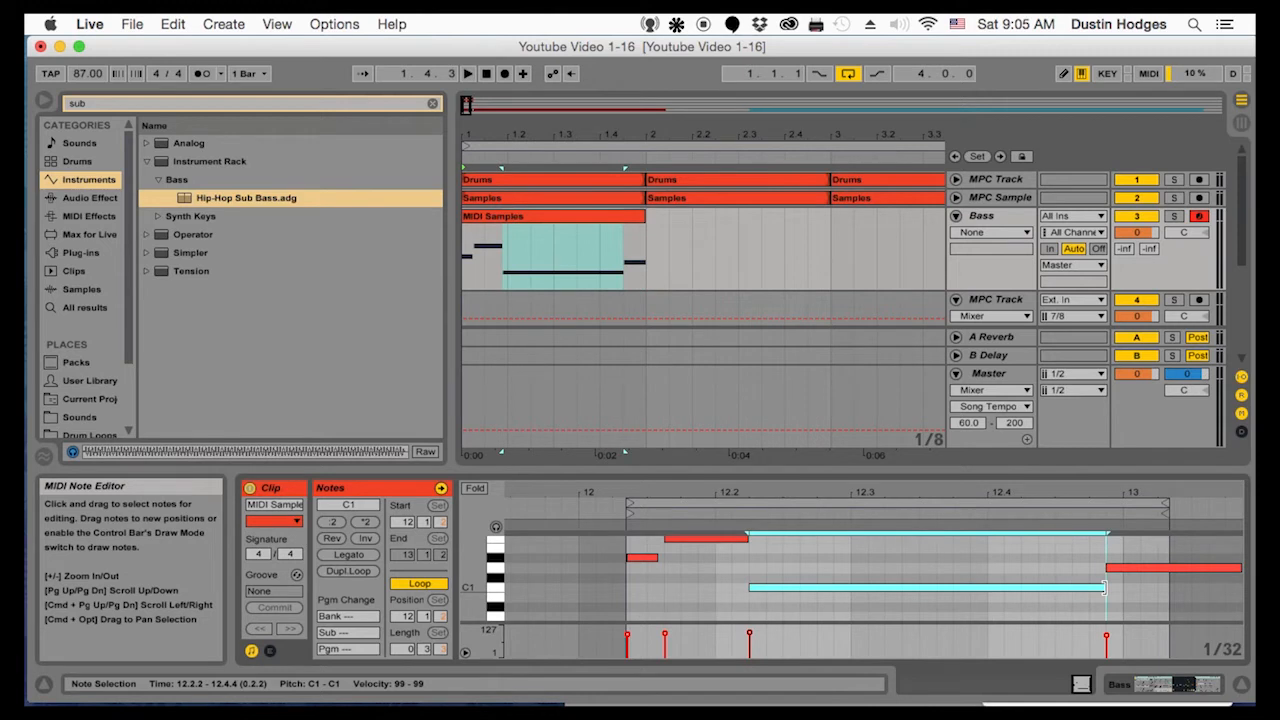
key("space")
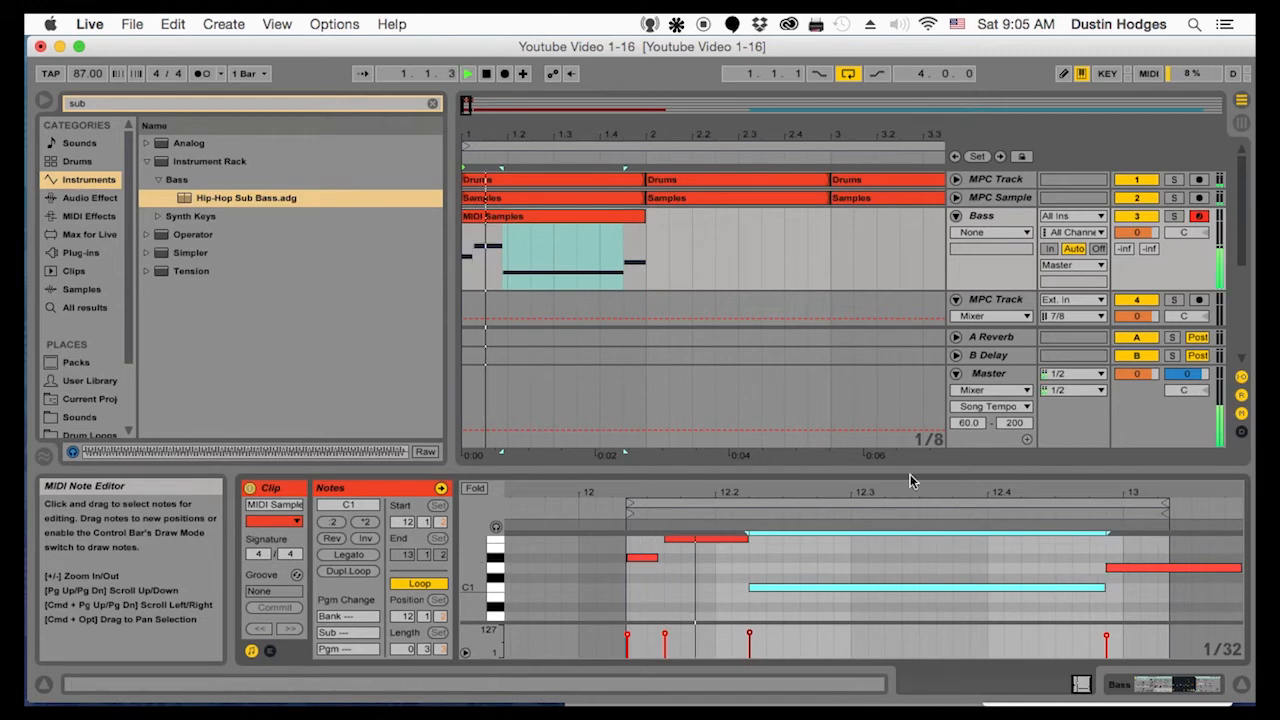
Duplicate the one-bar MIDI Samples clip into bar 2 of the Bass track
left_click(640, 248)
left_click_drag(640, 248, 366, 242)
key("super+d")
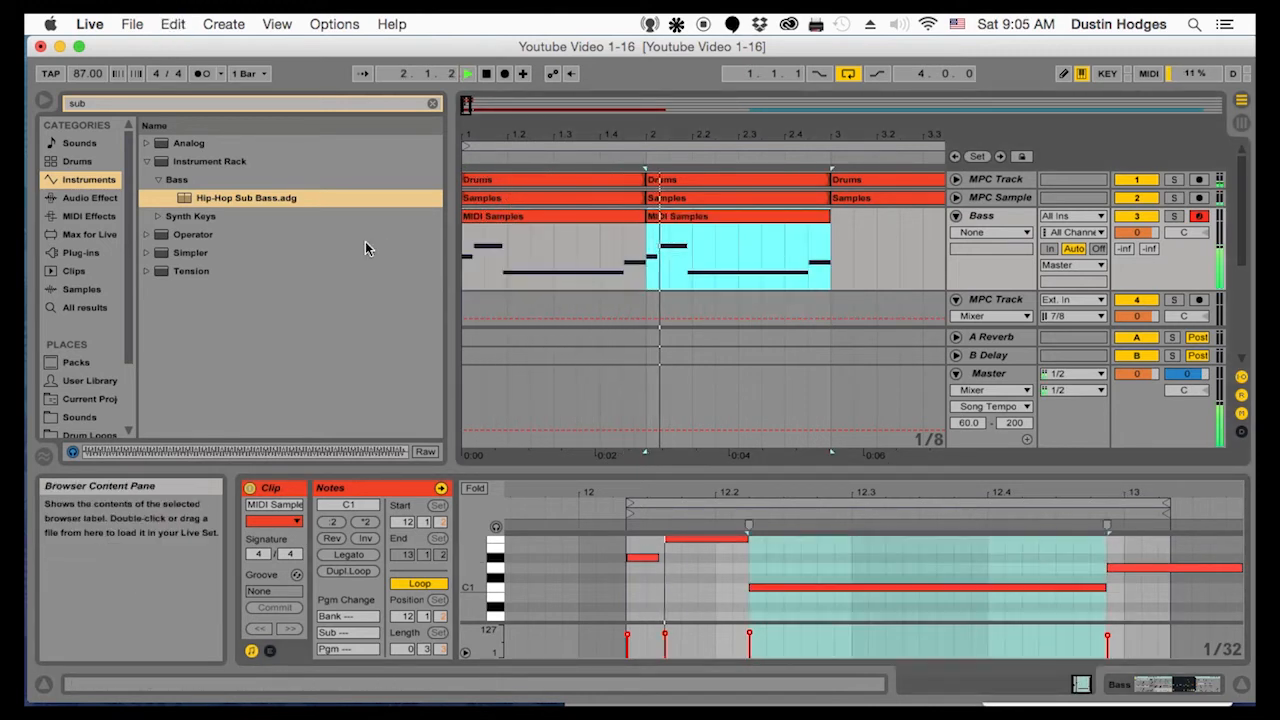
Lower the Bass track's volume to -10.7 dB while listening to the mix
left_click_drag(1136, 232, 1136, 344)
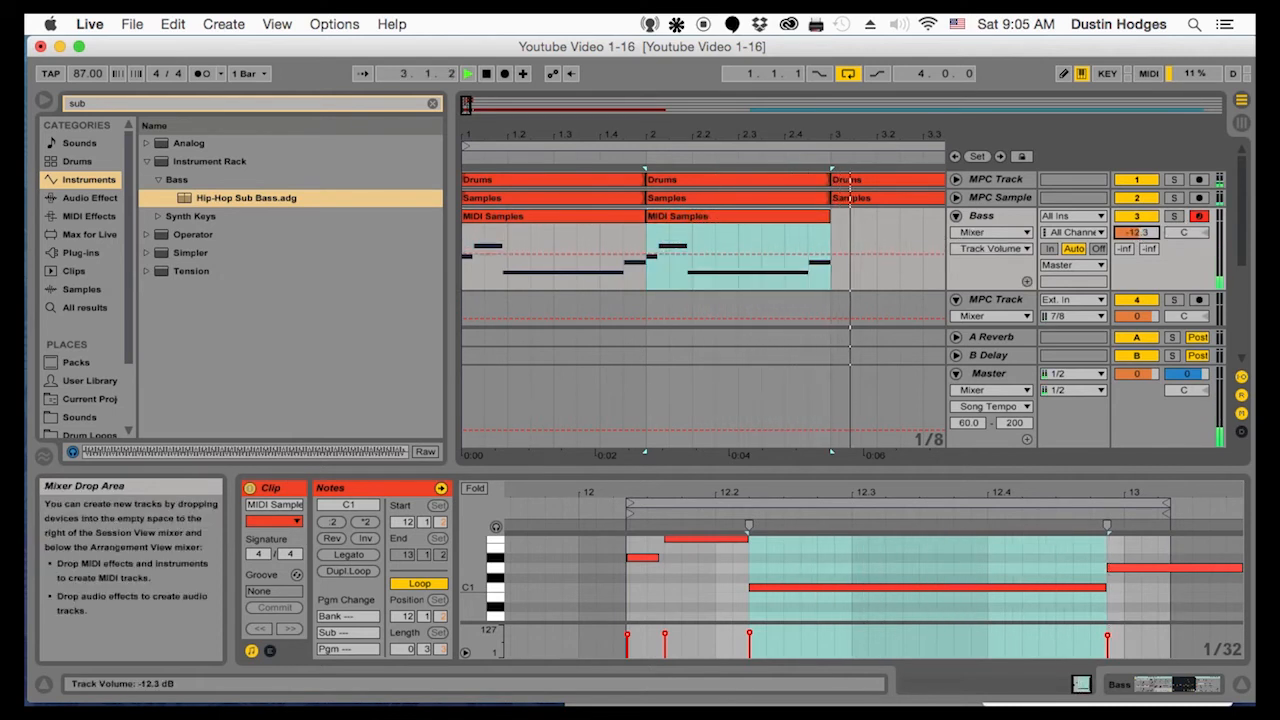
key("space")
key("space")
left_click_drag(1136, 232, 1136, 227)
key("space")
key("space")
Duplicate both MIDI Samples clips into bars 3 and 4 of the Bass track and play the loop from bar 1
left_click_drag(650, 132, 650, 74)
key("space")
left_click_drag(572, 242, 362, 232)
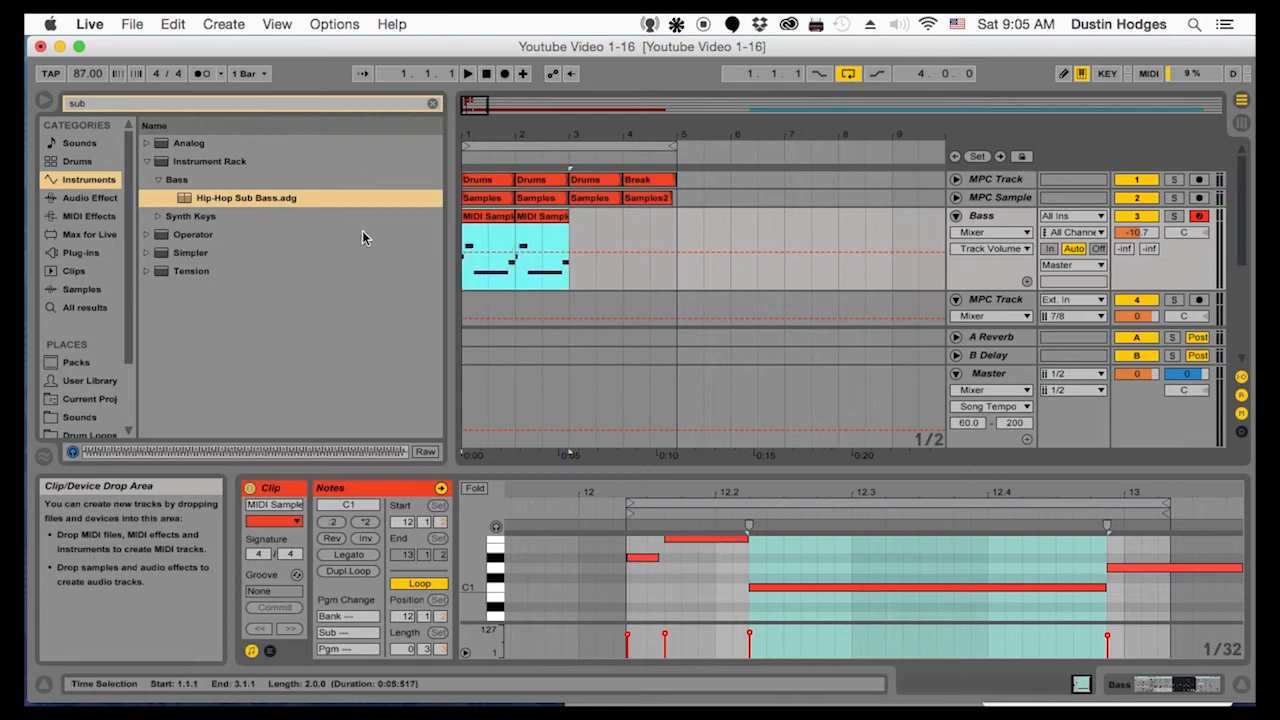
key("super+d")
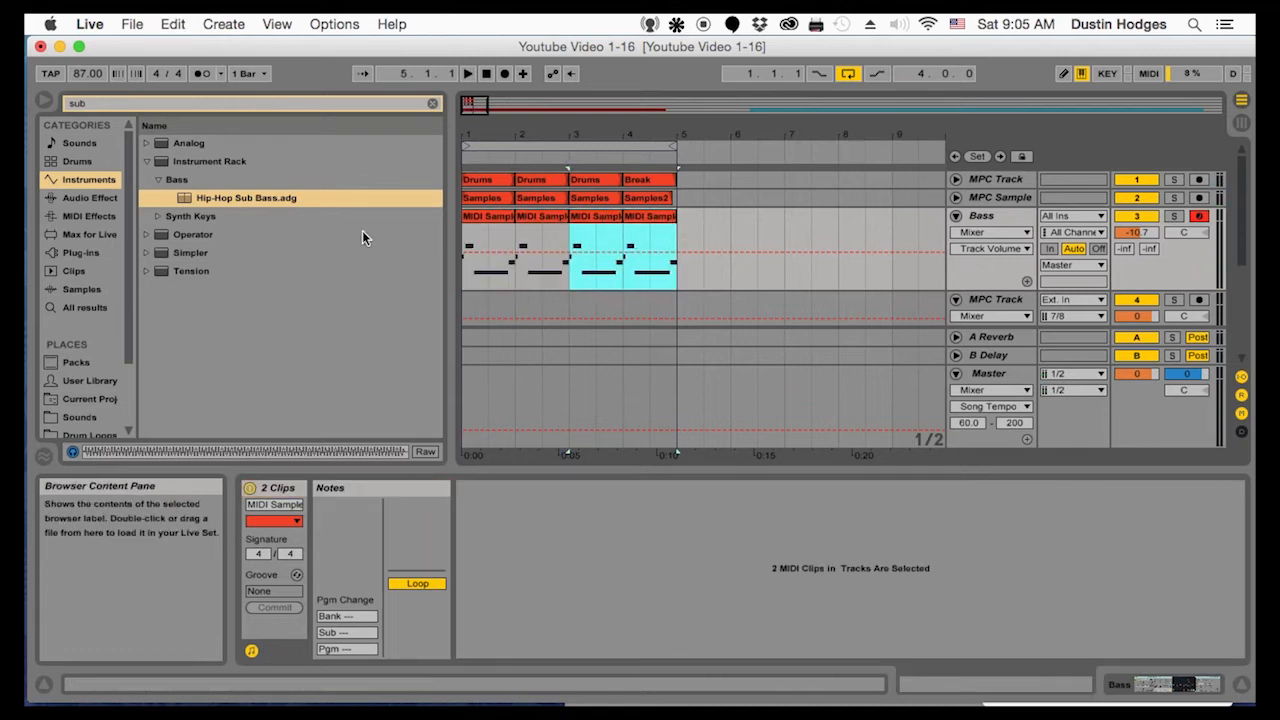
left_click(473, 276)
key("space")
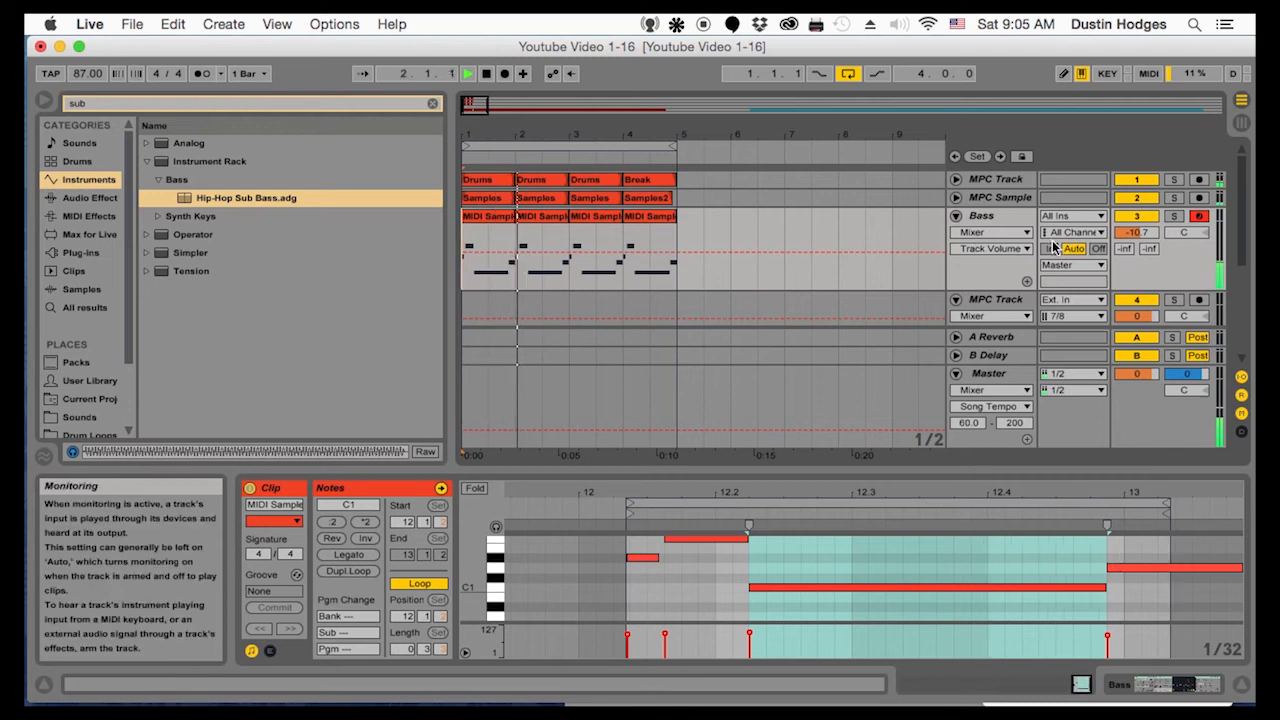
Lower the Bass track's volume to -13.6 dB, checking the level against the playing loop
key("space")
left_click_drag(1136, 233, 1136, 256)
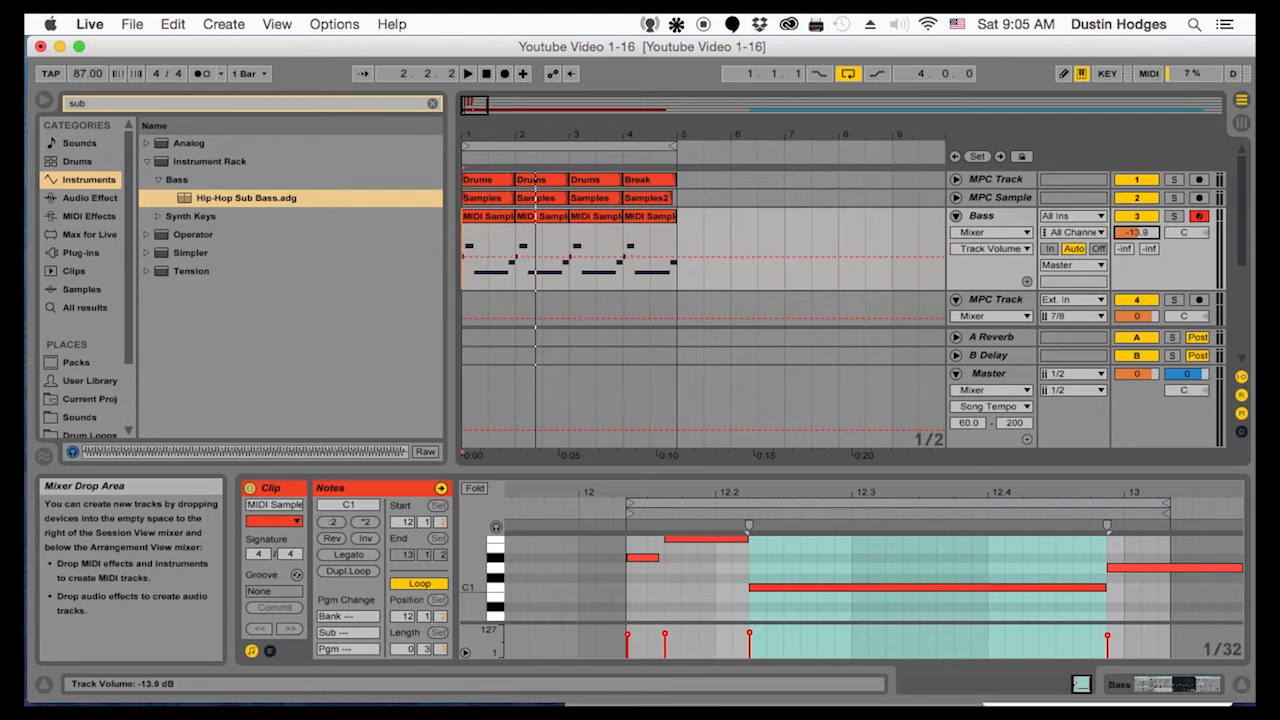
key("space")
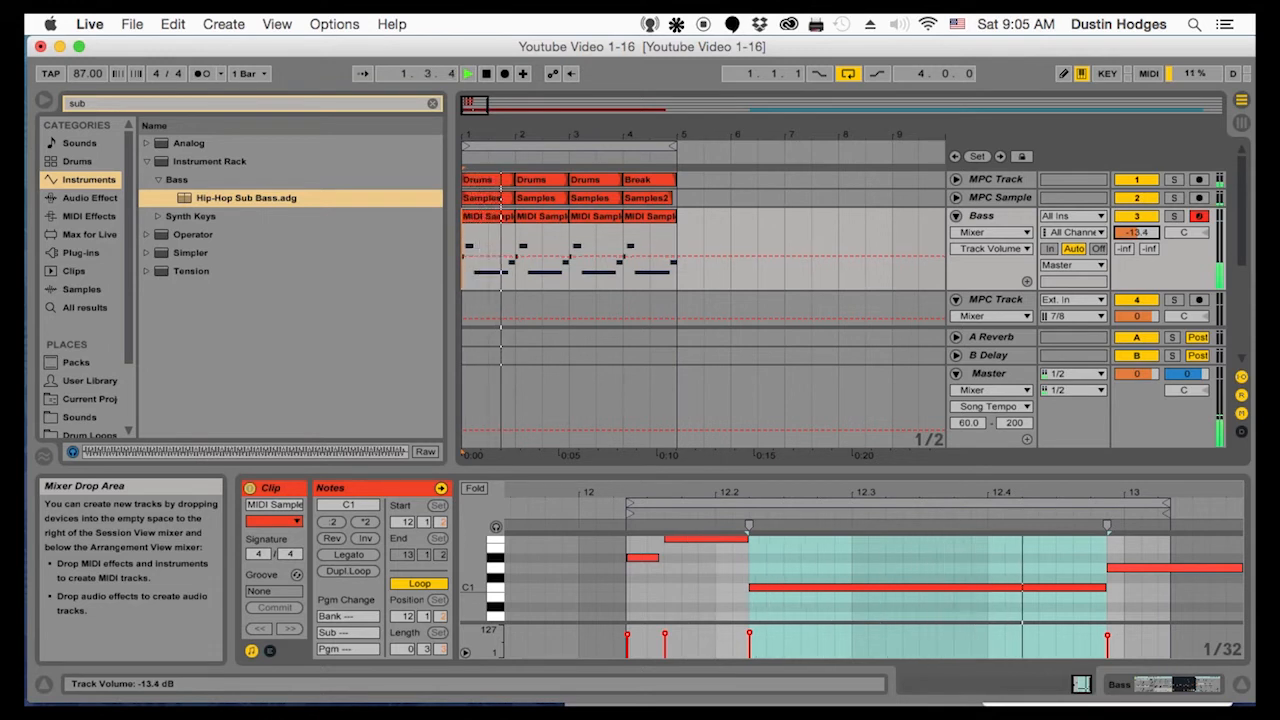
key("space")
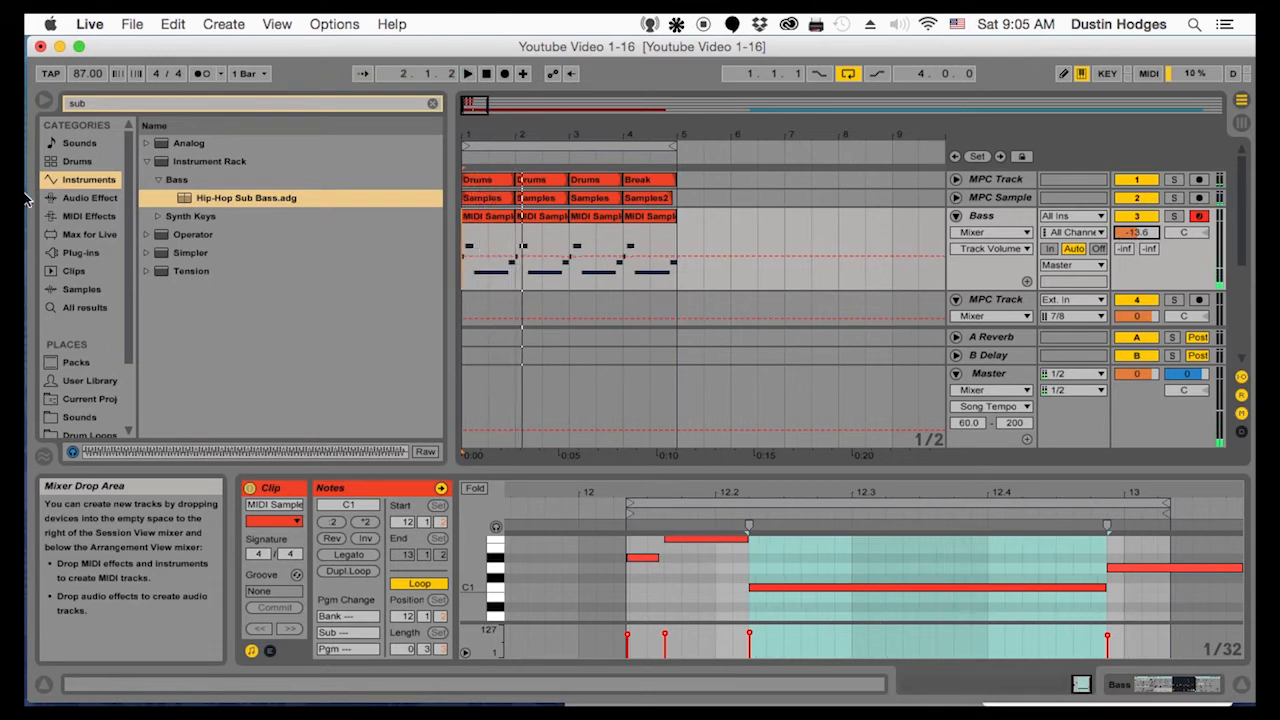
Clear the browser search, add the RCompressor Mono plug-in to the Bass track, and load its Bass Guitar preset
left_click(85, 253)
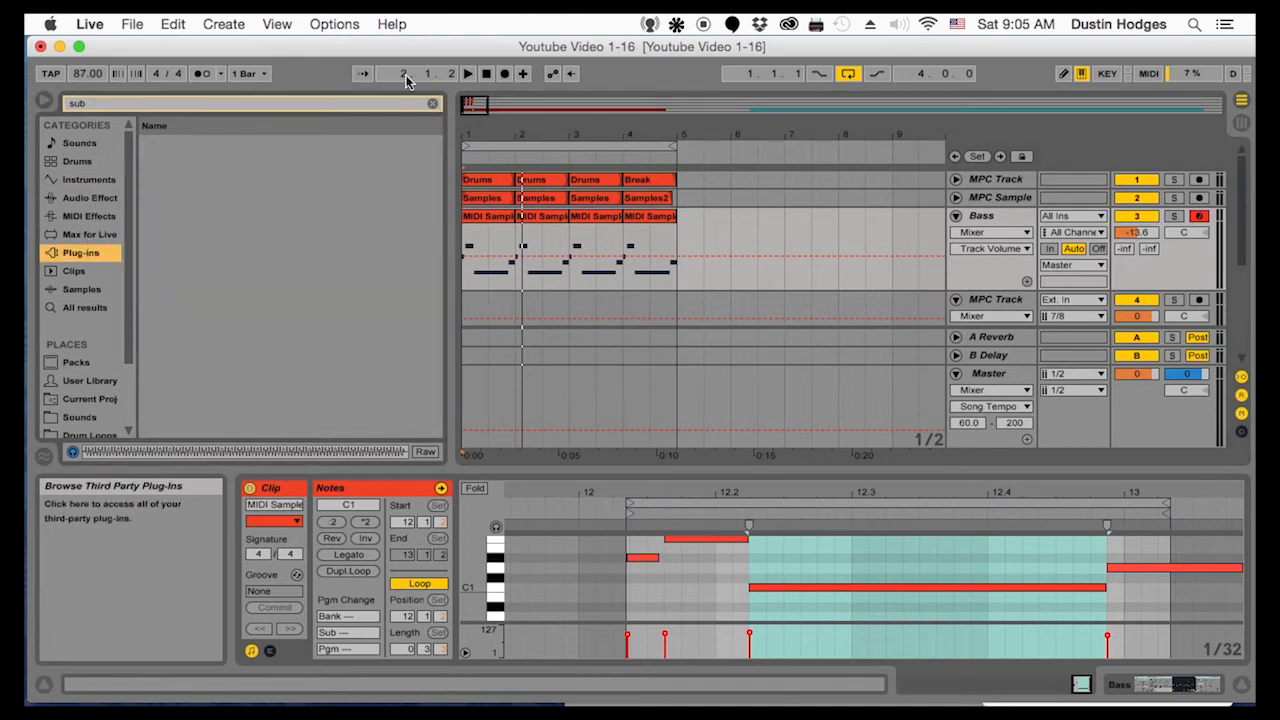
key("Up")
key("Escape")
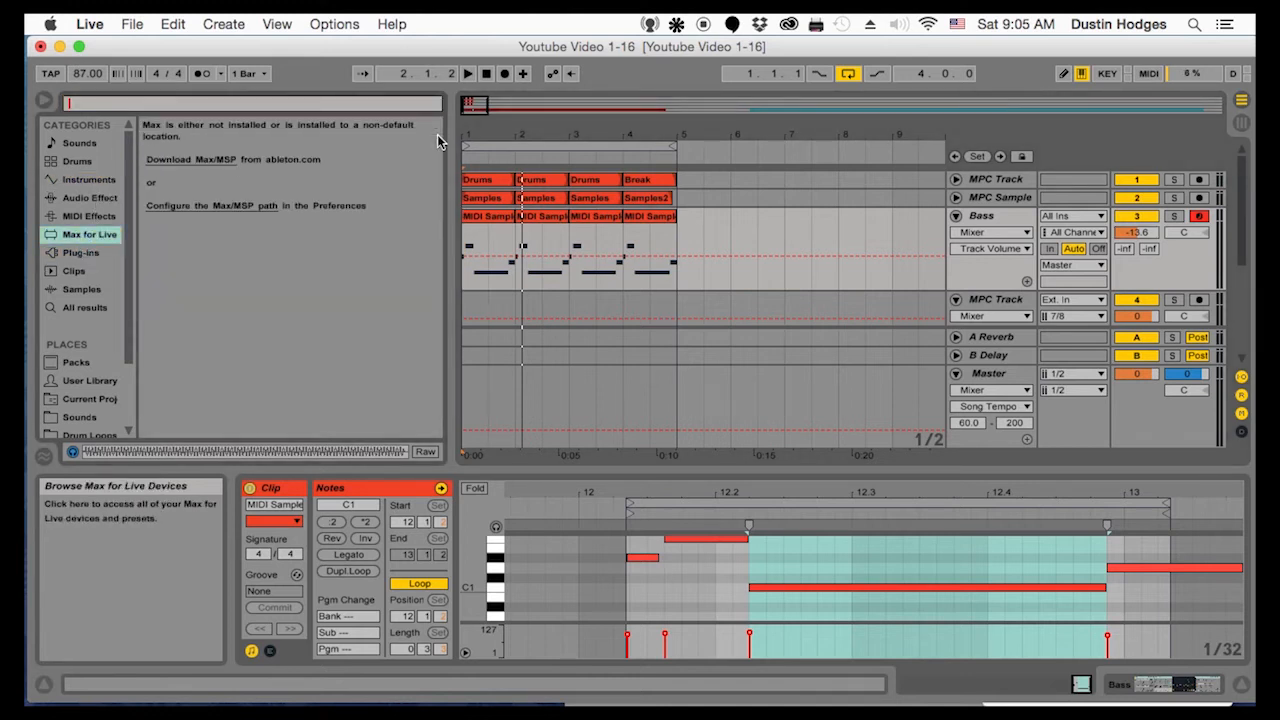
left_click(66, 254)
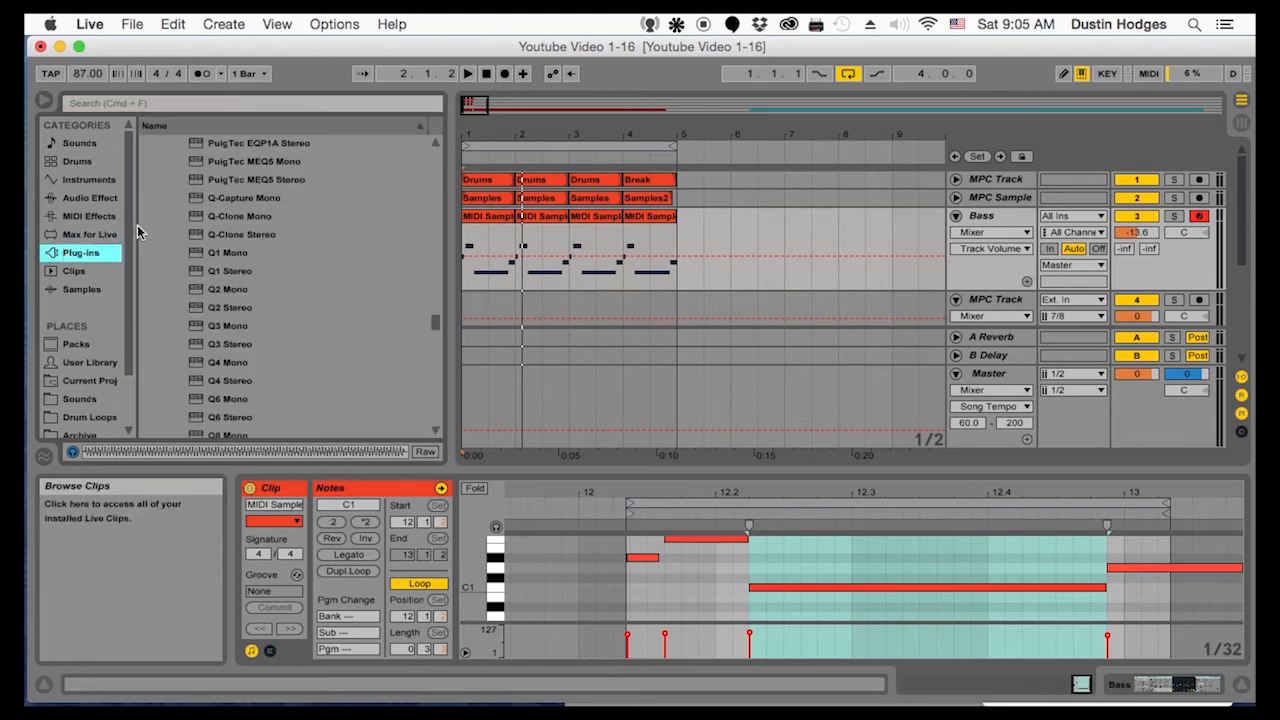
scroll(270, 376, "down", 6)
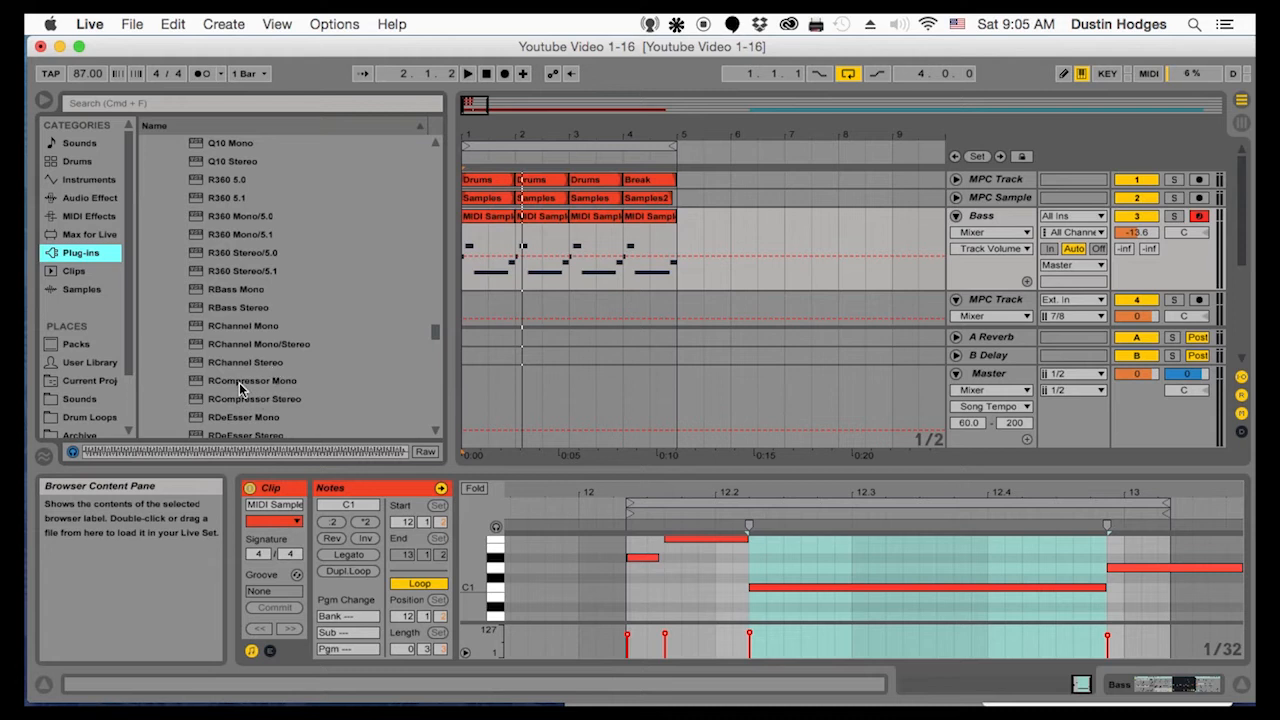
left_click(248, 383)
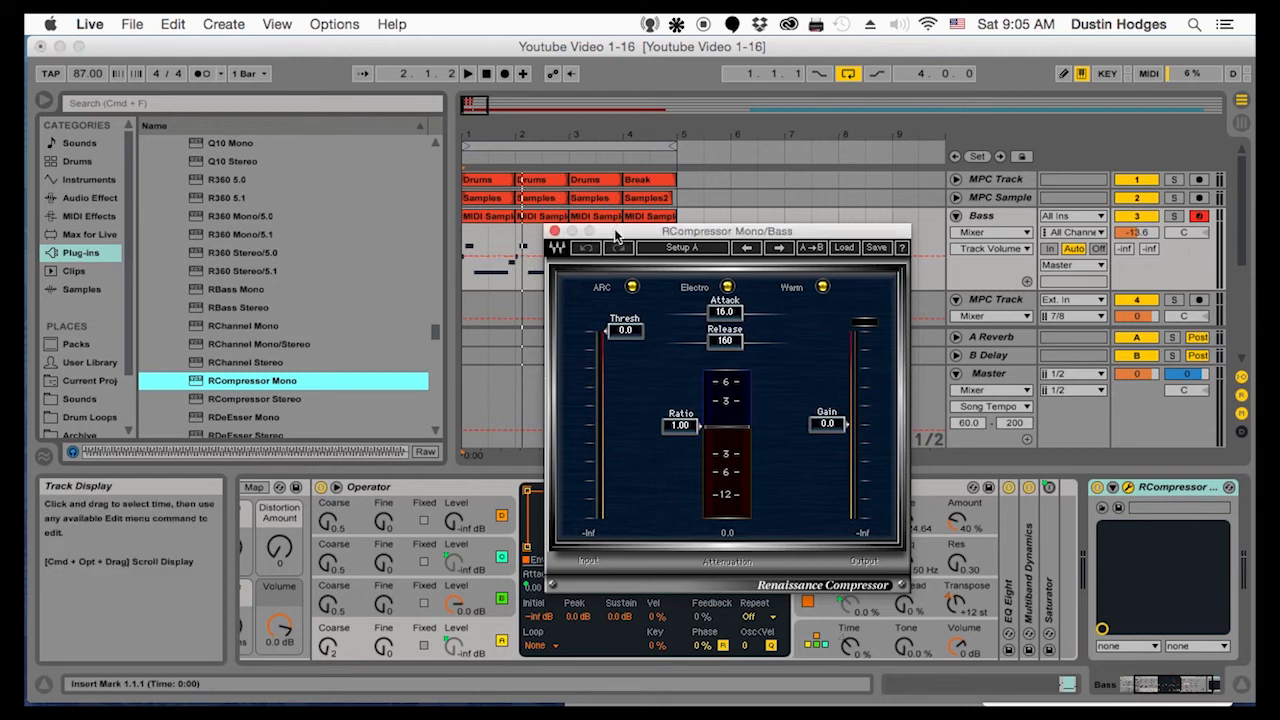
left_click_drag(615, 235, 604, 190)
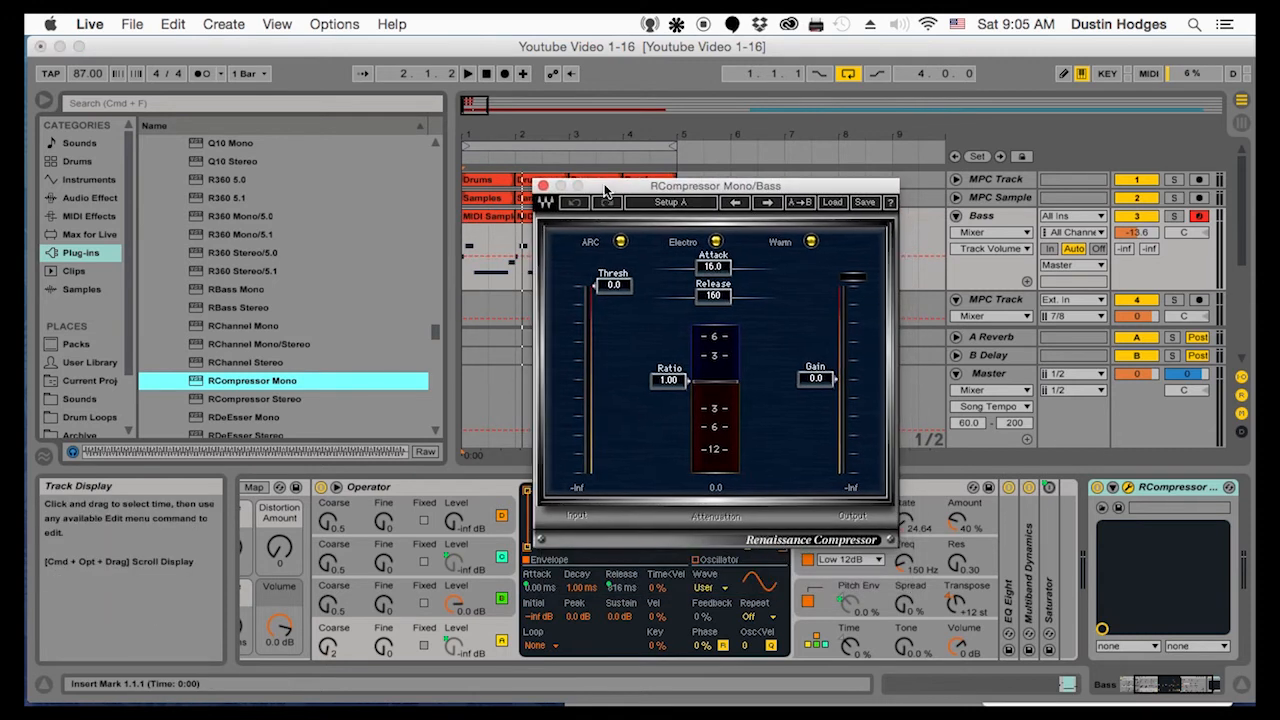
left_click(833, 203)
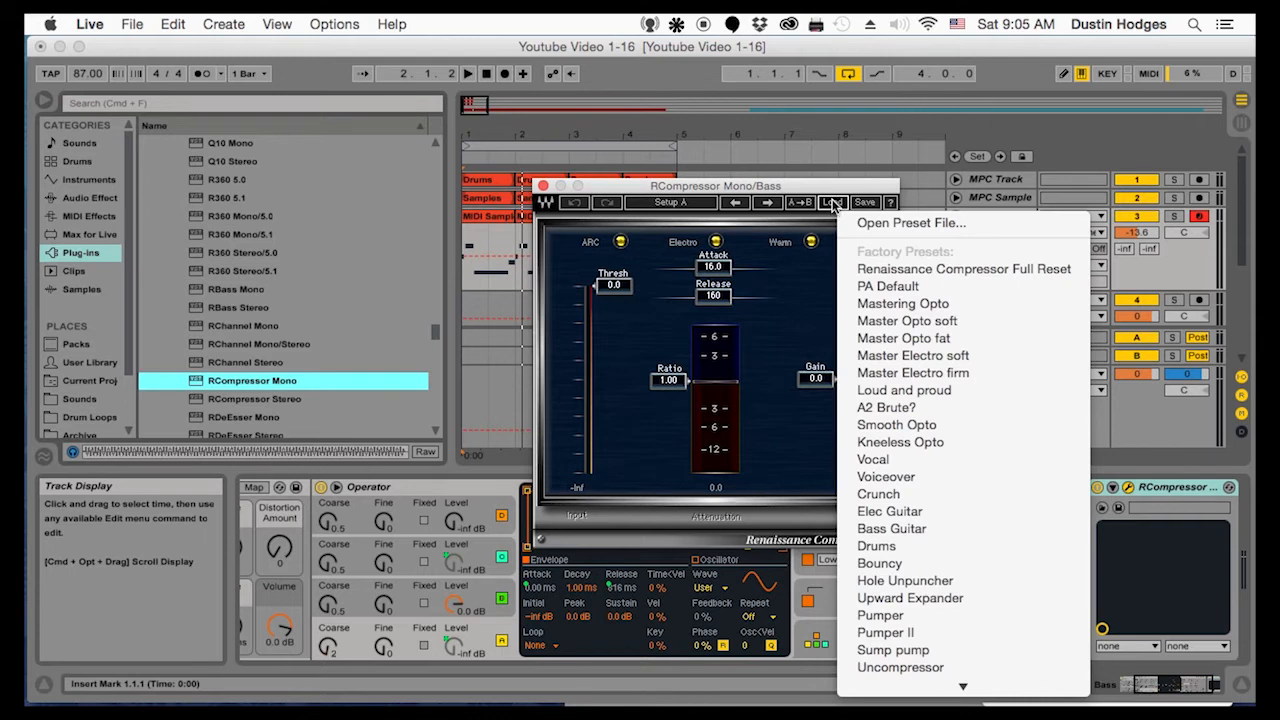
left_click(905, 529)
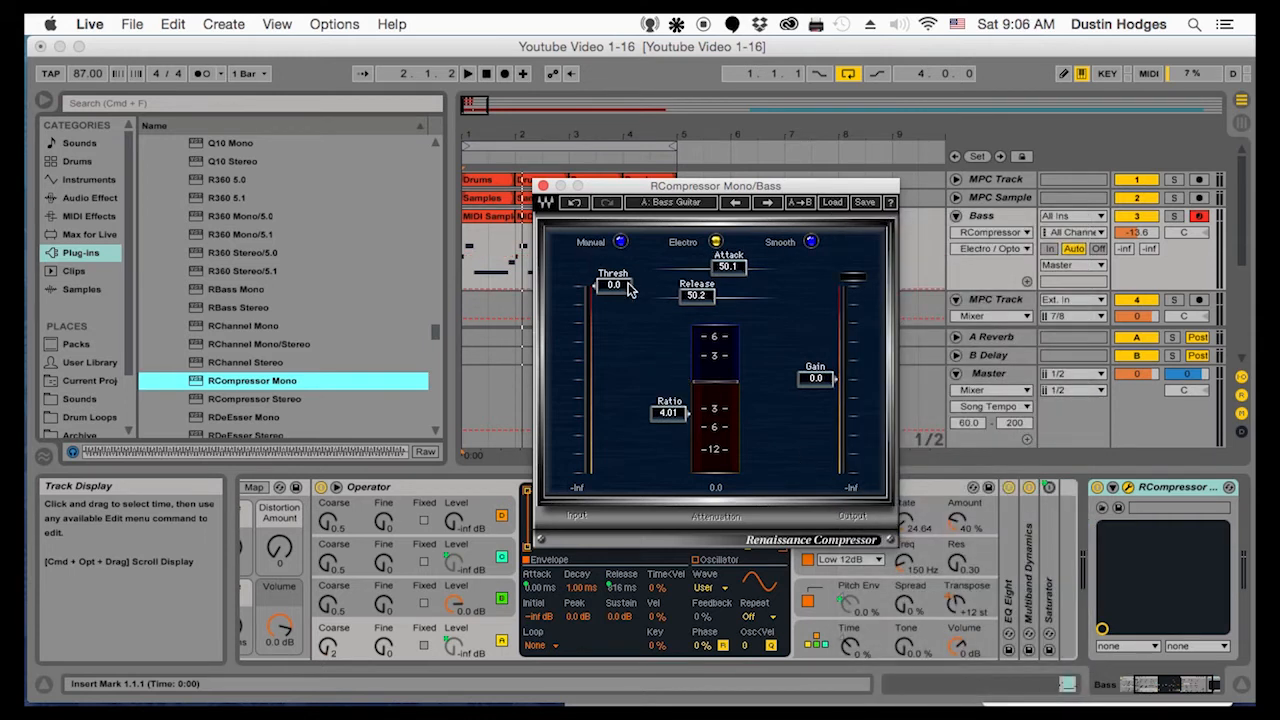
Set the RCompressor's threshold to -16.1 and attack to 37.2 while the loop plays, and close its window
left_click_drag(628, 290, 628, 338)
key("space")
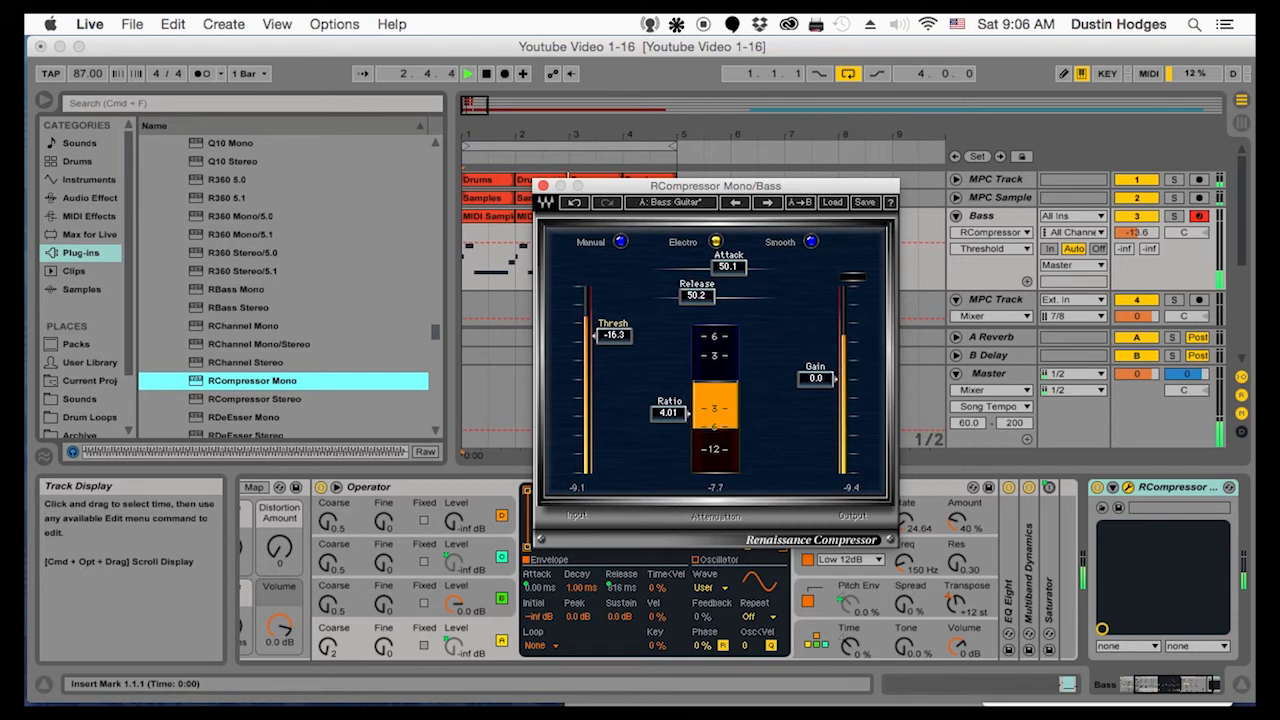
left_click_drag(628, 338, 628, 337)
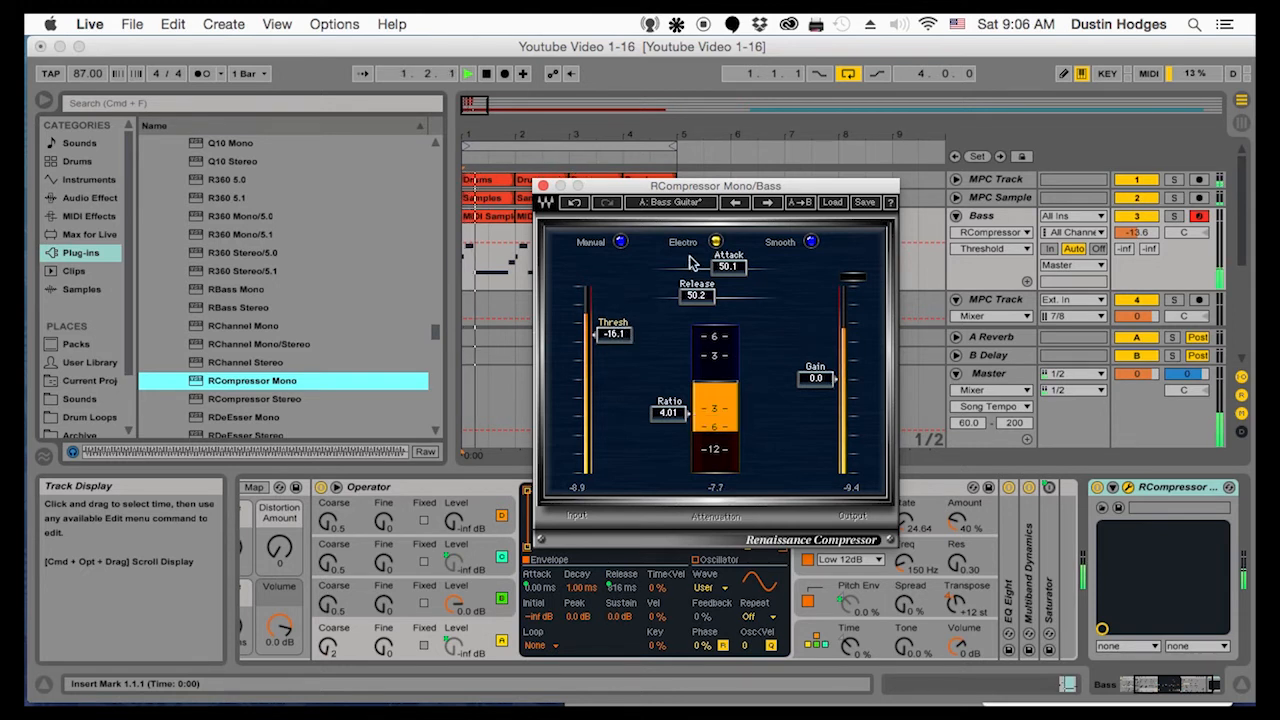
mouse_move(727, 266)
left_mouse_down()
mouse_move(727, 300)
mouse_move(703, 267)
left_mouse_up()
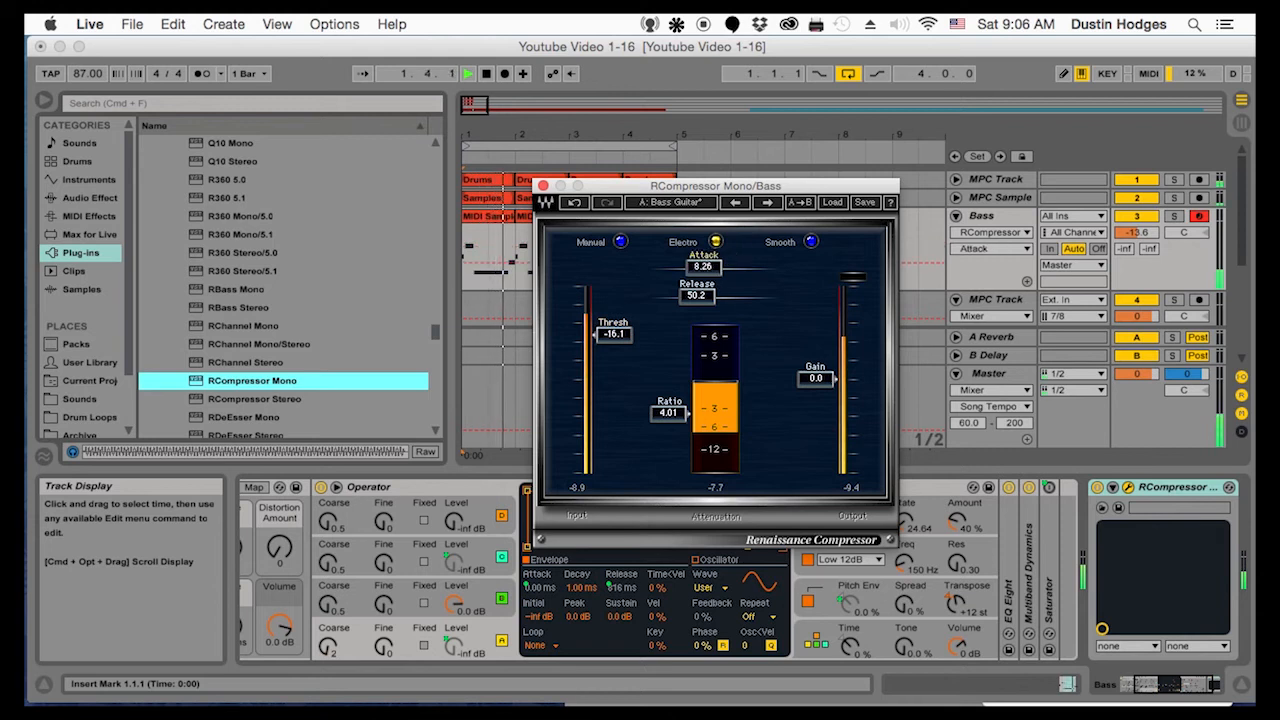
left_click_drag(703, 267, 718, 267)
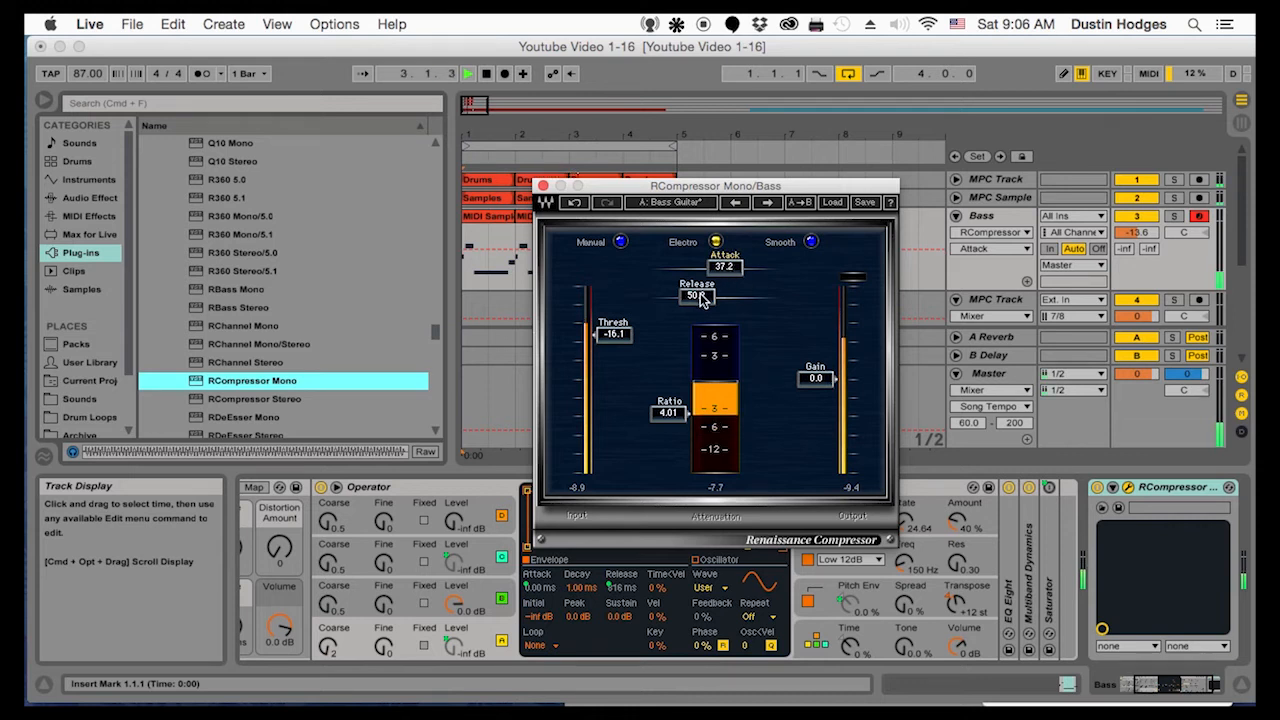
left_click(542, 186)
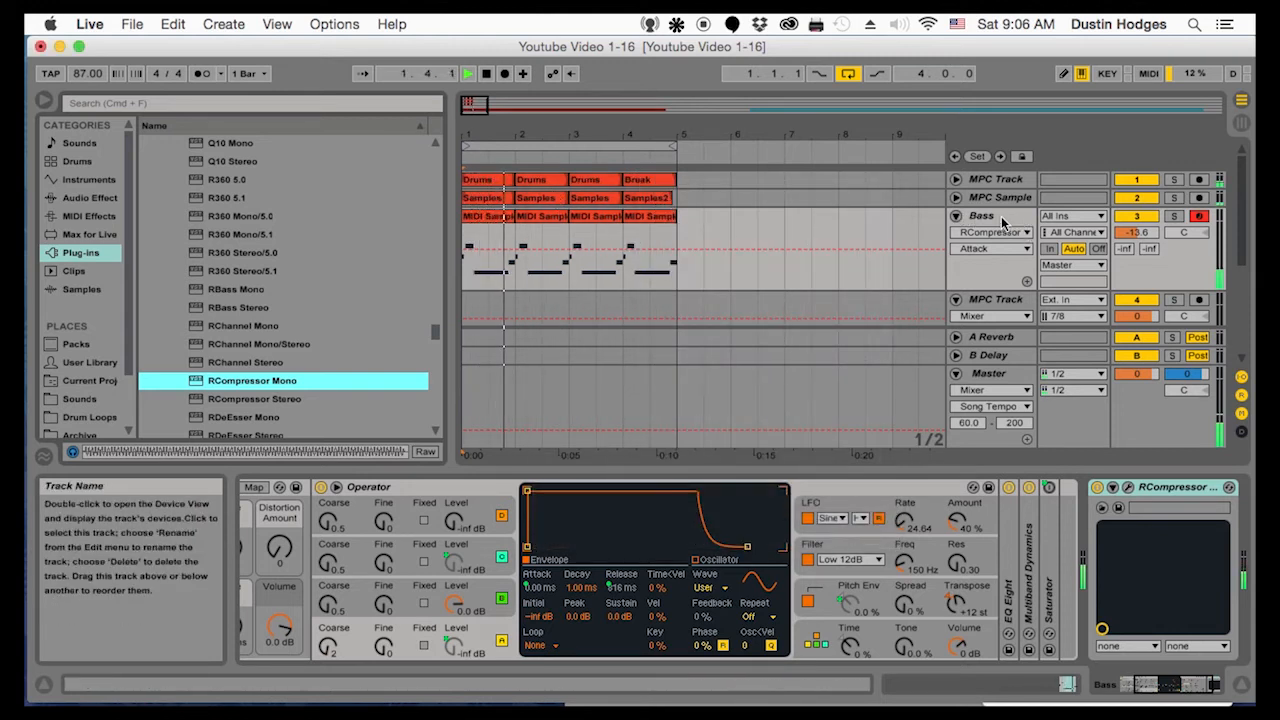
Collapse the Operator device and add the RBass Mono plug-in after RCompressor on the Bass track
double_click(496, 488)
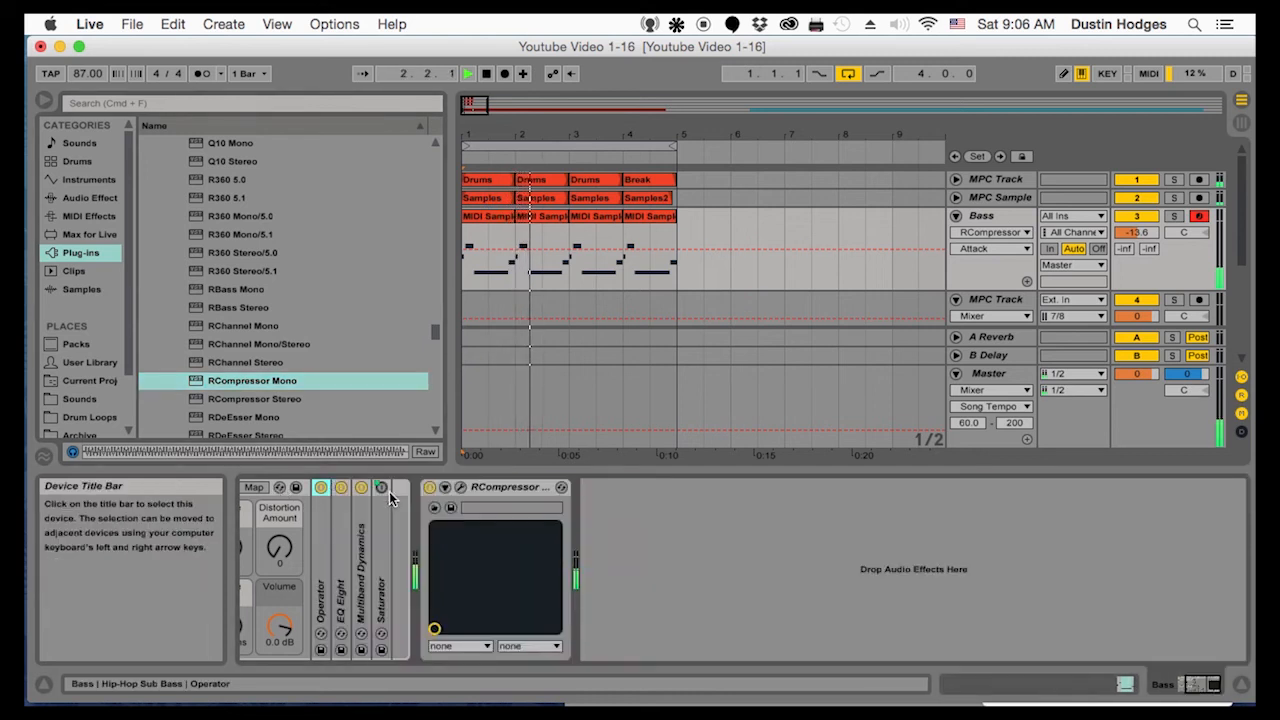
left_click(496, 489)
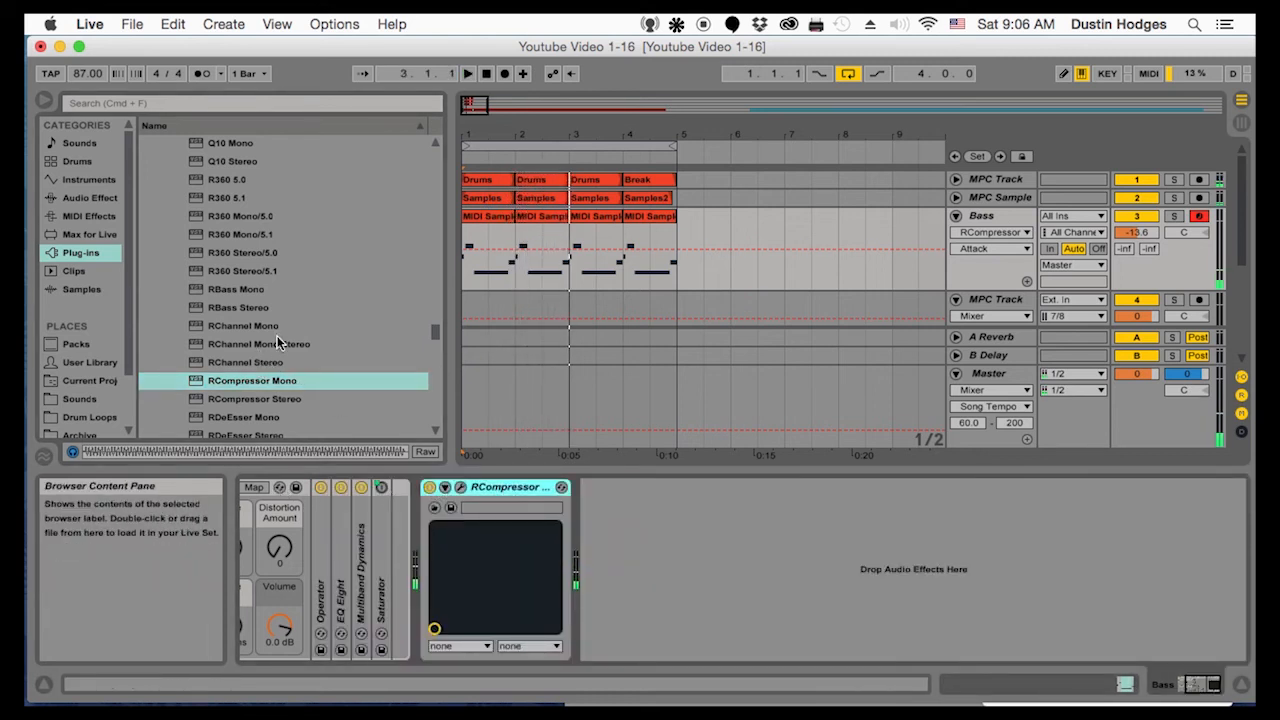
scroll(272, 370, "down", 1)
scroll(280, 370, "up", 4)
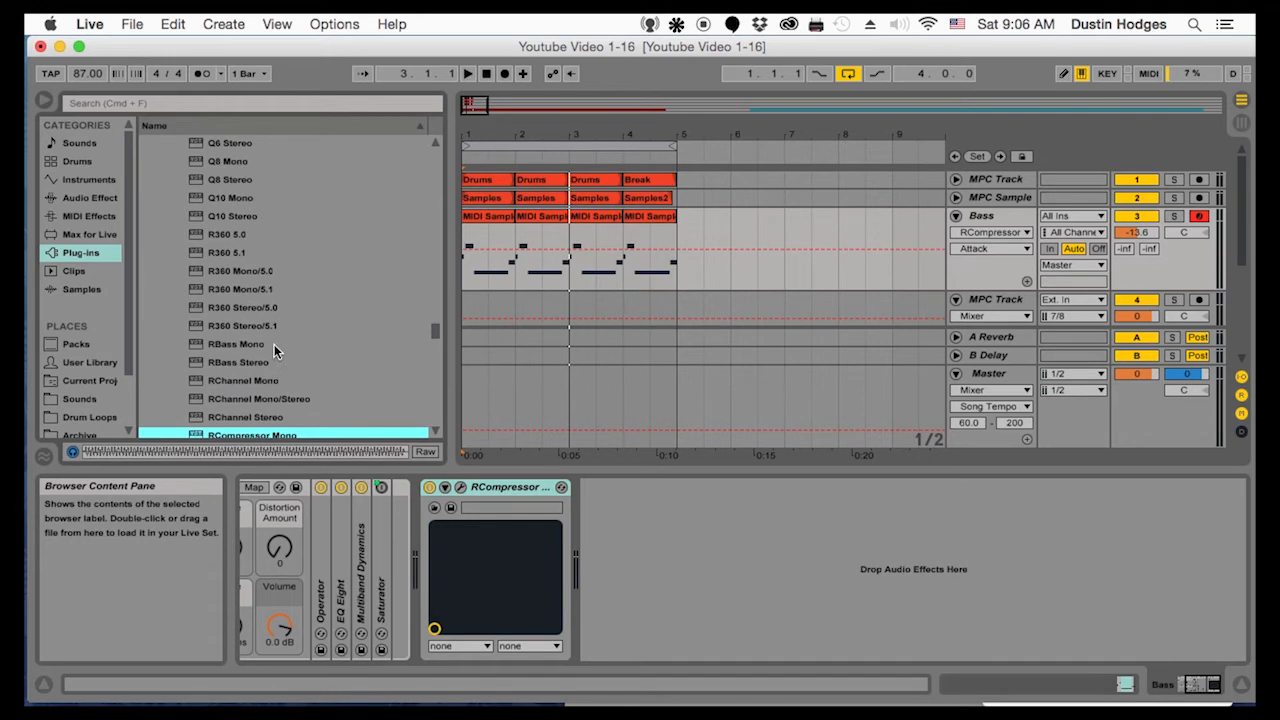
scroll(274, 344, "up", 2)
scroll(274, 344, "down", 2)
scroll(274, 344, "down", 2)
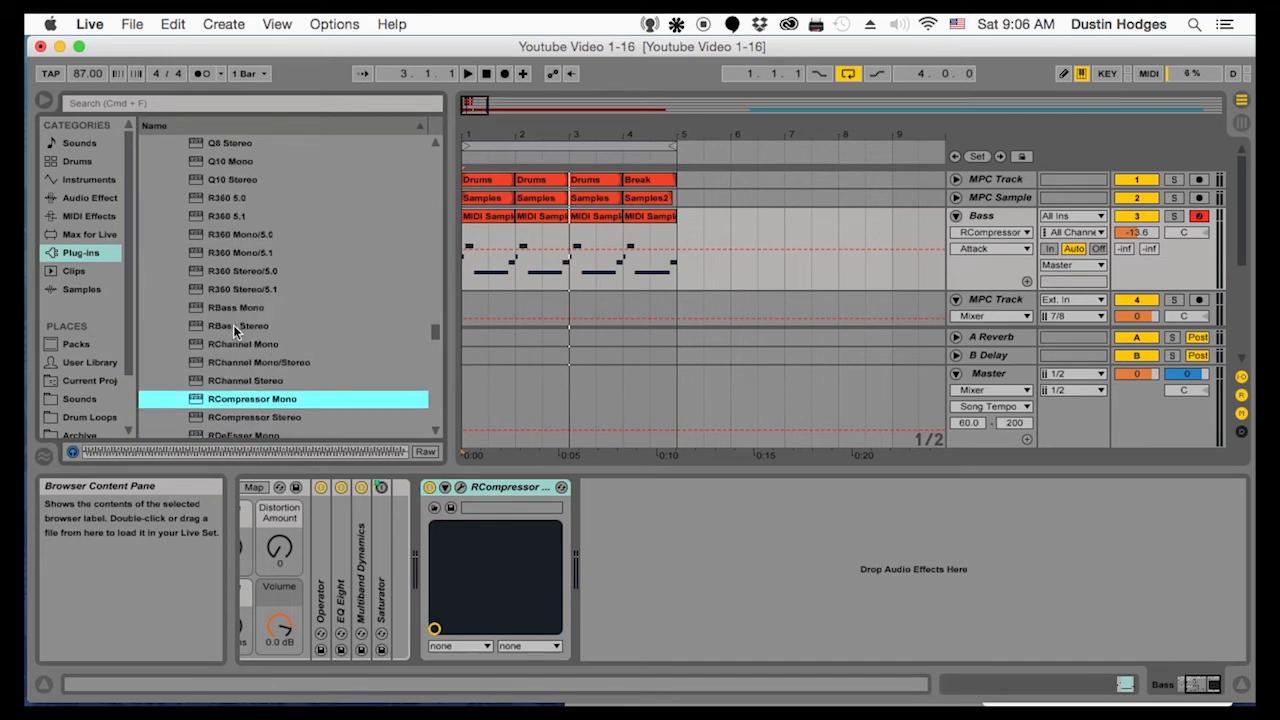
left_click(229, 325)
left_click_drag(228, 308, 677, 600)
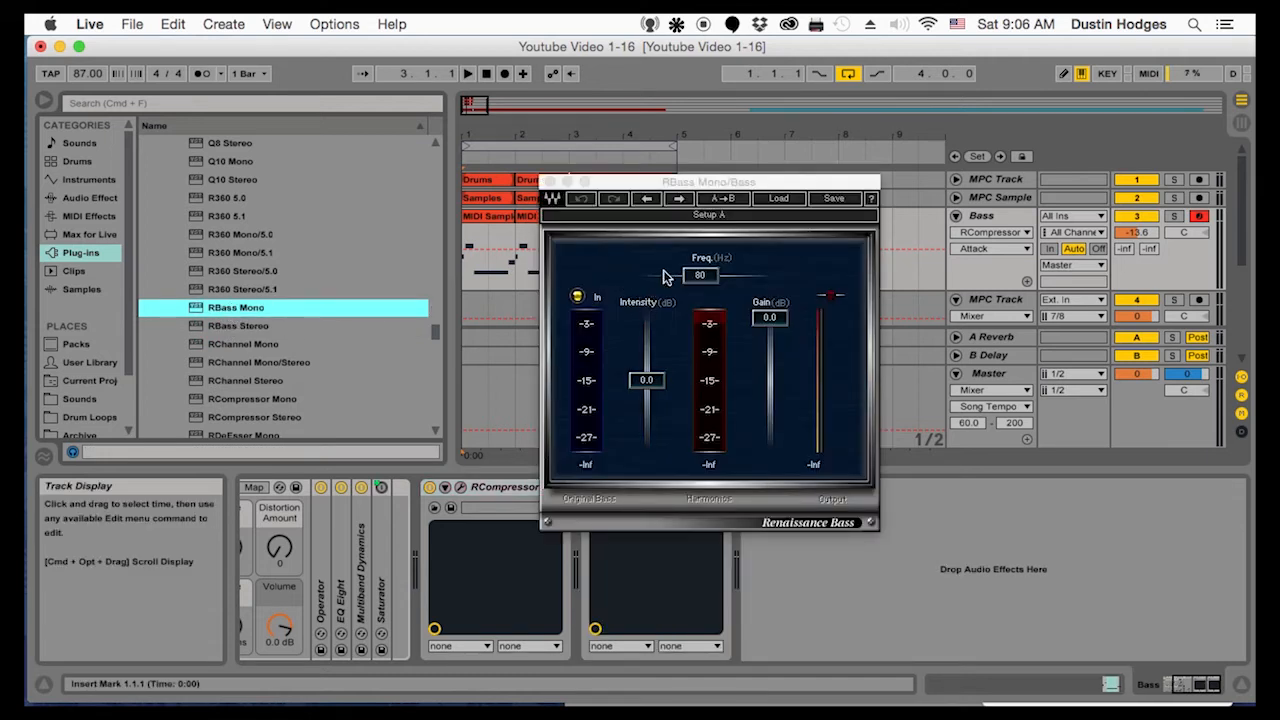
Load the Bottoms up preset in RBass Mono and adjust it to a 77 Hz frequency and -9.3 dB intensity
left_click(777, 199)
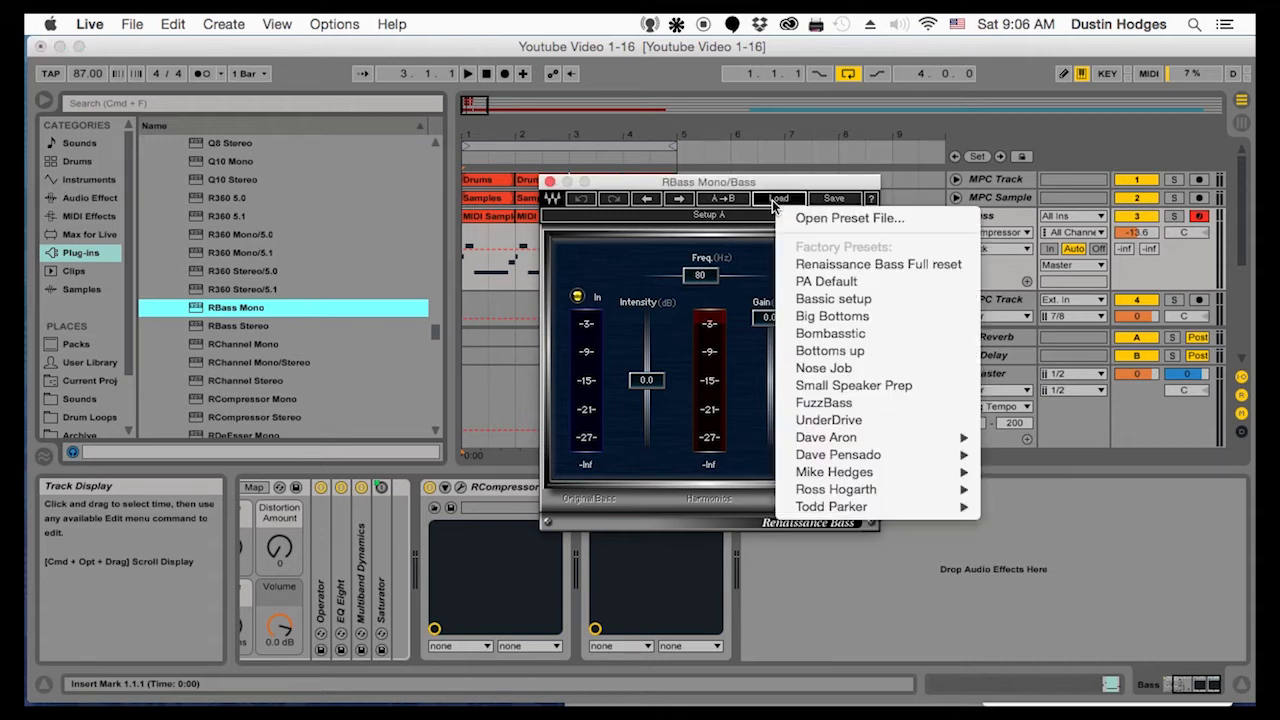
left_click(825, 351)
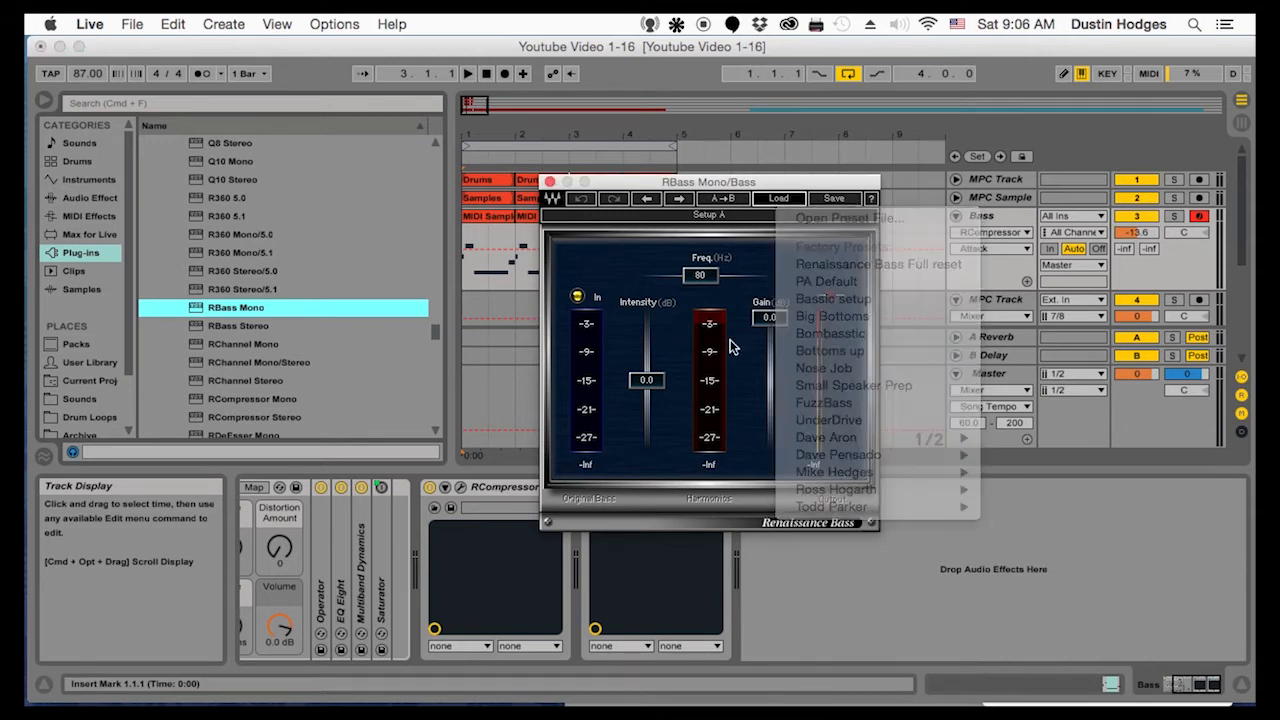
left_click_drag(731, 275, 706, 275)
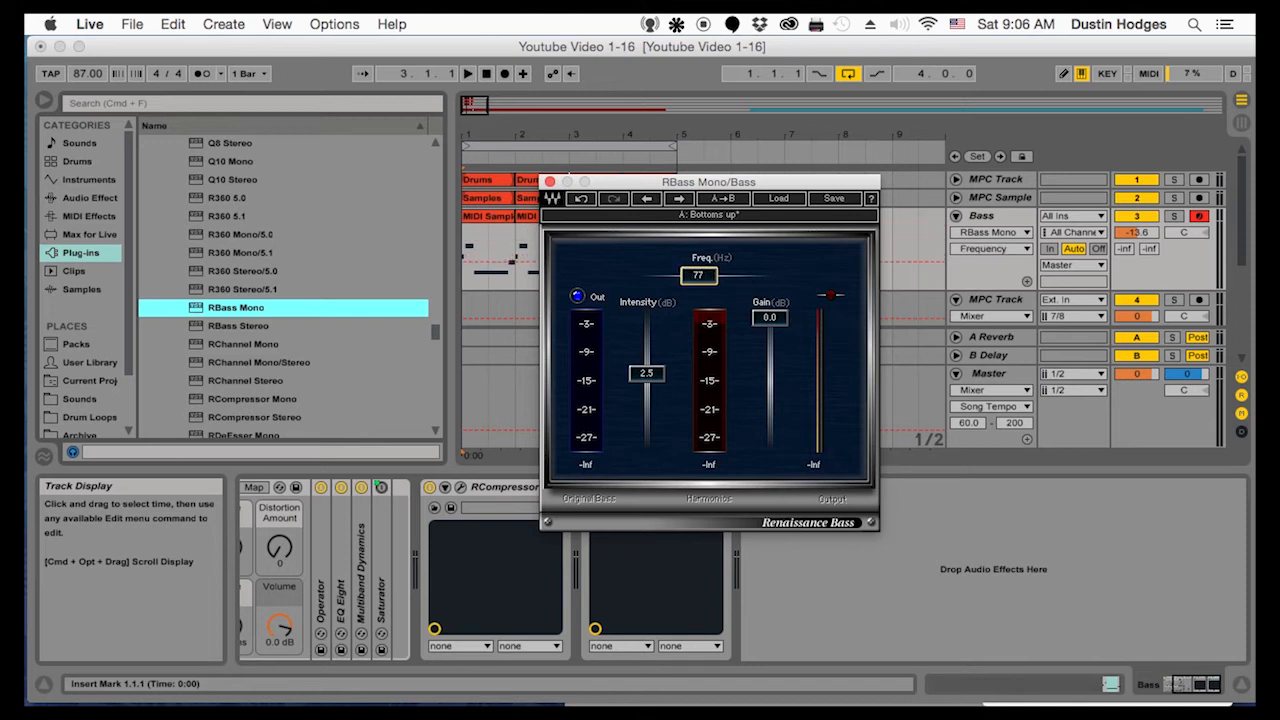
left_click_drag(646, 373, 646, 404)
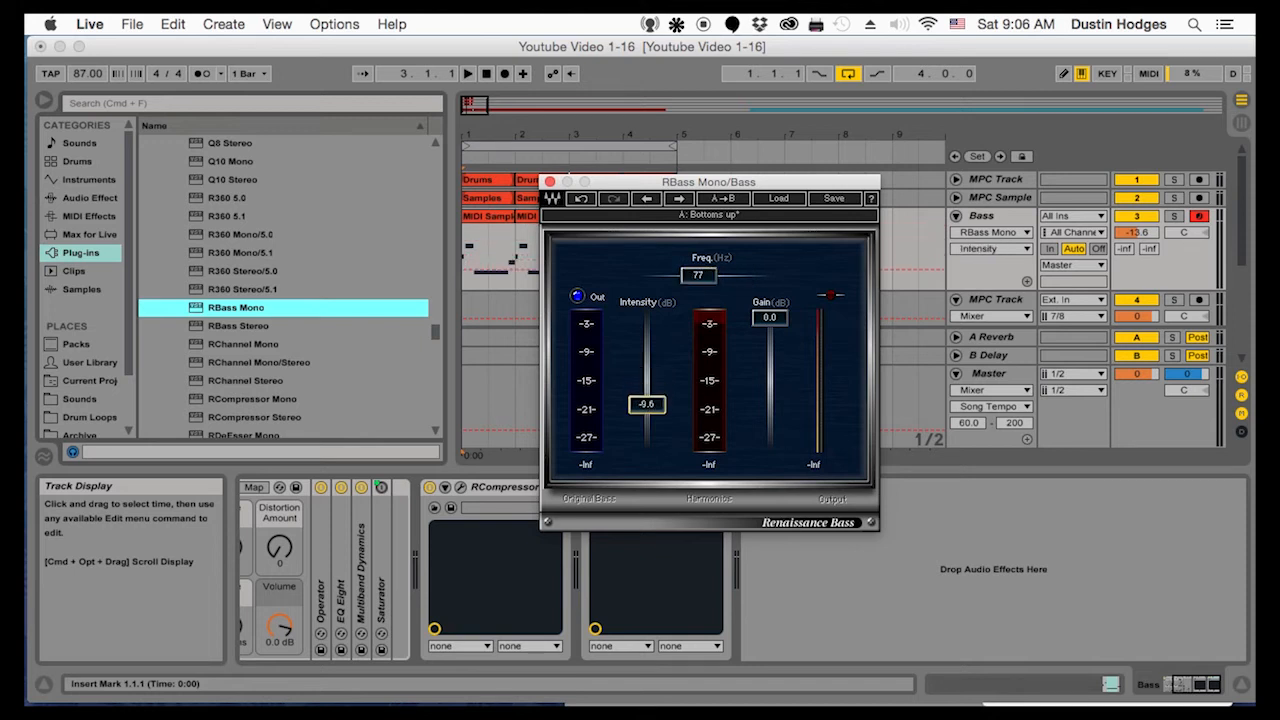
left_click(549, 181)
Play the loop from bar 1 and switch RBass Mono off and on again to compare the bass sound
left_click(1004, 217)
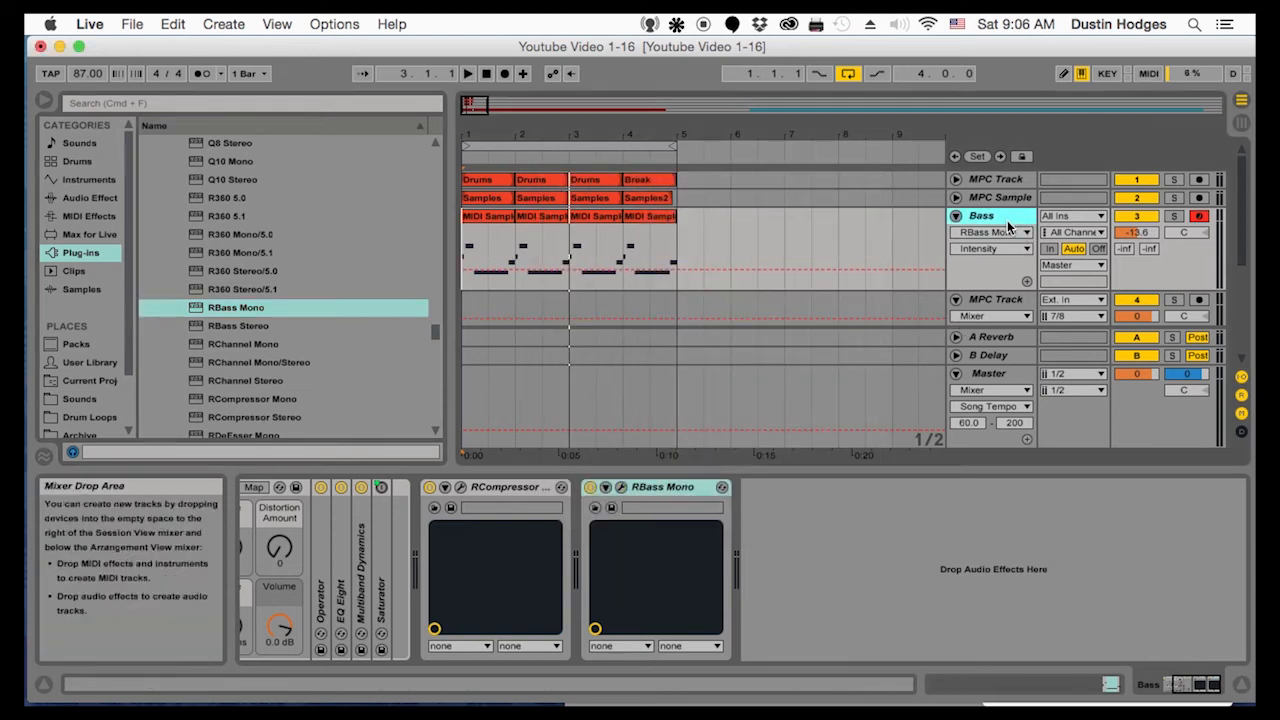
left_click(463, 243)
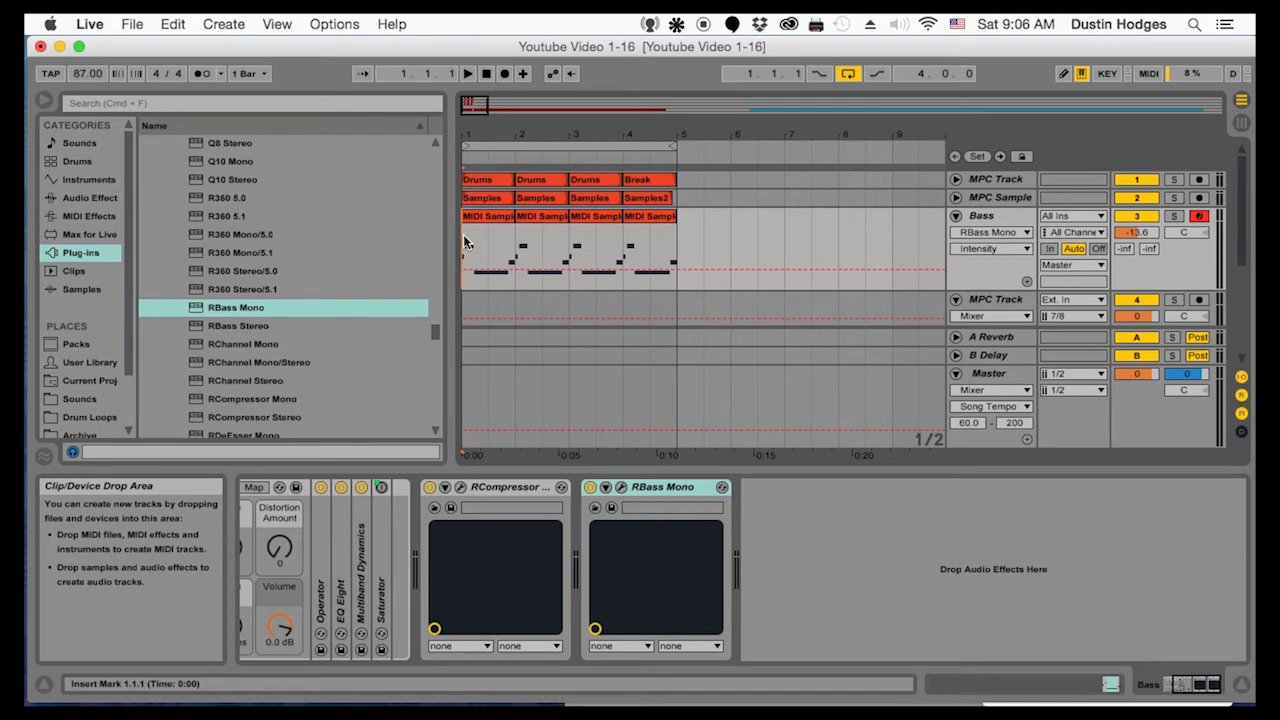
key("space")
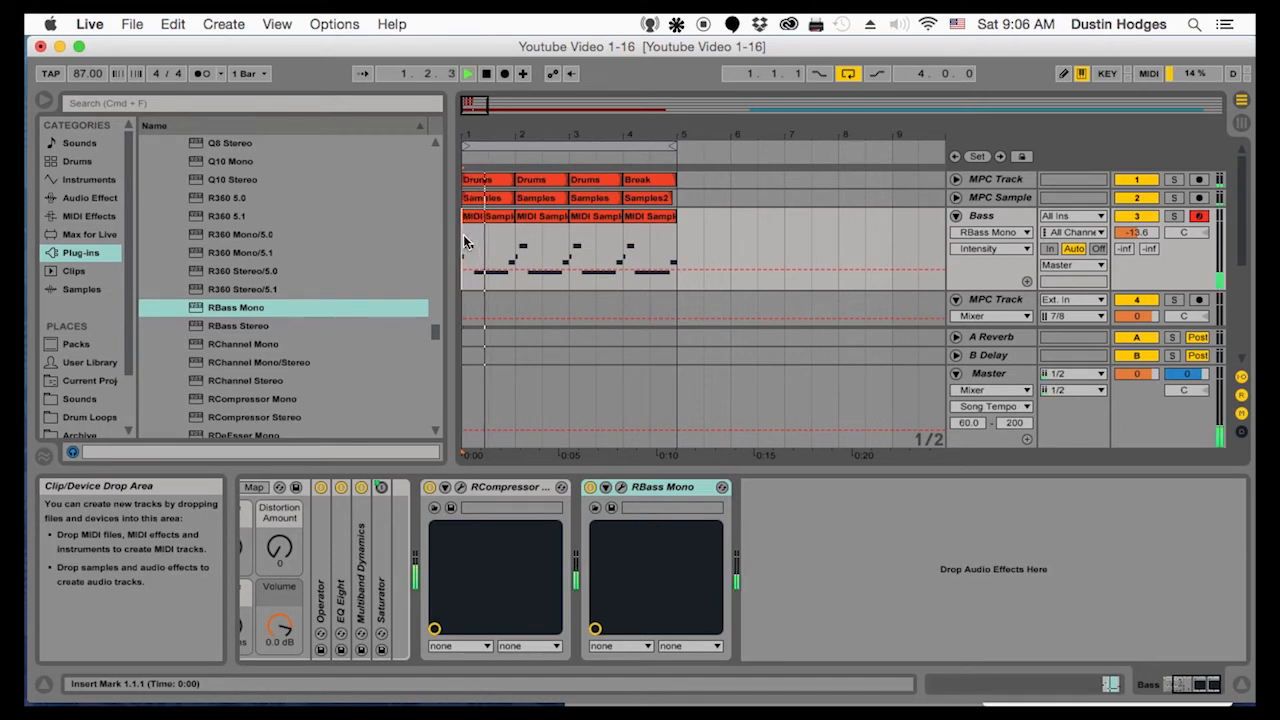
left_click(590, 487)
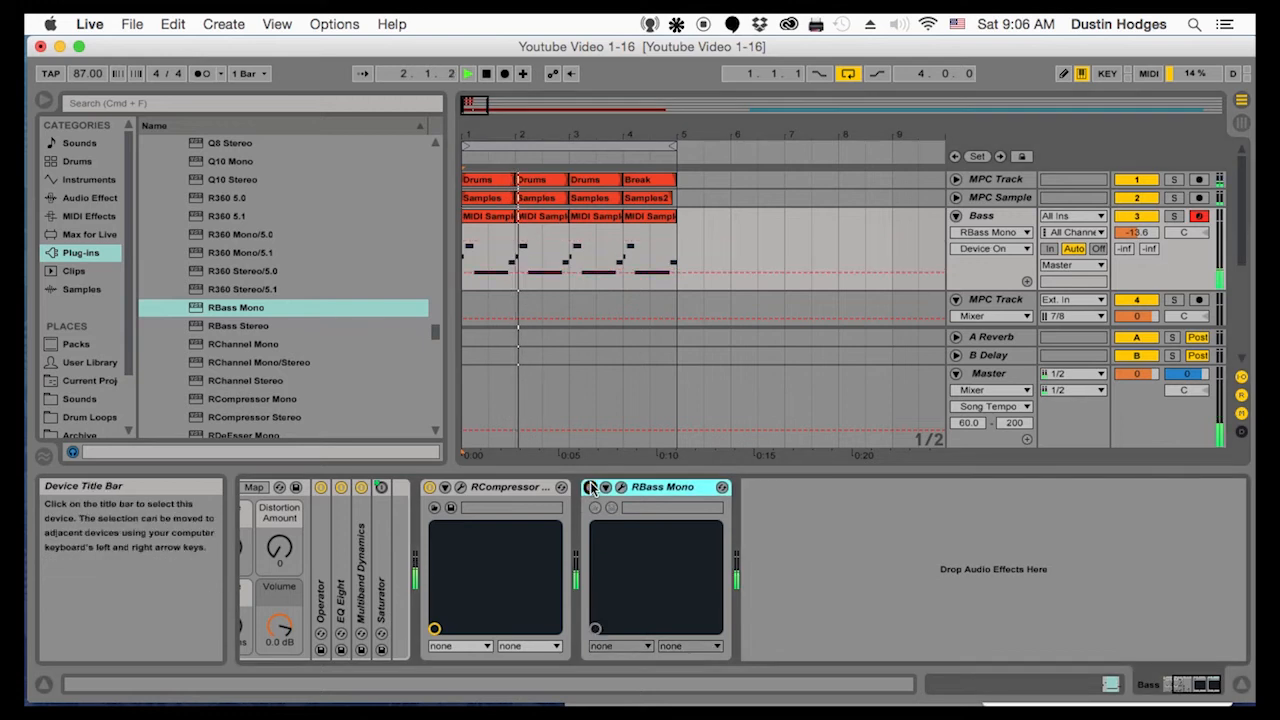
left_click(590, 487)
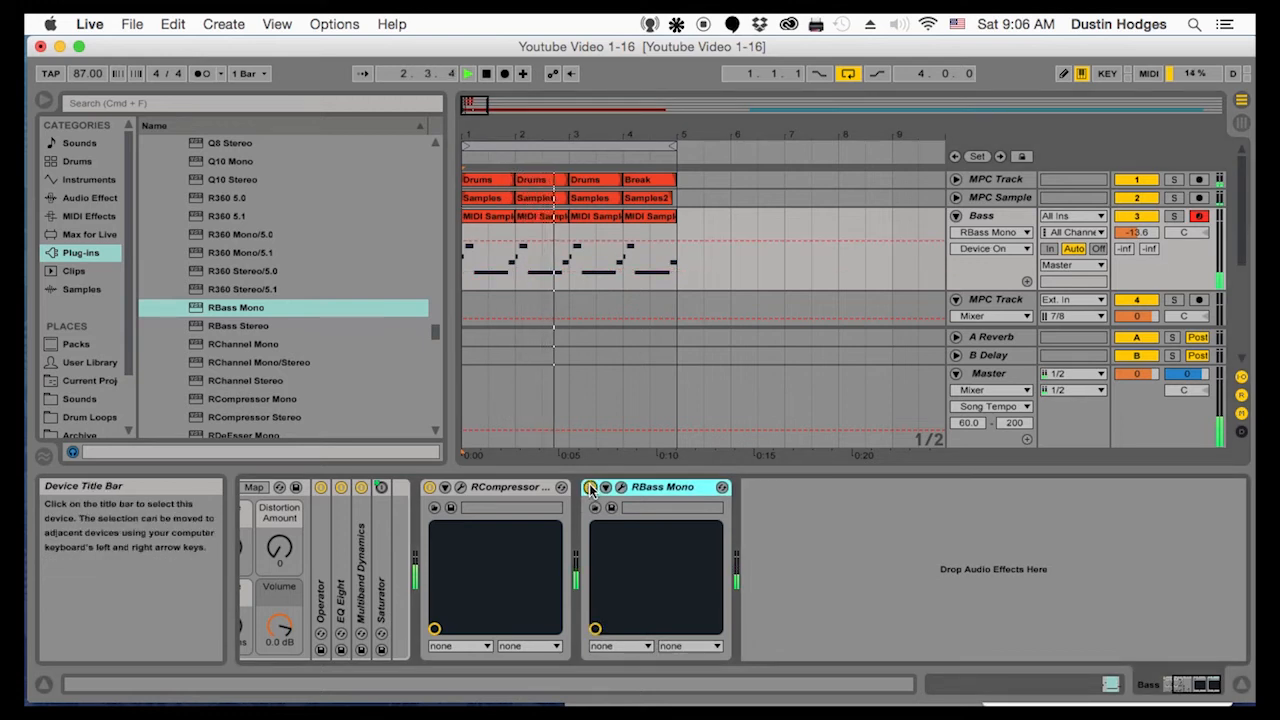
Reopen the RBass Mono window and set its intensity to -5.7 dB and frequency to 73 Hz during playback
left_click(621, 487)
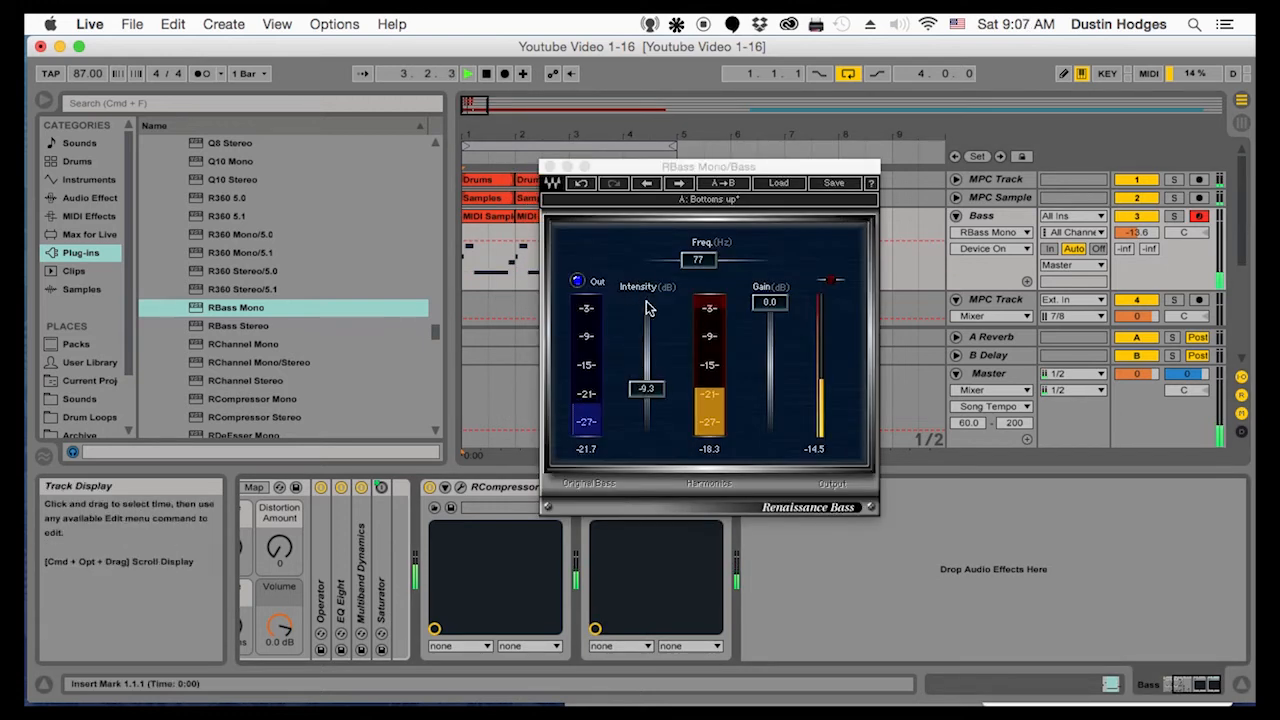
left_click(650, 380)
left_click_drag(647, 388, 647, 374)
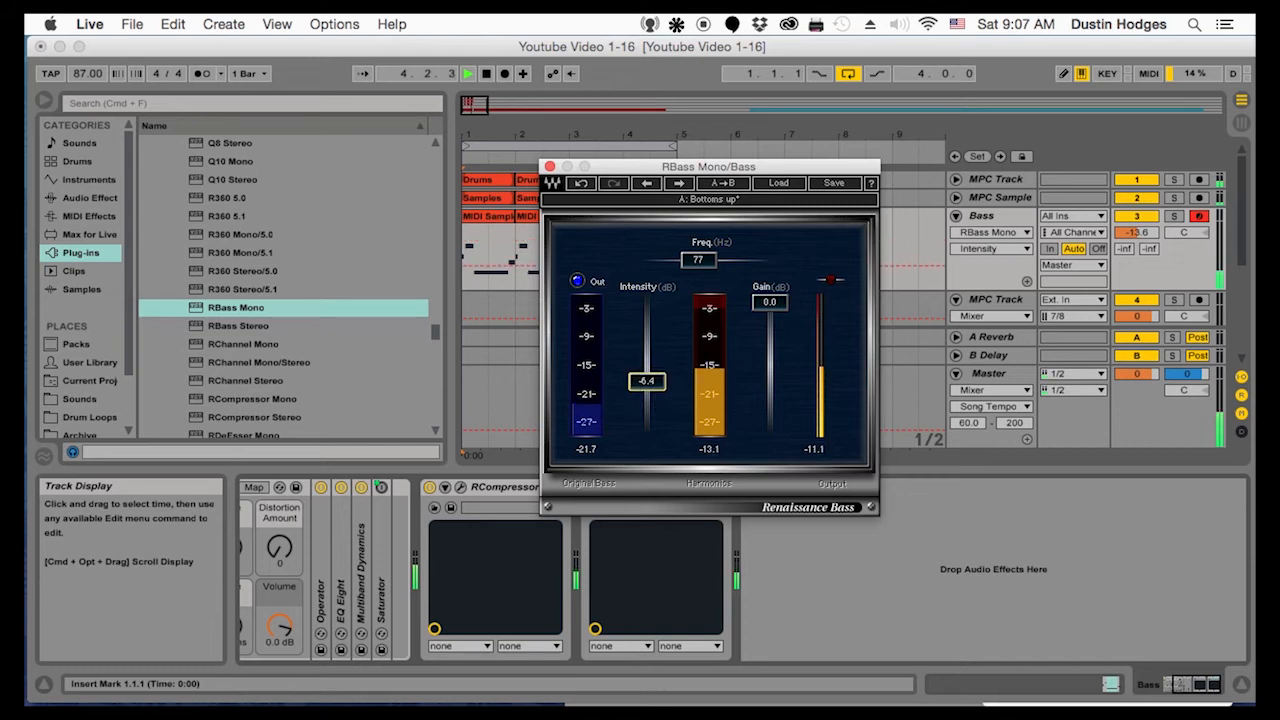
left_click(698, 262)
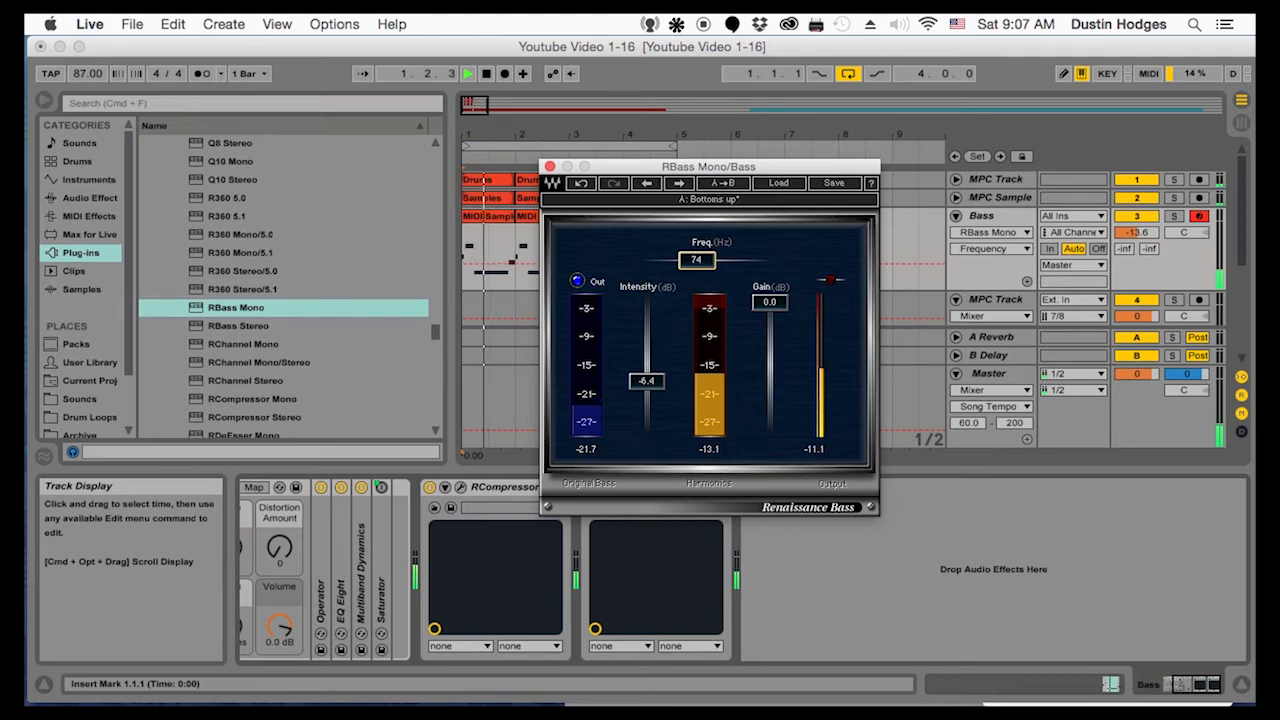
left_click_drag(698, 262, 695, 262)
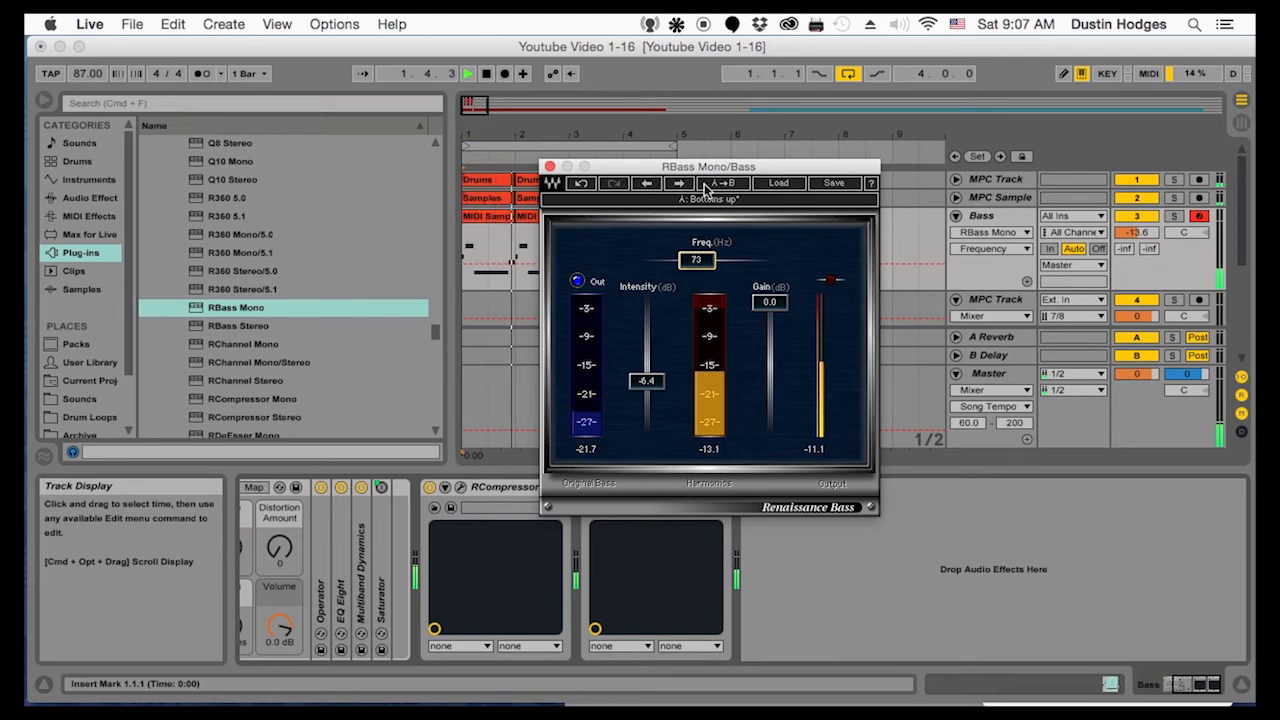
mouse_move(660, 386)
left_mouse_down()
mouse_move(656, 430)
mouse_move(647, 379)
left_mouse_up()
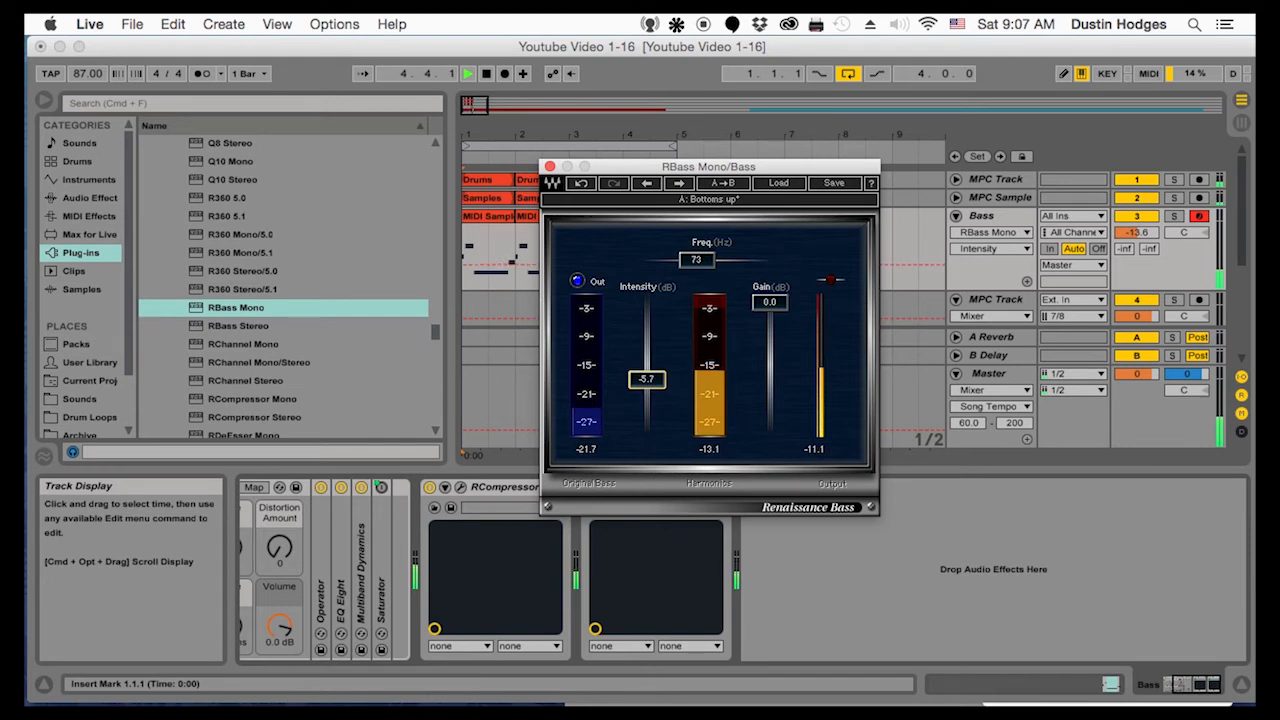
Raise the RBass Mono intensity to -5.1 dB, close its window and stop playback
left_click_drag(647, 379, 647, 378)
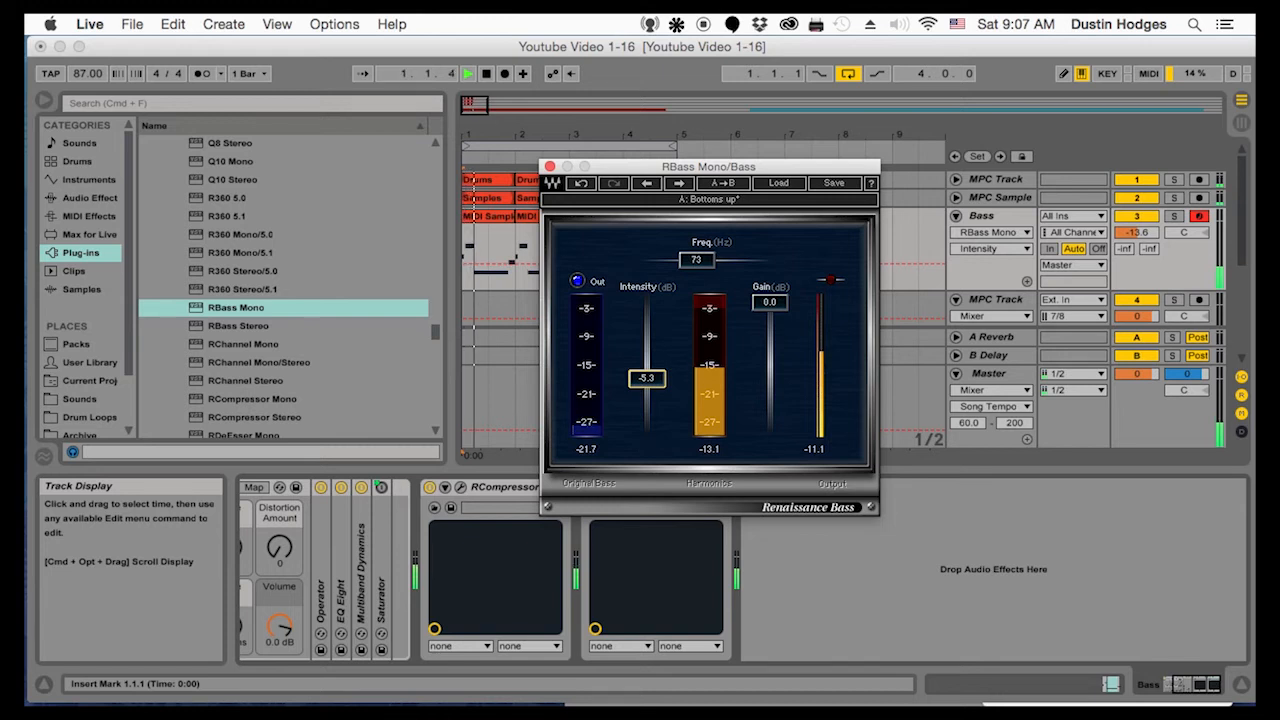
left_click_drag(647, 378, 647, 377)
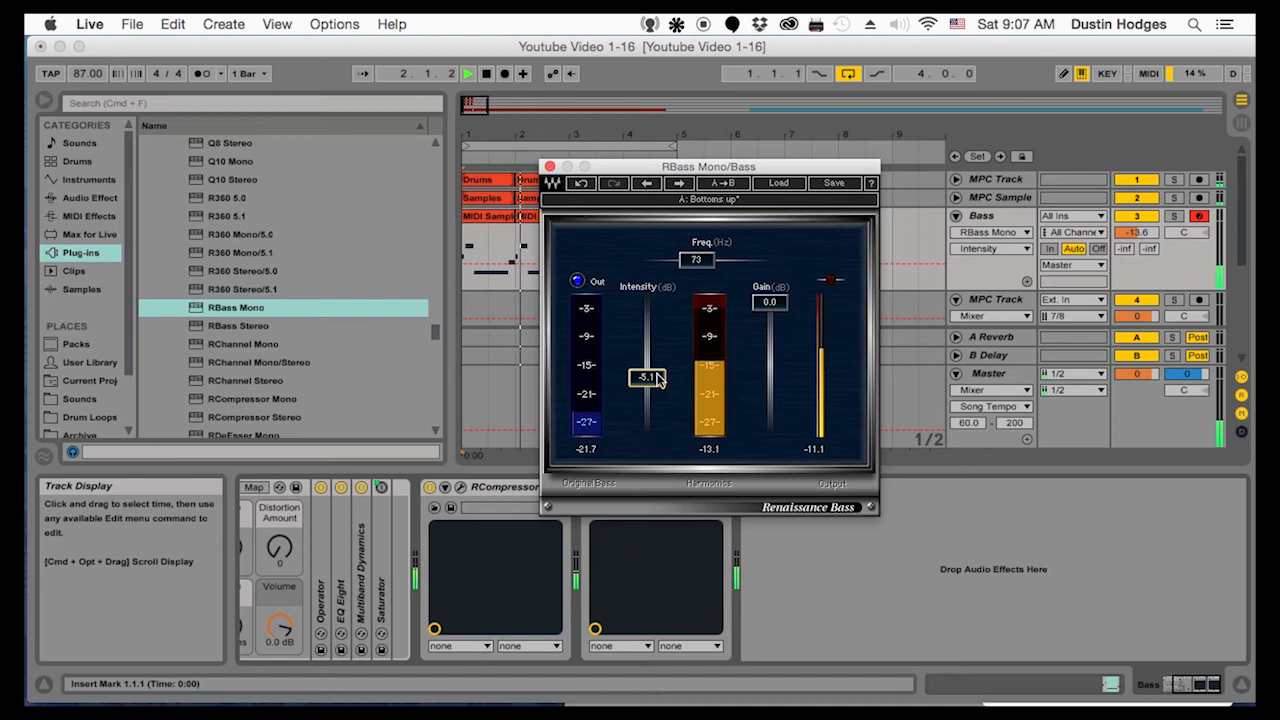
left_click(549, 166)
key("space")
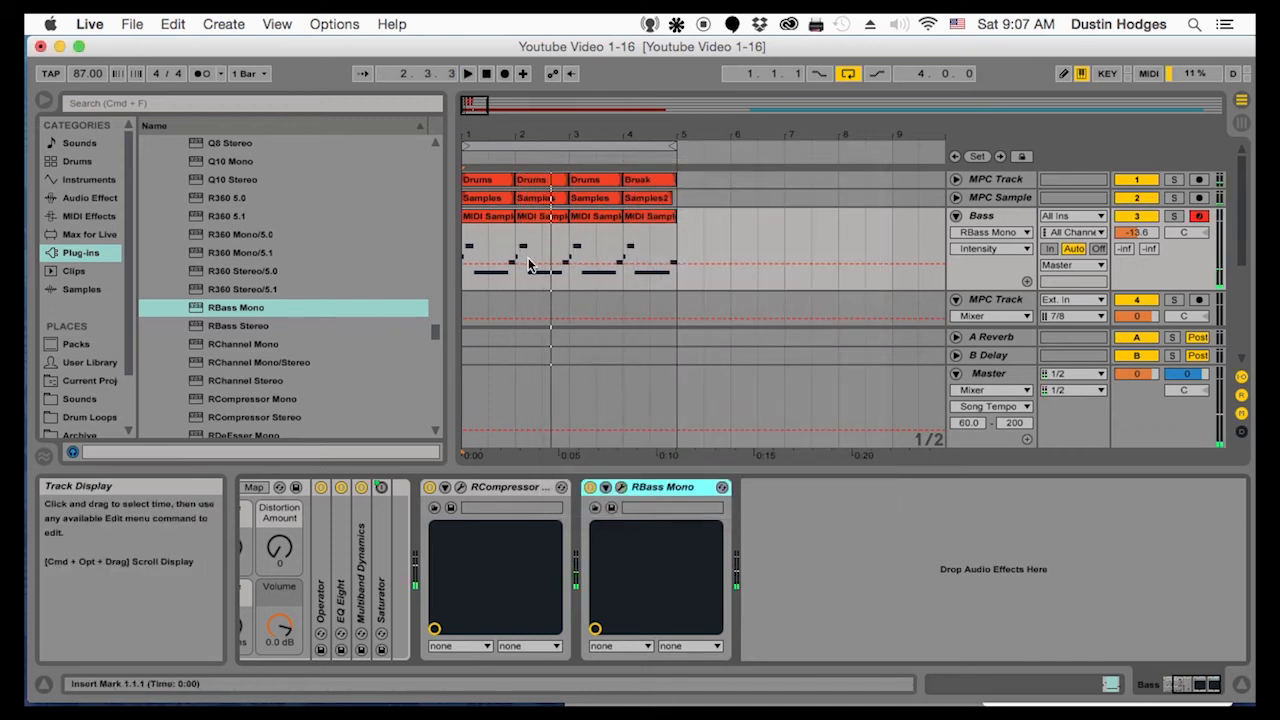
Add an Auto Filter after RBass Mono and set its low-pass cutoff to 93.5 Hz with Q 0.80 during playback
scroll(257, 350, "up", 15)
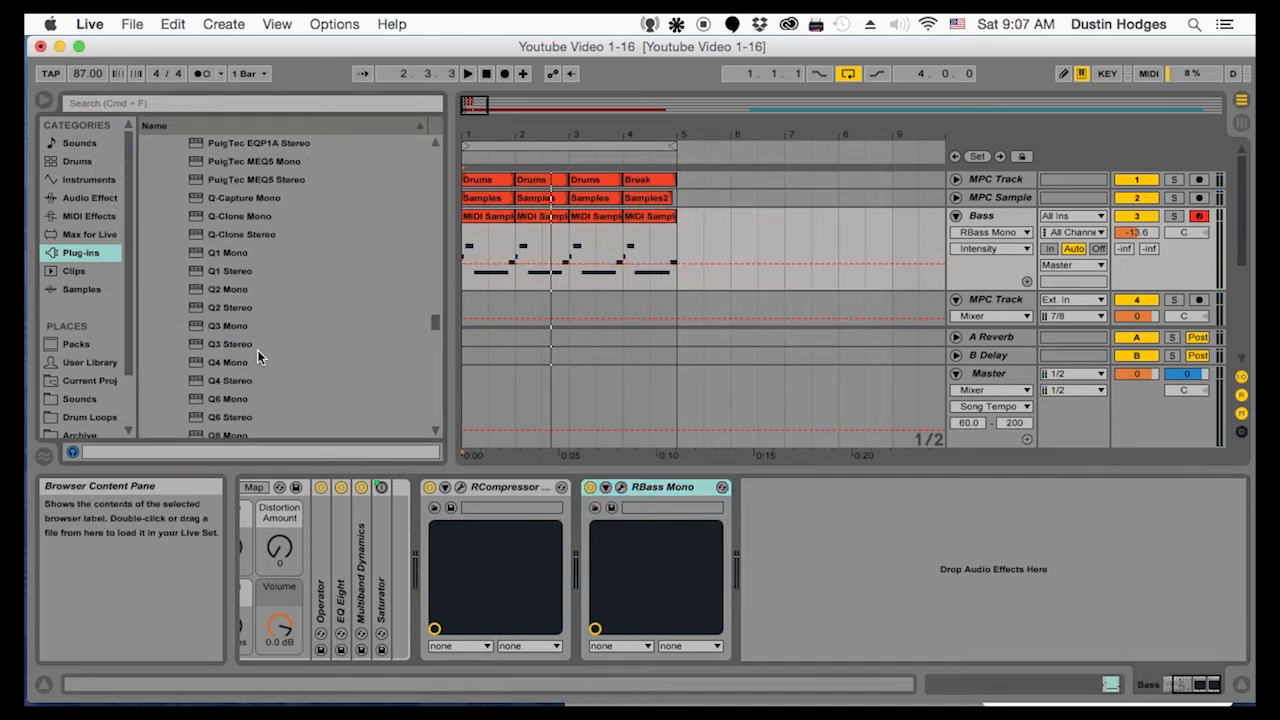
left_click(90, 197)
left_click(196, 180)
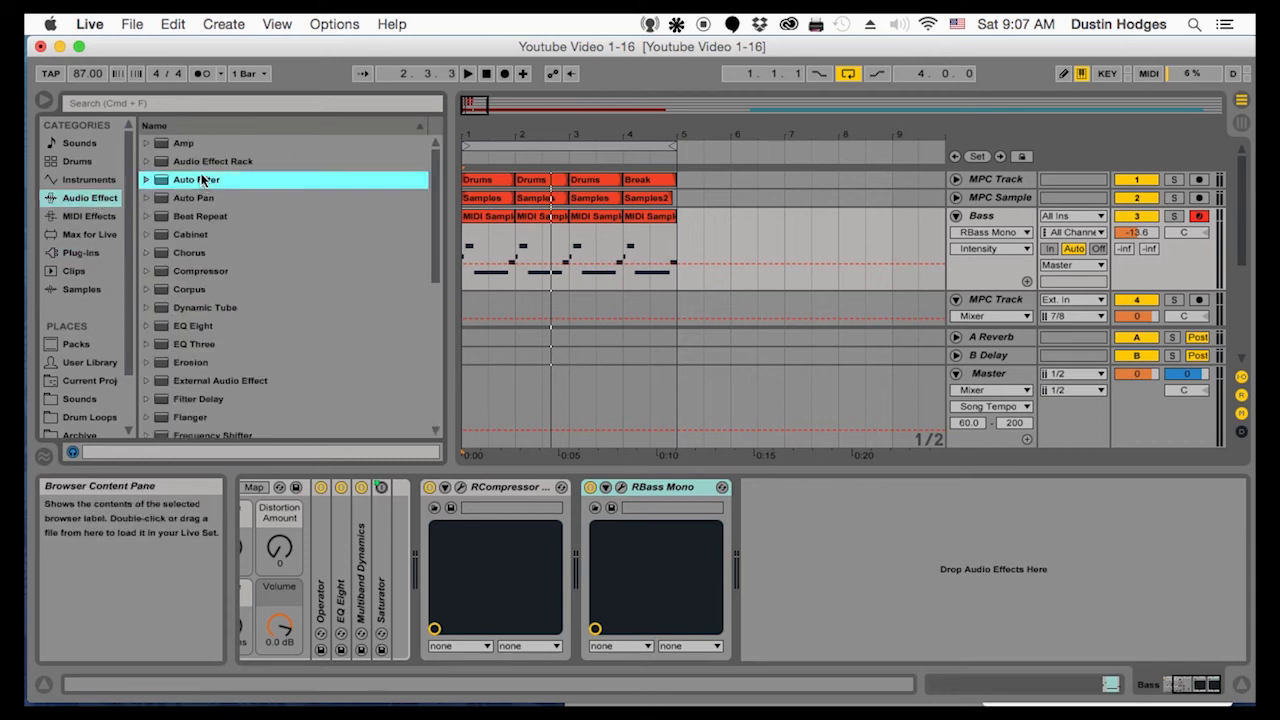
double_click(196, 180)
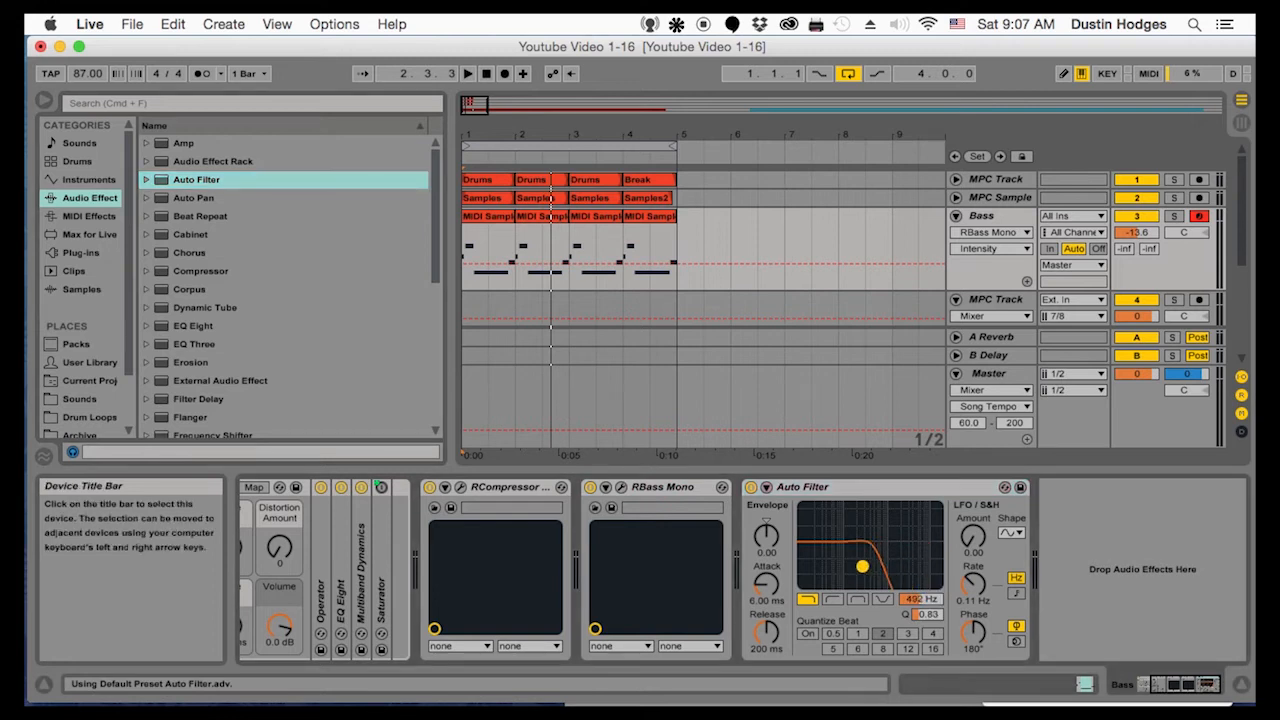
key("space")
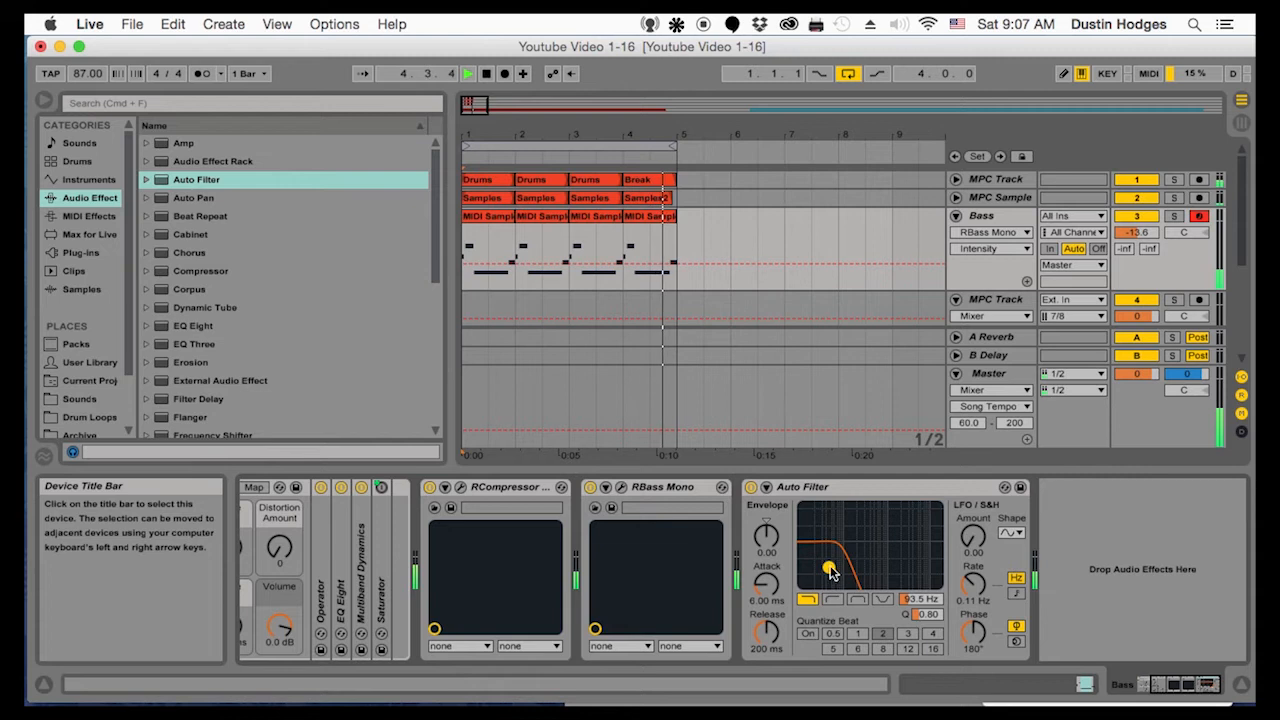
Raise the Bass track volume to -11.6 dB, place the insert mark at bar 1 and stop playback
left_click_drag(1142, 233, 1142, 223)
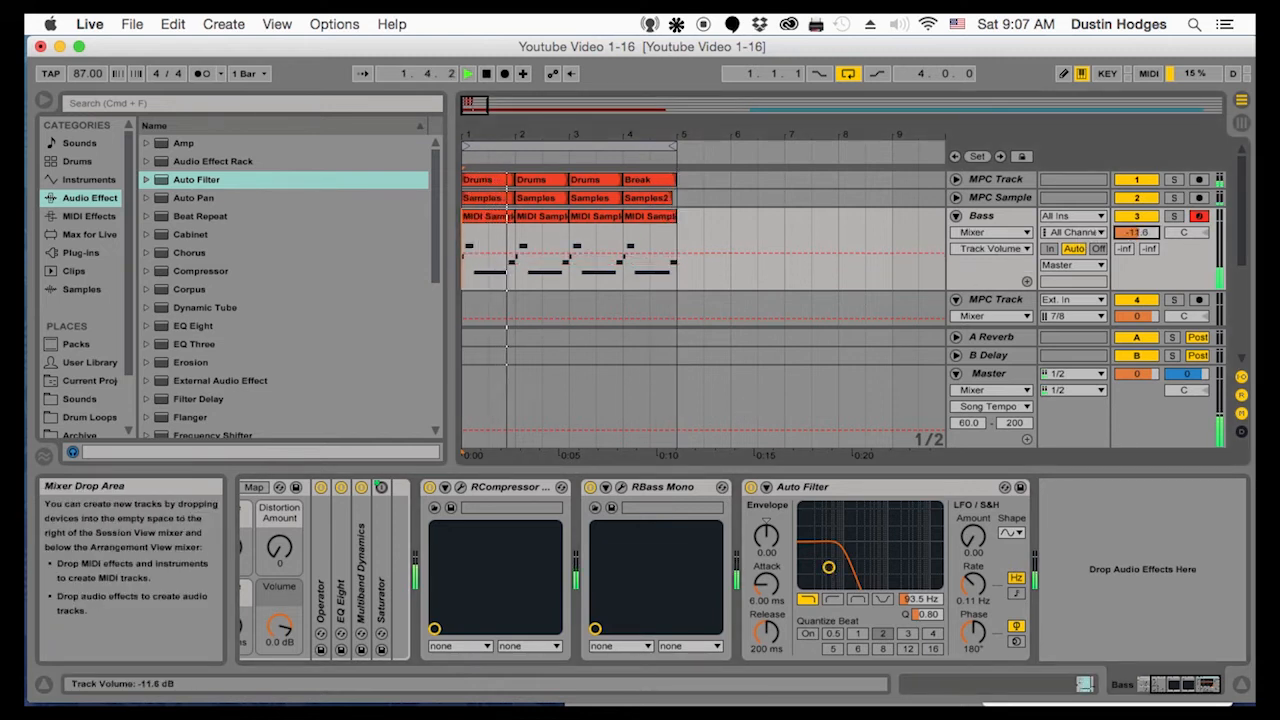
left_click(995, 222)
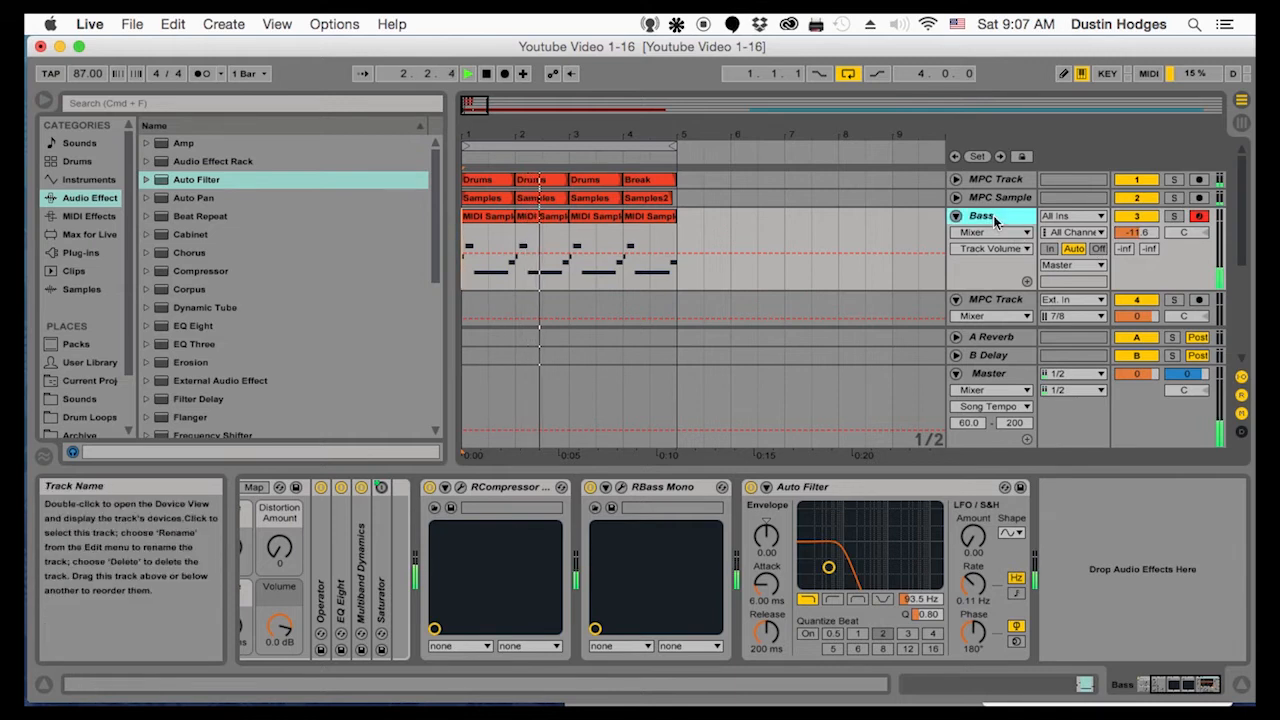
left_click(472, 241)
key("space")
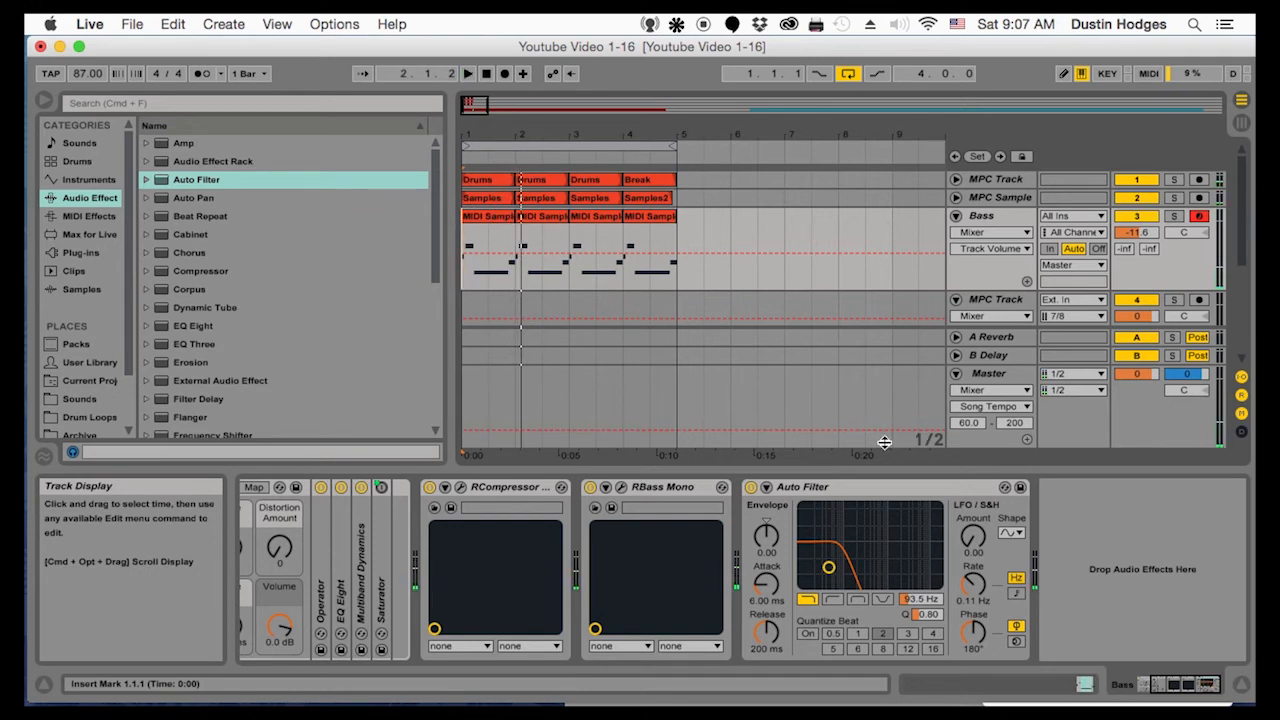
Collapse the RBass Mono and RCompressor Mono devices on the Bass track
left_click(840, 490)
double_click(668, 494)
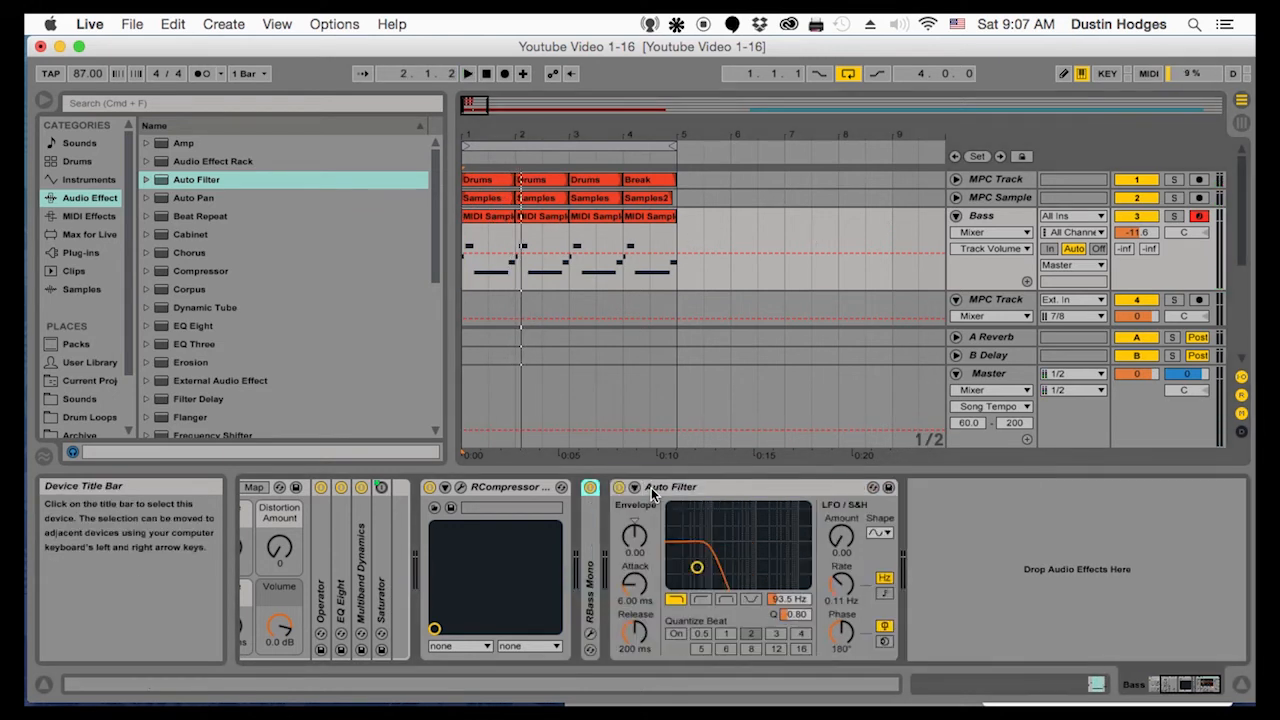
left_click(478, 490)
double_click(481, 490)
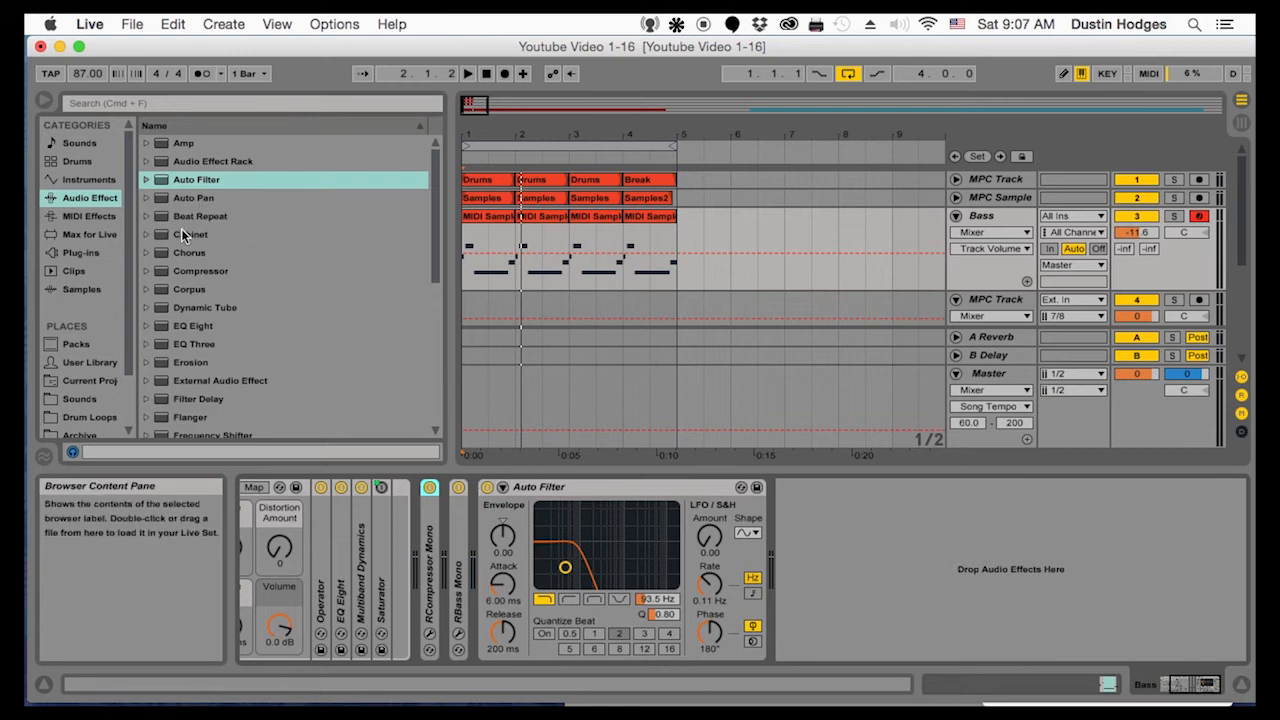
Add a Gate audio effect after the Auto Filter on the Bass track
scroll(190, 298, "down", 2)
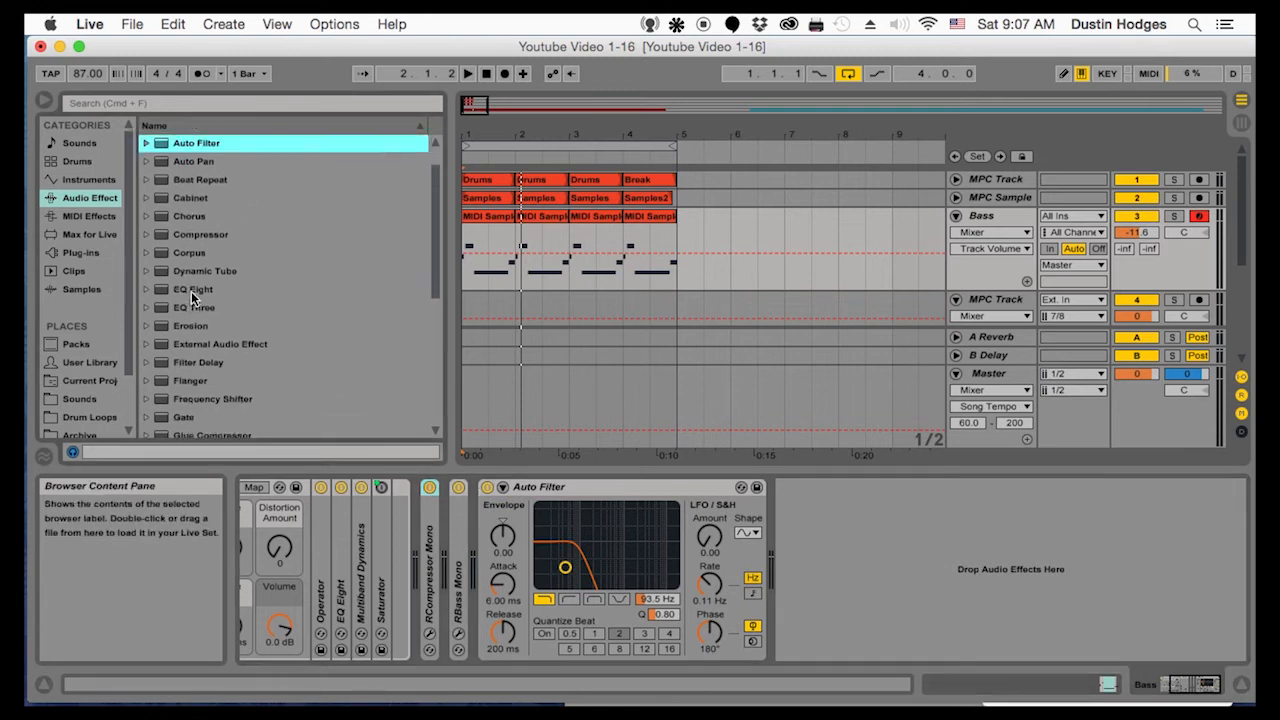
scroll(192, 296, "down", 4)
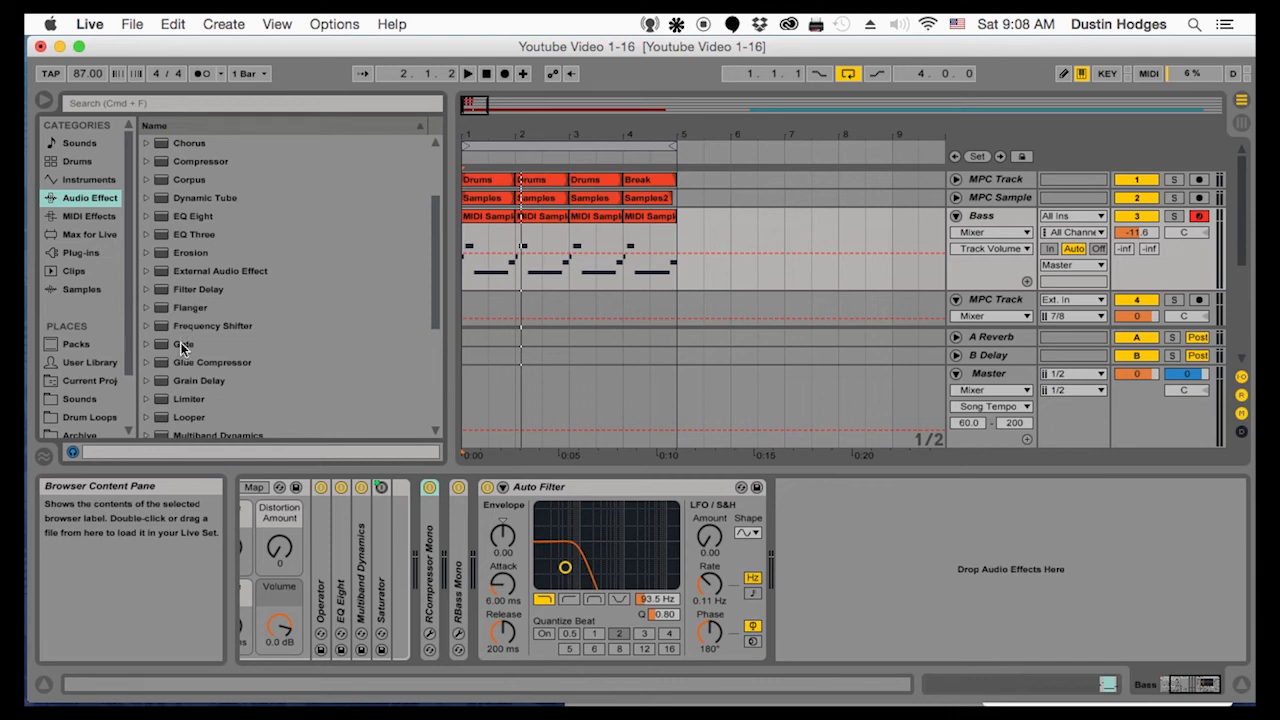
left_click(180, 344)
double_click(180, 344)
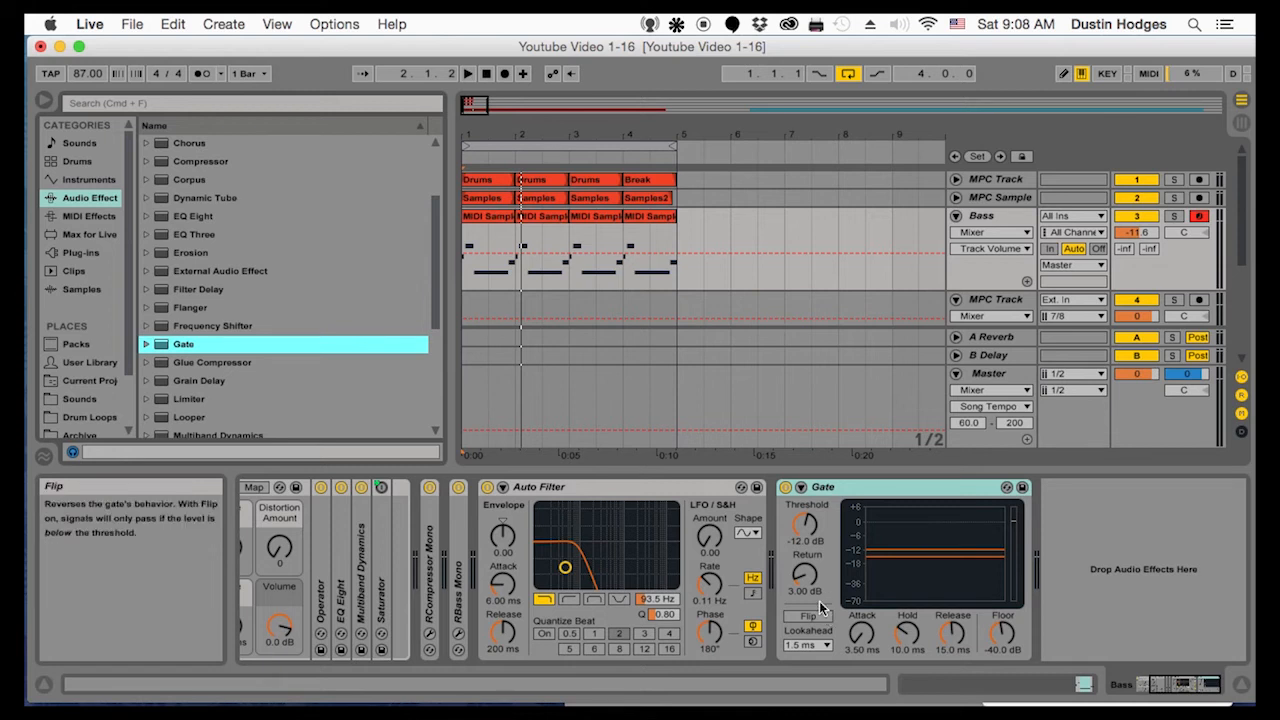
Expand the Gate's sidechain section, enable Sidechain and choose the first MPC Track as its audio source
left_click(799, 488)
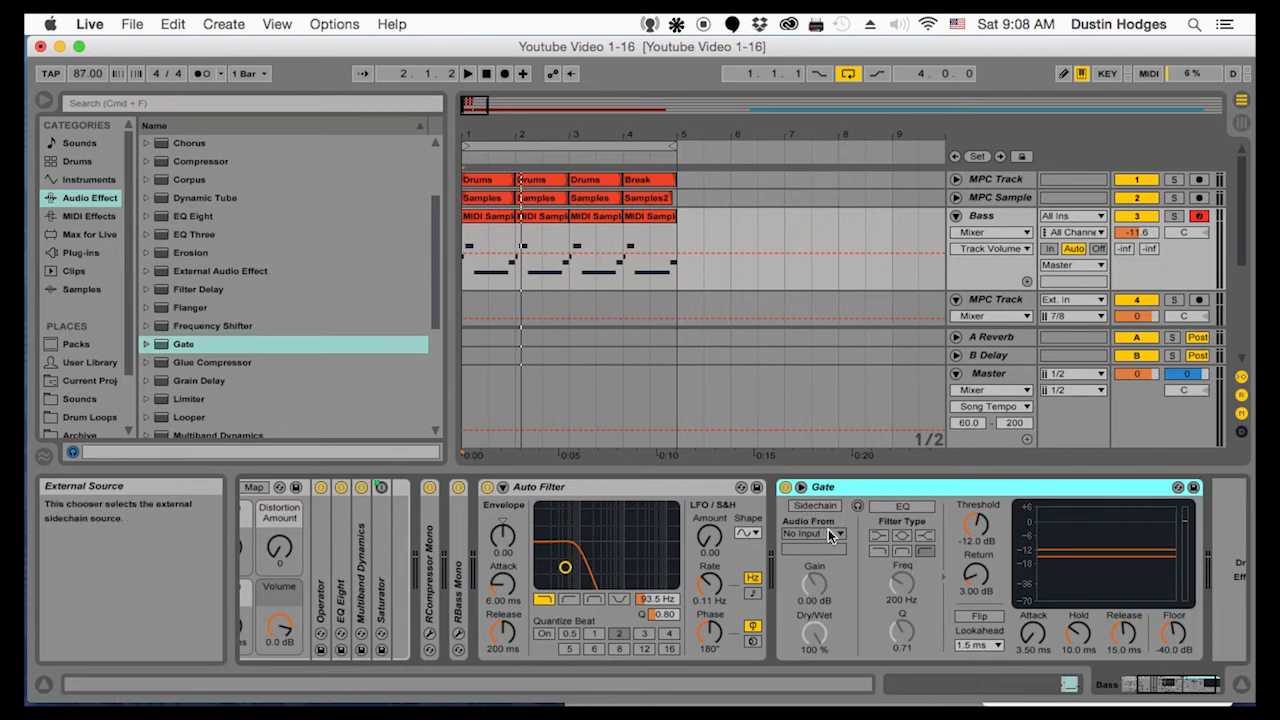
left_click(838, 536)
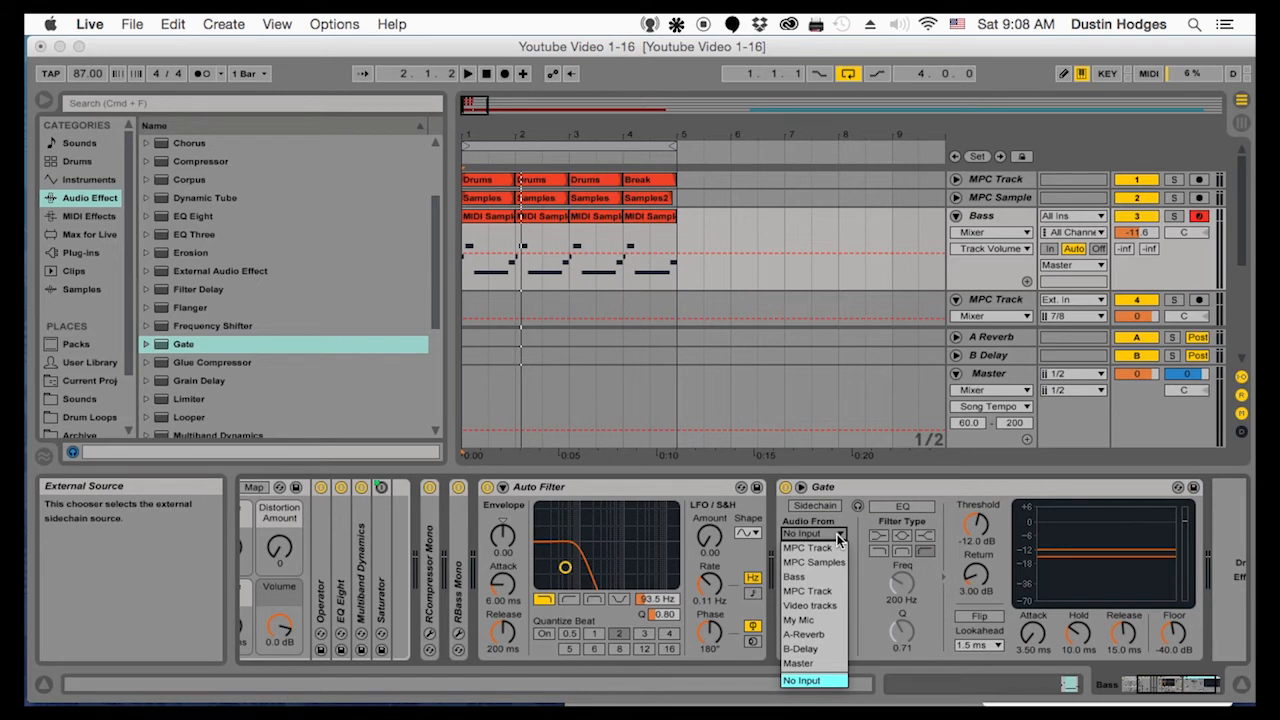
left_click(834, 524)
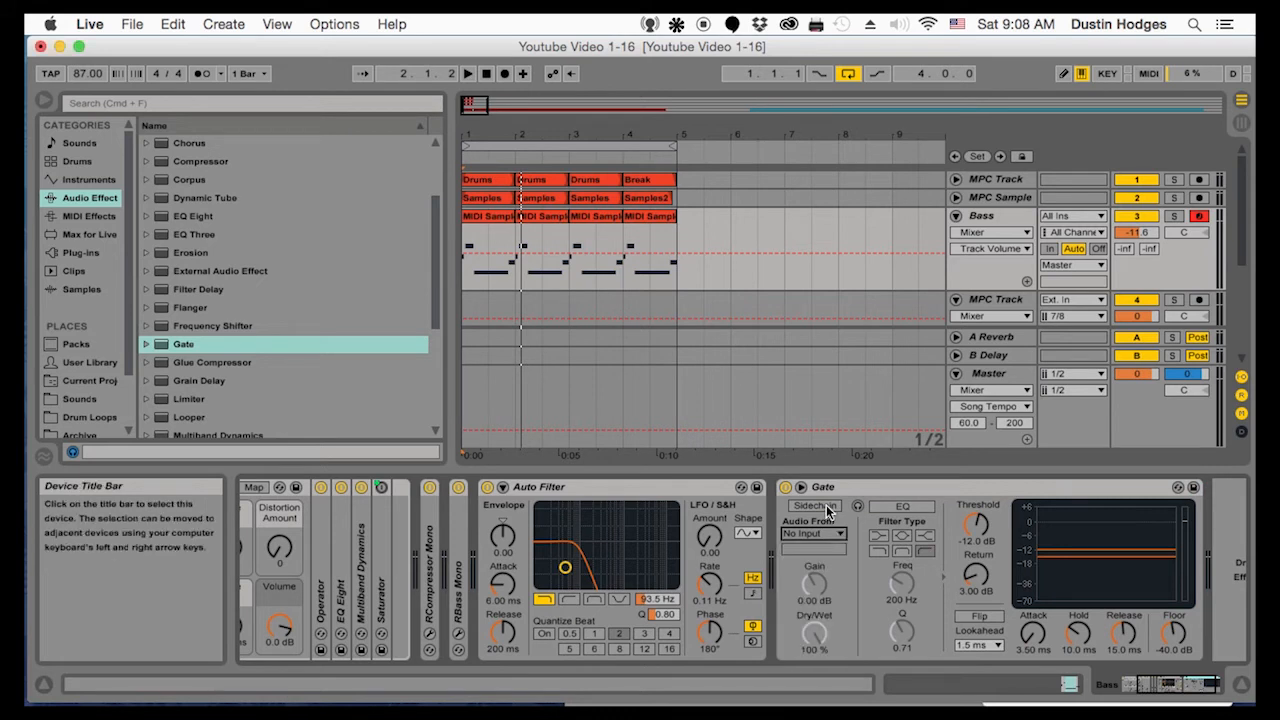
left_click(814, 505)
left_click(842, 536)
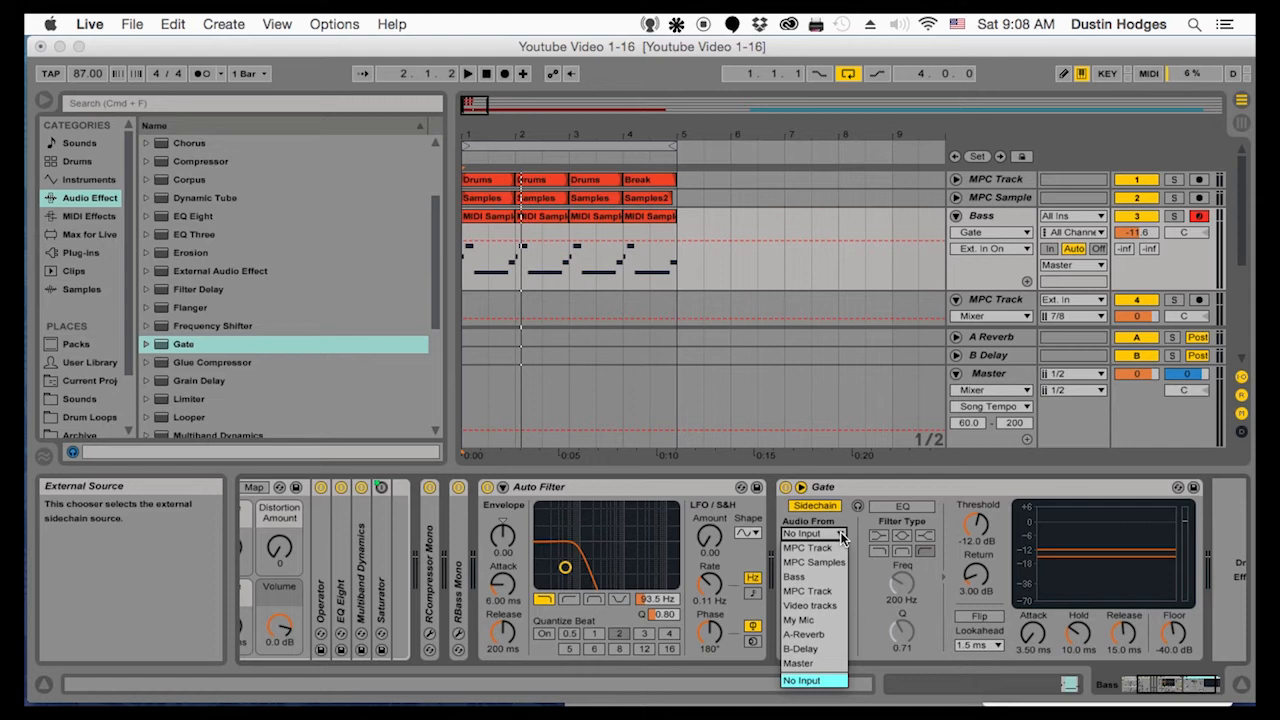
left_click(830, 547)
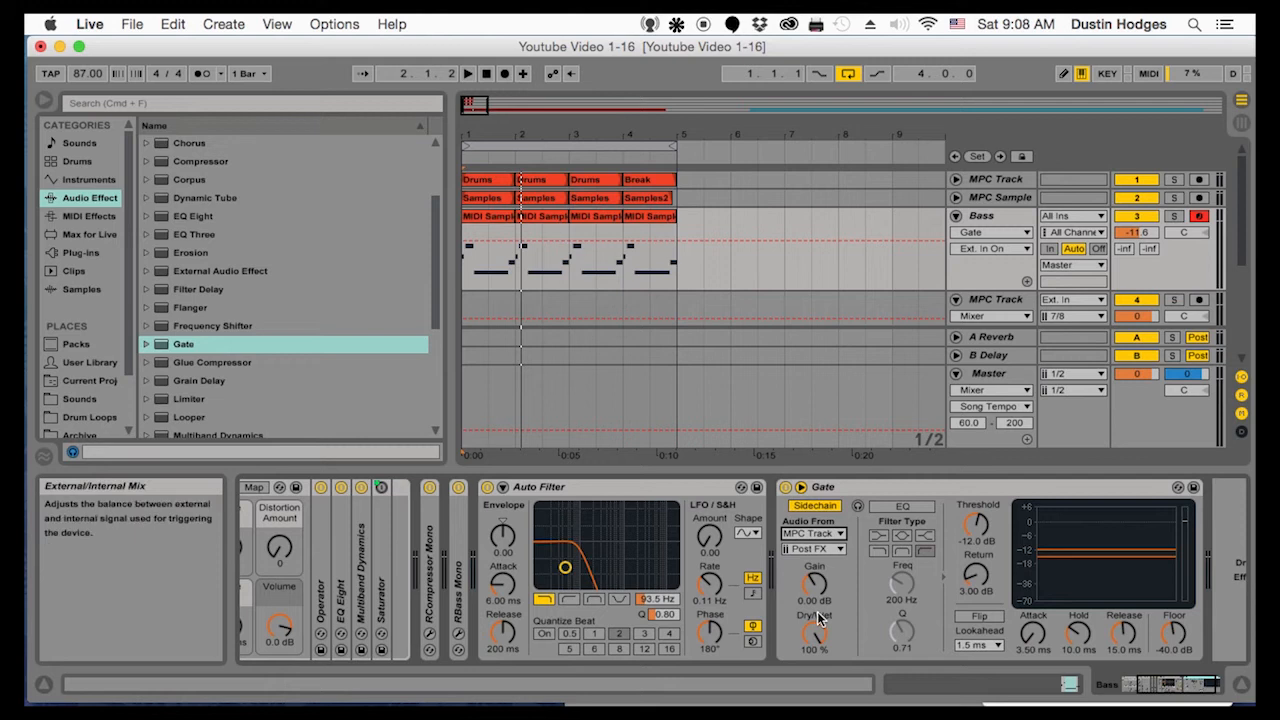
Play the loop and try a Gate threshold of -30.9 dB with a return of 13.0 dB
left_click_drag(988, 541, 988, 620)
key("space")
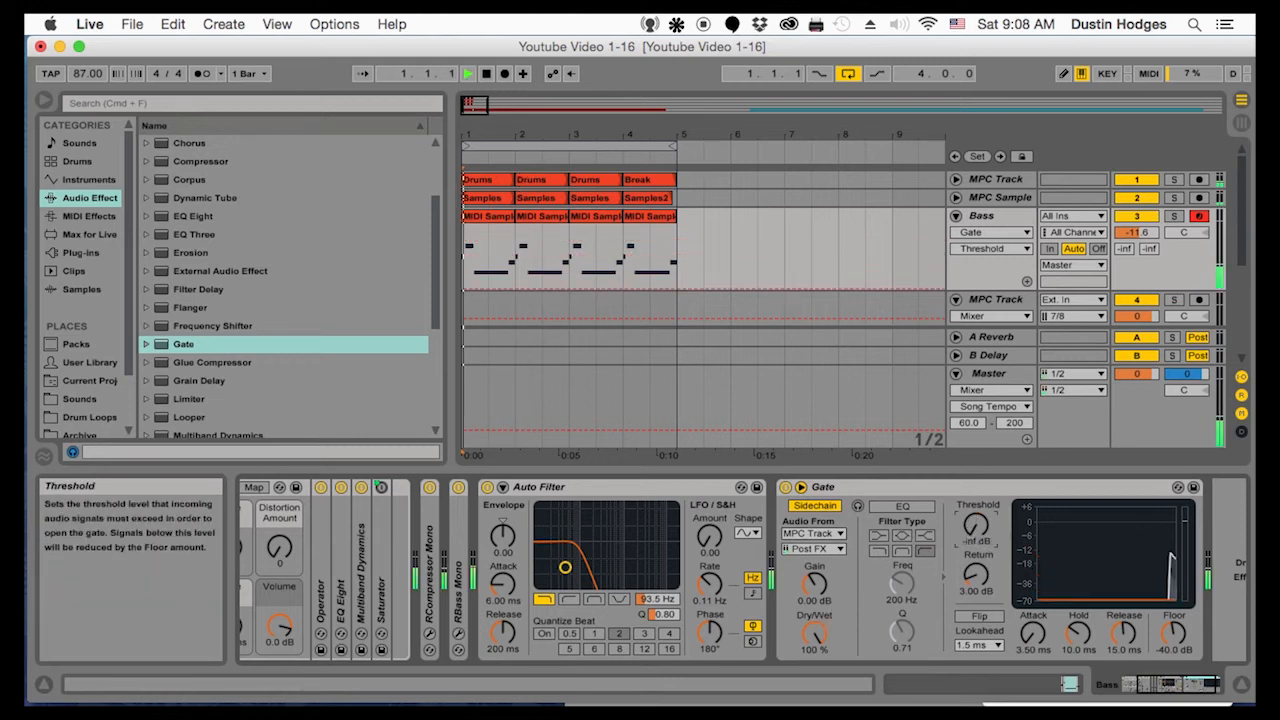
left_click_drag(975, 525, 975, 491)
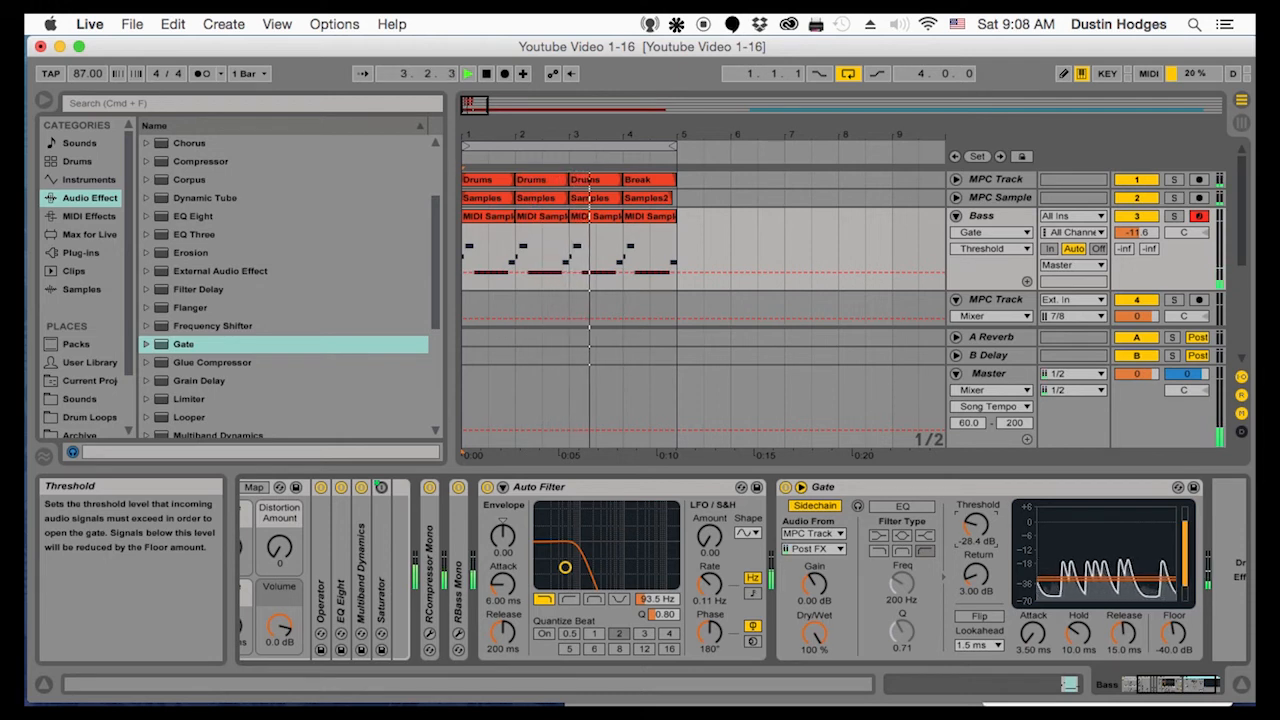
left_click_drag(975, 525, 975, 528)
left_click_drag(975, 576, 975, 559)
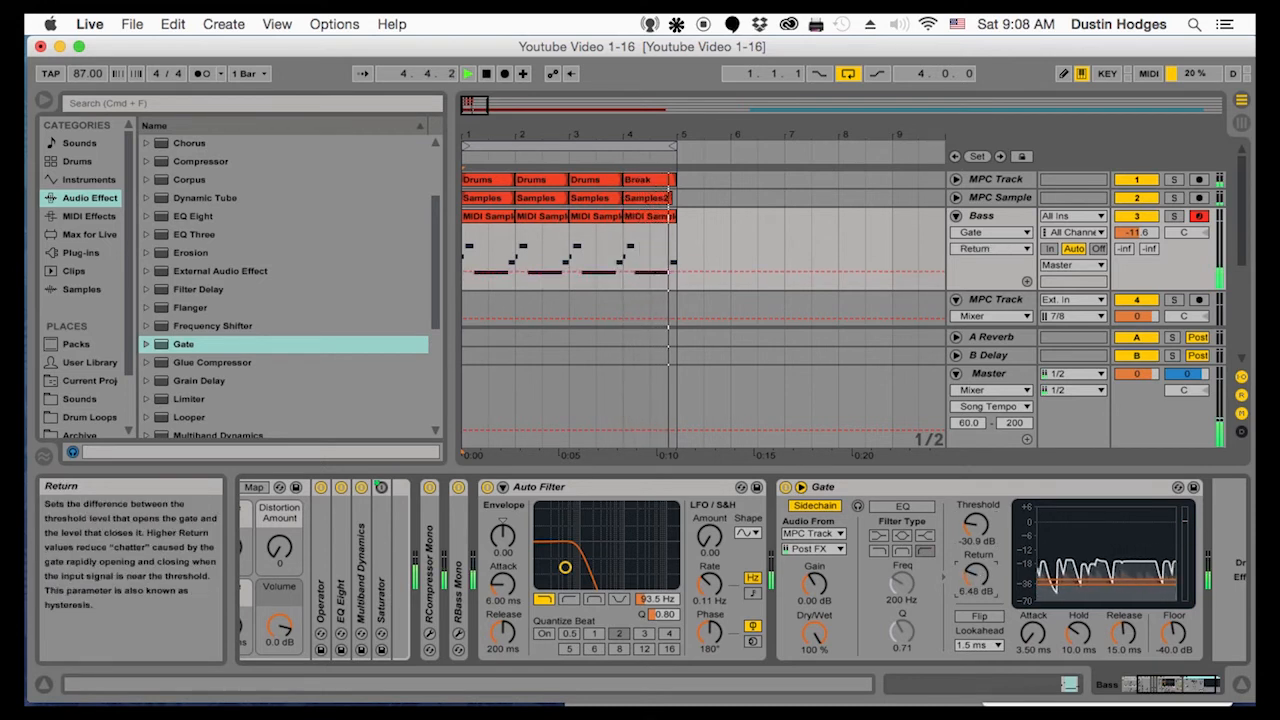
left_click_drag(975, 575, 975, 556)
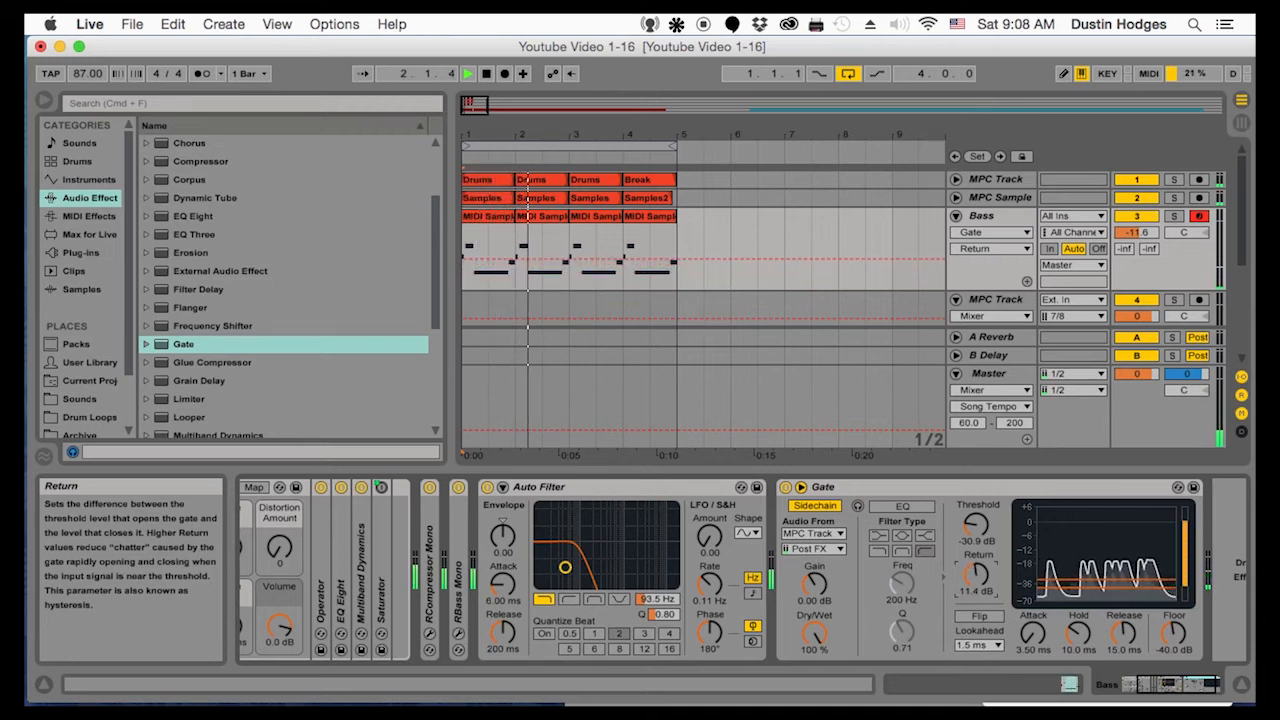
left_click_drag(975, 556, 975, 552)
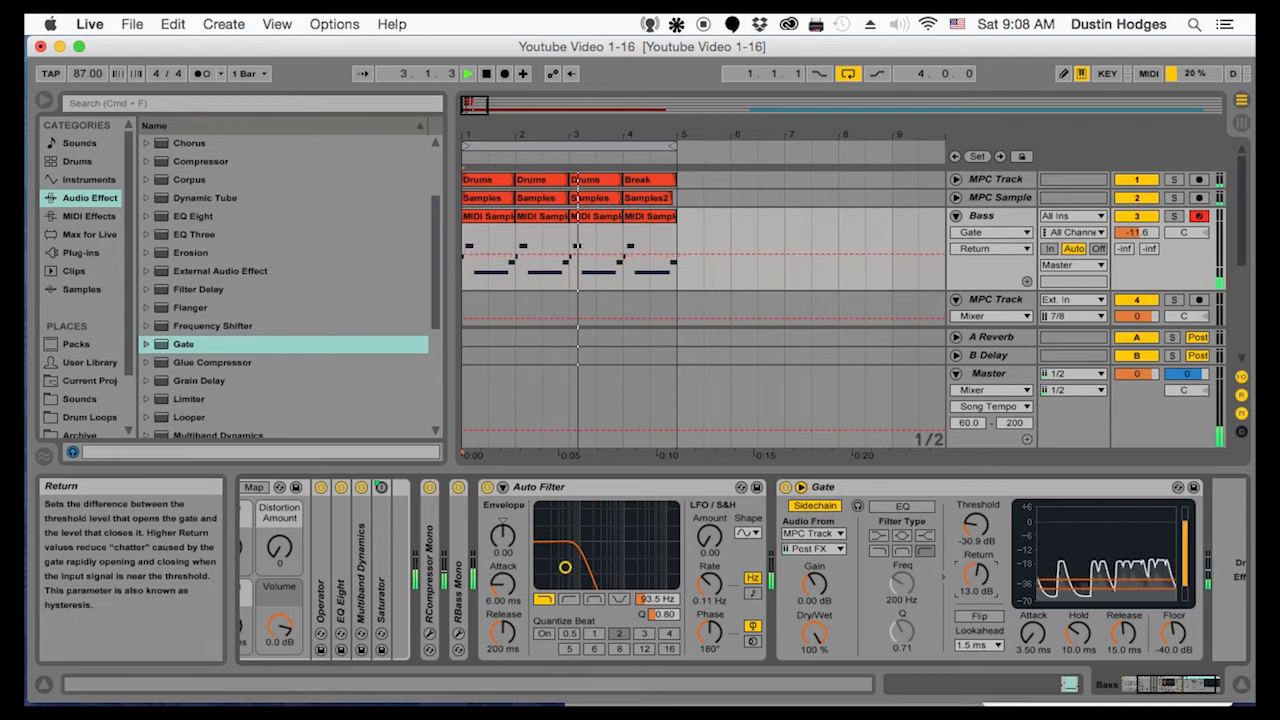
Try a higher Gate threshold of -22.2 dB with a return of 15.8 dB
left_click_drag(975, 552, 975, 518)
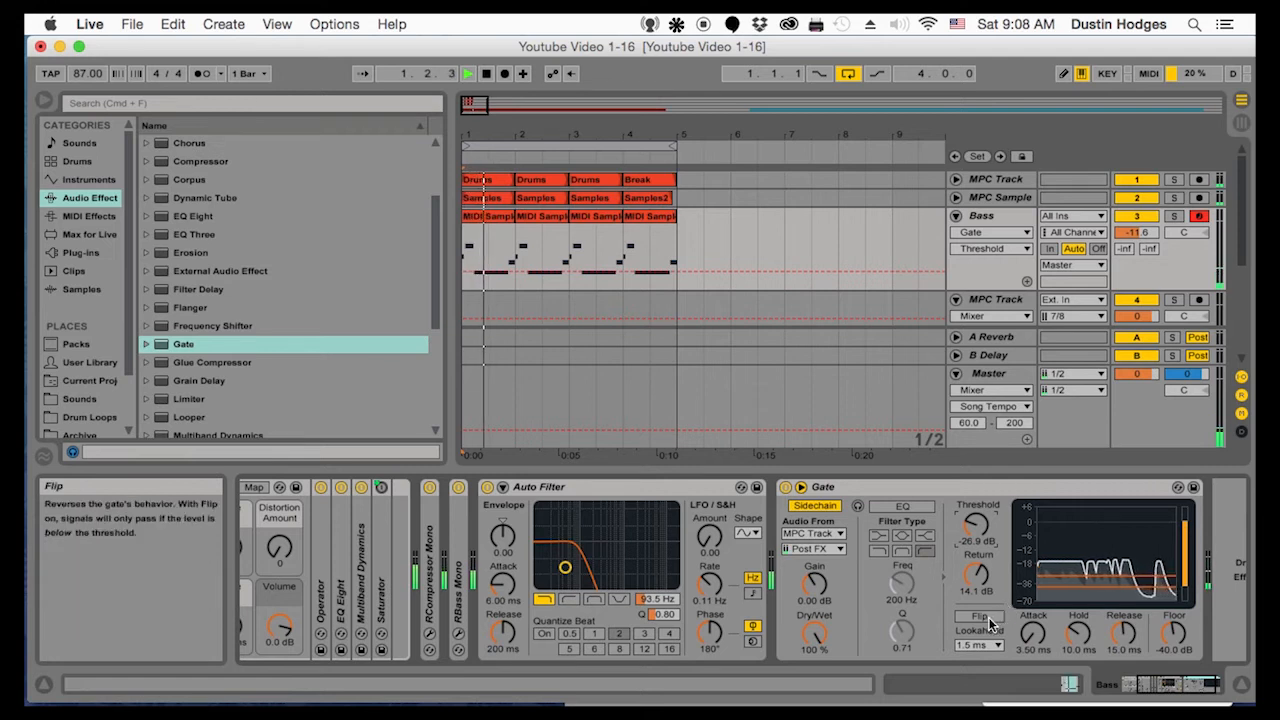
left_click(975, 574)
left_click_drag(975, 574, 983, 581)
left_click_drag(975, 524, 975, 516)
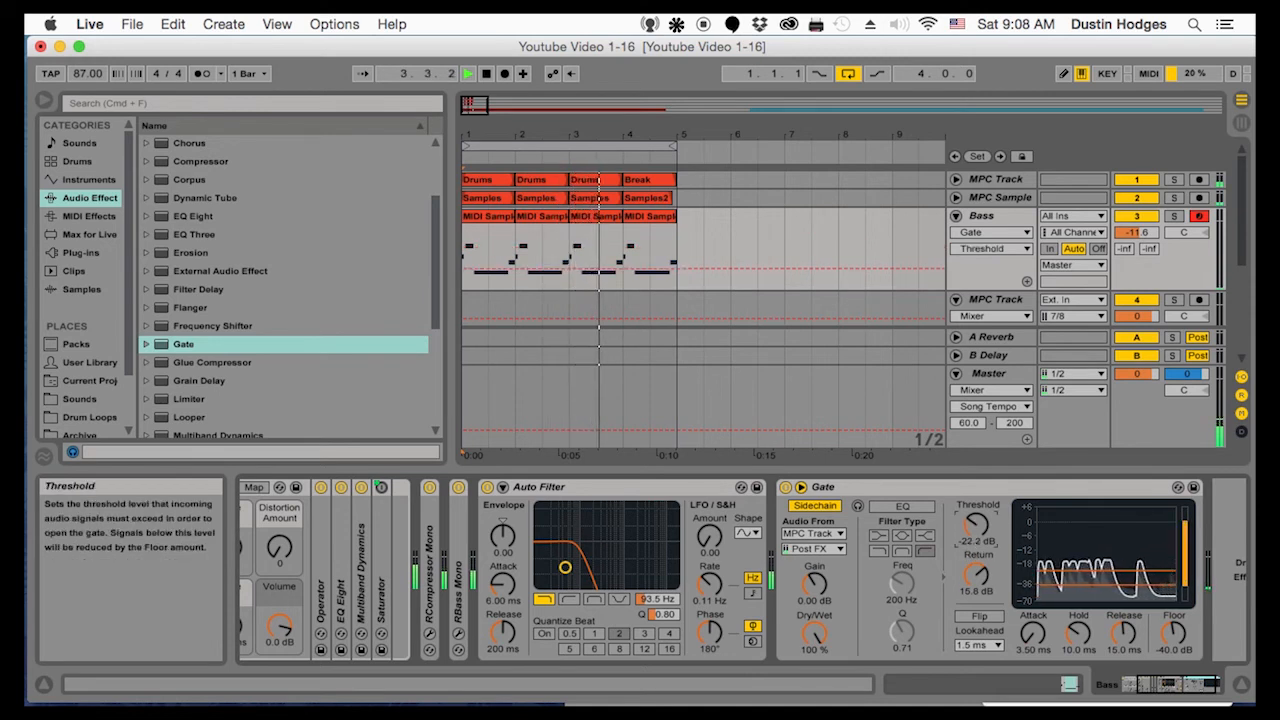
Set the Gate to a -38.7 dB threshold, 8.57 dB return and 51.8 ms hold, and stop playback
left_click_drag(975, 524, 973, 564)
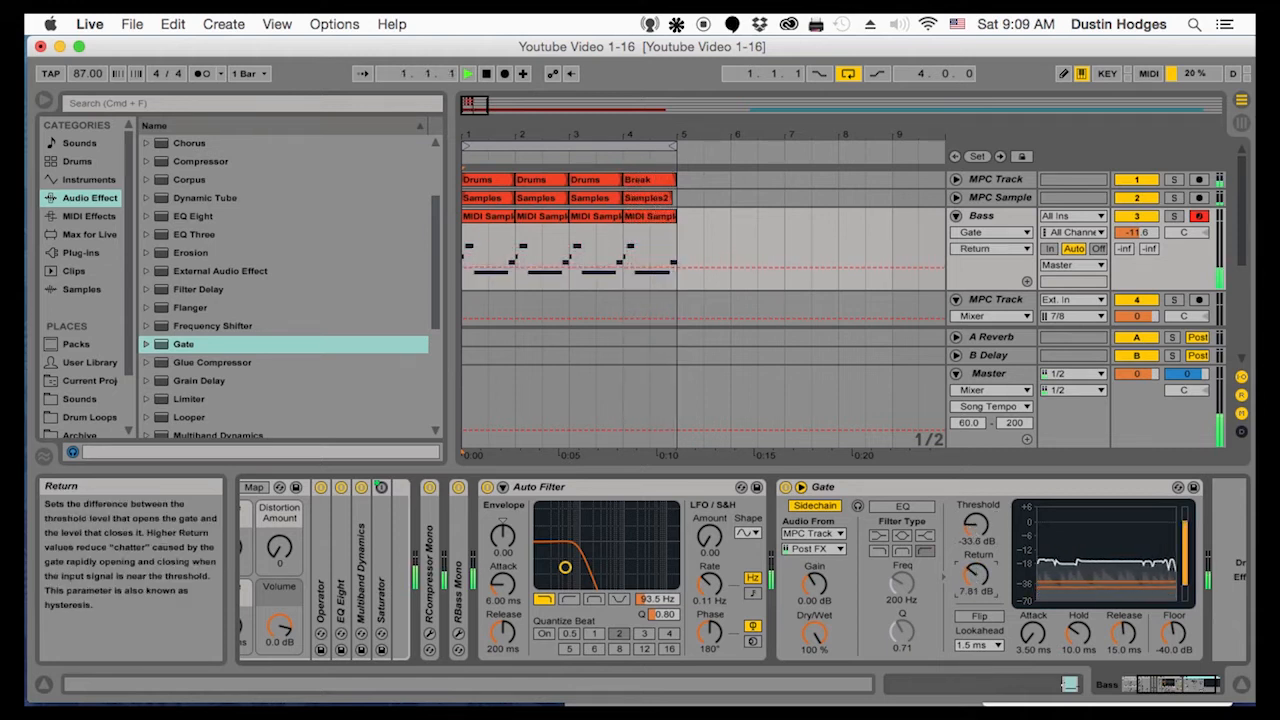
left_click_drag(975, 524, 975, 530)
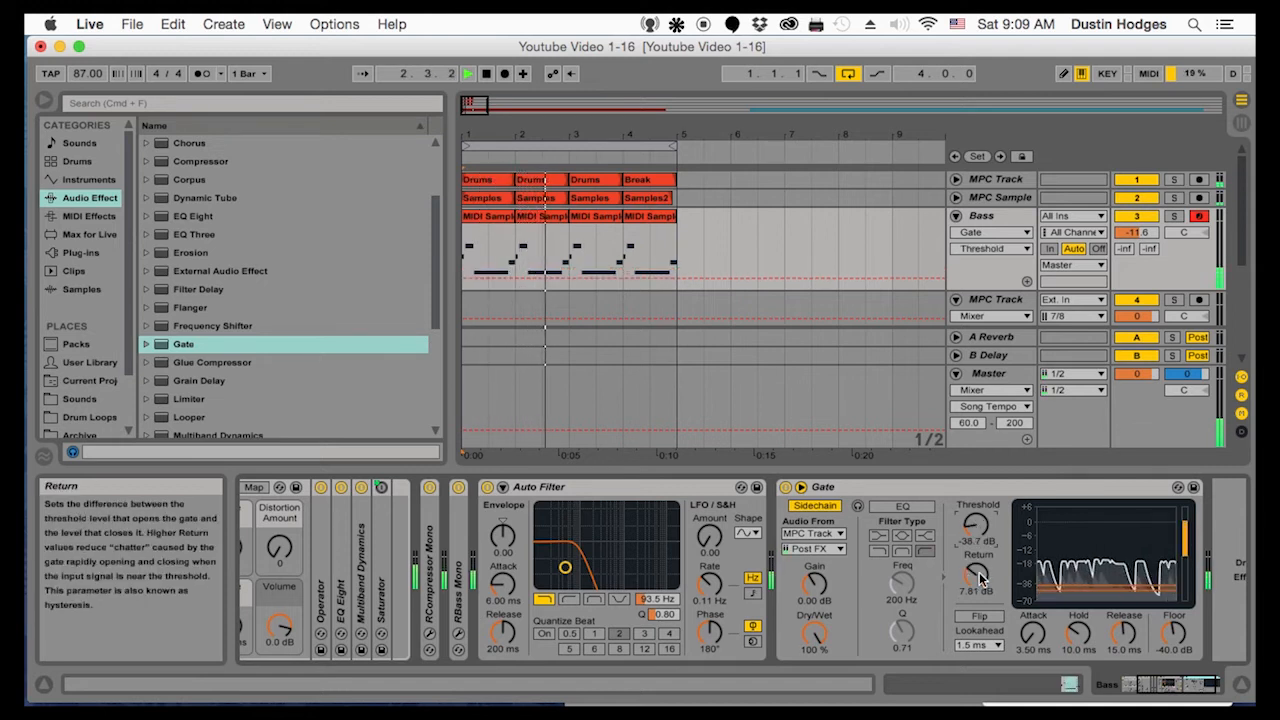
left_click_drag(980, 578, 980, 570)
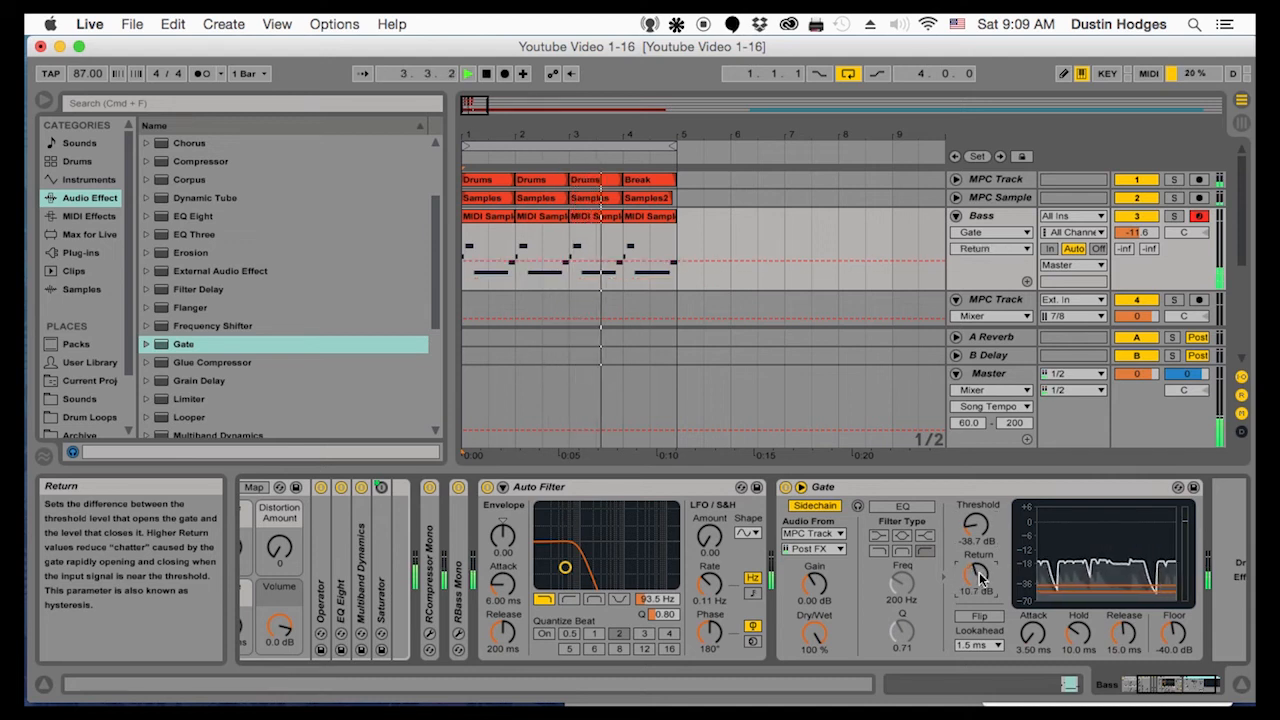
left_click_drag(1078, 632, 1078, 602)
left_click_drag(976, 575, 976, 583)
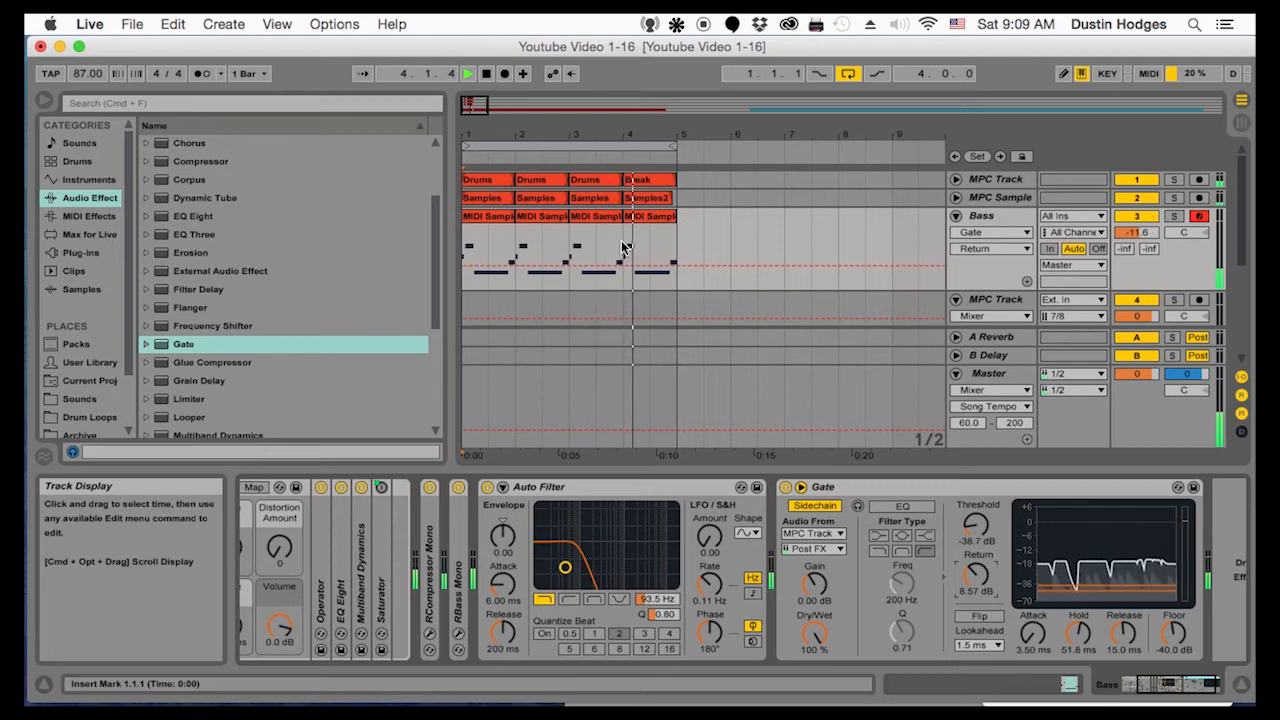
key("space")
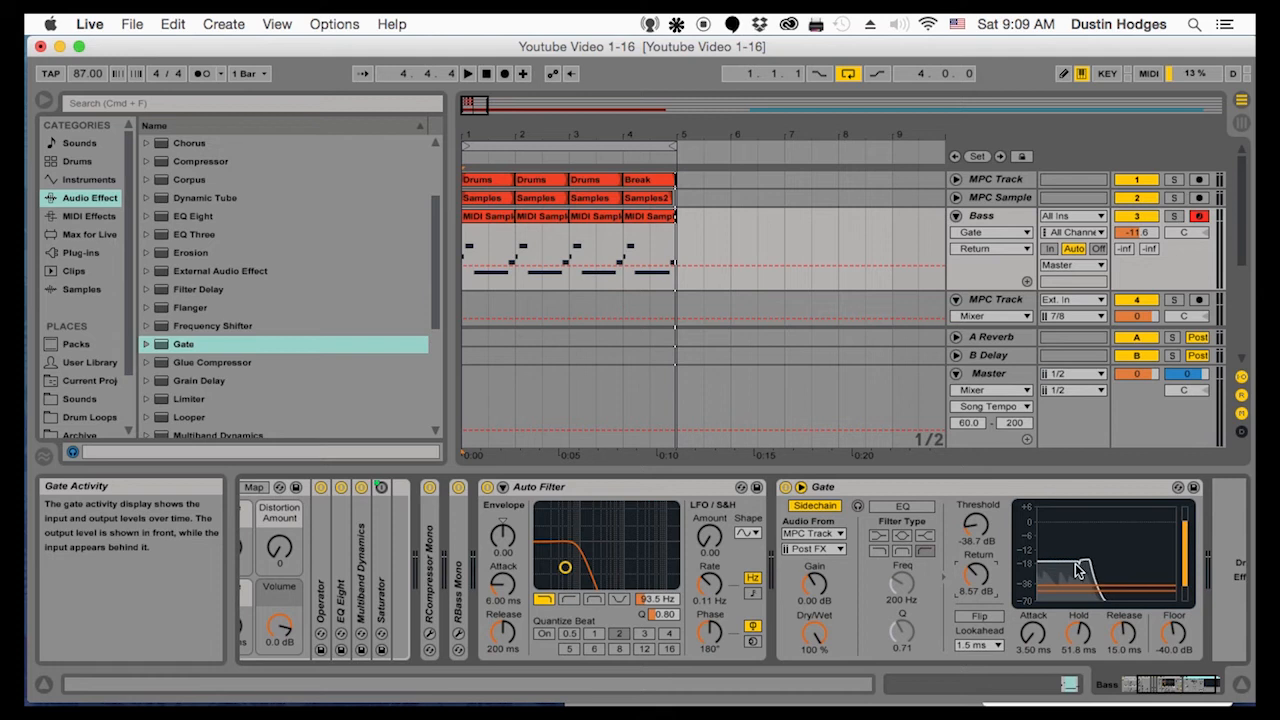
View the devices on the first MPC Track, return to the Bass track and place the insert mark at bar 1
left_click(648, 179)
left_click(975, 180)
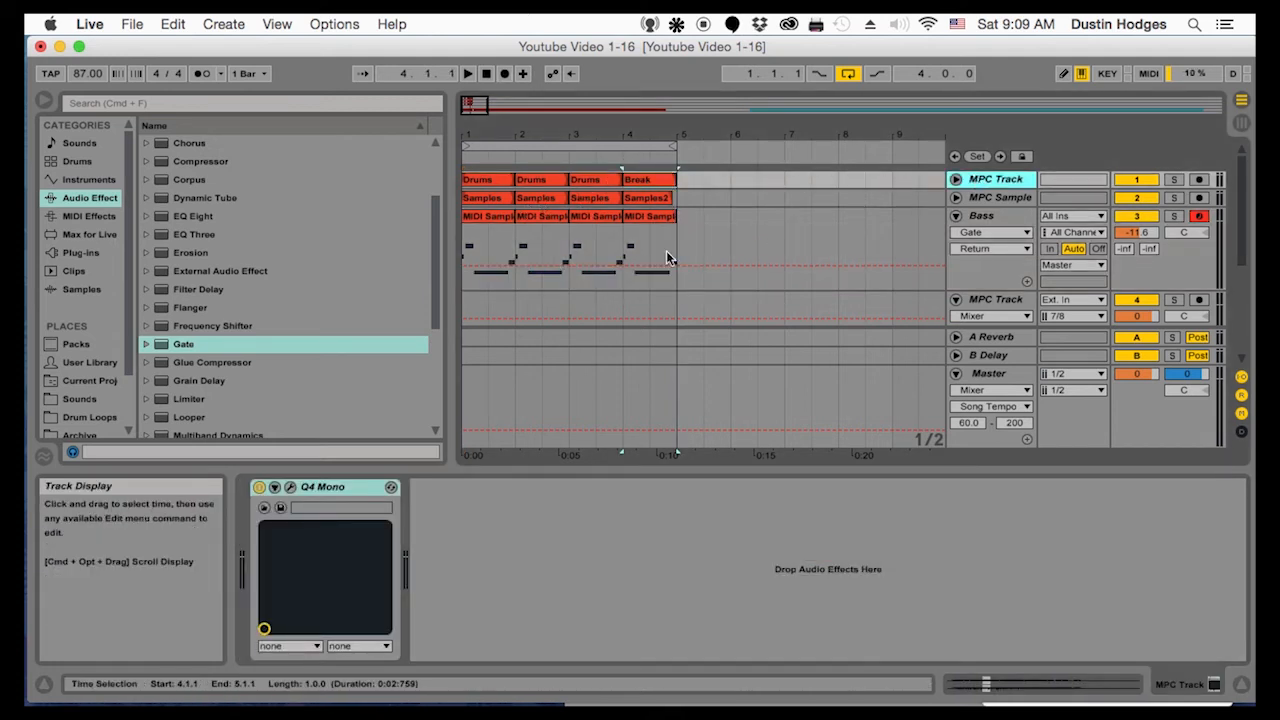
left_click(996, 210)
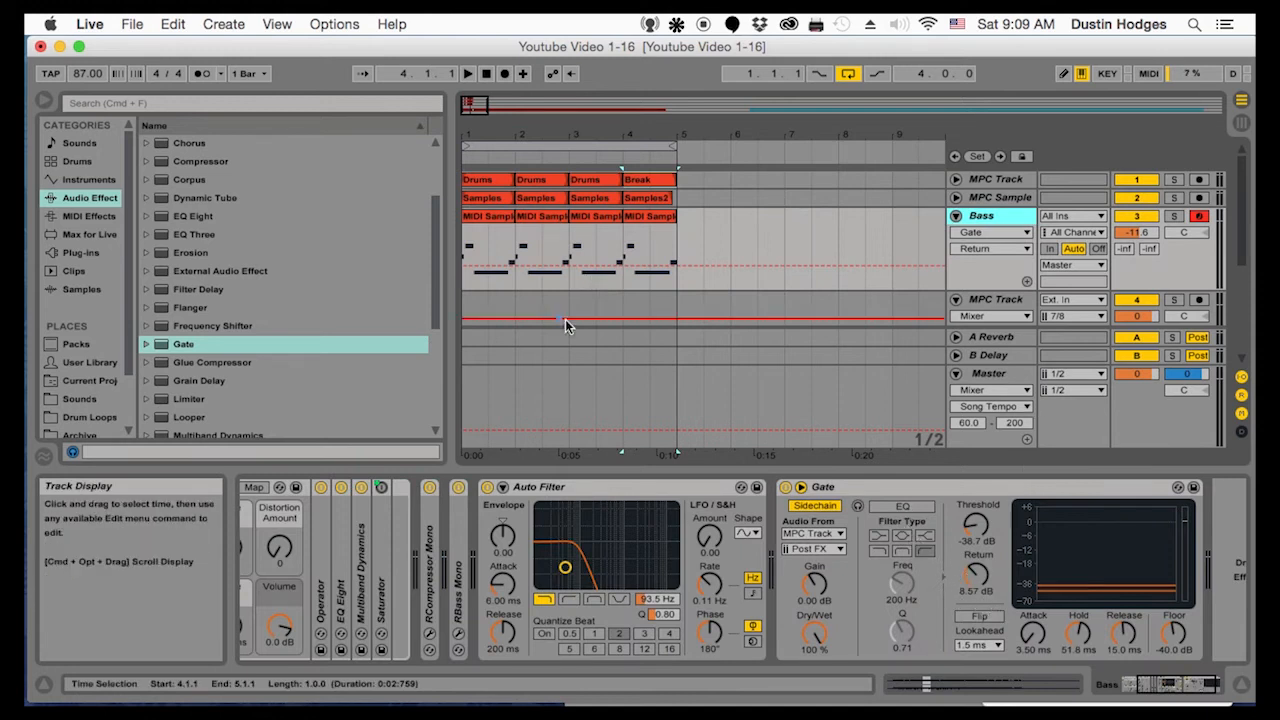
left_click(464, 230)
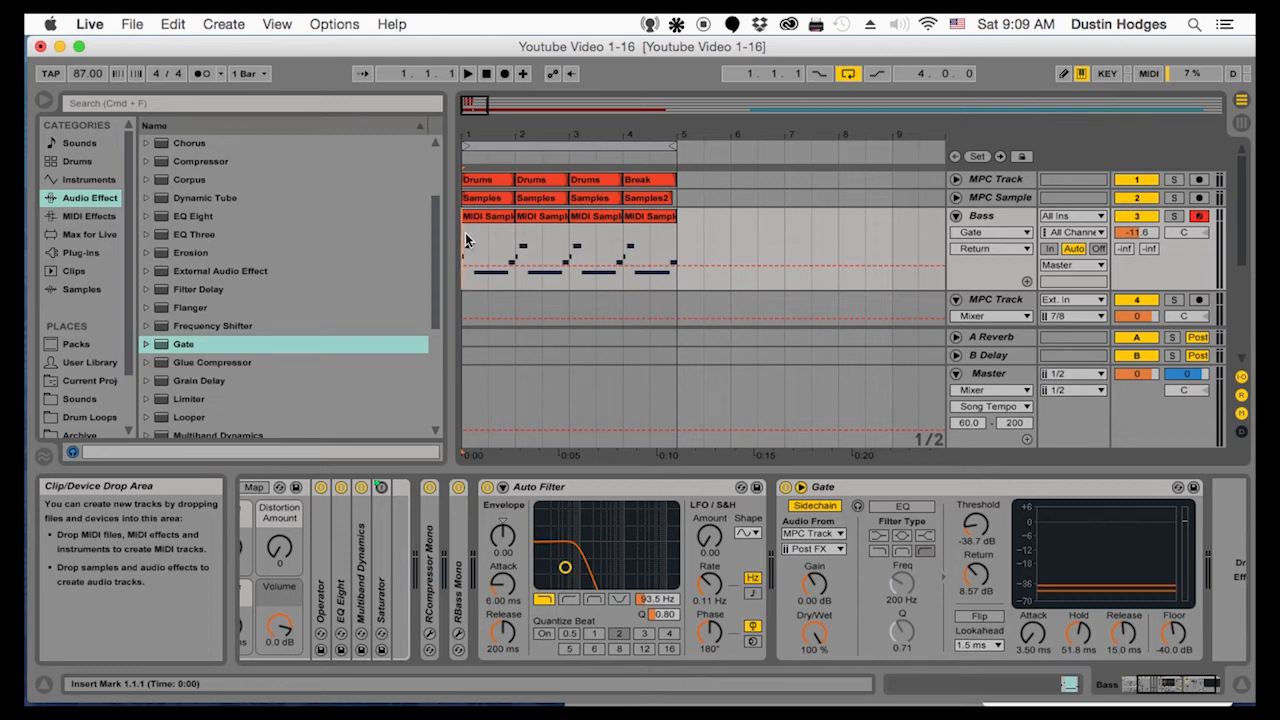
Play the loop briefly, insert an audio track below the Bass track and name it Bass Rec
key("space")
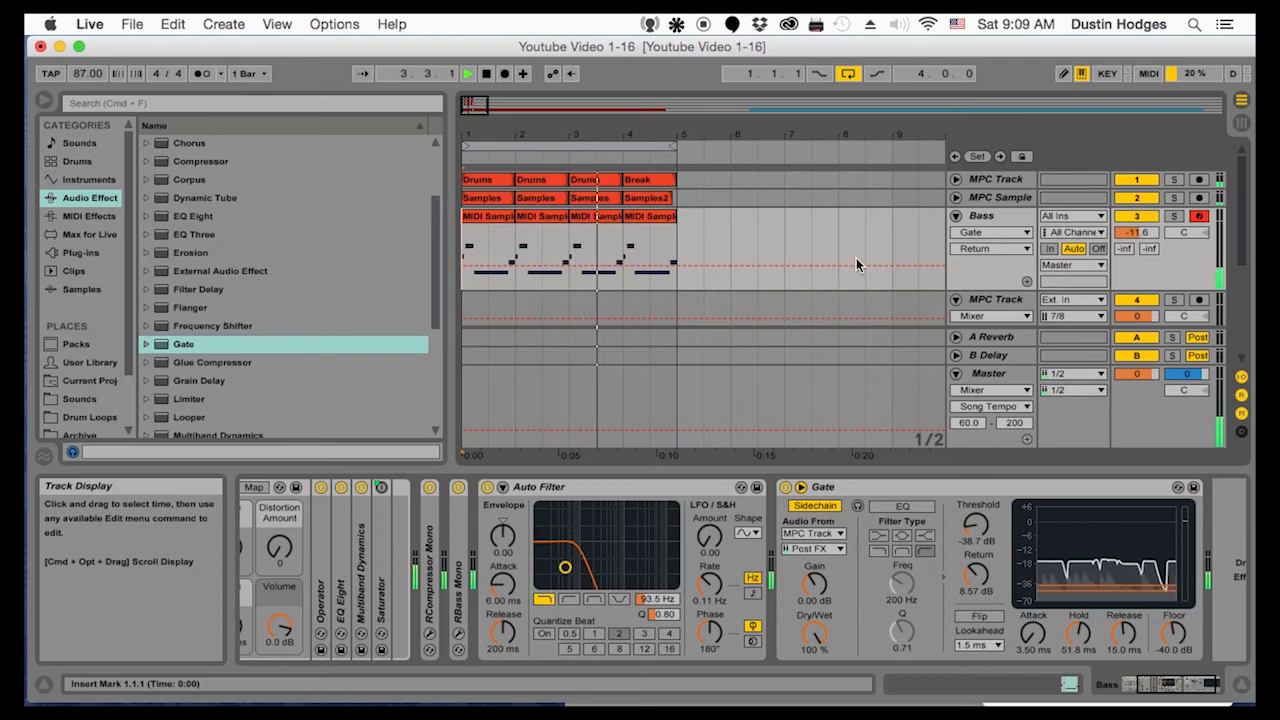
left_click(1003, 215)
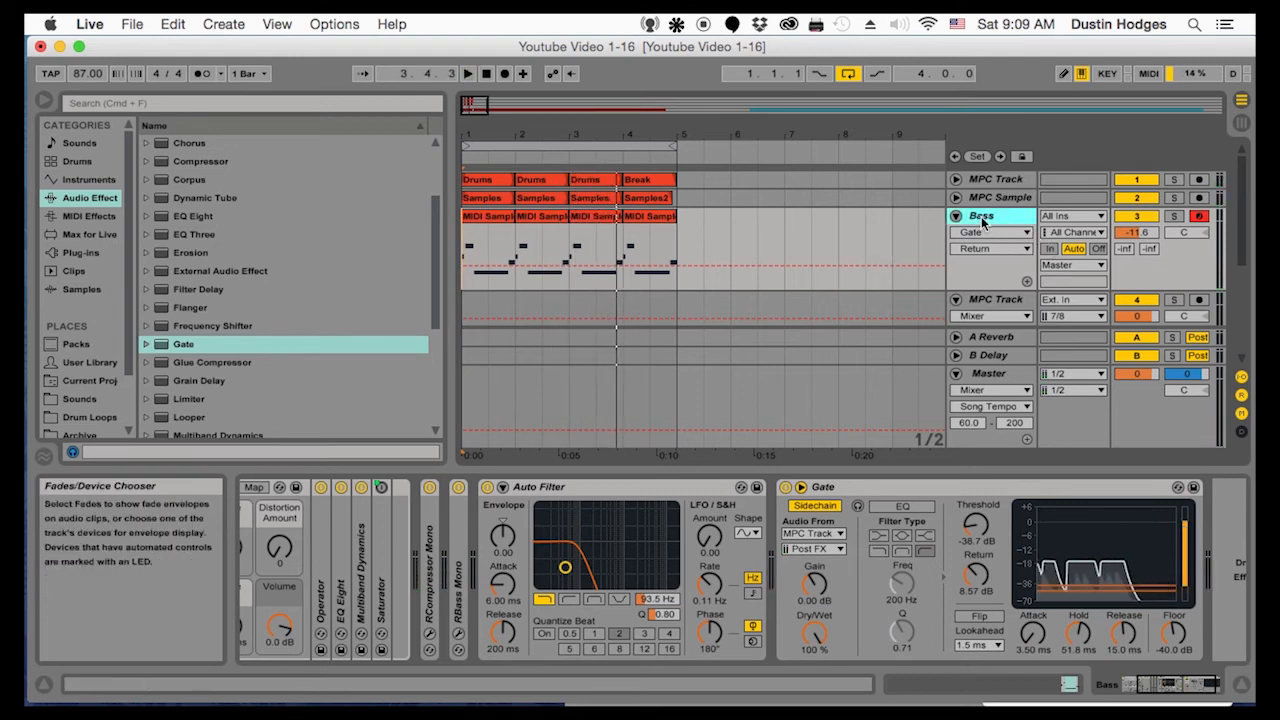
right_click(987, 219)
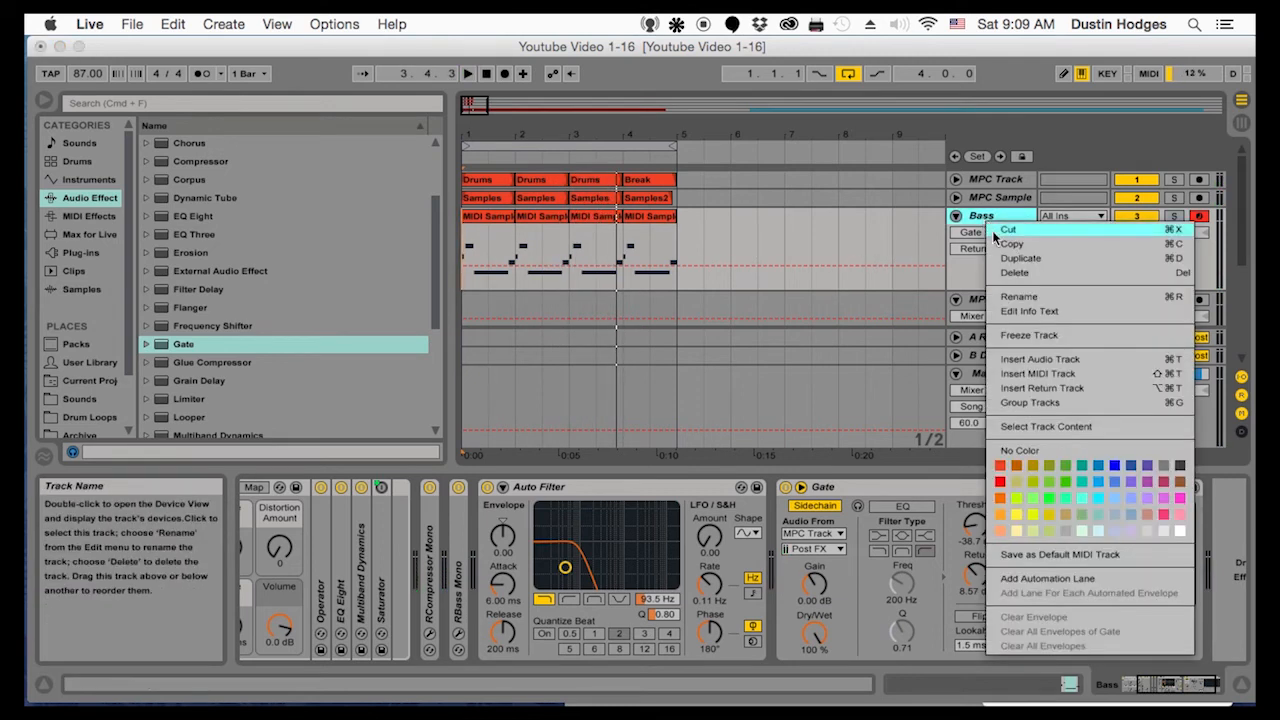
left_click(1033, 361)
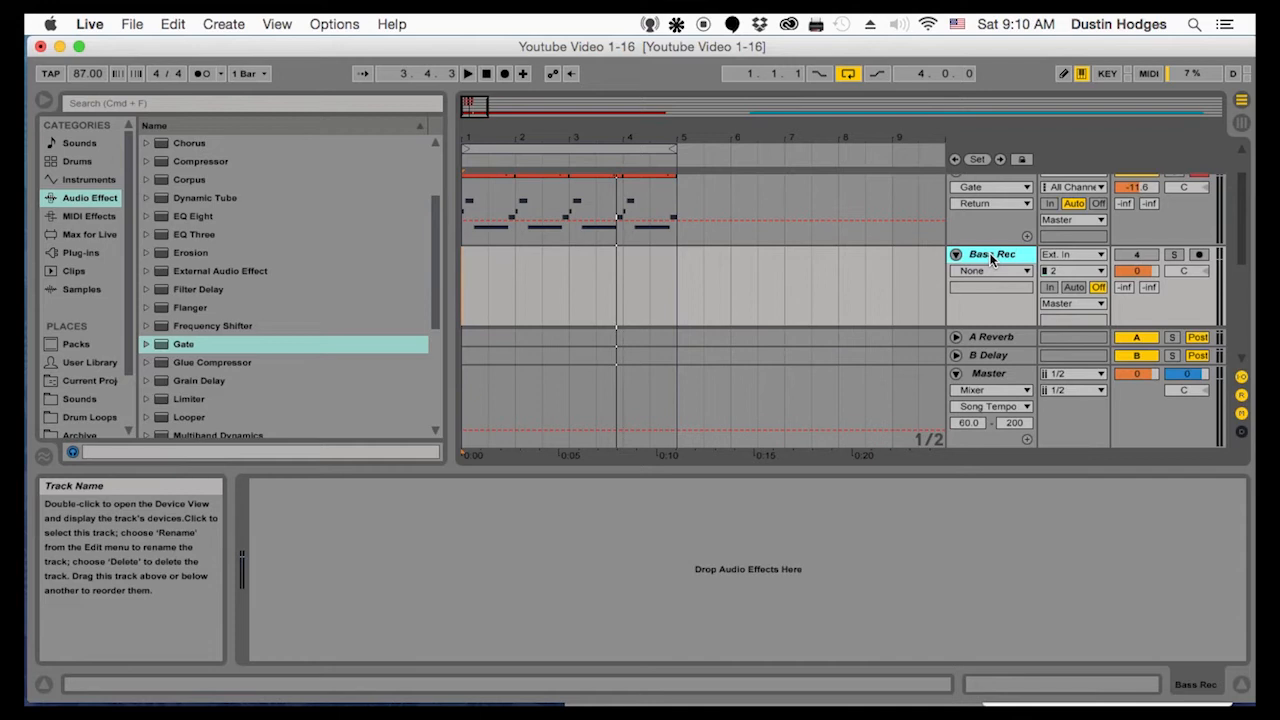
Arm the Bass Rec track for recording and set its audio input to the Bass track
left_click(1200, 254)
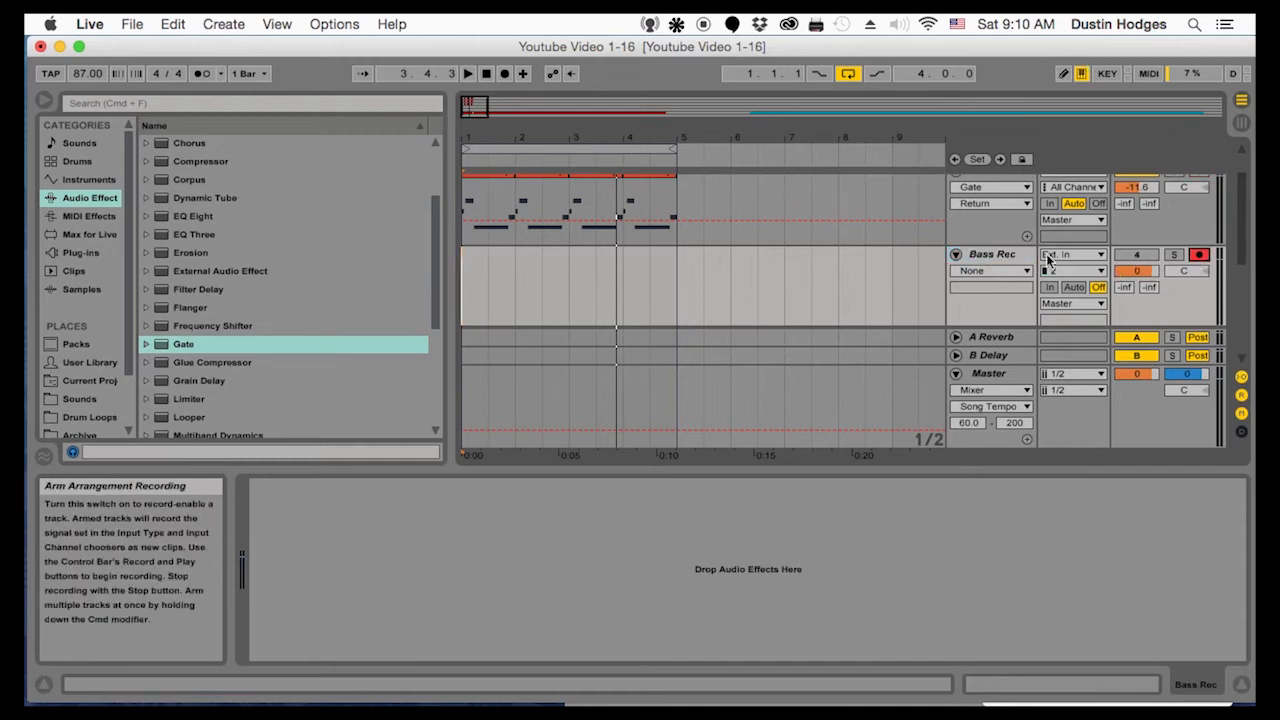
left_click(1072, 258)
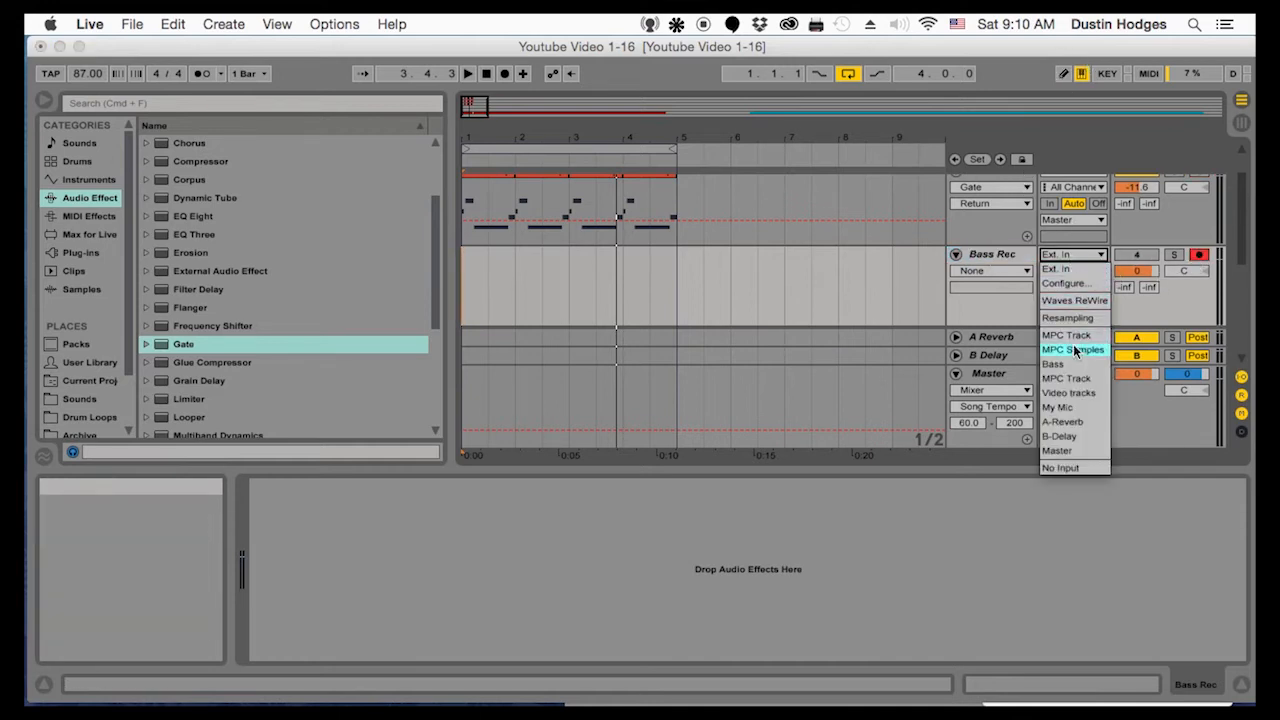
left_click(1073, 342)
scroll(1068, 343, "up", 2)
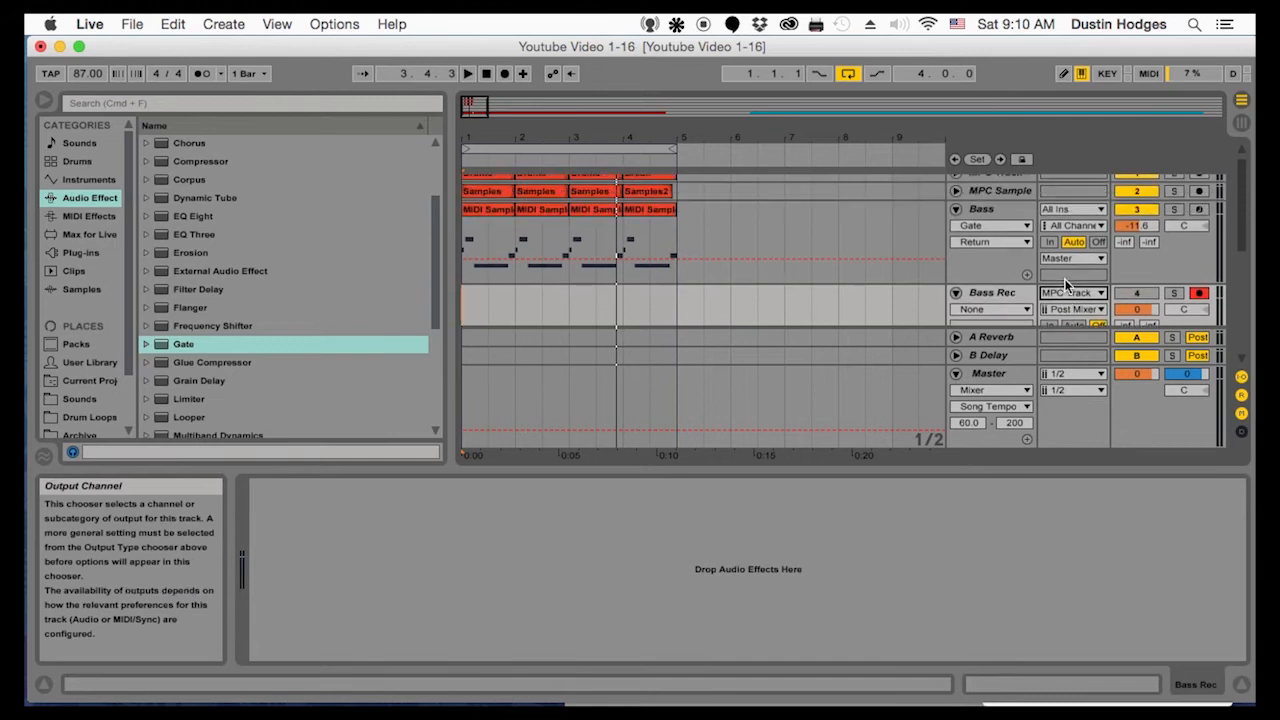
left_click(1072, 293)
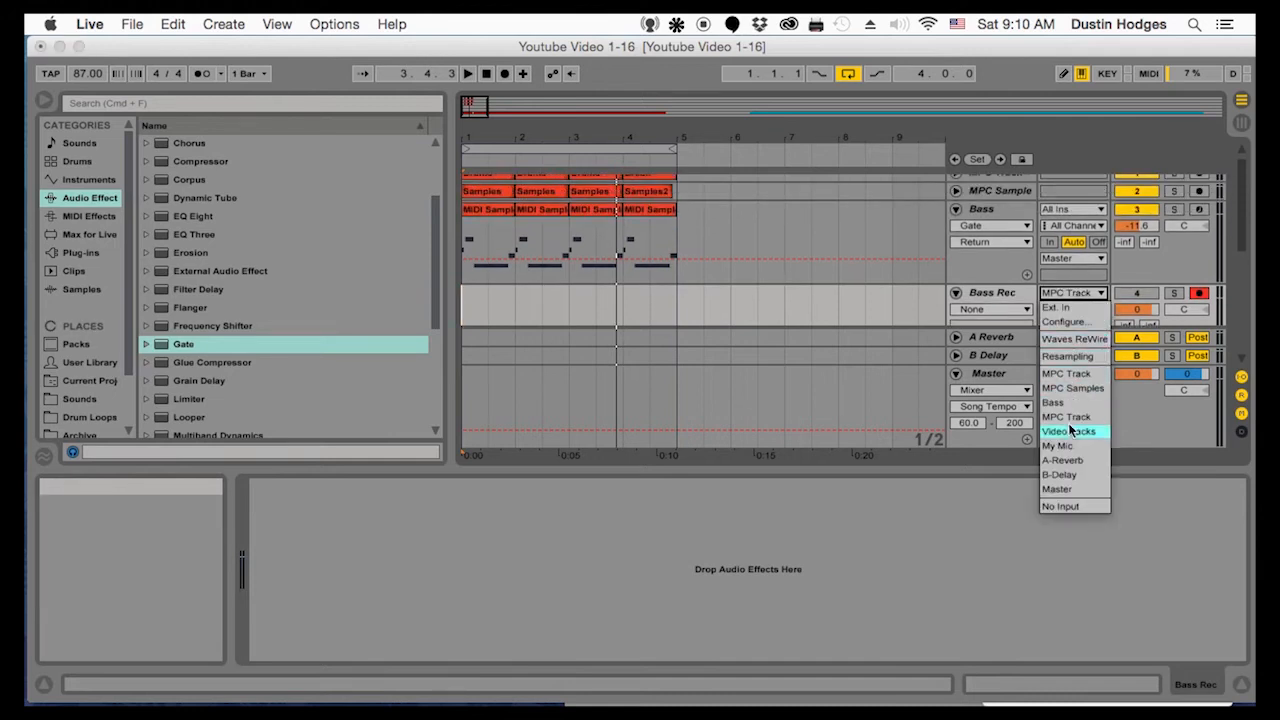
left_click(1037, 379)
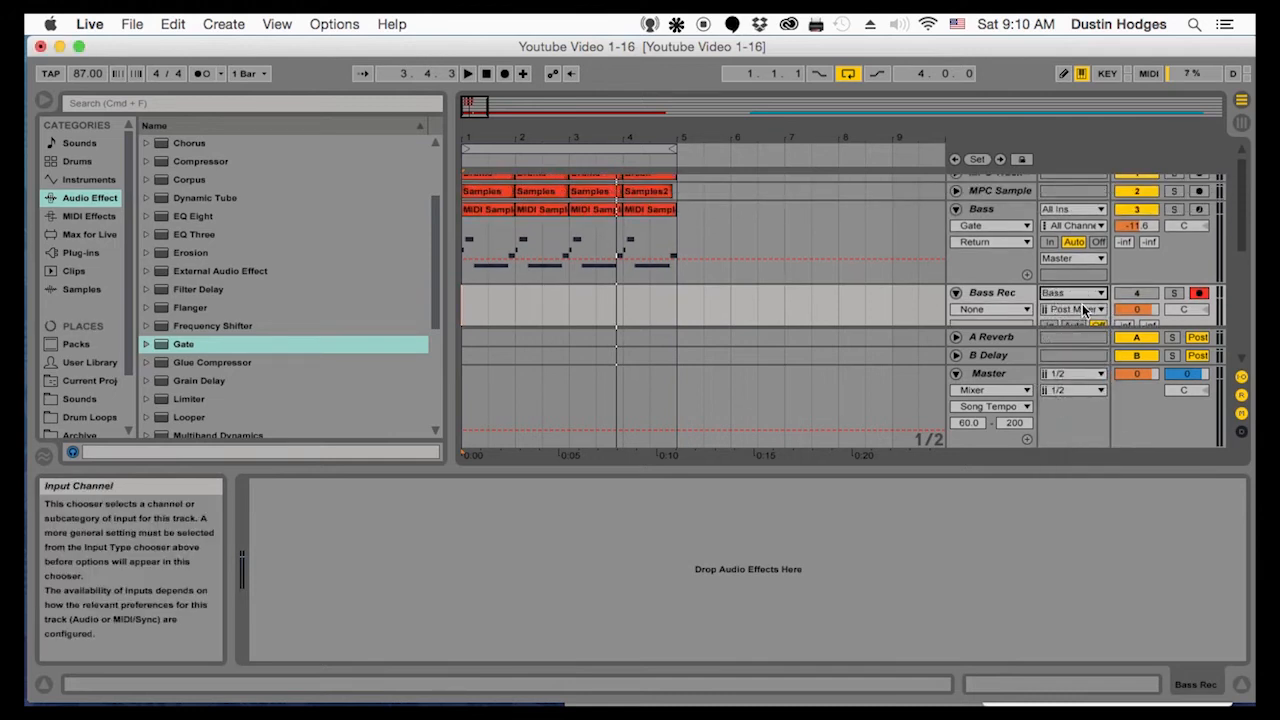
scroll(1083, 308, "down", 3)
left_click(1130, 236)
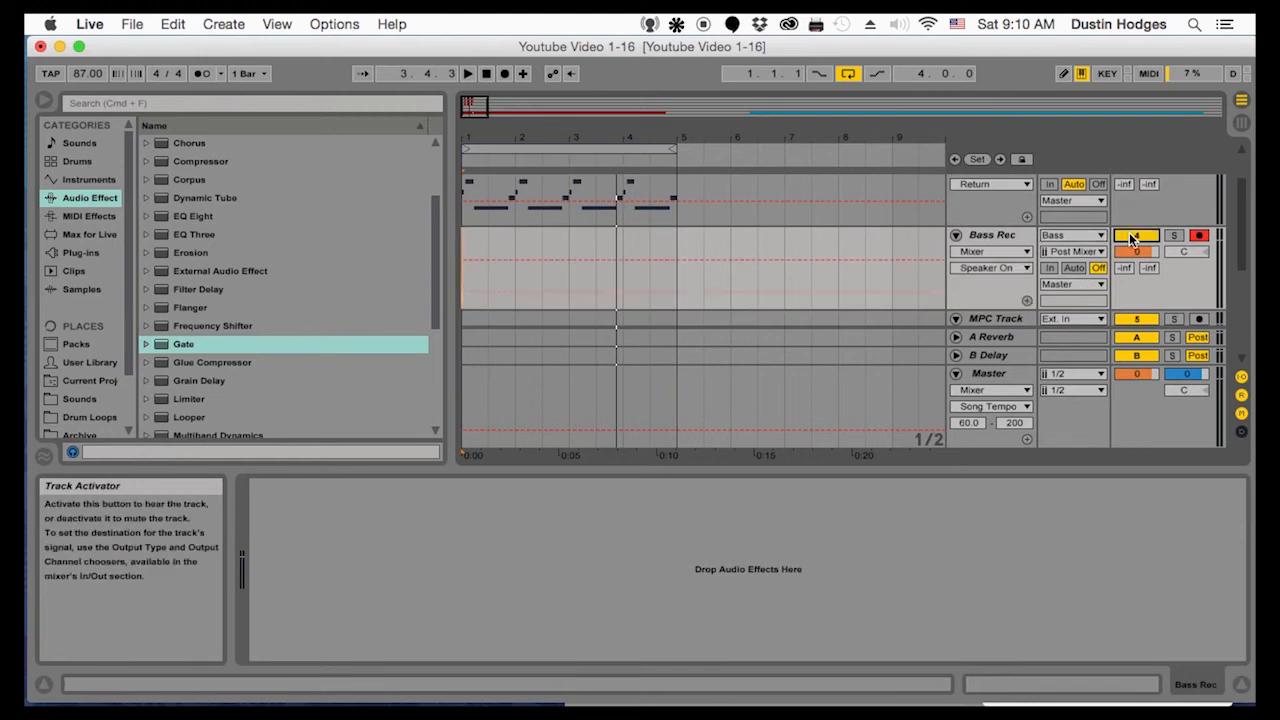
Try recording the bass onto the Bass Rec track from bar 1, and undo the take
left_click(481, 238)
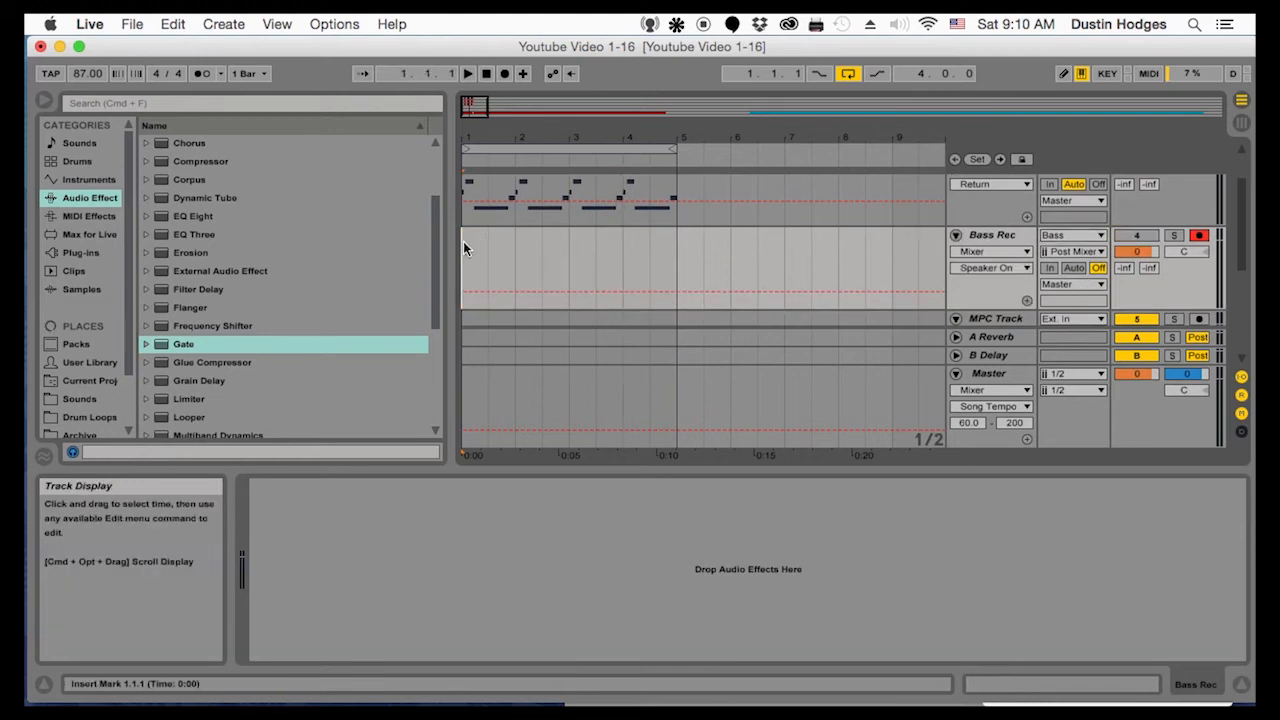
left_click(504, 74)
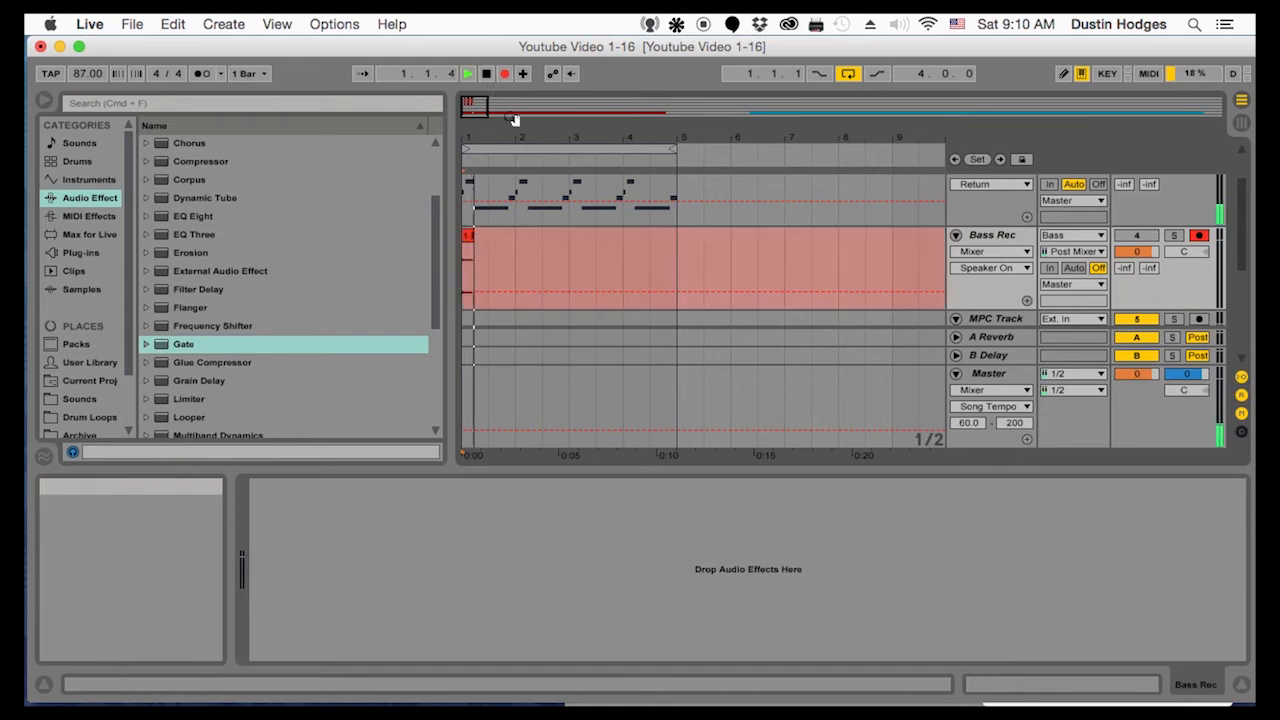
key("space")
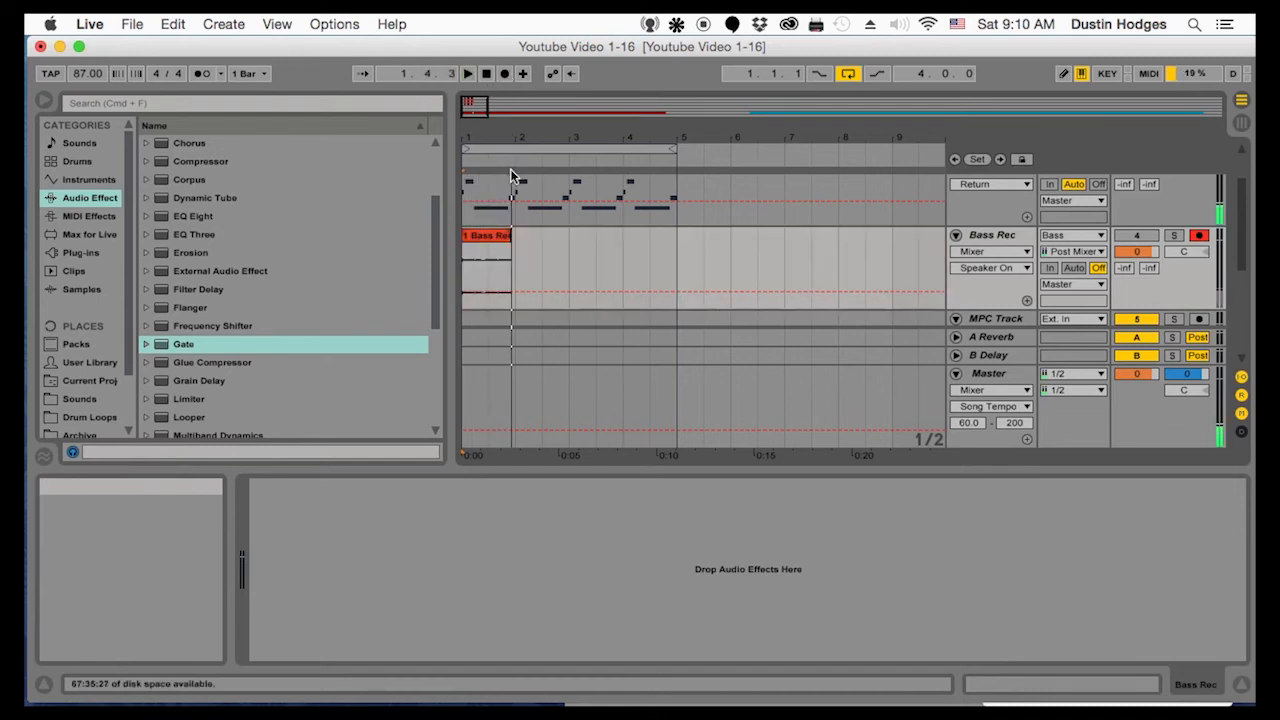
key("super+z")
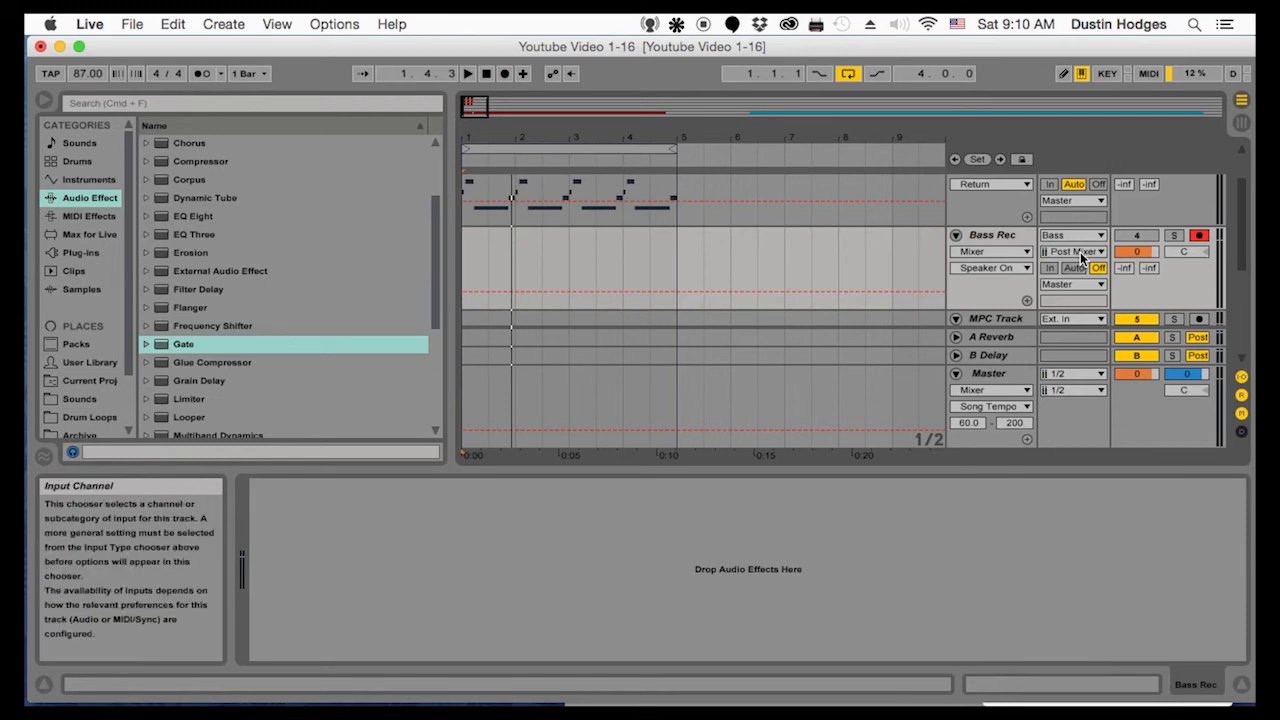
Select Bass again as the Bass Rec input and activate the Bass Rec track
scroll(1125, 258, "up", 4)
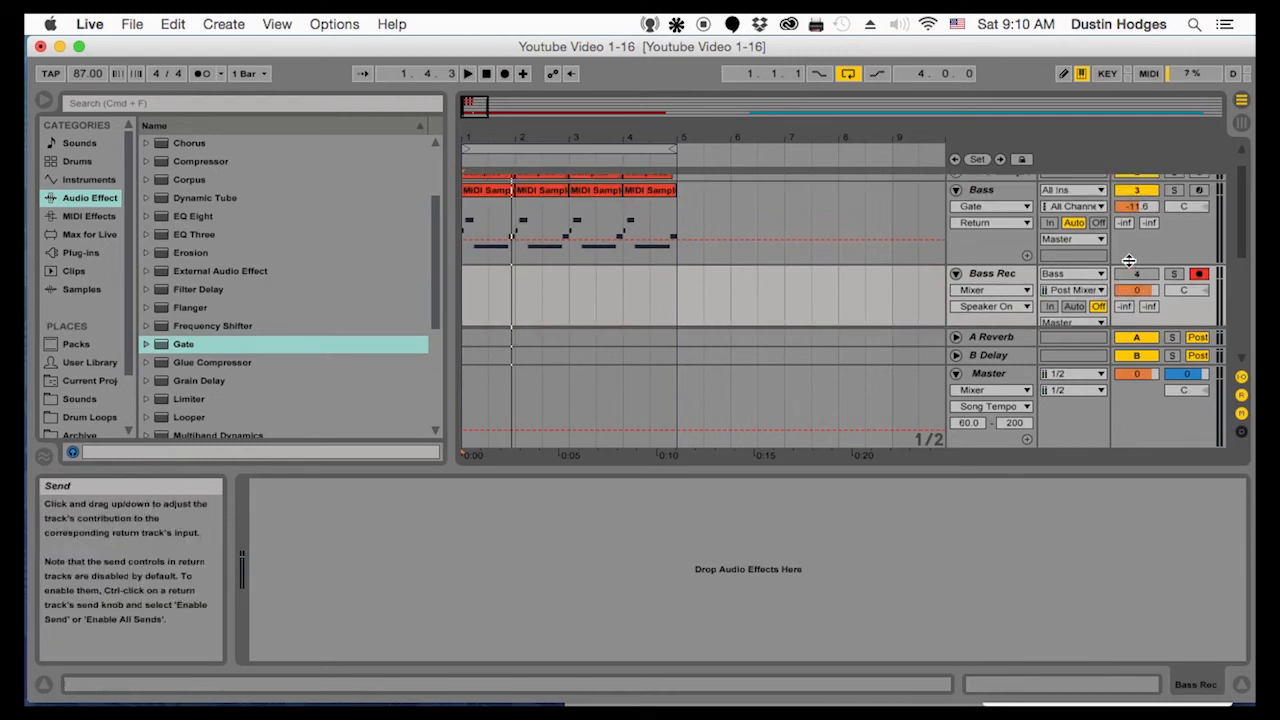
scroll(1129, 260, "down", 1)
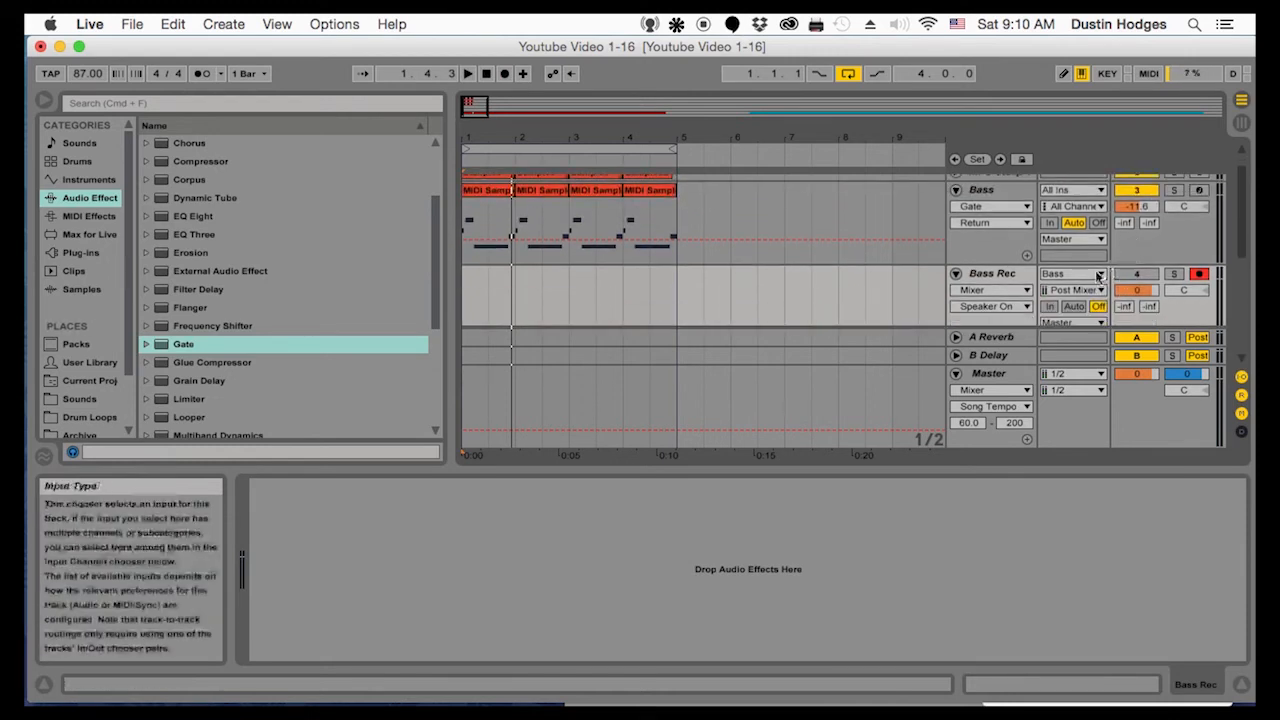
left_click(1099, 274)
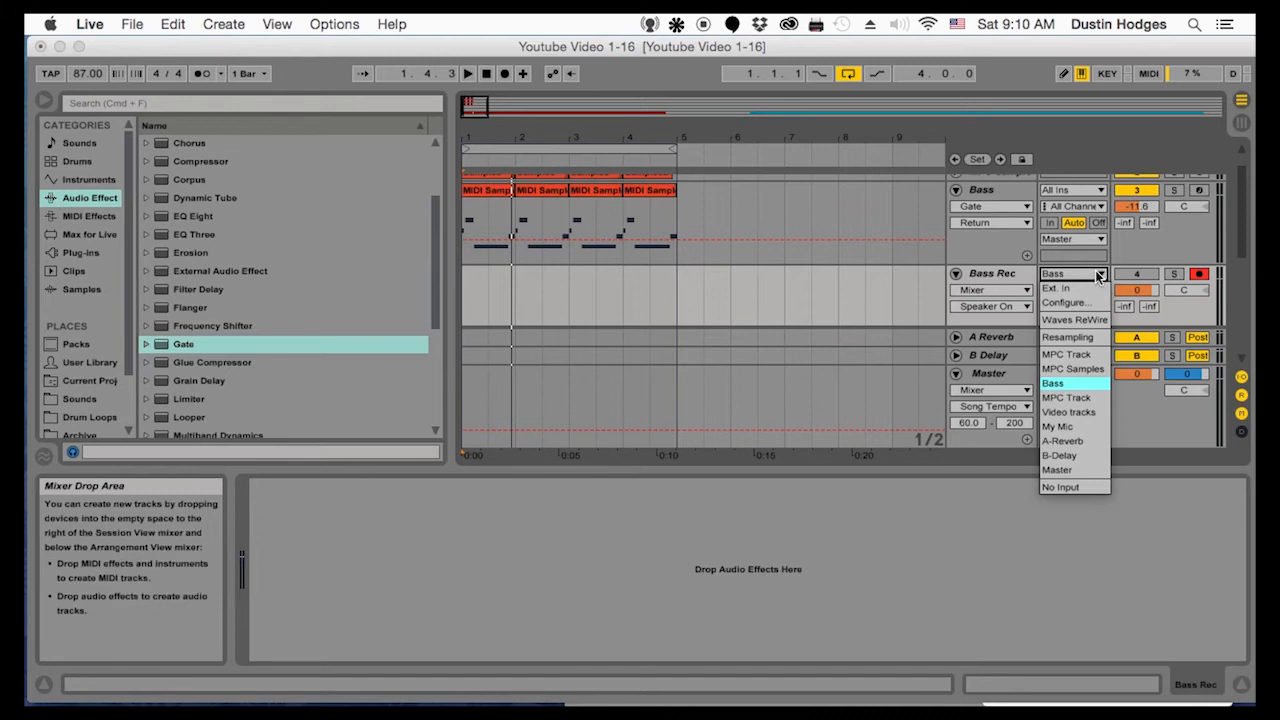
left_click(1062, 384)
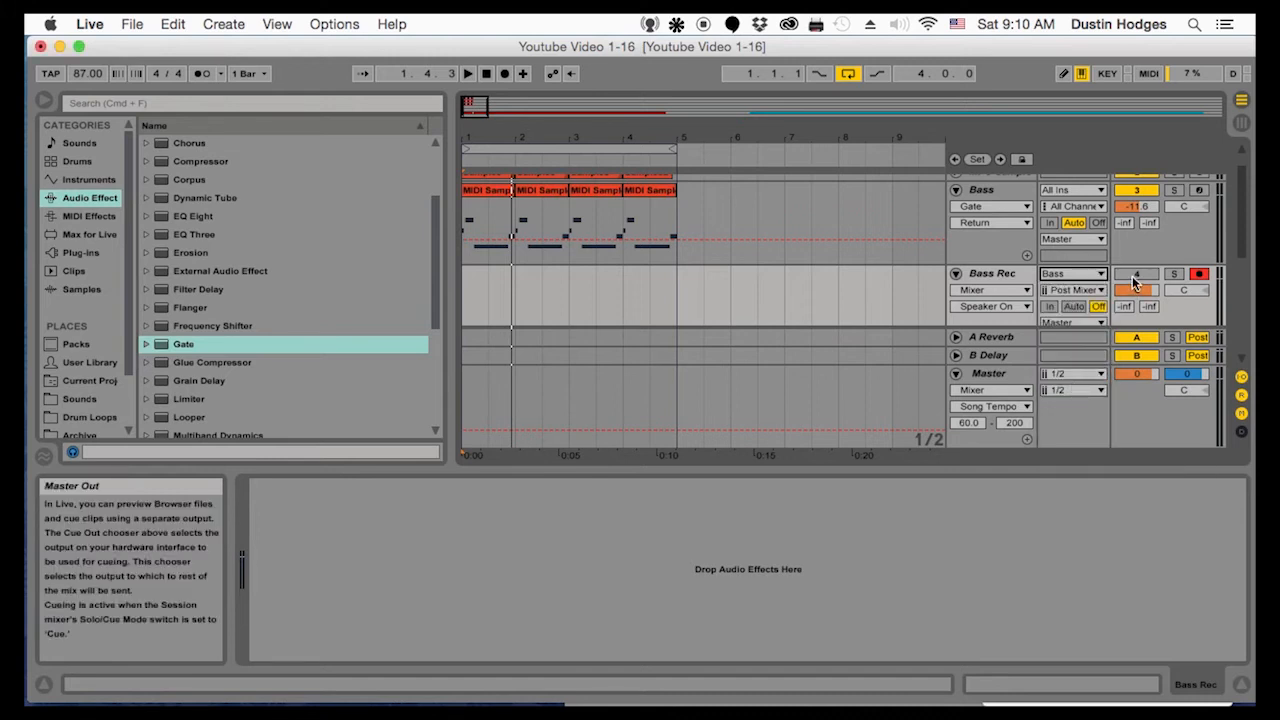
left_click(1134, 277)
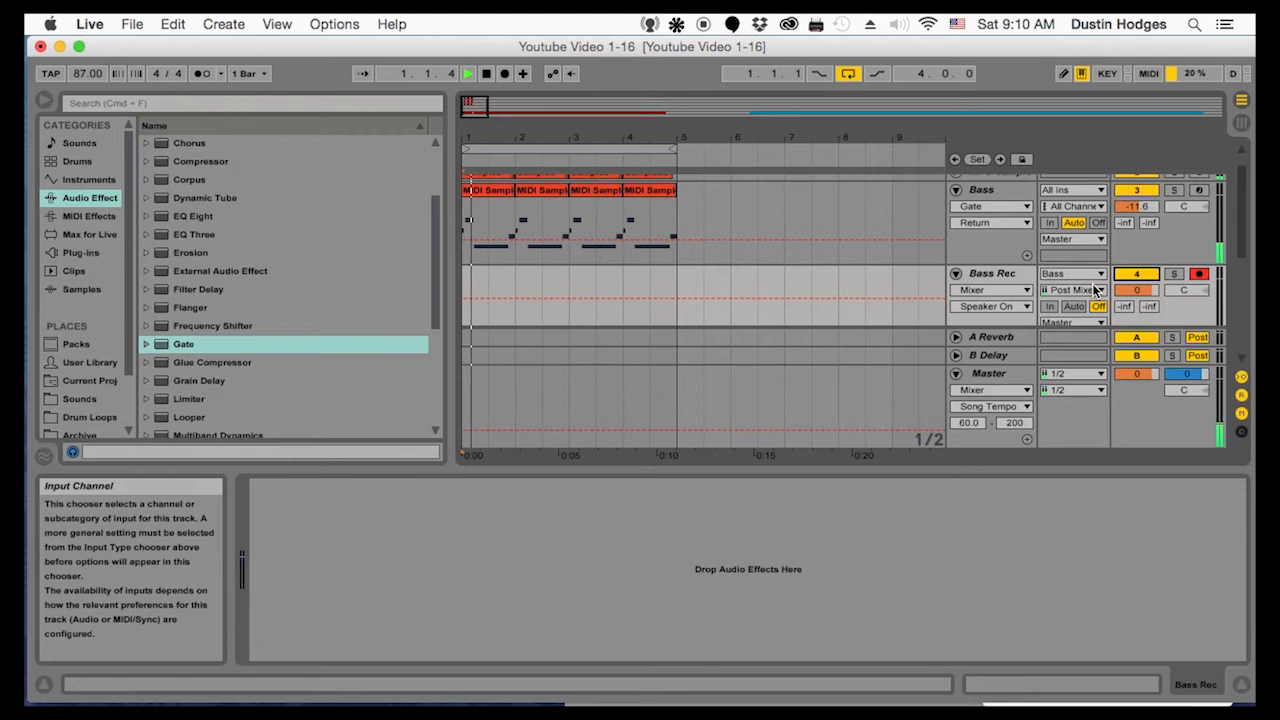
Raise the Bass track's volume to 0.2 dB, checking the level with short playback
left_click(1135, 205)
left_click_drag(1135, 205, 1135, 180)
key("space")
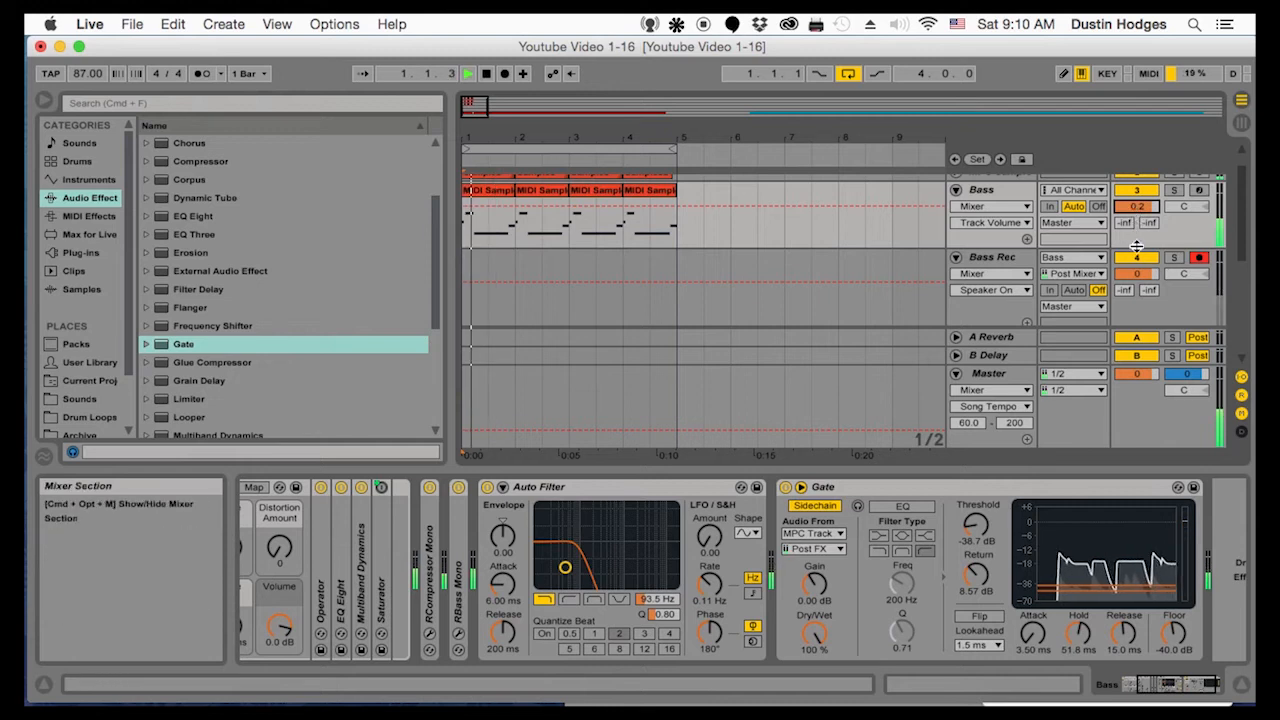
key("space")
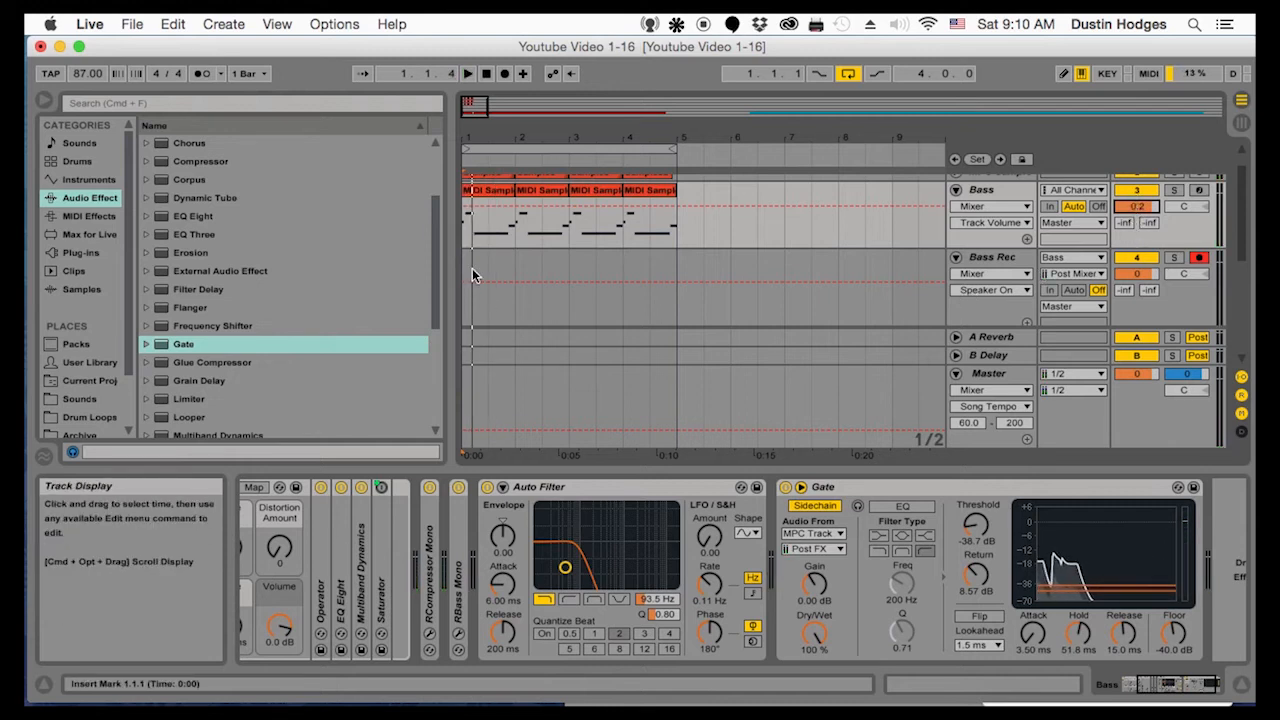
Record a take on Bass Rec from bar 1, move the clip to bar 4 and return the insert mark to bar 1
left_click(465, 305)
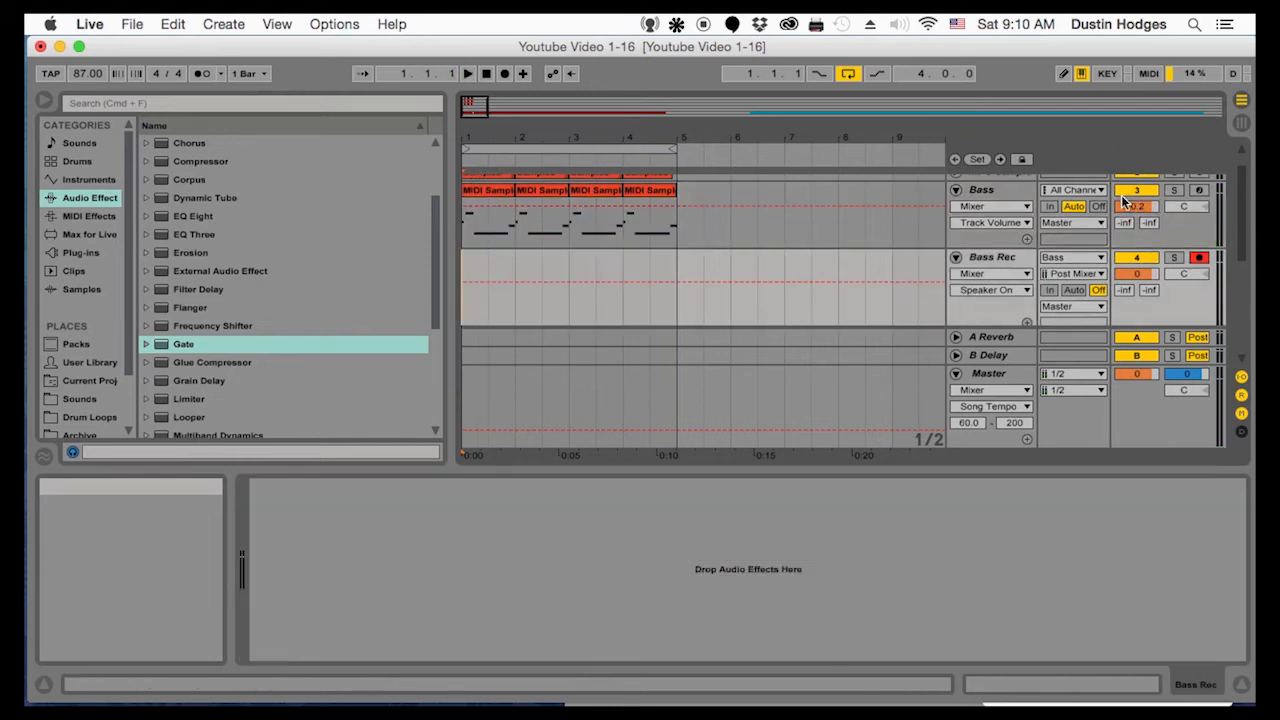
left_click(505, 73)
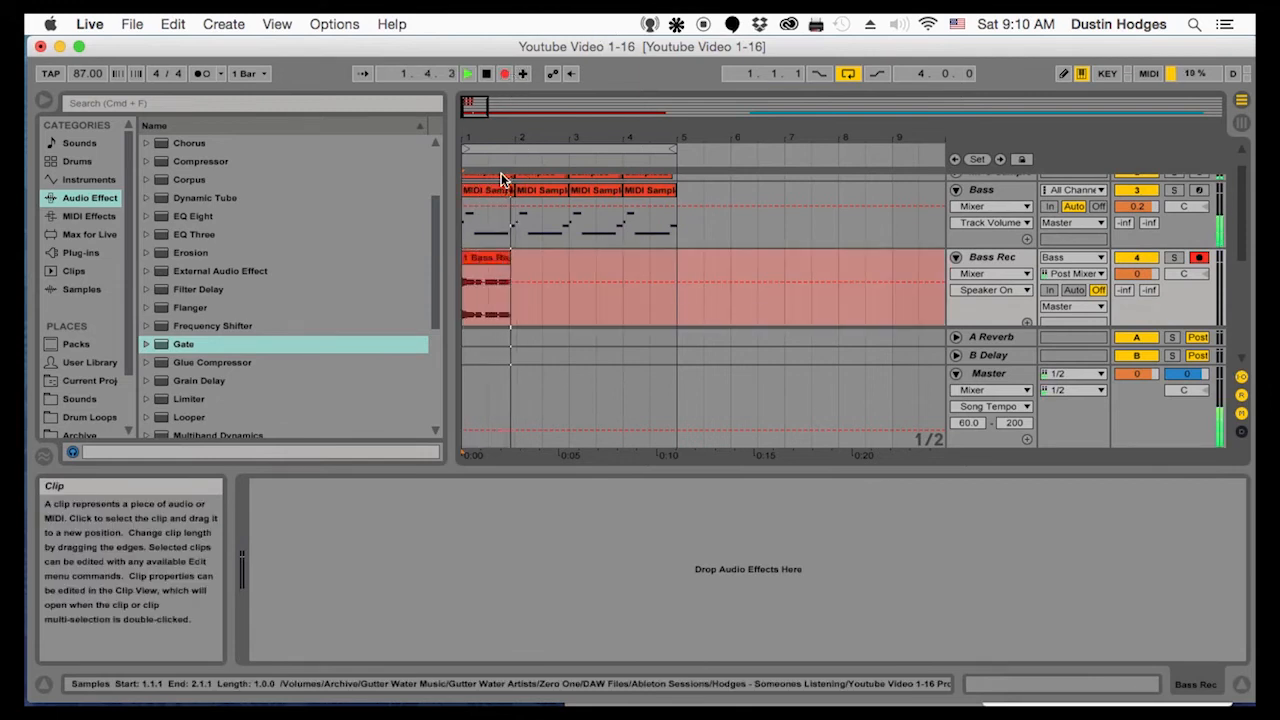
key("space")
left_click_drag(522, 257, 640, 259)
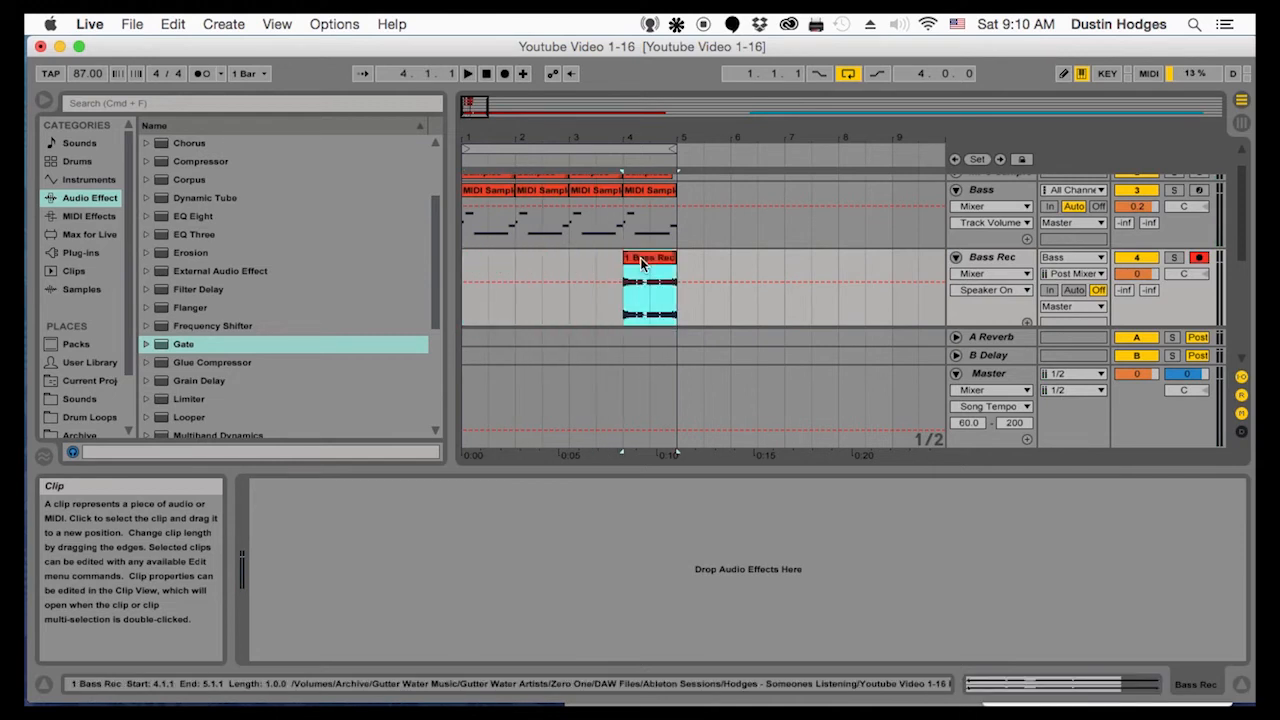
right_click(640, 262)
left_click(474, 263)
left_click(472, 265)
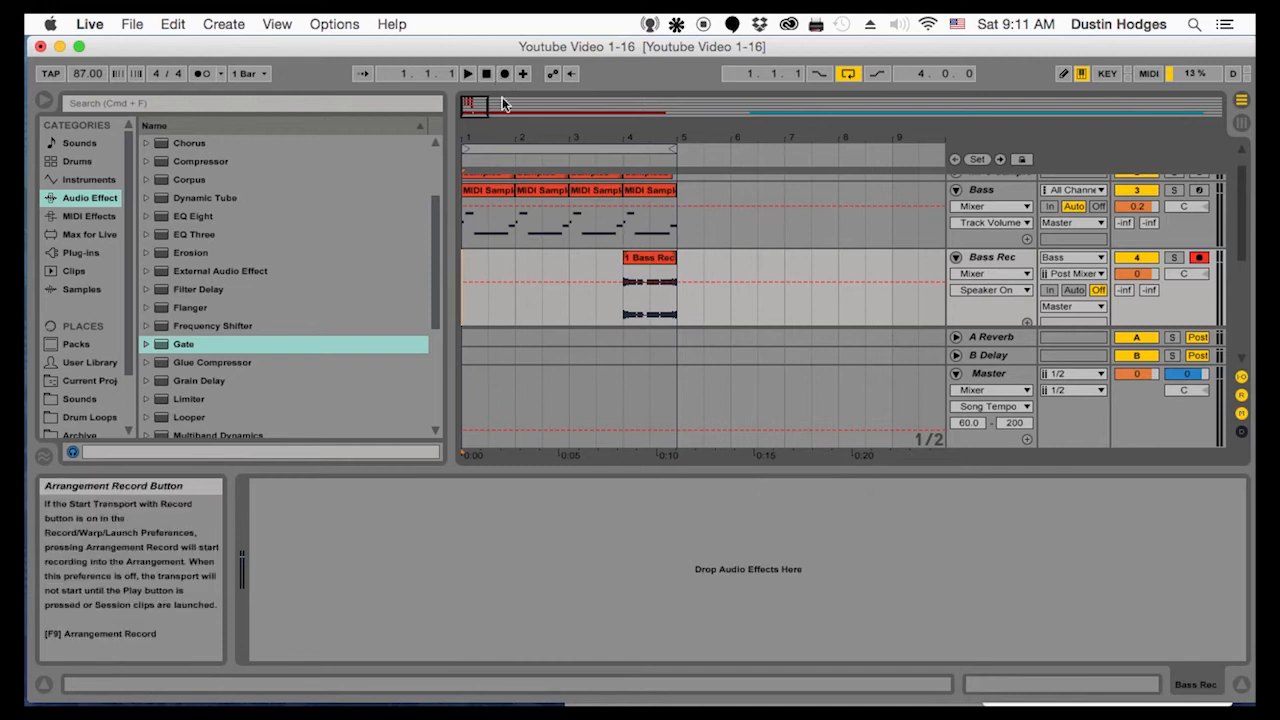
Turn on Flip in the Bass track's Gate and try hold times of 156 ms and 9.62 ms during playback
left_click(1000, 190)
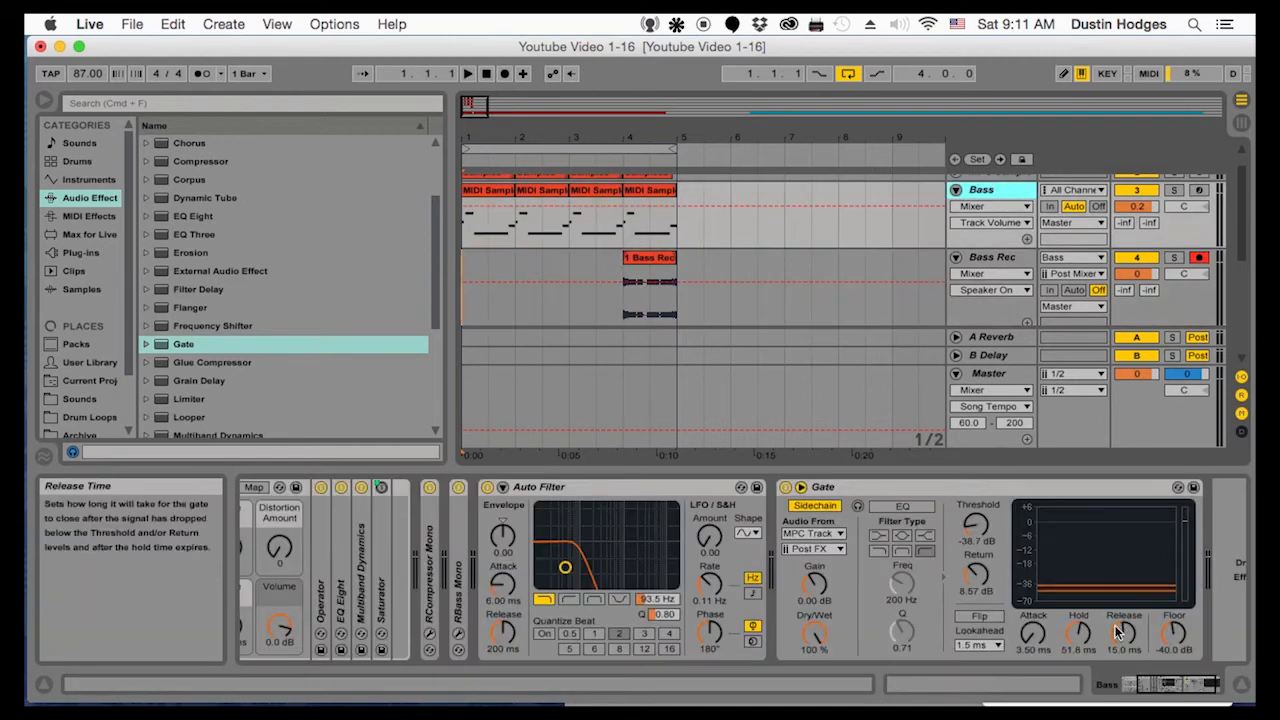
left_click(990, 617)
key("space")
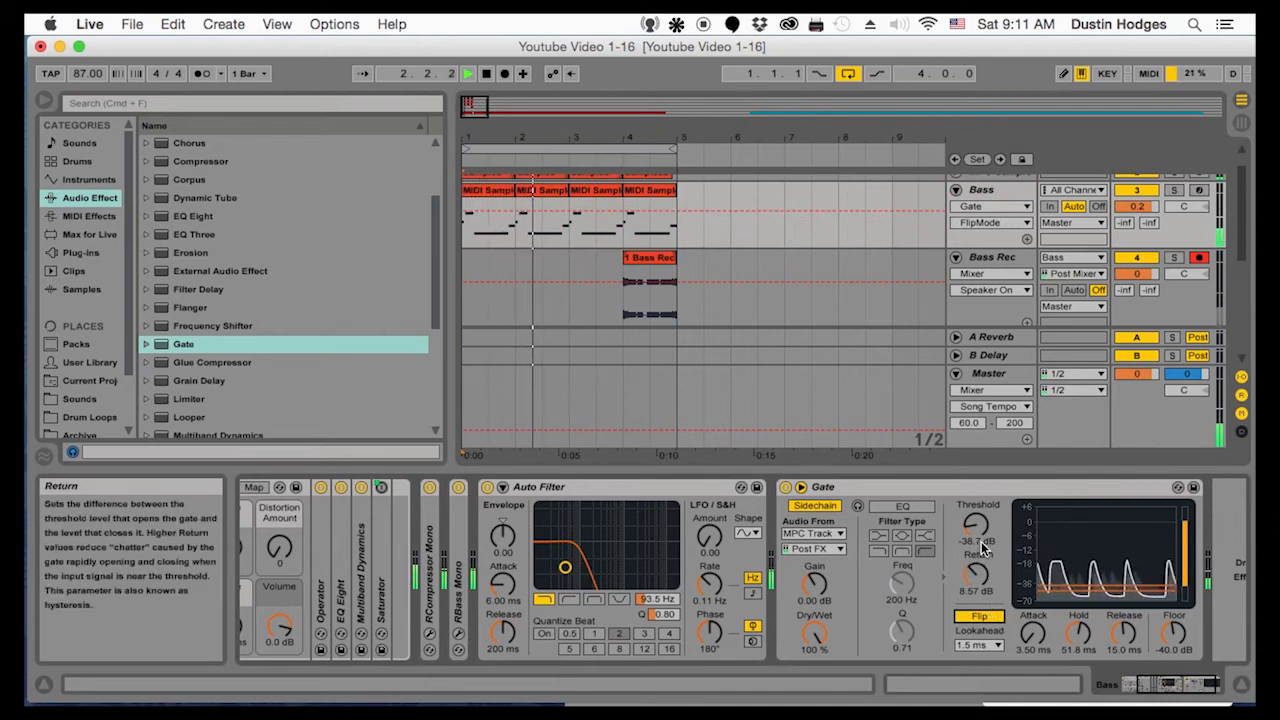
left_click_drag(1078, 636, 1078, 600)
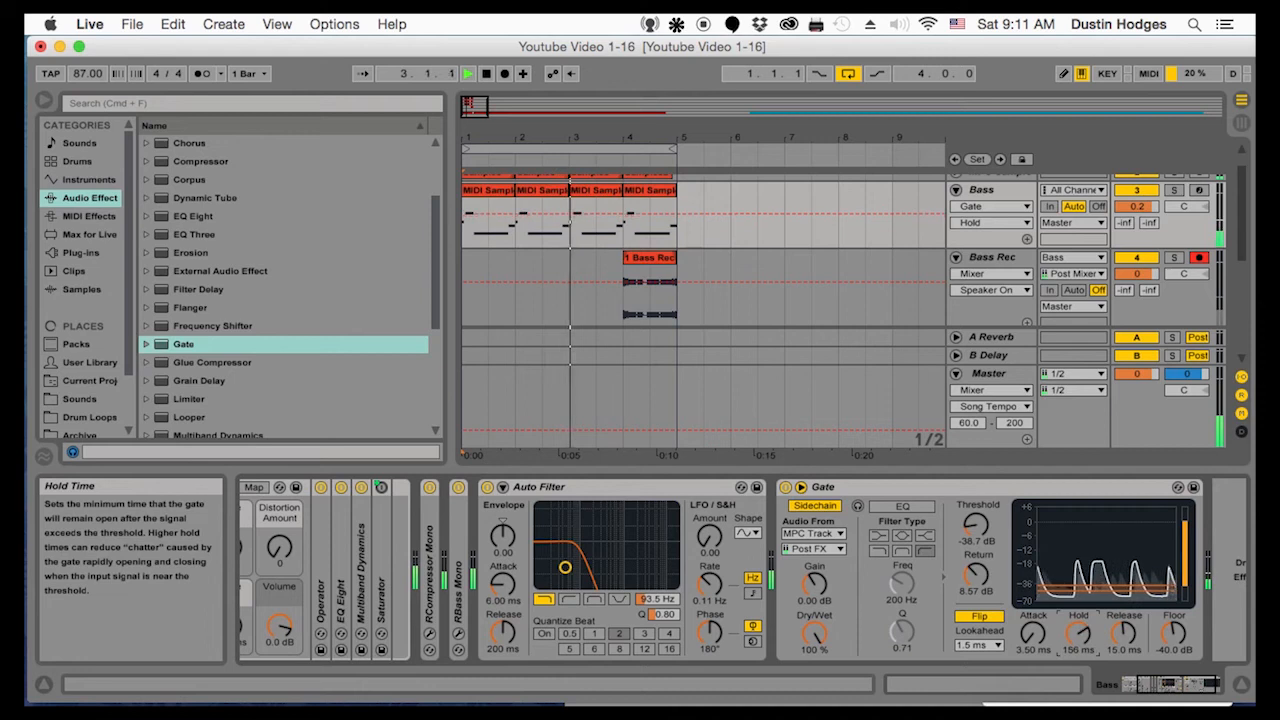
left_click_drag(1078, 600, 1078, 680)
Set the Gate's hold to 29.0 ms and return to 12.2 dB, with Flip turned off
left_click_drag(980, 573, 980, 540)
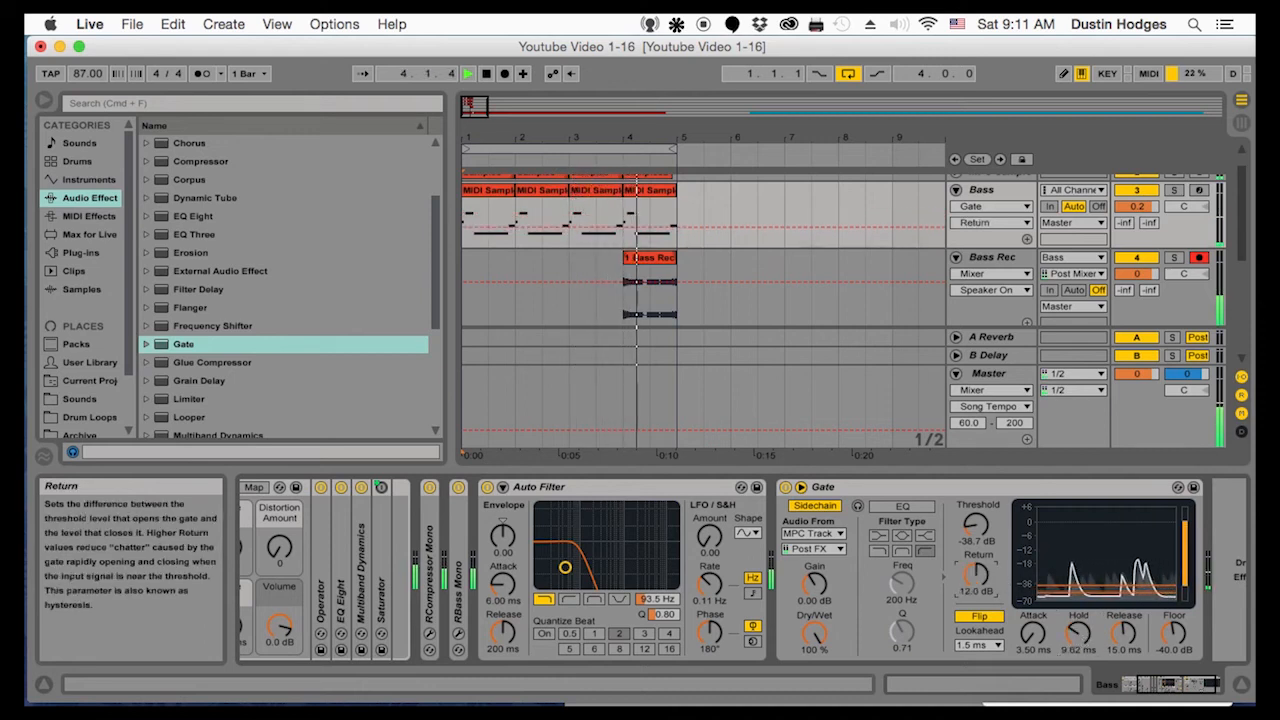
mouse_move(1063, 633)
left_mouse_down()
mouse_move(1063, 618)
mouse_move(1078, 628)
left_mouse_up()
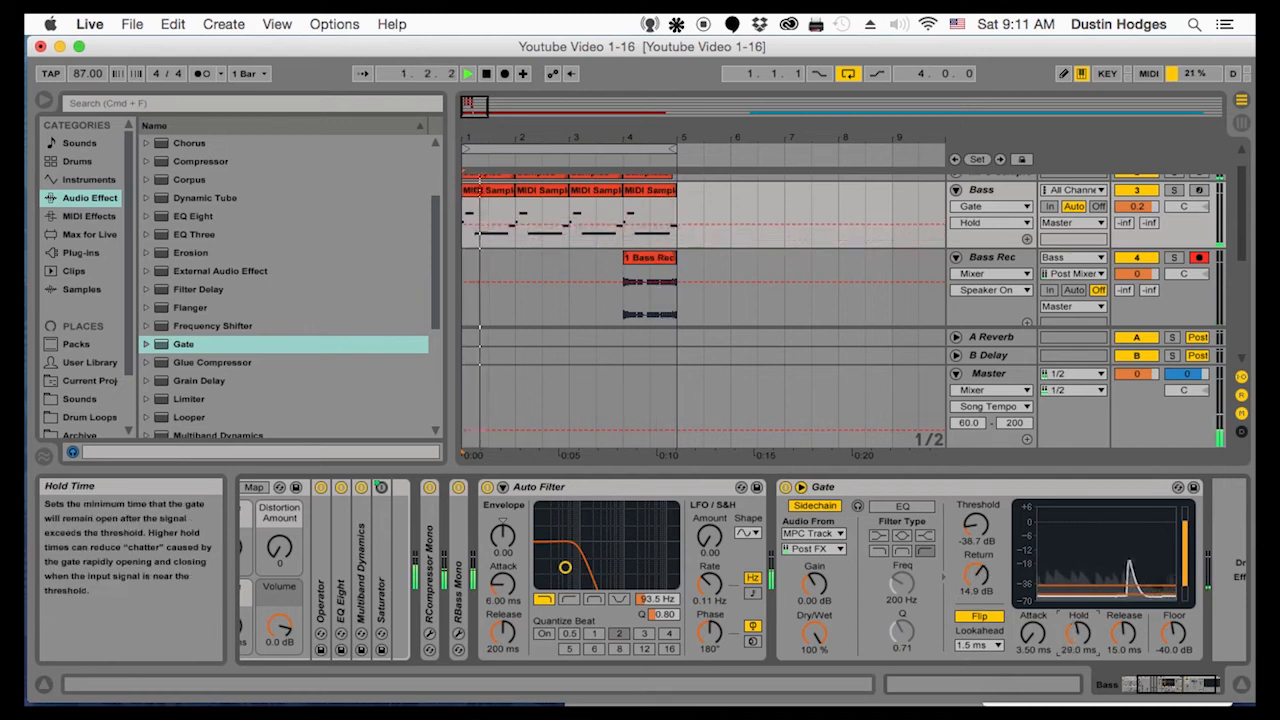
left_click(985, 618)
left_click(990, 620)
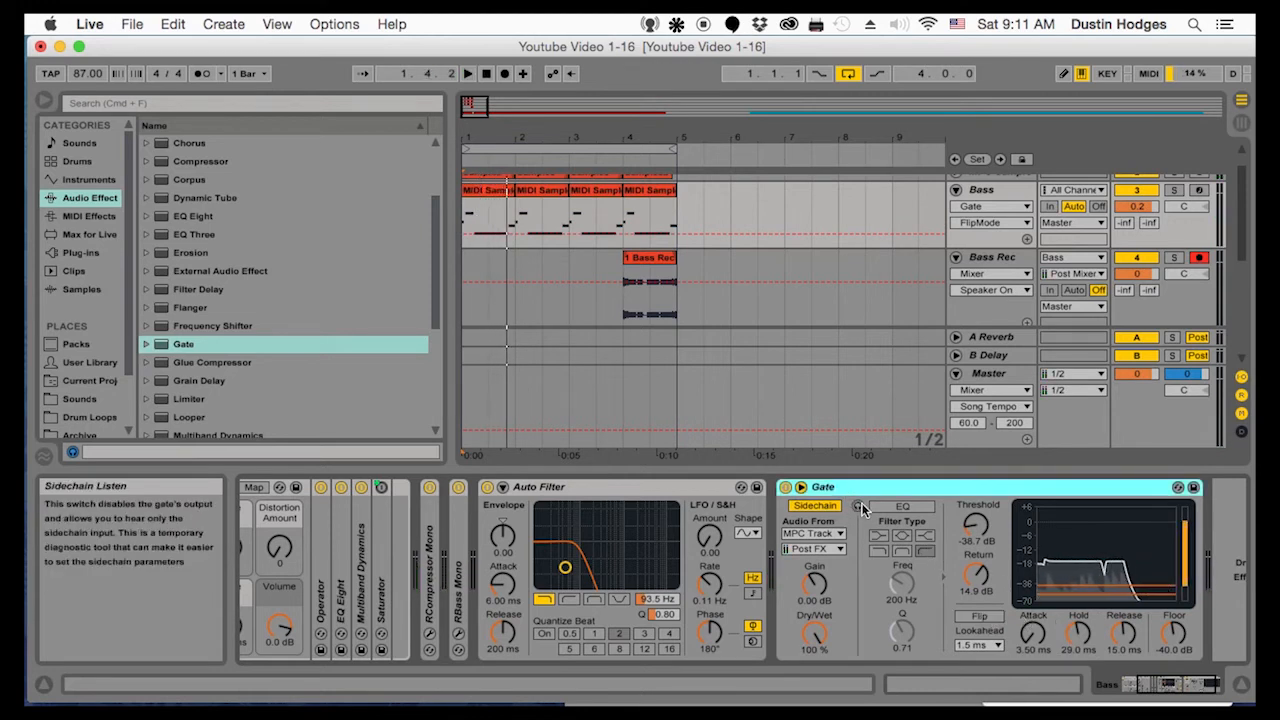
mouse_move(987, 593)
left_mouse_down()
mouse_move(979, 581)
mouse_move(979, 594)
left_mouse_up()
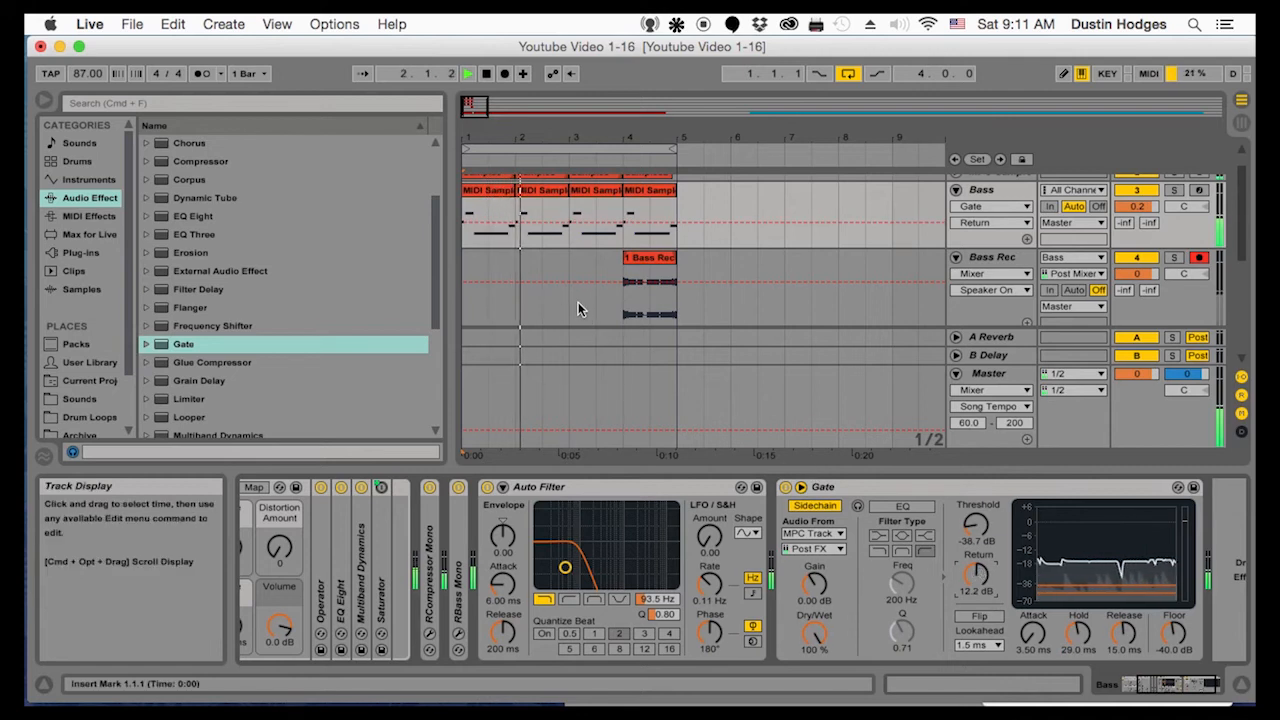
Record a second bass take on Bass Rec from bar 1 and move its clip to bar 3
left_click(463, 287)
key("space")
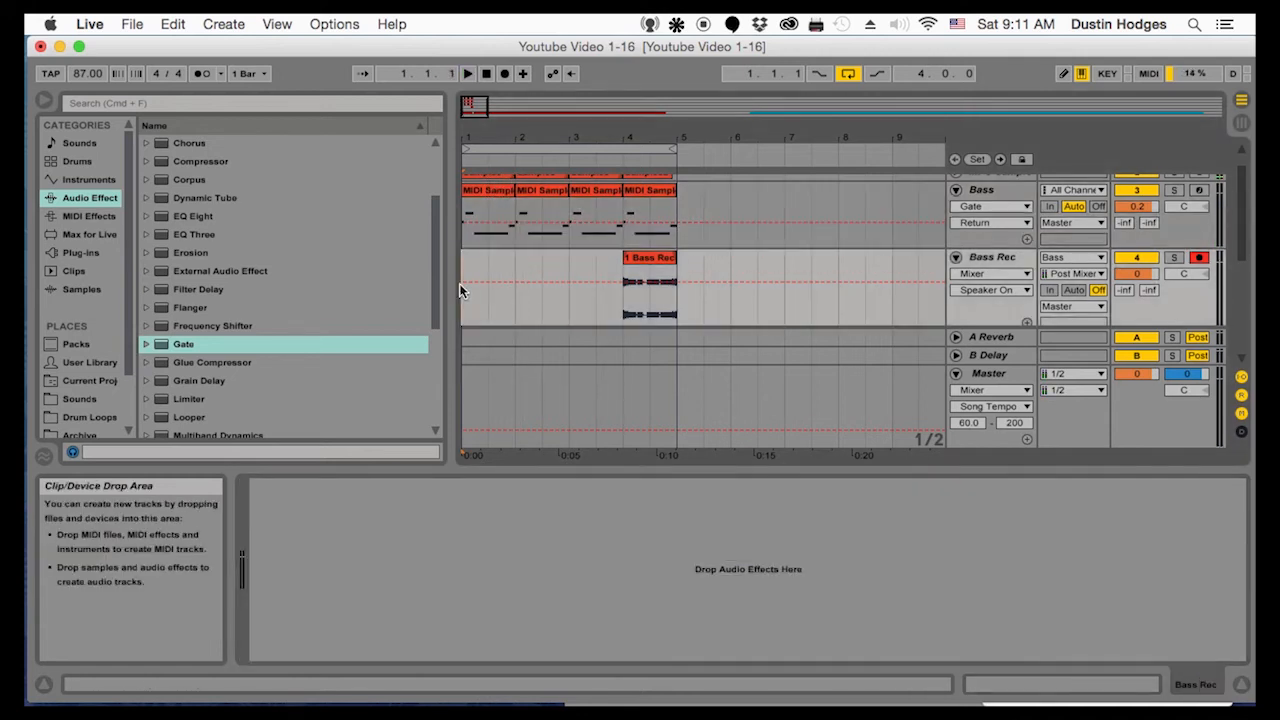
left_click(504, 78)
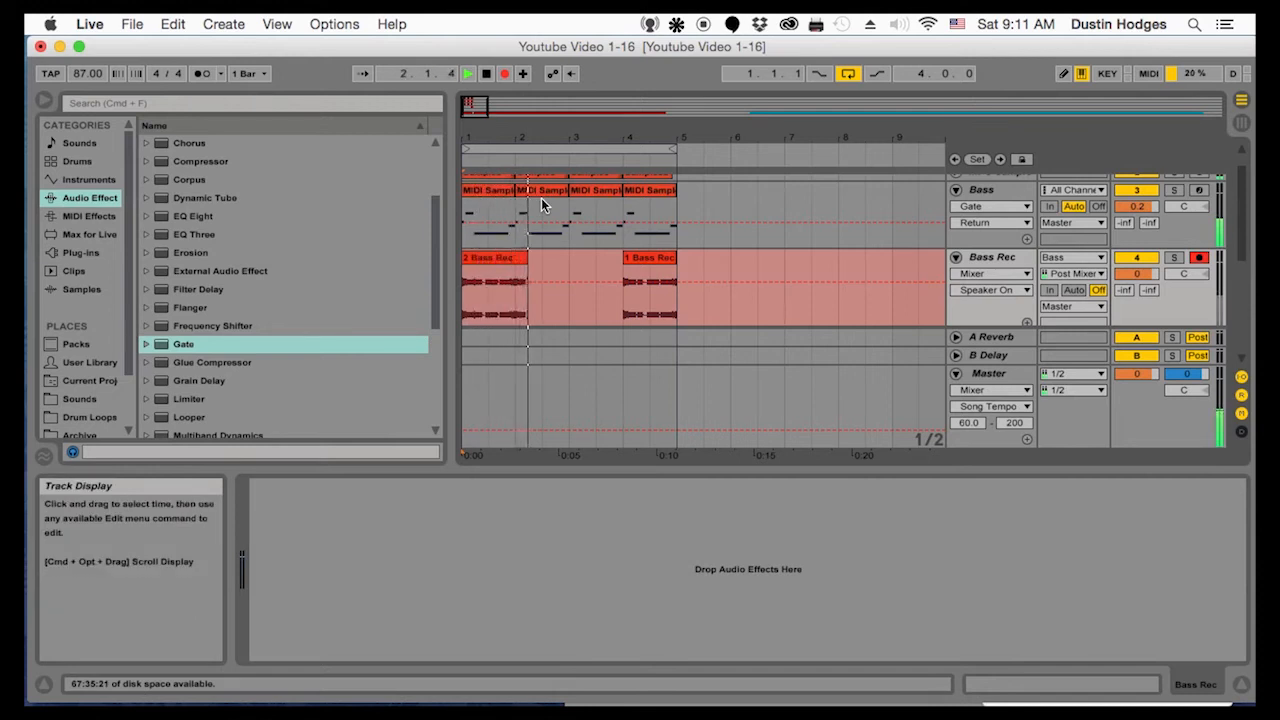
key("space")
left_click_drag(528, 259, 598, 261)
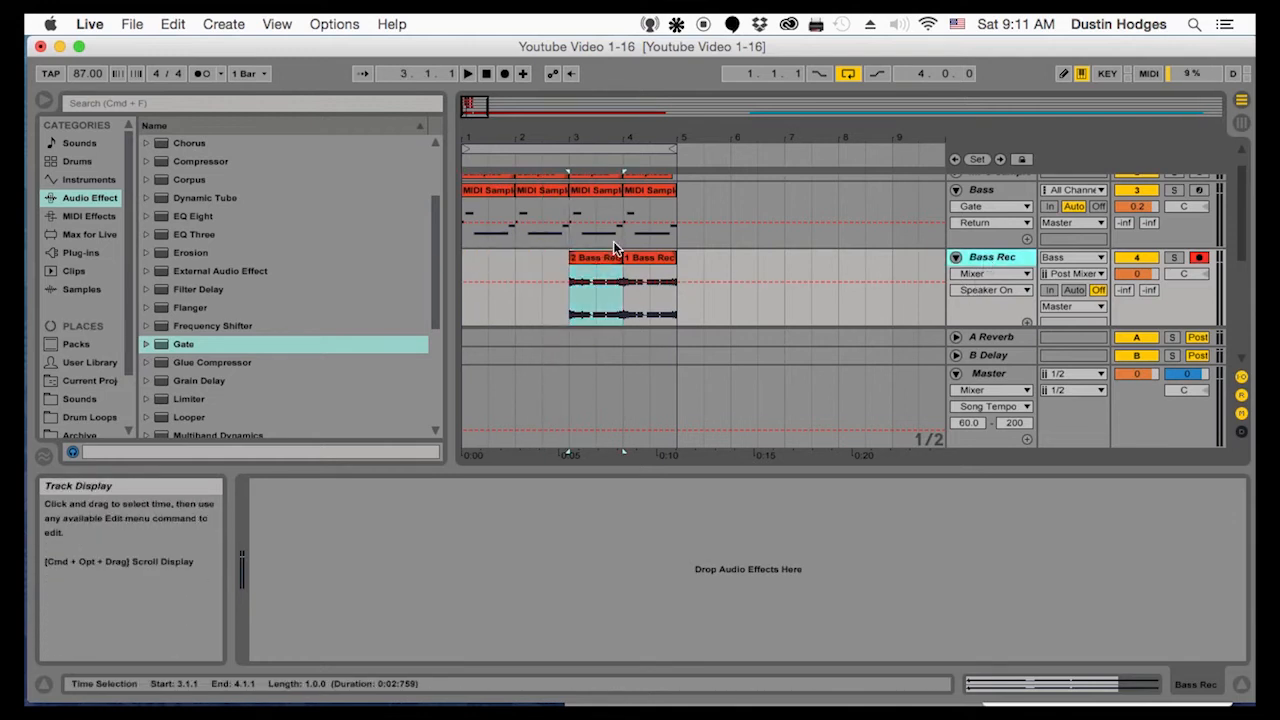
Delete the Bass MIDI track, keeping the recorded Bass Rec track
left_click(996, 263)
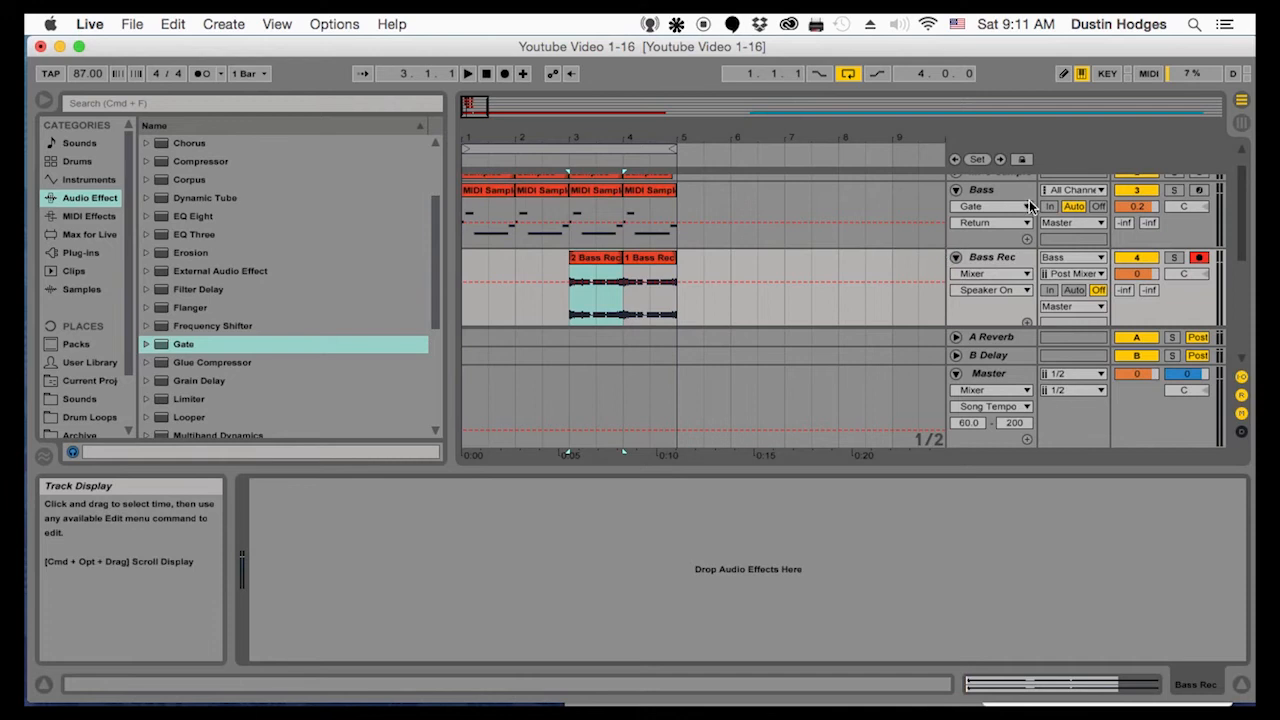
left_click(1022, 189)
left_click(931, 484)
key("Delete")
scroll(955, 390, "up", 1)
scroll(955, 390, "up", 1)
left_click(1005, 222)
key("Delete")
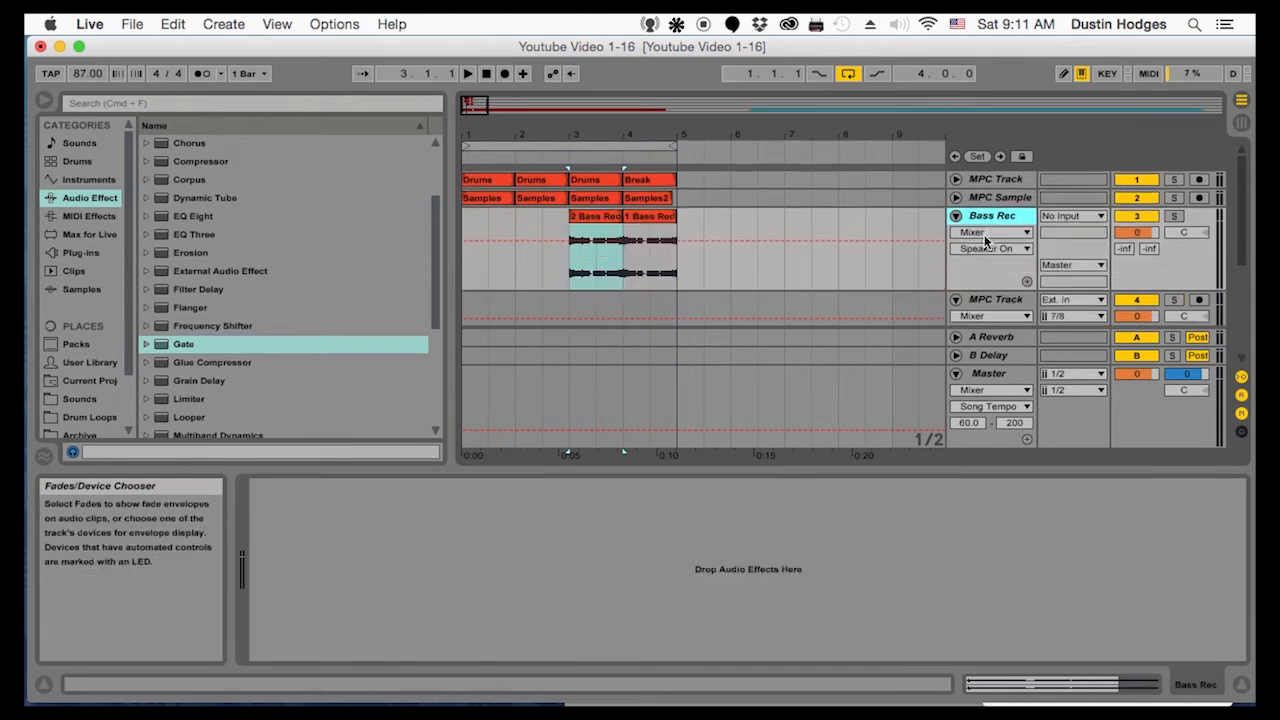
Move the 2 Bass Rec clip from bar 3 to bar 1 and duplicate it into bars 2 and 3
left_click(604, 219)
left_click_drag(604, 219, 499, 219)
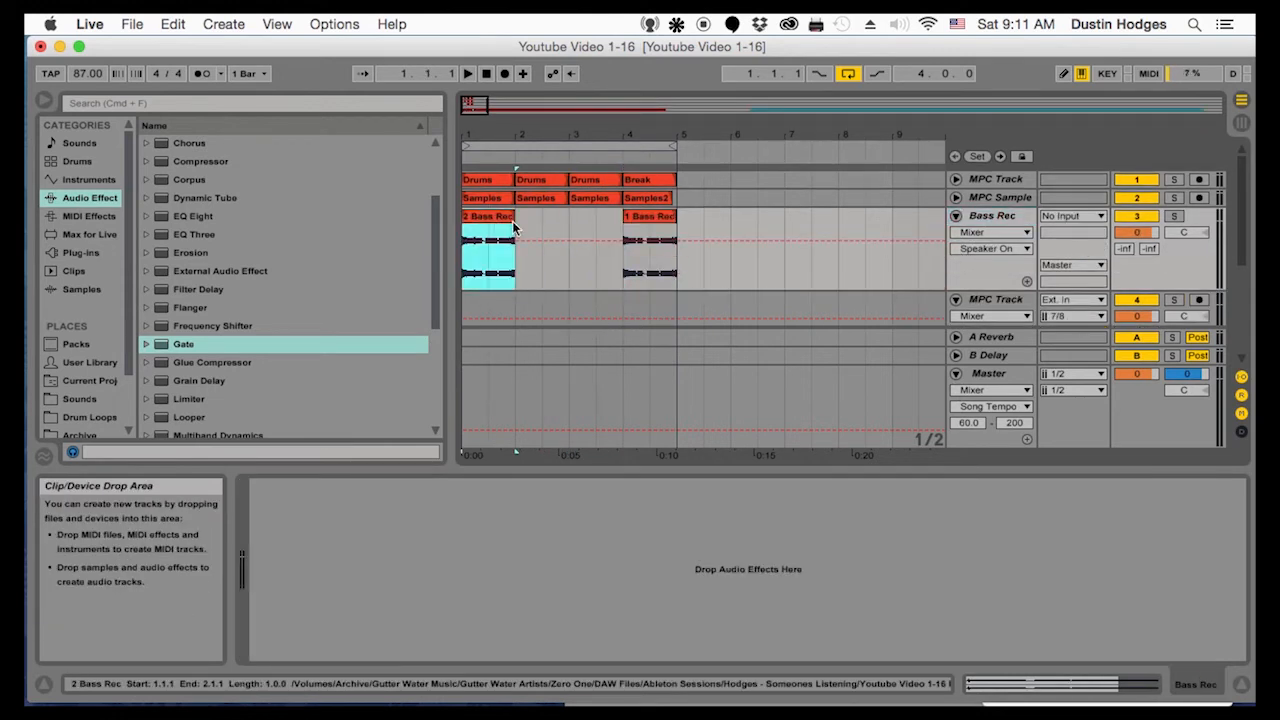
key("cmd+d")
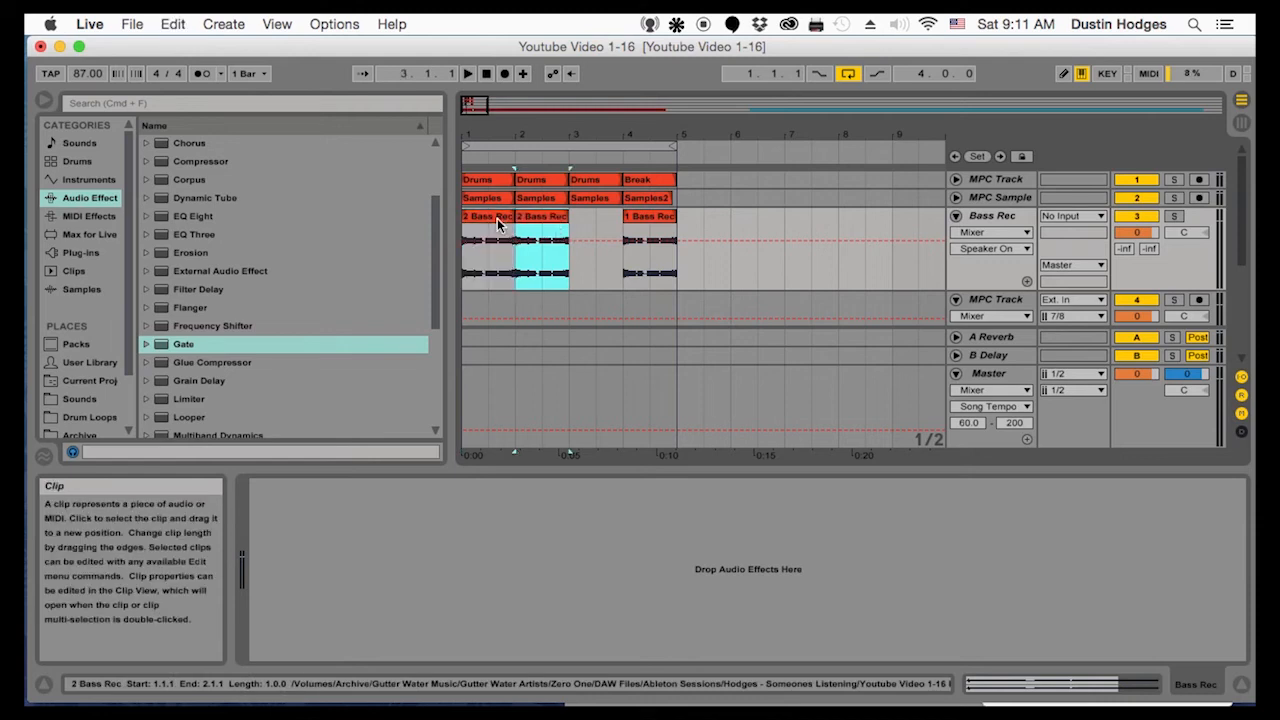
key("cmd+d")
Play the loop from bar 1 and lower the Bass Rec track volume to -15.3 dB
left_click(474, 268)
key("space")
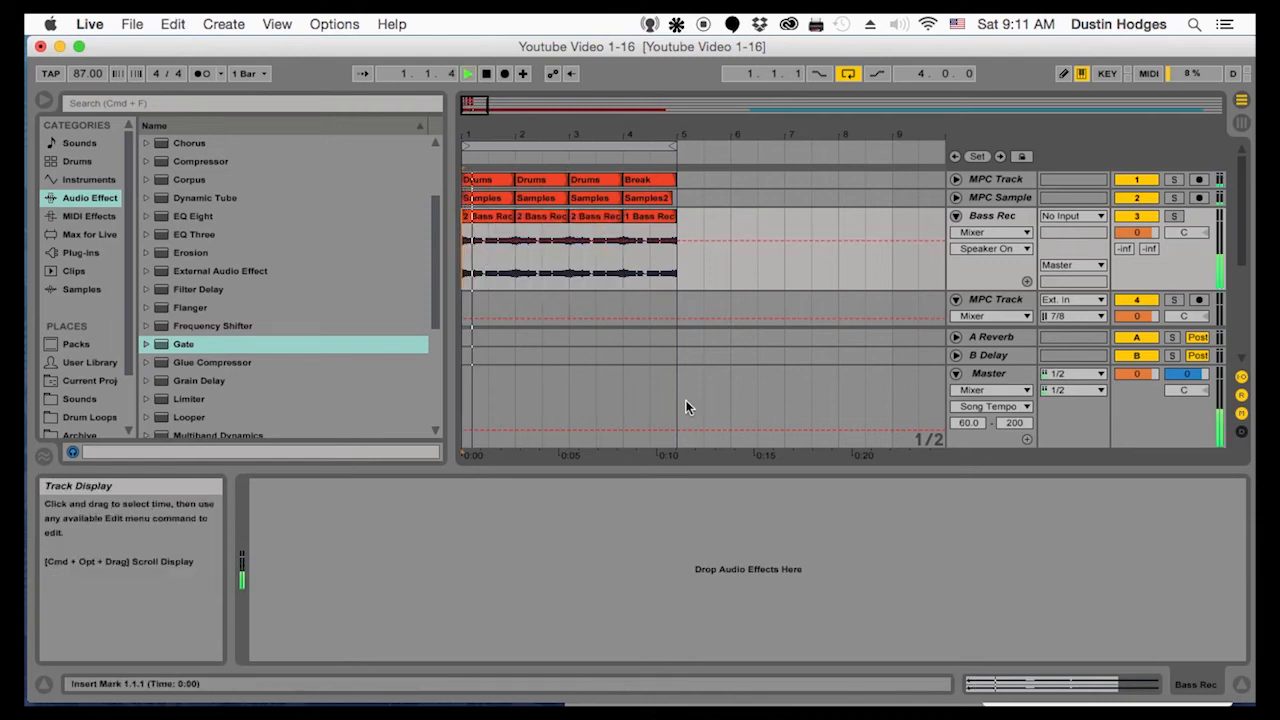
left_click_drag(1135, 233, 1135, 336)
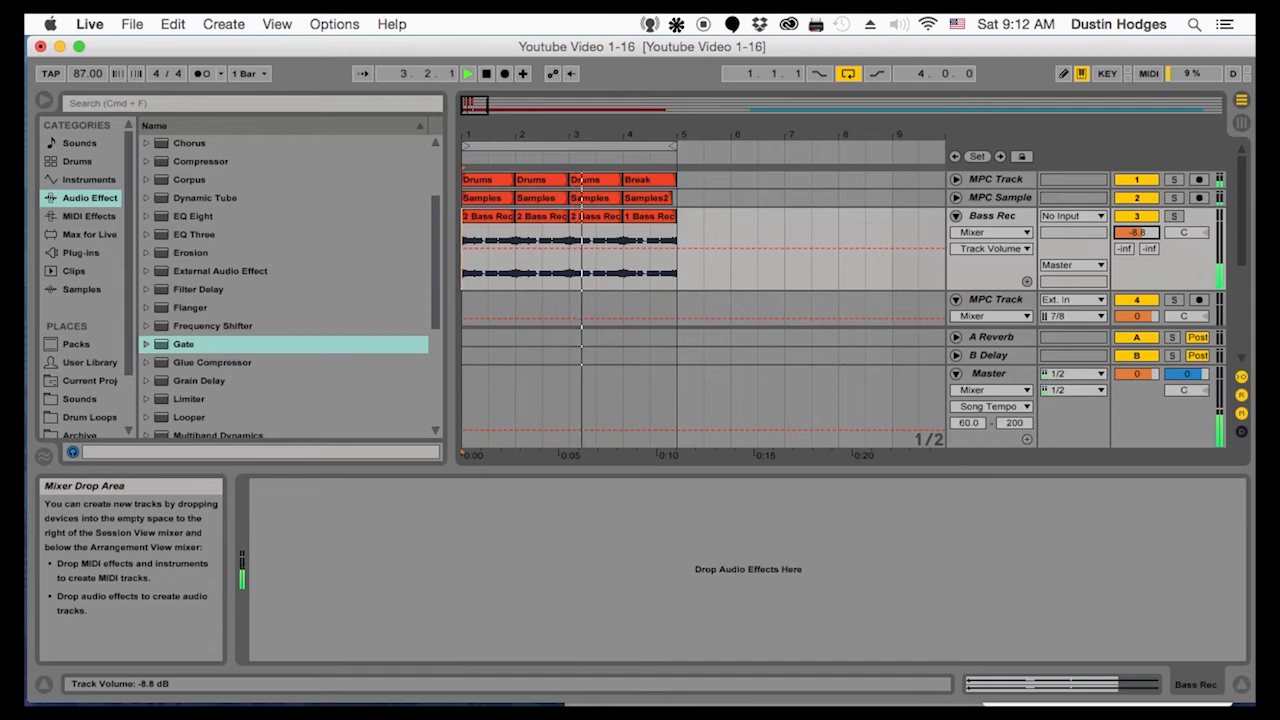
left_click_drag(1136, 232, 1136, 246)
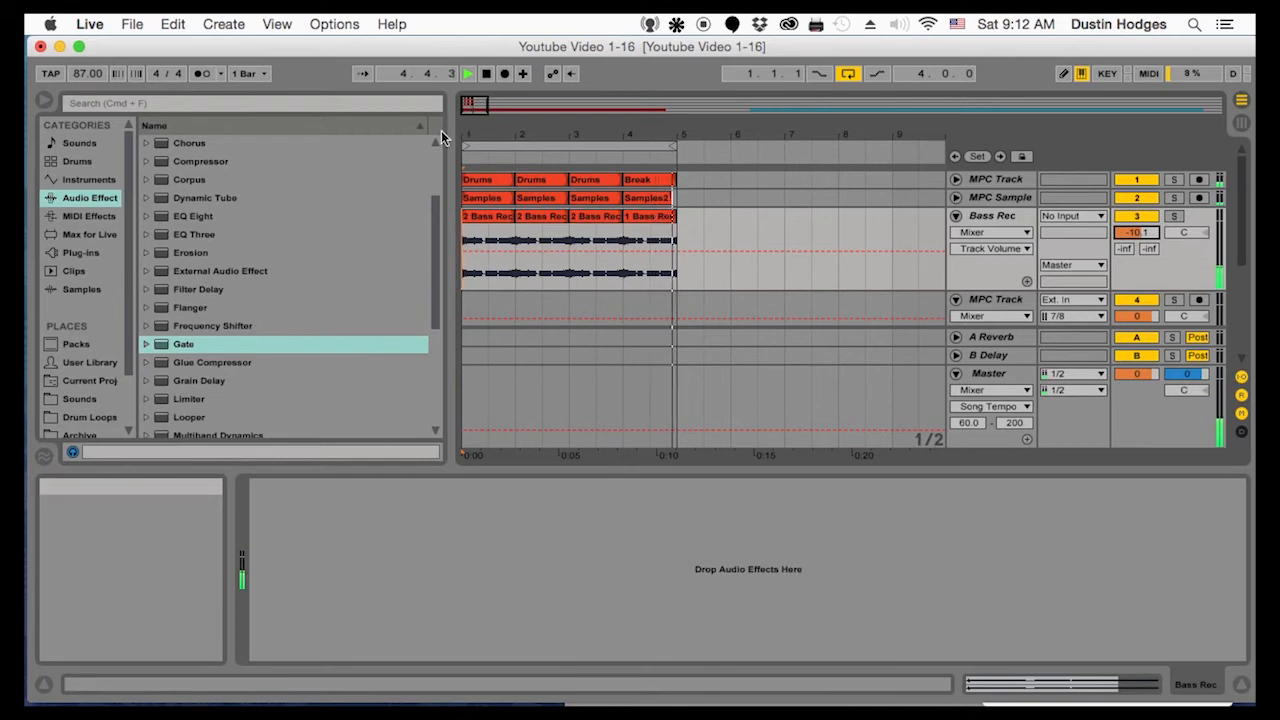
left_click_drag(481, 132, 480, 127)
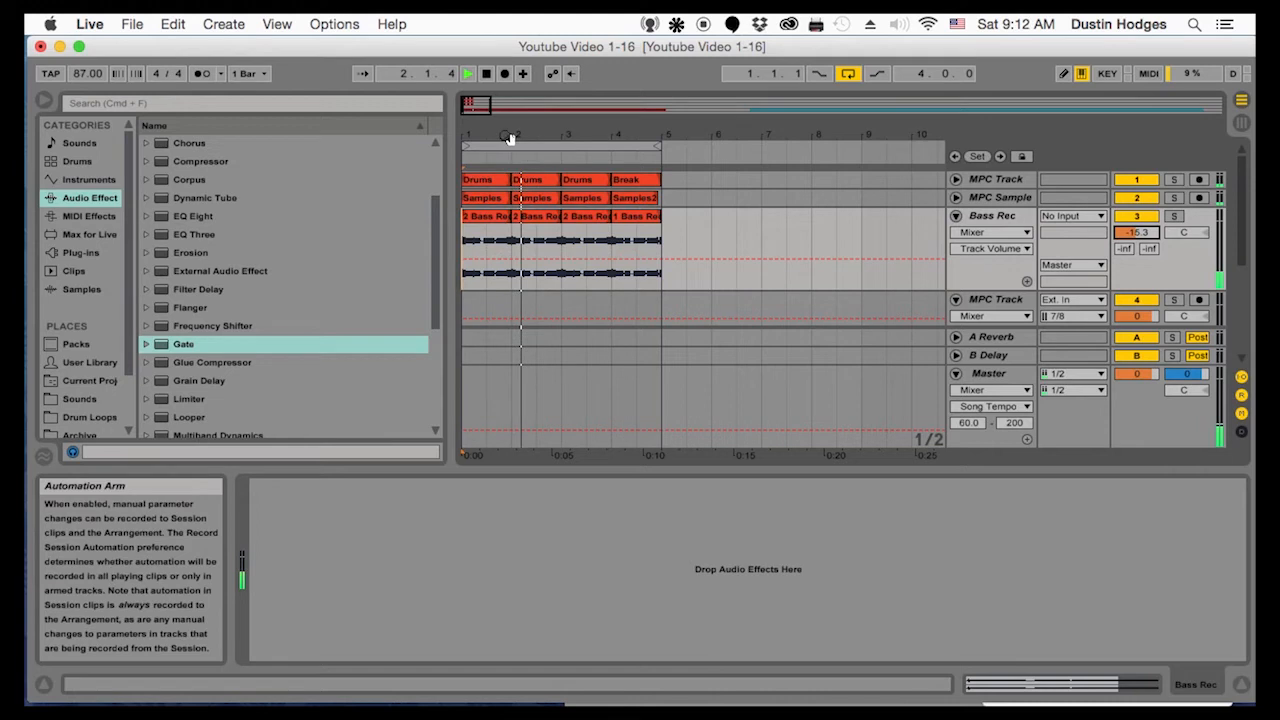
Check the bass at the start of bar 1 with the timeline zoomed in, starting and stopping playback
left_click_drag(471, 120, 472, 128)
key("space")
key("space")
key("space")
key("space")
key("space")
Try duplicating the 1.1.3 to 1.2.1 section of the first Bass Rec clip onto 1.2.1, and play it from bar 1
left_click_drag(480, 275, 510, 281)
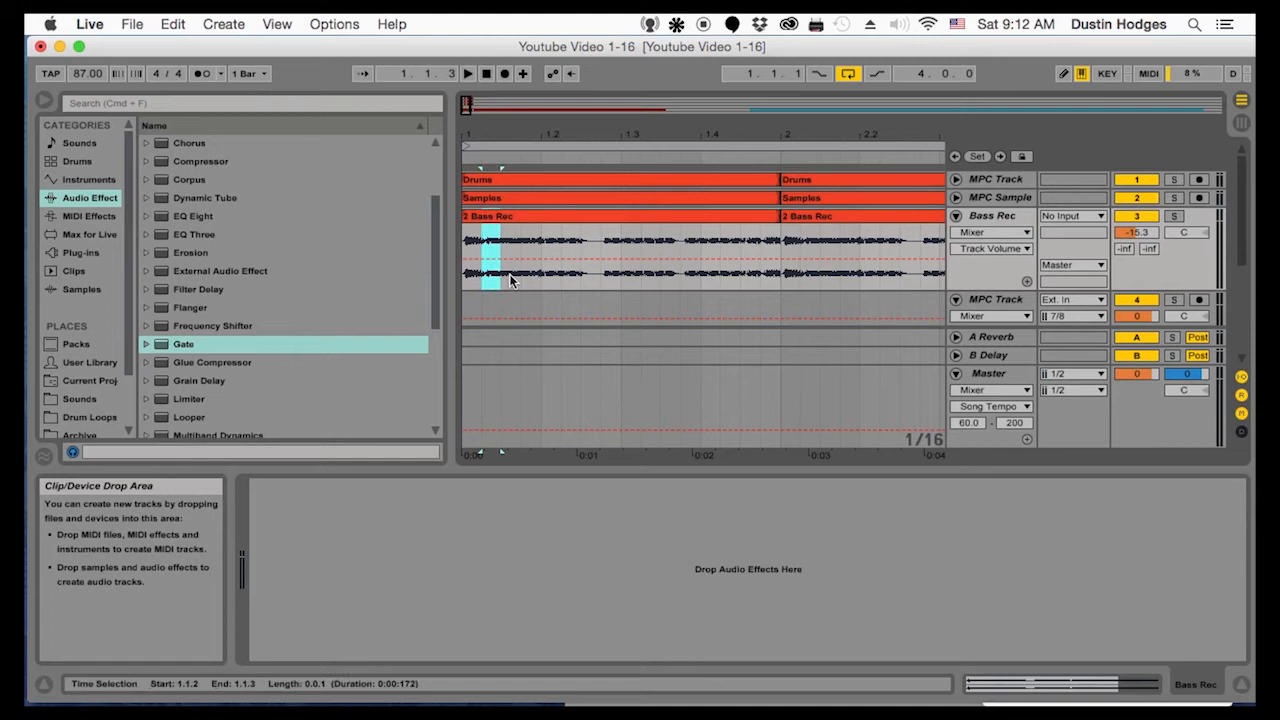
left_click(522, 277)
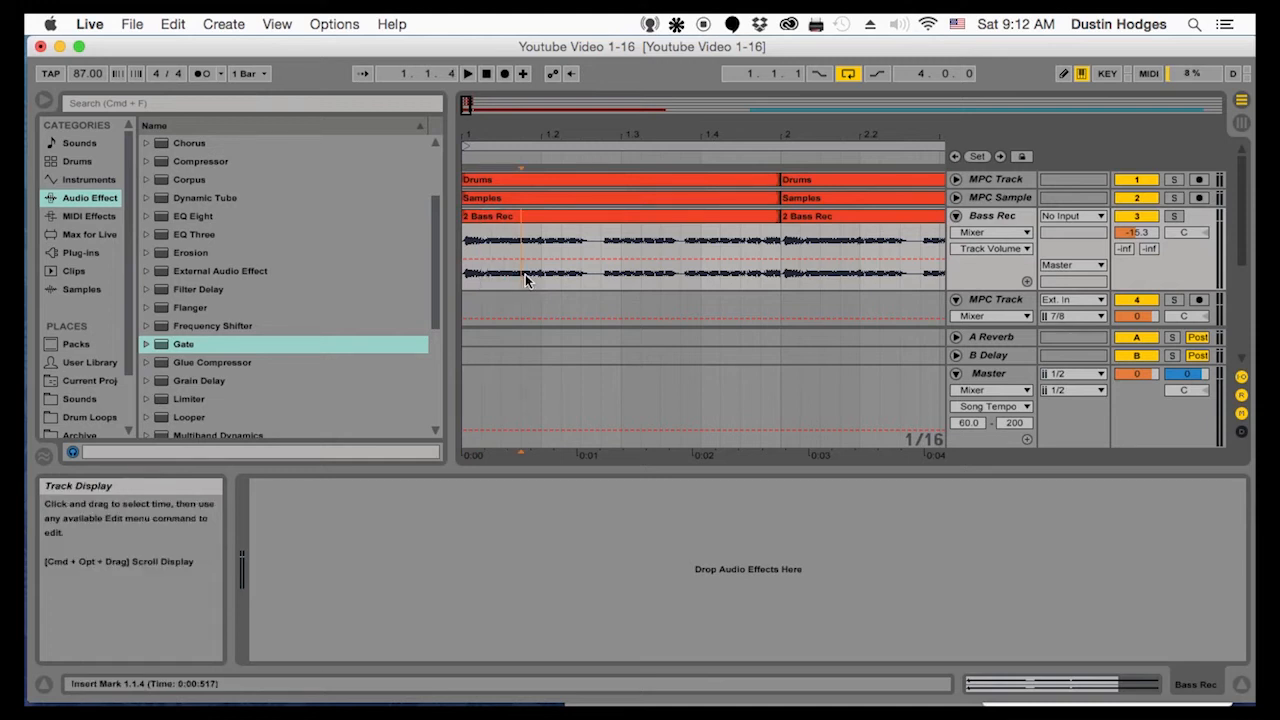
left_click_drag(504, 278, 536, 284)
key("super+d")
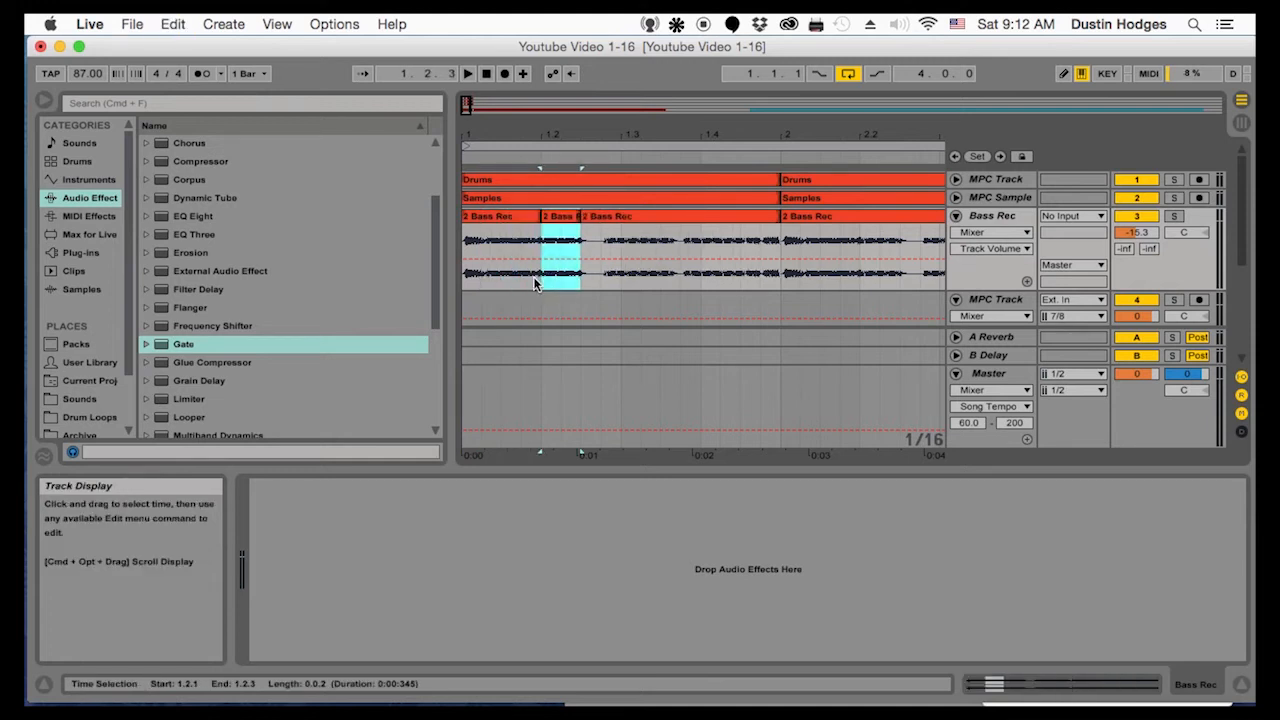
left_click(466, 280)
key("space")
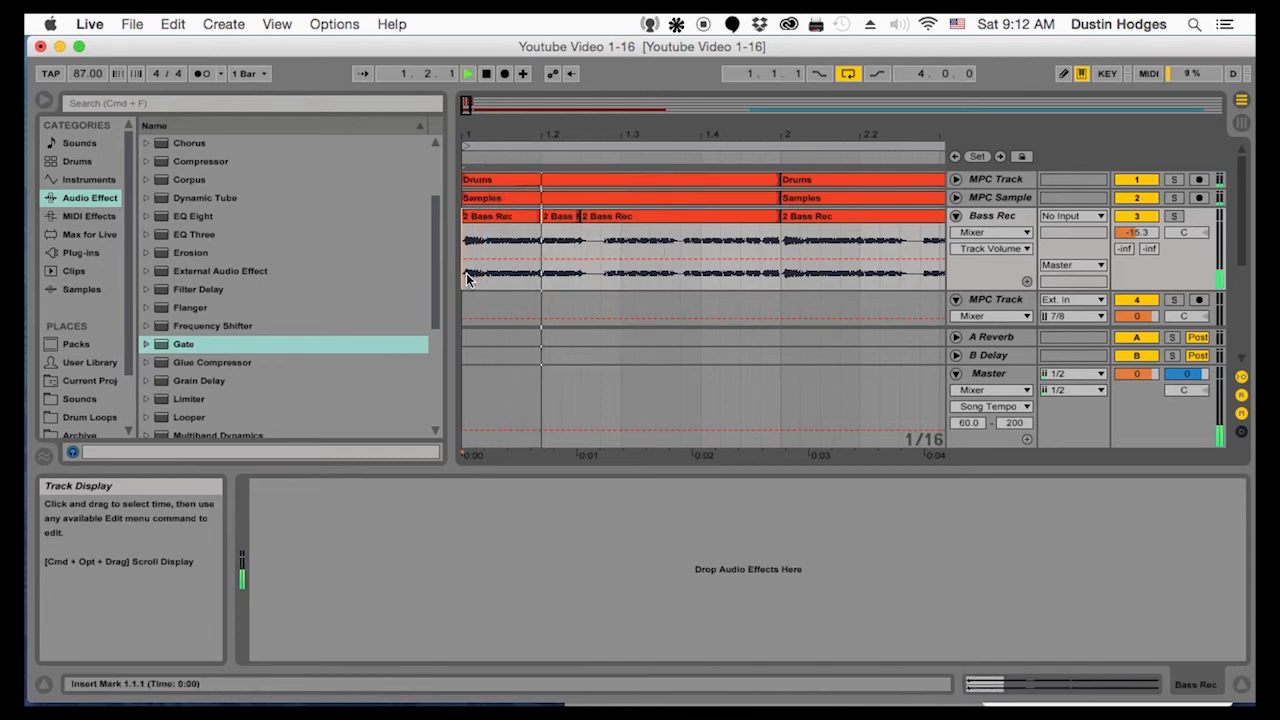
key("super+z")
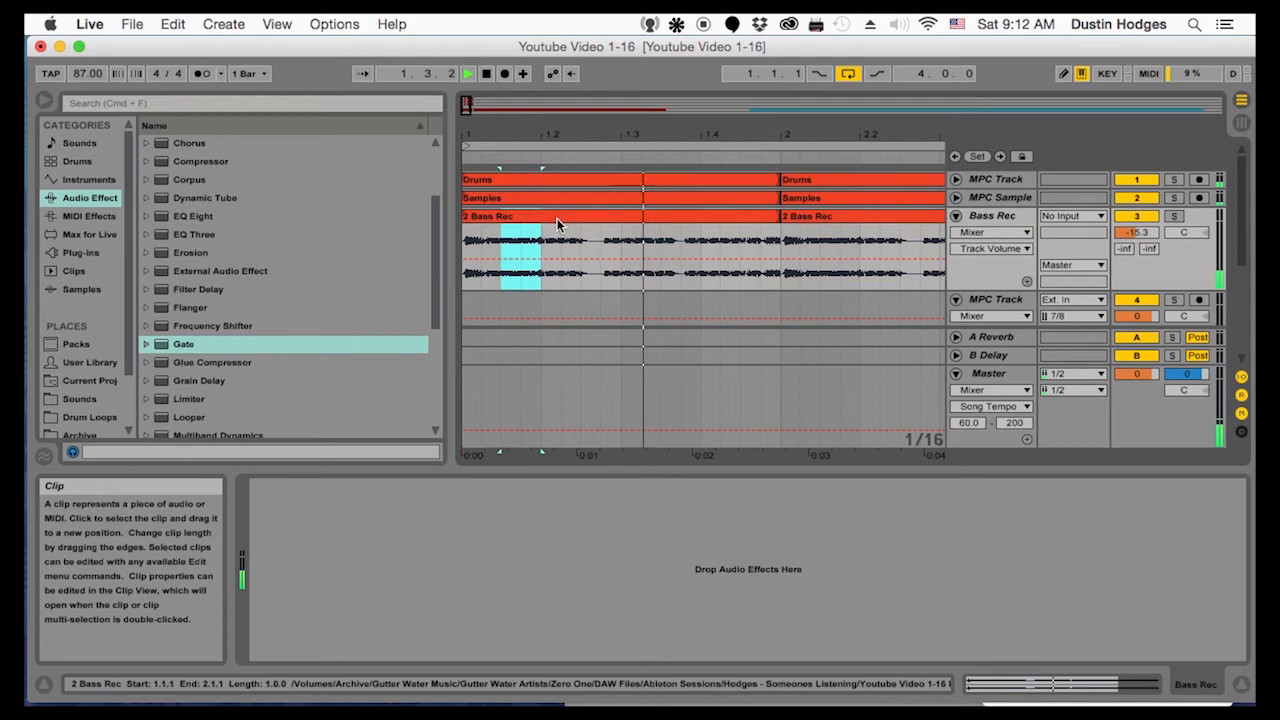
key("space")
Duplicate the sixteenth note at 1.2.1 on Bass Rec twice, and play from 1.2.1 to check it
left_click_drag(541, 278, 568, 281)
key("super+d")
key("super+d")
left_click(543, 278)
key("space")
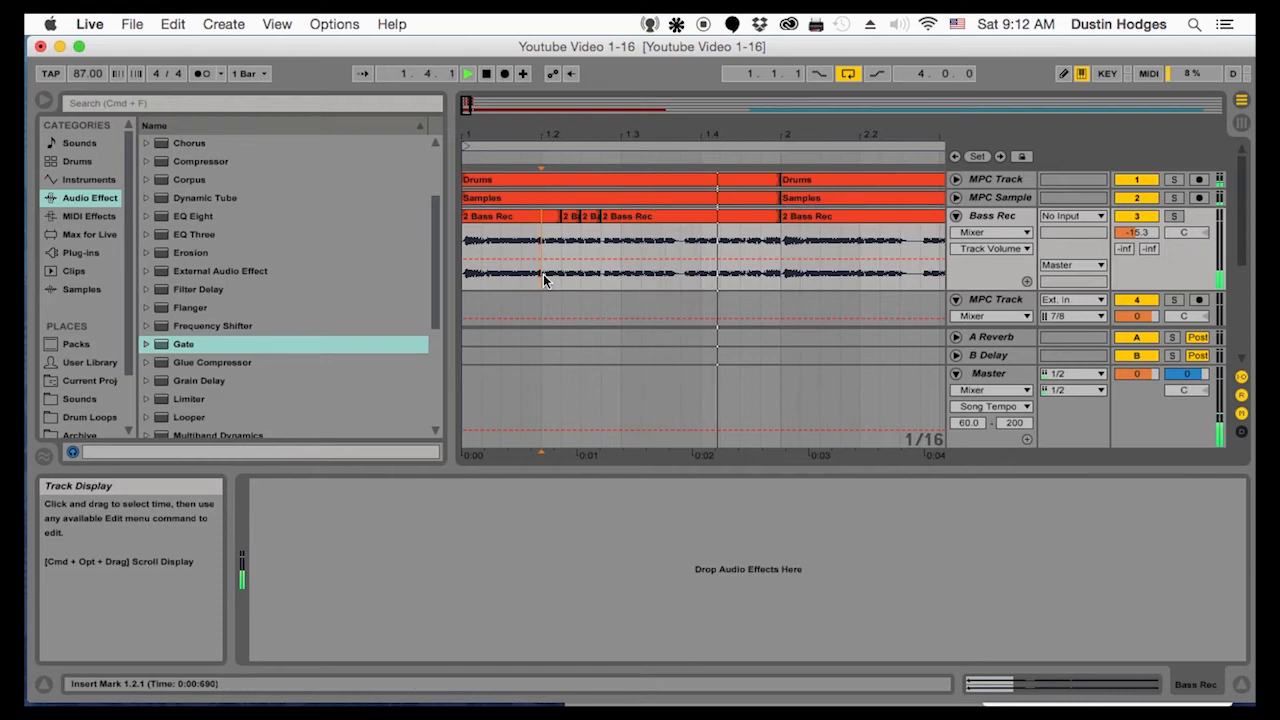
key("space")
key("space")
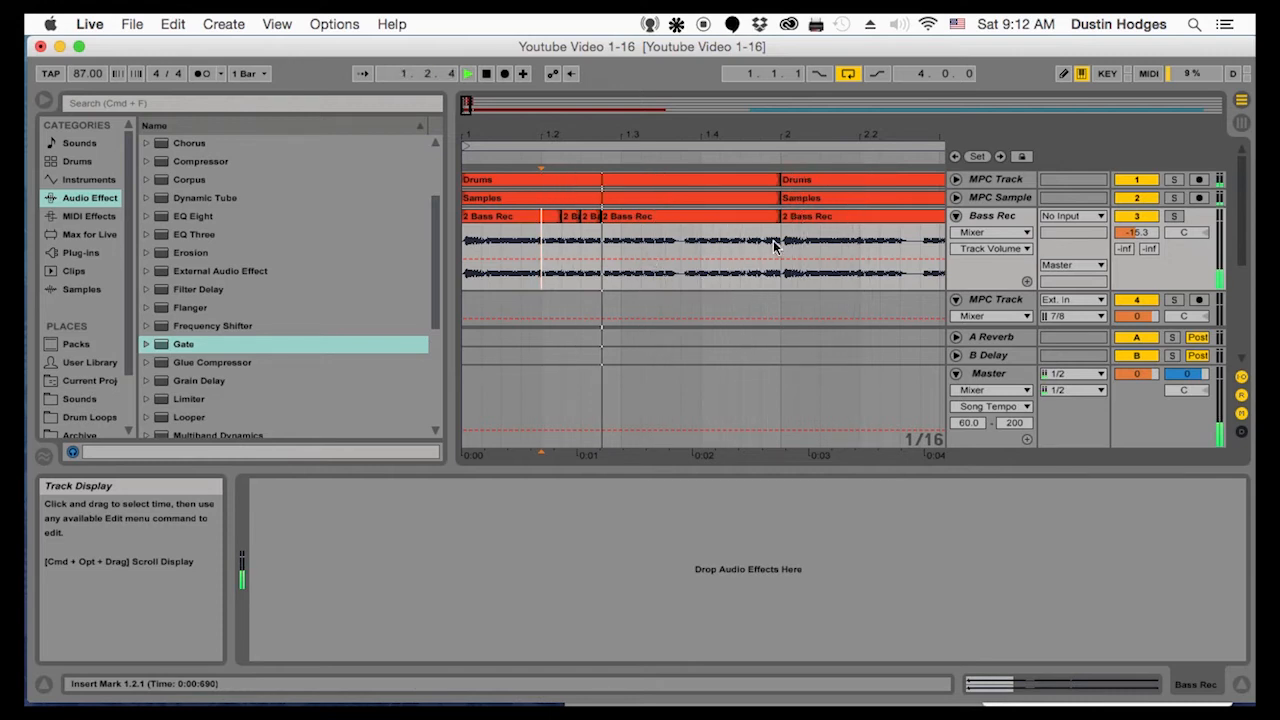
Duplicate the edited first bar of Bass Rec over bars 2 and 3, and listen to the full loop
left_click_drag(780, 278, 417, 277)
key("super+d")
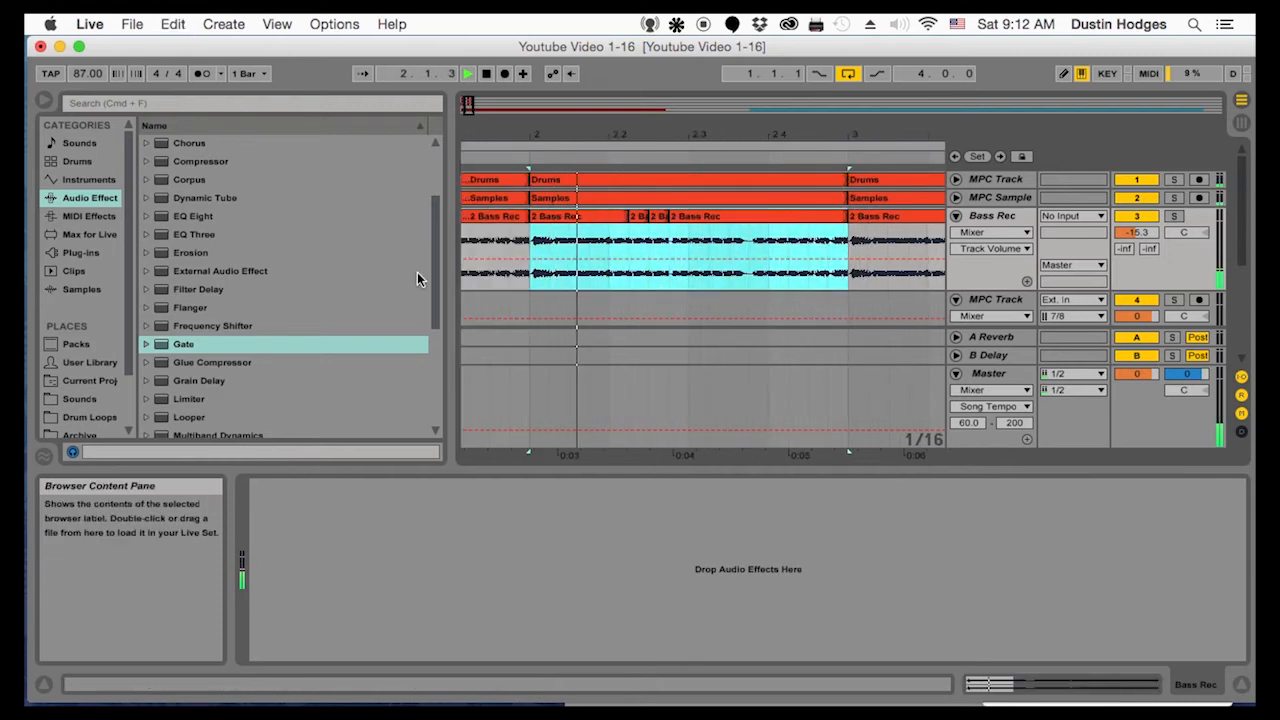
key("super+d")
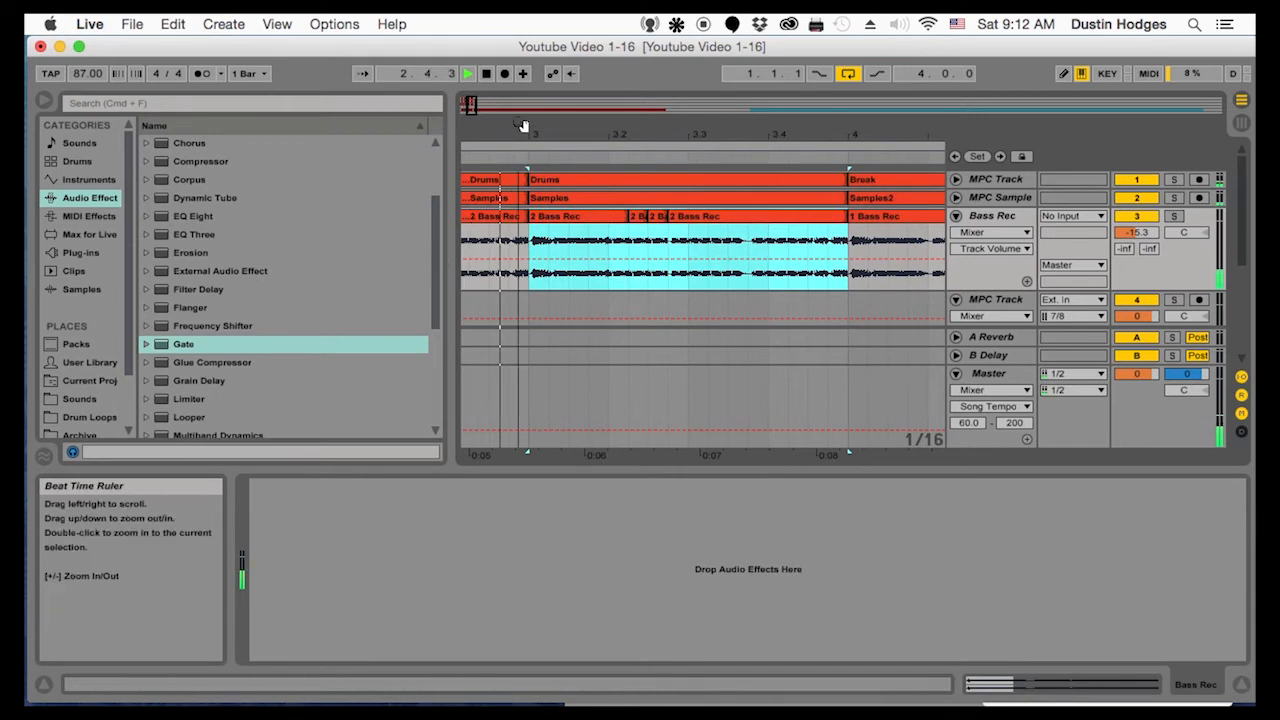
left_click_drag(529, 133, 529, 75)
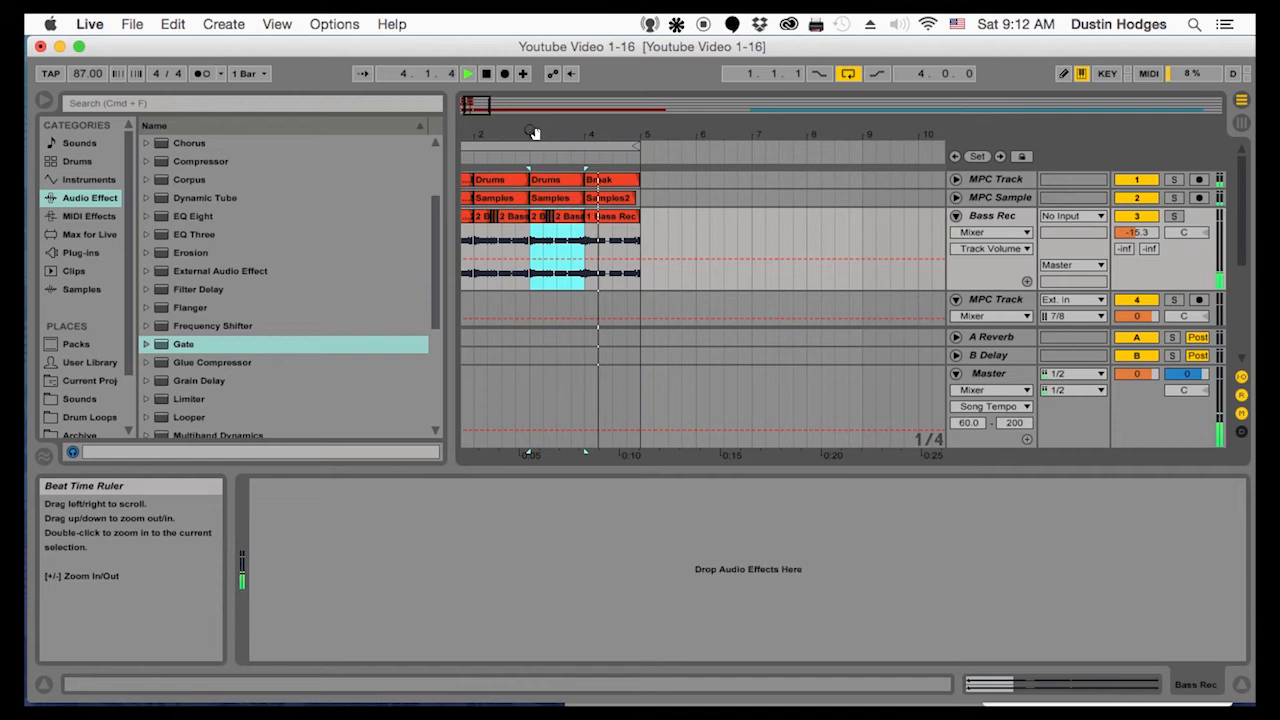
mouse_move(532, 132)
left_mouse_down()
mouse_move(560, 165)
mouse_move(557, 134)
left_mouse_up()
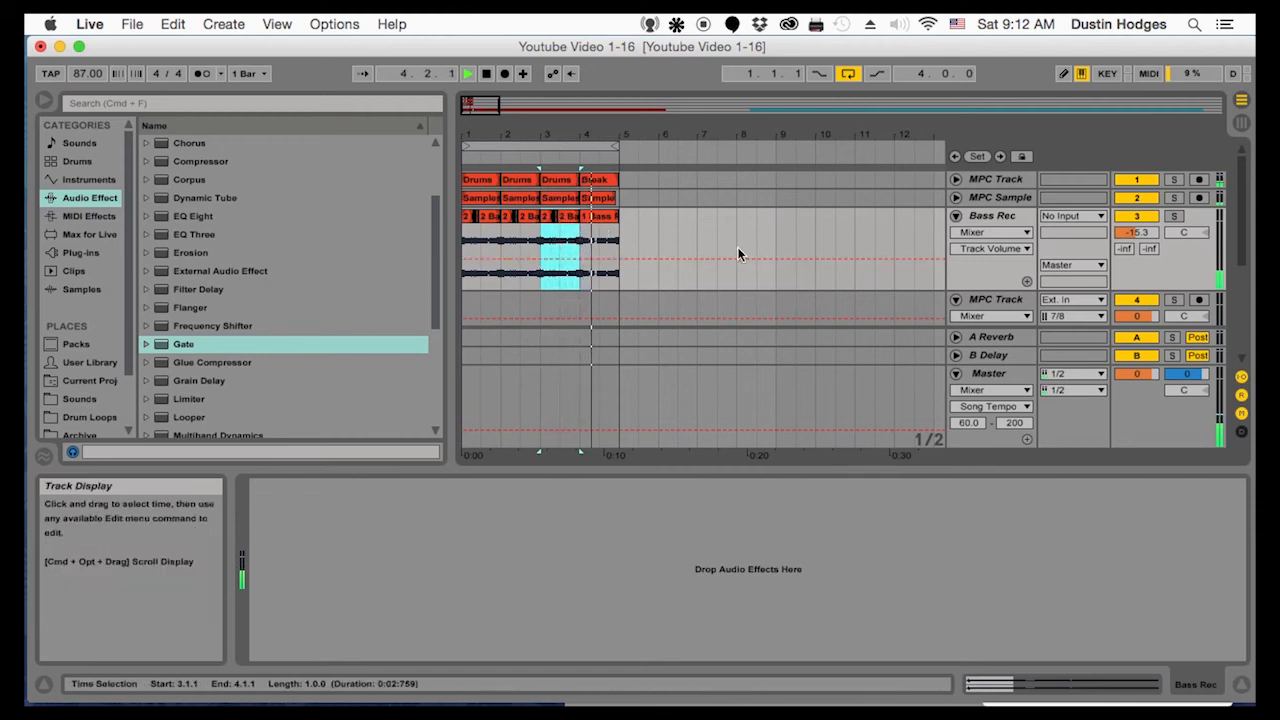
scroll(750, 252, "down", 2)
key("space")
Insert a new MIDI track between Bass Rec and the empty MPC Track
left_click(996, 260)
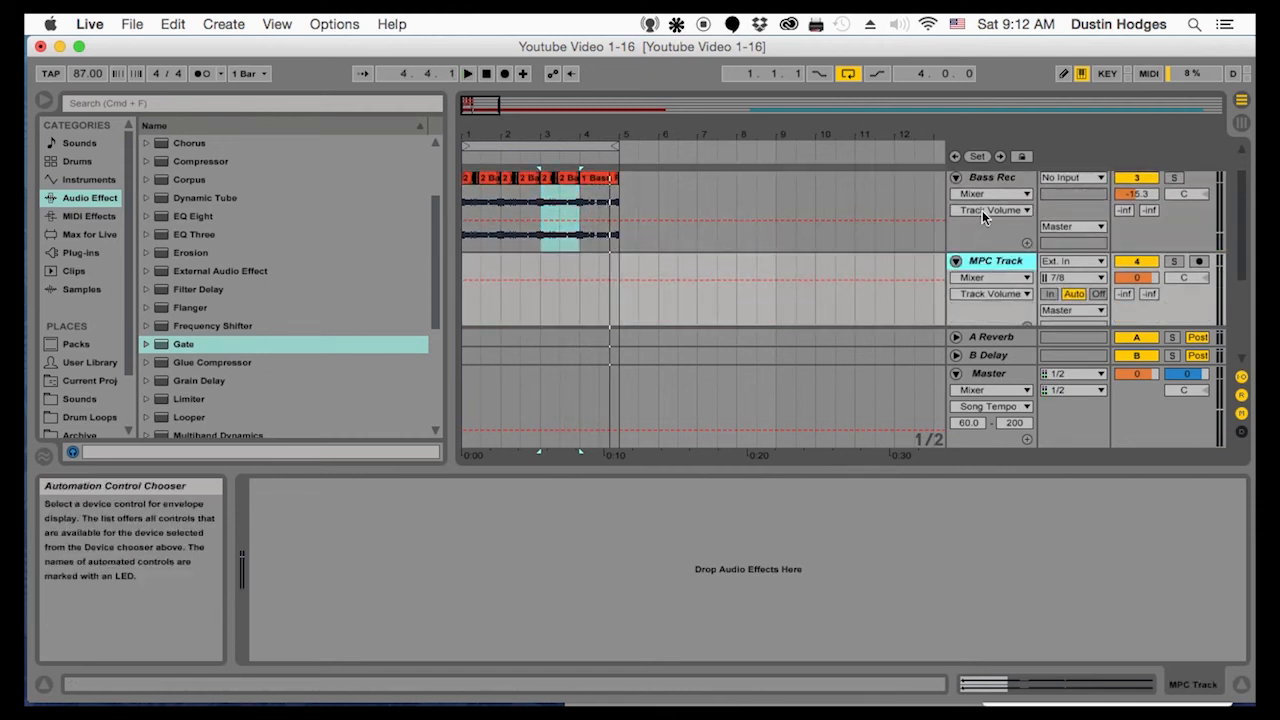
left_click(985, 178)
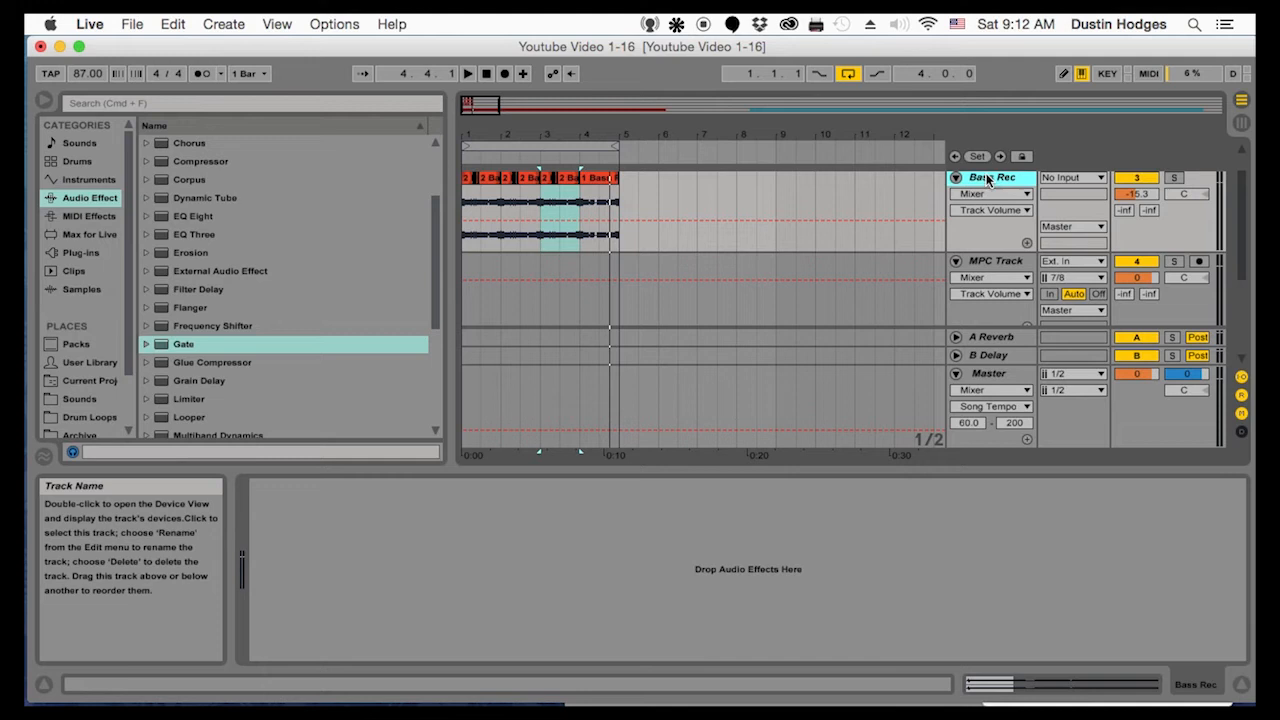
left_click(991, 263)
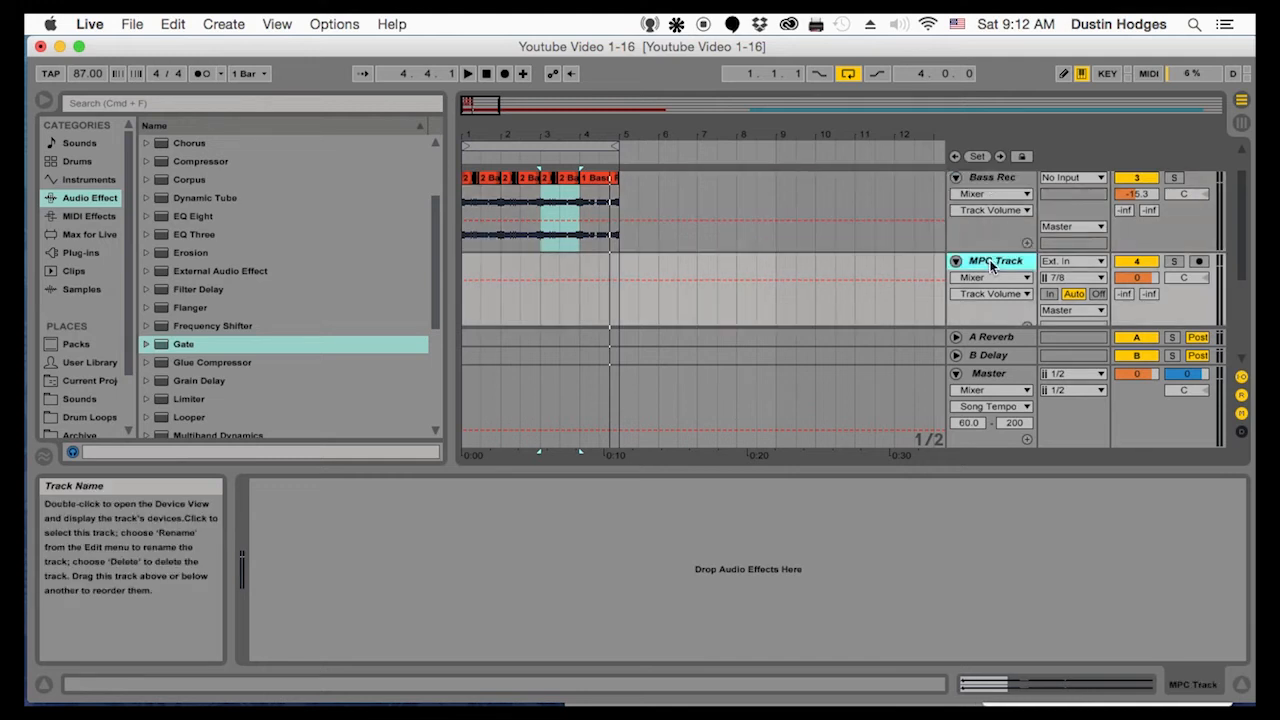
right_click(991, 262)
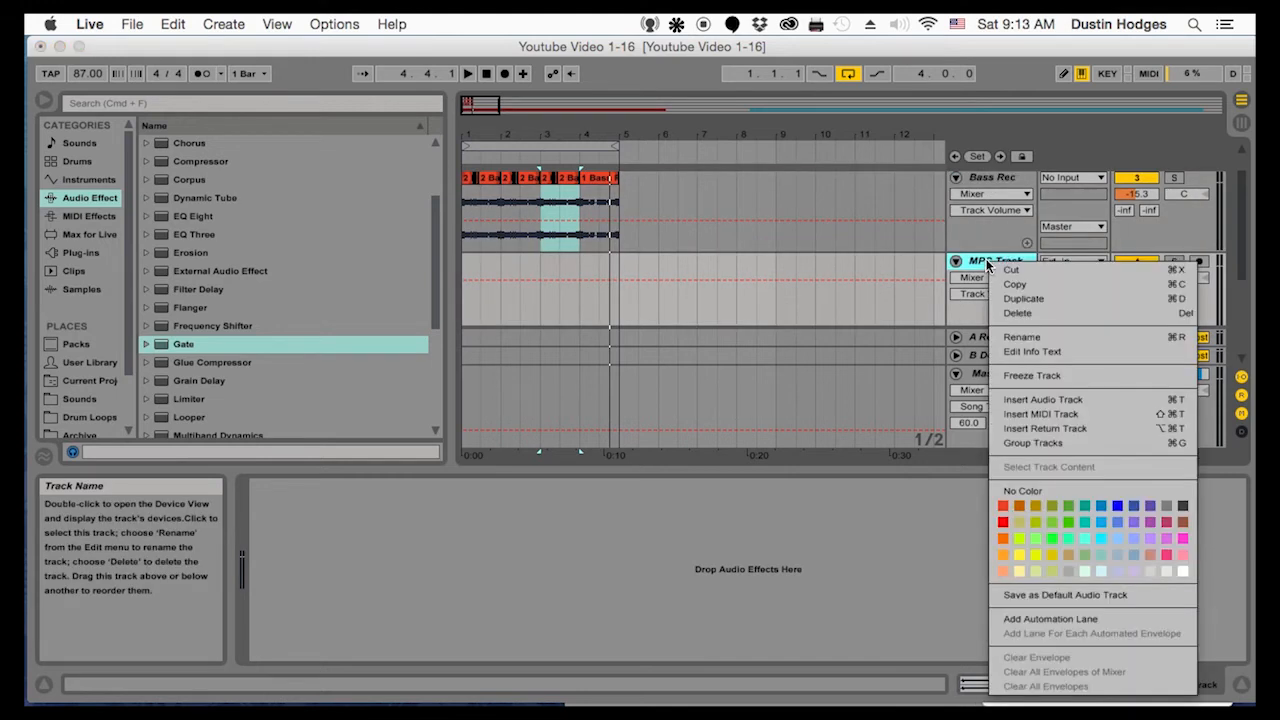
left_click(1020, 408)
left_click_drag(990, 209, 976, 234)
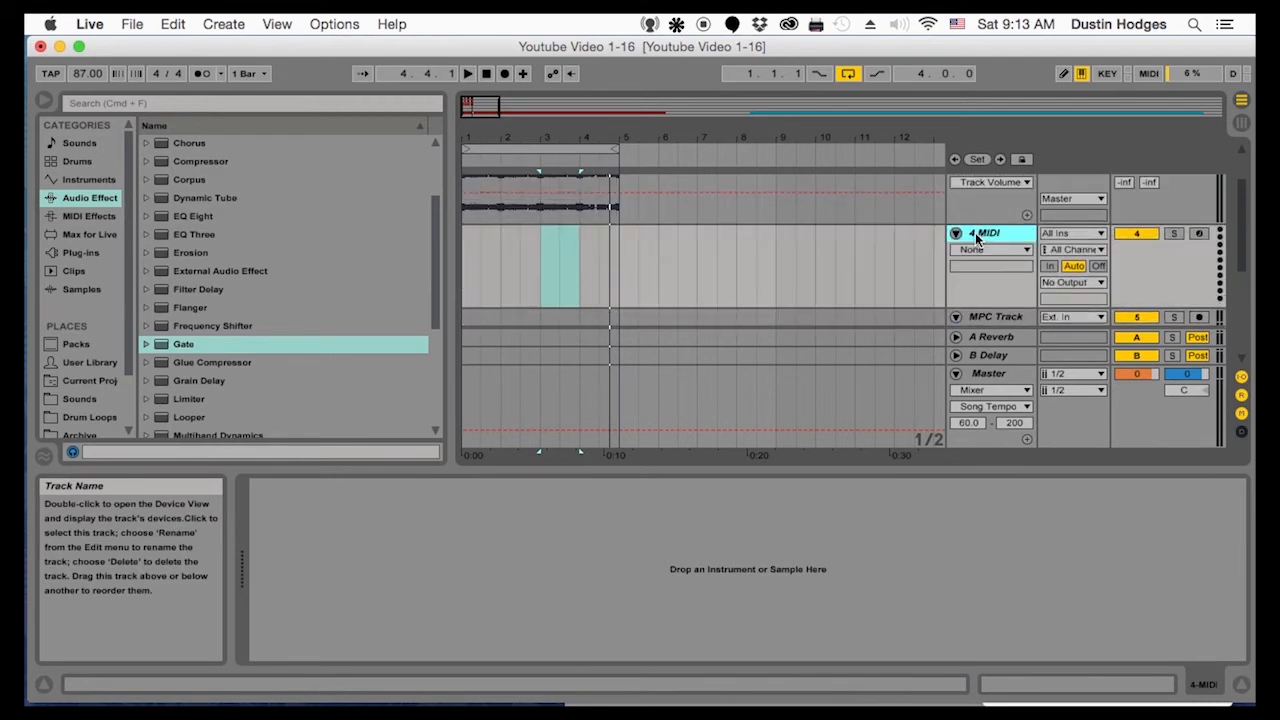
Load the Maschine 2 FX plug-in onto the new MIDI track and reposition its window to show the whole interface
left_click(74, 271)
left_click(80, 253)
scroll(297, 365, "down", 15)
scroll(279, 372, "down", 6)
scroll(278, 380, "down", 20)
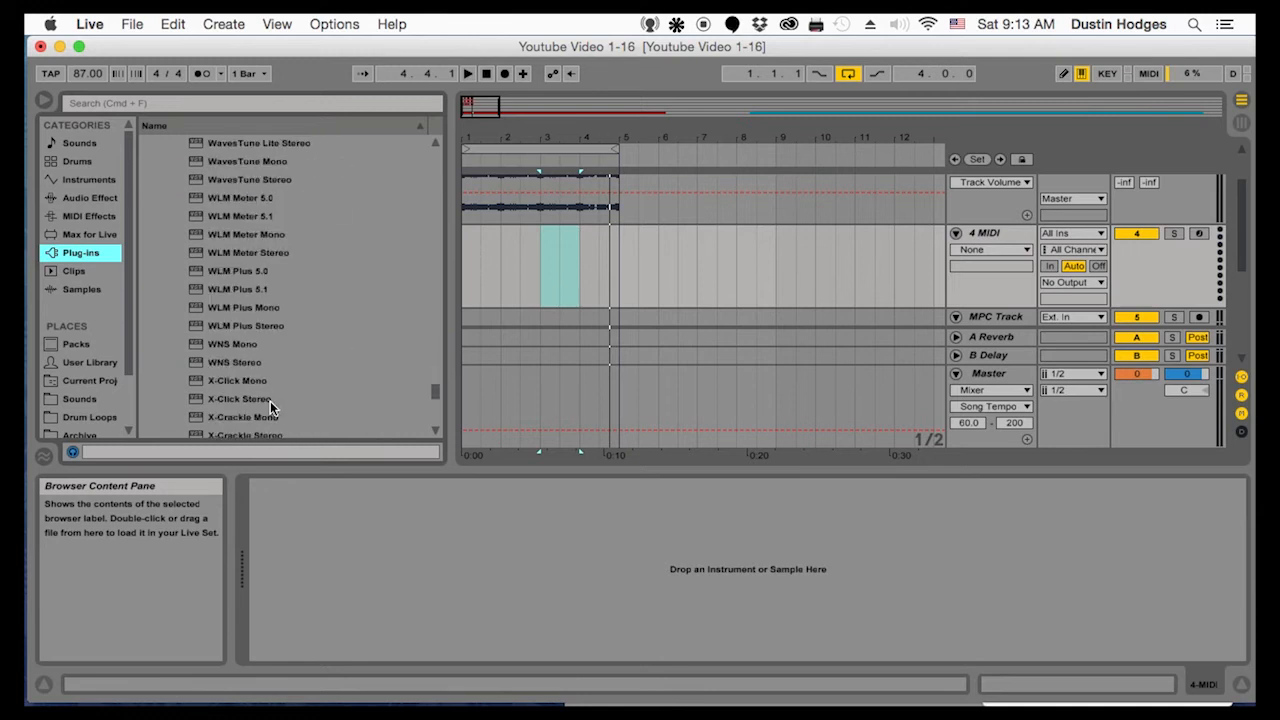
scroll(272, 405, "down", 10)
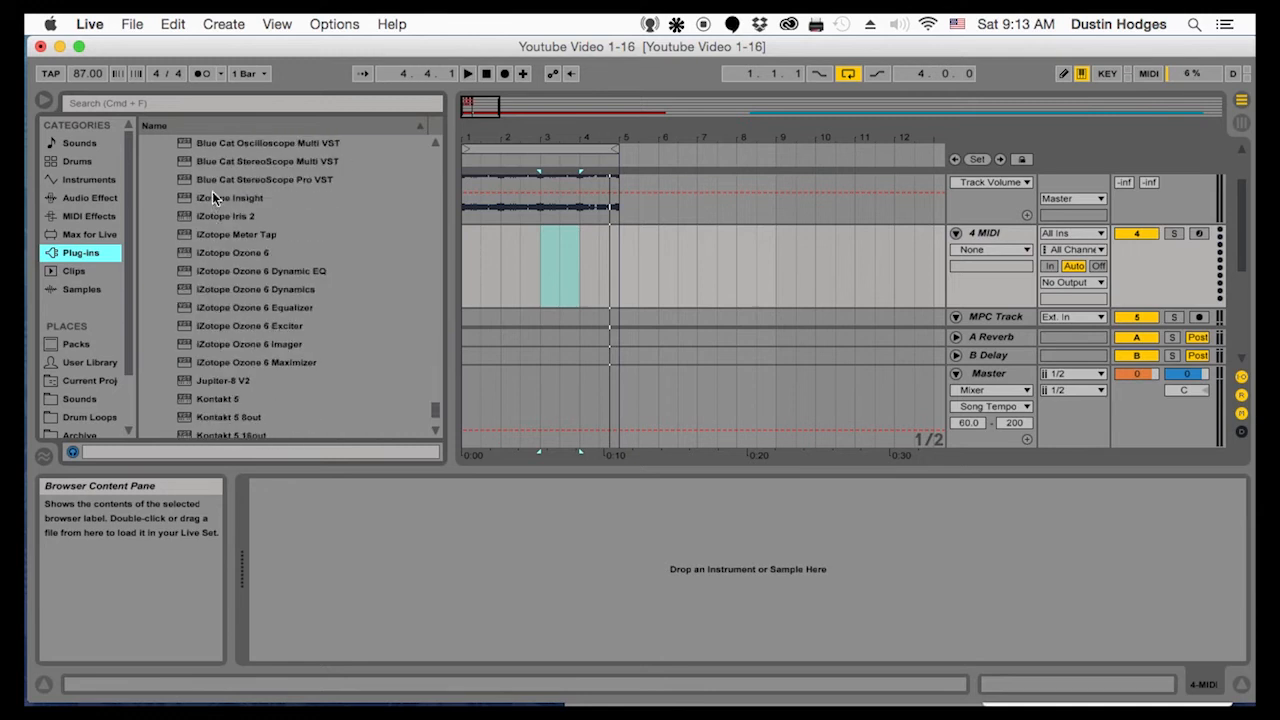
scroll(226, 365, "down", 3)
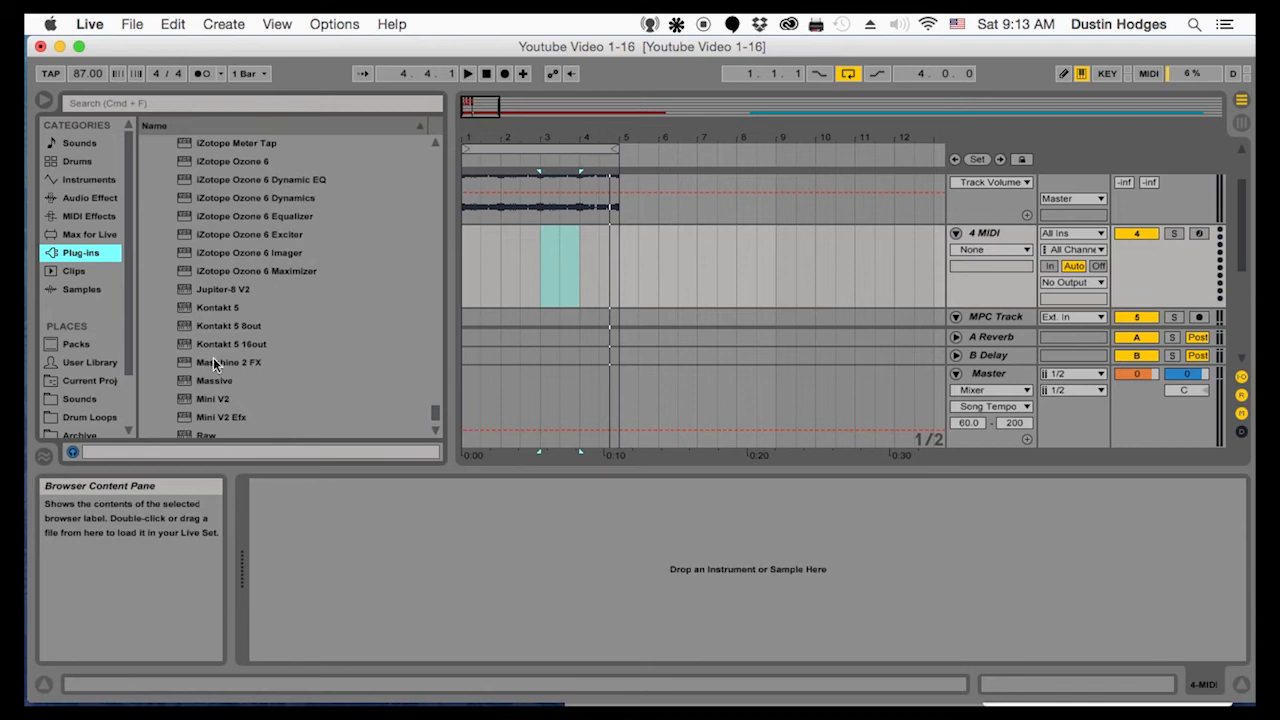
left_click(200, 362)
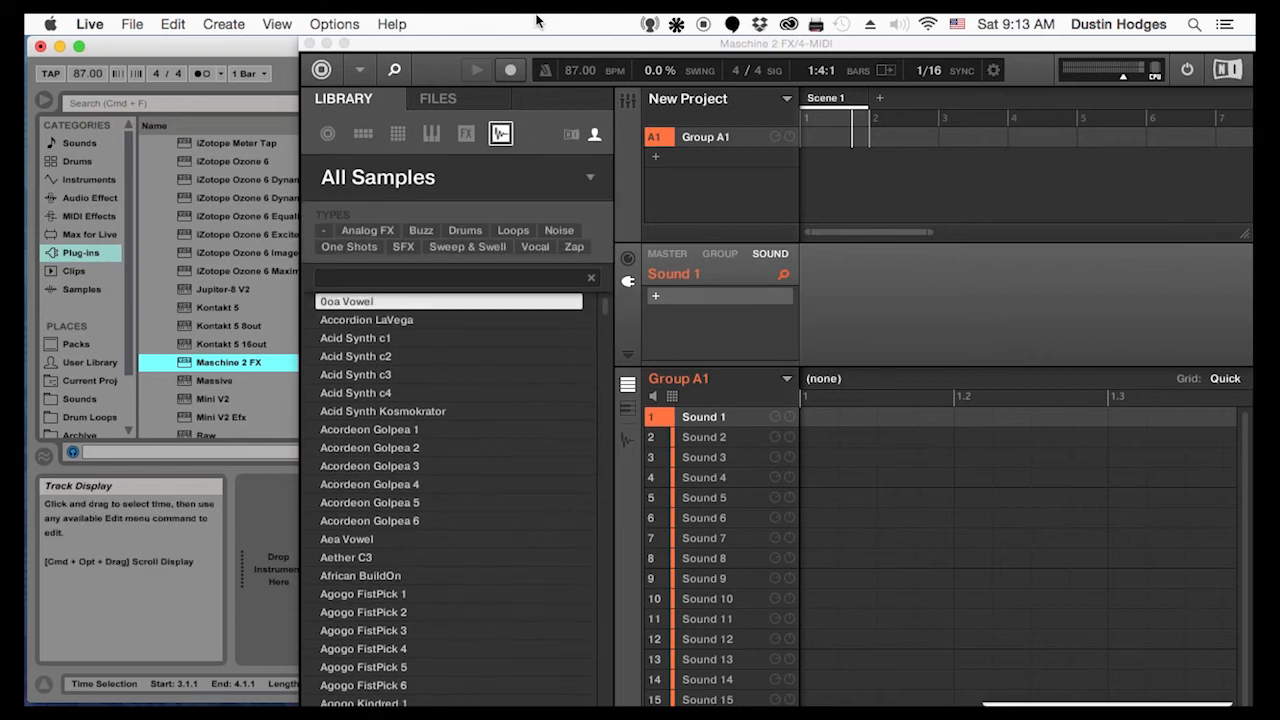
left_click_drag(547, 41, 436, 41)
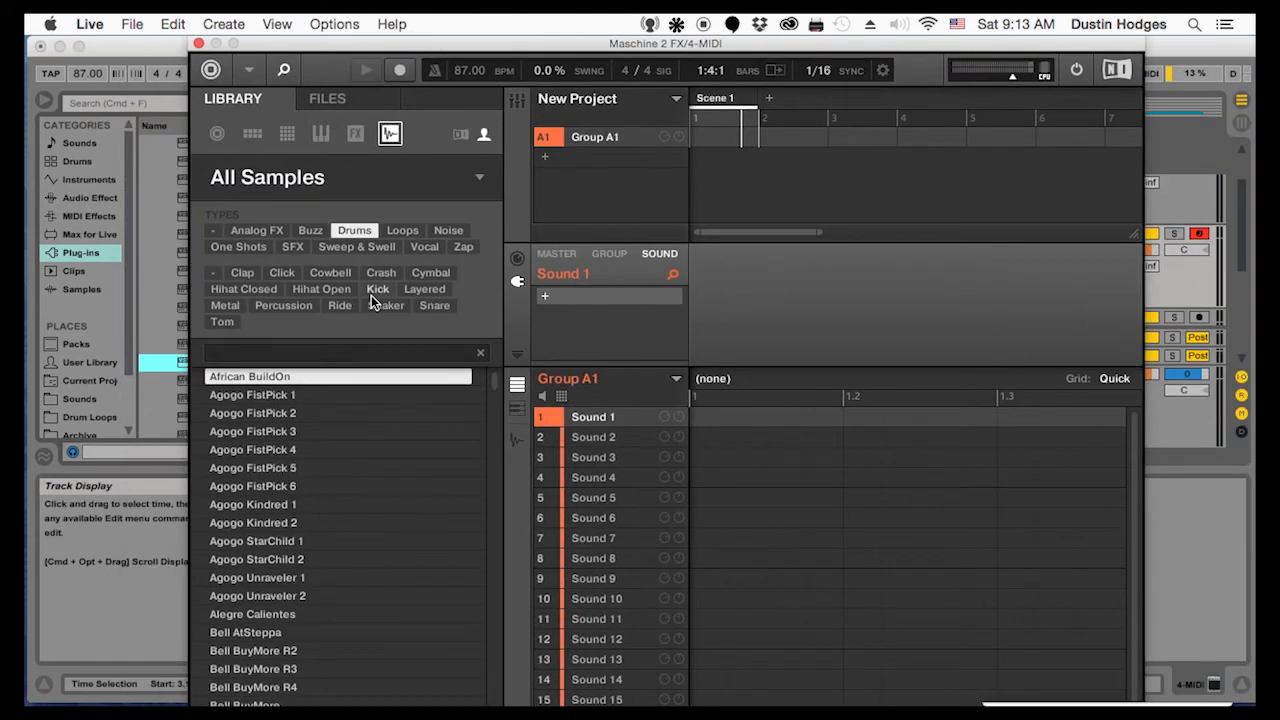
Filter Maschine's drum samples to Kick, audition several kicks and load Kick 7Mile 3 onto Sound 1
left_click(377, 288)
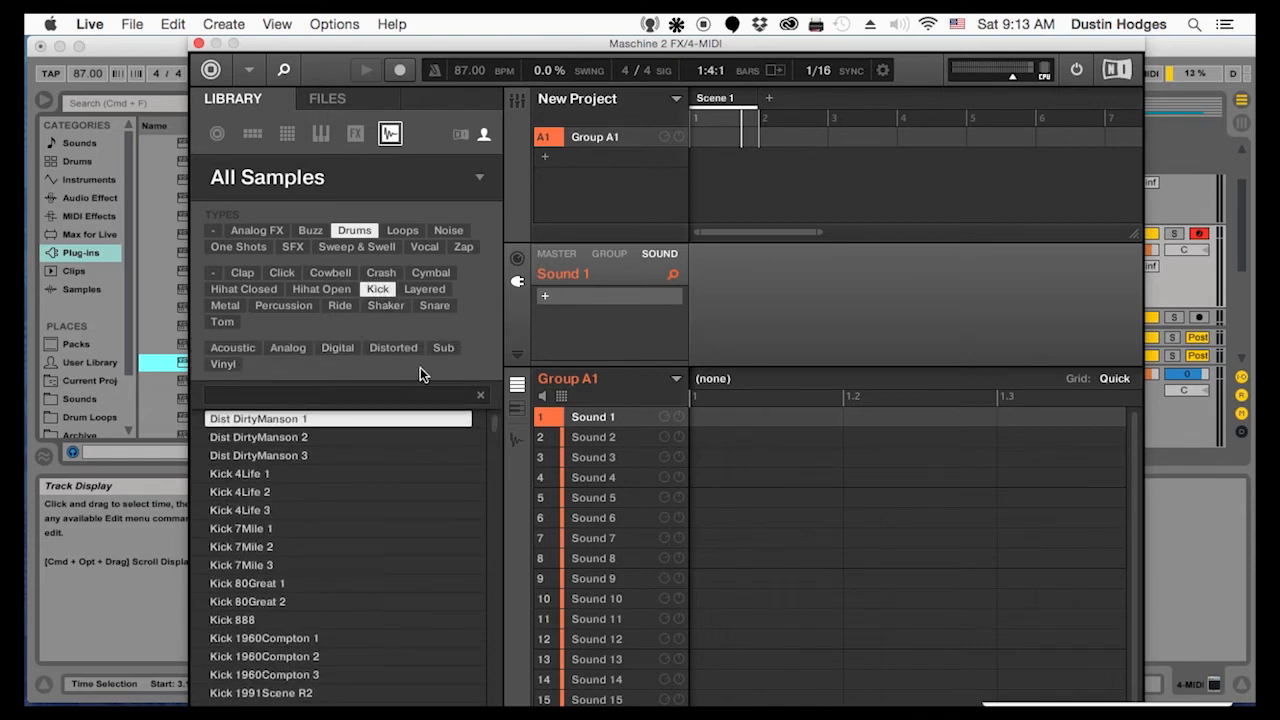
left_click(251, 512)
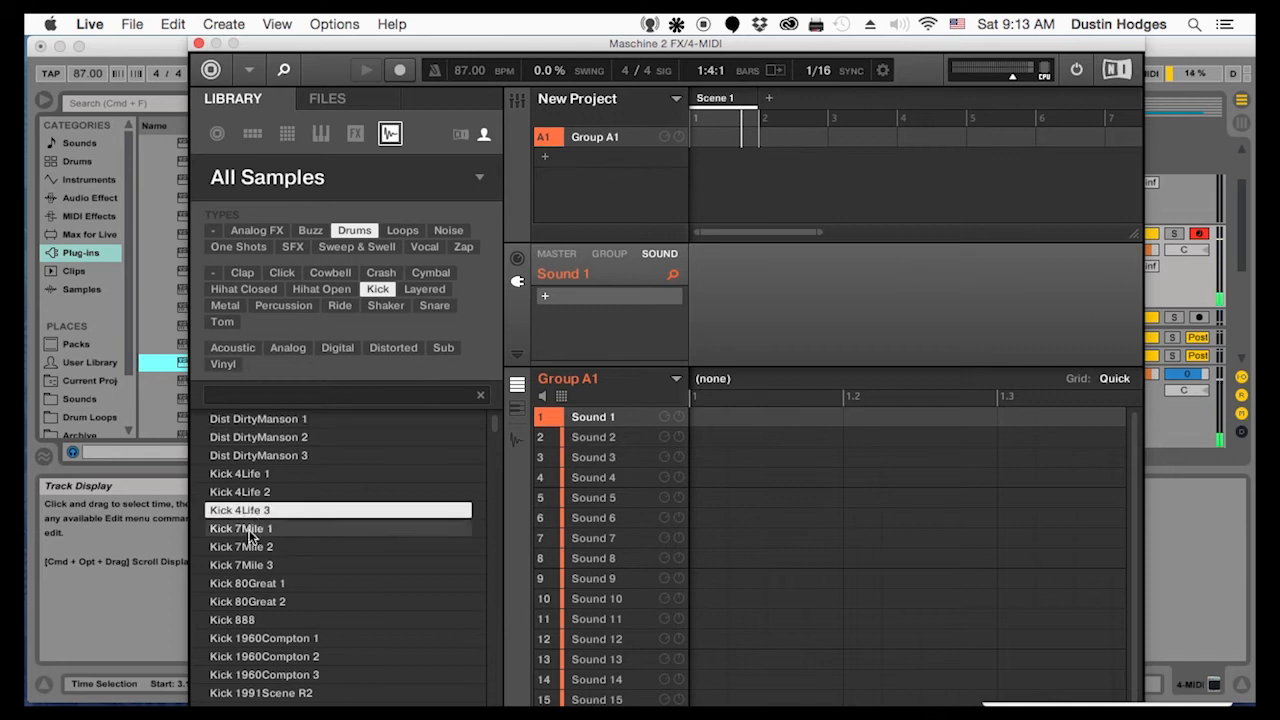
left_click(249, 529)
left_click(246, 564)
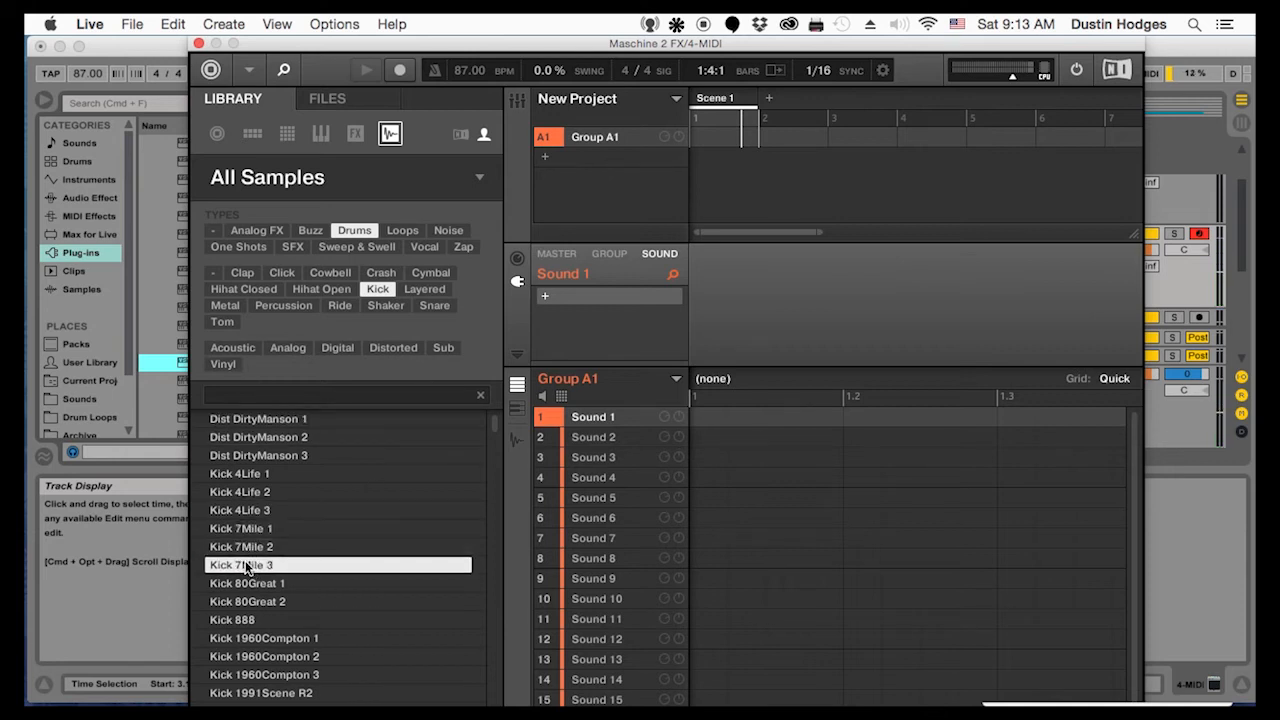
left_click_drag(237, 566, 600, 416)
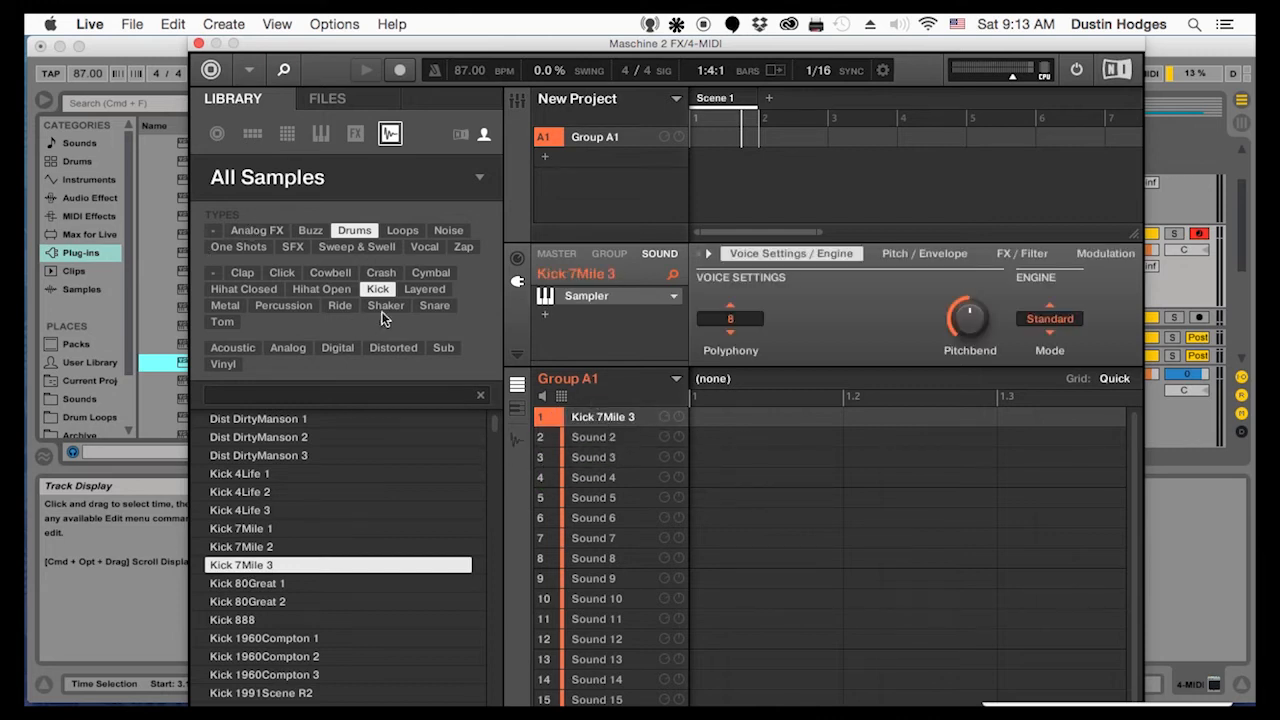
Filter the drum samples to Snare, audition several rim sounds and load Rim Diabolical onto Sound 2
left_click(246, 638)
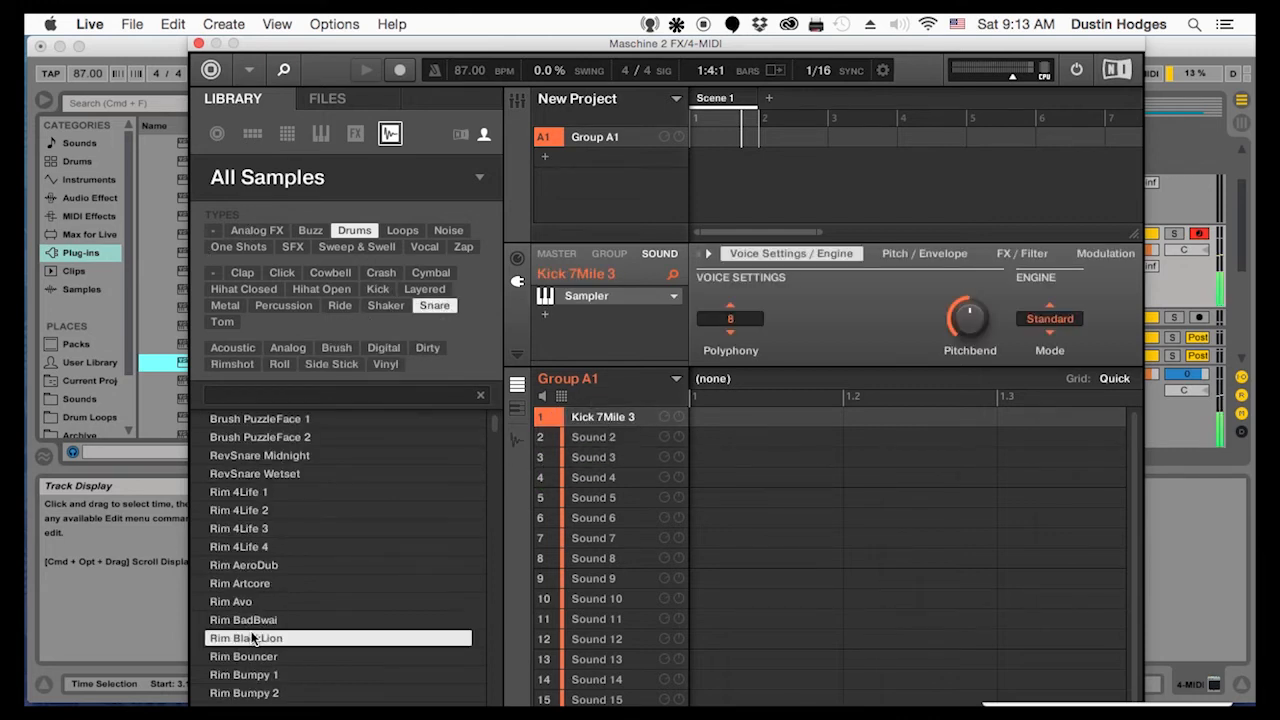
left_click(245, 547)
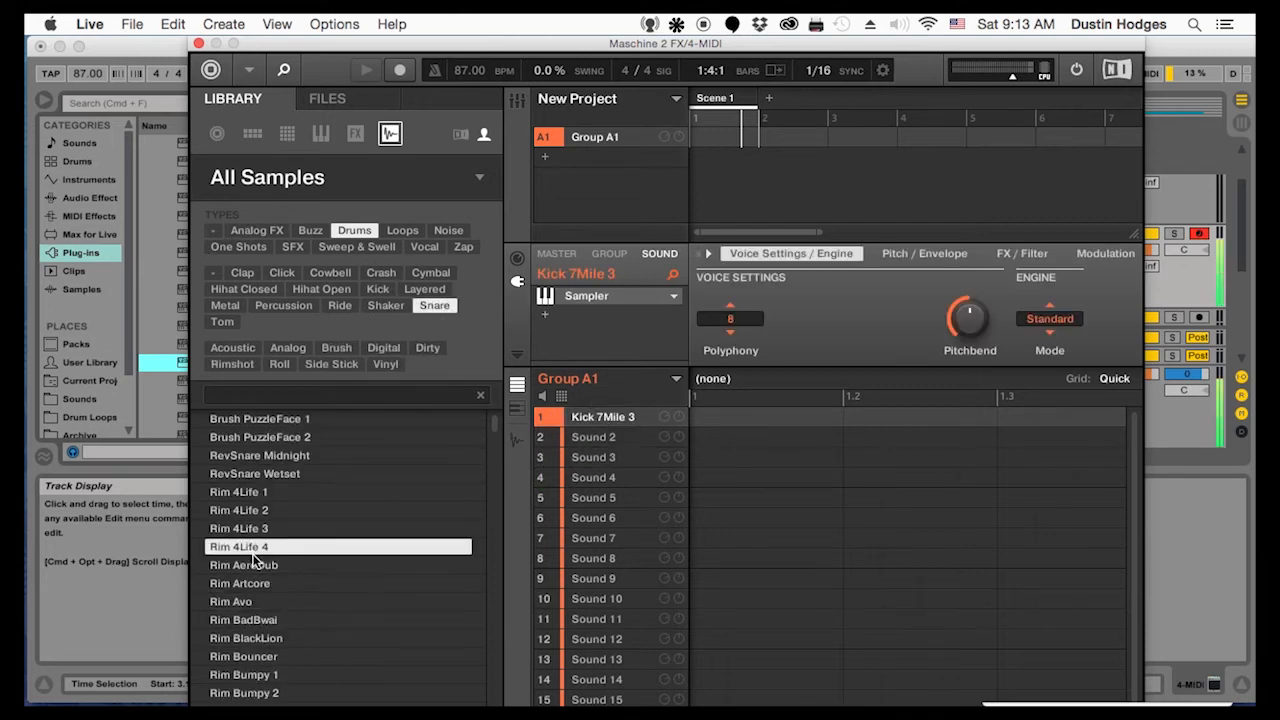
left_click(234, 638)
scroll(270, 621, "down", 5)
left_click(270, 621)
left_click(250, 456)
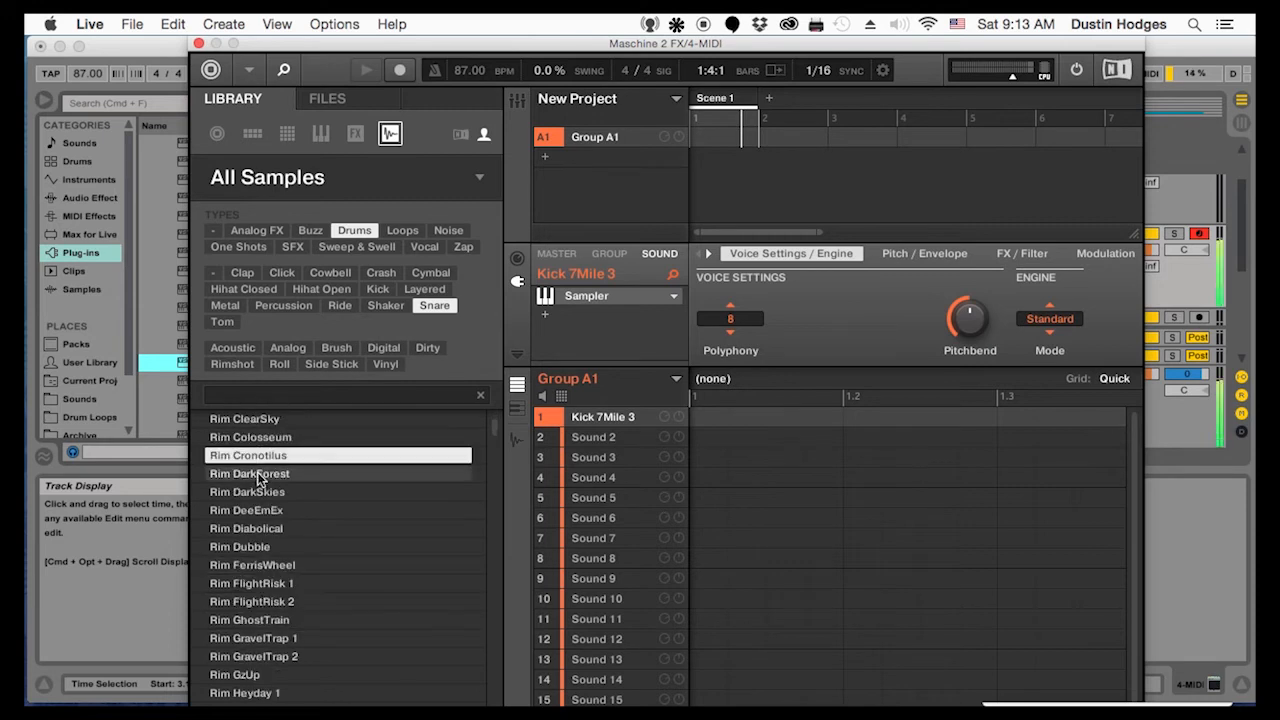
left_click(256, 526)
left_click_drag(243, 530, 609, 441)
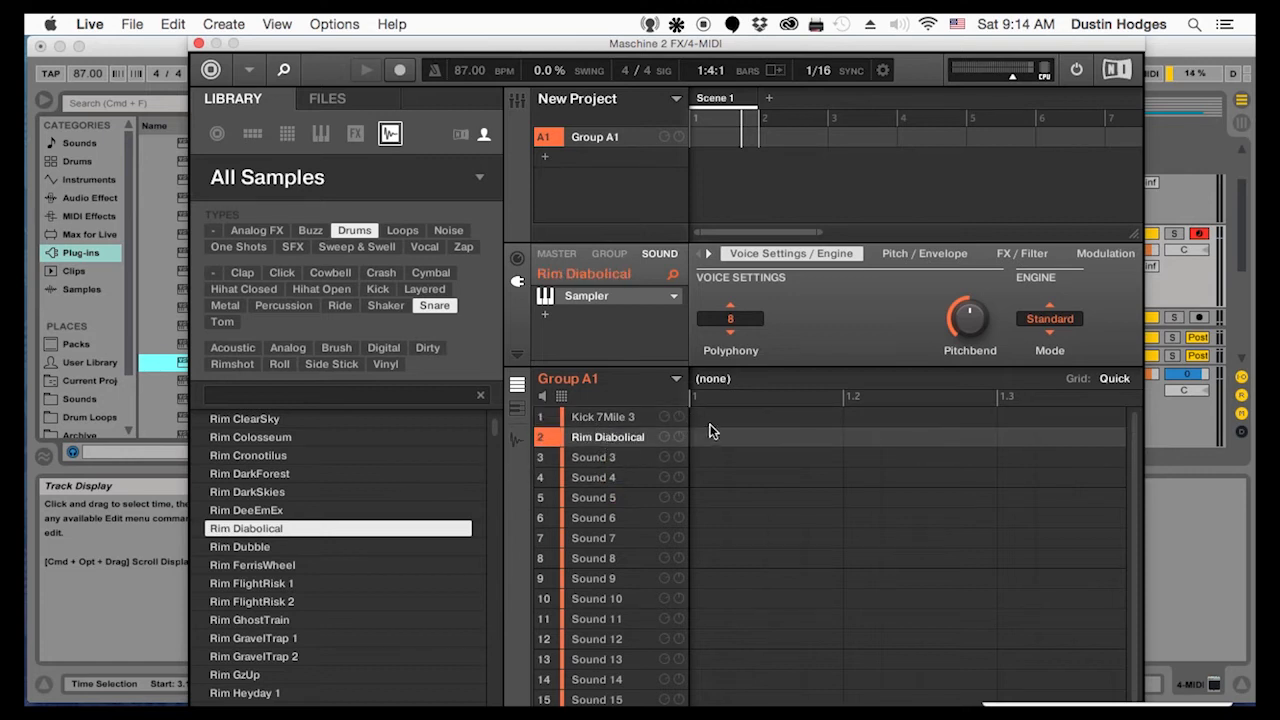
Place a kick on beat 1 and rim hits on beat 2, the last sixteenth of beat 2 and the third sixteenth of beat 3, with playback running
left_click(709, 422)
left_click(858, 436)
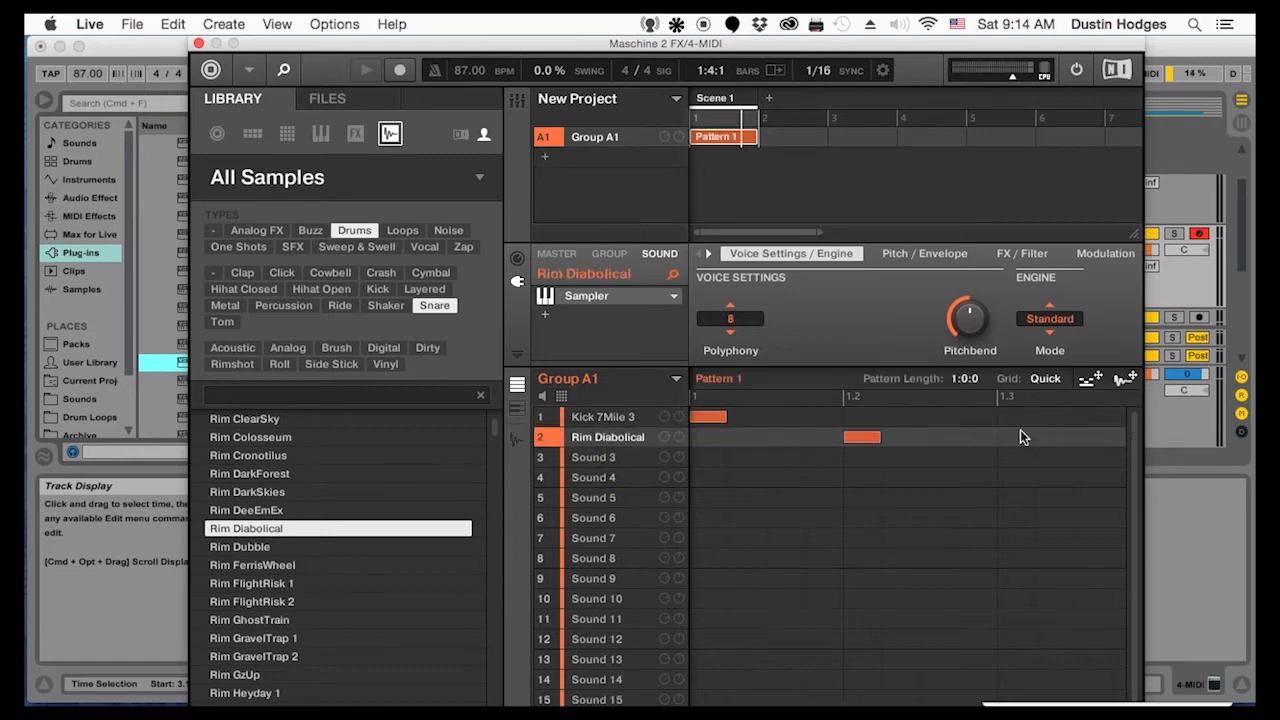
key("space")
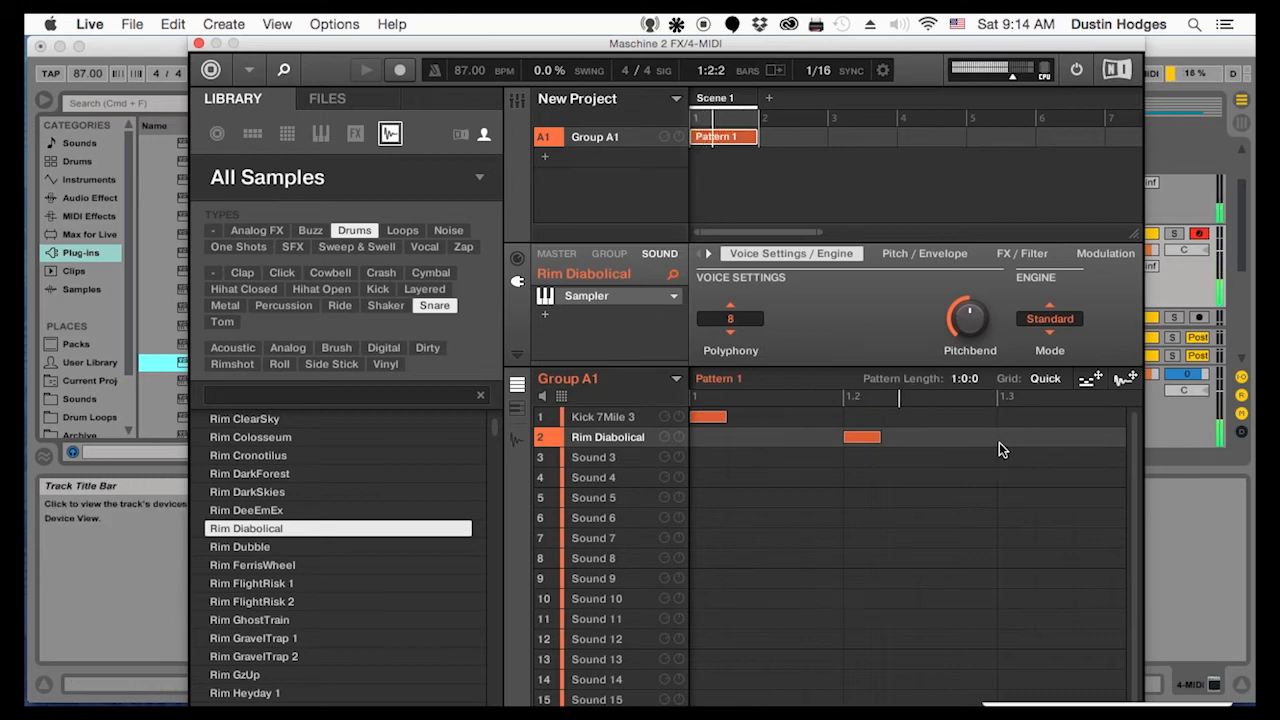
left_click(1092, 437)
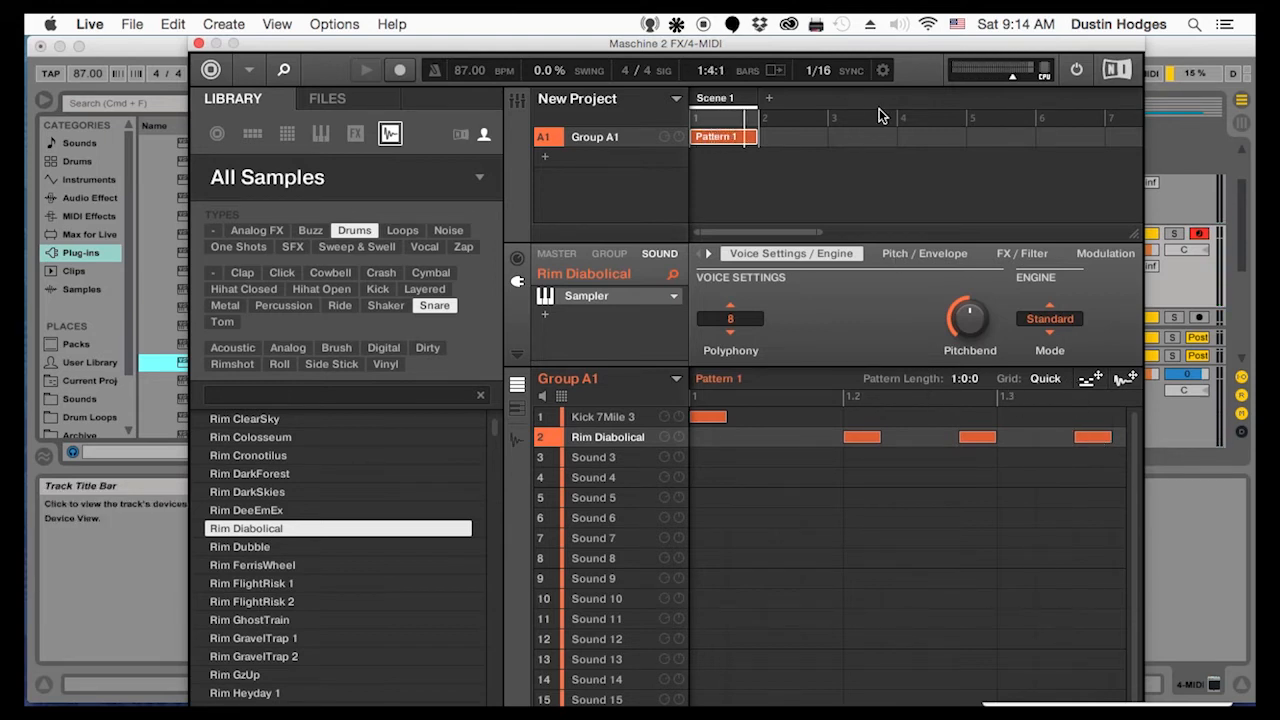
Reposition the Maschine window to keep its interface in view and add a Rim Diabolical hit on beat 4
left_click_drag(835, 49, 1254, 262)
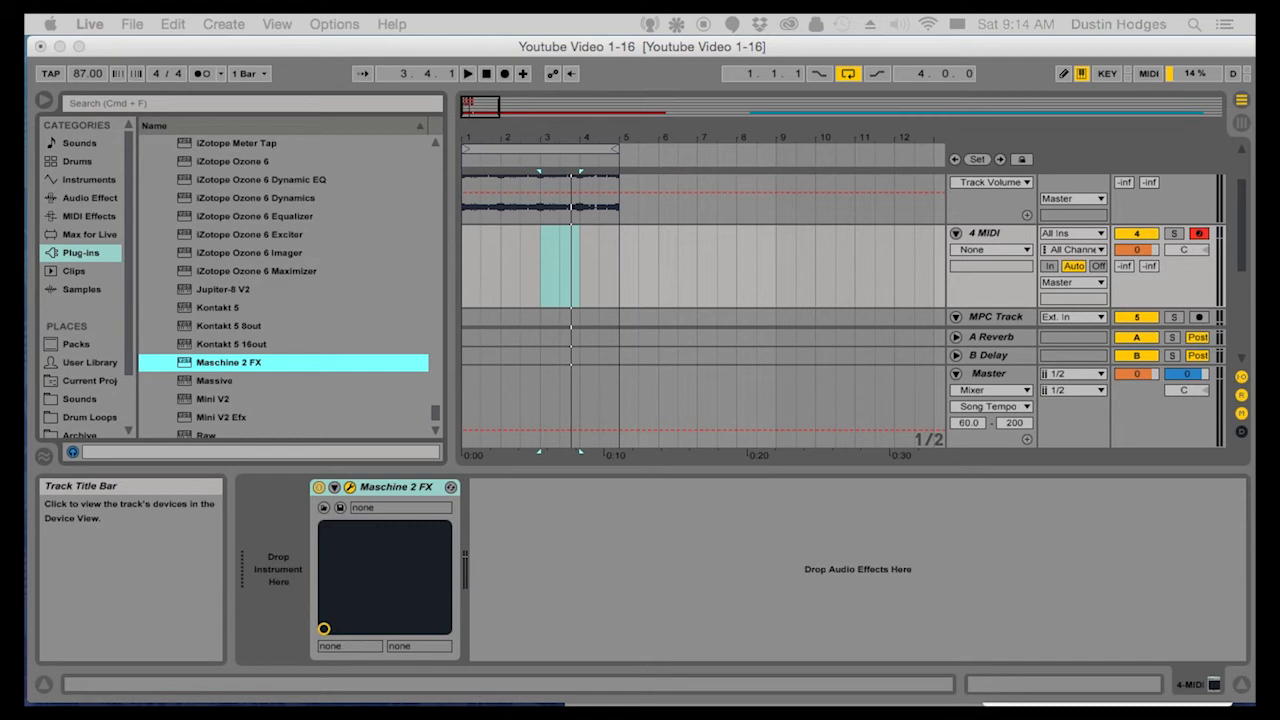
left_click_drag(1254, 45, 627, 42)
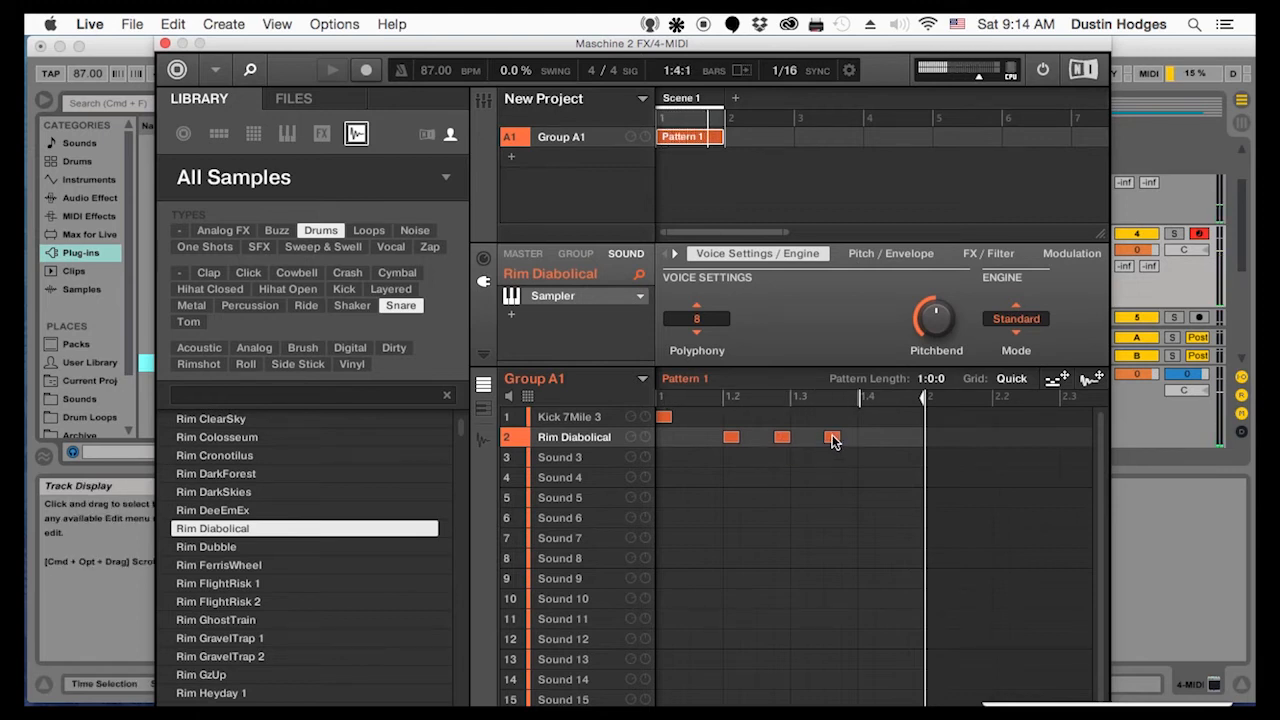
left_click(867, 438)
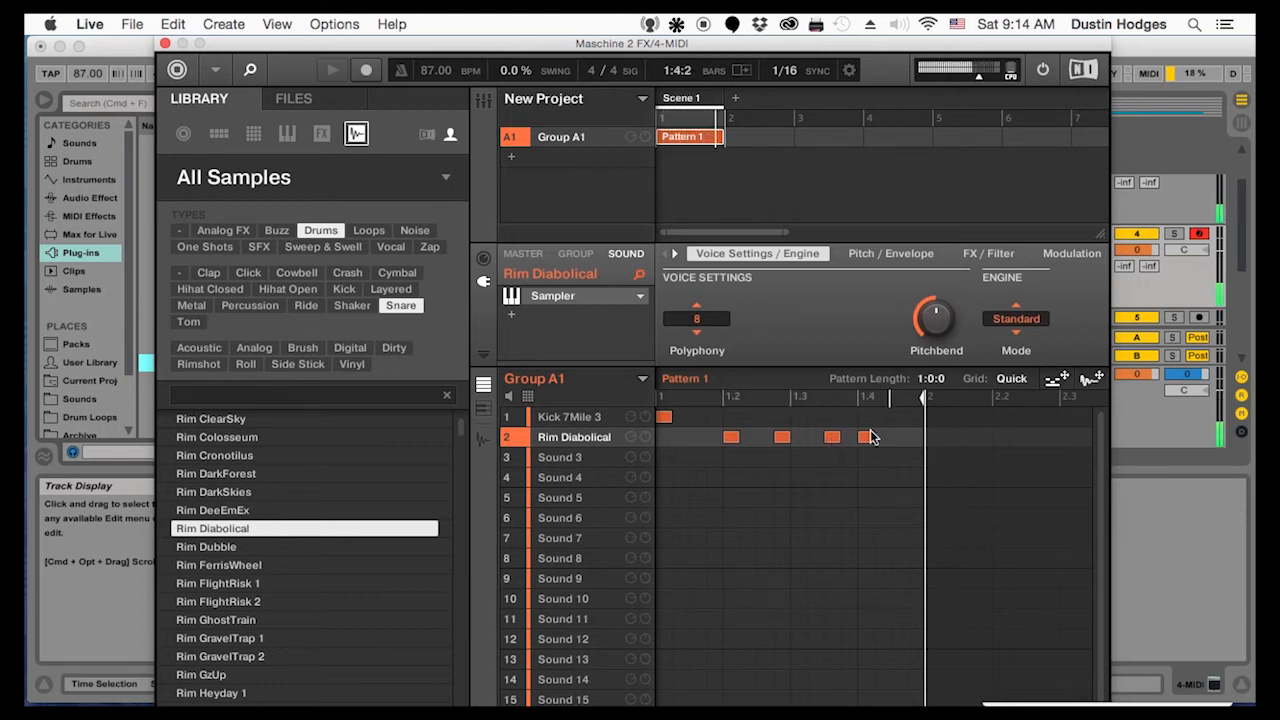
Add Kick 7Mile 3 hits on the third sixteenth of beat 2 and the third sixteenth of beat 4
left_click(815, 416)
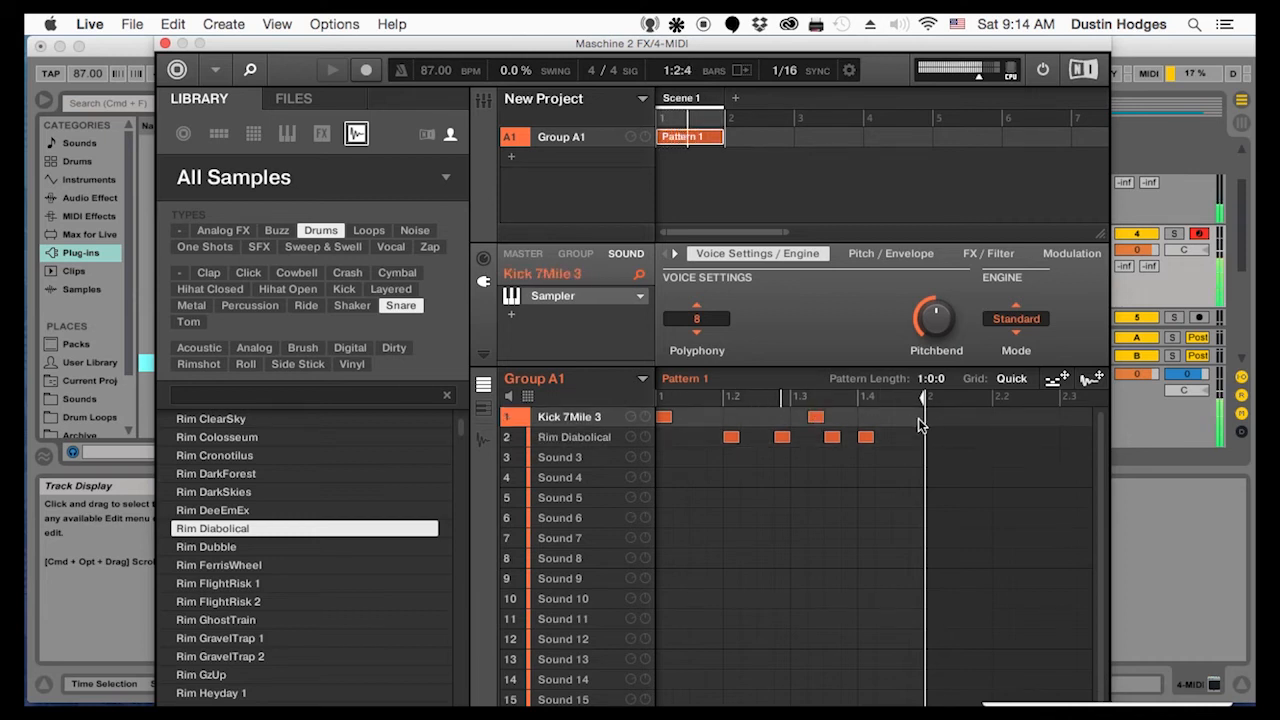
left_click_drag(816, 423, 768, 425)
left_click(900, 417)
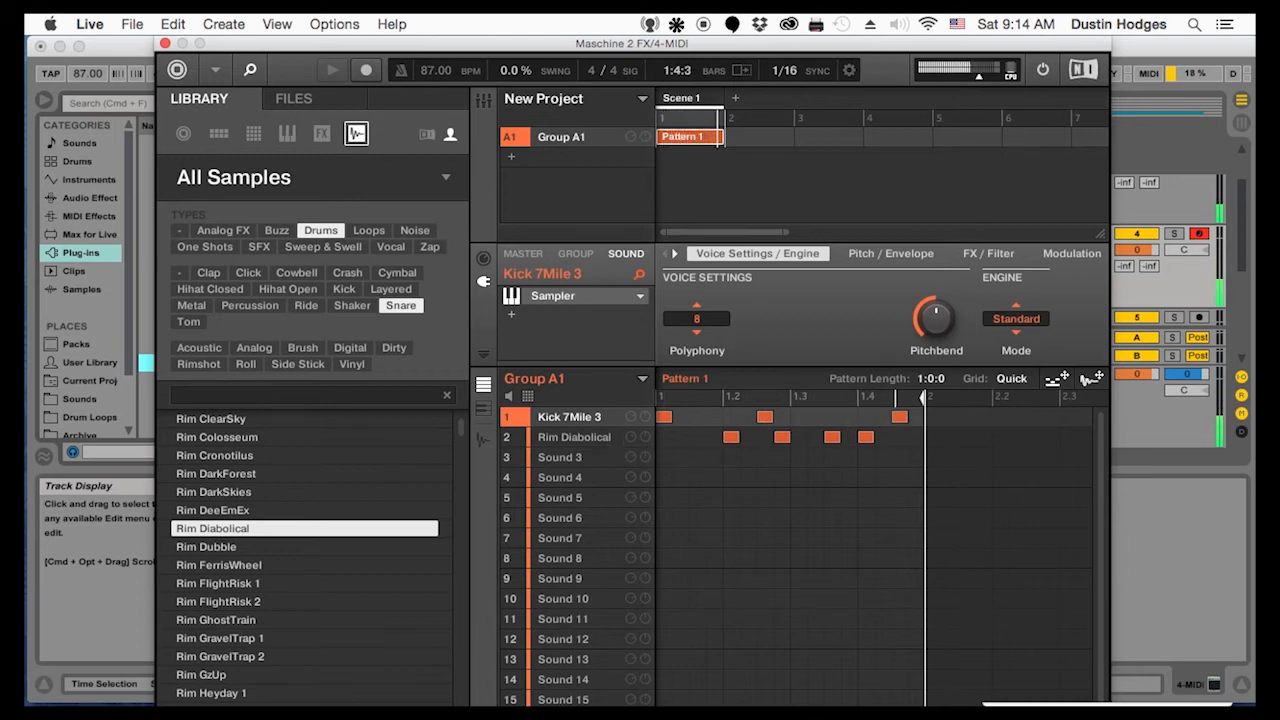
Audition more rim samples for Sound 3 and load Rim FlightRisk 1 onto it
left_click(591, 457)
left_click(240, 619)
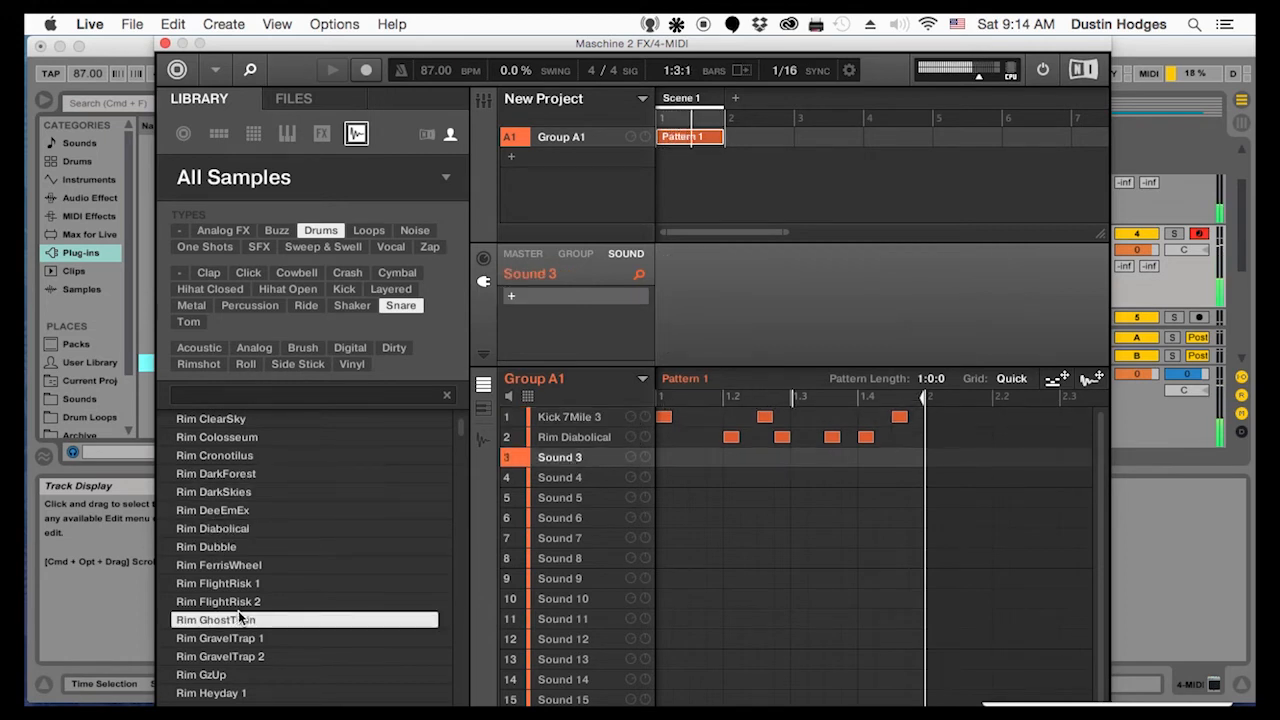
left_click(228, 583)
scroll(238, 628, "down", 1)
left_click(239, 634)
left_click(226, 512)
left_click(229, 537)
left_click_drag(223, 522, 550, 462)
Place Rim FlightRisk 1 hits on beats 2 and 4 and set Maschine's swing to 30.0%
left_click(733, 460)
left_click(867, 456)
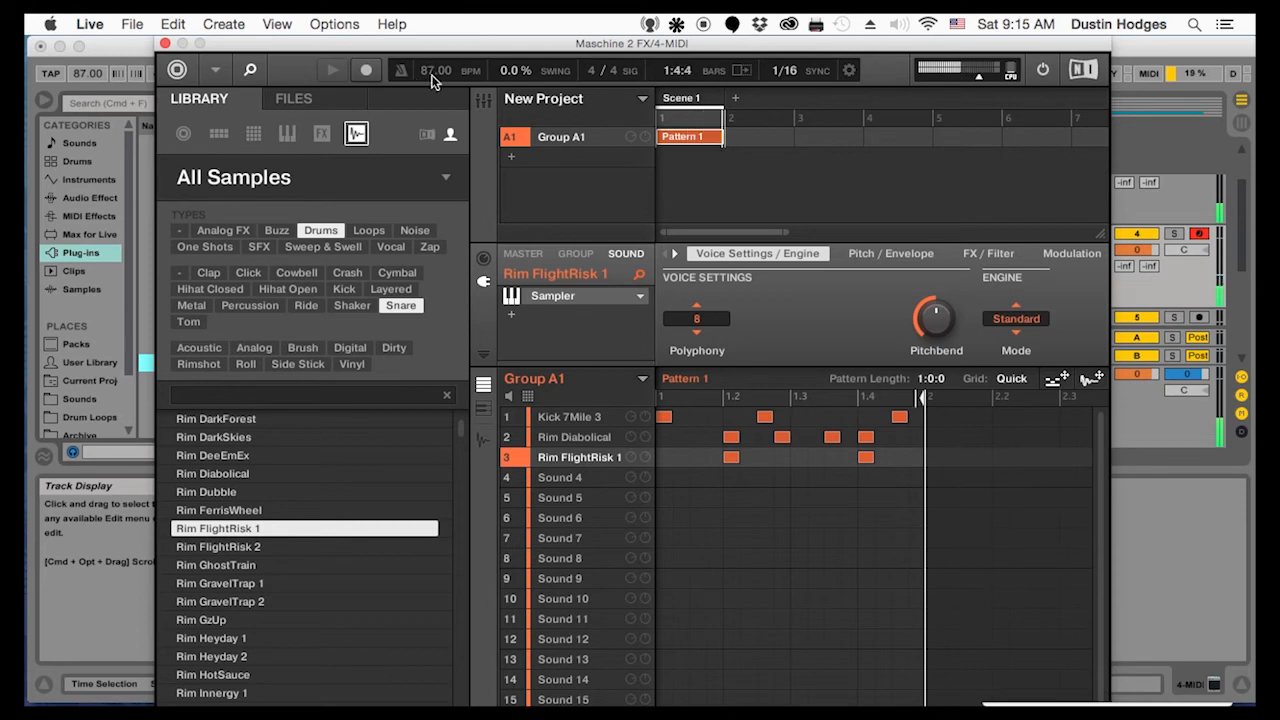
left_click_drag(510, 80, 510, 63)
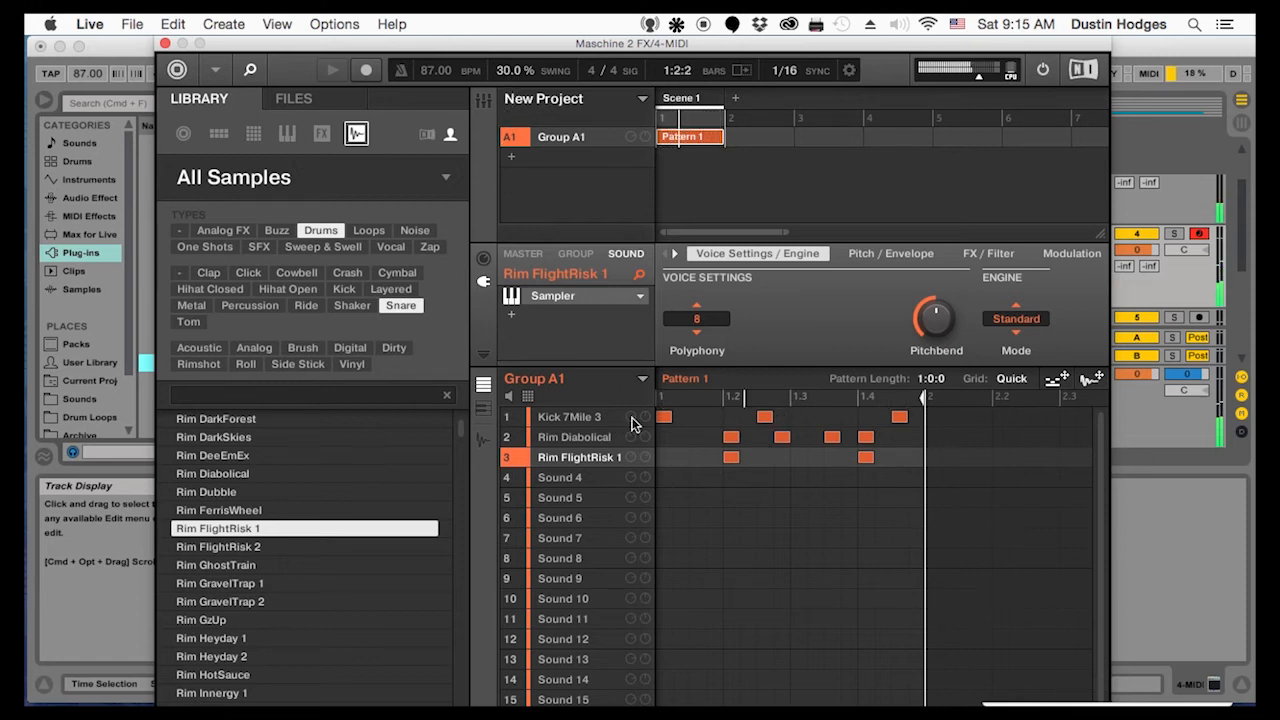
Audition further rim samples, including Rim GravelTrap 1, Rim GzUp and Rim Heyday 1, against the loop
left_click(214, 582)
left_click(220, 618)
left_click(220, 638)
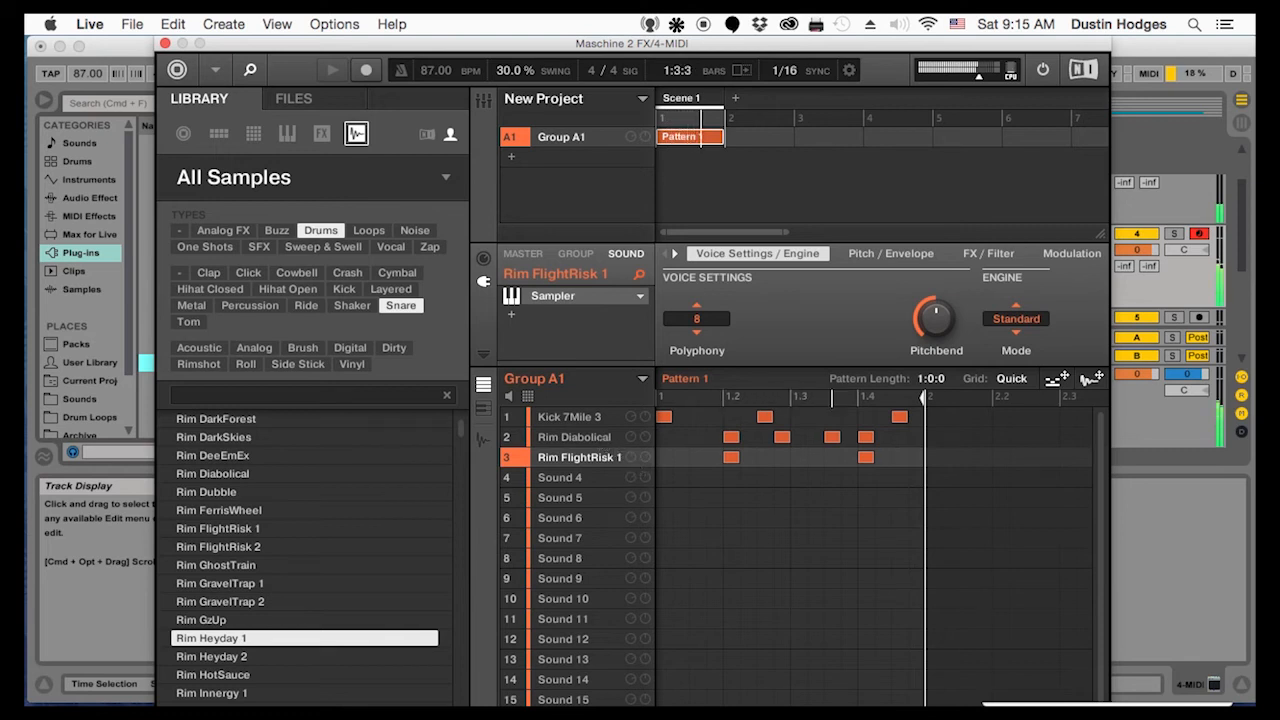
Select Sound 4, filter the drum samples to Shaker and audition Maracas Calientes 1, Shake DoubleAgent and further shakers
left_click(559, 479)
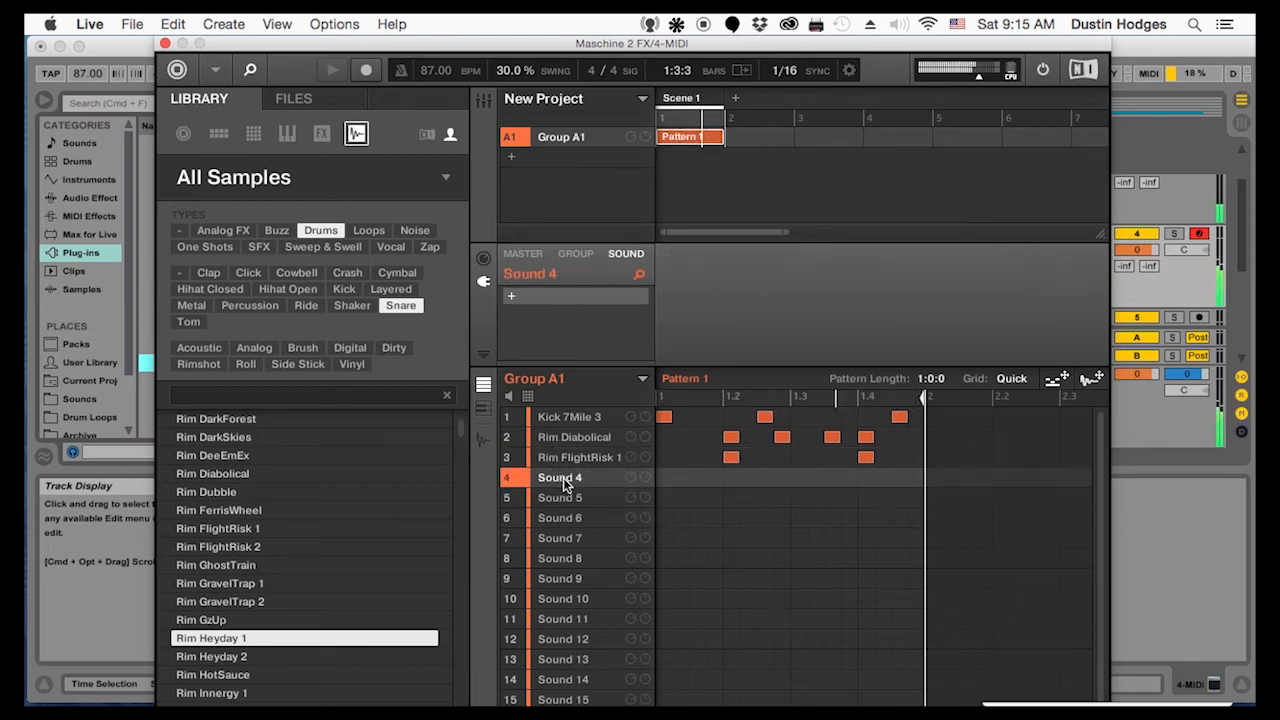
left_click(352, 305)
left_click(240, 604)
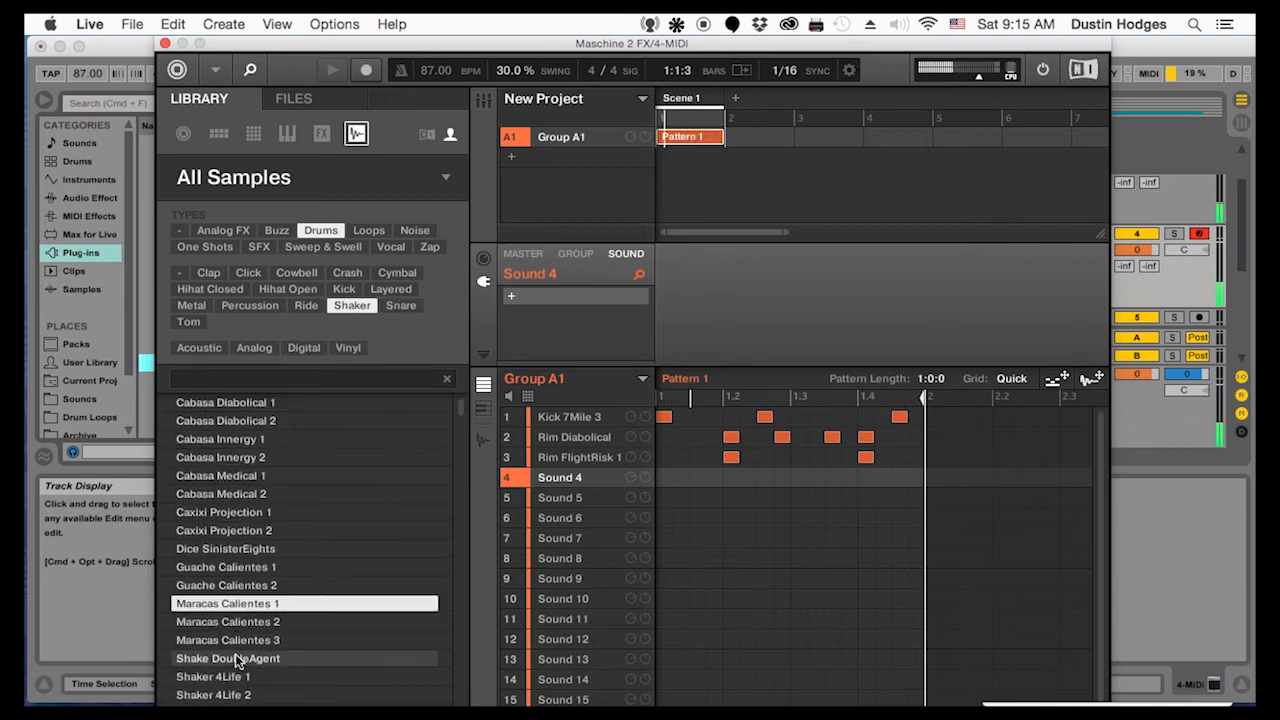
left_click(250, 659)
left_click(247, 662)
scroll(252, 658, "down", 8)
left_click(257, 654)
Audition successive shakers, load Shaker BattleGround onto Sound 4 and place hits on beats 1 and 3
key("Down")
key("Down")
key("Down")
key("Down")
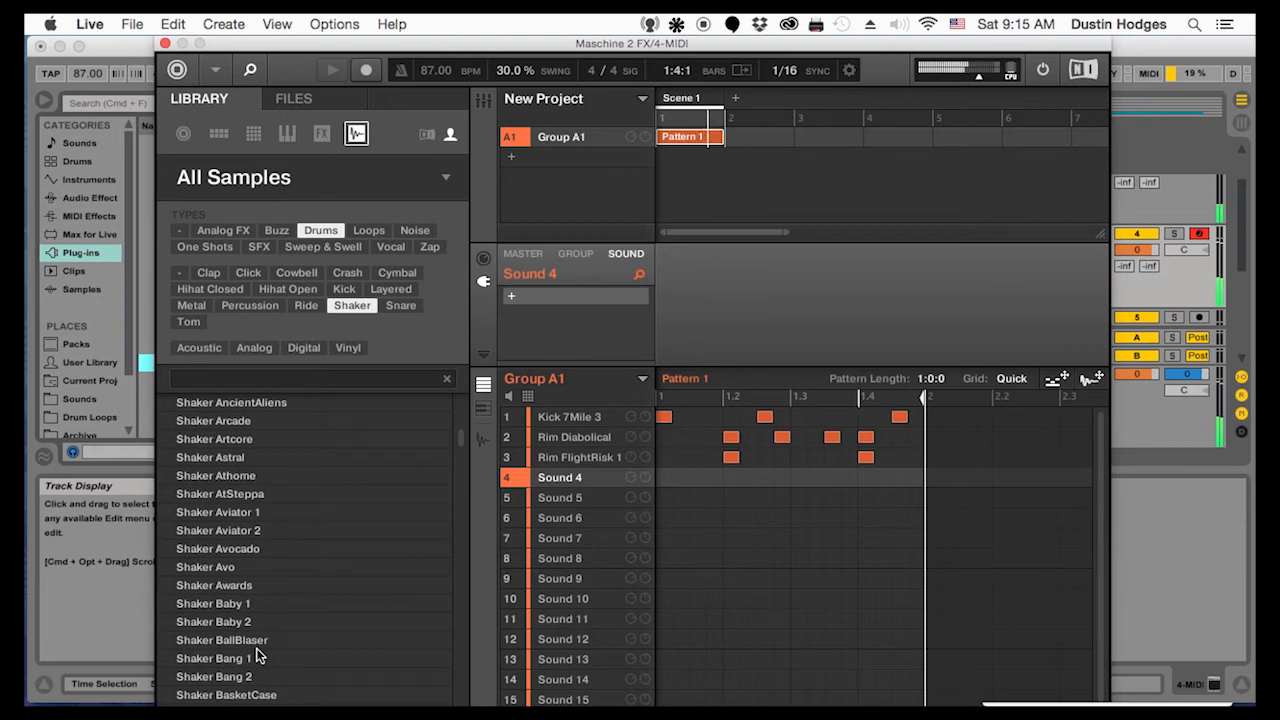
key("Down")
key("Down")
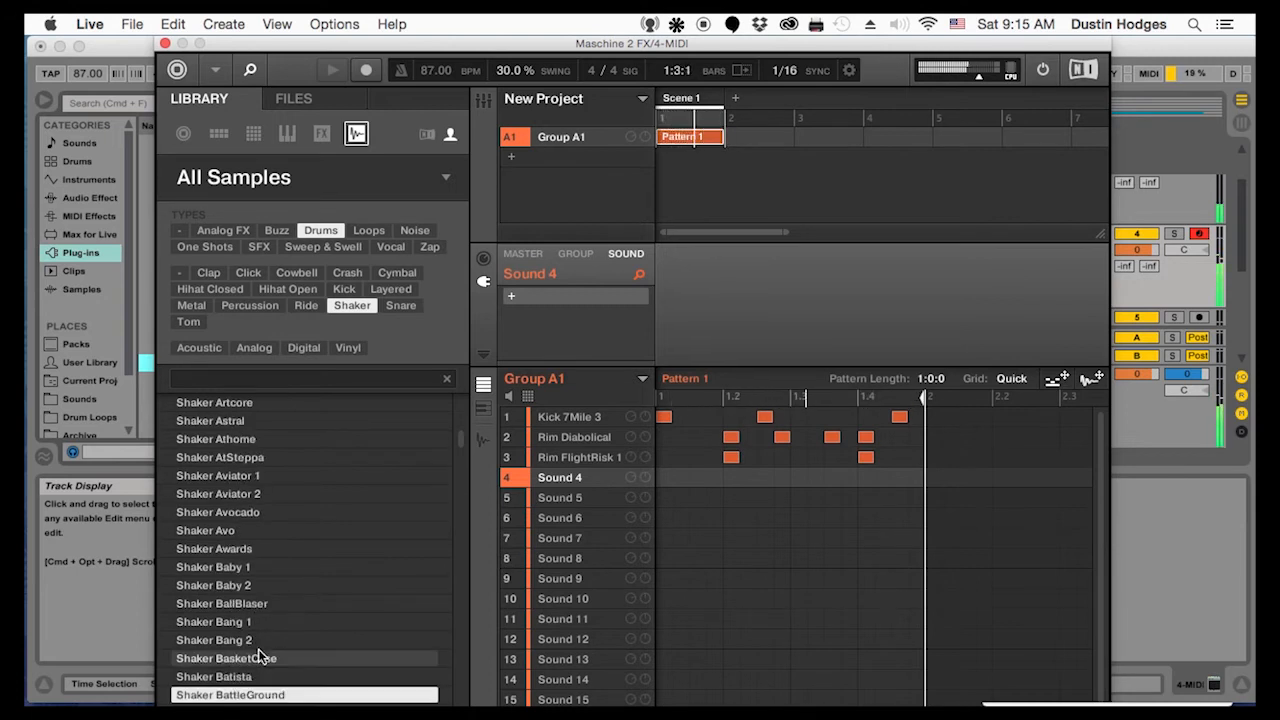
left_click_drag(259, 700, 580, 478)
left_click(662, 478)
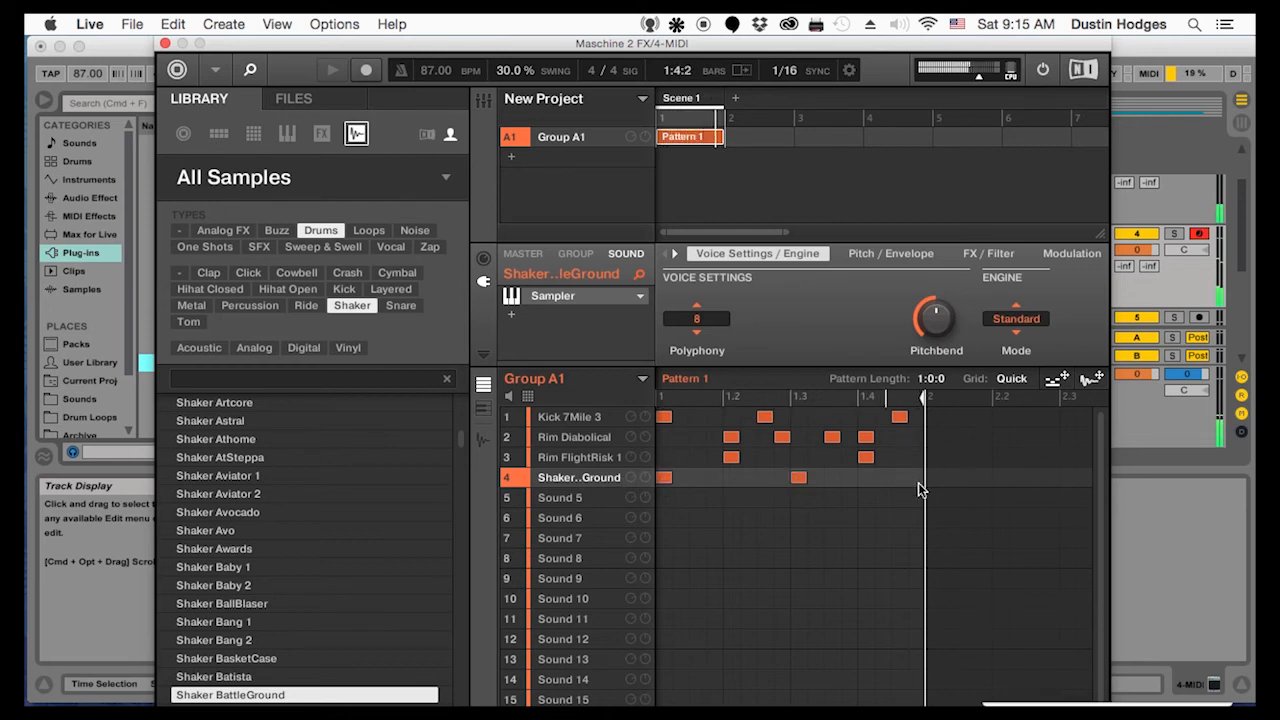
Audition more shaker samples against the loop, from Shaker Bang 1 to the Shaker Breed, BossBaller 1 and Boozer sounds
left_click(210, 608)
left_click(210, 622)
scroll(217, 628, "down", 10)
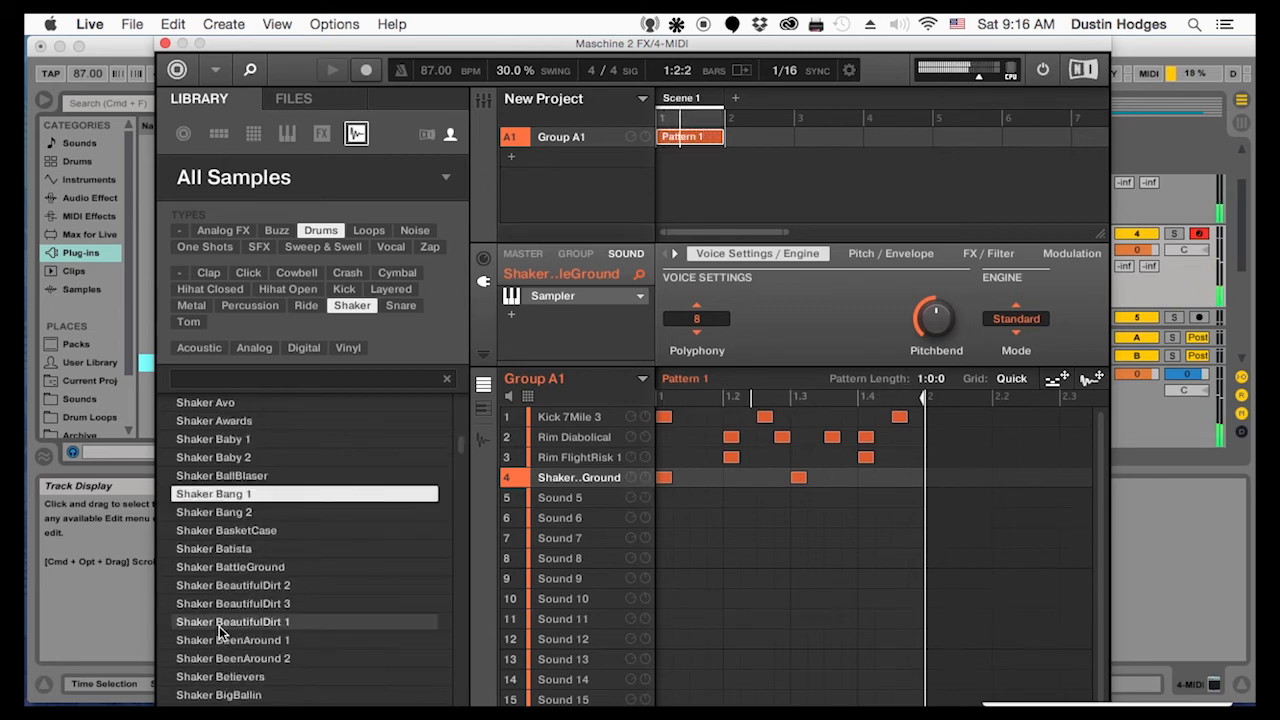
left_click(220, 624)
key("Up")
key("Up")
key("Up")
key("Up")
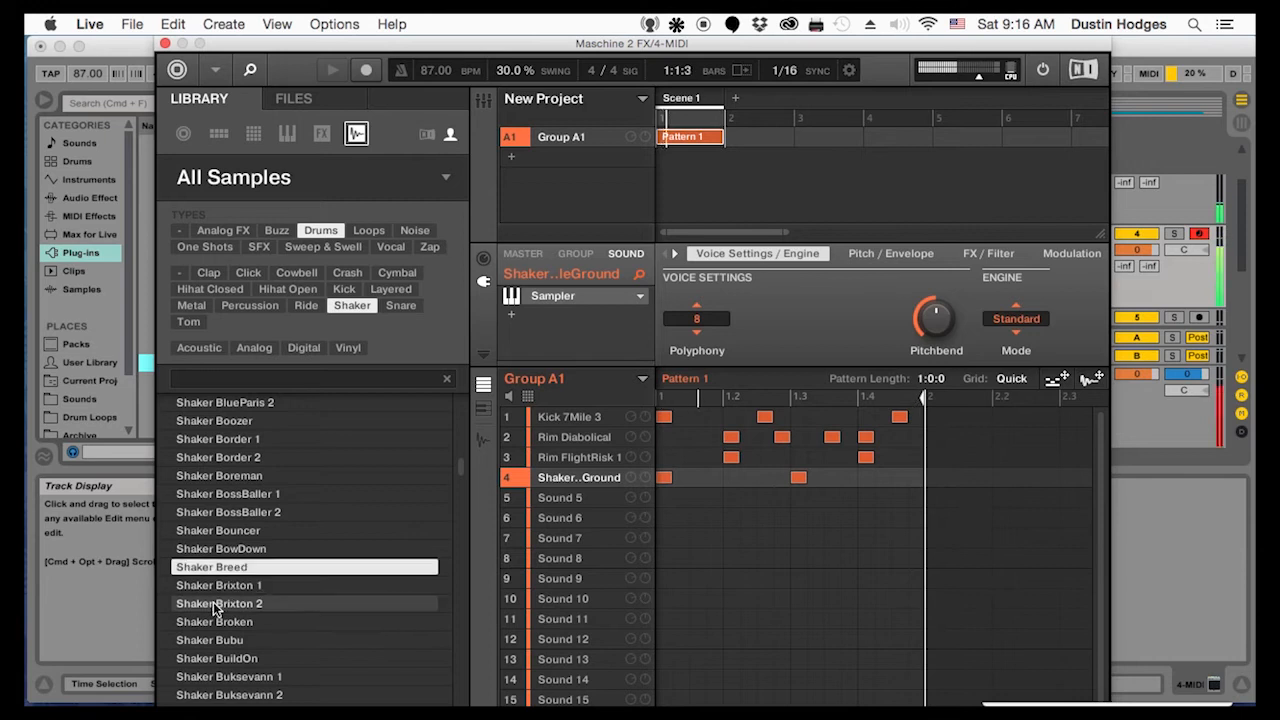
key("Up")
key("Up")
key("Up")
key("Up")
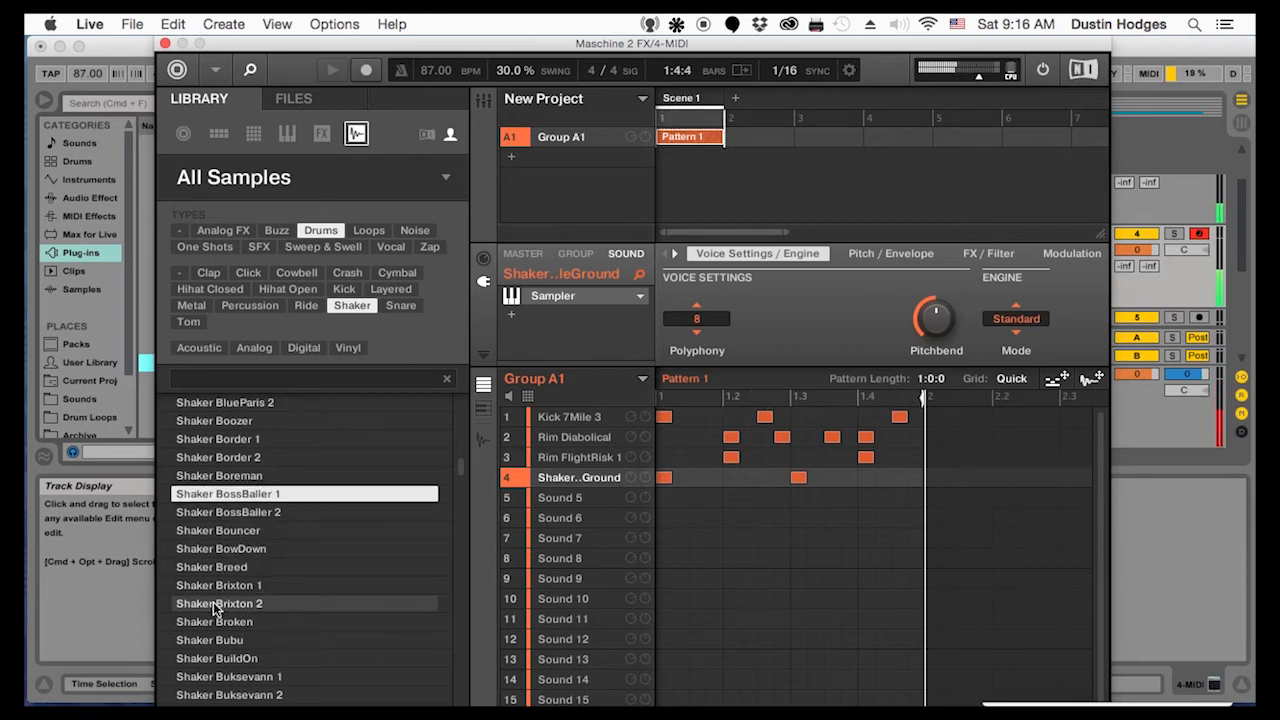
key("Up")
key("Up")
key("Up")
key("Up")
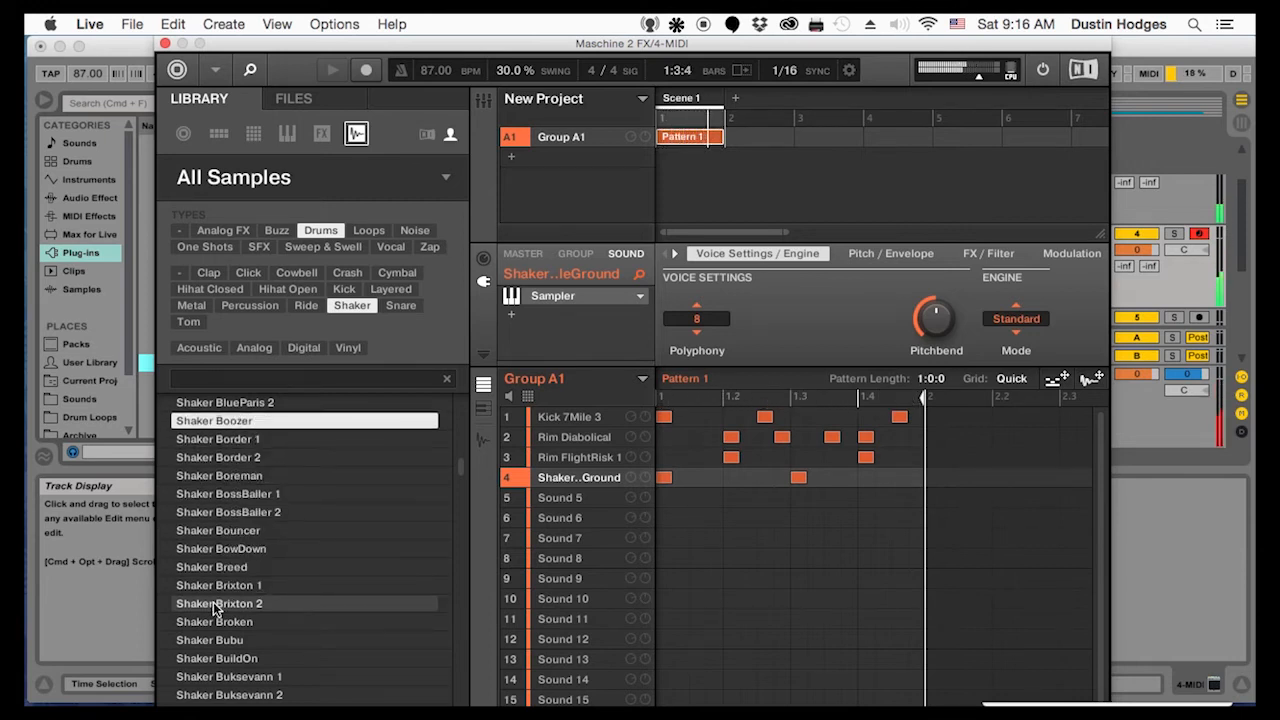
Audition the following shaker samples against the loop, from Shaker Buksevann 2 through Shaker Calizone 1 and Shaker CandyShop 1
key("Down")
key("Down")
key("Down")
key("Down")
key("Down")
key("Down")
key("Down")
key("Down")
key("Down")
key("Down")
key("Down")
key("Down")
key("Down")
key("Down")
key("Down")
key("Down")
key("Down")
key("Down")
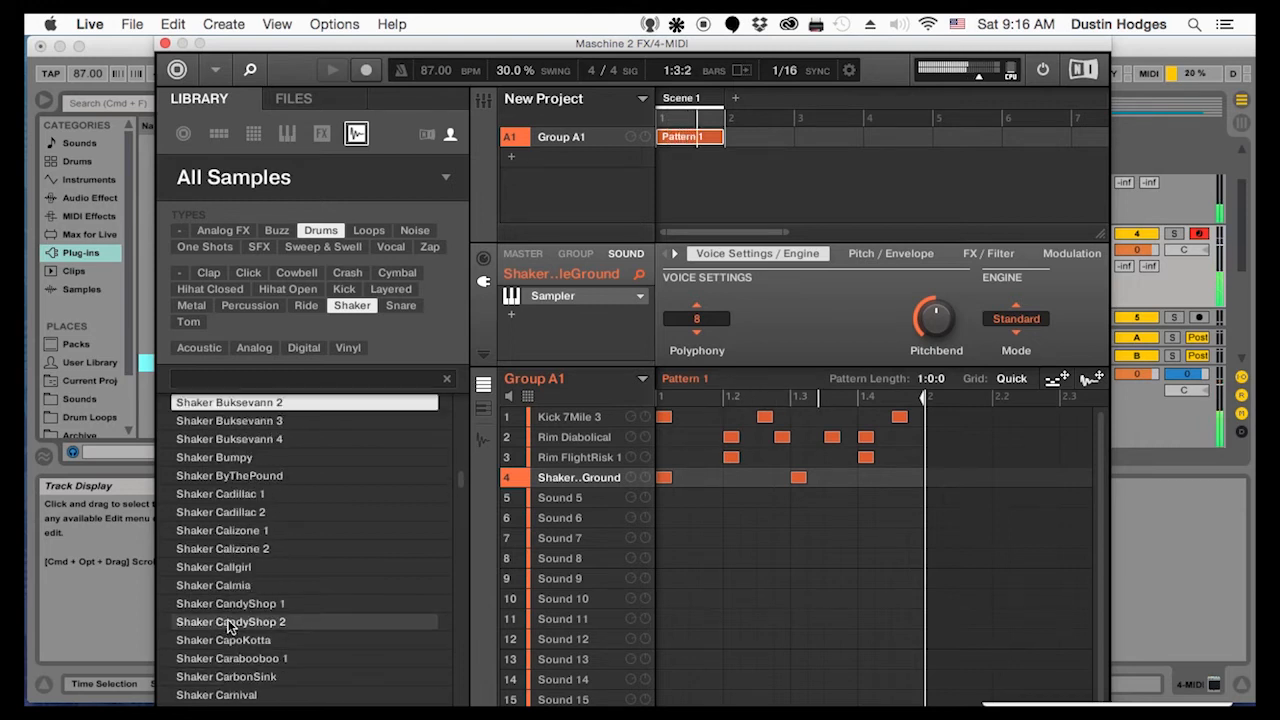
key("Down")
key("Down")
key("Down")
key("Down")
key("Down")
key("Down")
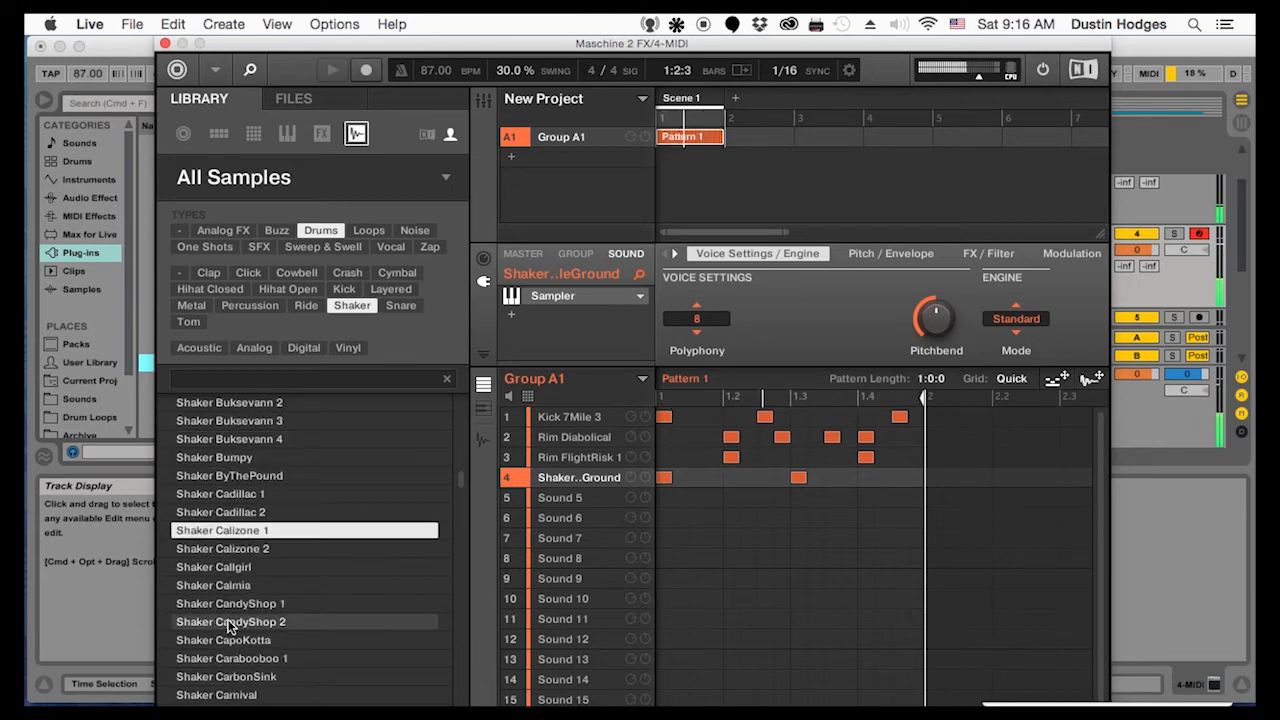
key("Down")
key("Down")
key("Down")
key("Down")
key("Down")
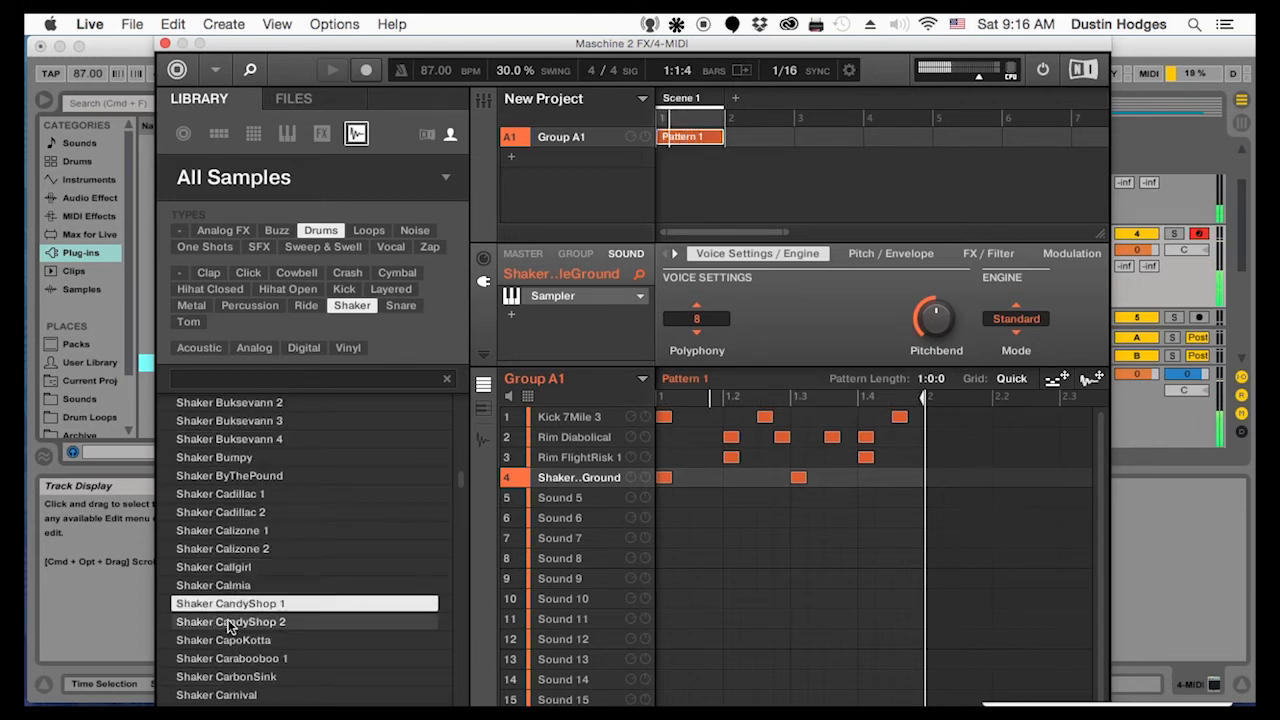
key("Down")
key("Down")
key("Down")
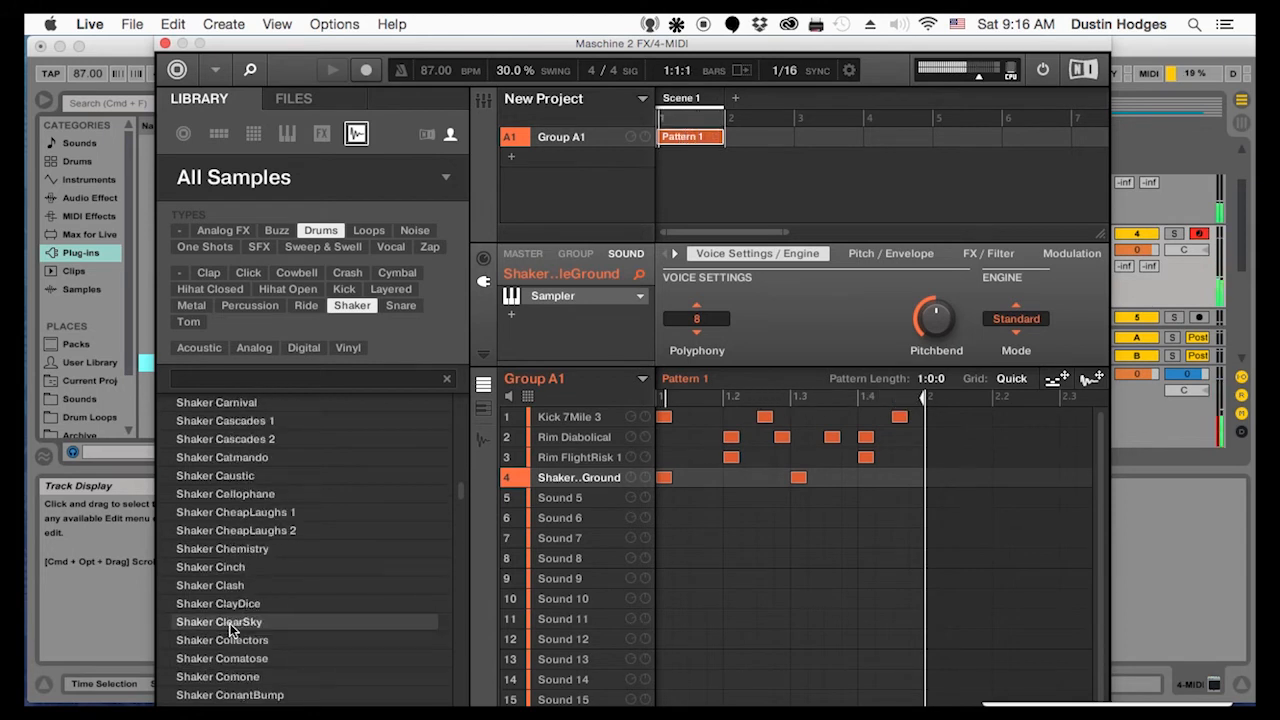
key("Down")
key("Down")
Audition shakers around Shaker Collectors, load Shaker ClayDice onto Sound 5 and place its hits on beats 2 and 4
left_click(215, 530)
left_click(222, 587)
left_click(226, 620)
left_click(228, 642)
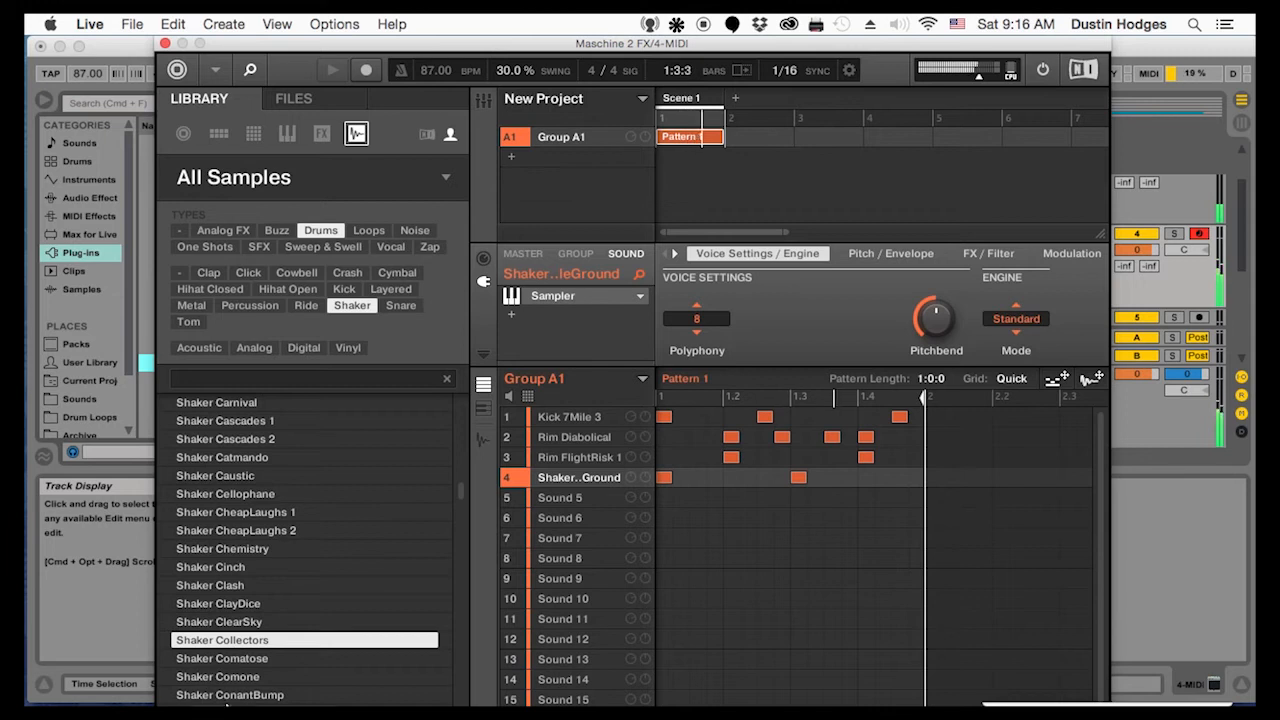
left_click(230, 695)
key("Up")
key("Up")
key("Up")
key("Up")
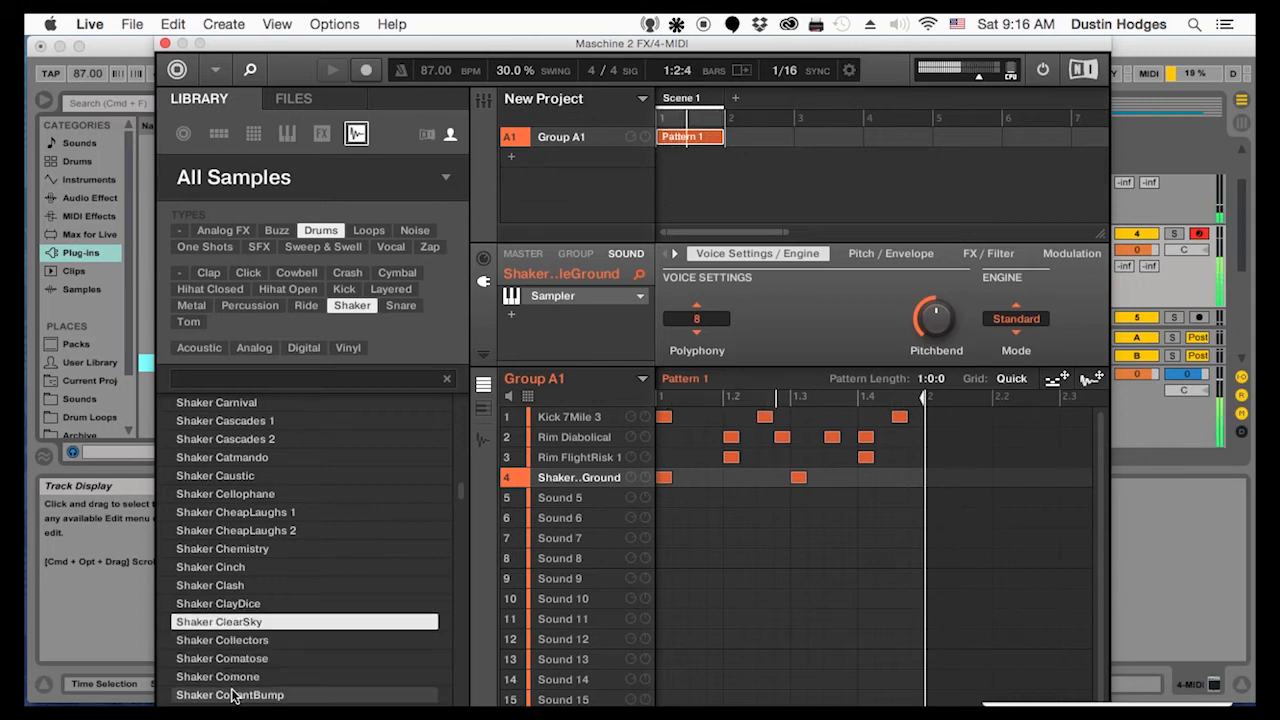
left_click(232, 604)
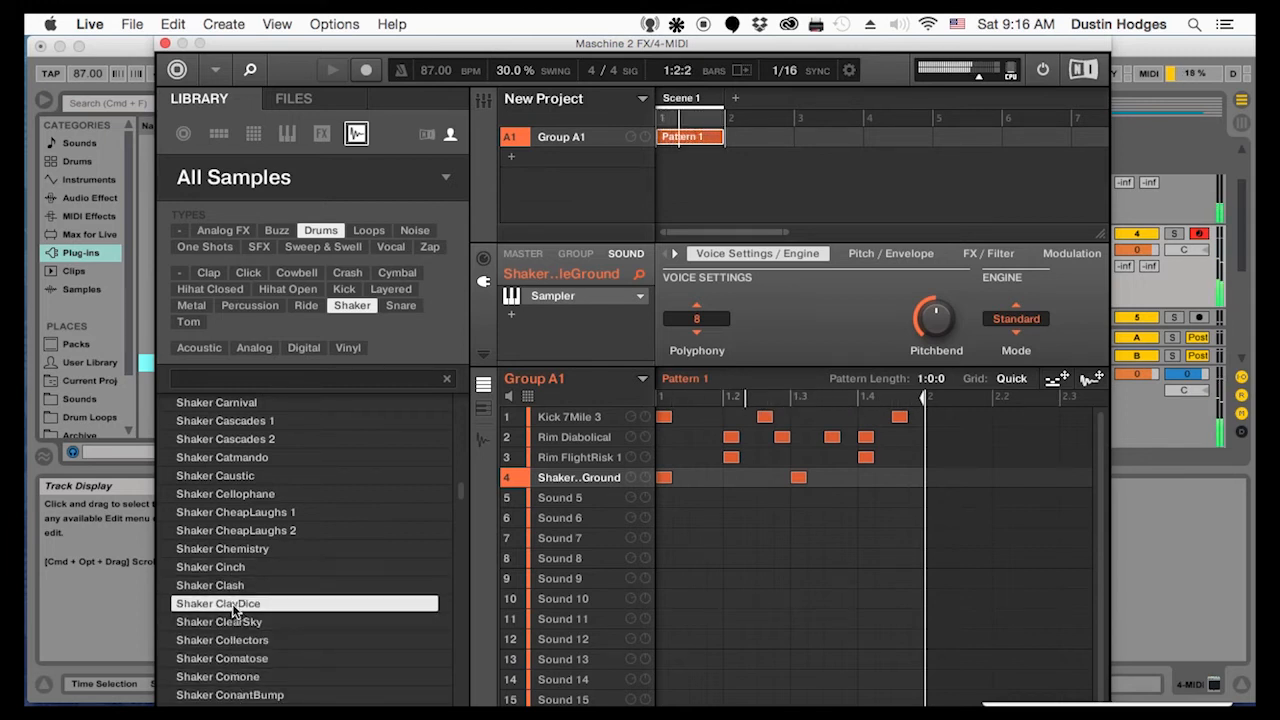
left_click_drag(235, 606, 569, 499)
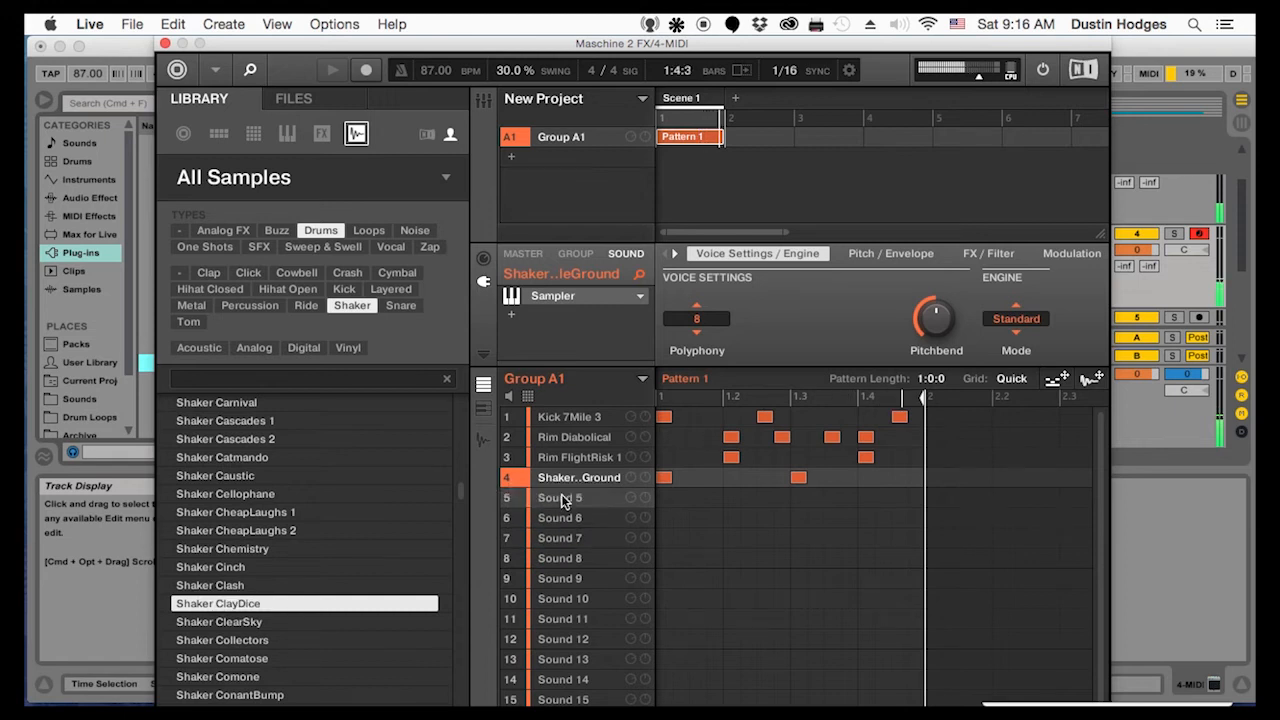
left_click(729, 497)
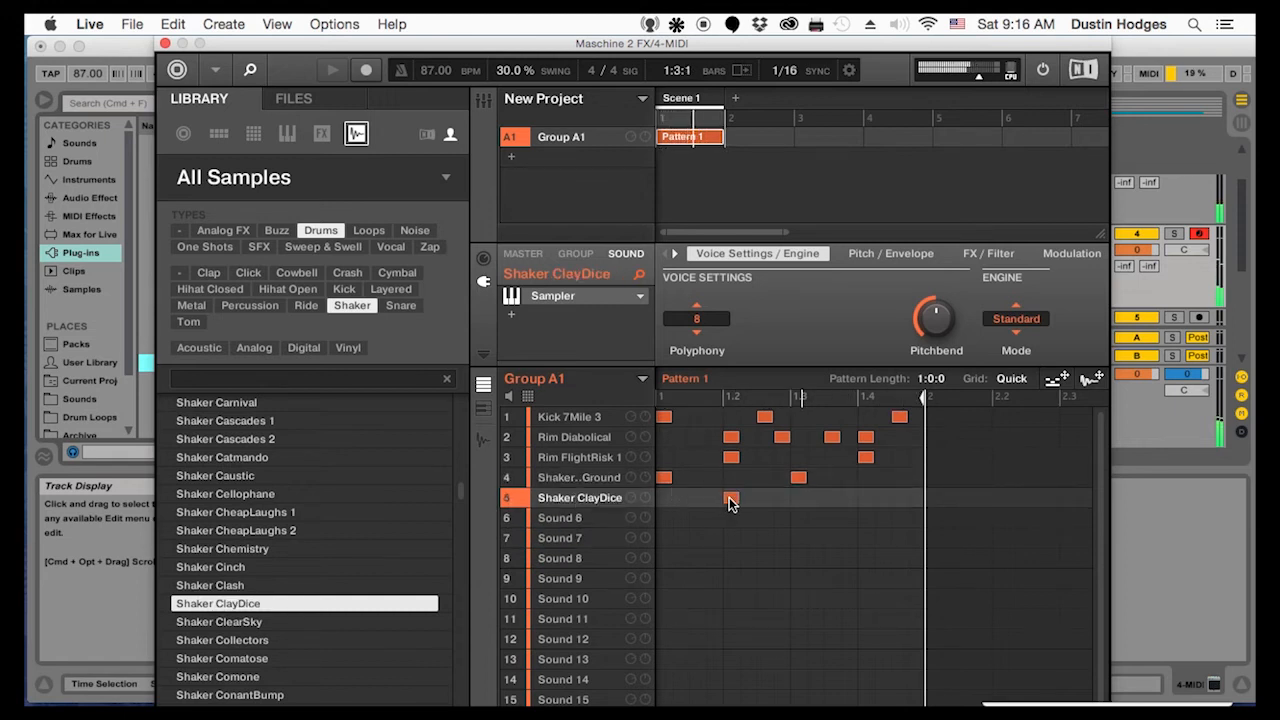
left_click(866, 497)
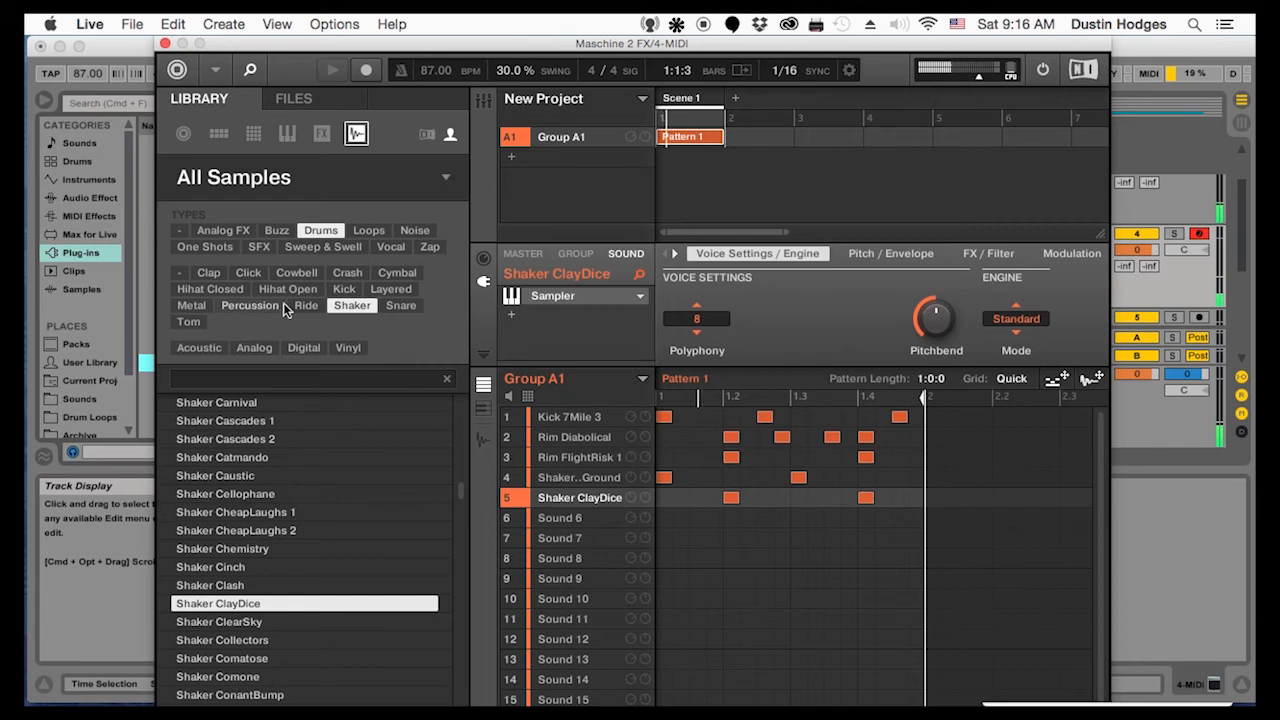
Filter the drum samples to closed hi-hats and audition them against the loop, from the ClosedHH 888 sounds to ClosedHH AllAboutYou
left_click(210, 288)
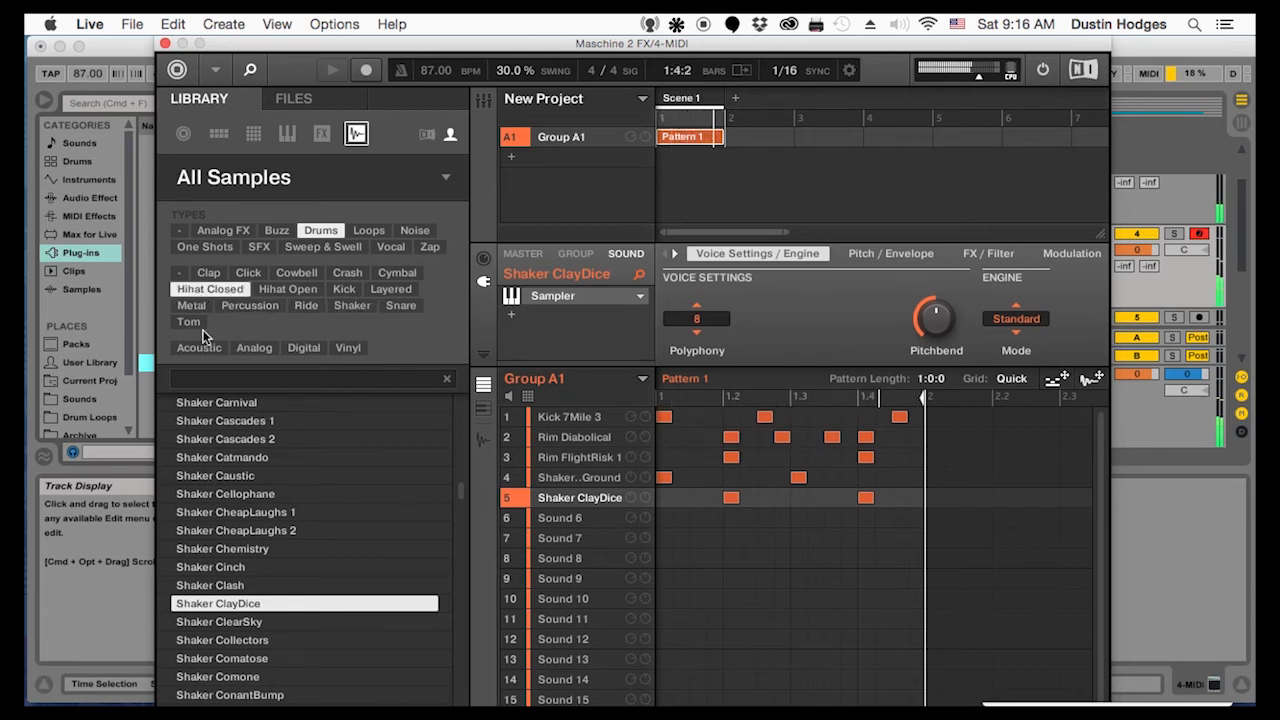
left_click(216, 477)
left_click(225, 567)
left_click(228, 658)
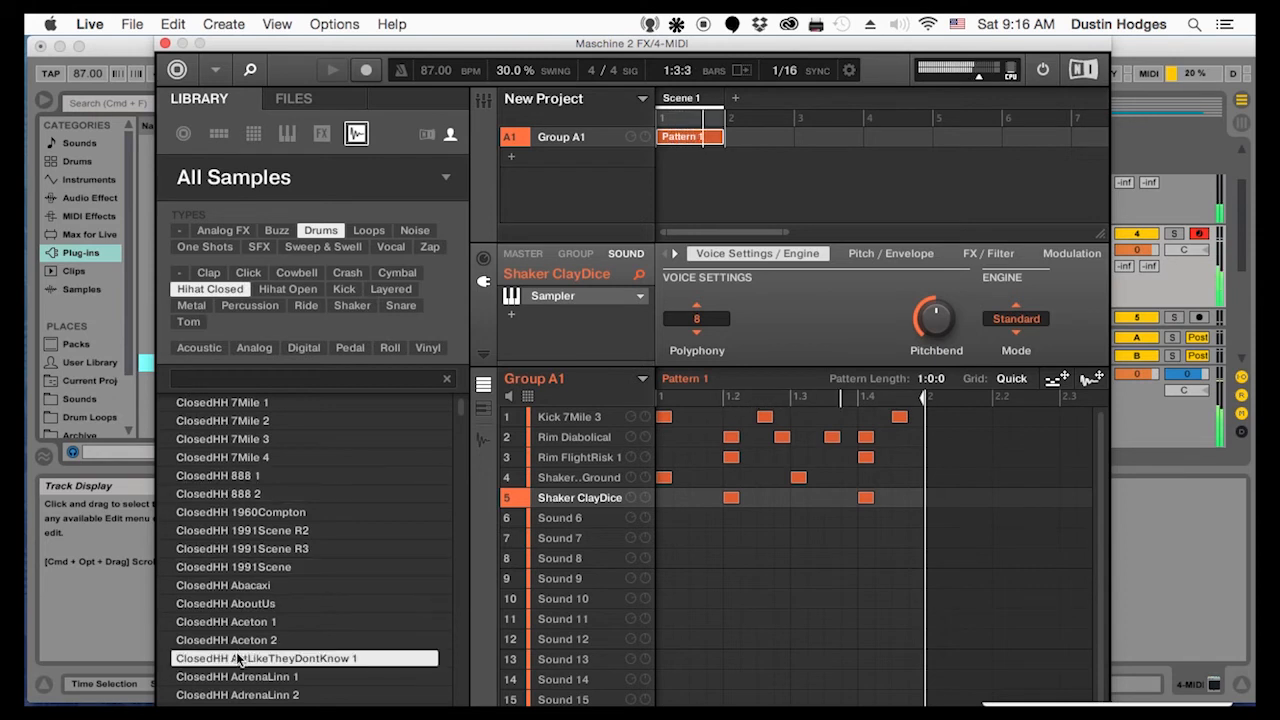
scroll(230, 660, "down", 1)
left_click(233, 658)
scroll(235, 660, "down", 5)
left_click(239, 642)
left_click(216, 531)
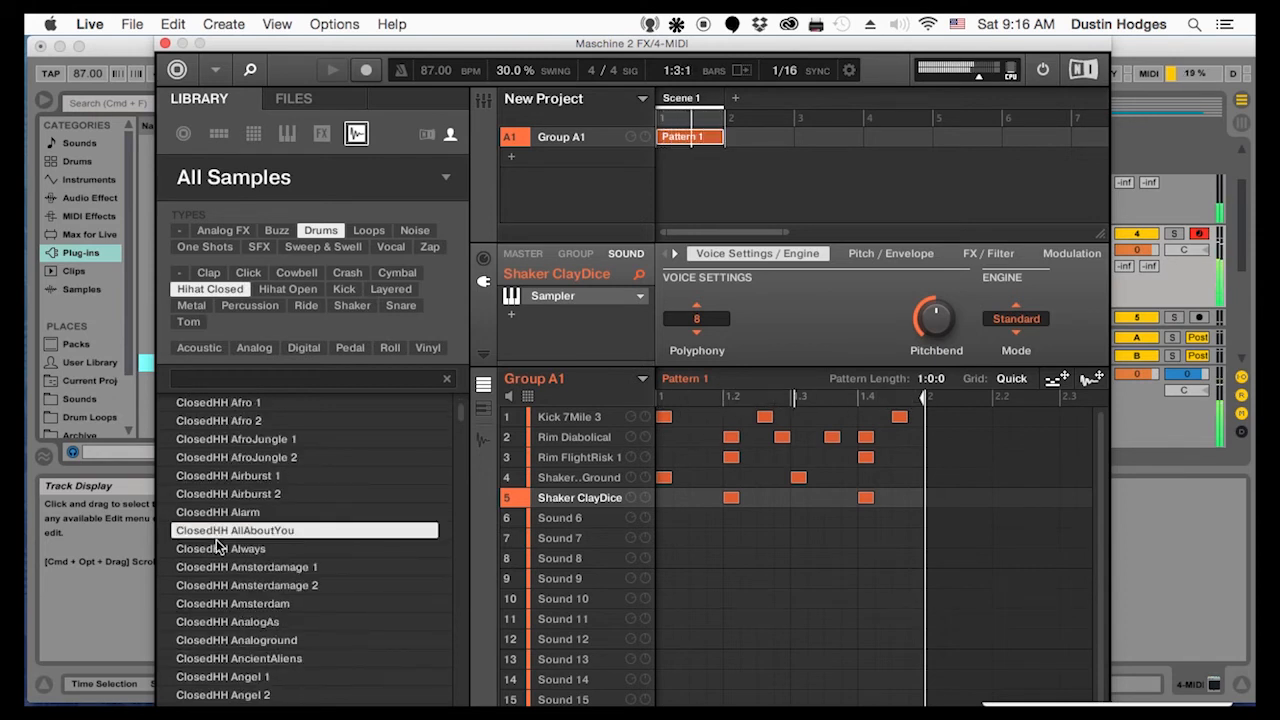
Audition the following closed hi-hats against the loop, from ClosedHH AnalogAs through ClosedHH AncientAliens to ClosedHH AnotherDay 2
left_click(222, 621)
key("Down")
key("Down")
key("Down")
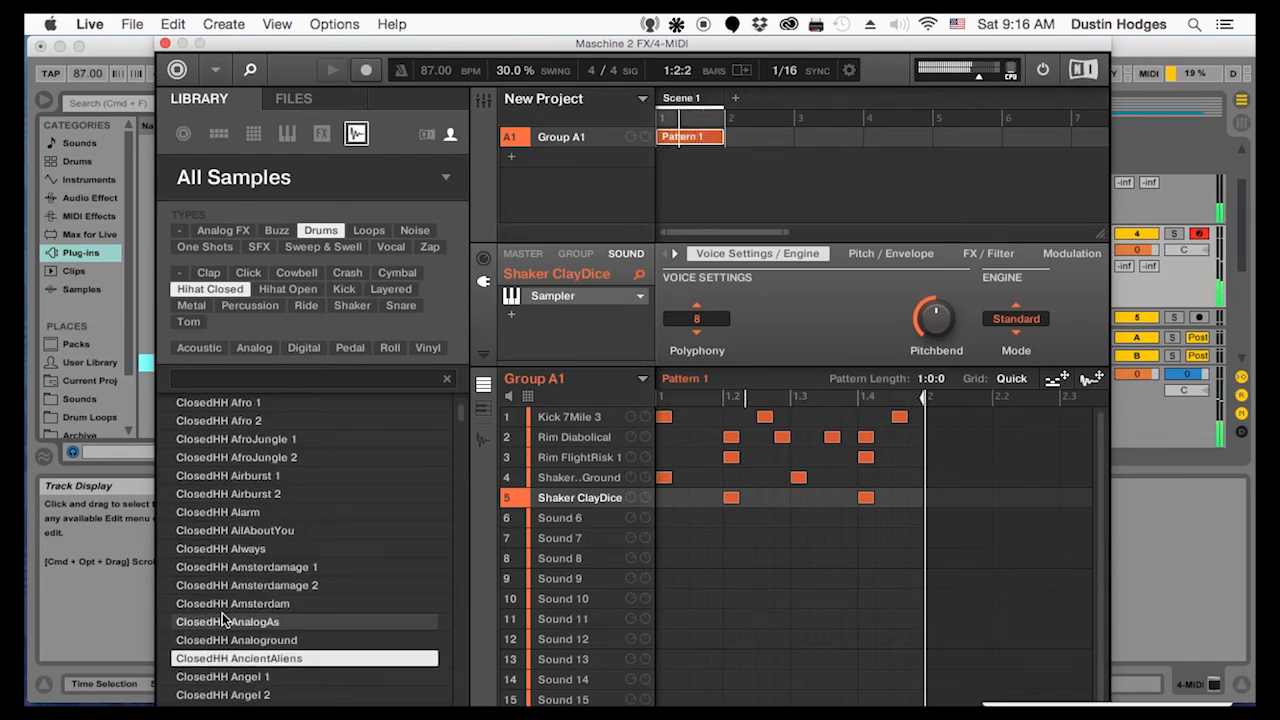
key("Down")
key("Down")
key("Down")
key("Down")
key("Down")
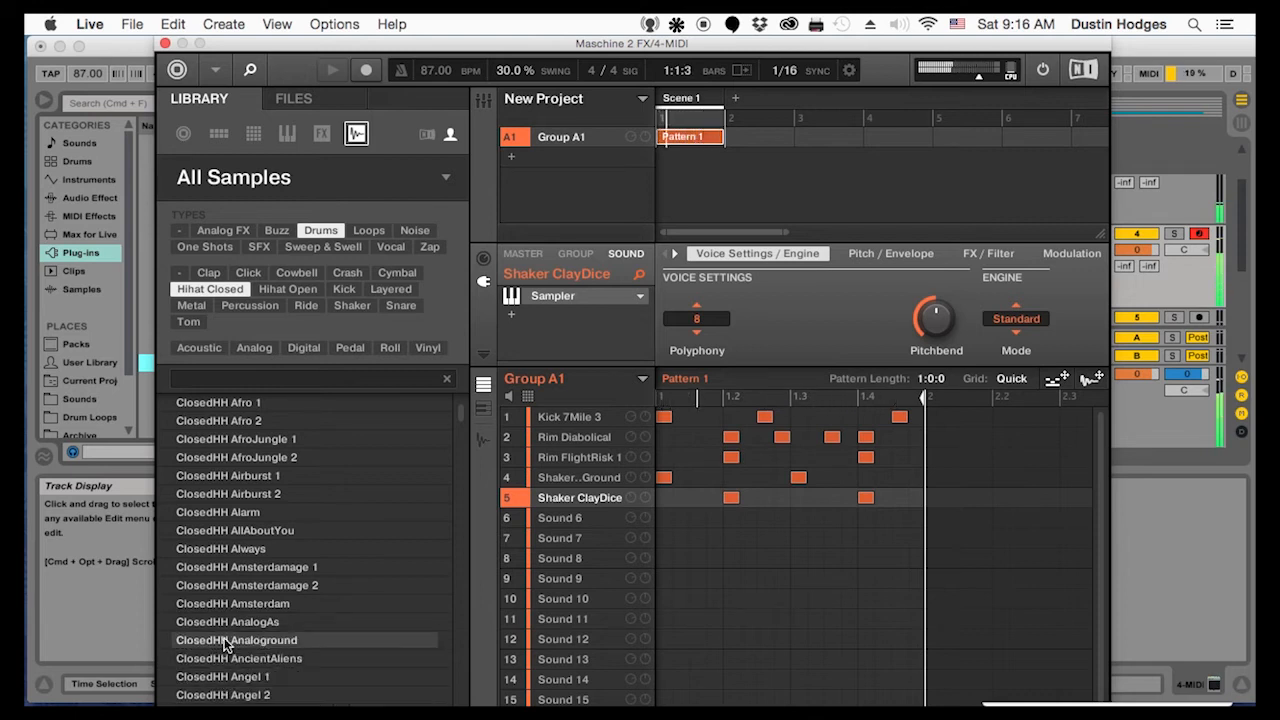
scroll(227, 642, "down", 2)
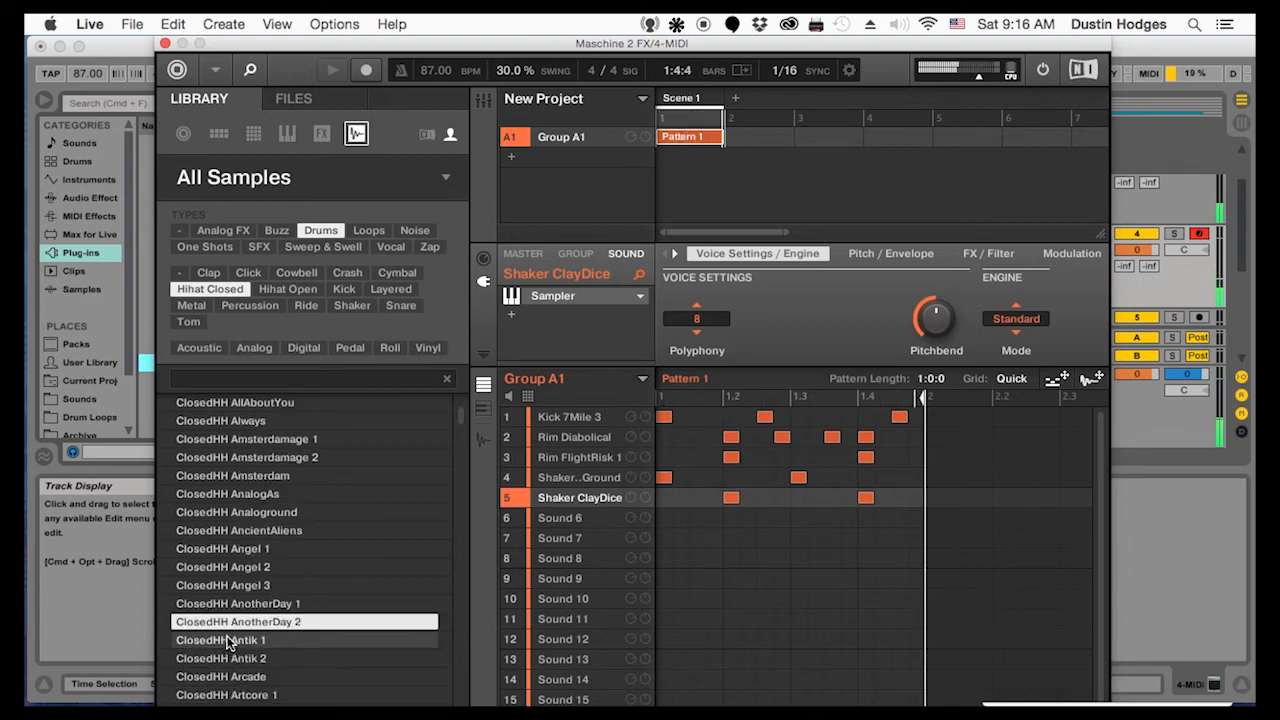
Load ClosedHH AnotherDay 1 and 2 onto Sounds 6 and 7, with hits on beats 1 and 3 and on beats 2 and 4 respectively
left_click(233, 606)
left_click_drag(225, 606, 566, 520)
left_click_drag(238, 621, 566, 538)
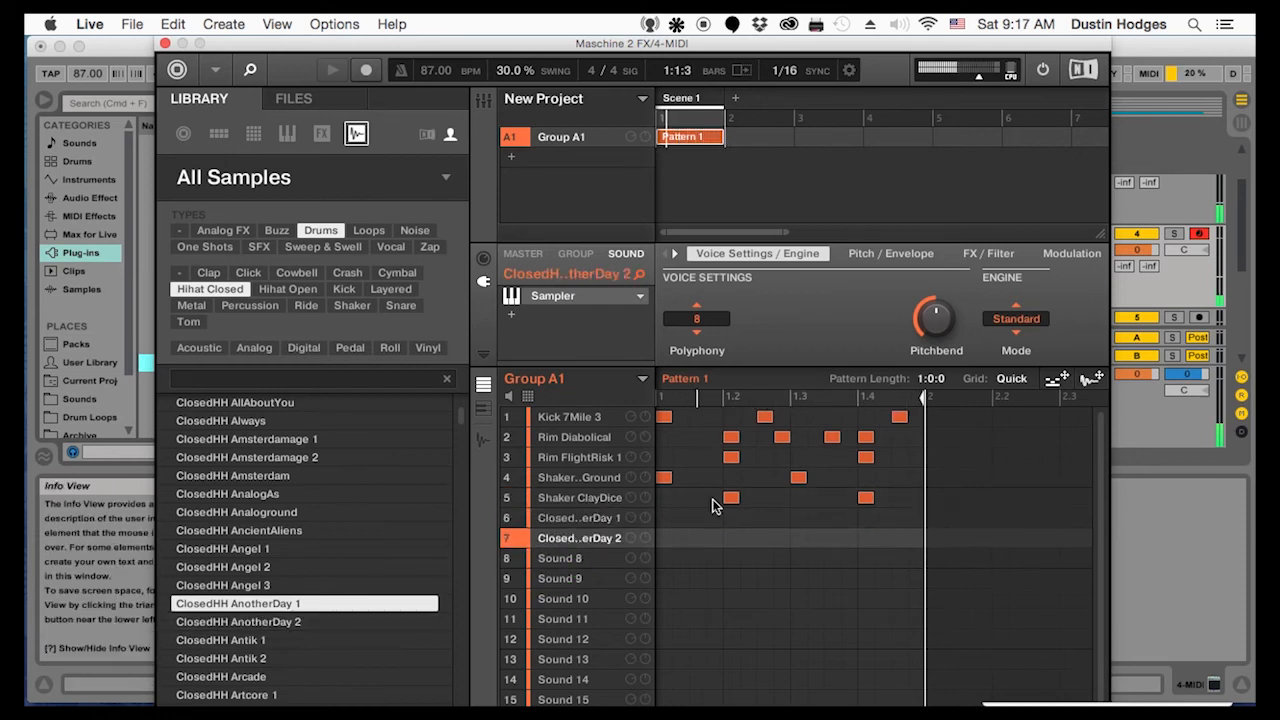
left_click(664, 517)
left_click(732, 538)
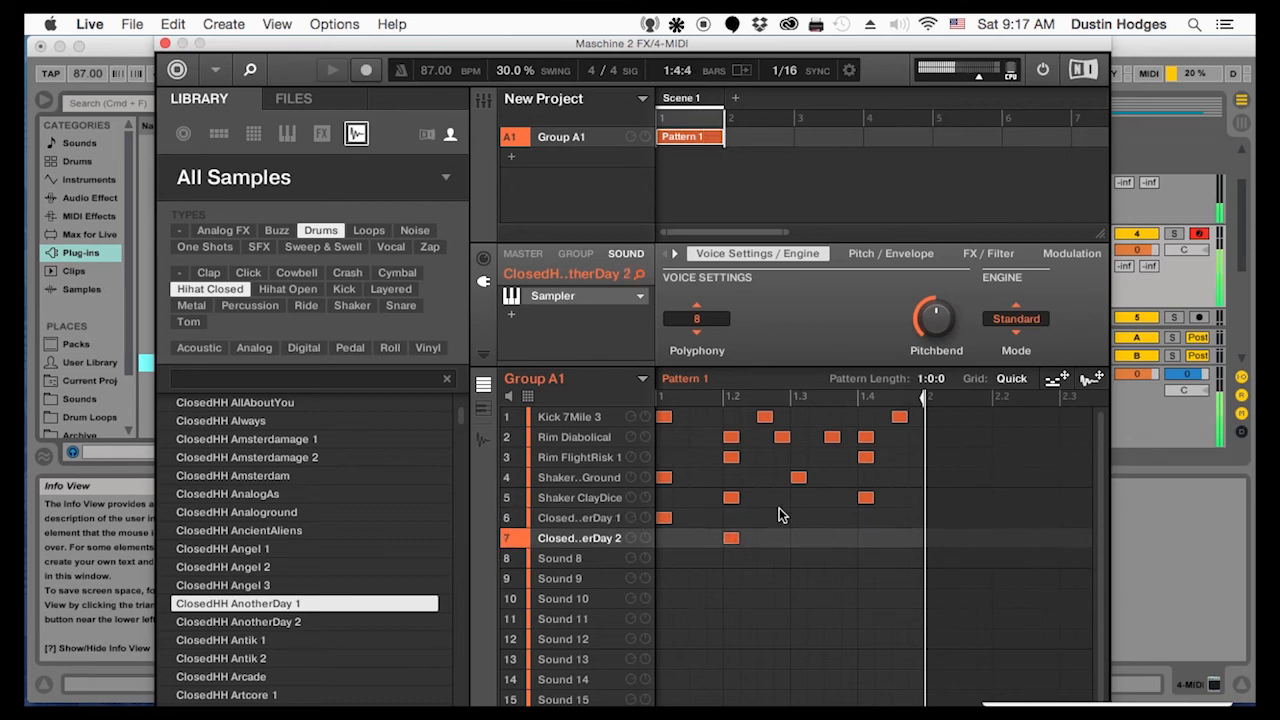
left_click(802, 519)
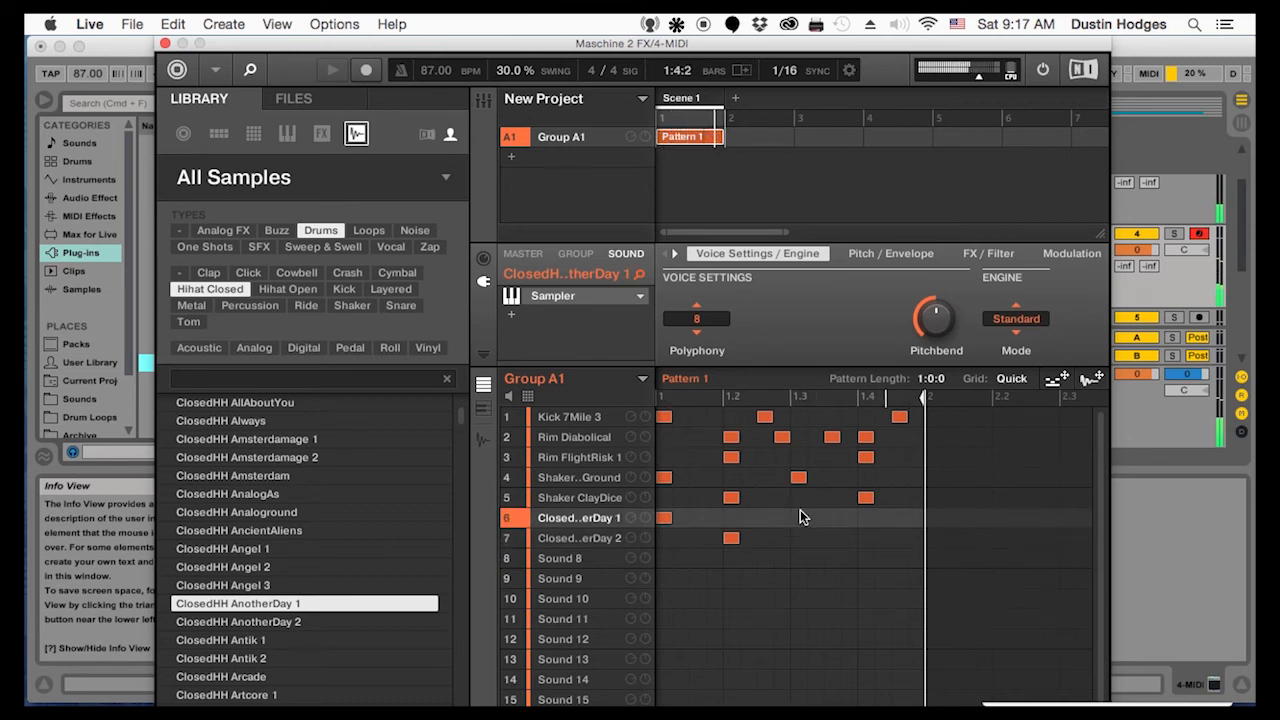
left_click(800, 517)
left_click(866, 538)
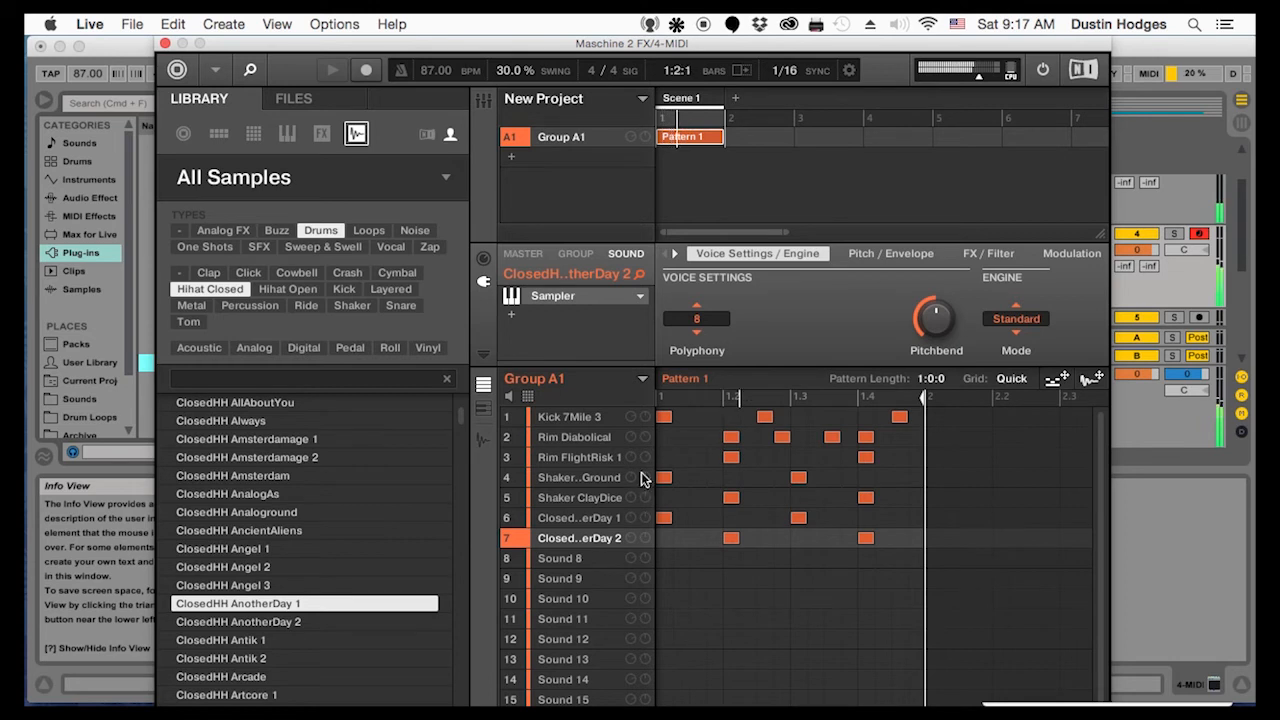
Audition kick samples from the 4Life, 7Mile and 80Great sets and replace the kick on Sound 1 with Kick 80Great 1
left_click(596, 417)
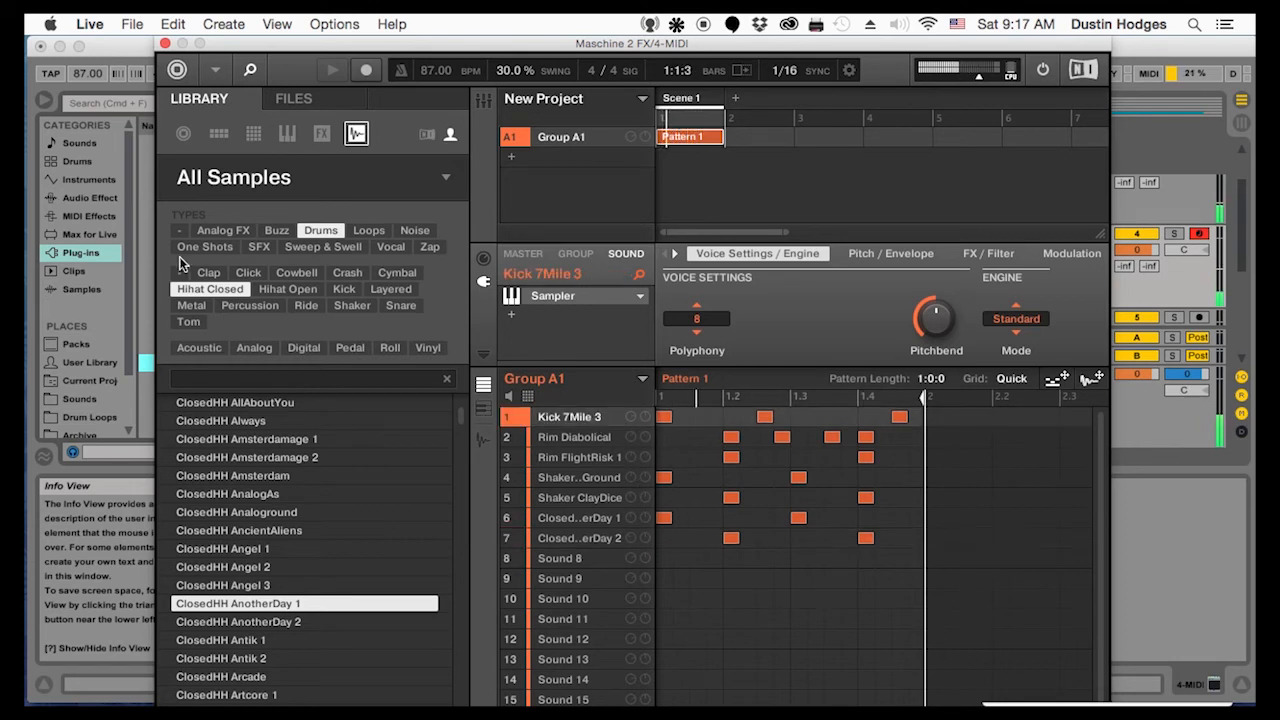
left_click(344, 289)
left_click(240, 473)
left_click(216, 509)
left_click(219, 566)
left_click(215, 588)
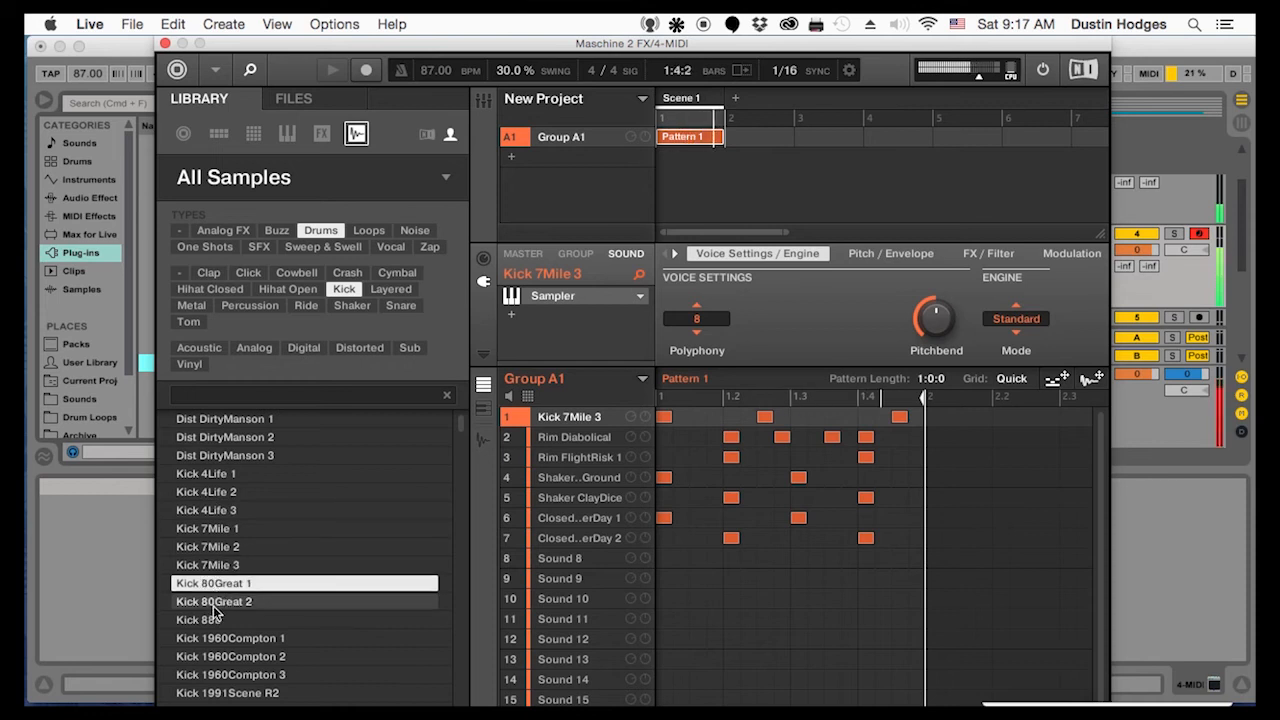
left_click_drag(217, 583, 582, 418)
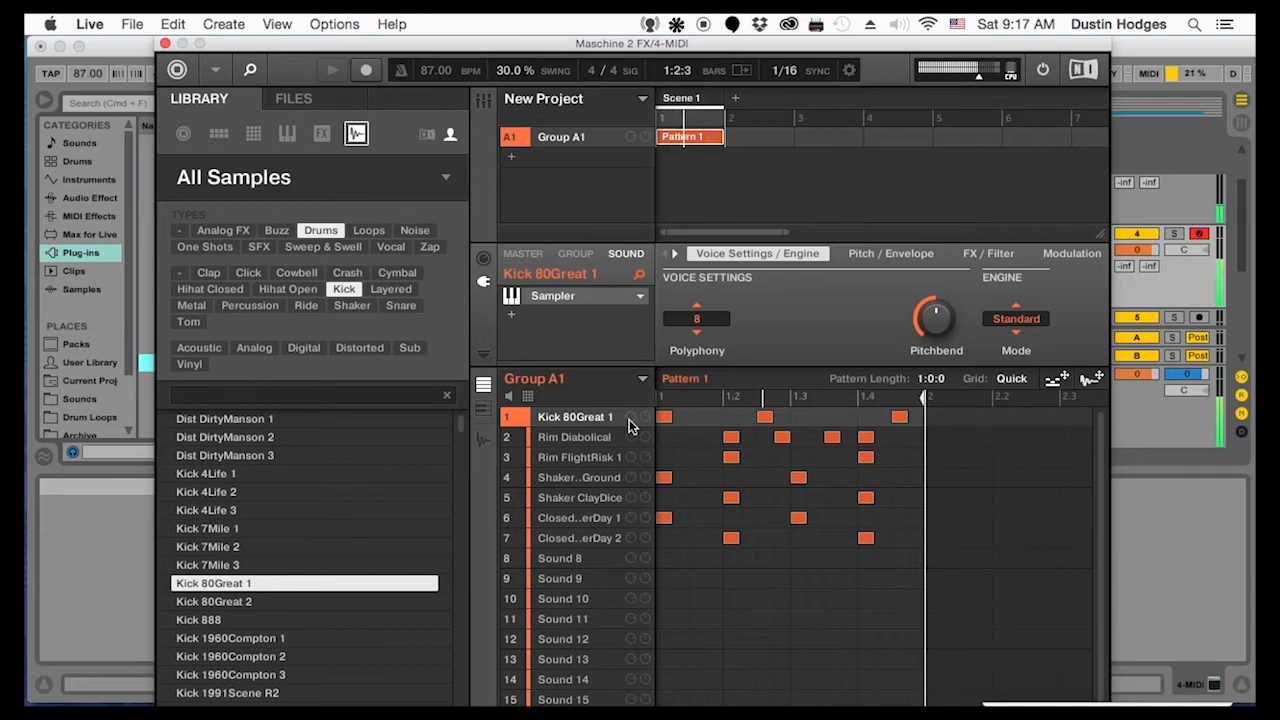
Move an empty sound into slot 2 below the kick and delete all Kick 80Great 1 hits except the one on beat 1
left_click_drag(583, 565, 587, 428)
left_click(620, 416)
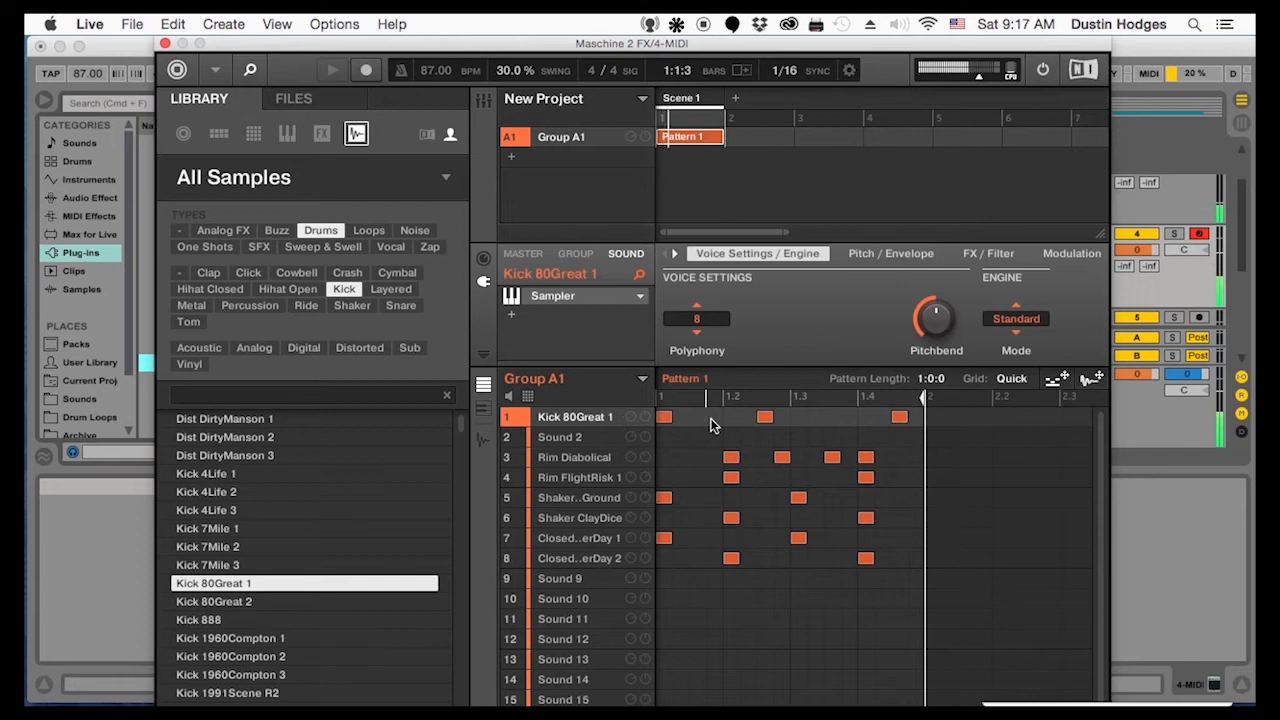
double_click(766, 417)
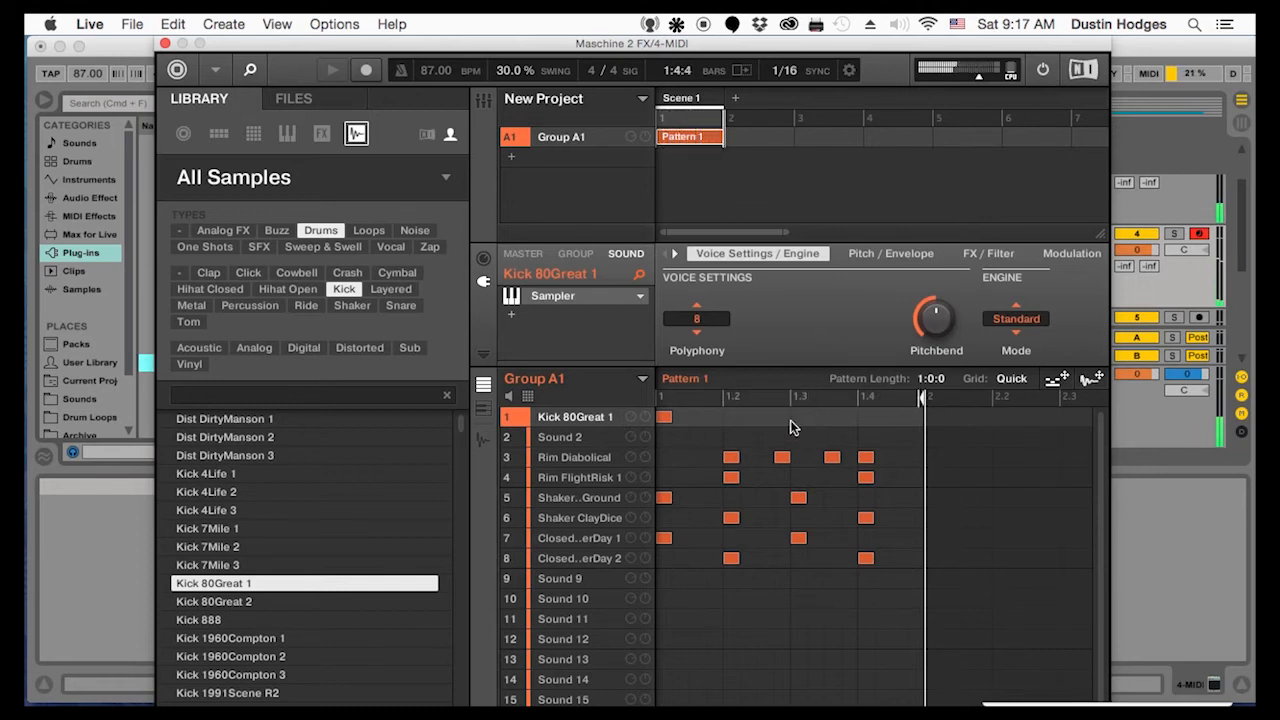
Load Kick 4Life 1 onto Sound 2 and place hits on steps 1.1, 1.2.3 and 1.4.3
left_click(215, 474)
left_click(233, 598)
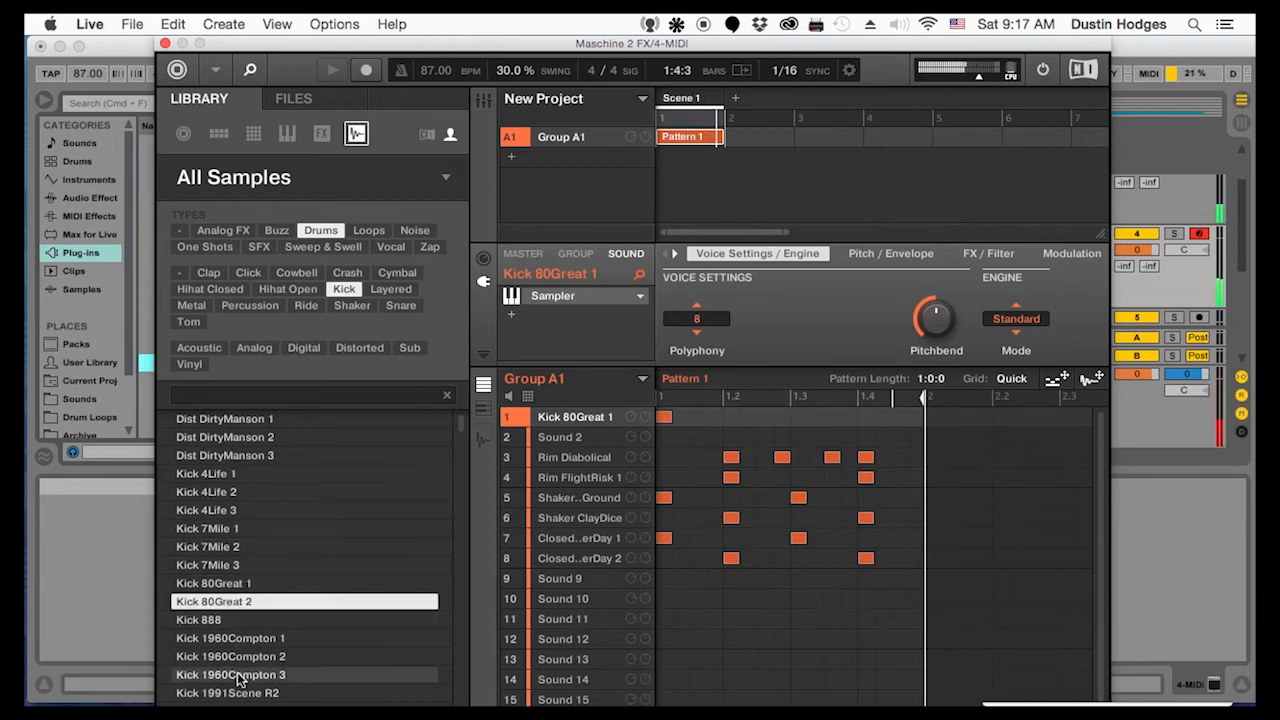
left_click_drag(225, 476, 555, 437)
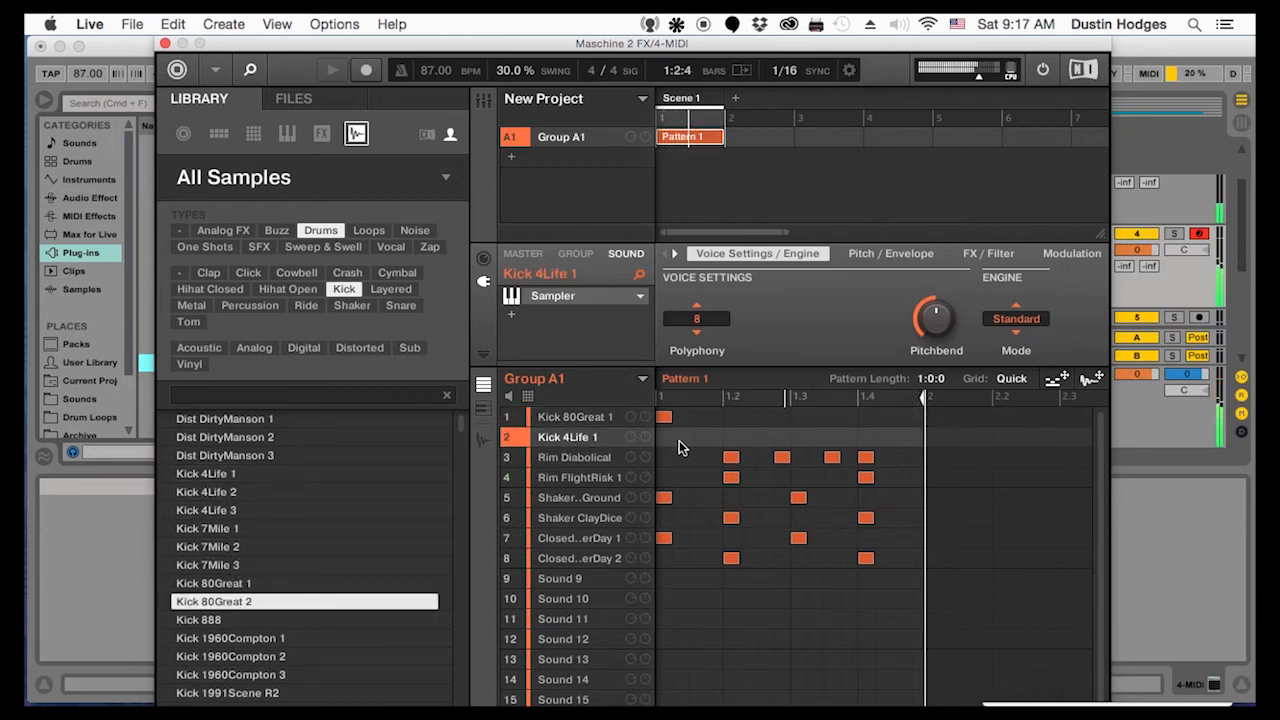
left_click(664, 437)
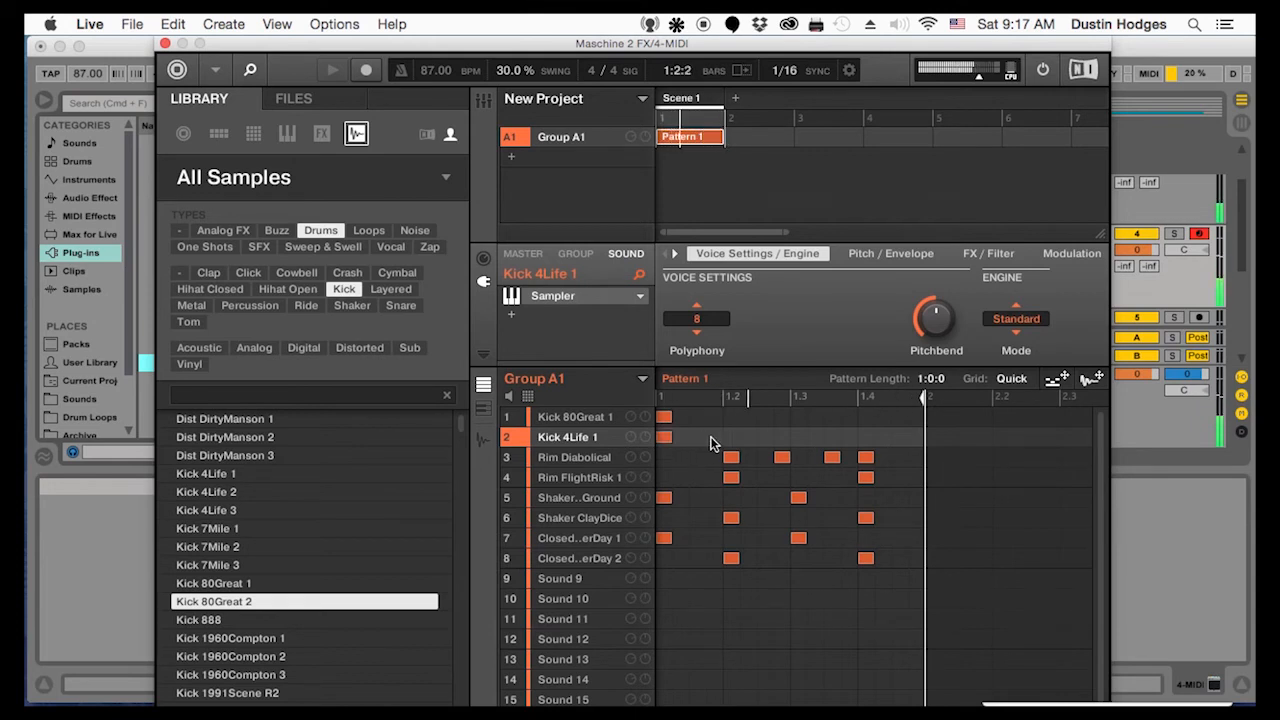
left_click(762, 437)
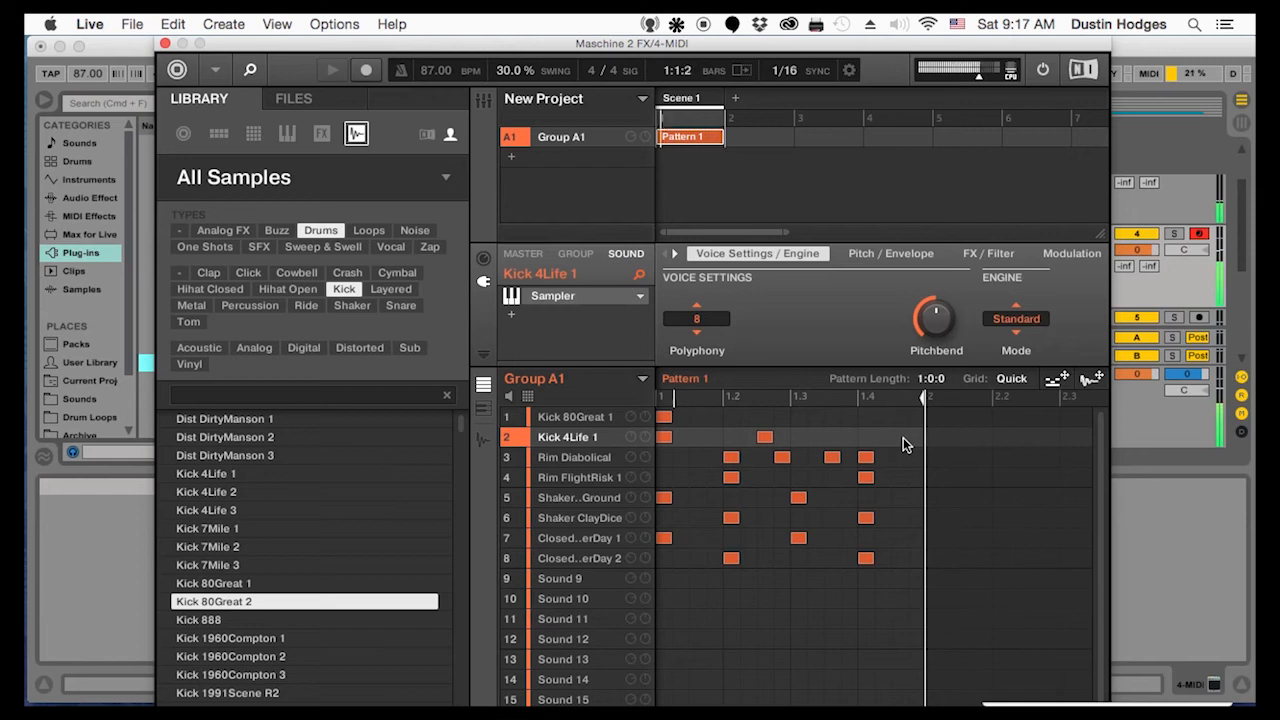
left_click(901, 437)
Audition the Kick 1960Compton and 1991Scene samples and load Kick 1991Scene R3 onto Sound 2
left_click(250, 638)
left_click(256, 656)
left_click(256, 656)
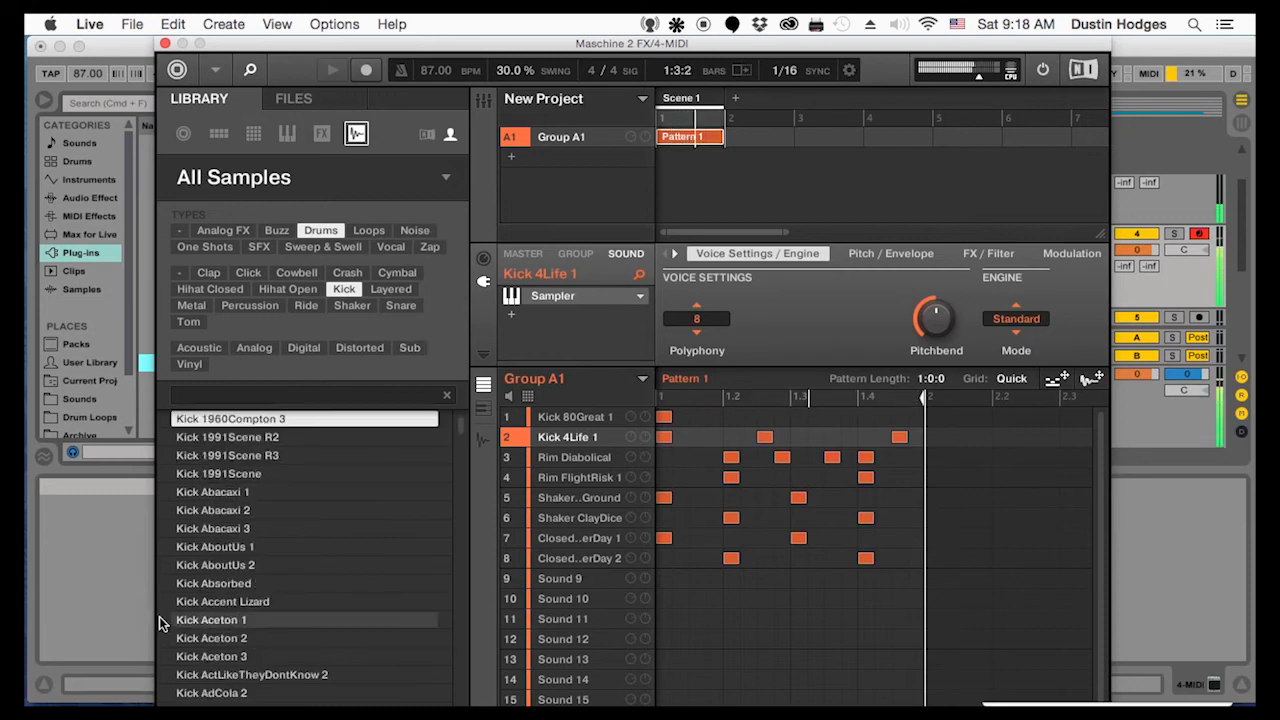
key("Down")
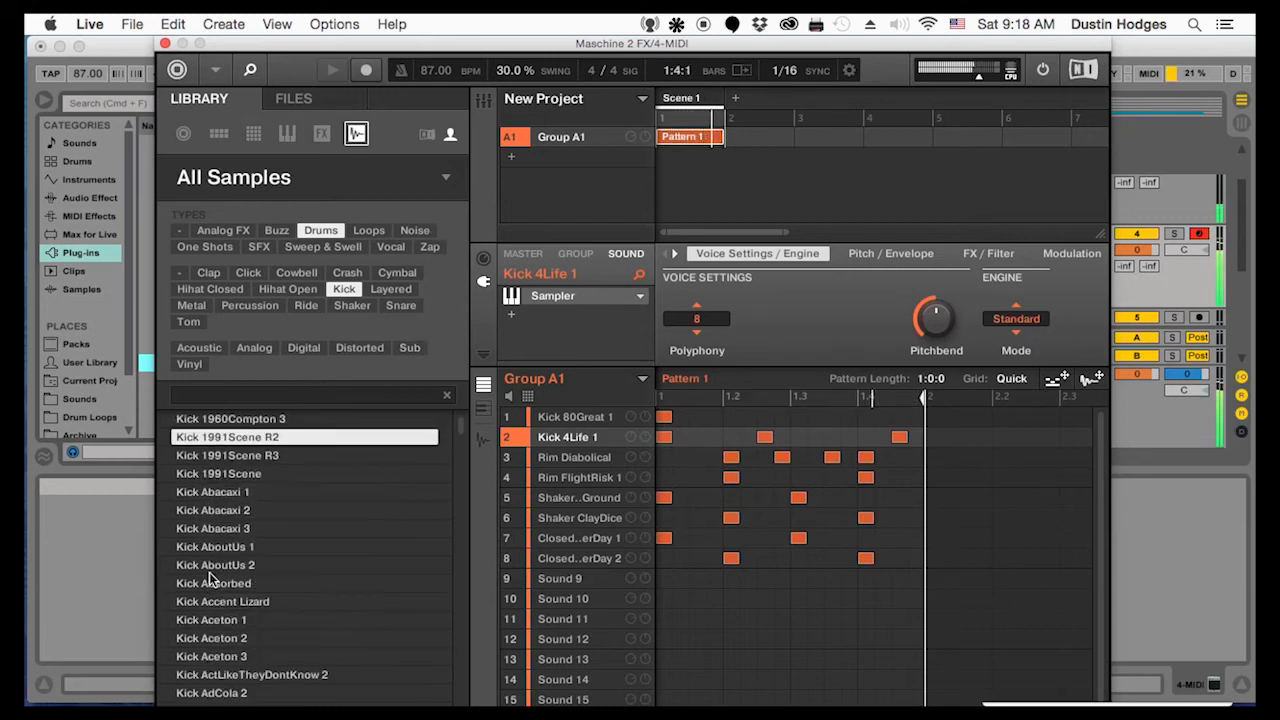
left_click(230, 452)
left_click_drag(230, 452, 575, 435)
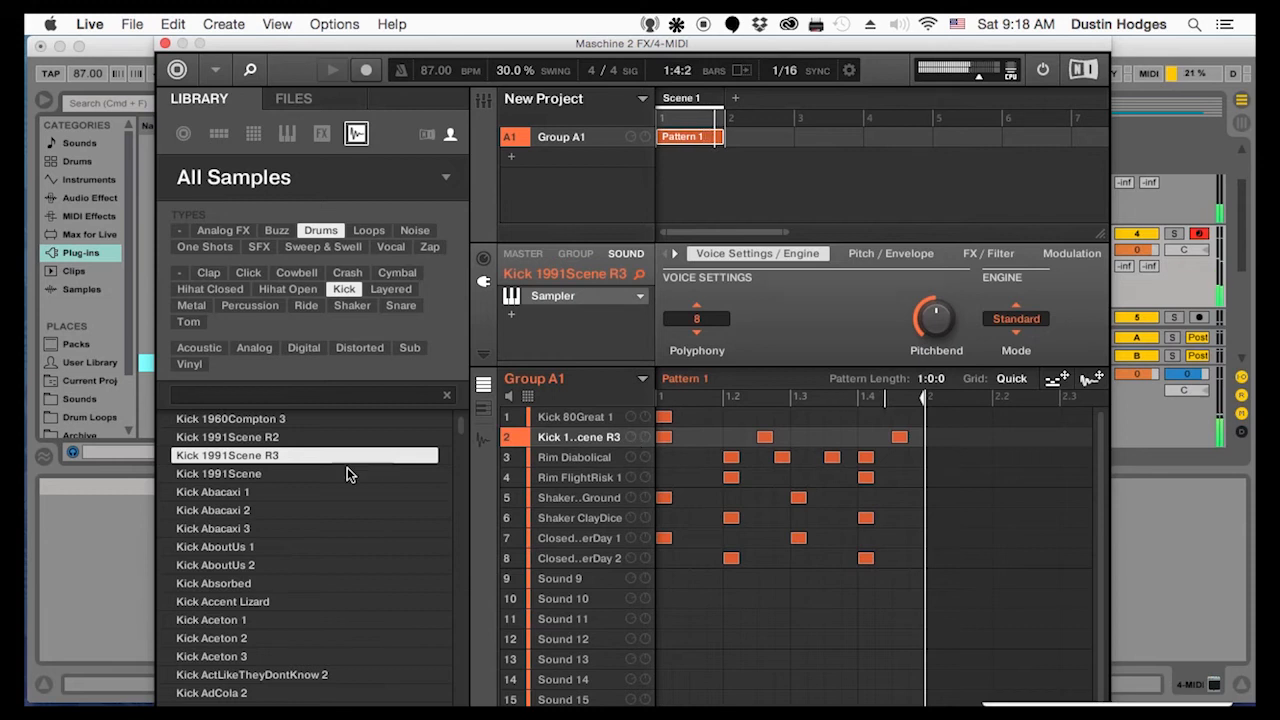
Audition more kicks against the loop, from Kick 1991Scene through the Abacaxi and AboutUs samples to the Aceton ones
left_click(317, 472)
left_click(281, 510)
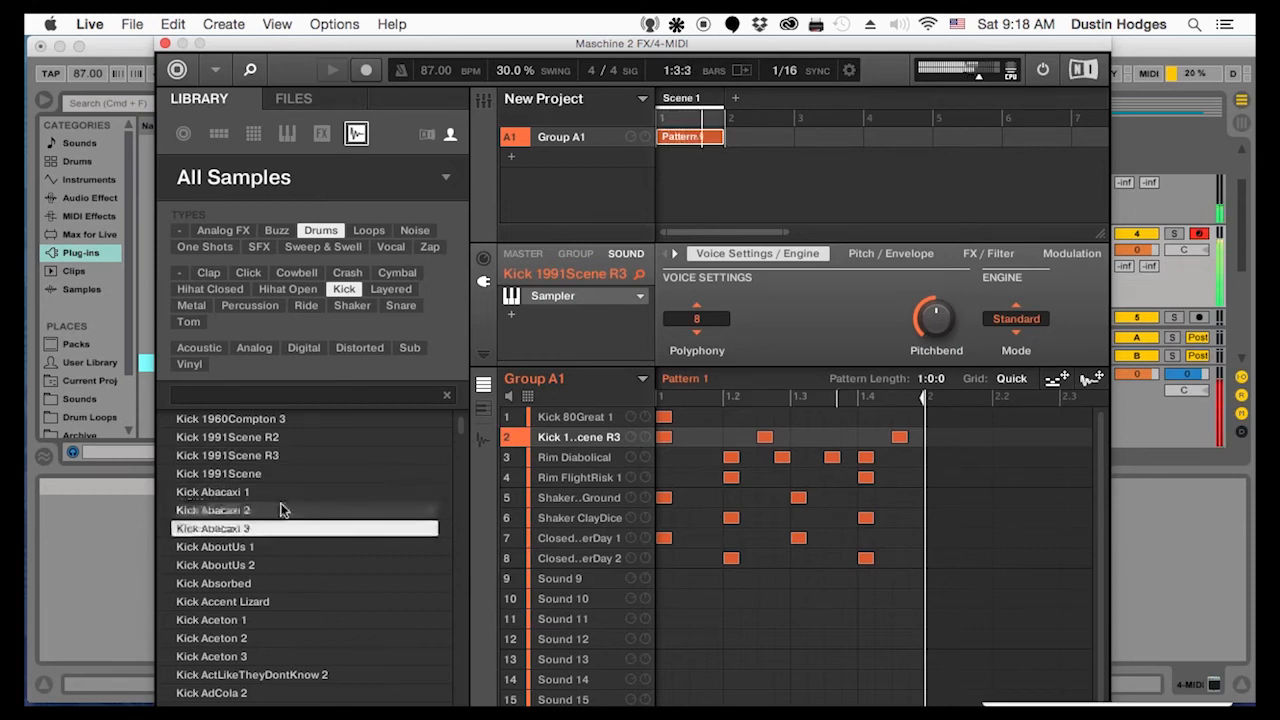
key("Down")
key("Down")
key("Down")
key("Down")
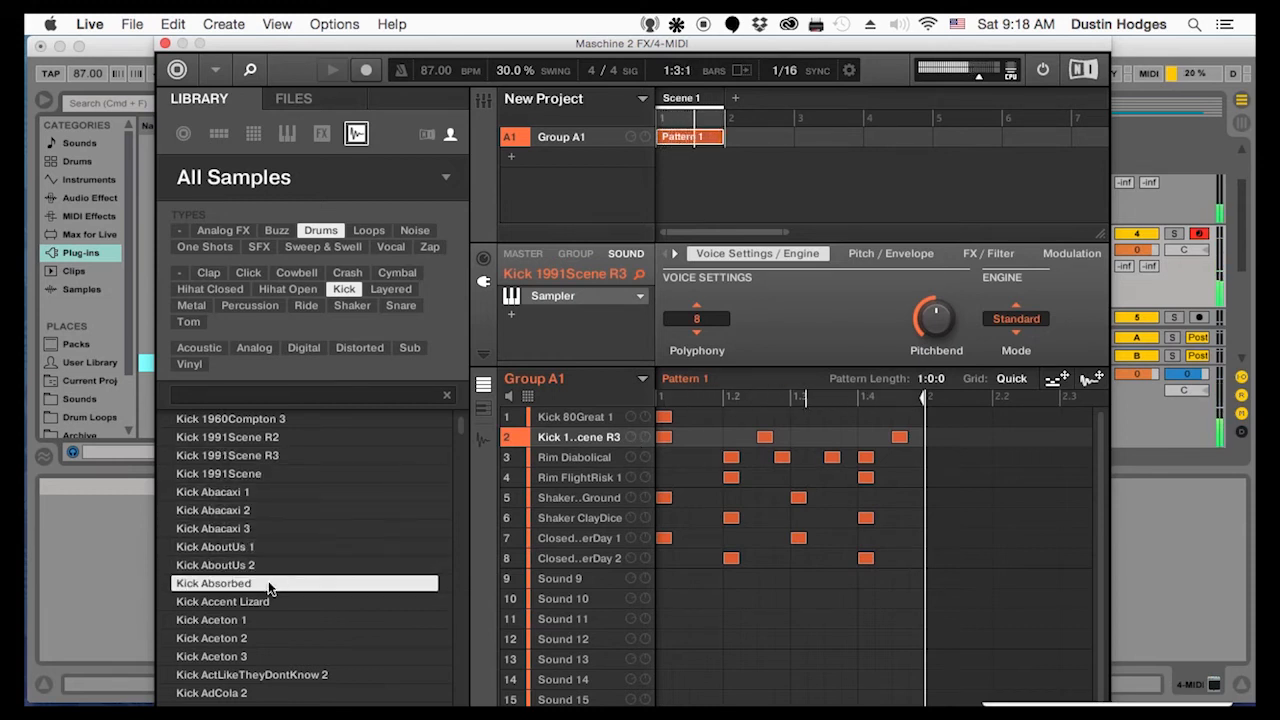
key("Down")
key("Down")
Compare the Aceton kicks by loading Kick Aceton 2 and Kick Aceton 3 in turn onto Sound 2, and audition Kick ActLikeTheyDontKnow 2
key("Down")
key("Up")
key("Down")
key("Down")
key("Up")
left_click_drag(256, 641, 585, 447)
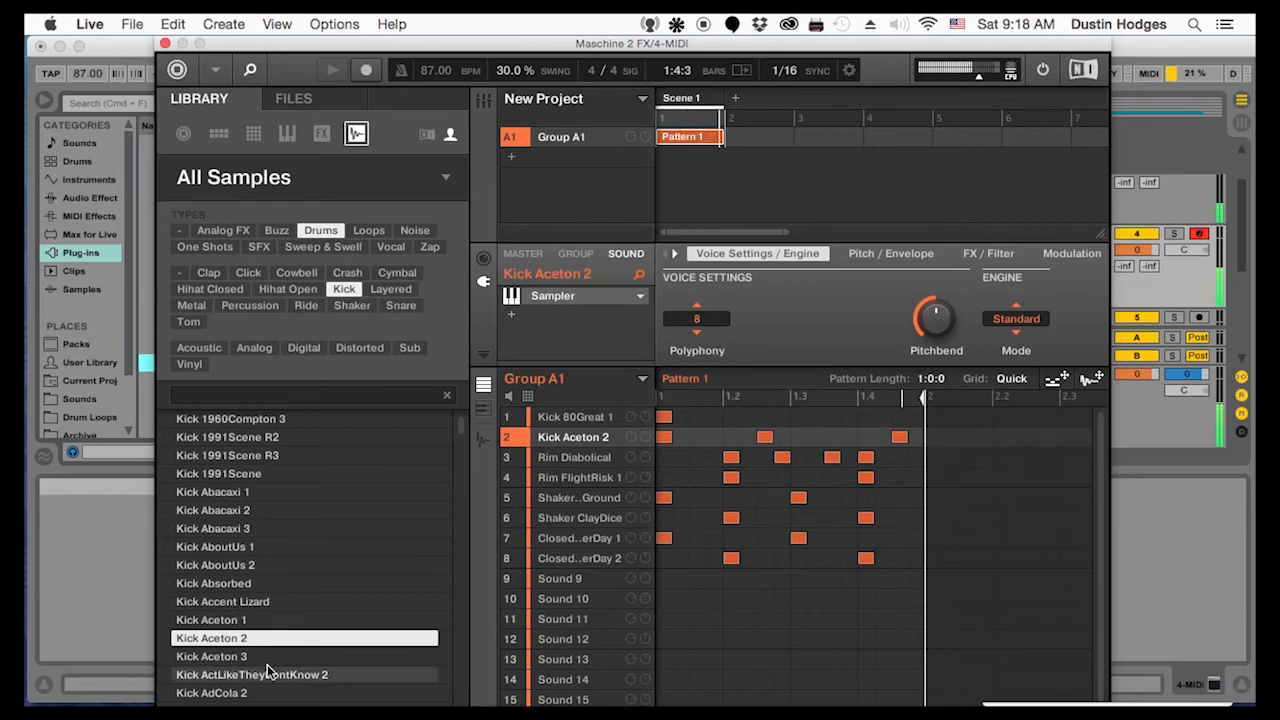
left_click_drag(270, 651, 586, 434)
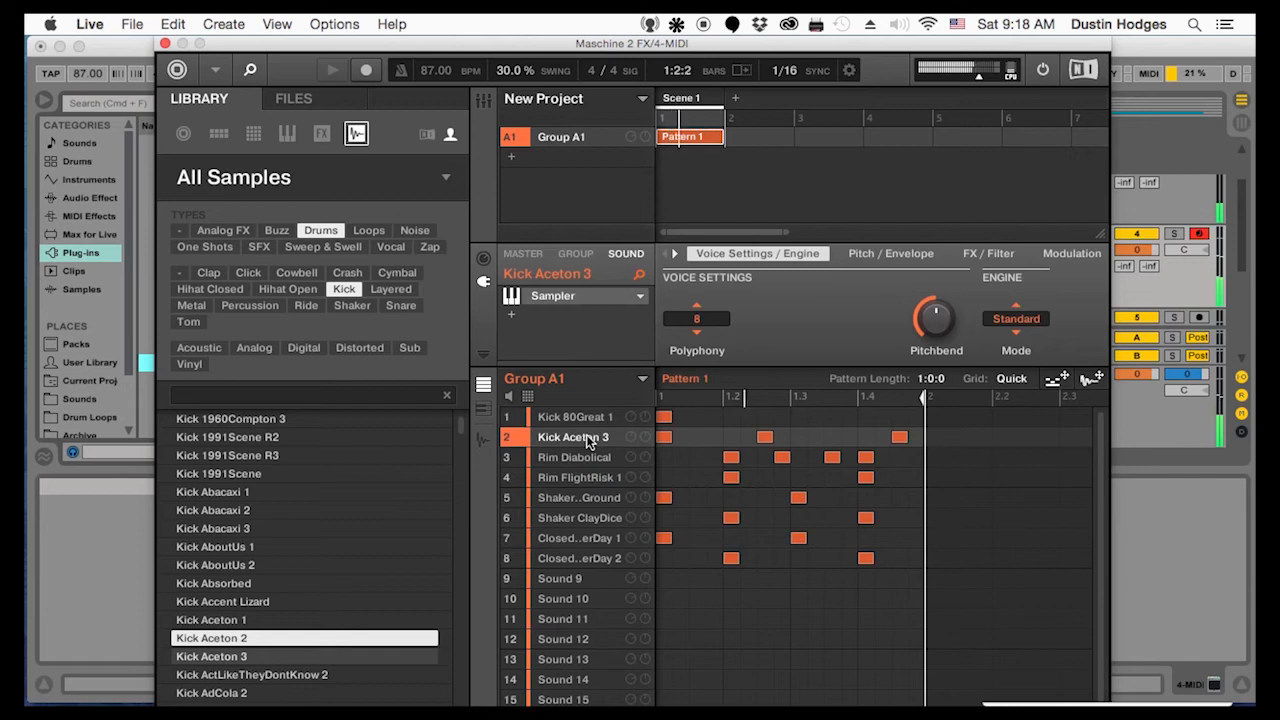
left_click(246, 672)
scroll(246, 660, "down", 3)
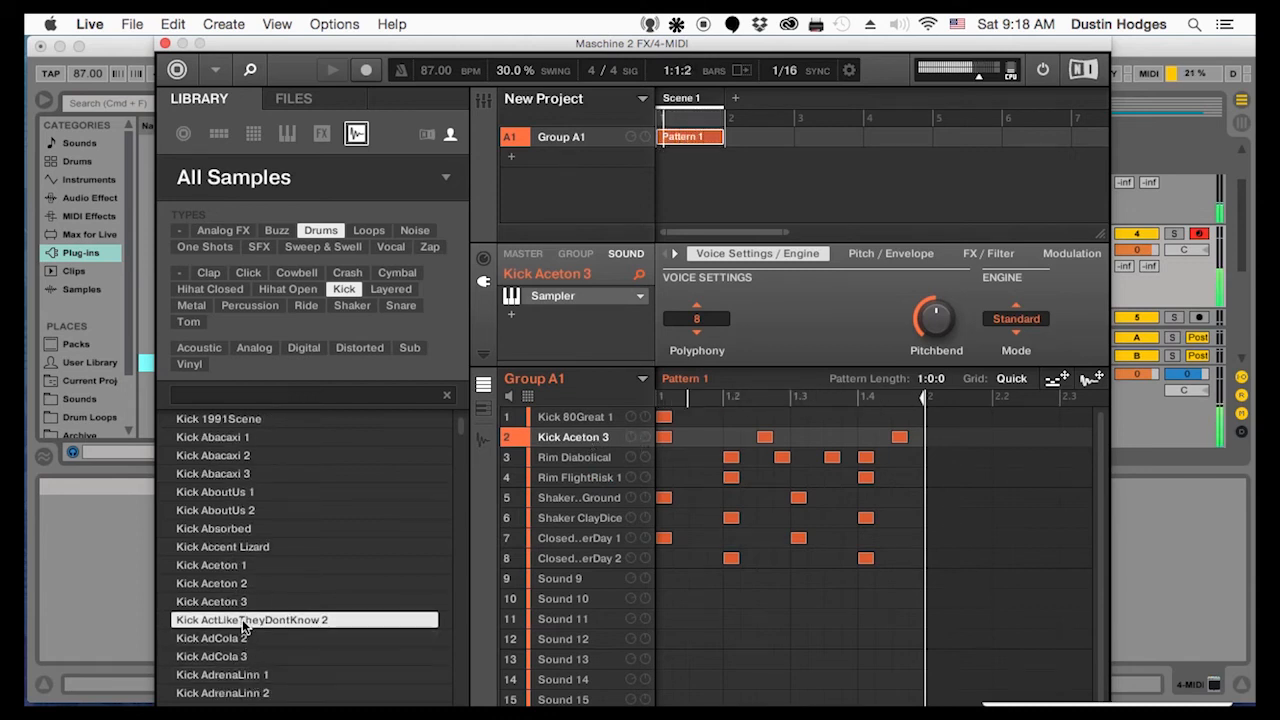
Set the filter of the Sound 2 kick to LP2 and lower its cutoff almost to the minimum
left_click(996, 253)
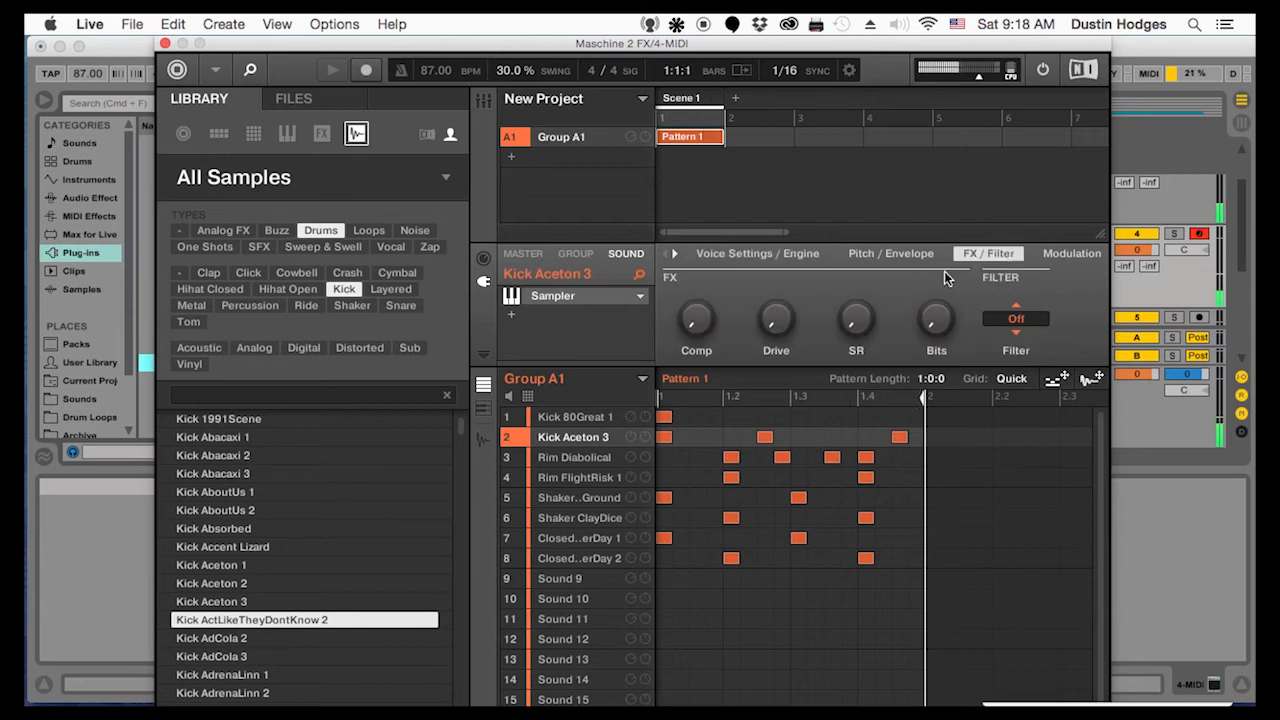
left_click(1012, 327)
left_click_drag(1092, 322, 1092, 380)
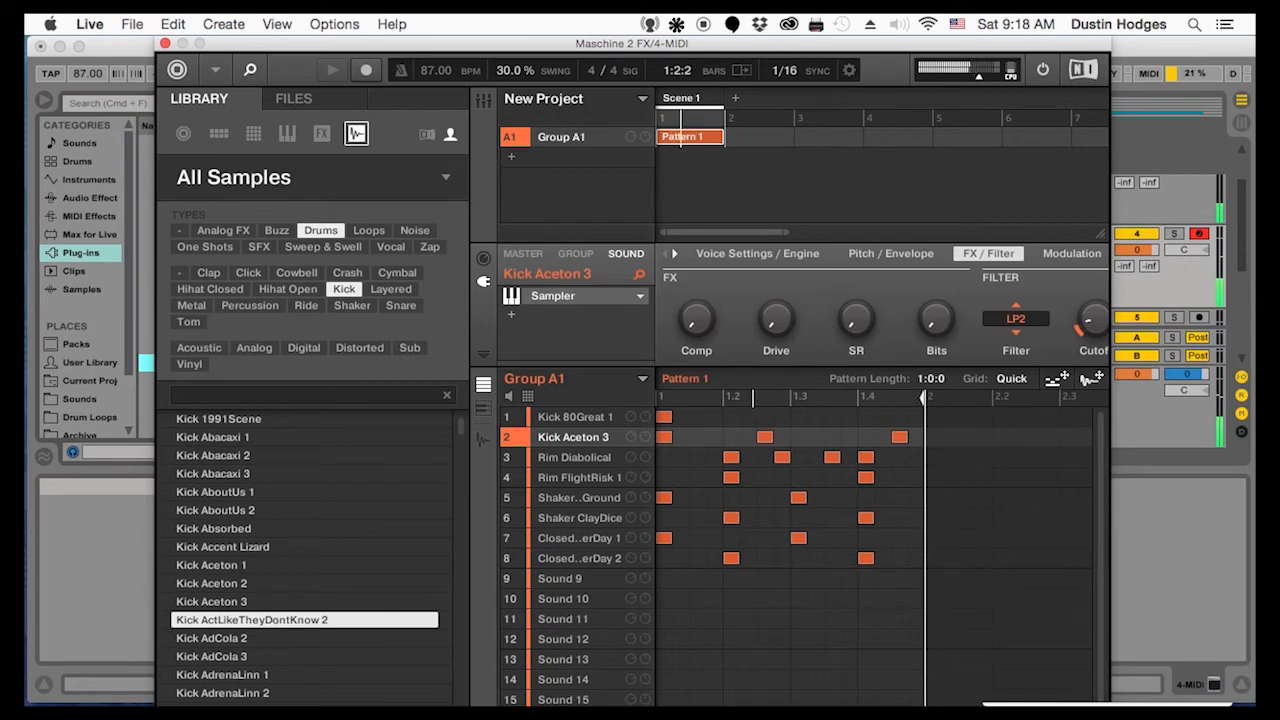
left_click_drag(1092, 322, 1092, 366)
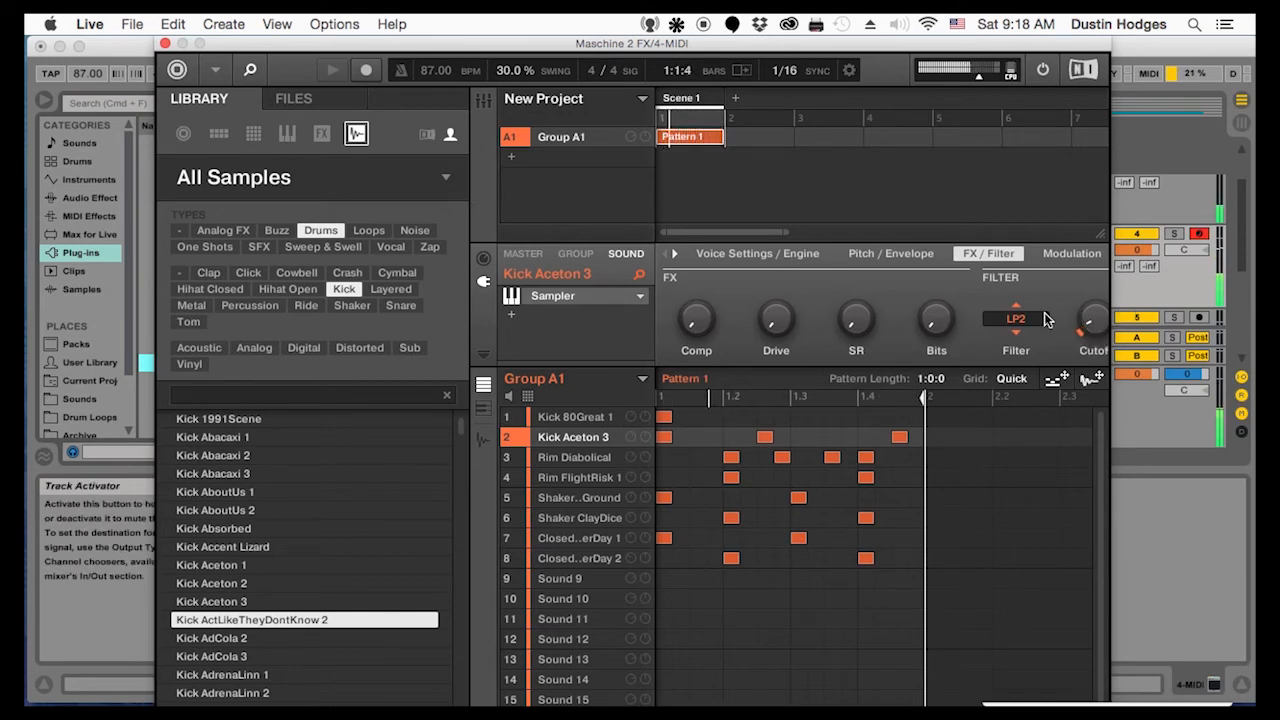
Audition kicks backwards from Kick Aceton 2 to the Abacaxi samples and load Kick Abacaxi 2 onto Sound 2
left_click(203, 584)
left_click(212, 566)
left_click(211, 550)
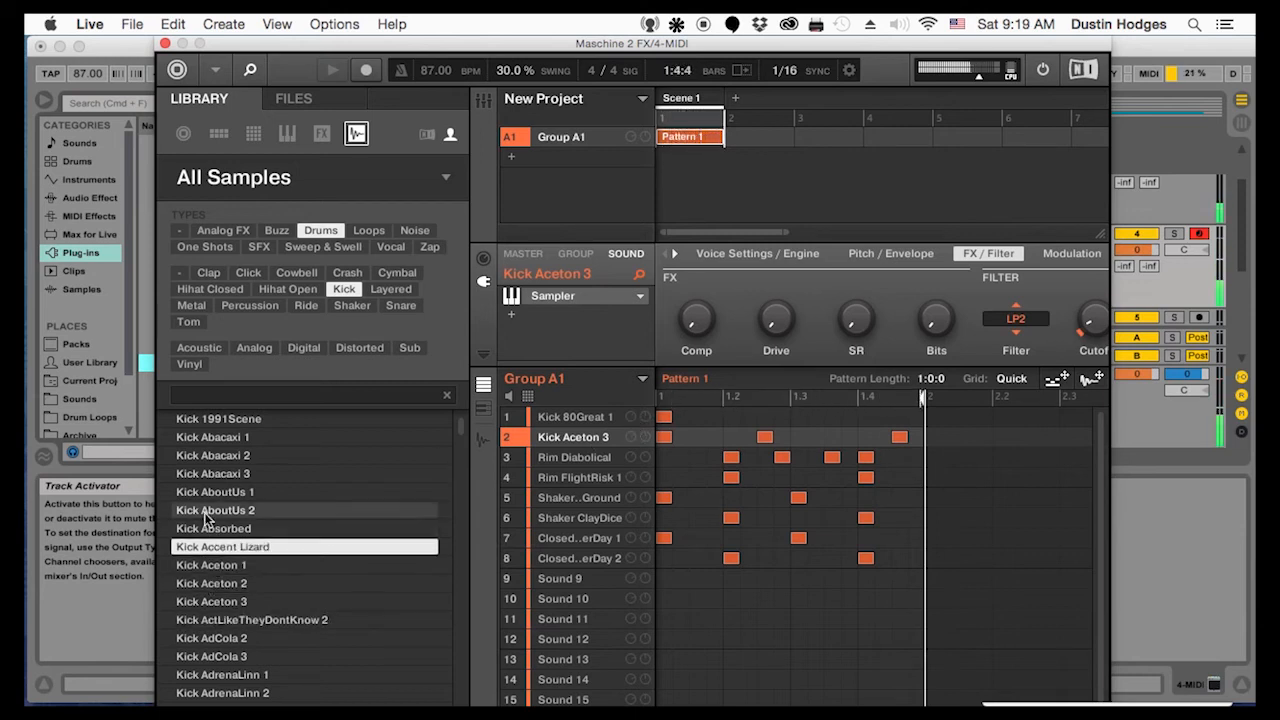
left_click(209, 510)
left_click(209, 492)
left_click(208, 456)
left_click_drag(208, 456, 585, 441)
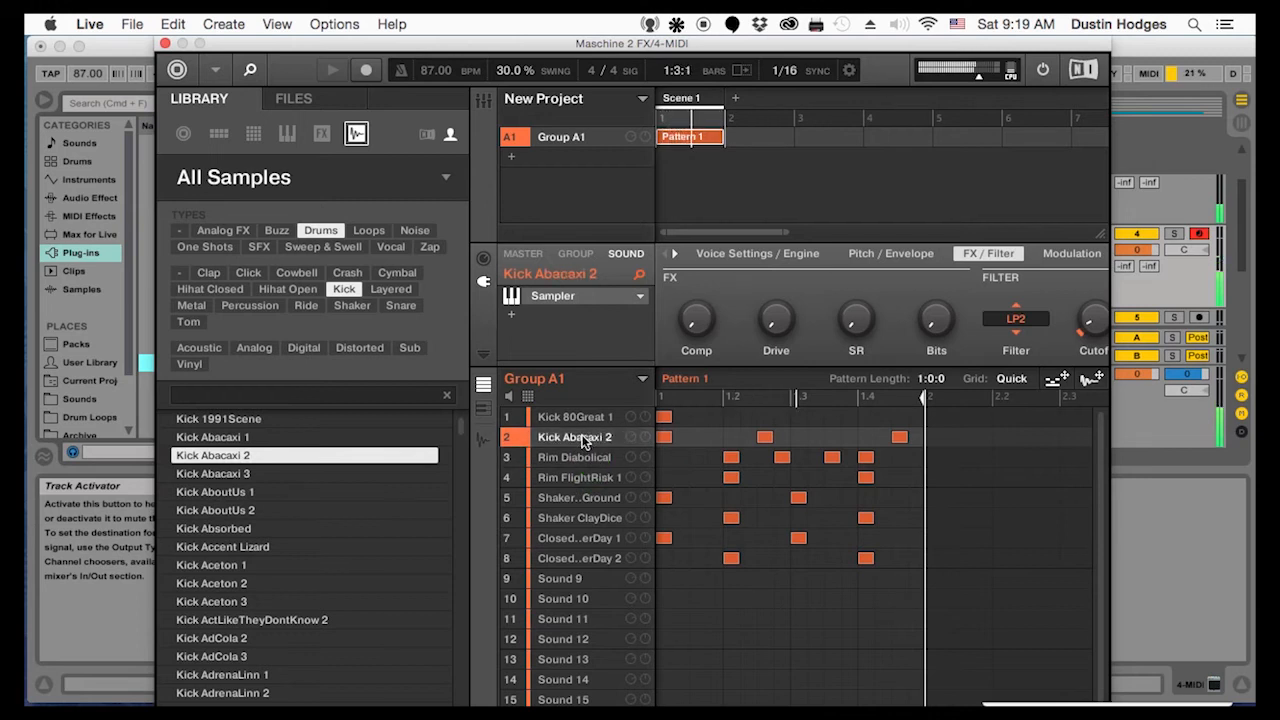
Audition kicks from Kick AdCola 3 through the AdrenaLinn samples, try the Aeonique kicks and load Kick Aeonique 1 onto Sound 2
left_click(259, 657)
left_click(256, 675)
key("Down")
key("Down")
key("Down")
scroll(242, 608, "down", 3)
left_click_drag(237, 603, 577, 437)
left_click_drag(243, 620, 572, 432)
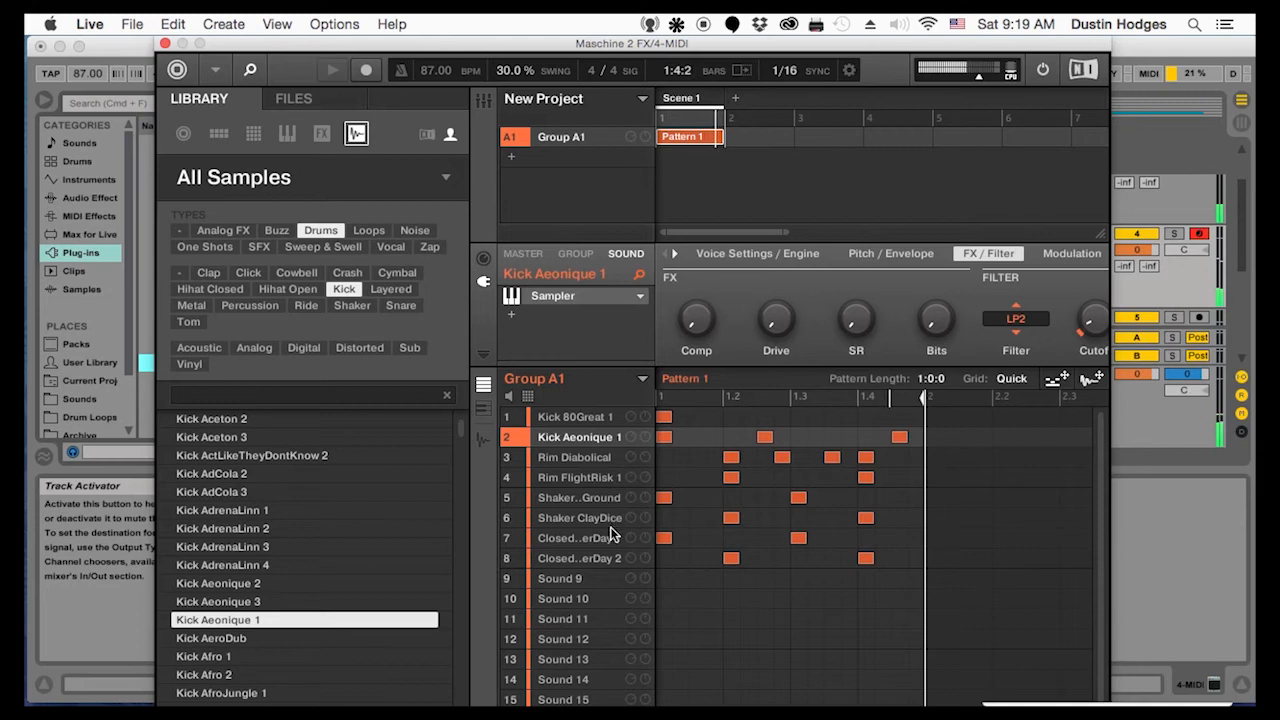
Mute the hi-hats on Sounds 7 and 8 and filter the drum sample library to Hihat Closed
left_click(508, 538)
left_click(508, 559)
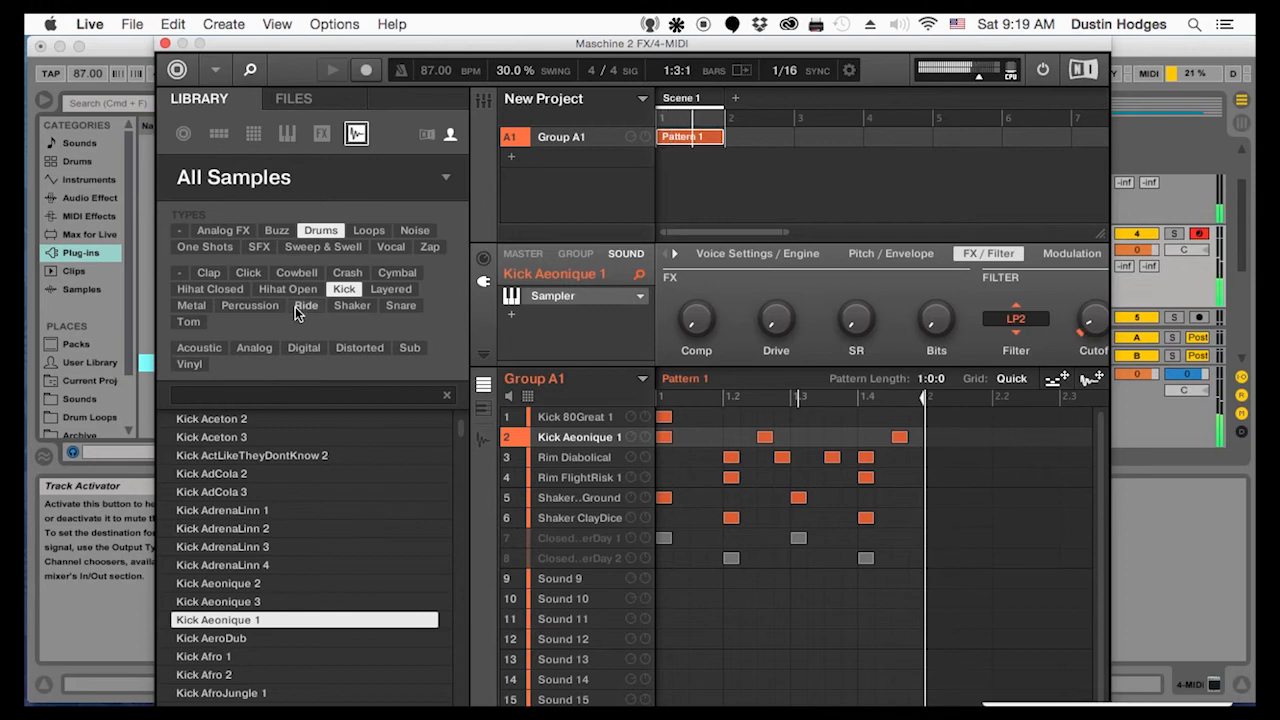
left_click(204, 289)
mouse_move(241, 700)
scroll(272, 640, "down", 10)
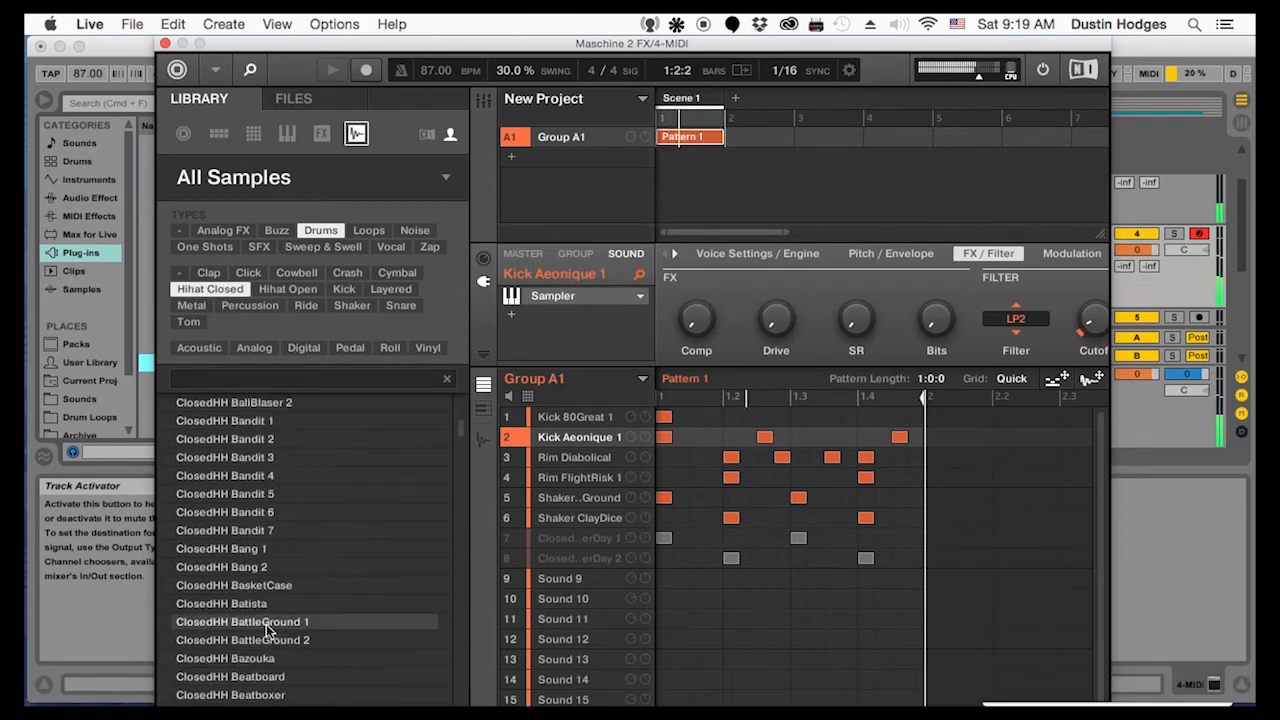
Audition closed hi-hats from the BlueDream samples through Bossy 1, and go backwards to ClosedHH Boozer 2
scroll(248, 628, "down", 10)
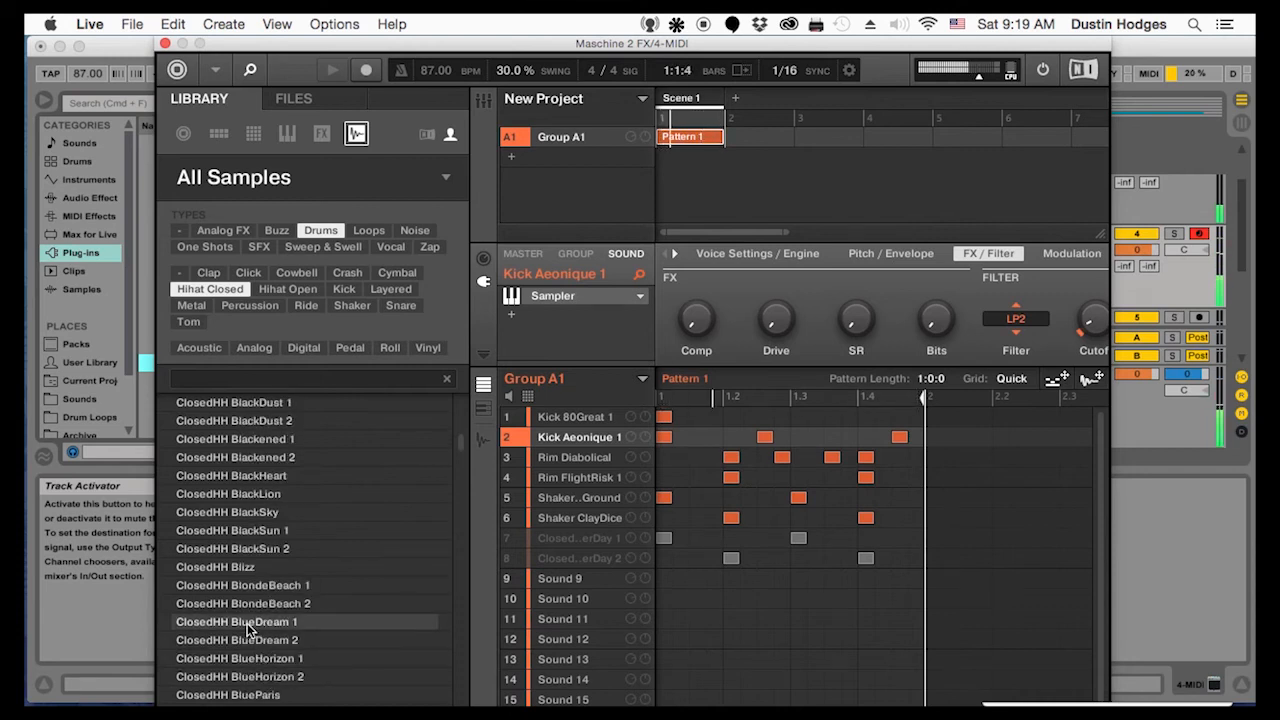
left_click(236, 643)
left_click(230, 624)
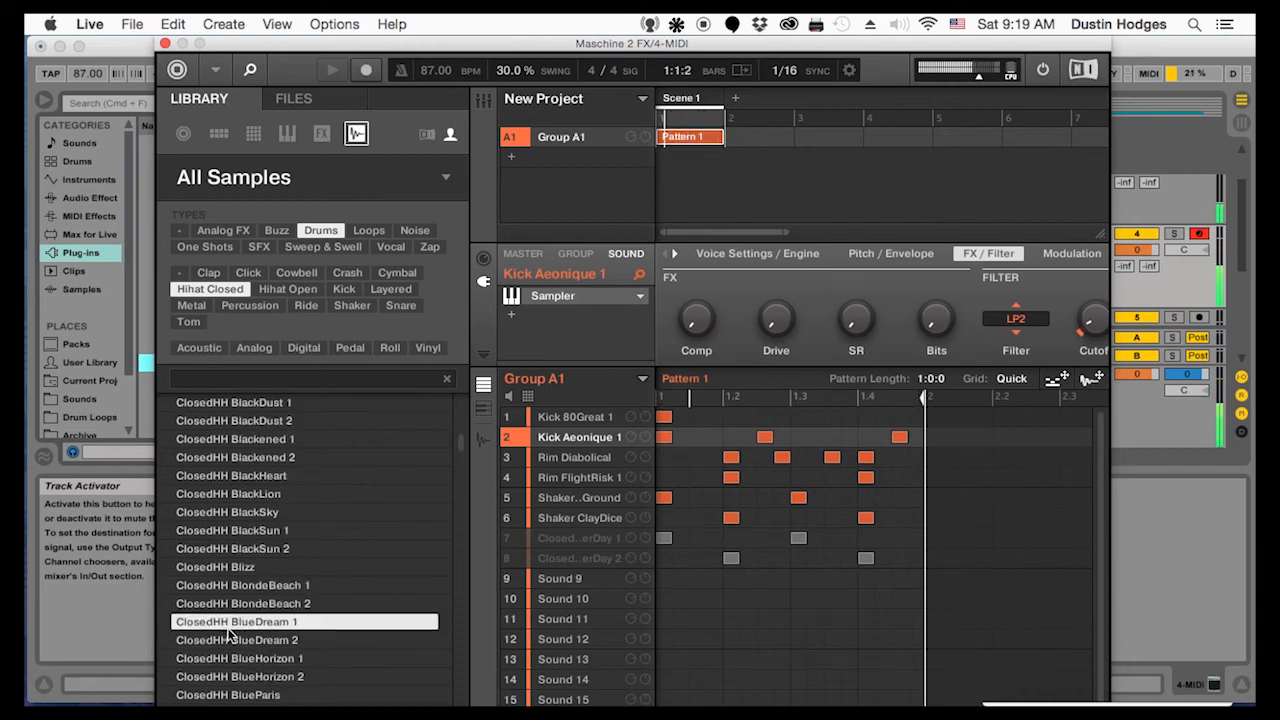
left_click(236, 659)
scroll(245, 660, "down", 10)
left_click(250, 657)
left_click(230, 605)
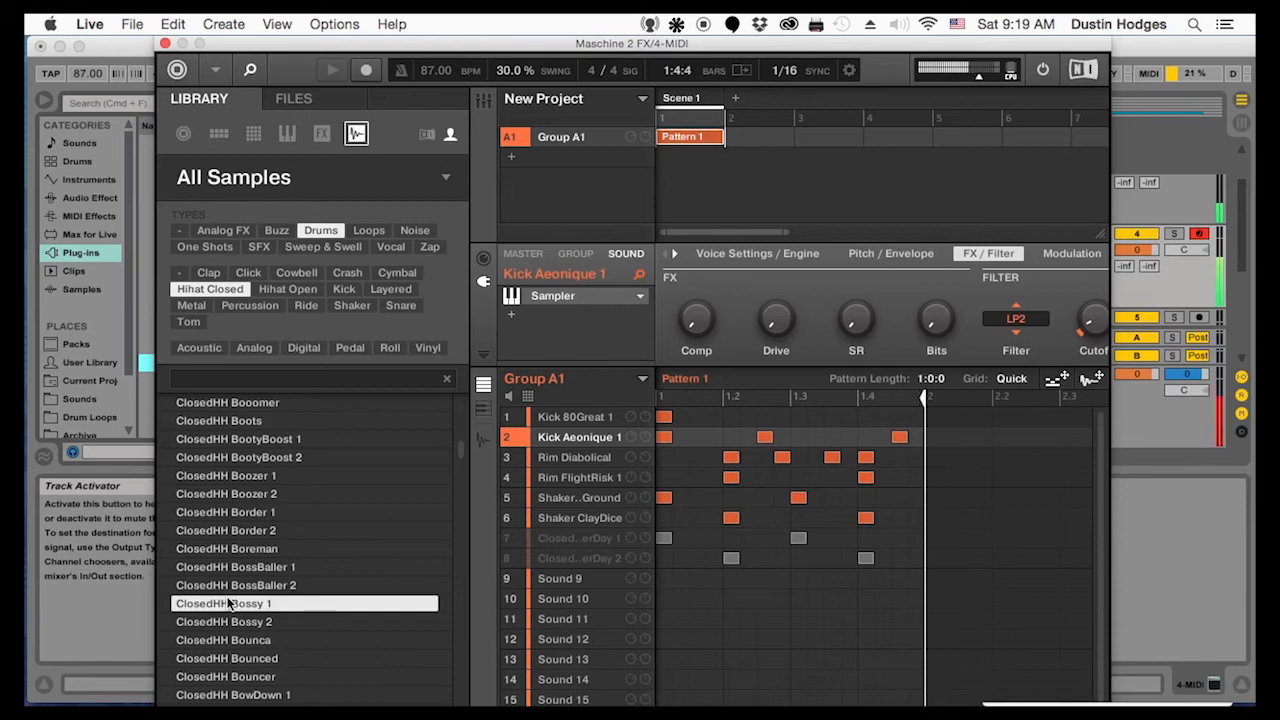
key("Up")
key("Up")
key("Up")
key("Up")
key("Up")
key("Up")
key("Up")
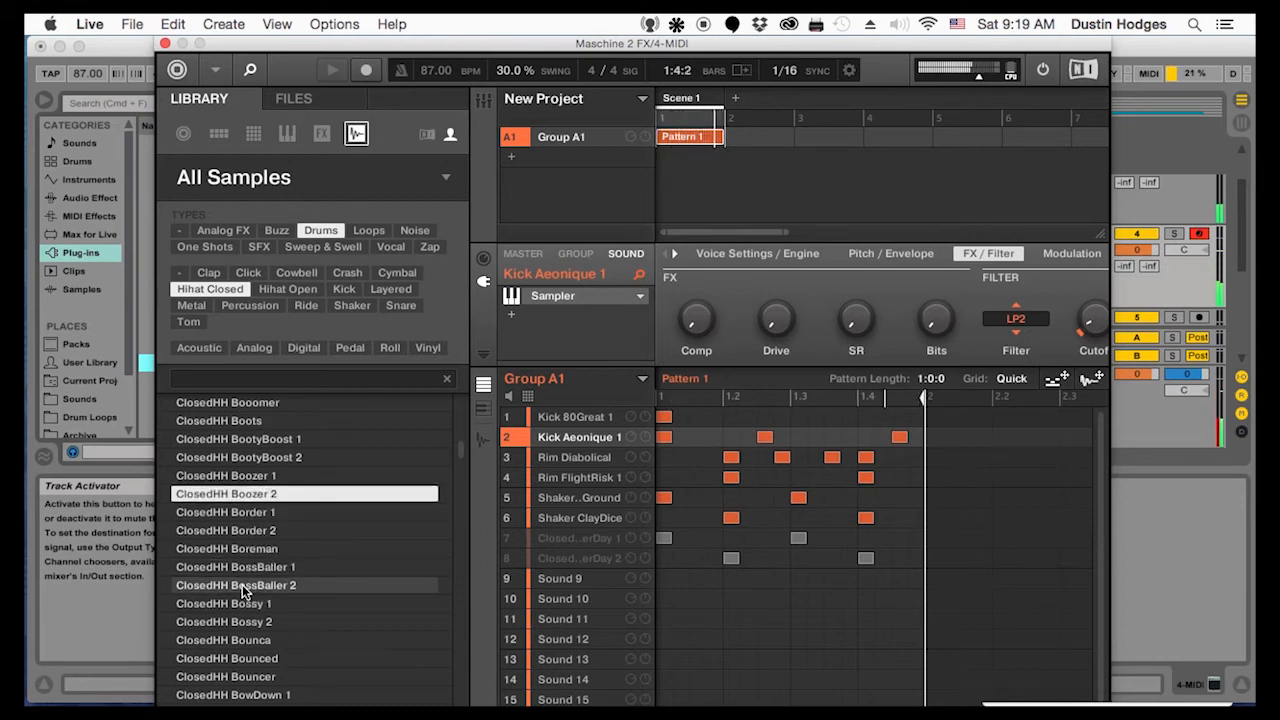
Compare the neighbouring Border samples, and load ClosedHH Border 2 onto Sound 7 and ClosedHH Border 1 onto Sound 8
key("Down")
key("Down")
key("Down")
key("Down")
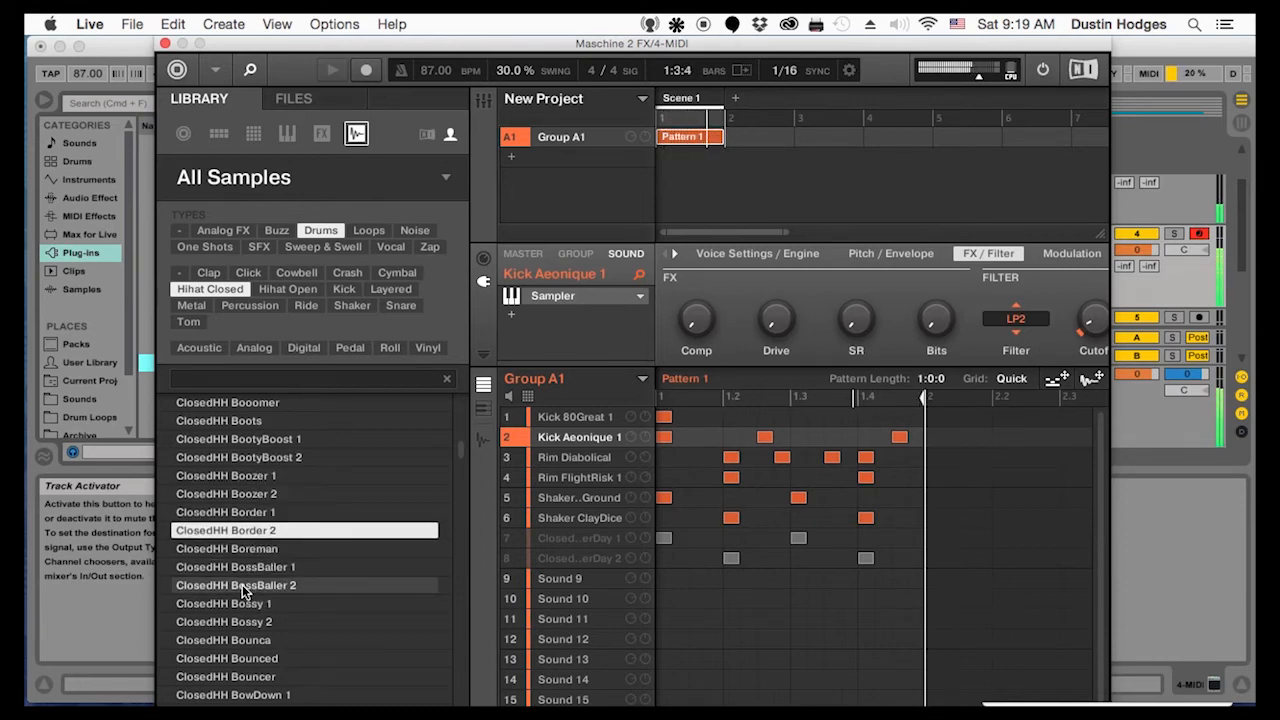
key("Up")
key("Up")
key("Down")
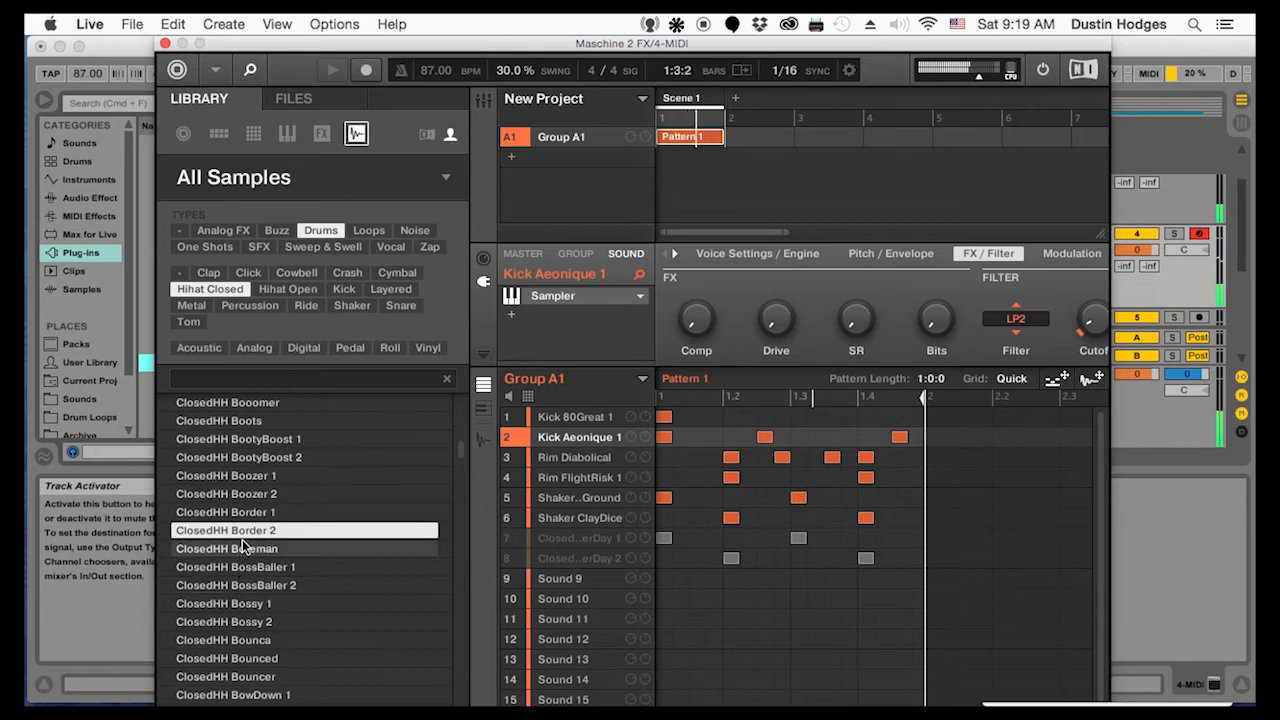
left_click_drag(252, 535, 566, 535)
left_click_drag(267, 511, 558, 557)
Fill the bar with alternating sixteenth hi-hats, Sound 7 on every eighth and Sound 8 in between, and unmute both sounds
left_click_drag(731, 565, 682, 560)
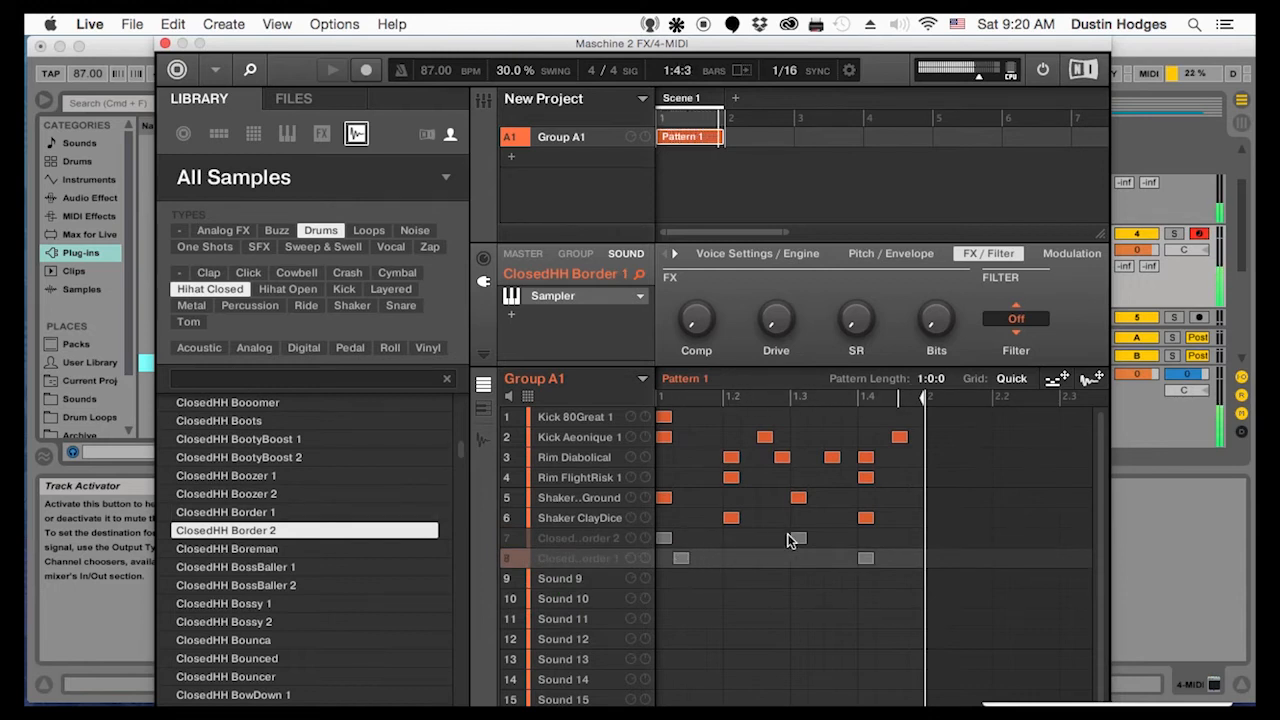
left_click_drag(786, 543, 685, 542)
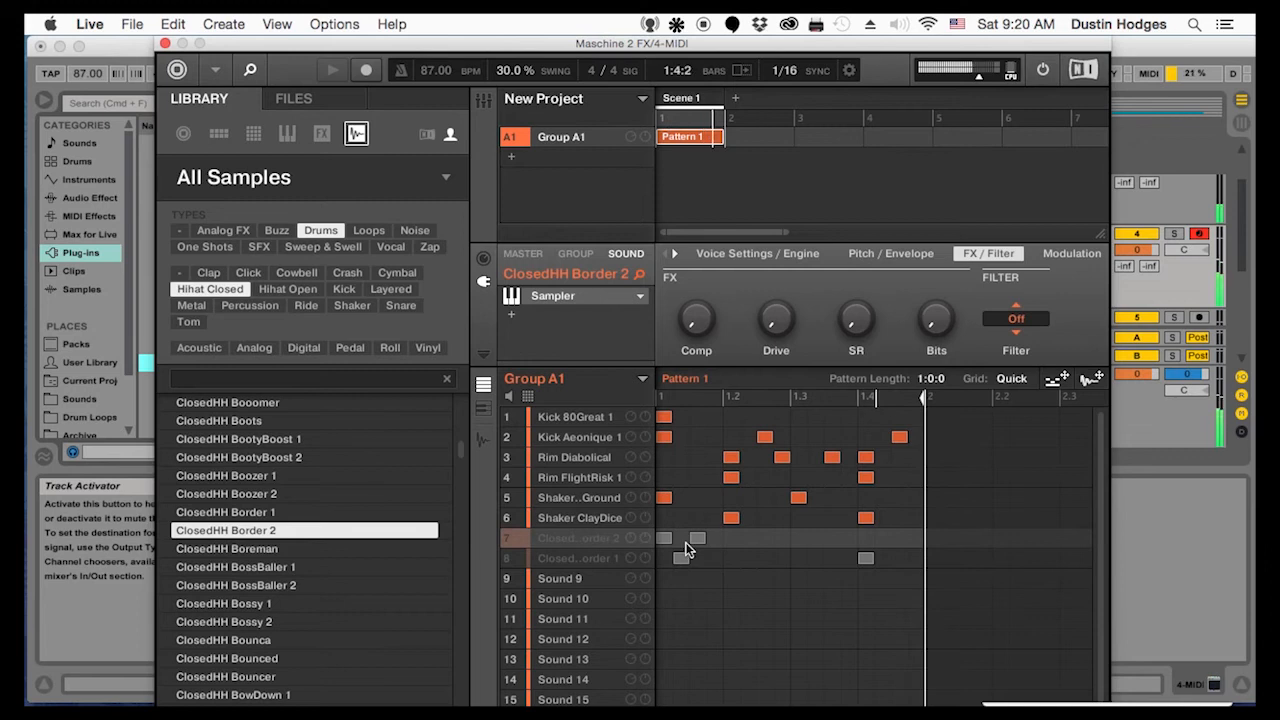
mouse_move(865, 562)
left_mouse_down()
mouse_move(726, 568)
mouse_move(714, 548)
mouse_move(646, 563)
mouse_move(800, 545)
mouse_move(716, 540)
mouse_move(873, 548)
left_mouse_up()
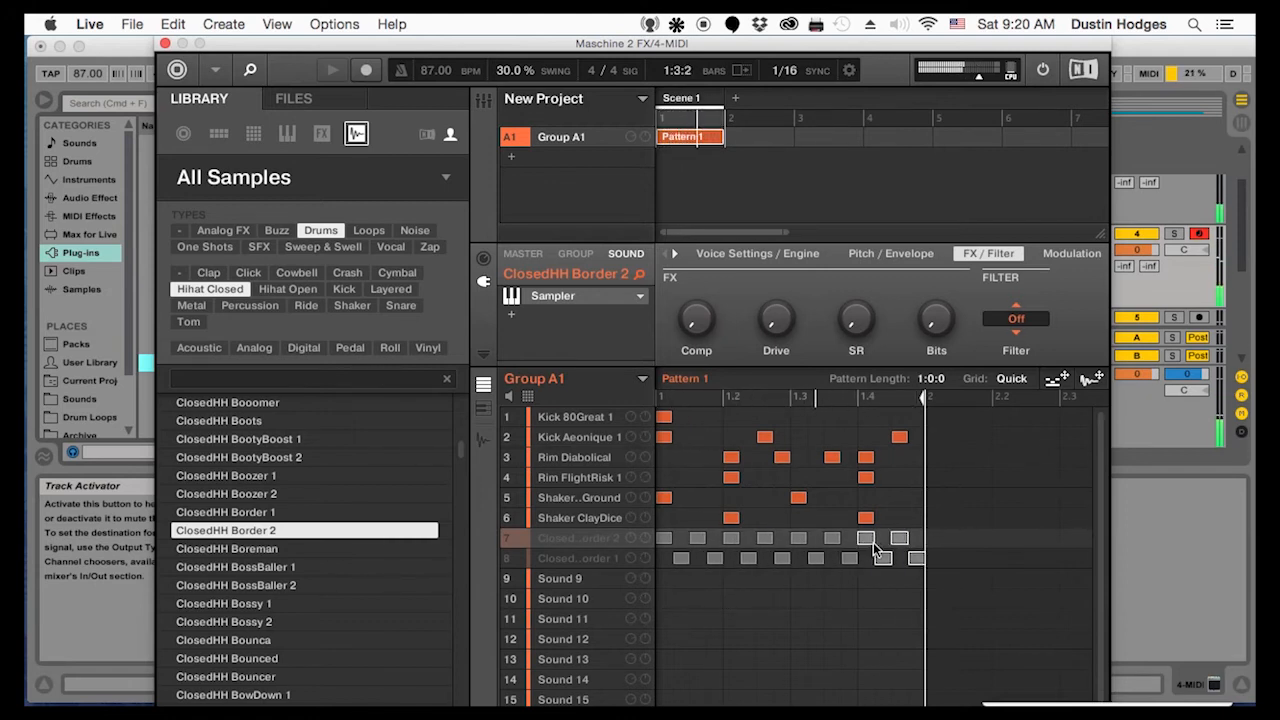
left_click(516, 540)
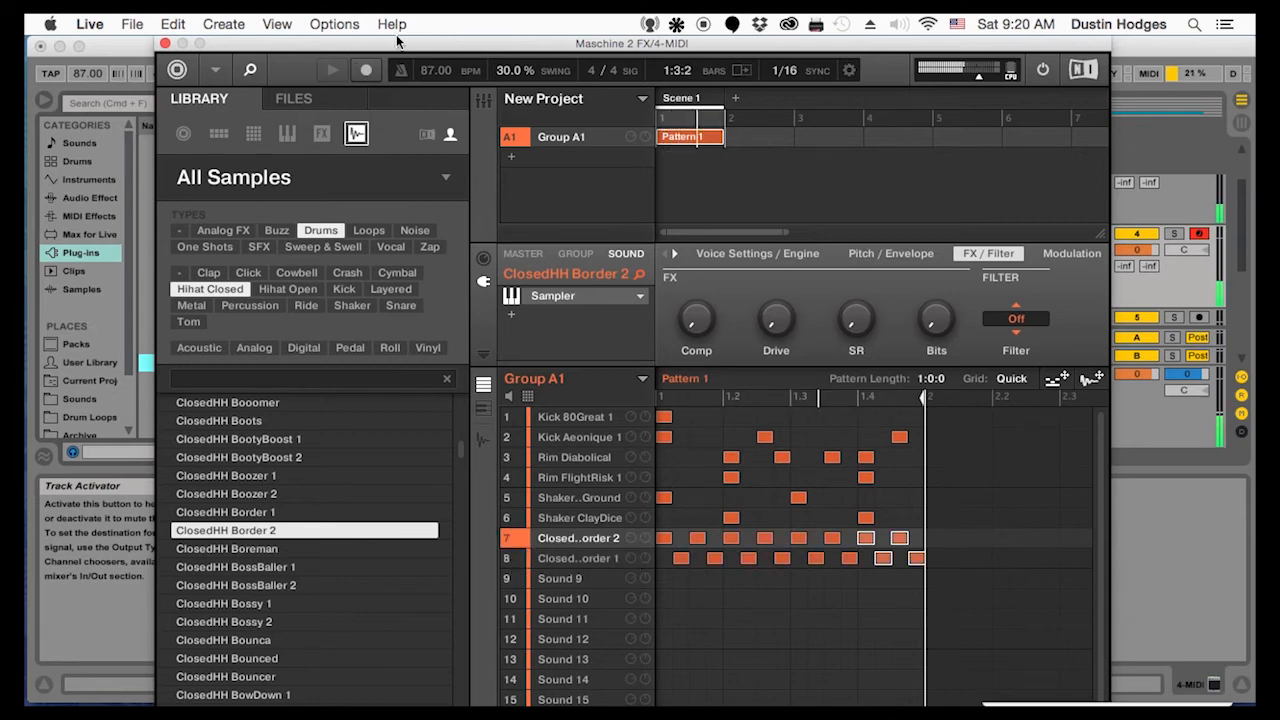
Lower the pattern's swing to 6%
left_click_drag(512, 67, 512, 130)
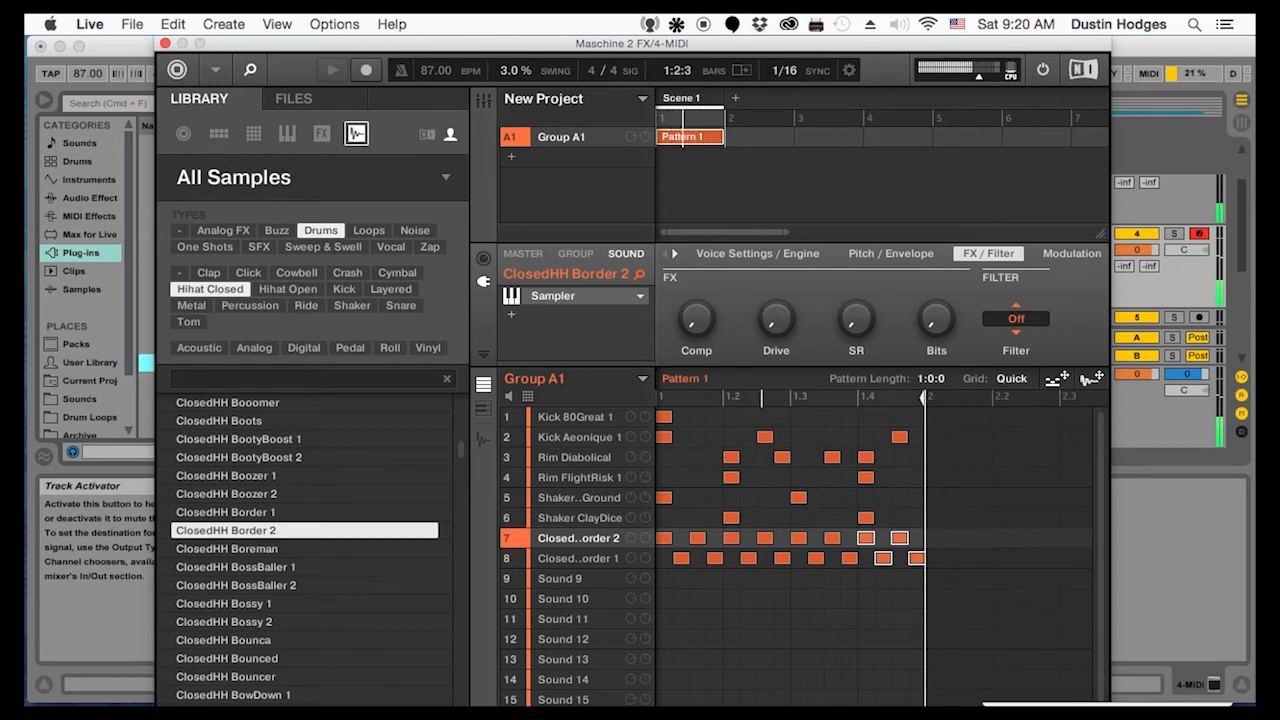
left_click_drag(512, 70, 512, 64)
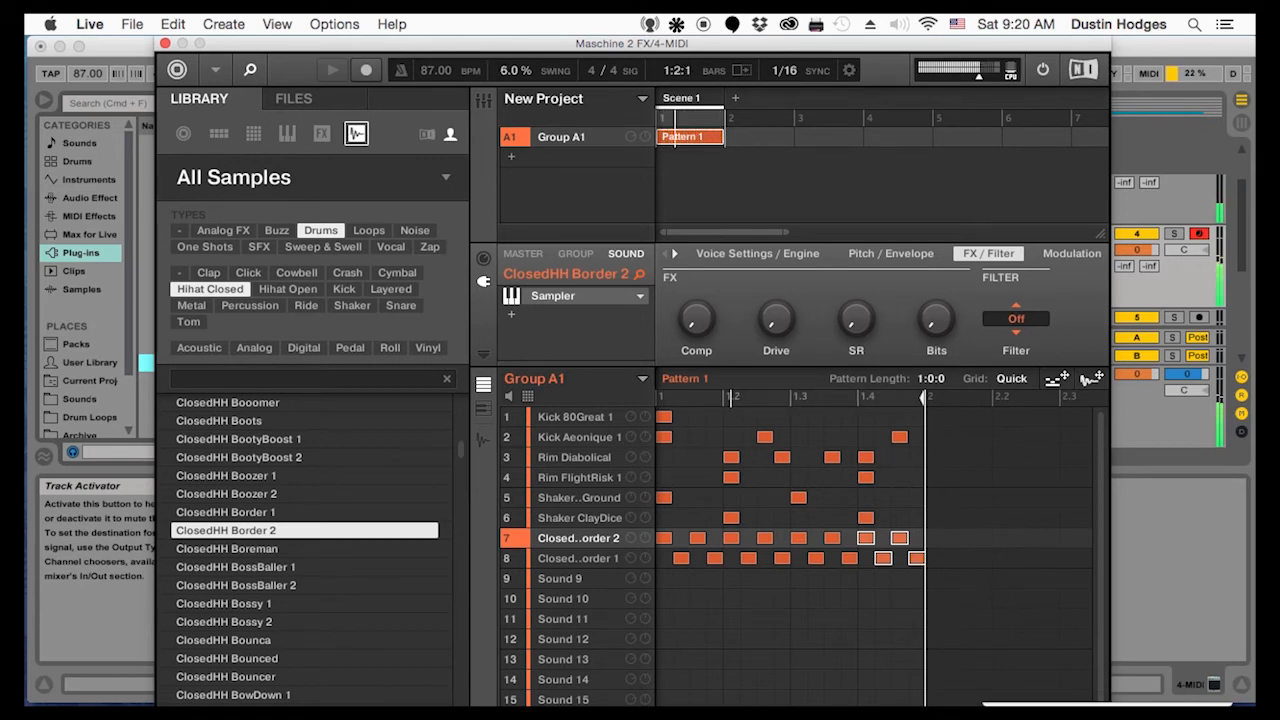
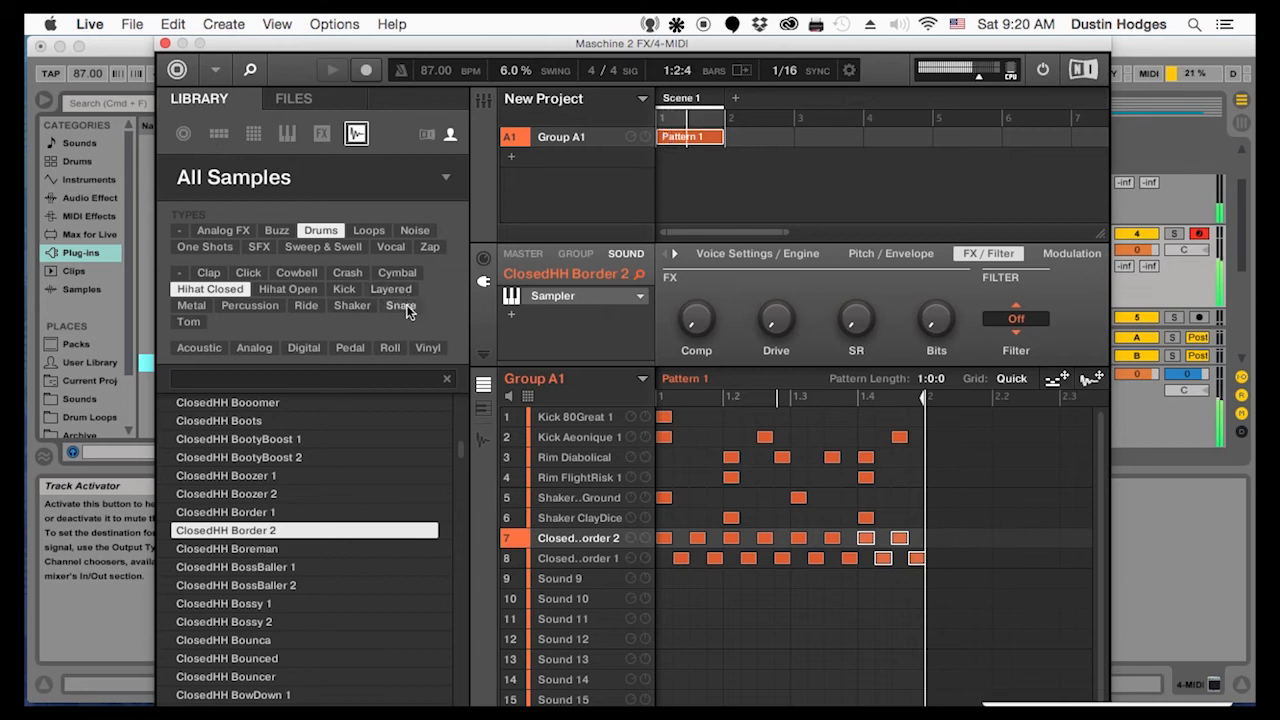
Filter the drum samples to claps, load Clap Abber 4 onto Sound 9, and place hits on beats 2 and 4
left_click(207, 271)
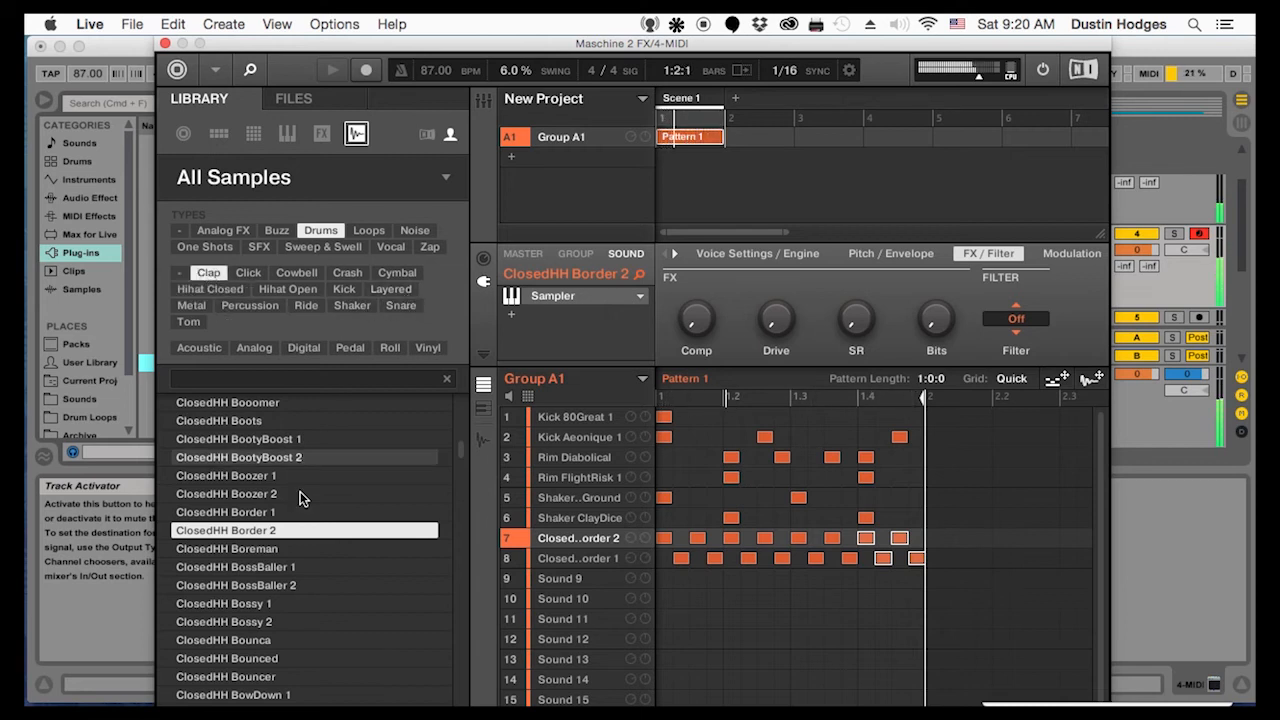
left_click(217, 602)
left_click(222, 547)
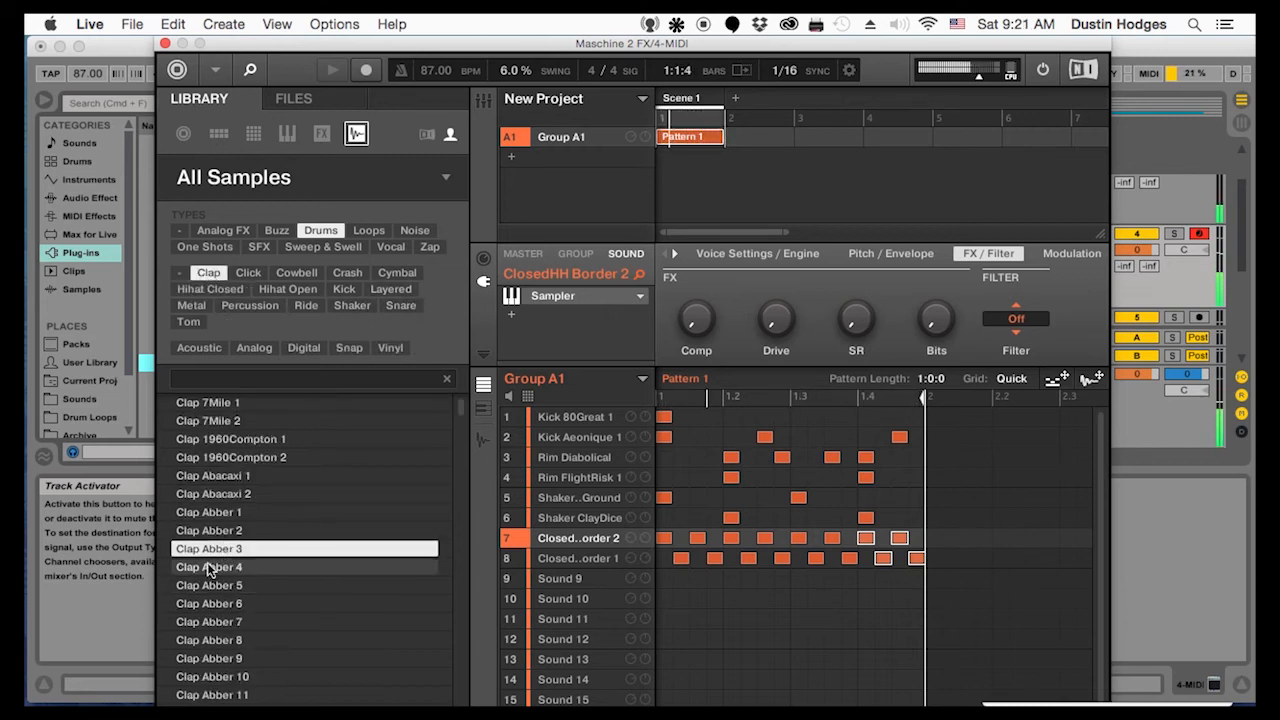
left_click(208, 567)
left_click_drag(207, 565, 591, 577)
left_click(731, 578)
left_click(868, 578)
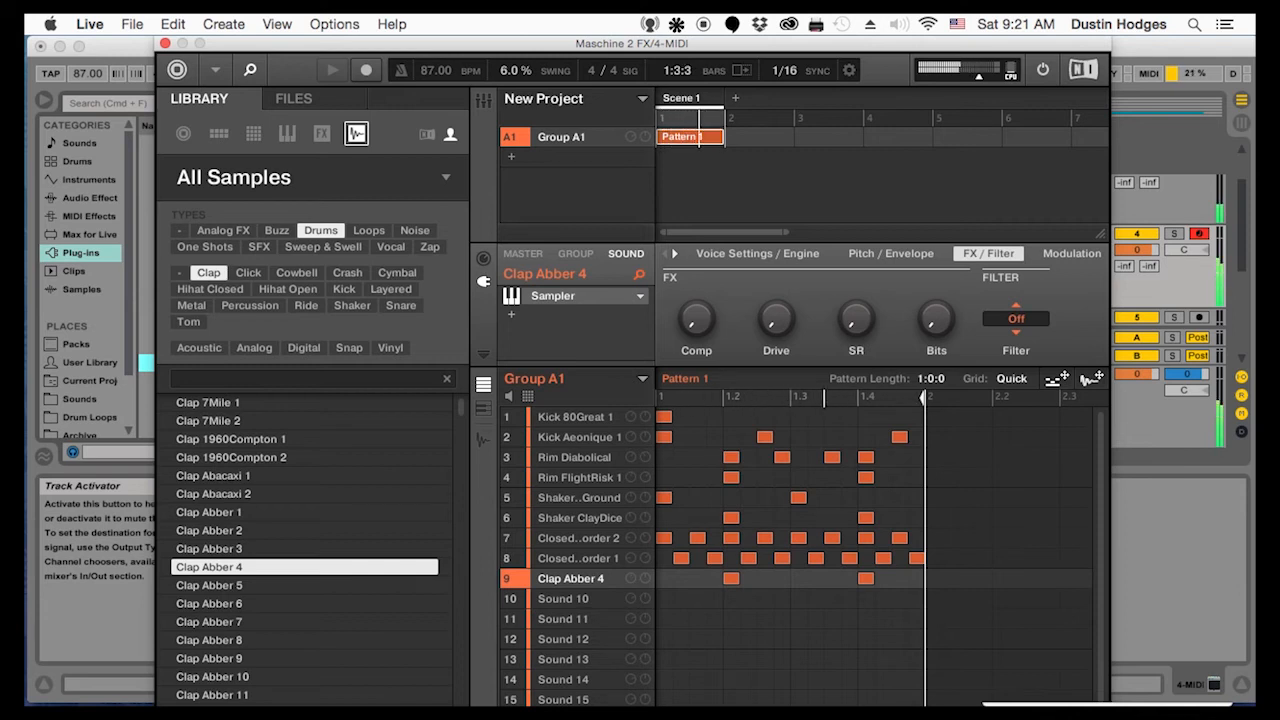
Audition the next clap samples, load Clap Abber 6 onto Sound 10, and place hits on beats 2 and 4
left_click(214, 587)
left_click(209, 600)
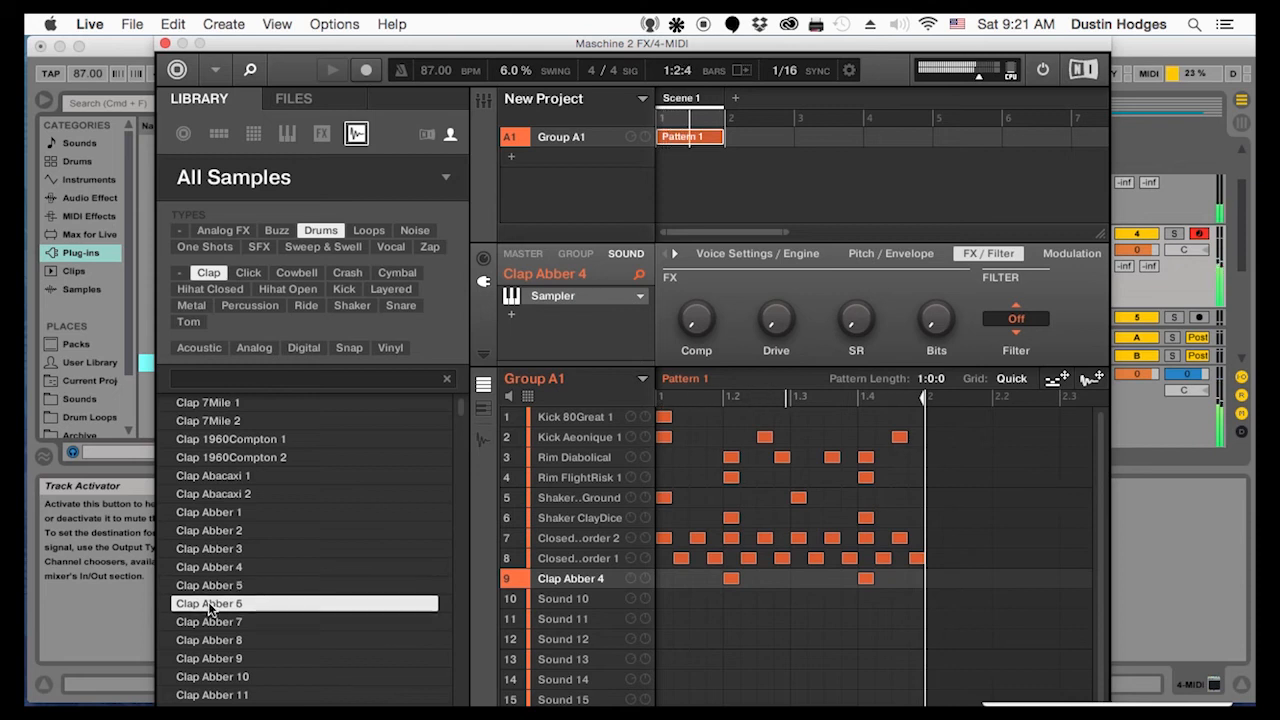
left_click_drag(207, 603, 567, 598)
left_click(733, 600)
left_click(866, 598)
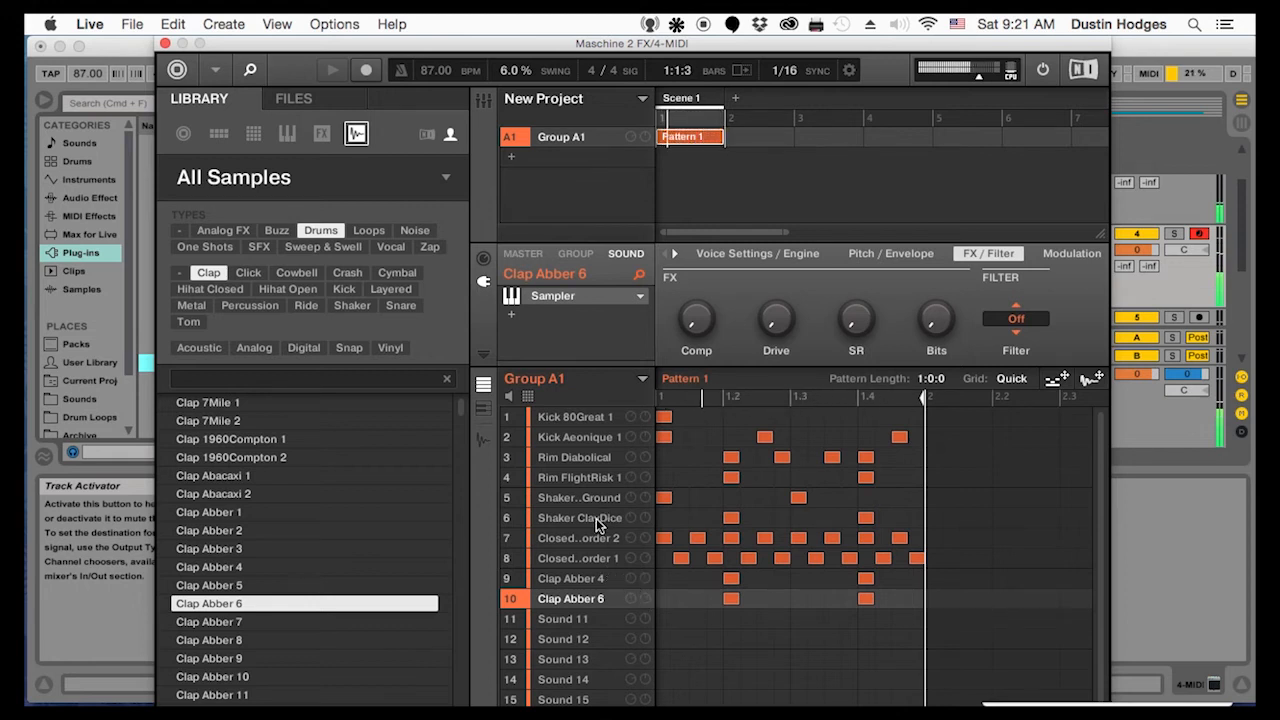
In beats 1 to 3, delete the Sound 8 hi-hat on each second sixteenth and move a neighbouring Sound 7 hit there
left_click(697, 539)
left_click_drag(701, 539, 682, 539)
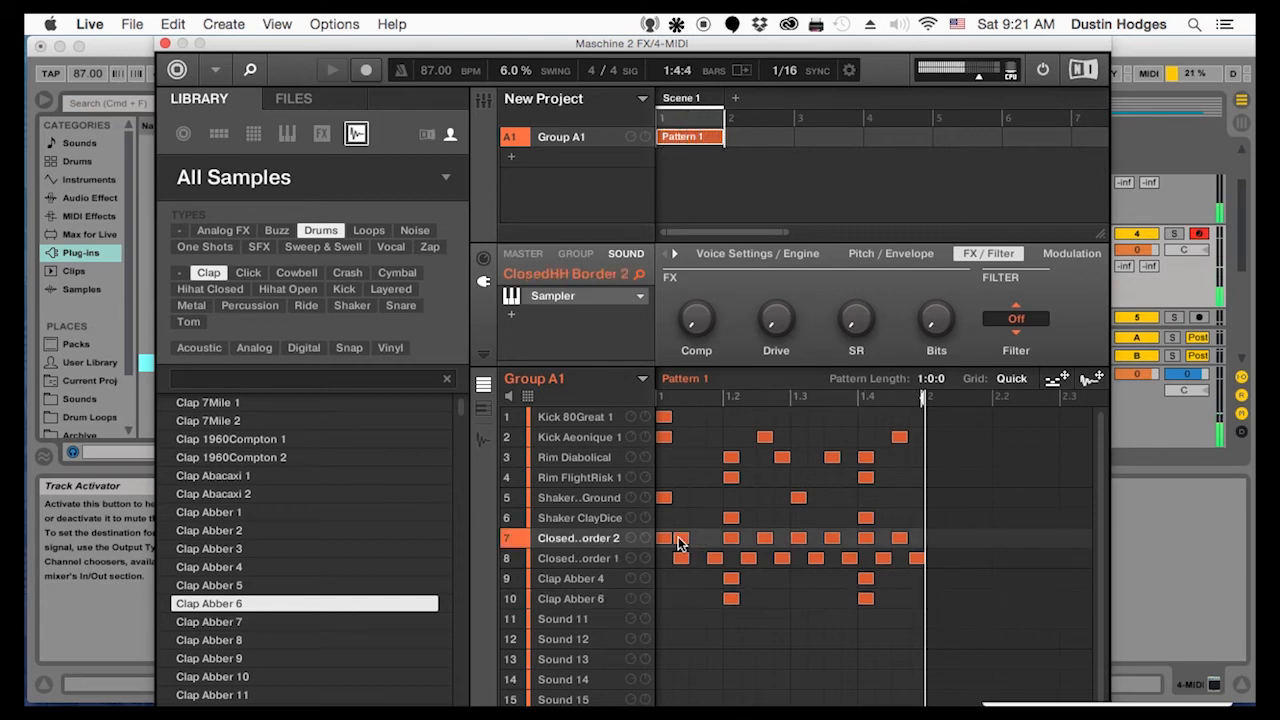
left_click(679, 558)
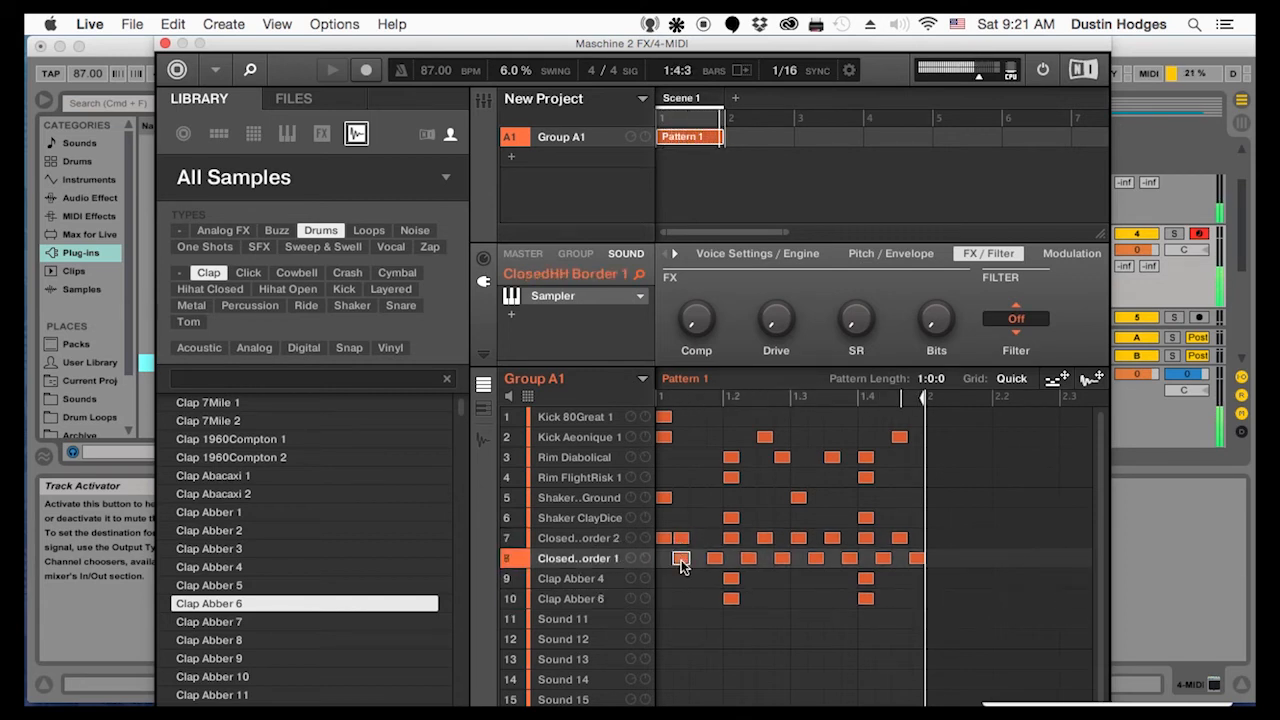
left_click(748, 558)
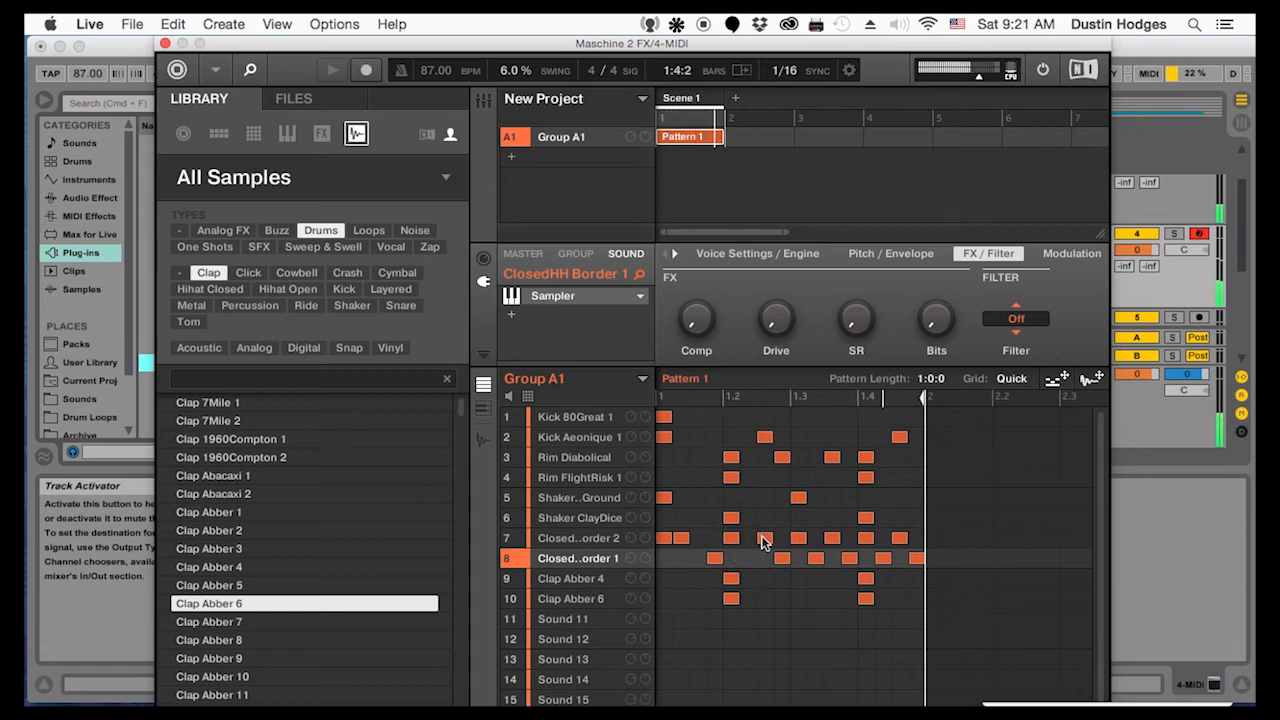
left_click_drag(766, 538, 743, 540)
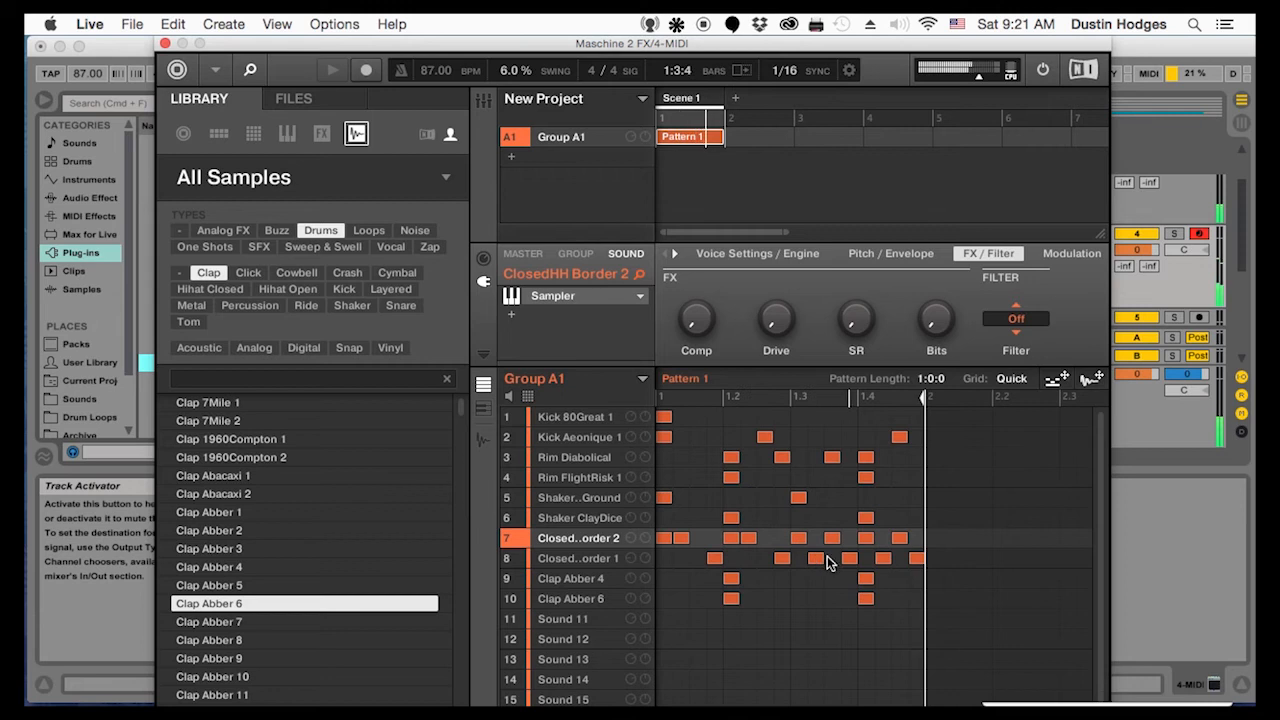
left_click(816, 557)
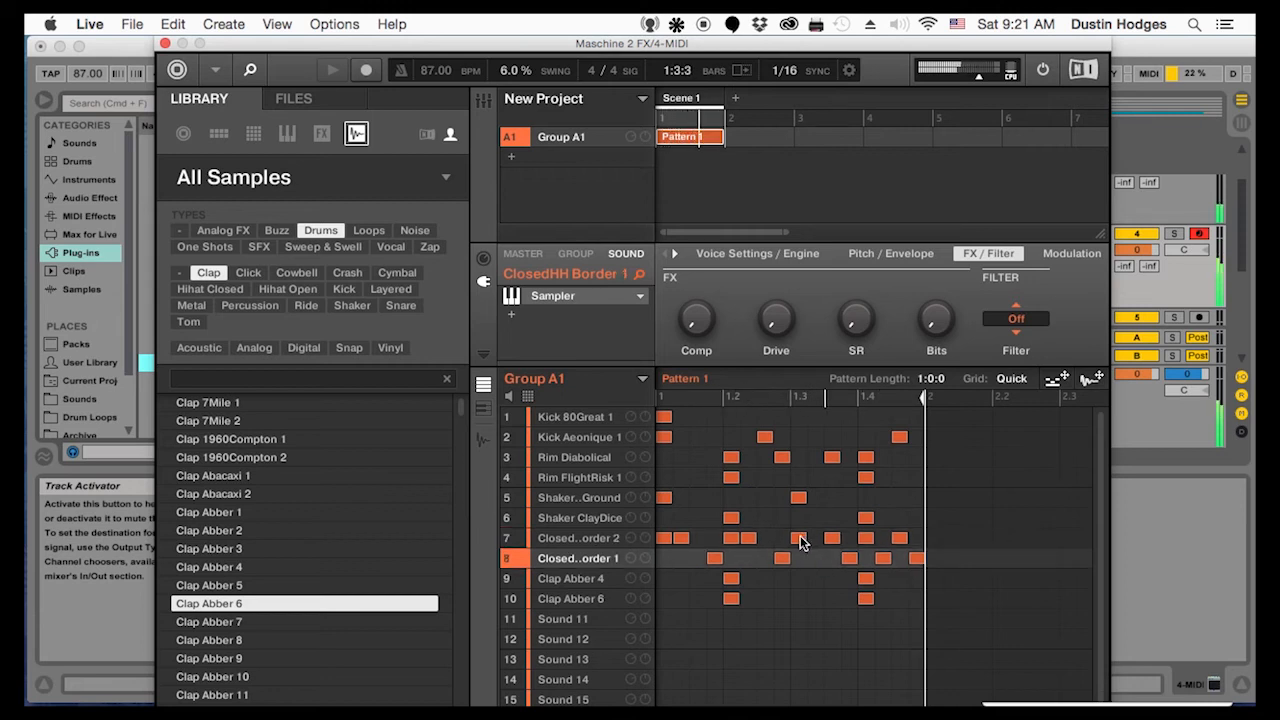
left_click_drag(800, 535, 817, 537)
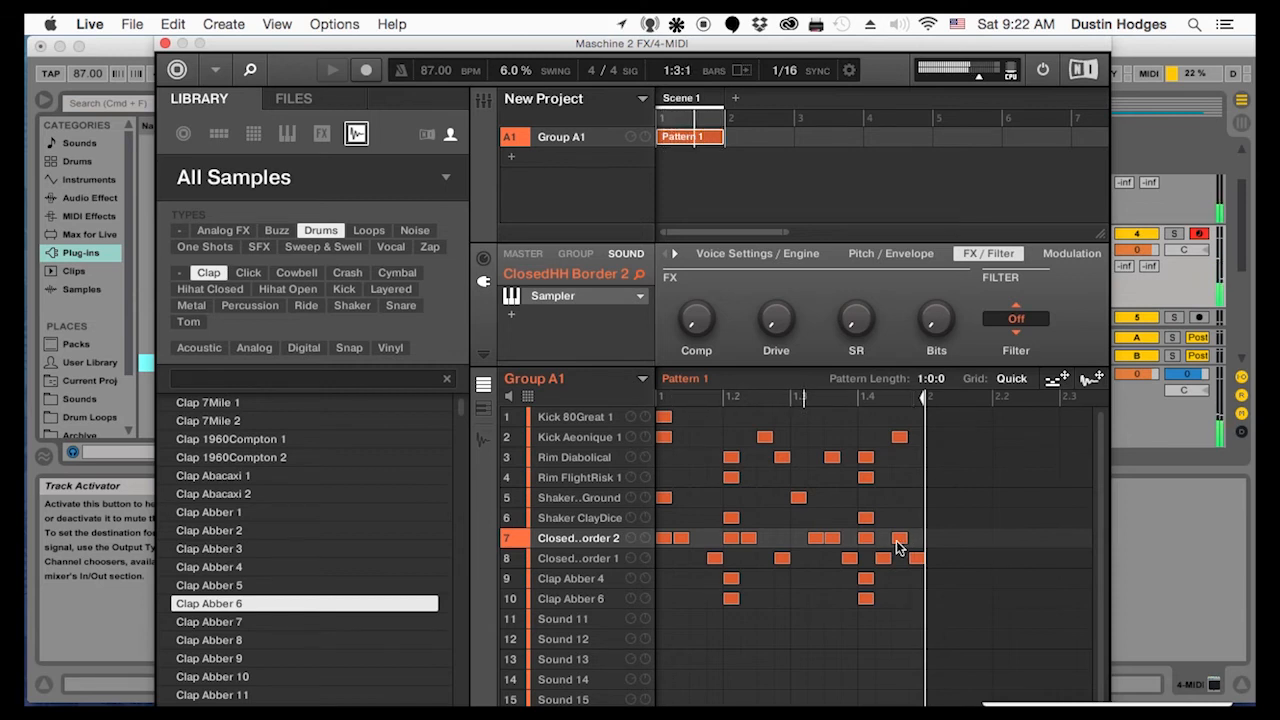
Move the bar's last sixteenth hi-hat from Sound 8 to Sound 7, trying the 1.4.2 hit there before returning it to Sound 8
left_click_drag(881, 558, 884, 540)
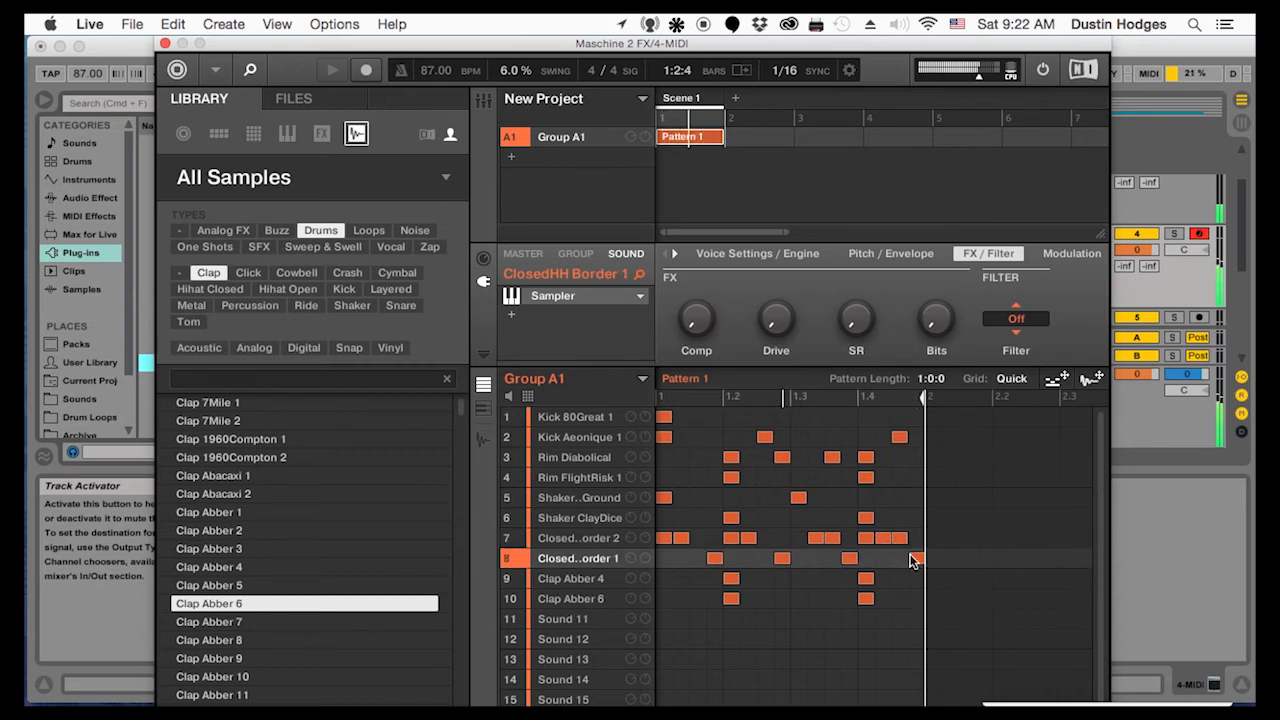
left_click_drag(913, 558, 916, 539)
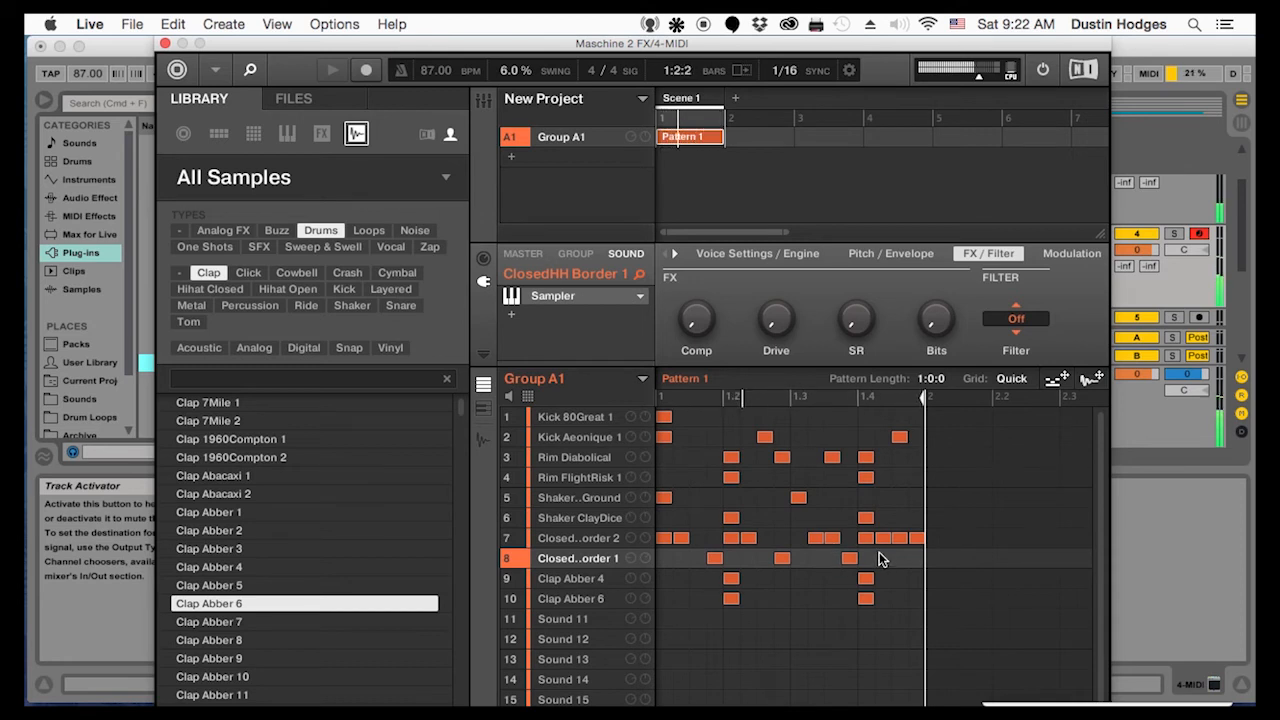
left_click_drag(880, 539, 881, 556)
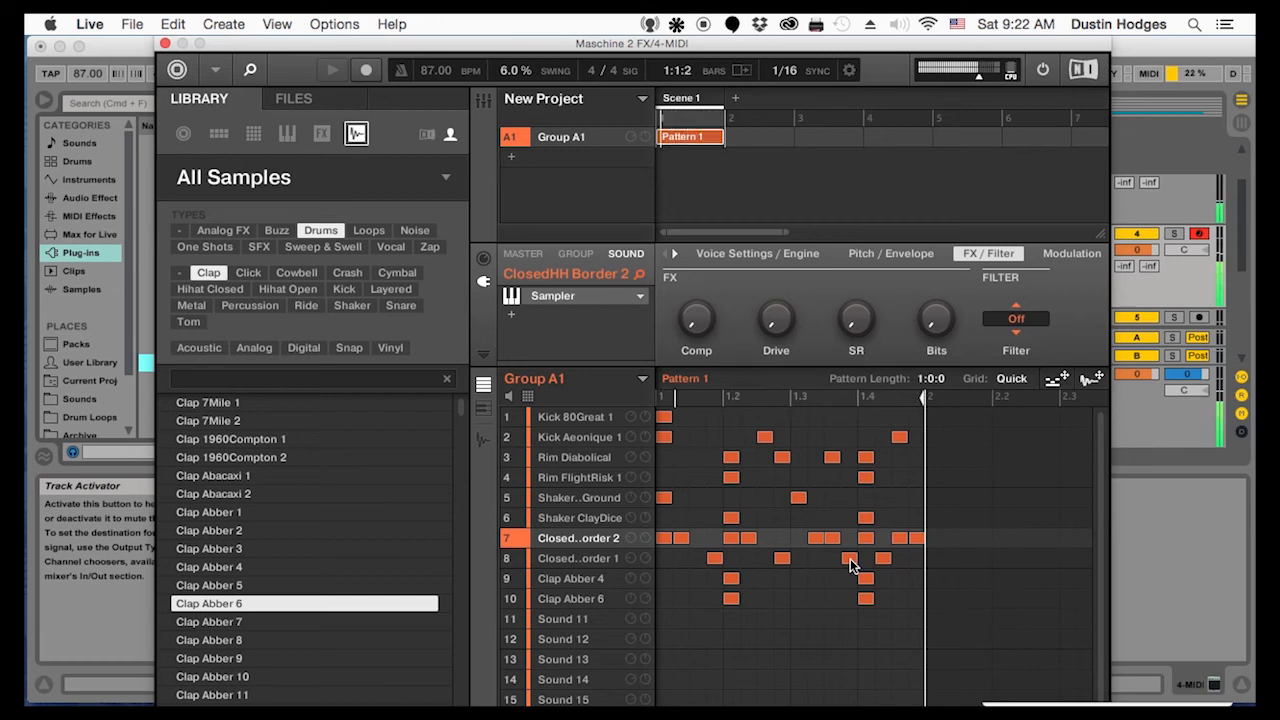
Select Sound 11, filter the drum samples to shakers, and audition them down to Shaker PoliceCar 1
left_click(588, 612)
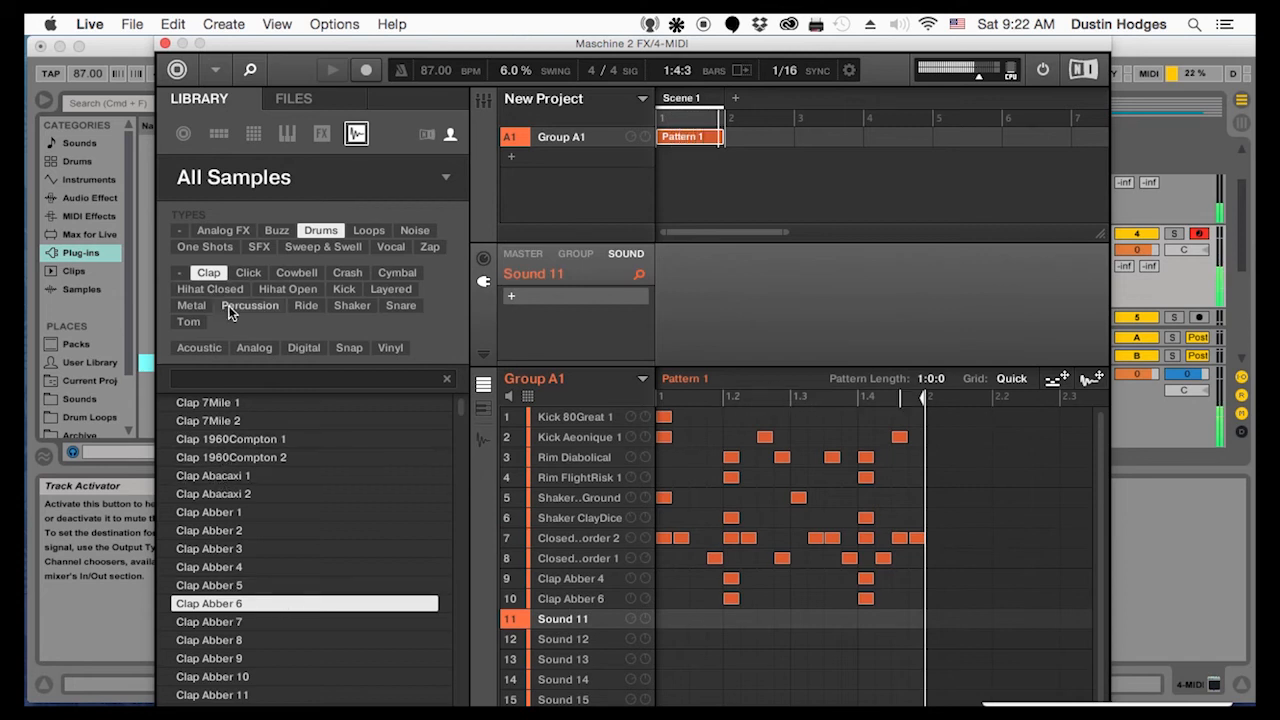
left_click(338, 305)
left_click(226, 620)
scroll(234, 614, "down", 1)
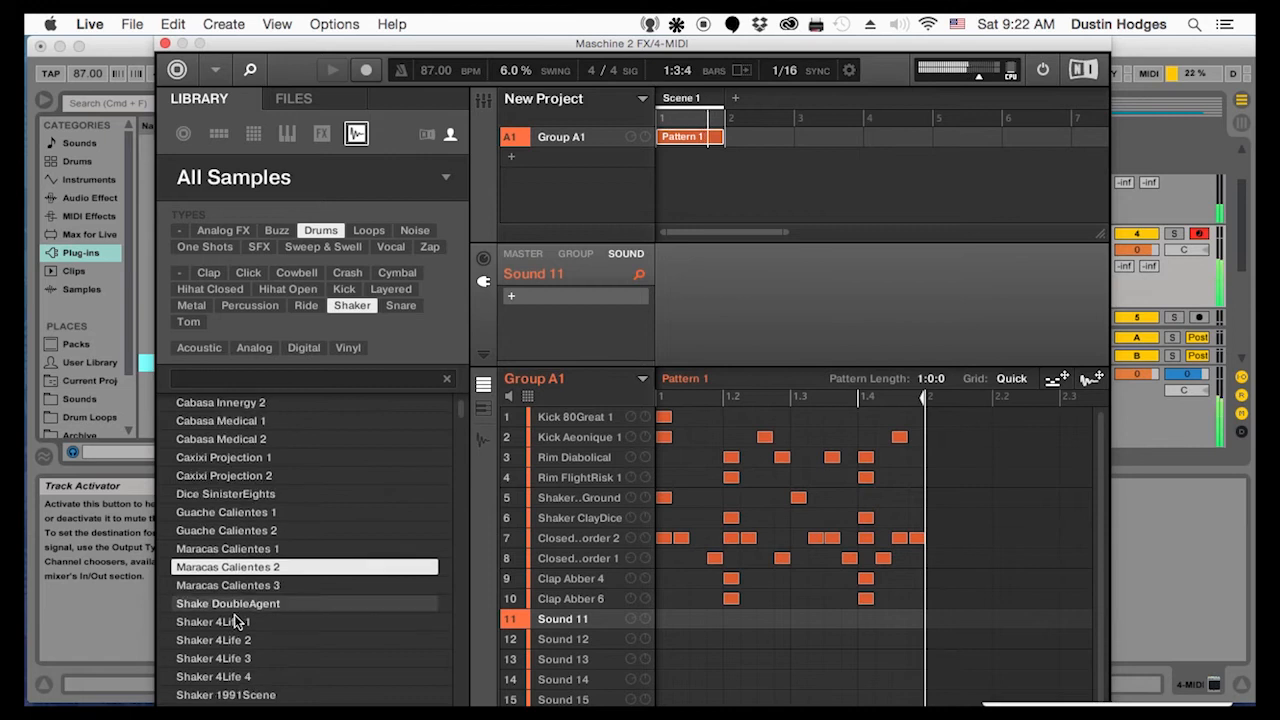
scroll(447, 420, "down", 15)
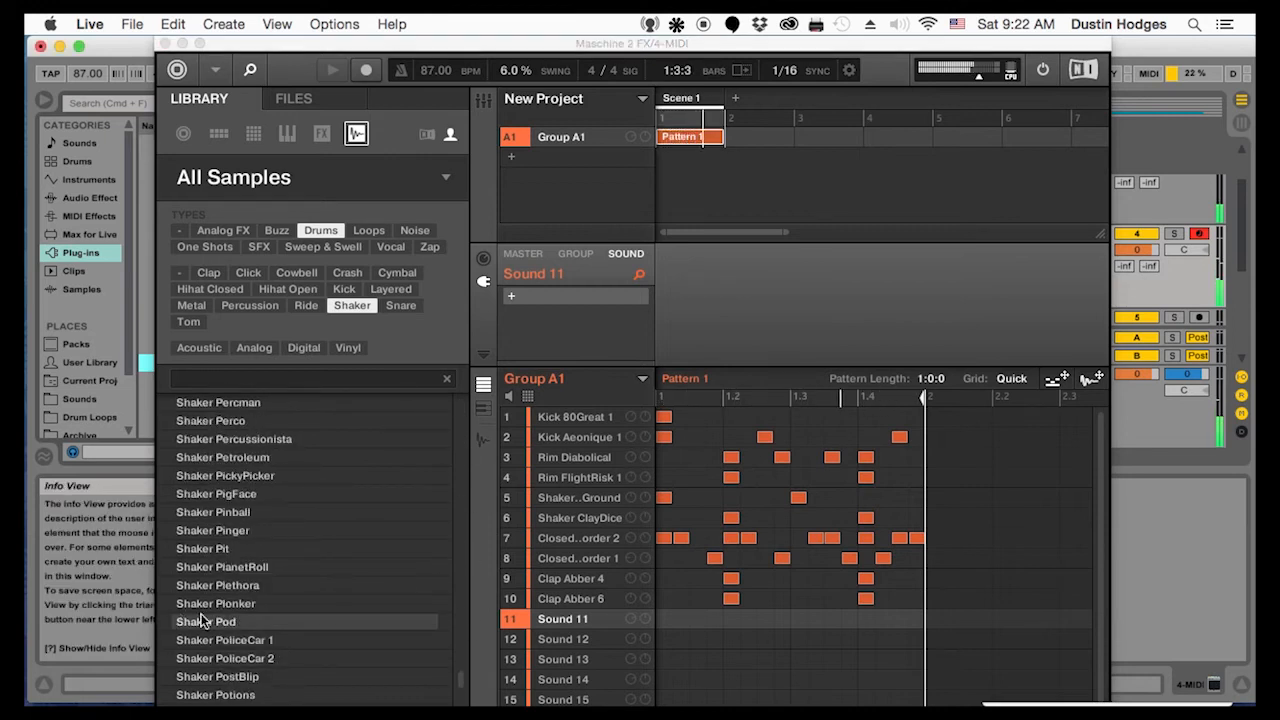
left_click(221, 603)
key("Up")
key("Up")
key("Up")
key("Up")
key("Down")
key("Down")
key("Down")
key("Down")
key("Down")
key("Down")
key("Down")
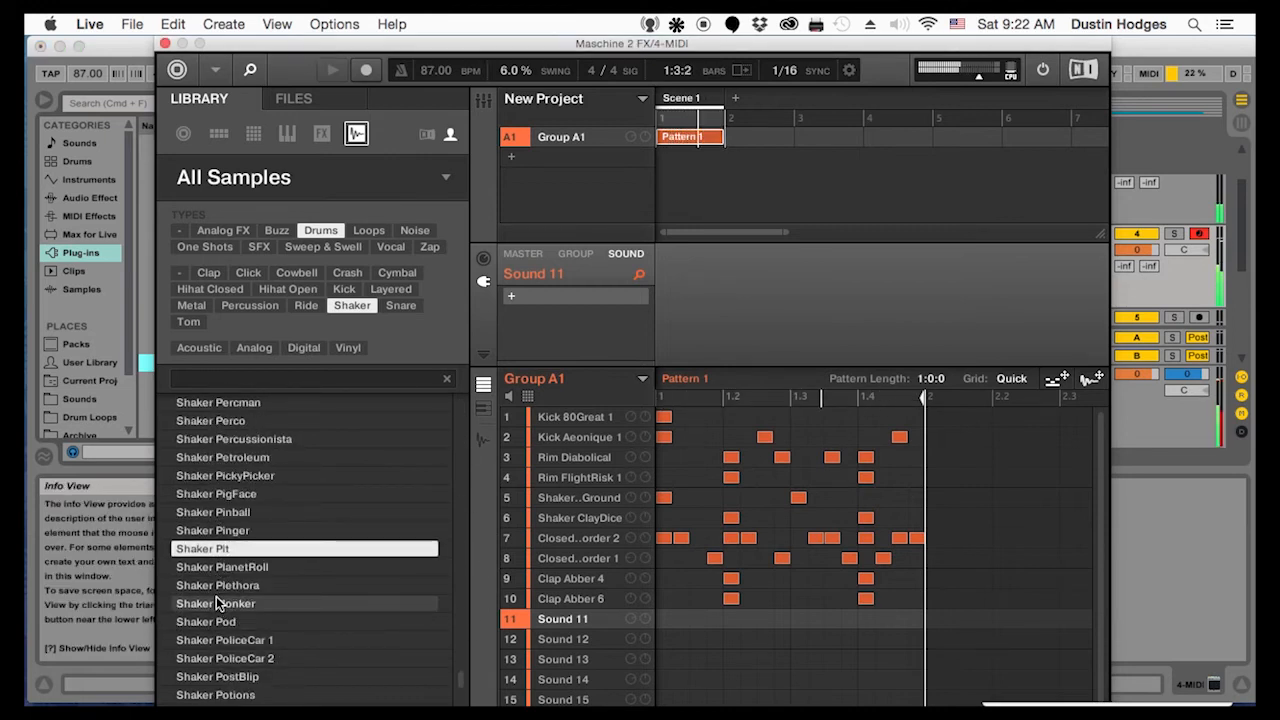
key("Down")
key("Up")
left_click(225, 645)
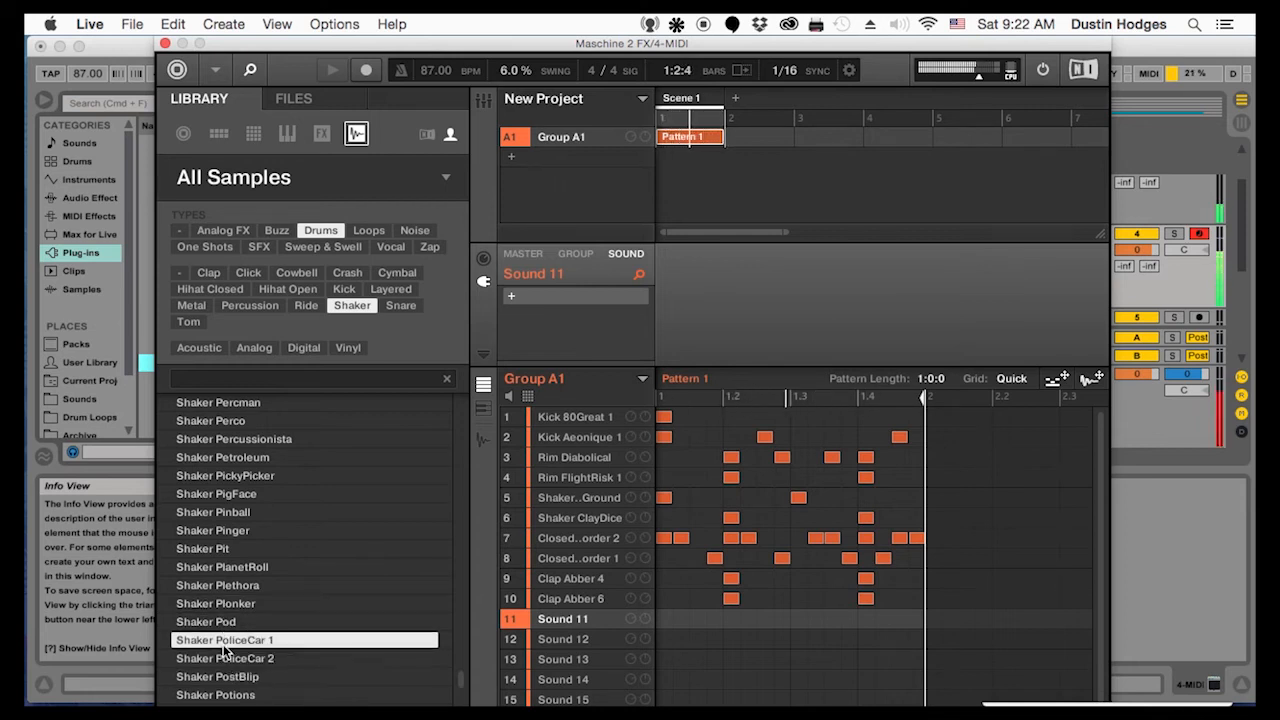
Load Shaker PoliceCar 1 onto Sound 11 and PoliceCar 2 onto Sound 12, and alternate them across beat 1's four sixteenths
left_click_drag(302, 642, 592, 617)
left_click_drag(225, 658, 590, 642)
left_click(666, 618)
double_click(686, 640)
double_click(700, 621)
left_click(717, 640)
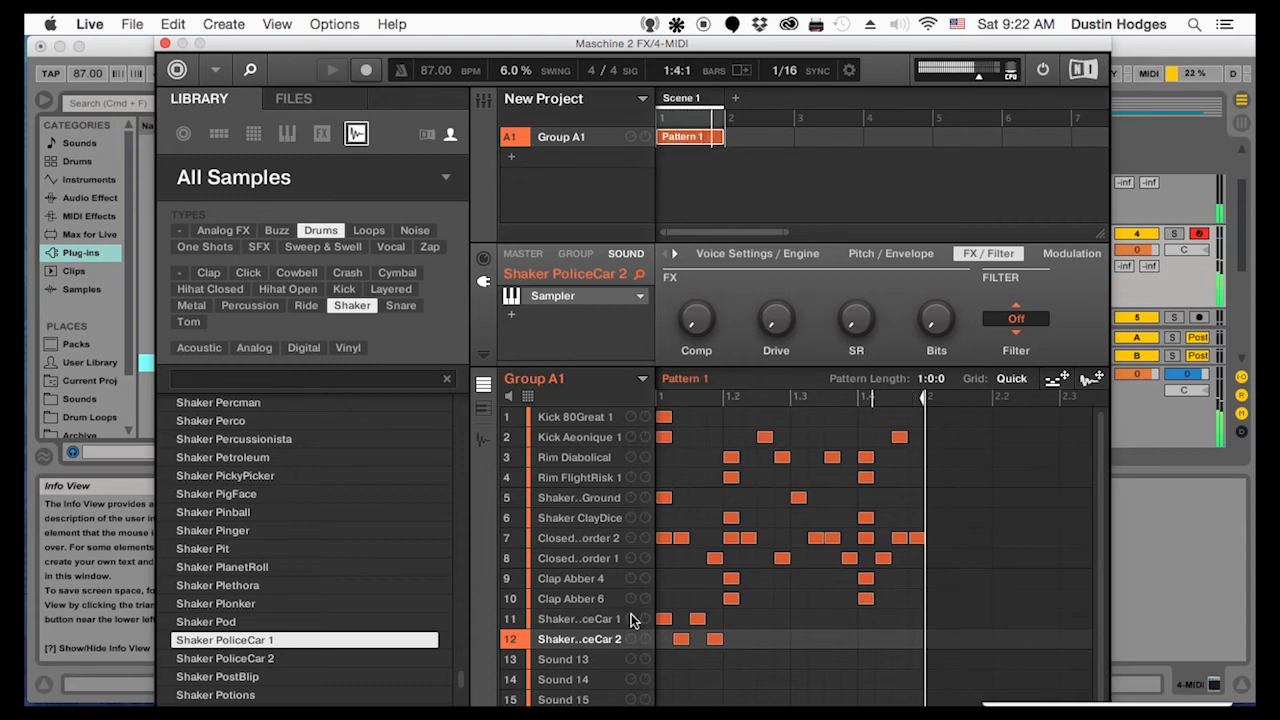
Add Shaker PoliceCar 1 hits at 1.2.1, 1.3.1 and 1.3.3, and a PoliceCar 2 hit at 1.3.2
left_click(732, 619)
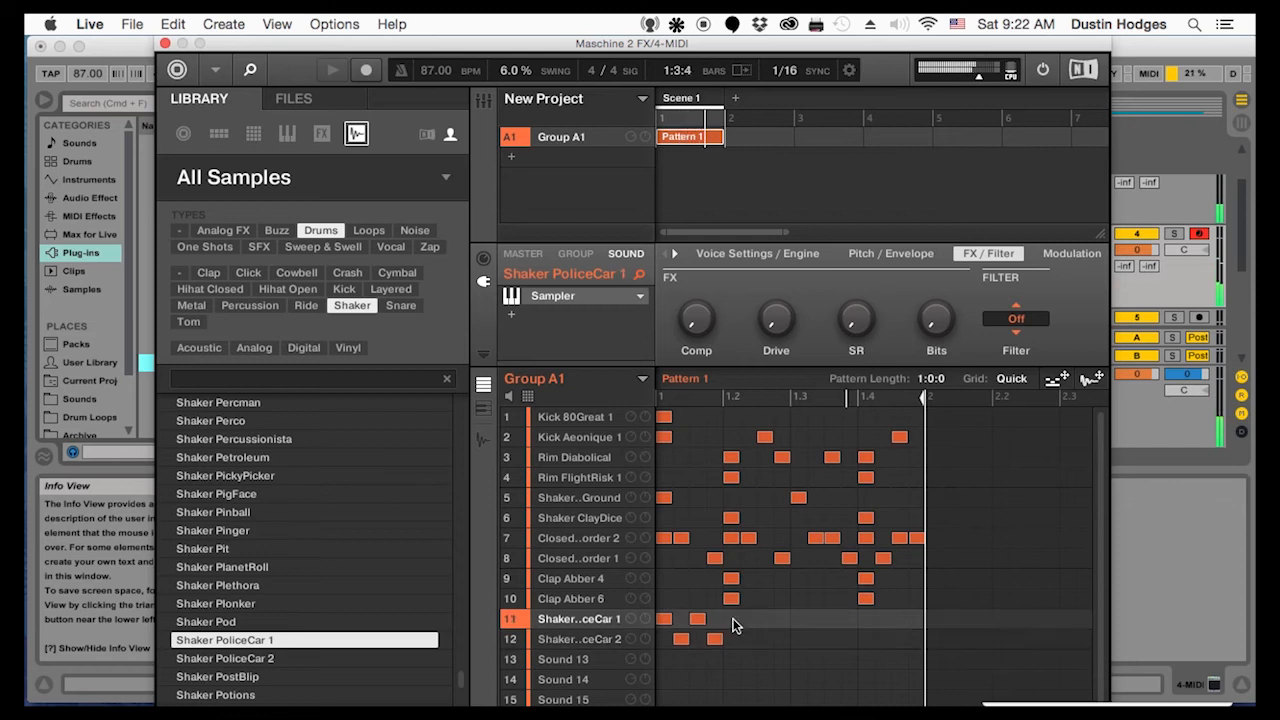
left_click(749, 638)
left_click(751, 638)
left_click(800, 618)
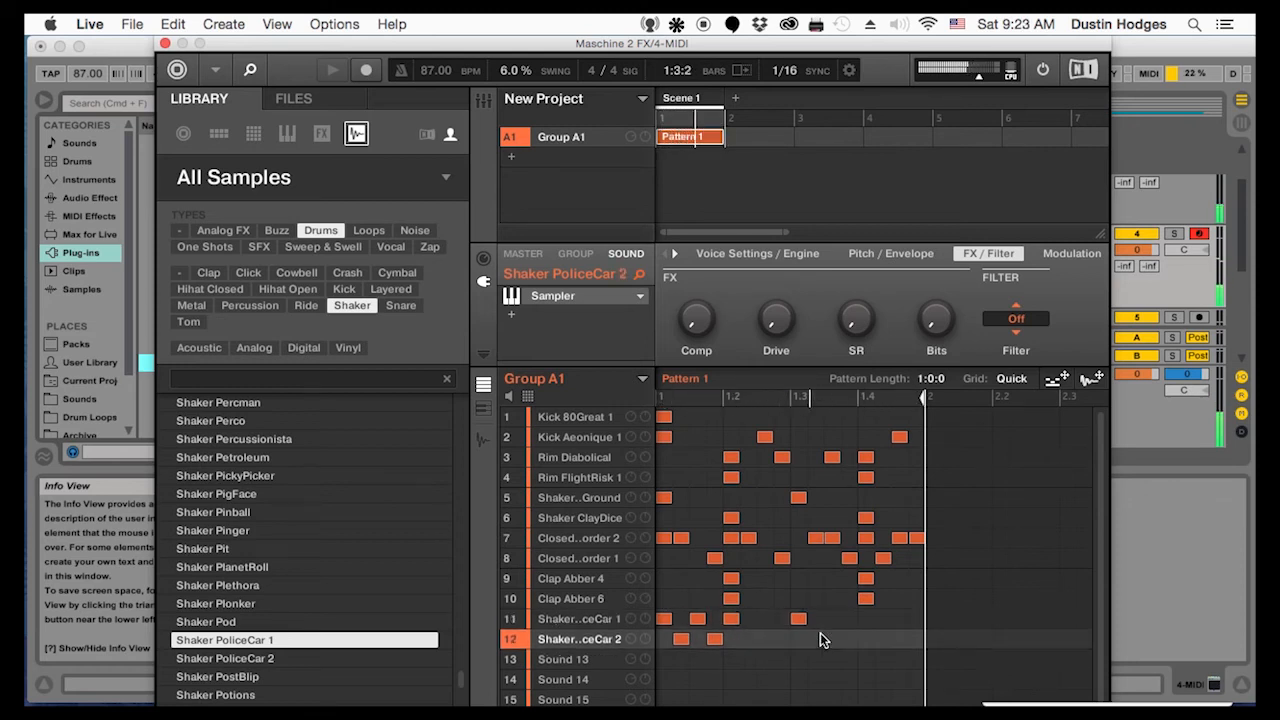
left_click(817, 638)
left_click(828, 618)
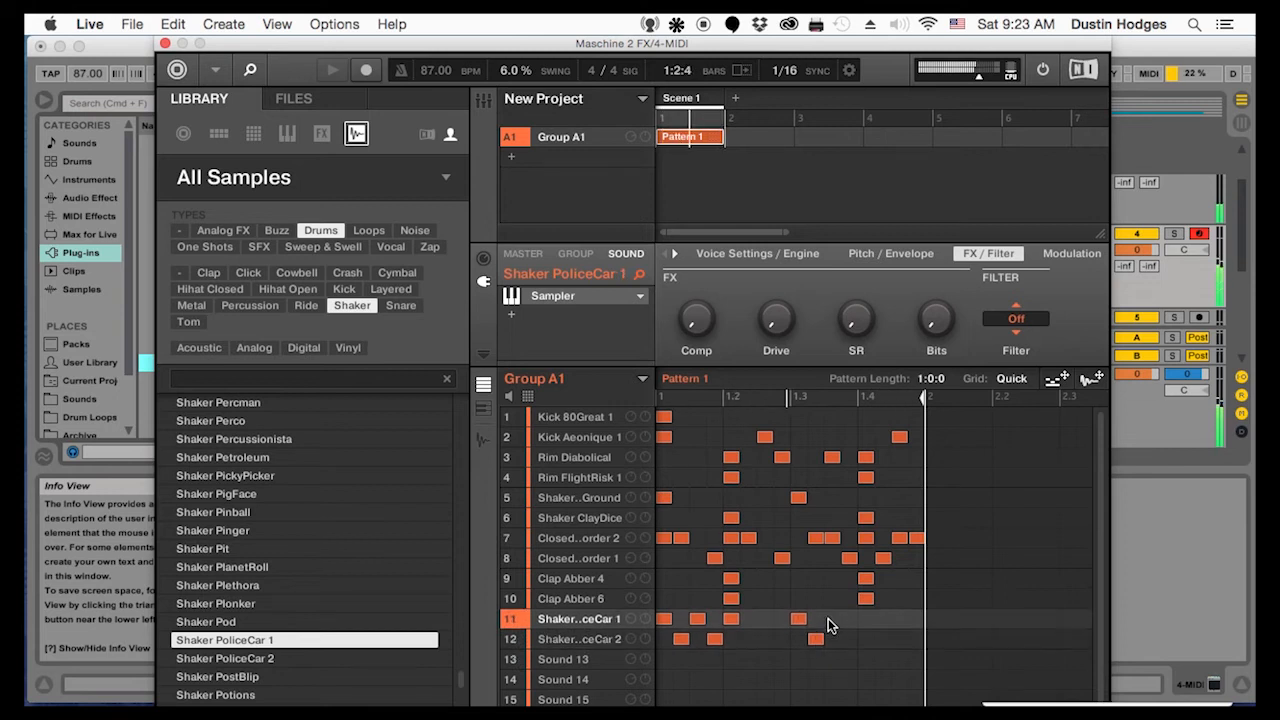
Fill beat 4 with alternating shakers, PoliceCar 2 on the first and third sixteenths and PoliceCar 1 on the second and fourth
left_click(872, 641)
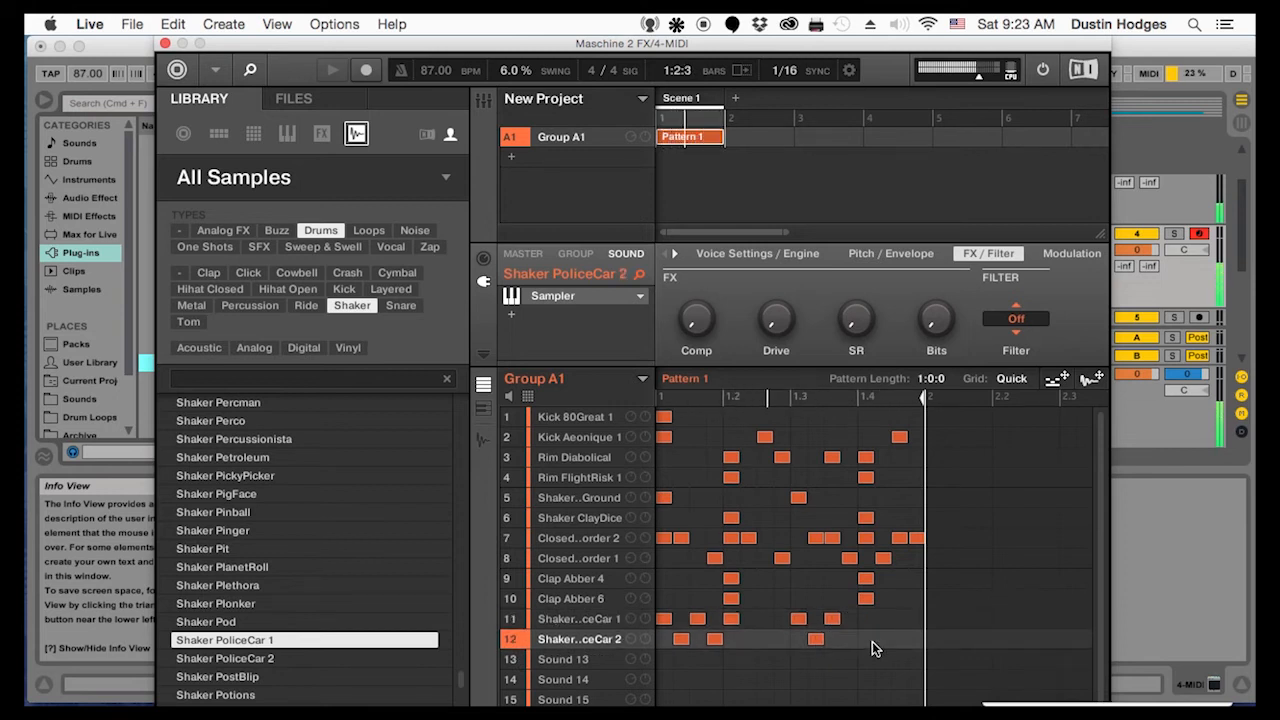
double_click(871, 639)
left_click(900, 622)
left_click(899, 638)
left_click(899, 638)
left_click(898, 622)
left_click(916, 620)
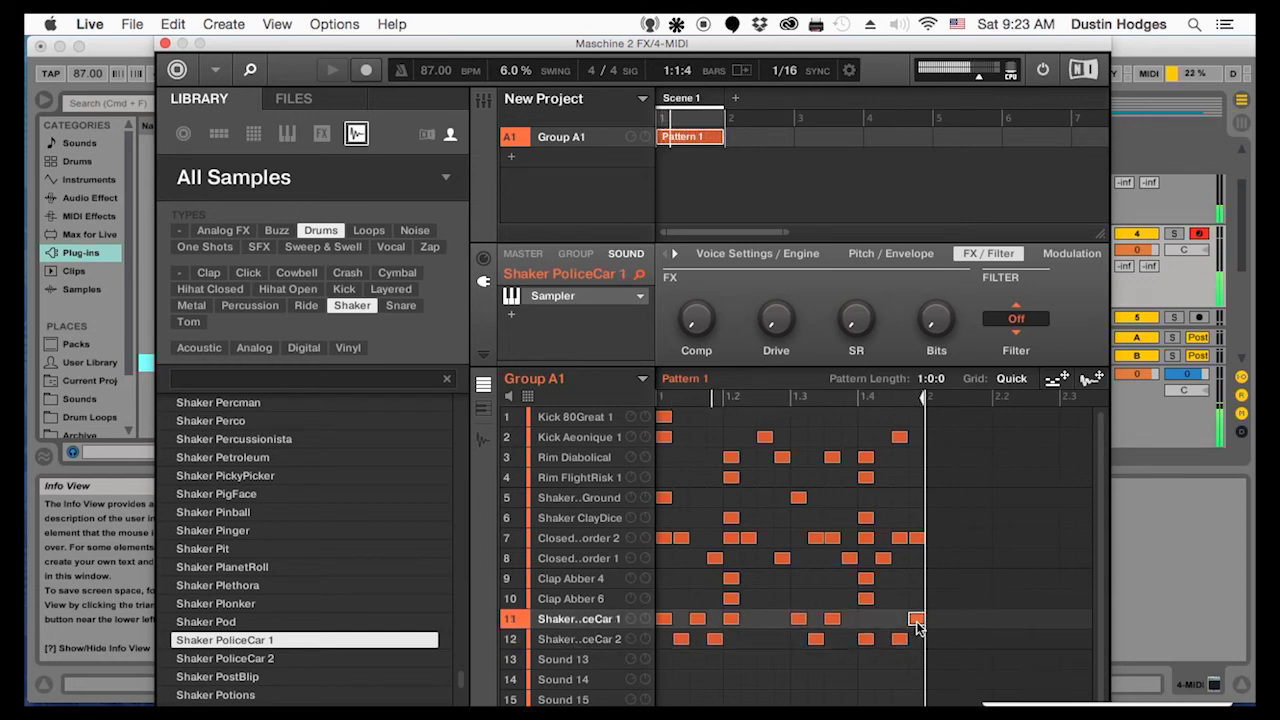
left_click(884, 621)
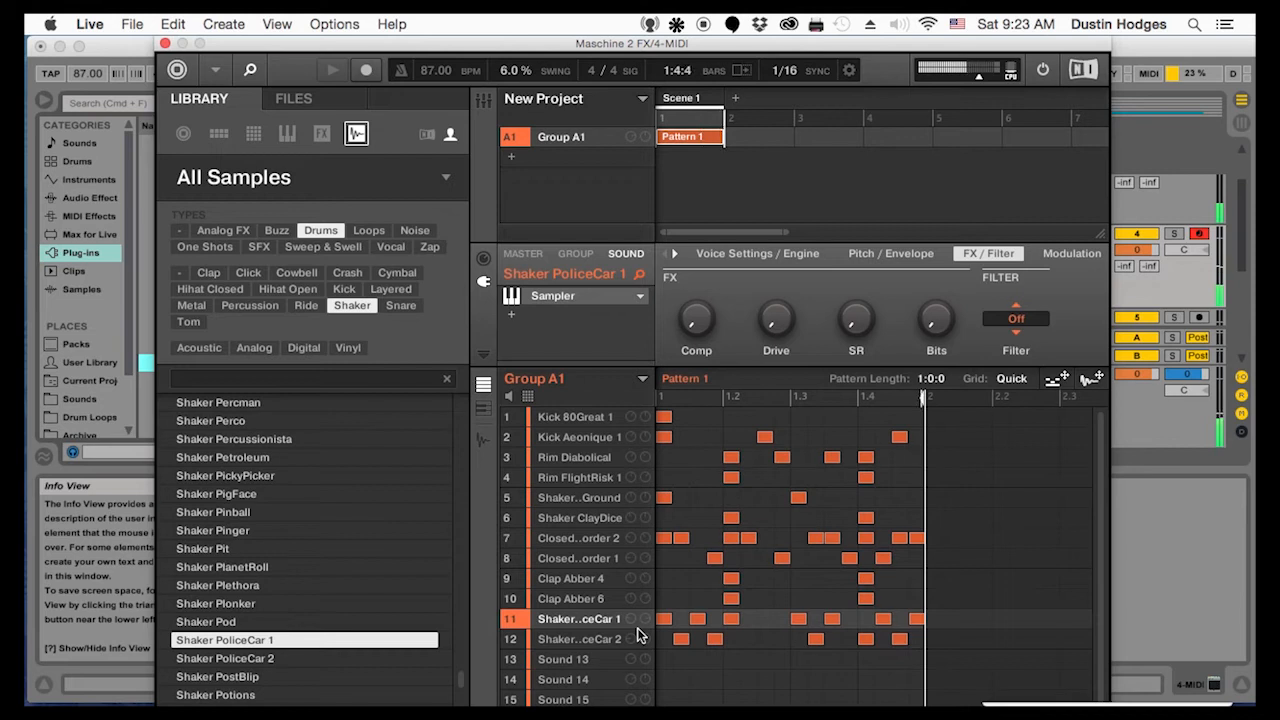
Load Shaker Shadows onto Sound 13 and place hits on the last sixteenths of beats 2 and 4
scroll(215, 615, "down", 15)
left_click(211, 603)
left_click(214, 636)
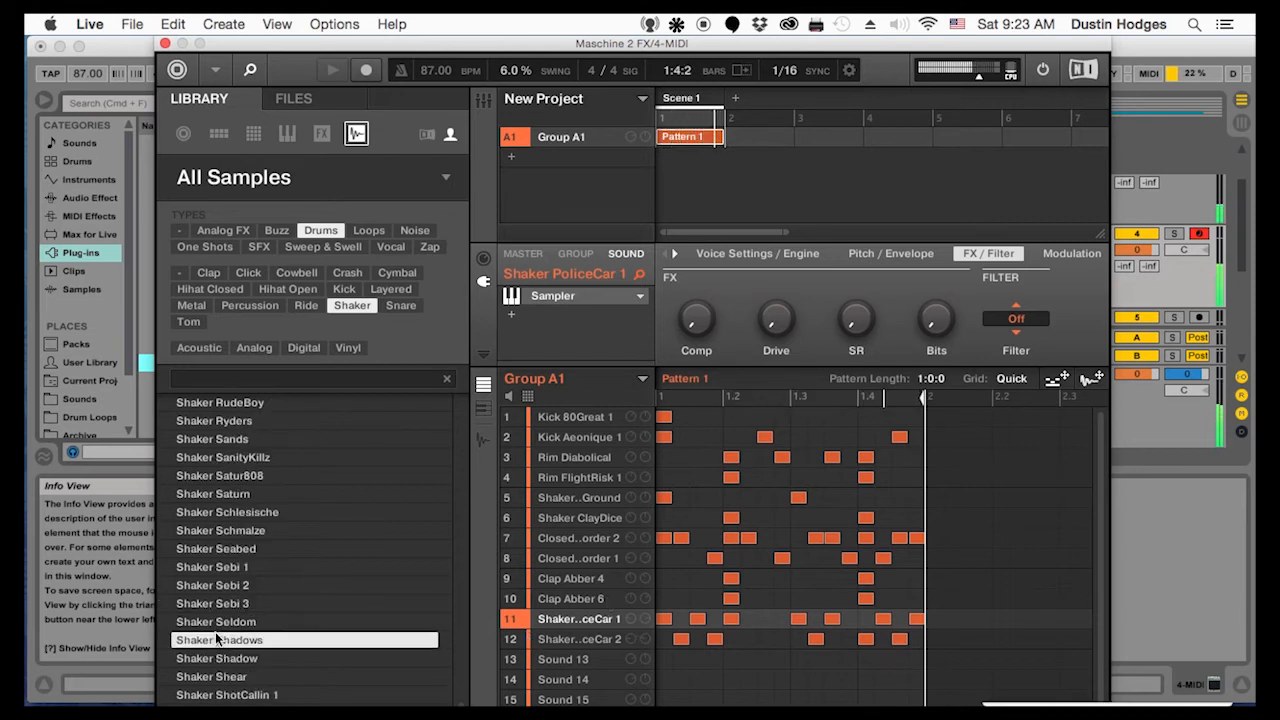
left_click_drag(212, 636, 585, 660)
left_click(764, 661)
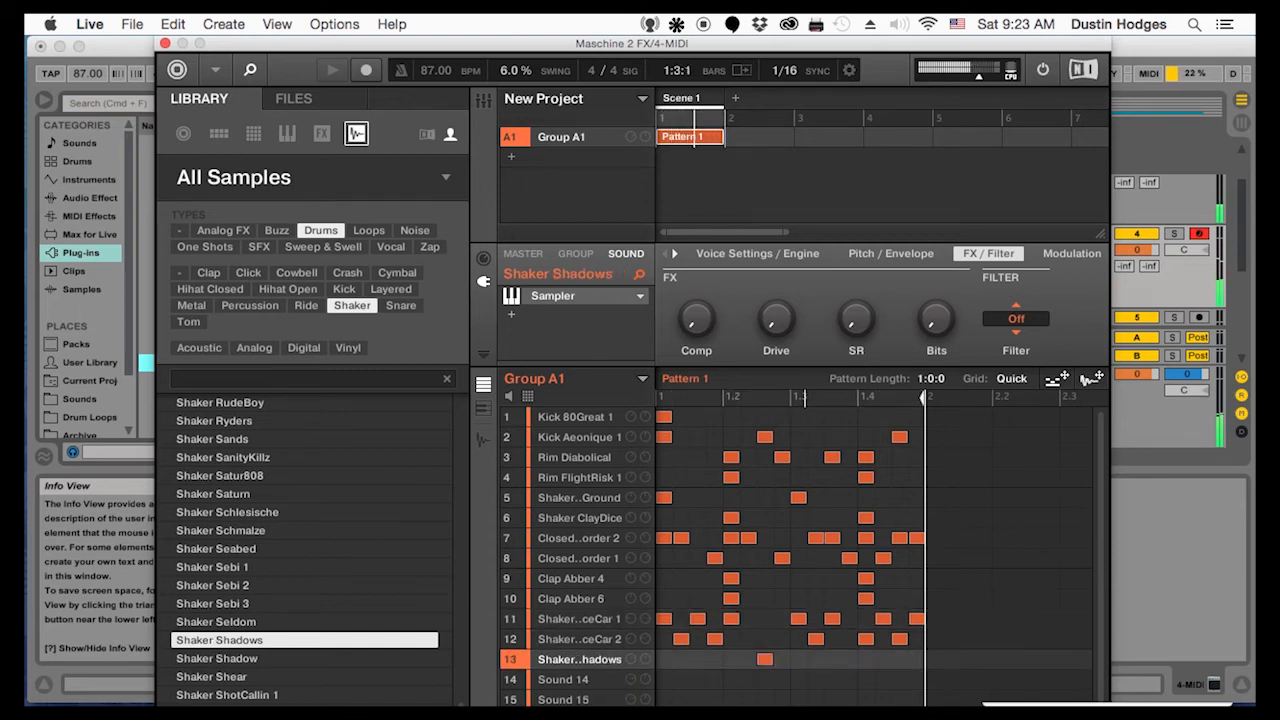
left_click(901, 660)
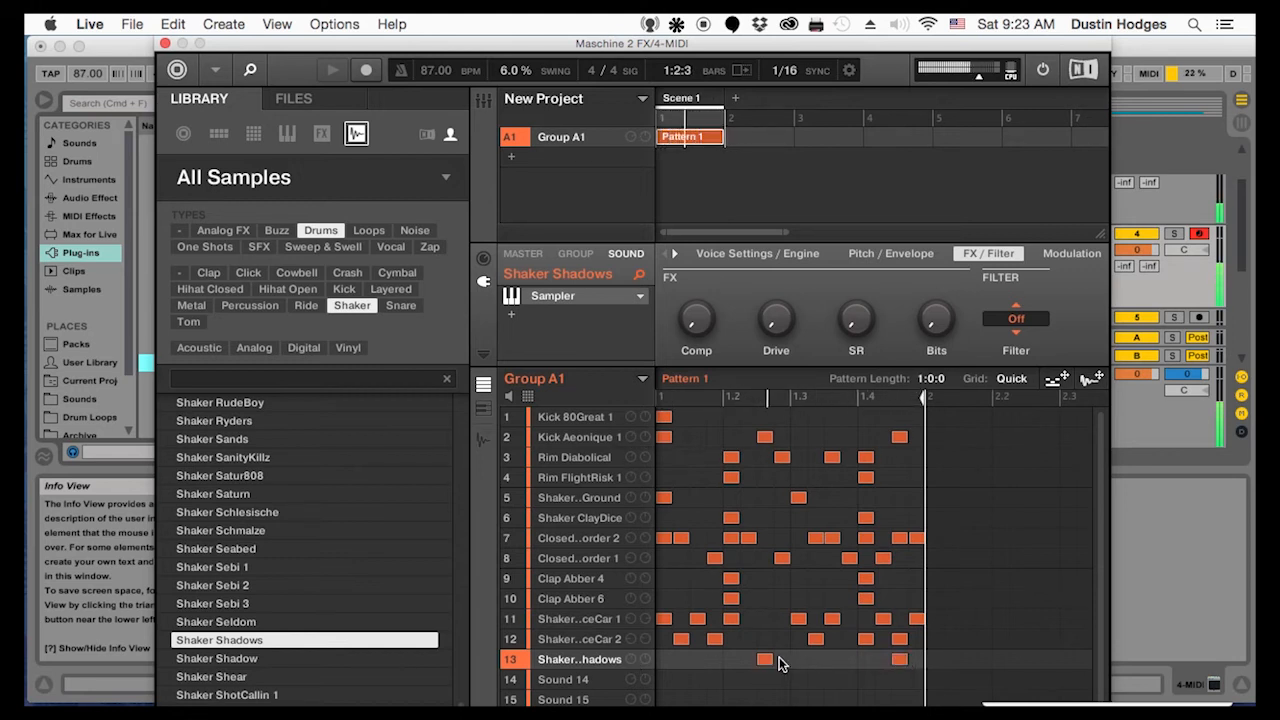
left_click_drag(765, 660, 782, 660)
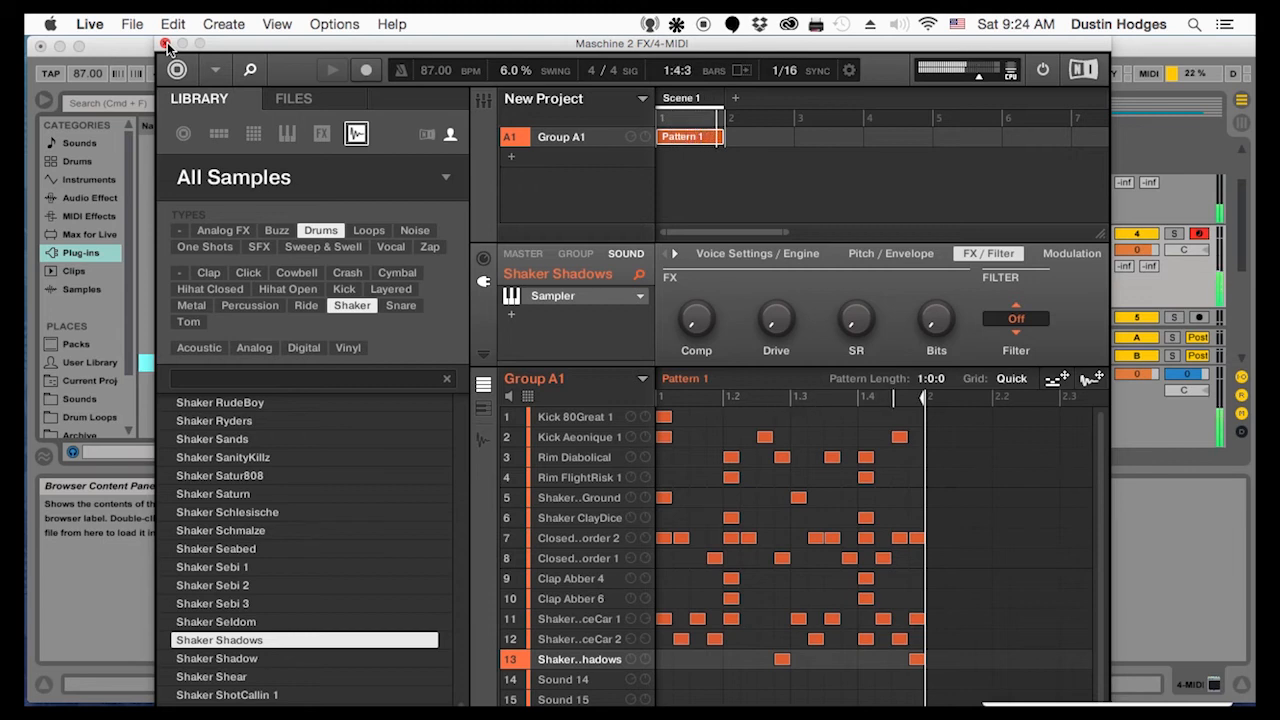
Move Clap Abber 4 and Clap Abber 6 up to slots 5 and 6, directly below the rims
left_click_drag(563, 574, 566, 490)
left_click_drag(568, 598, 572, 508)
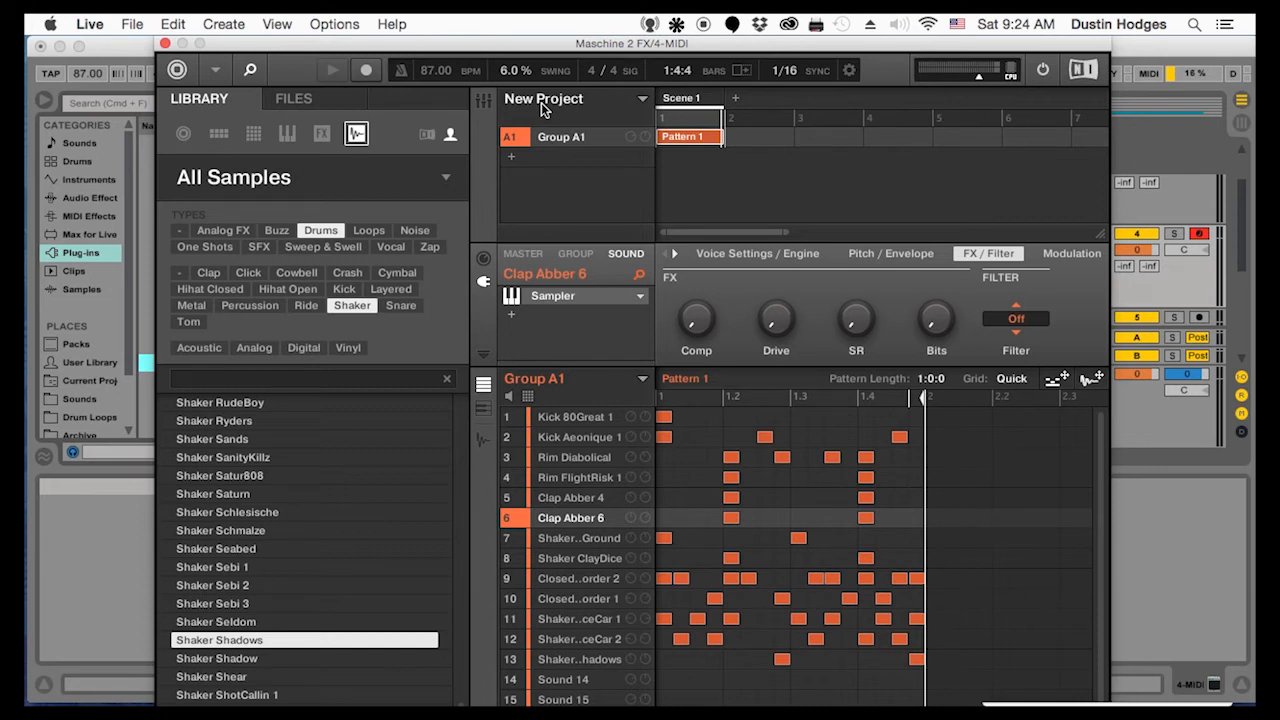
Check the sounds in order from Kick 80Great 1, and move ClosedHH Border 1 and Border 2 below the shakers to slots 12 and 13
left_click(566, 419)
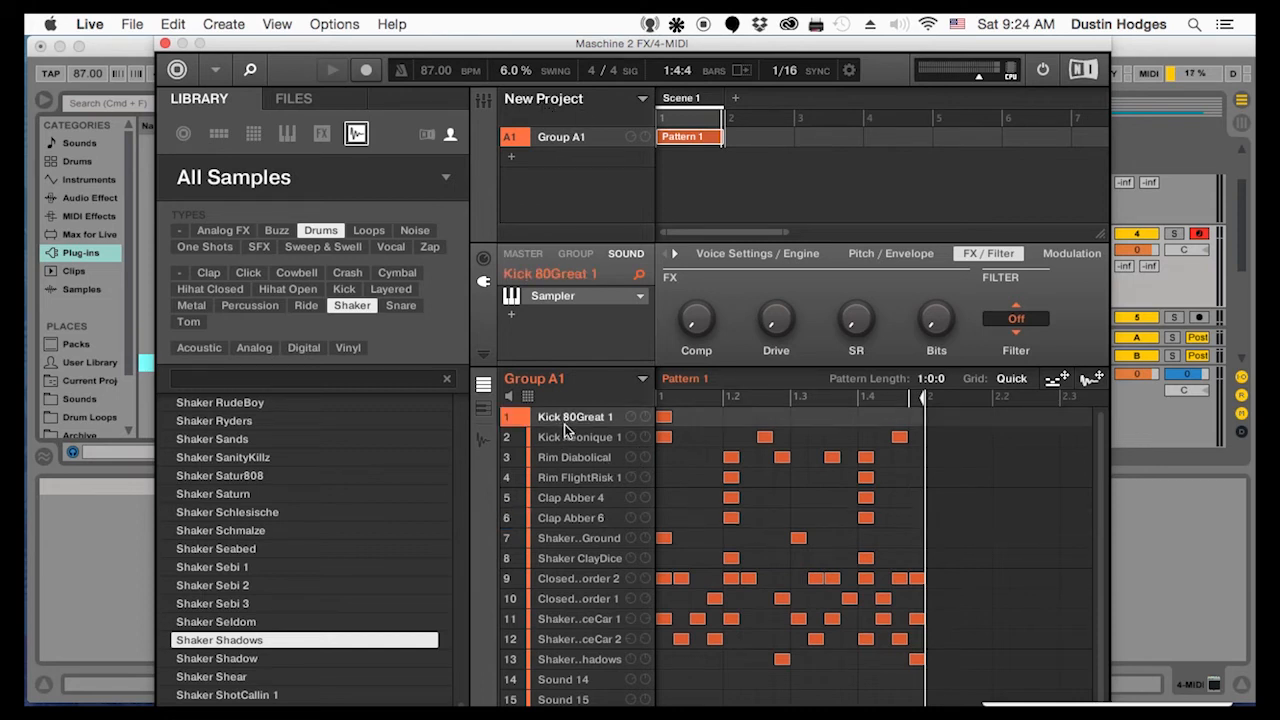
key("Down")
key("Down")
key("Down")
key("Down")
key("Down")
key("Down")
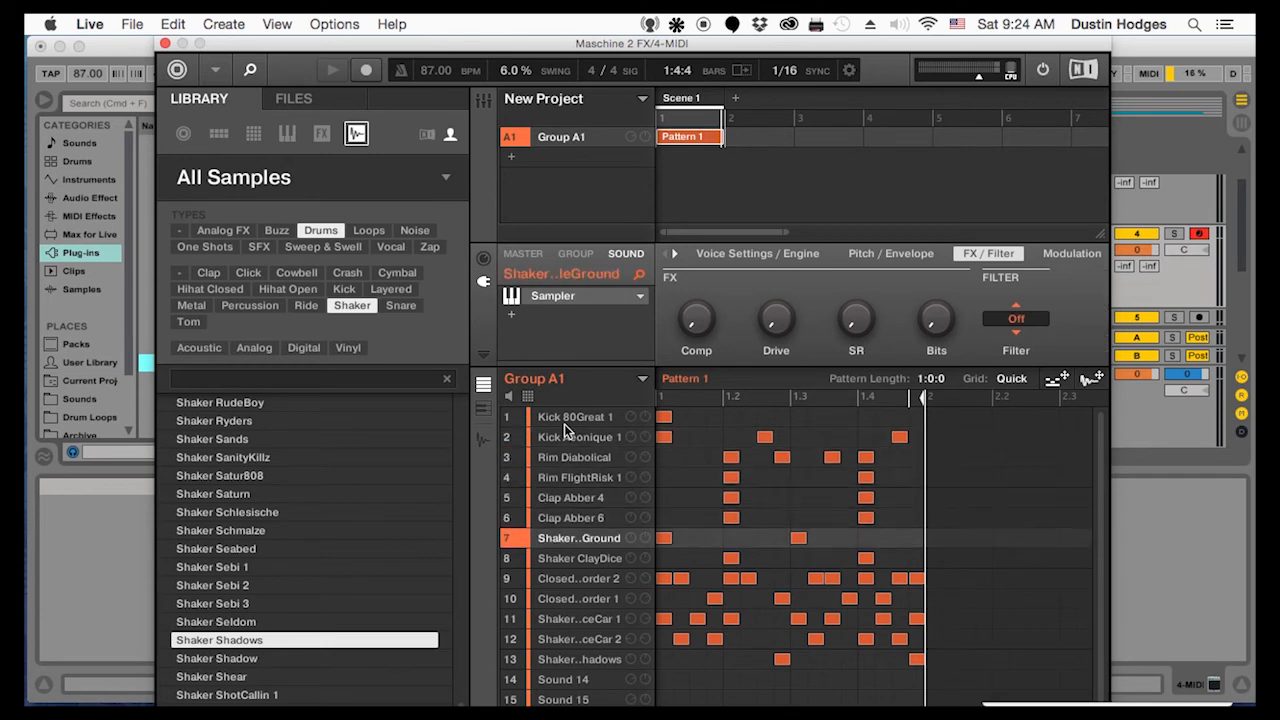
key("Down")
key("Down")
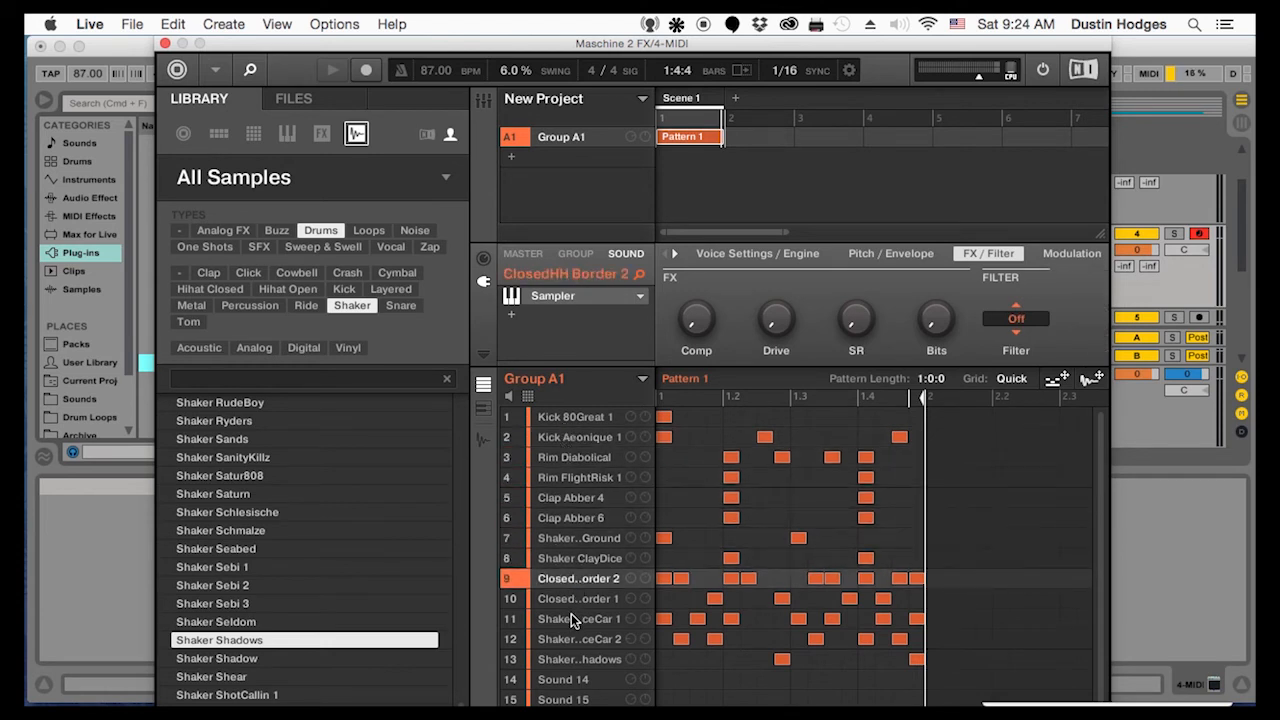
left_click_drag(568, 580, 566, 665)
left_click(562, 588)
left_click_drag(561, 587, 566, 648)
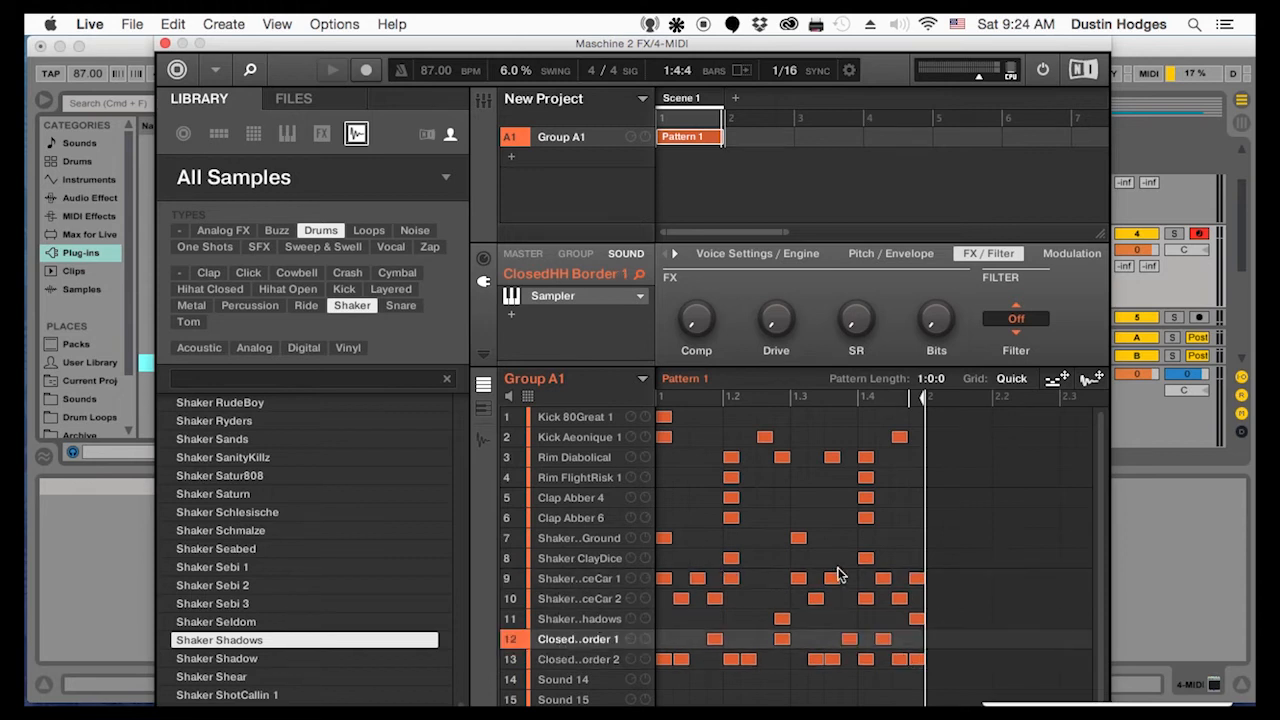
Route the outputs of Kick 80Great 1 and Kick Aeonique 1 from the group to an external destination
left_click(592, 419)
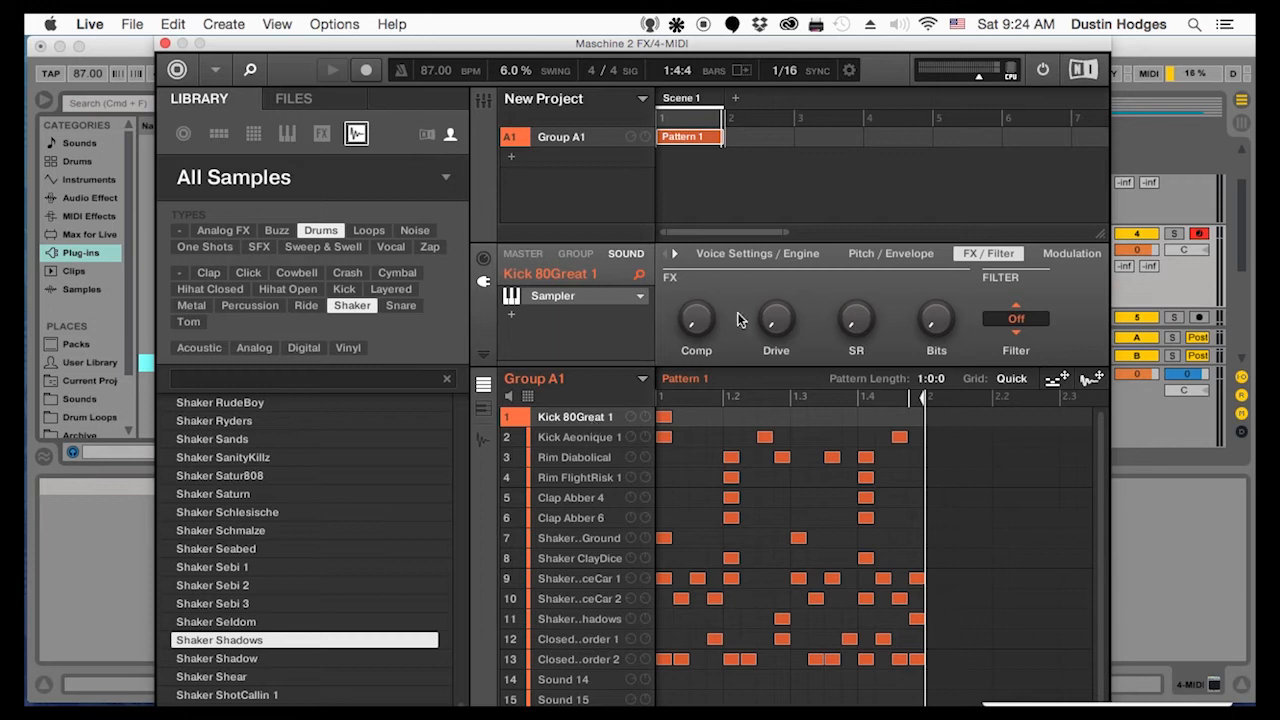
left_click(484, 259)
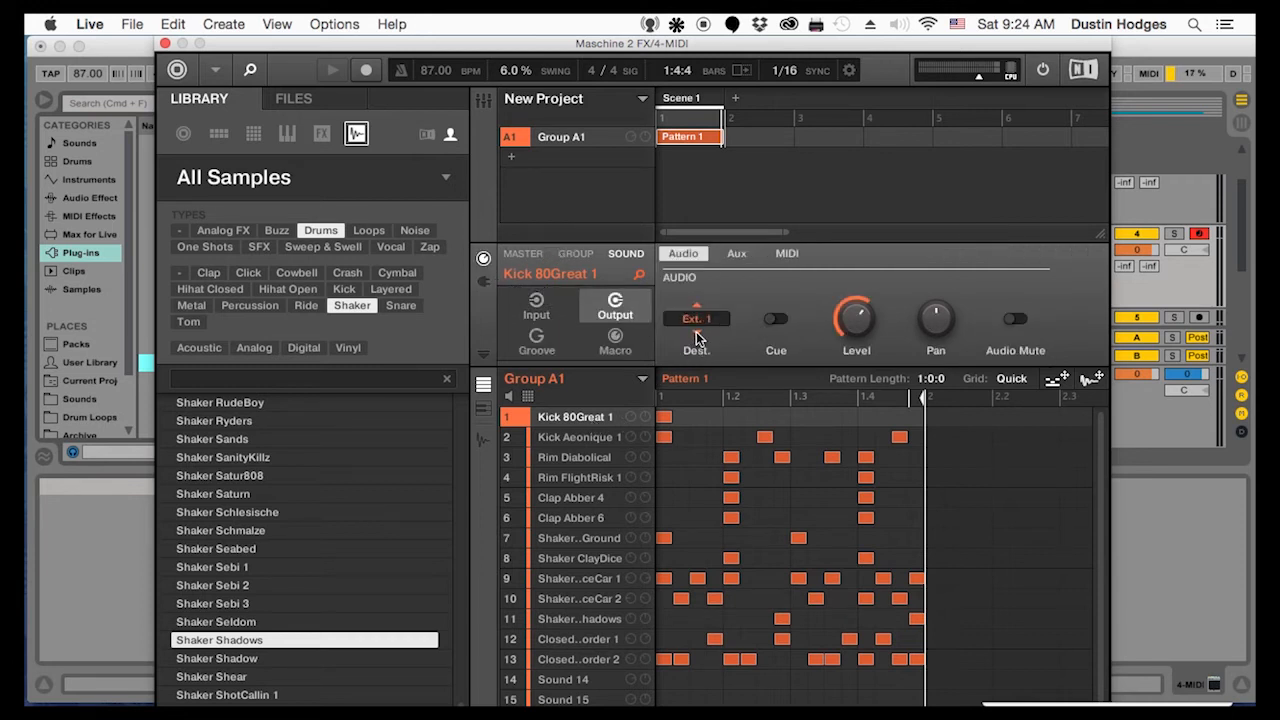
left_click(584, 440)
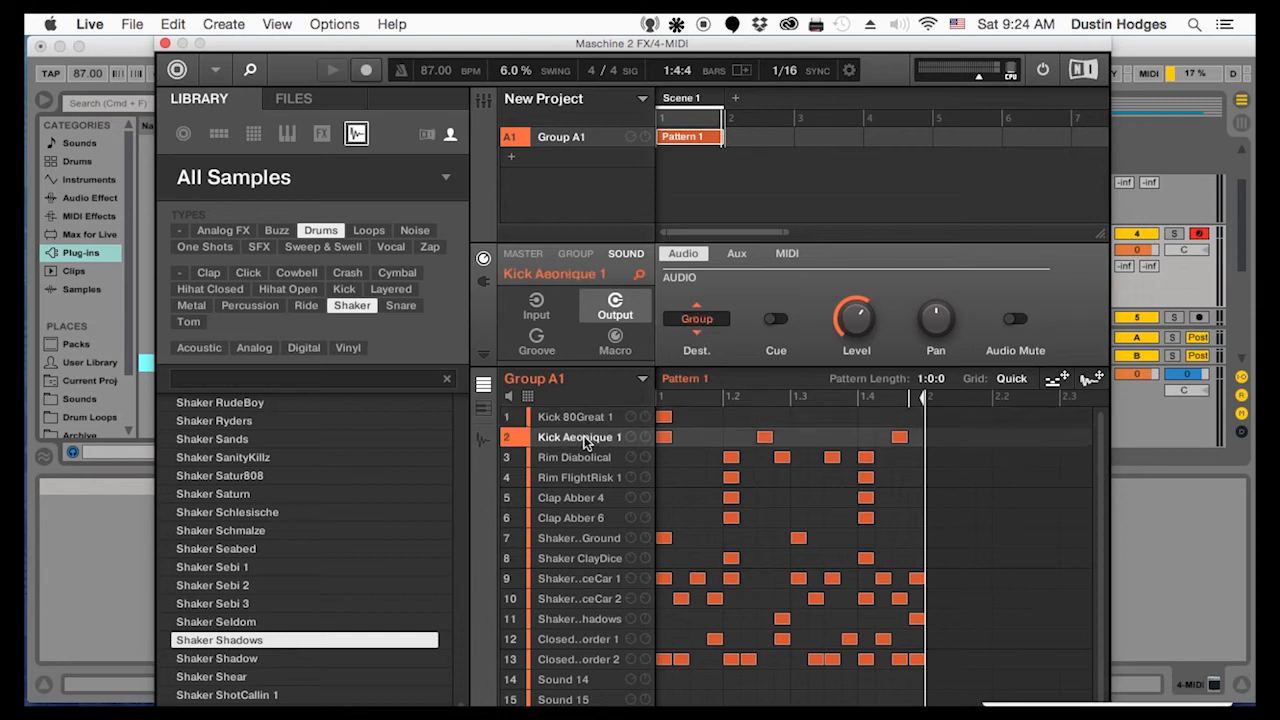
left_click(698, 334)
left_click(698, 334)
left_click(601, 417)
left_click(598, 437)
Route the outputs of the two rims and two Abber claps to external destinations, with Rim FlightRisk 1 on Ext. 3
left_click(591, 455)
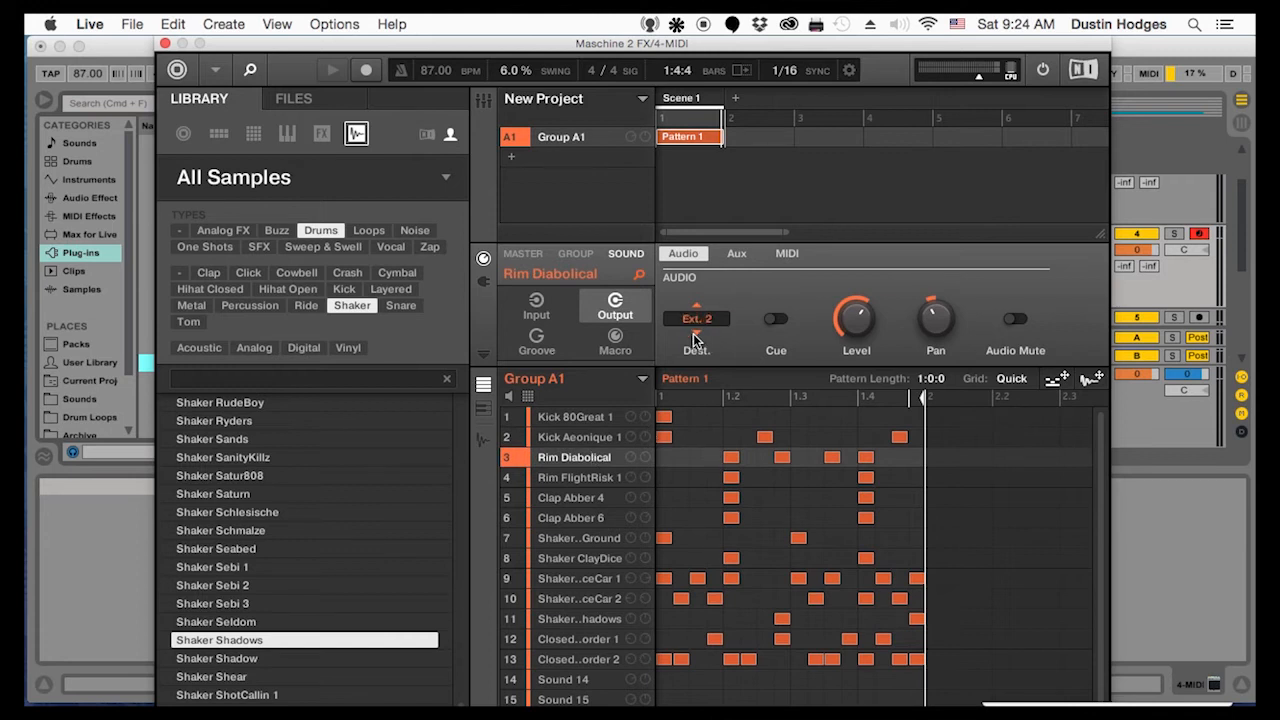
left_click(584, 480)
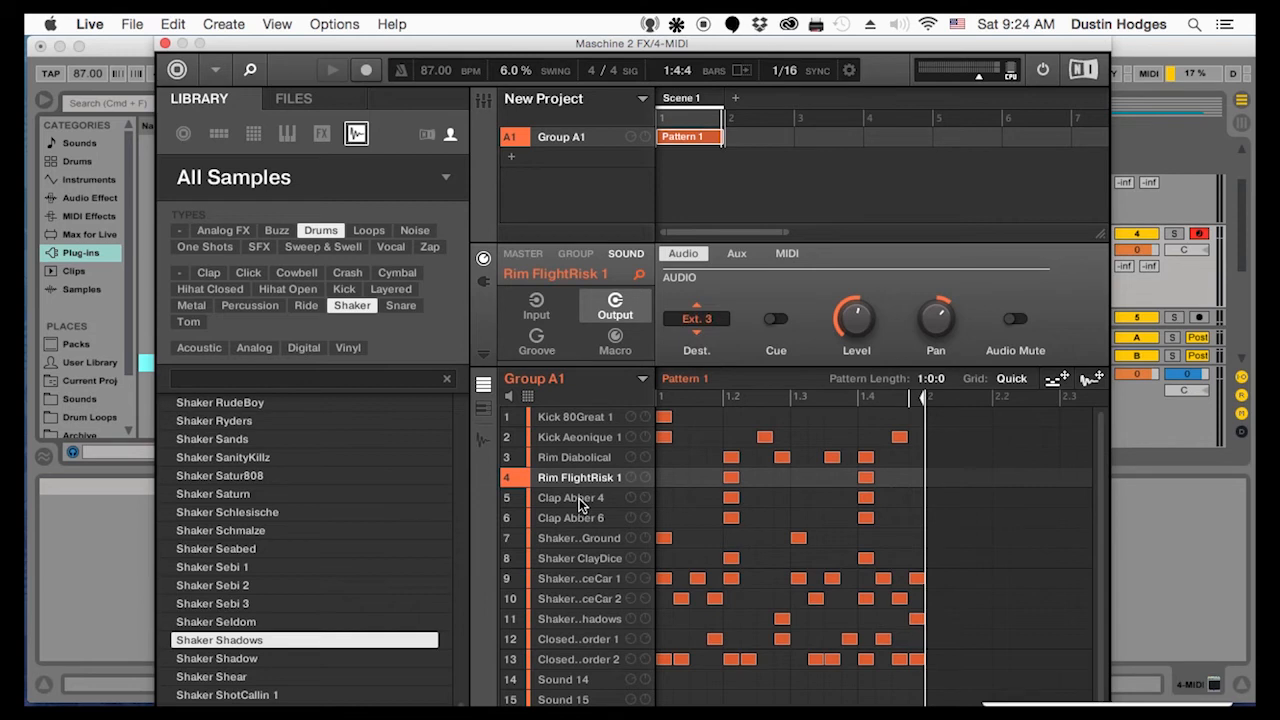
left_click(579, 498)
left_click(695, 332)
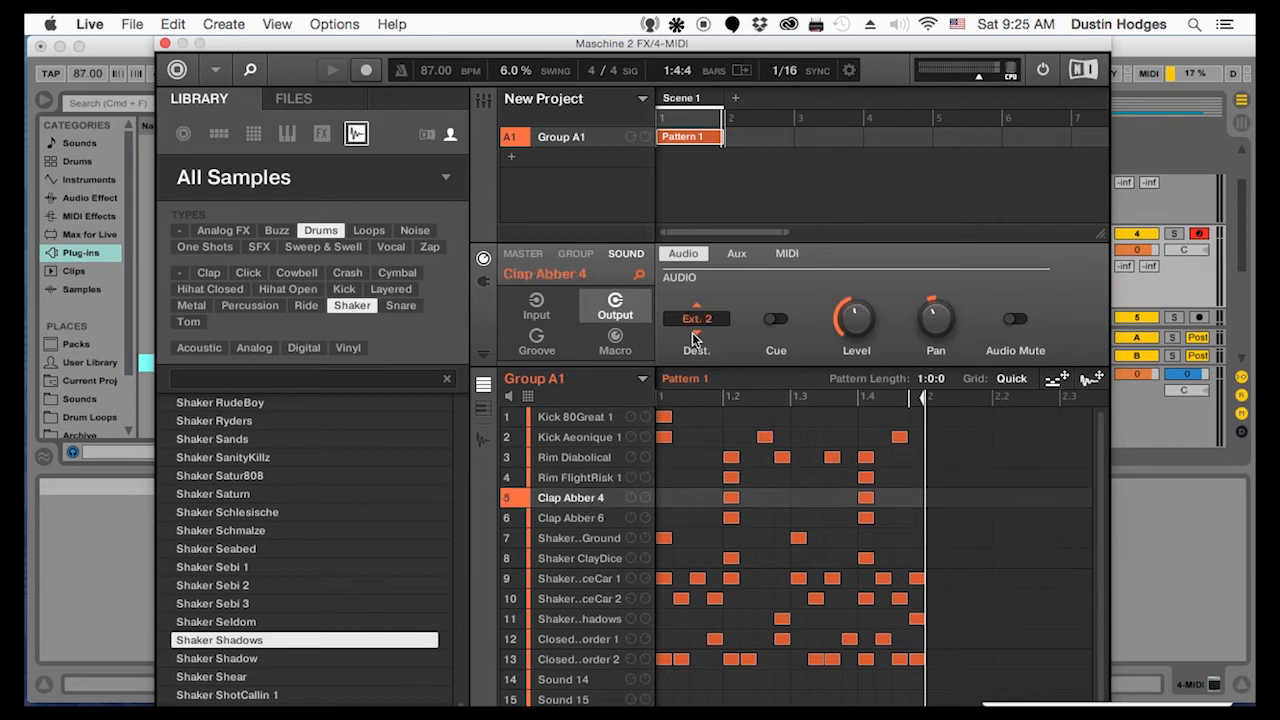
left_click(586, 520)
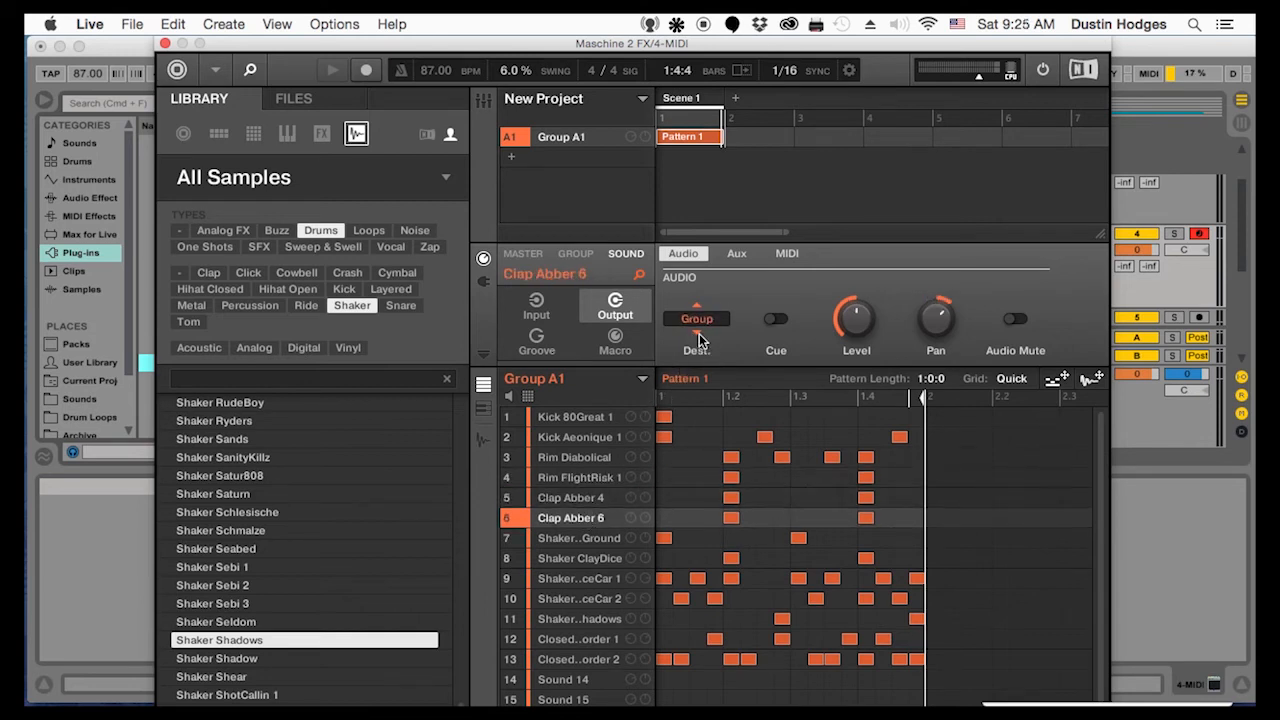
left_click(698, 333)
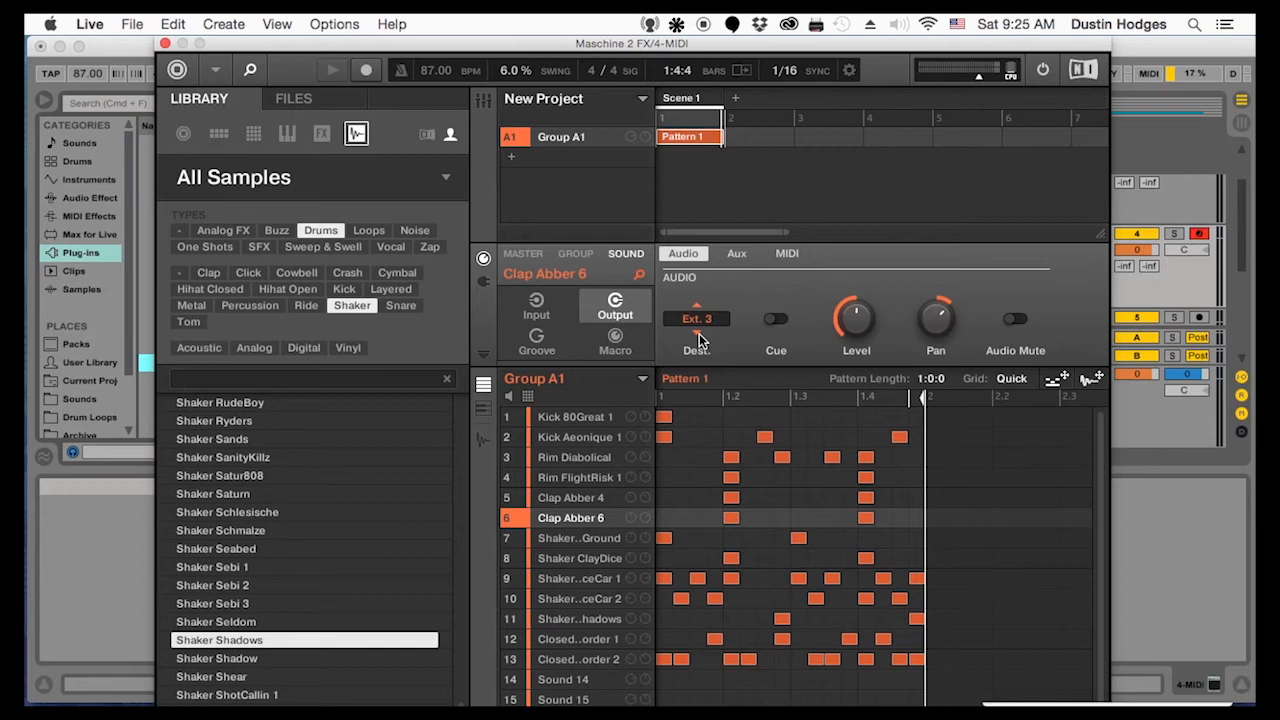
Route the outputs of the shakers in slots 7 to 11 to external destinations, with Shaker ClayDice and Shaker Shadows on Ext. 4
left_click(583, 539)
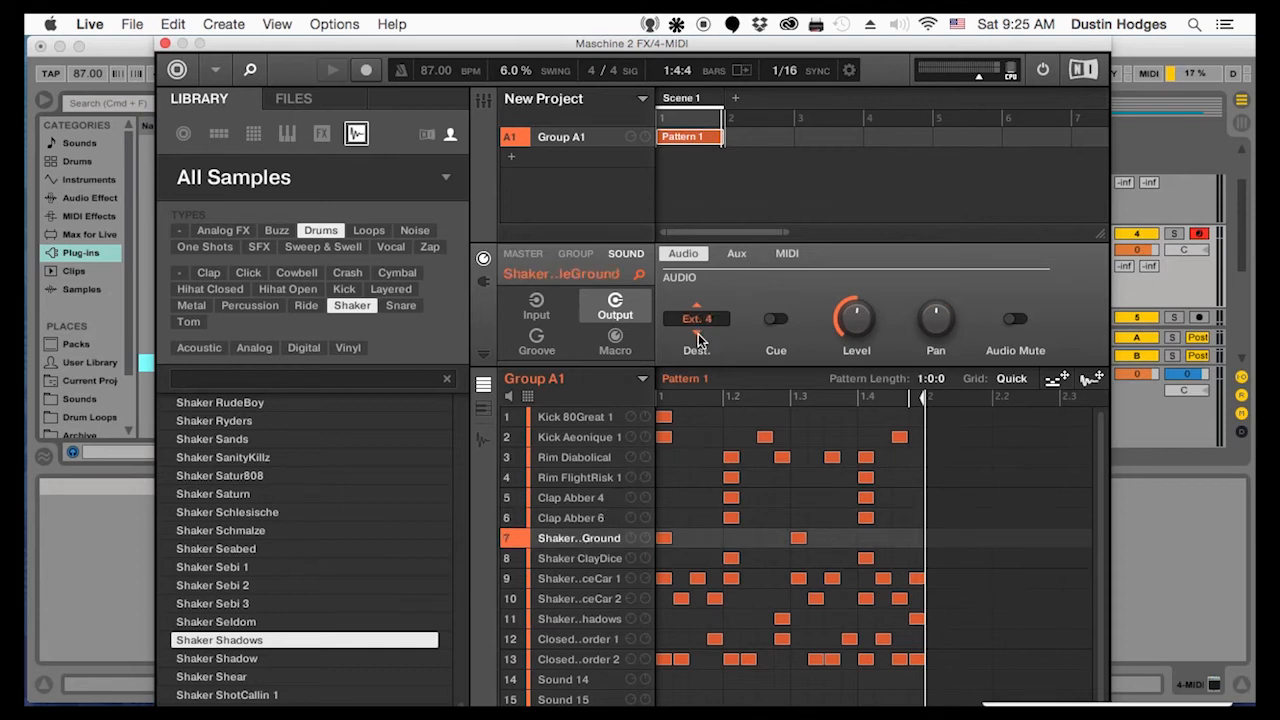
left_click(590, 560)
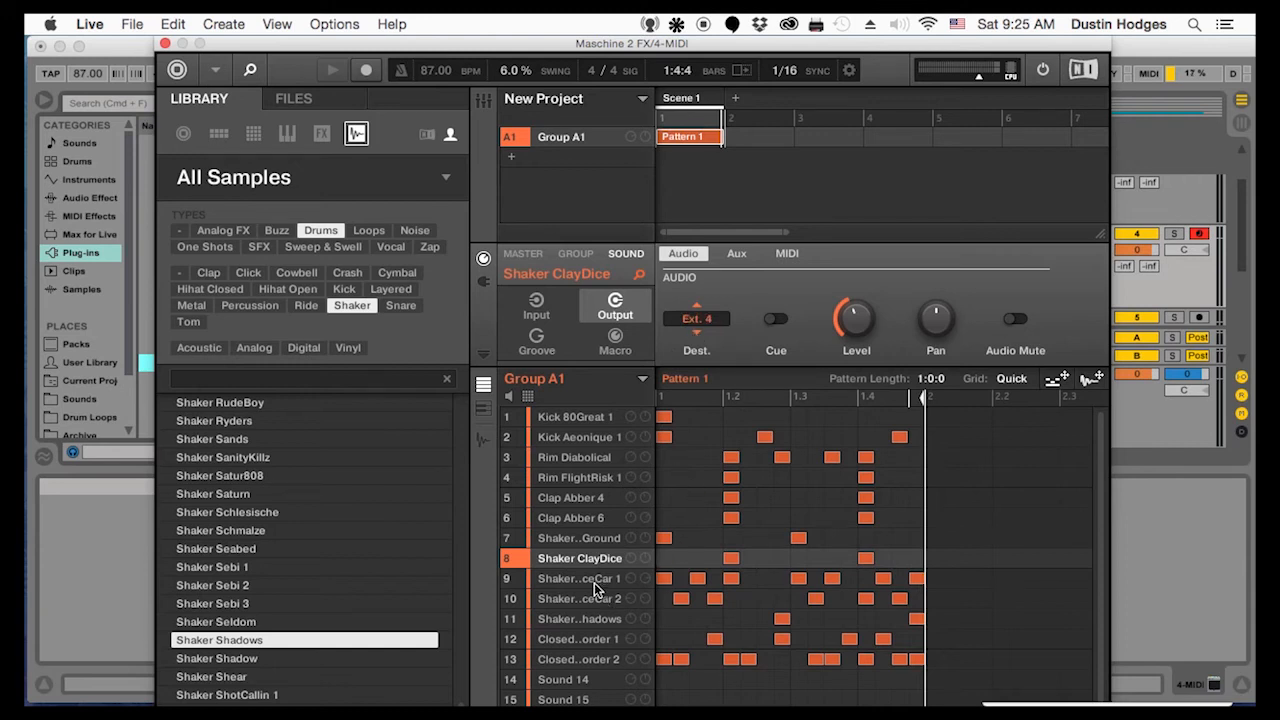
left_click(590, 619)
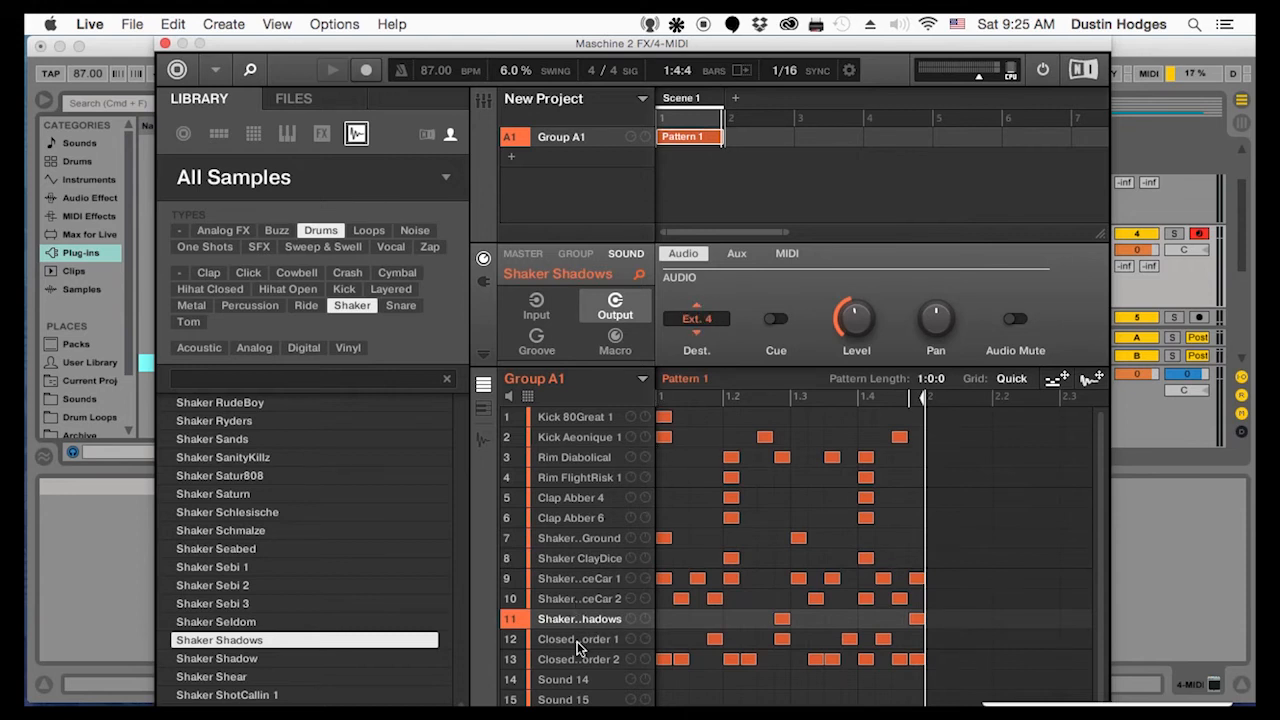
left_click(580, 558)
left_click(583, 579)
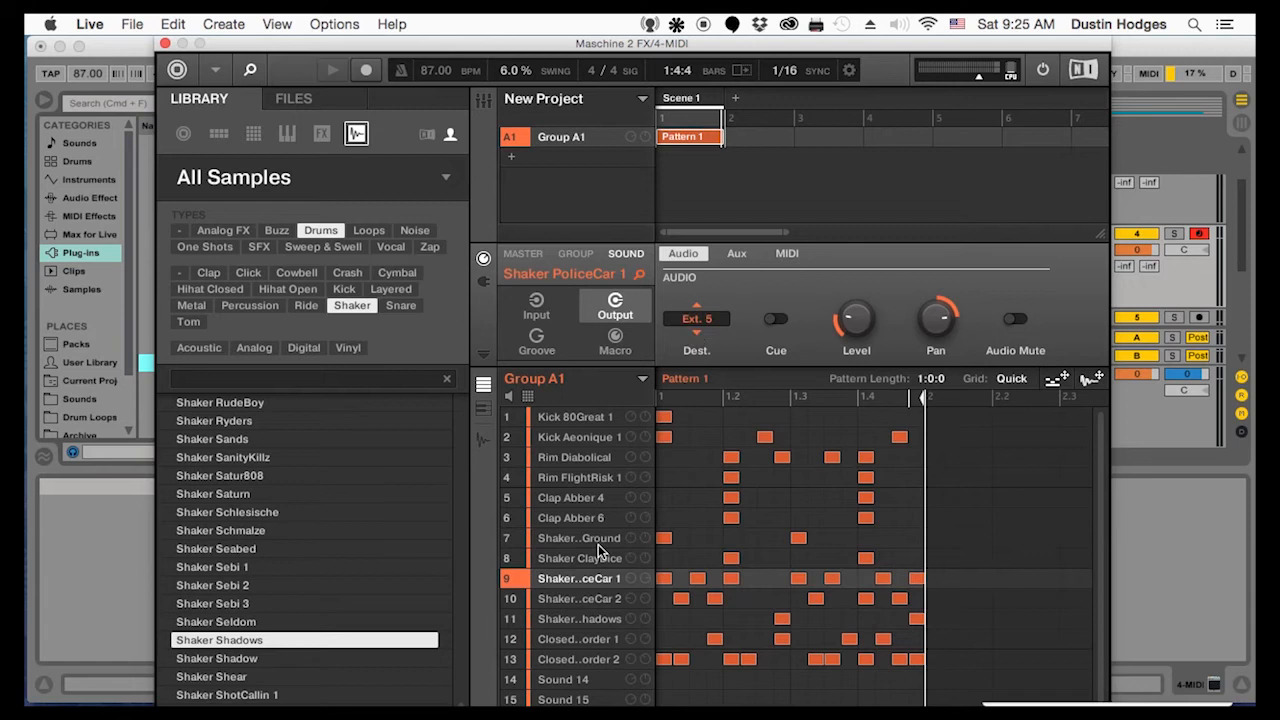
left_click(588, 599)
left_click(698, 333)
Route the outputs of ClosedHH Border 1 and ClosedHH Border 2 from the group to an external destination
left_click(587, 640)
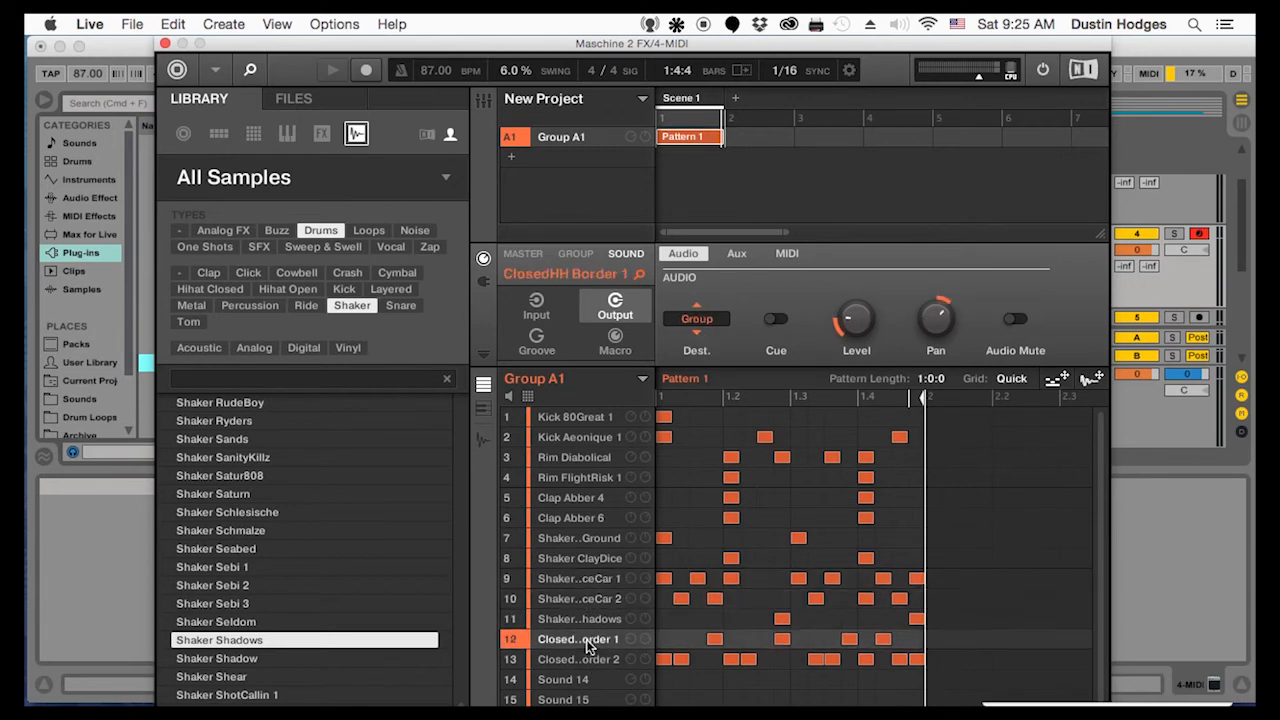
left_click(699, 332)
left_click(582, 660)
left_click(697, 333)
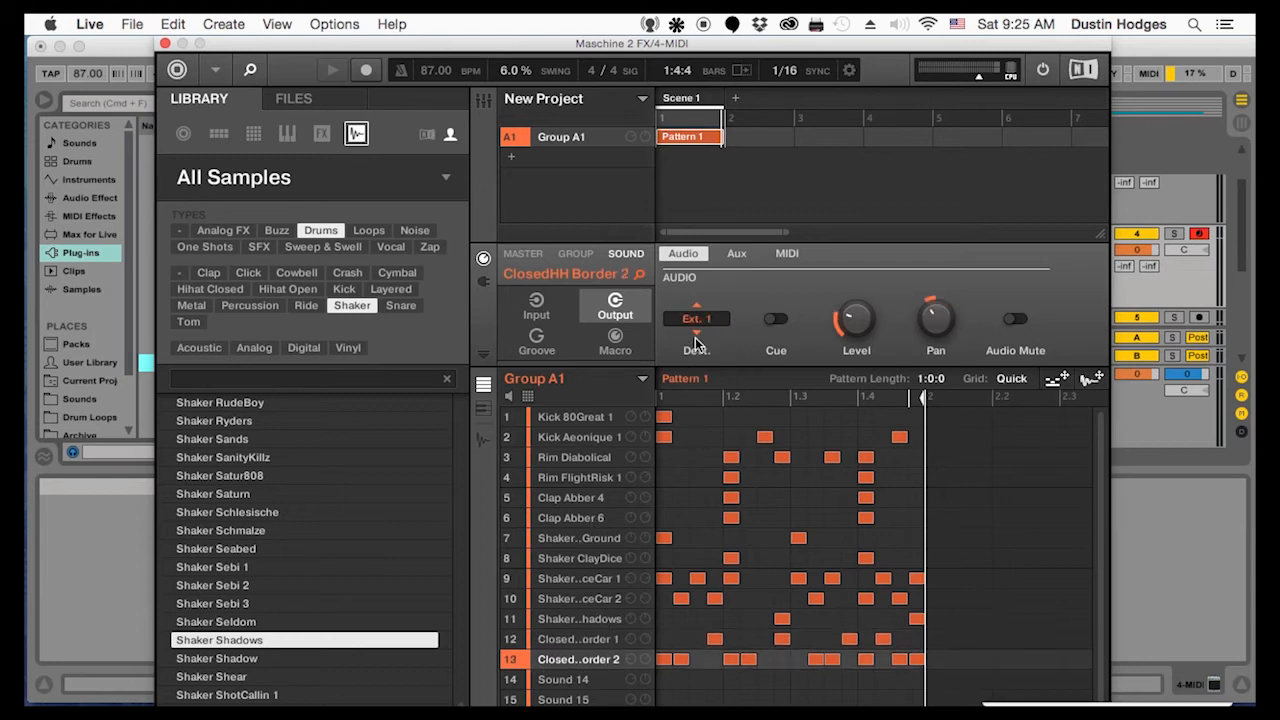
Move the Maschine plug-in window out of the way and rename the 4 MIDI track as Maschine
left_click_drag(275, 46, 1279, 46)
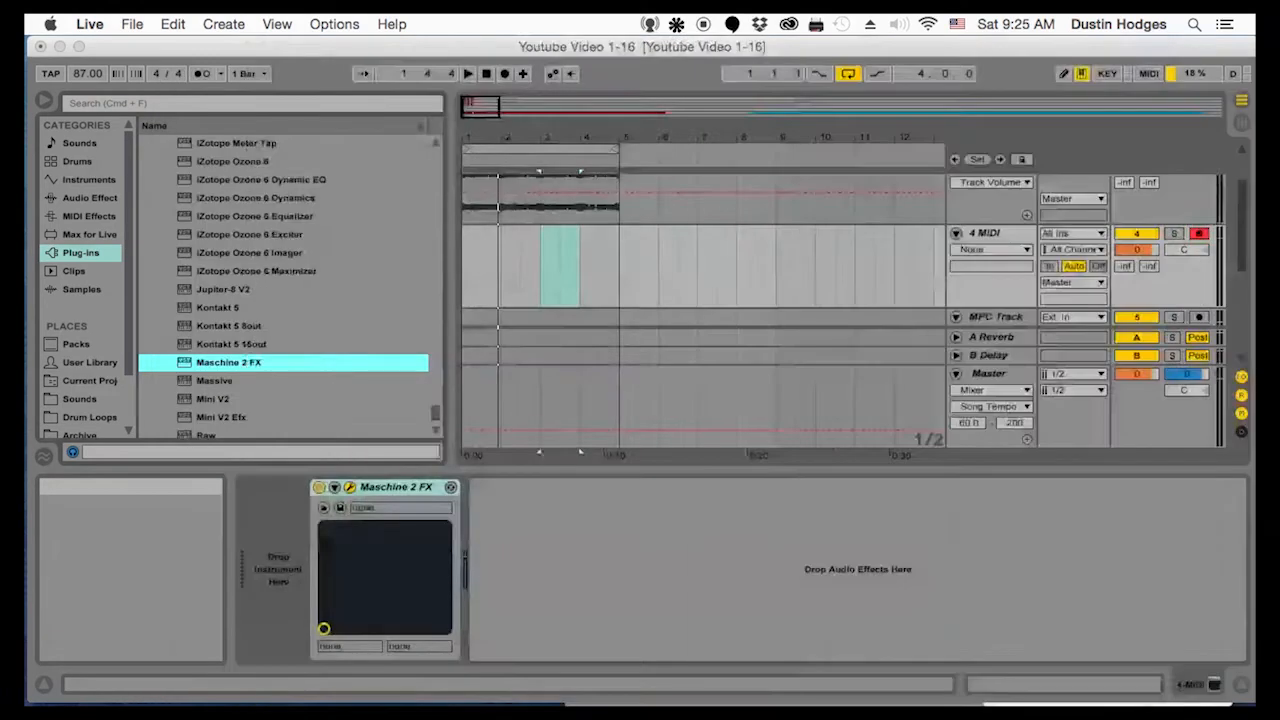
left_click(991, 232)
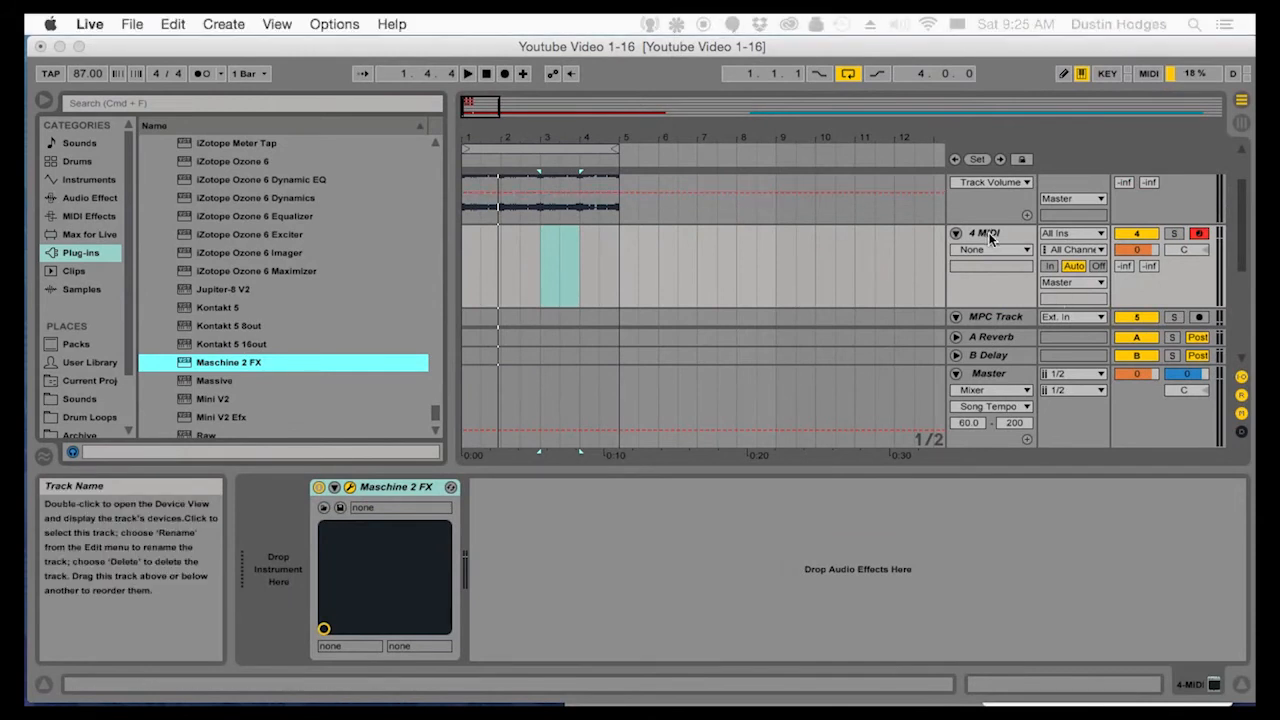
right_click(991, 232)
left_click(1030, 347)
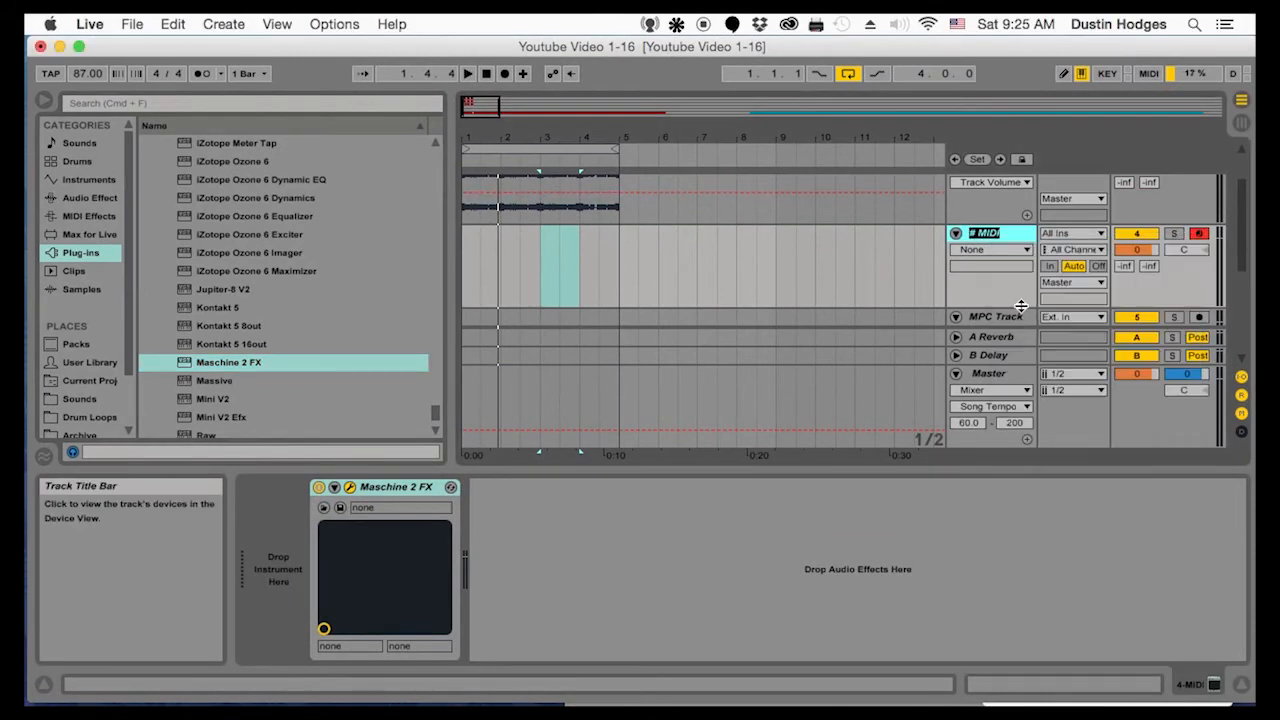
type("Maschine")
key("Return")
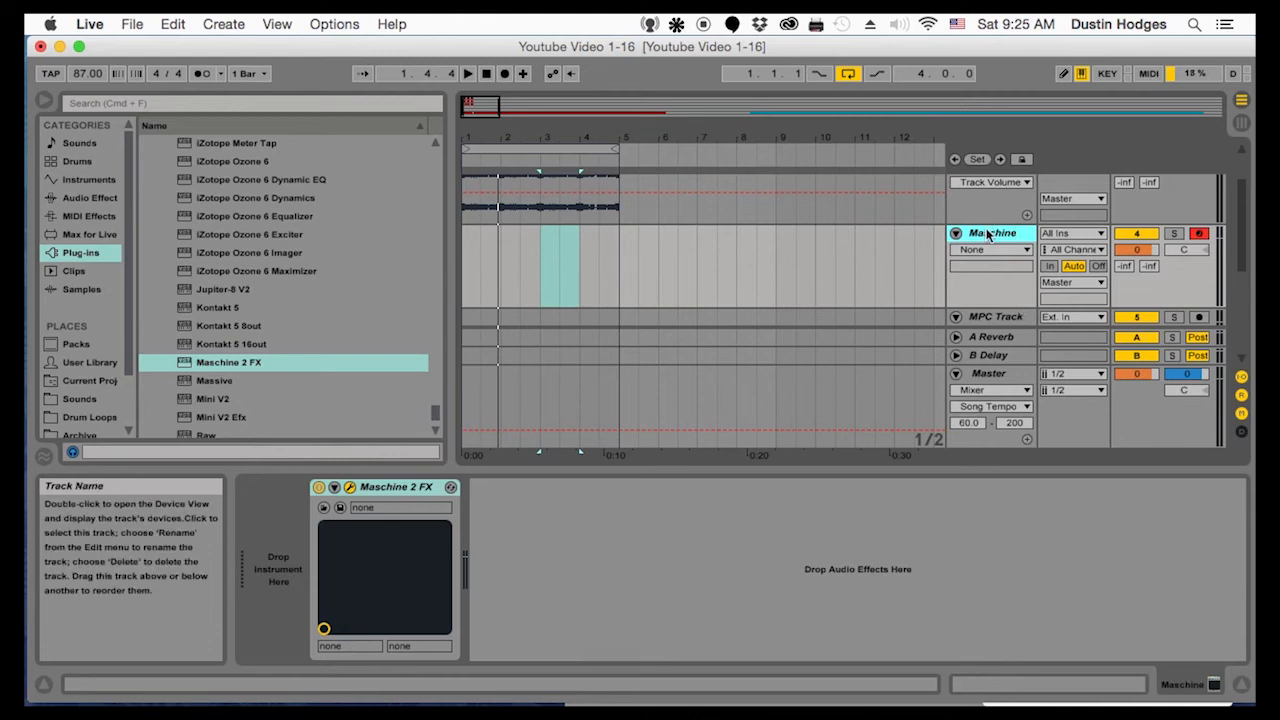
Insert a new audio track below the Maschine track and name it Drums1
key("super+t")
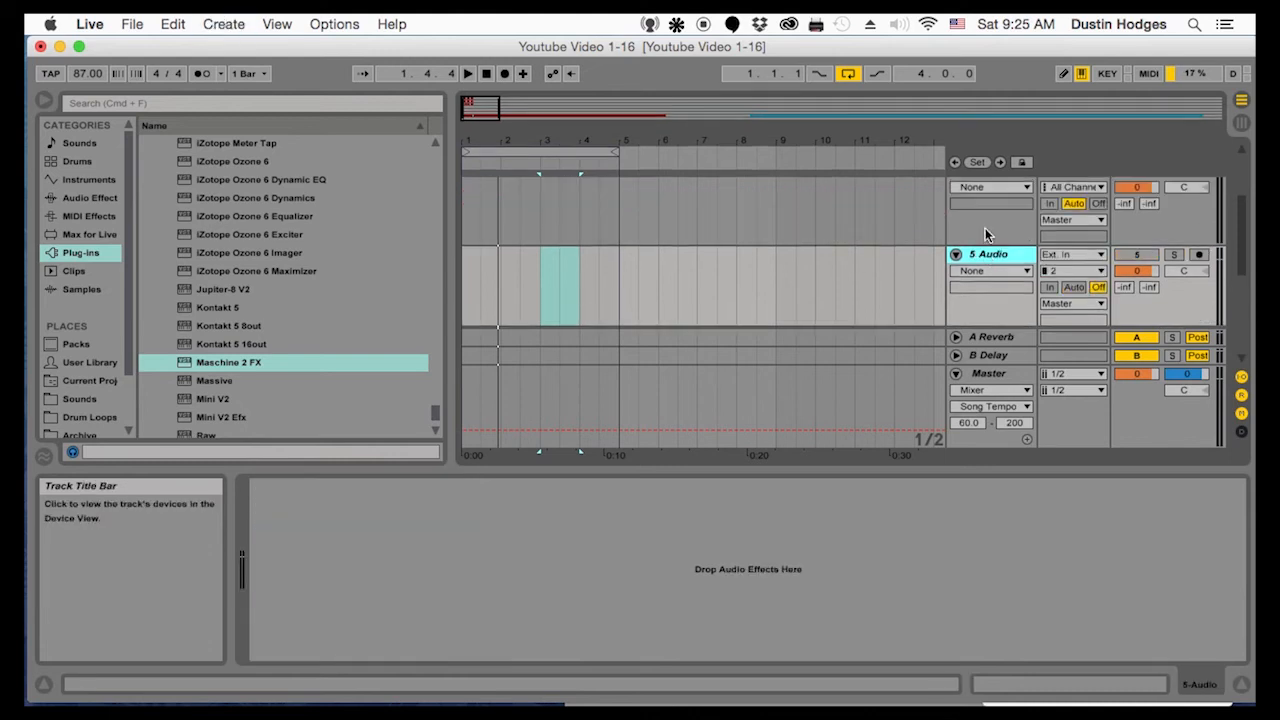
scroll(995, 253, "up", 2)
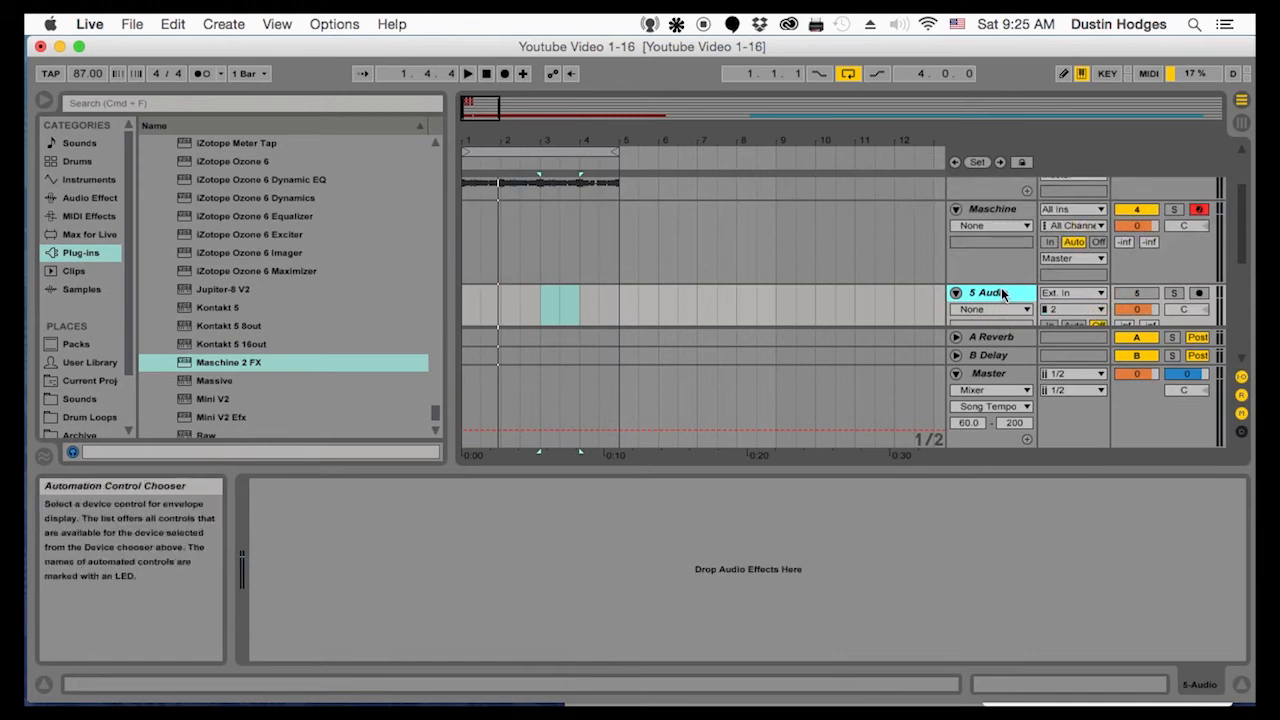
right_click(1001, 292)
left_click(1019, 358)
type("Drums1")
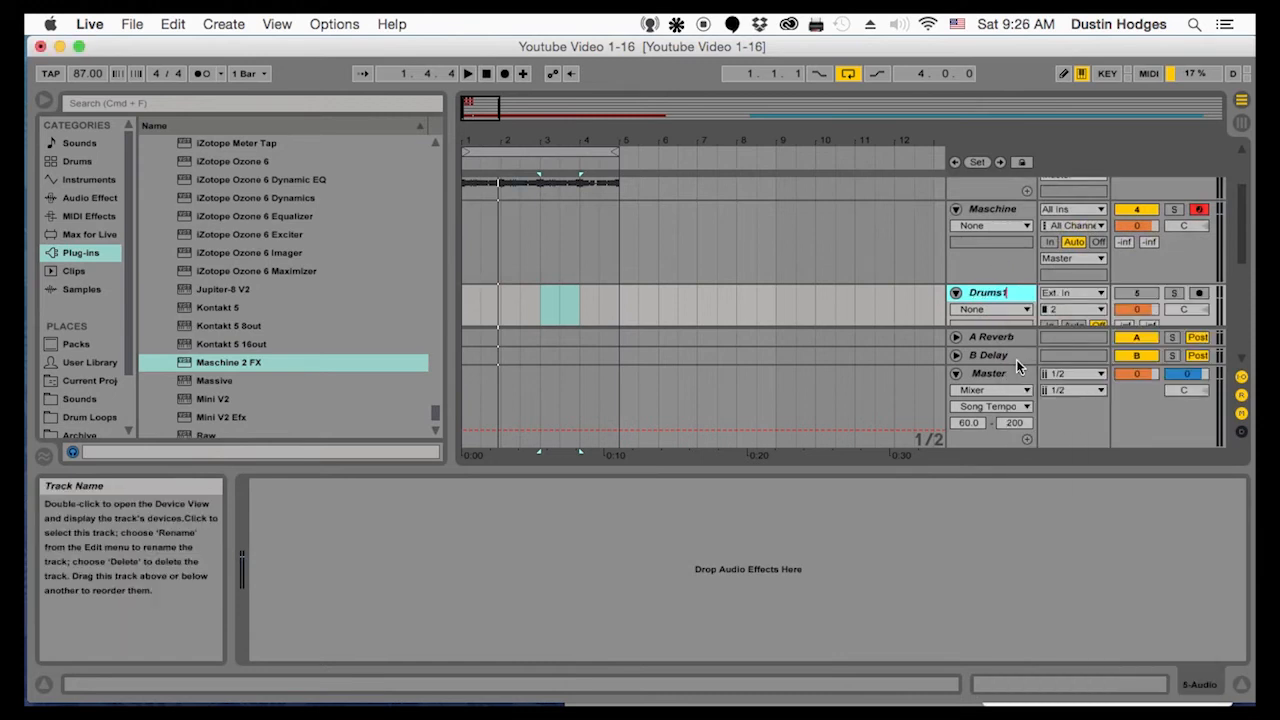
Set the Drums1 input to the Maschine track and choose a Maschine output as its input channel
left_click(1068, 293)
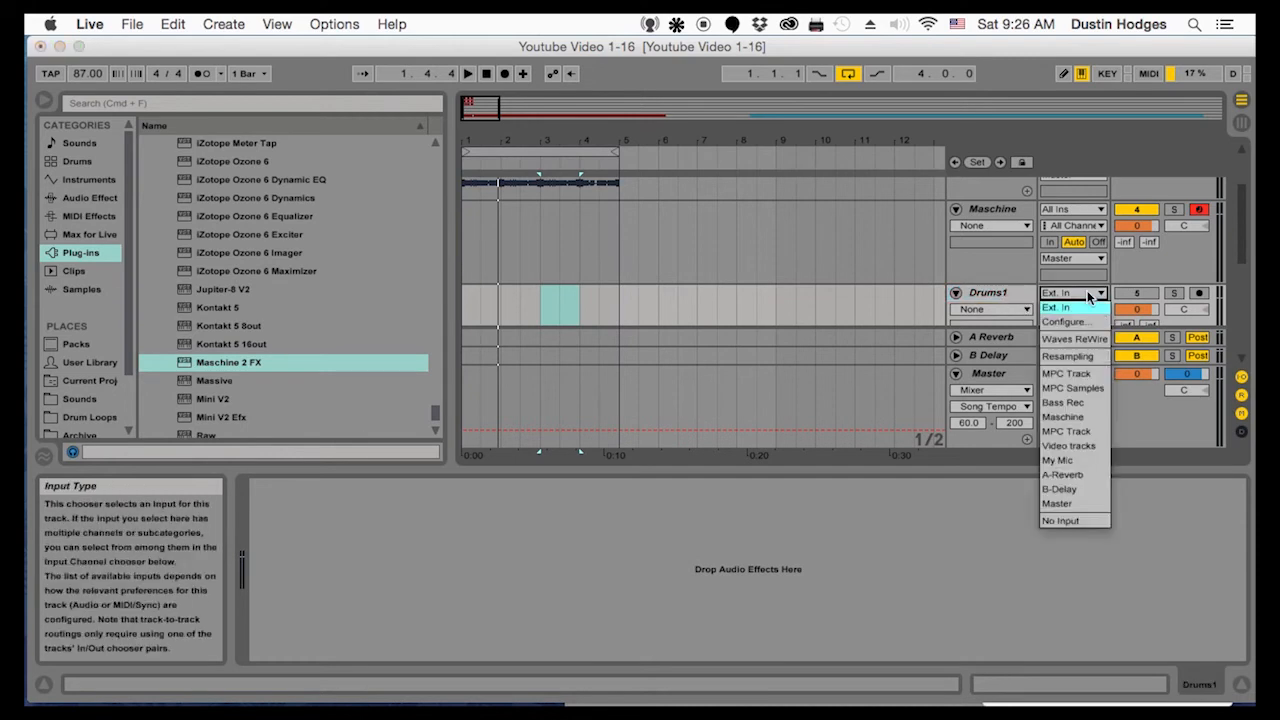
left_click(1079, 416)
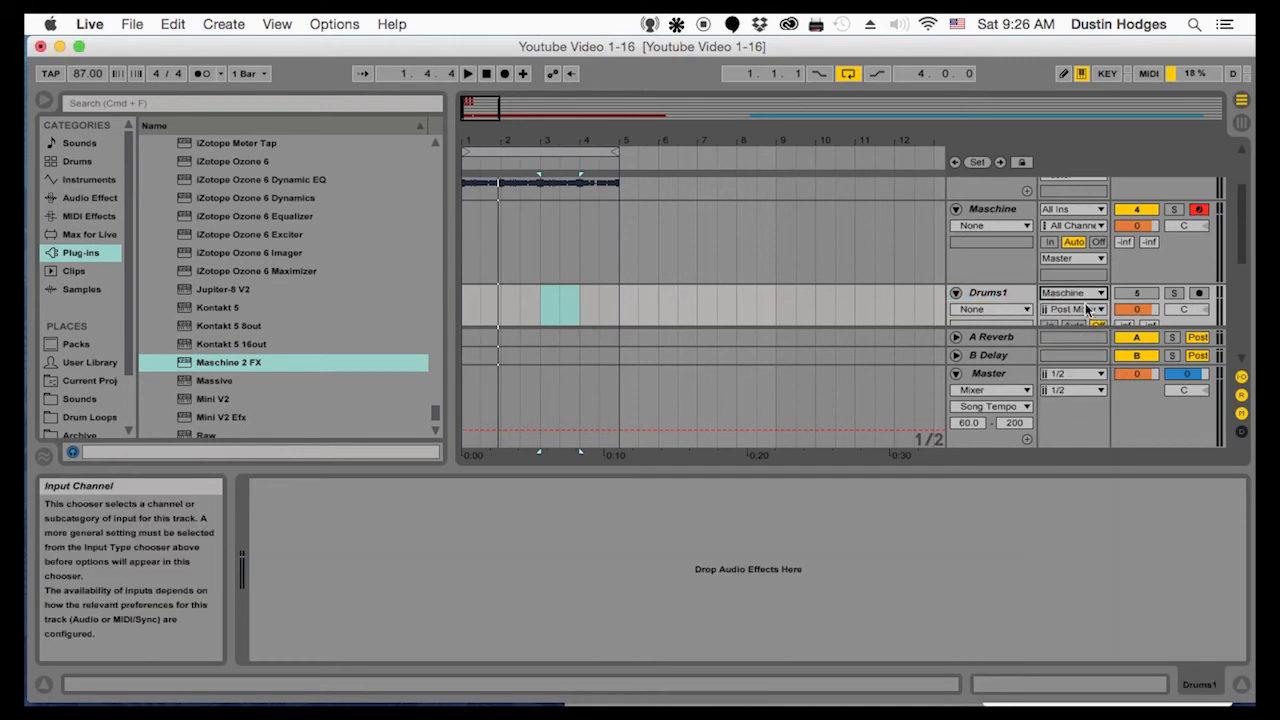
left_click(1087, 308)
left_click(1088, 345)
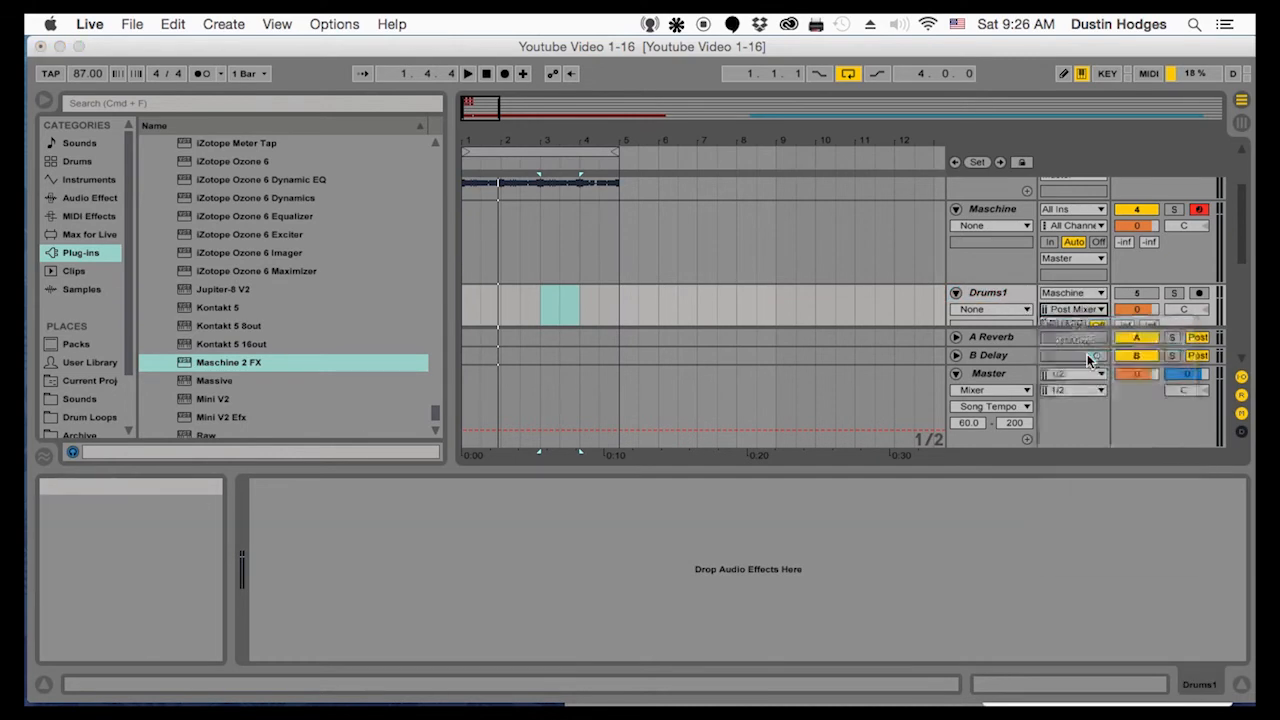
Duplicate the Drums1 track three times
left_click(1012, 293)
key("super+d")
key("super+d")
key("super+d")
Rename the three duplicated tracks in order as Drums2, Drums3 and Drums4
scroll(1003, 245, "up", 5)
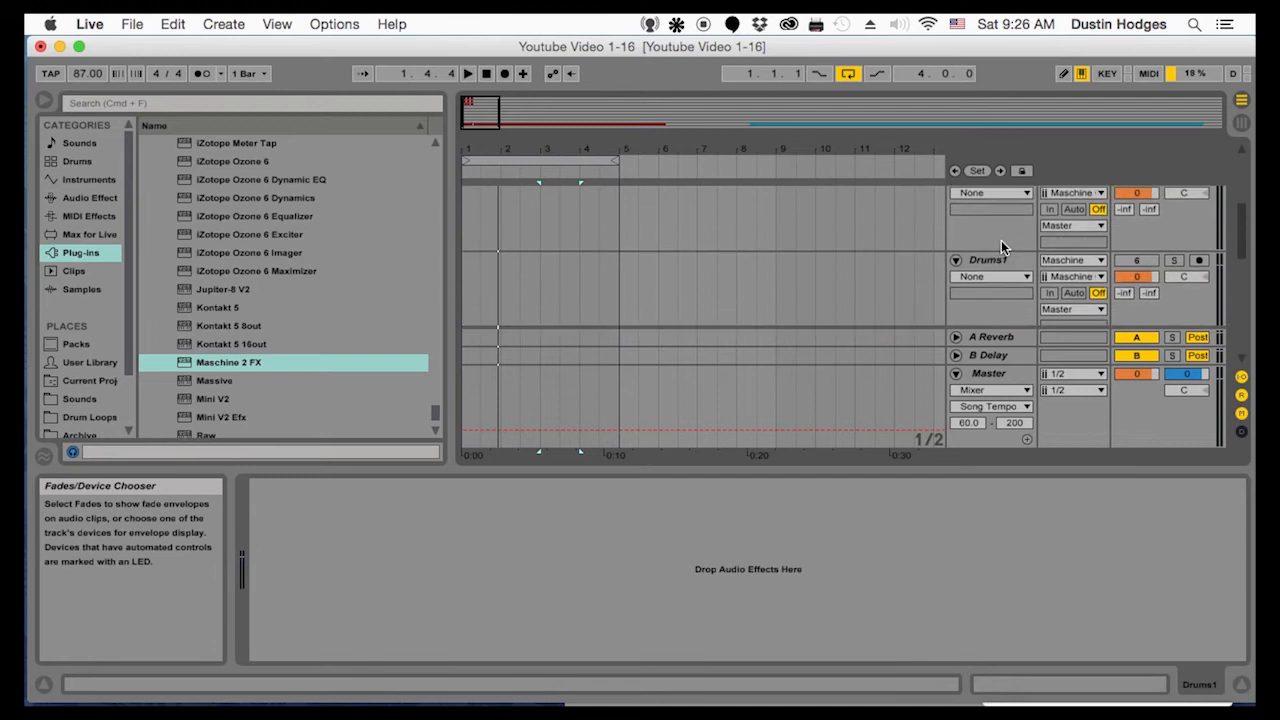
left_click(1001, 259)
scroll(1001, 259, "up", 2)
key("super+r")
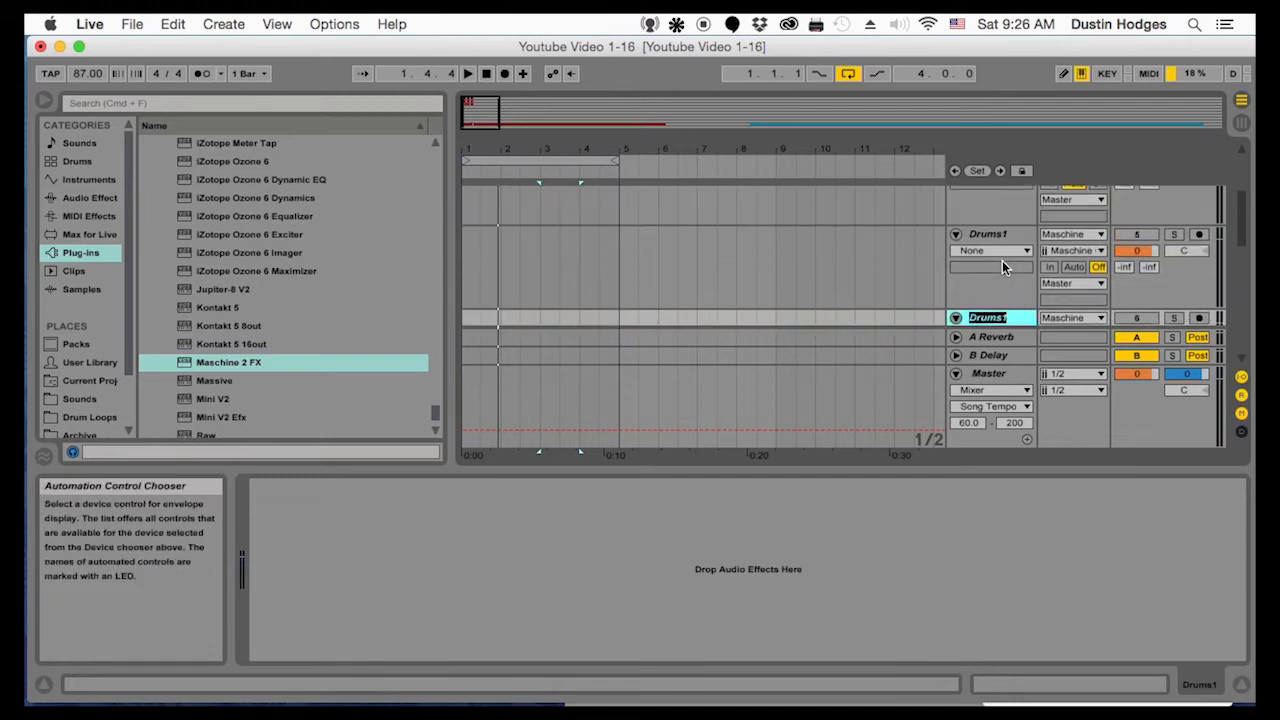
type("Drums2")
key("Tab")
key("Return")
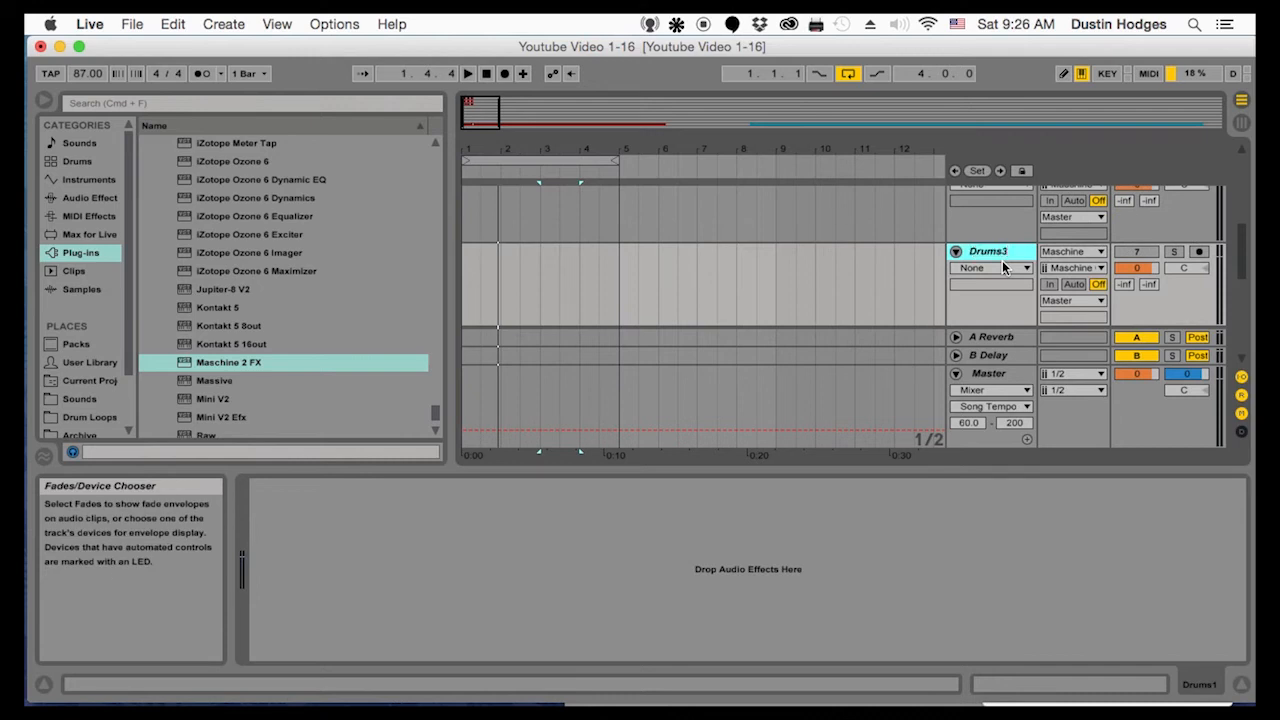
key("Tab")
key("Right")
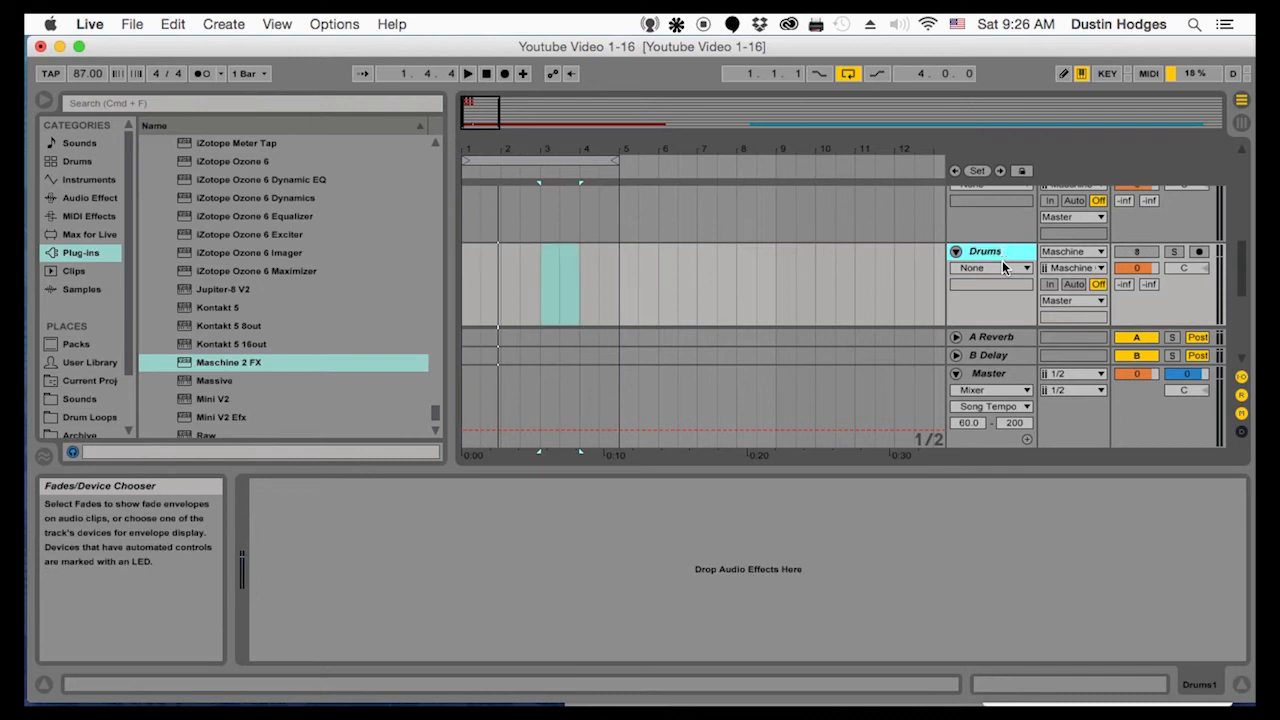
key("Return")
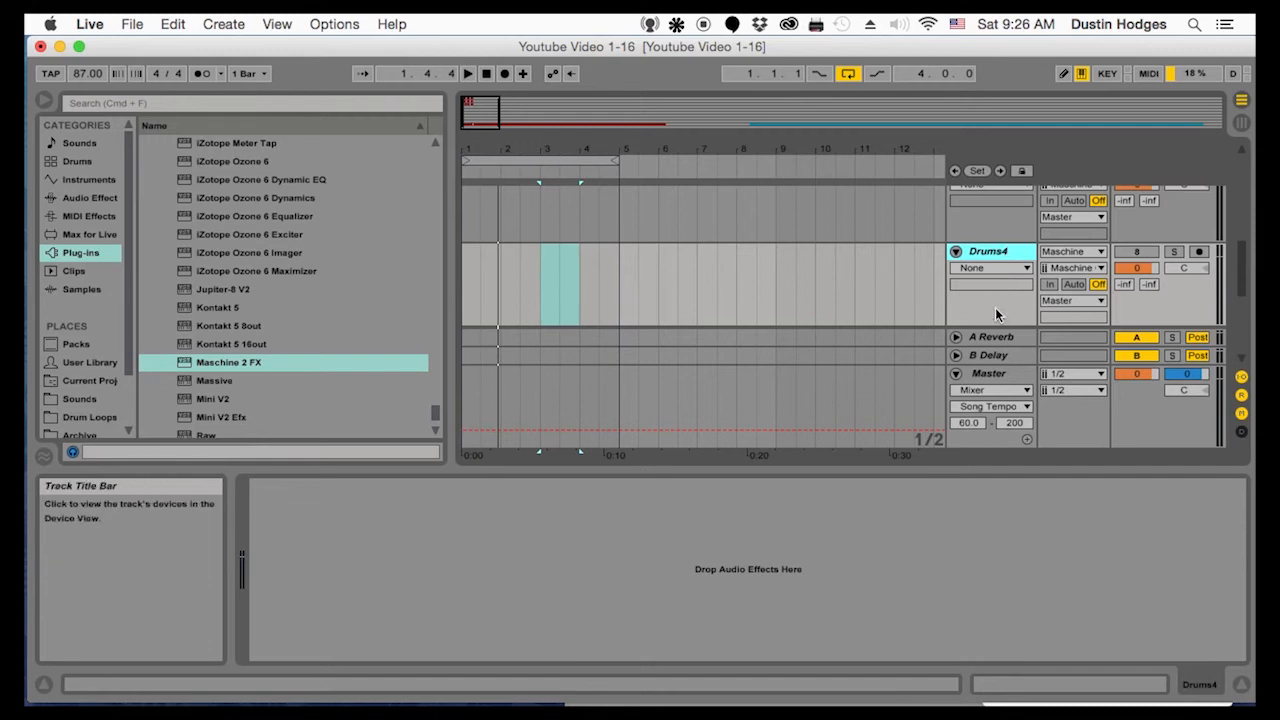
Arm Drums1 and record two bars of the Maschine output onto it from the start of the arrangement
scroll(991, 289, "up", 8)
scroll(999, 293, "up", 4)
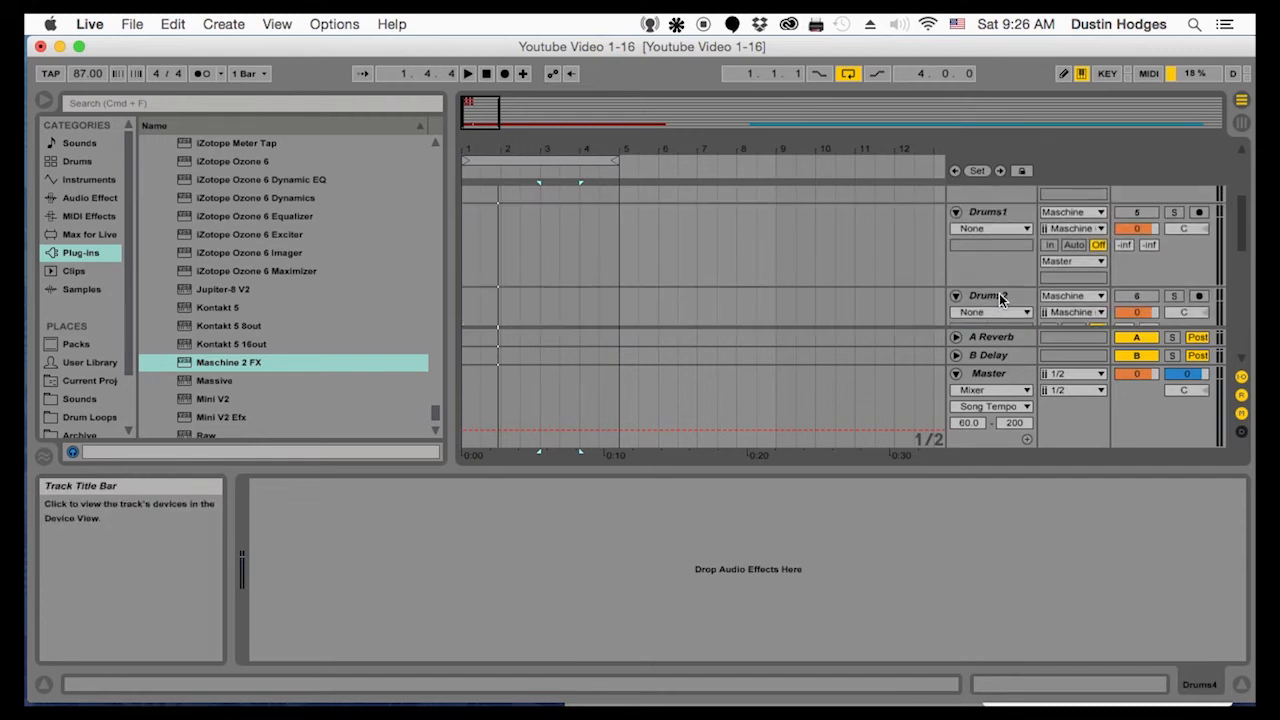
left_click(1008, 296)
left_click(1199, 270)
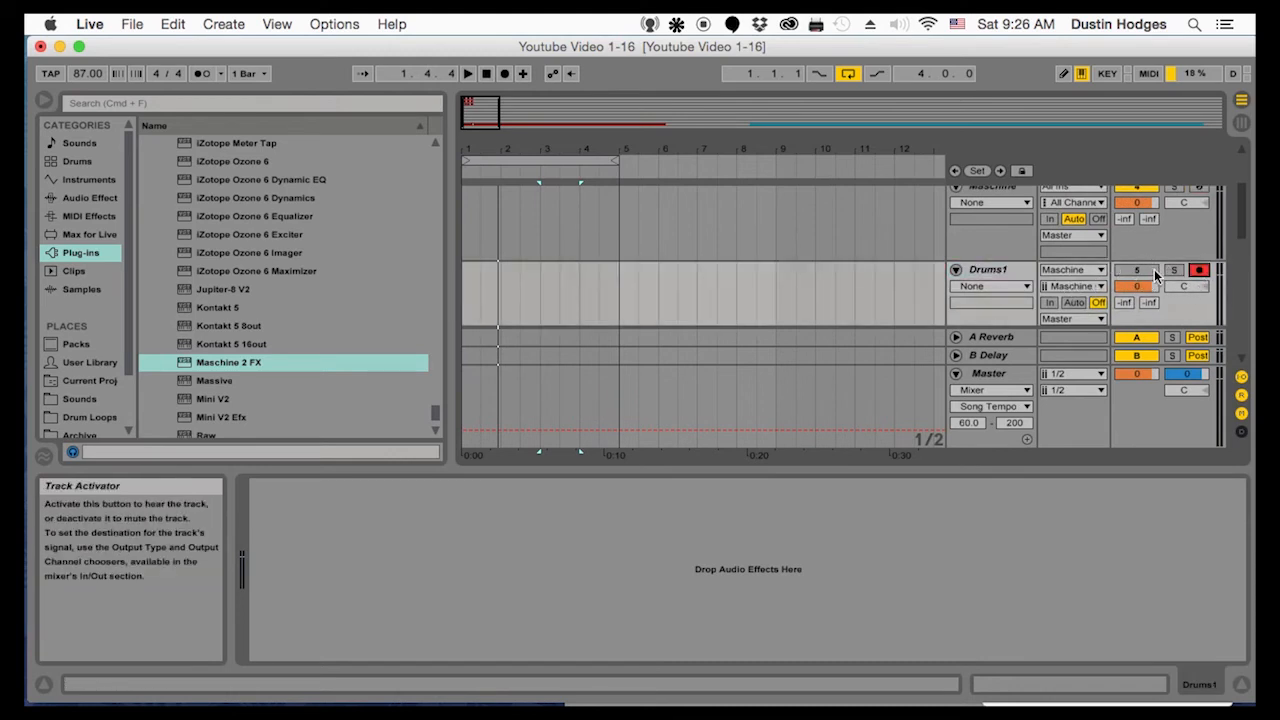
left_click(467, 278)
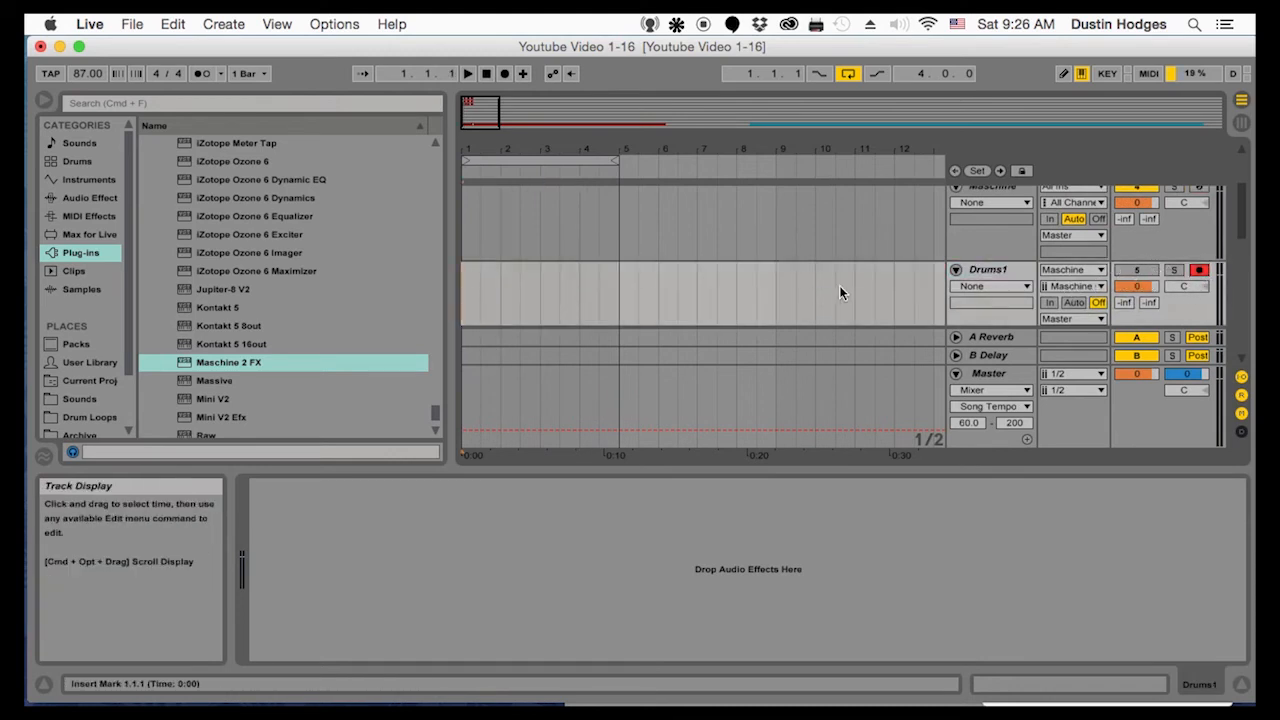
left_click(504, 74)
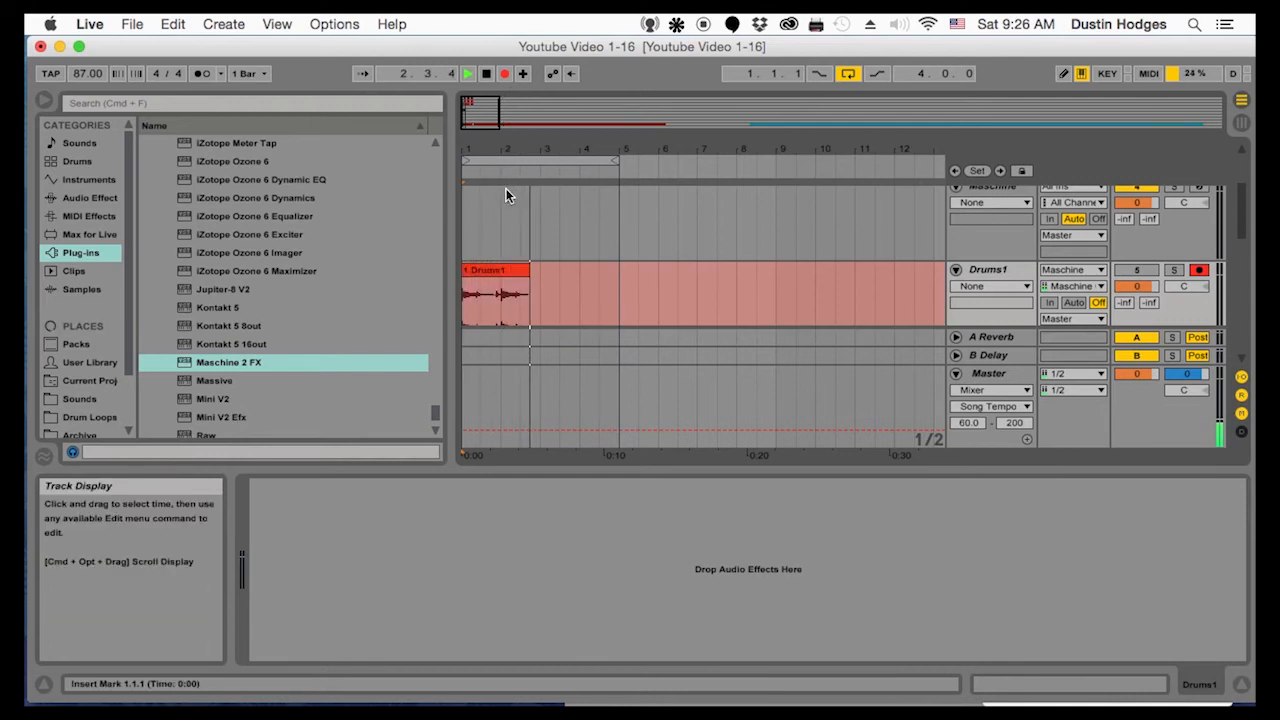
key("space")
left_click(534, 270)
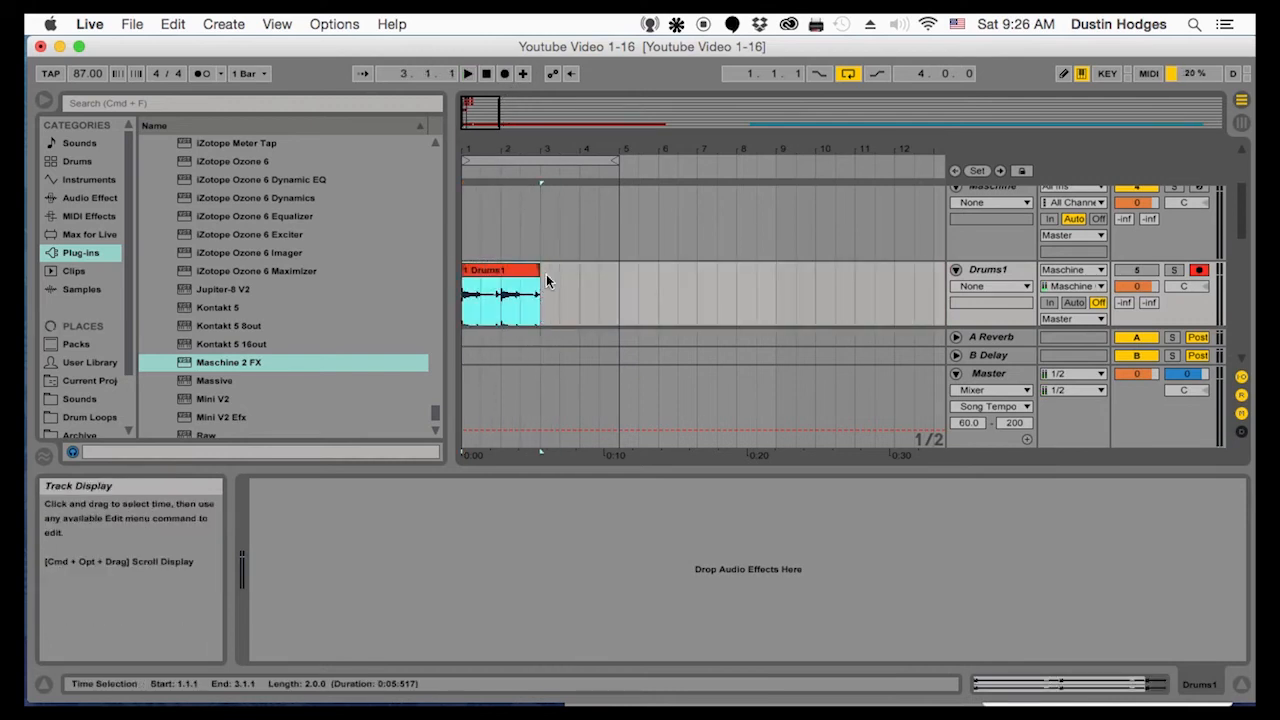
Select the Drums2 track and arm it for recording
scroll(572, 283, "down", 3)
left_click(986, 276)
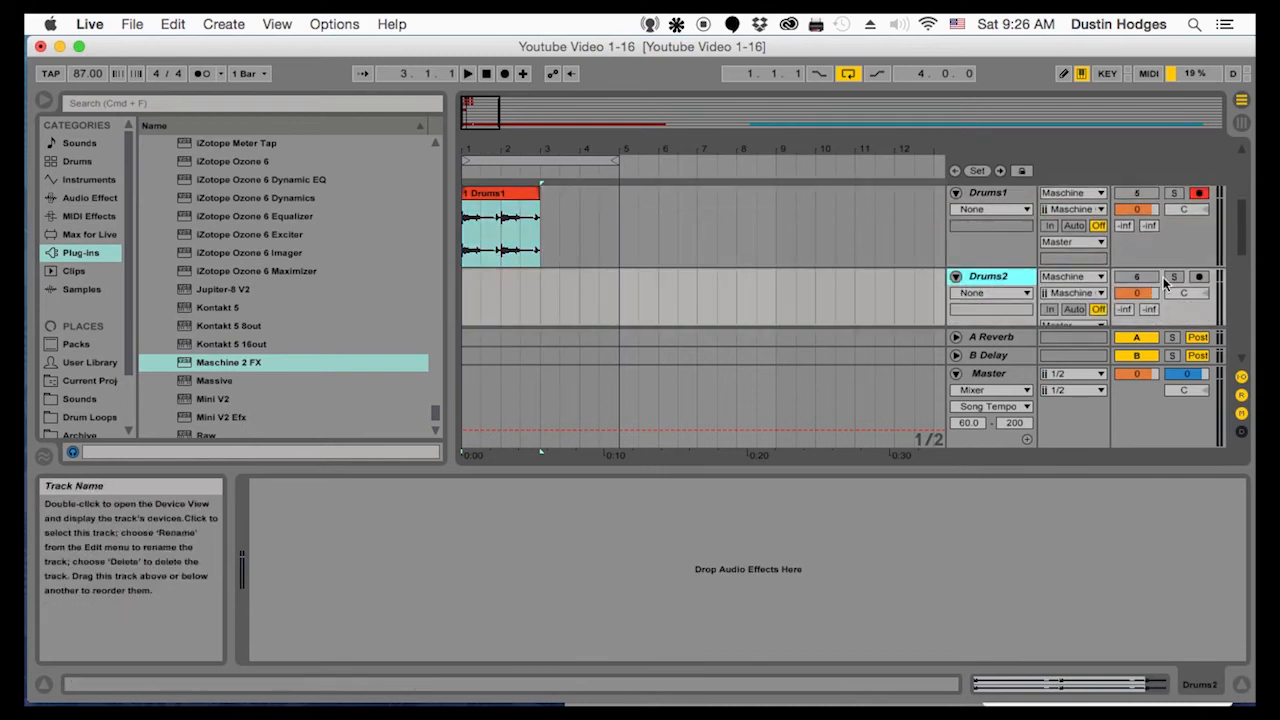
left_click(1200, 277)
left_click(486, 73)
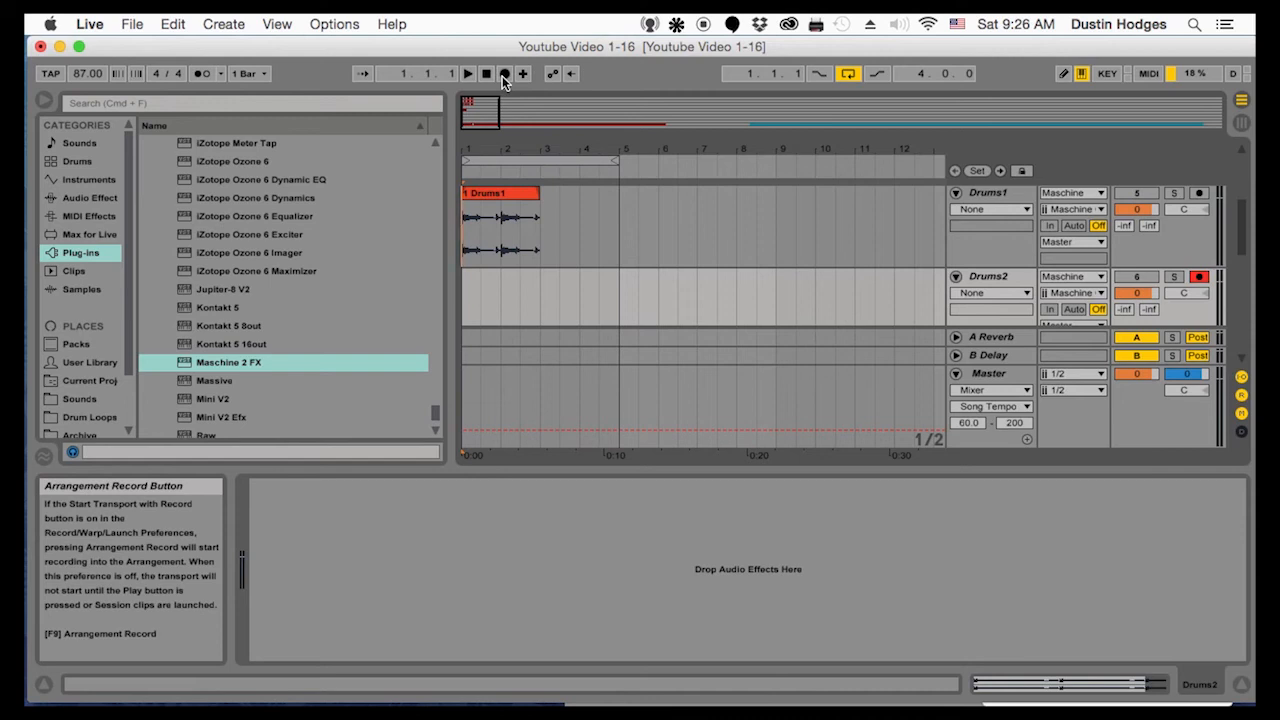
left_click(504, 74)
key("space")
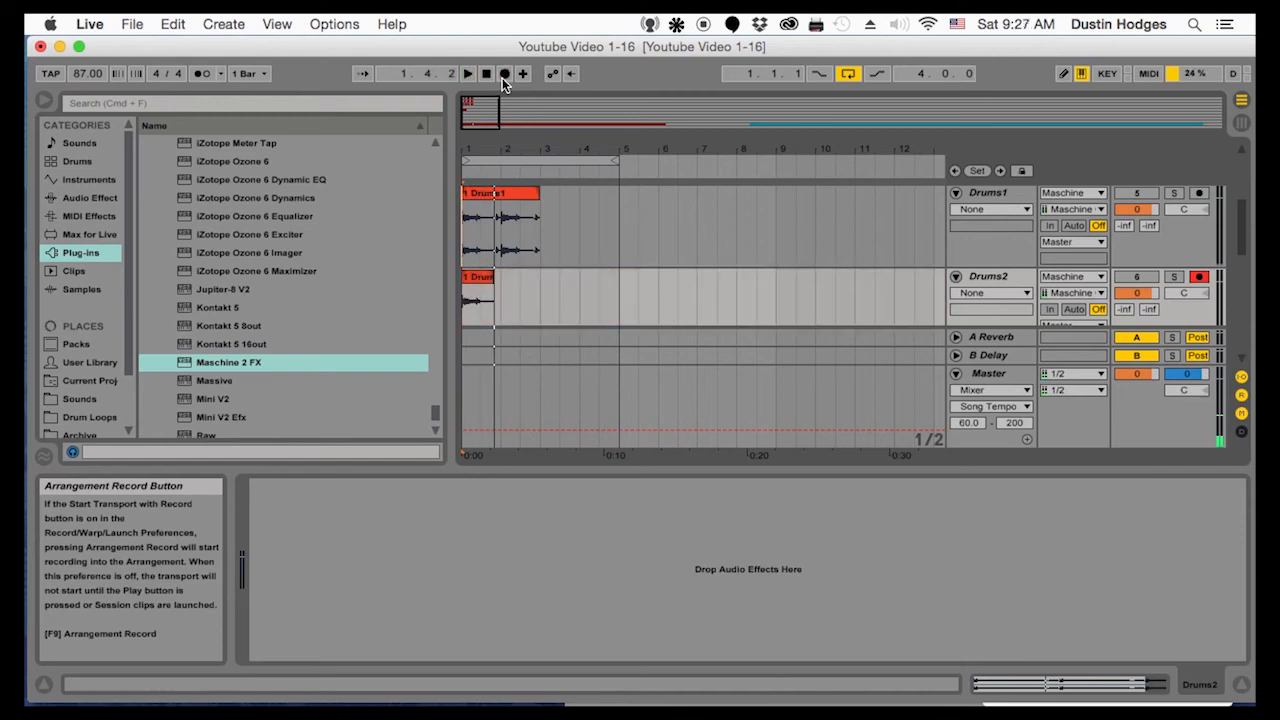
key("super+z")
Set the Drums2 input channel to the next Maschine output and return the start position to the beginning of the arrangement
left_click(1073, 292)
left_click(1082, 356)
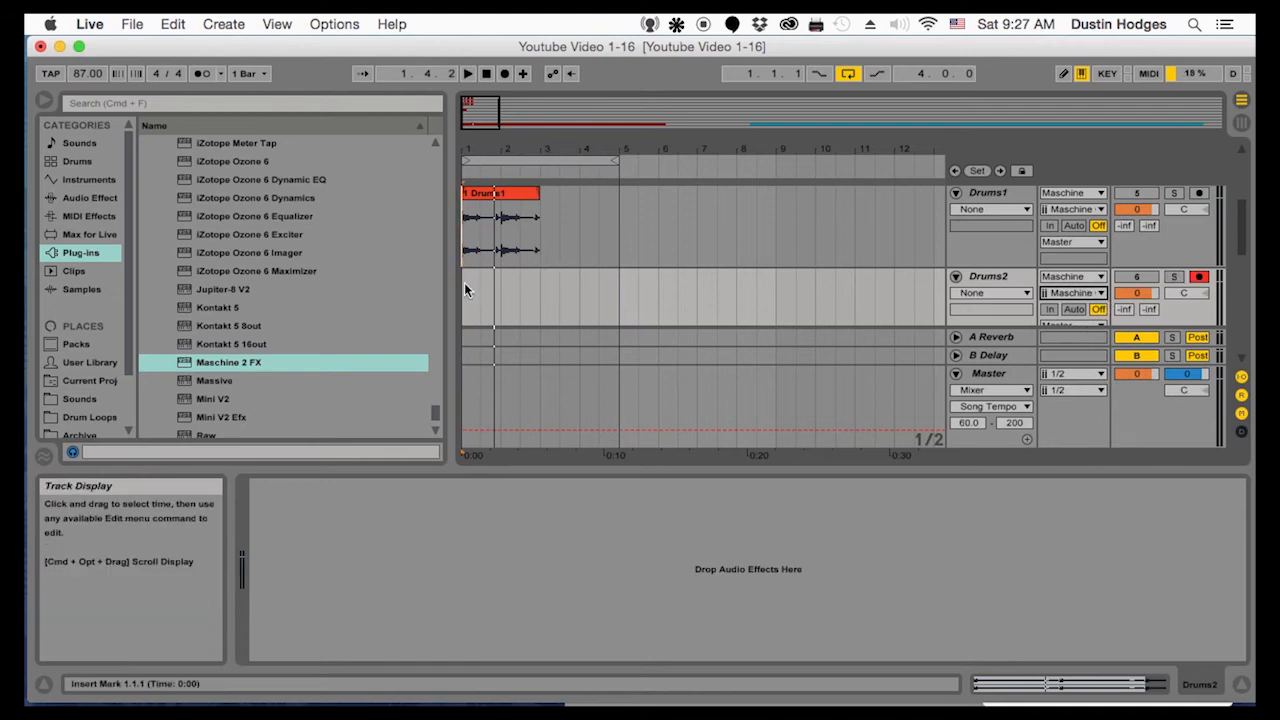
left_click(1094, 294)
left_click(1099, 352)
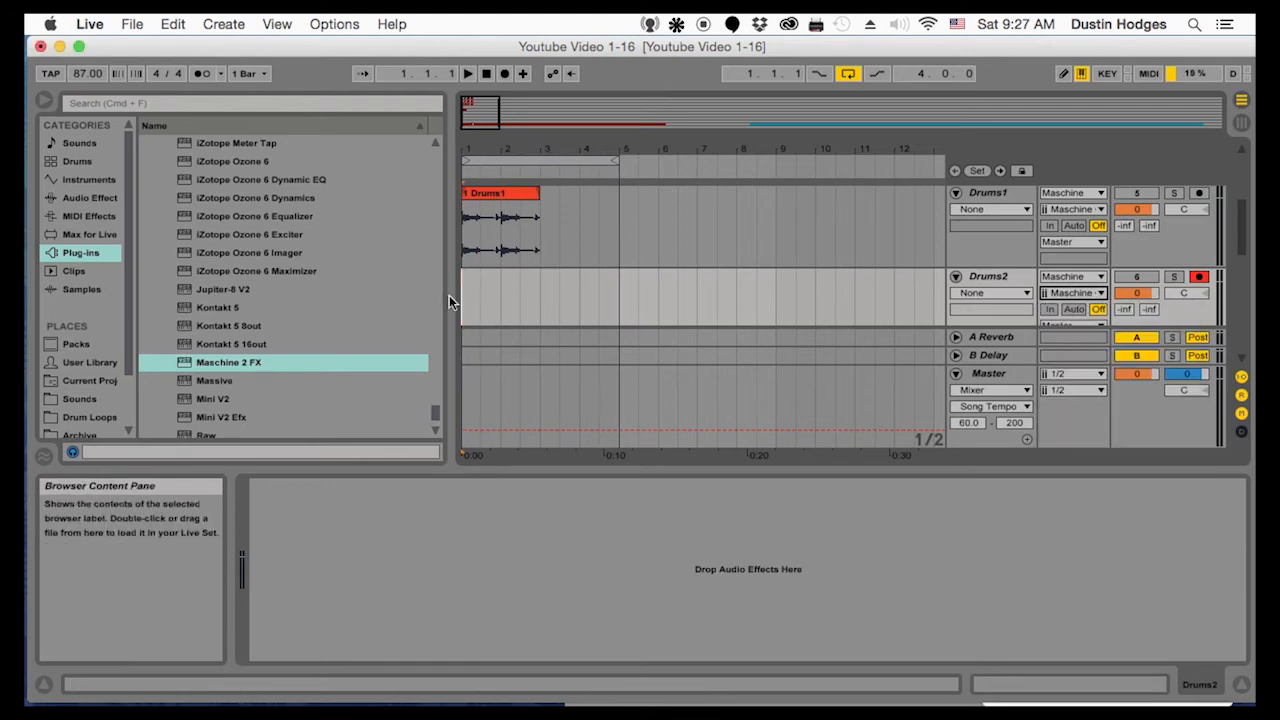
Record the Maschine output onto Drums2 and trim the recorded clip to end at bar 3
left_click(505, 73)
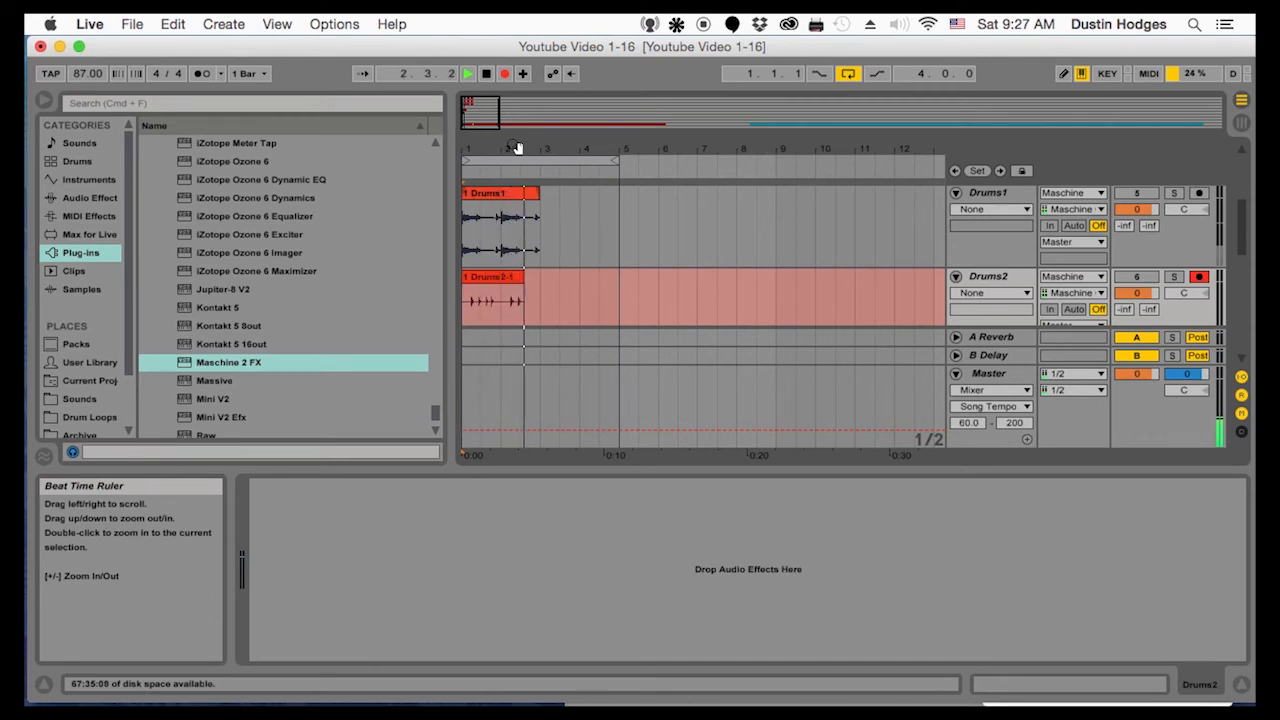
key("space")
left_click(537, 279)
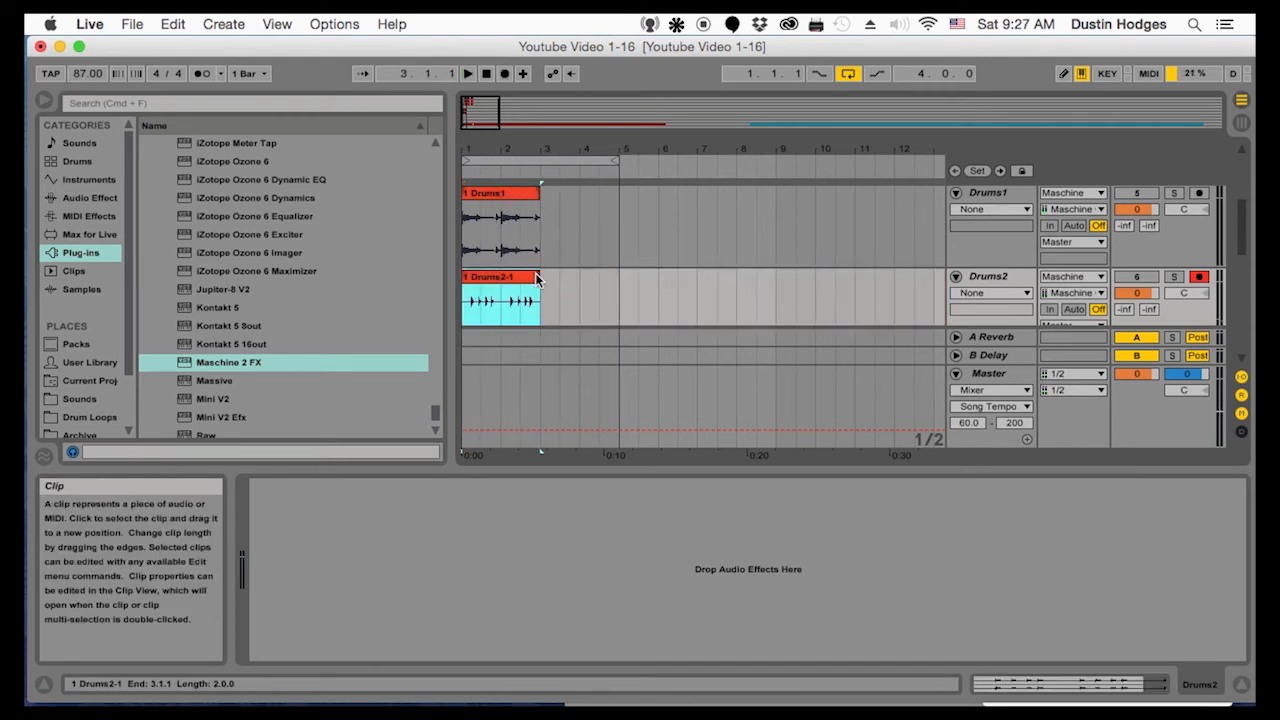
Arm the Drums3 track and set its input channel to the next separate Maschine output
scroll(534, 281, "down", 3)
left_click(463, 278)
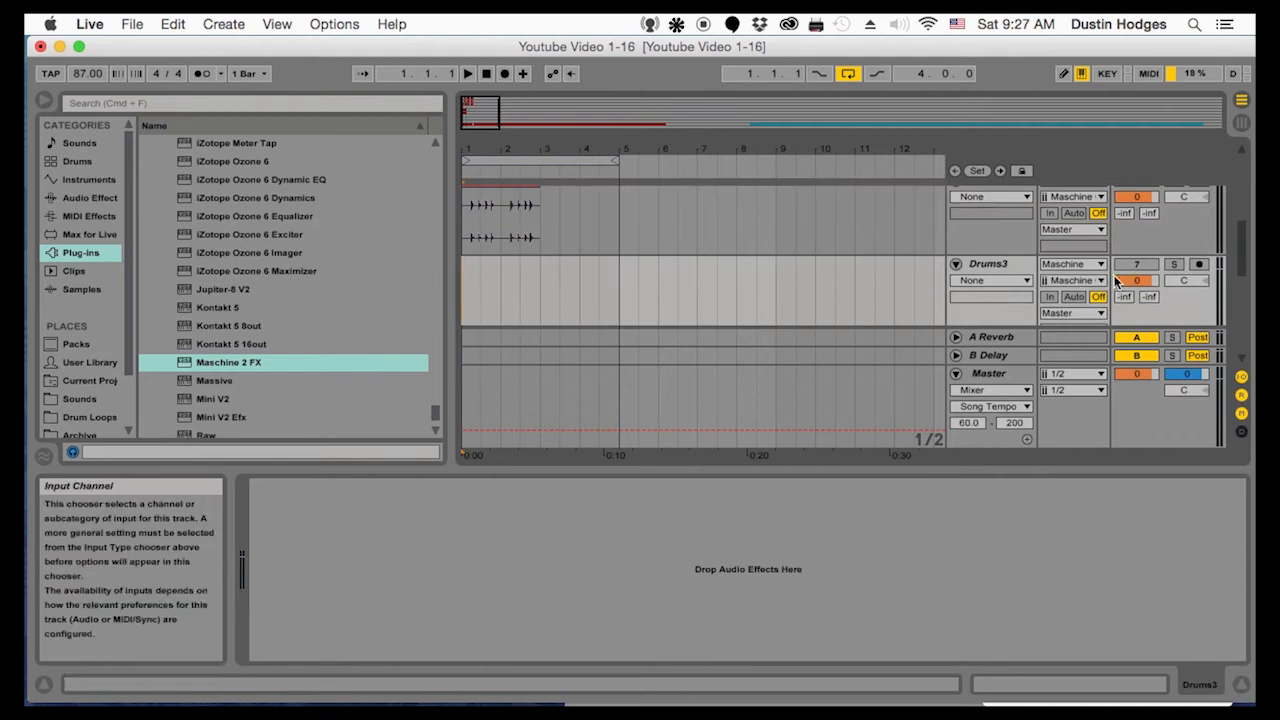
left_click(1199, 264)
left_click(1072, 280)
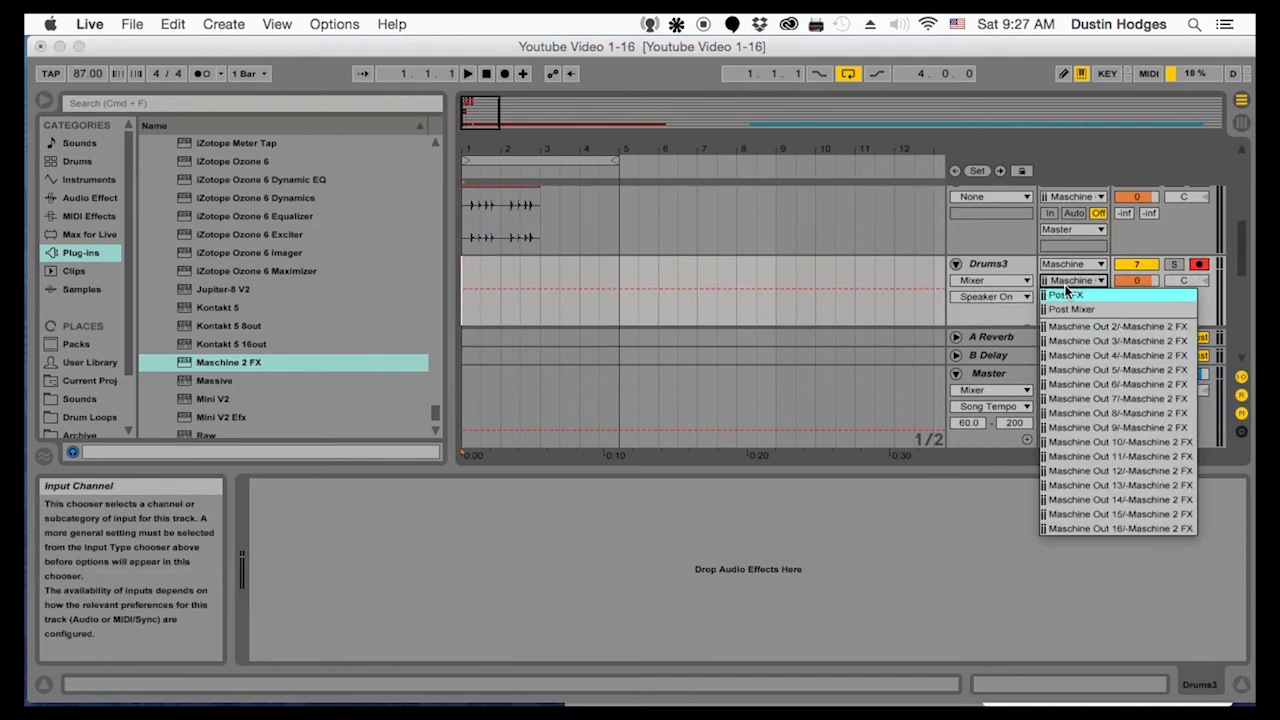
left_click(1068, 344)
Record the Maschine output onto Drums3 from the start and trim the clip to two bars
left_click(505, 73)
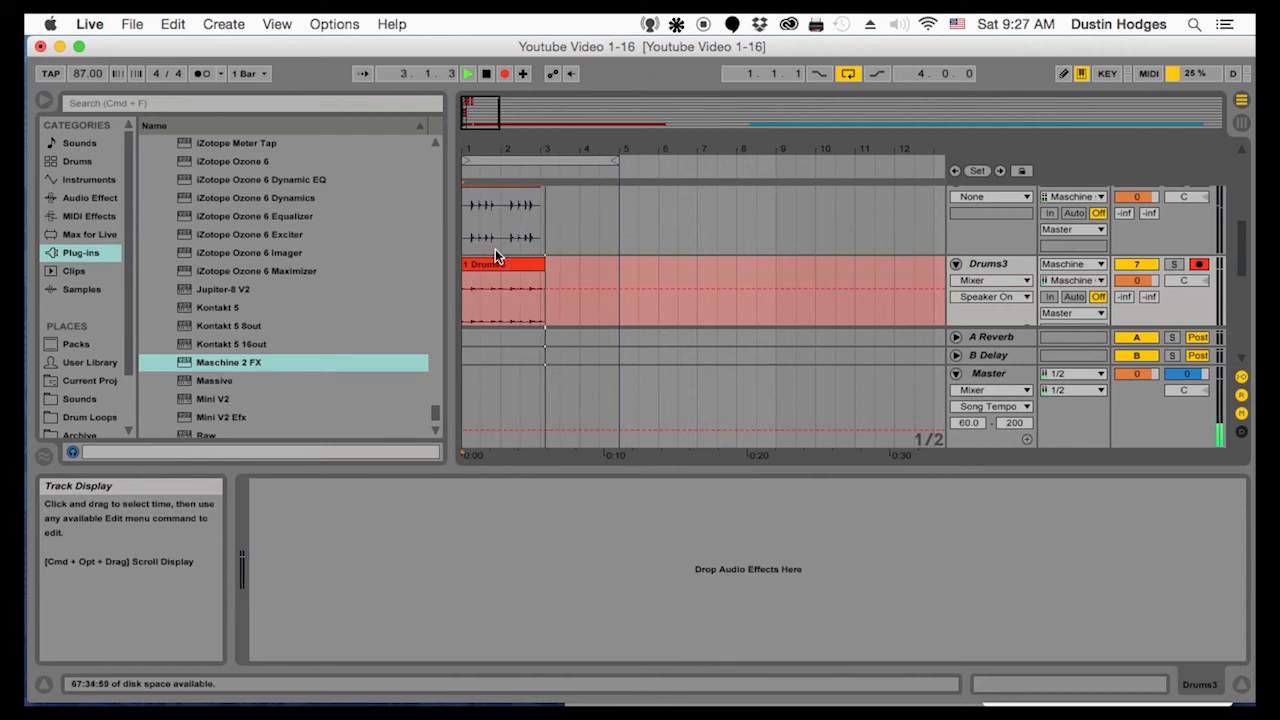
key("space")
left_click(541, 263)
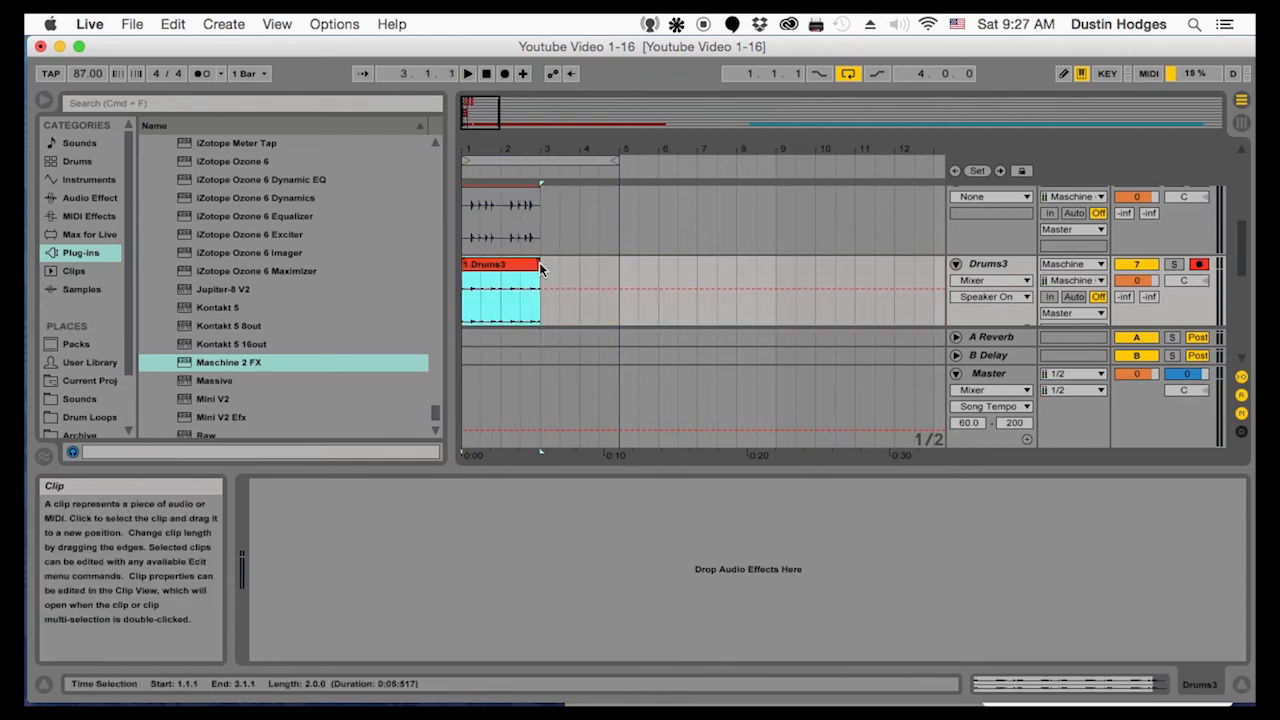
Arm and activate the Drums4 track, and set its input channel to the next Maschine output
scroll(541, 263, "down", 3)
left_click(471, 225)
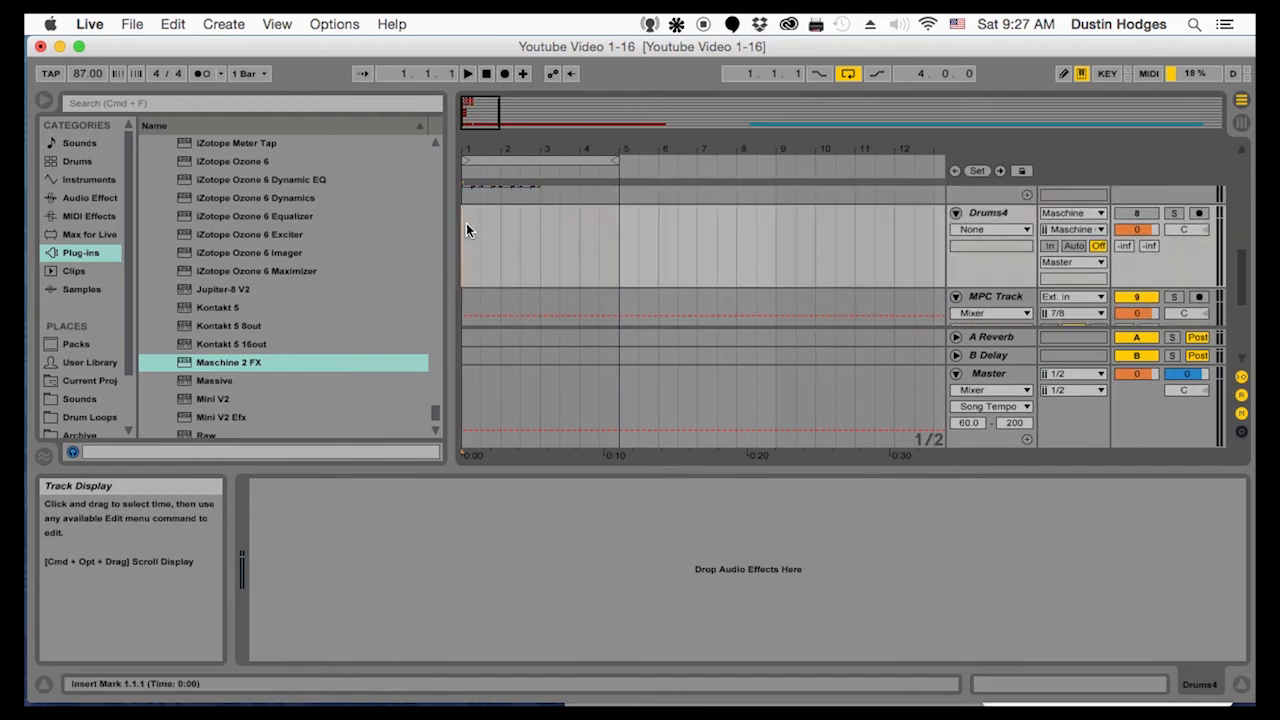
left_click(1199, 213)
left_click(1136, 213)
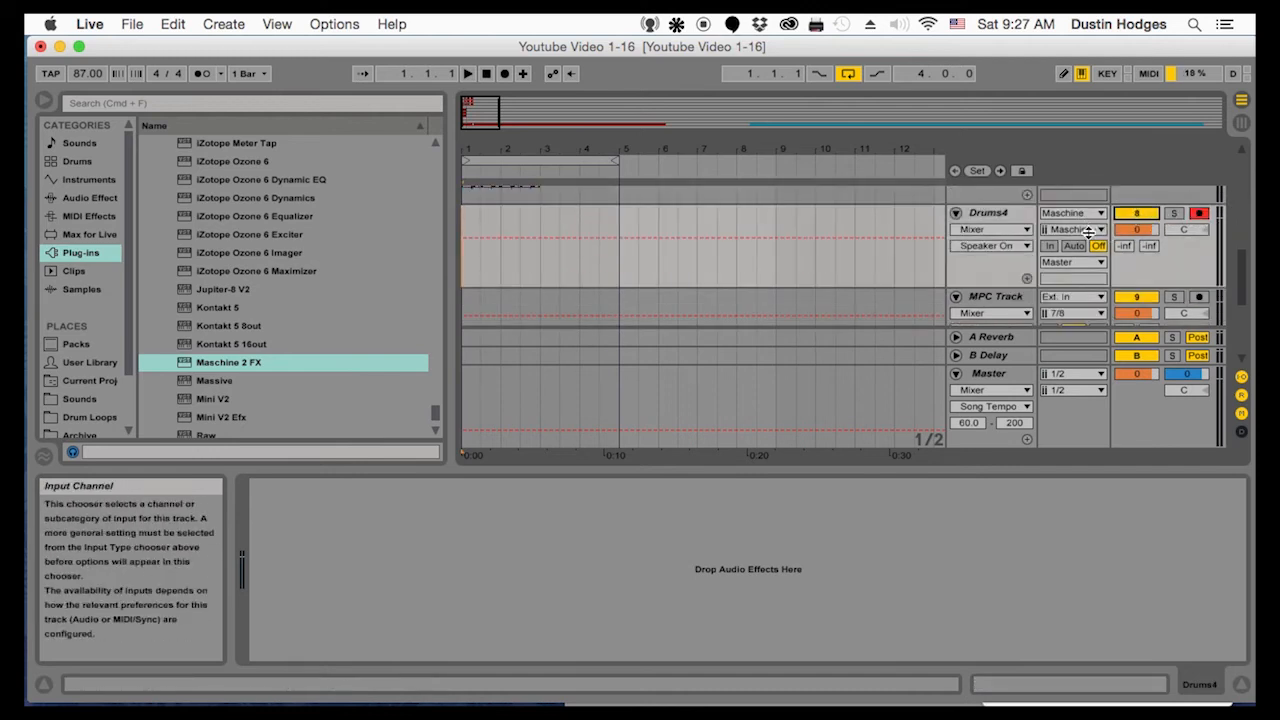
left_click(1072, 229)
left_click(1072, 312)
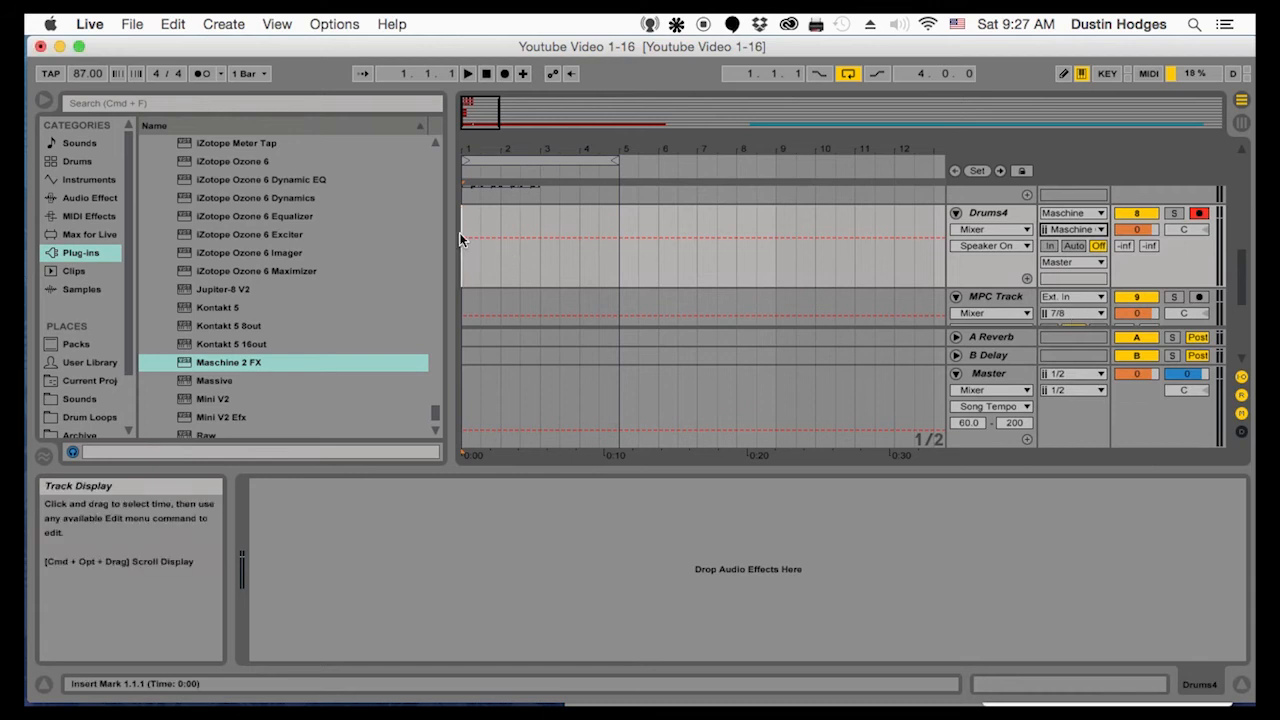
Record the Maschine output onto Drums4 from the start and trim the clip to two bars
left_click(505, 73)
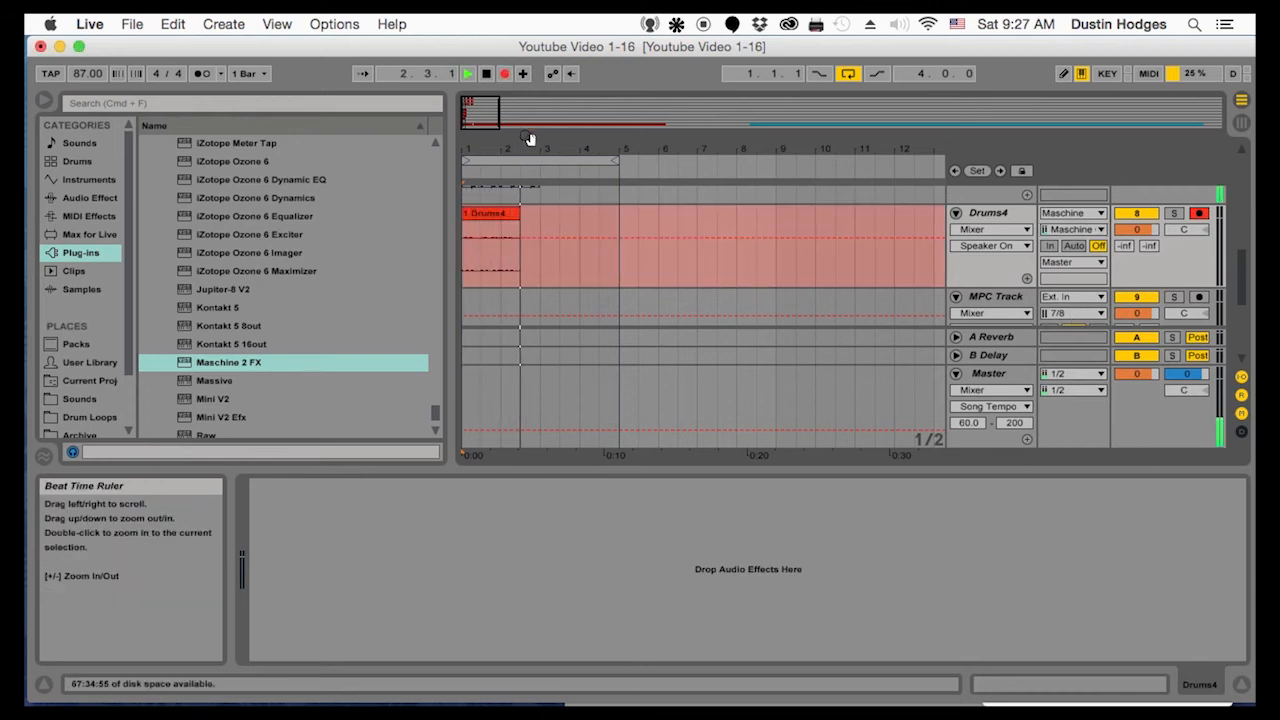
key("space")
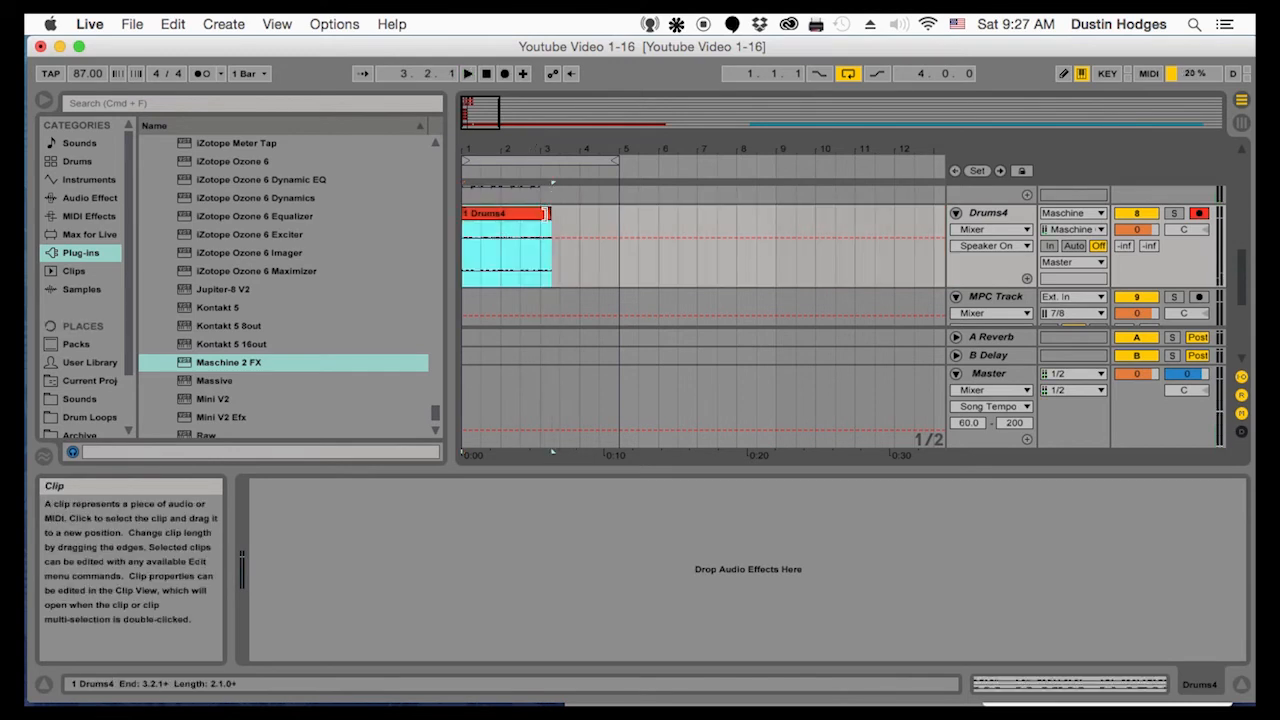
left_click(1074, 230)
left_click(893, 430)
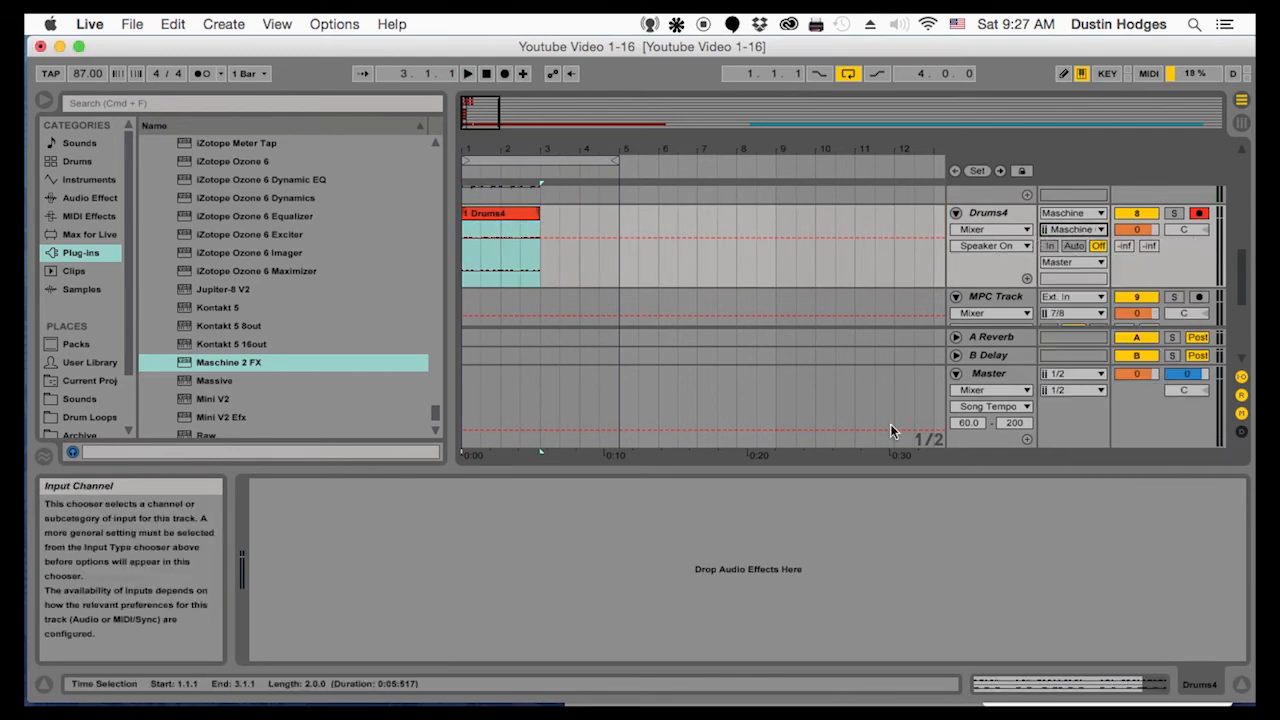
Open the Maschine 2 FX plug-in on the Maschine track to check the sounds' output assignments, and close it
scroll(965, 290, "up", 5)
left_click(969, 286)
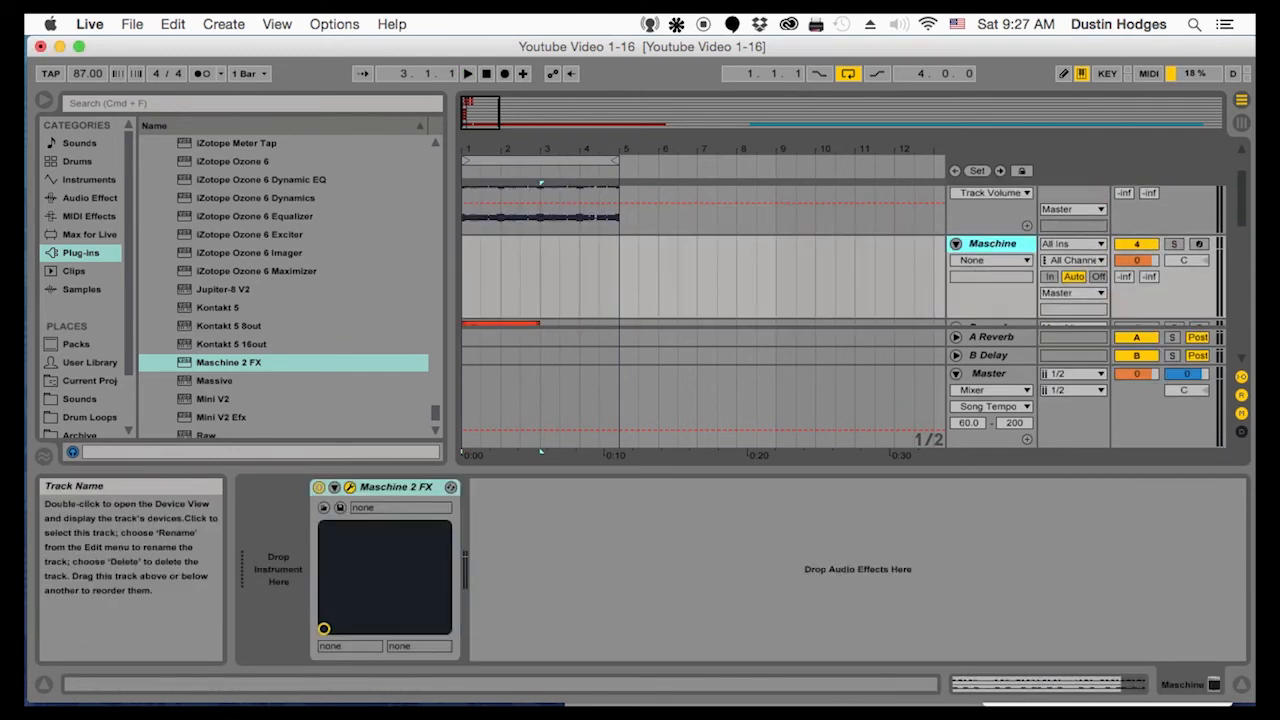
left_click_drag(555, 46, 557, 88)
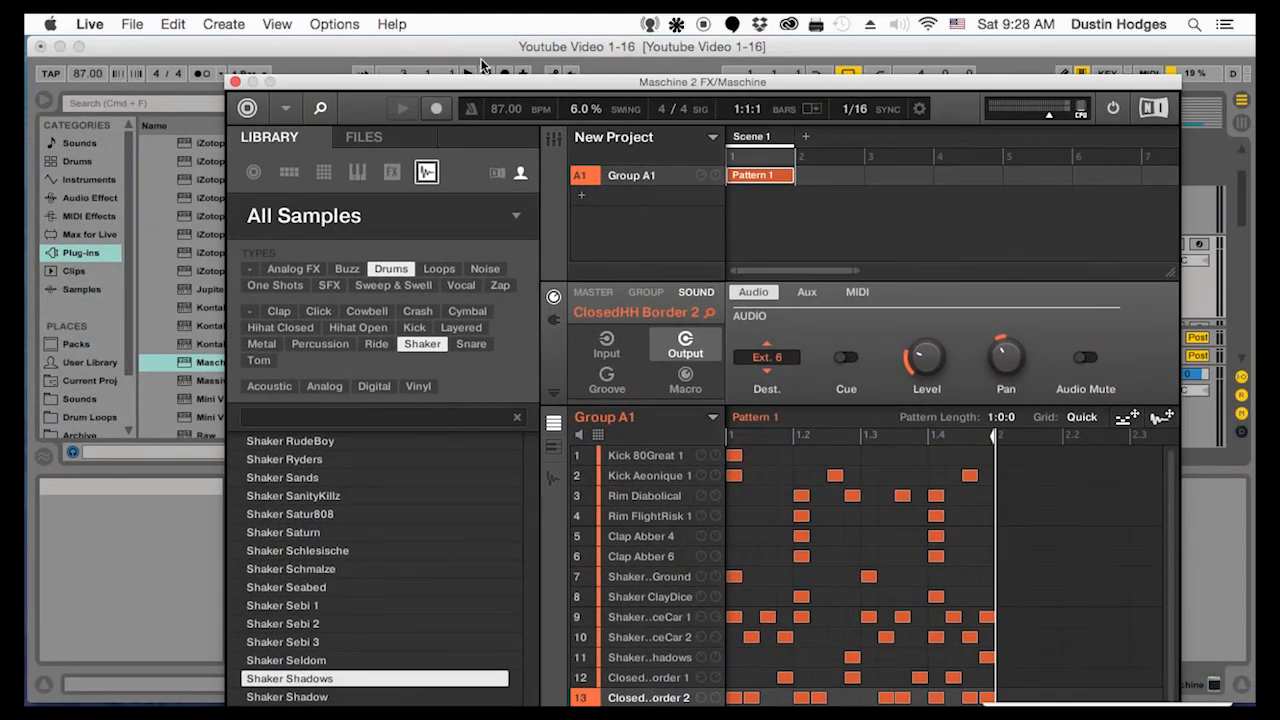
left_click(235, 82)
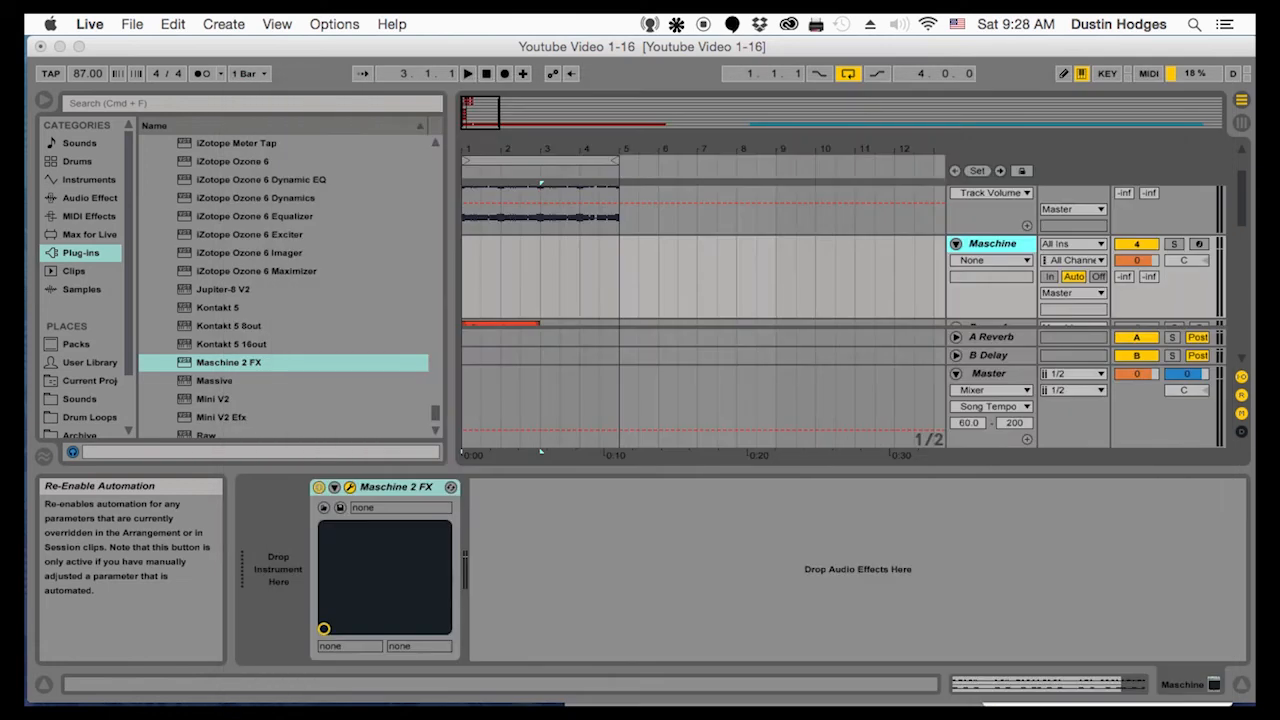
Duplicate the Drums4 track and rename the copy Drums5
scroll(994, 259, "down", 5)
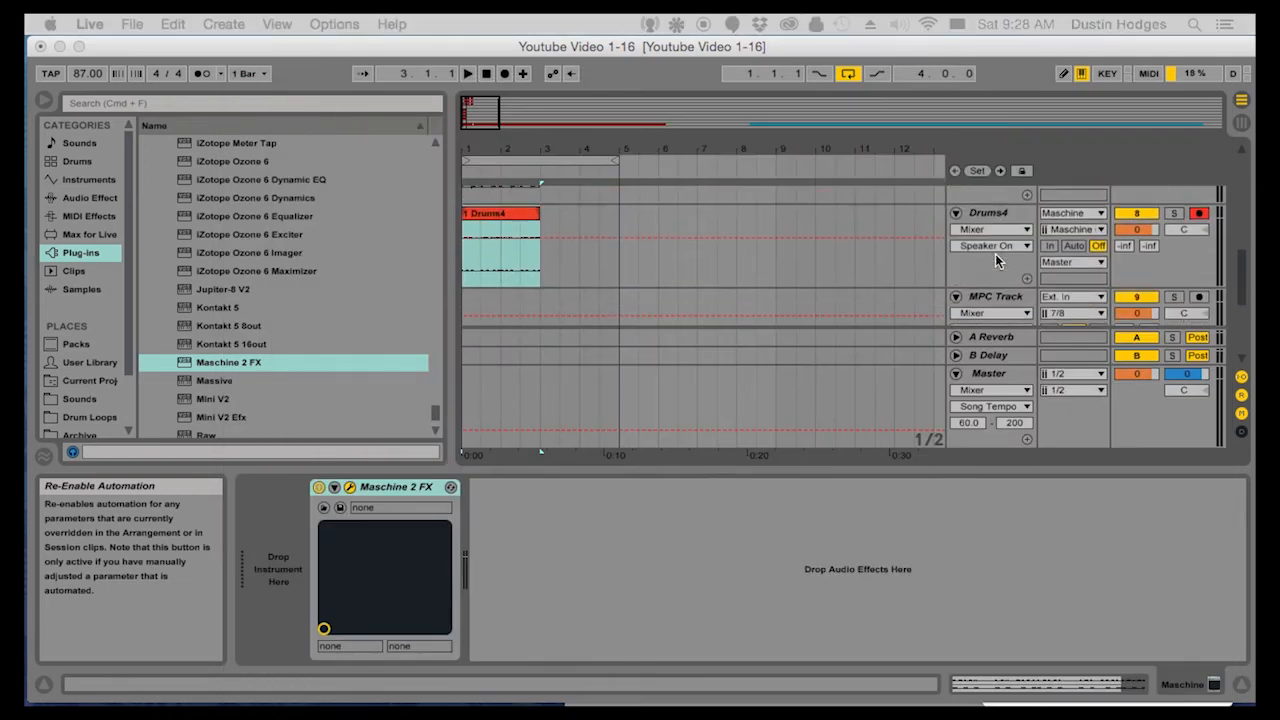
scroll(994, 259, "up", 4)
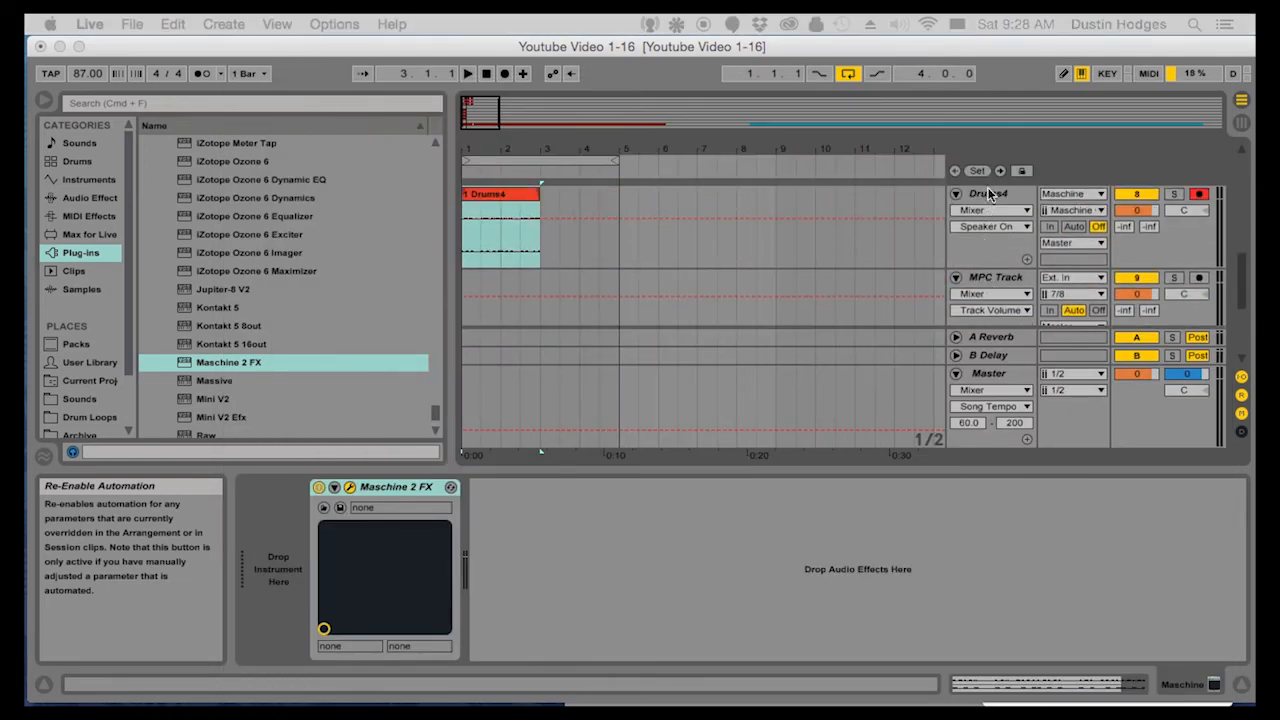
left_click(991, 200)
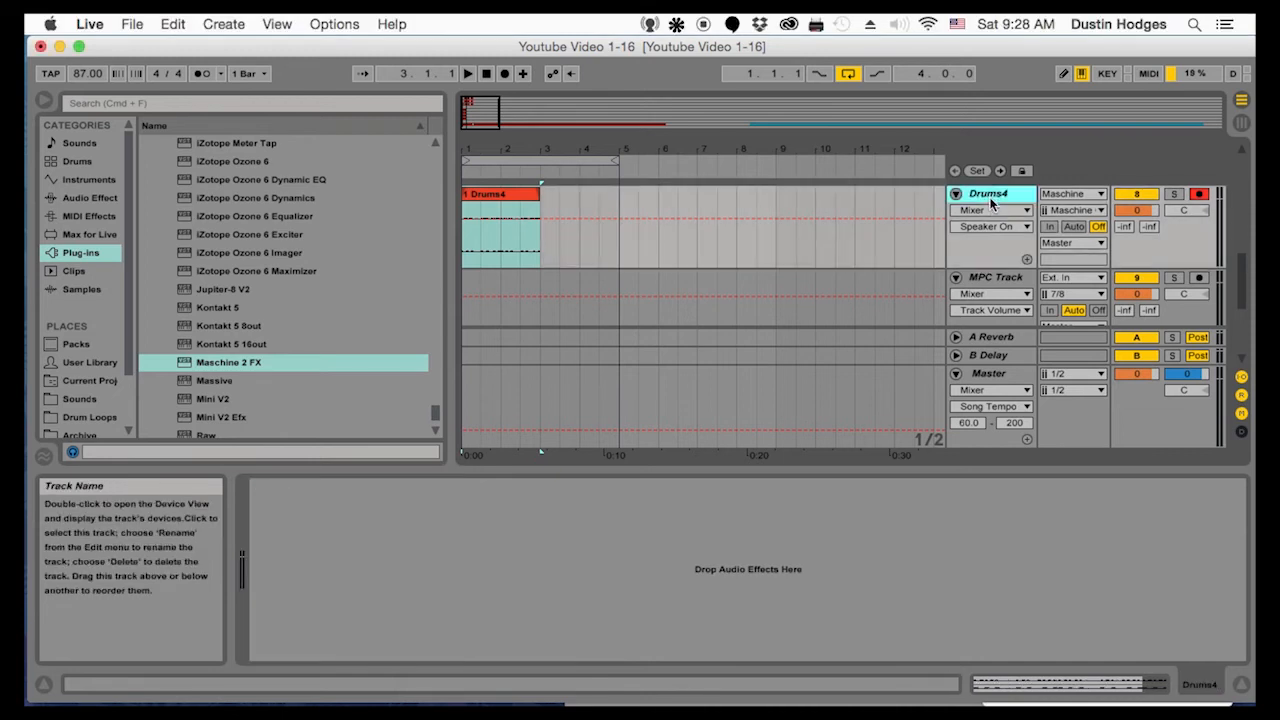
scroll(991, 200, "up", 2)
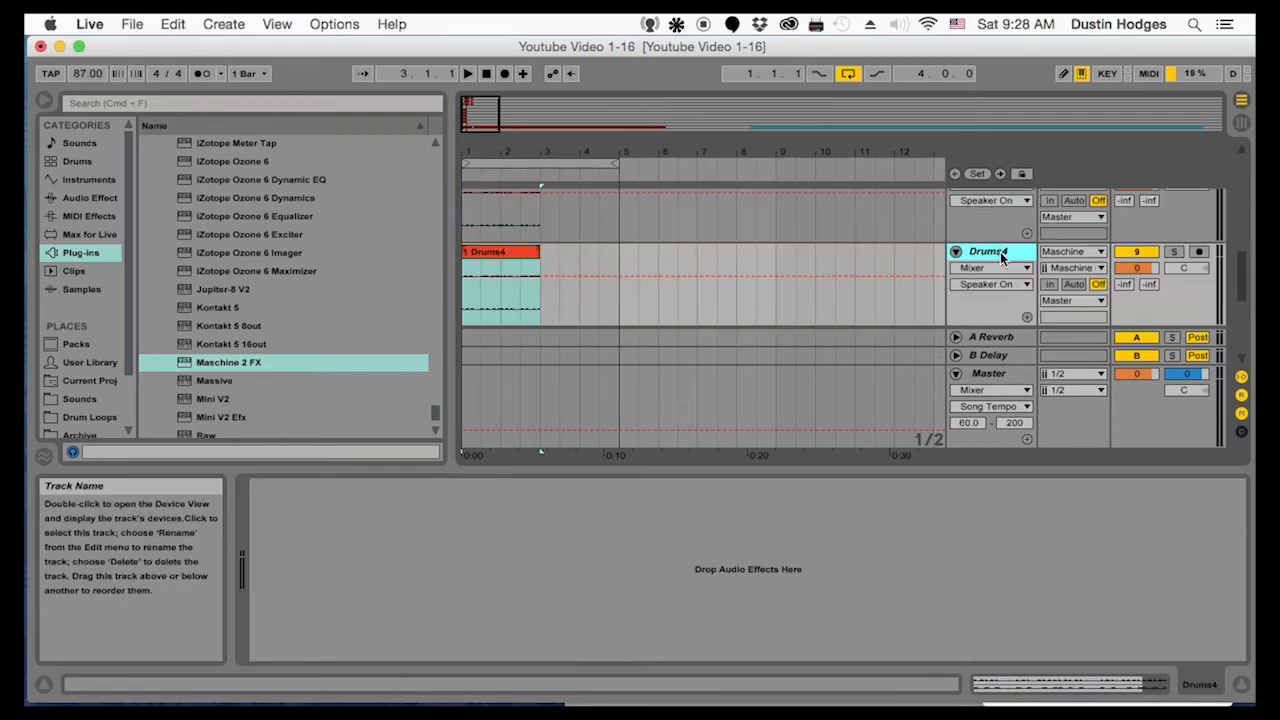
right_click(1001, 257)
left_click(1030, 333)
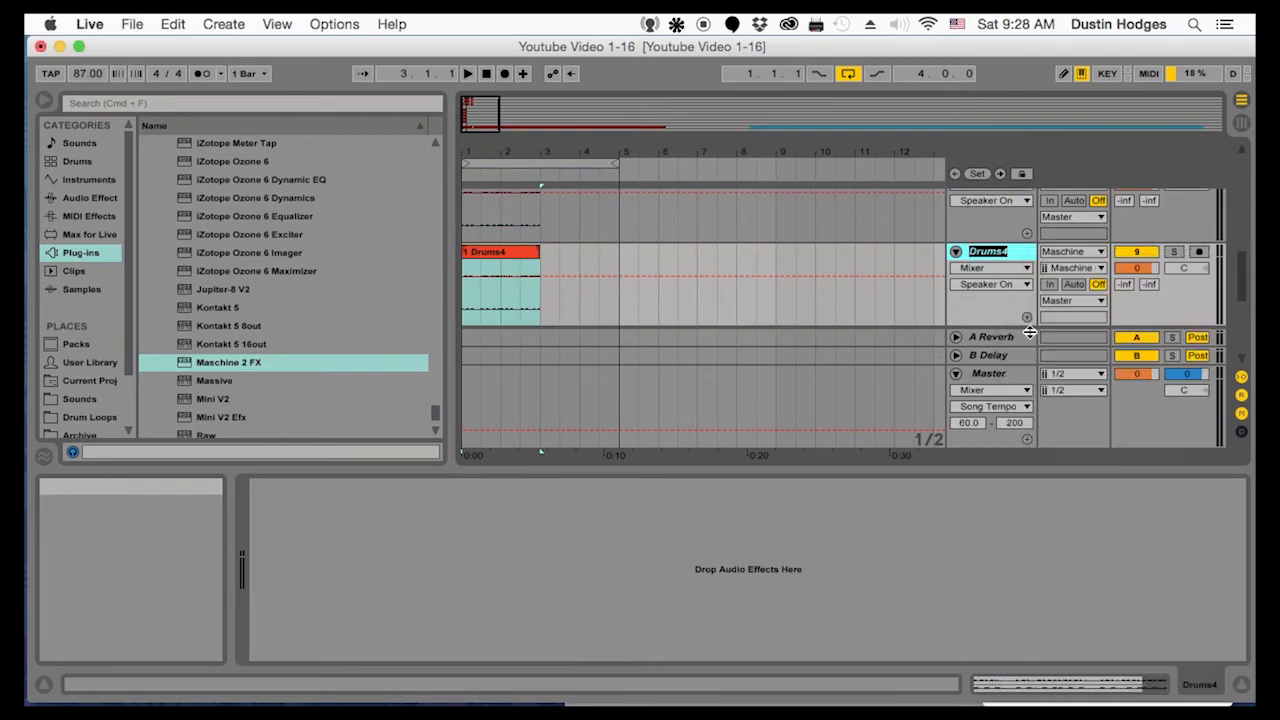
right_click(995, 258)
left_click(1030, 331)
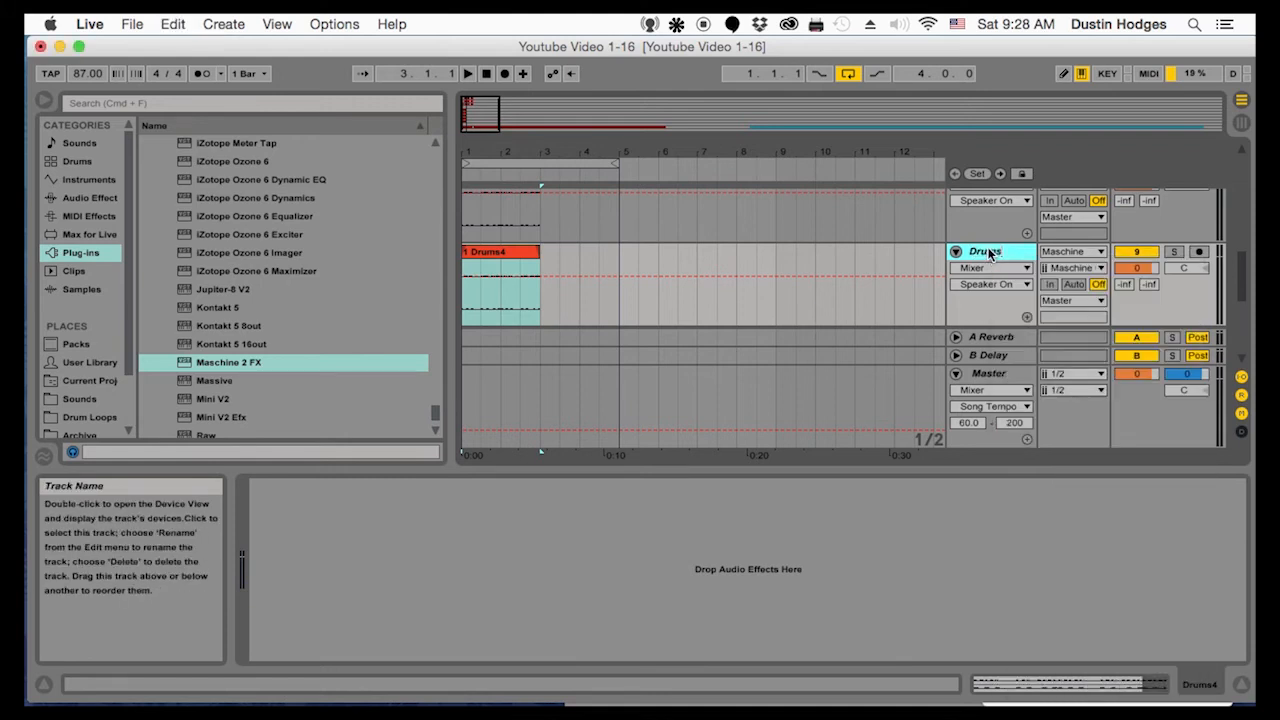
Delete the copied clip from Drums5 and set the armed track's input channel to the next Maschine output
left_click(490, 254)
key("Delete")
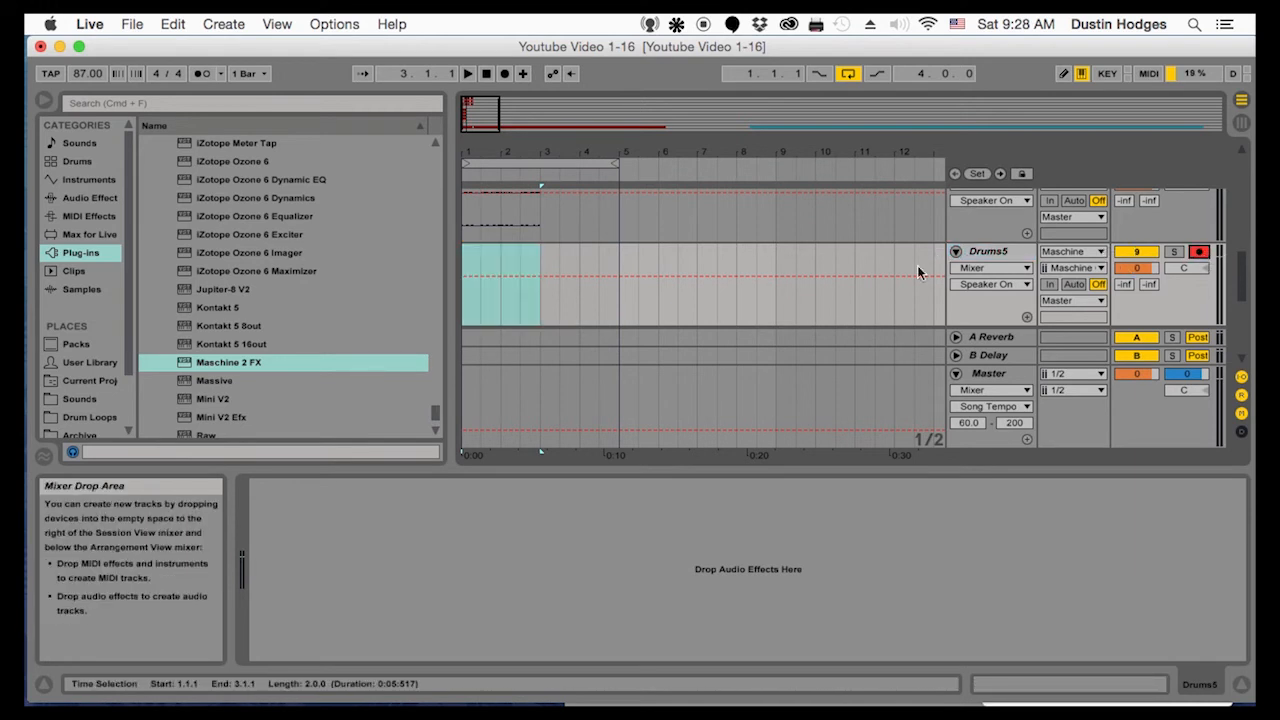
left_click(1095, 268)
left_click(1110, 371)
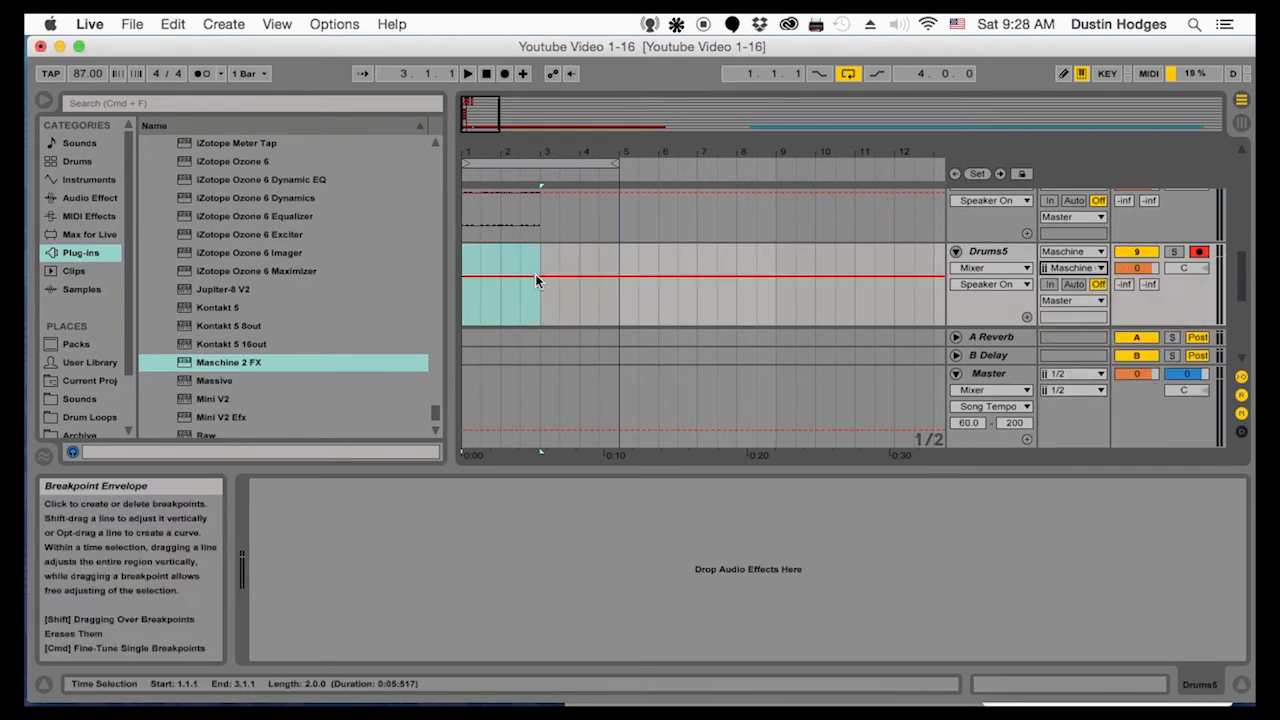
Record the Maschine output onto Drums5 from the start of the arrangement and trim the clip to two bars
left_click(463, 290)
left_click(505, 73)
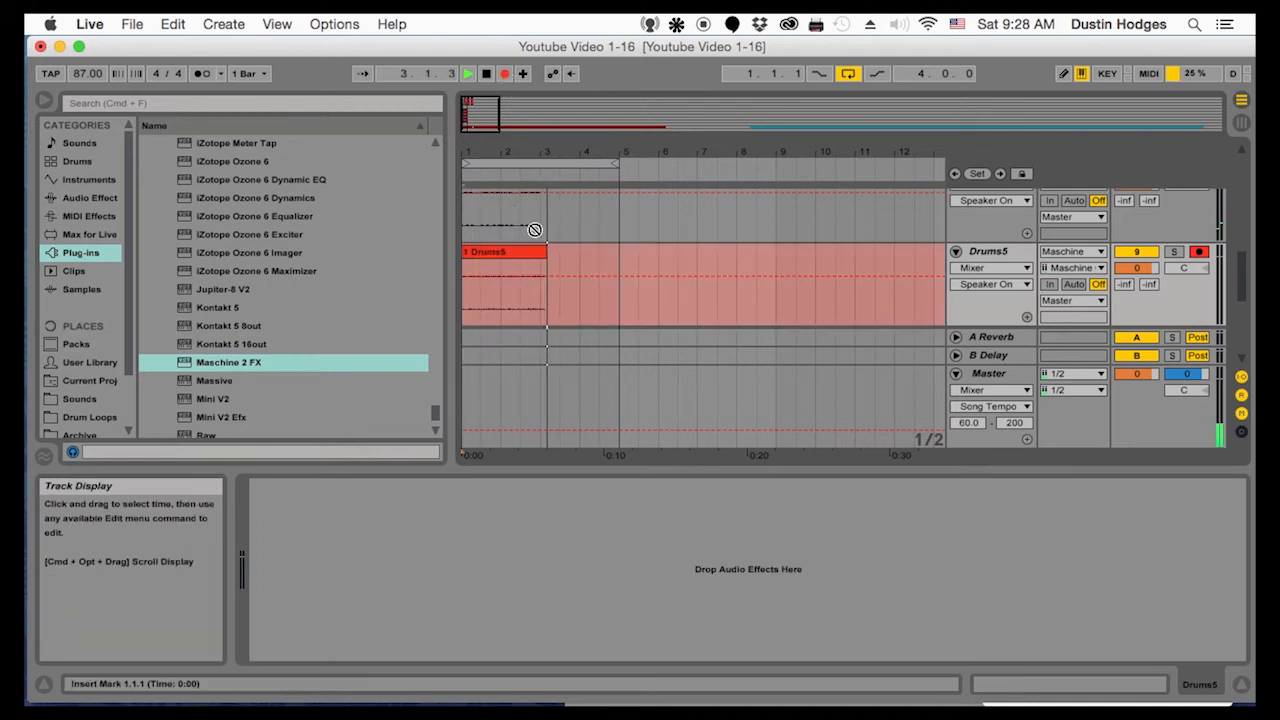
key("space")
left_click(542, 253)
left_click(558, 272)
Fold the Bass Rec, Maschine, Drums1 and Drums2 tracks to compact the arrangement
scroll(558, 270, "up", 5)
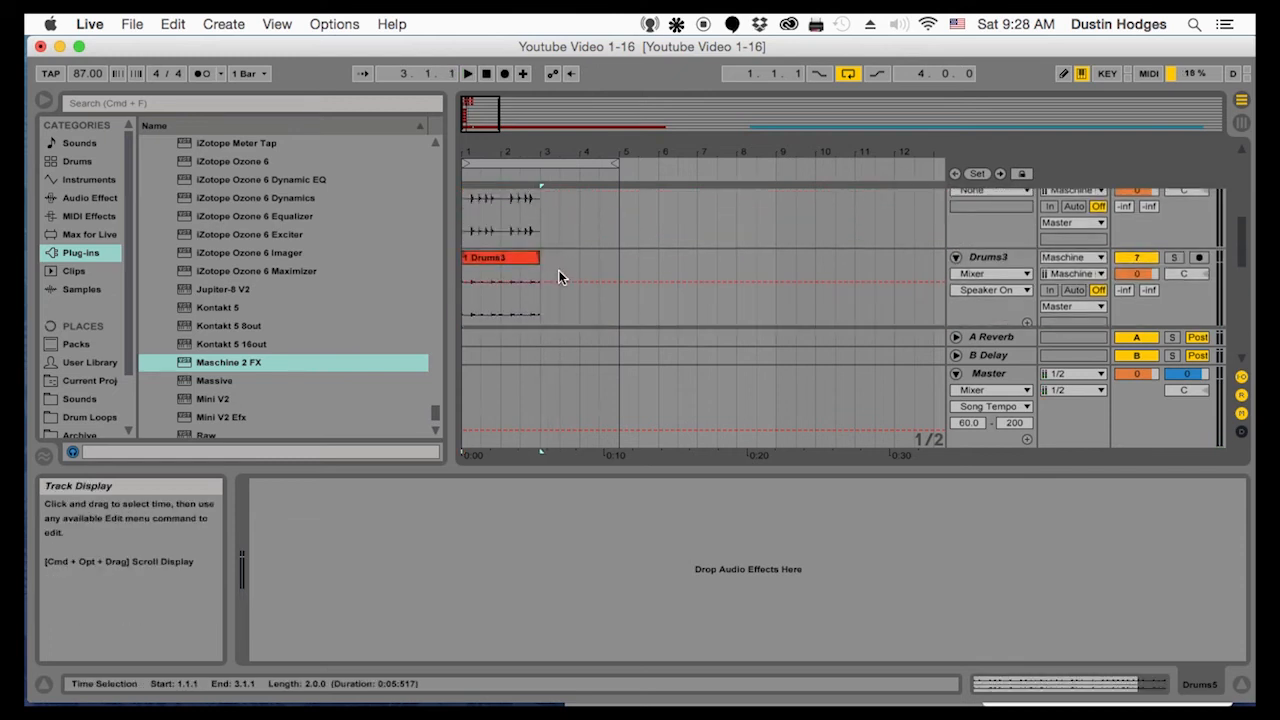
left_click(955, 214)
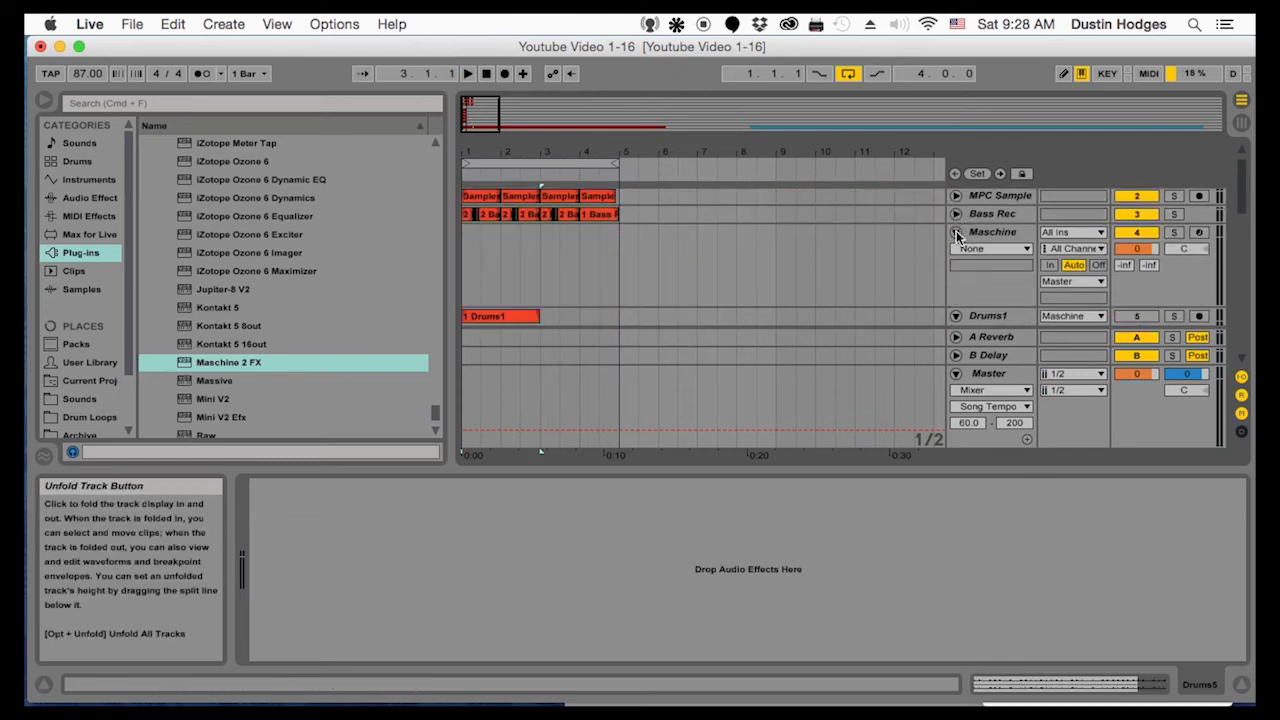
left_click(955, 232)
left_click(955, 250)
left_click(956, 269)
Delete the Maschine plug-in track from the arrangement
left_click(975, 252)
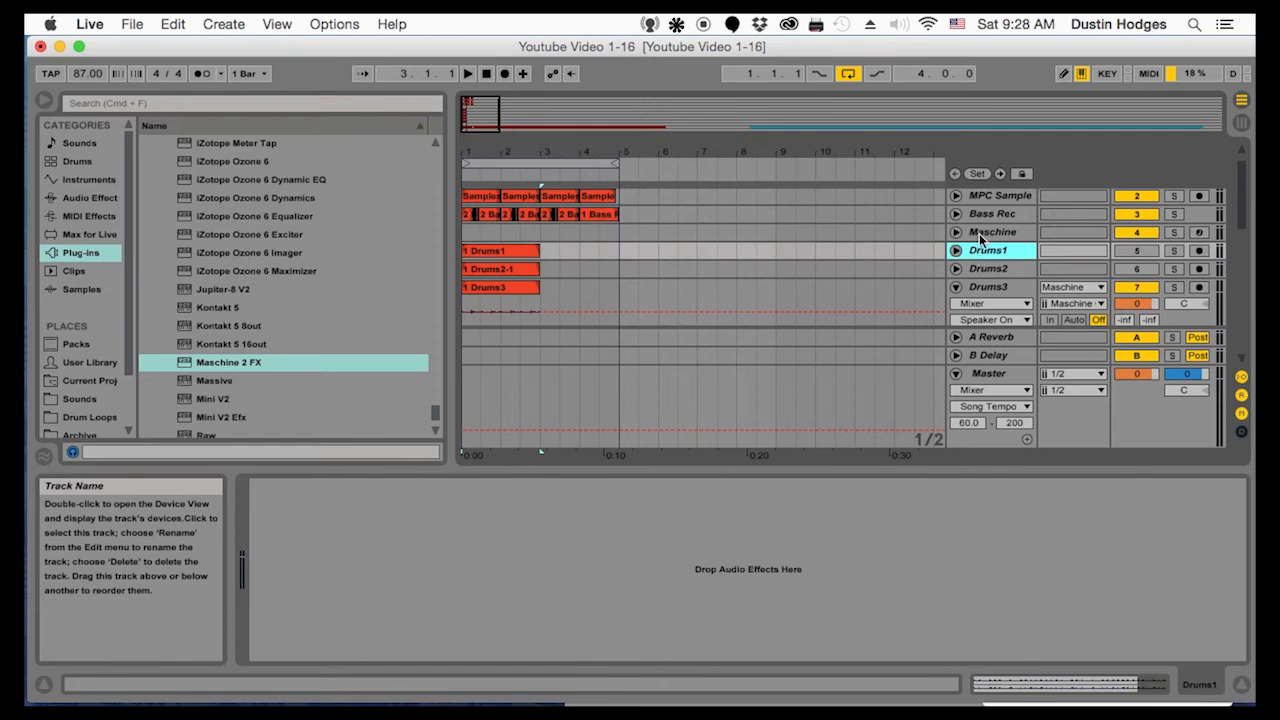
left_click(982, 234)
key("Delete")
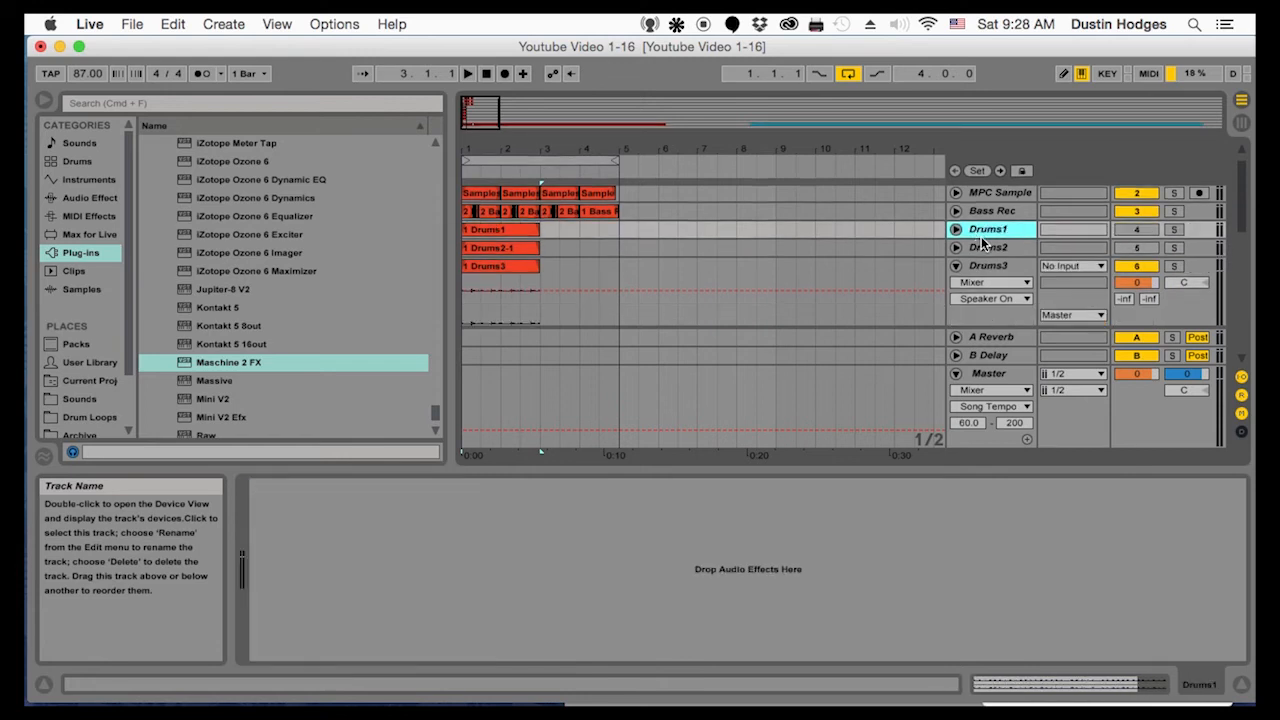
Fold the Drums3 track and reactivate the muted Drums1 and Drums2 tracks
left_click(956, 266)
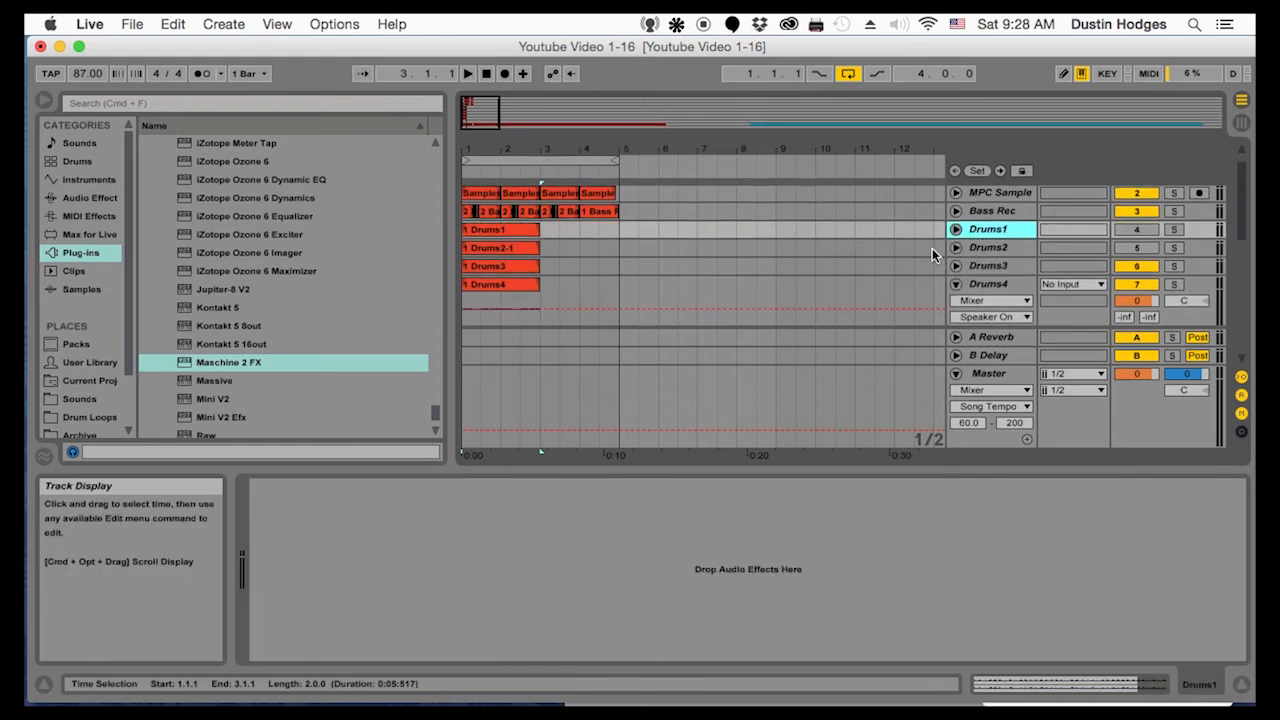
left_click(1128, 231)
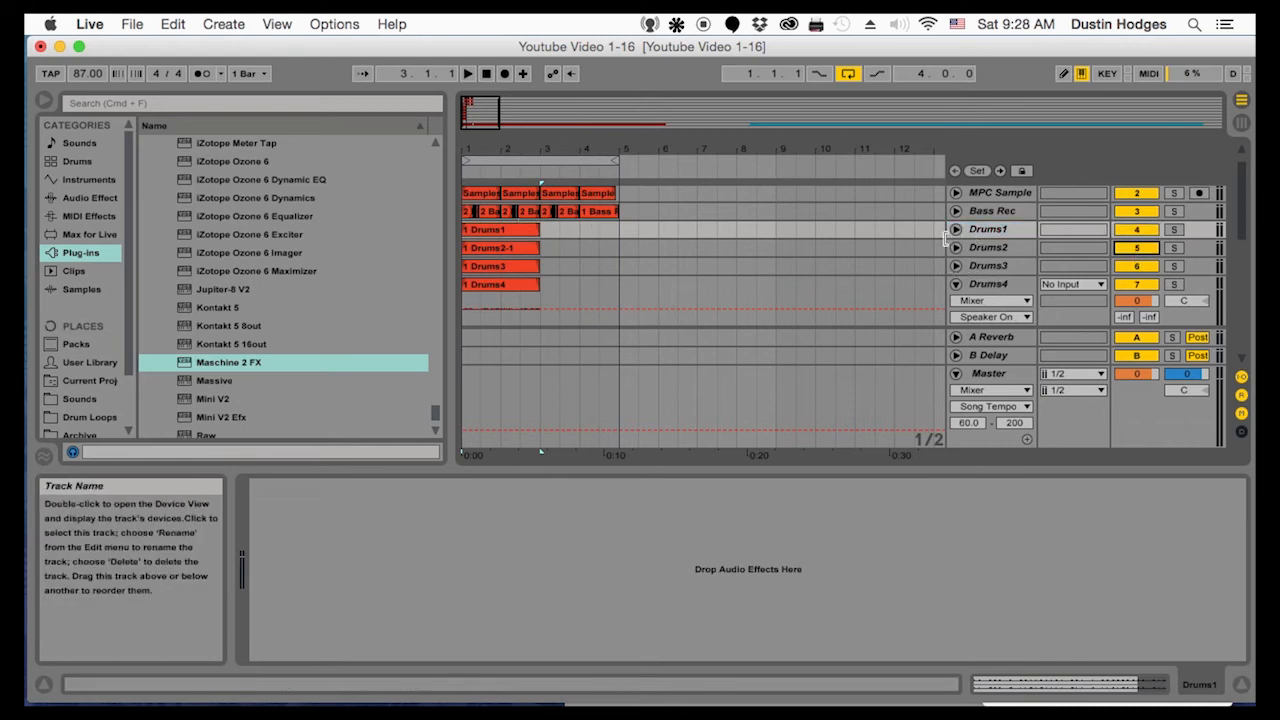
Duplicate the Drums1 and Drums2 clips once each so both tracks fill four bars
left_click(955, 230)
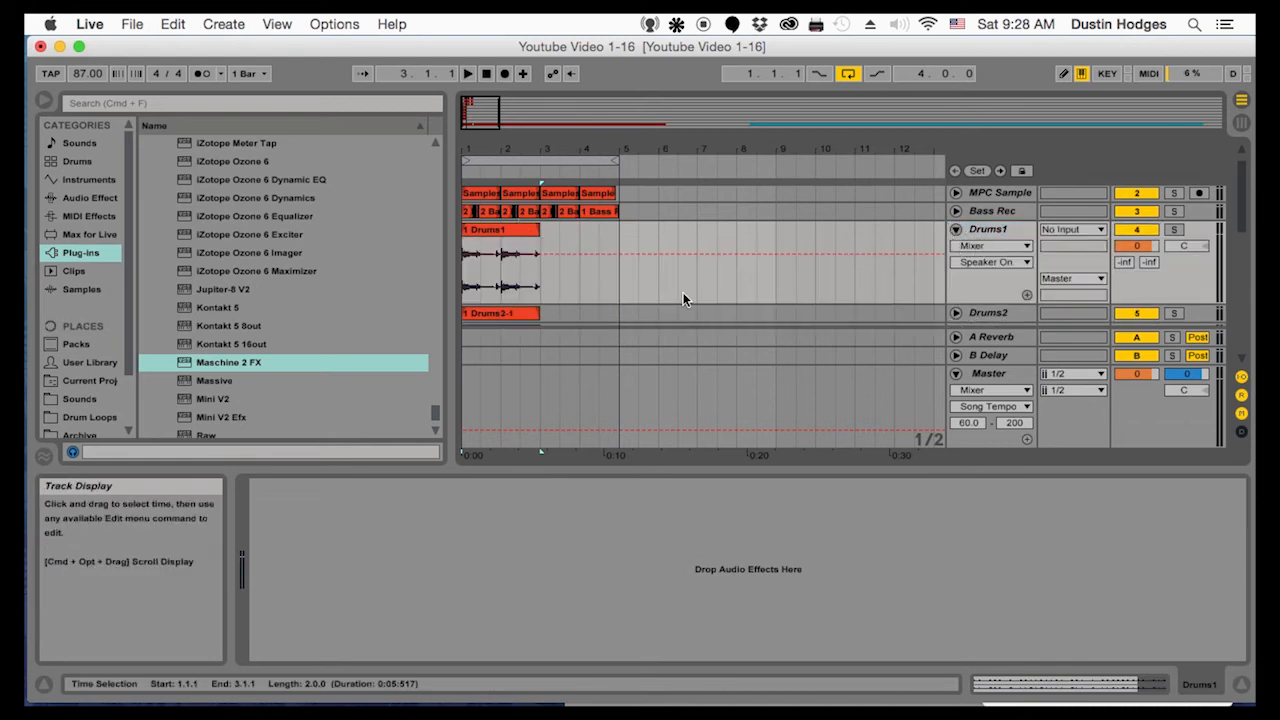
left_click(544, 276)
left_click(955, 230)
left_click(955, 248)
left_click(492, 256)
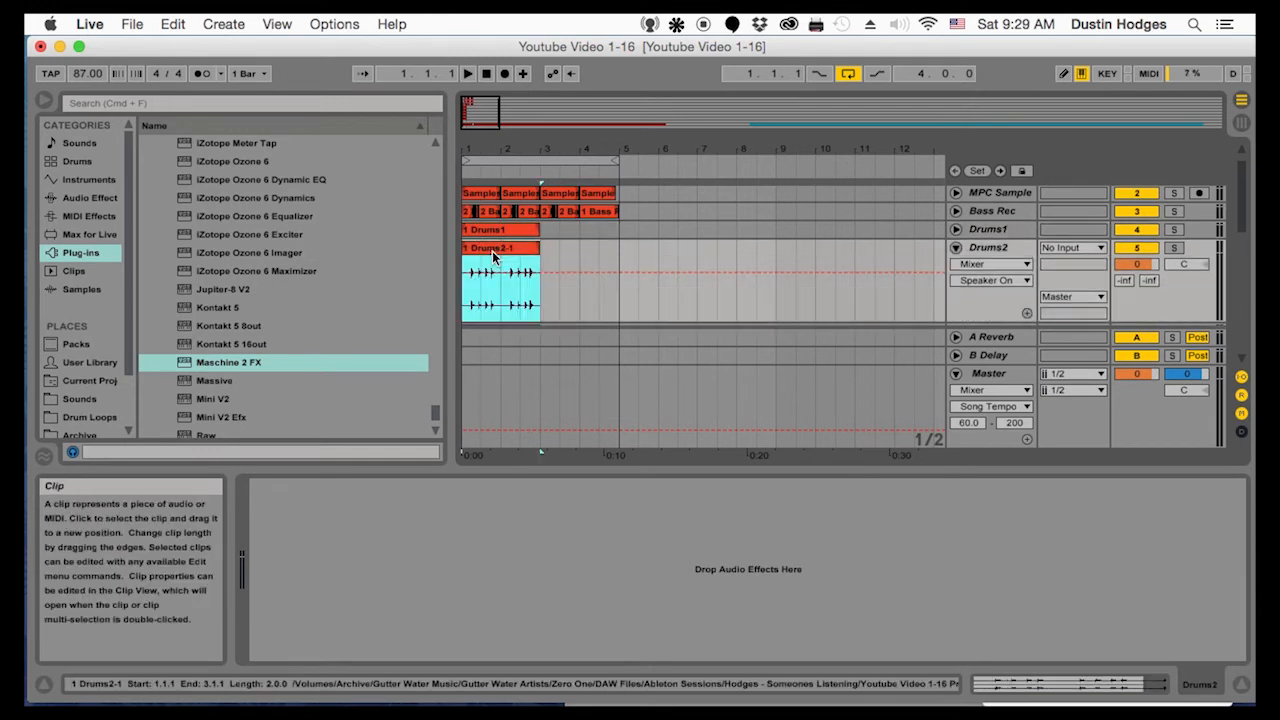
key("ctrl+d")
left_click(516, 234)
key("super+d")
Duplicate the two-bar clips on Drums3, Drums4 and Drums5 to extend each track to four bars
scroll(528, 318, "down", 5)
left_click(510, 258)
key("super+d")
left_click(506, 280)
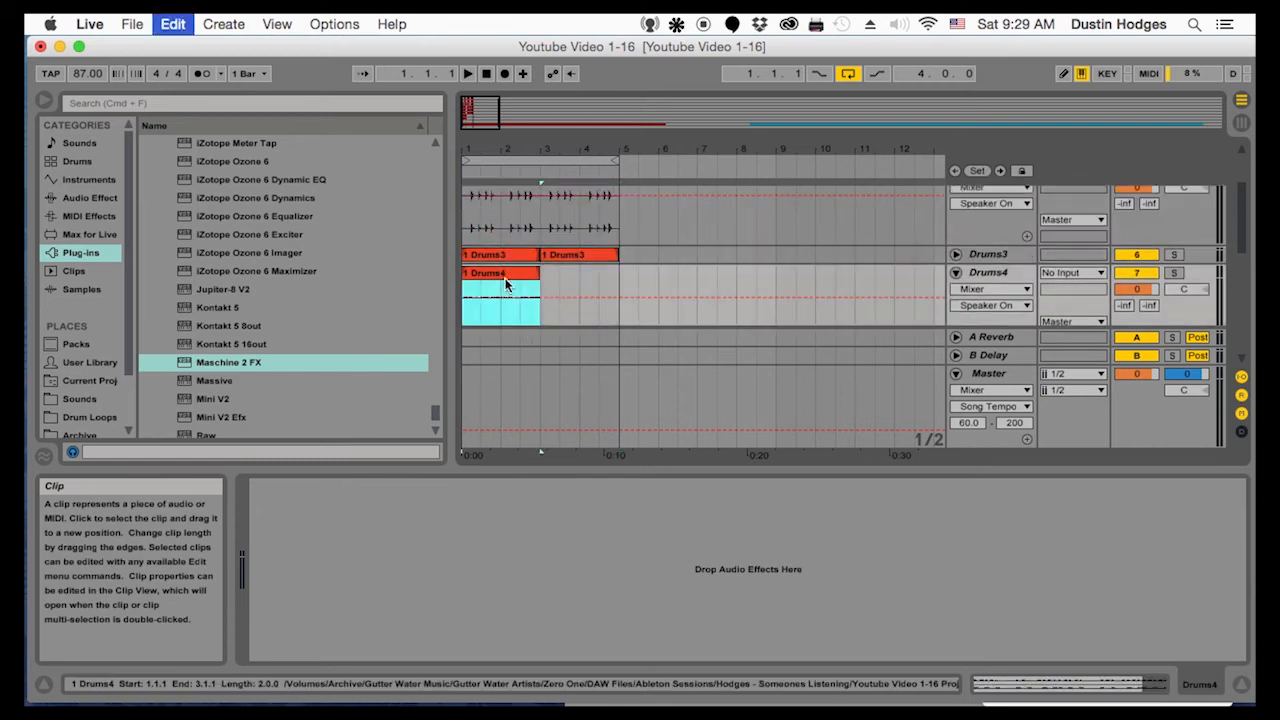
key("super+d")
scroll(511, 286, "down", 3)
left_click(512, 300)
key("super+d")
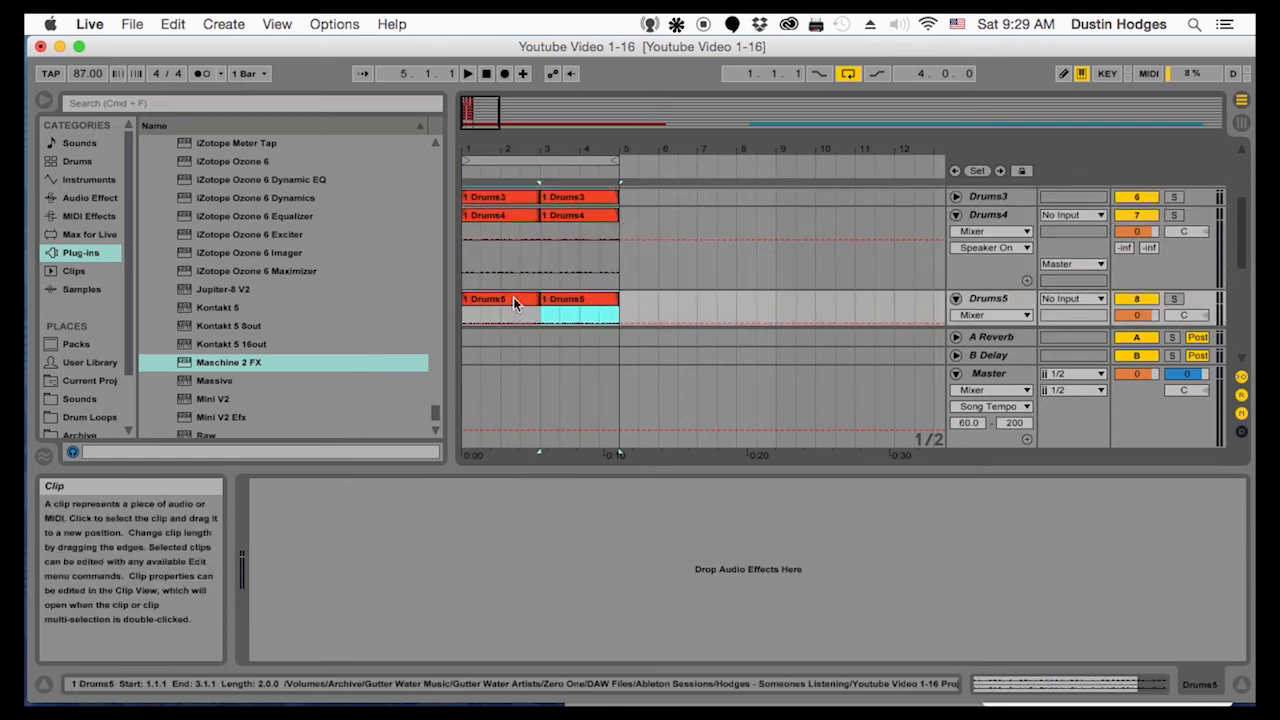
Play the loop from the start and set the Drums1 track volume to 0.7 dB
scroll(515, 296, "up", 5)
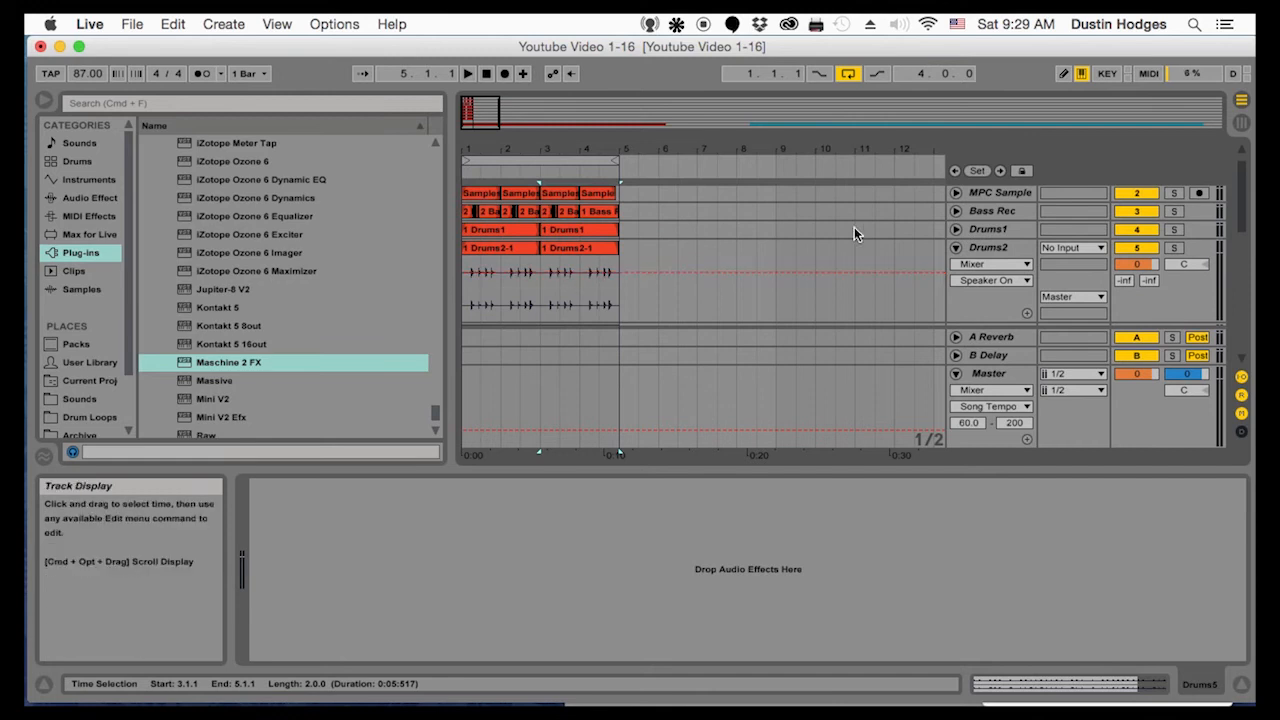
left_click(462, 292)
key("space")
left_click(955, 231)
left_click_drag(1136, 246, 1136, 280)
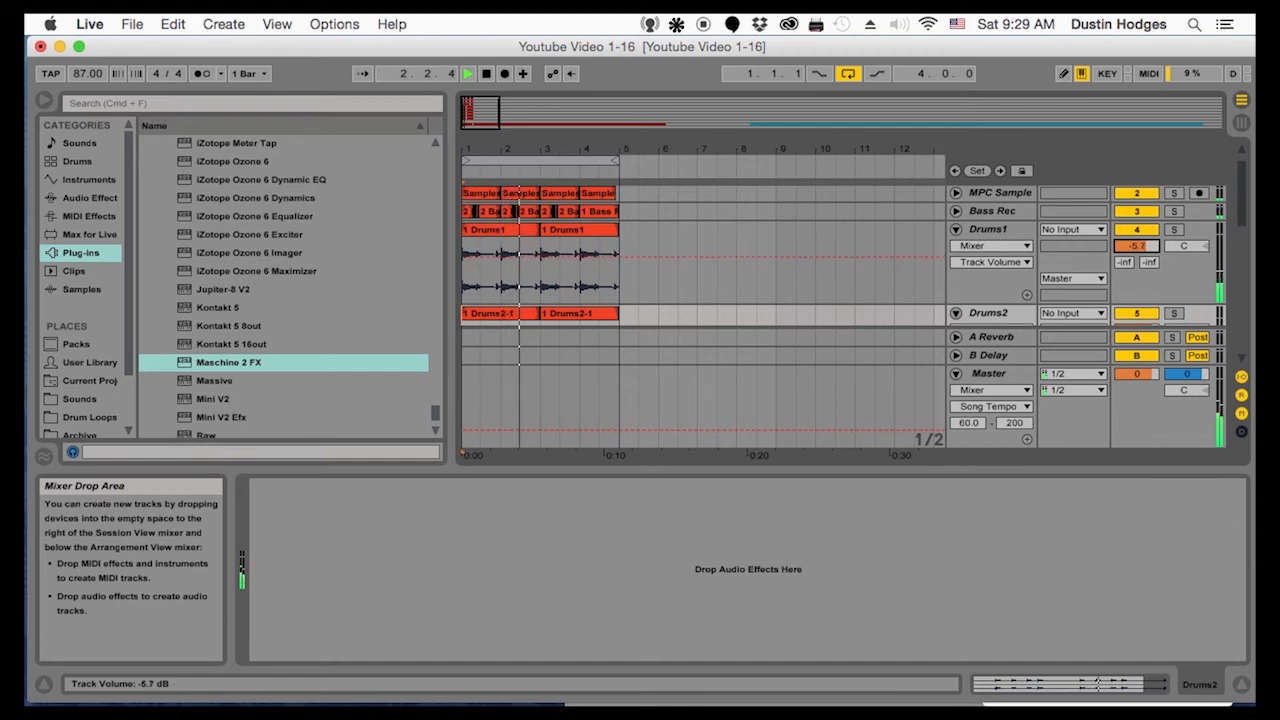
left_click_drag(1136, 246, 1136, 240)
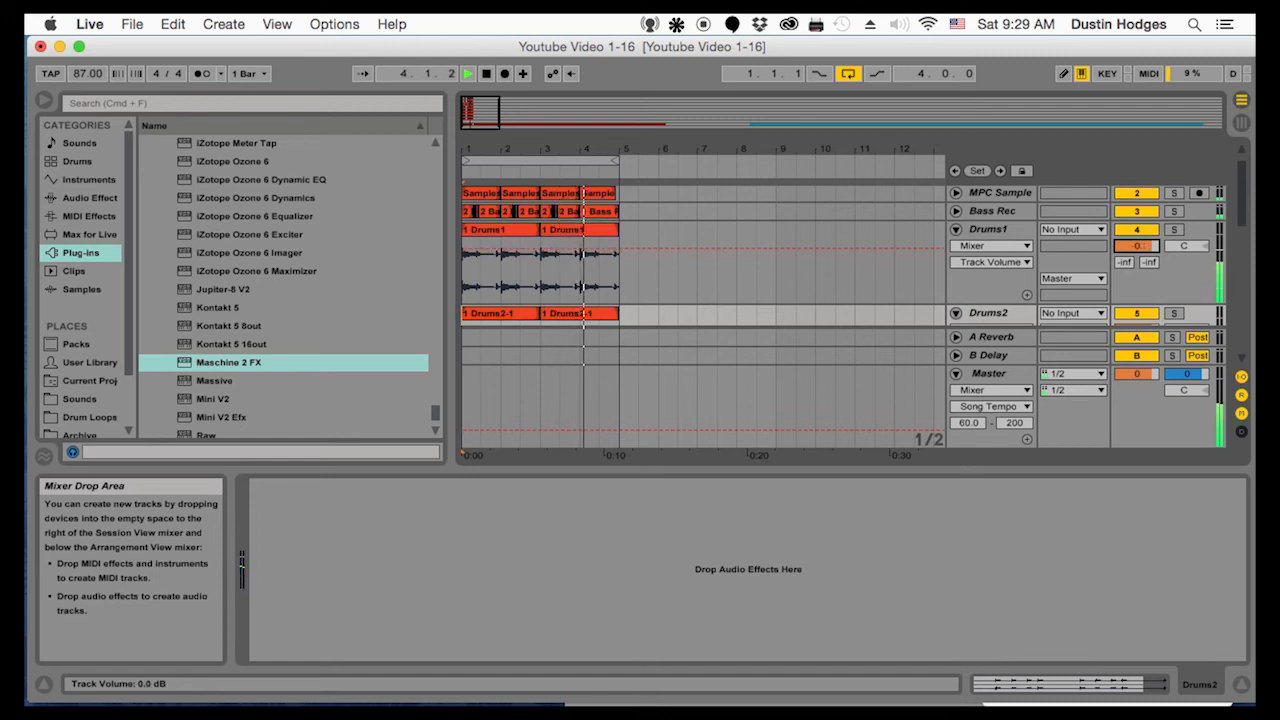
left_click_drag(1136, 246, 1136, 244)
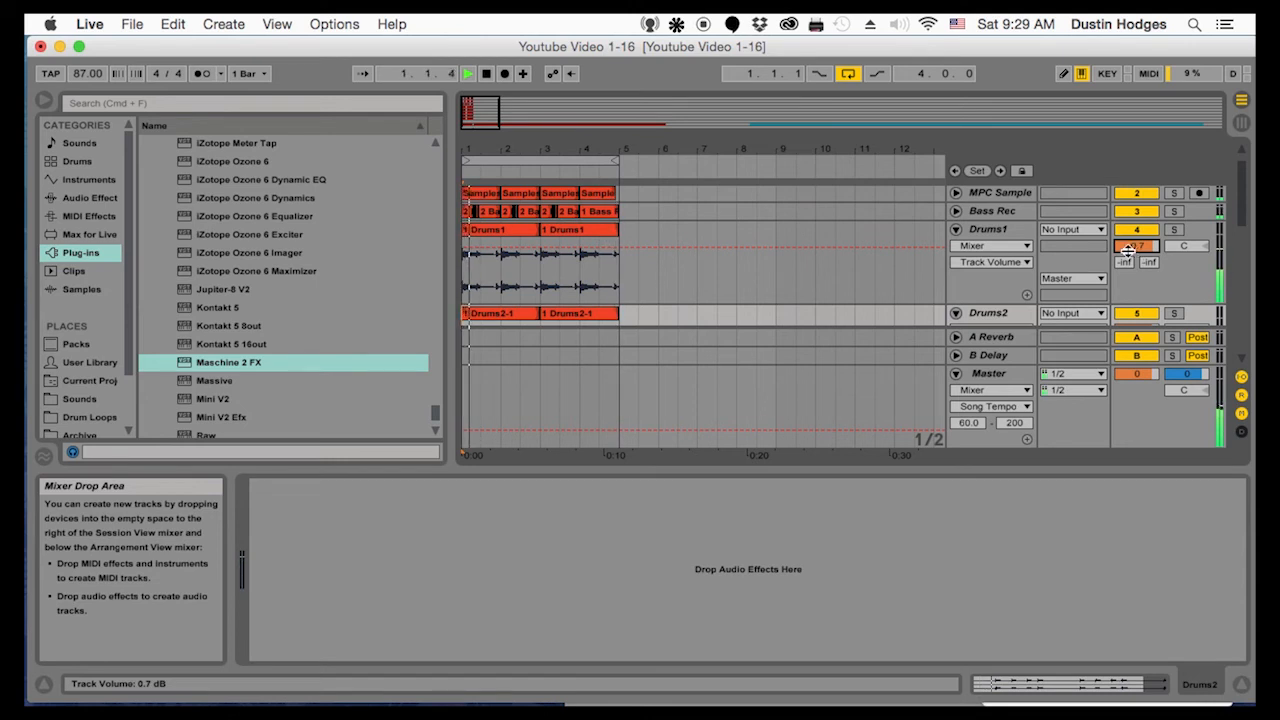
Set the Drums2 track volume to -0.6 dB and the Drums3 track volume to -2.1 dB
scroll(1014, 288, "down", 2)
left_click(1136, 291)
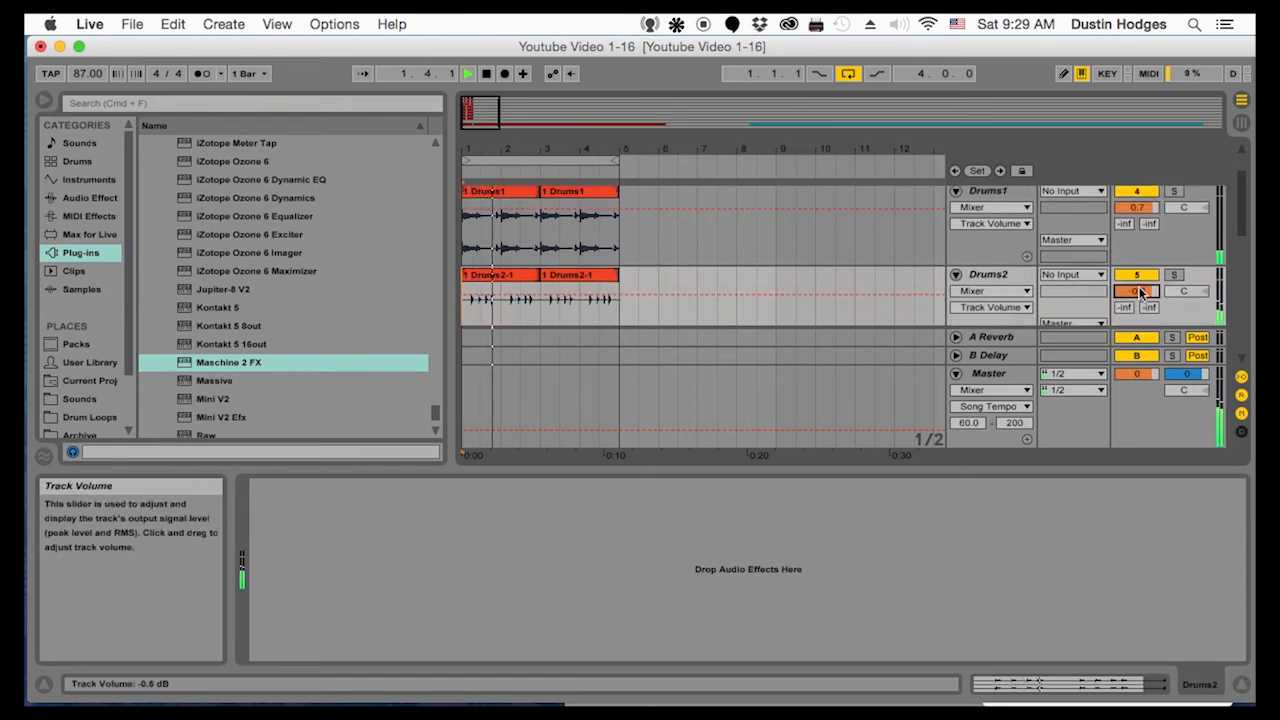
scroll(1075, 290, "down", 5)
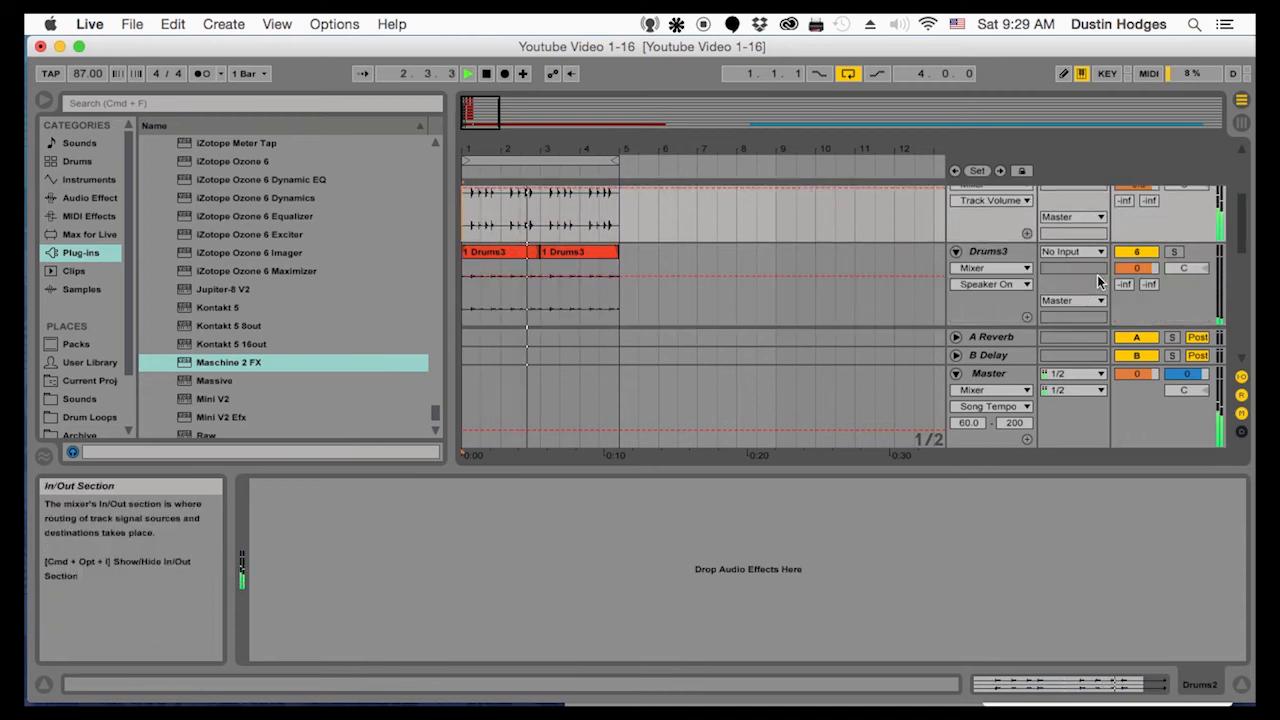
left_click(1175, 252)
left_click(1175, 252)
left_click_drag(1137, 270, 1138, 282)
Lower the Drums4 track volume to -4.6 dB while the loop plays
scroll(1040, 288, "down", 2)
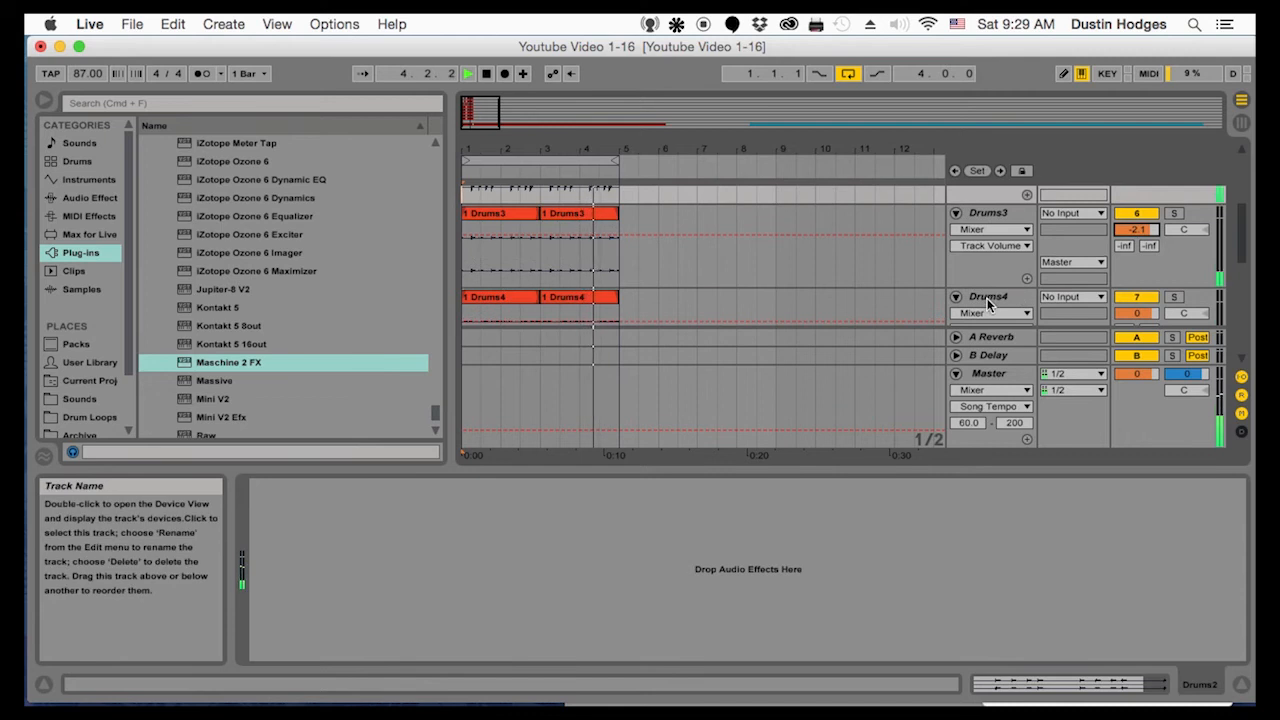
left_click(987, 298)
left_click_drag(1136, 294, 1136, 310)
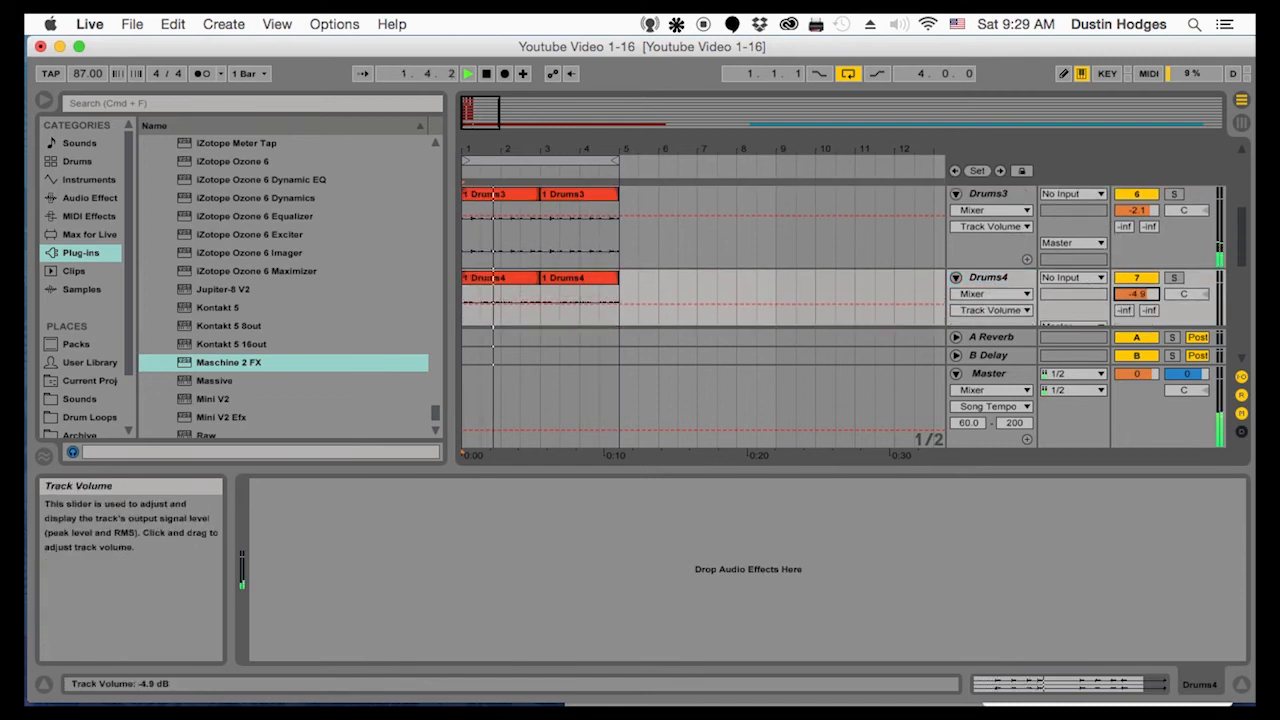
left_click_drag(1136, 310, 1136, 301)
Stop playback and raise the clip gain of both Drums5 clips to 10.3 dB
scroll(1072, 276, "down", 2)
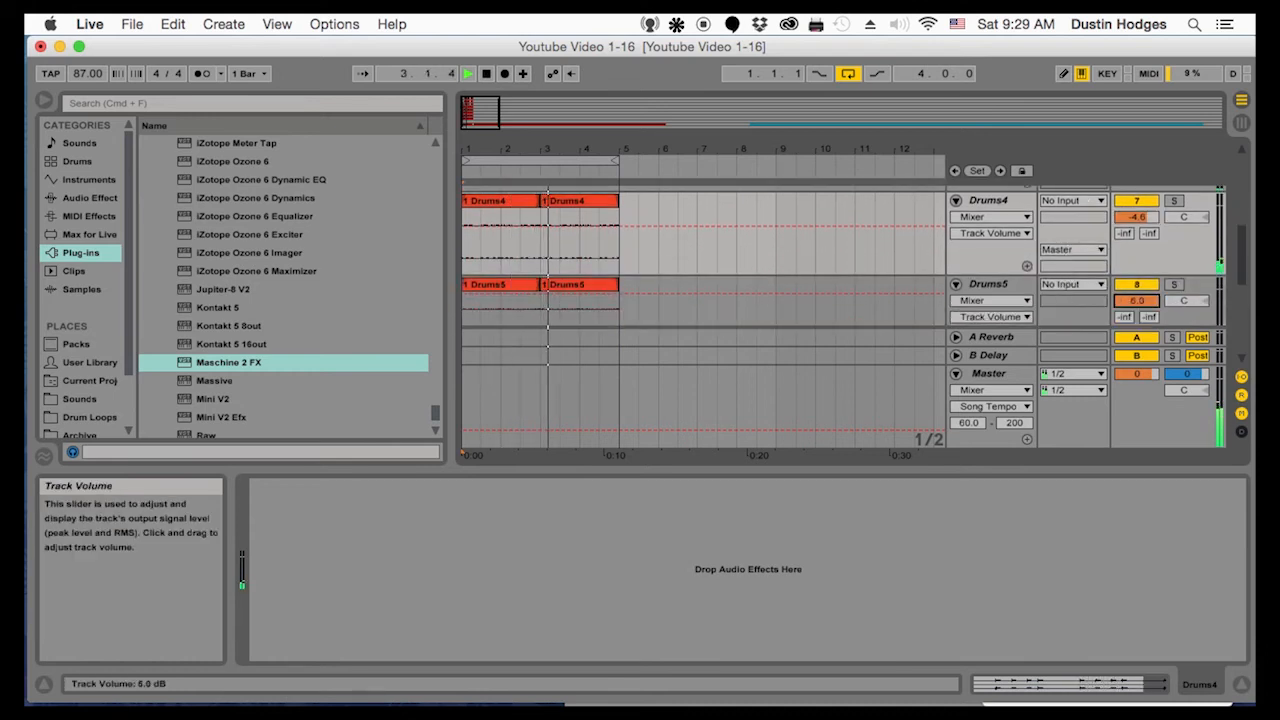
key("space")
left_click_drag(622, 293, 488, 244)
left_click(491, 252)
left_click(488, 255)
left_click(592, 255, "shift")
right_click(581, 259)
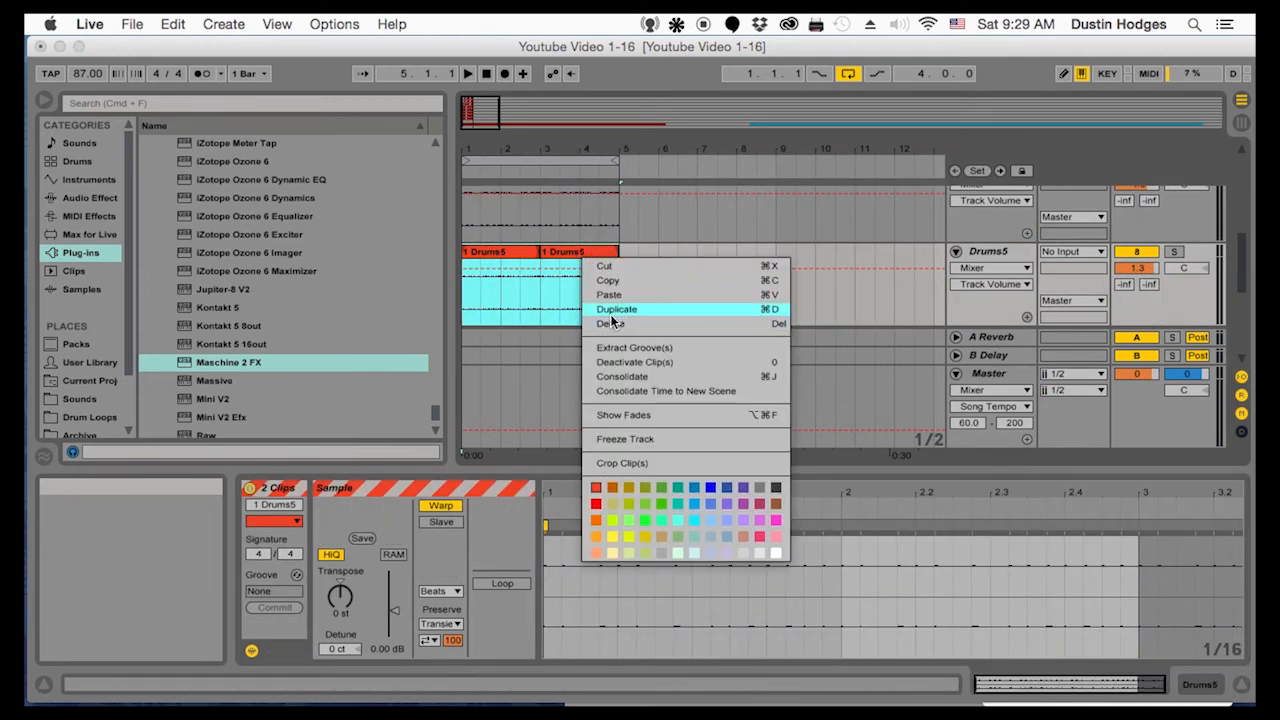
left_click(475, 266)
left_click(996, 252)
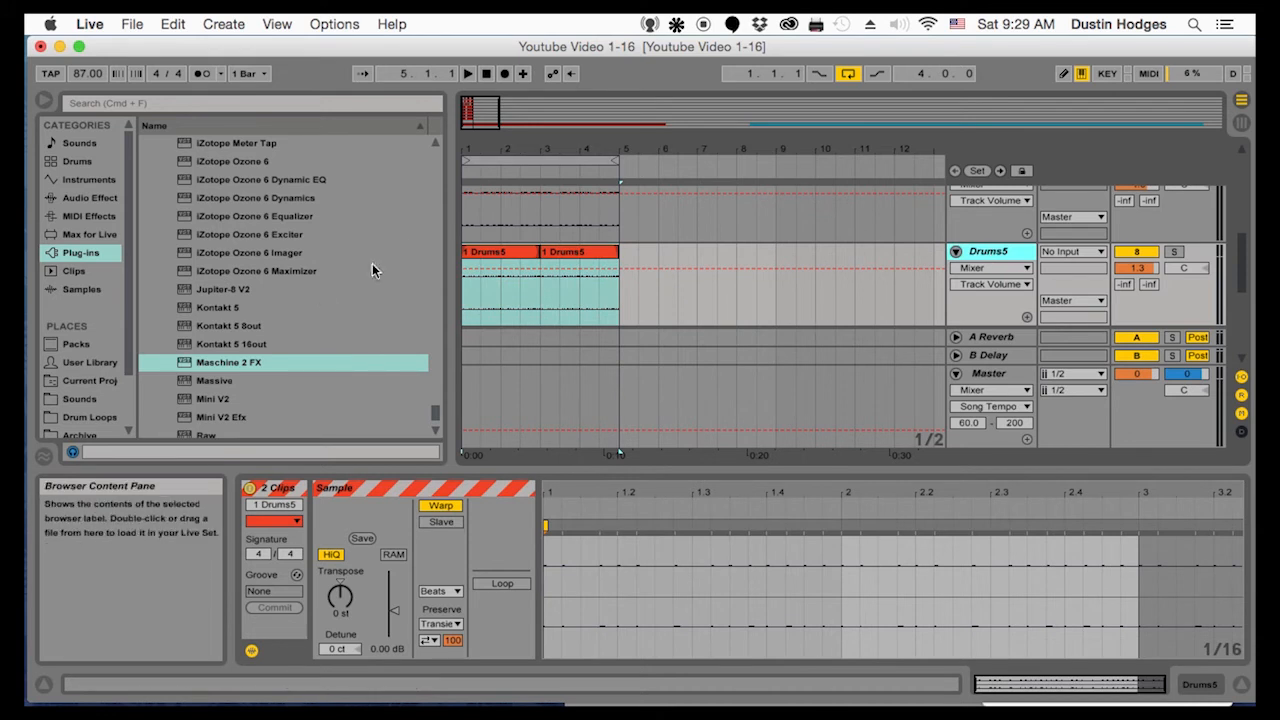
left_click_drag(394, 611, 394, 607)
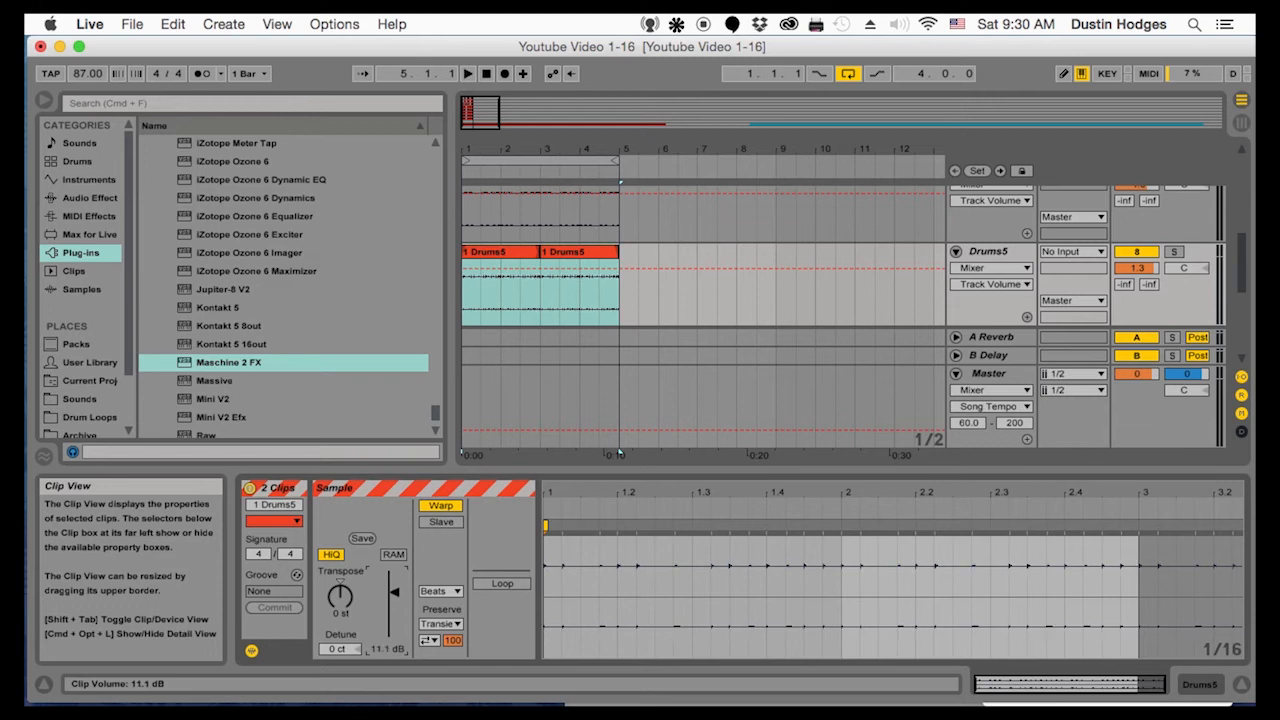
Replay the loop, balance the Drums5 track volume at -6.3 dB against the mix, and fold the track
left_click(469, 293)
key("space")
left_click_drag(1139, 268, 1139, 307)
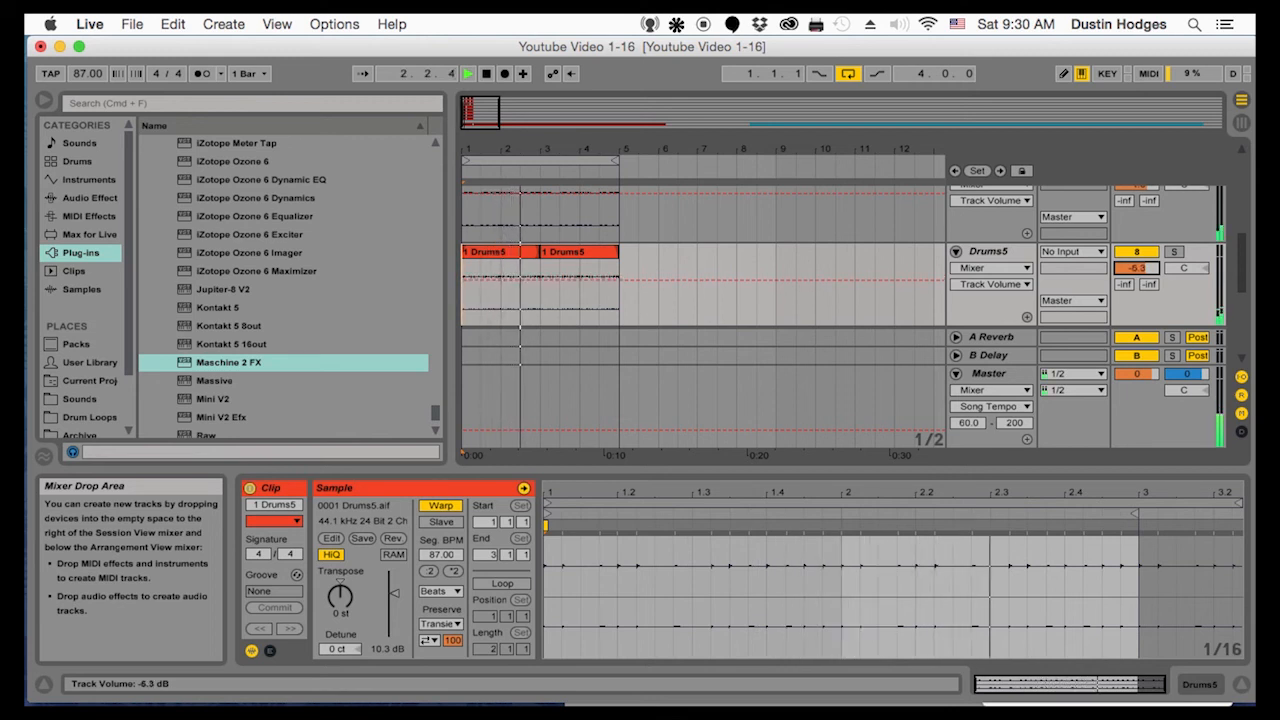
left_click(1133, 255)
left_click(1133, 255)
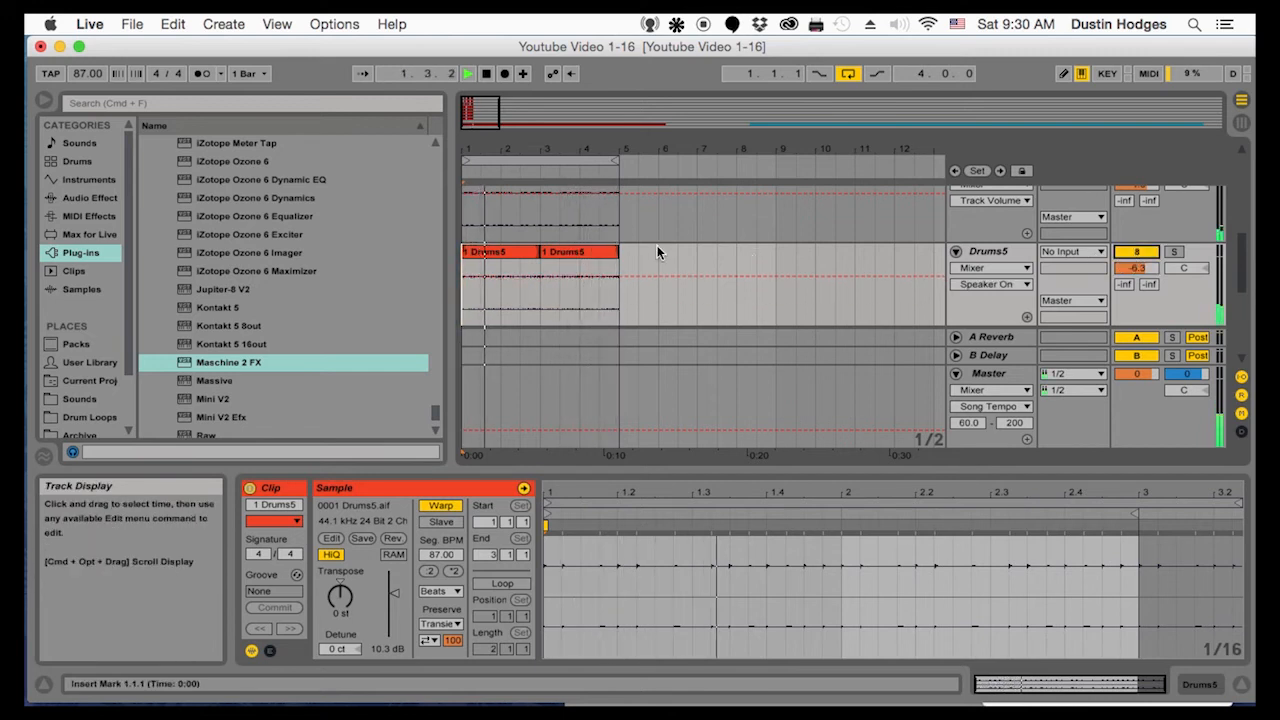
left_click(955, 251)
Play the loop from the start and inspect the Take 1 clip on the Video tracks track
scroll(955, 262, "up", 3)
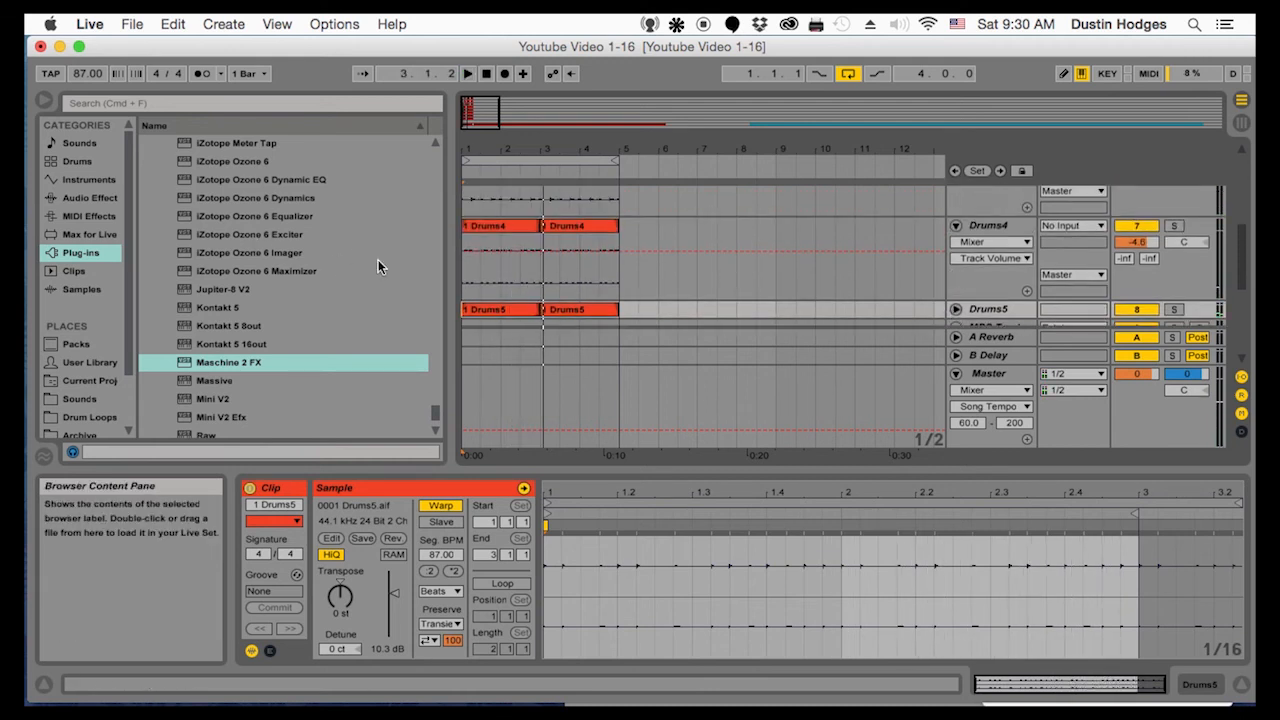
left_click(464, 270)
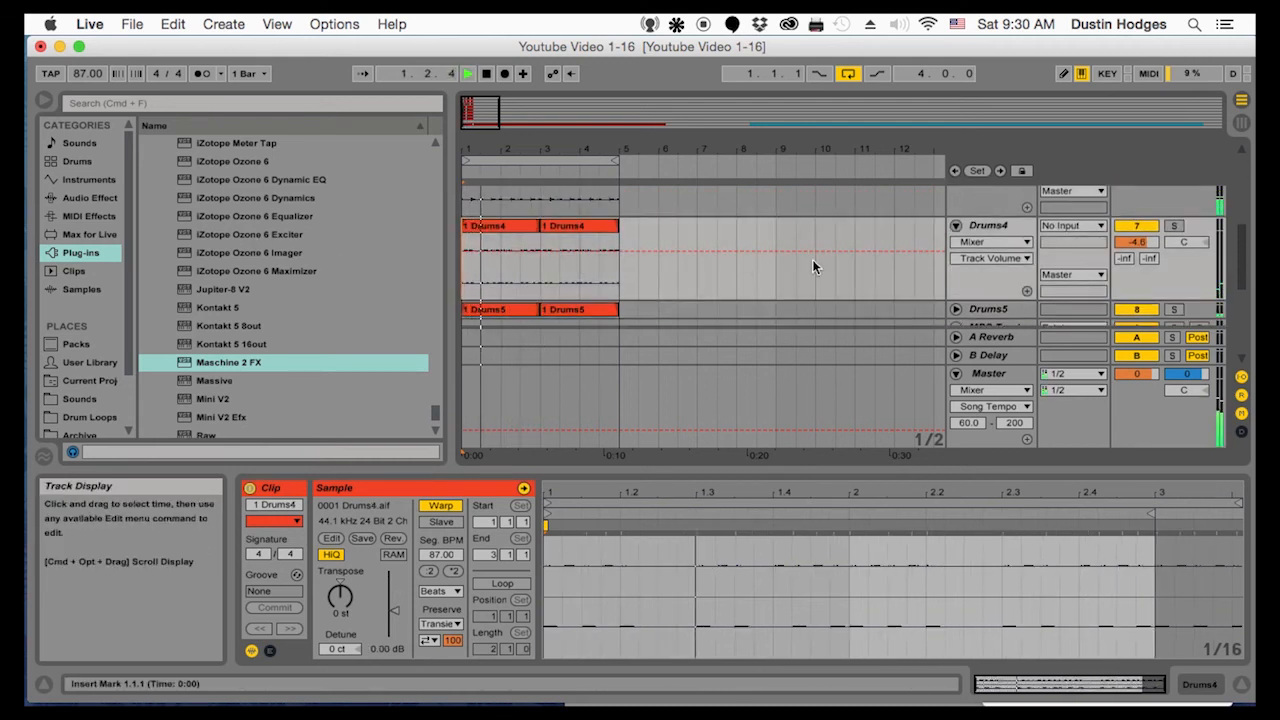
scroll(815, 266, "down", 3)
scroll(742, 258, "up", 2)
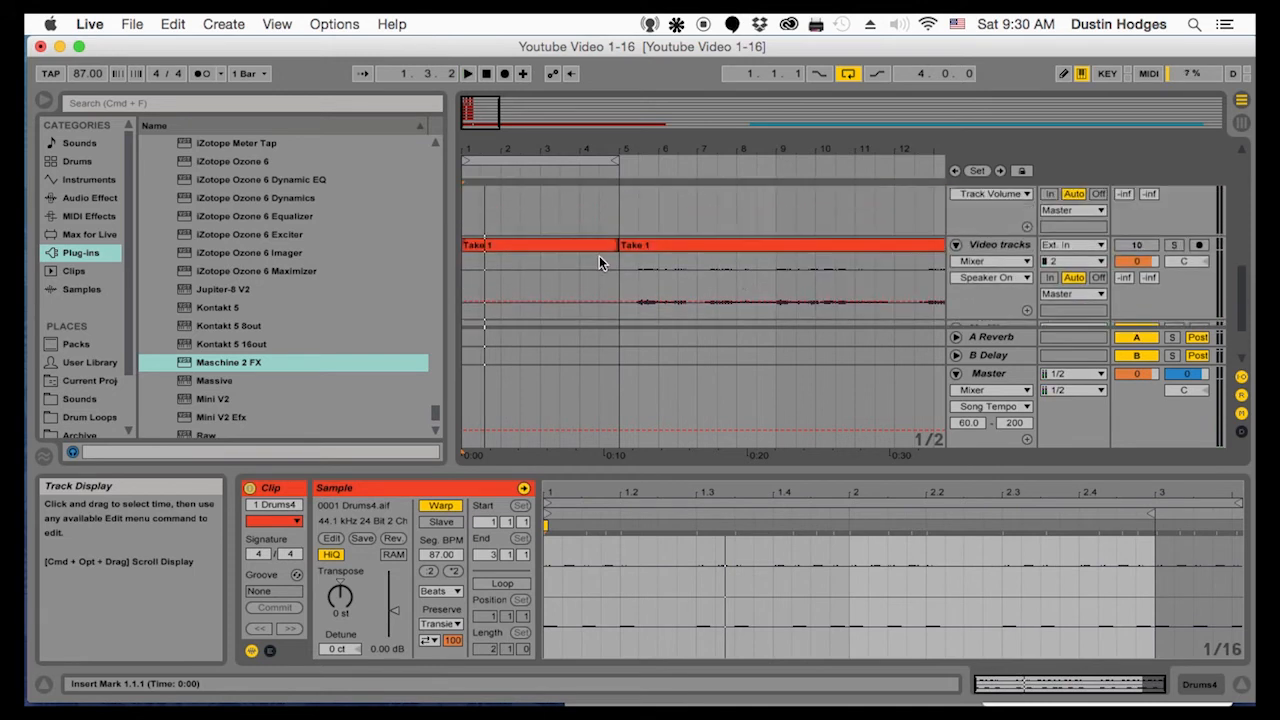
left_click(547, 247)
scroll(560, 260, "up", 5)
scroll(586, 276, "down", 1)
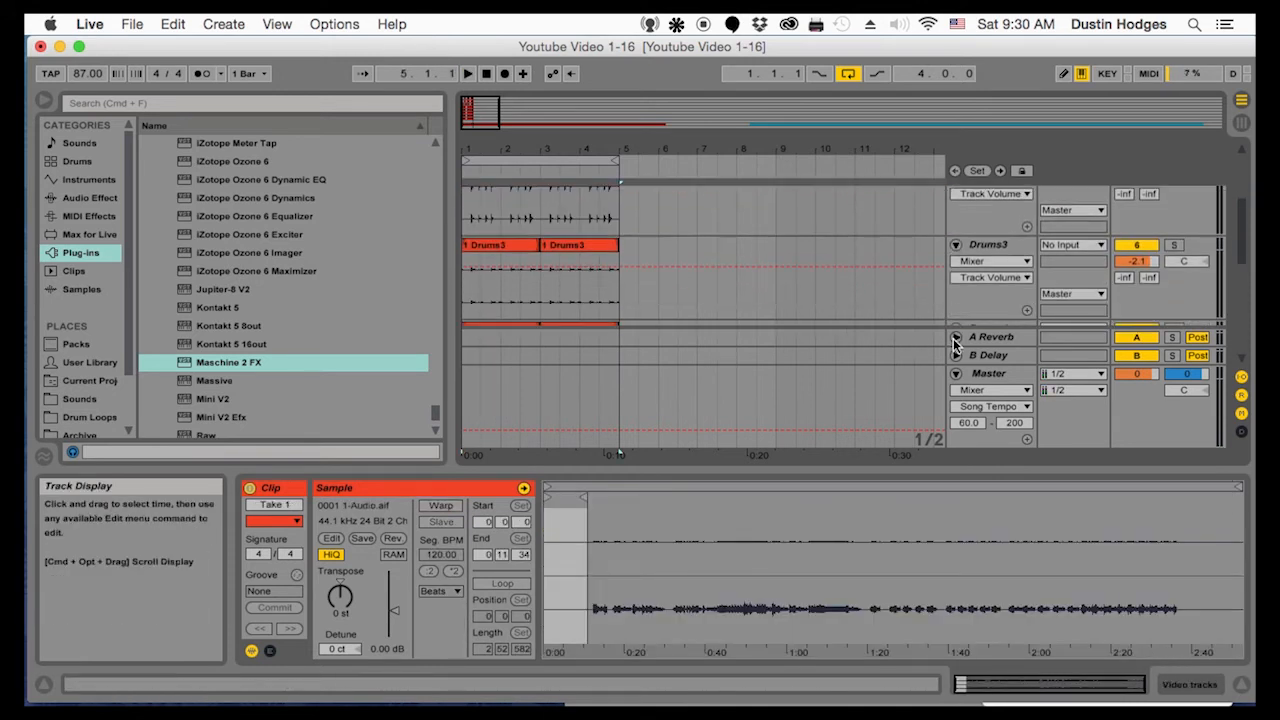
Unfold the MPC Track and raise its track volume to 5.3 dB during loop playback
key("space")
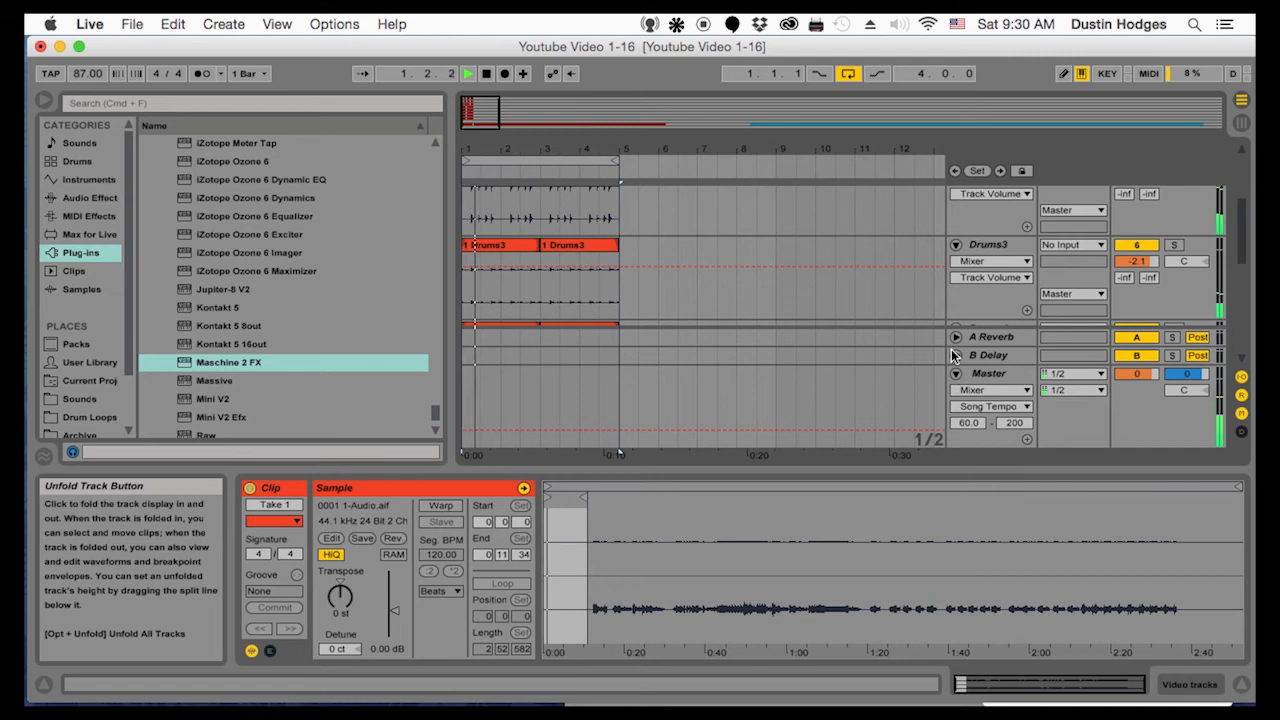
scroll(853, 177, "up", 3)
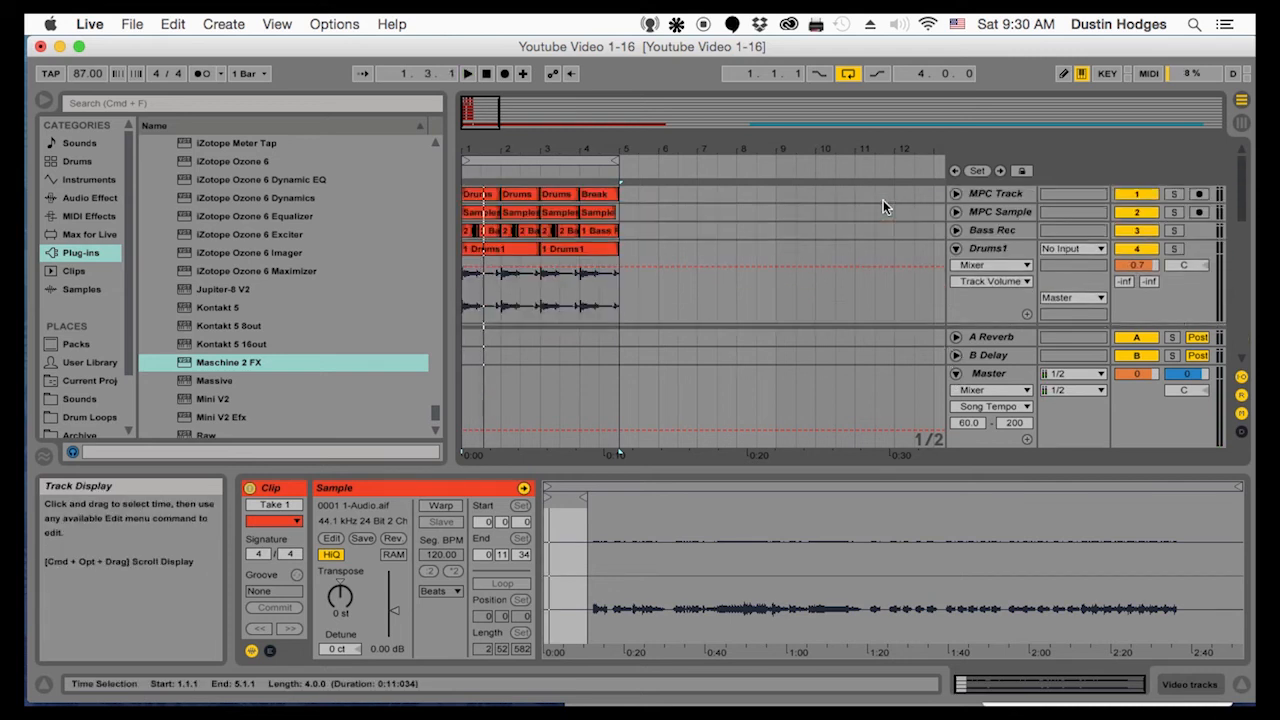
left_click(955, 193)
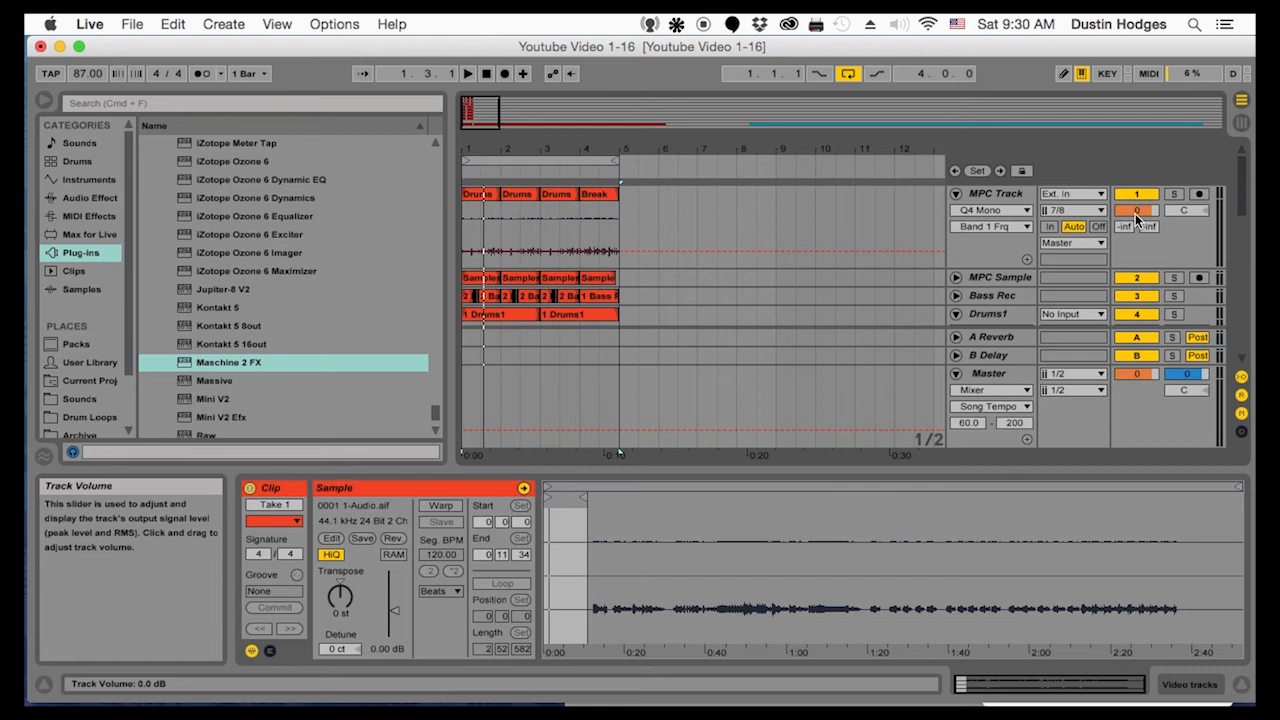
left_click_drag(1137, 218, 1137, 192)
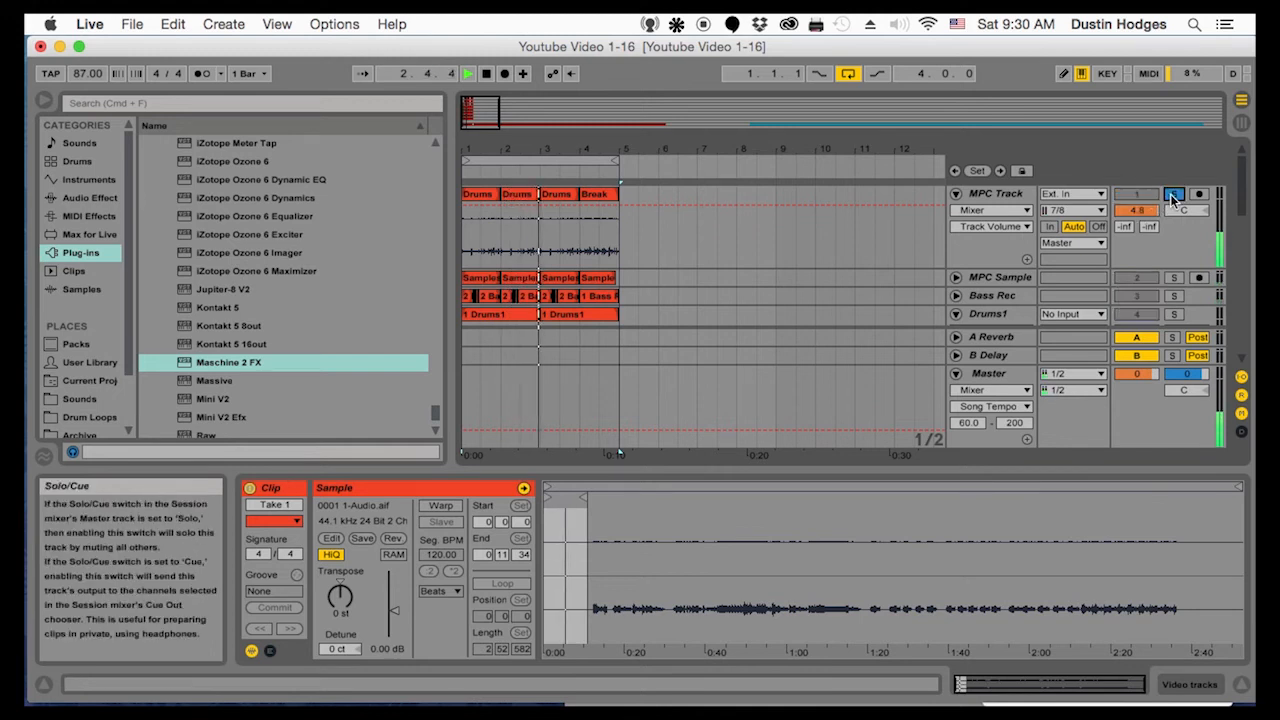
left_click_drag(1148, 207, 1148, 212)
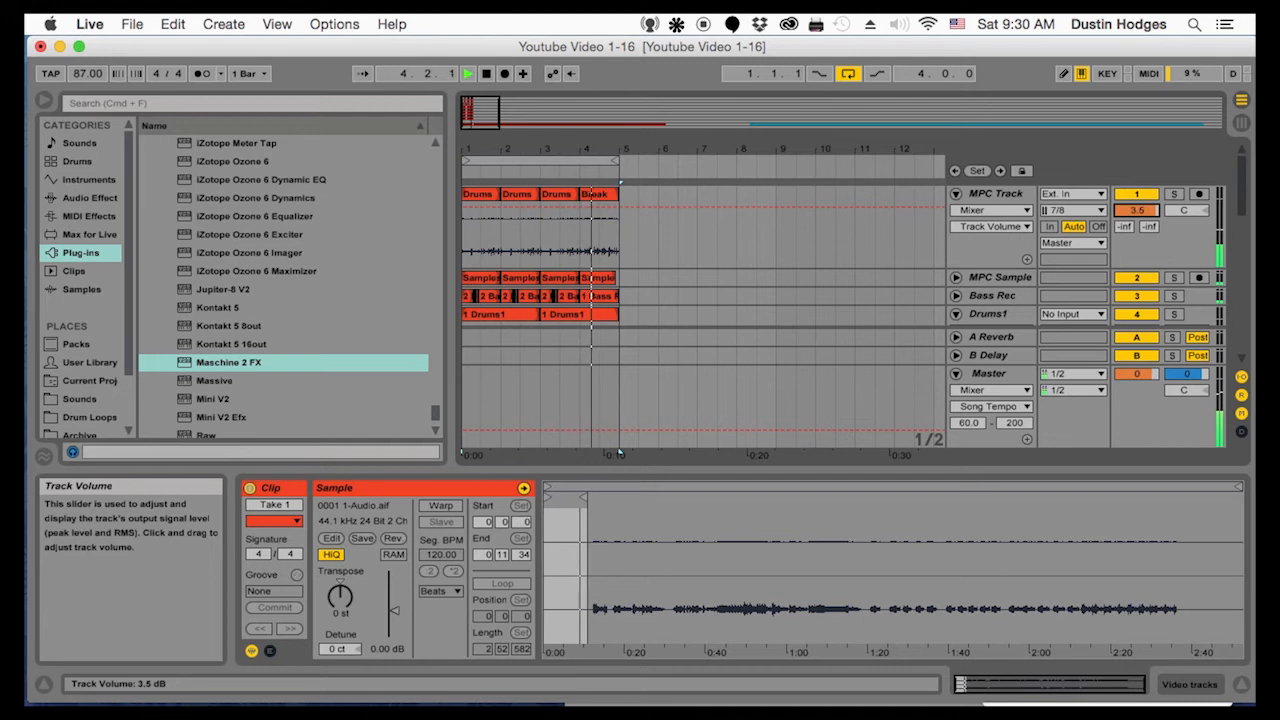
left_click_drag(1148, 212, 1148, 211)
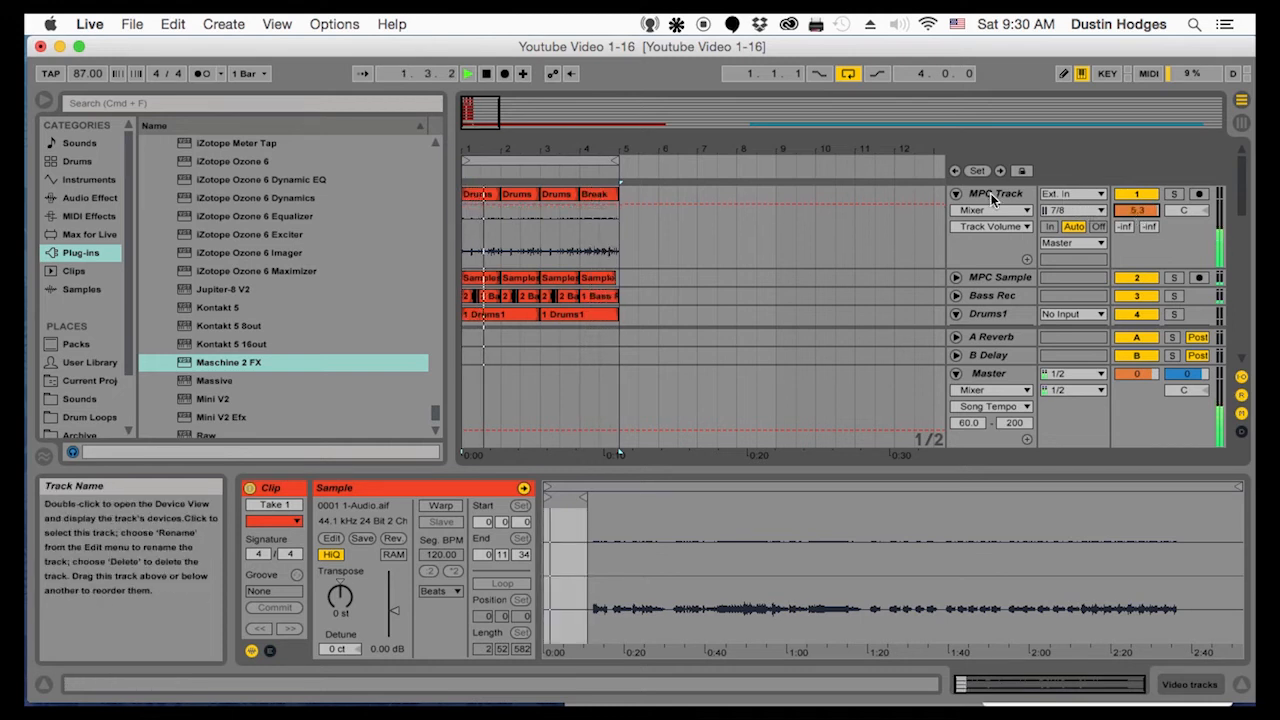
Unfold the MPC Sample track, check it in solo, and set its track volume to 4.0 dB
left_click(956, 277)
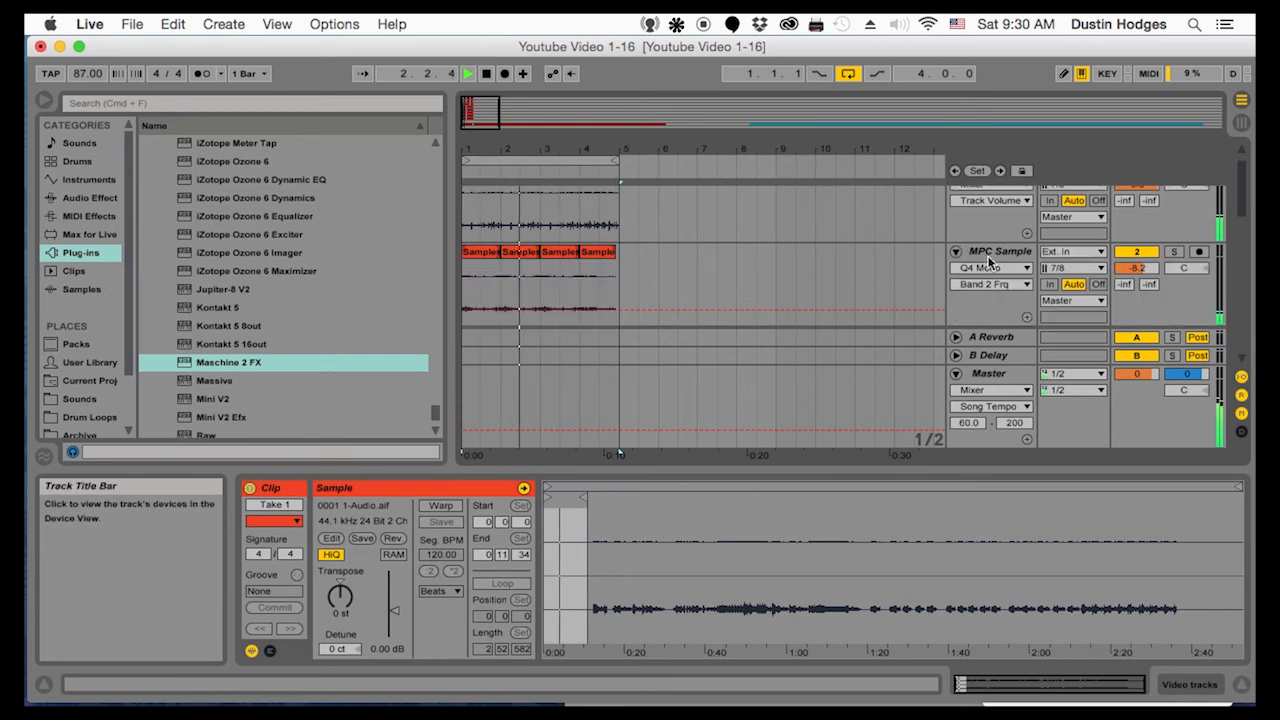
left_click(1173, 251)
left_click(1173, 249)
left_click_drag(1137, 268, 1137, 244)
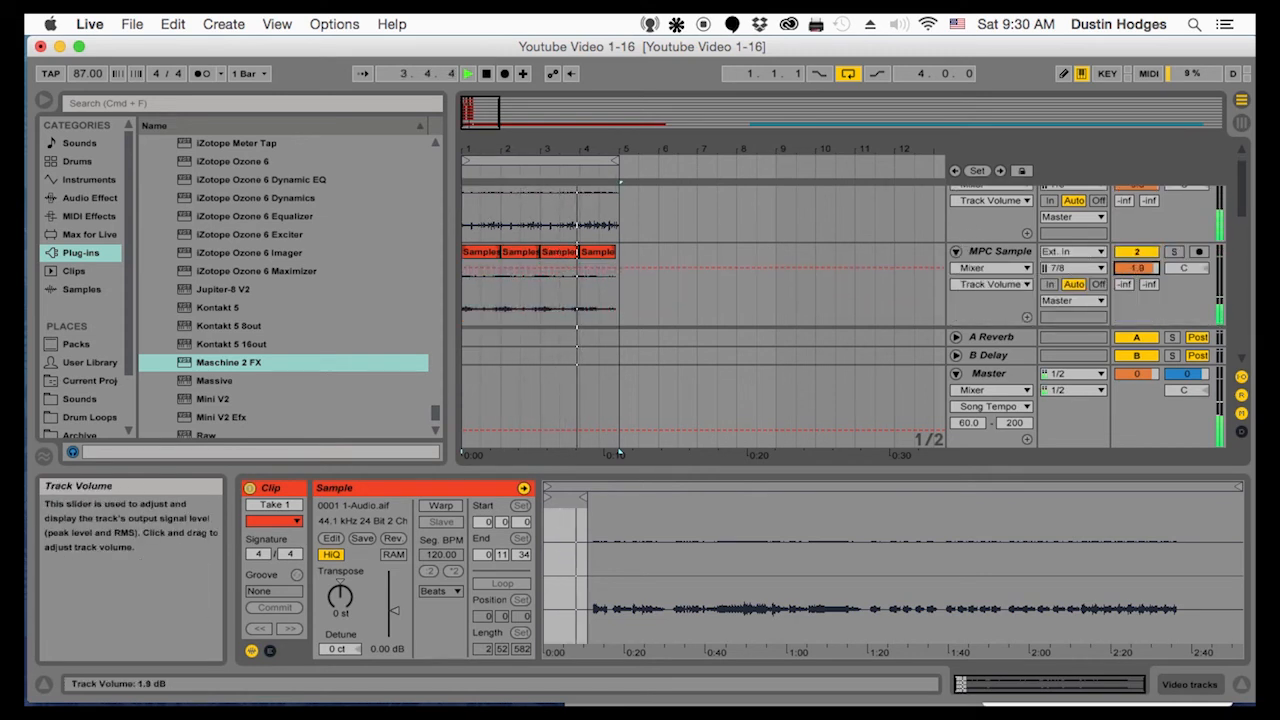
left_click_drag(1133, 266, 1133, 270)
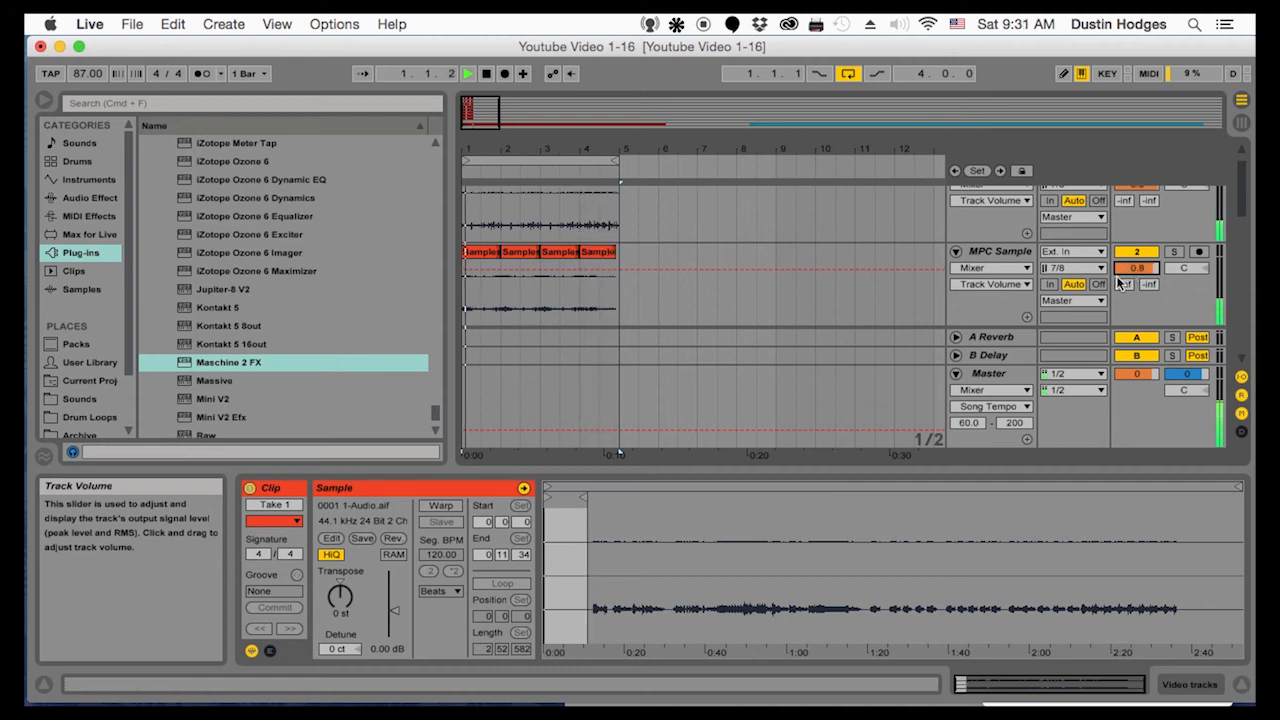
left_click_drag(1136, 268, 1136, 262)
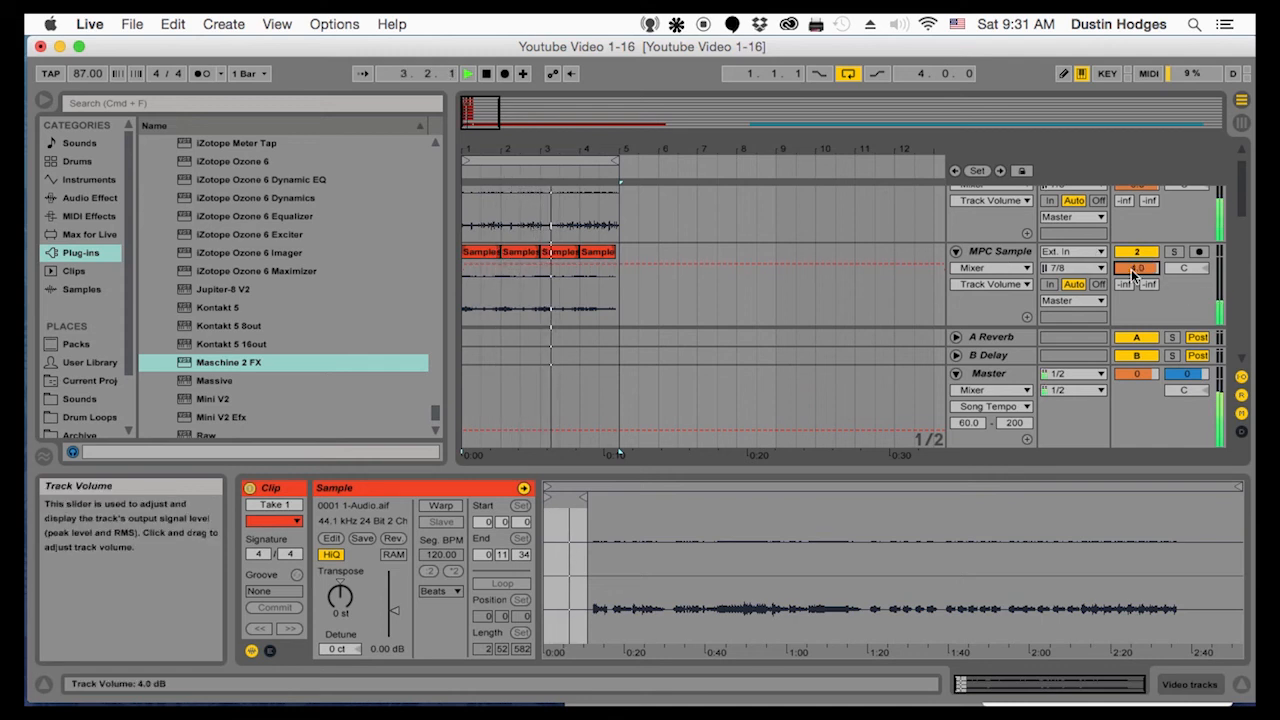
Rename the Drums1 track as Kick
scroll(1006, 302, "down", 3)
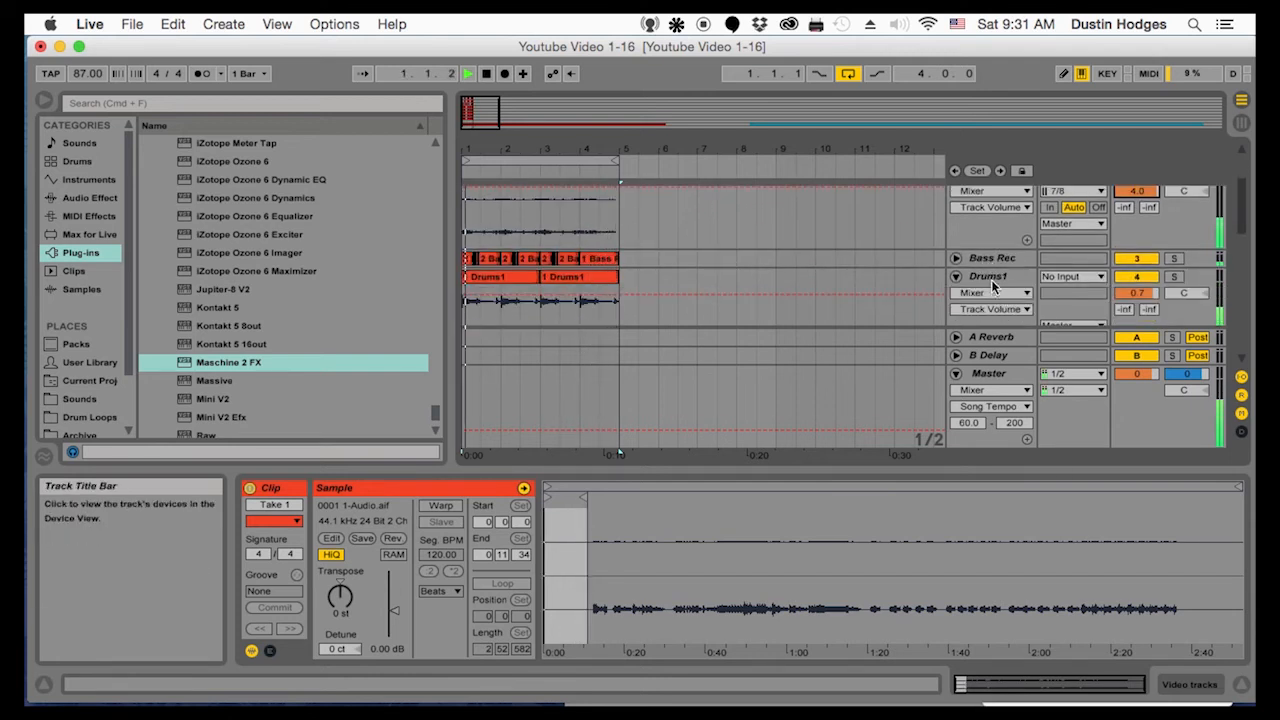
left_click(991, 279)
key("super+r")
type("K")
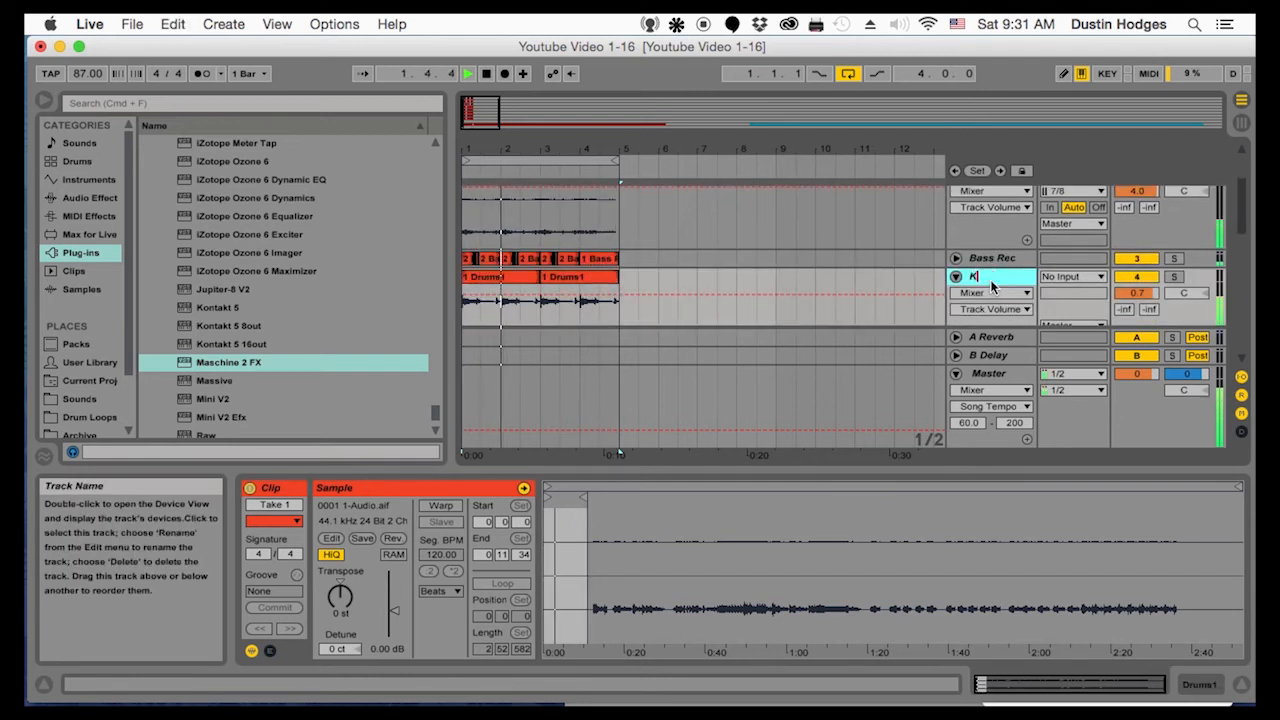
type("ick")
key("Return")
scroll(1000, 310, "down", 3)
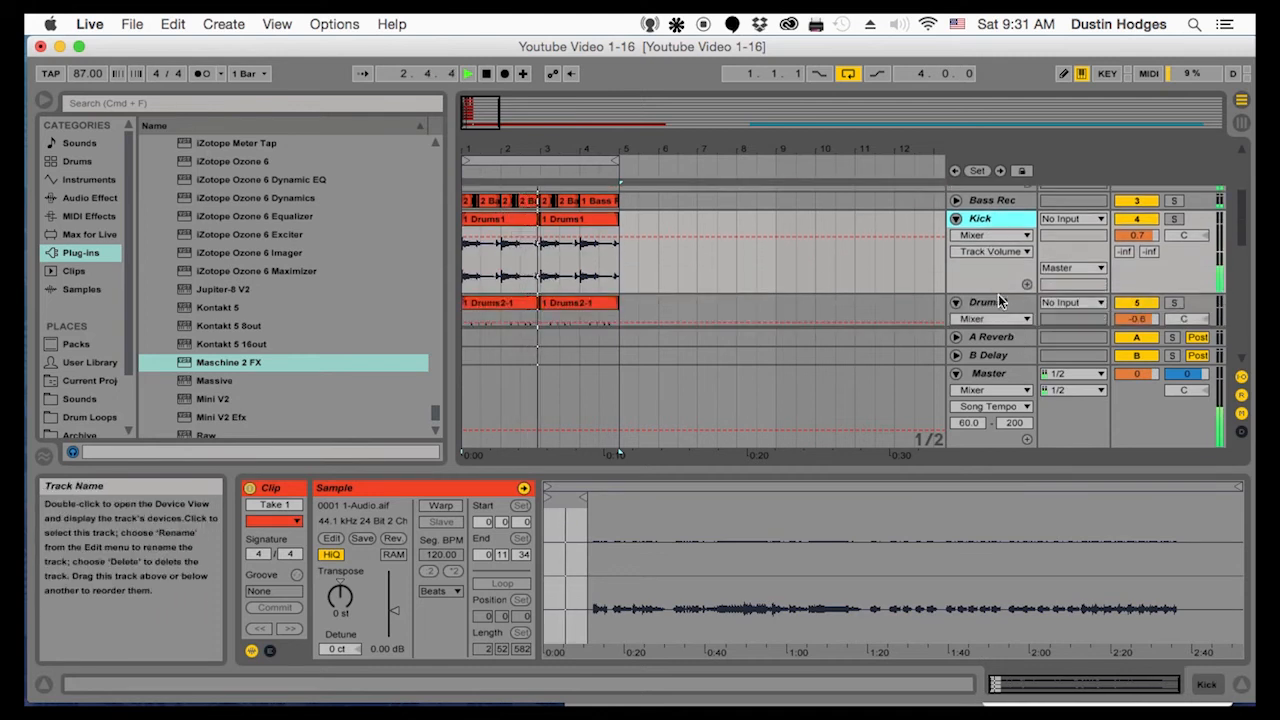
Rename the track holding the Drums2-1 clips as Snare
left_click(998, 303)
key("super+r")
type("Snare")
key("Return")
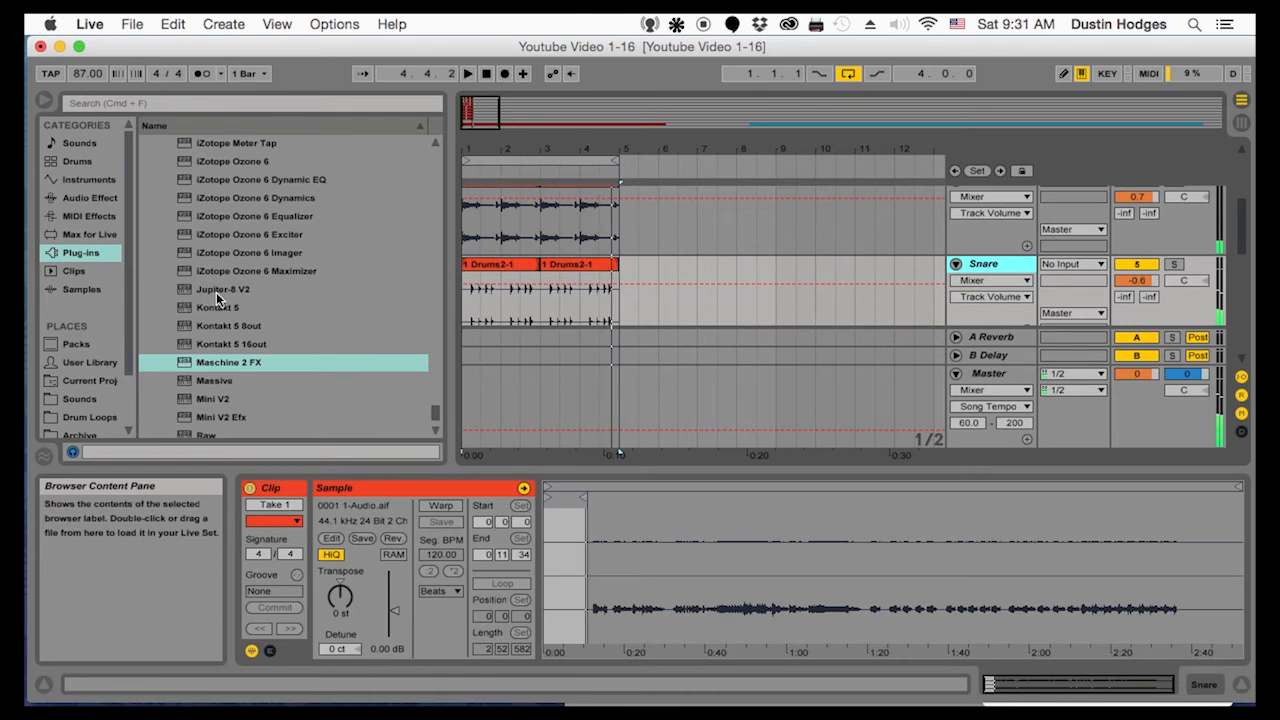
Play the loop briefly and check the Kick and Snare tracks, stopping playback once heard
key("space")
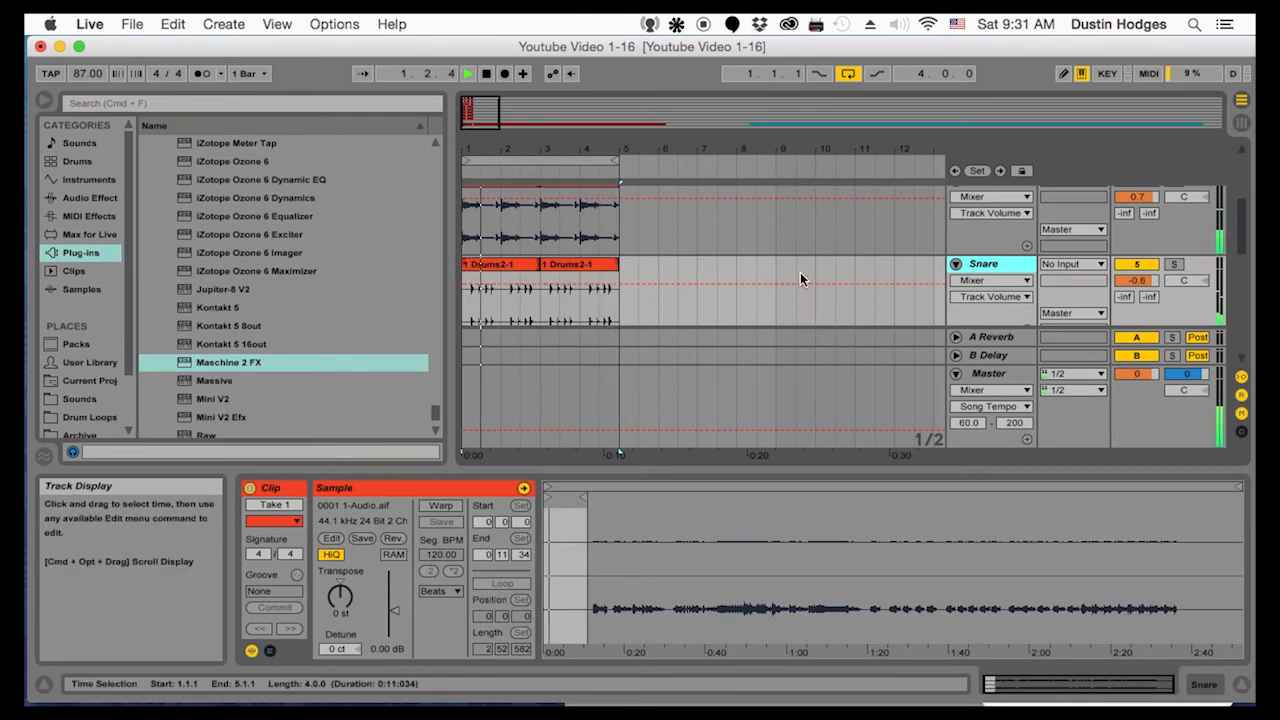
scroll(800, 280, "up", 2)
key("space")
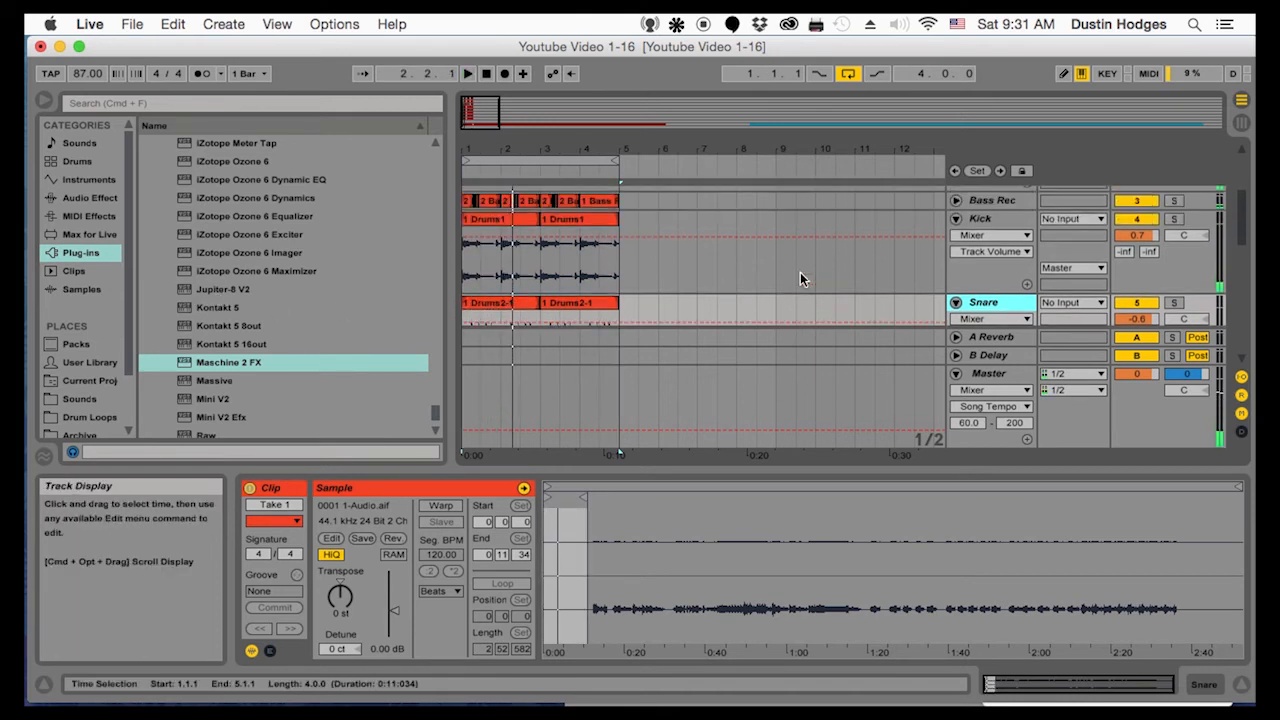
scroll(800, 272, "down", 2)
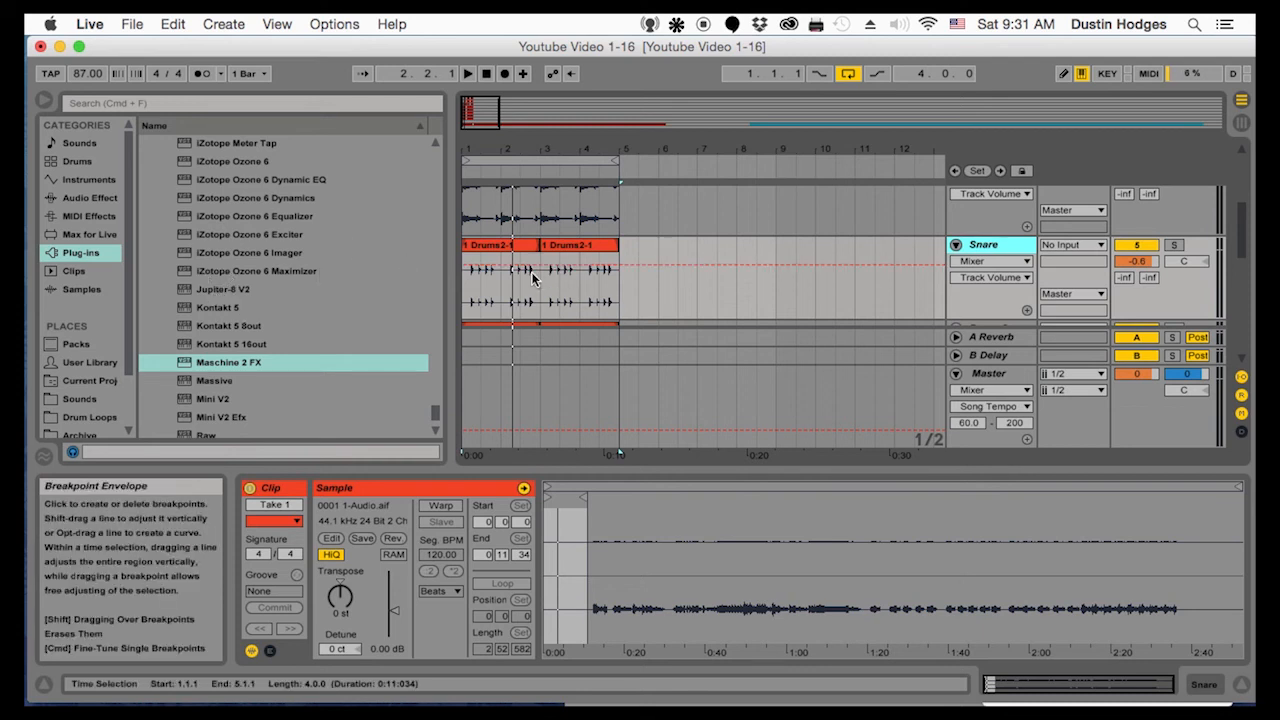
Find the RCompressor Stereo plug-in and insert it on the Snare track
scroll(240, 305, "up", 15)
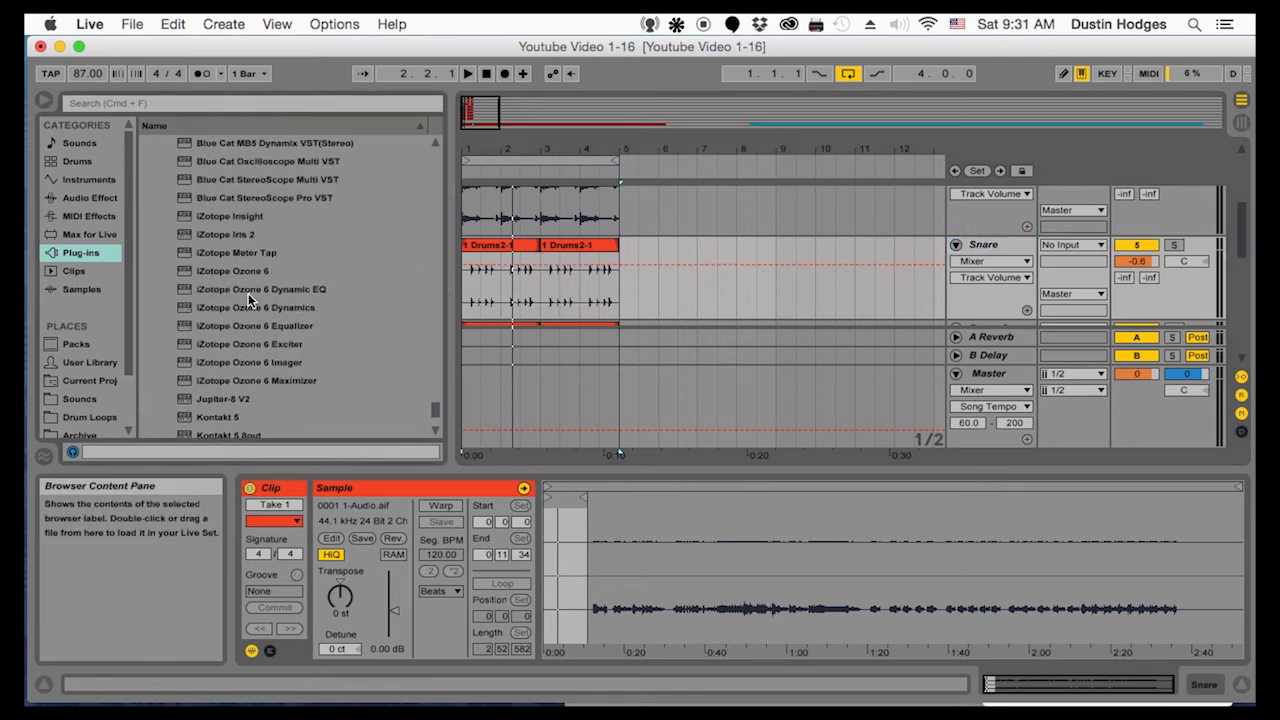
scroll(237, 278, "up", 15)
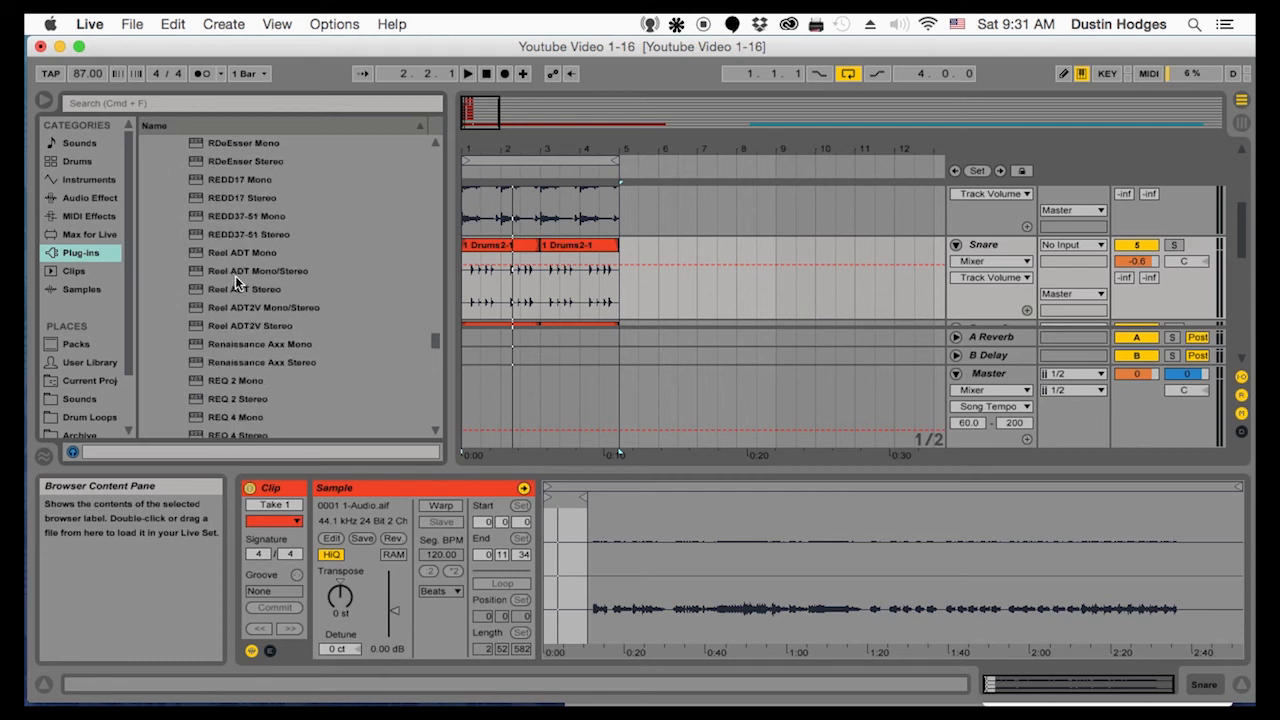
scroll(236, 262, "up", 8)
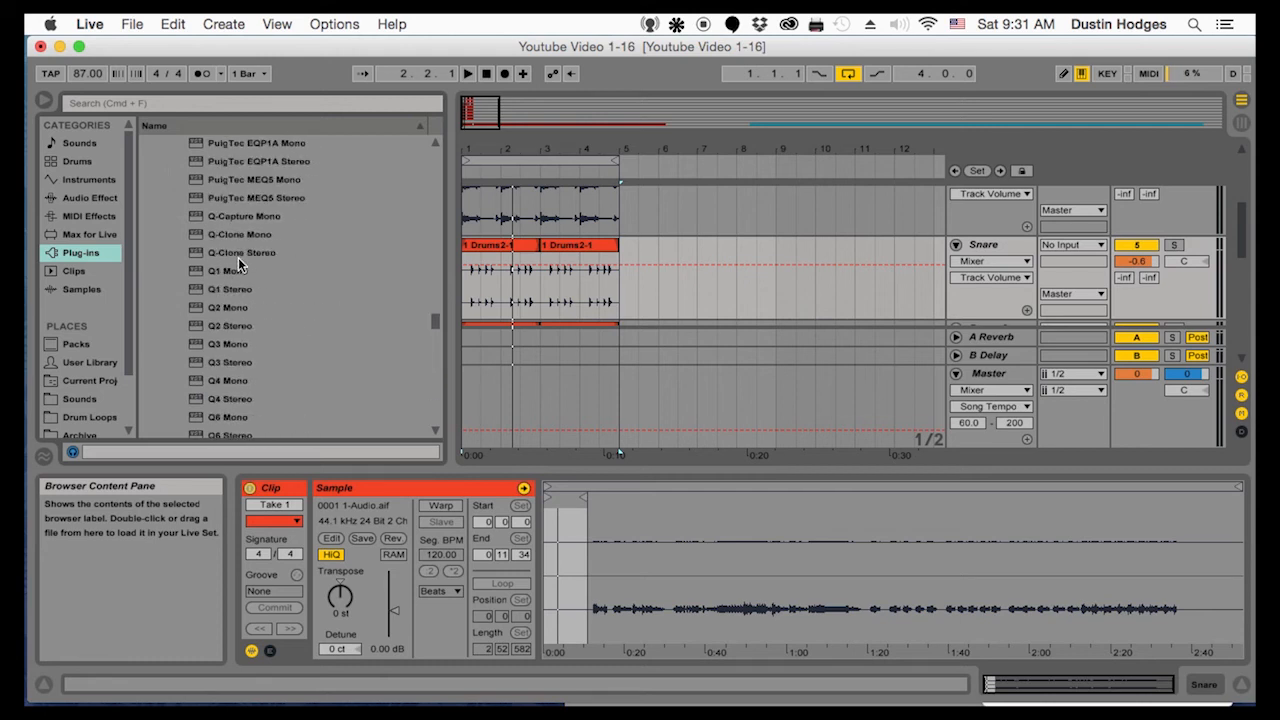
scroll(238, 257, "up", 12)
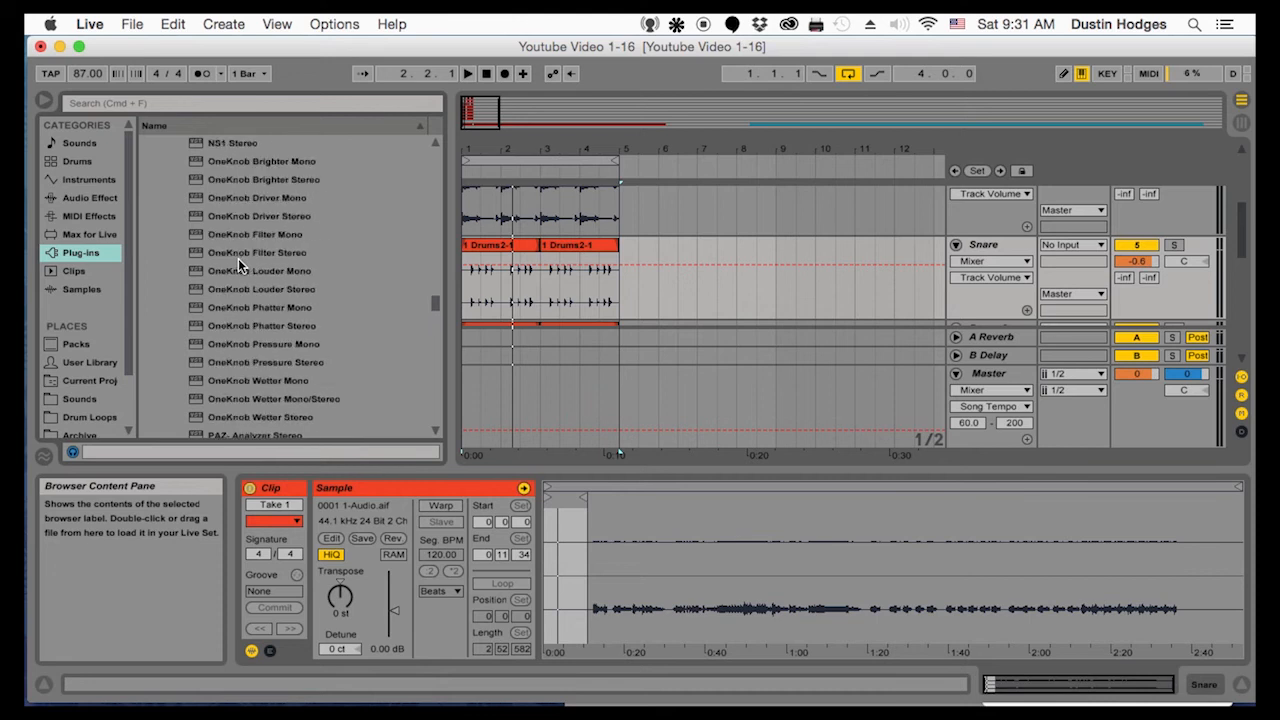
scroll(243, 257, "up", 1)
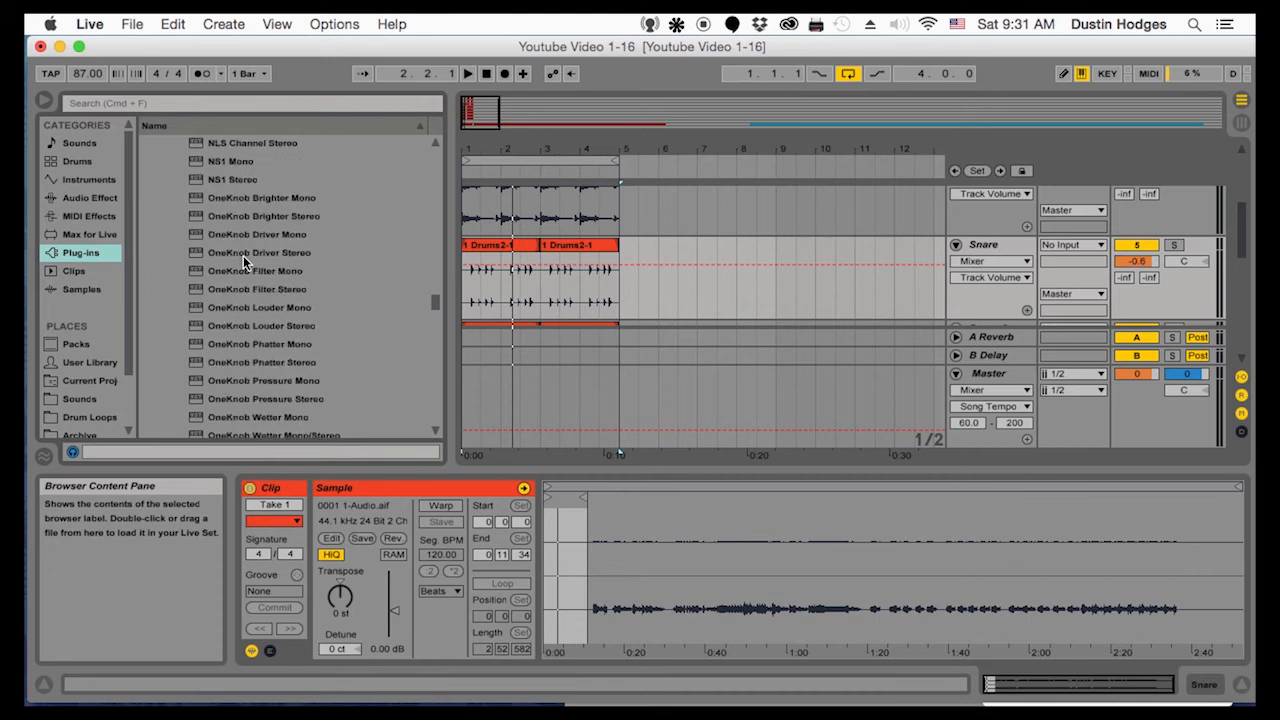
scroll(243, 255, "up", 10)
scroll(243, 255, "up", 20)
scroll(243, 254, "down", 20)
scroll(280, 268, "down", 20)
scroll(279, 273, "up", 4)
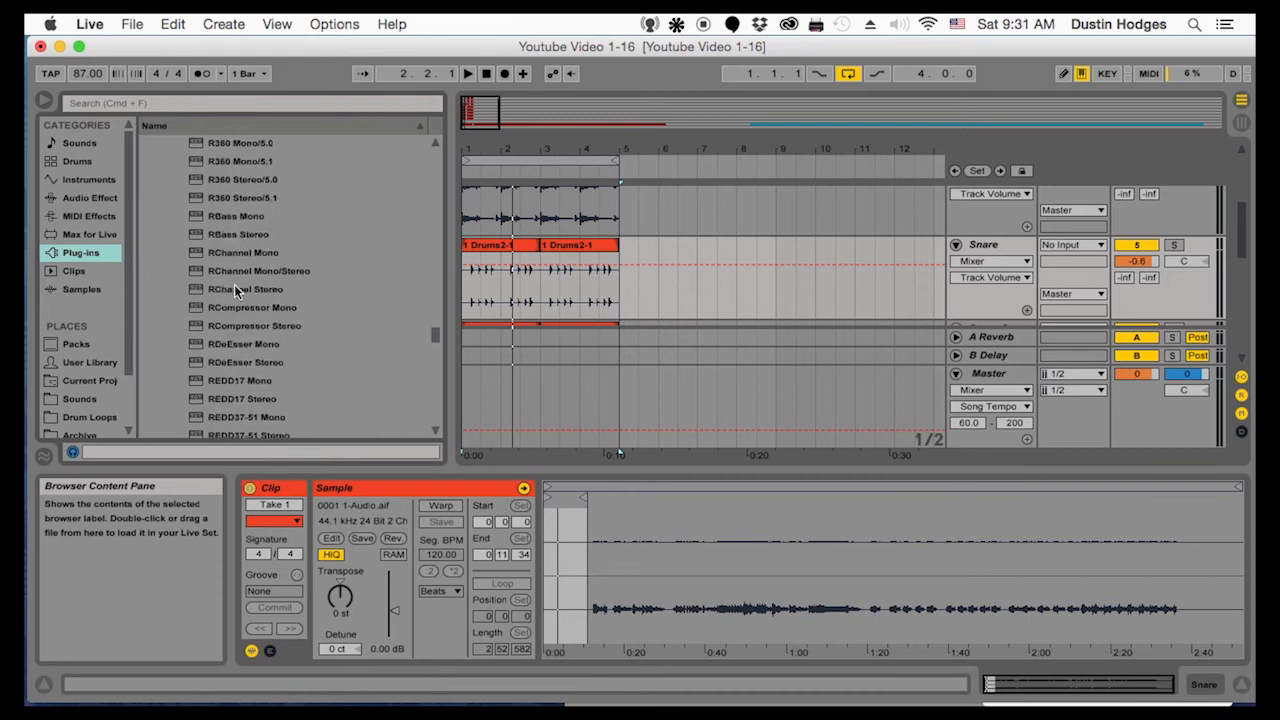
left_click_drag(243, 330, 633, 288)
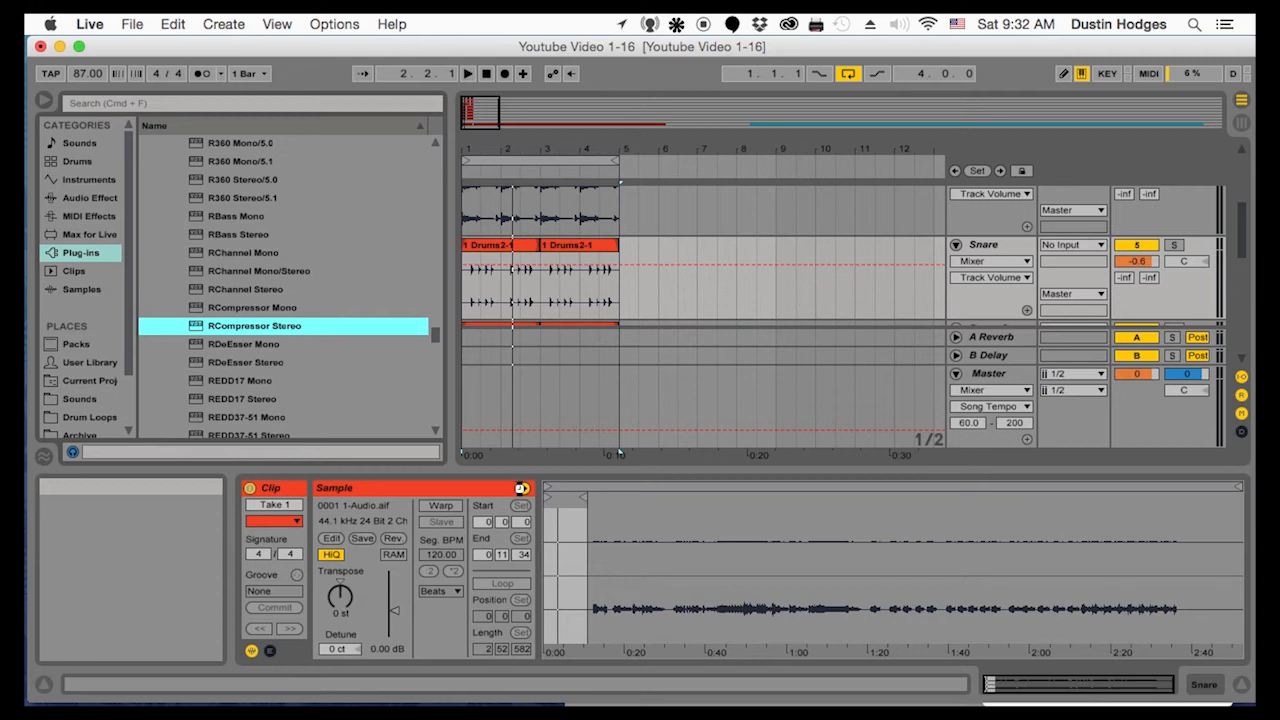
During loop playback, set the Snare's RCompressor to threshold -18.8, ratio 1.71, attack 3.34, release 184 and gain 8.0
key("space")
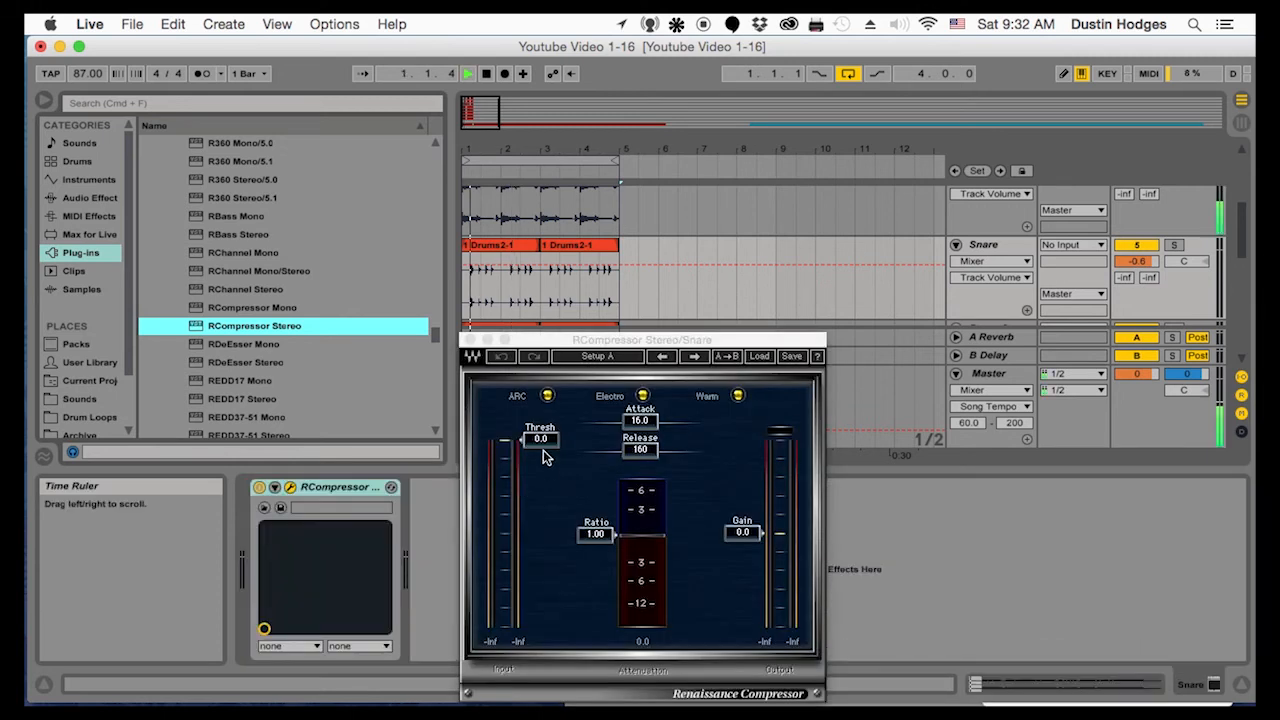
left_click_drag(545, 490, 595, 548)
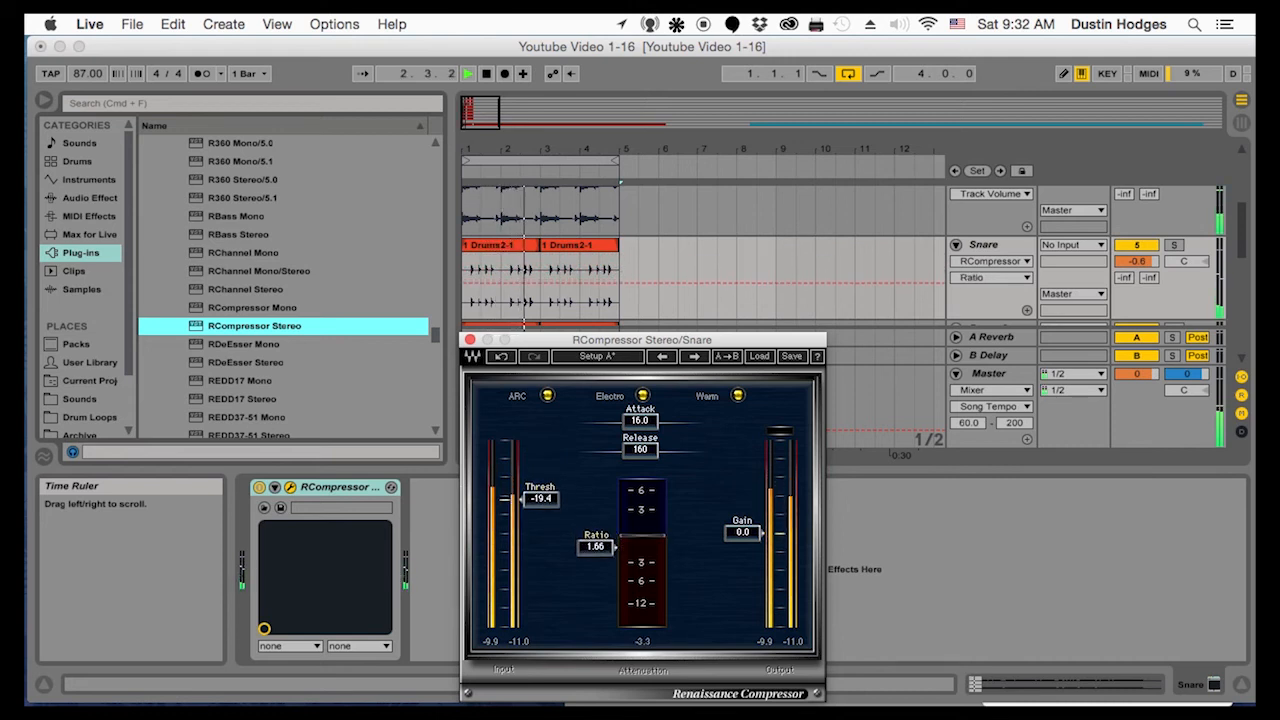
left_click_drag(536, 505, 536, 482)
left_click_drag(742, 532, 742, 514)
left_click_drag(640, 420, 643, 450)
left_click_drag(541, 479, 541, 500)
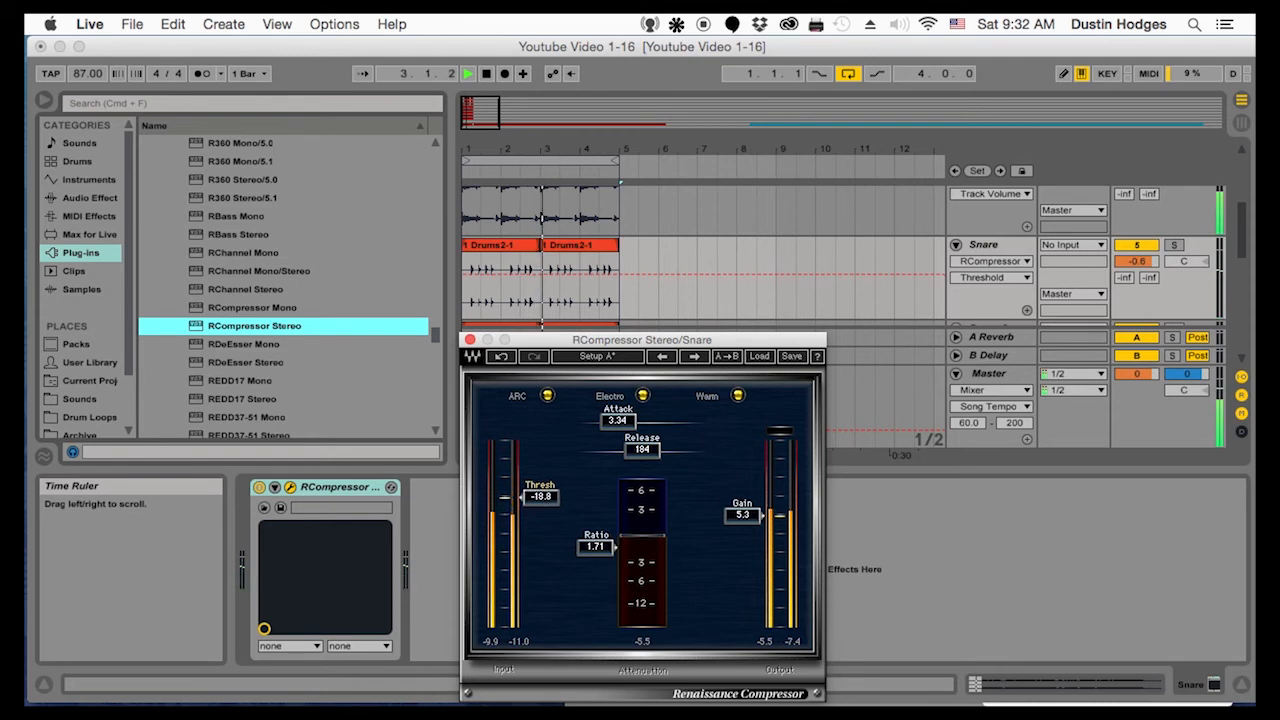
left_click_drag(742, 514, 742, 508)
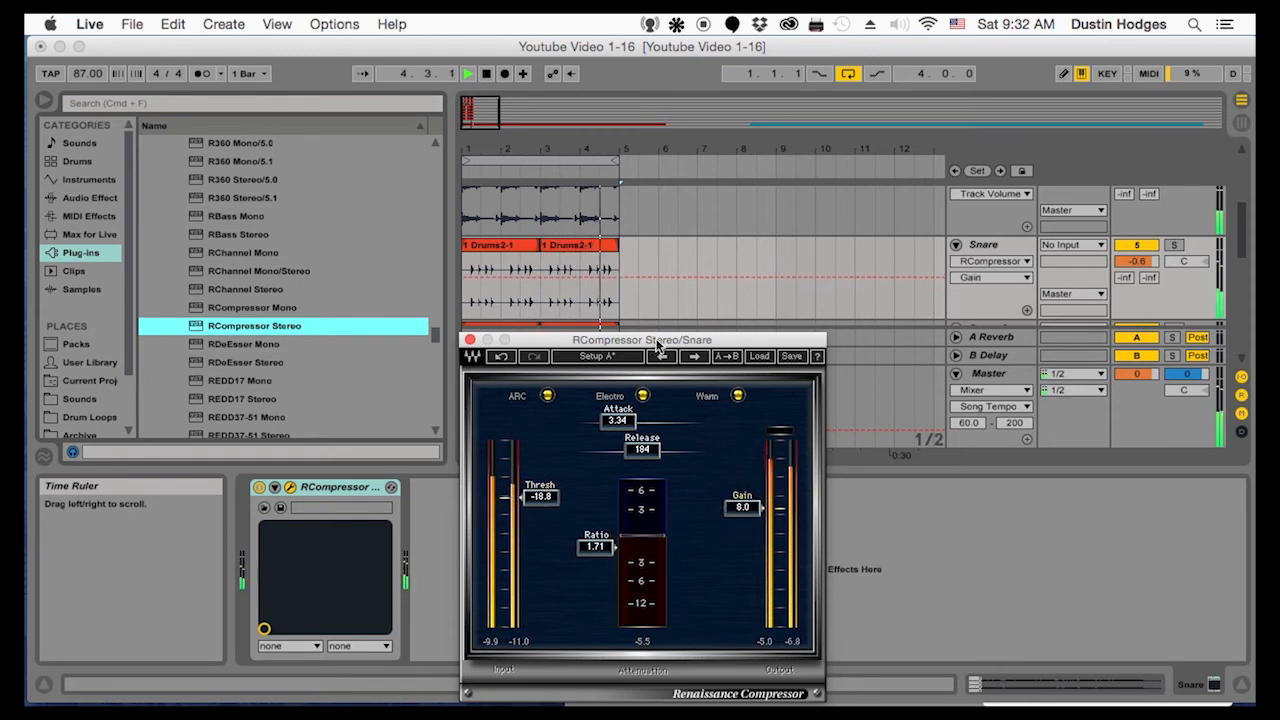
Lower the Snare track volume to -3.4 dB and solo the track with its A-Reverb send at about -16 dB
left_click_drag(1149, 262, 1149, 271)
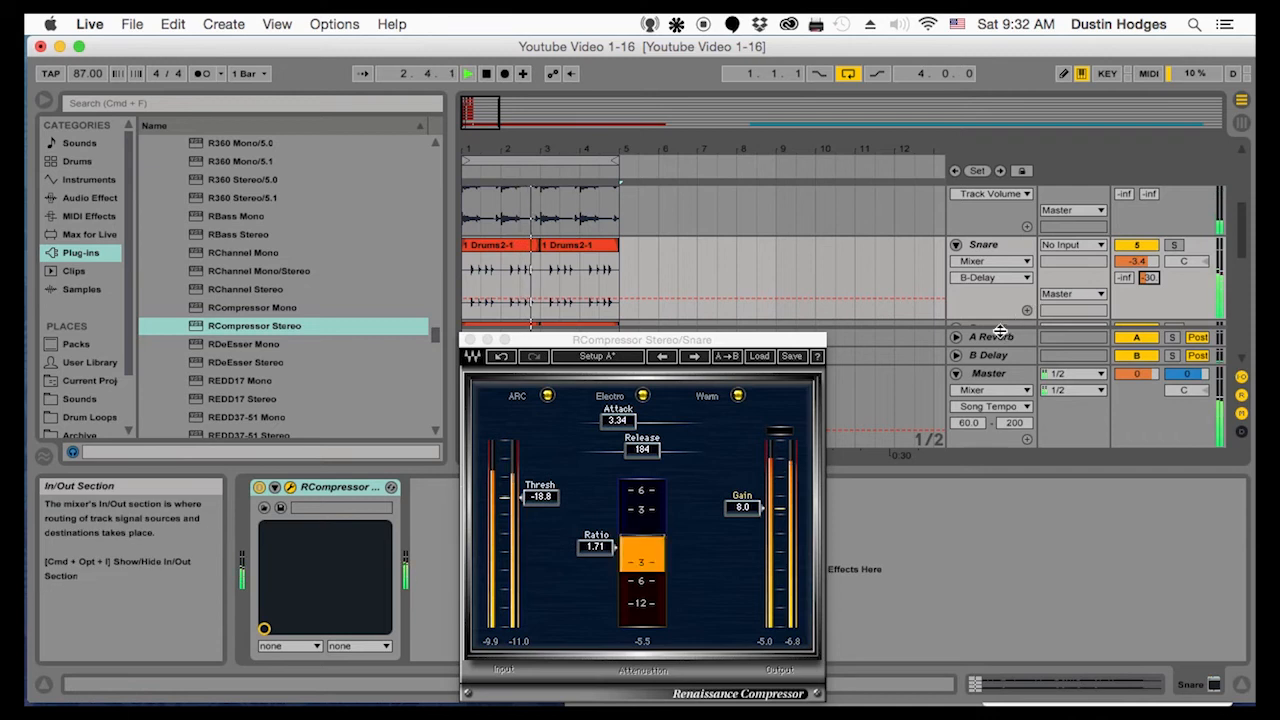
left_click_drag(1149, 278, 1124, 266)
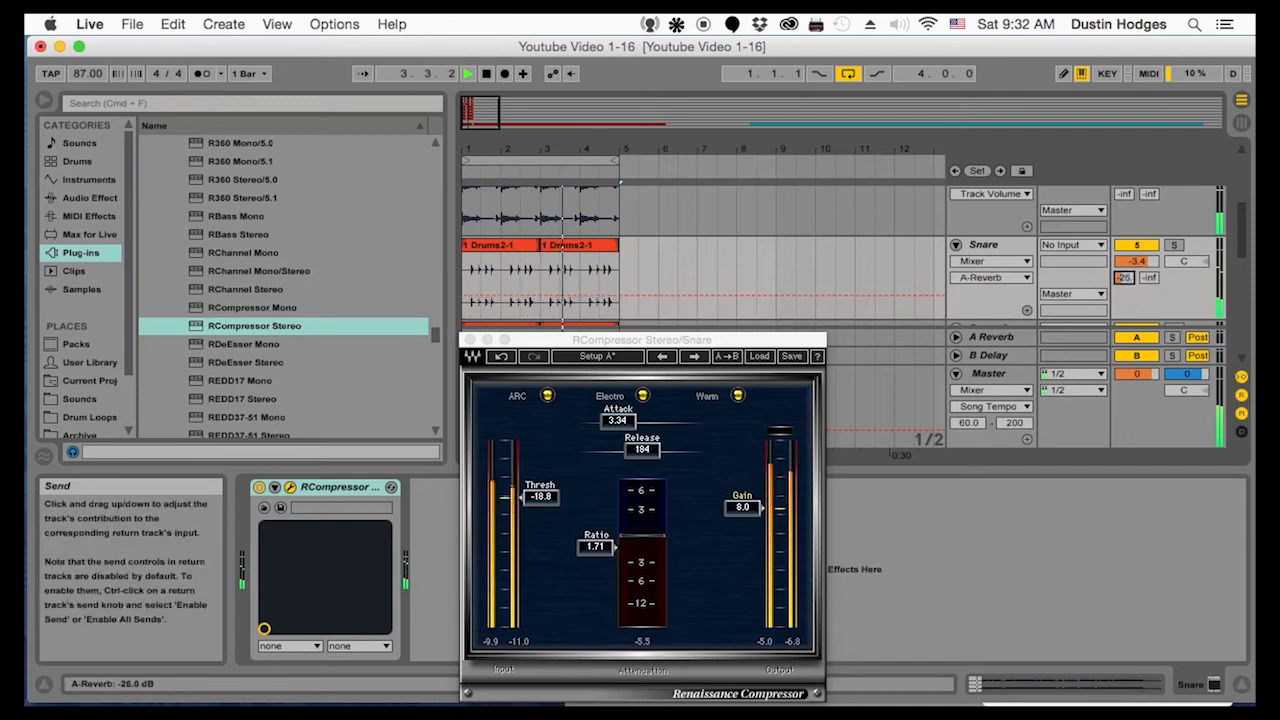
left_click(1171, 245)
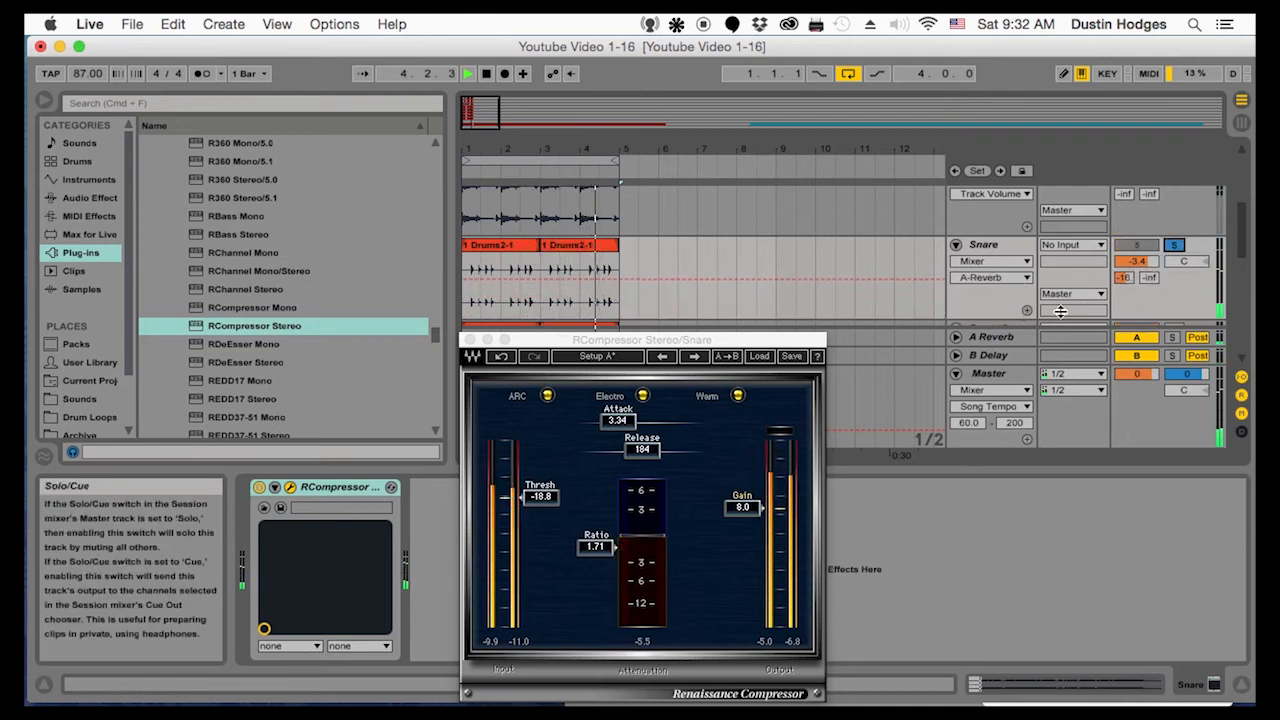
Replace the Reverb device on return track A with the RVerb Stereo plug-in
left_click(956, 337)
left_click(1010, 274)
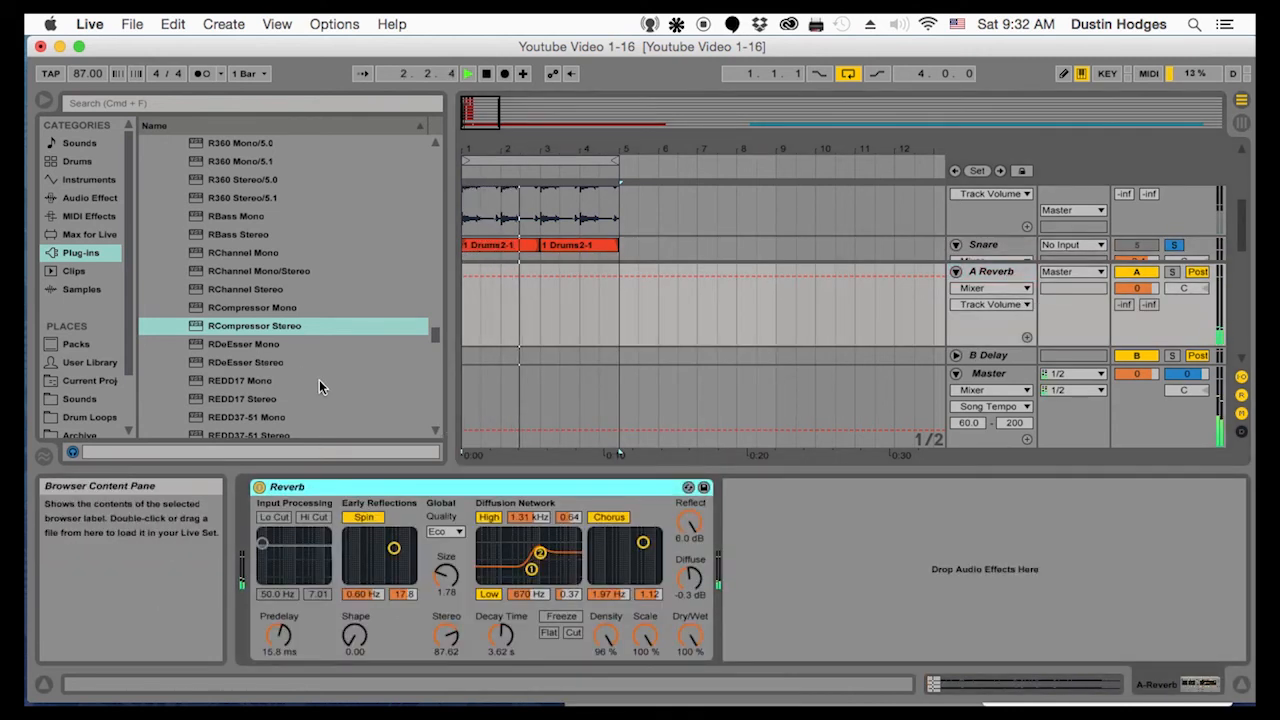
scroll(323, 381, "up", 15)
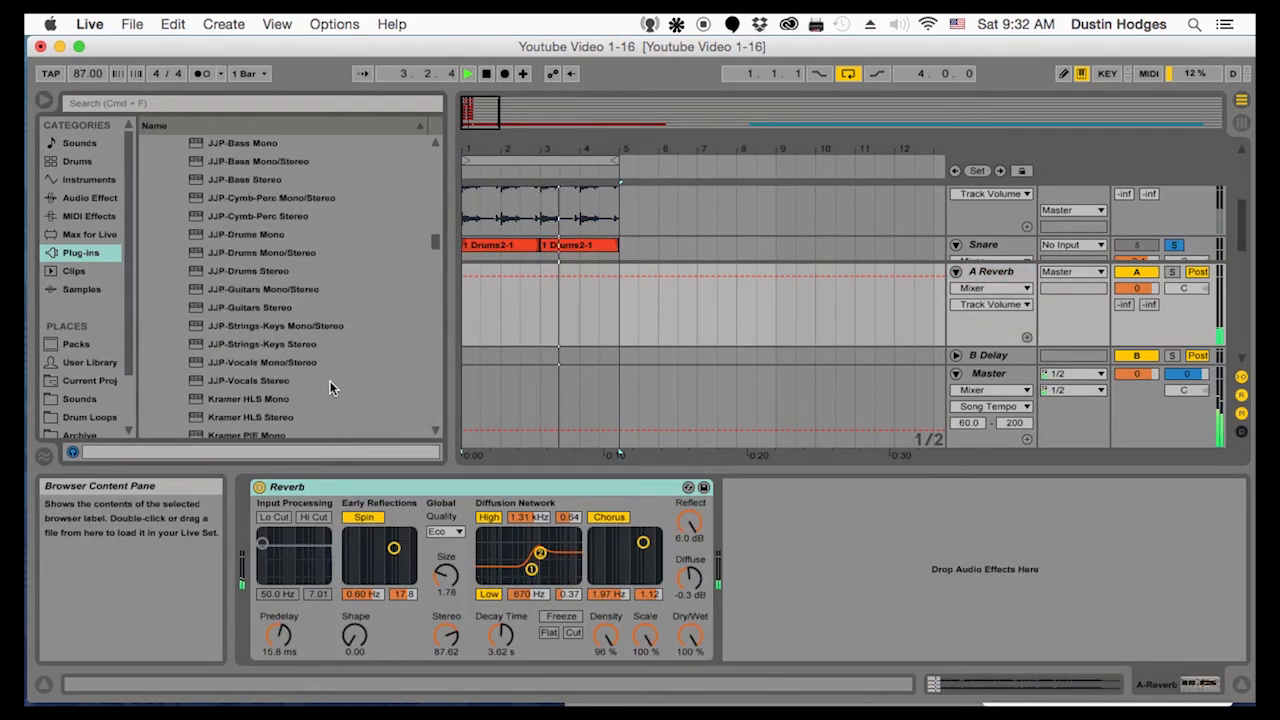
scroll(330, 381, "down", 10)
scroll(328, 389, "down", 8)
left_click(328, 391)
scroll(325, 390, "down", 6)
scroll(280, 360, "down", 4)
left_click_drag(223, 290, 812, 529)
key("Delete")
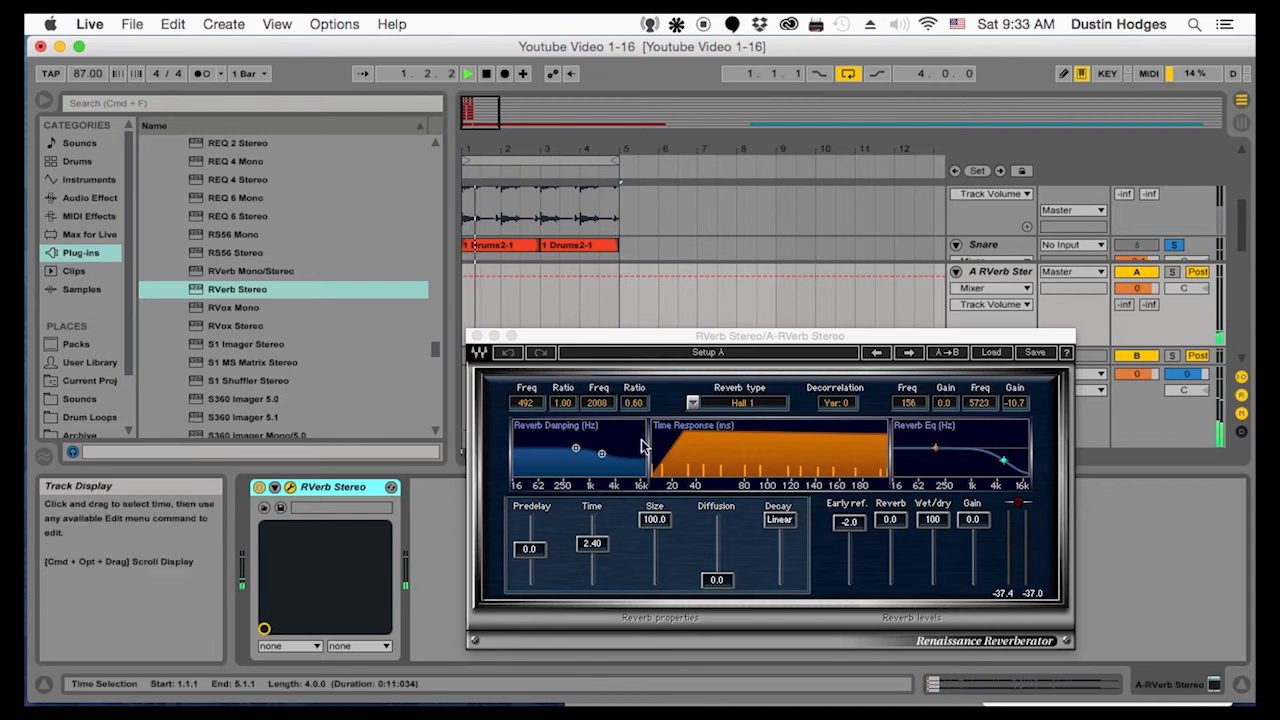
Load RVerb's Small Warm Hall preset and set its time to 4.83, size to 75.6 and diffusion to 82.0
left_click(991, 352)
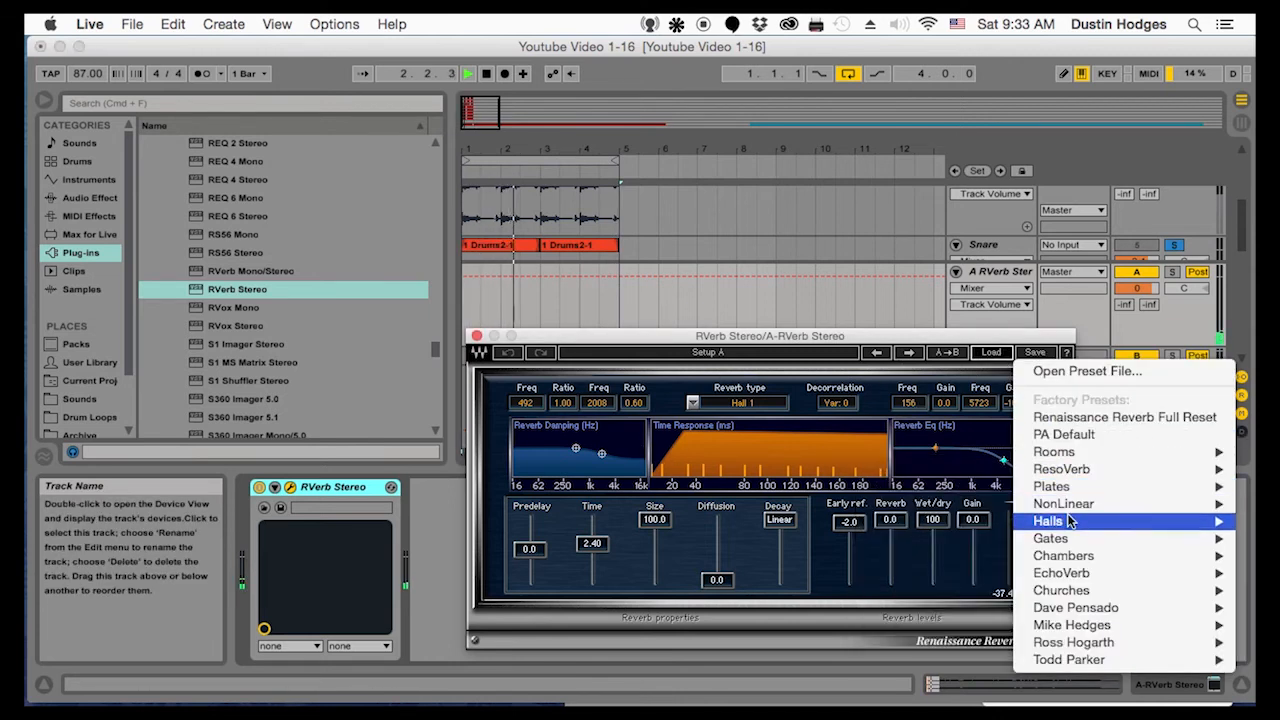
mouse_move(1045, 521)
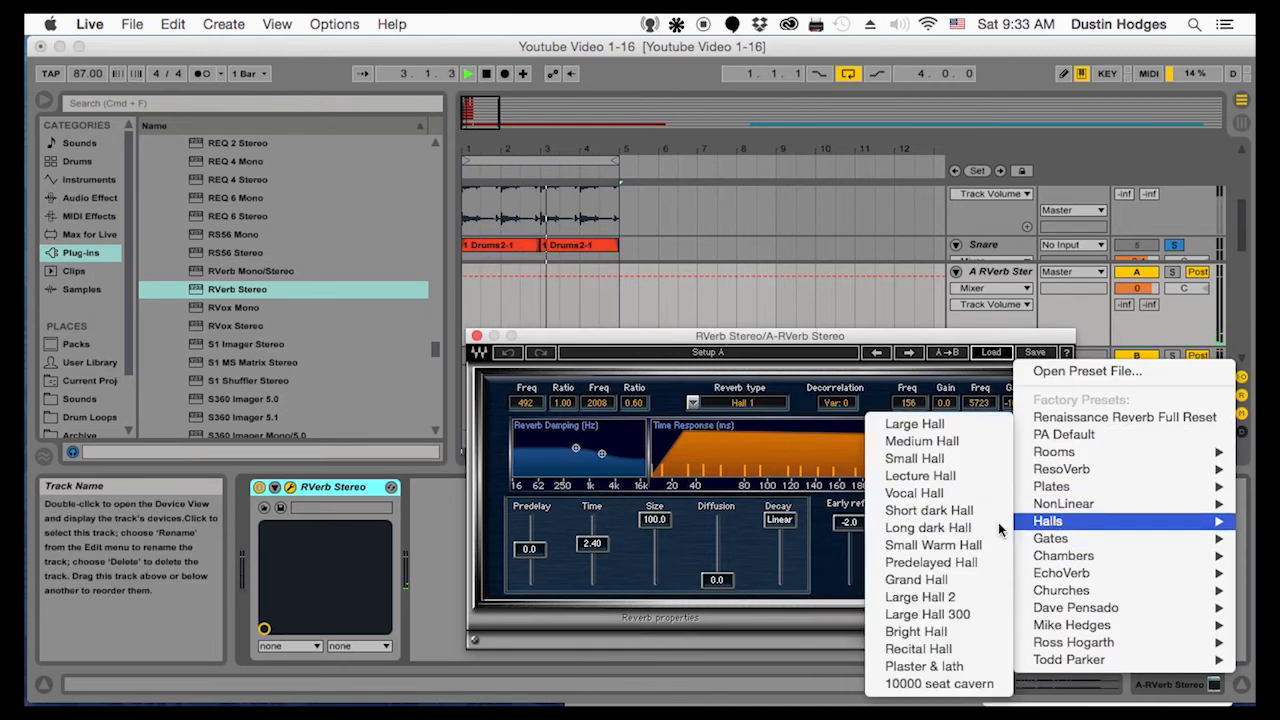
left_click(930, 545)
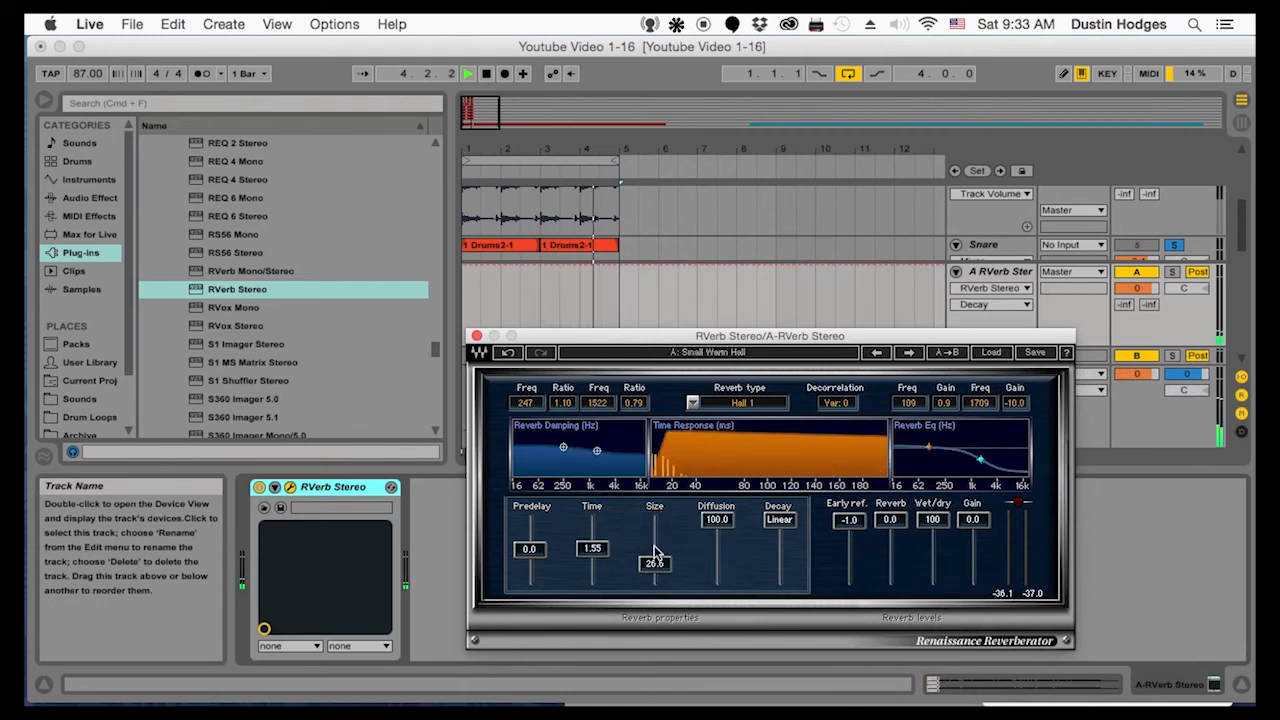
left_click_drag(655, 563, 655, 546)
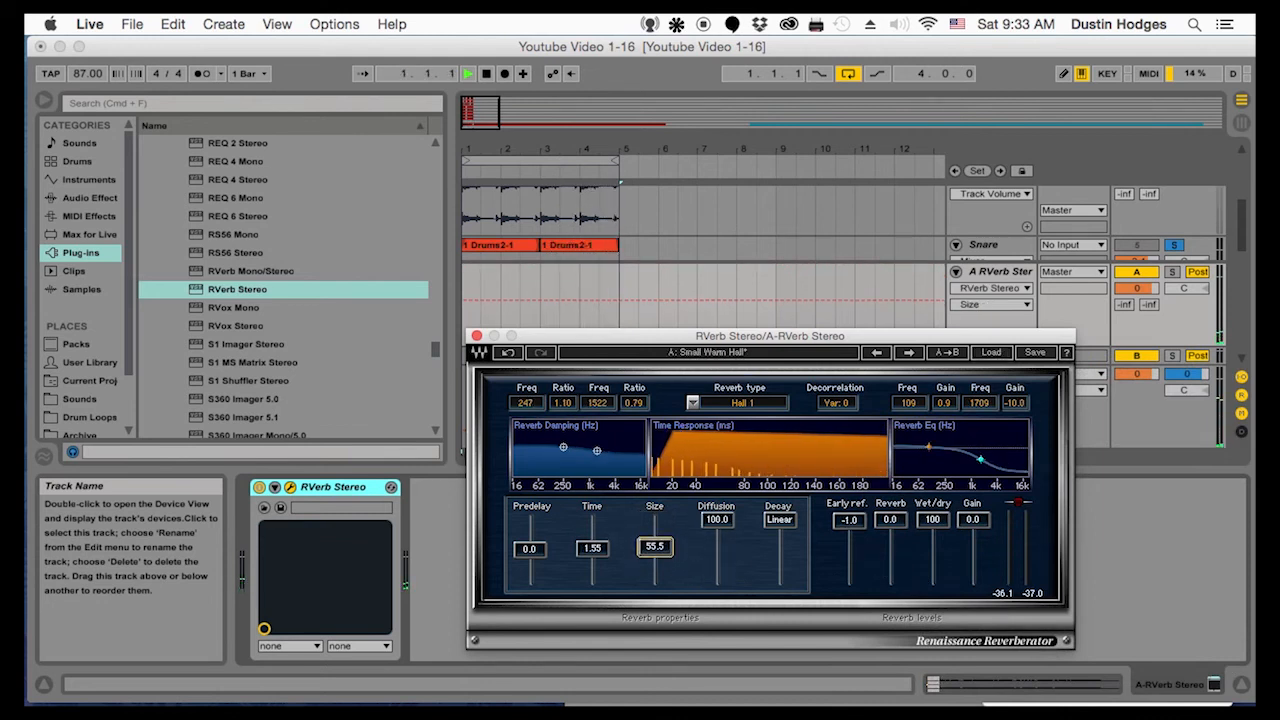
left_click_drag(576, 552, 716, 530)
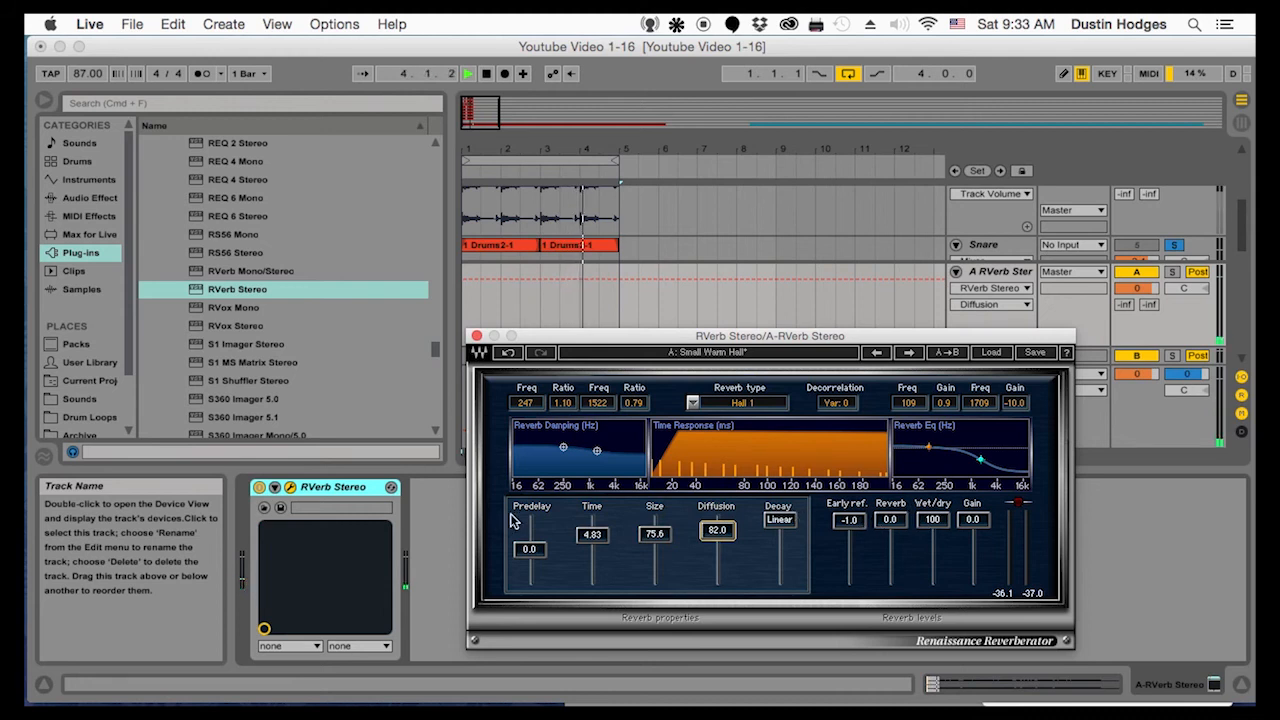
Move the RVerb window down, shrink the A return track's height, and set the Snare's reverb send to about -19 dB
left_click(981, 323)
left_click_drag(993, 336, 927, 433)
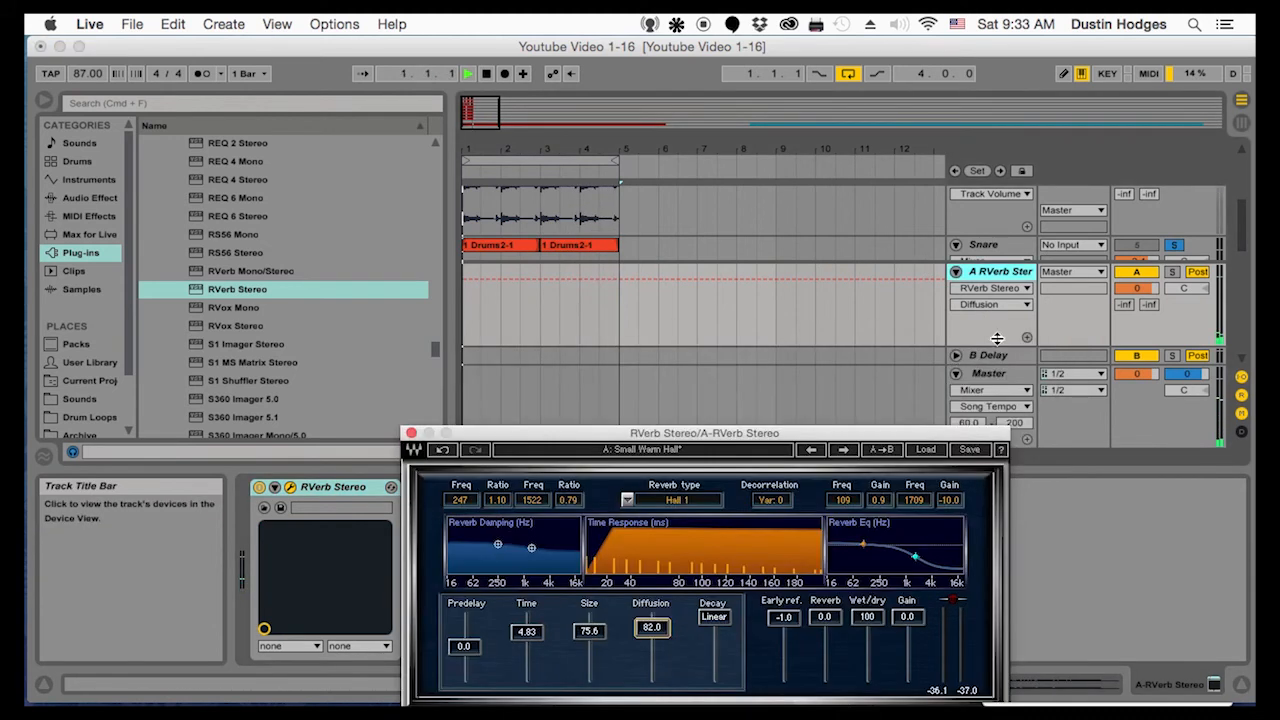
left_click_drag(997, 339, 993, 310)
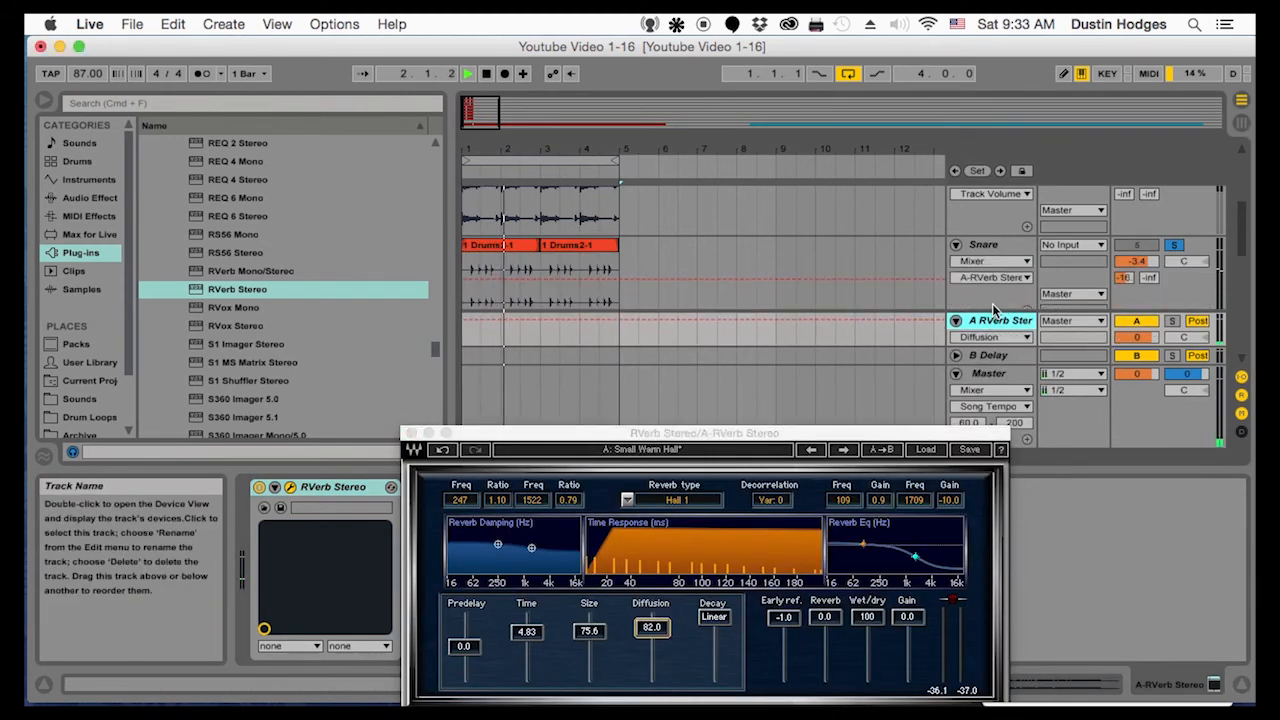
left_click_drag(1124, 277, 1124, 260)
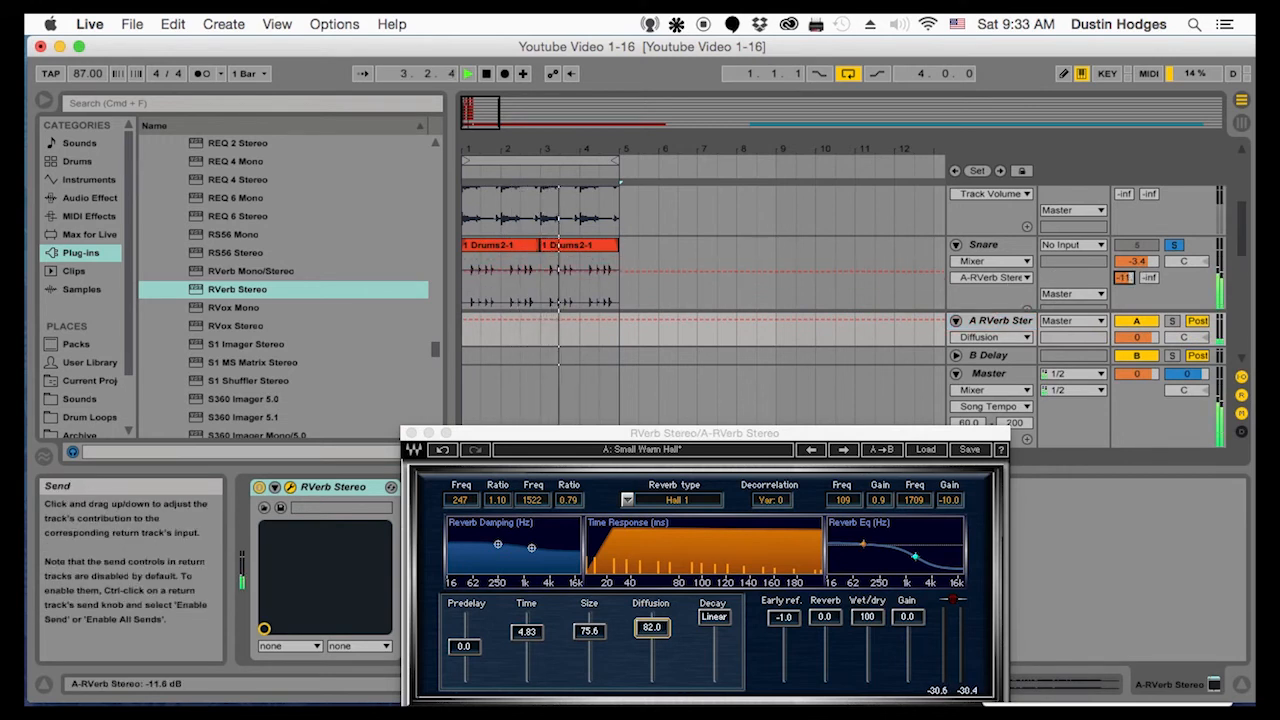
Load the Tennessee Theatre preset from the Rooms category into RVerb
left_click(927, 450)
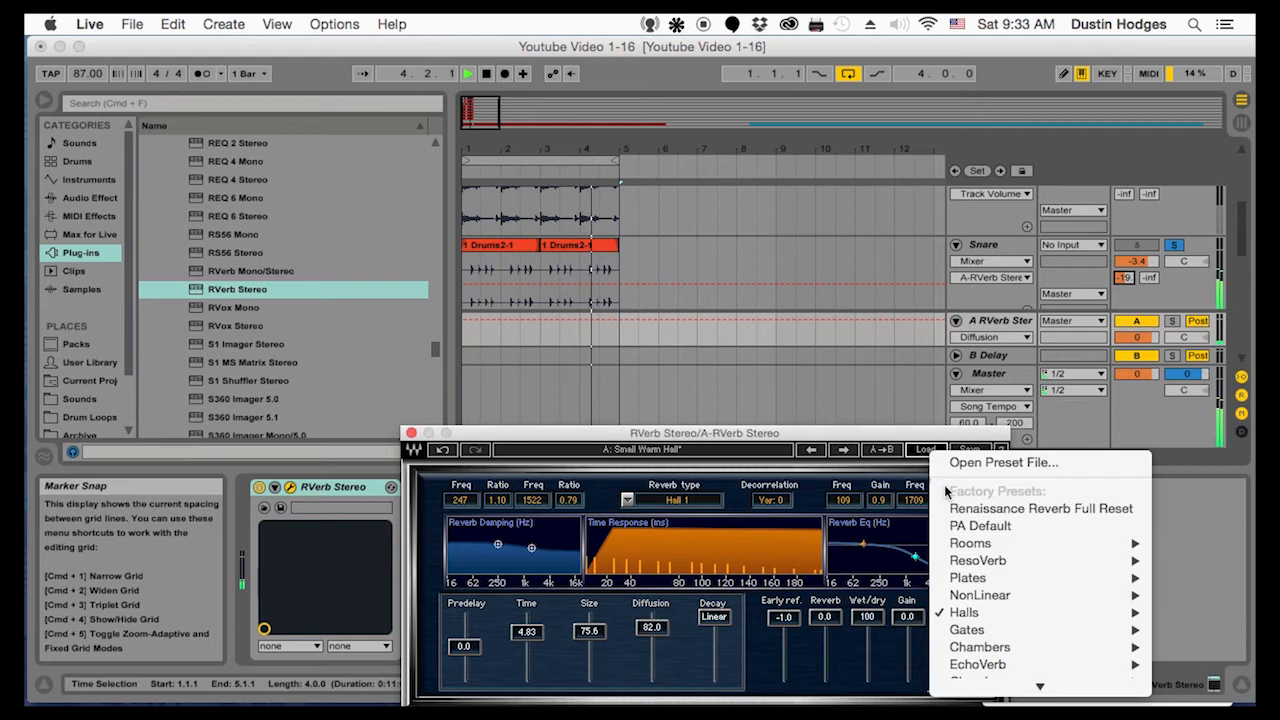
mouse_move(979, 547)
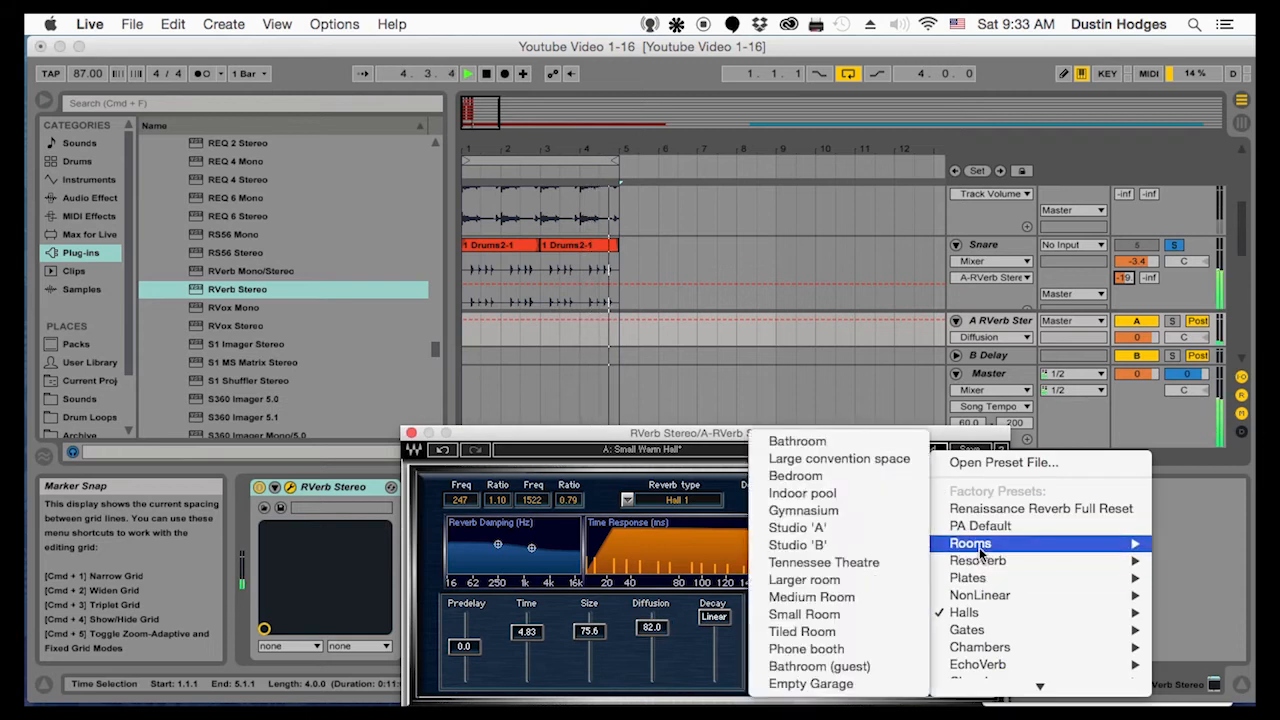
left_click(826, 562)
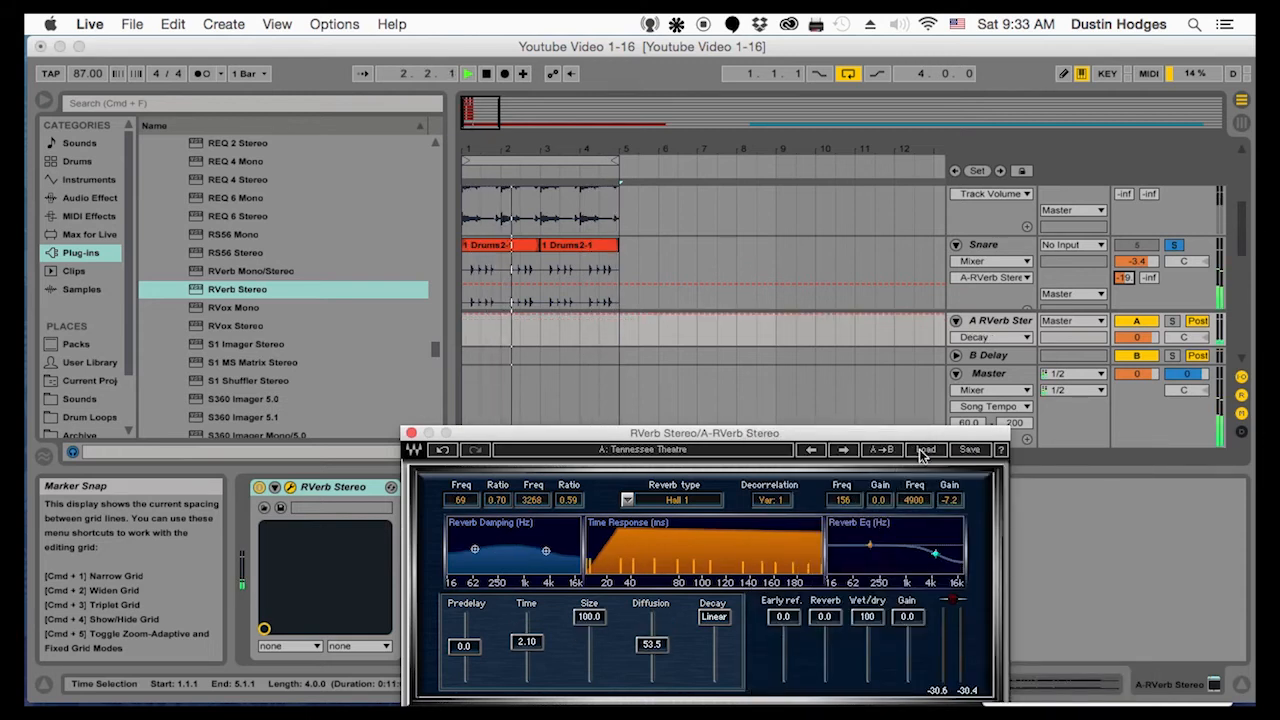
Take the Snare track out of solo with its reverb send at about -16 dB and its track volume at -4.2 dB
left_click_drag(1125, 278, 1125, 425)
mouse_move(1125, 277)
left_mouse_down()
mouse_move(1125, 262)
mouse_move(1125, 290)
left_mouse_up()
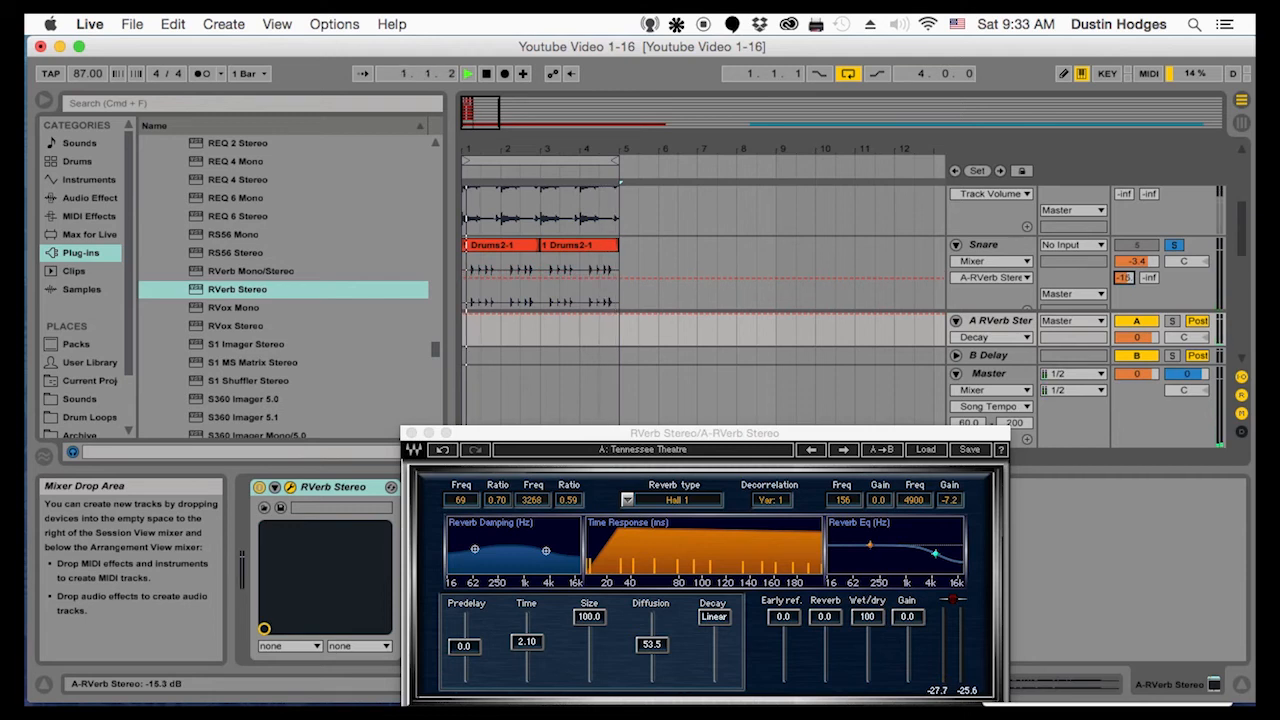
left_click(1174, 246)
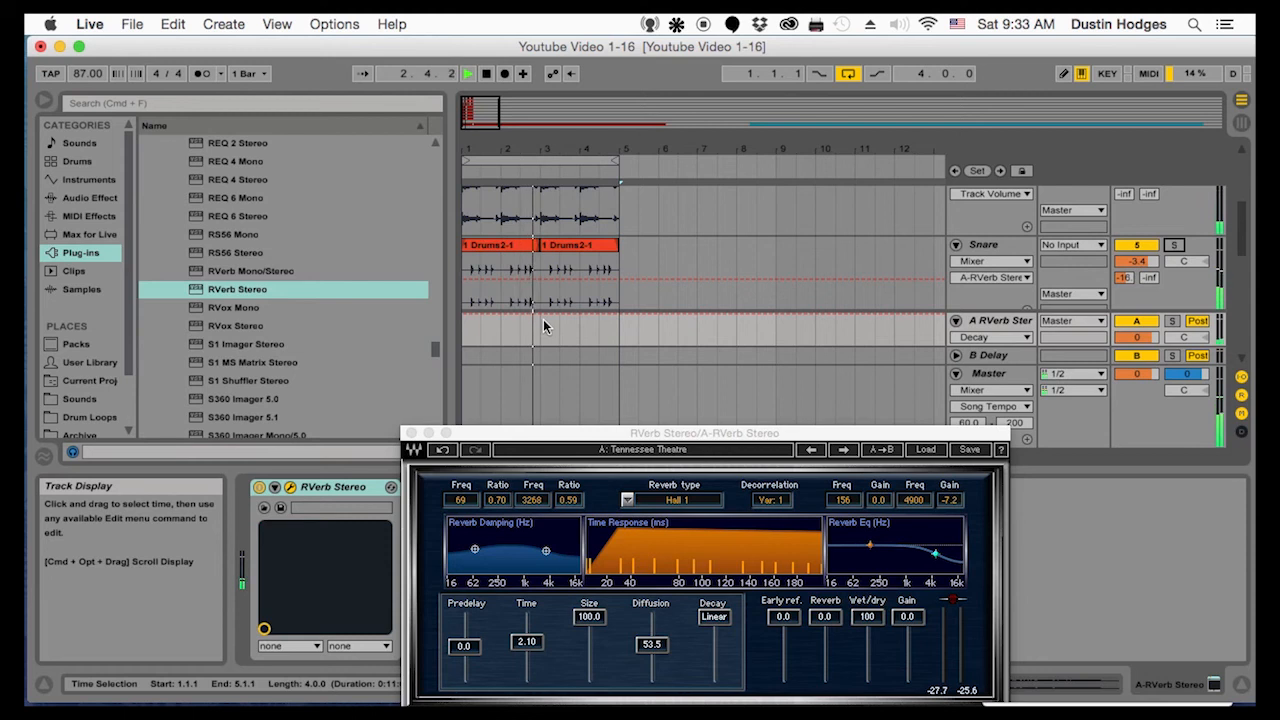
left_click_drag(1148, 262, 1148, 266)
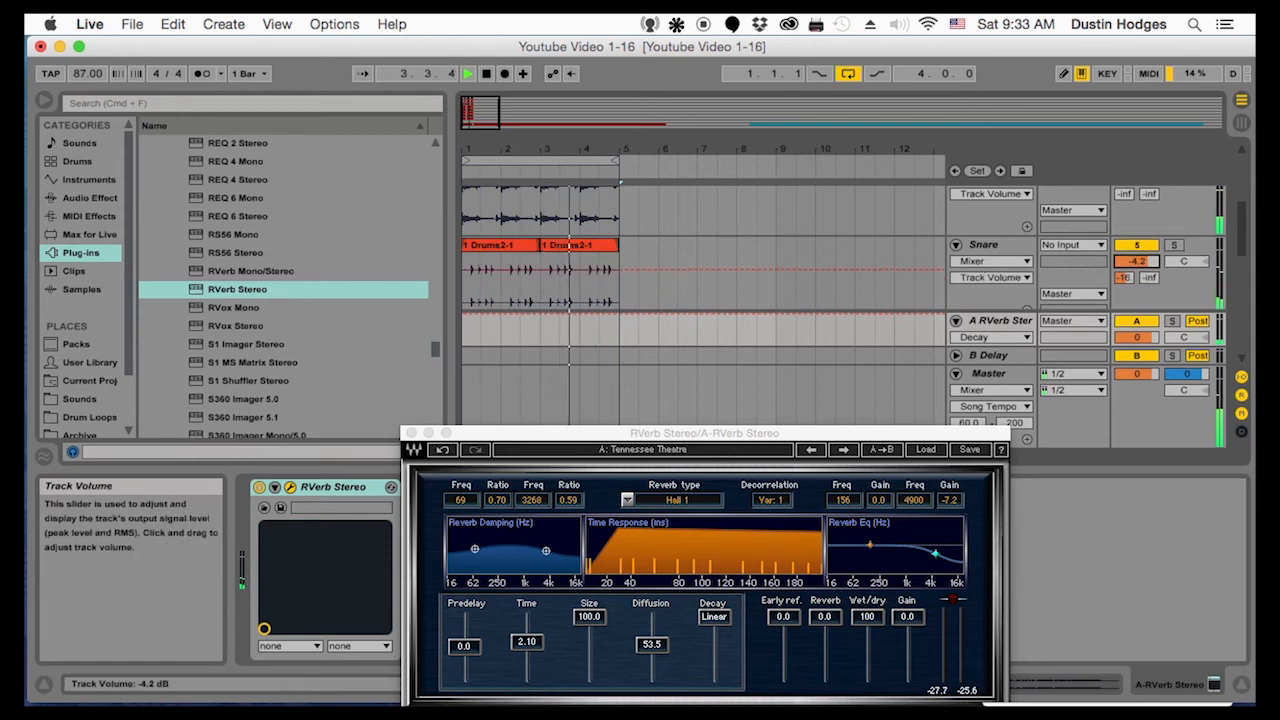
Close the RVerb window, then set the Kick track's reverb send to -17.0 dB and its track volume to -0.1 dB
left_click(408, 435)
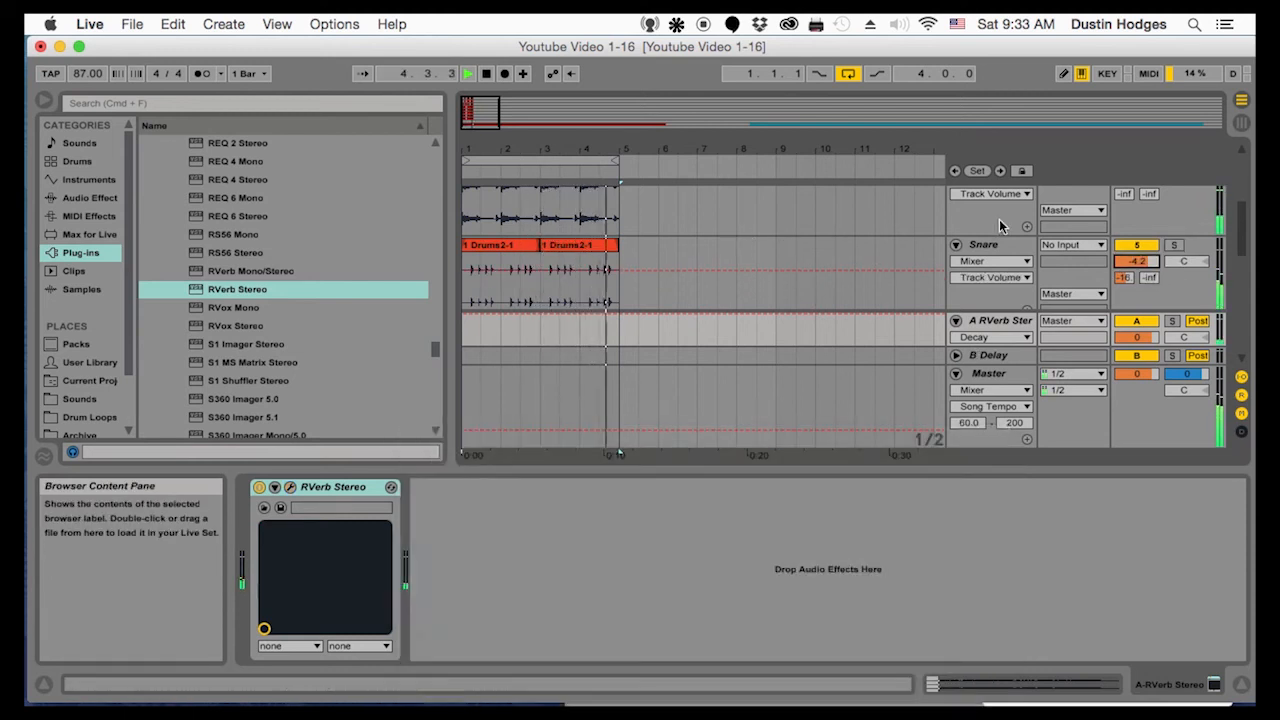
scroll(999, 219, "up", 2)
left_click(1000, 222)
left_click(1175, 218)
left_click_drag(1124, 251, 1124, 230)
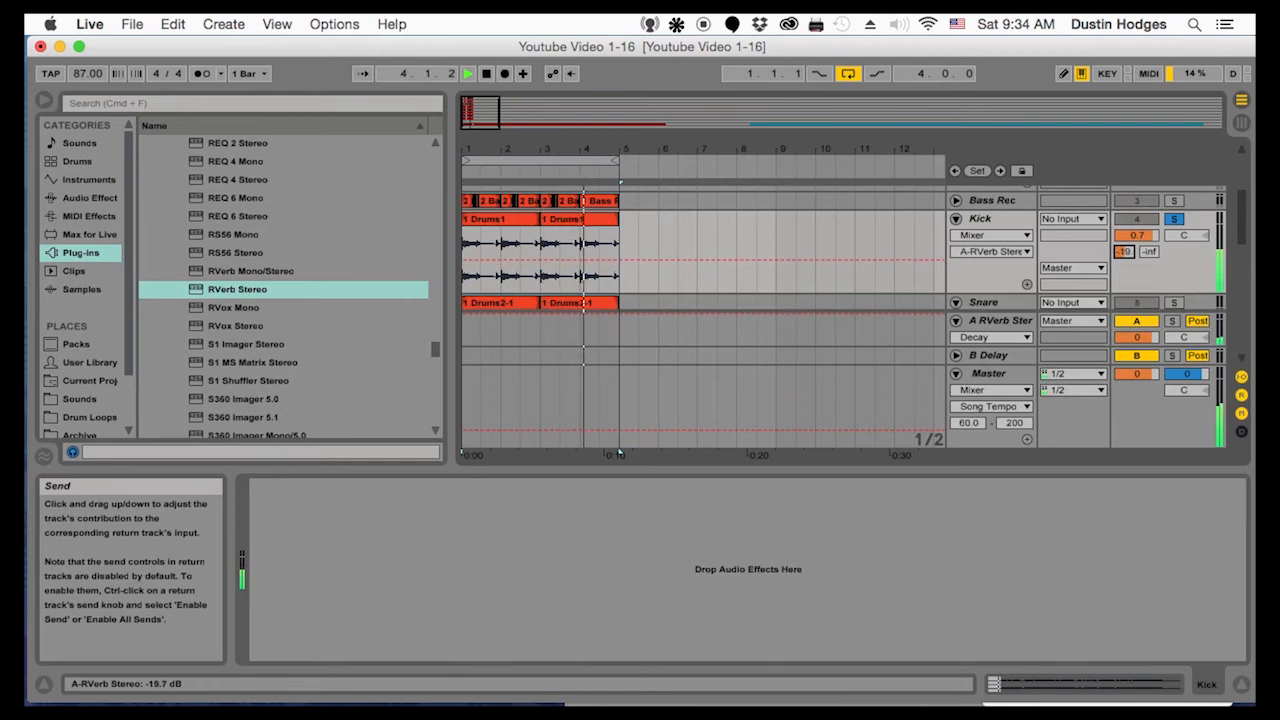
left_click_drag(1124, 251, 1124, 247)
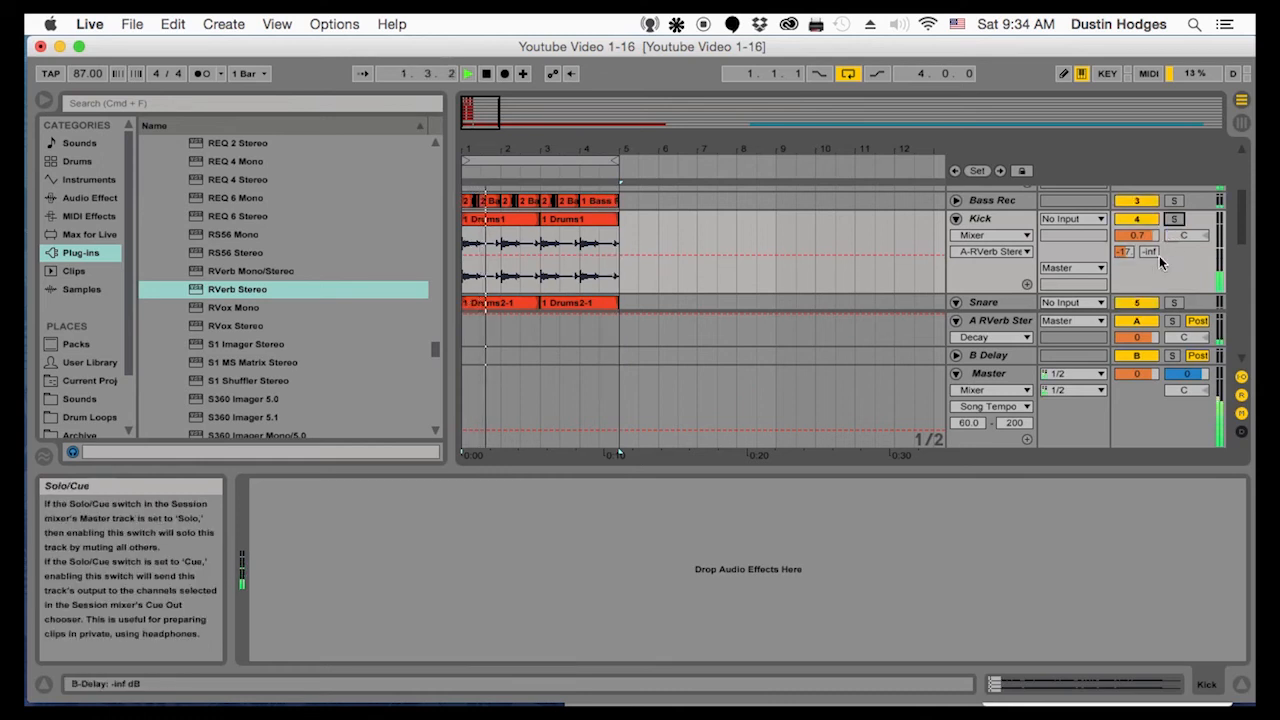
left_click_drag(1136, 235, 1136, 240)
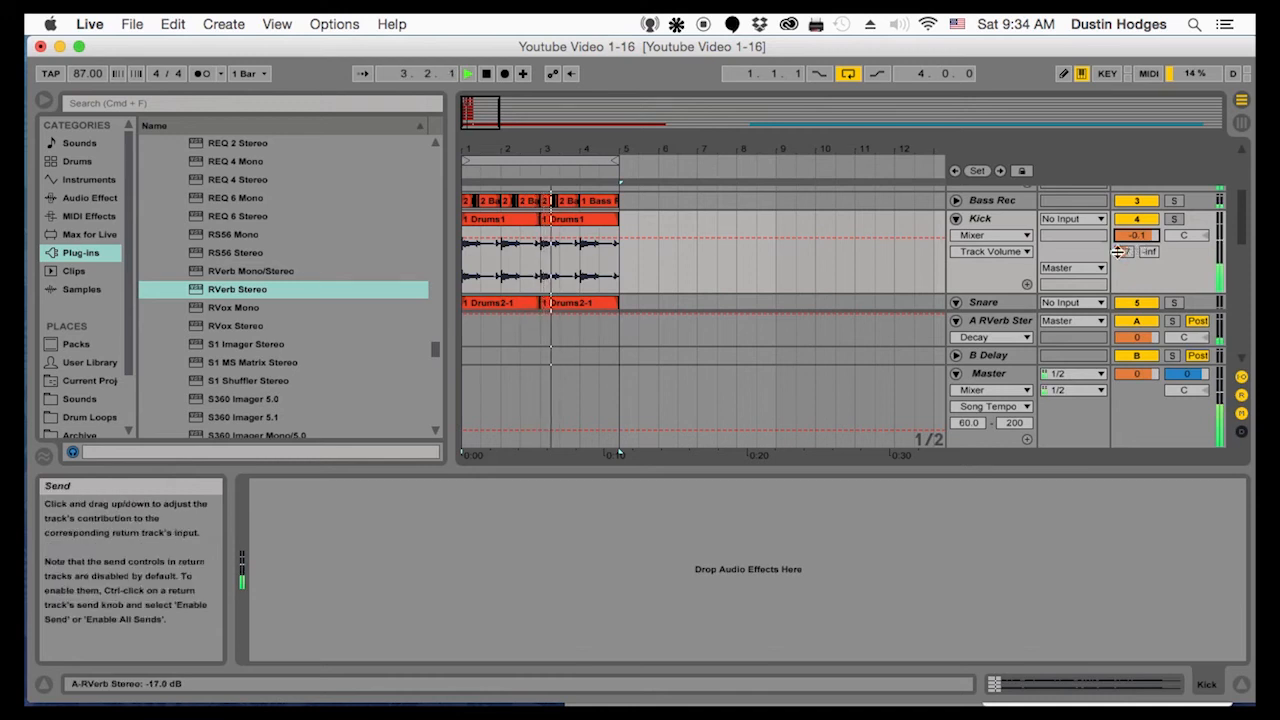
Solo the Drums3 track and rename it Hats
scroll(1092, 308, "down", 5)
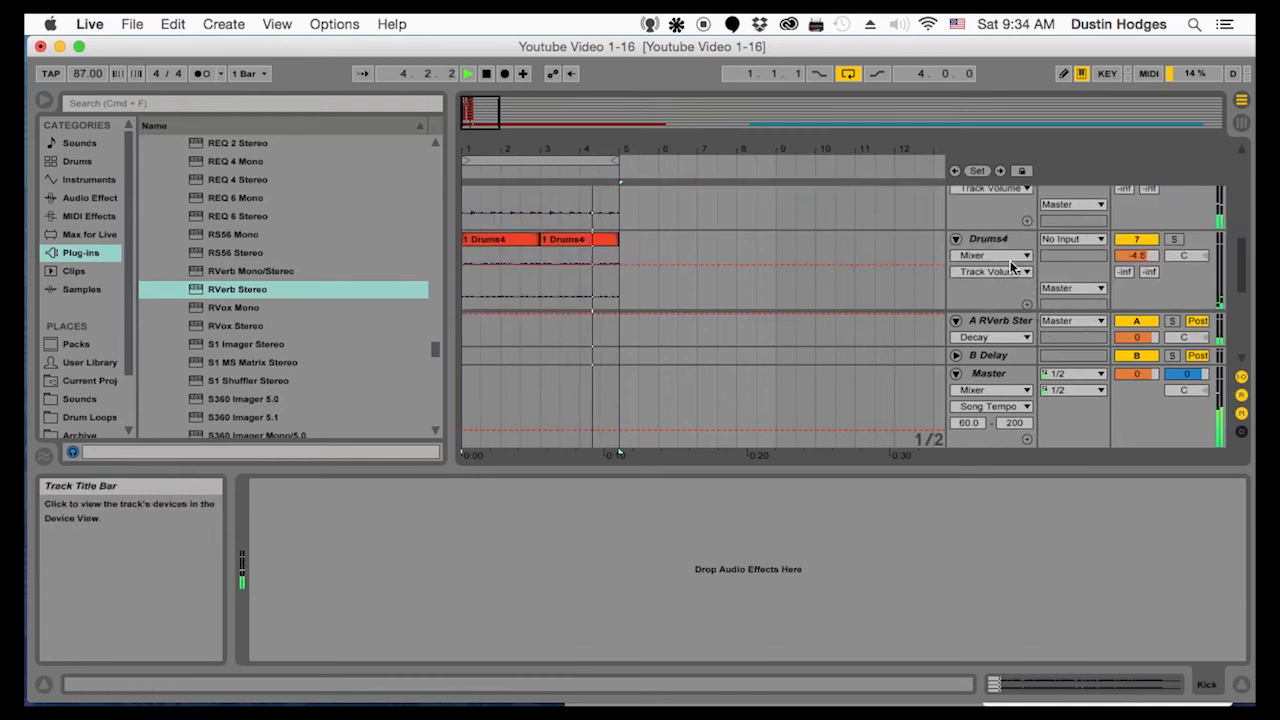
scroll(966, 249, "up", 3)
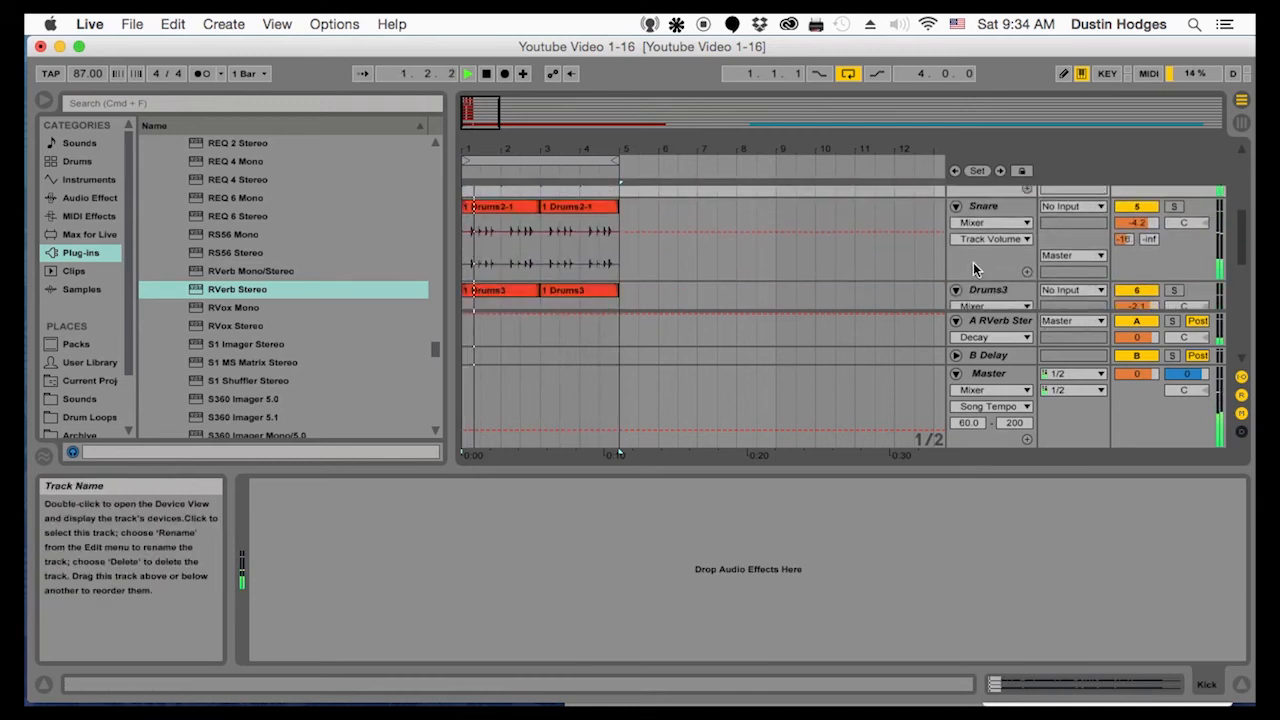
left_click(985, 271)
left_click(1174, 271)
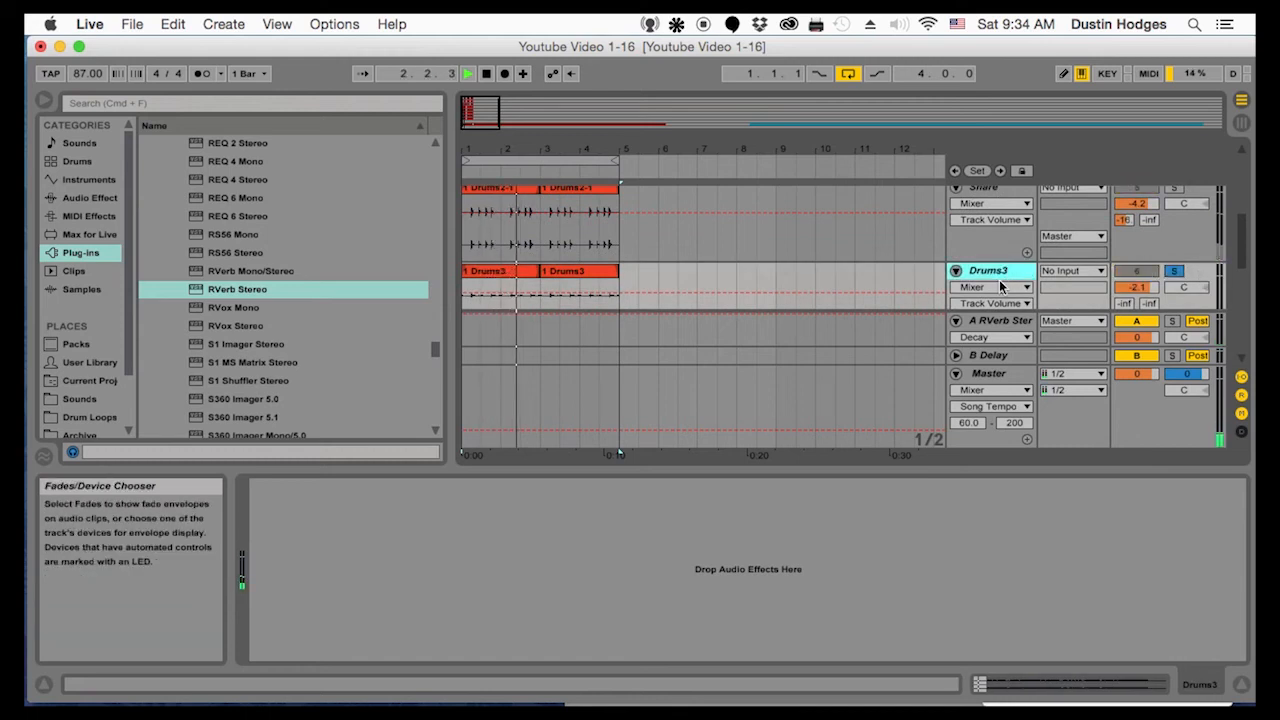
key("super+r")
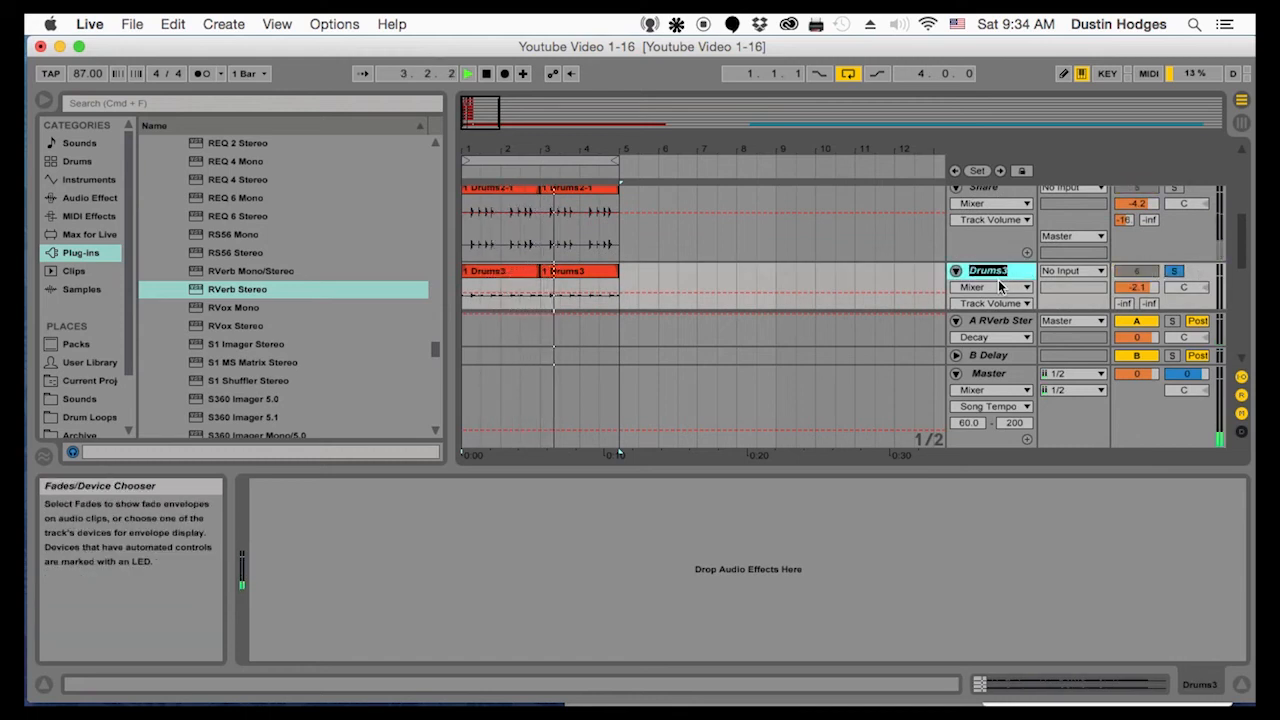
type("Hats")
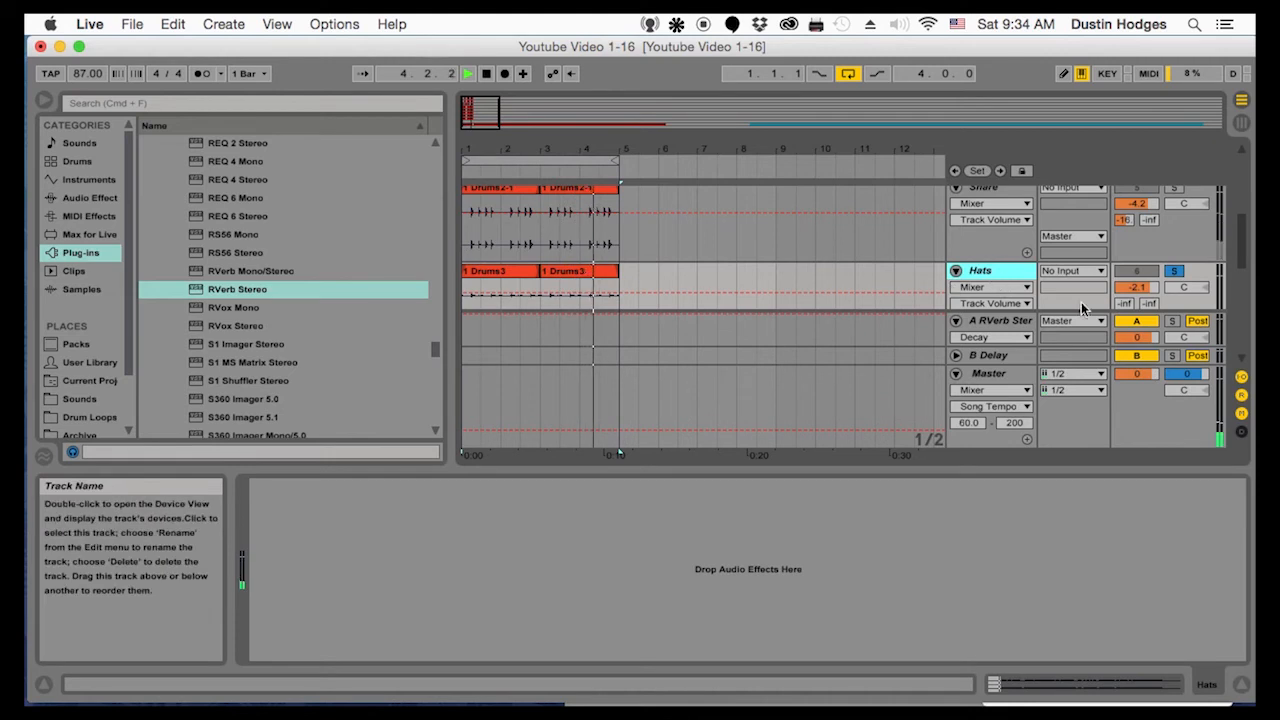
Set the Hats track's B Delay send to -4.7 dB and take the track out of solo
left_click_drag(1148, 303, 1148, 280)
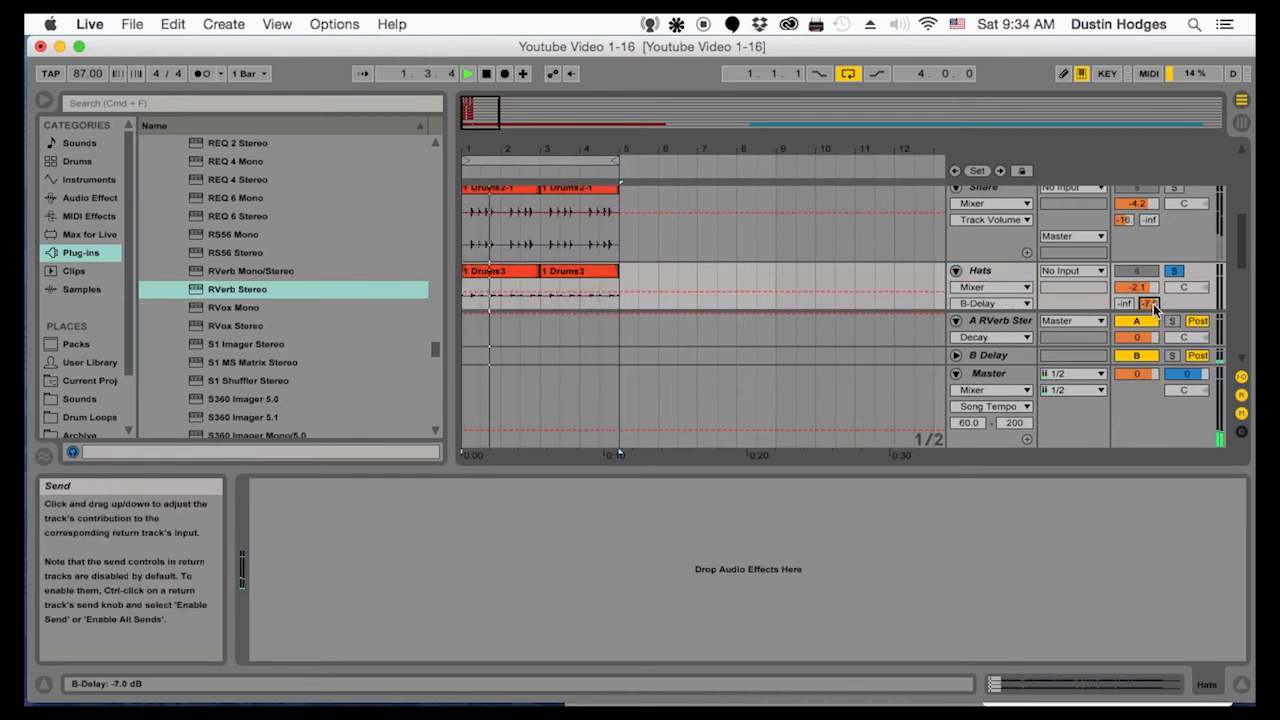
left_click(988, 355)
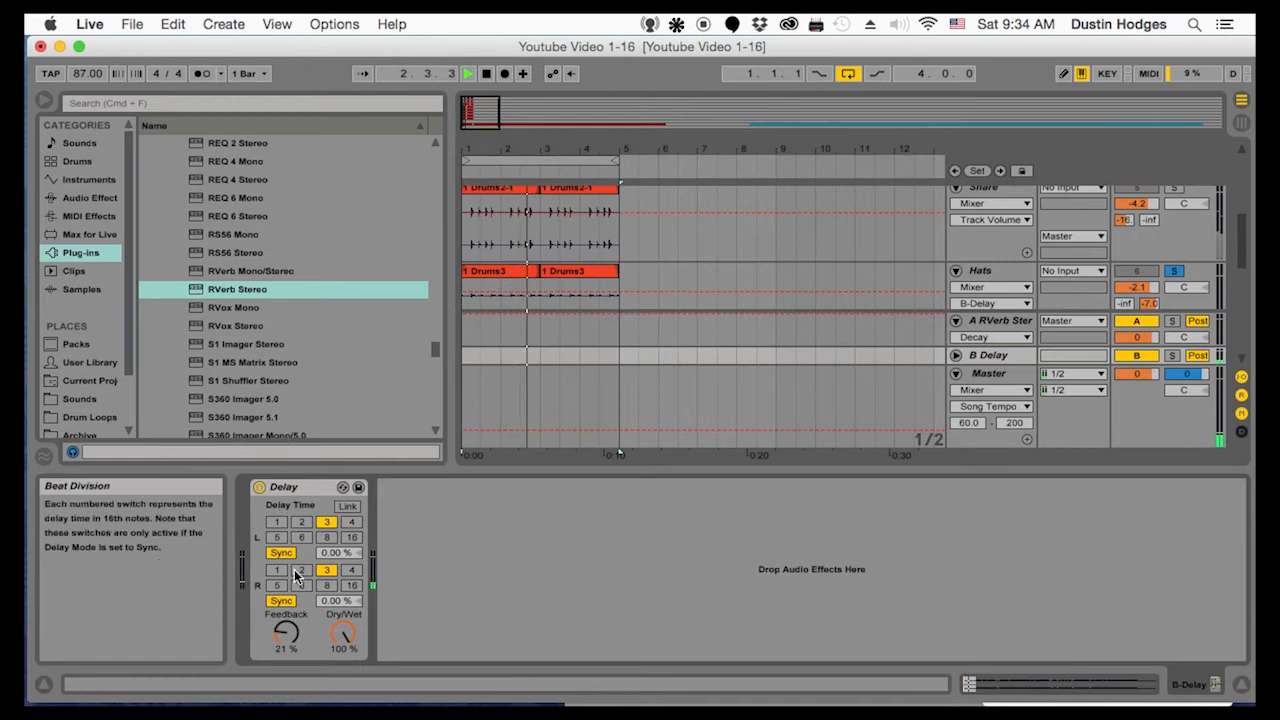
left_click(1175, 271)
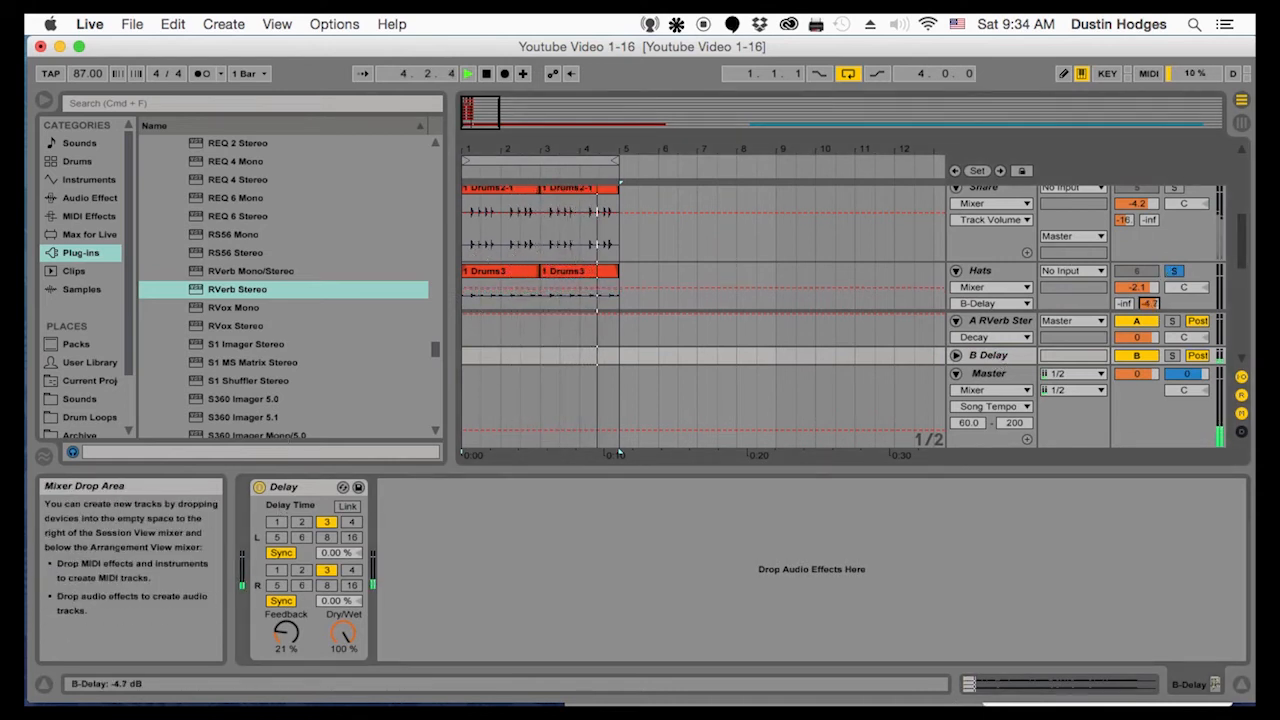
left_click(1175, 271)
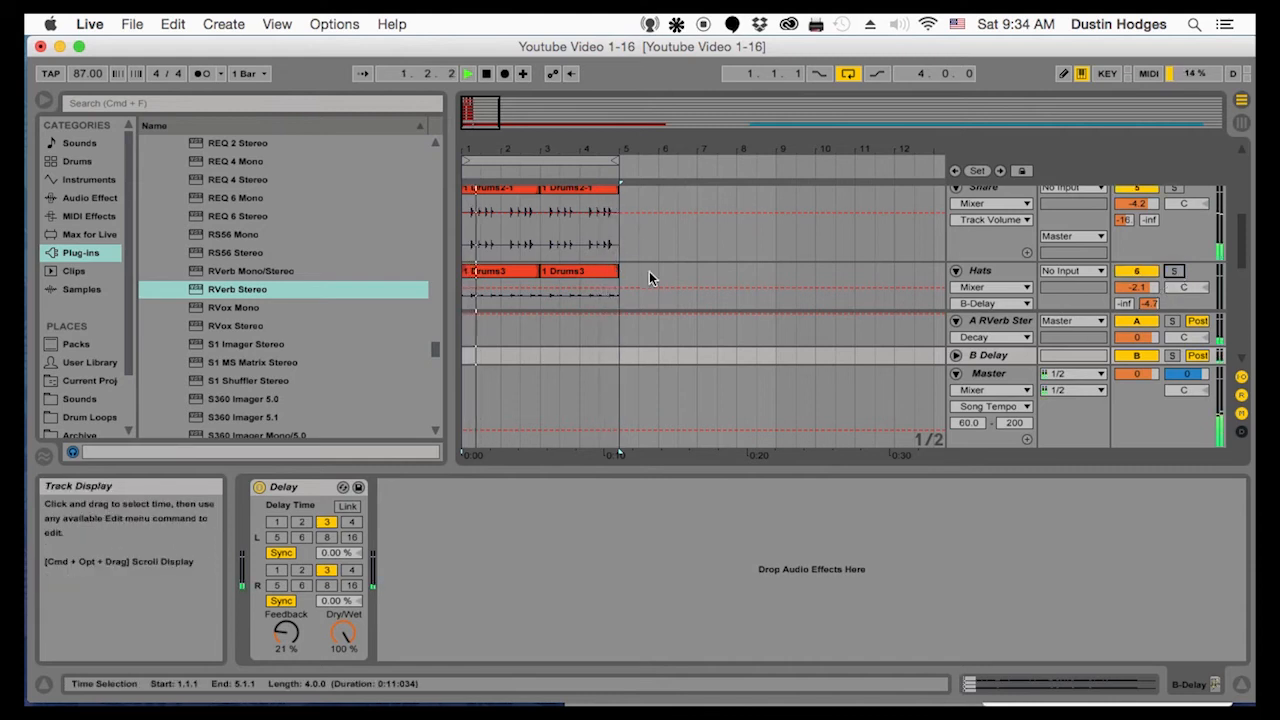
Solo the Drums4 track and set its reverb send to about -0.3 dB
key("super+d")
left_click(1174, 259)
left_click(1125, 291)
left_click_drag(1125, 291, 1125, 205)
left_click(1000, 260)
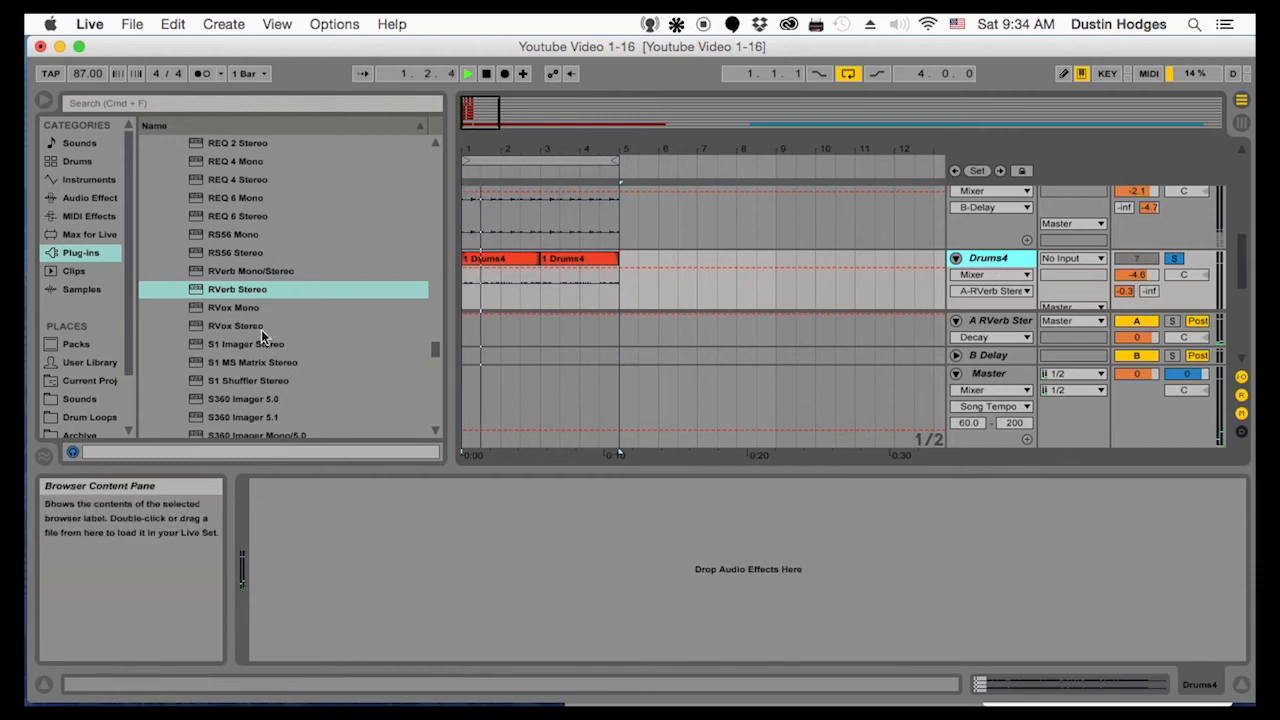
Add S1 Imager Stereo to Drums4 with width 2.91 and asymmetry 6, close its window and unsolo the track
left_click_drag(254, 343, 585, 289)
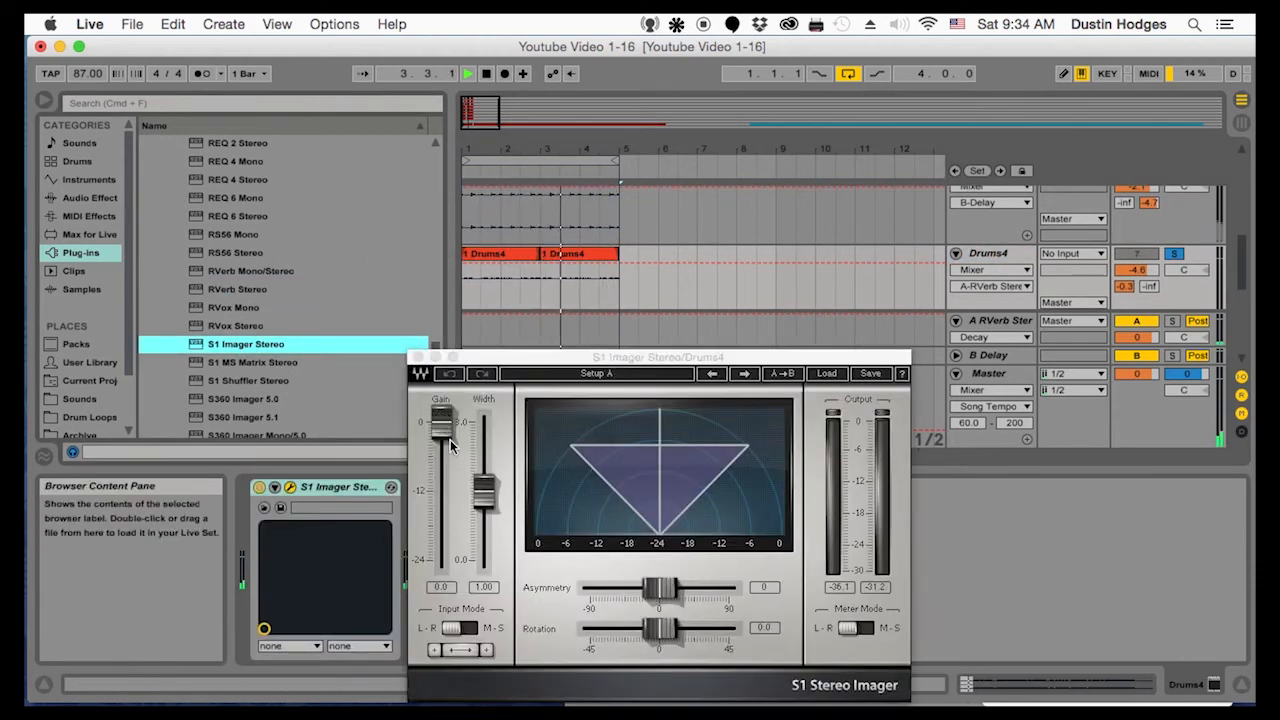
left_click_drag(484, 492, 484, 436)
left_click_drag(656, 589, 665, 589)
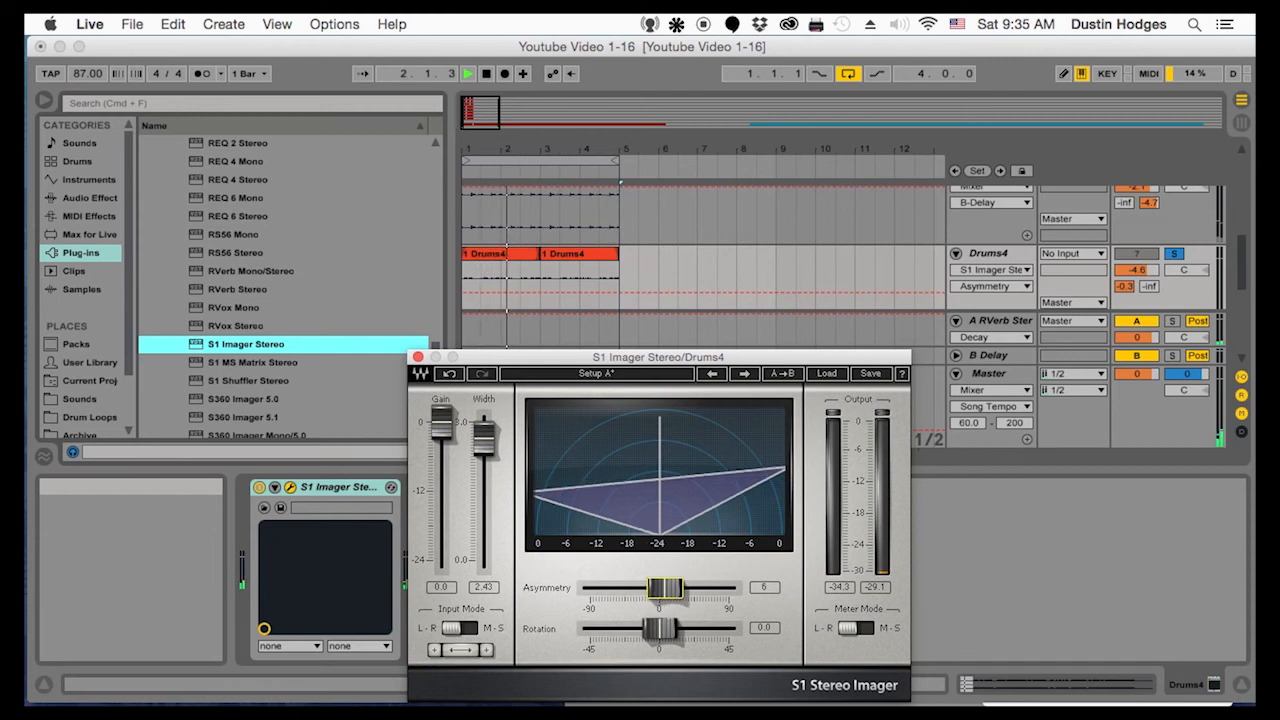
left_click_drag(484, 437, 484, 427)
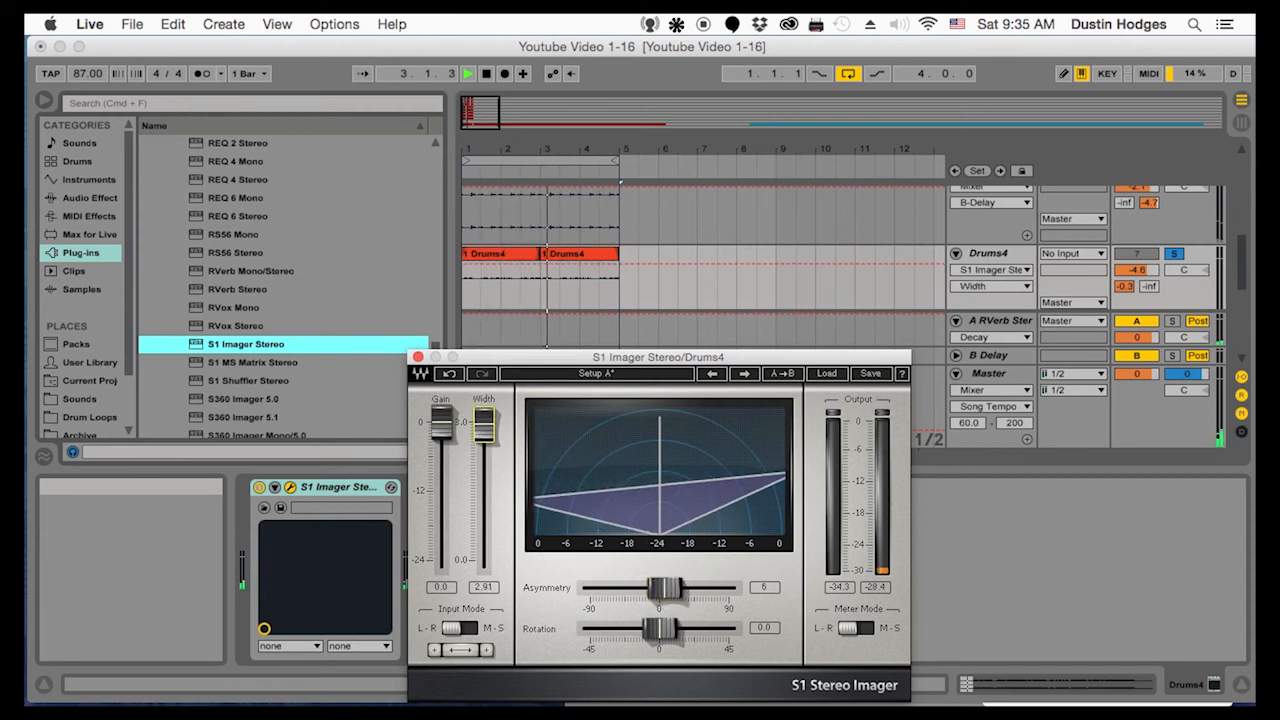
left_click(418, 357)
left_click(1173, 253)
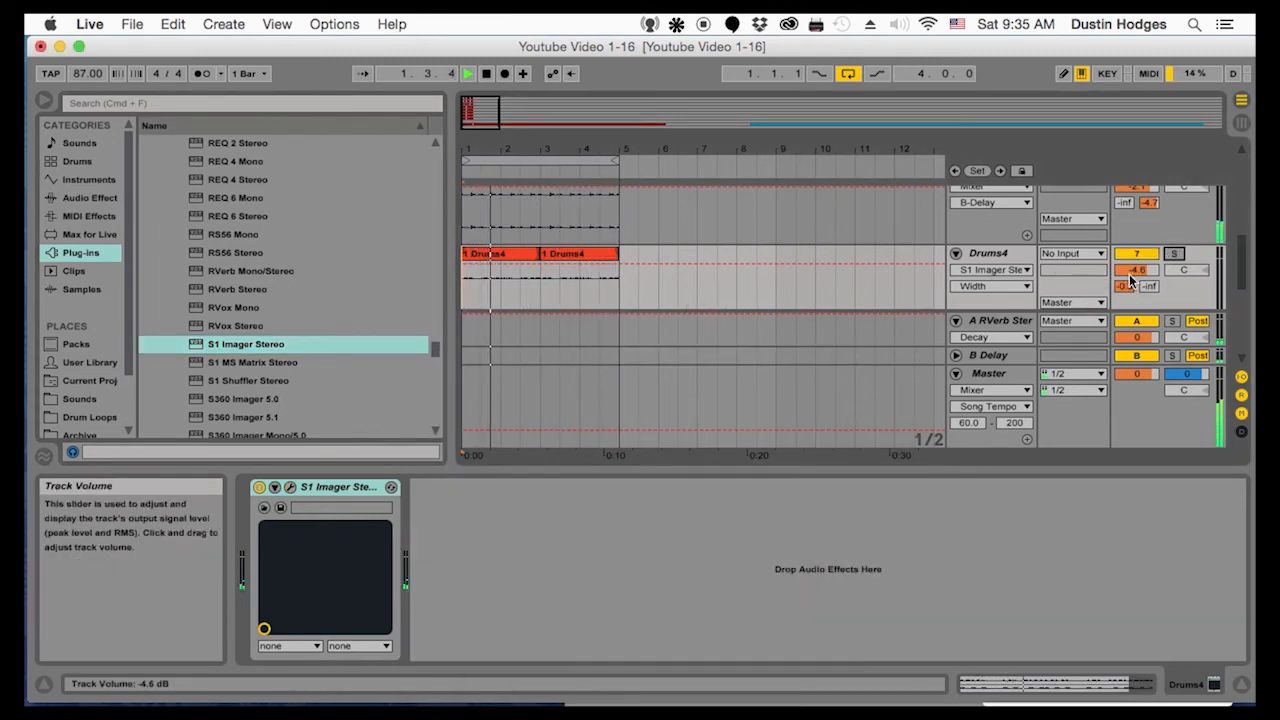
Set the Drums5 track's reverb send to about -9.0 dB, its delay send to about -16 dB and its volume to -8.6 dB
scroll(1130, 272, "down", 1)
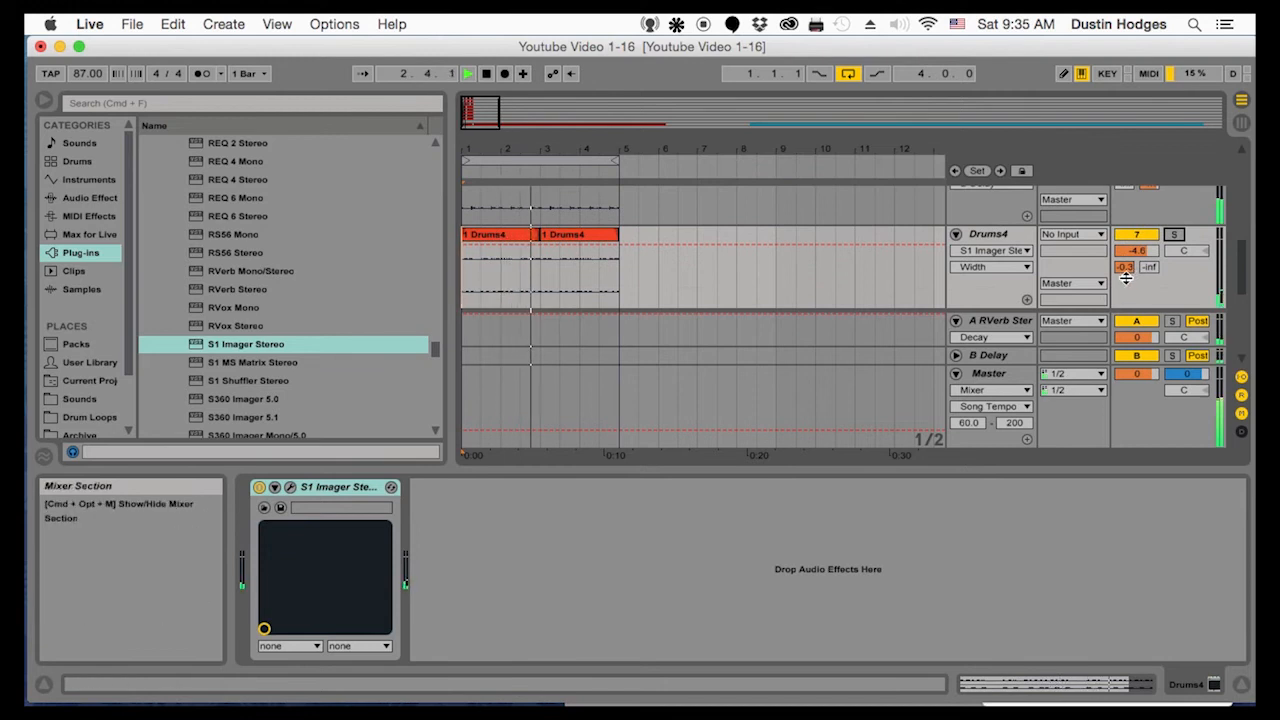
scroll(1062, 309, "down", 1)
left_click(1002, 297)
scroll(1004, 290, "down", 4)
left_click(955, 221)
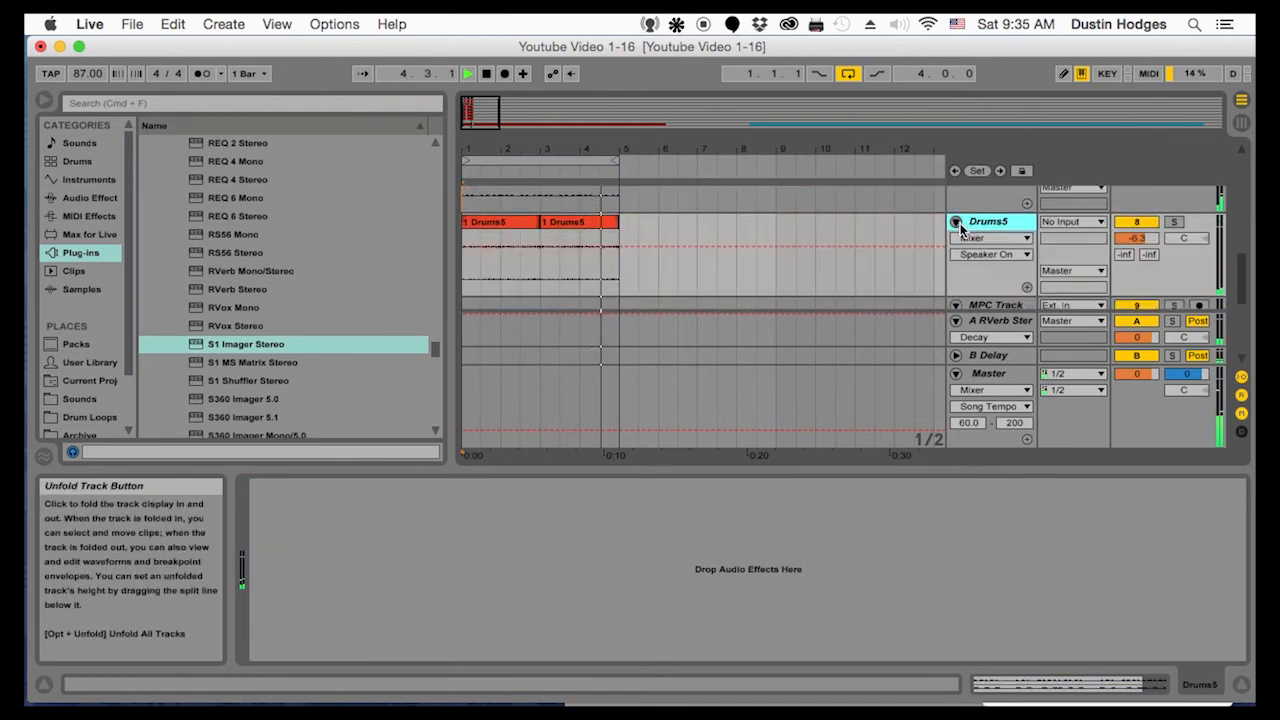
left_click(1174, 221)
left_click_drag(1124, 254, 1124, 211)
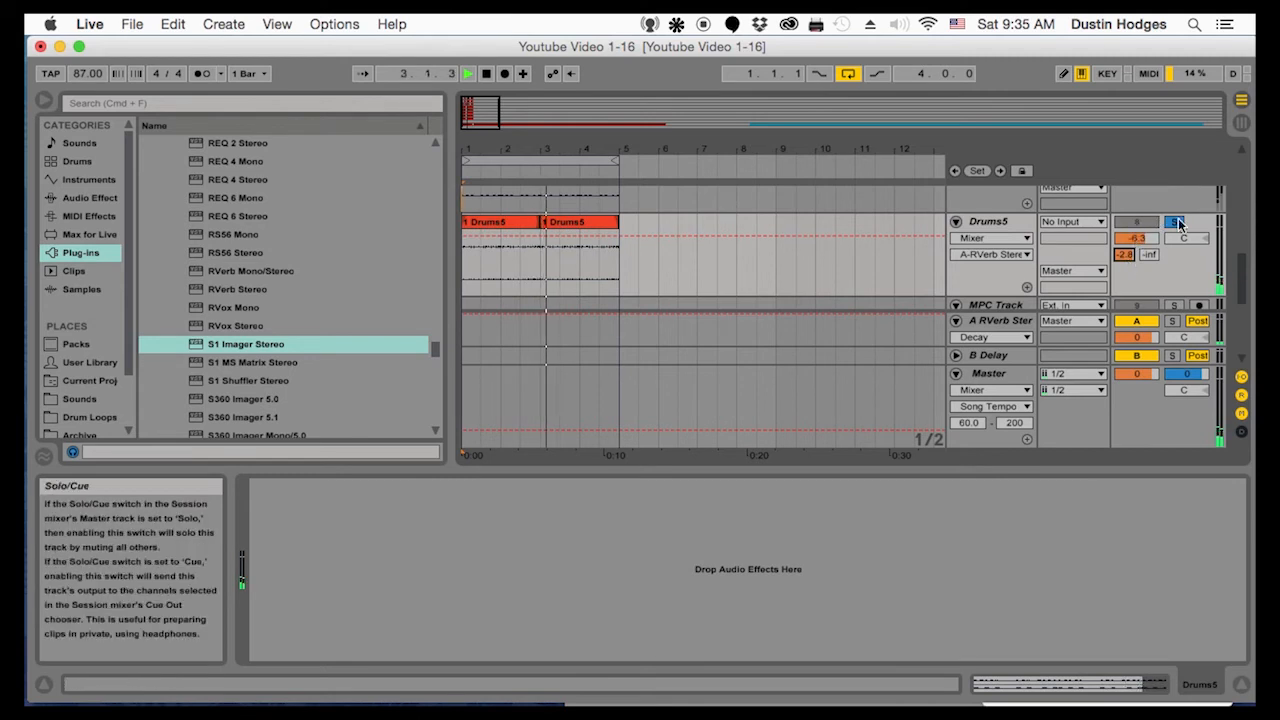
left_click(1174, 221)
mouse_move(1125, 255)
left_mouse_down()
mouse_move(1125, 279)
mouse_move(1149, 224)
mouse_move(1149, 253)
mouse_move(1146, 241)
left_mouse_up()
left_click(1174, 222)
left_click(1174, 222)
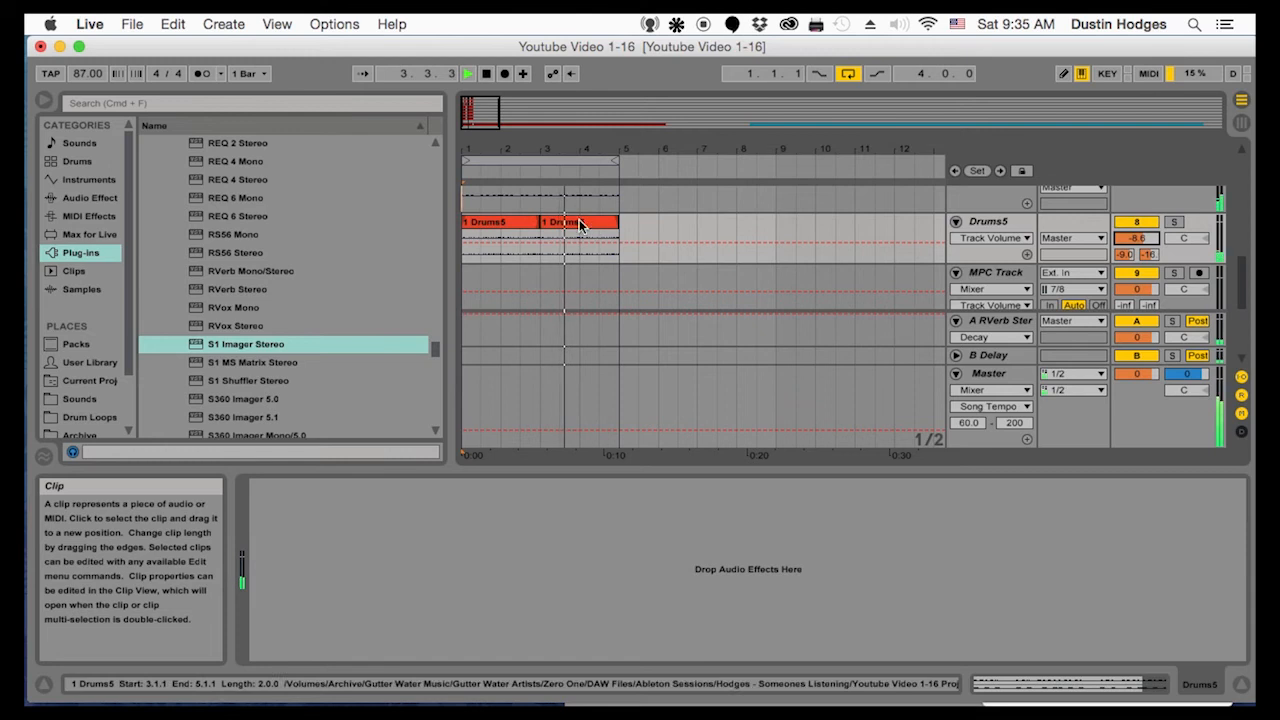
Stop the loop playback and show about 25 bars of the arrangement
left_click_drag(575, 131, 575, 95)
scroll(557, 245, "down", 1)
scroll(551, 247, "up", 10)
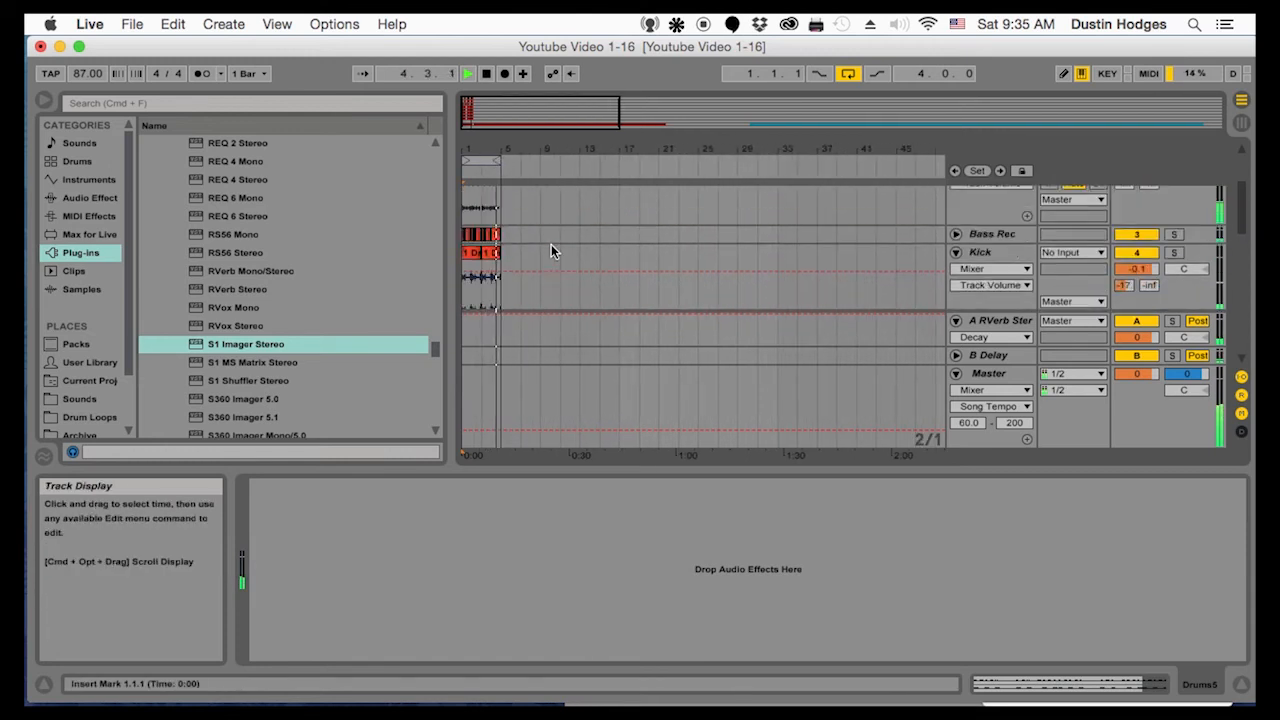
left_click_drag(490, 150, 490, 240)
scroll(610, 220, "down", 5)
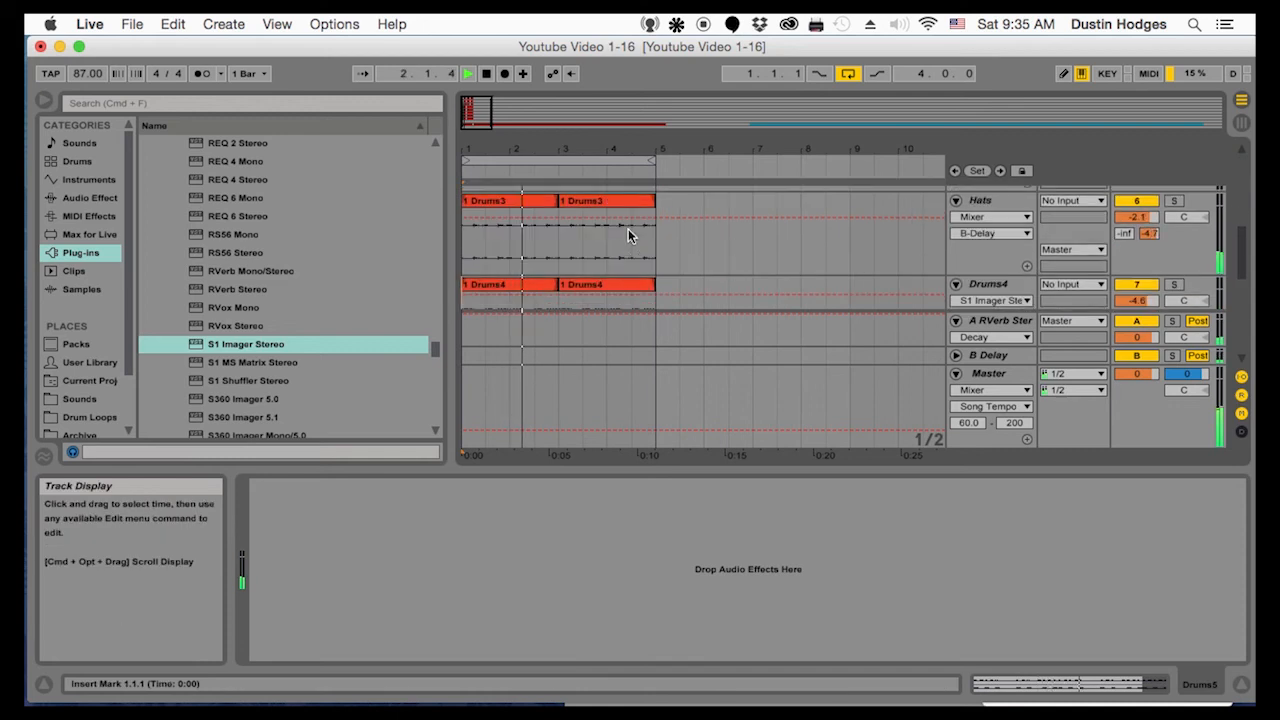
key("space")
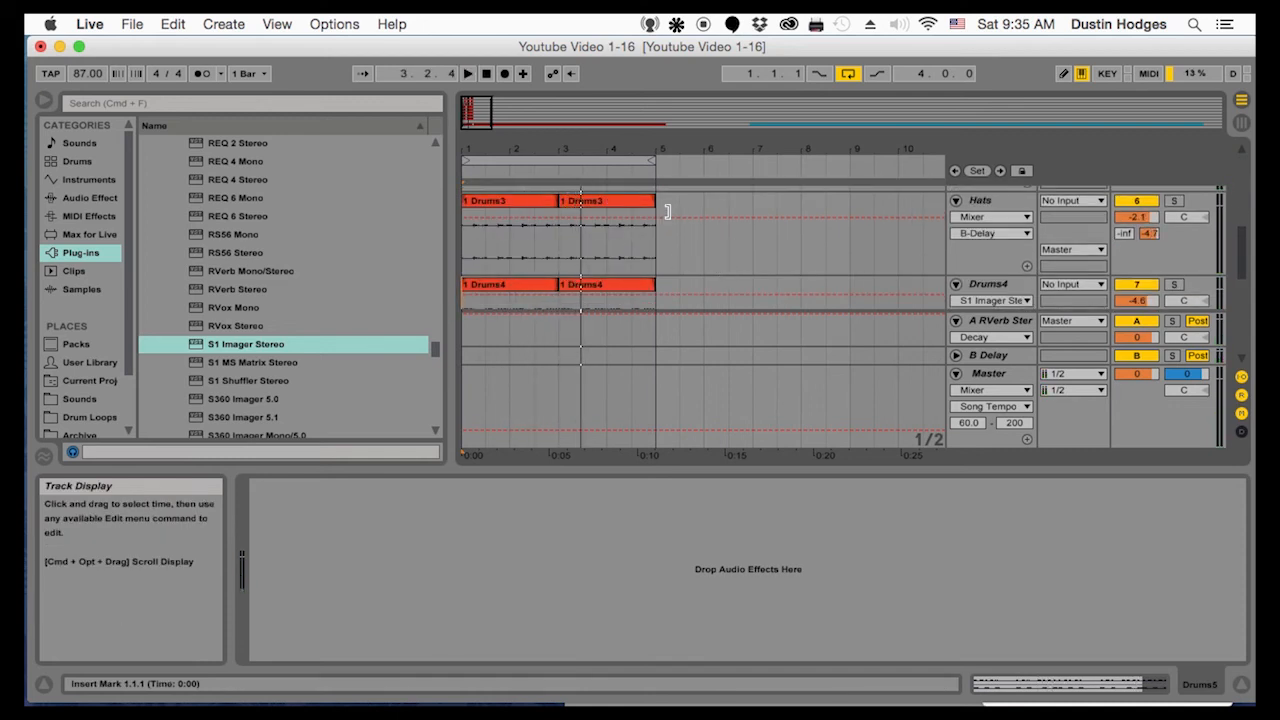
left_click_drag(622, 150, 622, 98)
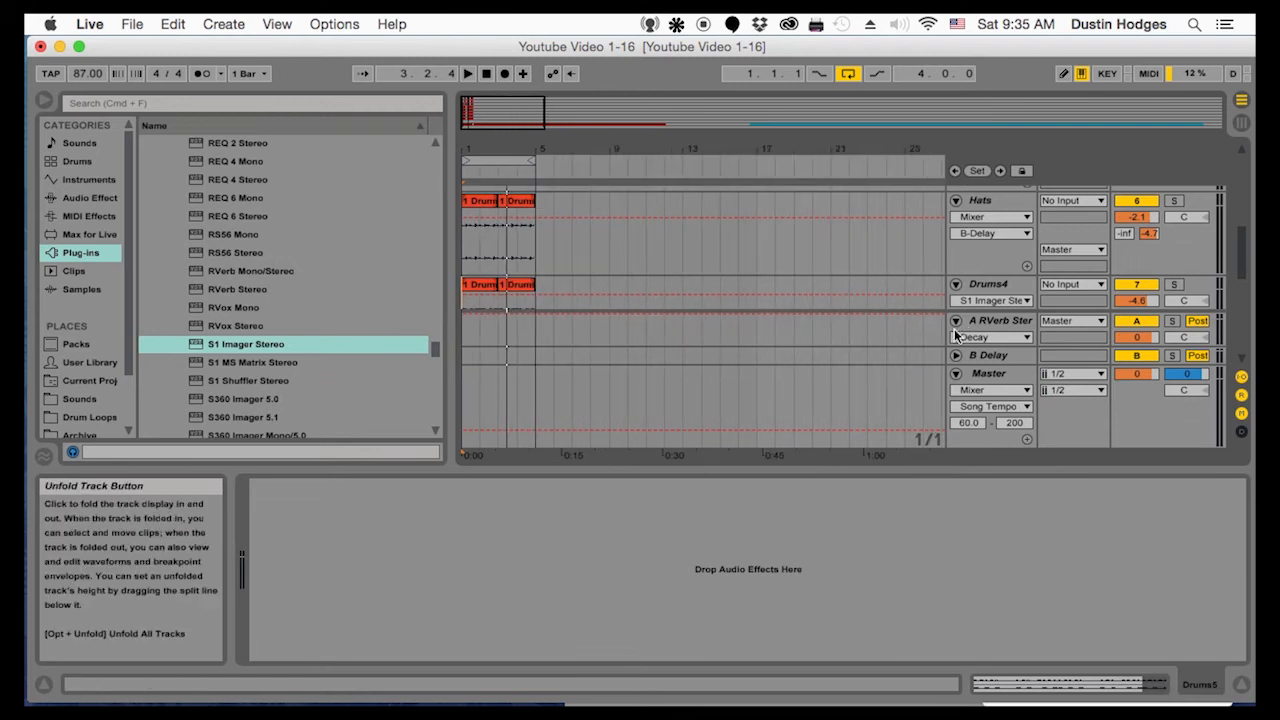
Fold the Master track and all the instrument, drum and video tracks above My Mic
left_click(956, 374)
left_click(956, 285)
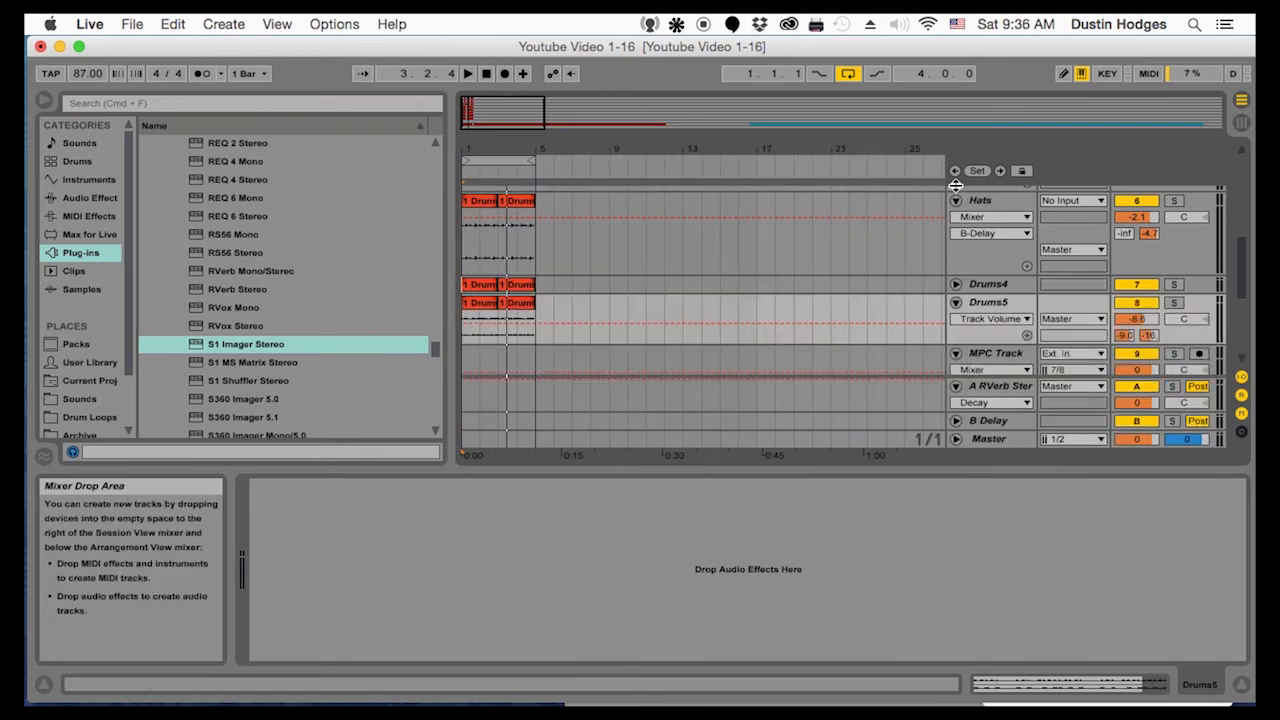
scroll(956, 220, "up", 10)
left_click(959, 202)
left_click(956, 195)
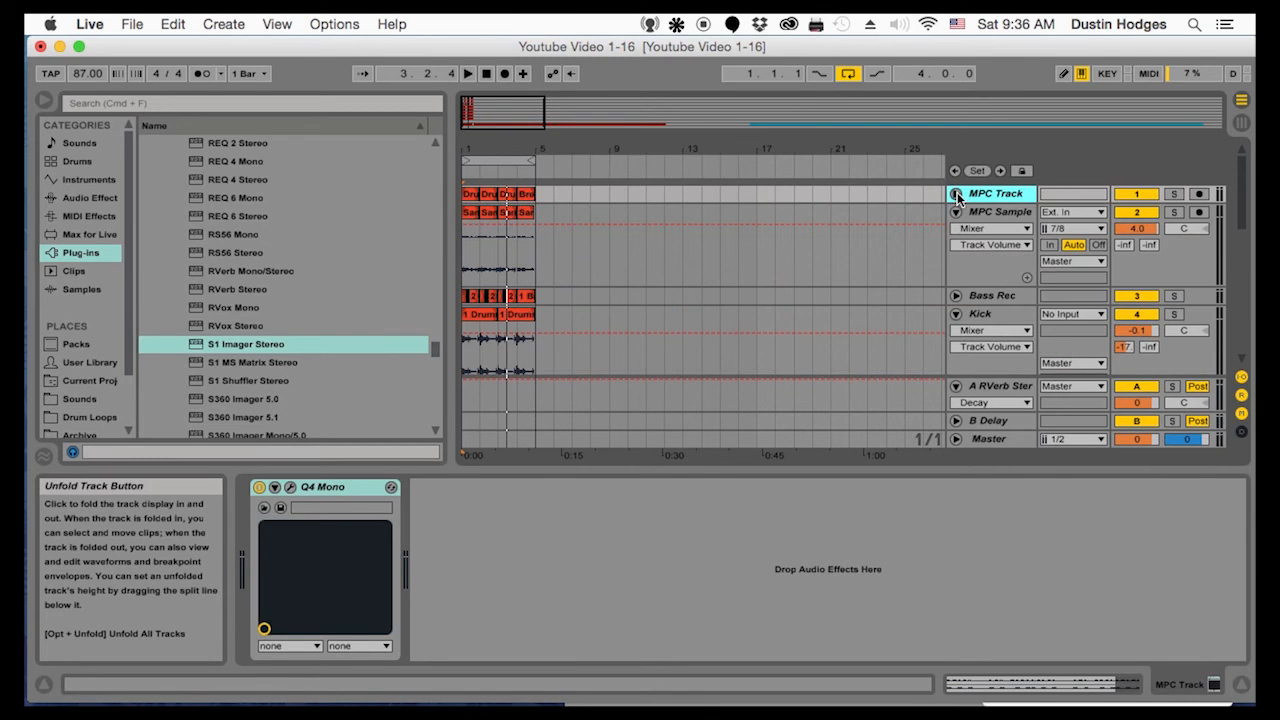
left_click(959, 216)
left_click(956, 213)
left_click(958, 248)
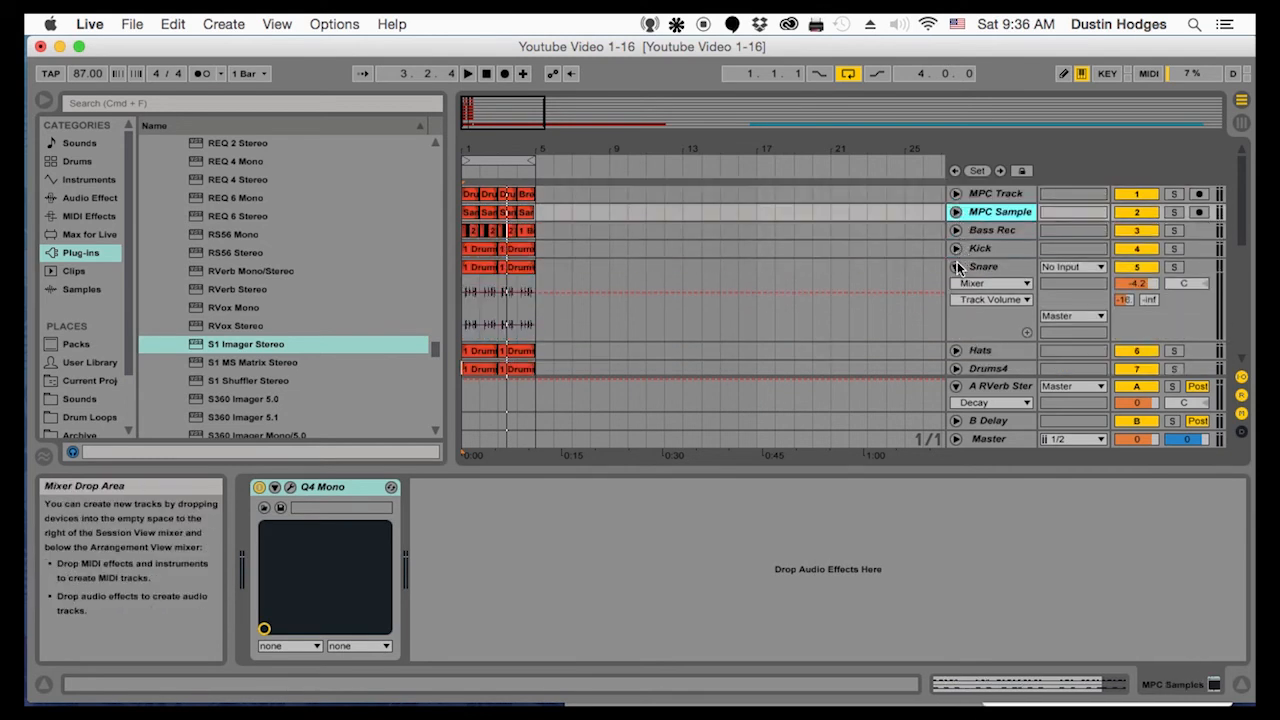
left_click(956, 266)
left_click(956, 321)
left_click(957, 340)
scroll(957, 335, "down", 2)
left_click(956, 319)
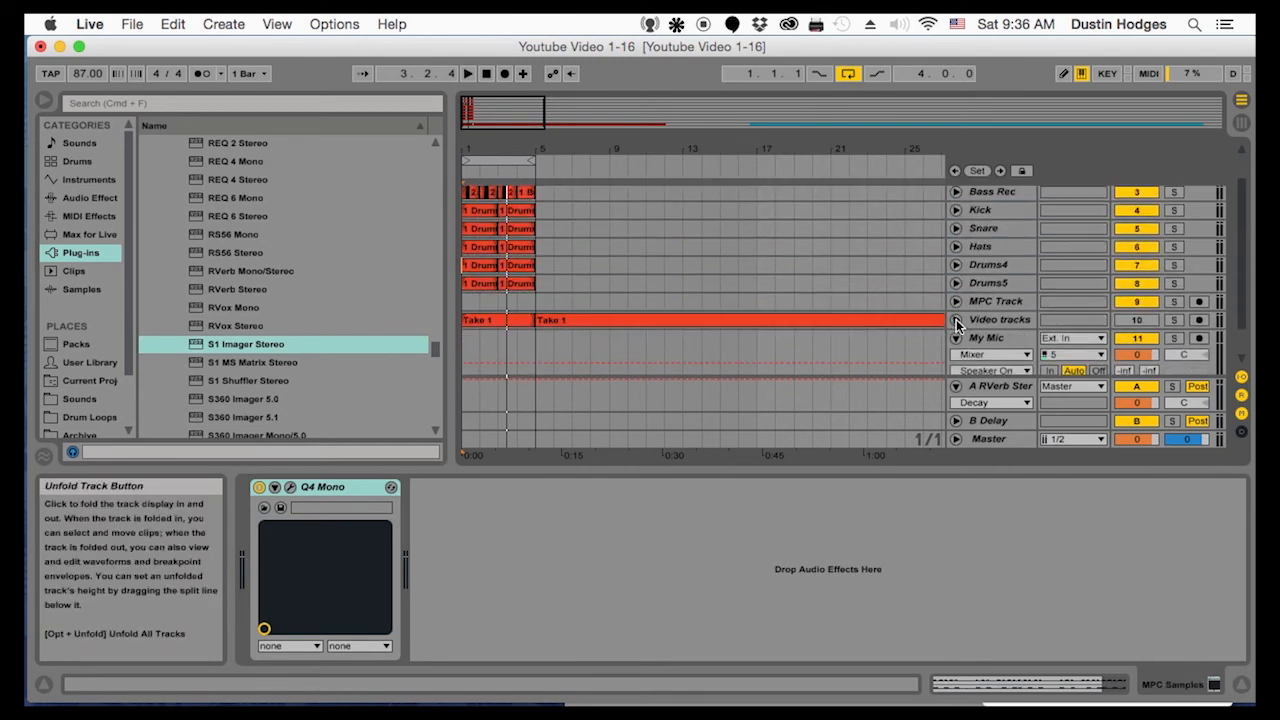
Move the Video tracks track below the My Mic track
left_click(1014, 320)
scroll(997, 368, "down", 2)
left_click_drag(997, 368, 979, 325)
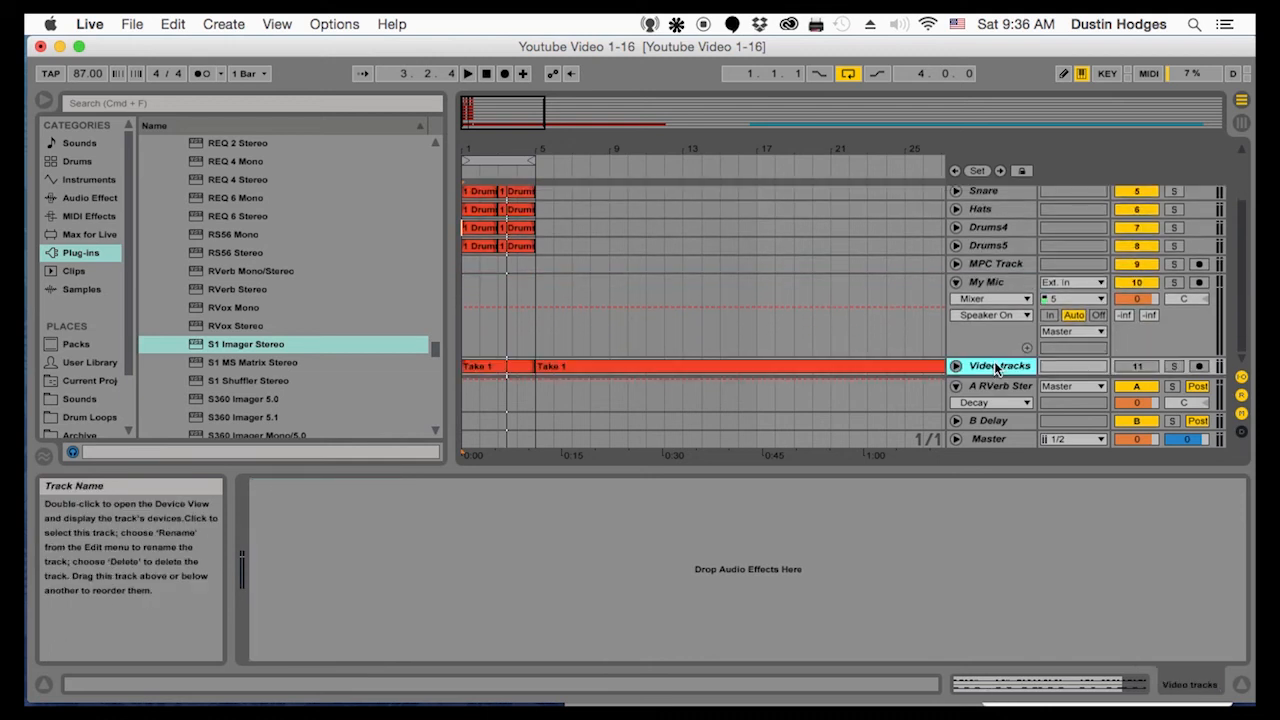
Insert a new MIDI track between the Drums5 track and the empty MPC Track
scroll(737, 308, "up", 4)
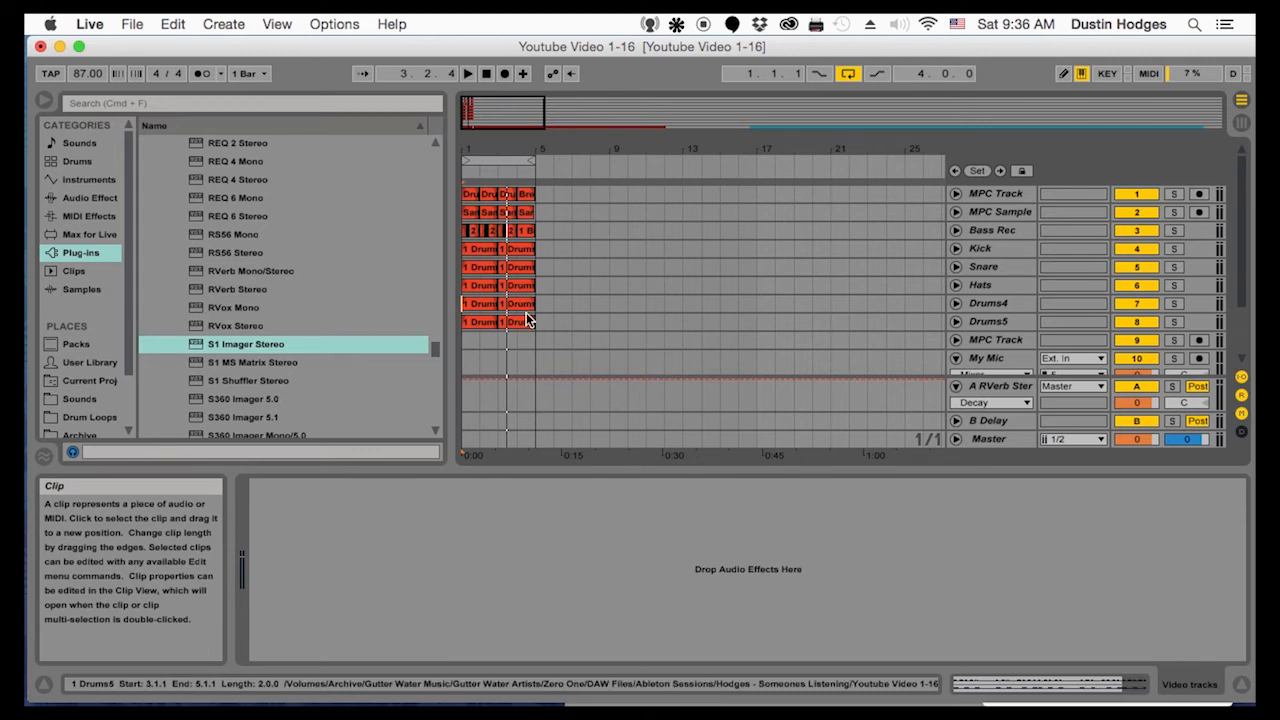
left_click(464, 342)
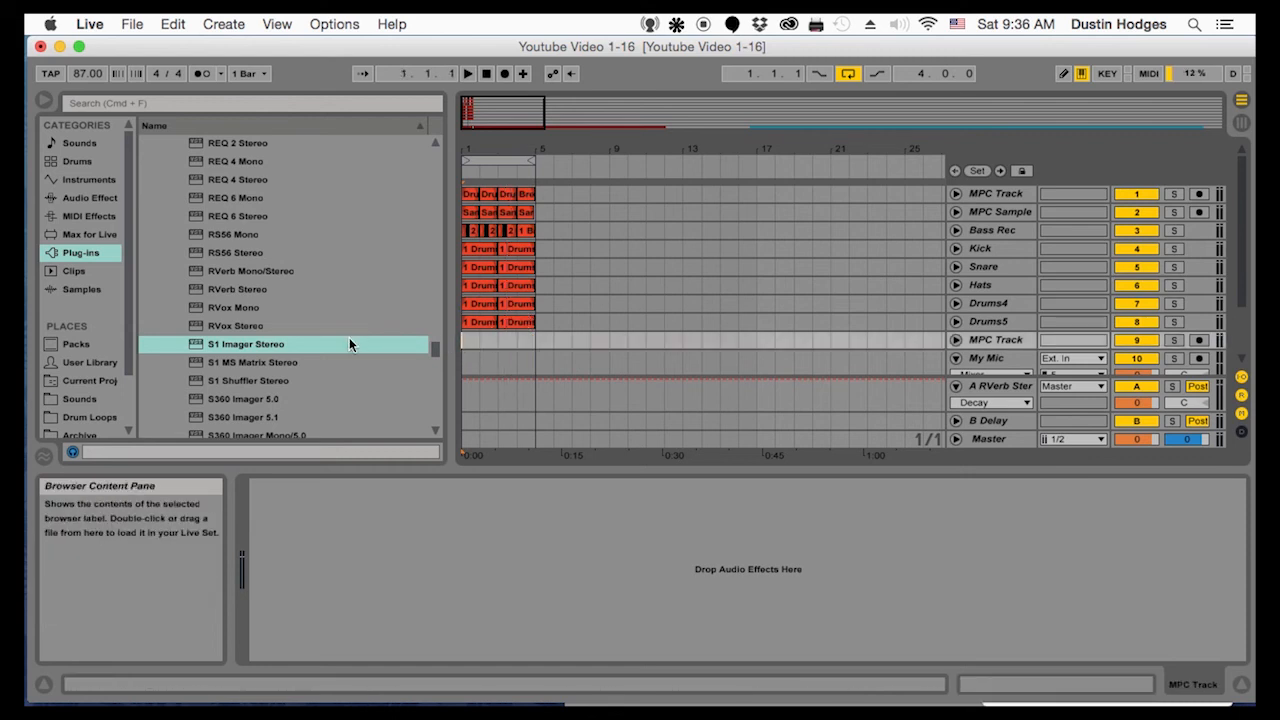
scroll(238, 354, "down", 3)
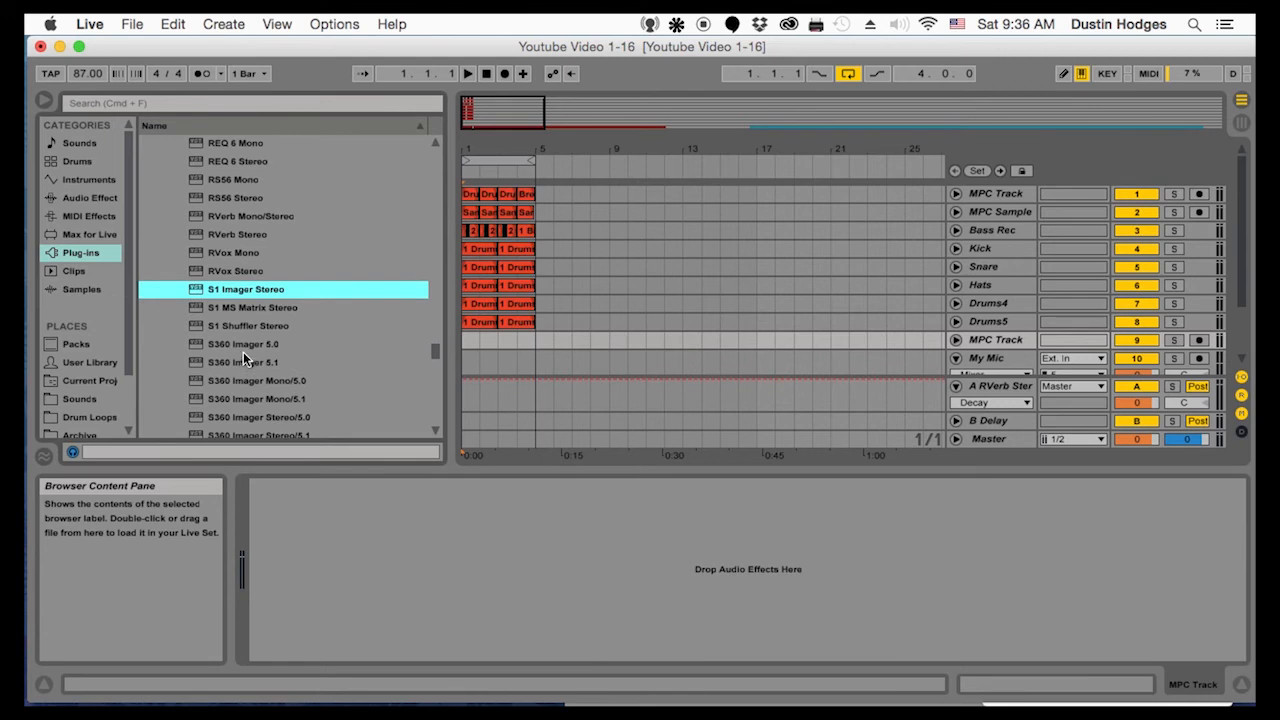
scroll(243, 352, "down", 10)
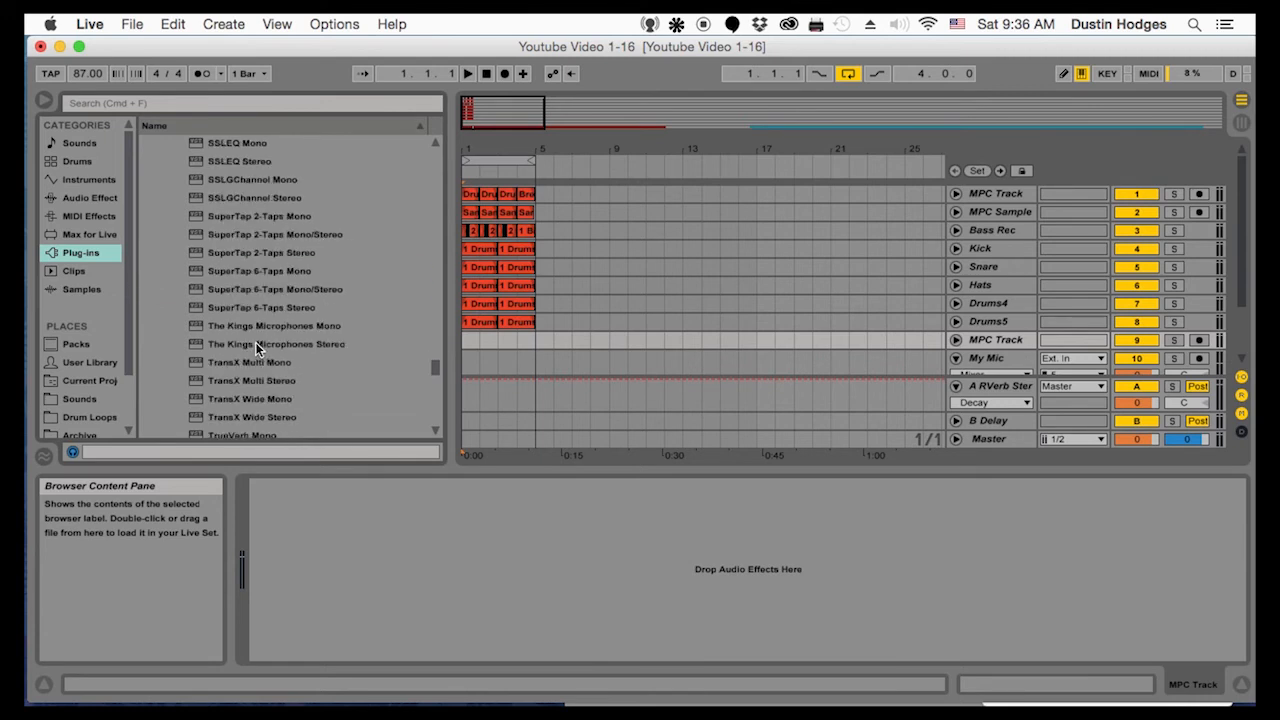
scroll(255, 345, "down", 1)
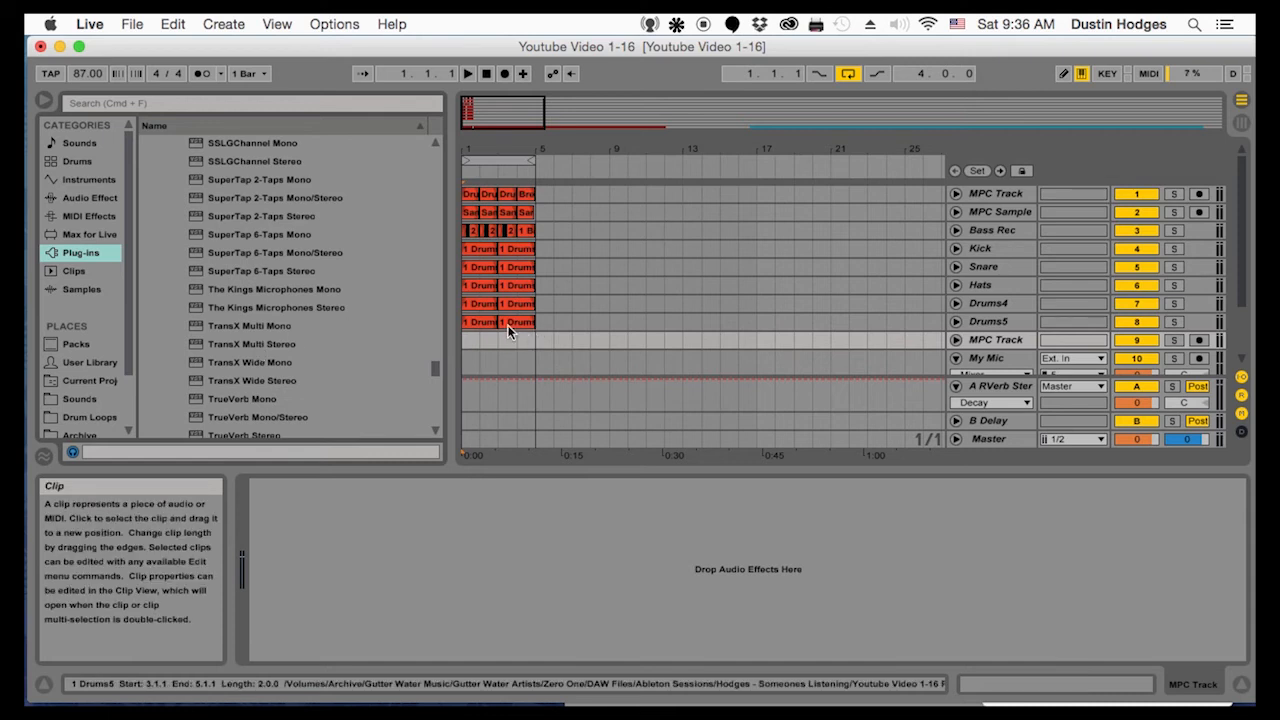
left_click(990, 341)
right_click(990, 342)
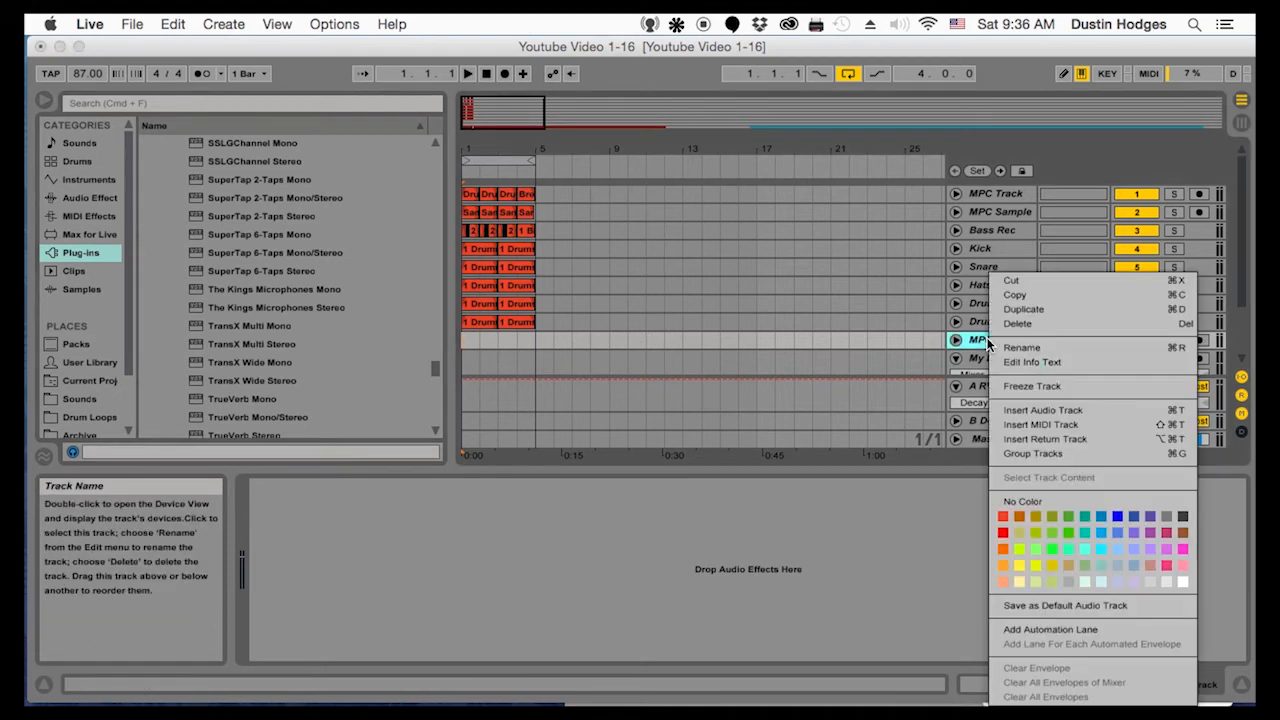
left_click(1006, 423)
left_click_drag(985, 306, 988, 286)
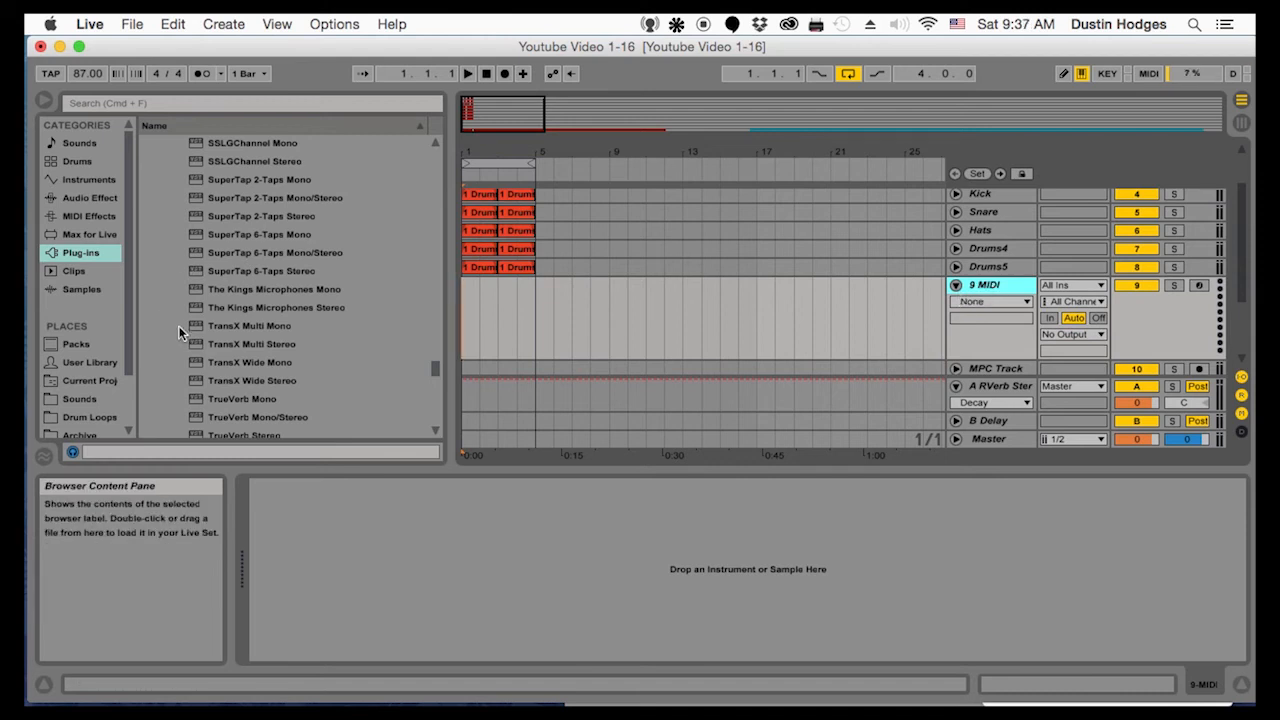
Find the Mini V2 synth among the plug-ins and load it onto the new MIDI track
scroll(209, 366, "down", 10)
scroll(212, 350, "up", 3)
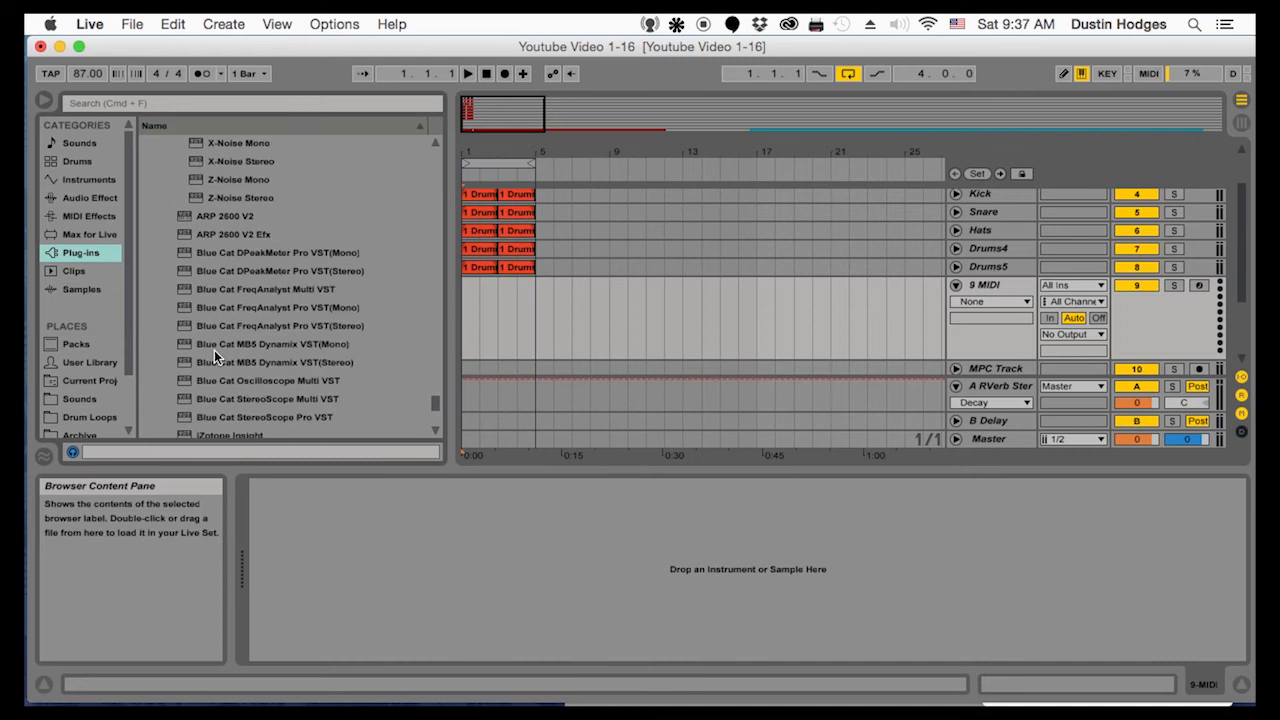
scroll(214, 350, "down", 5)
scroll(230, 380, "down", 1)
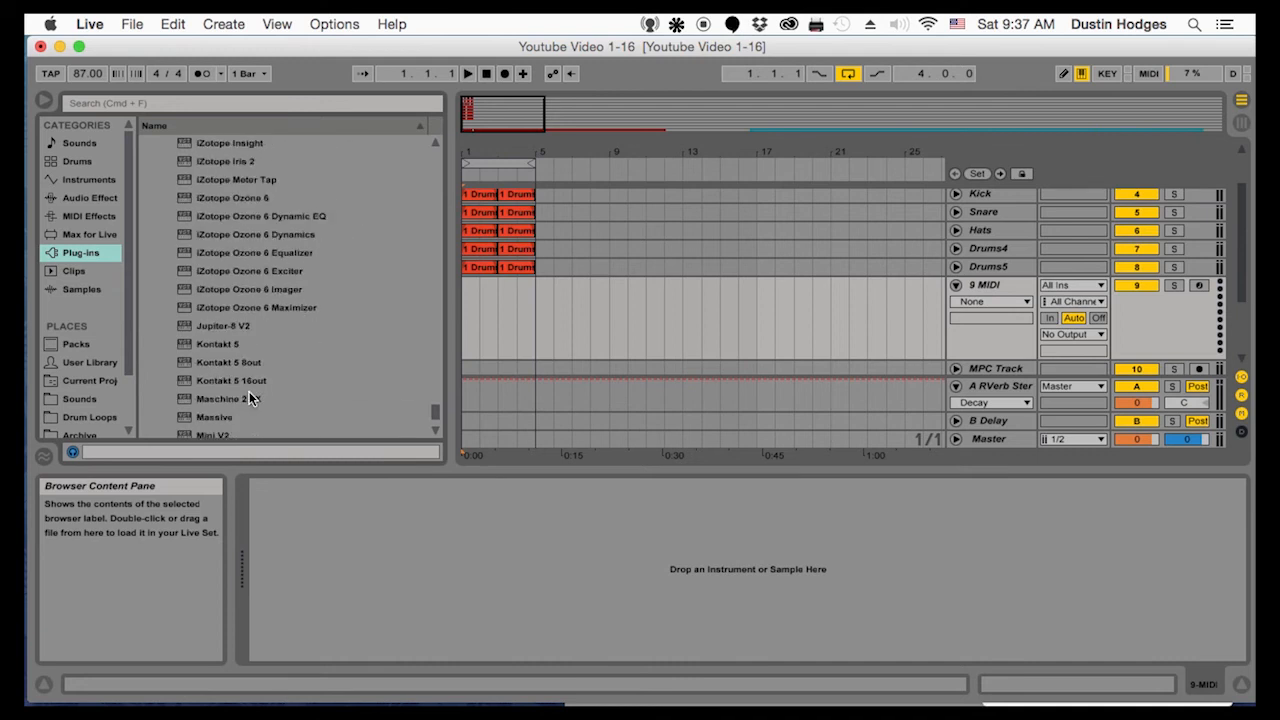
scroll(255, 391, "down", 1)
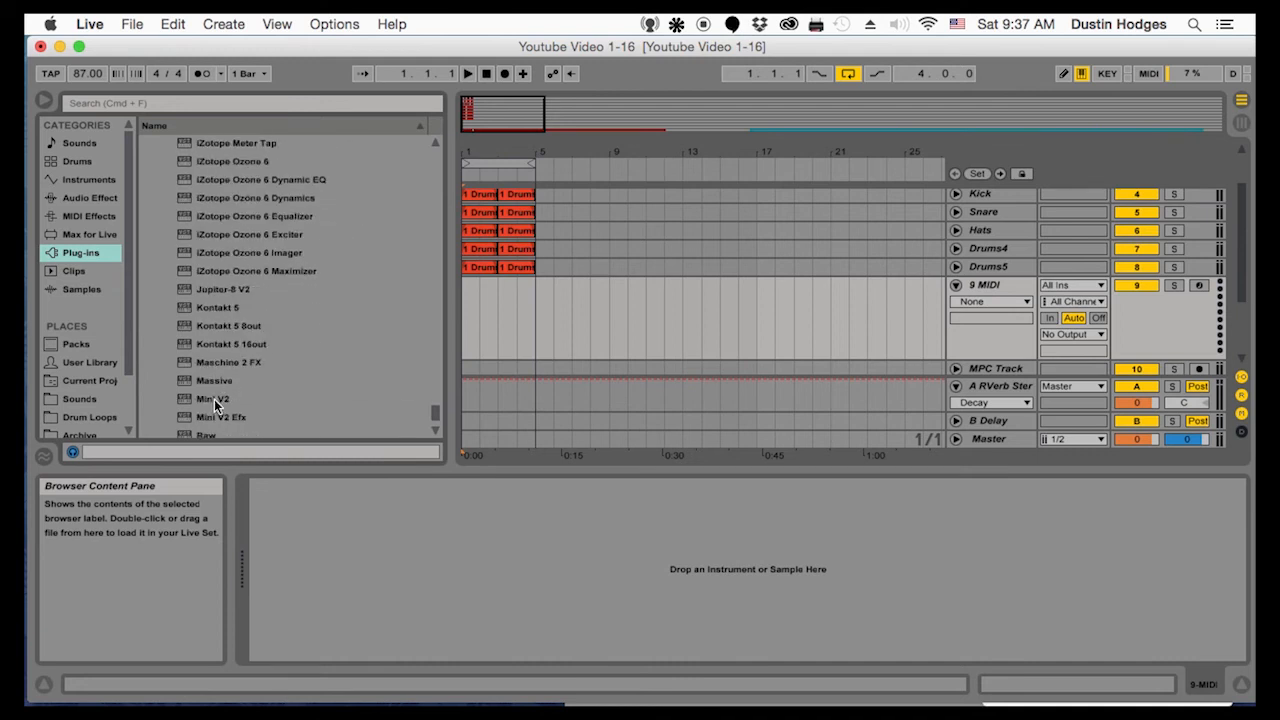
left_click_drag(210, 398, 460, 562)
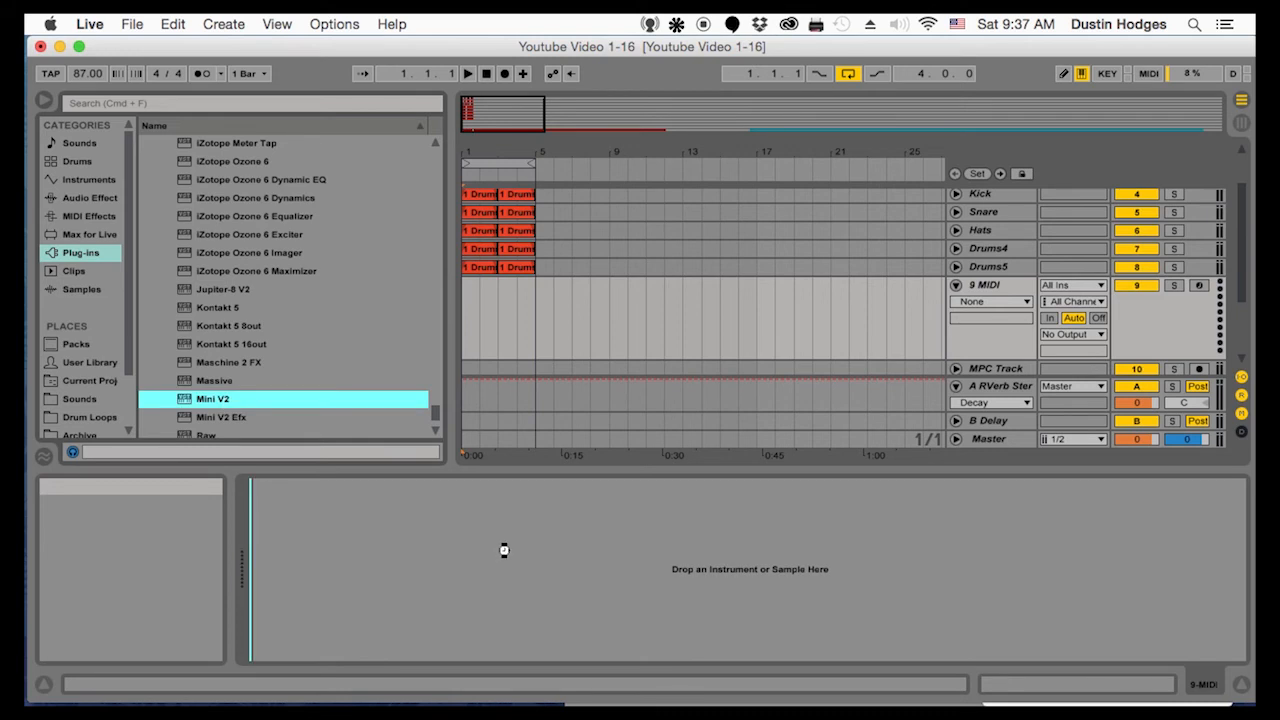
left_click_drag(504, 550, 506, 552)
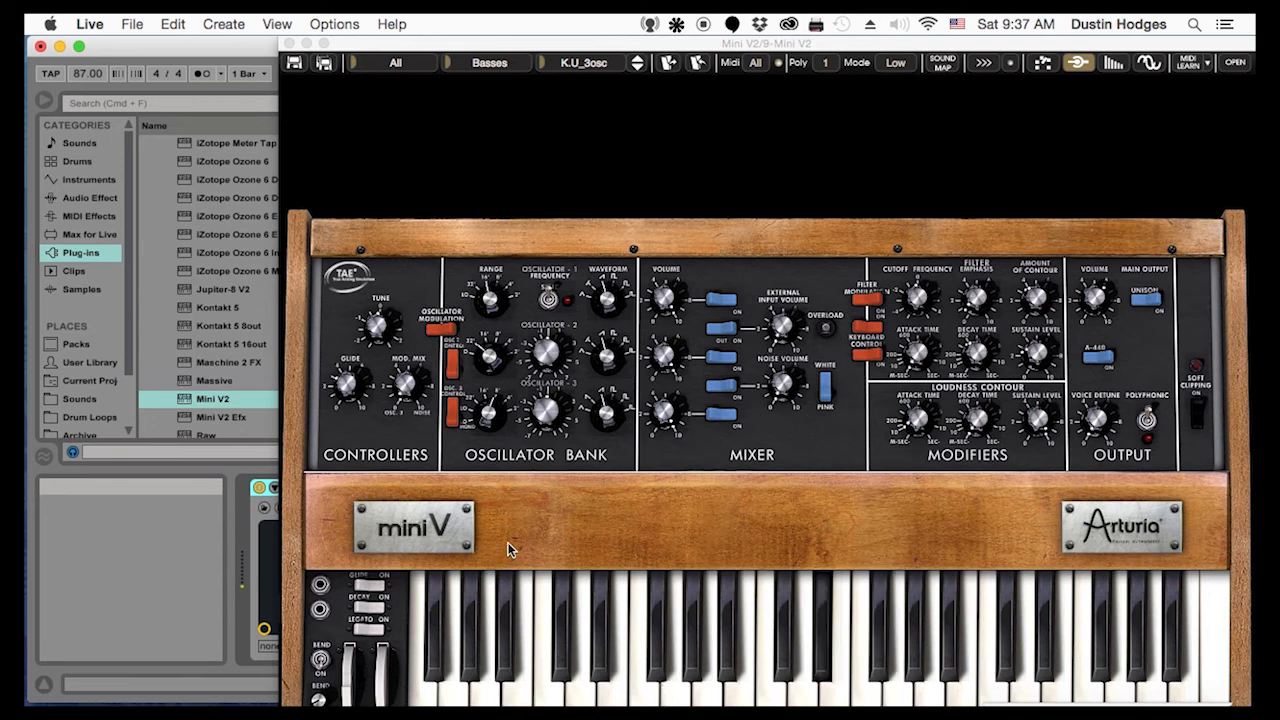
Close the Mini V2 window and set the Mini V2 track's volume to -19.3 dB
left_click(289, 43)
left_click_drag(1137, 301, 1137, 310)
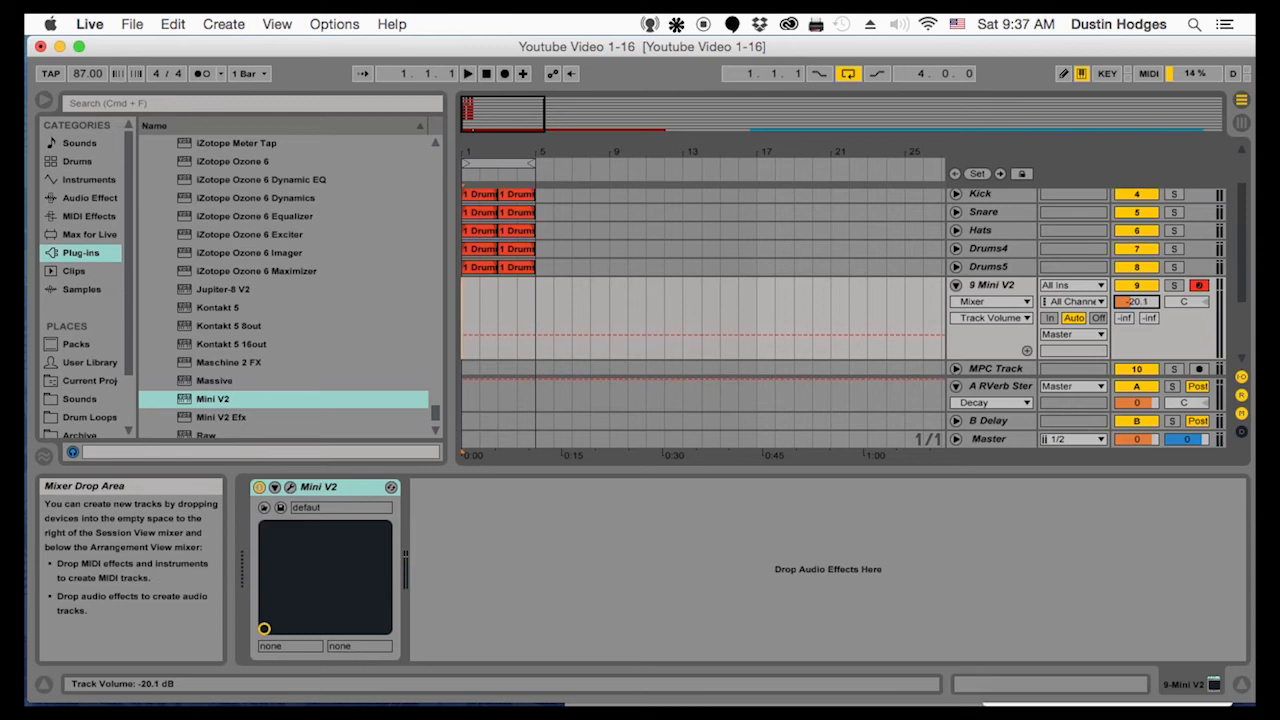
left_click_drag(1137, 301, 1137, 300)
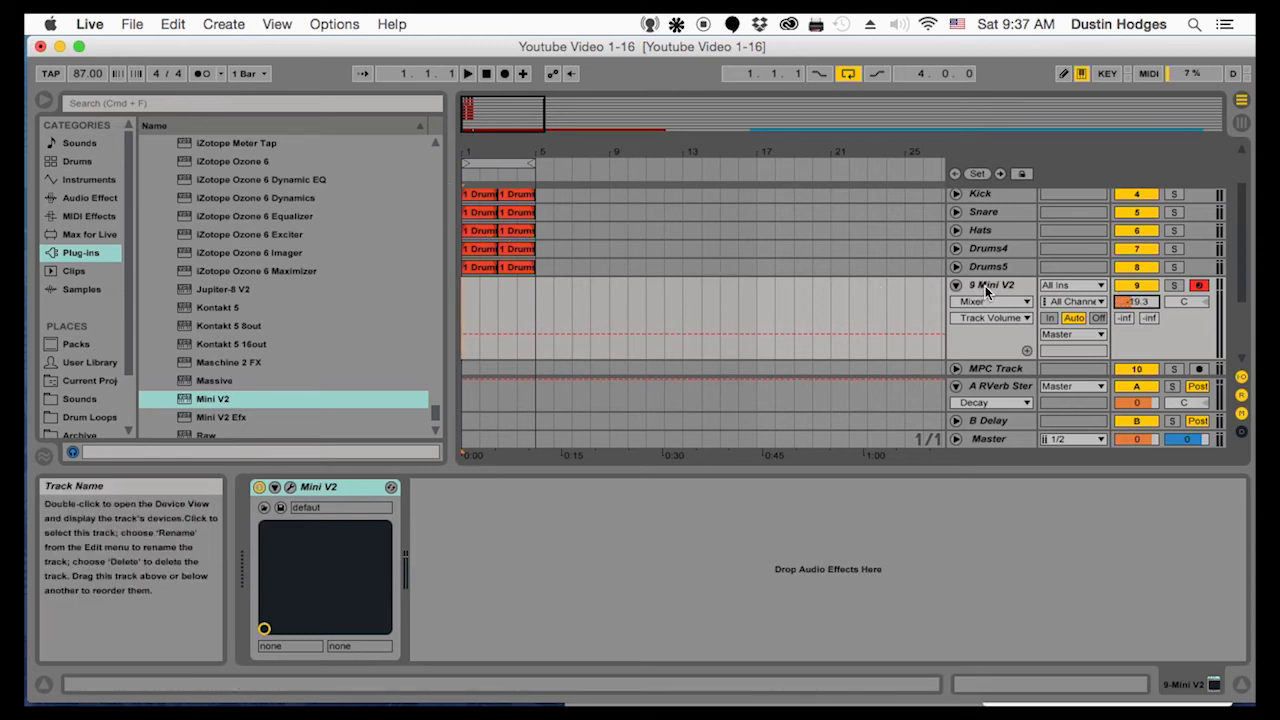
Try converting the first MPC Sample clip to MIDI on the Mini V2 track, audition it and delete the converted clip
scroll(489, 200, "up", 3)
left_click(472, 213)
left_click_drag(472, 213, 476, 343)
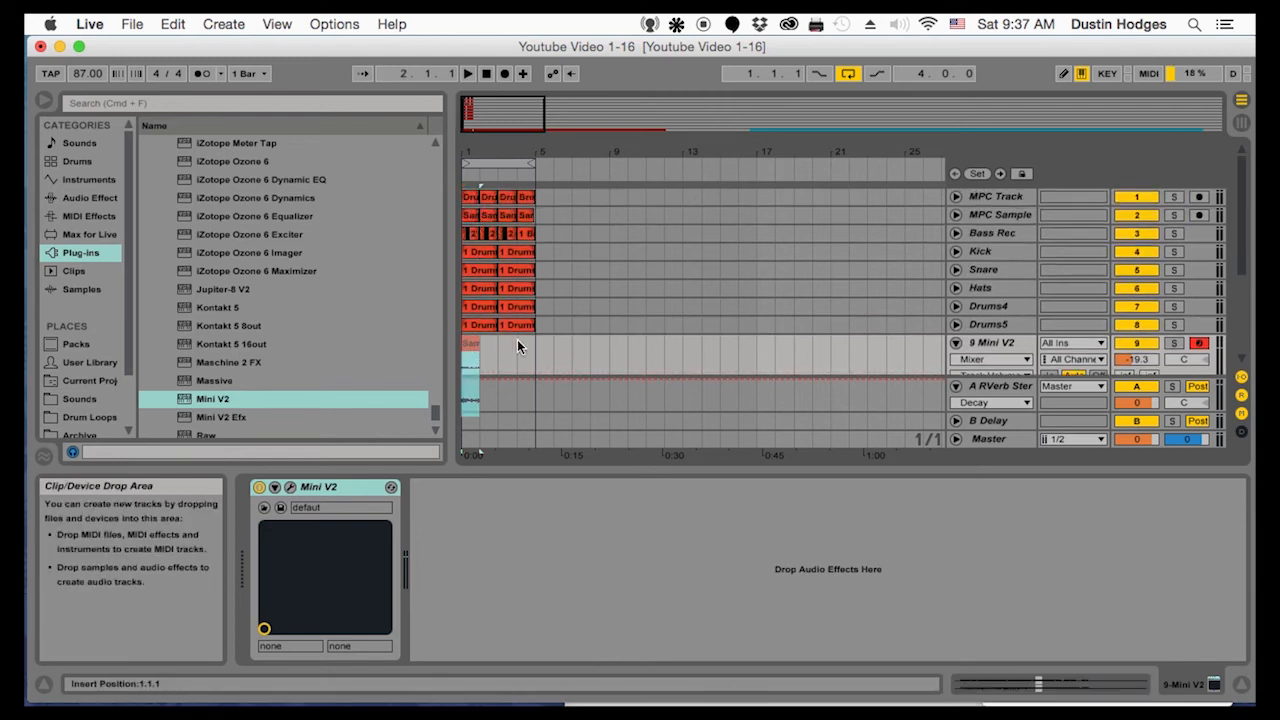
left_click(627, 346)
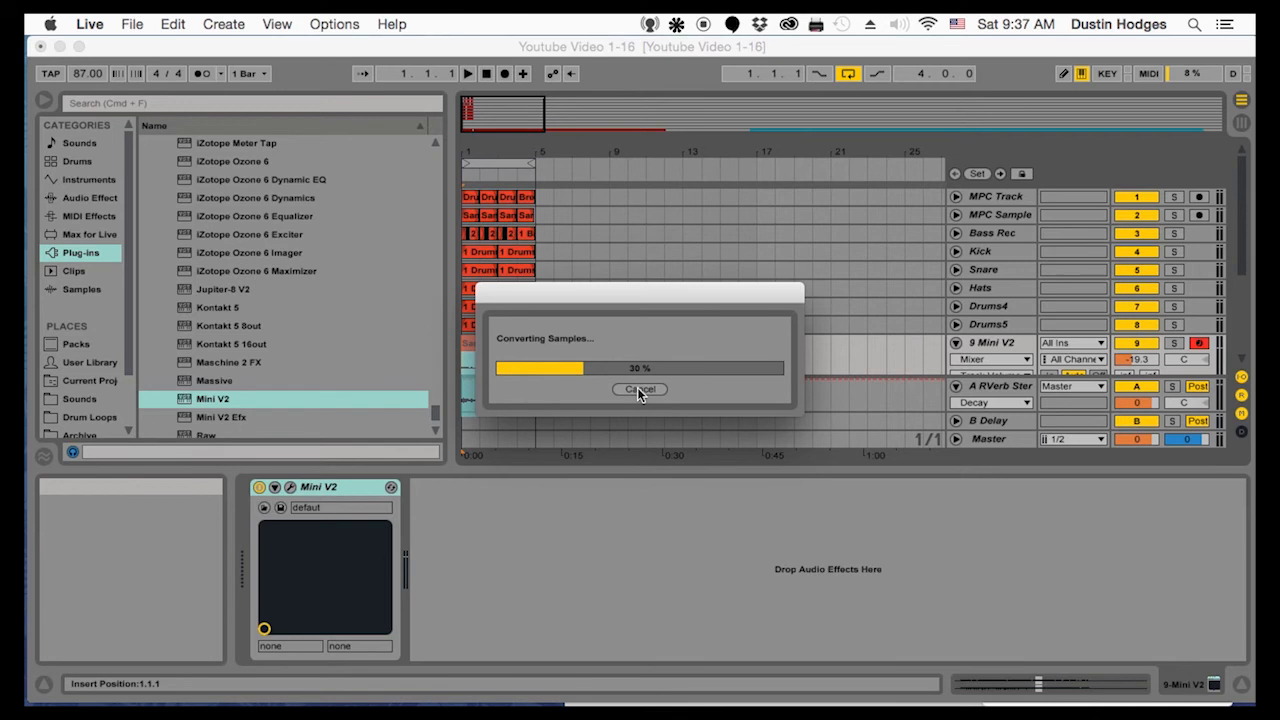
key("space")
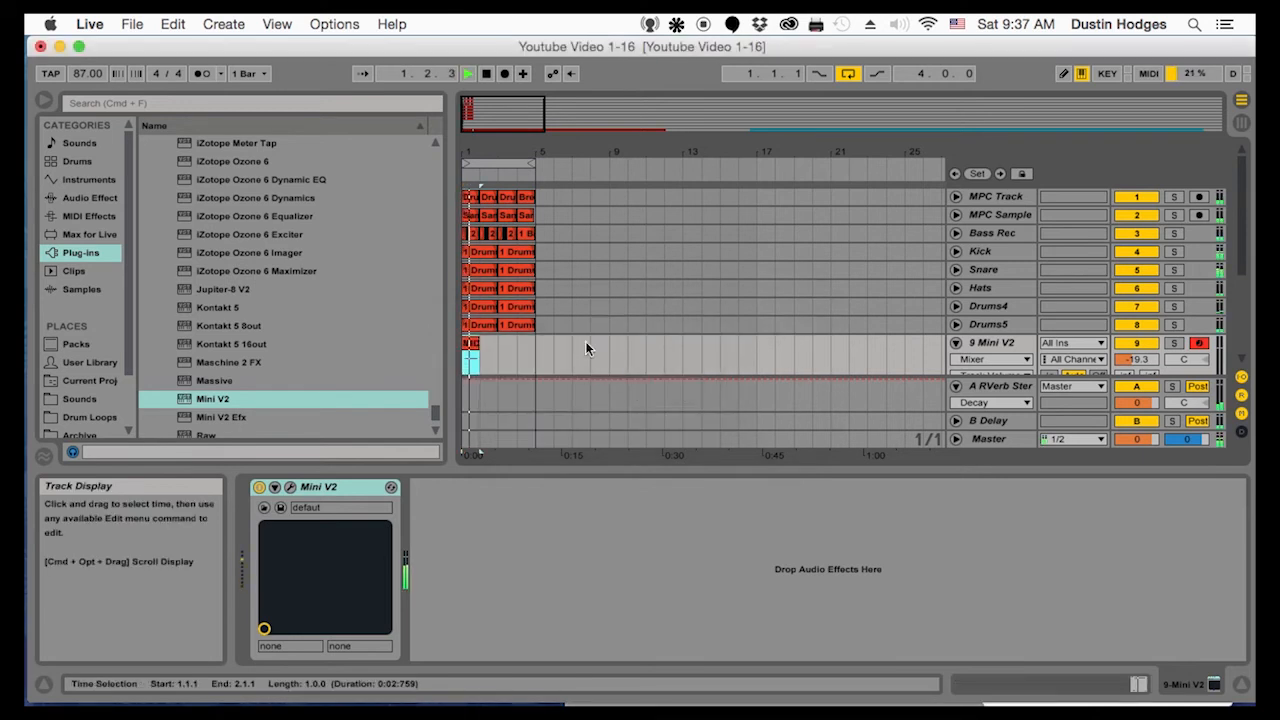
scroll(580, 347, "down", 3)
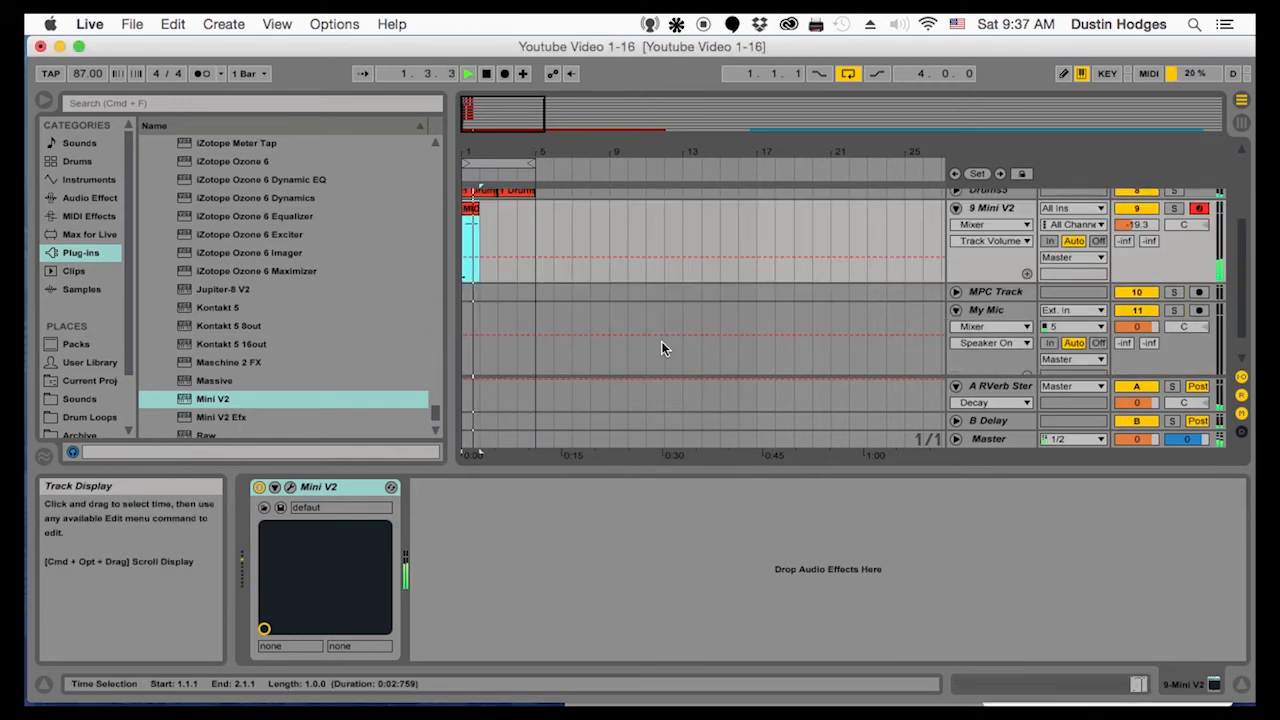
key("Delete")
Set the start position to bar 1 on the Mini V2 track and play the four-bar loop
left_click(465, 227)
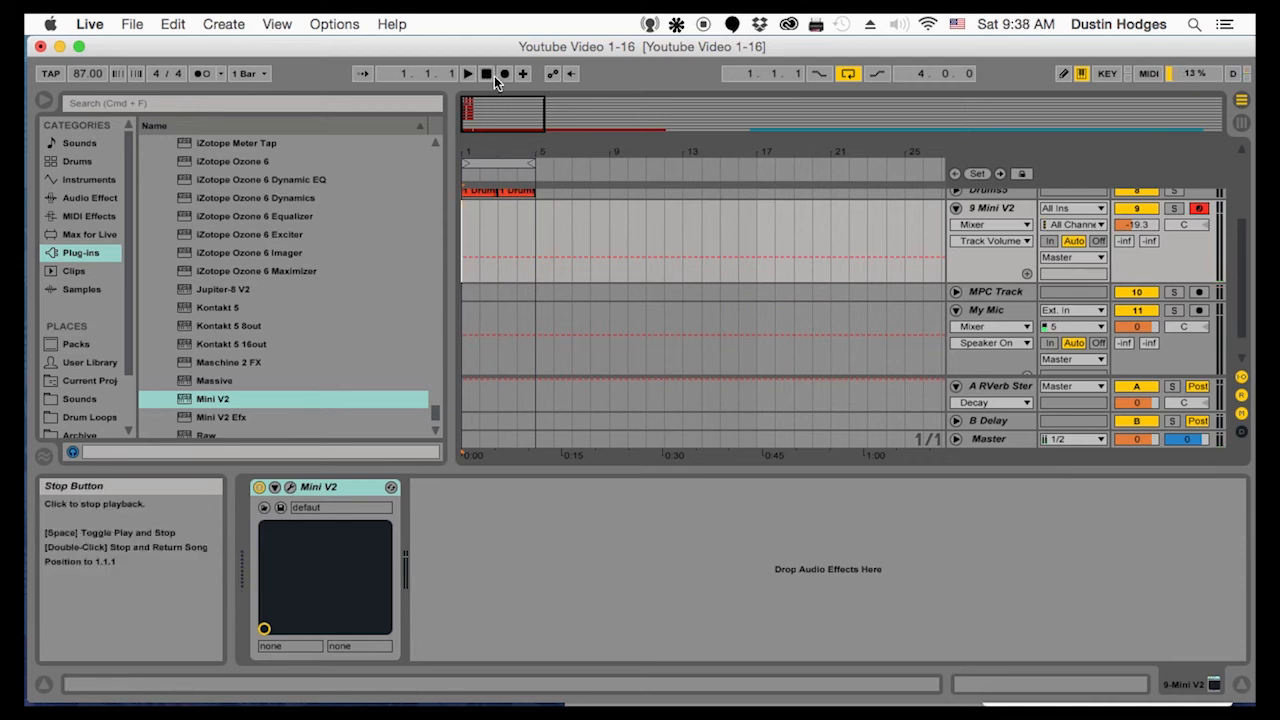
left_click(466, 75)
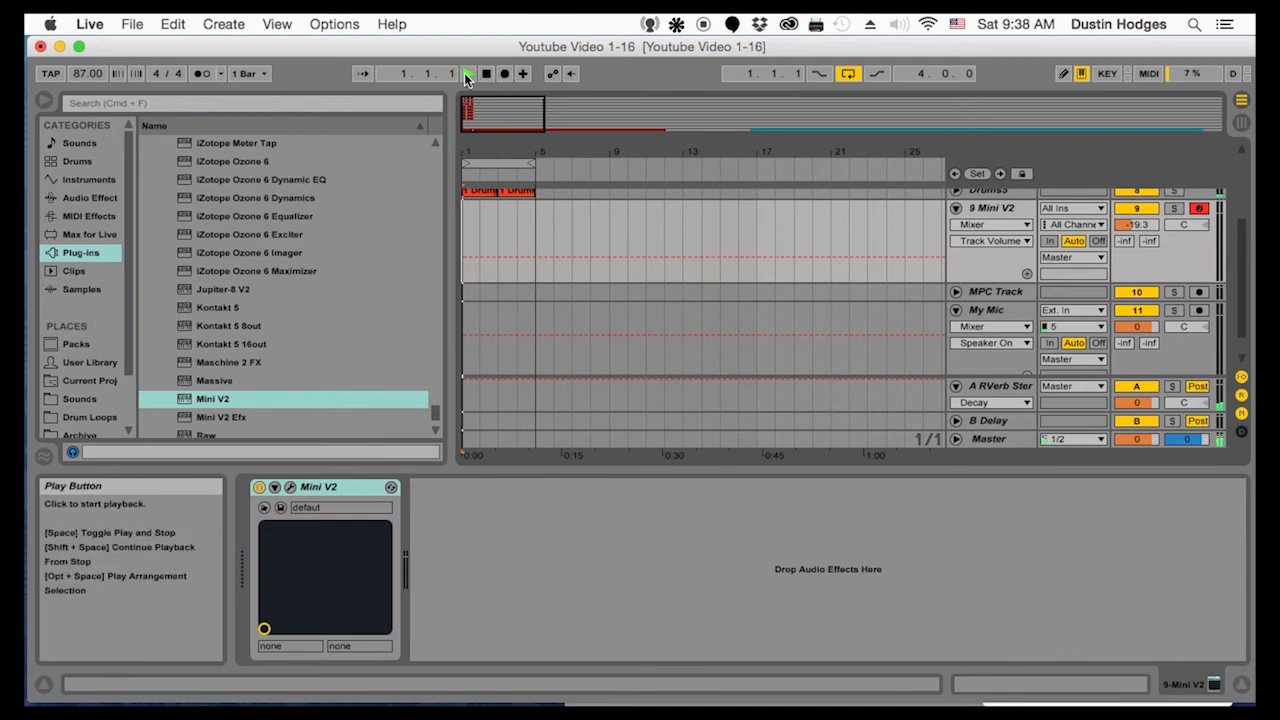
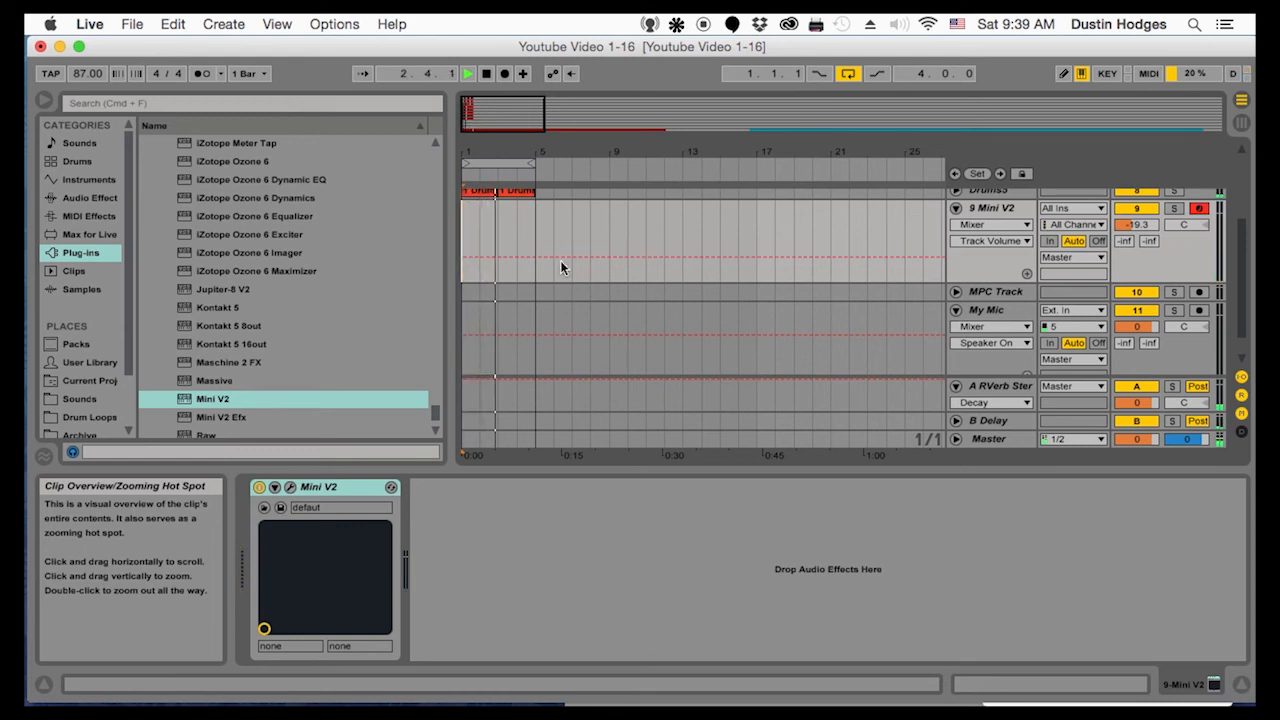
Stop playback, remove the Mini V2 synth and delete its MIDI track
key("space")
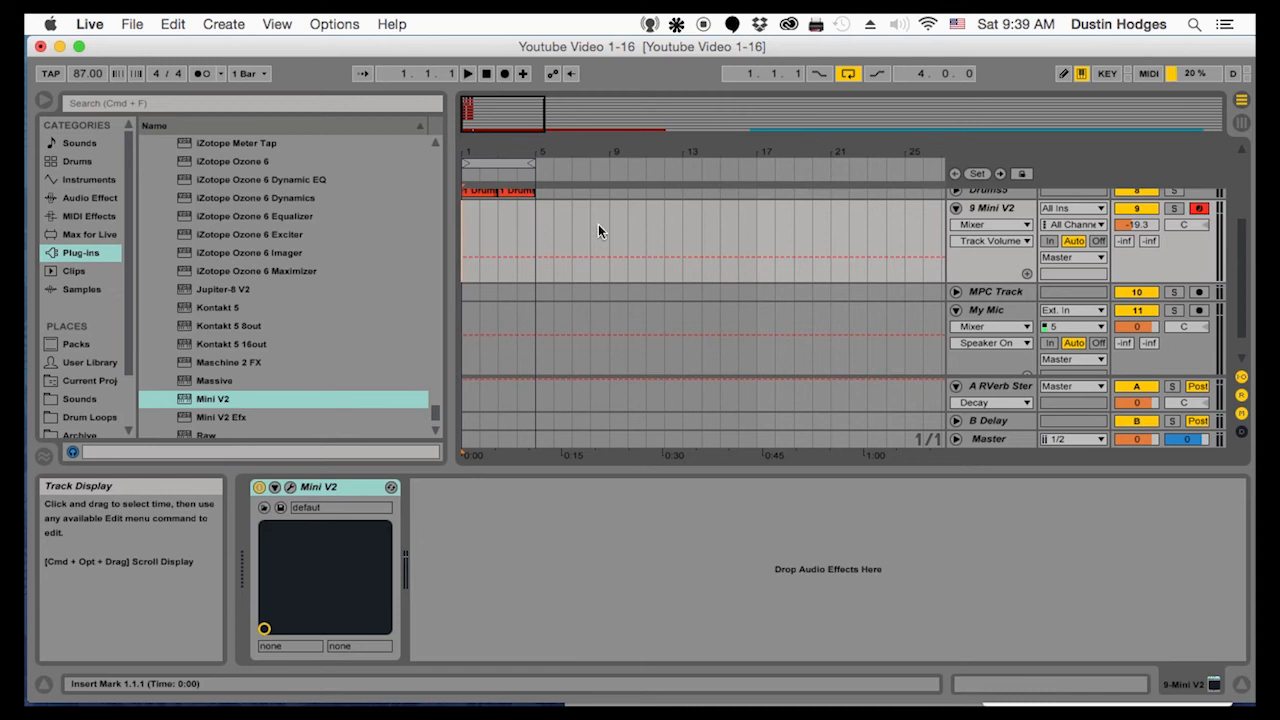
left_click(340, 488)
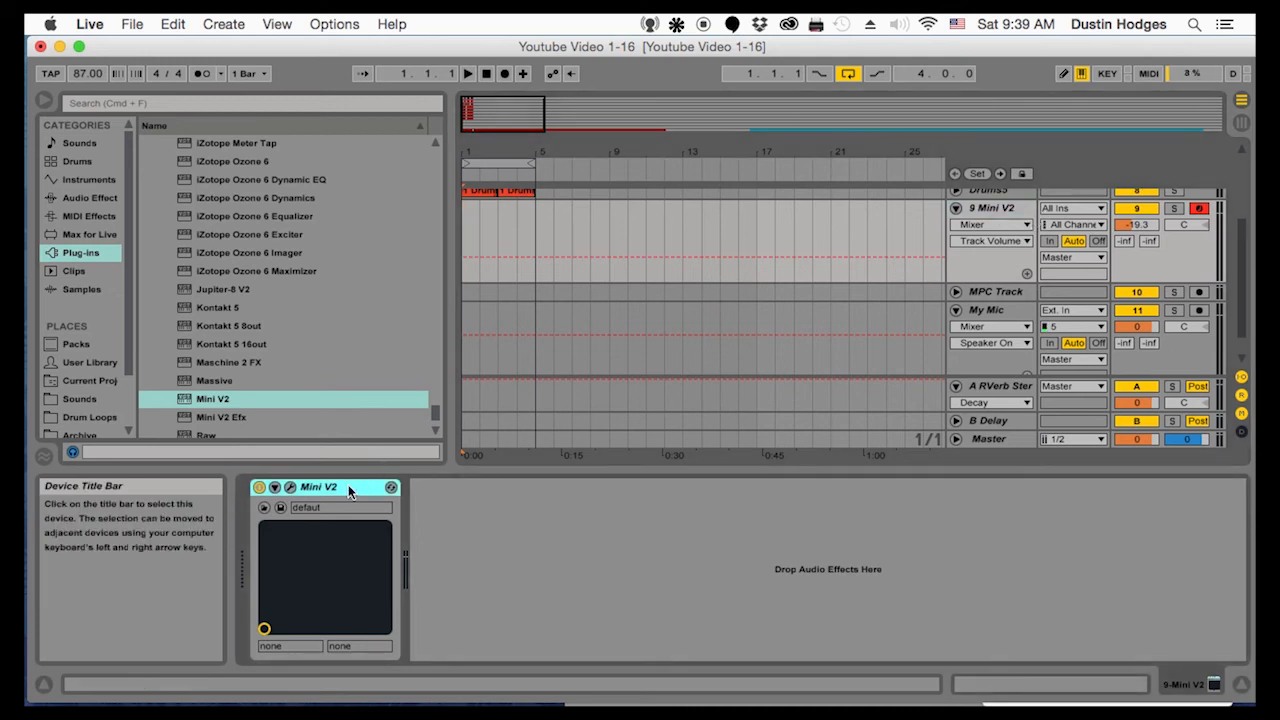
key("Delete")
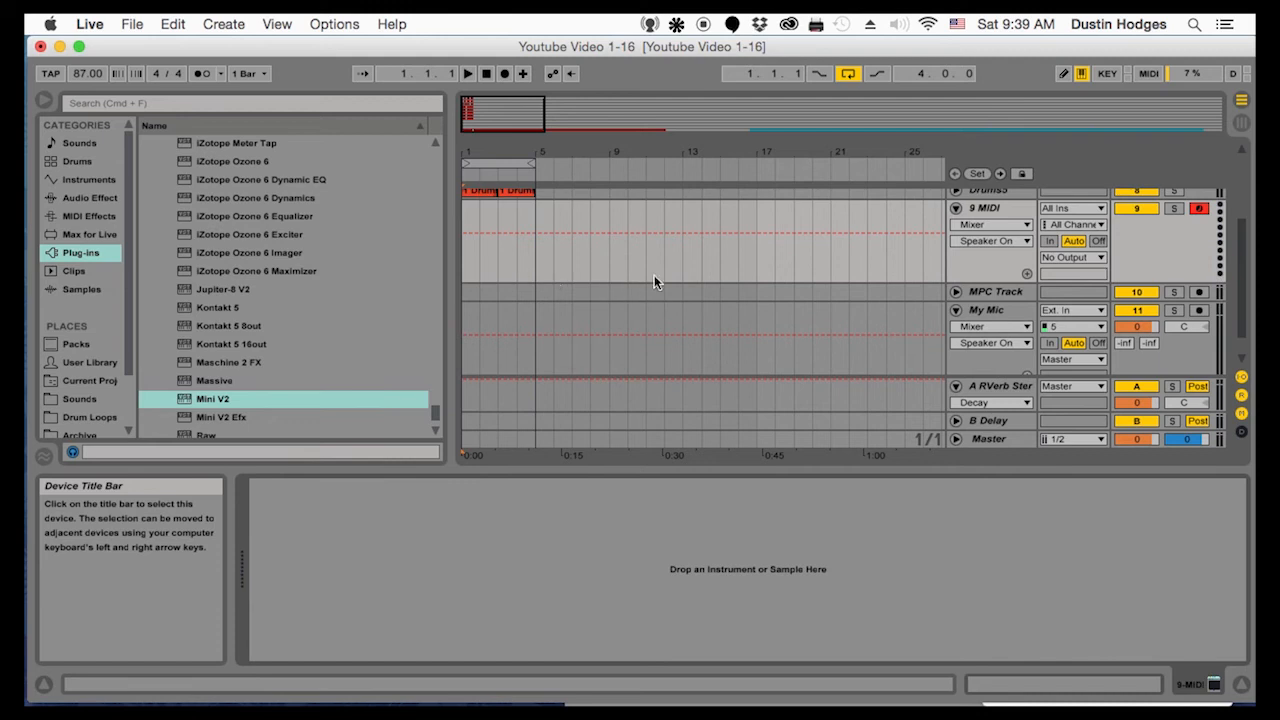
left_click(984, 208)
left_click(986, 226)
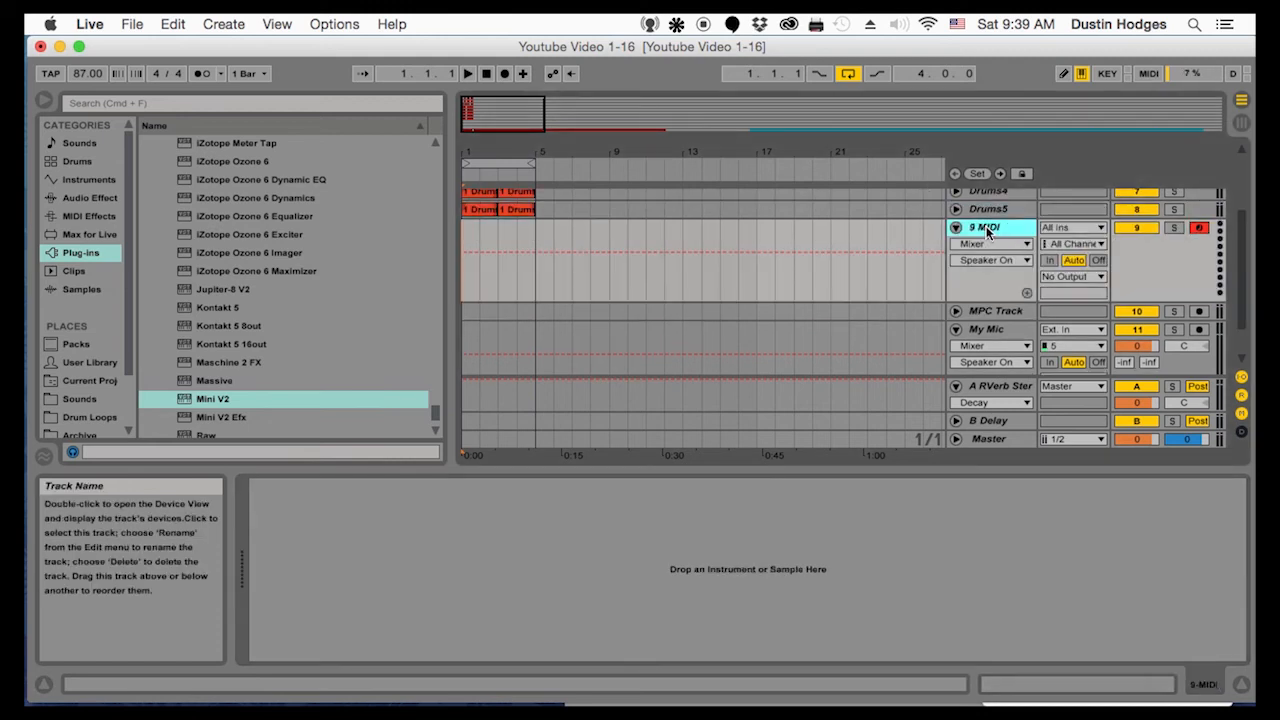
key("Delete")
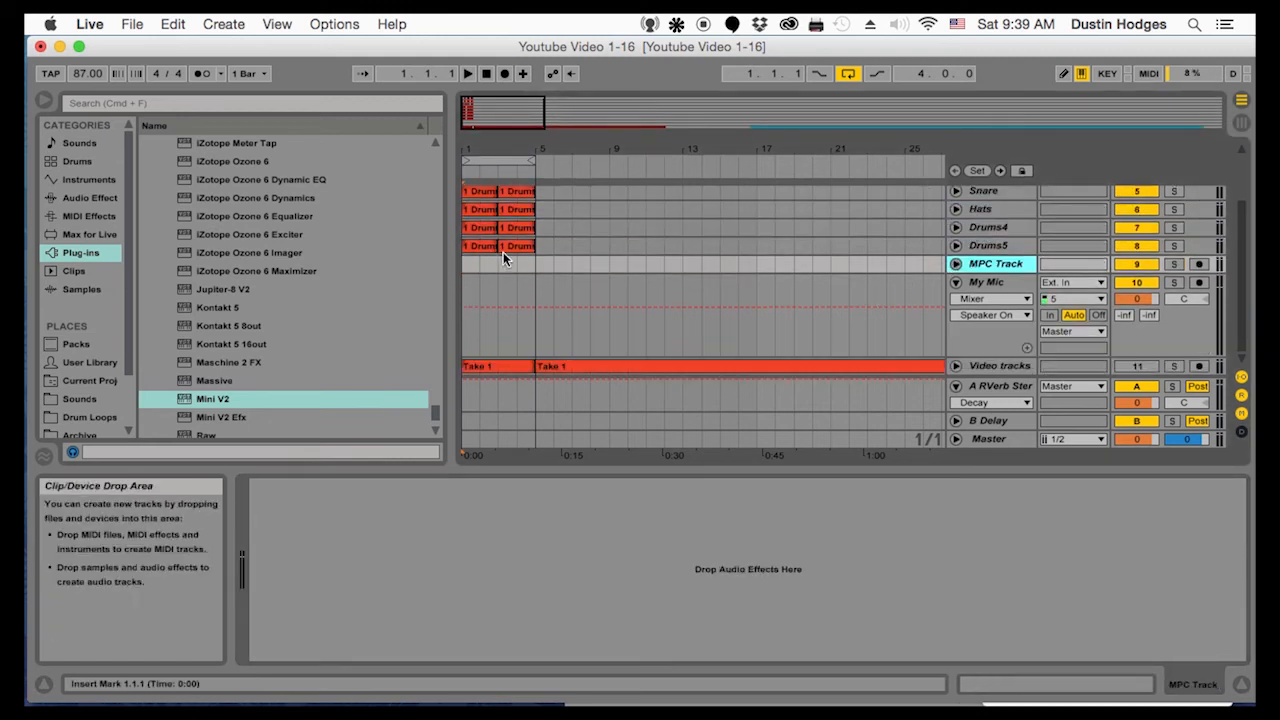
Rename the MPC Track as Loop1
right_click(995, 267)
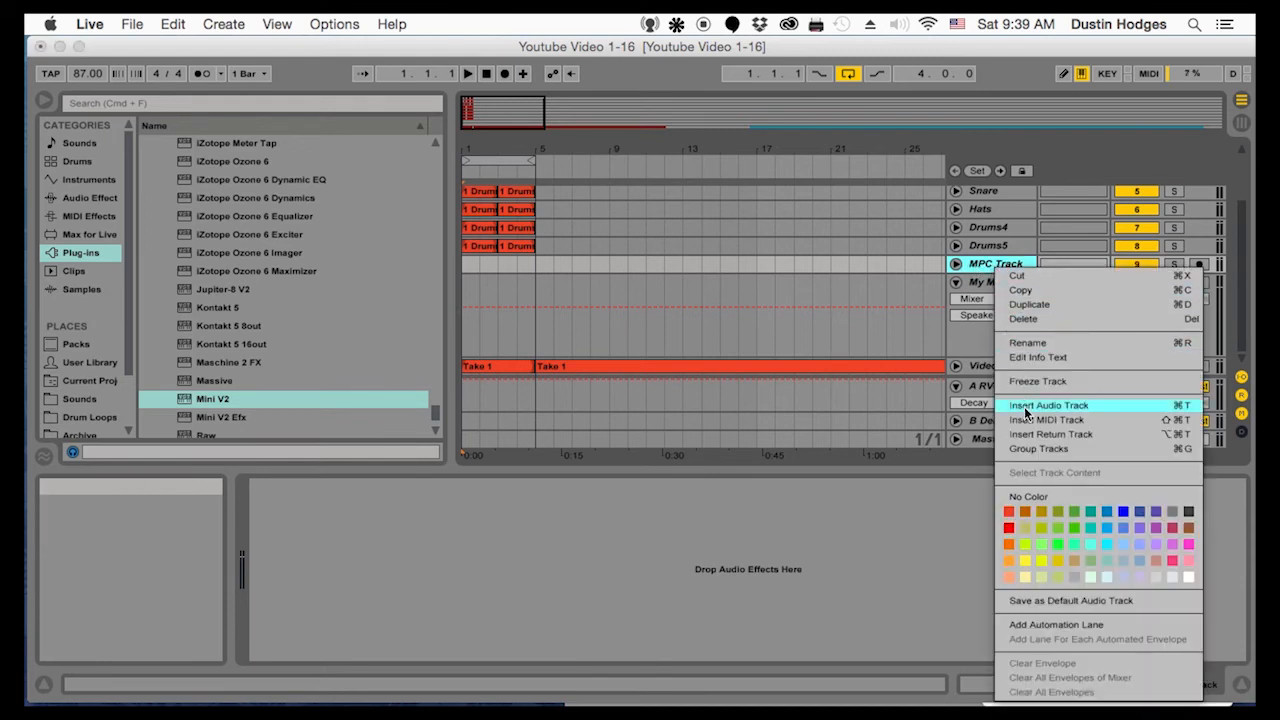
left_click(1018, 344)
type("Loops")
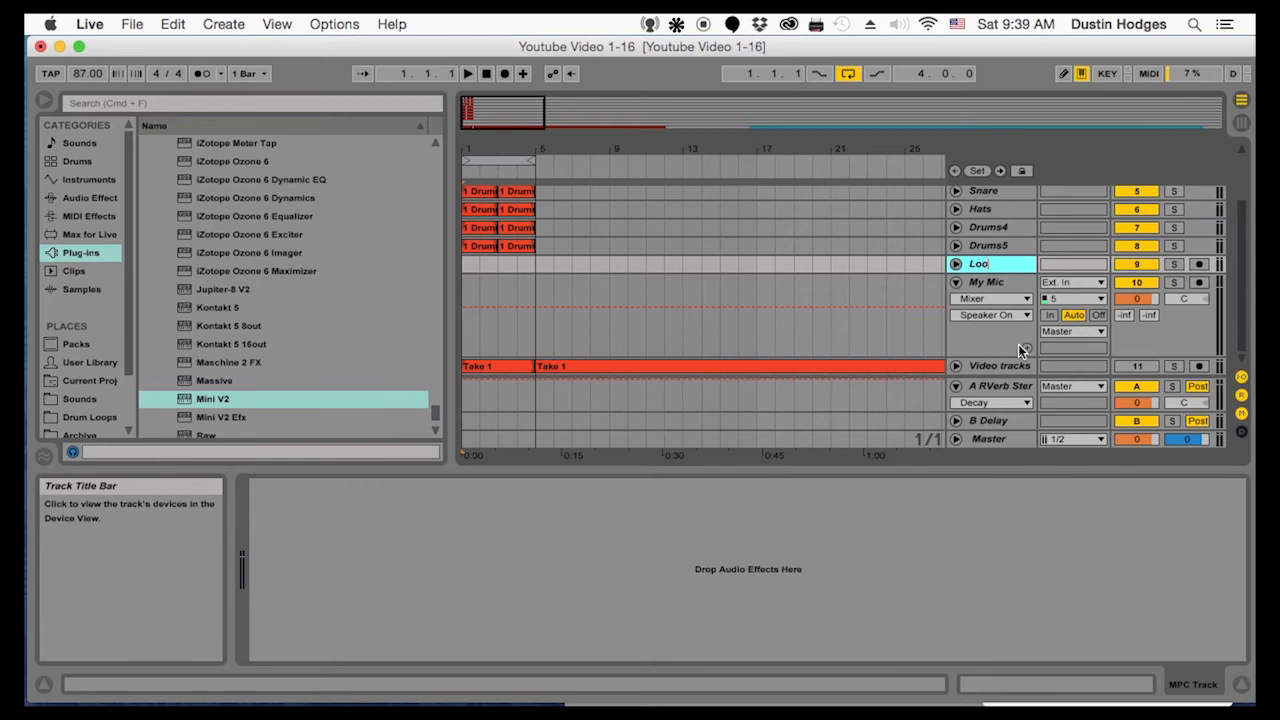
key("BackSpace")
key("BackSpace")
type("p1")
key("Return")
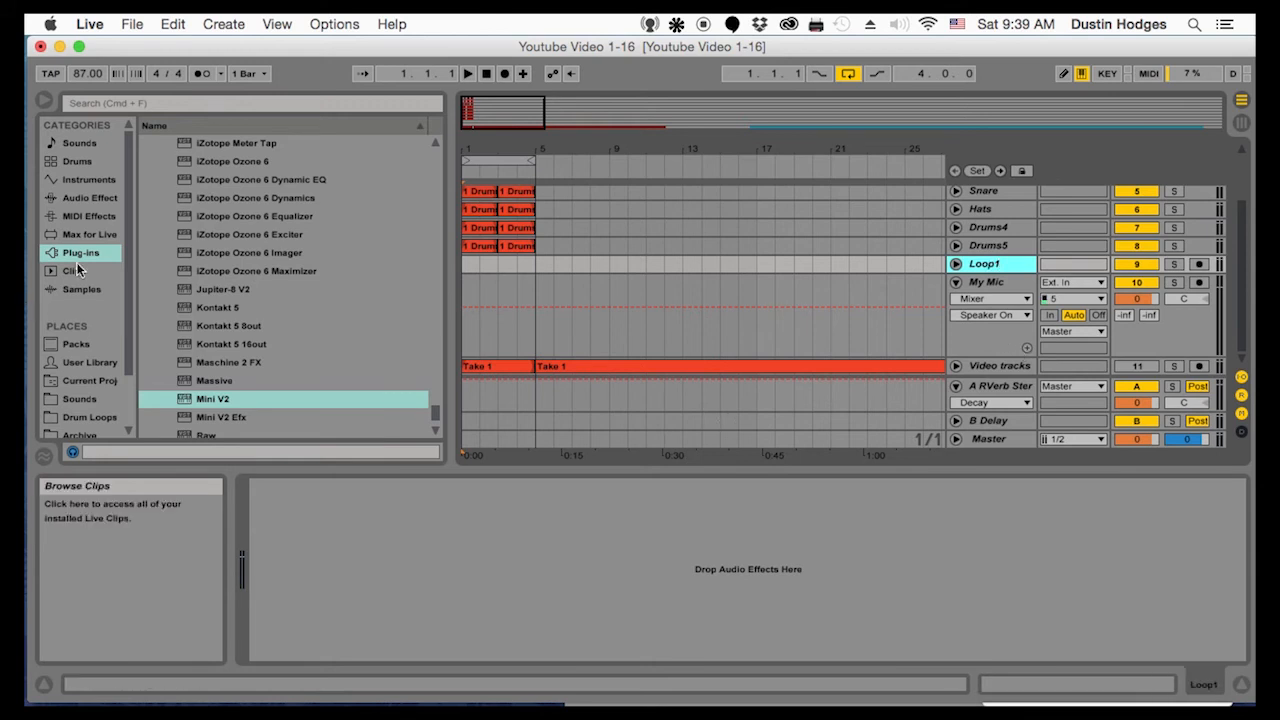
Open the Vinly Drum Breaks folder in the Drum Loops library
left_click(78, 398)
left_click(76, 419)
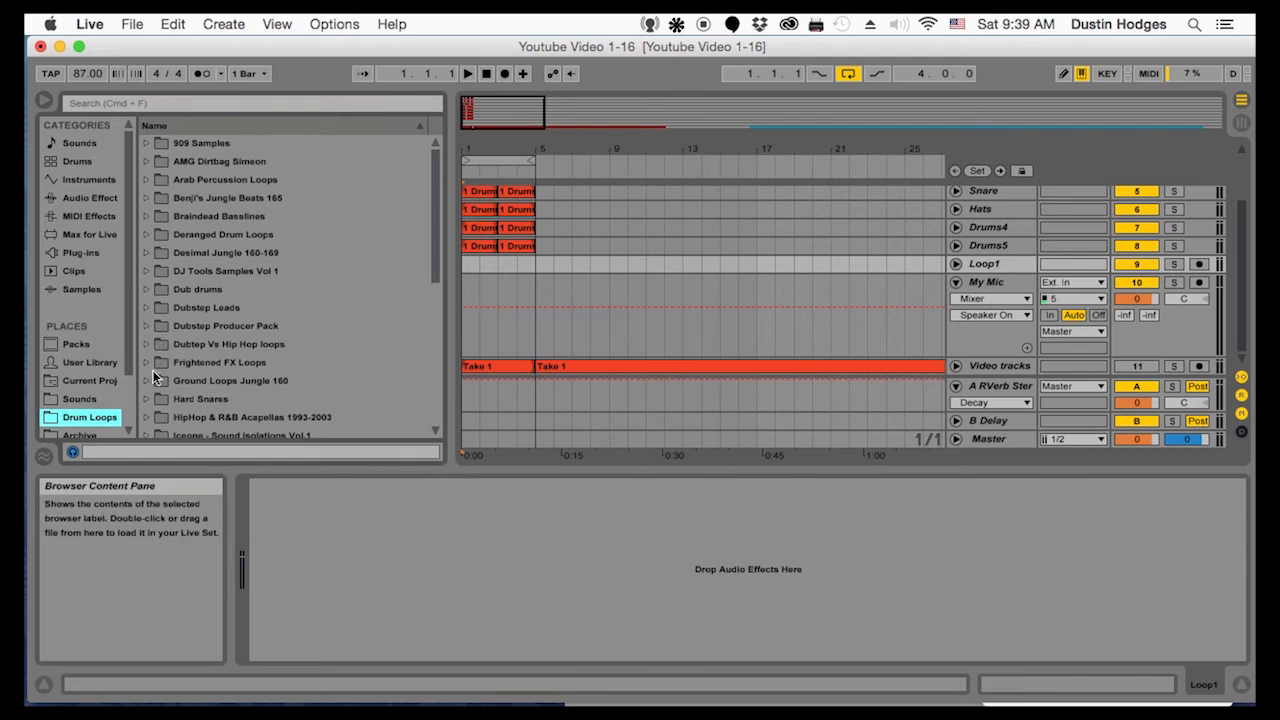
scroll(156, 382, "down", 6)
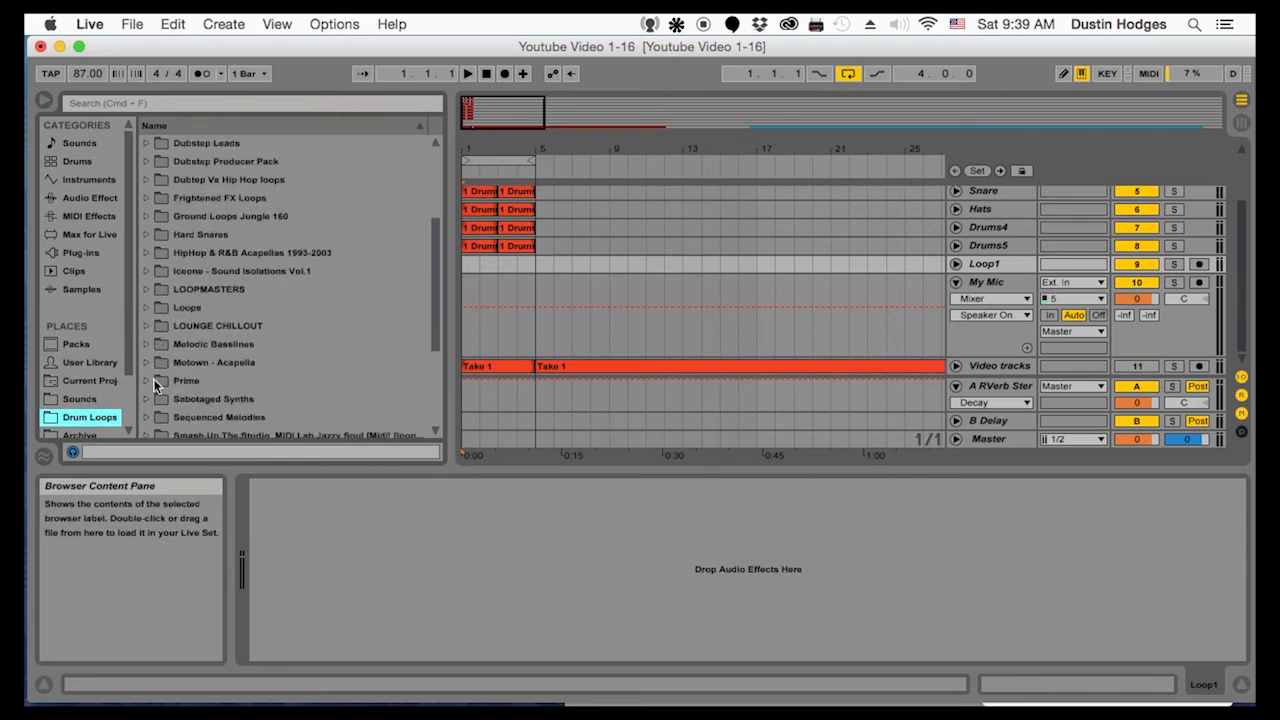
scroll(143, 373, "down", 3)
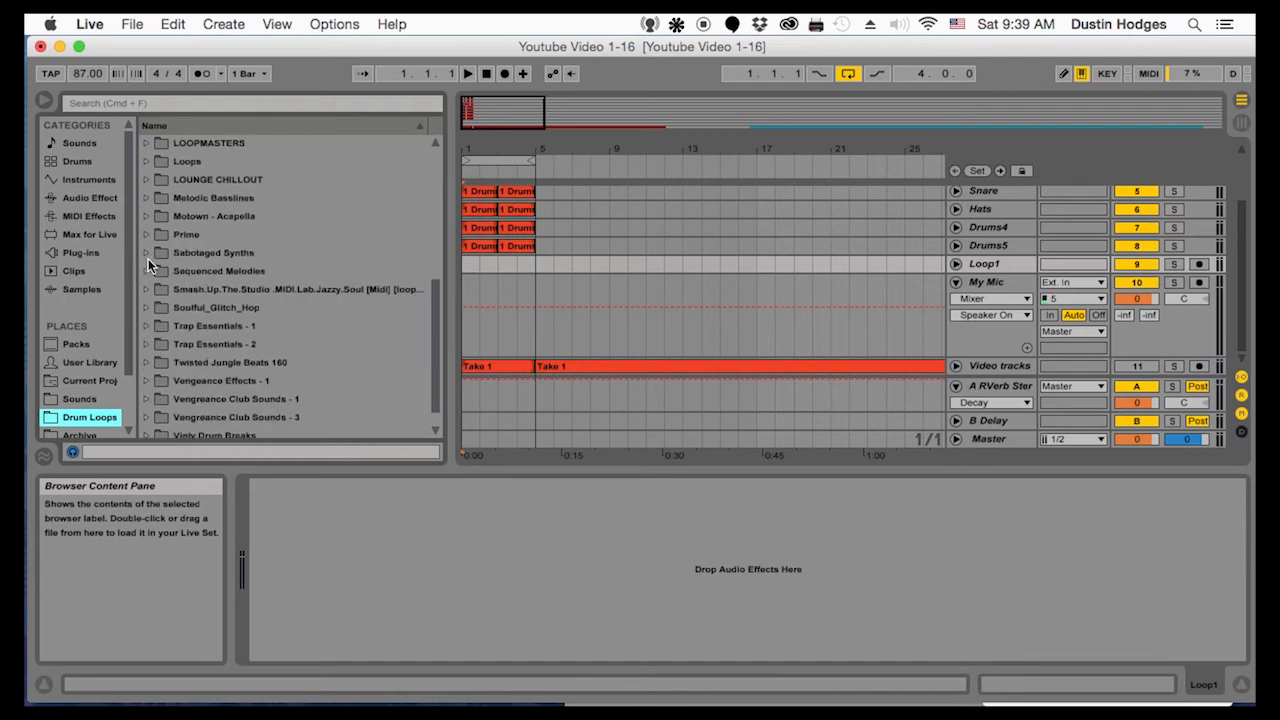
scroll(156, 364, "down", 1)
left_click(147, 412)
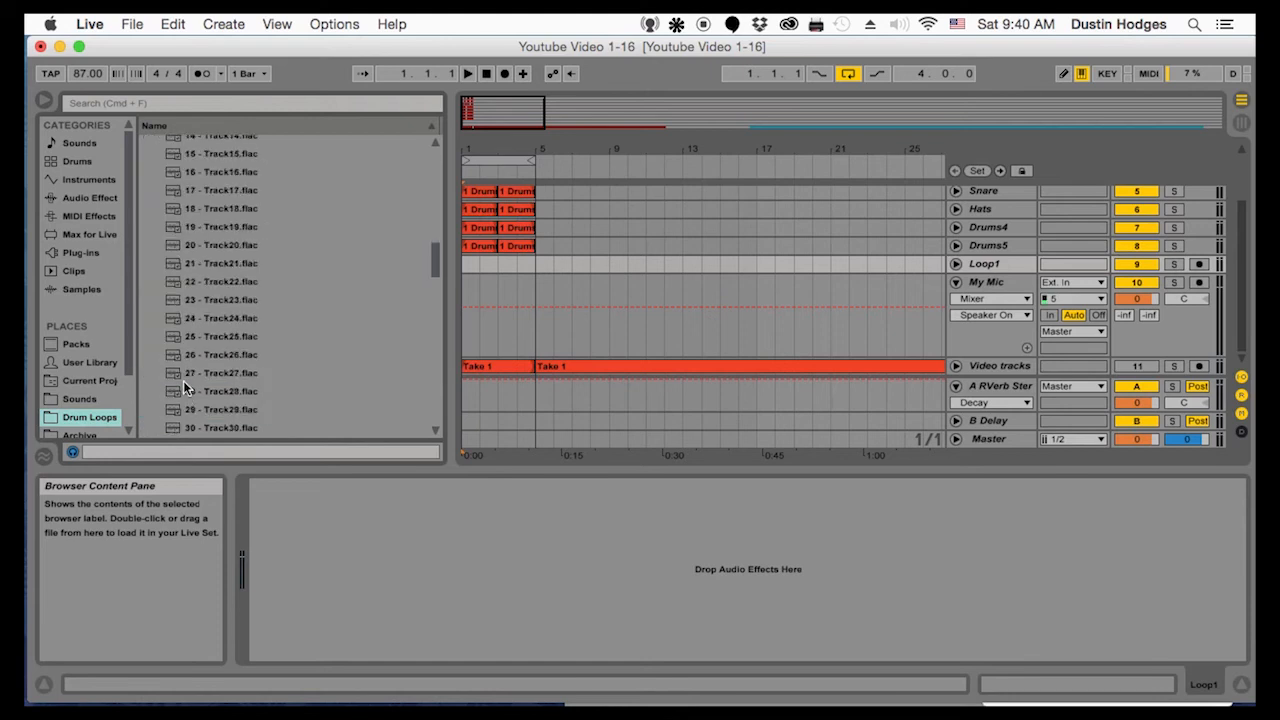
Audition the vinyl drum breaks from Track29 through Track33
left_click(183, 379)
left_click(198, 393)
left_click(206, 410)
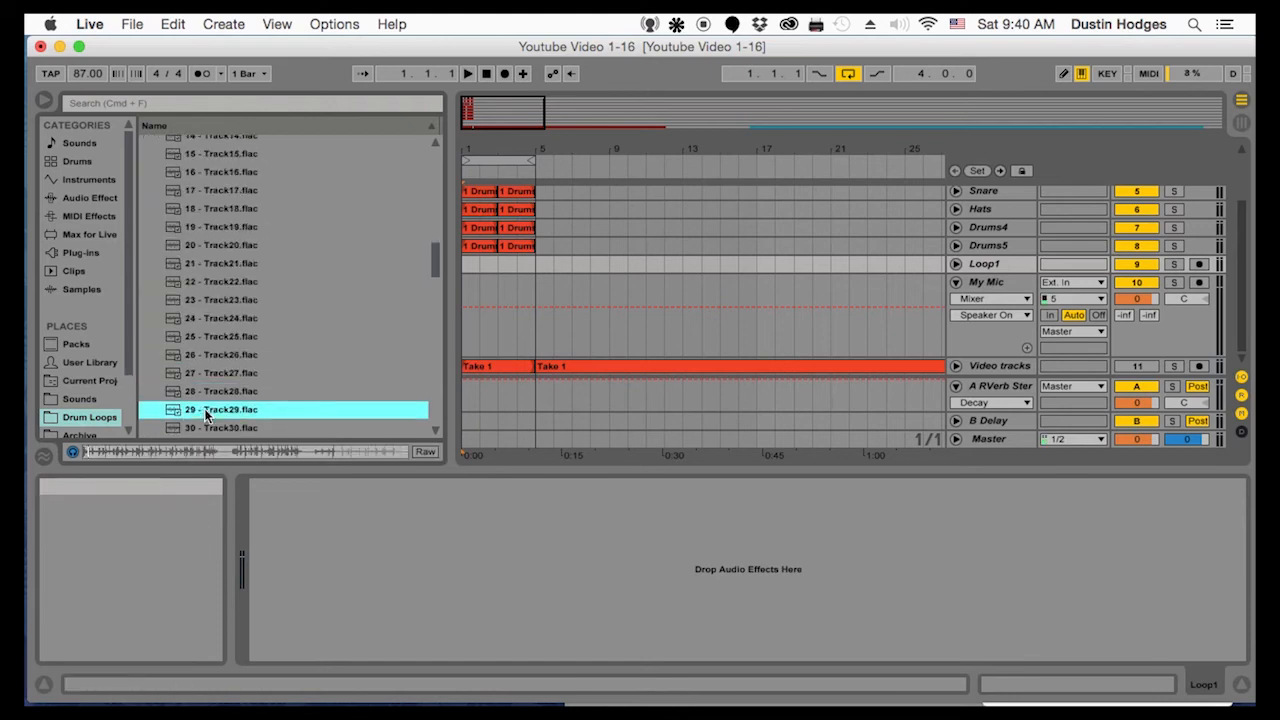
left_click(207, 422)
left_click(207, 413)
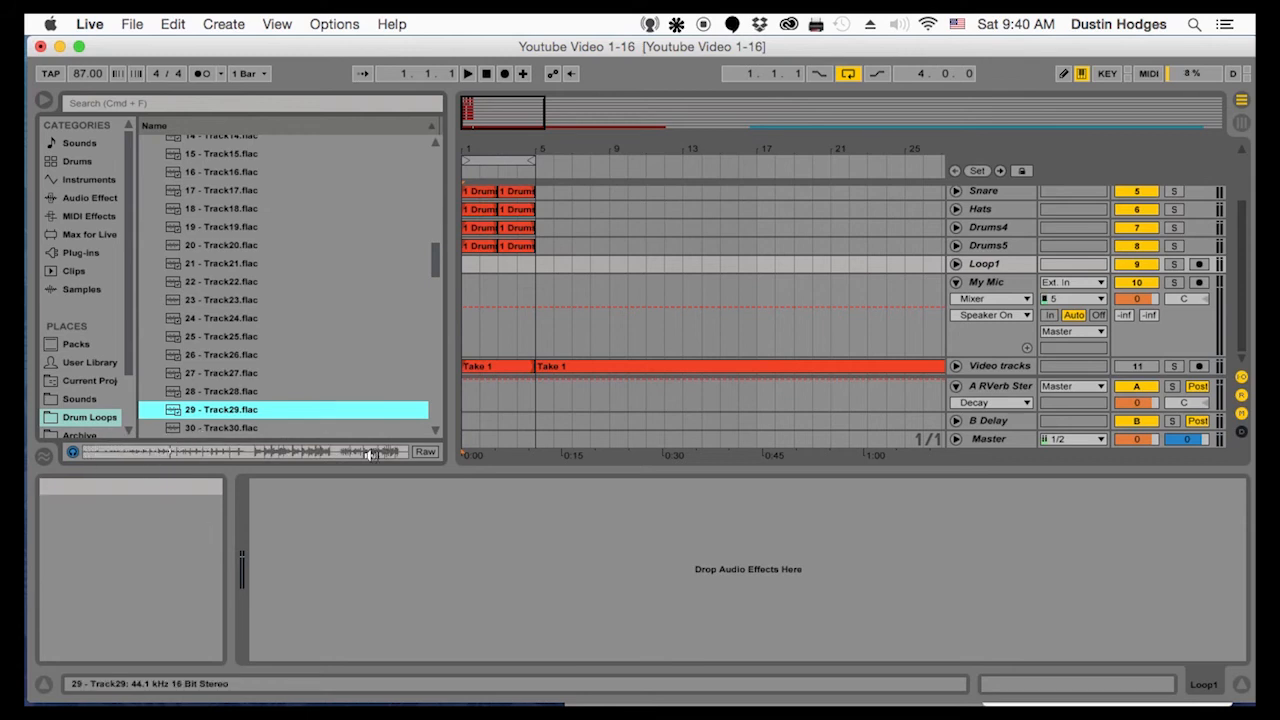
left_click(240, 427)
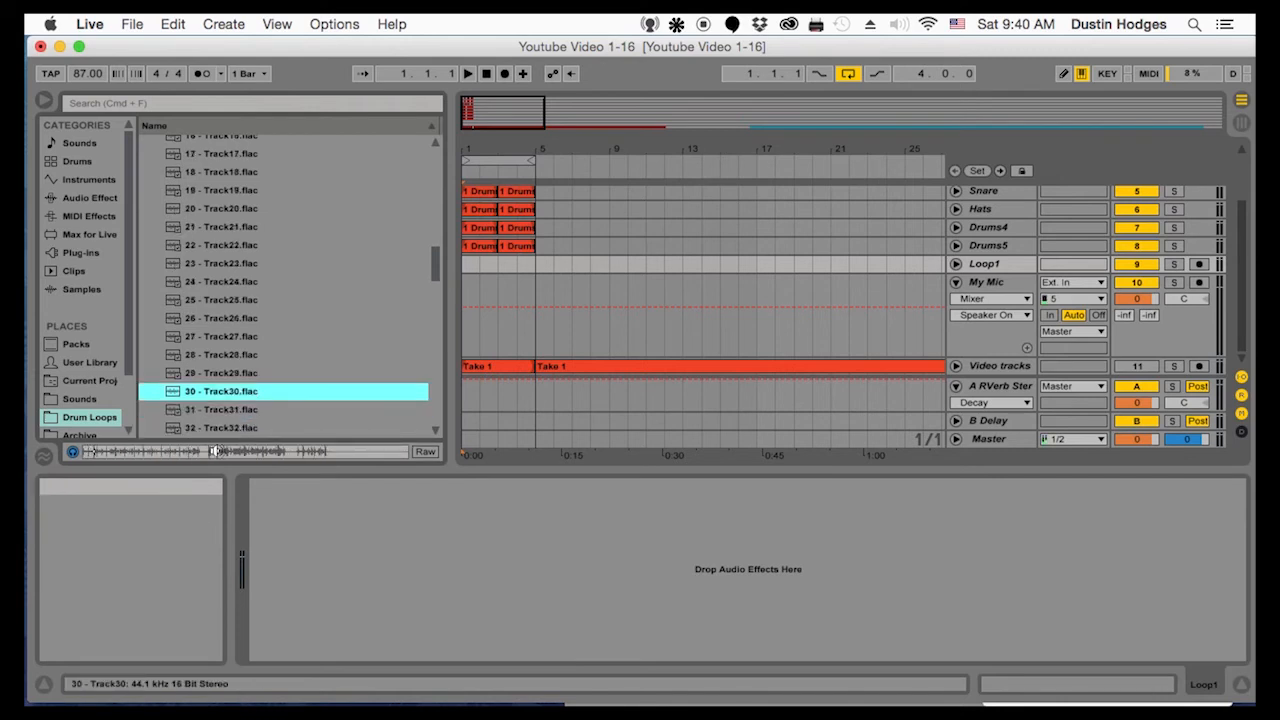
left_click(230, 412)
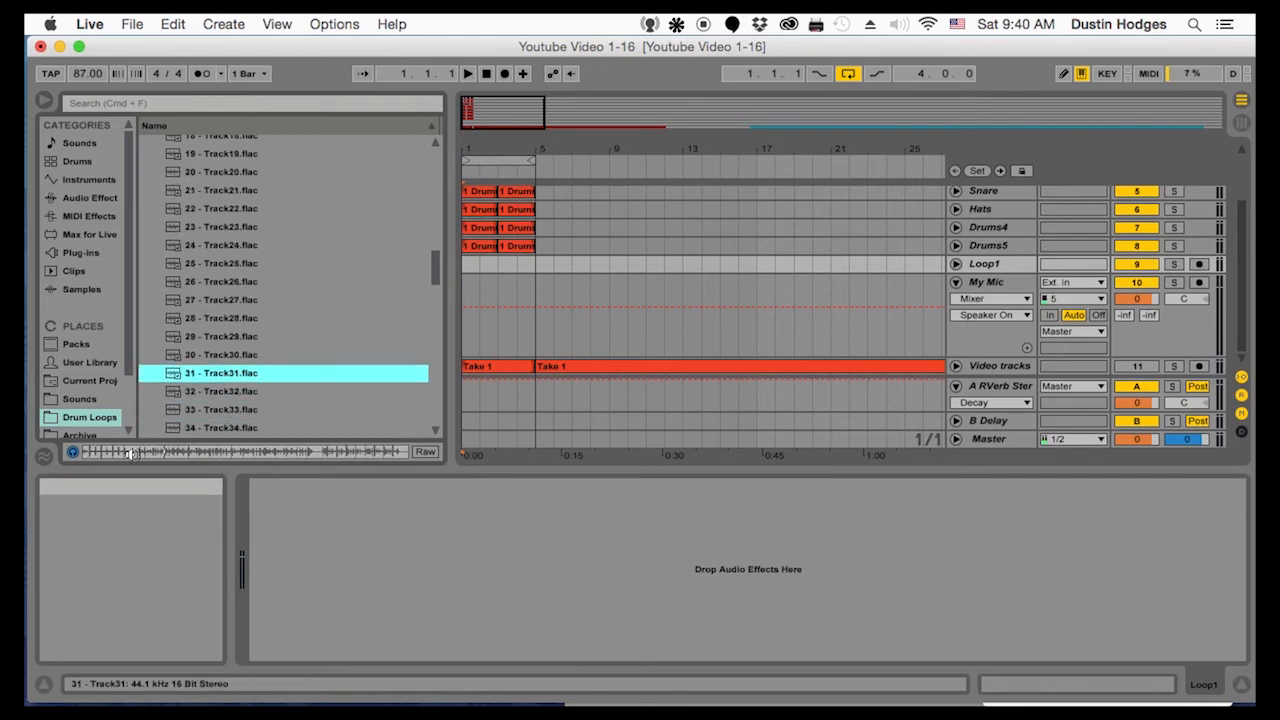
left_click(200, 391)
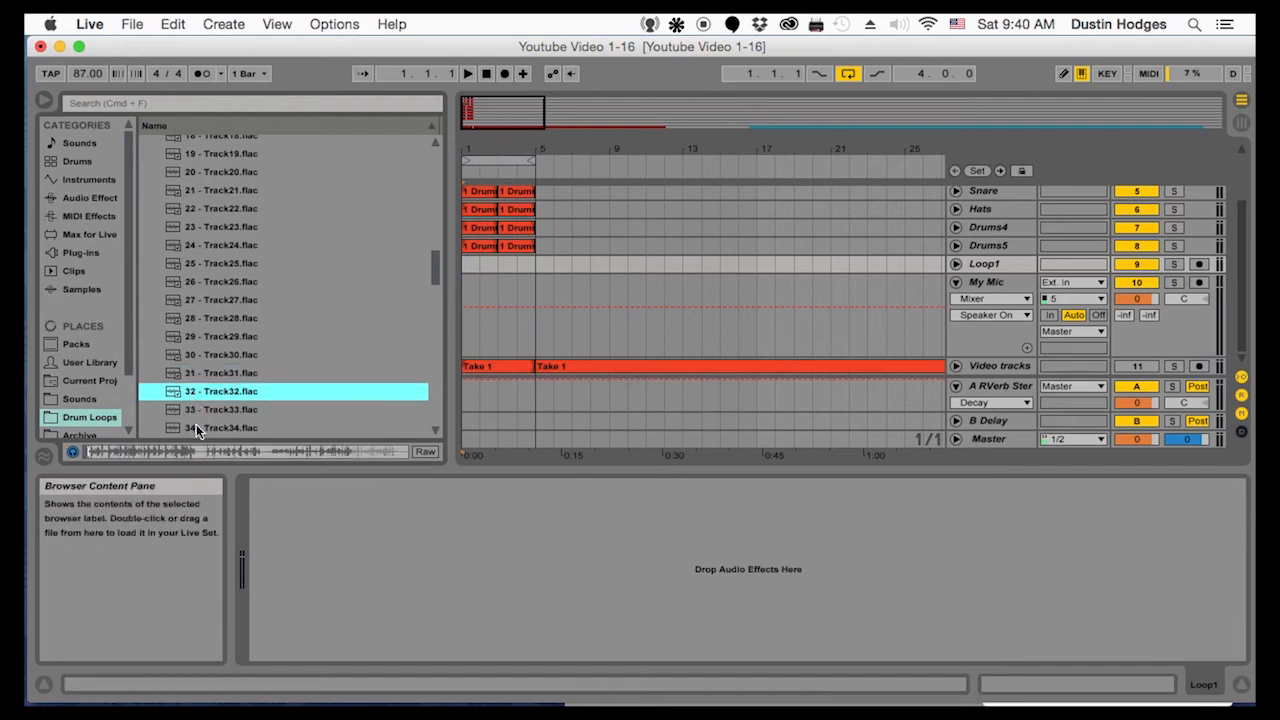
key("Down")
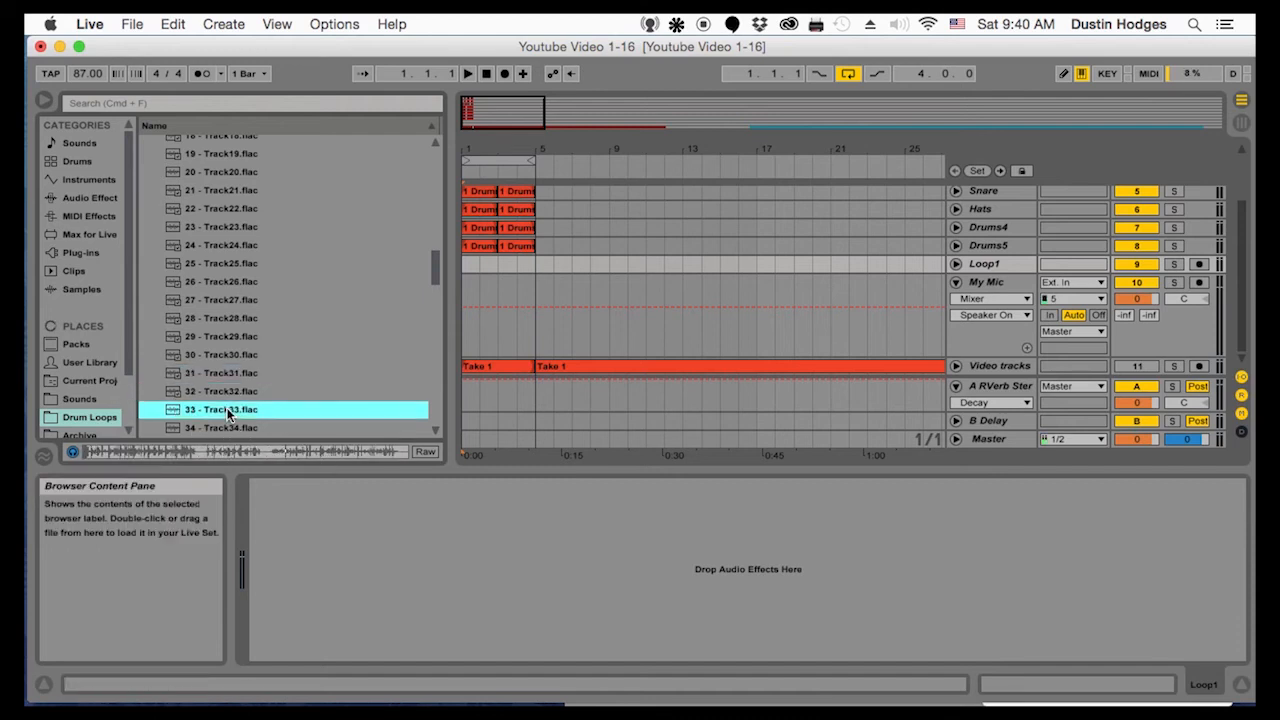
Compare the previews of drum breaks Track33 and Track34 at different positions
left_click(232, 423)
left_click(225, 390)
left_click(225, 407)
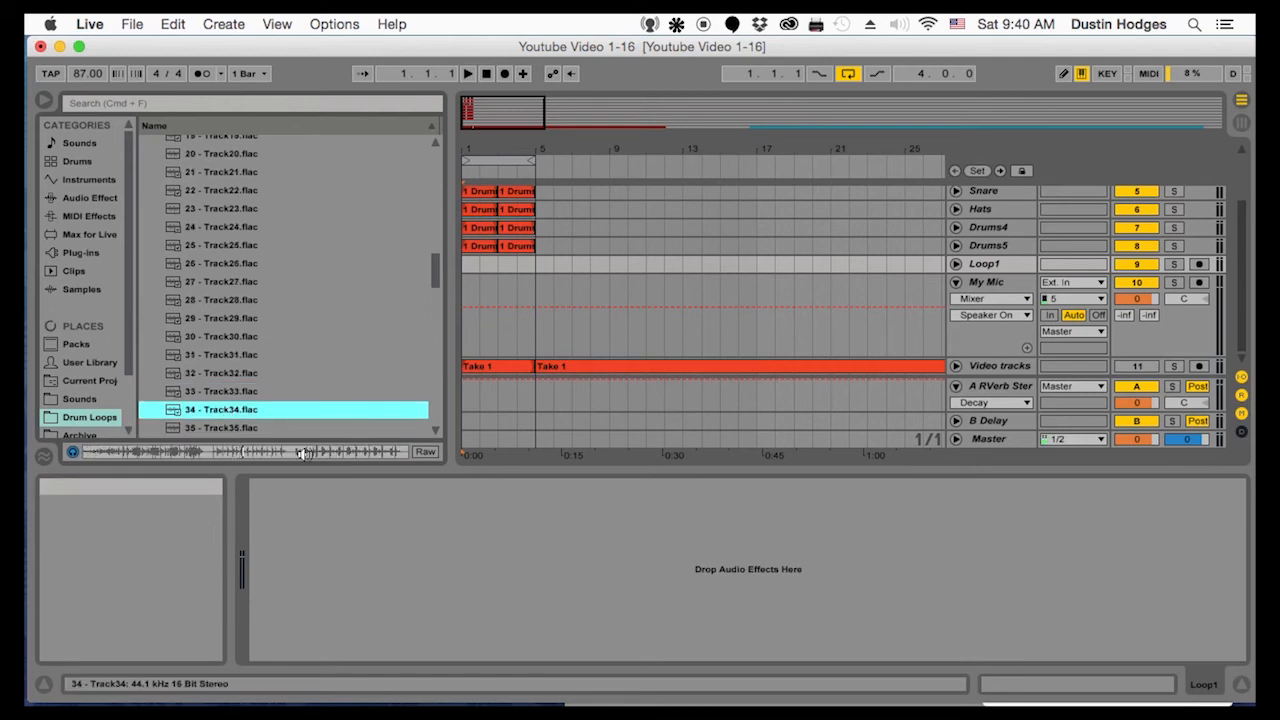
left_click(234, 391)
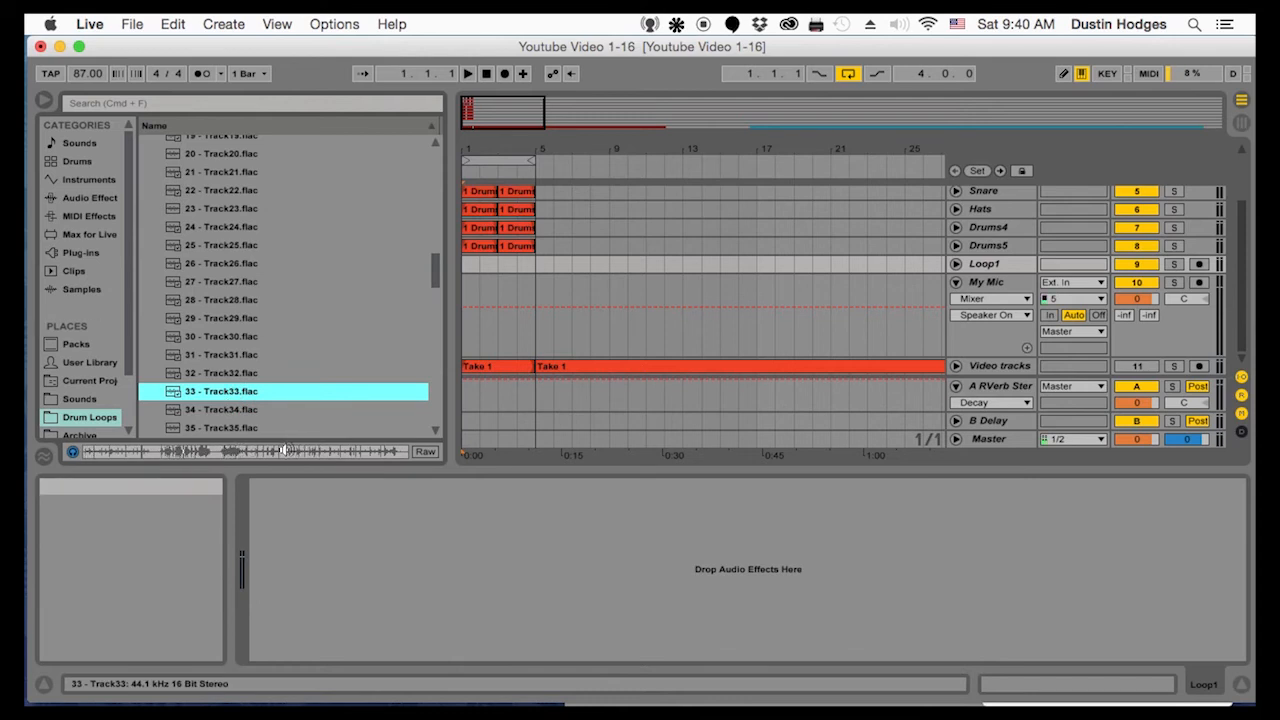
left_click(230, 412)
left_click(226, 388)
left_click(225, 406)
left_click(225, 393)
Place the 33 - Track33 drum break on the Loop1 track, solo the track and play the clip
left_click_drag(219, 389, 573, 265)
key("space")
left_click(1175, 264)
left_click_drag(591, 453, 591, 540)
left_click_drag(591, 149, 604, 149)
key("space")
key("space")
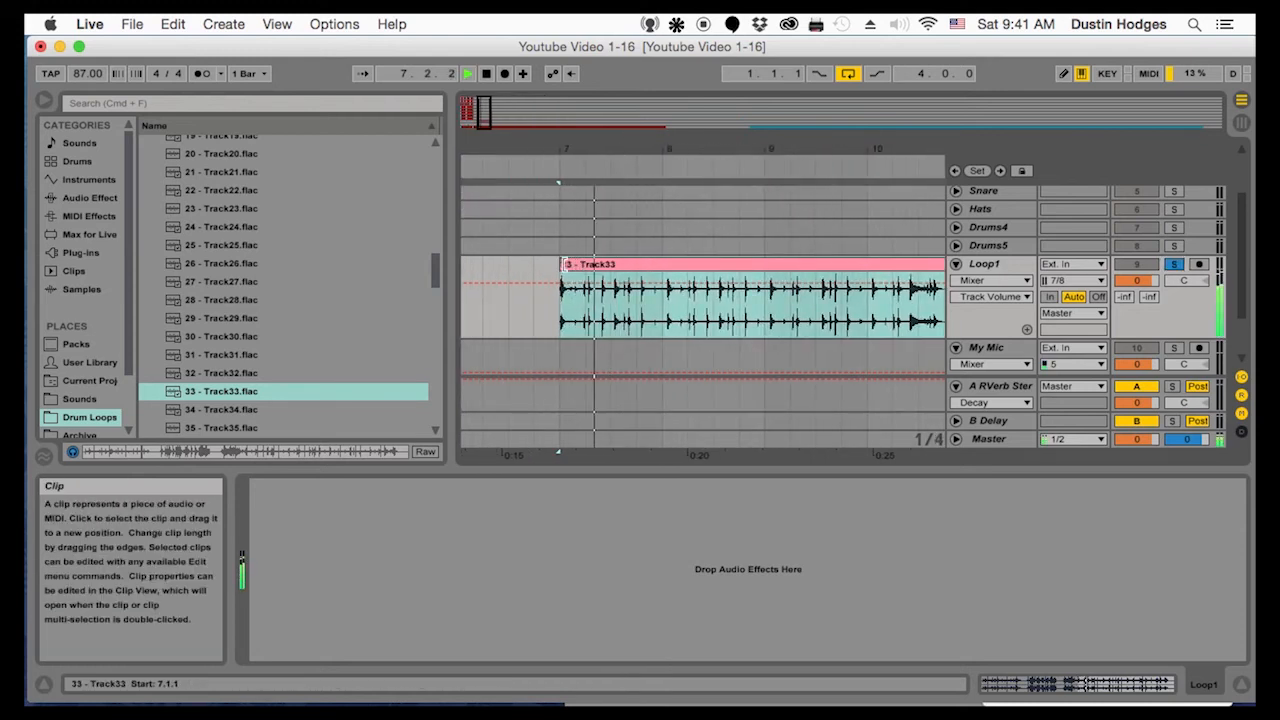
Adjust the Track33 clip's start to a drum hit, align it to bar 8 and play it
left_click_drag(562, 264, 540, 264)
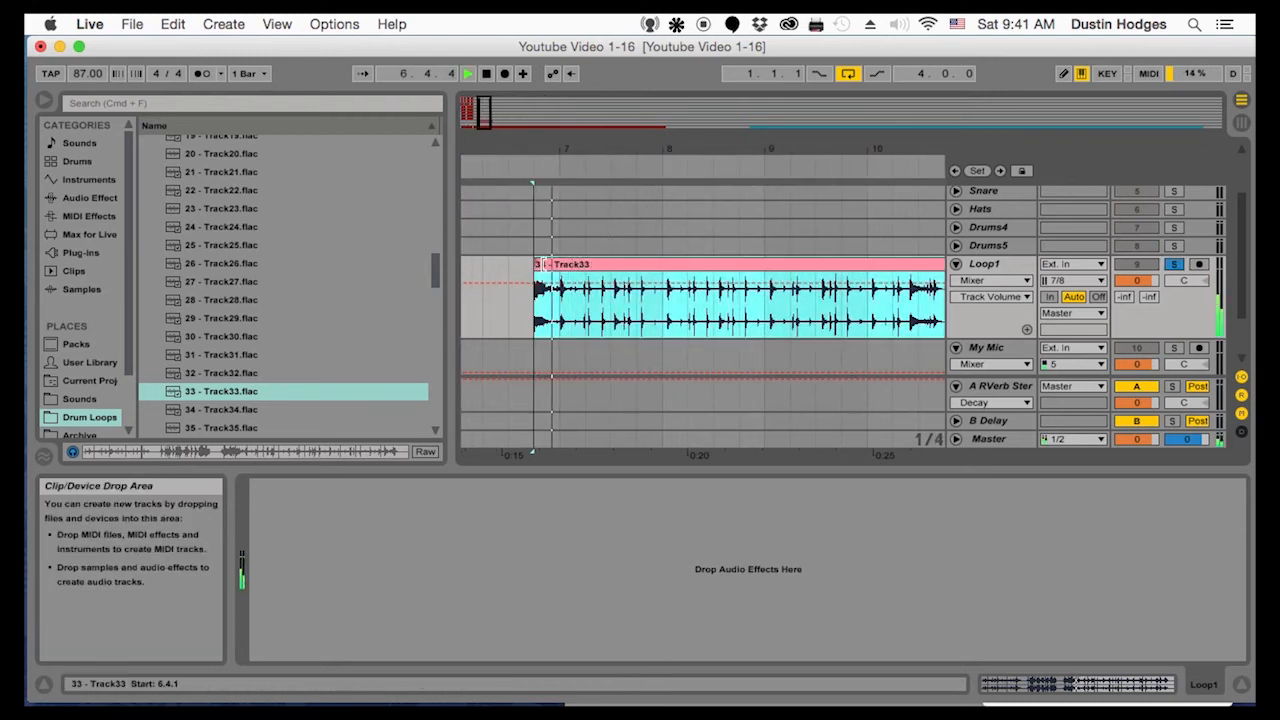
left_click_drag(578, 267, 664, 270)
key("space")
left_click_drag(673, 150, 711, 371)
mouse_move(673, 267)
left_mouse_down()
mouse_move(755, 267)
mouse_move(697, 271)
left_mouse_up()
left_click_drag(680, 150, 590, 12)
key("space")
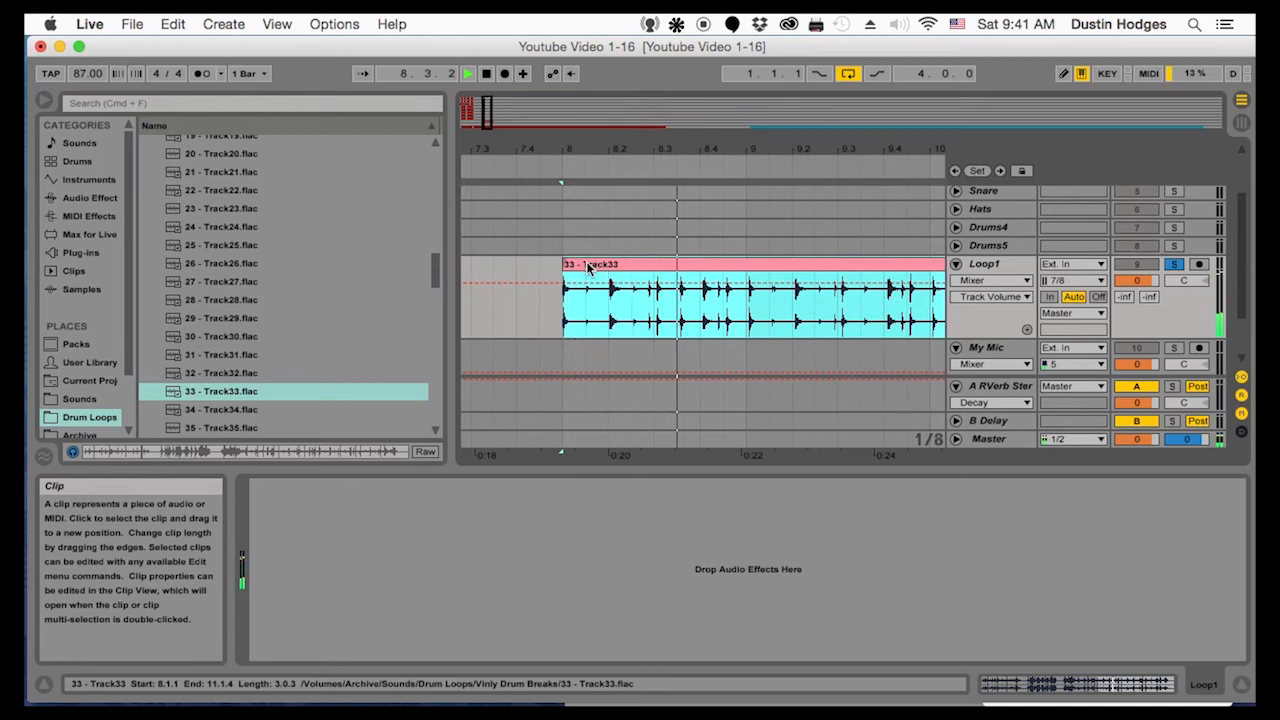
Open the Track33 clip's sample settings, re-enable Warp with a segment BPM of 66.00 and check the timing
double_click(588, 267)
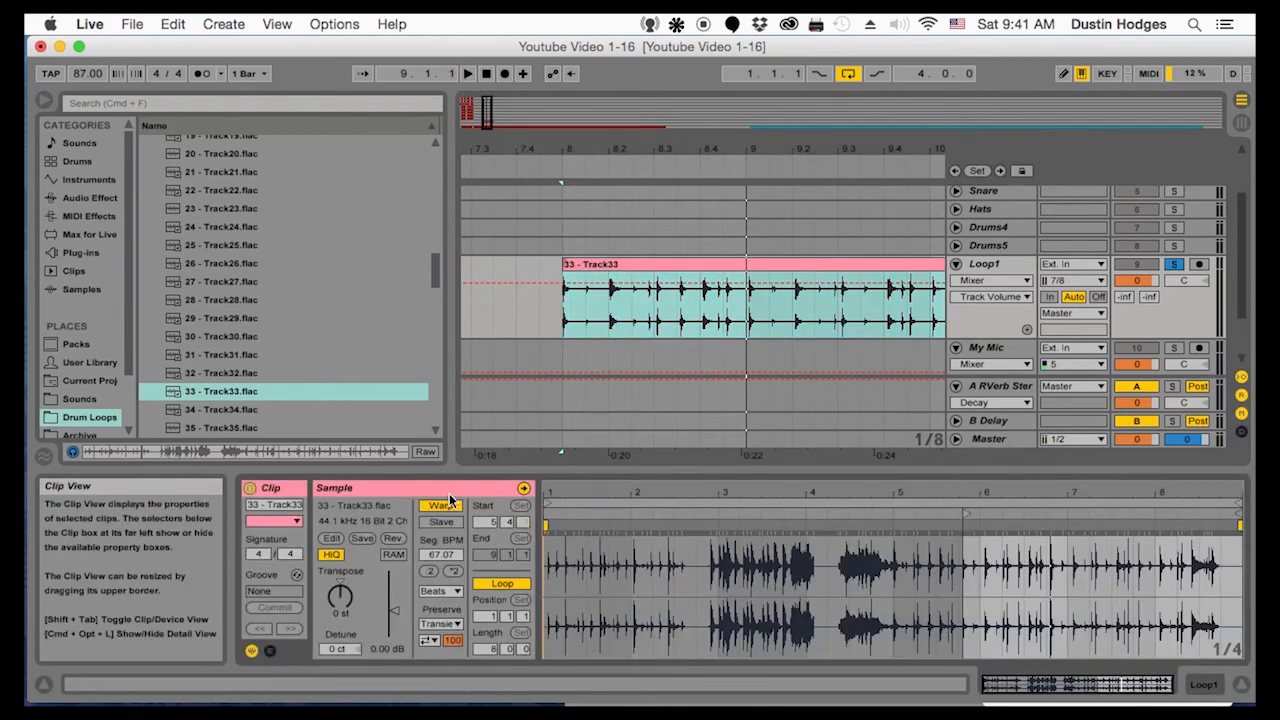
left_click(444, 505)
left_click(444, 505)
mouse_move(447, 554)
left_mouse_down()
mouse_move(447, 585)
mouse_move(447, 571)
left_mouse_up()
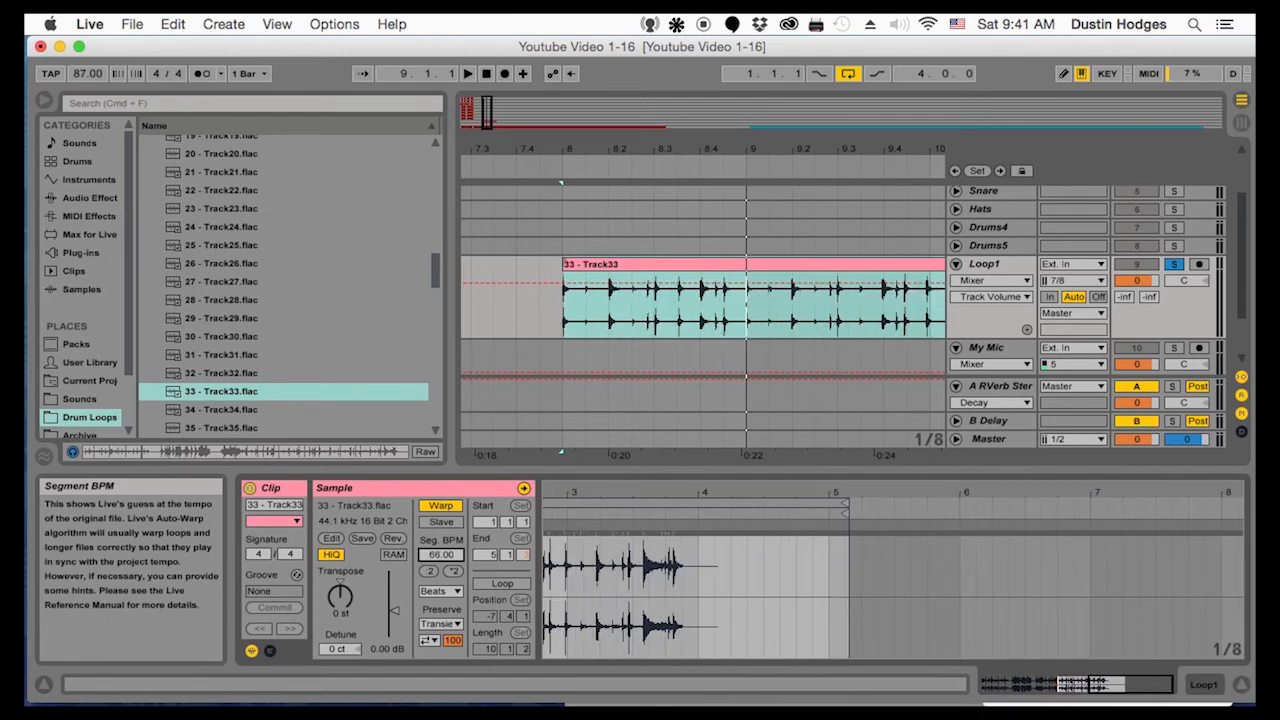
key("space")
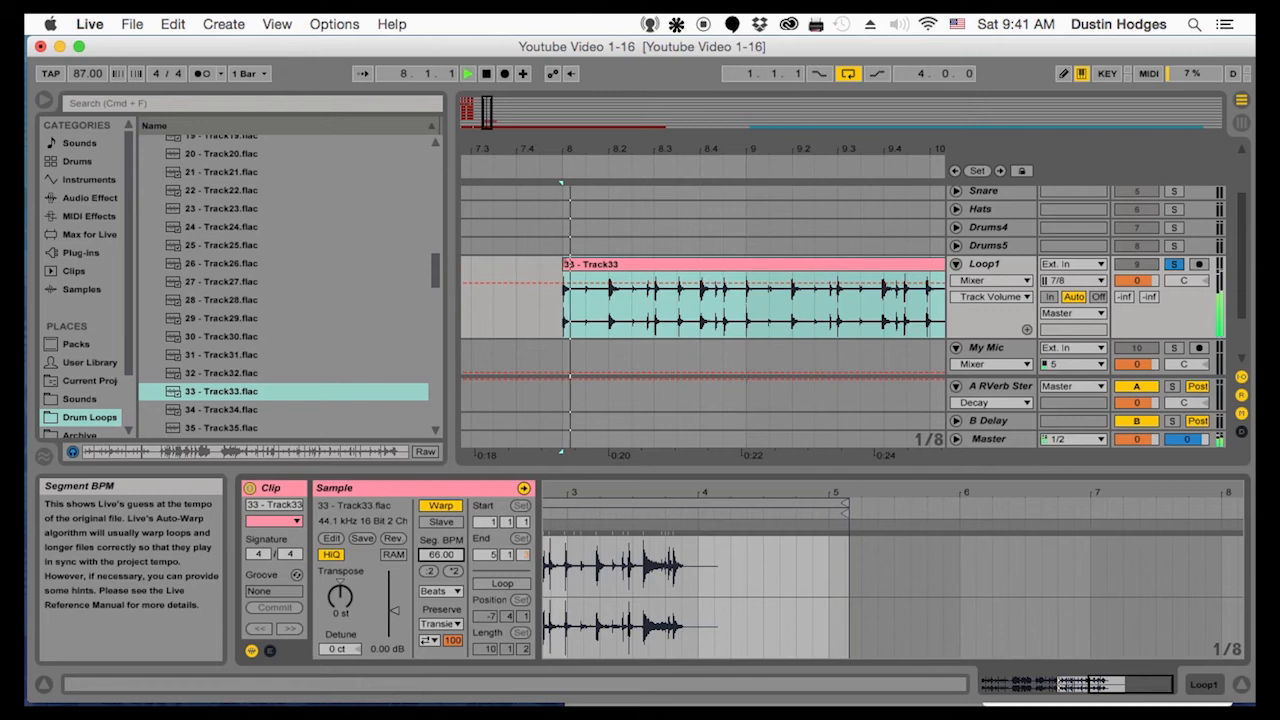
key("space")
key("space")
Duplicate the first bar of the Track33 break from bar 8 to bar 9 and play the repeat
left_click_drag(564, 305, 745, 307)
key("super+d")
left_click(565, 310)
key("space")
key("space")
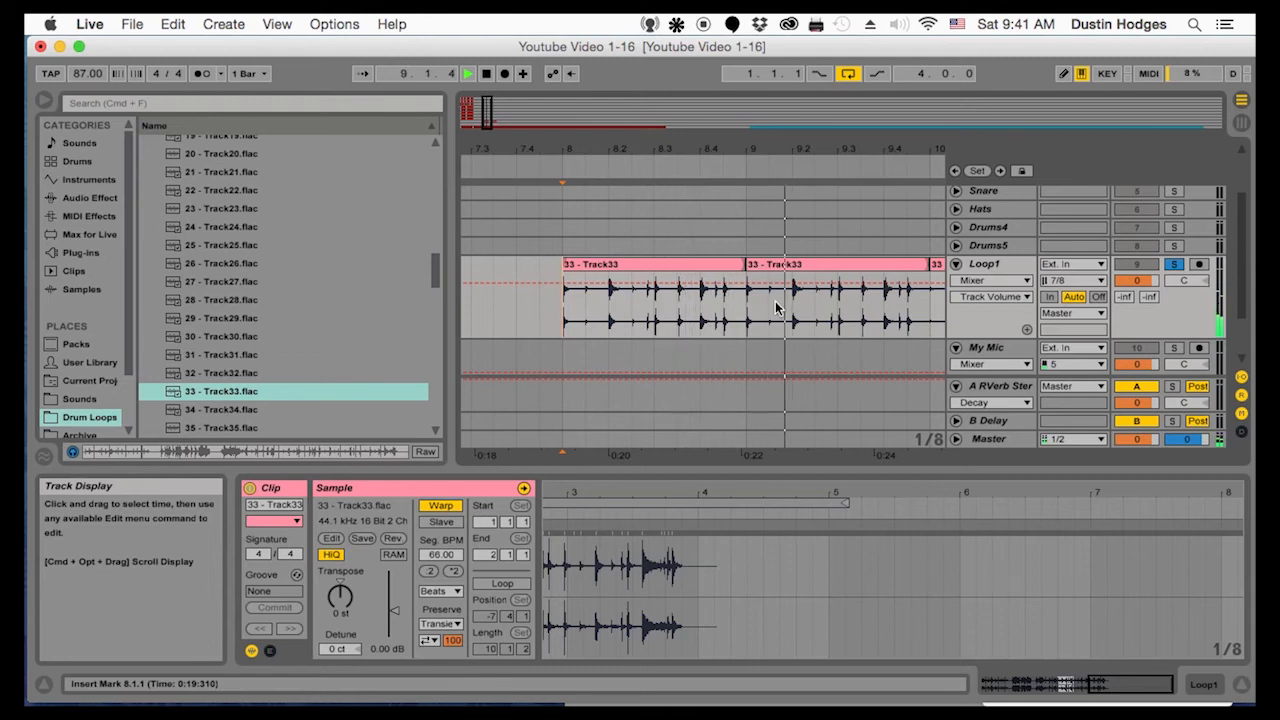
Add an Auto Filter to Loop1 and set it to high-pass with an 869 Hz cutoff and a Q of 0.73
left_click(984, 264)
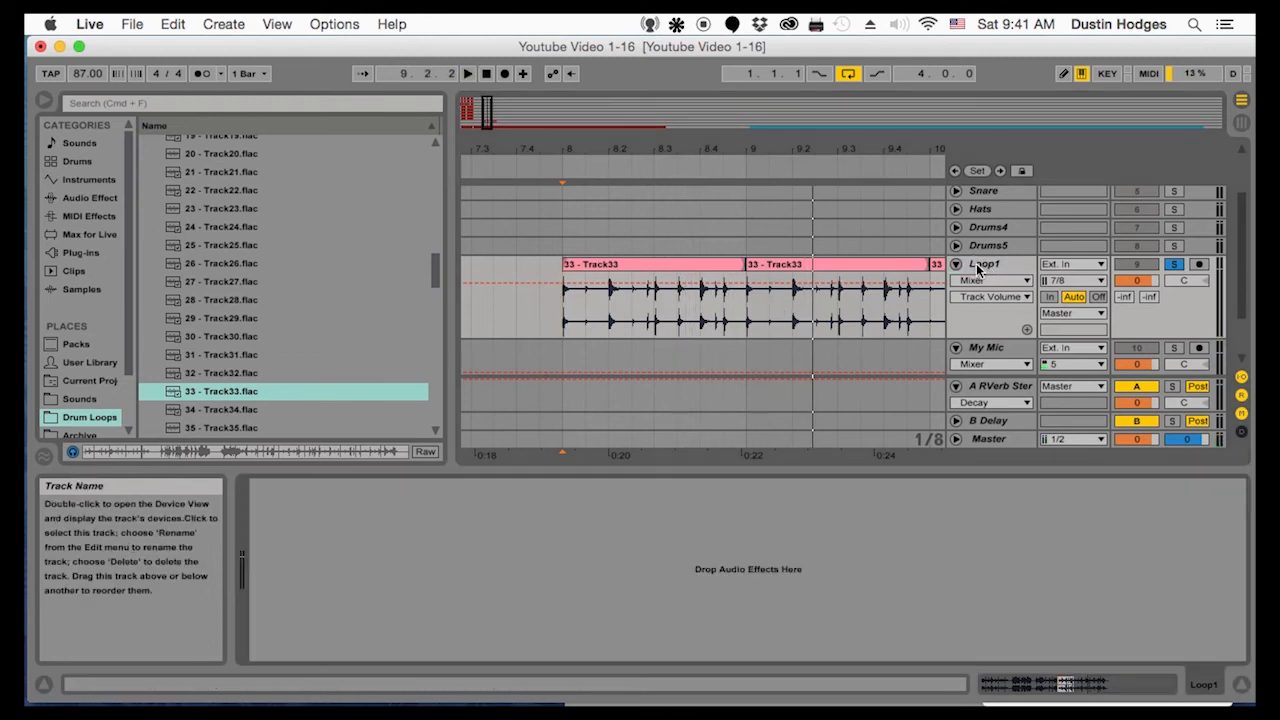
left_click(85, 198)
double_click(196, 181)
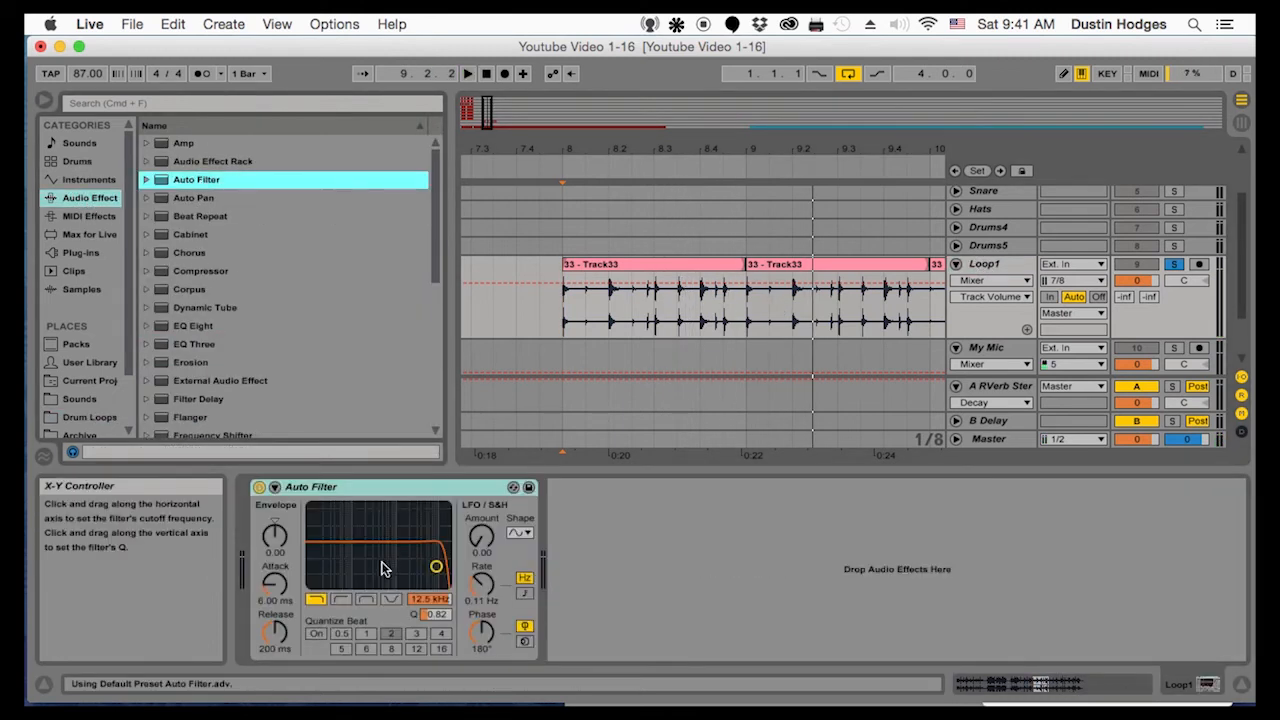
key("space")
mouse_move(377, 571)
left_mouse_down()
mouse_move(357, 570)
mouse_move(373, 570)
left_mouse_up()
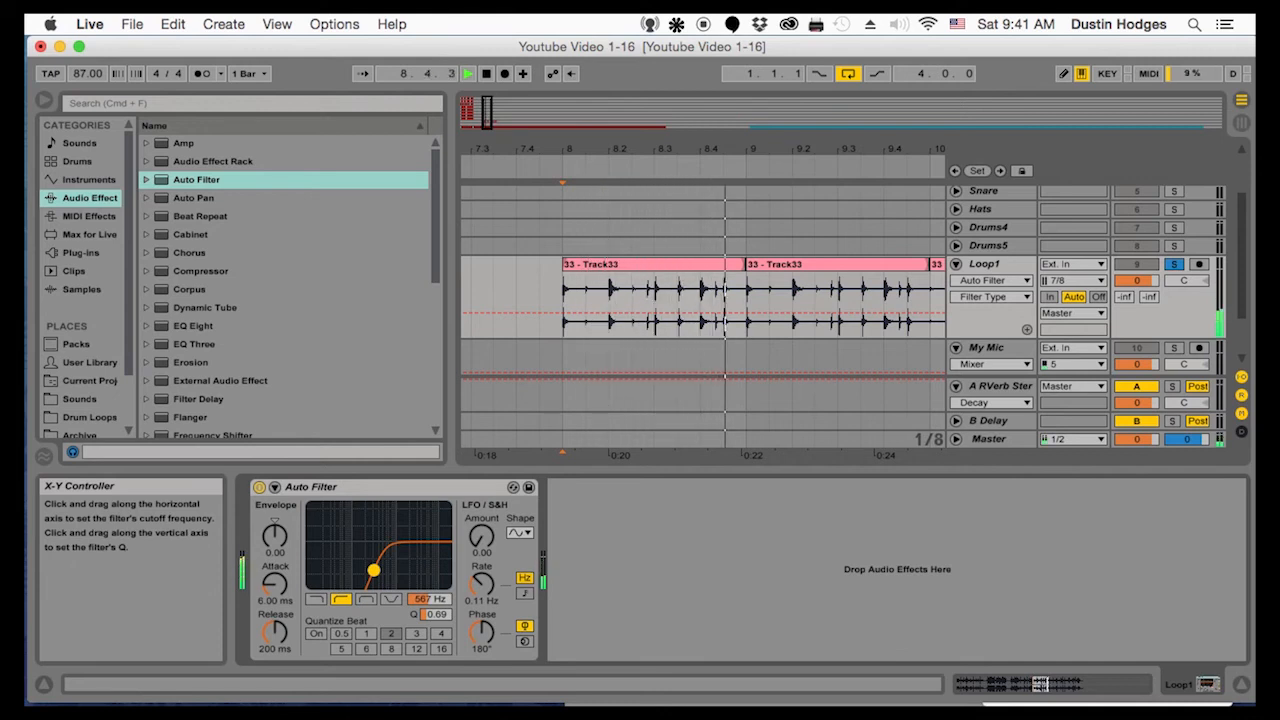
left_click_drag(375, 570, 382, 569)
key("space")
key("space")
key("space")
Move the one-bar Track33 clip to bar 1, unsolo Loop1 and set its volume to -3.7 dB during playback
left_click_drag(748, 149, 760, 198)
left_click_drag(803, 295, 485, 295)
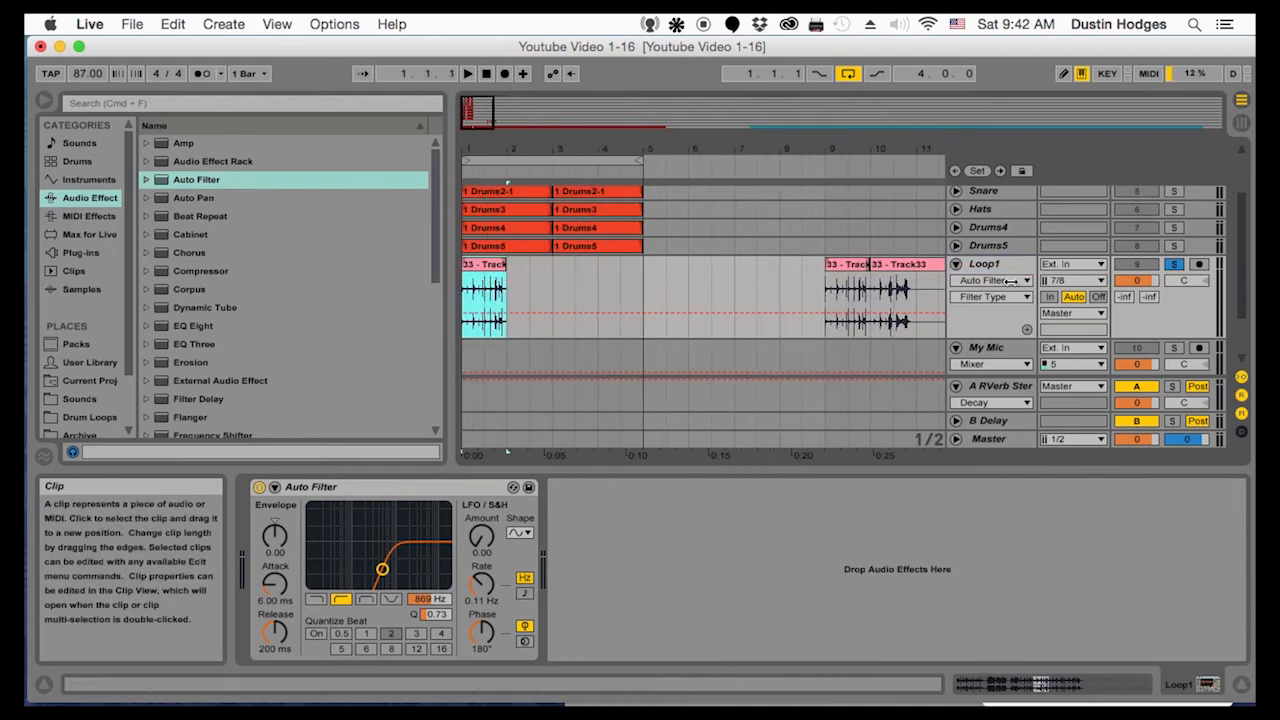
left_click(1174, 265)
left_click_drag(1137, 281, 1137, 290)
key("space")
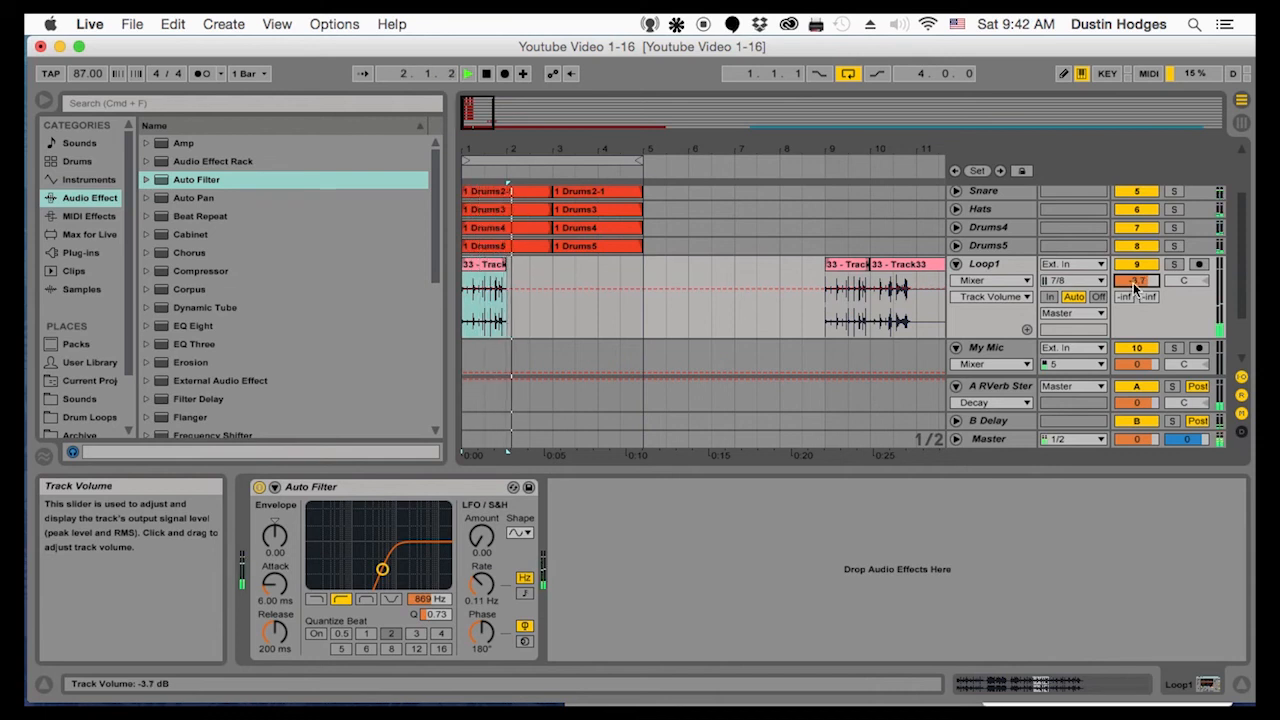
Duplicate the one-bar Track33 clip three times to fill the four-bar loop
left_click(493, 266)
key("super+d")
key("super+d")
key("super+d")
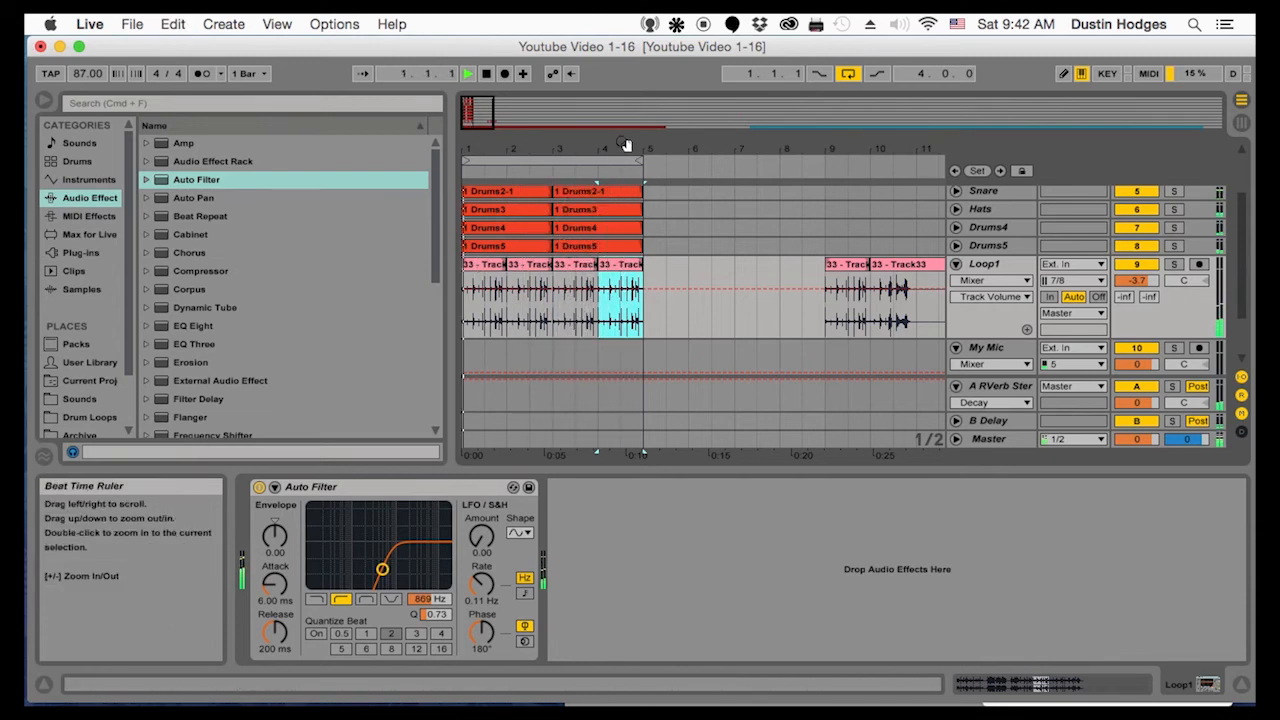
Reverse the Track33 clip in bar 4 of the Loop1 track
left_click_drag(625, 144, 625, 175)
double_click(620, 300)
left_click(393, 538)
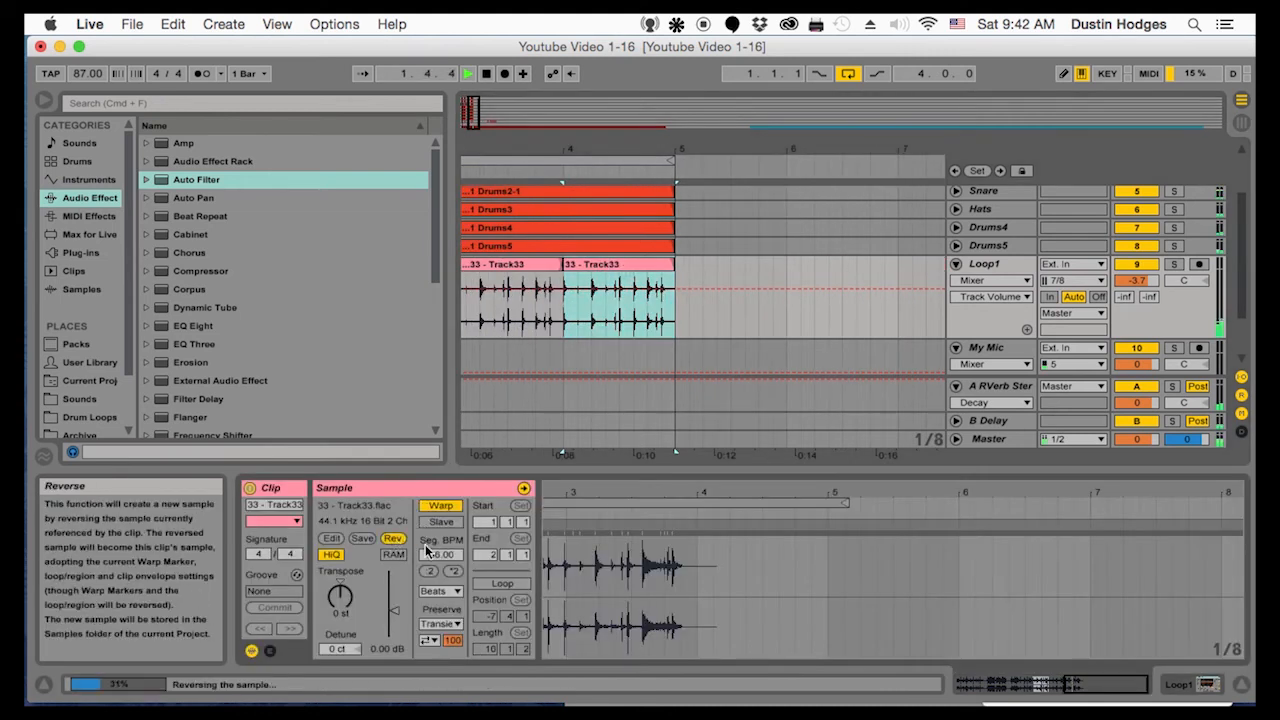
left_click_drag(566, 150, 566, 112)
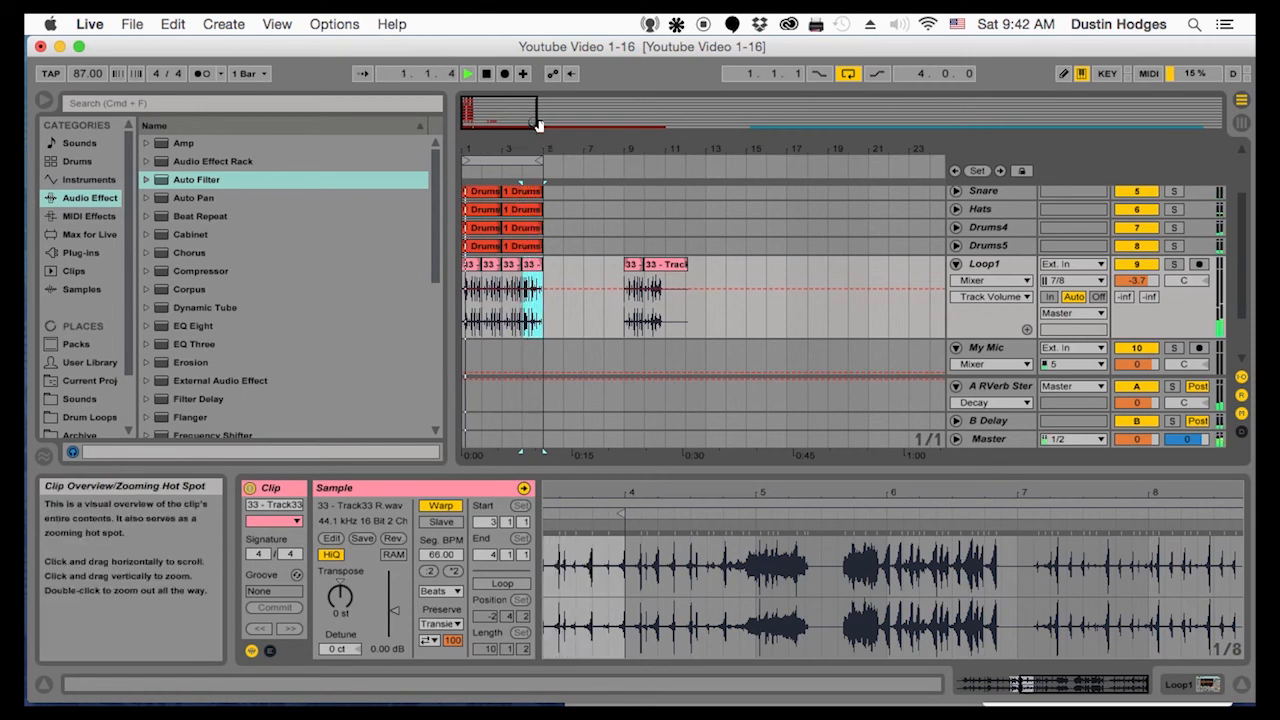
Delete the leftover Track33 clips around bars 9 to 12 on Loop1 and fold the track
left_click_drag(704, 303, 606, 290)
key("Delete")
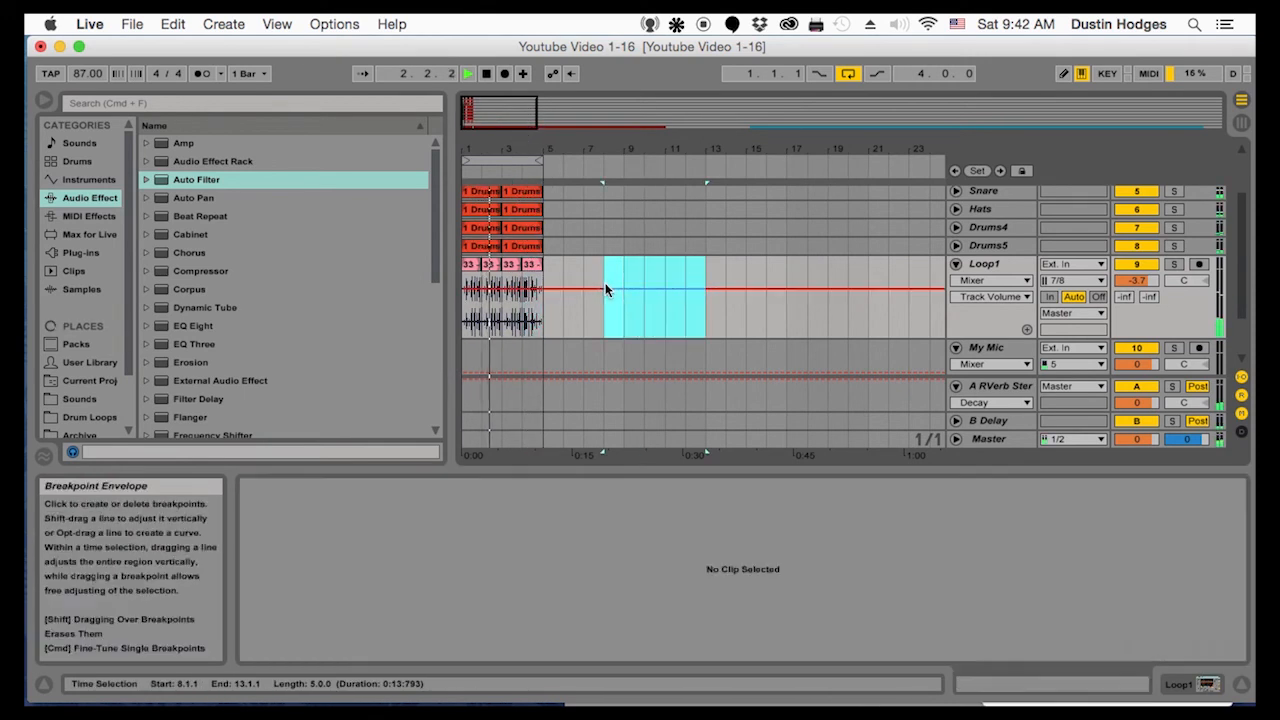
left_click_drag(487, 150, 487, 130)
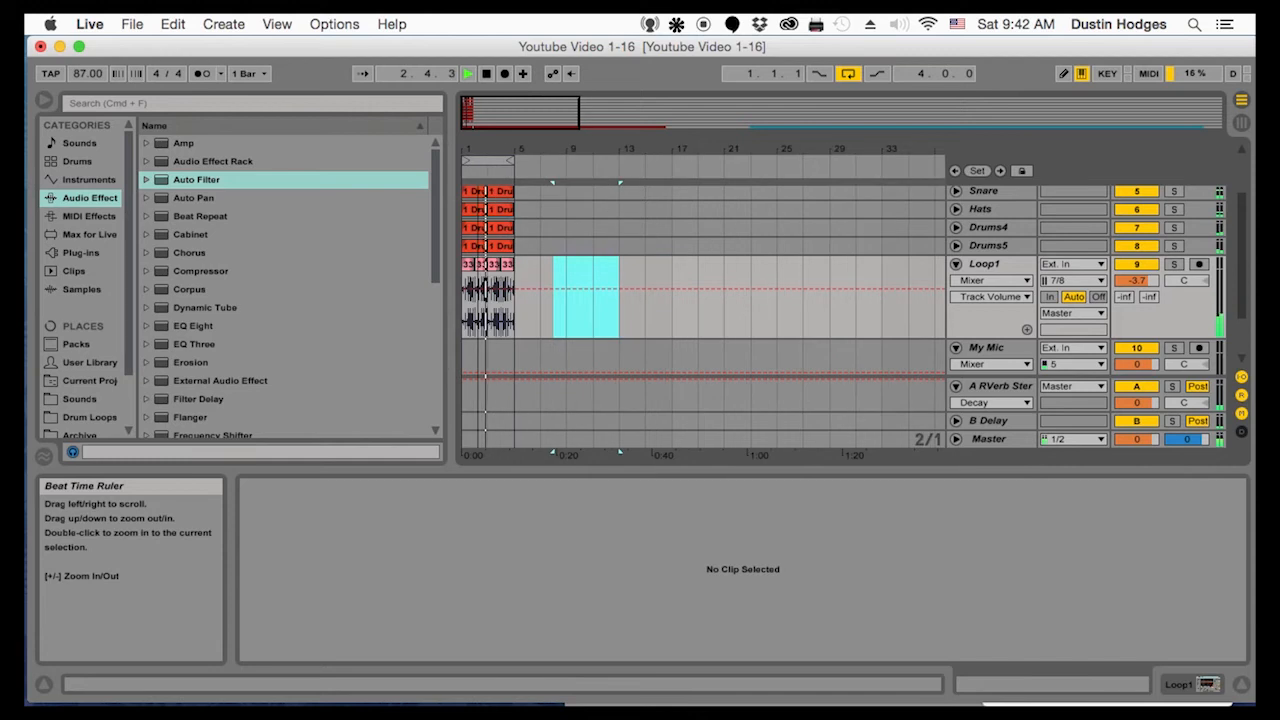
left_click(956, 265)
Insert a new audio track below Loop1 and name it Acapella
left_click(970, 265)
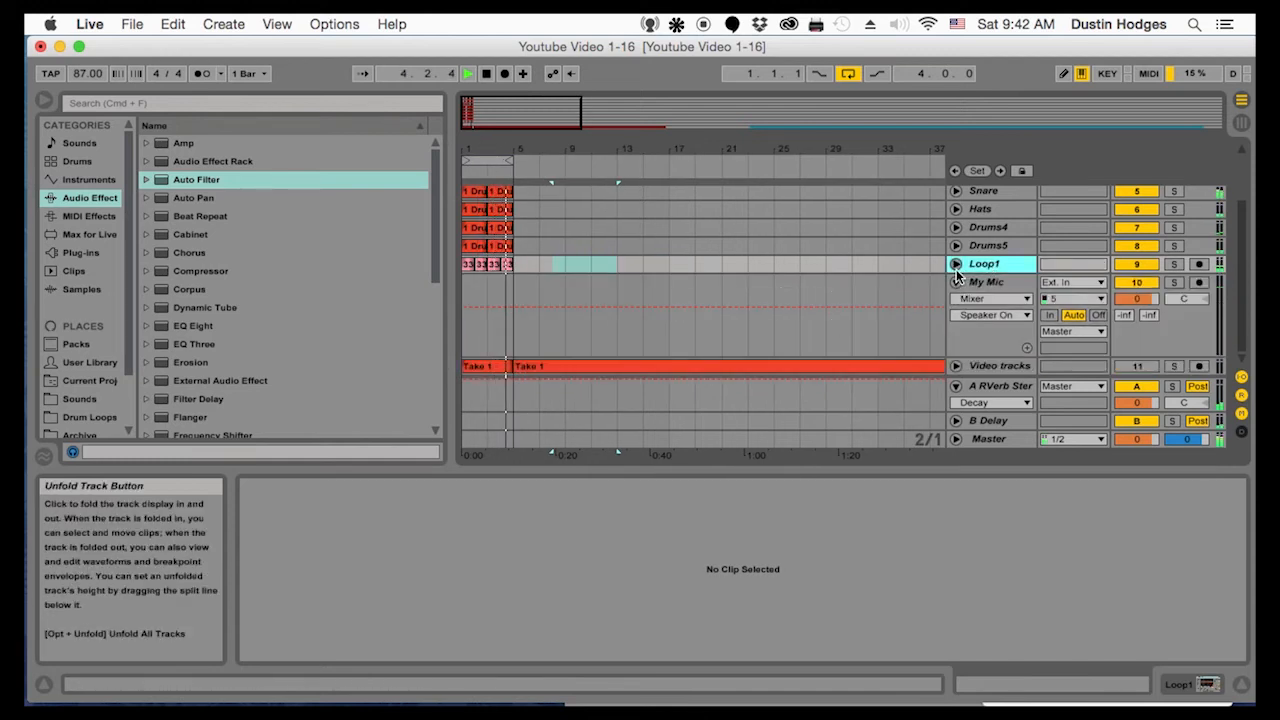
key("super+t")
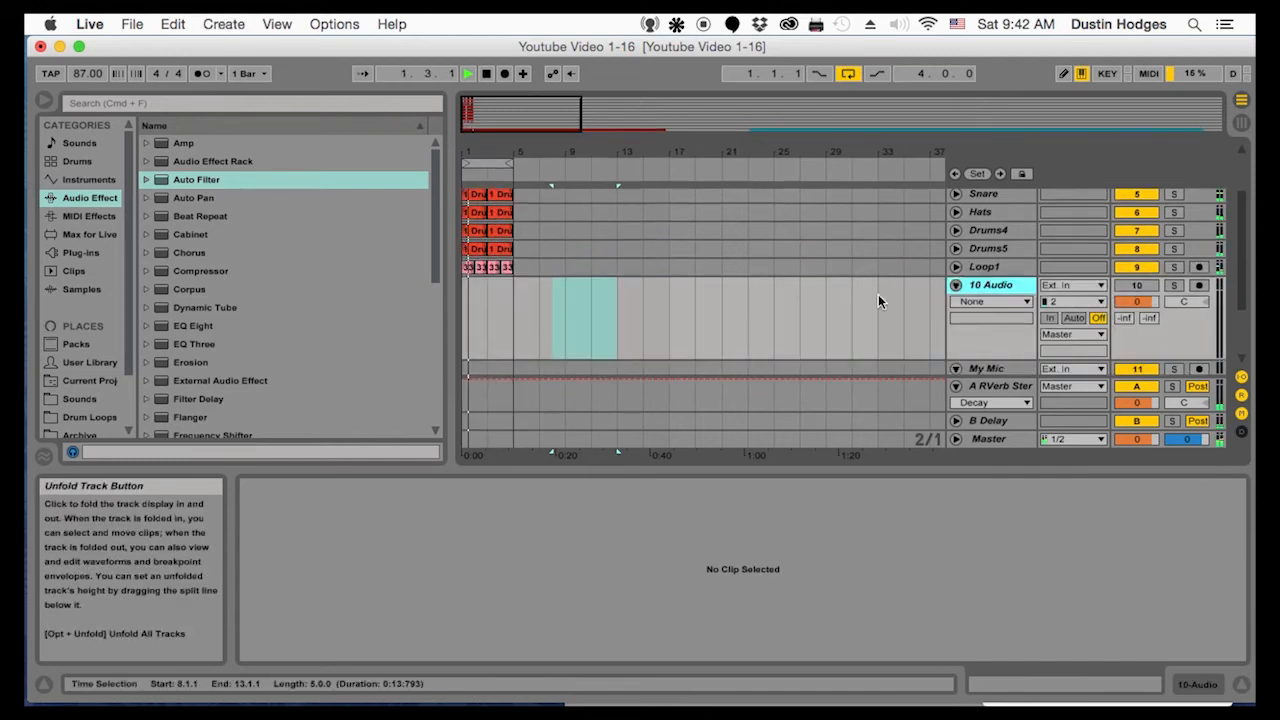
key("super+r")
type("Acapella")
key("Return")
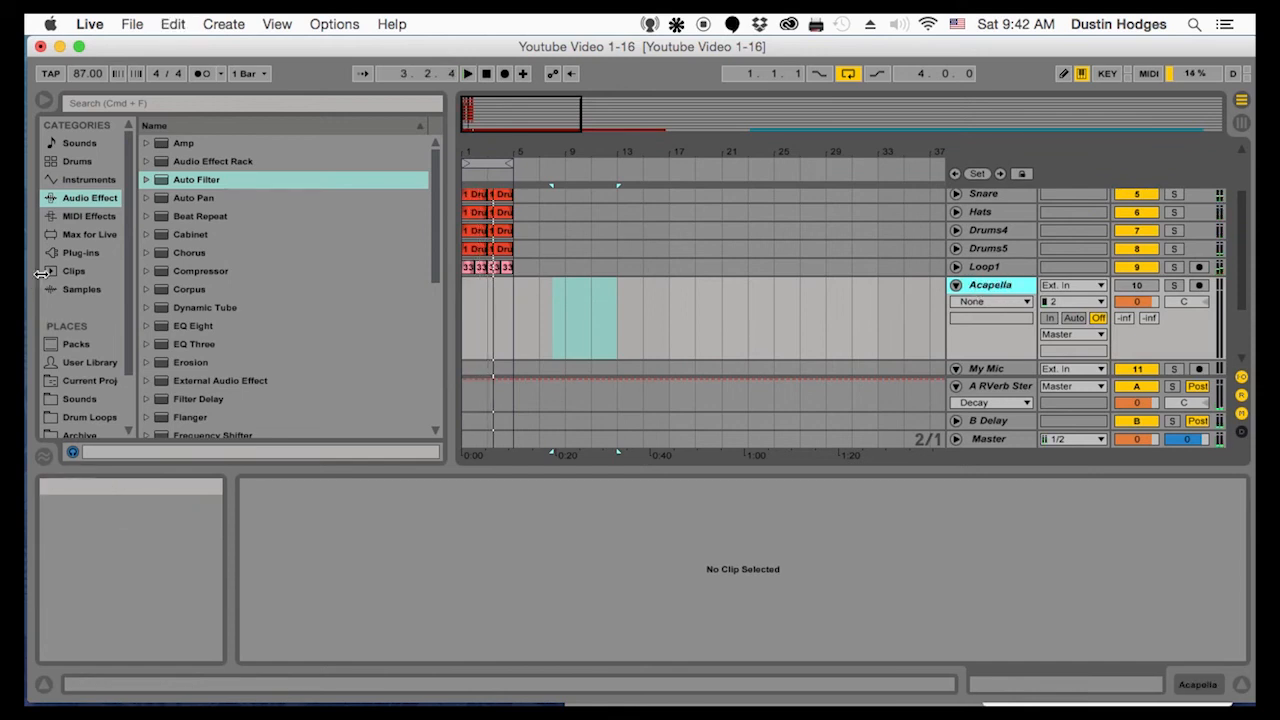
Stop playback and open the Acapellas folder inside the Sounds place of the browser
left_click(100, 419)
left_click(85, 253)
left_click(90, 417)
scroll(157, 370, "down", 2)
scroll(97, 404, "down", 2)
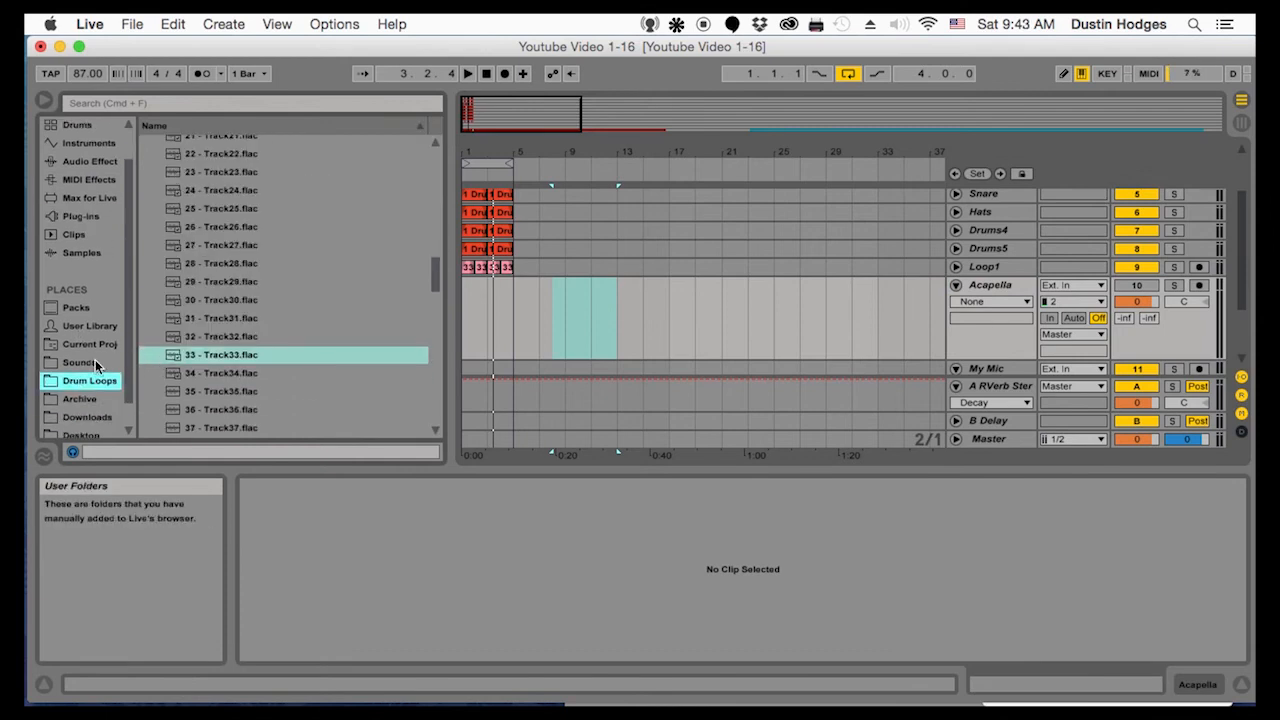
left_click(90, 363)
left_click(147, 161)
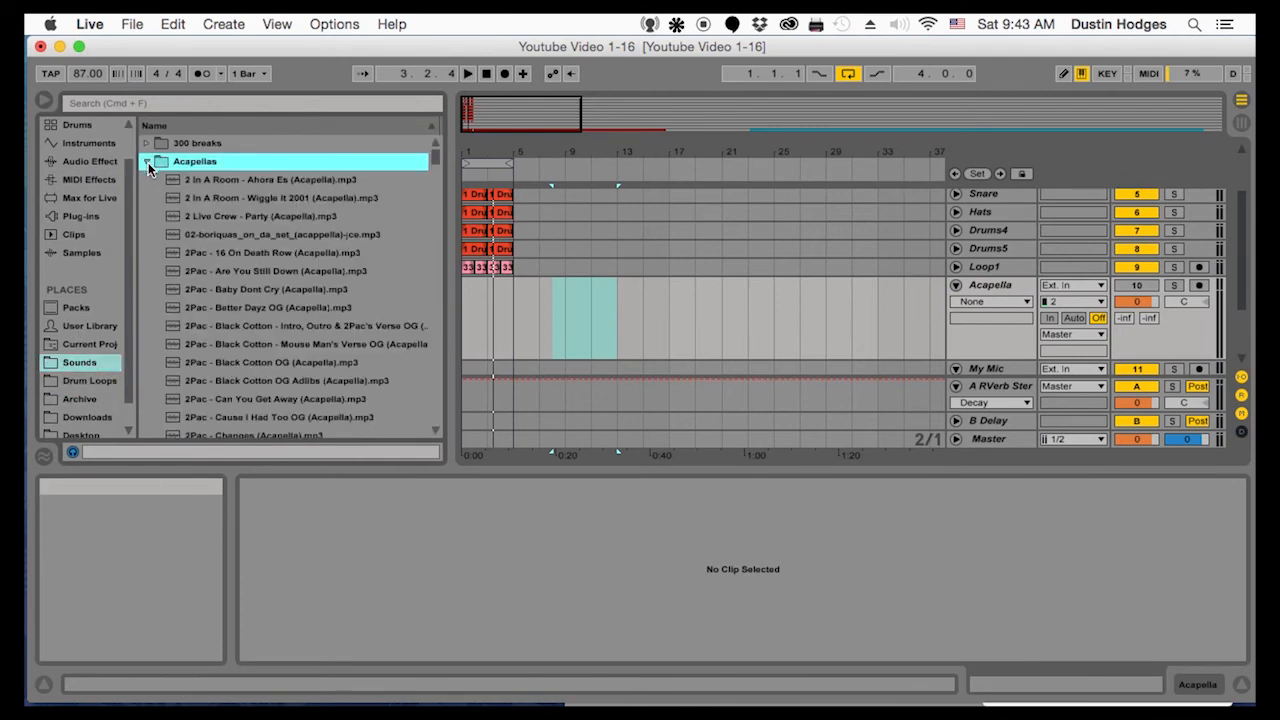
Preview the acapellas Aspects - The B Side Is Next, Az - Azs Chillin and Az - City Of Gods
scroll(198, 289, "down", 20)
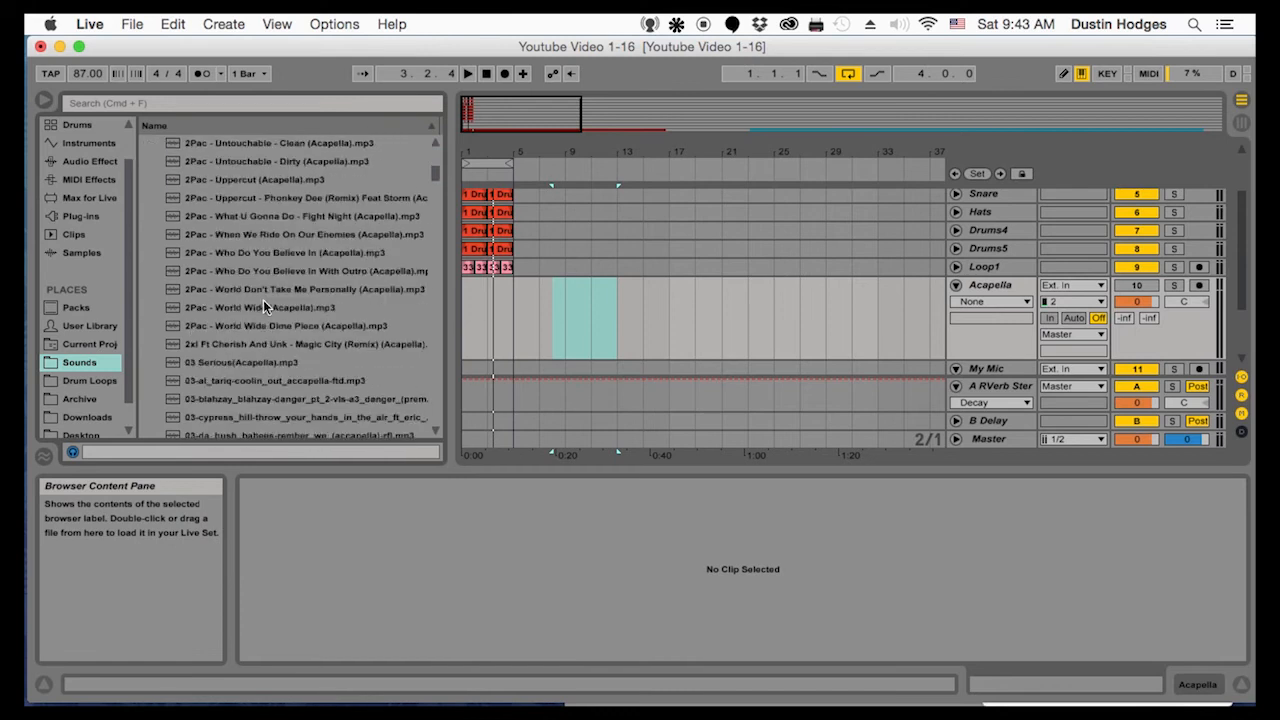
scroll(272, 267, "down", 10)
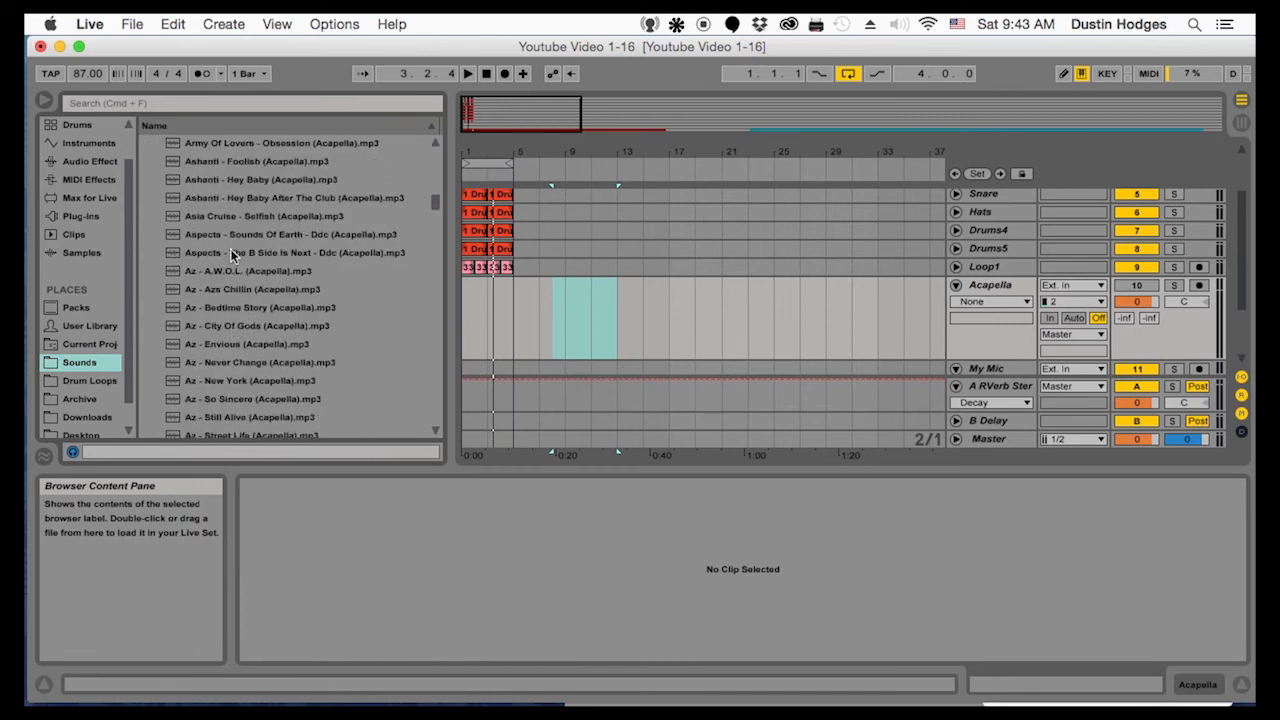
left_click(240, 255)
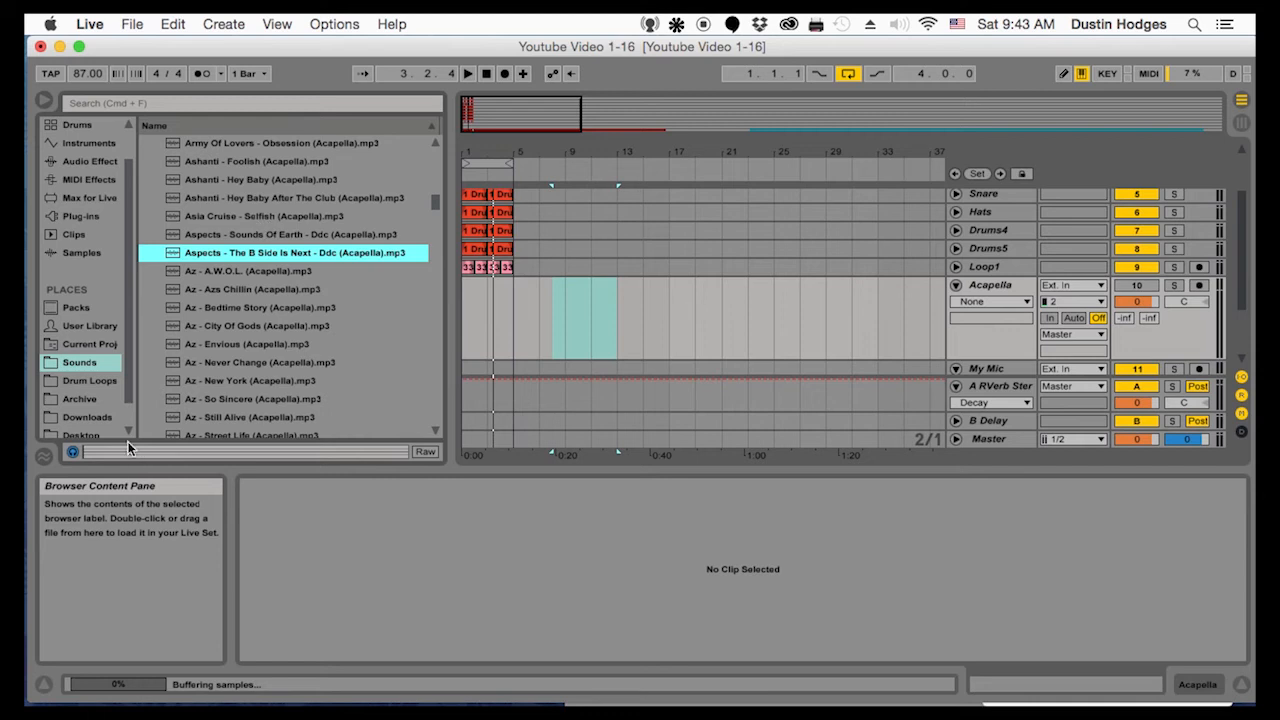
left_click(217, 290)
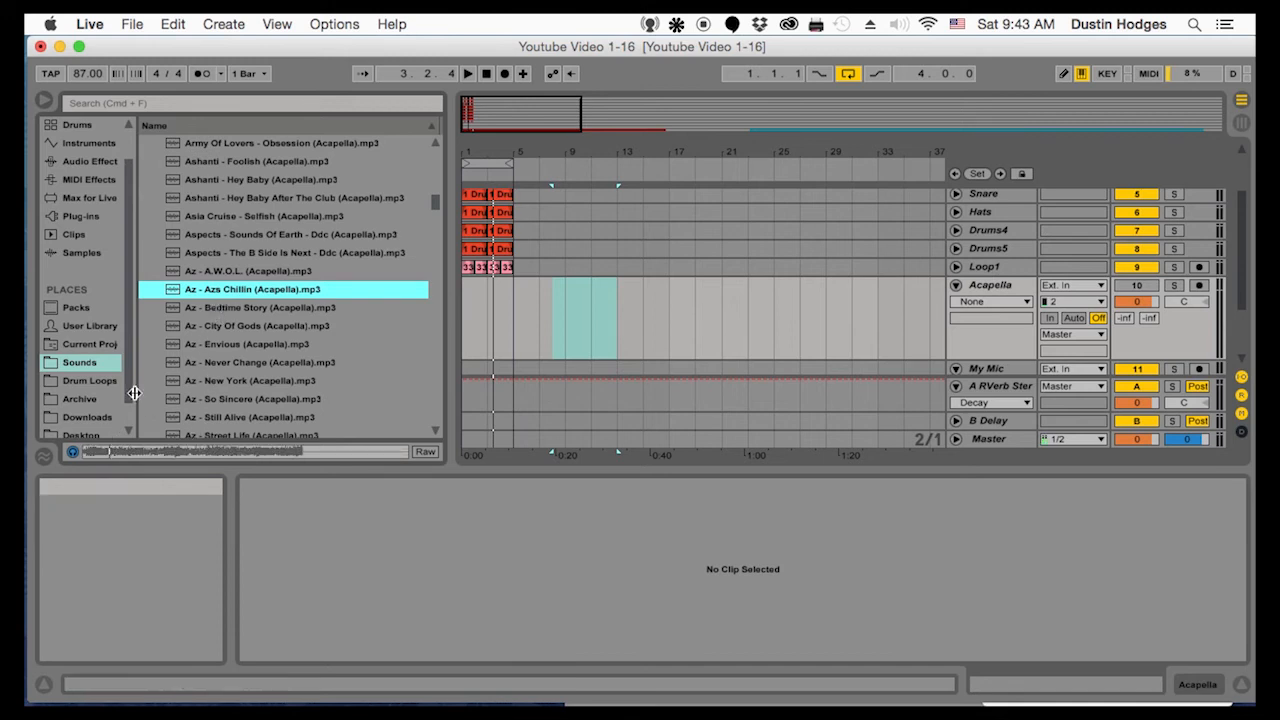
left_click(228, 327)
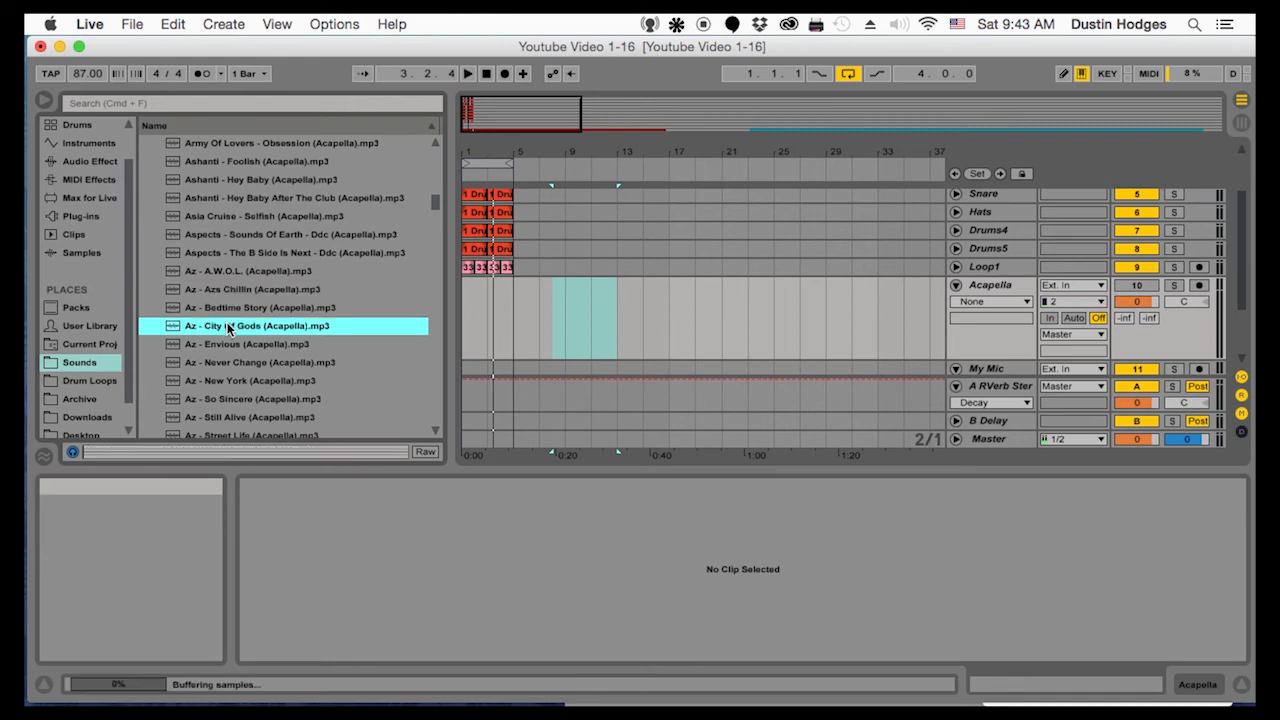
scroll(228, 336, "down", 2)
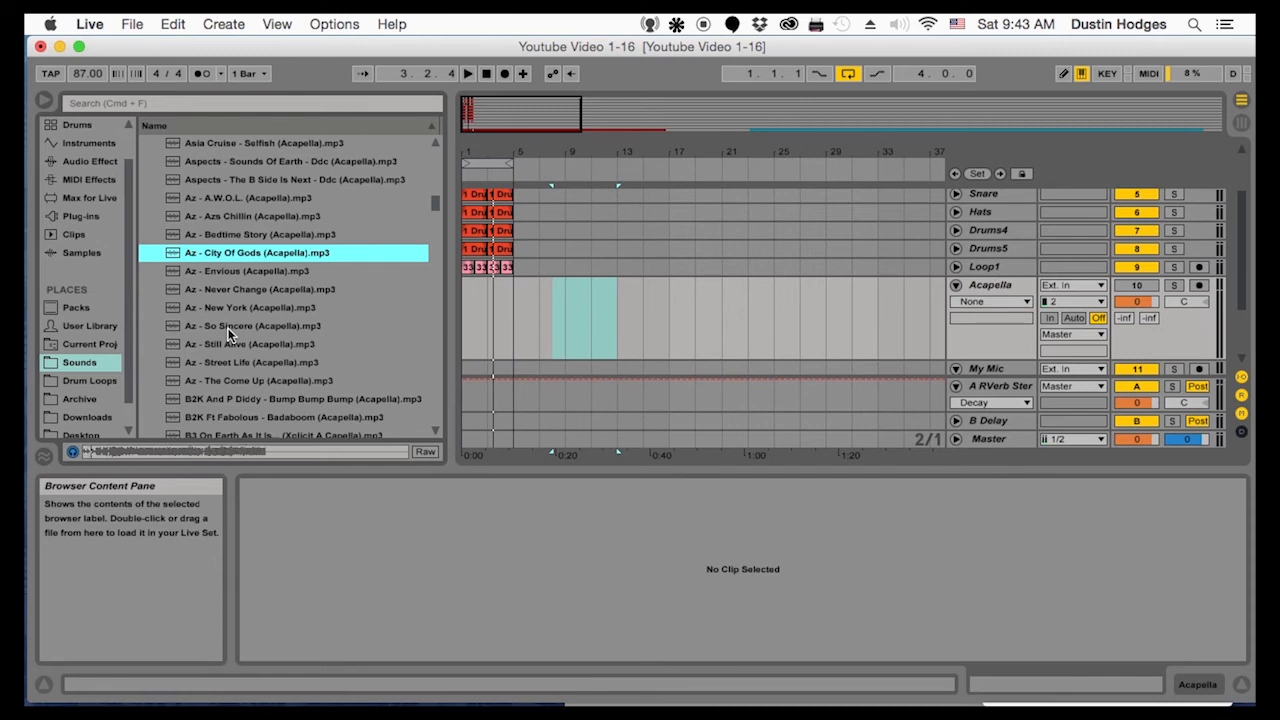
Place Az - City Of Gods (Acapella) on the Acapella track and activate the track
left_click_drag(210, 256, 473, 307)
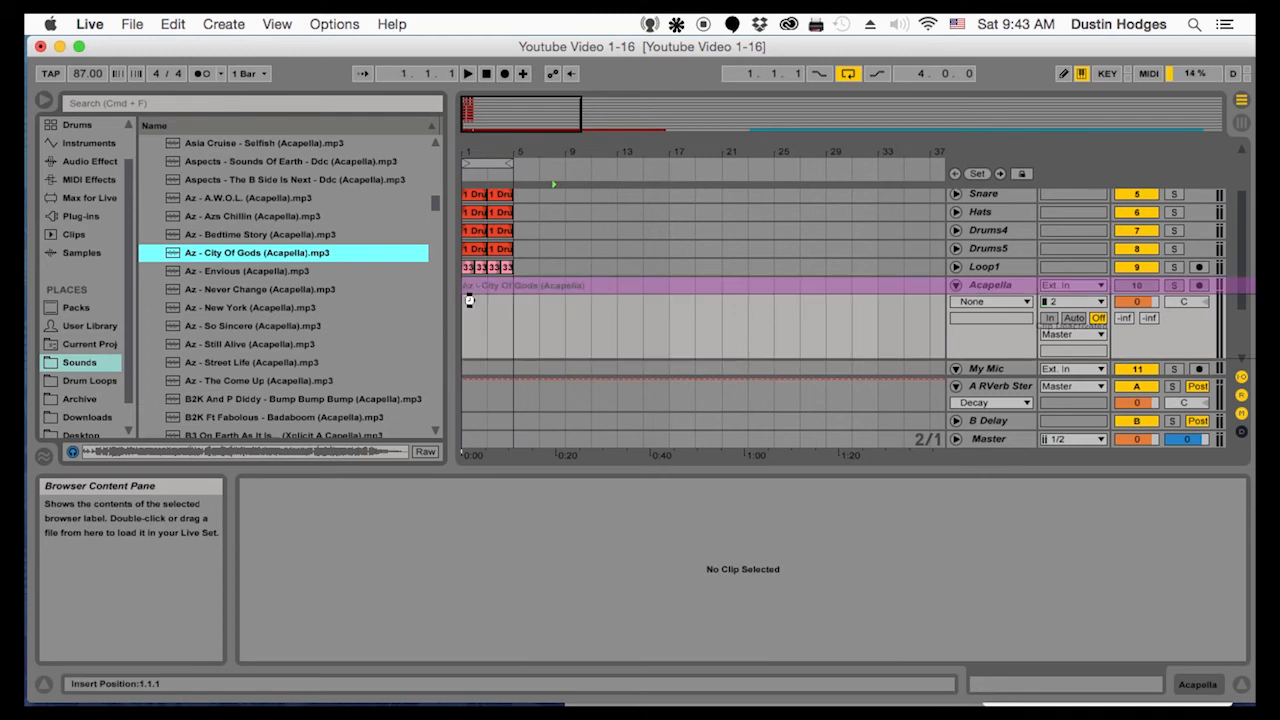
left_click_drag(484, 153, 724, 286)
key("space")
key("space")
left_click_drag(735, 155, 570, 215)
left_click(1136, 286)
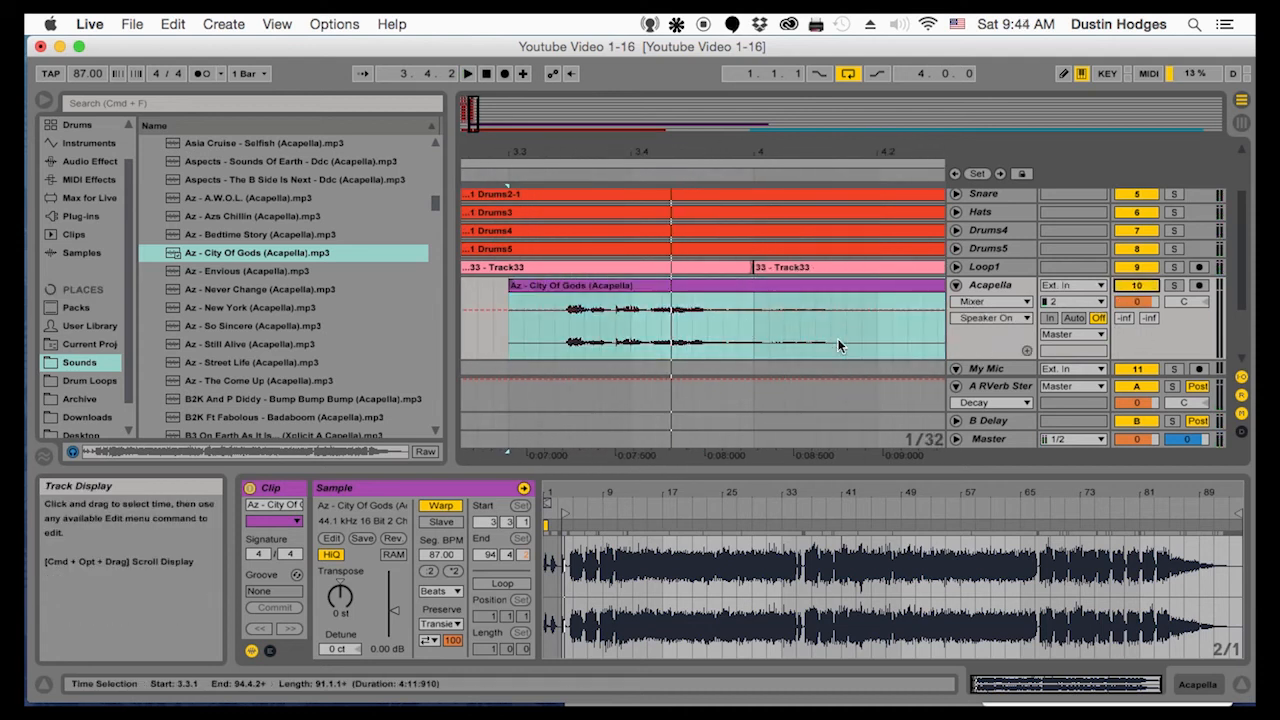
Split the vocal clip at 4.2.2, delete the remainder, trim its start to 3.3.3 and audition it
left_click(906, 330)
key("super+e")
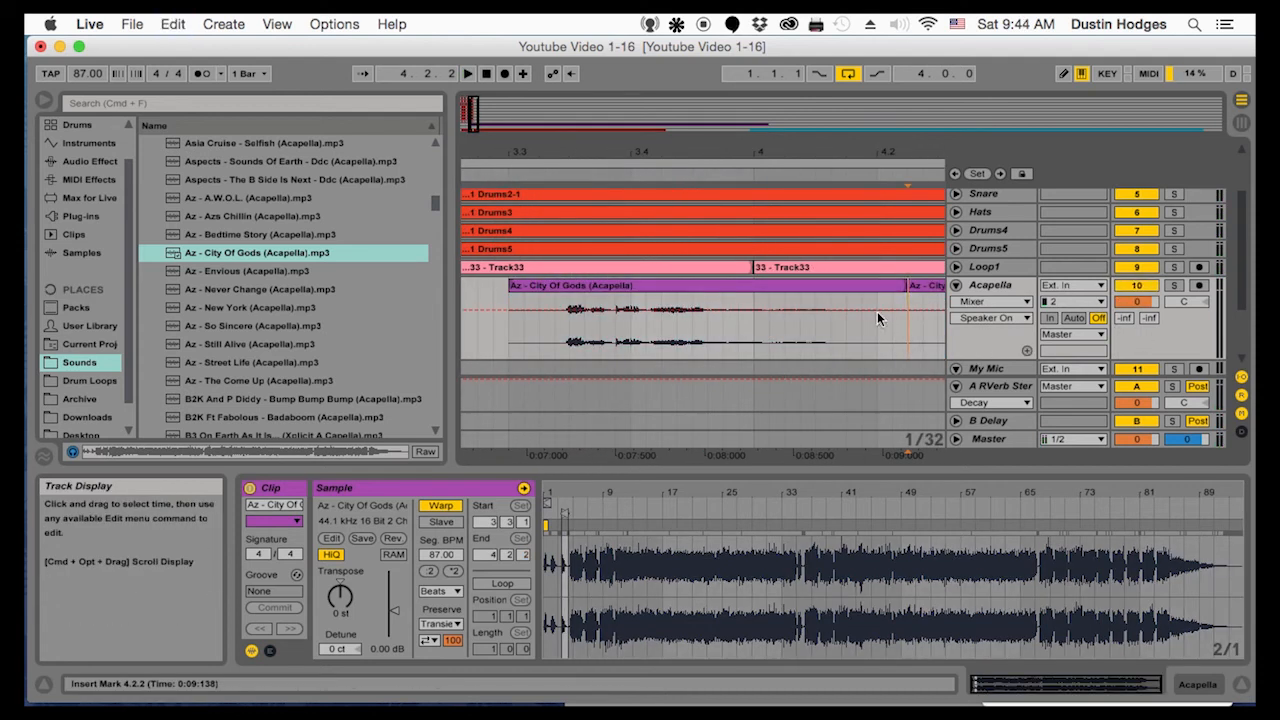
left_click(938, 289)
key("Delete")
left_click_drag(511, 286, 571, 287)
key("space")
key("space")
key("space")
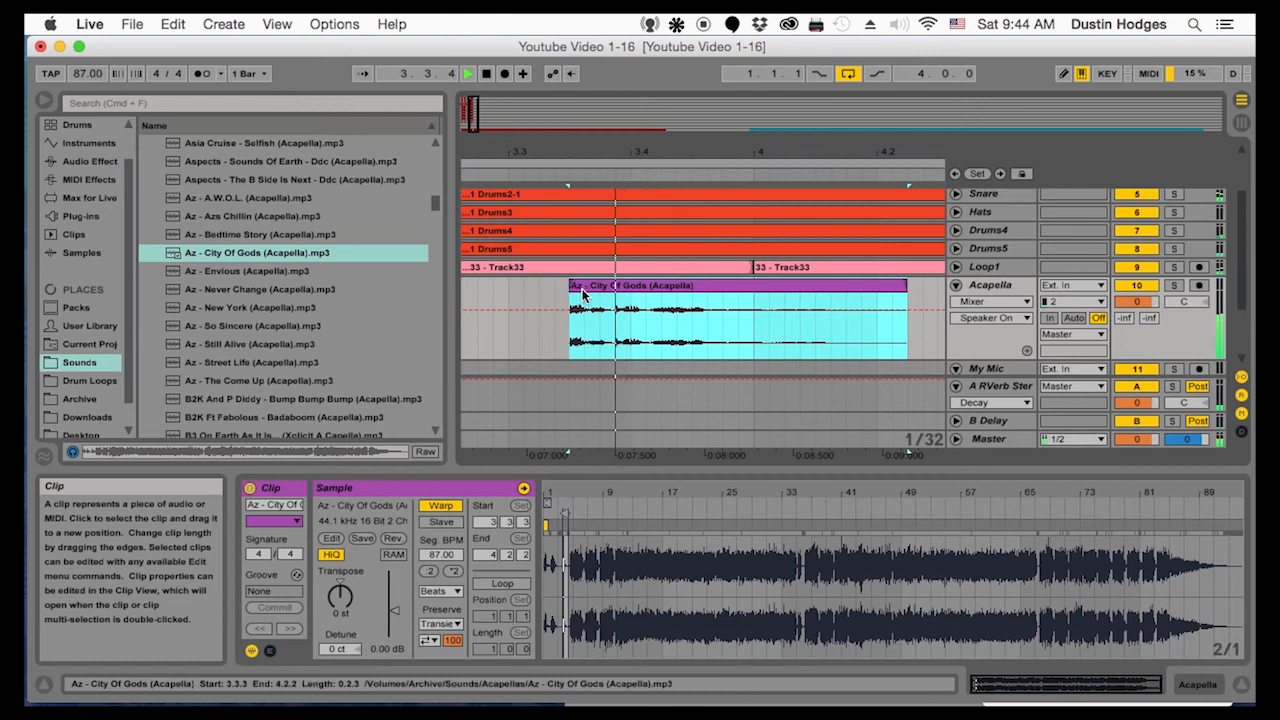
Move the short vocal clip to start at 2.4.1 and set the Acapella track volume to -10.5 dB
left_click_drag(560, 166, 561, 152)
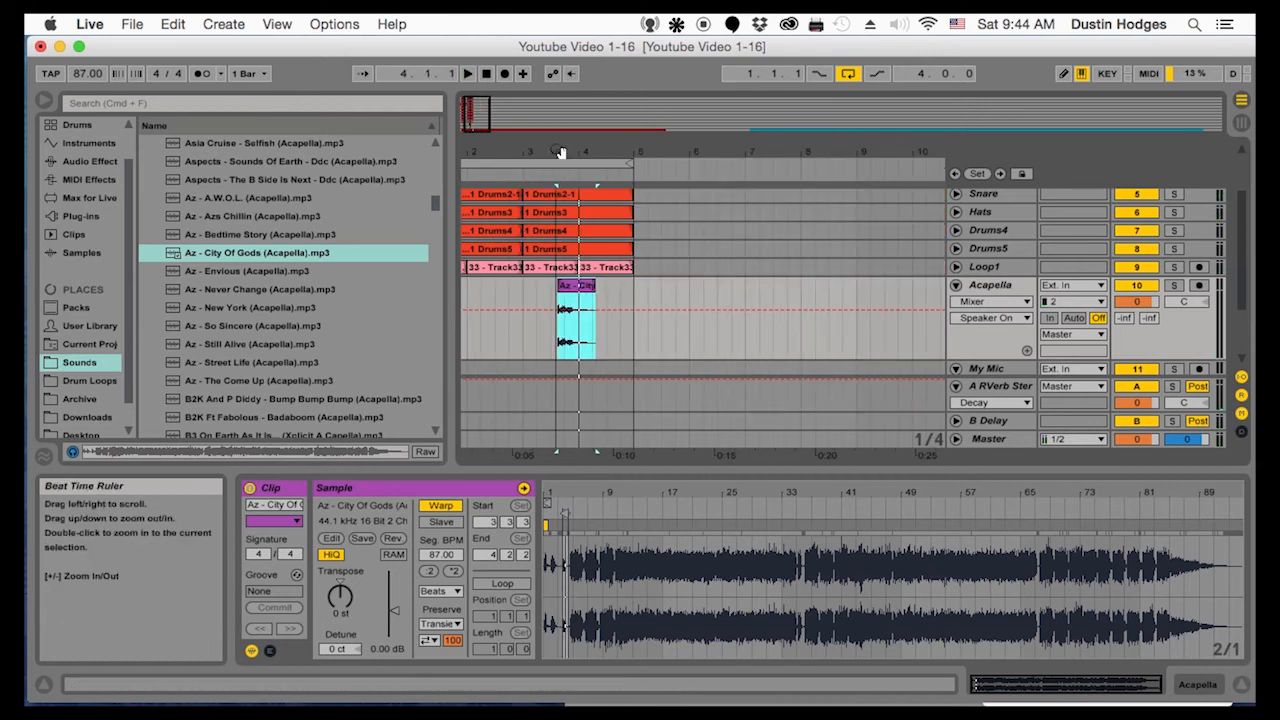
mouse_move(578, 302)
left_mouse_down()
mouse_move(437, 297)
mouse_move(562, 312)
left_mouse_up()
left_click(535, 338)
key("space")
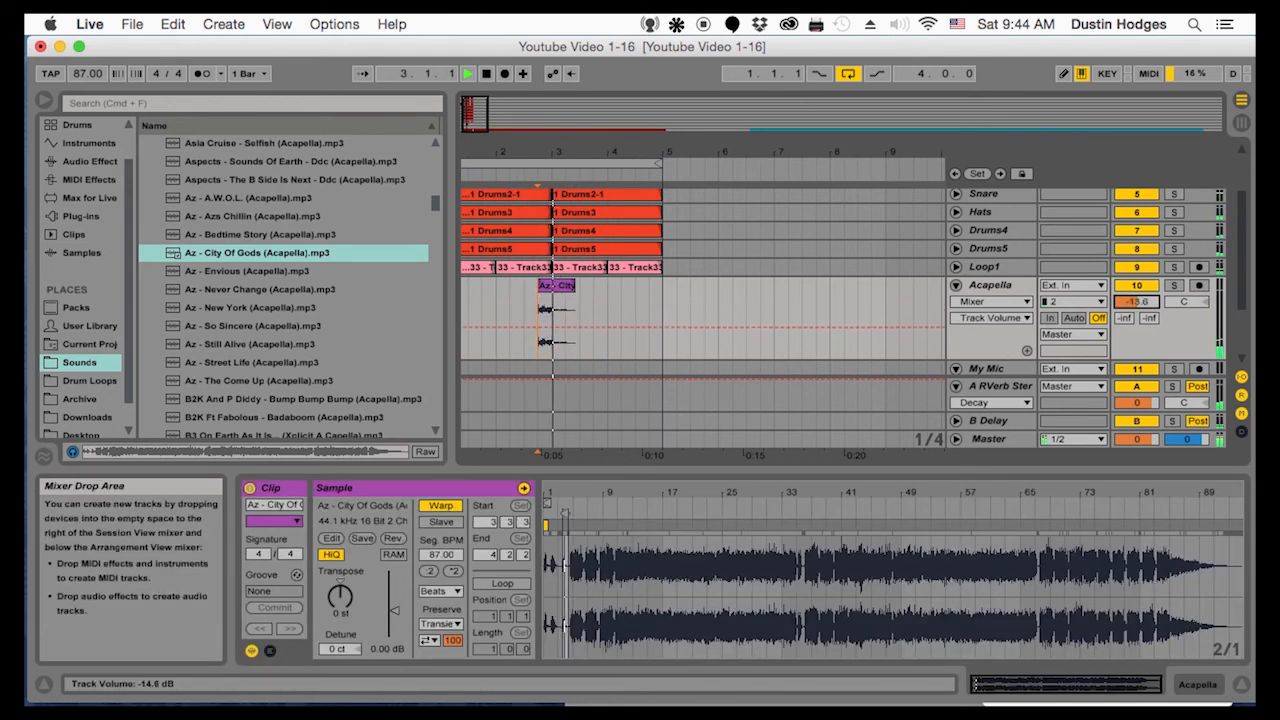
key("space")
Copy the opening snippet of the vocal clip, about 86 ms long, and paste it twice shortly before 2.4.1
left_click_drag(534, 148, 556, 285)
left_click_drag(570, 142, 579, 240)
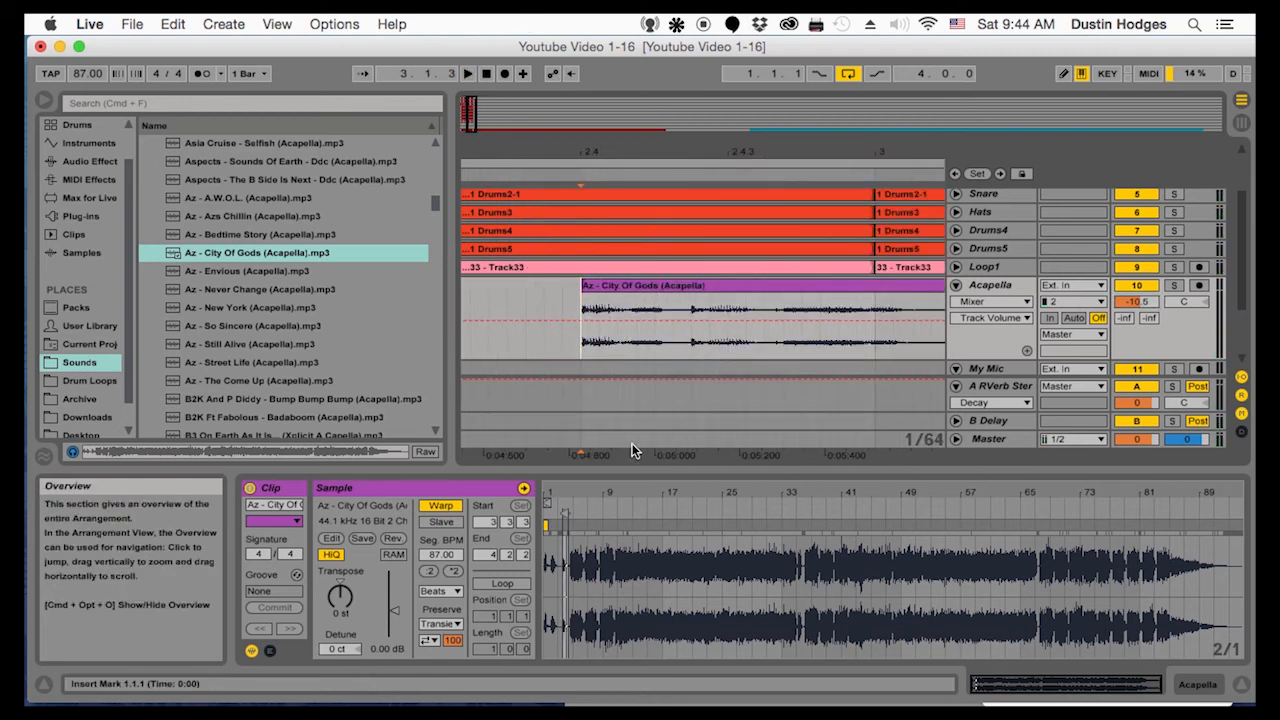
left_click_drag(581, 344, 632, 343)
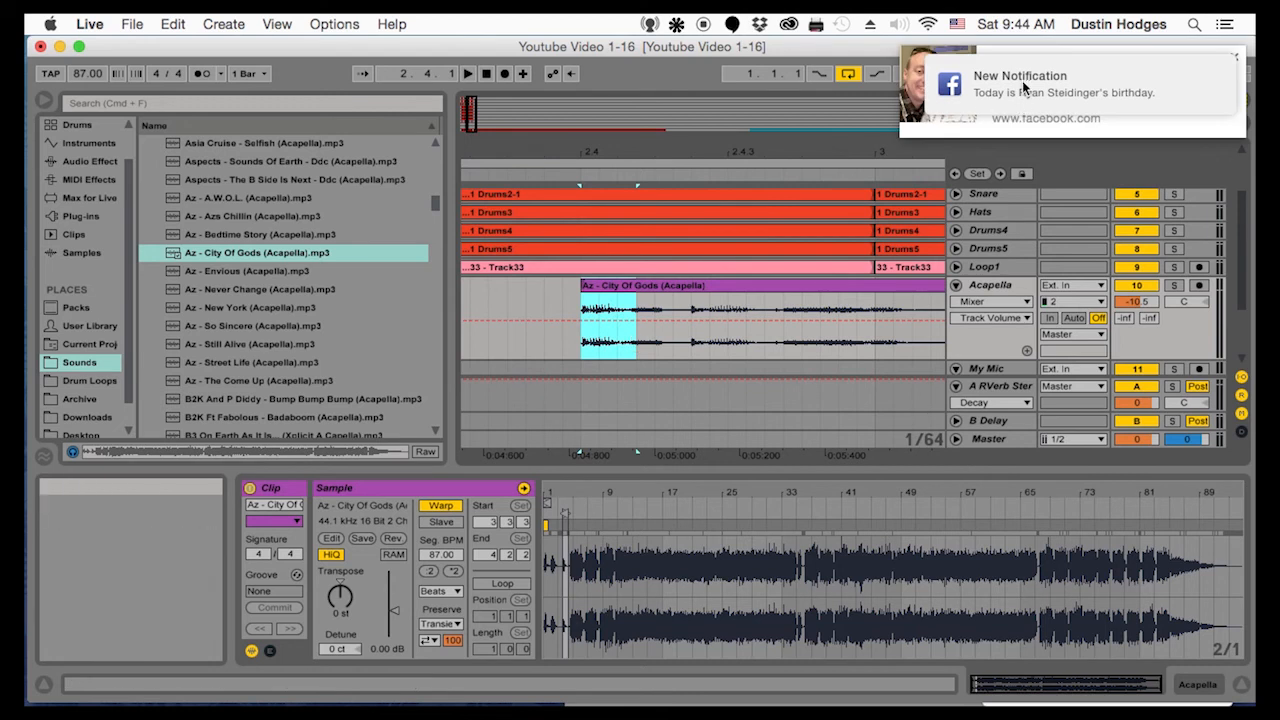
left_click(1234, 59)
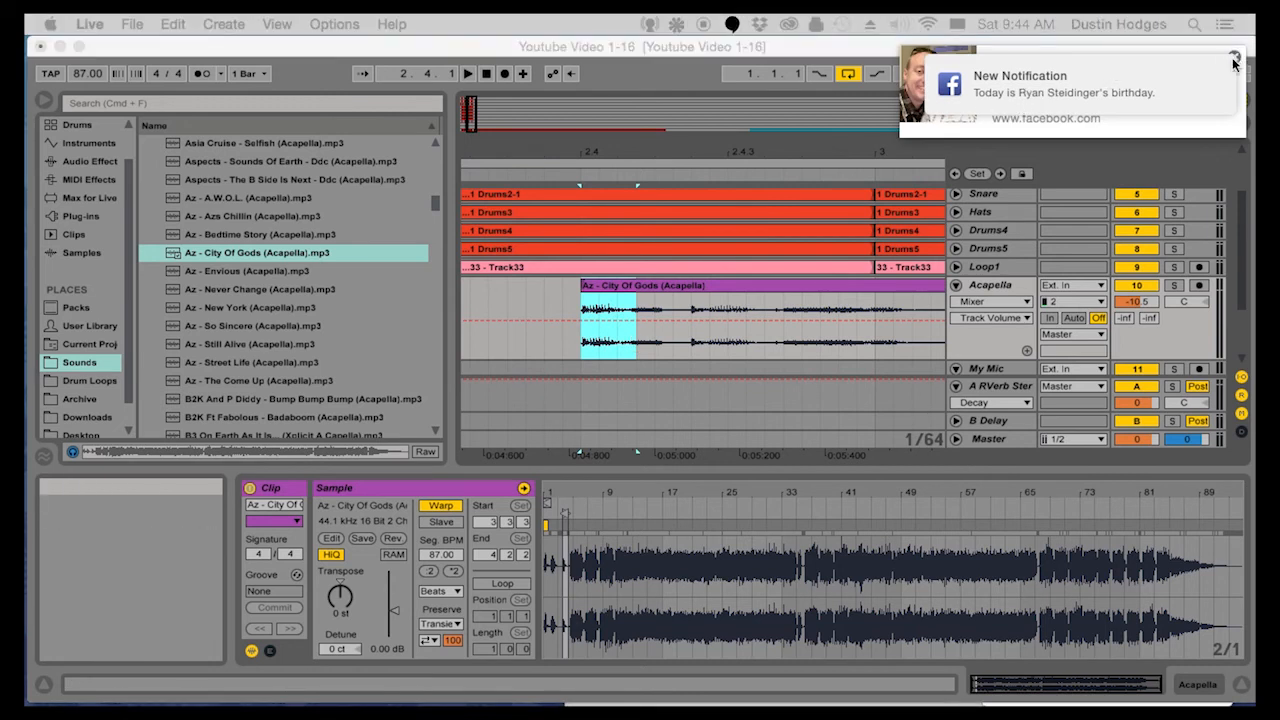
left_click_drag(581, 341, 606, 335)
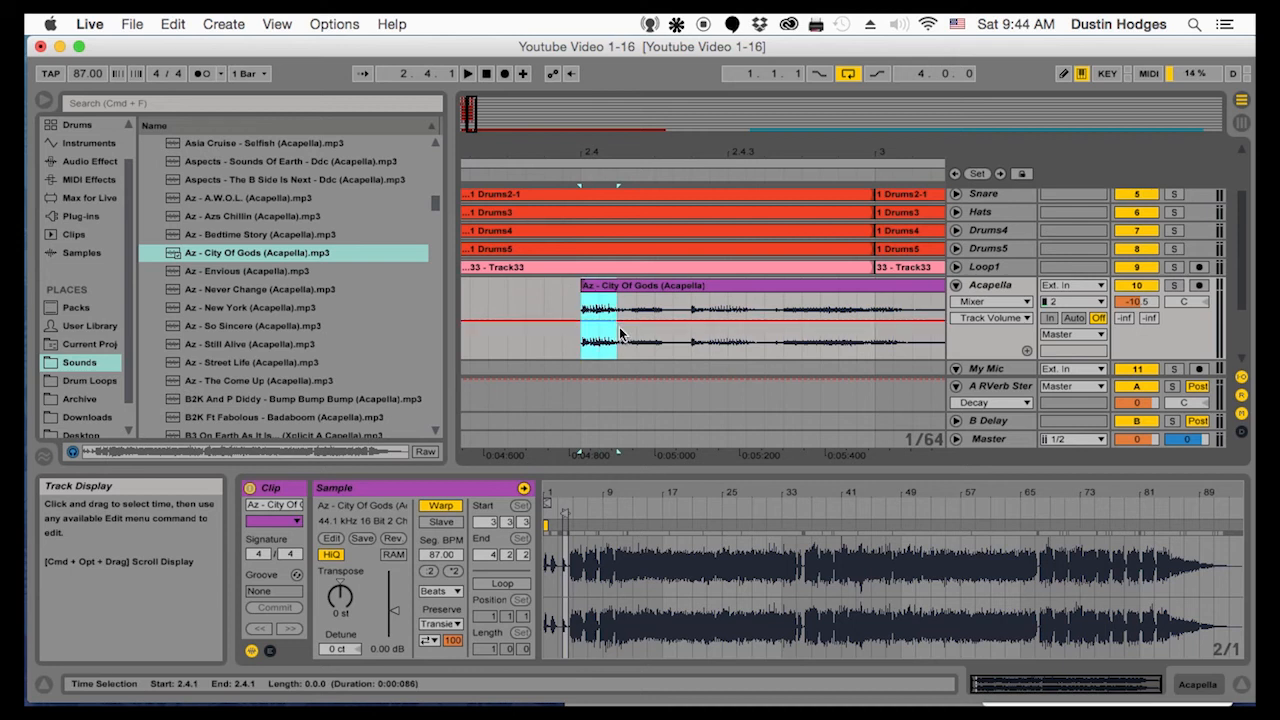
left_click(540, 333)
key("super+v")
left_click(481, 340)
key("super+v")
left_click(483, 340)
key("space")
Paste more copies of the vocal snippet between 2.3.1 and 2.4.1 as a stutter and play it back
key("space")
key("space")
left_click_drag(528, 155, 794, 150)
key("space")
left_click(725, 343)
key("super+v")
left_click(671, 341)
key("super+v")
left_click(716, 338)
key("super+v")
left_click(742, 342)
key("super+v")
left_click(753, 334)
key("super+v")
left_click(783, 333)
key("super+v")
left_click(684, 345)
key("space")
left_click(680, 295)
key("space")
Move one stutter snippet to 2.3.2, delete two of the snippets after it and play the result
left_click_drag(679, 294, 716, 286)
left_click(743, 289)
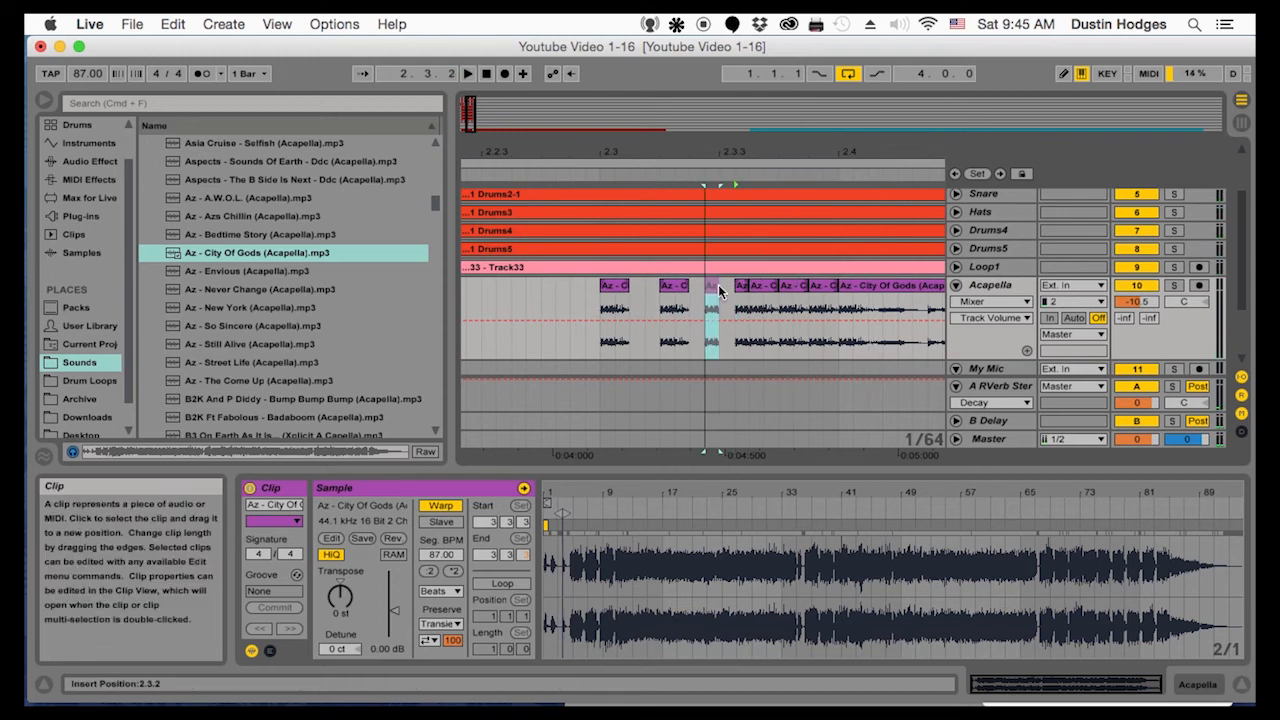
left_click(793, 290)
key("Delete")
left_click(531, 304)
key("space")
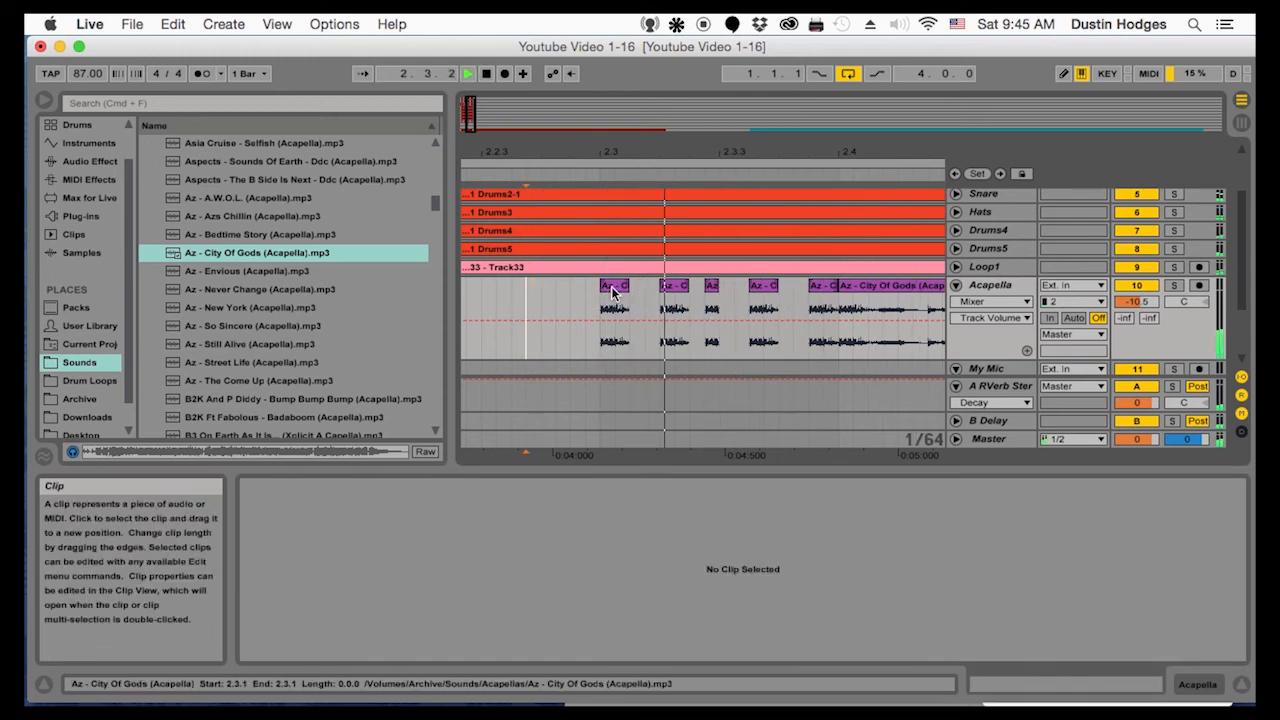
Shift two stutter snippets earlier, paste another copy at 2.3.3 and audition the pattern
key("space")
left_click(607, 285)
mouse_move(672, 289)
left_mouse_down()
mouse_move(657, 289)
mouse_move(732, 290)
left_mouse_up()
left_click(692, 293)
key("super+c")
left_click(770, 301)
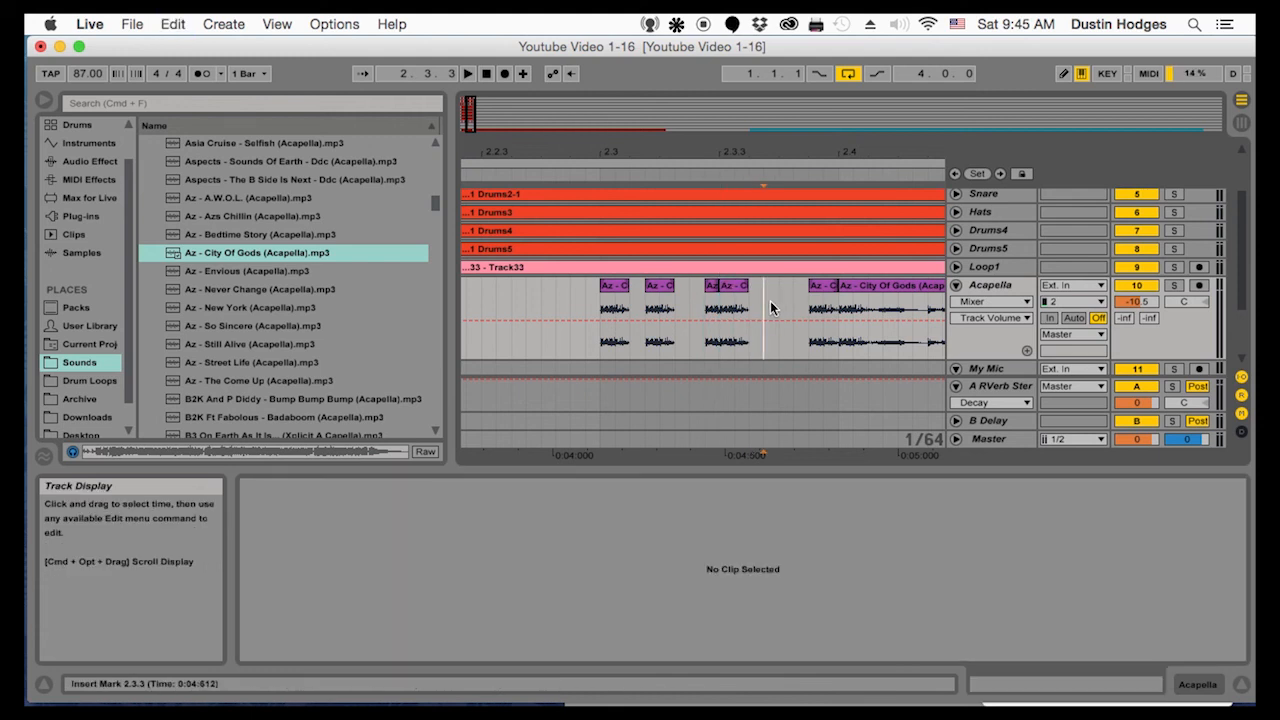
key("super+v")
left_click(512, 317)
key("space")
Raise the Acapella track's send to B Delay to 0 dB during playback
key("space")
left_click_drag(1148, 317, 1148, 298)
key("space")
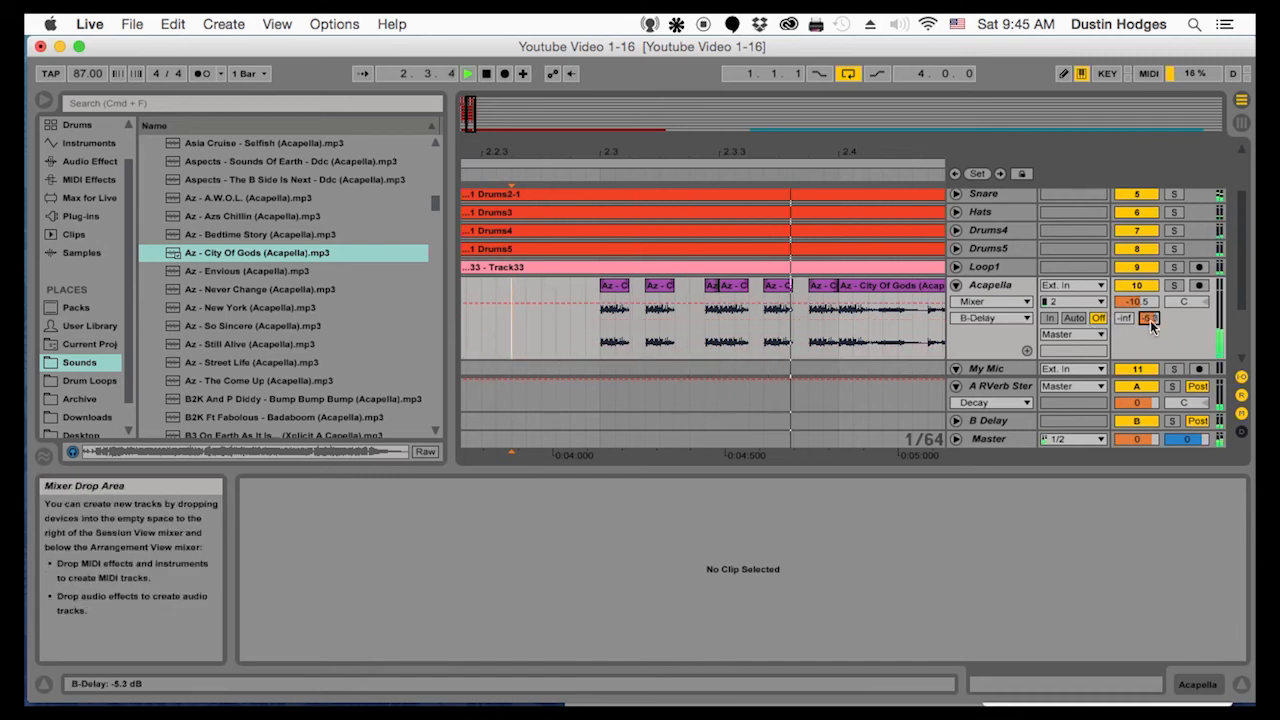
left_click_drag(1149, 318, 1149, 311)
key("space")
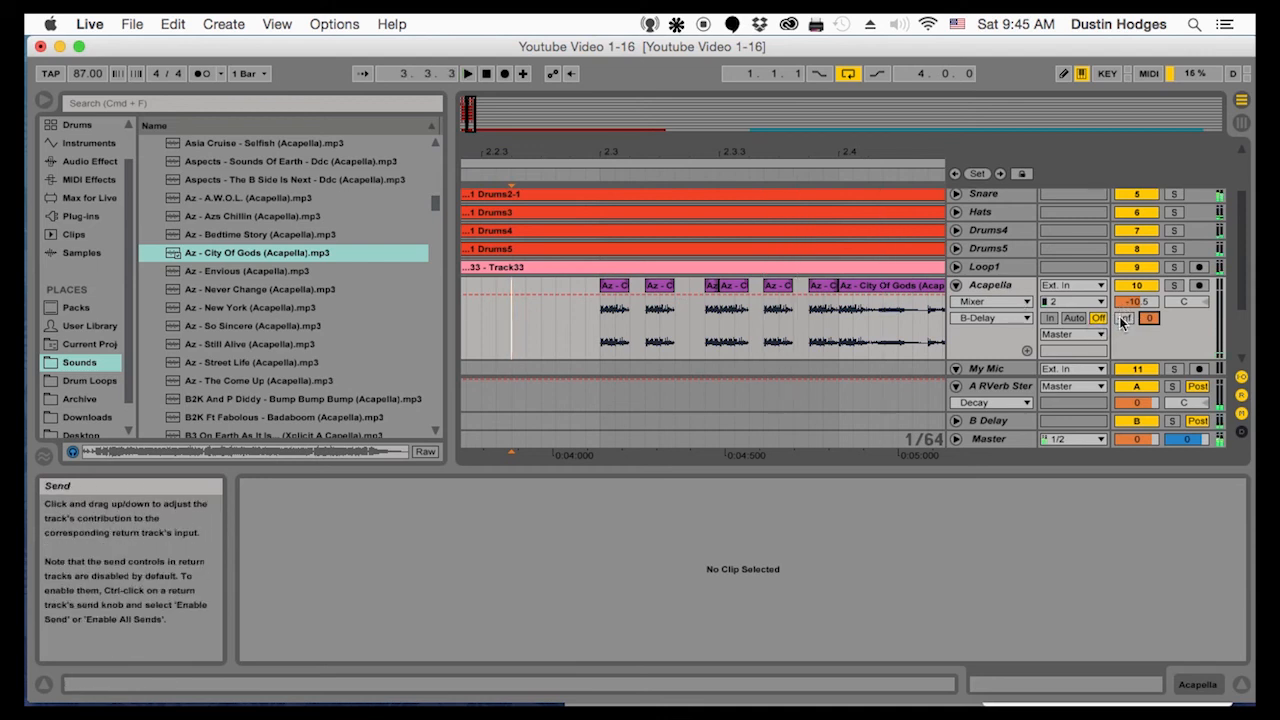
Add an Auto Filter to the Acapella track and set it to band-pass at 2.59 kHz with a Q of 1.18
left_click(992, 287)
key("space")
left_click(90, 161)
double_click(196, 179)
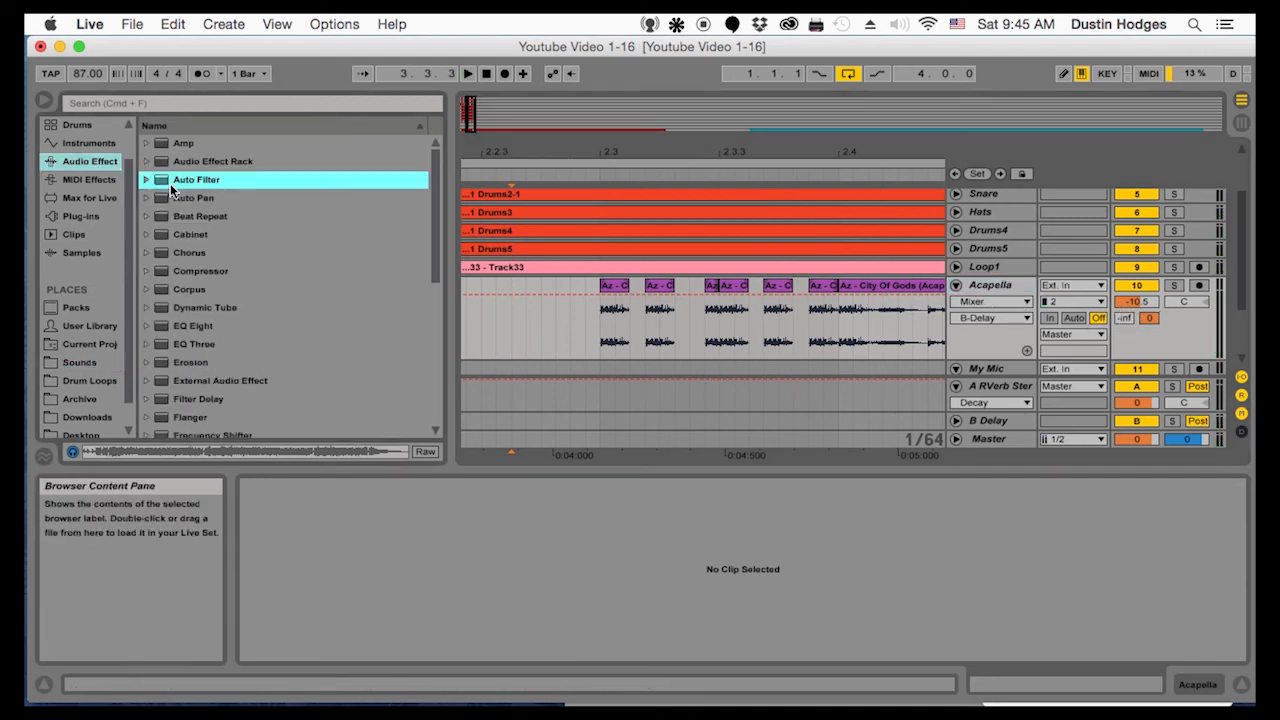
left_click(364, 599)
key("space")
left_click_drag(426, 553, 408, 557)
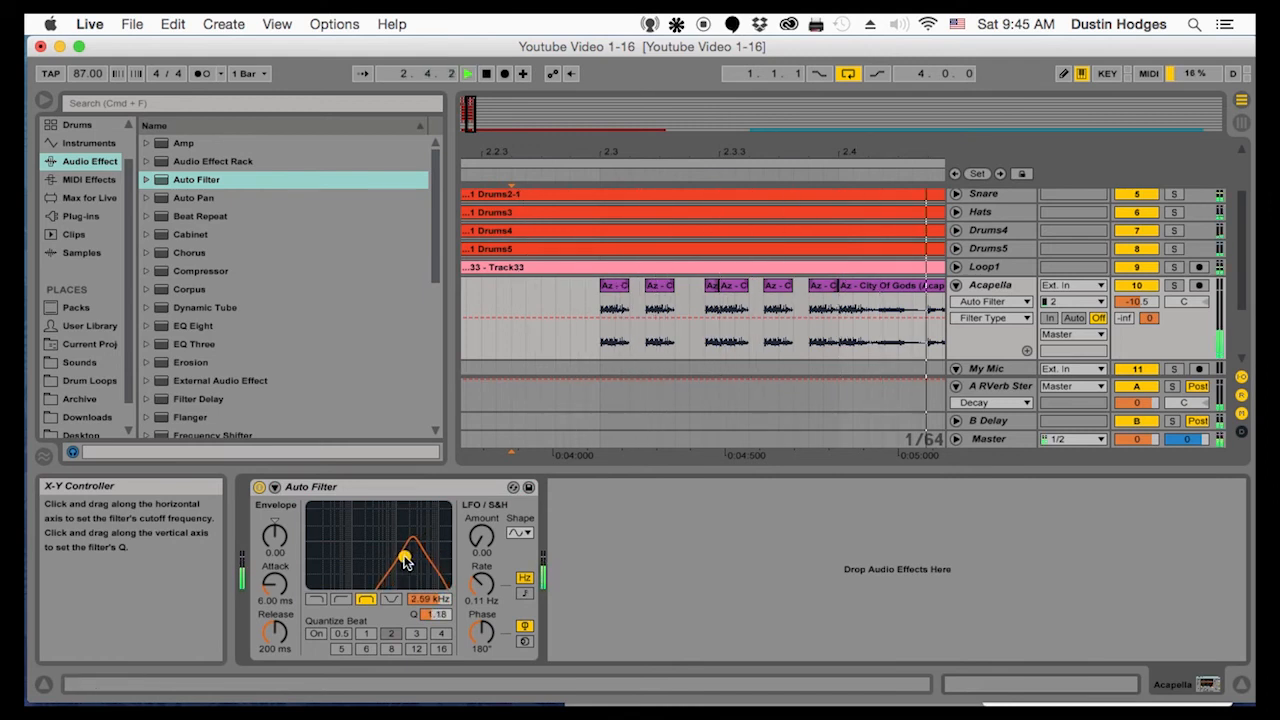
Add a Filter Delay after the Auto Filter and set its three line volumes to -19, -15 and -12 dB
scroll(182, 334, "down", 2)
left_click_drag(190, 362, 638, 560)
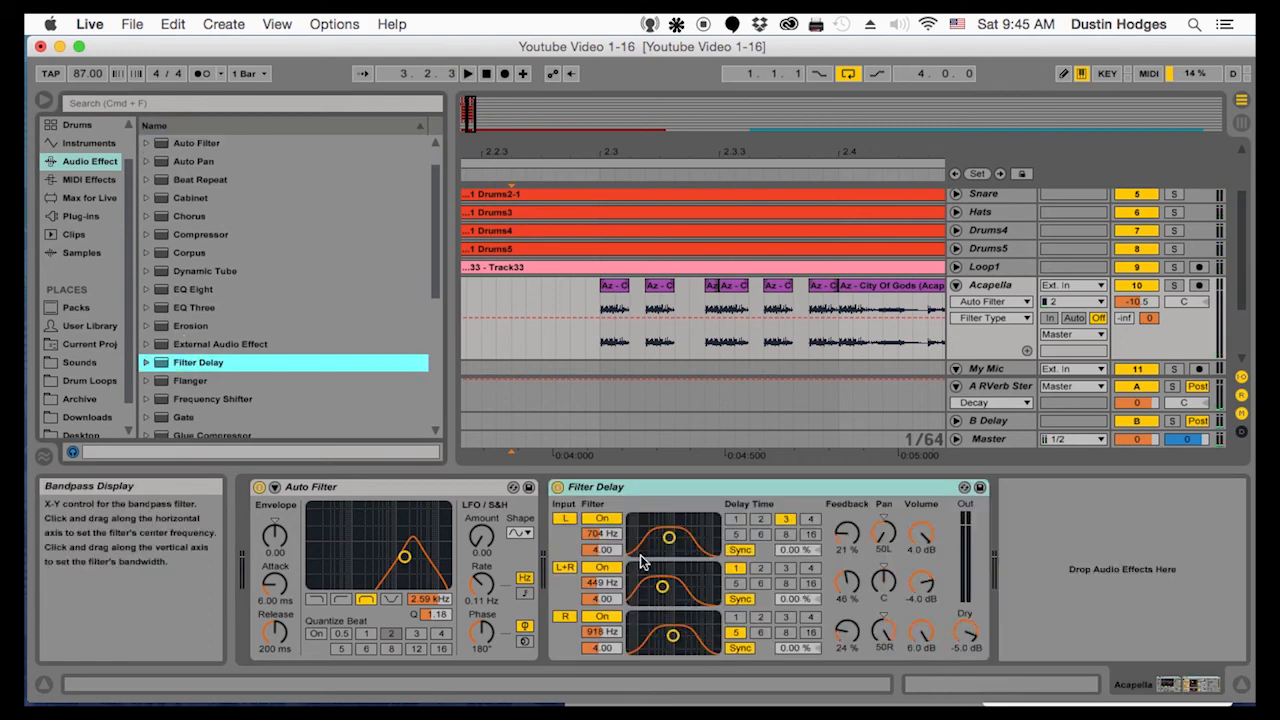
key("space")
left_click_drag(920, 535, 921, 600)
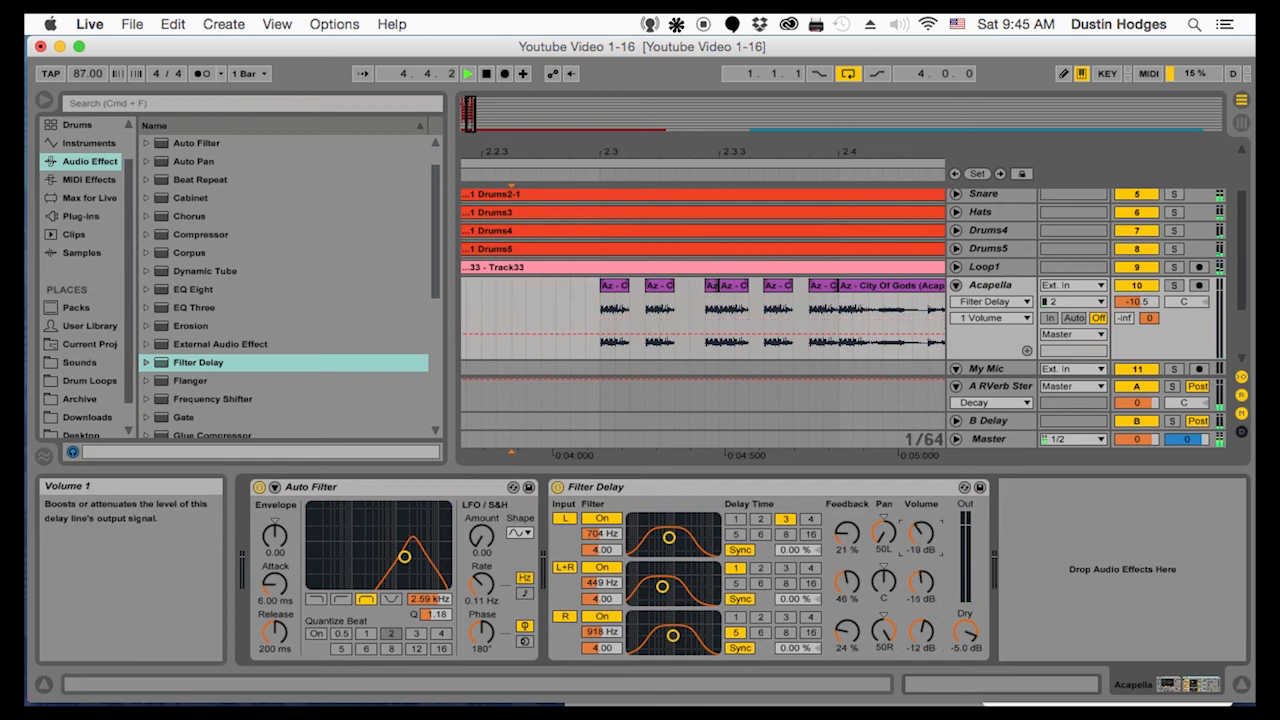
left_click_drag(675, 150, 675, 101)
Switch the Acapella Auto Filter to high-pass with a 790 Hz cutoff and a Q of 1.08
key("space")
key("space")
left_click(341, 600)
left_click_drag(404, 557, 380, 560)
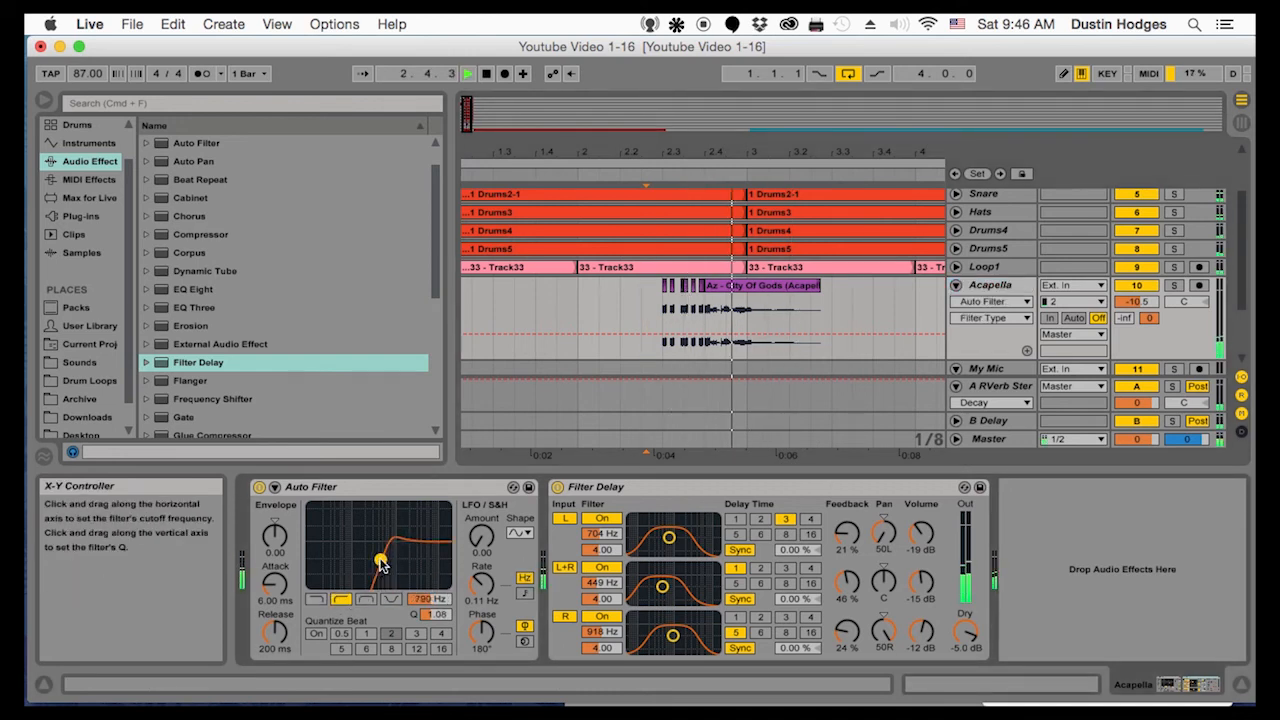
Set the Acapella volume to -6.3 dB and its high-pass filter to 1.27 kHz with a Q of 0.80
key("space")
key("space")
left_click_drag(1137, 302, 1137, 277)
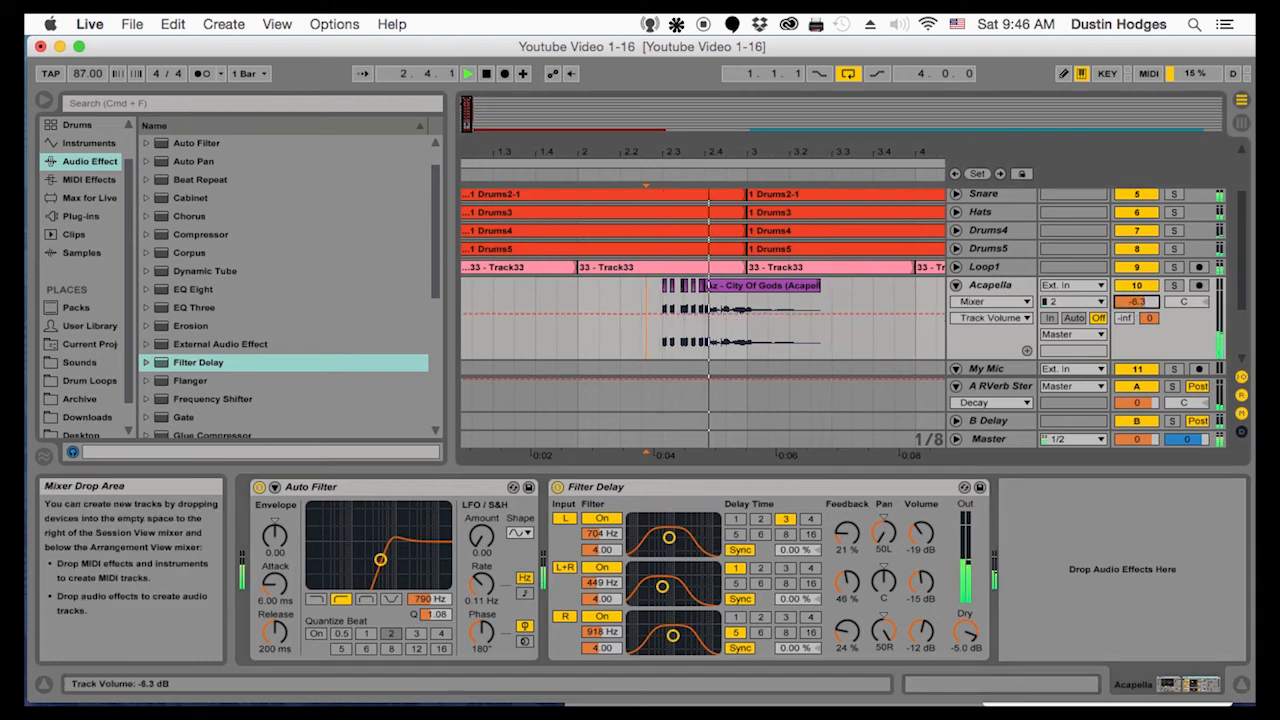
left_click_drag(380, 560, 390, 568)
Set the Filter Delay feedback to 54% for the first two delay lines and 52% for the third
left_click_drag(847, 533, 847, 488)
key("space")
key("space")
left_click_drag(847, 582, 847, 571)
left_click_drag(847, 632, 847, 602)
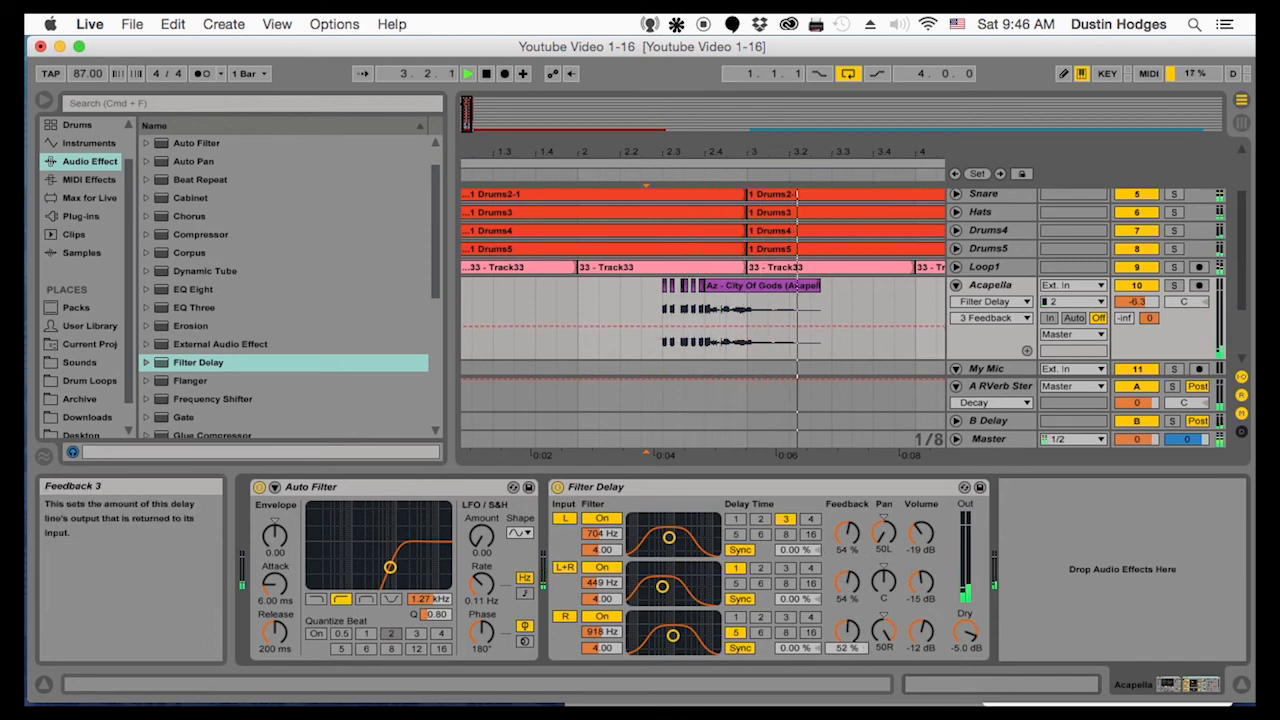
Set the Filter Delay's dry volume to 0.0 dB and its three delay-line feedbacks to 72%, 73% and 81%
left_click_drag(965, 632, 965, 595)
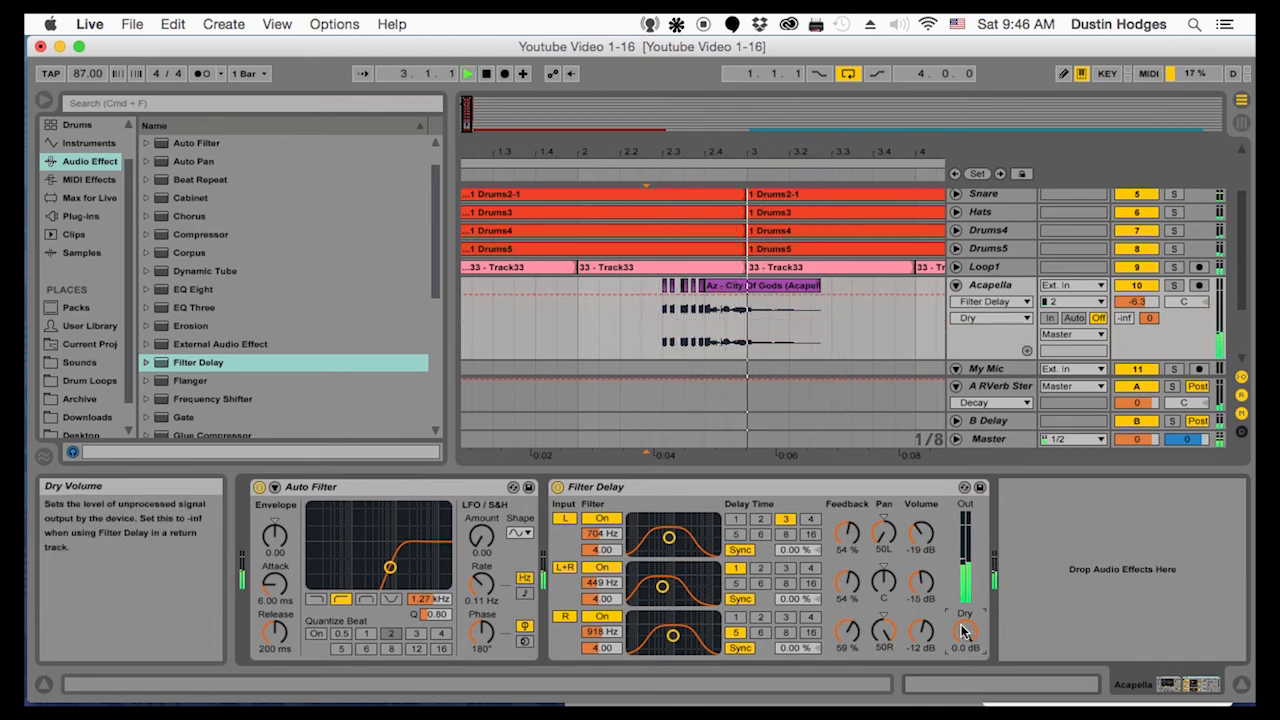
left_click_drag(855, 588, 855, 569)
left_click_drag(847, 630, 847, 617)
left_click_drag(847, 533, 847, 515)
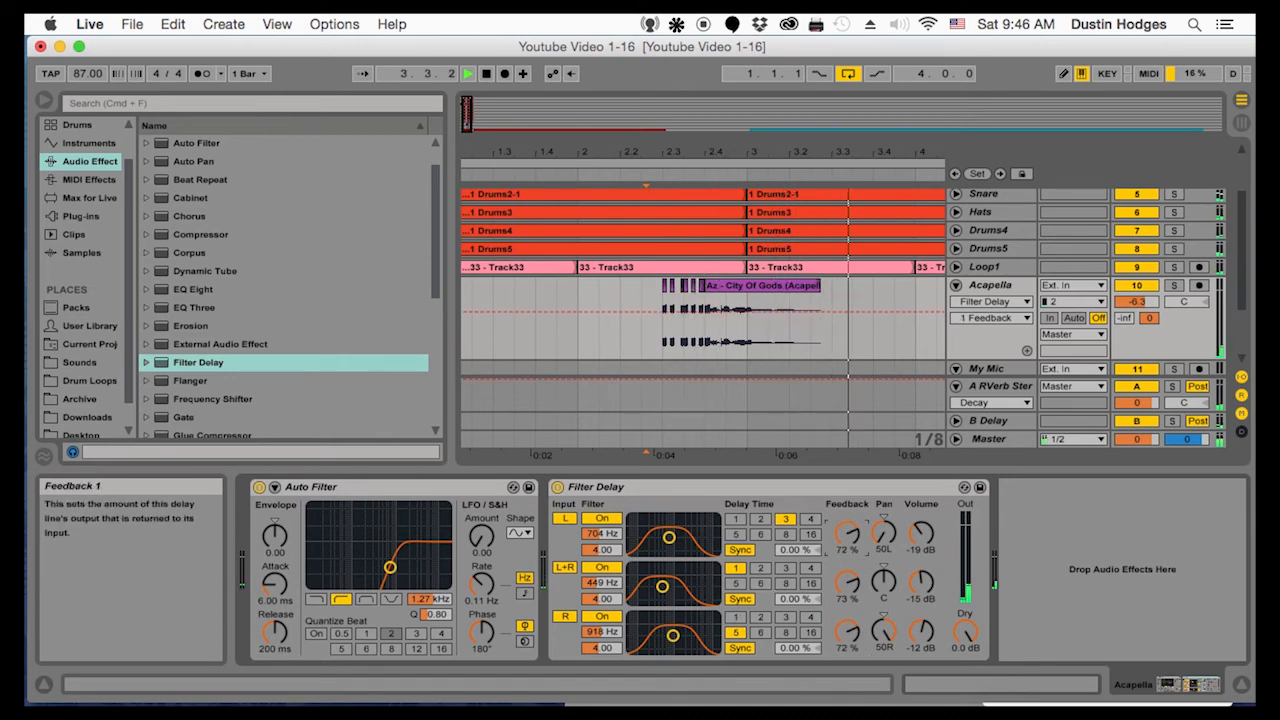
left_click_drag(847, 630, 847, 618)
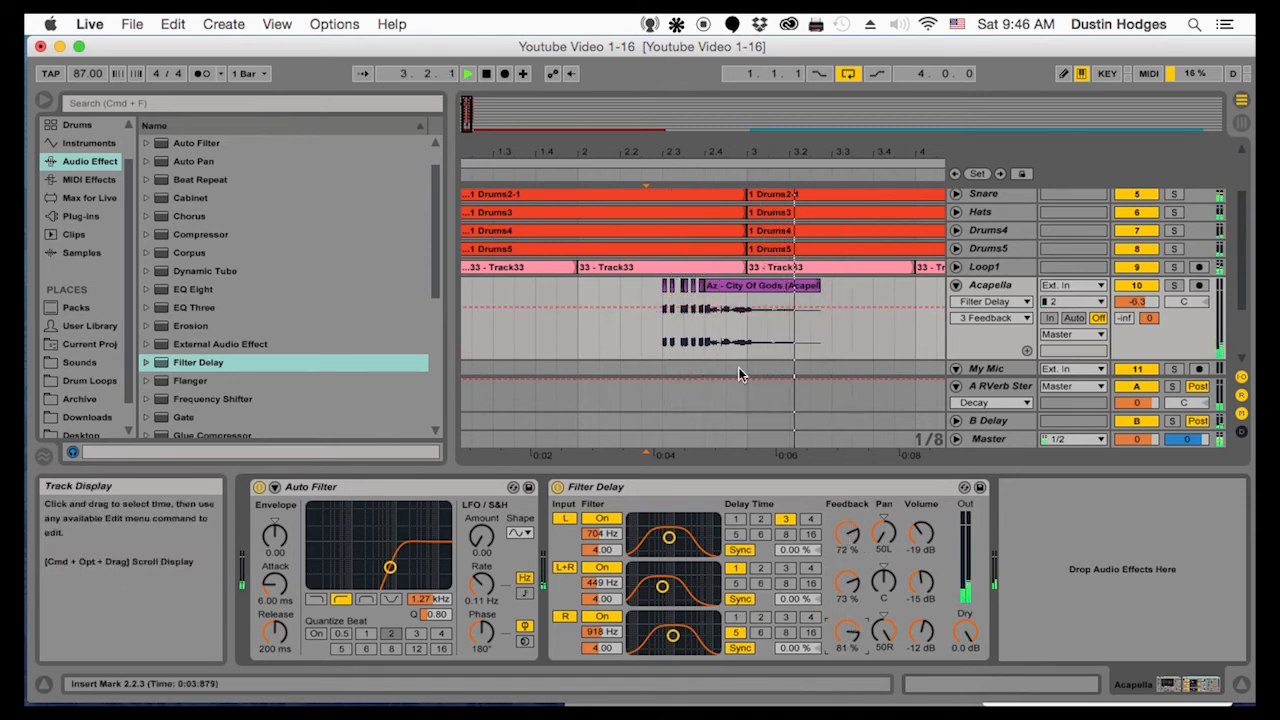
Delete the stutter slices in front of the Acapella clip and play the arrangement from 2.3.1
mouse_move(660, 305)
left_mouse_down()
mouse_move(722, 331)
mouse_move(706, 331)
left_mouse_up()
key("Delete")
left_click(668, 320)
key("space")
key("space")
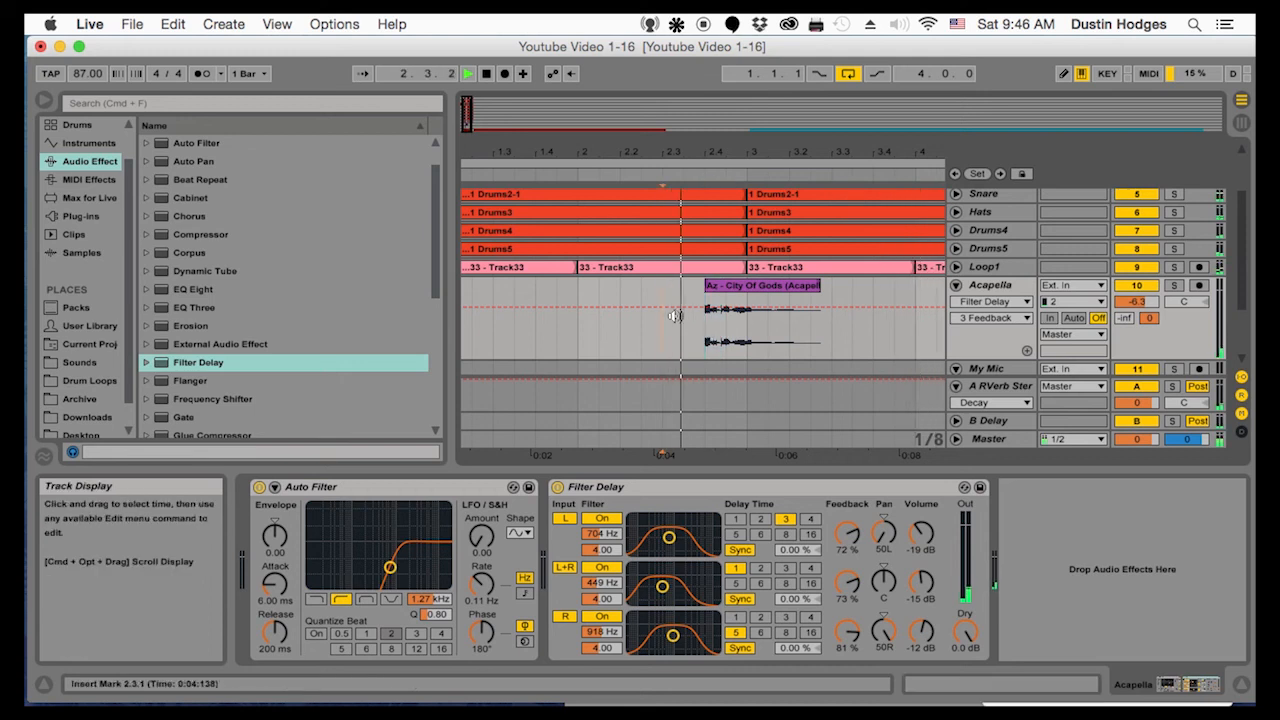
Extend the start of the Acapella clip back to bar 1 and split the clip at 2.1.1
left_click_drag(665, 152, 665, 106)
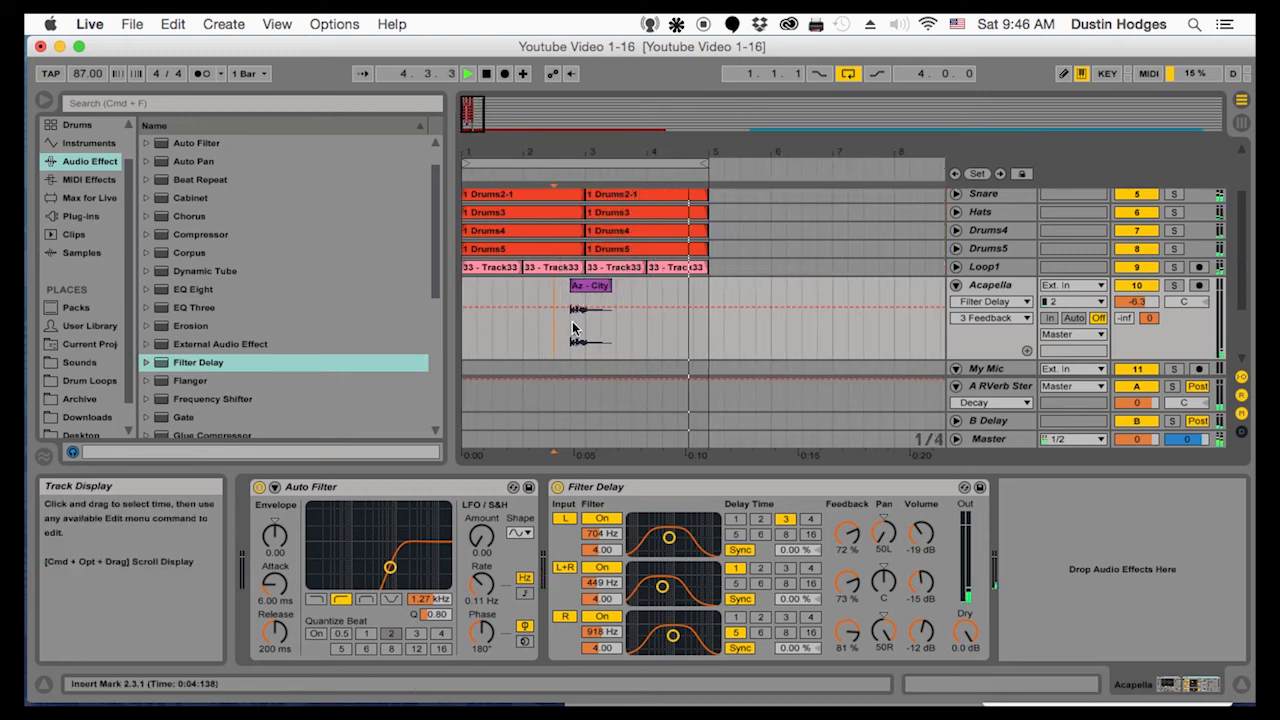
left_click_drag(571, 310, 462, 286)
mouse_move(487, 154)
left_mouse_down()
mouse_move(487, 184)
mouse_move(487, 145)
left_mouse_up()
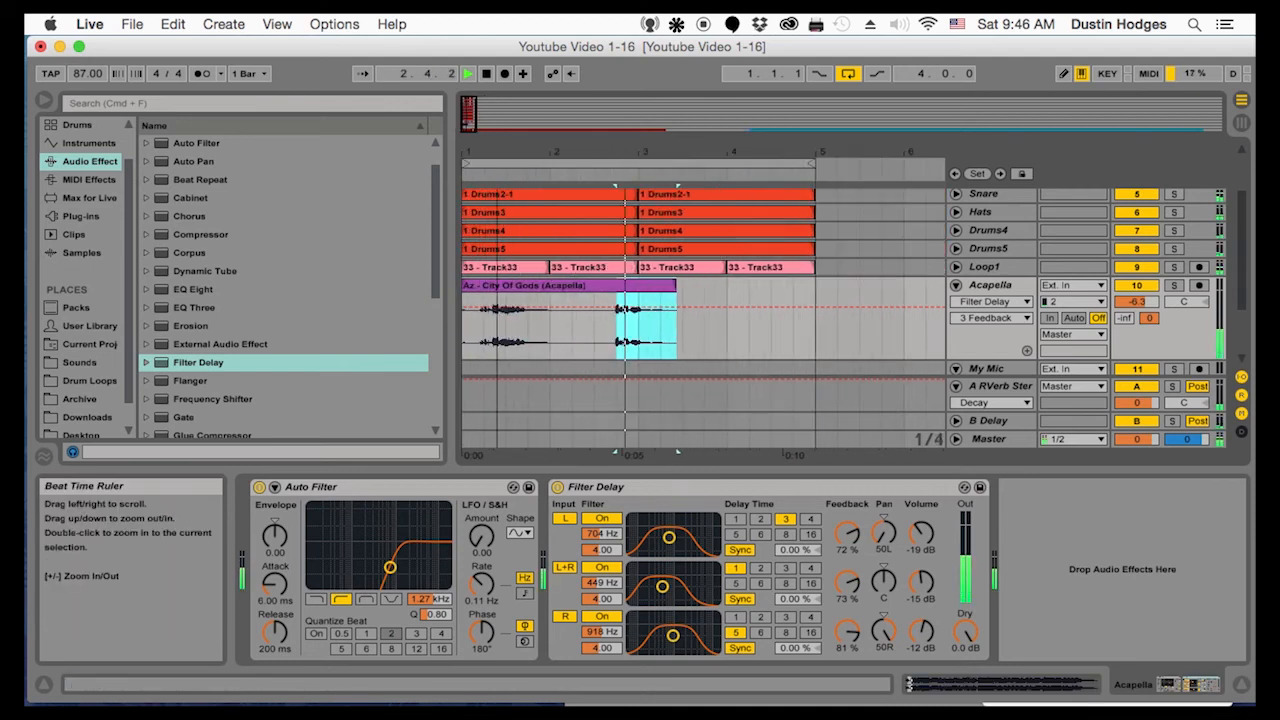
left_click(549, 343)
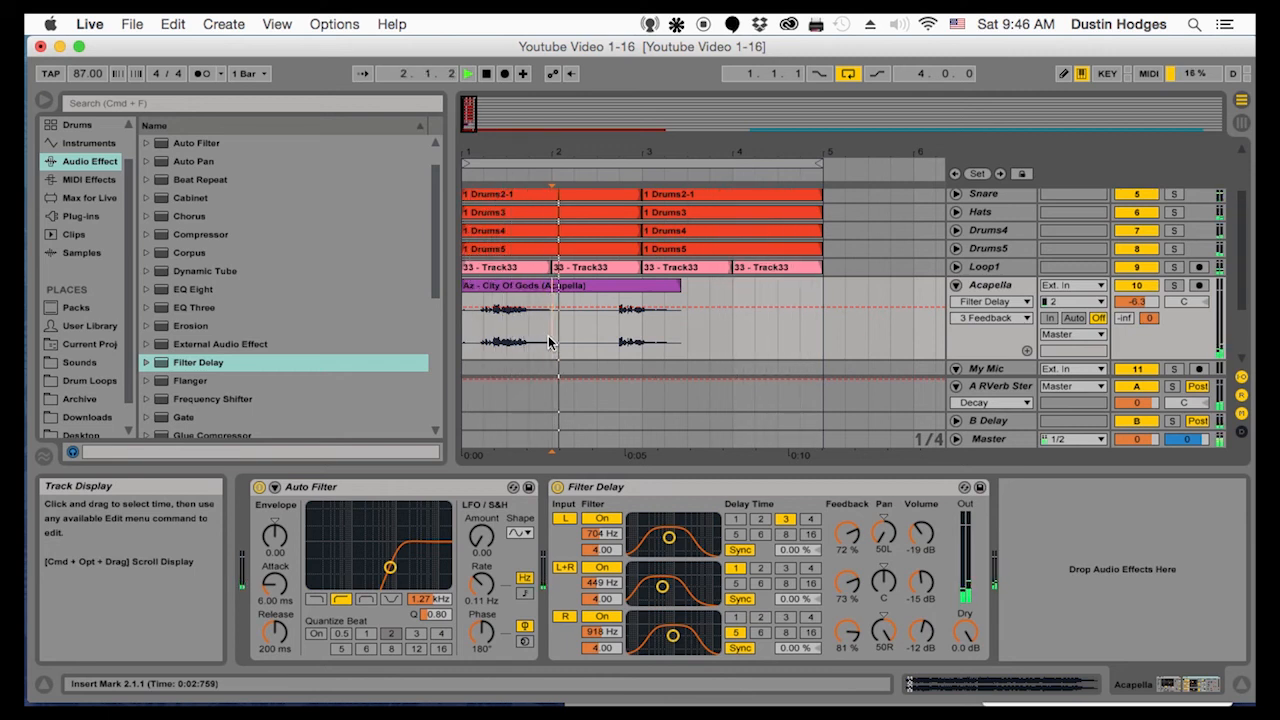
key("super+e")
Stop playback and insert a new audio track directly below the Acapella track
left_click_drag(566, 153, 566, 108)
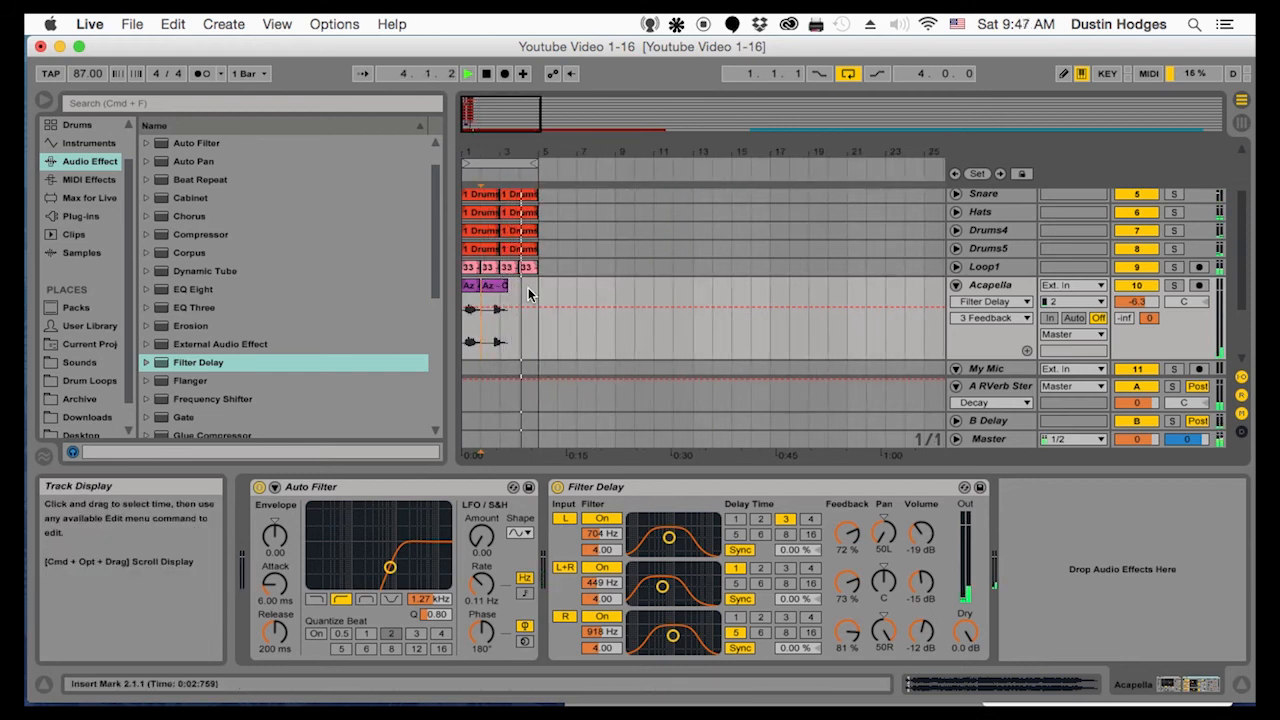
key("space")
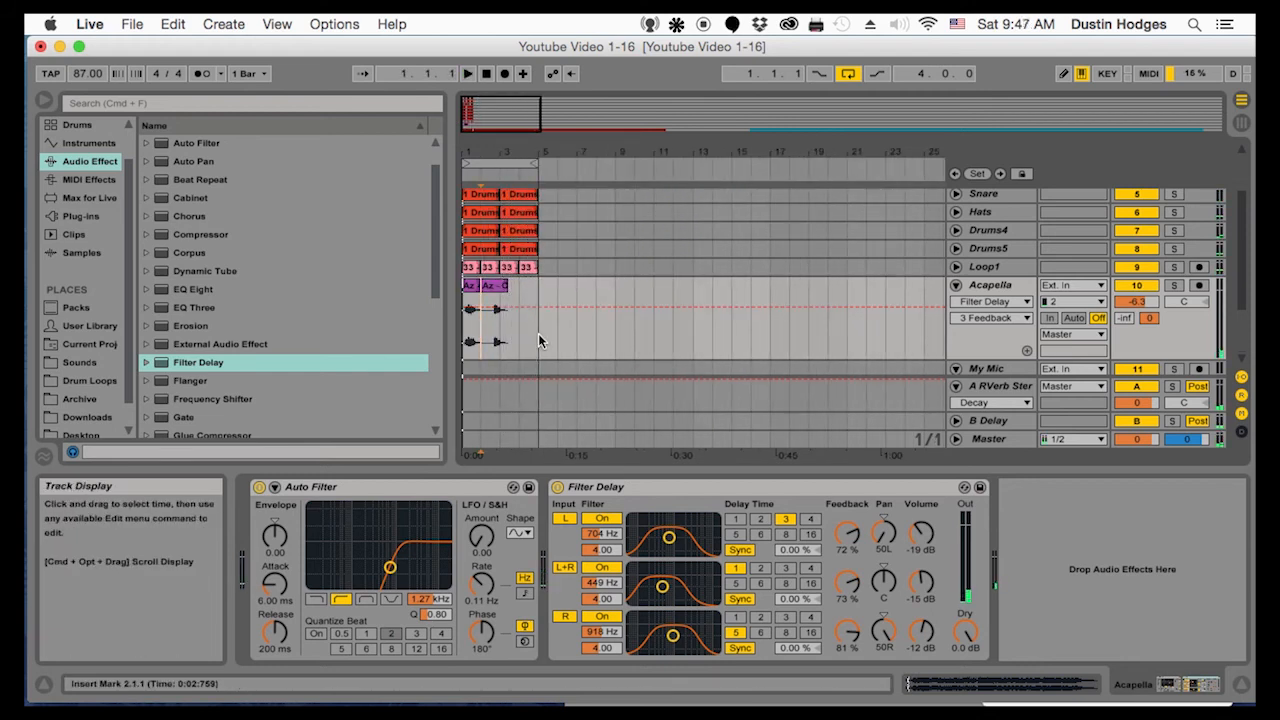
mouse_move(492, 152)
left_mouse_down()
mouse_move(492, 115)
mouse_move(492, 128)
left_mouse_up()
scroll(548, 238, "down", 2)
scroll(549, 238, "up", 5)
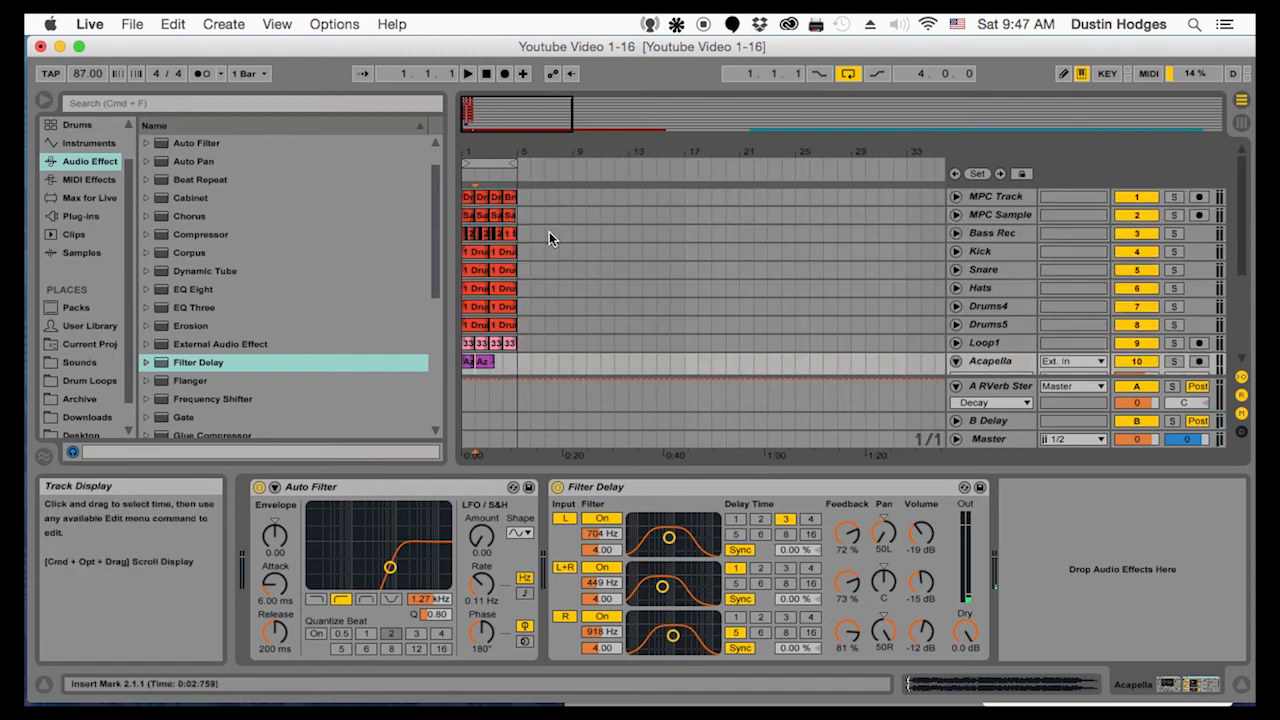
scroll(551, 231, "down", 4)
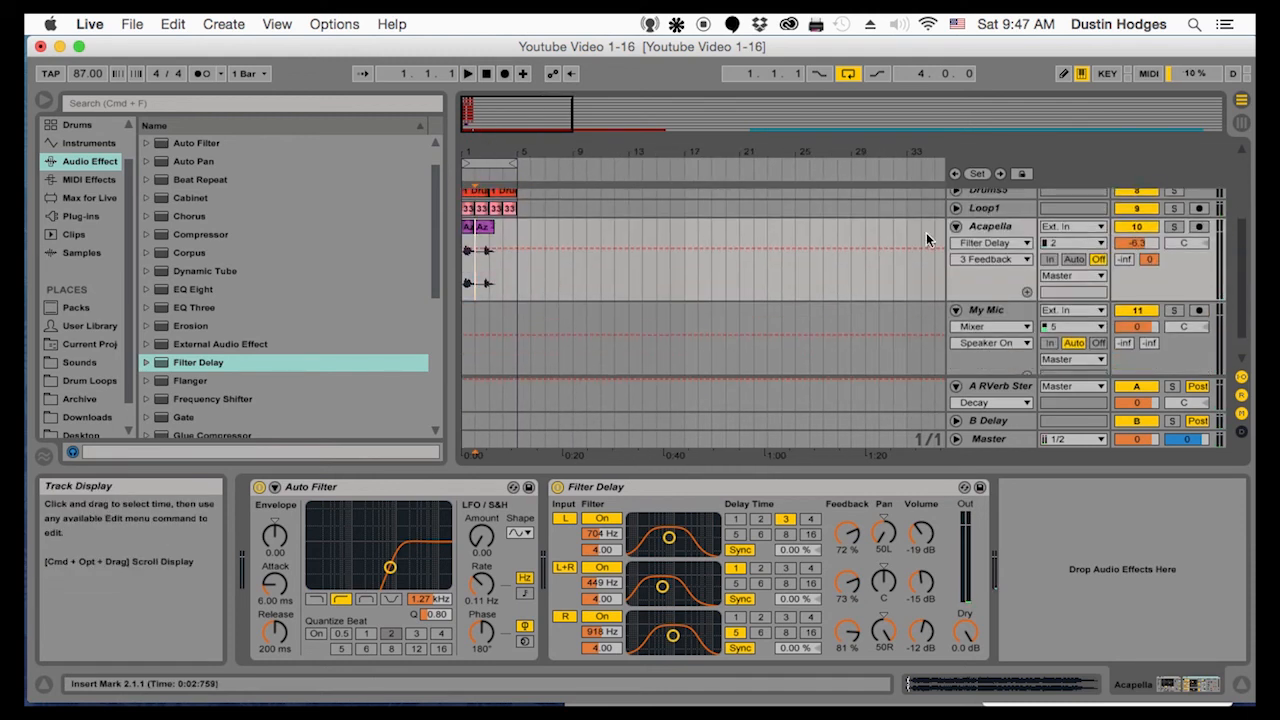
left_click(989, 229)
key("super+t")
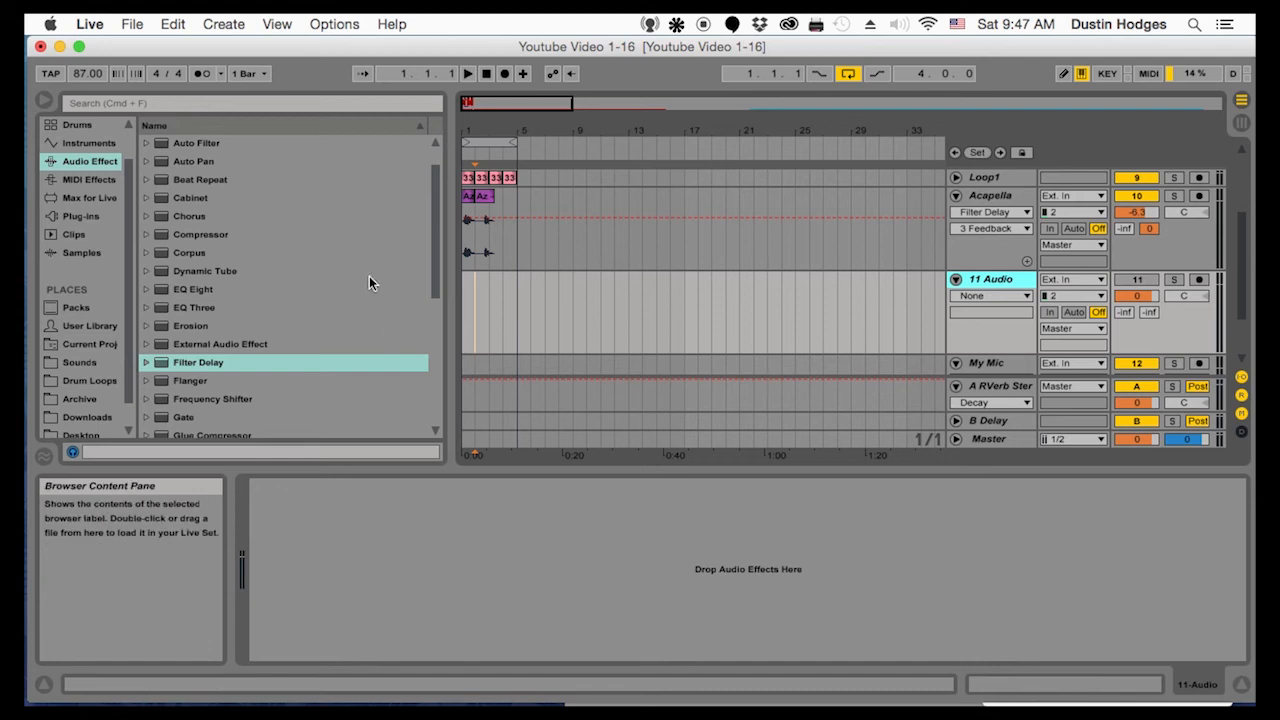
Find the Mini V2 synthesizer among the plug-ins and load it onto a new track
scroll(209, 336, "down", 5)
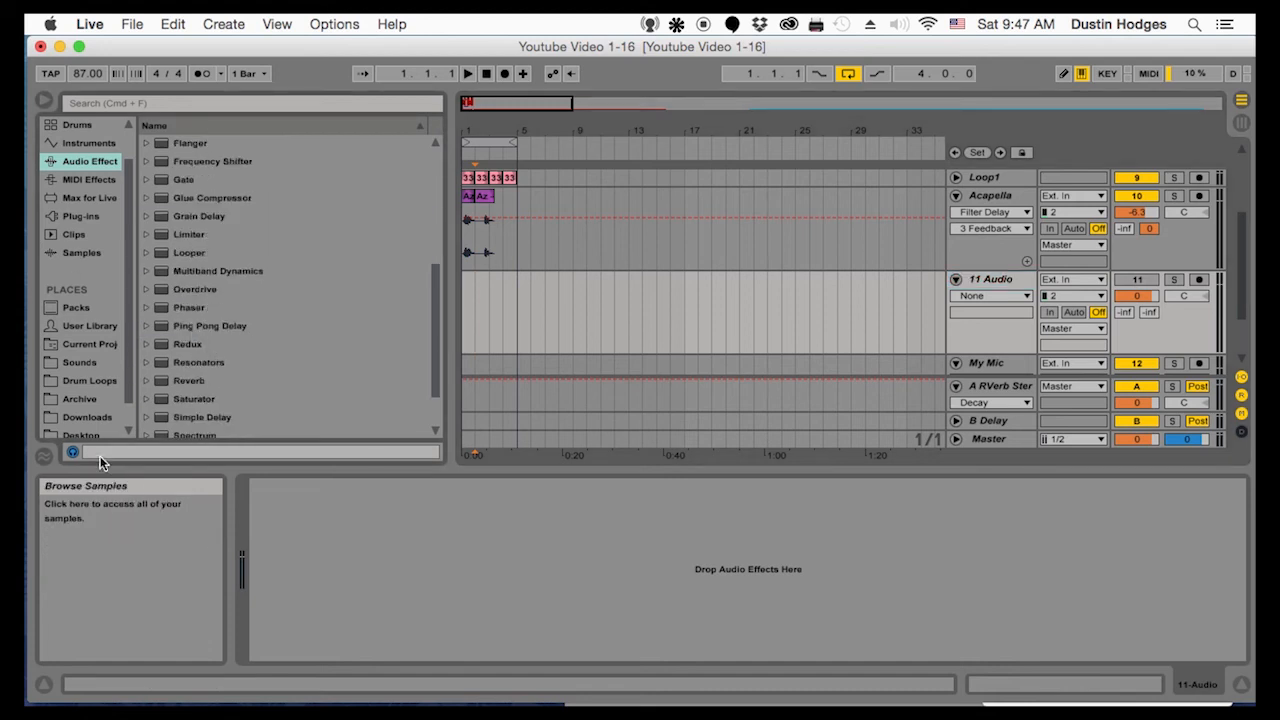
left_click(82, 417)
left_click(72, 346)
left_click(75, 362)
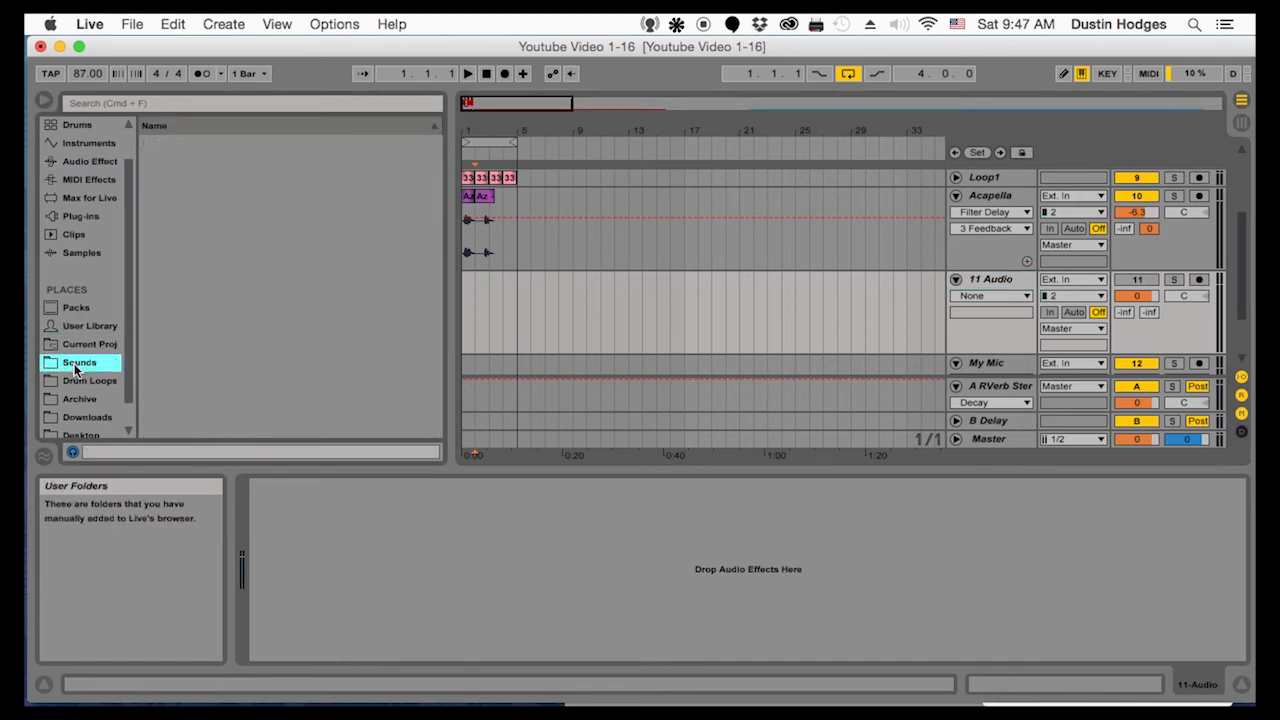
left_click(77, 216)
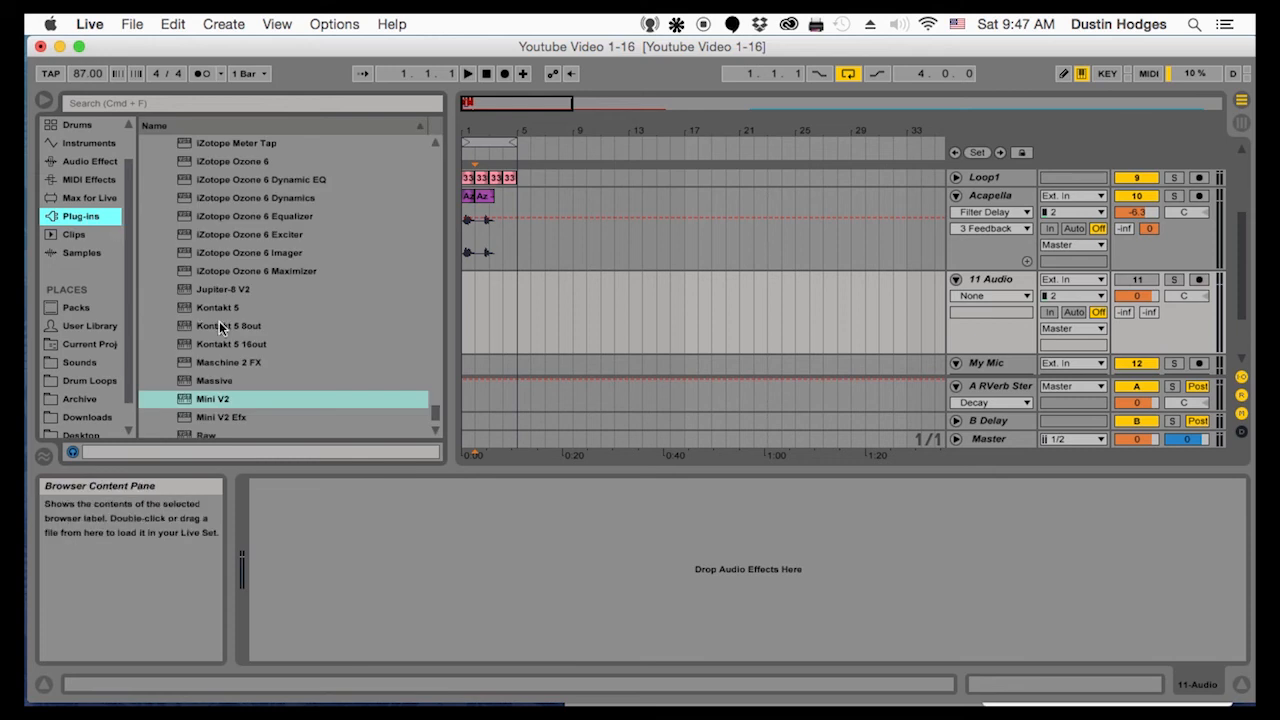
left_click(223, 290)
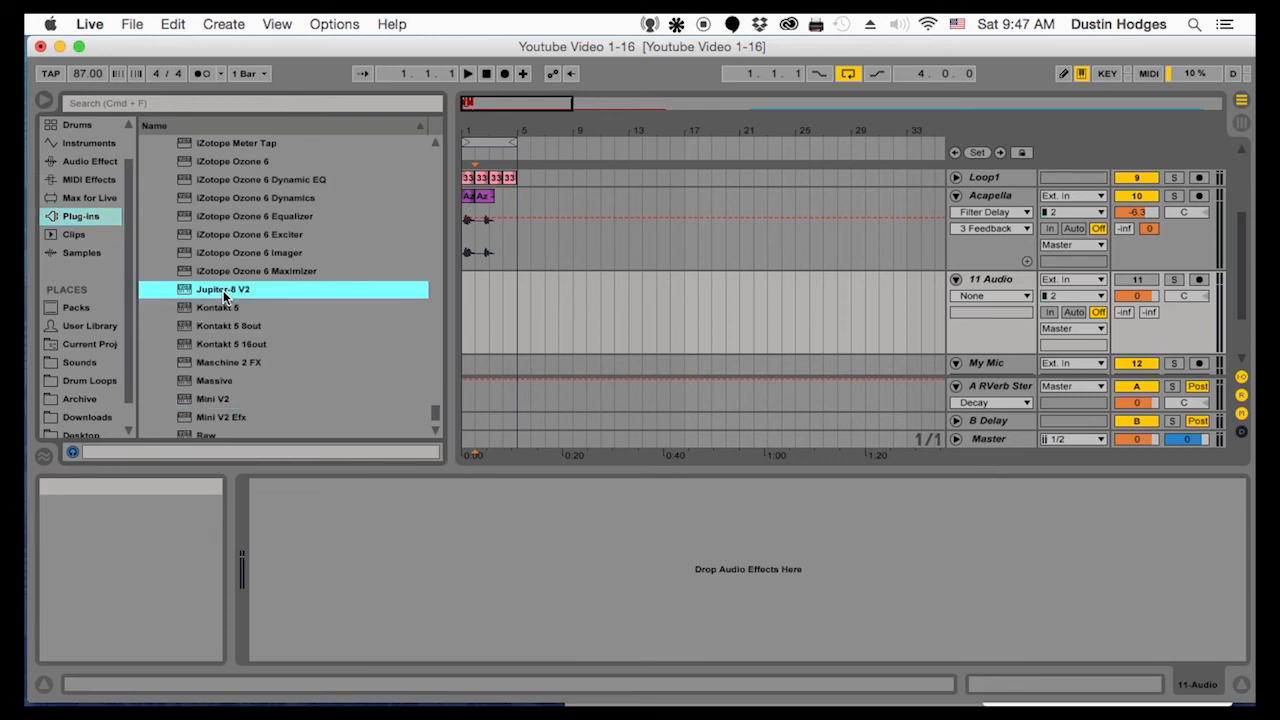
left_click(205, 400)
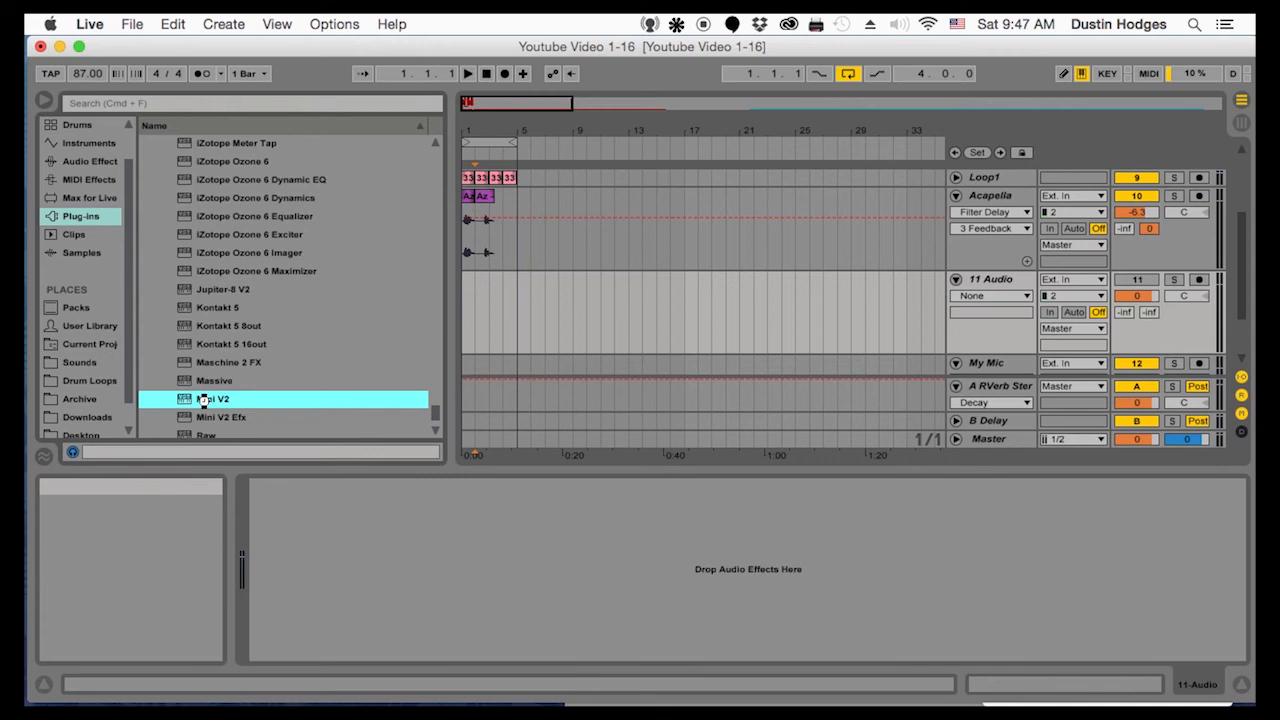
double_click(349, 401)
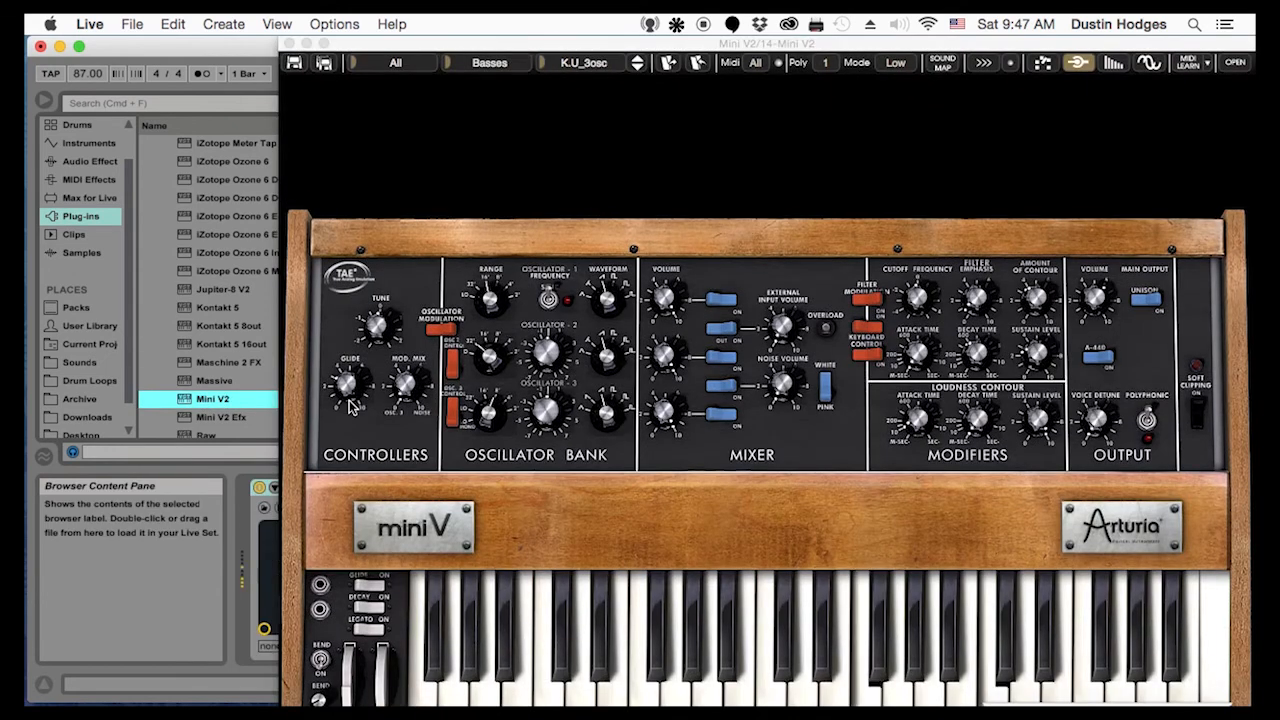
Load the Arpeggio preset CD_LetGo in Mini V2 and reposition the plug-in window to uncover the transport
left_click(452, 66)
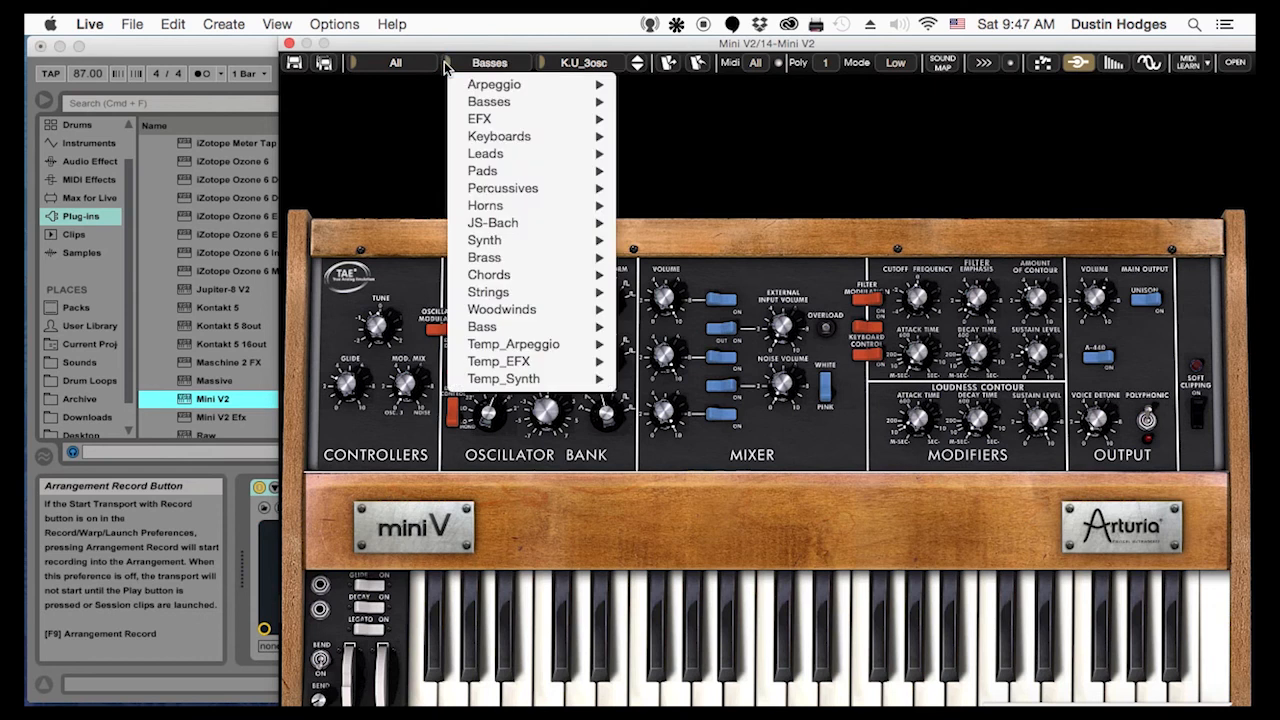
mouse_move(506, 86)
left_click(672, 84)
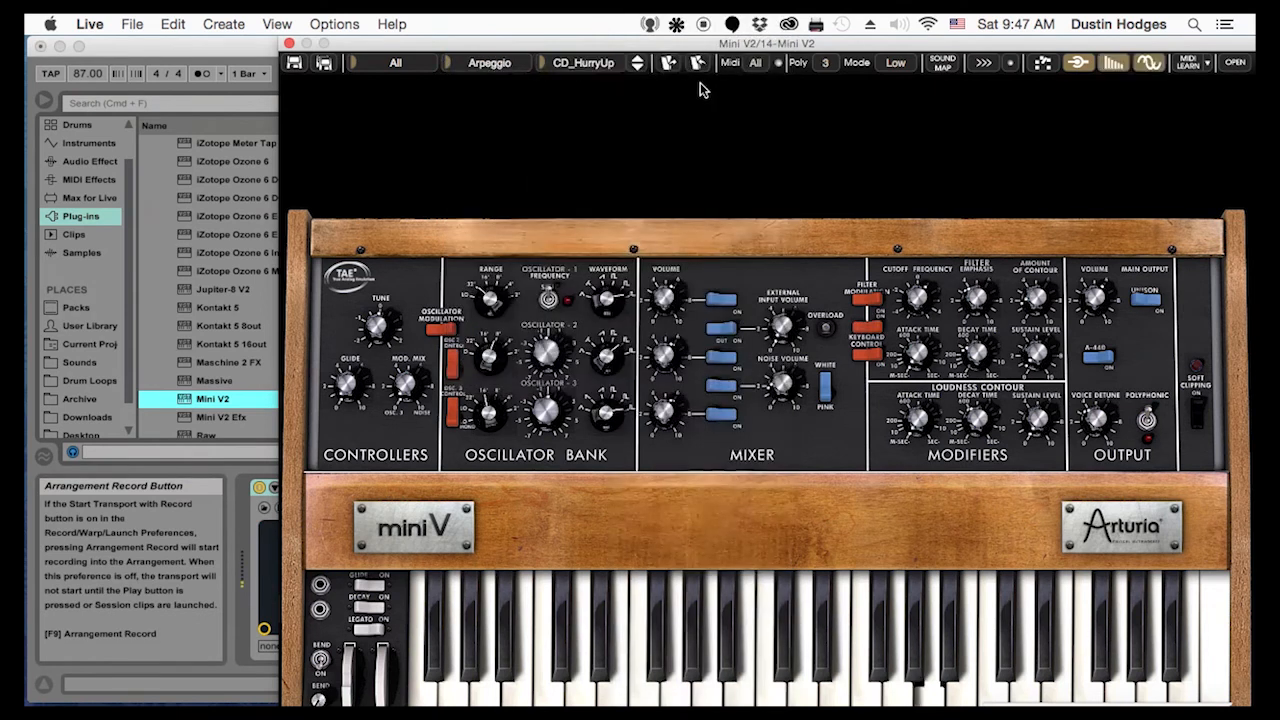
left_click(637, 69)
left_click_drag(640, 45, 514, 170)
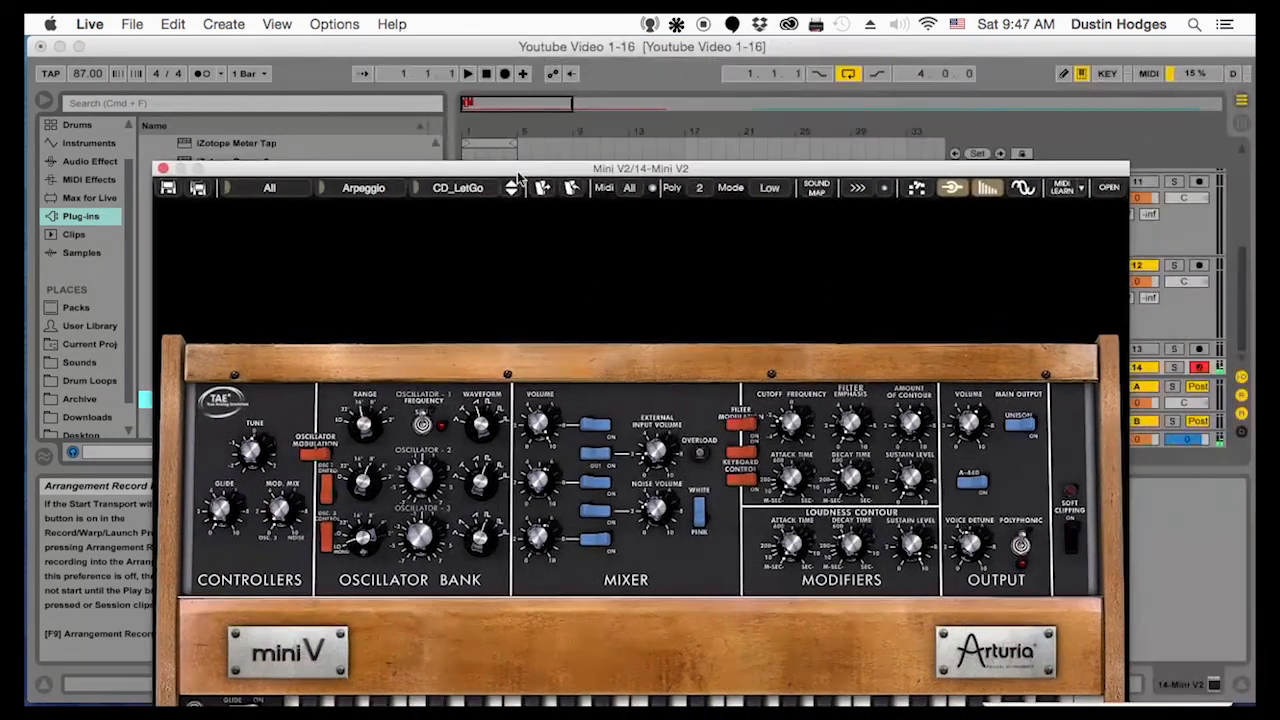
Start playback and set the Mini V2 track volume to -15.4 dB
left_click(469, 74)
left_click_drag(981, 162, 776, 82)
left_click(1005, 368)
left_click(966, 368)
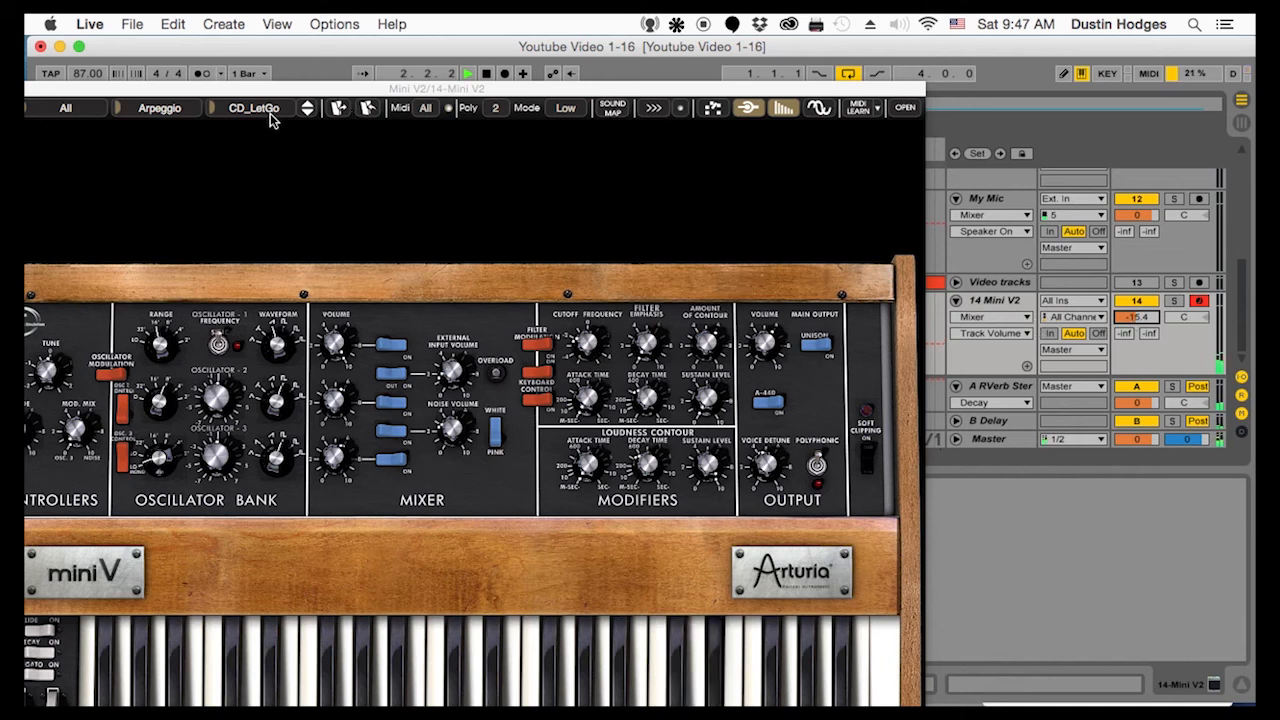
Audition further Mini V2 Arpeggio presets during playback, including CD_MudLumps and CD_Nice
left_click(307, 113)
left_click(307, 113)
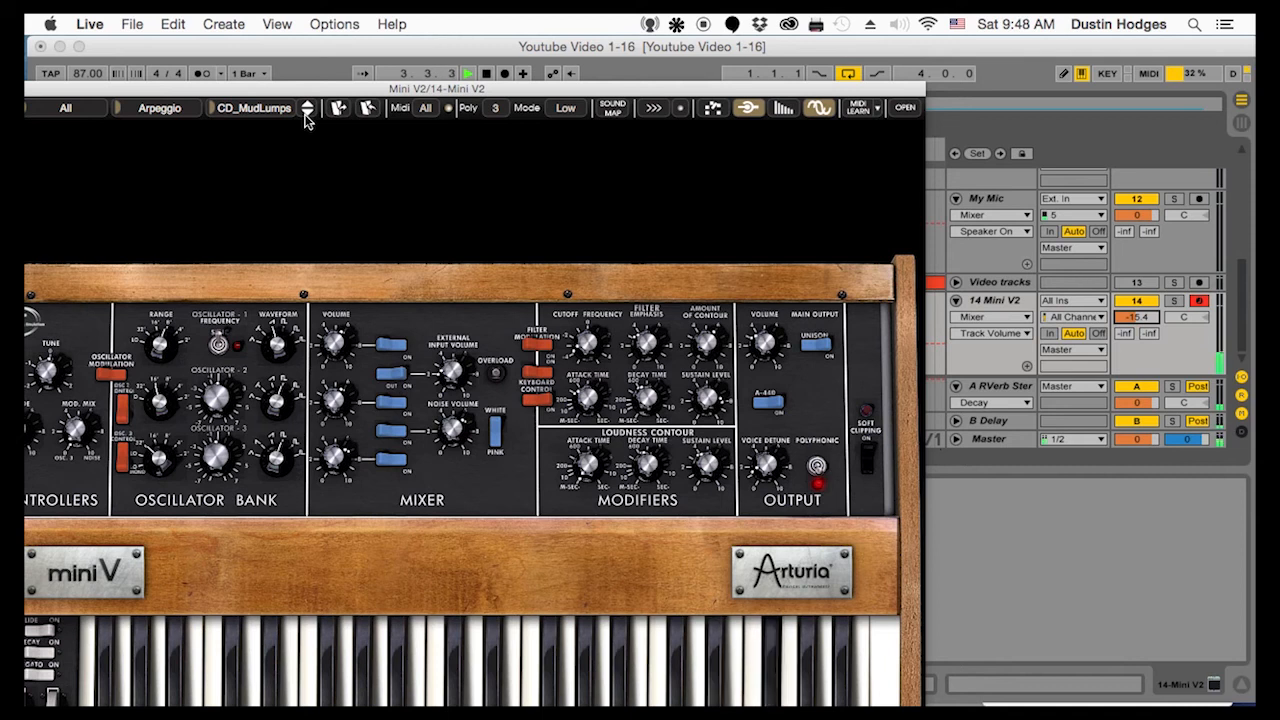
left_click(307, 113)
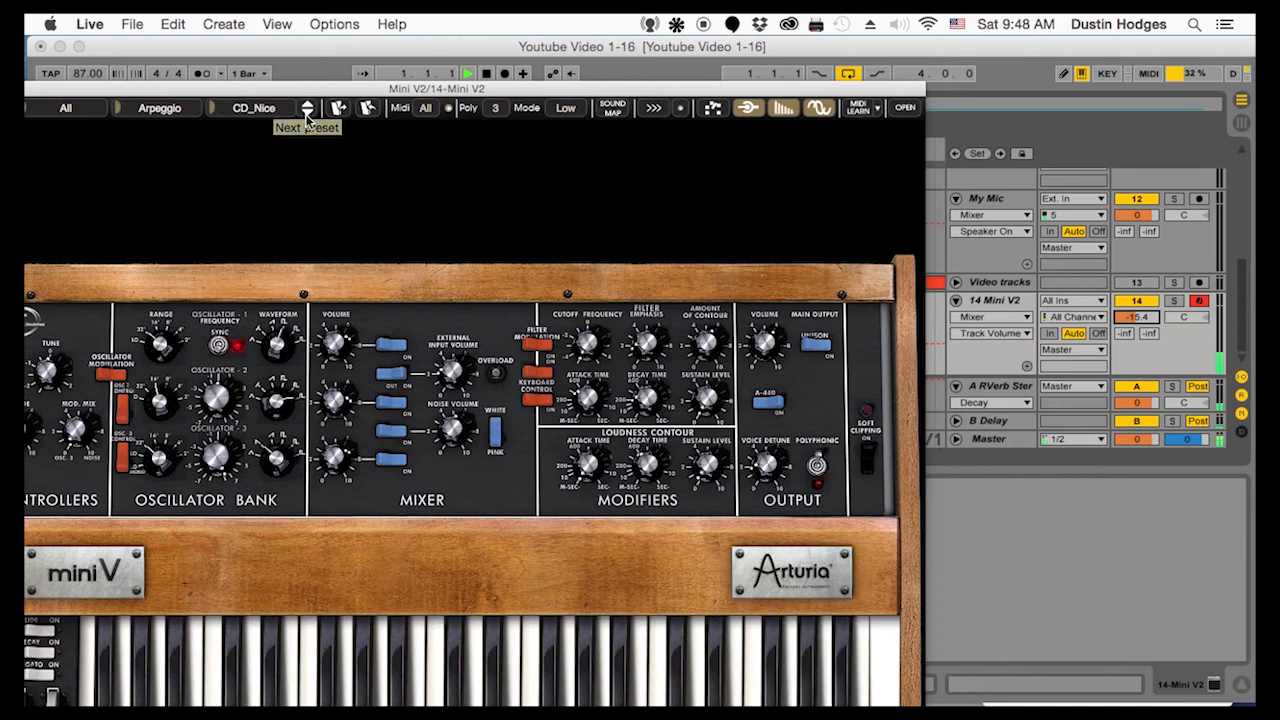
left_click(308, 114)
Switch Mini V2 to the Leads presets and step from CD_Touchy to CE_ClassicMini
left_click_drag(308, 88, 505, 62)
left_click(316, 84)
mouse_move(400, 172)
left_click(560, 157)
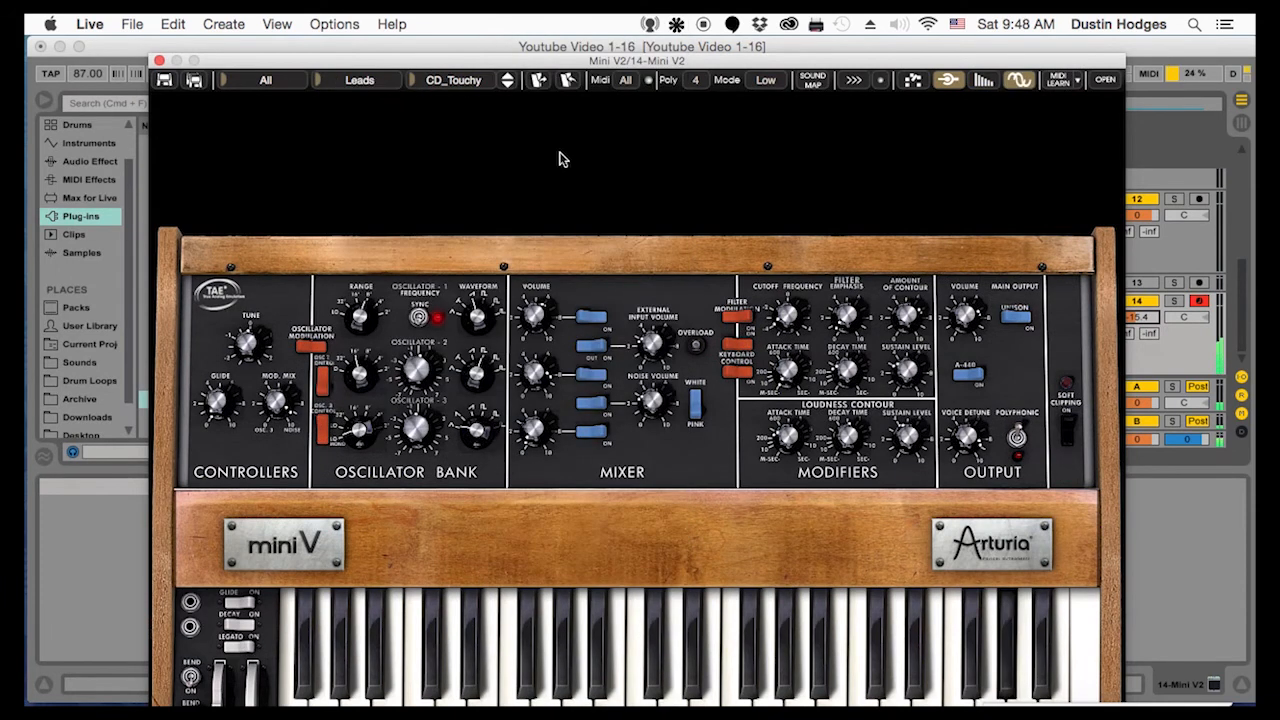
left_click(509, 84)
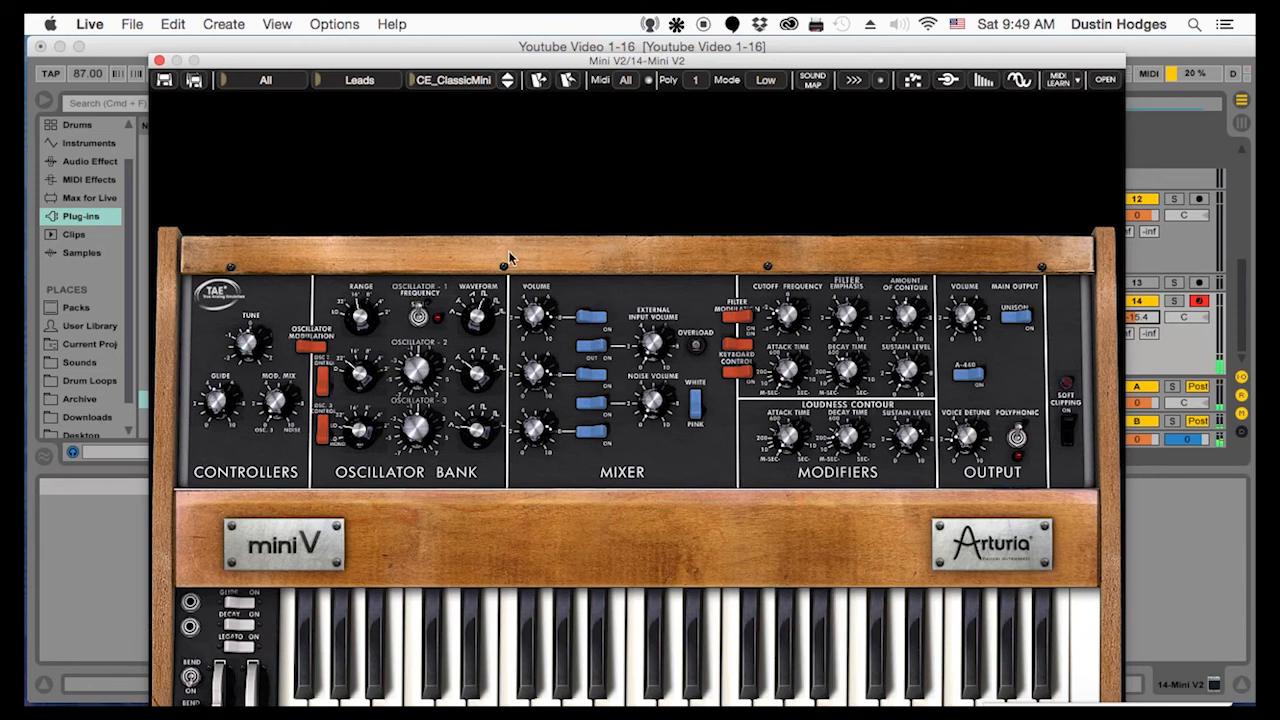
Close the Mini V2 window, set its track volume to -8.9 dB and restart playback briefly
left_click(159, 60)
left_click_drag(1143, 322, 1144, 319)
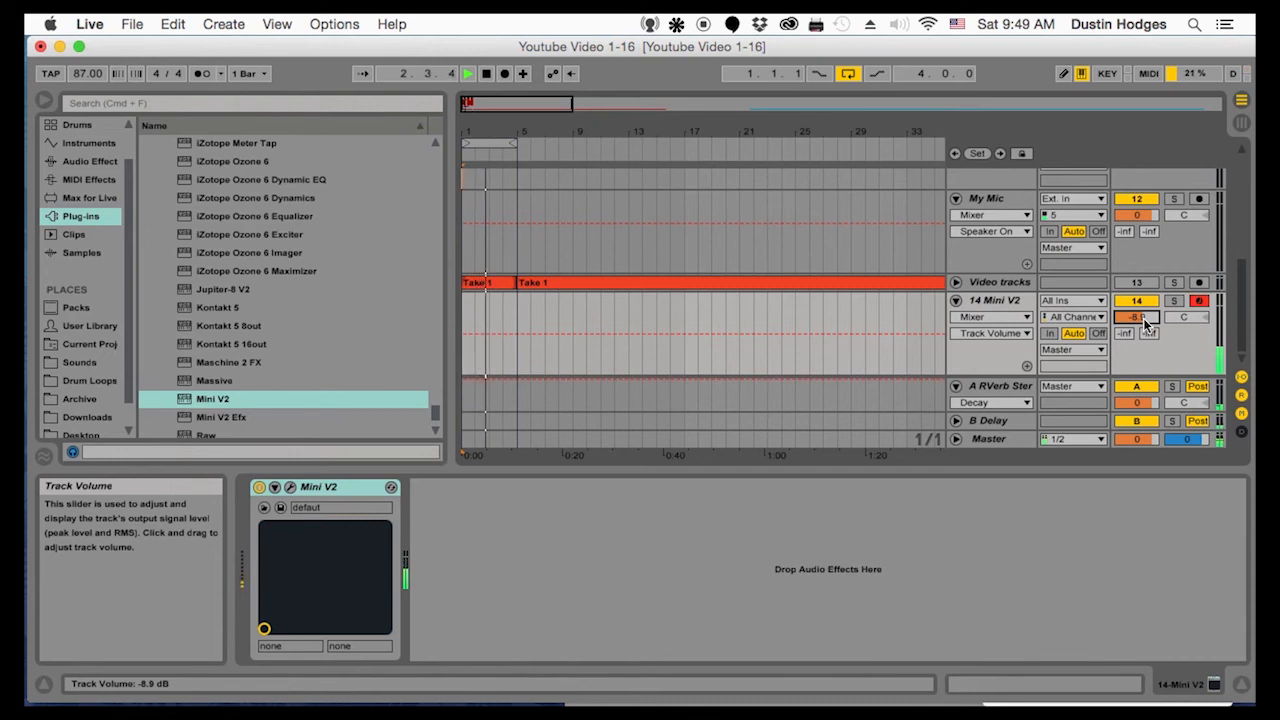
key("space")
key("space")
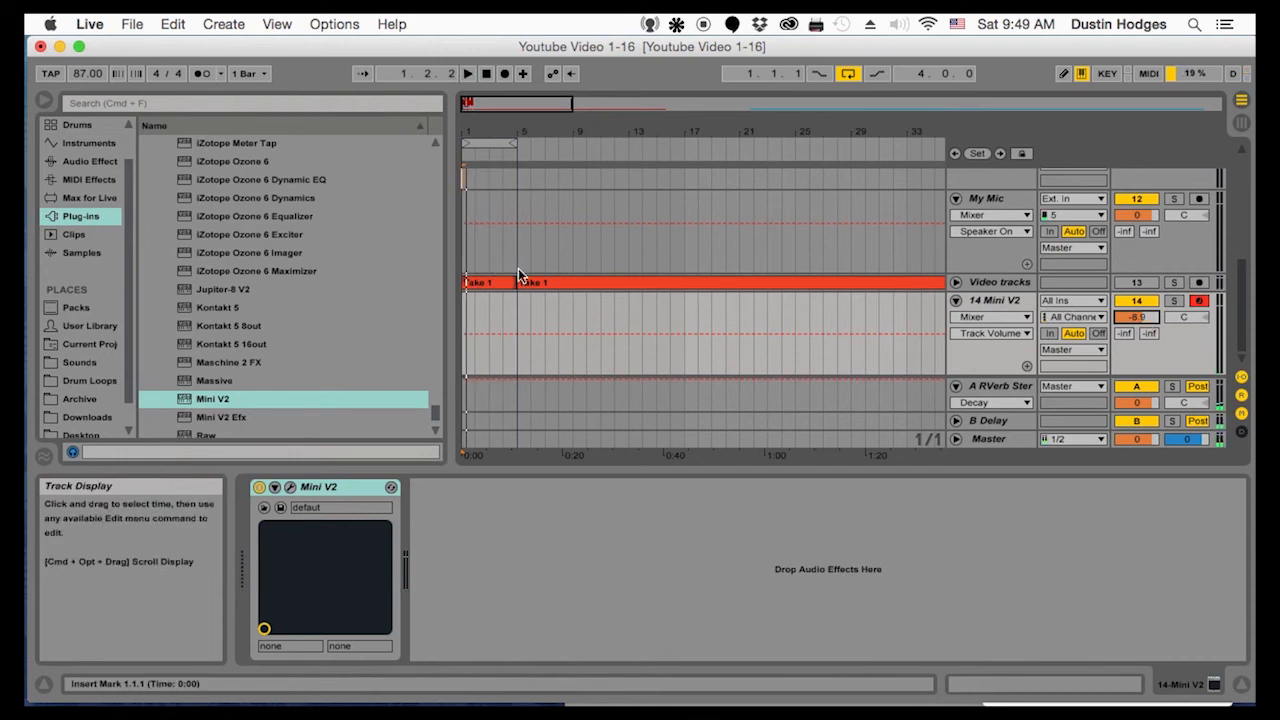
Place the insert marker at 5.1.1 on the MPC Track, at the end of the four-bar loop
scroll(518, 268, "up", 10)
left_click(518, 178)
left_click(523, 178)
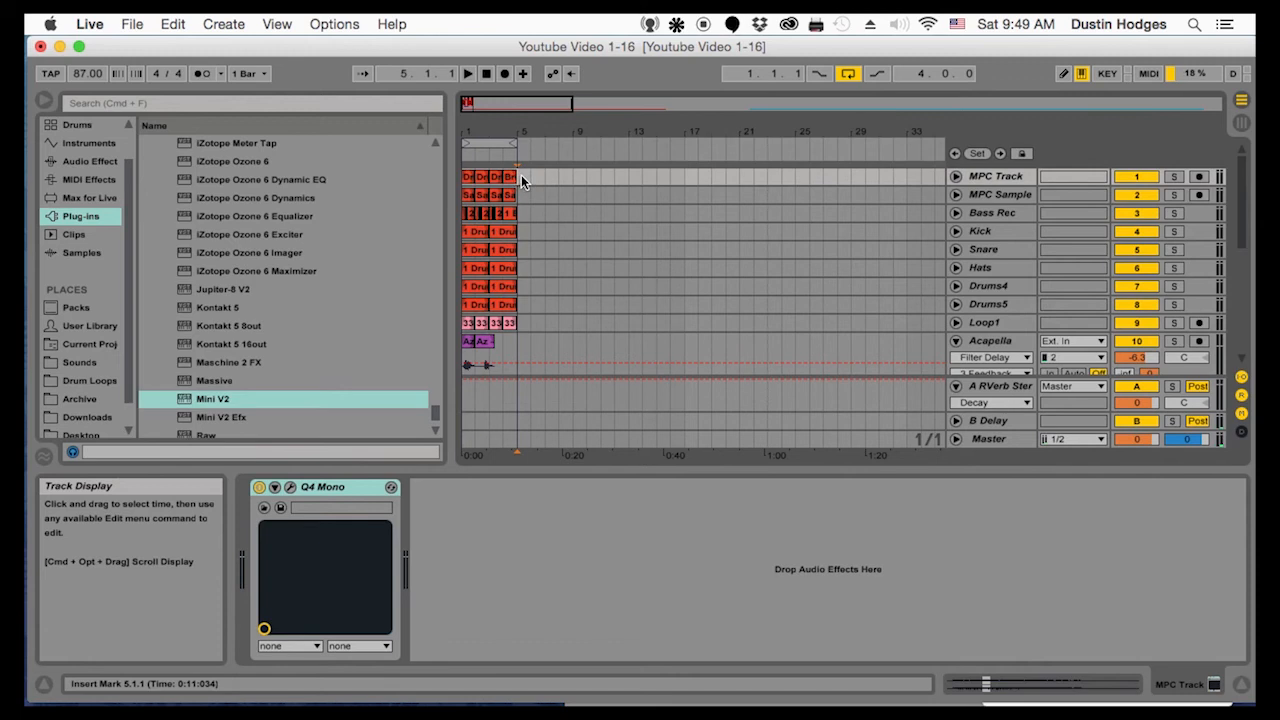
Delete the Mini V2 track
scroll(938, 285, "down", 10)
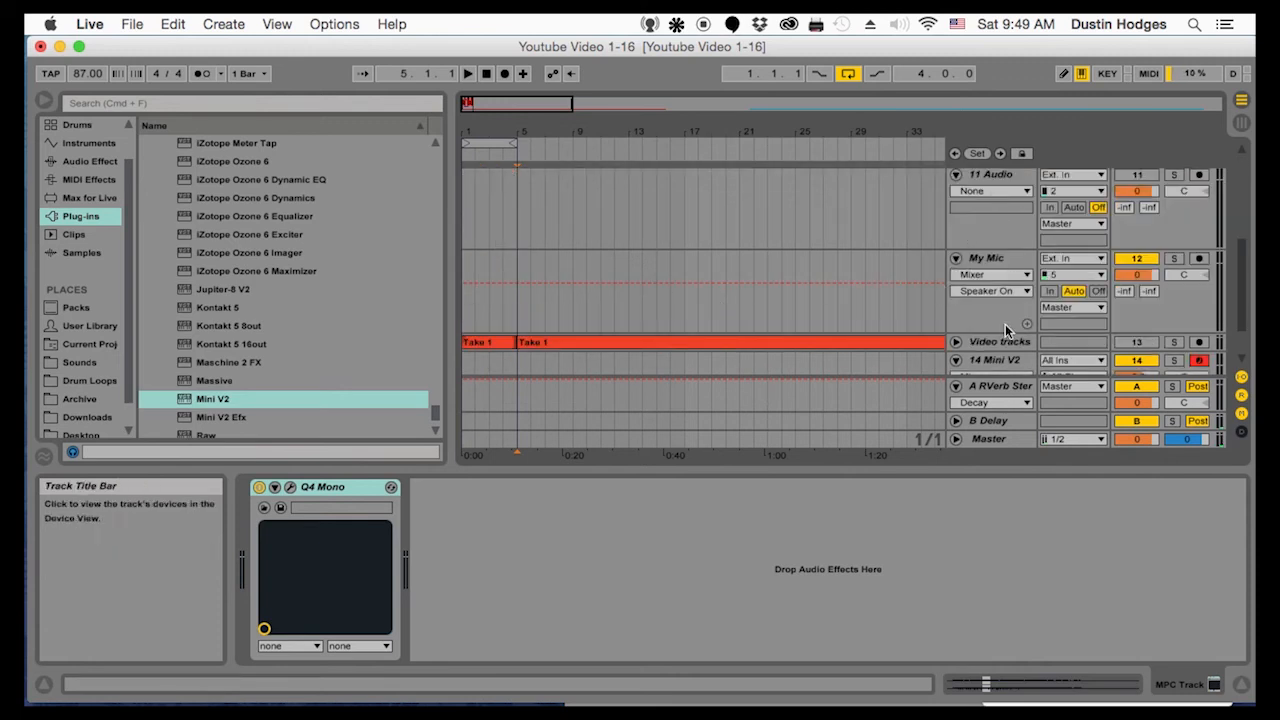
scroll(1000, 318, "down", 3)
left_click(995, 300)
key("Delete")
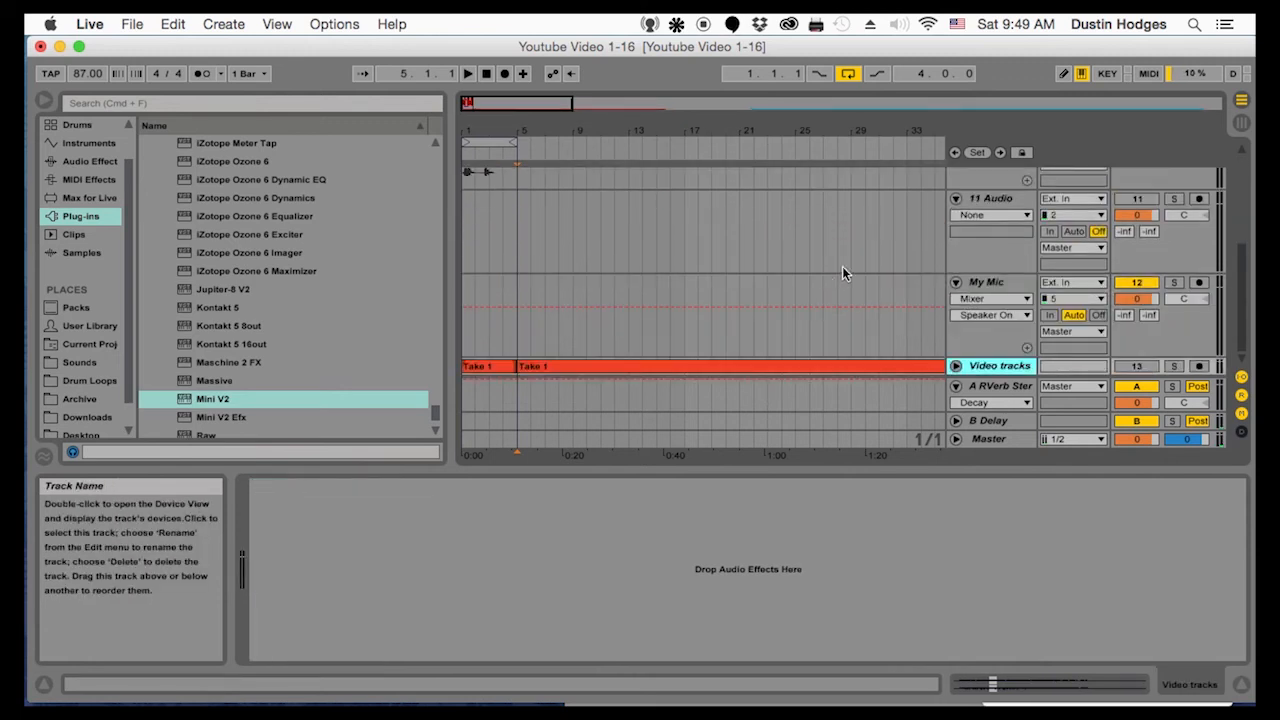
Fold the Acapella track and rename the empty audio track below it as Sweeps
scroll(1003, 200, "up", 8)
left_click(998, 199)
scroll(1002, 270, "down", 3)
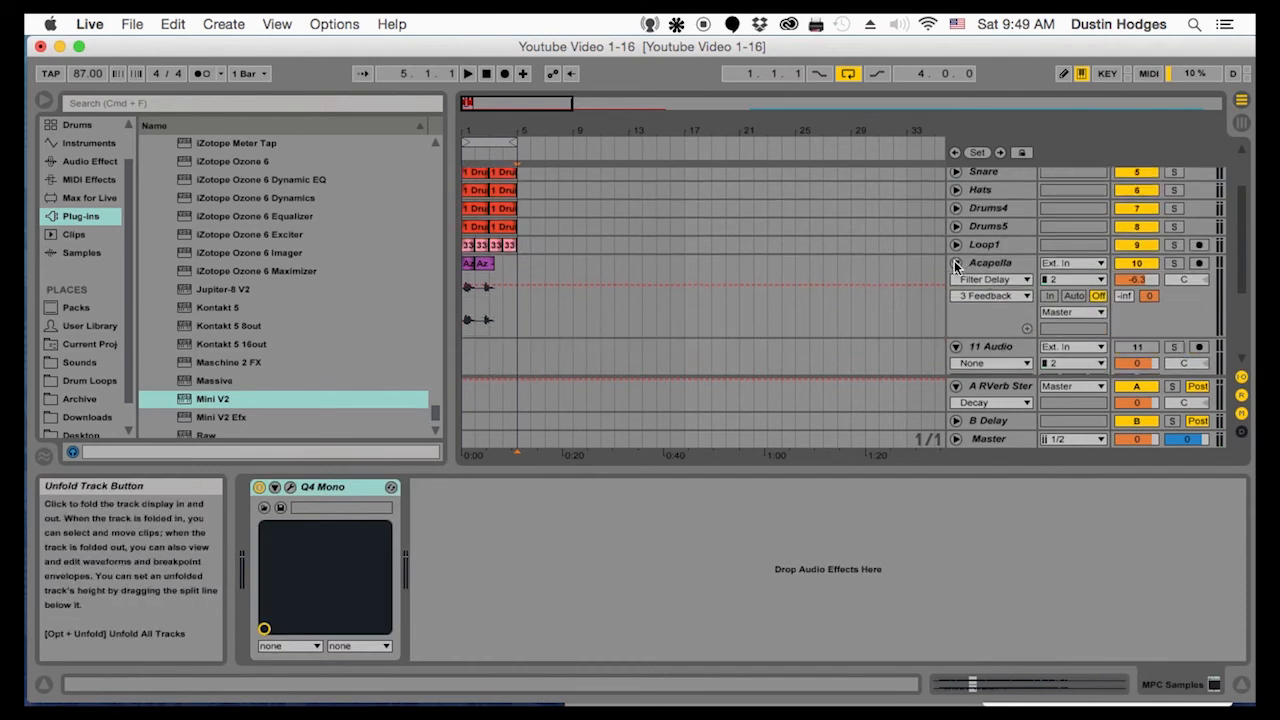
left_click(957, 264)
right_click(983, 287)
left_click(1001, 361)
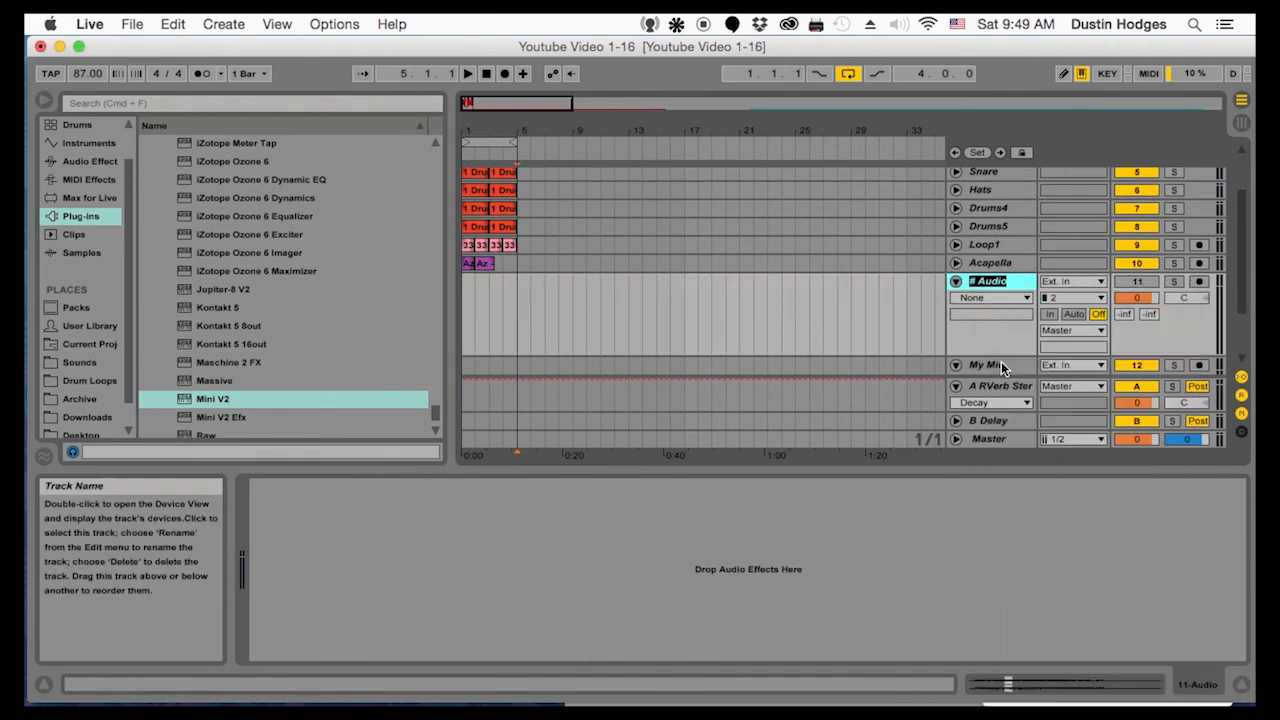
type("Sweeps")
key("Return")
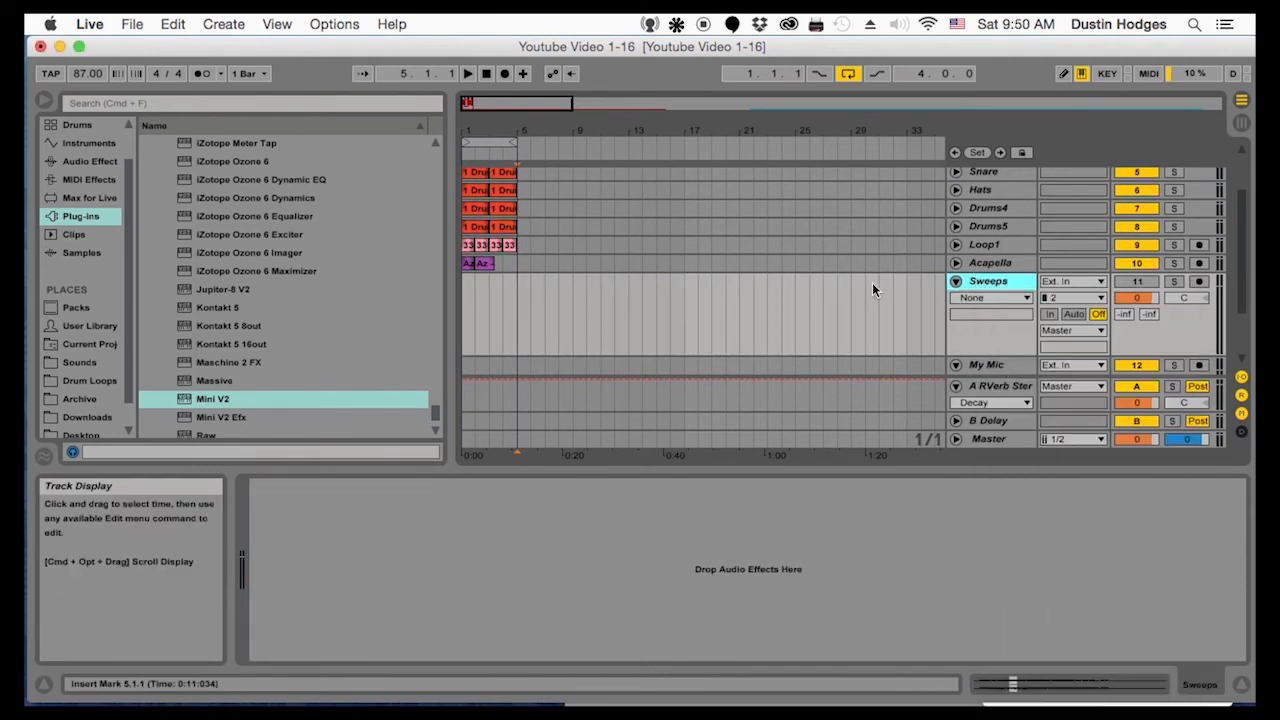
scroll(689, 300, "up", 4)
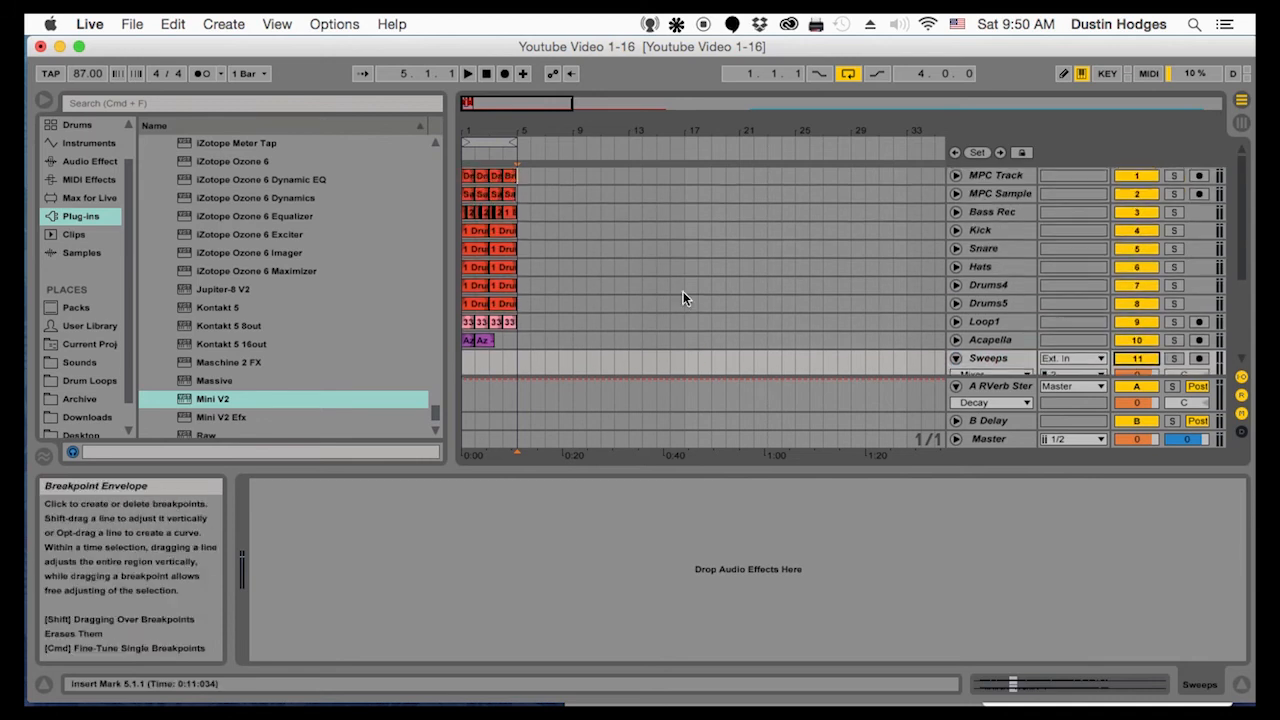
Duplicate the four-bar loop on all tracks from MPC Track to Acapella three times, filling sixteen bars
left_click_drag(522, 171, 416, 340)
left_click_drag(508, 130, 508, 85)
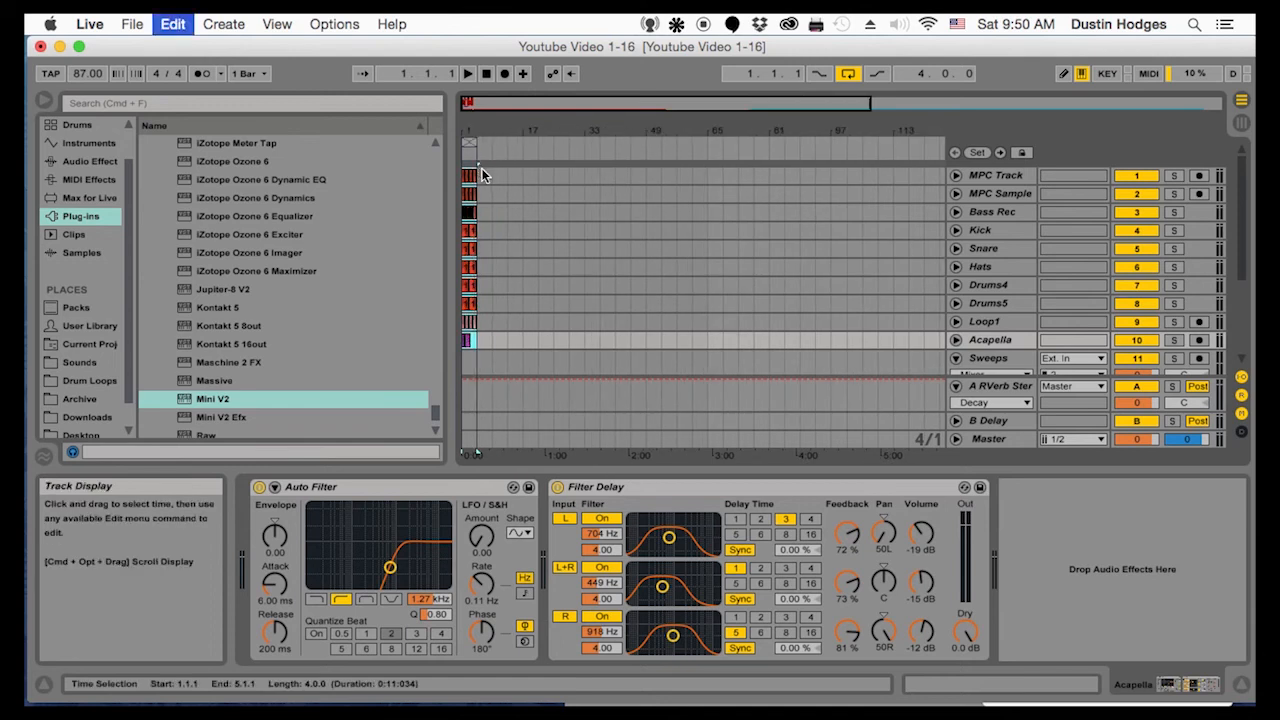
key("super+d")
key("super+d")
key("super+d")
key("super+d")
Duplicate the whole sixteen-bar section on all ten tracks four times, extending the arrangement to bar 81
left_click_drag(531, 170, 363, 335)
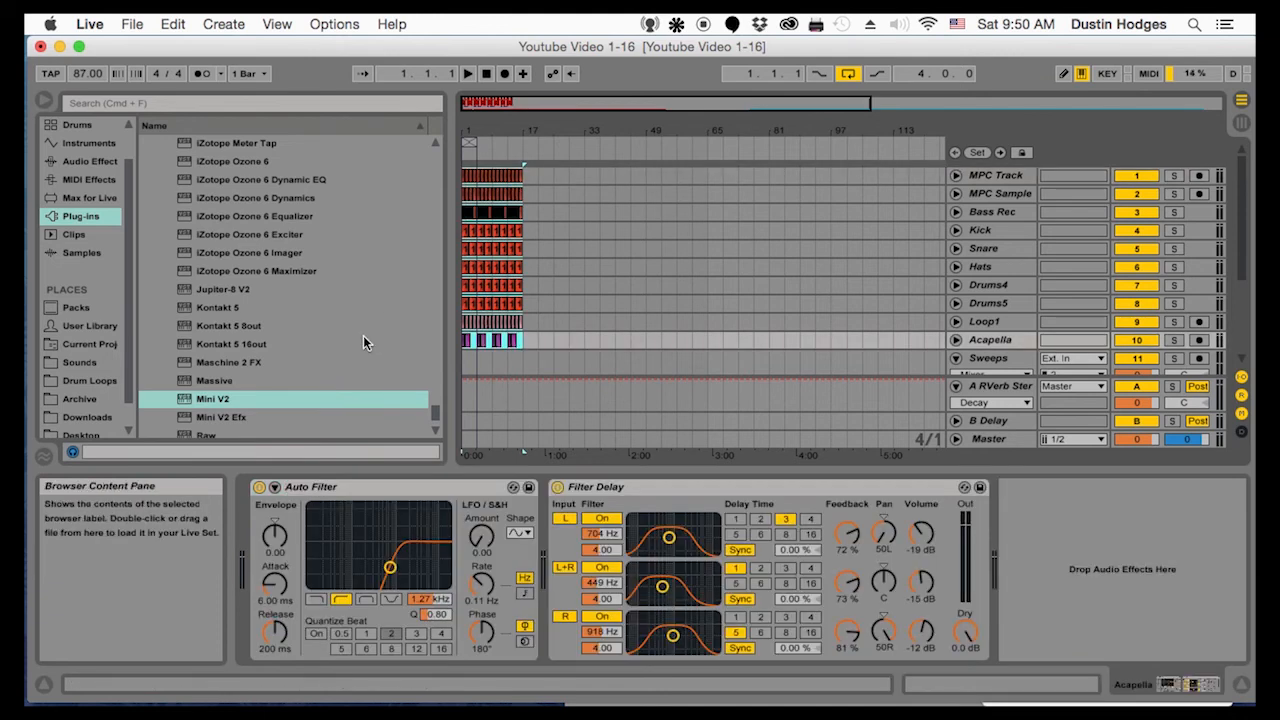
key("super+d")
key("super+d")
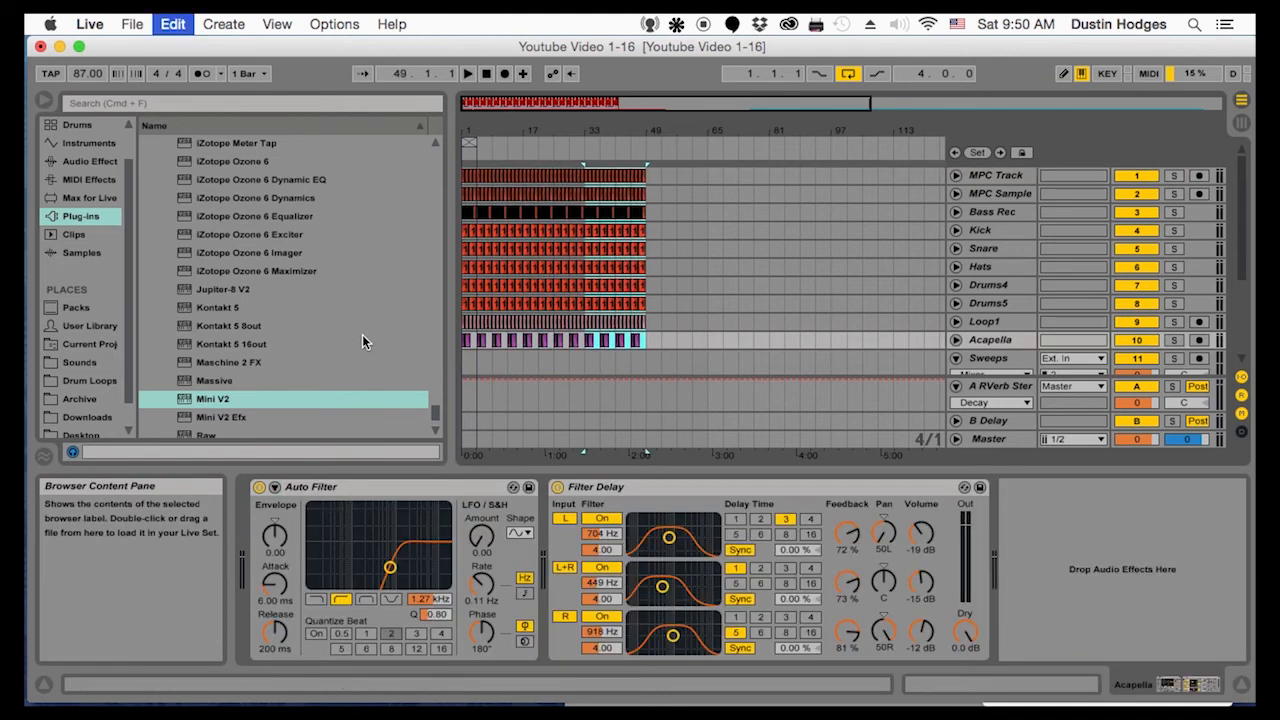
key("super+d")
key("super+d")
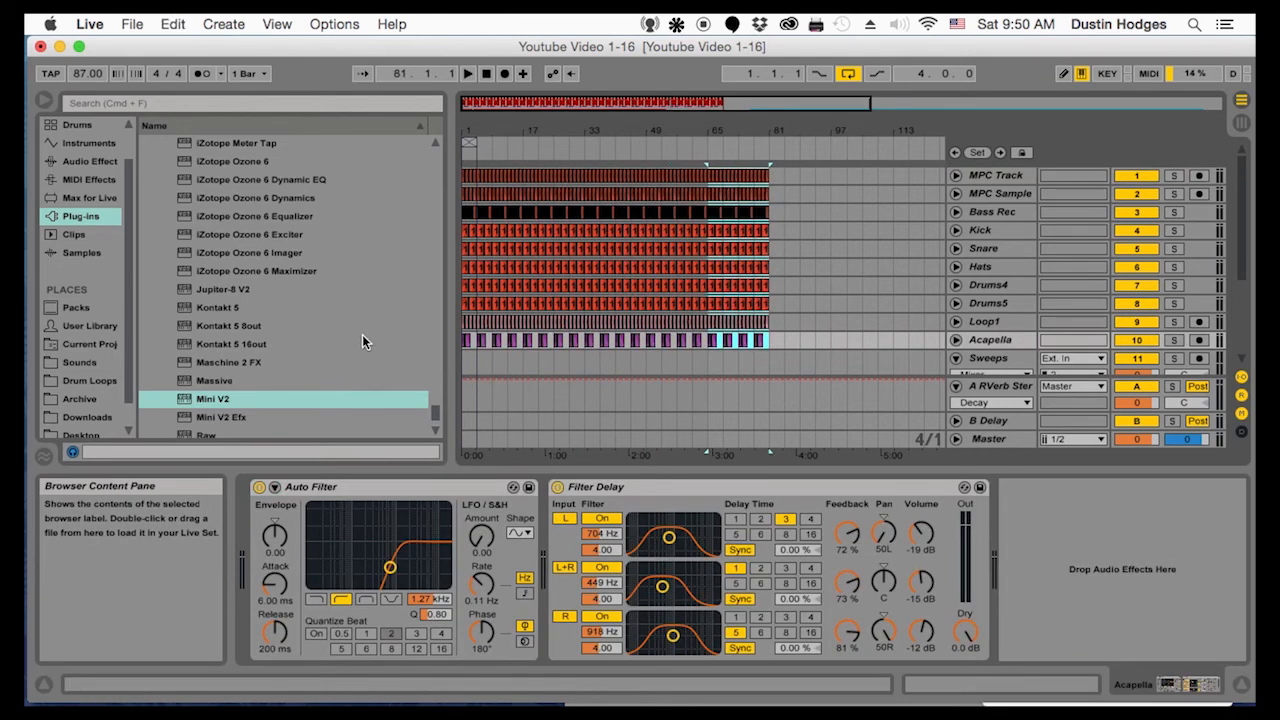
Unfold the MPC Track and delete the Kick clips in bars 1 to 4
left_click_drag(483, 130, 483, 254)
left_click(485, 181)
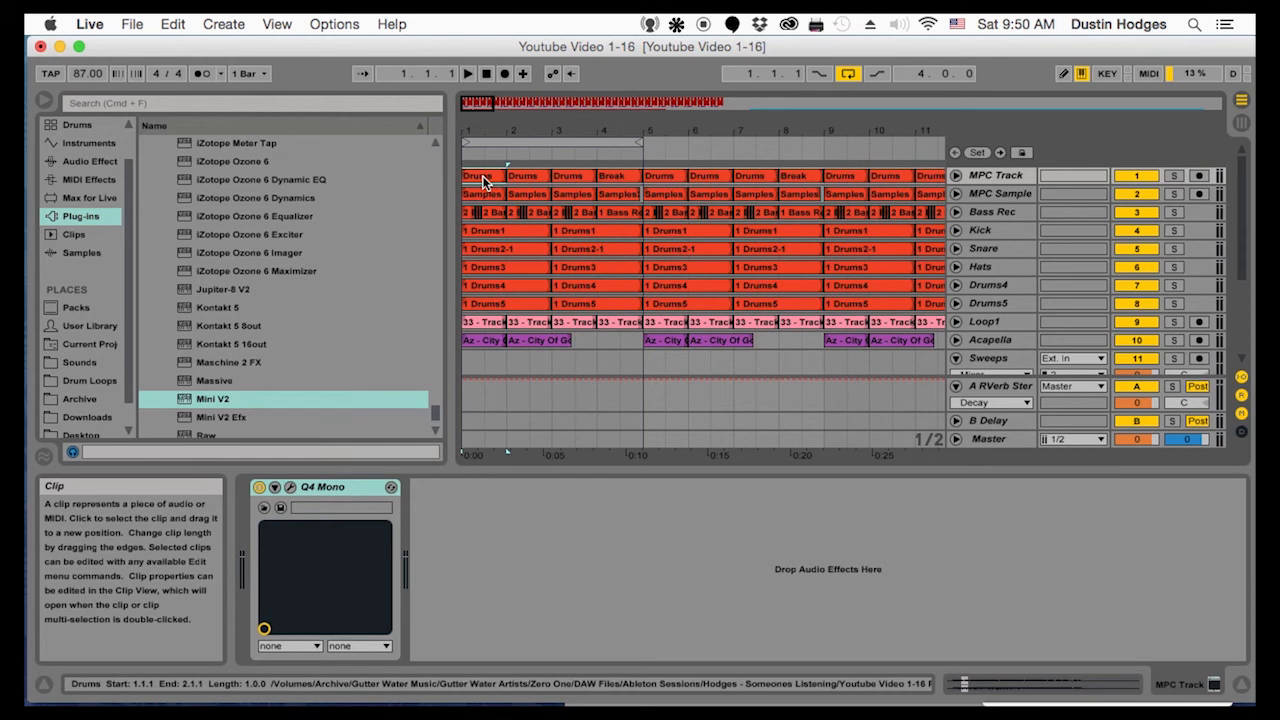
left_click(956, 175)
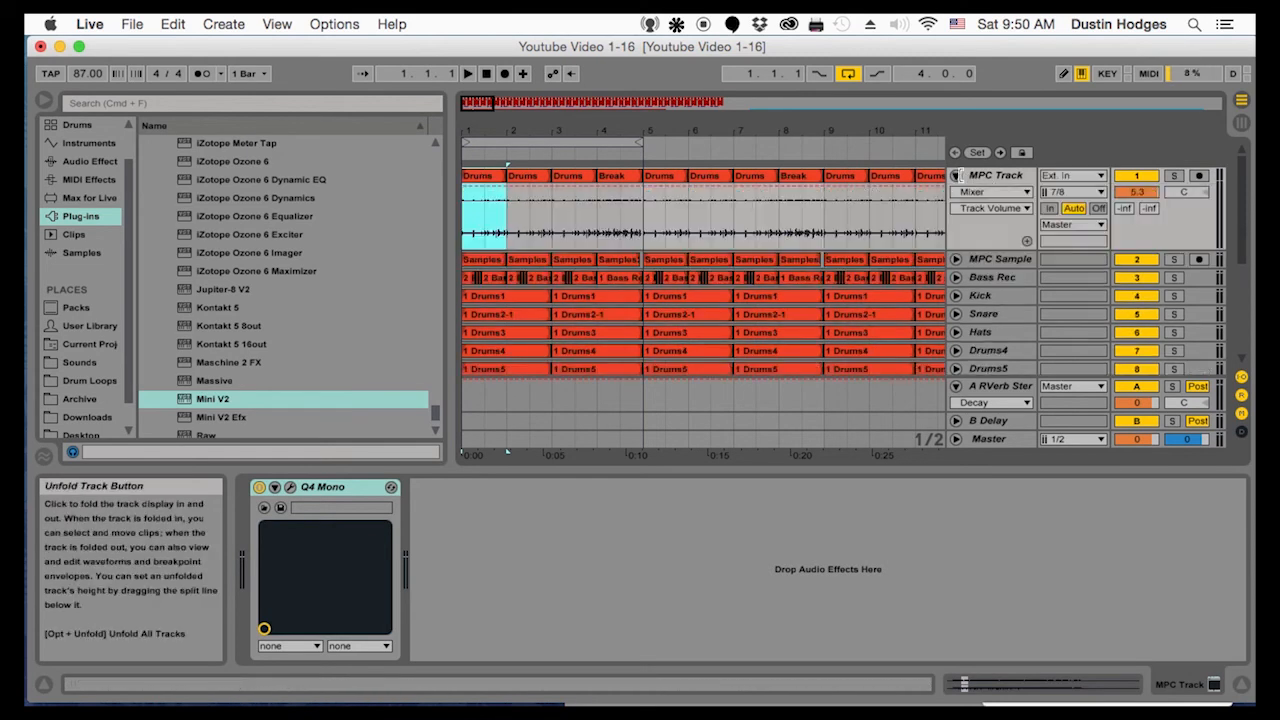
scroll(530, 240, "down", 3)
left_click(517, 218)
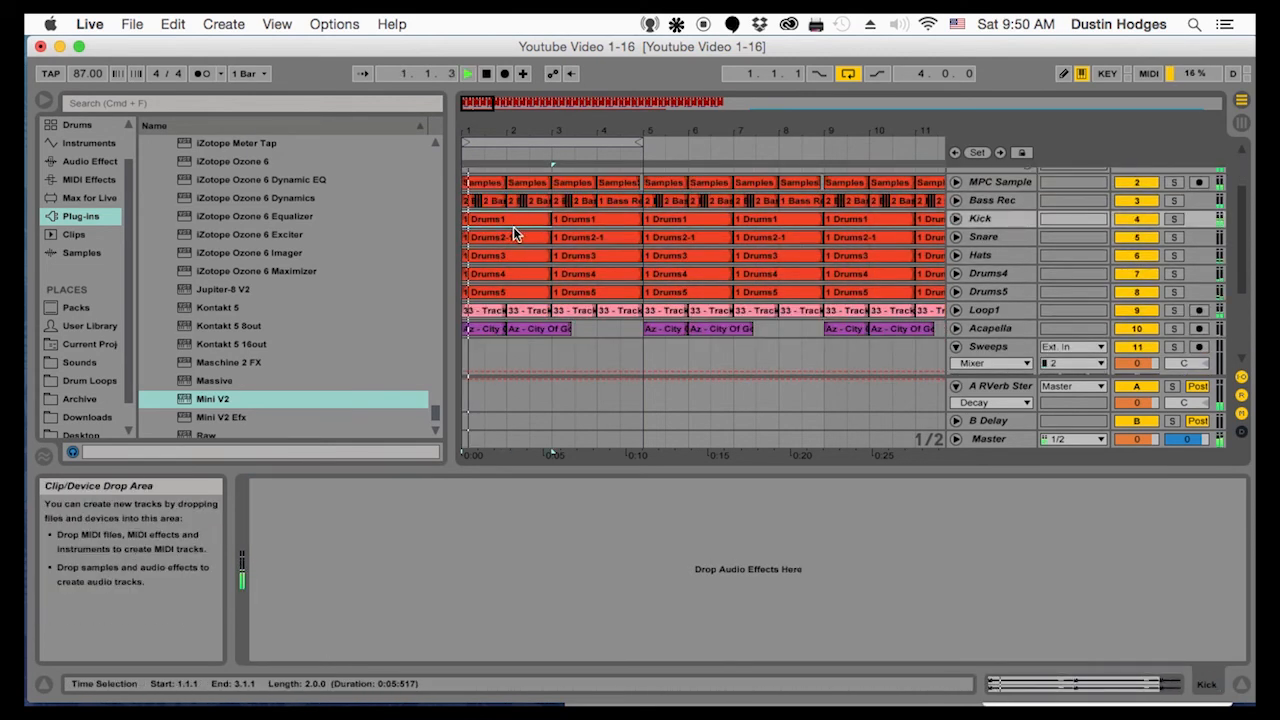
key("Delete")
left_click(587, 220)
key("Delete")
Delete the Snare, Hats, Drums4 and Drums5 clips in the first two bars and play the start briefly
left_click_drag(471, 218, 551, 291)
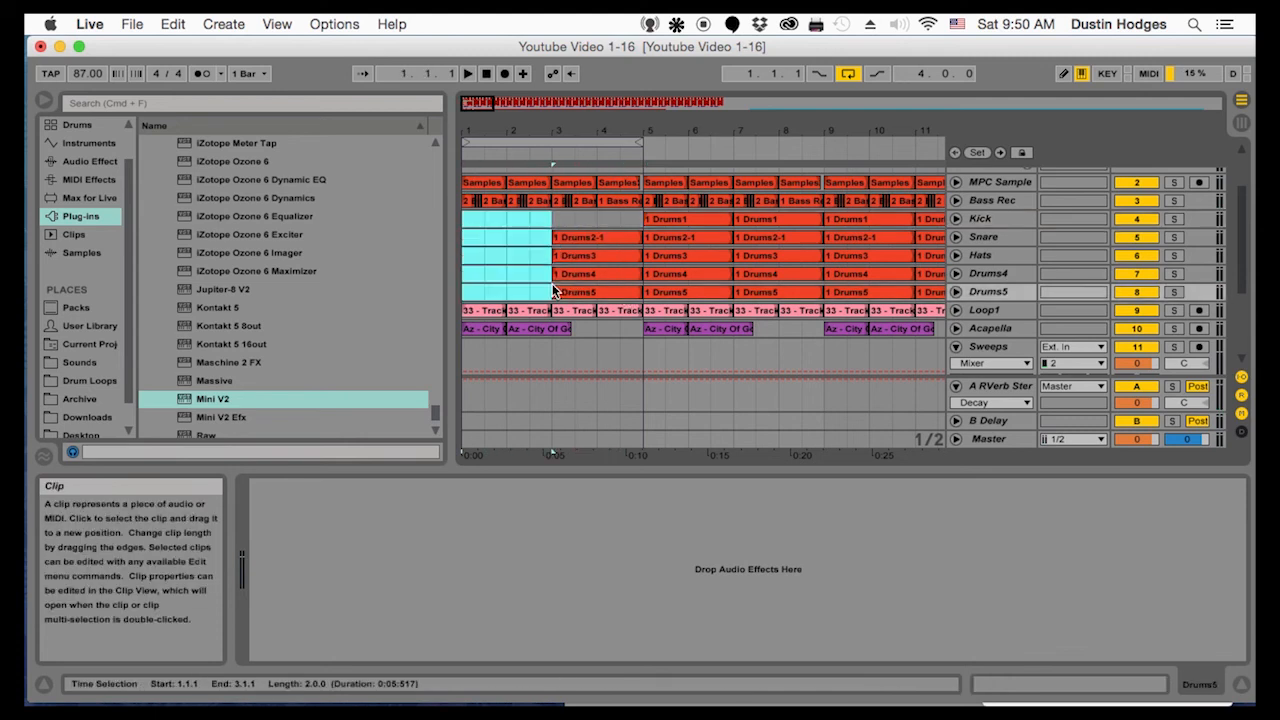
key("Delete")
left_click(461, 217)
key("space")
Delete the Bass Rec clips in bars 1 and 2 and play the intro from the start
key("space")
left_click_drag(469, 215, 470, 215)
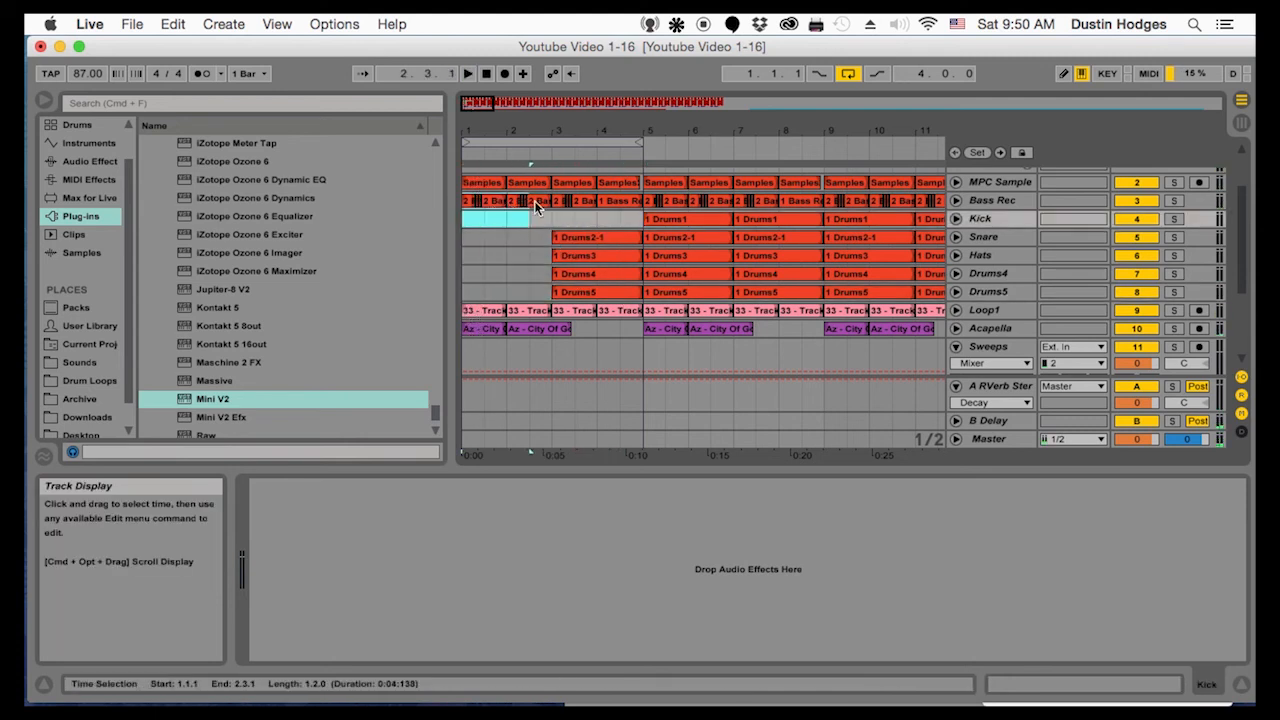
left_click(552, 201, "shift")
key("space")
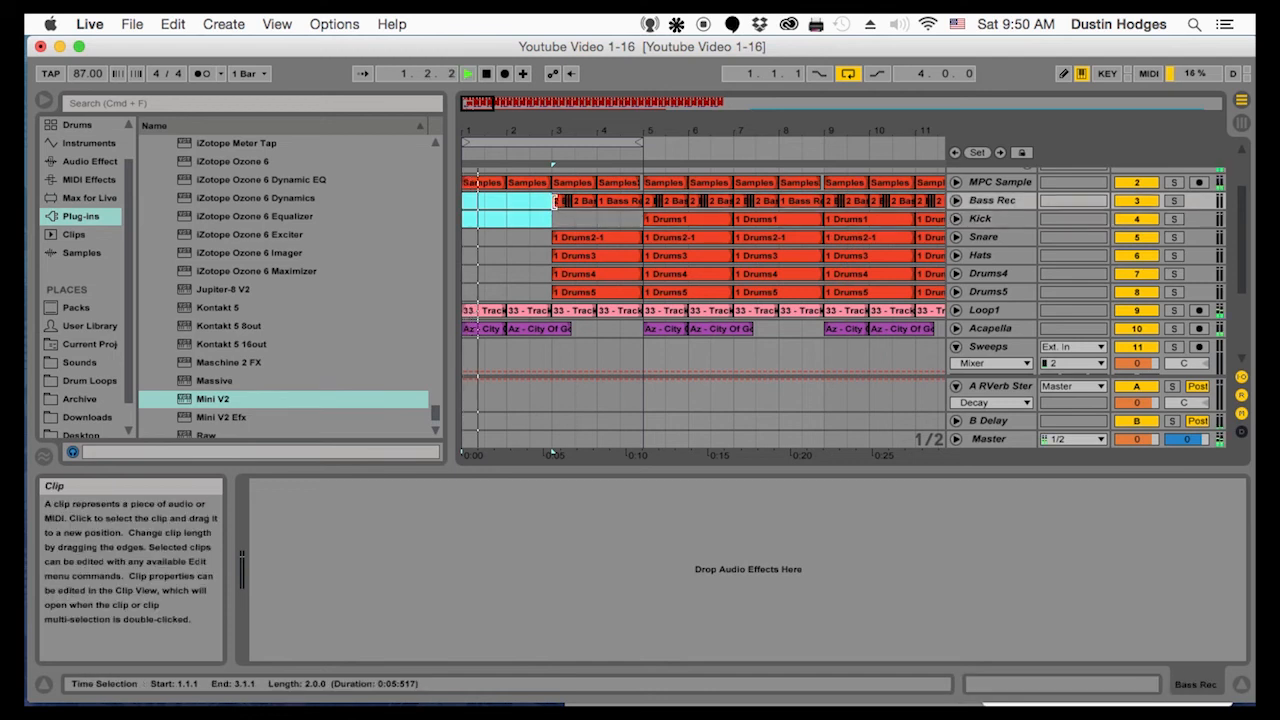
scroll(556, 205, "up", 3)
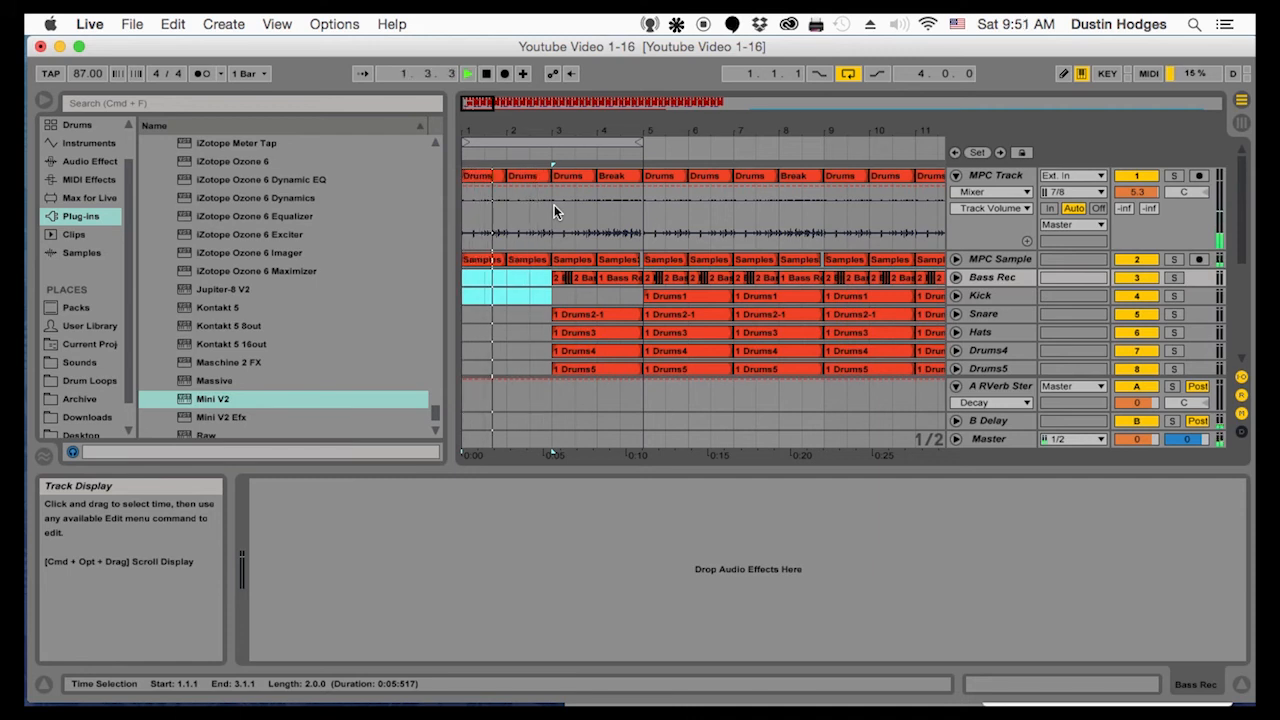
Delete the remaining Bass Rec and drum clips, from Bass Rec through Drums5, up to 5.1.1
left_click_drag(560, 140, 560, 215)
key("space")
left_click_drag(521, 277, 733, 304)
key("Delete")
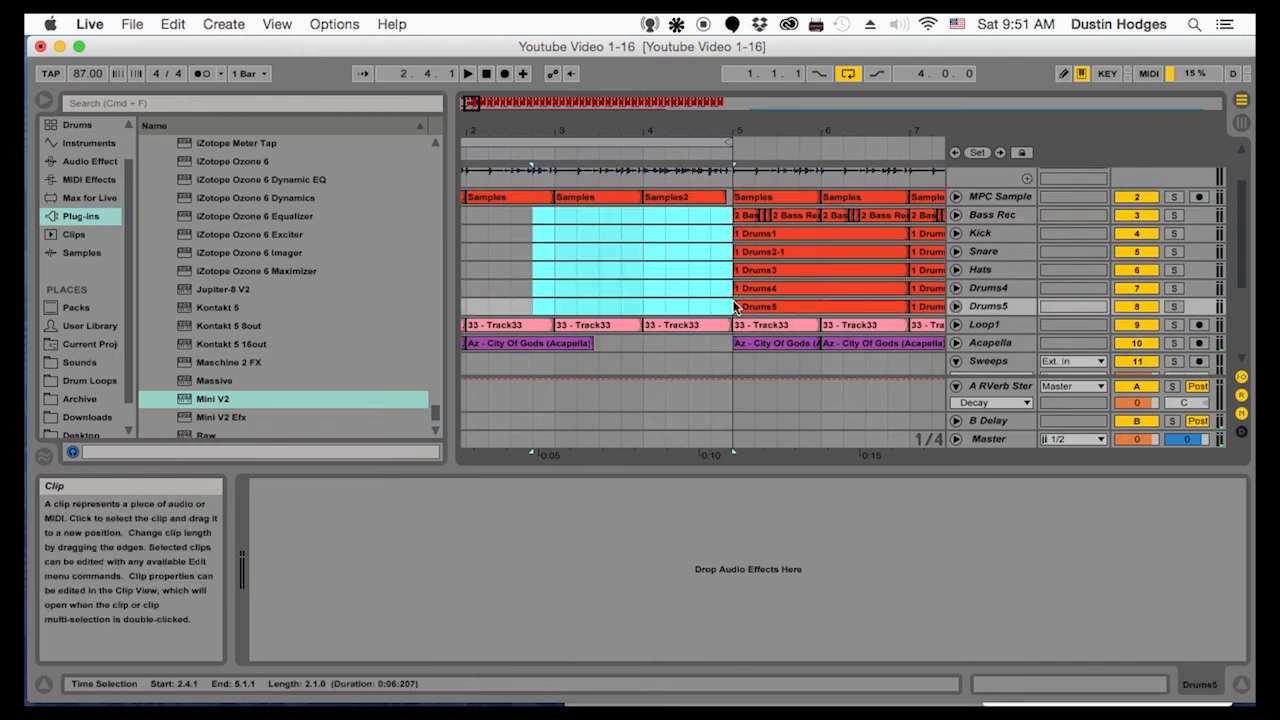
Trim the bar 4 clips on MPC Sample and Loop1 to end at 4.4.1
left_click_drag(715, 127, 571, 199)
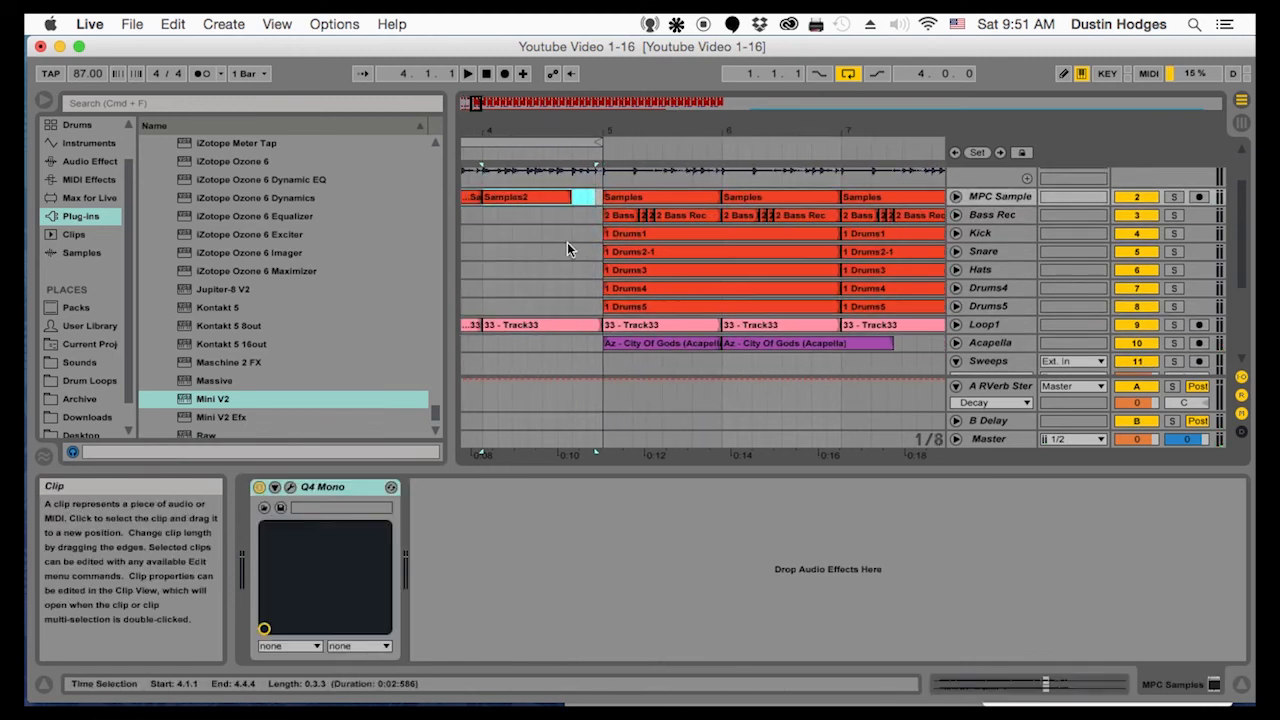
left_click_drag(596, 325, 572, 325)
scroll(587, 304, "up", 3)
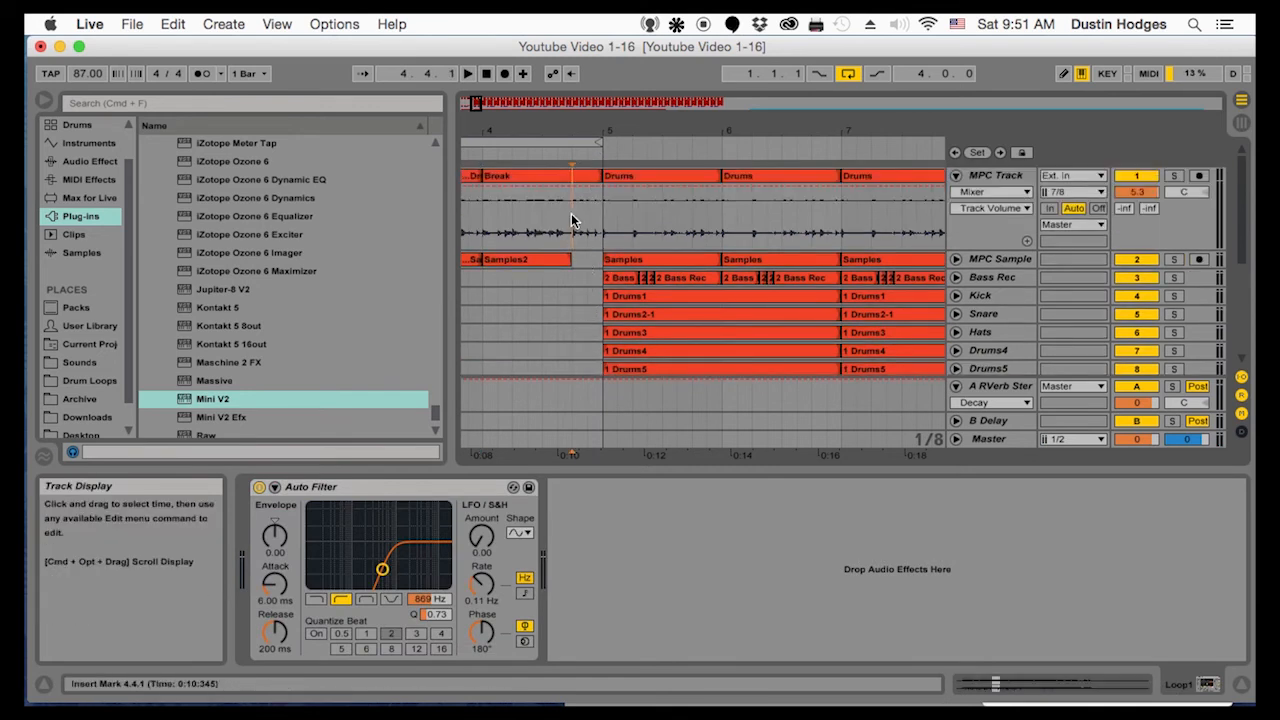
Split off the last beat of the Break clip on MPC Track at 4.4.1, reverse it and play it back
left_click_drag(571, 214, 600, 214)
key("super+e")
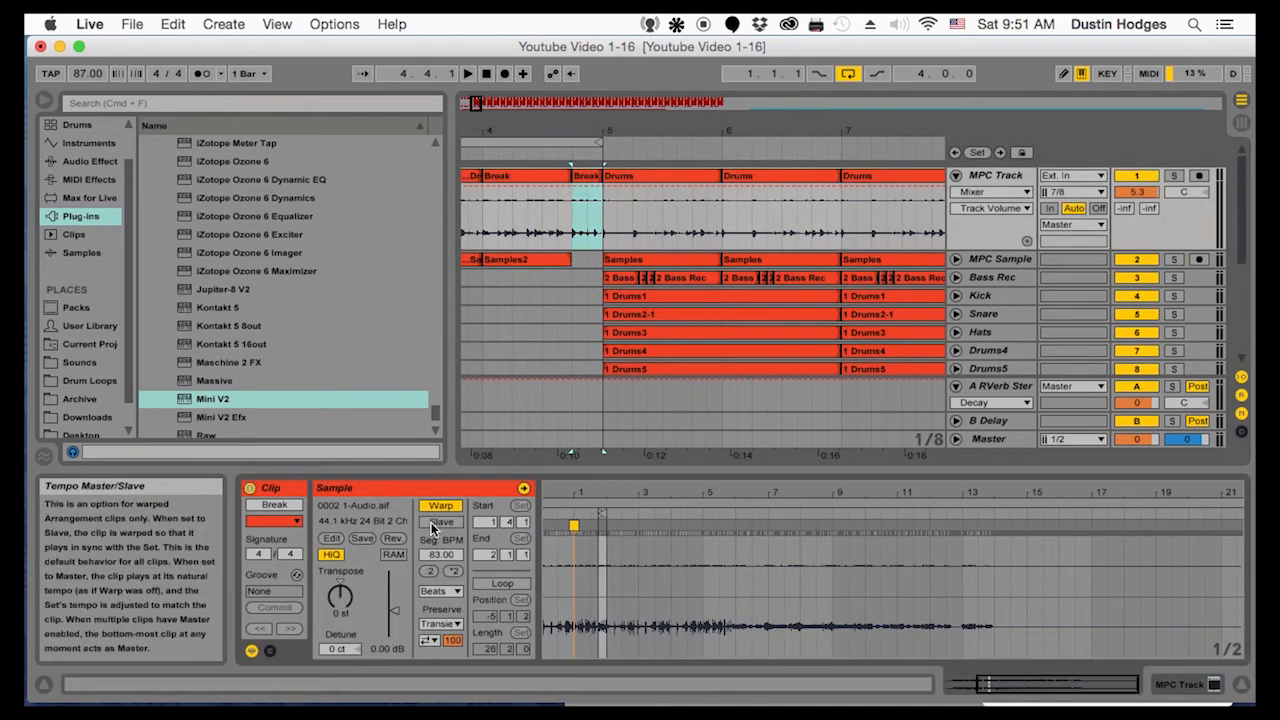
left_click(392, 538)
left_click(530, 228)
key("space")
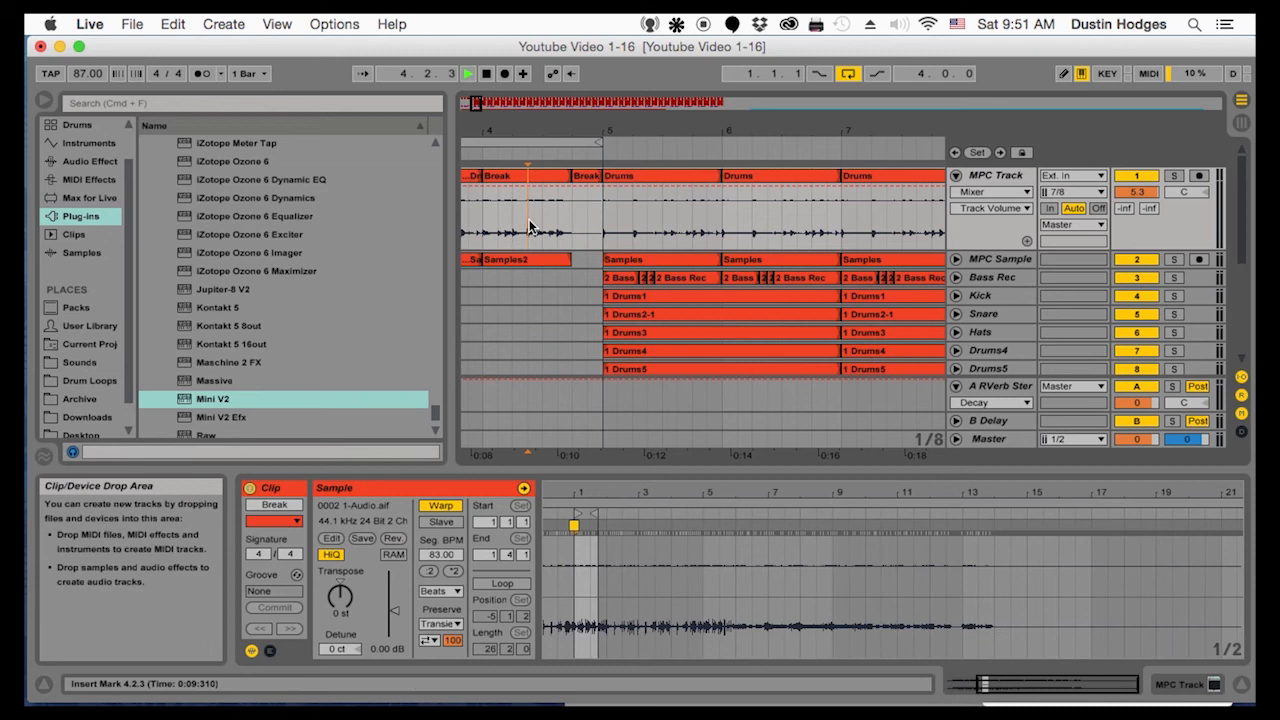
Play the intro from 1.1.1 and check the MPC Sample track by soloing it on and off
left_click_drag(546, 131, 540, 66)
key("space")
left_click(463, 218)
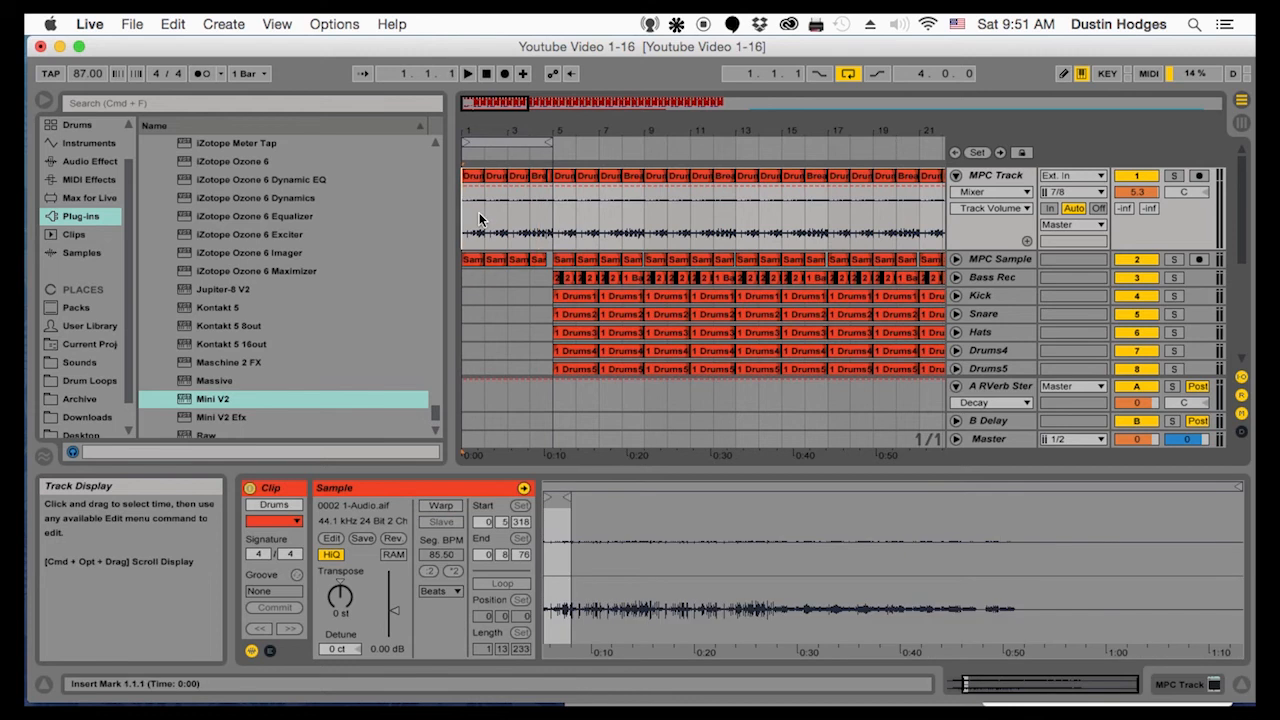
scroll(489, 236, "down", 2)
scroll(489, 236, "down", 1)
key("space")
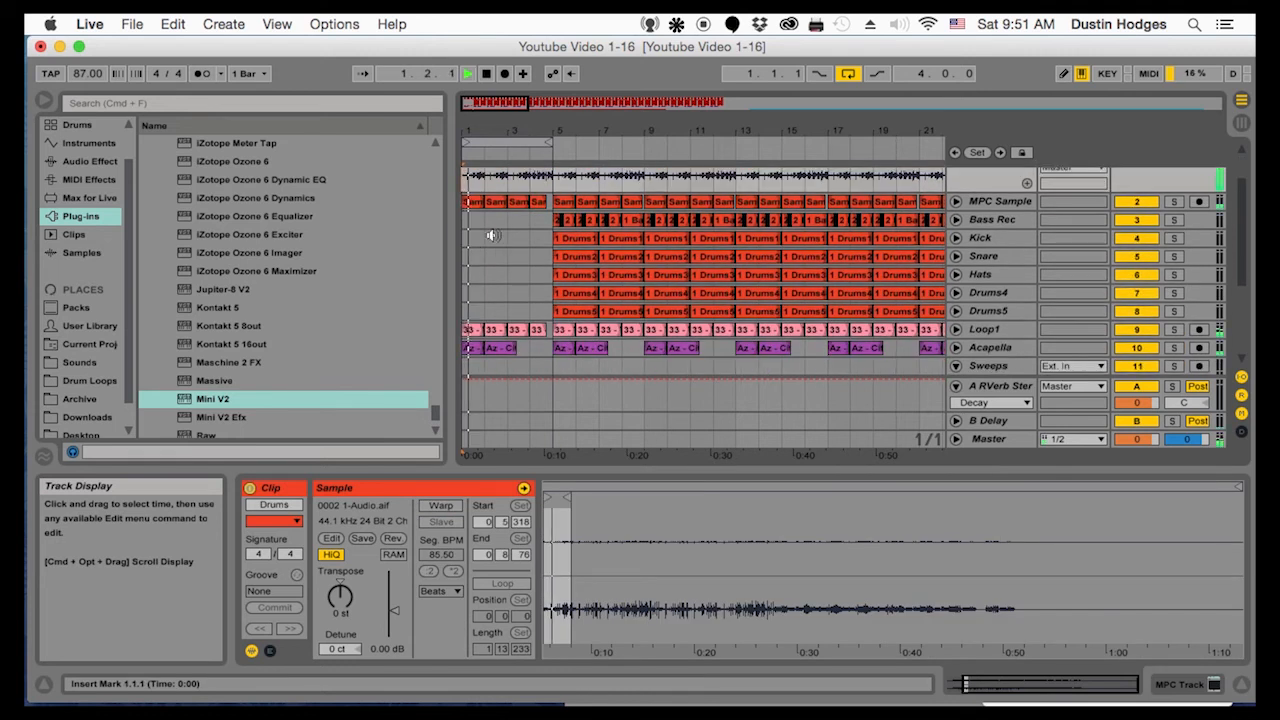
scroll(520, 280, "up", 3)
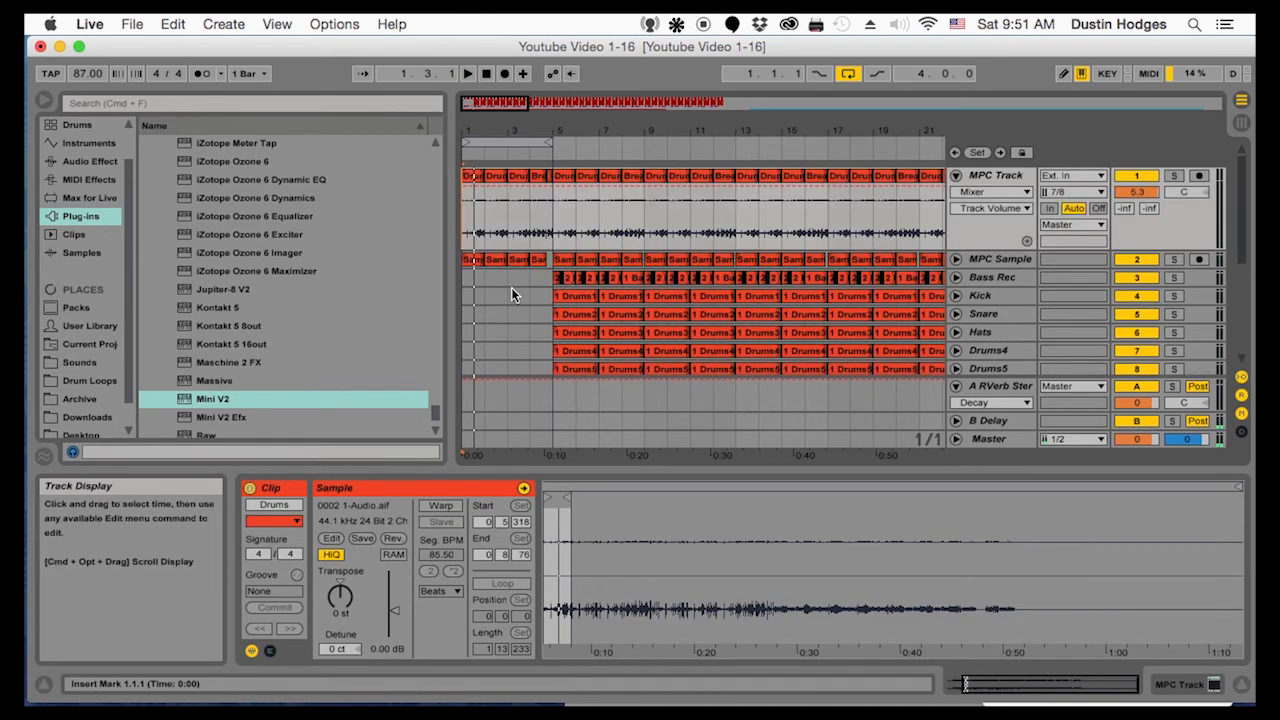
left_click(1174, 259)
left_click(1174, 259)
scroll(1077, 255, "down", 3)
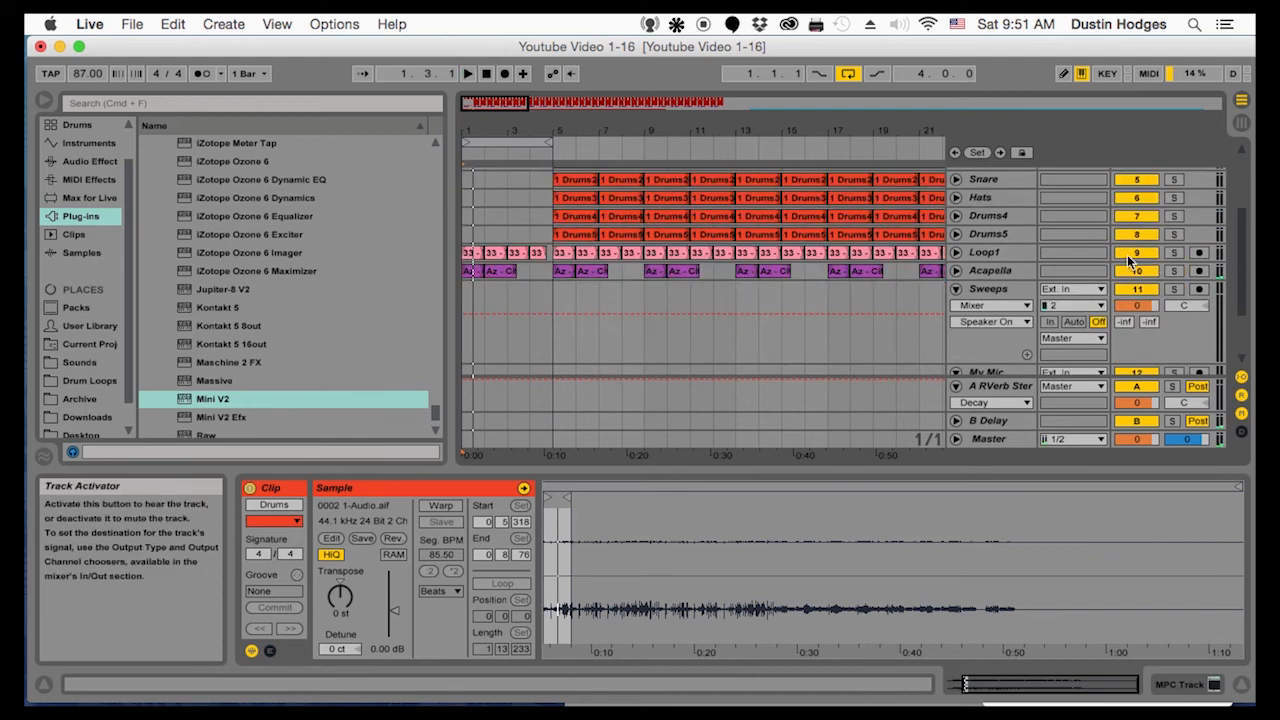
scroll(1077, 255, "up", 3)
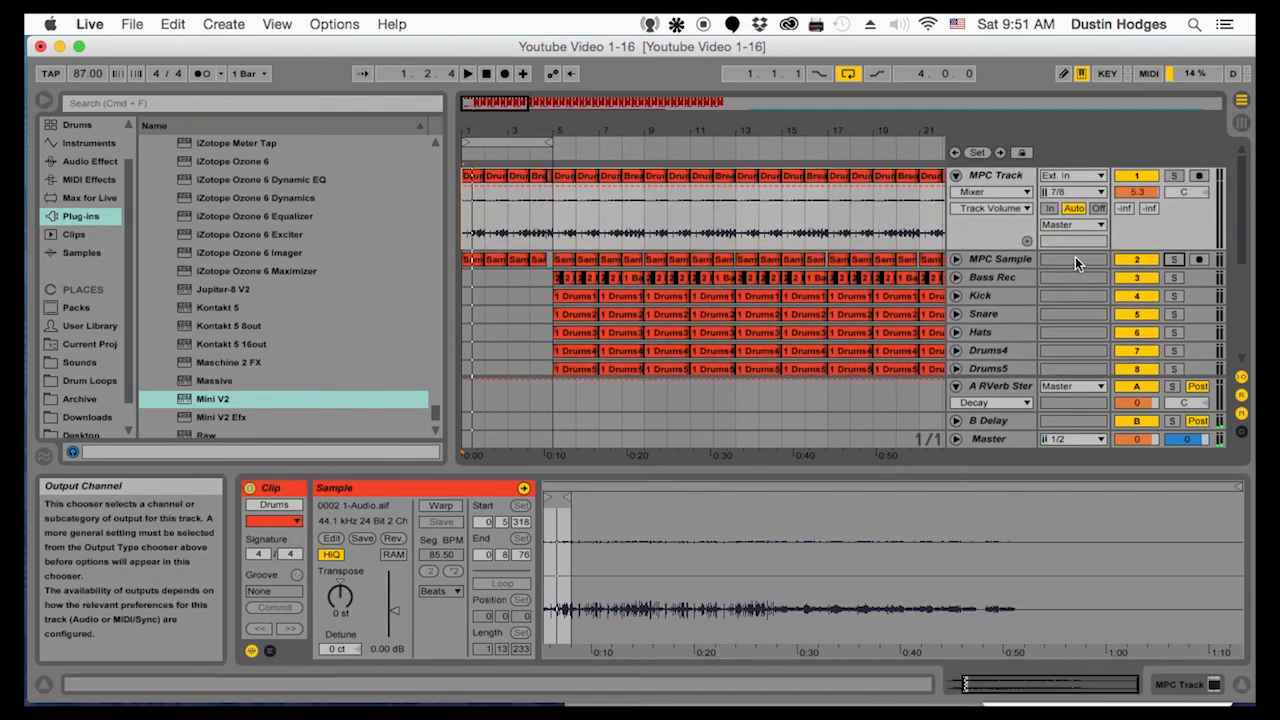
key("space")
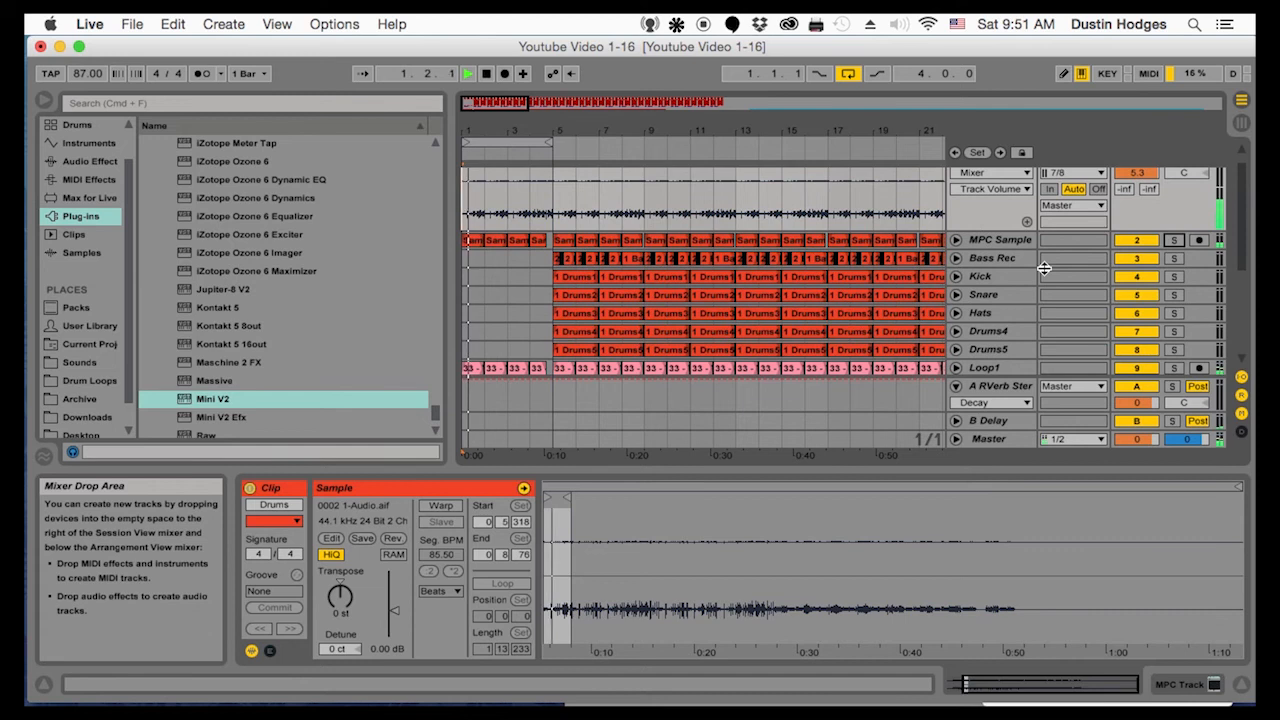
Check how Loop1 fits the intro by soloing the track and switching it off and on during playback
scroll(1030, 280, "down", 2)
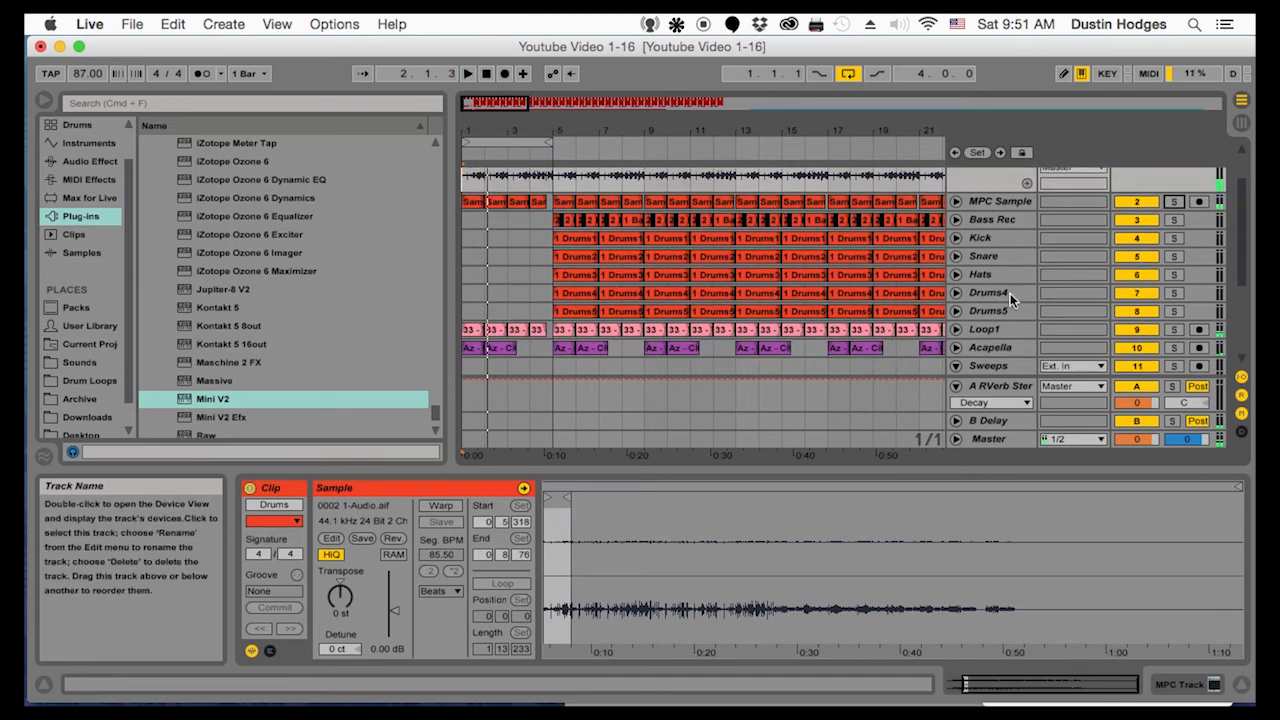
left_click(1174, 329)
key("space")
left_click(1177, 329)
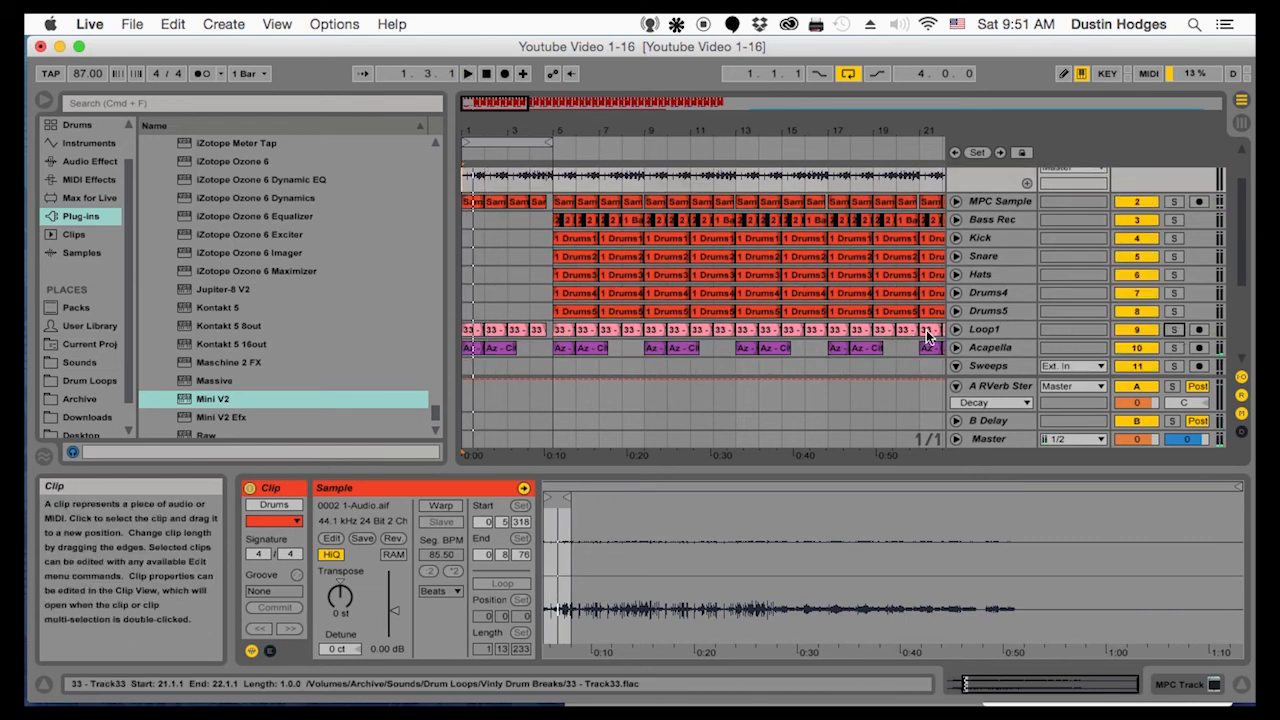
left_click(1120, 333)
left_click(1120, 333)
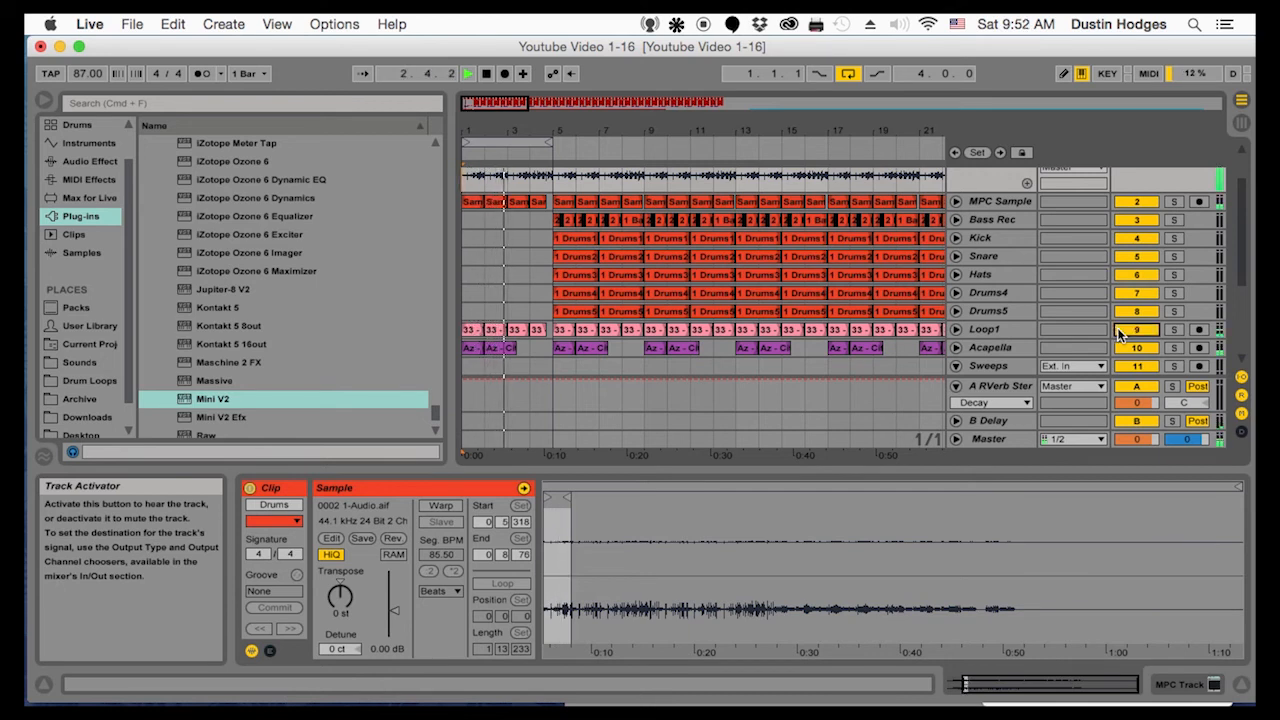
Turn off arrangement looping and play through the transition from the intro into bar 5
left_click(848, 73)
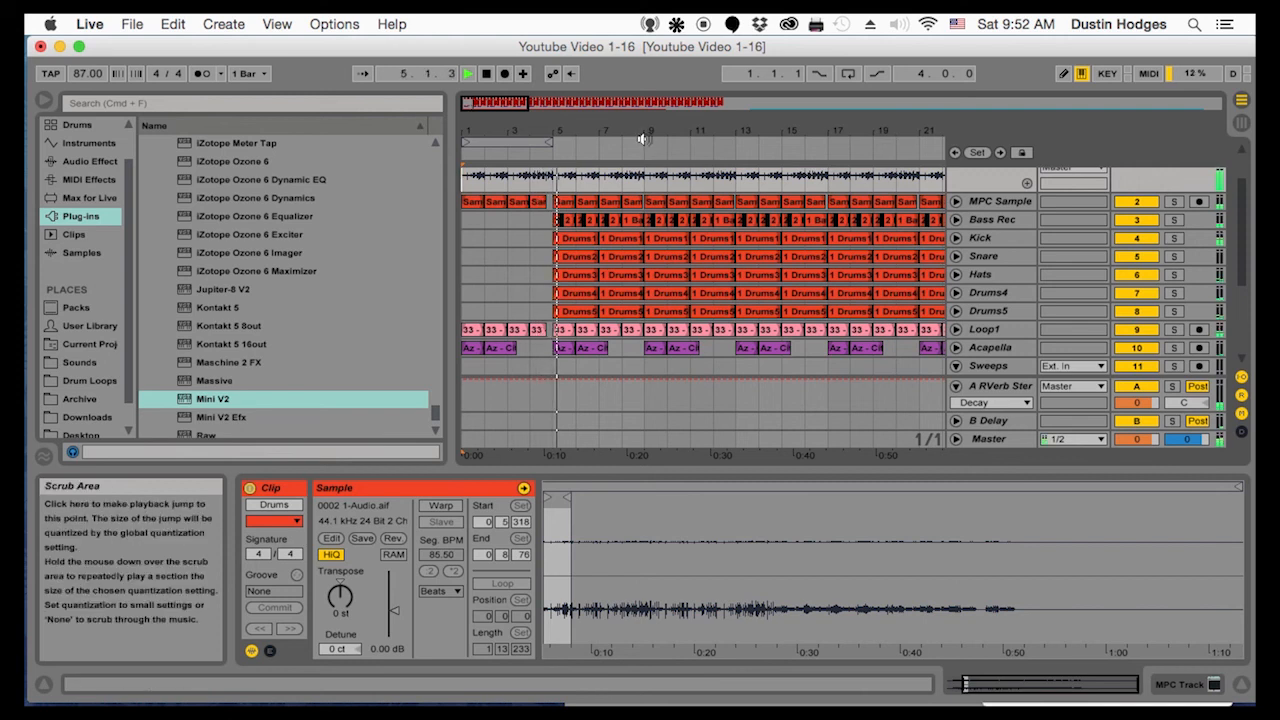
left_click_drag(578, 132, 582, 172)
scroll(543, 232, "up", 1)
key("space")
left_click_drag(487, 132, 608, 132)
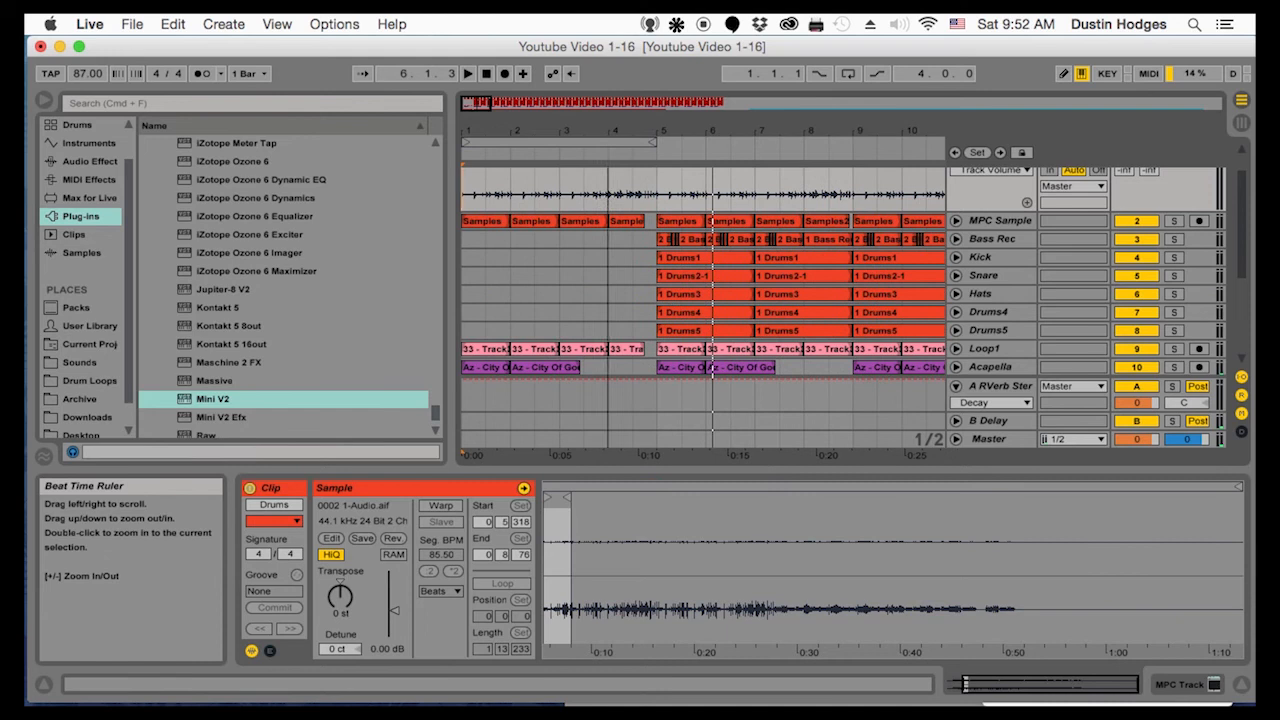
Delete the Loop1 clips in bars 1 to 4 and play the intro from the start
left_click(628, 348)
left_click_drag(641, 327, 497, 352)
key("BackSpace")
left_click(464, 328)
key("space")
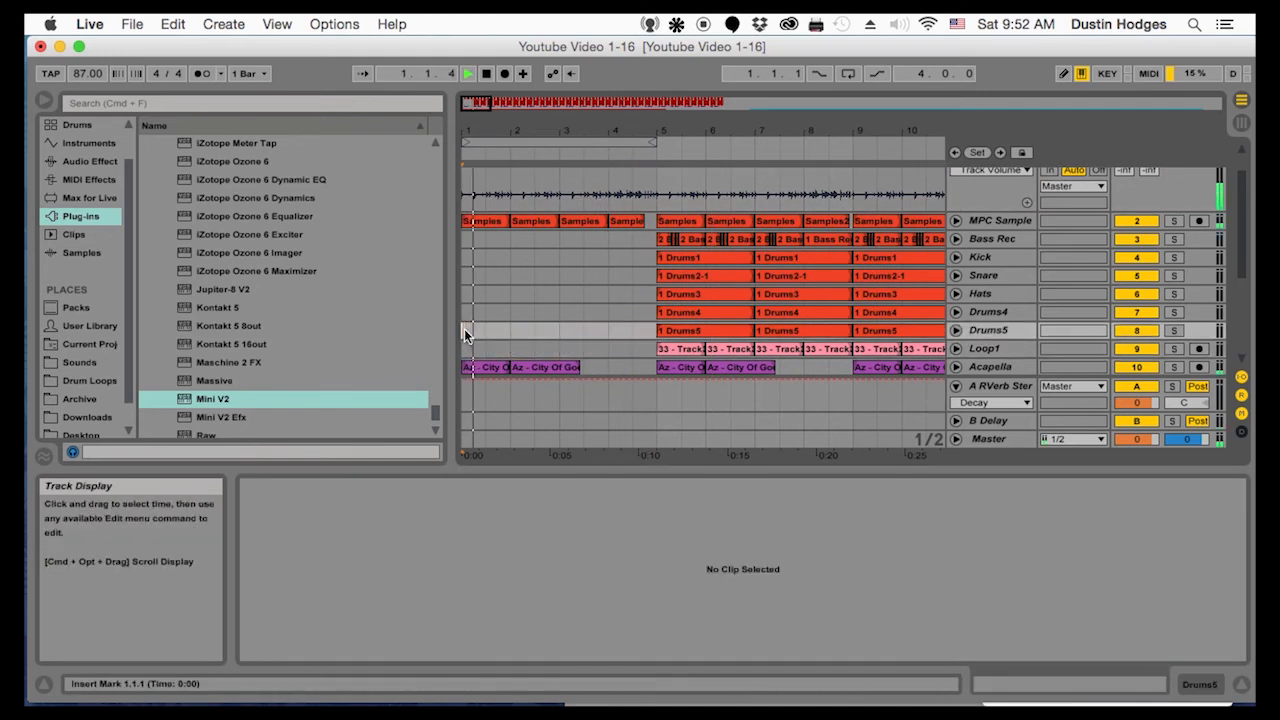
Stop playback and add an Auto Filter to the MPC Track after Q4 Mono
scroll(494, 308, "up", 2)
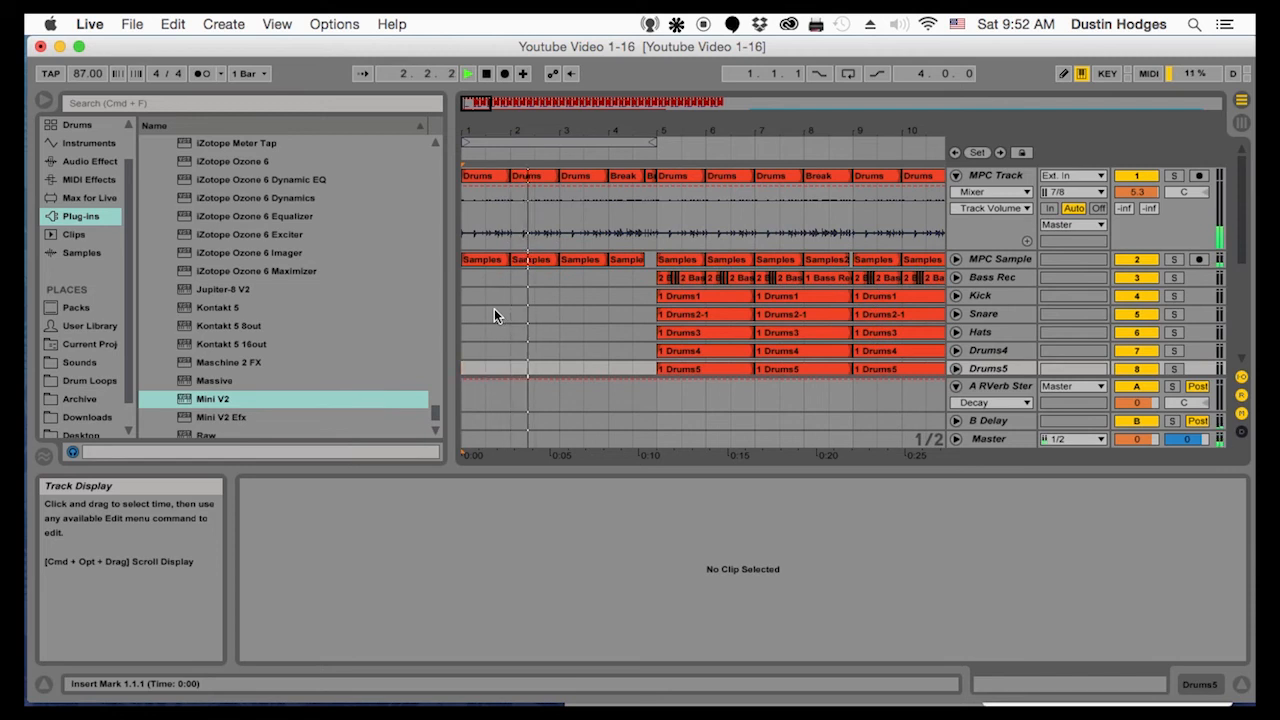
left_click(990, 175)
key("space")
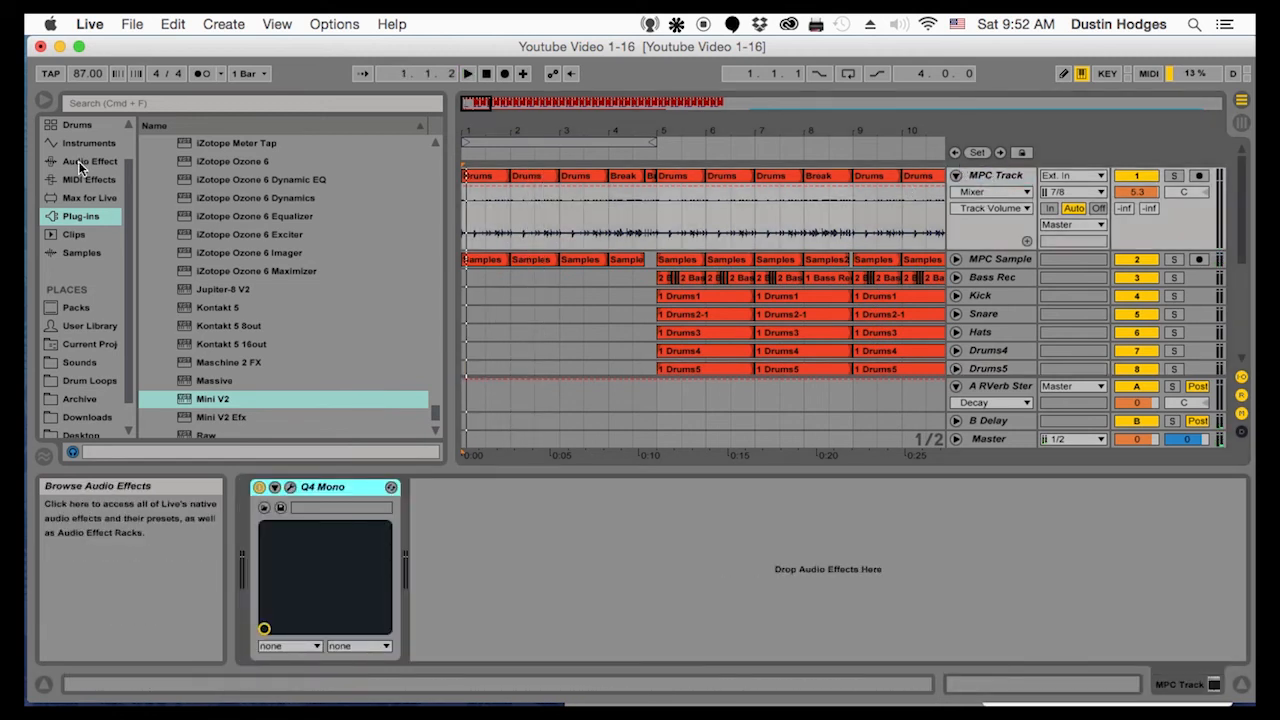
left_click(78, 161)
scroll(160, 178, "up", 6)
double_click(180, 179)
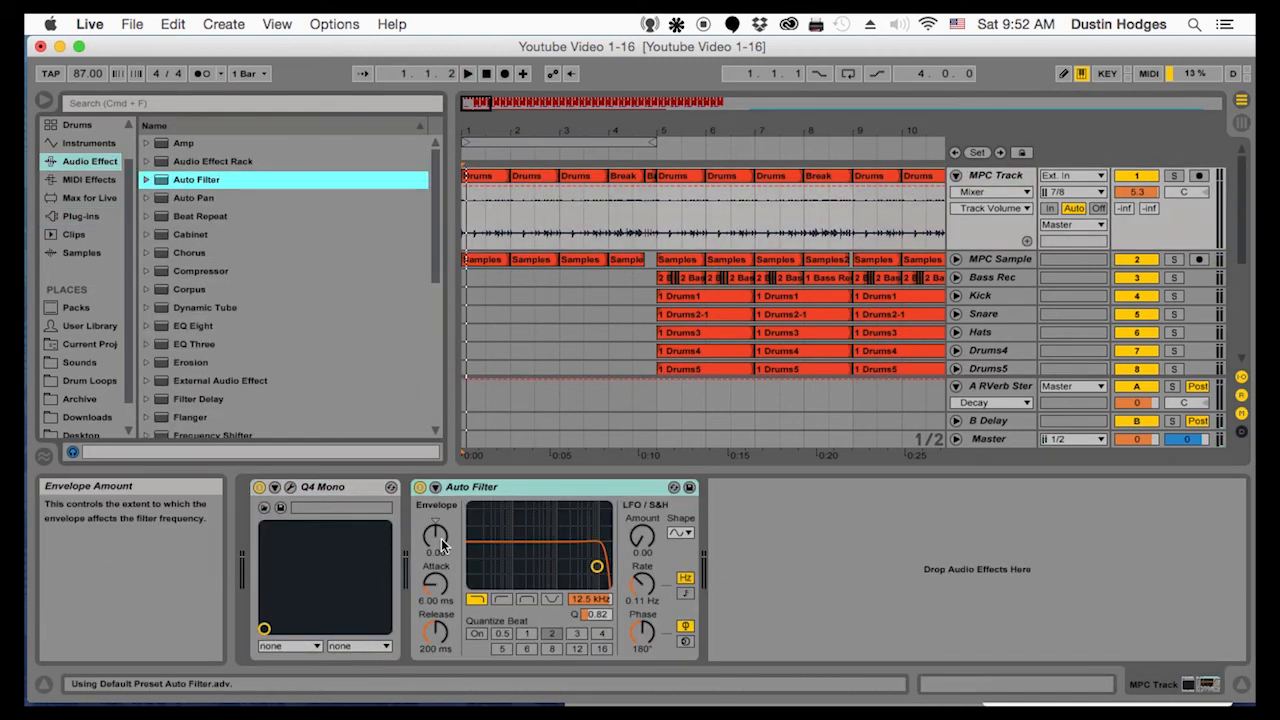
Try the Auto Filter's highpass and bandpass types, then set it to lowpass with a Q of 0.48
left_click(502, 599)
left_click_drag(560, 586, 592, 571)
left_click(527, 599)
left_click(477, 599)
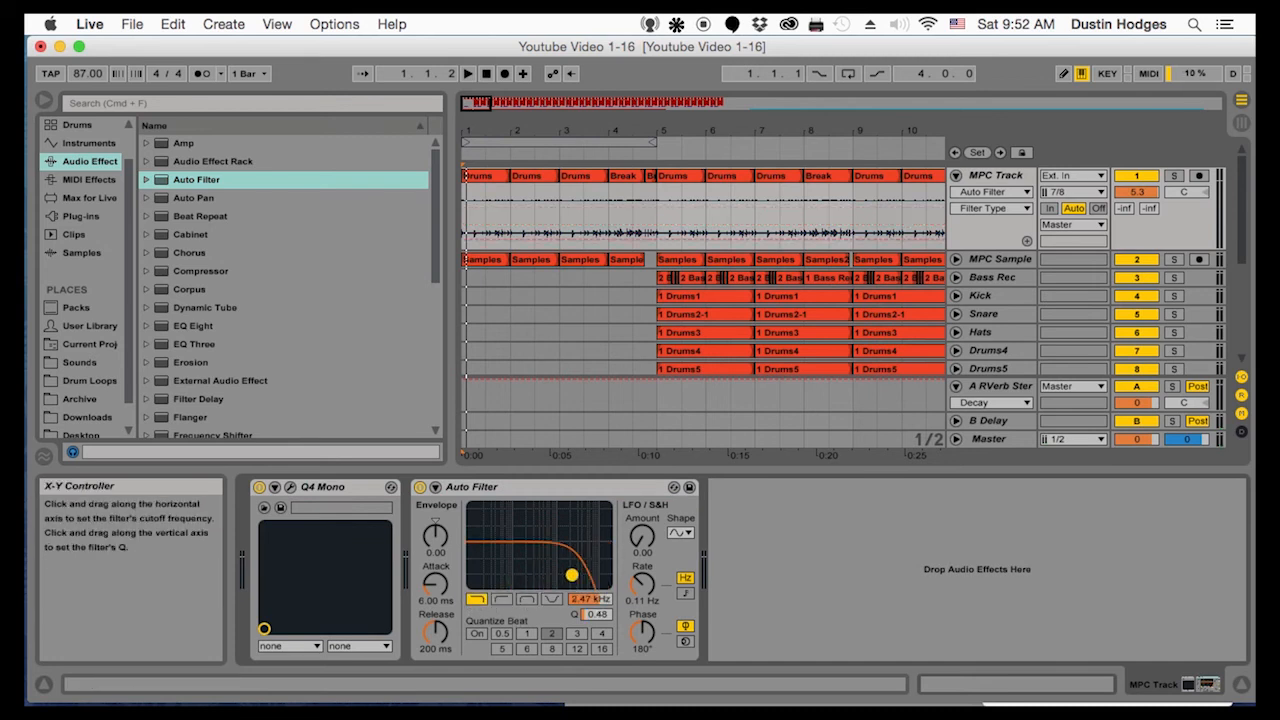
Automate the Auto Filter Frequency on MPC Track with a ramp rising from bar 1 to 4.4.1, and play it
left_click(988, 209)
left_click(988, 237)
left_click(988, 208)
left_click(988, 254)
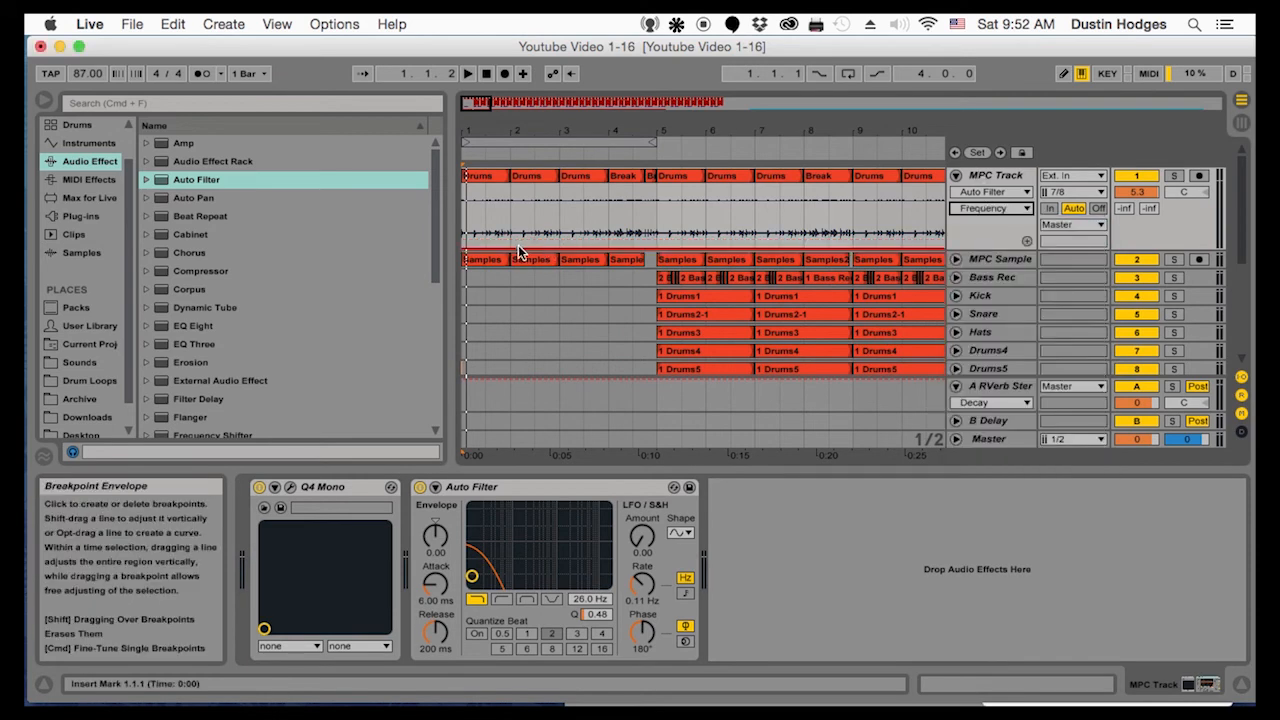
left_click(510, 250)
left_click_drag(500, 252, 645, 186)
key("space")
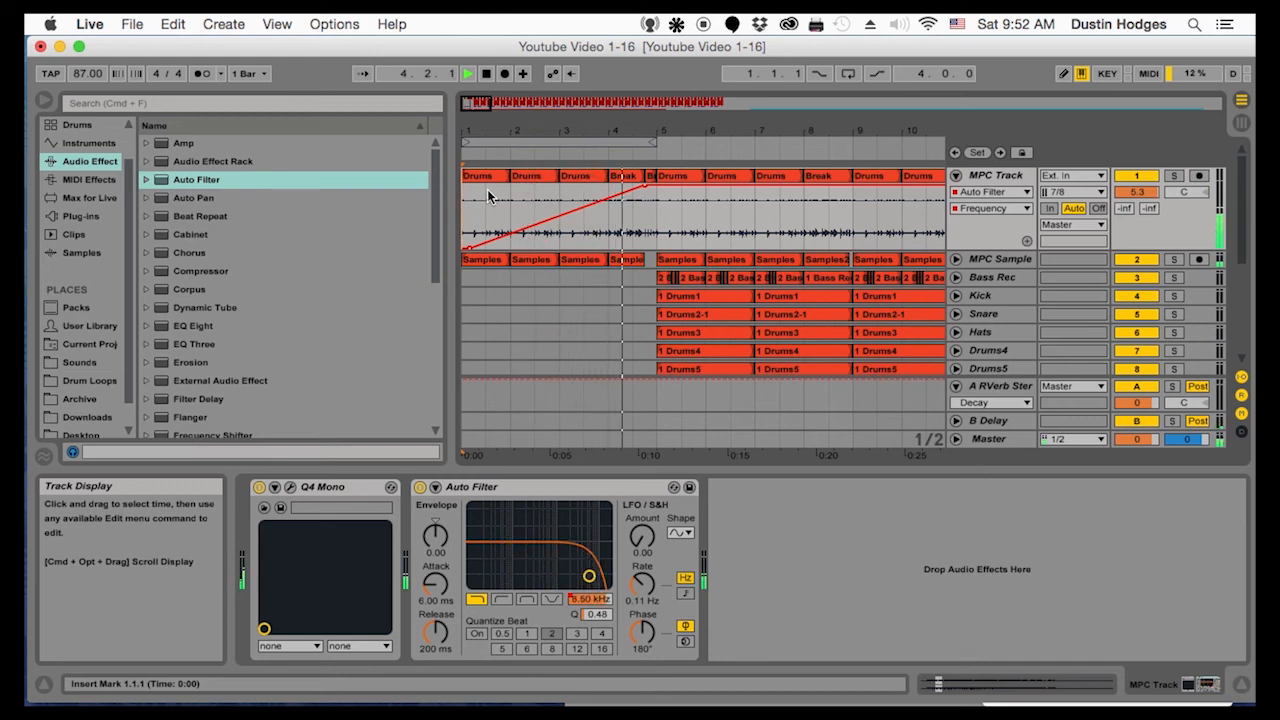
left_click_drag(657, 135, 672, 219)
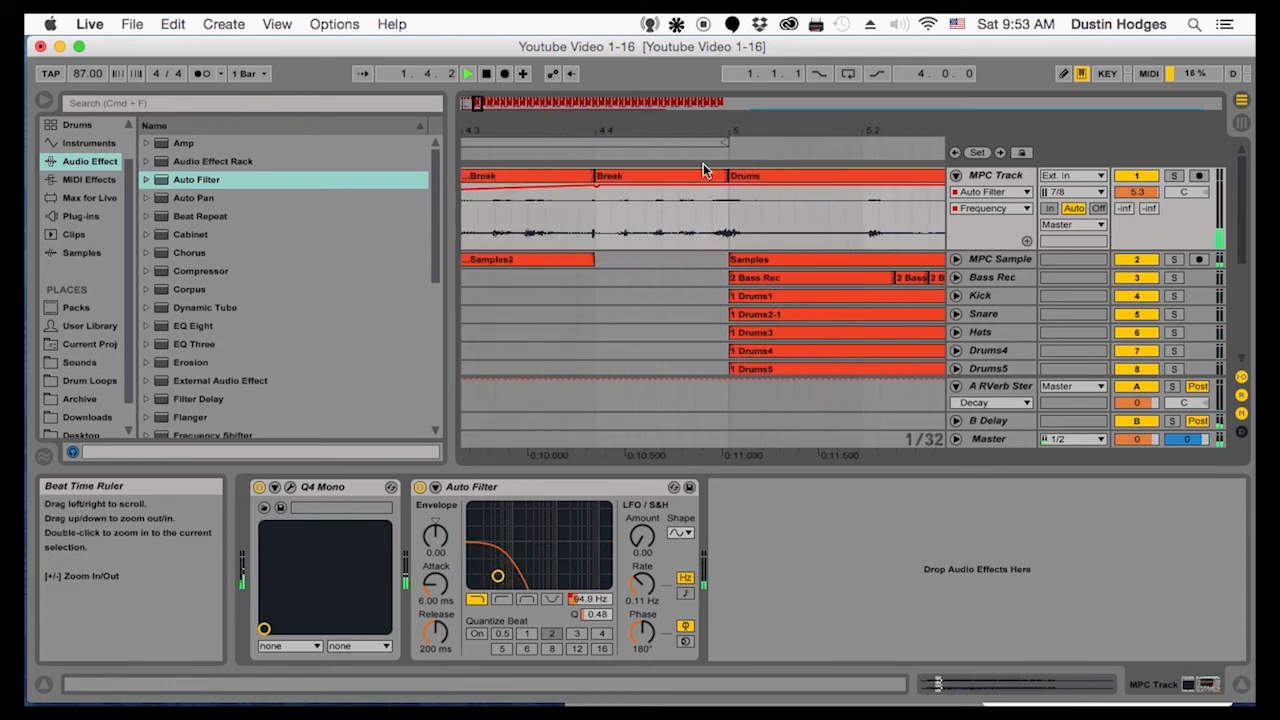
Replay the filter-swept intro from bar 1 and stop playback
scroll(613, 193, "down", 1)
key("space")
key("space")
left_click_drag(735, 133, 510, 66)
scroll(516, 316, "down", 1)
key("space")
scroll(518, 314, "down", 5)
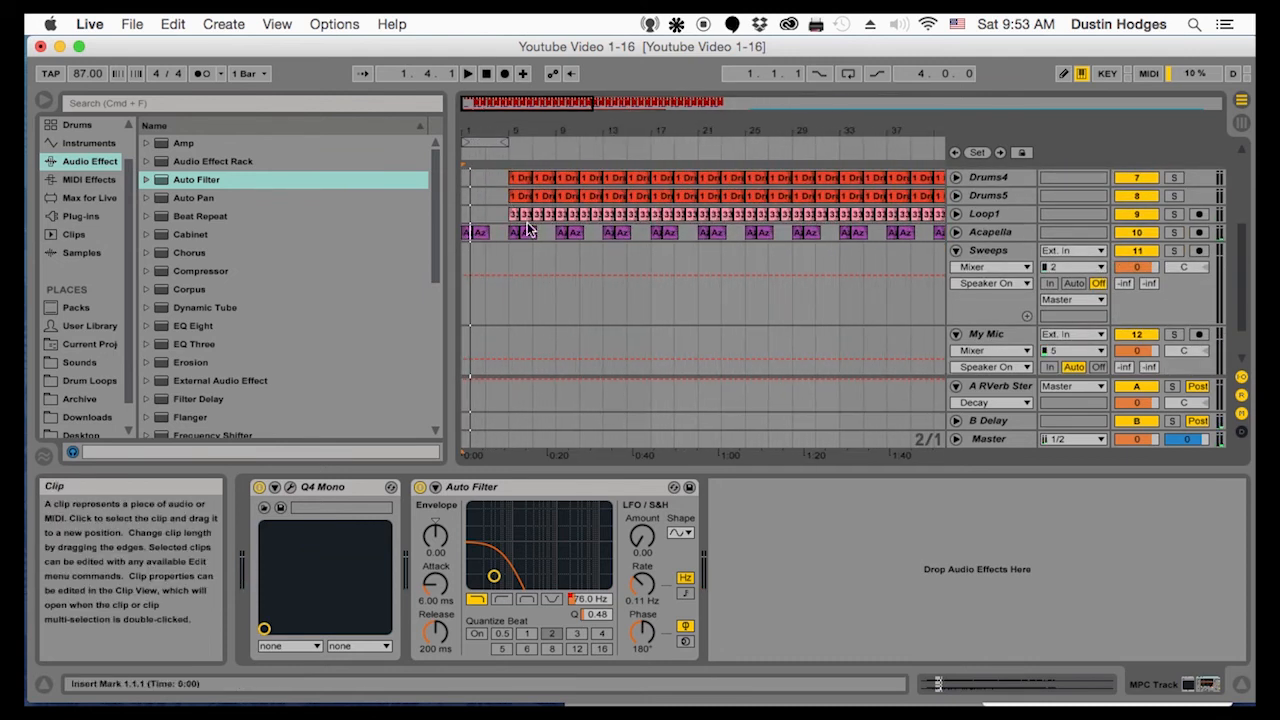
Delete the Snare and Drums5 clips in bars 5 to 8
scroll(550, 234, "up", 6)
left_click(525, 258)
key("Delete")
left_click(536, 256)
key("Delete")
left_click(522, 311)
key("Delete")
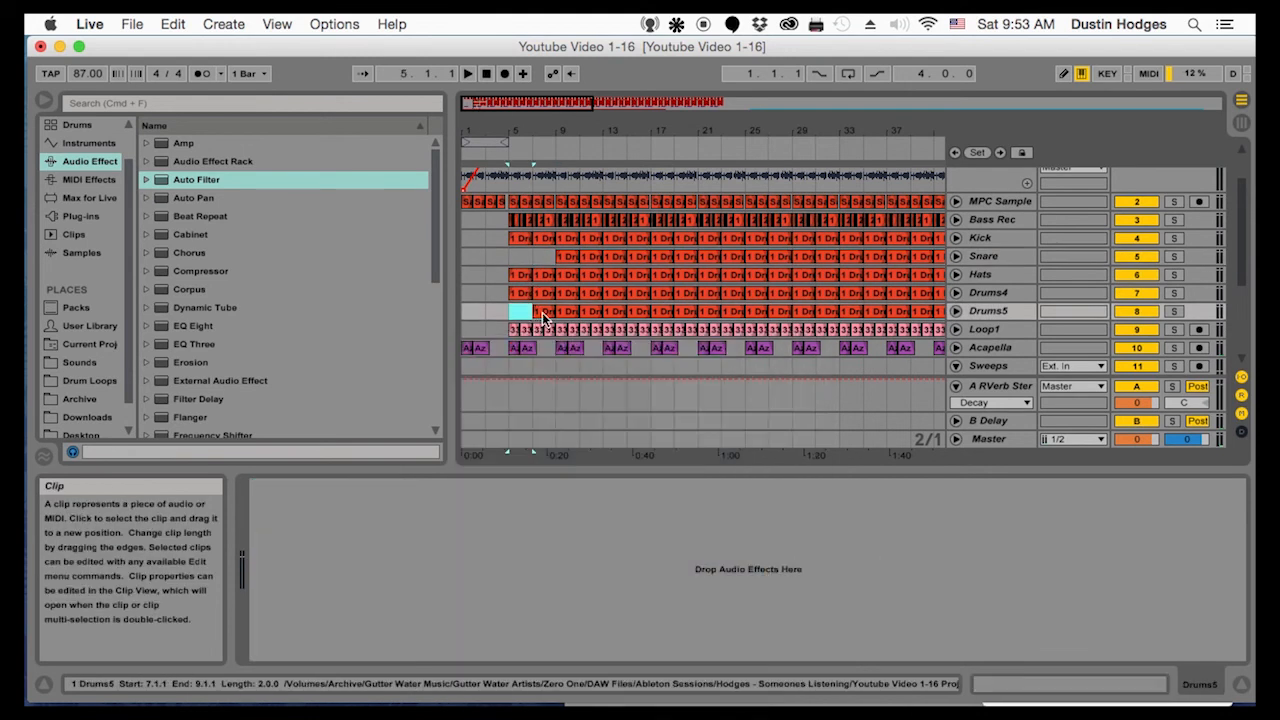
left_click(544, 311)
key("Delete")
Play from bar 3 through the drum entrance at bar 5 and stop in bar 6
left_click(484, 279)
key("space")
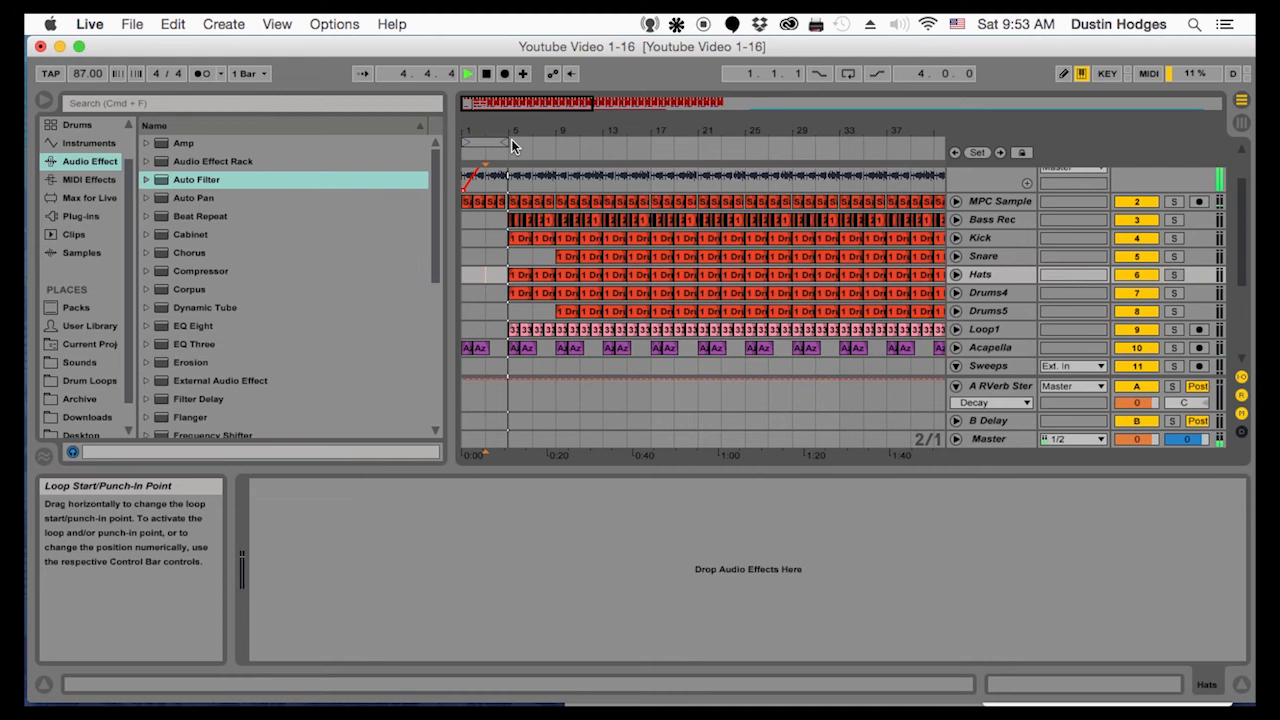
left_click_drag(511, 131, 515, 205)
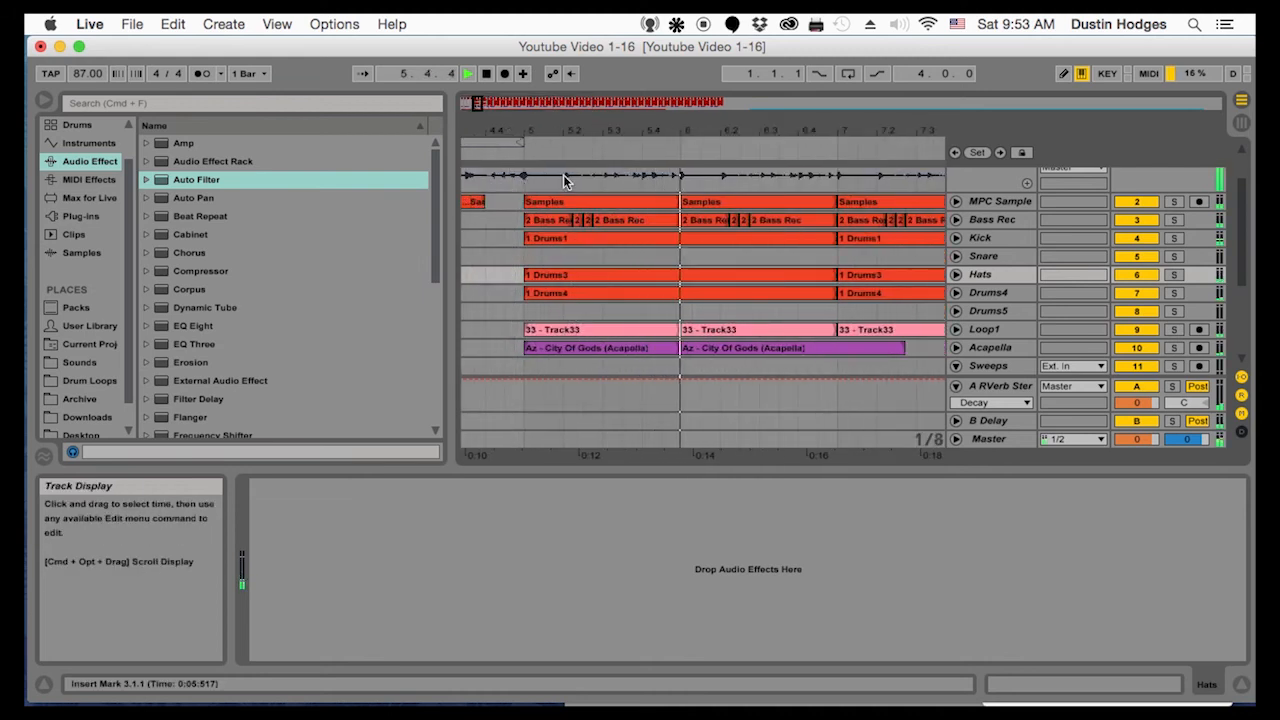
key("space")
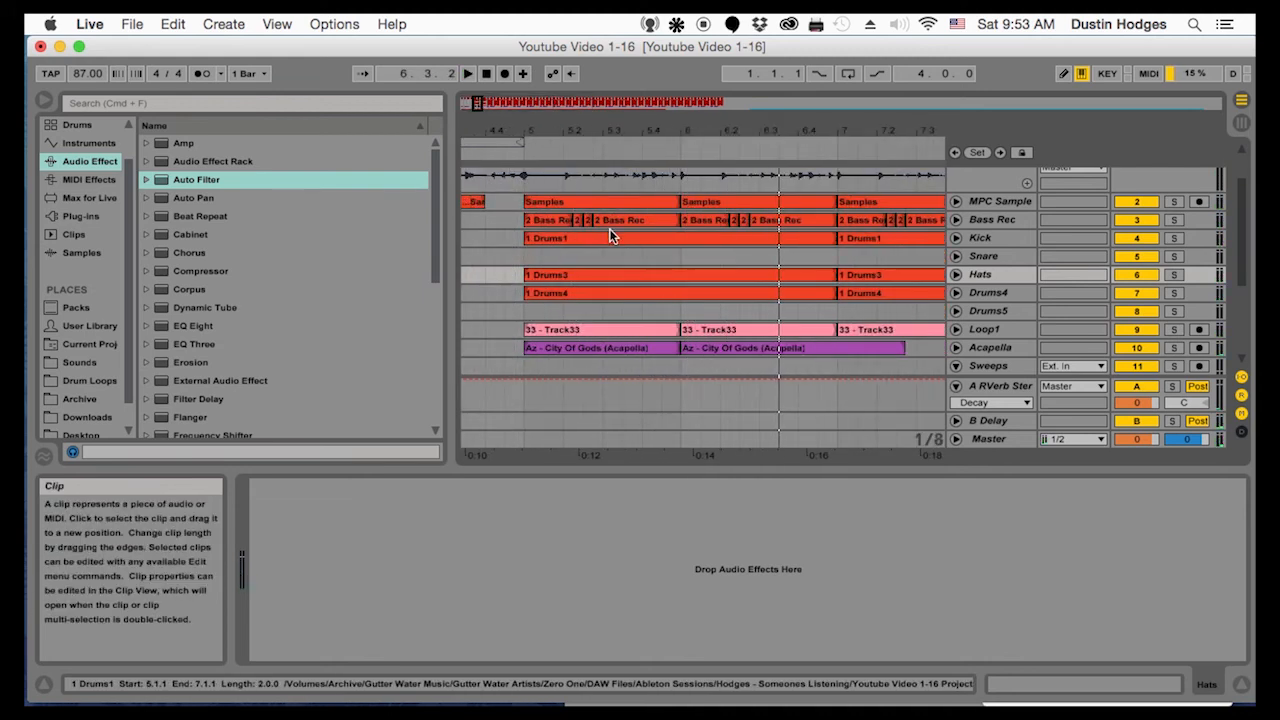
Delete the Loop1 clips in bars 5 and 6, auditioning the transition between the deletions
left_click_drag(598, 131, 595, 100)
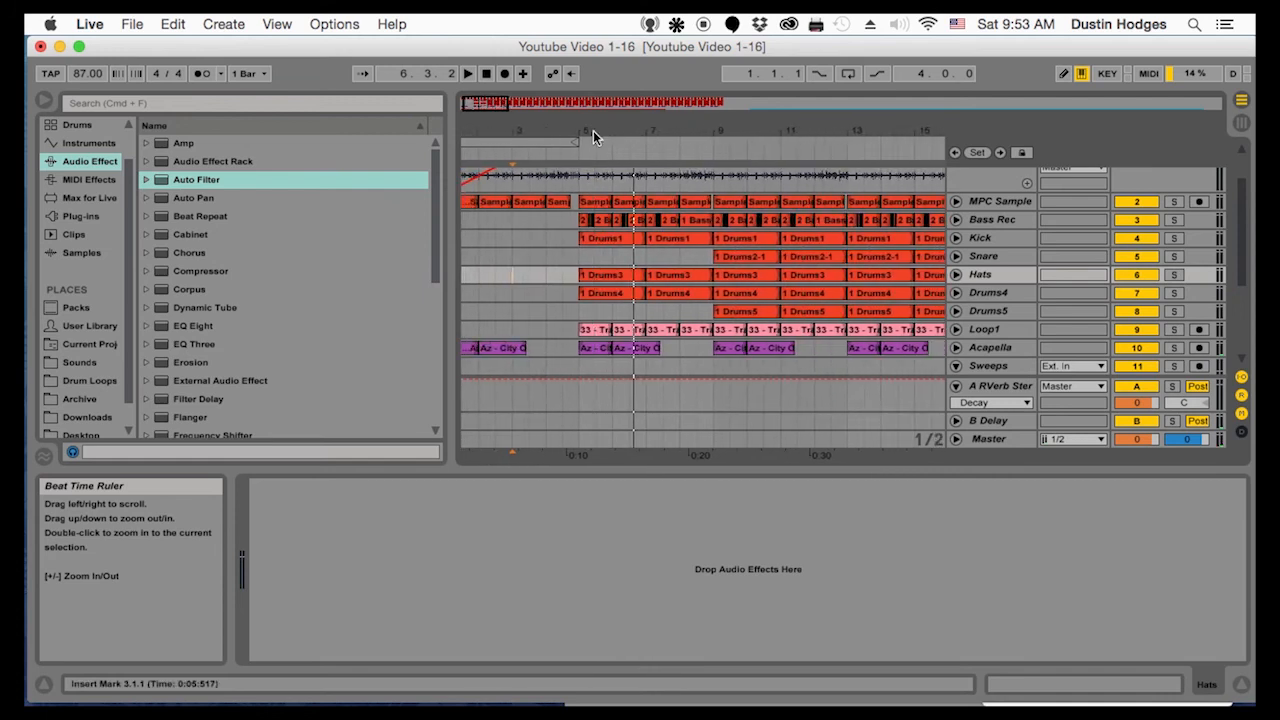
key("Delete")
left_click(571, 316)
key("space")
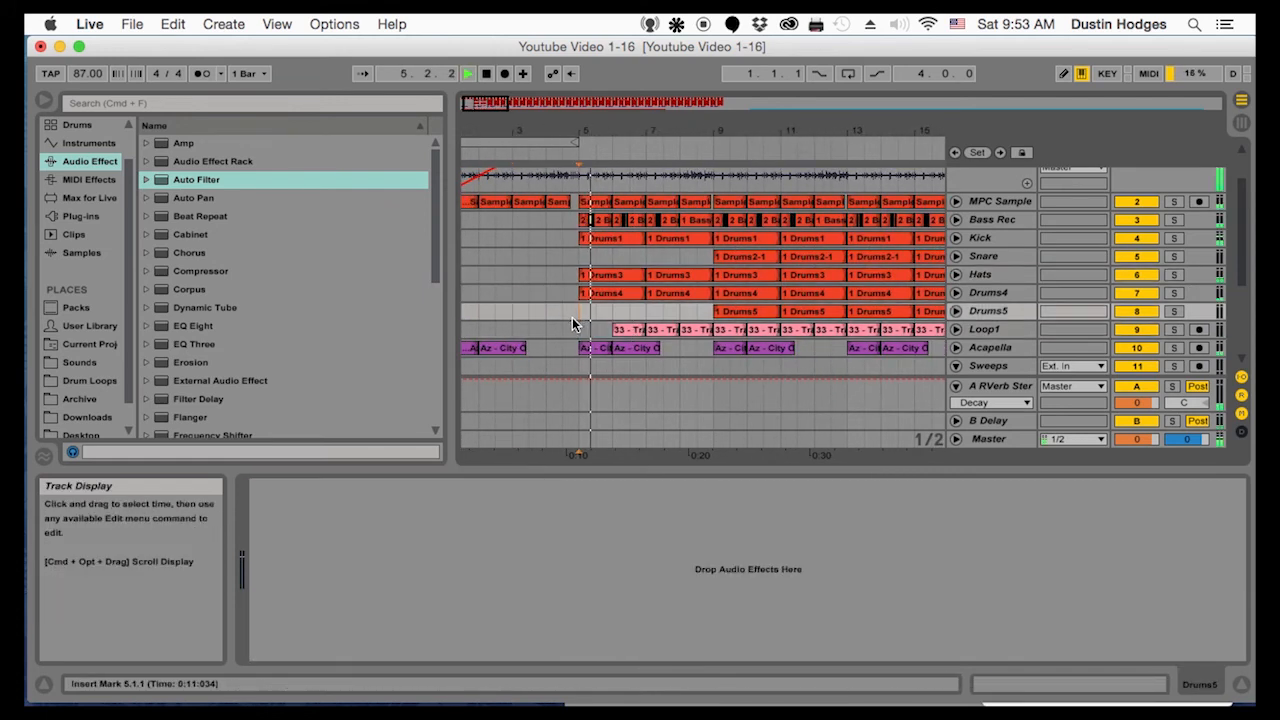
left_click(530, 309)
key("space")
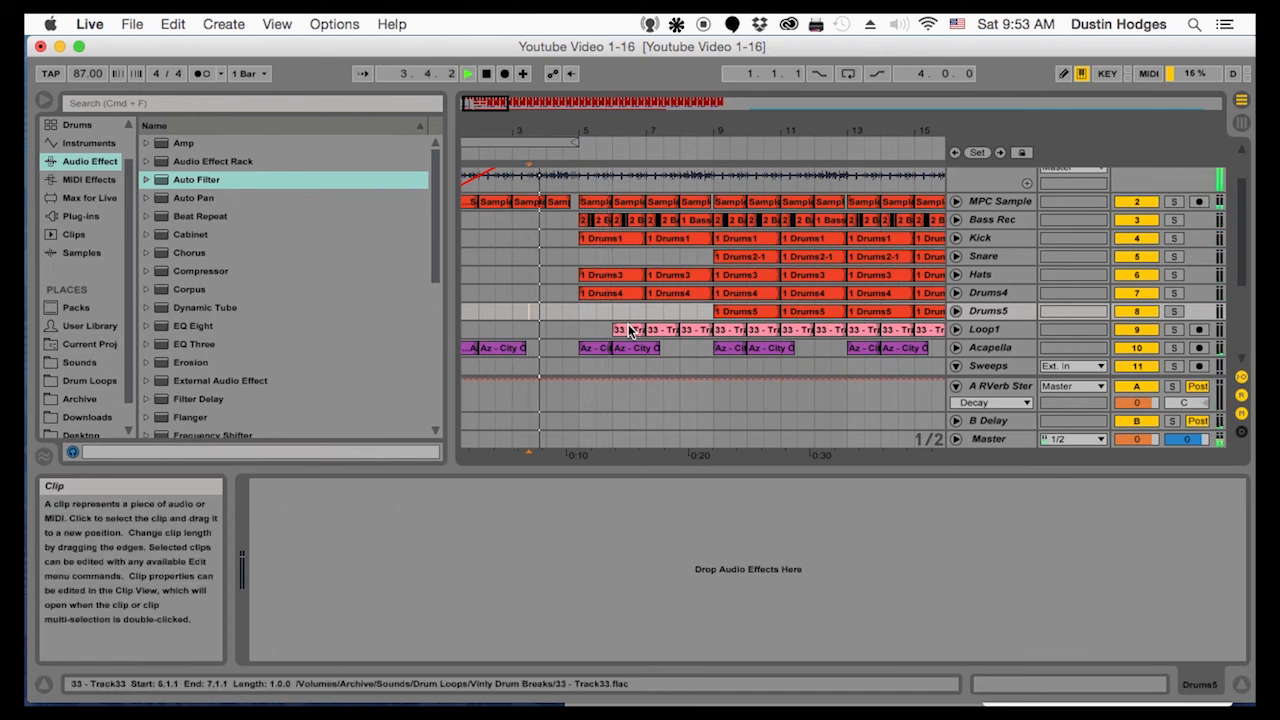
left_click(629, 327)
key("Delete")
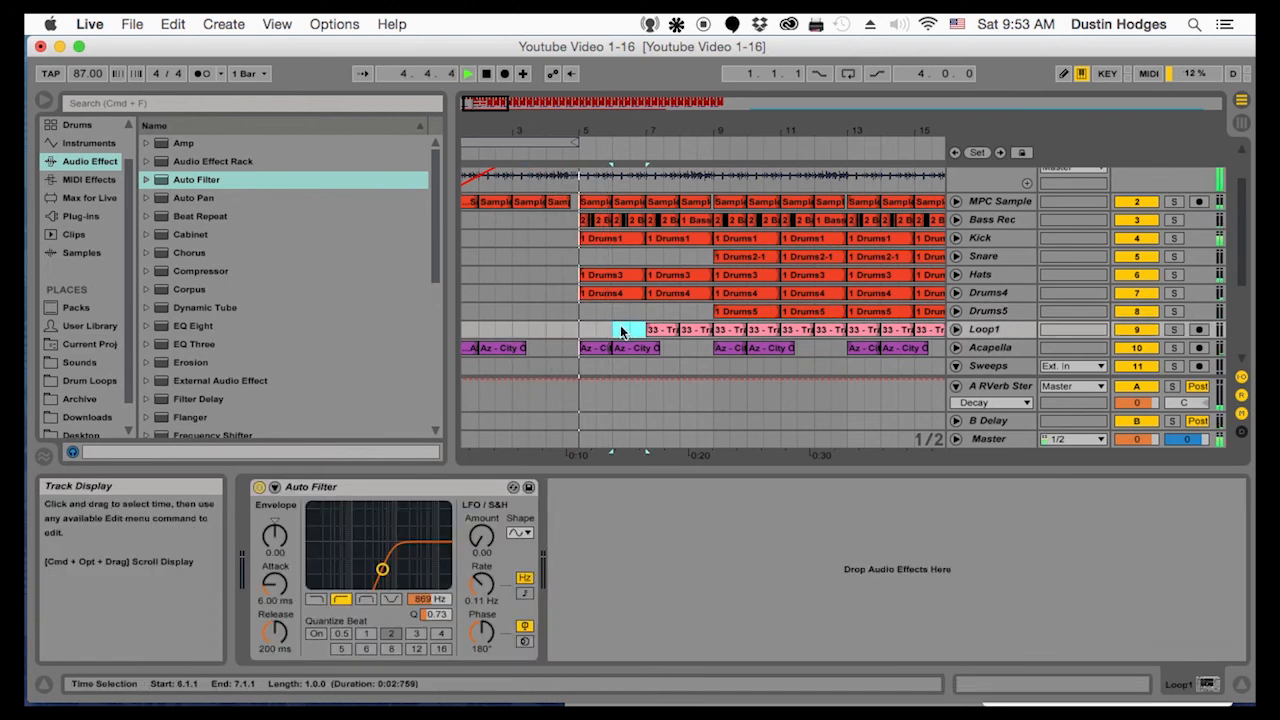
Trim the end of the MPC Track's last Break clip just before bar 5 and play the transition from bar 3
left_click_drag(575, 131, 620, 393)
key("space")
scroll(597, 243, "up", 3)
left_click_drag(617, 131, 618, 390)
left_click_drag(654, 176, 641, 177)
left_click(583, 233)
key("space")
key("space")
left_click_drag(565, 131, 502, 112)
left_click(497, 204)
key("space")
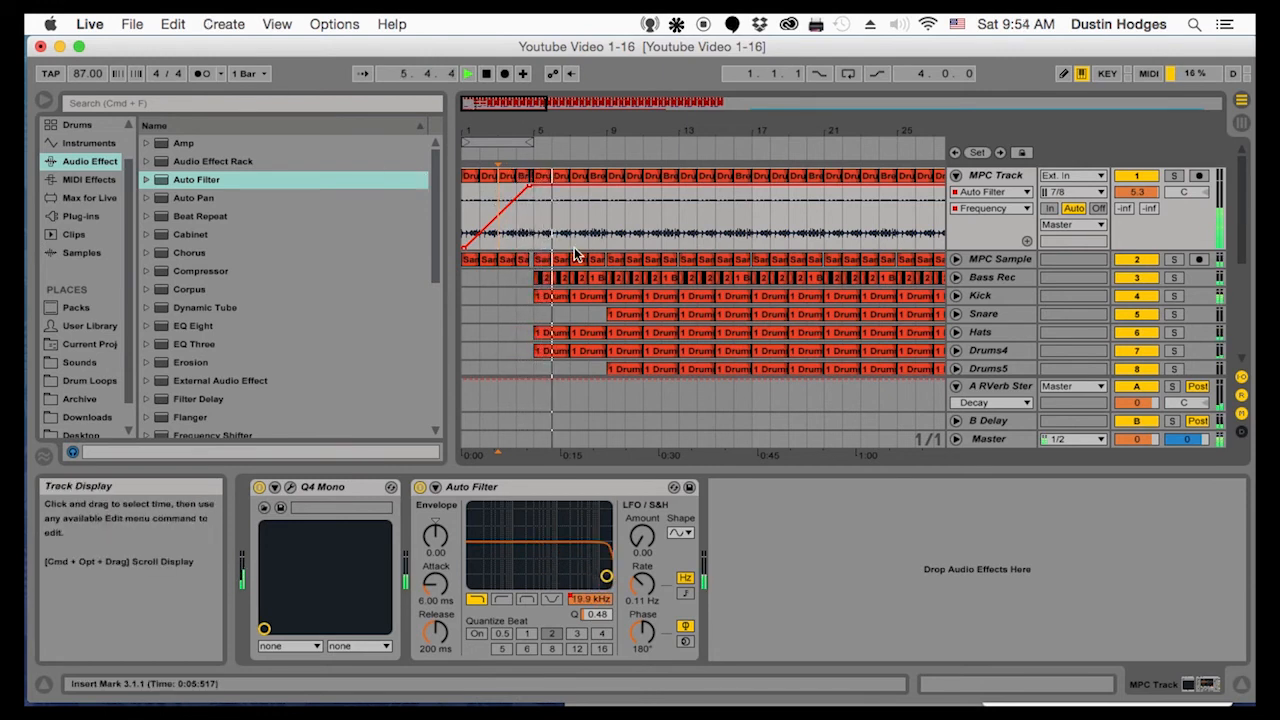
left_click_drag(587, 131, 655, 215)
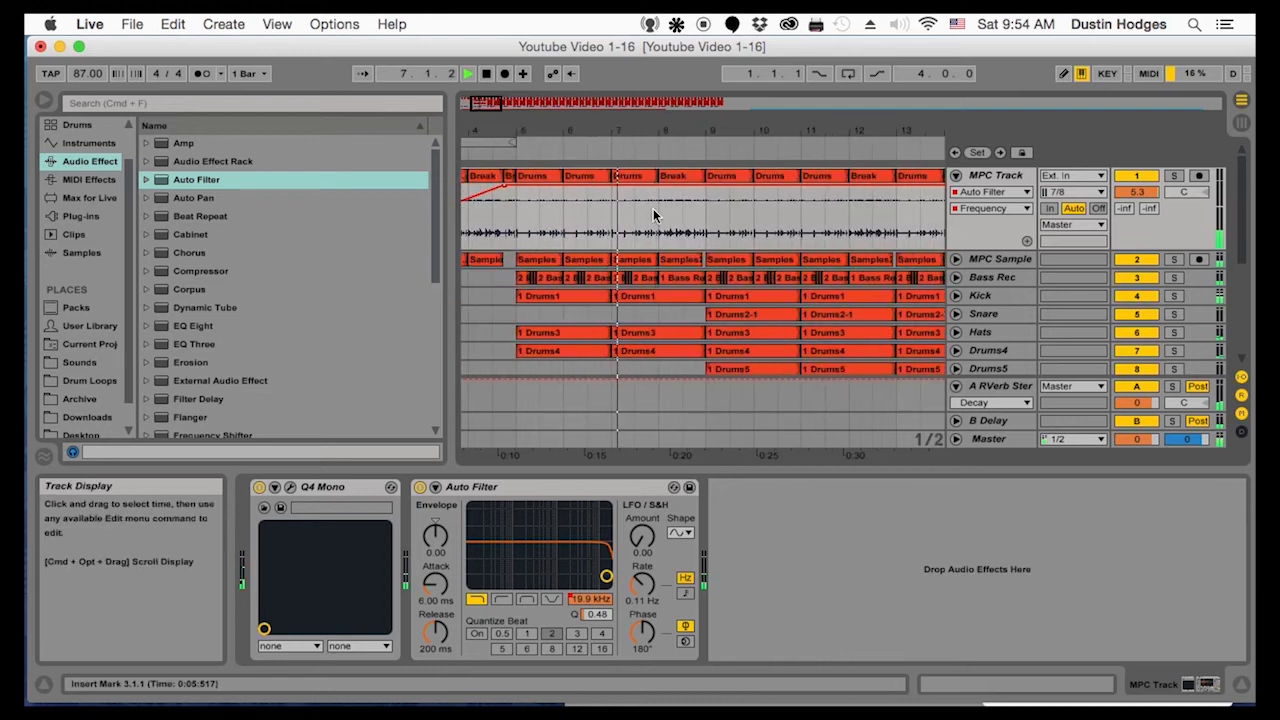
Stop playback and delete the Loop1 clip in bar 7
scroll(658, 304, "down", 3)
key("space")
left_click(644, 311)
key("Delete")
Reverse the Loop1 clip in bar 8 and play it in context
left_click(677, 312)
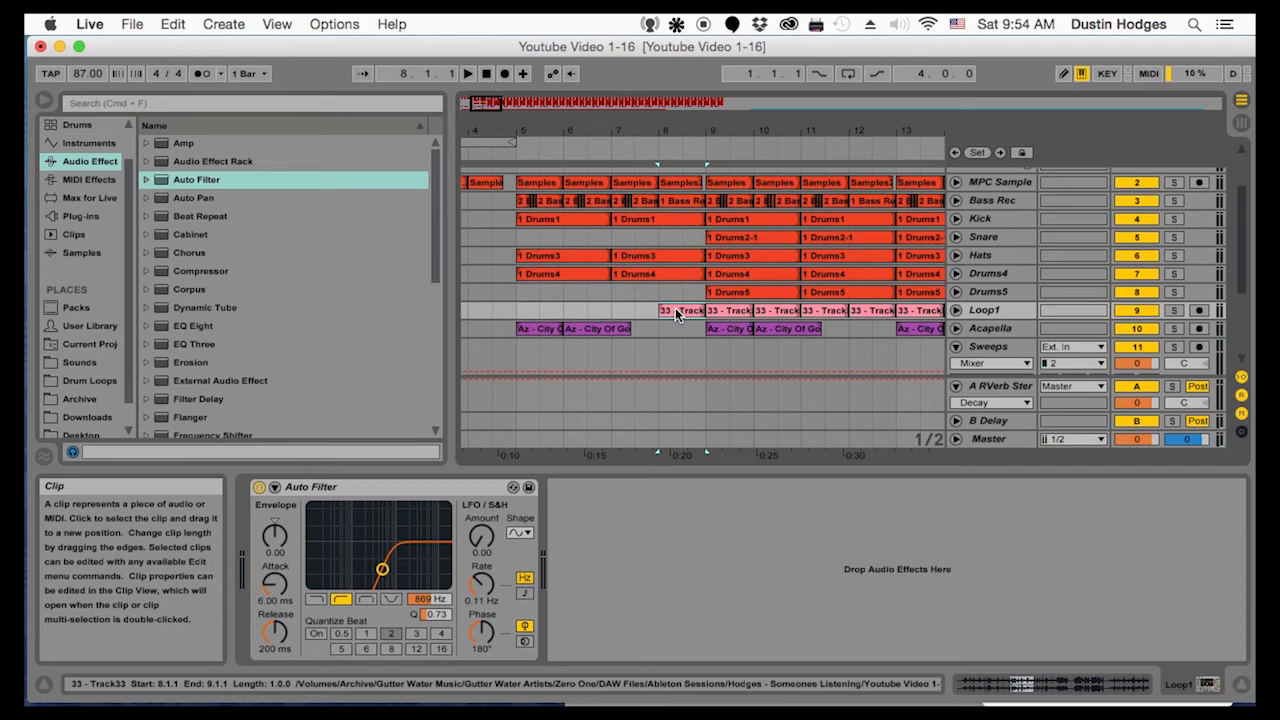
double_click(675, 307)
left_click(614, 313)
key("space")
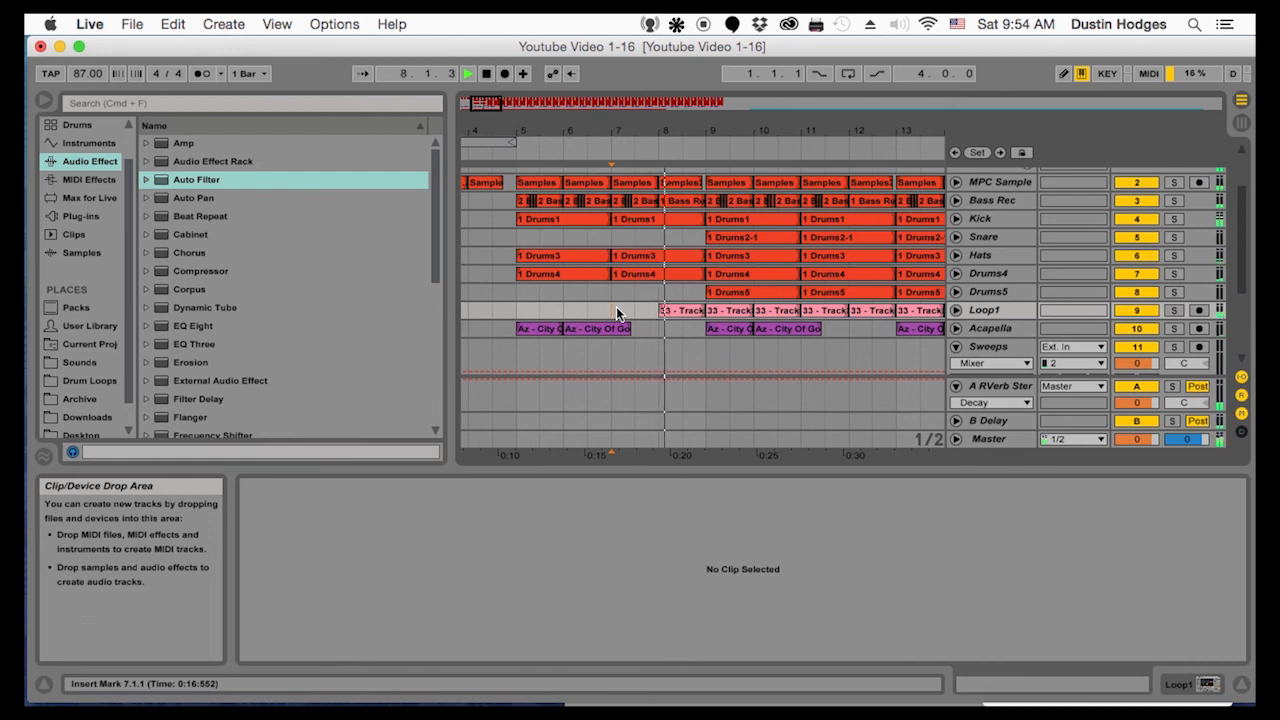
left_click(675, 309)
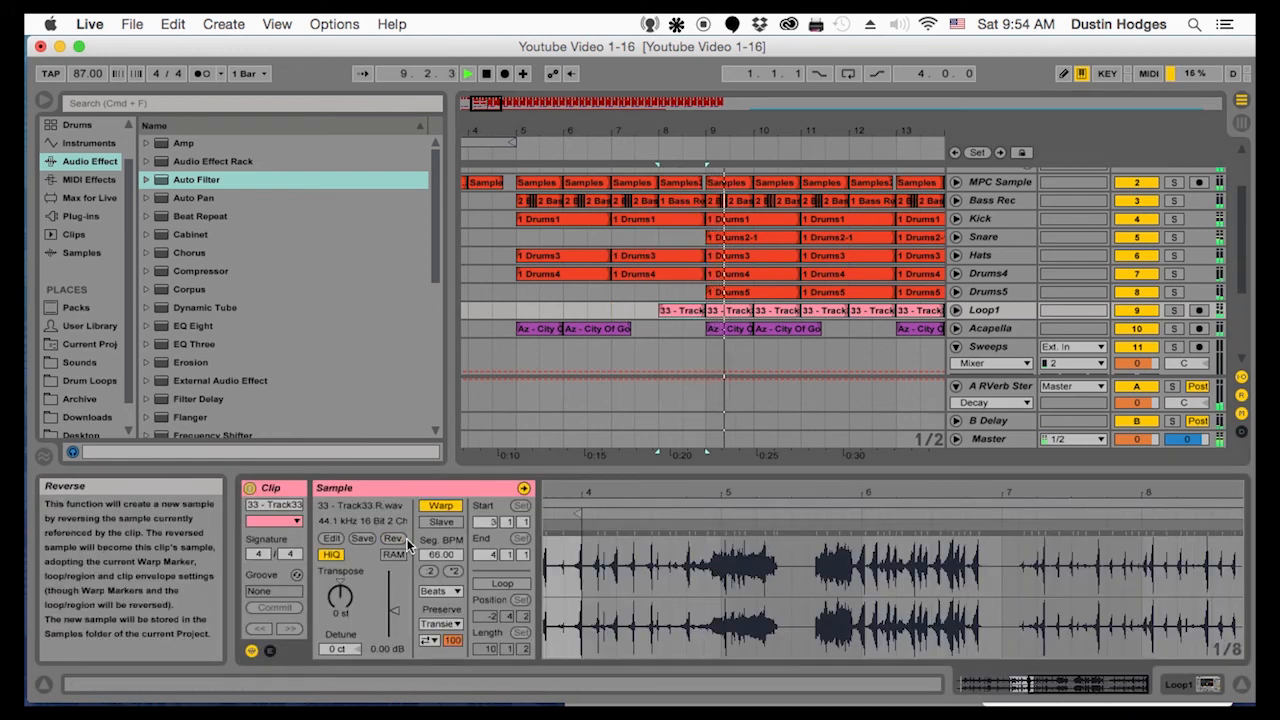
left_click(665, 298)
key("space")
Unfold the Loop1 track to show its waveform and stop playback
left_click(955, 312)
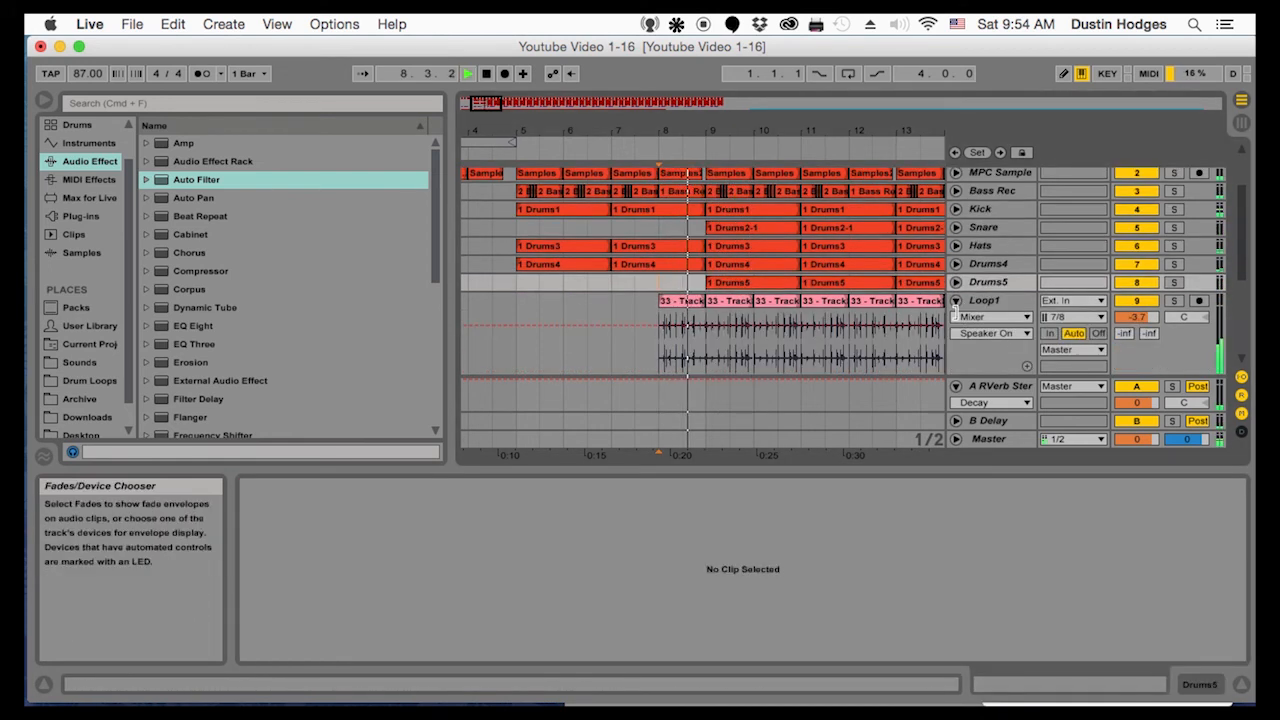
left_click_drag(668, 132, 772, 128)
key("space")
Copy the reversed Loop1 clip from bar 8 into bars 5, 6 and 7 and play from bar 5
left_click(787, 311)
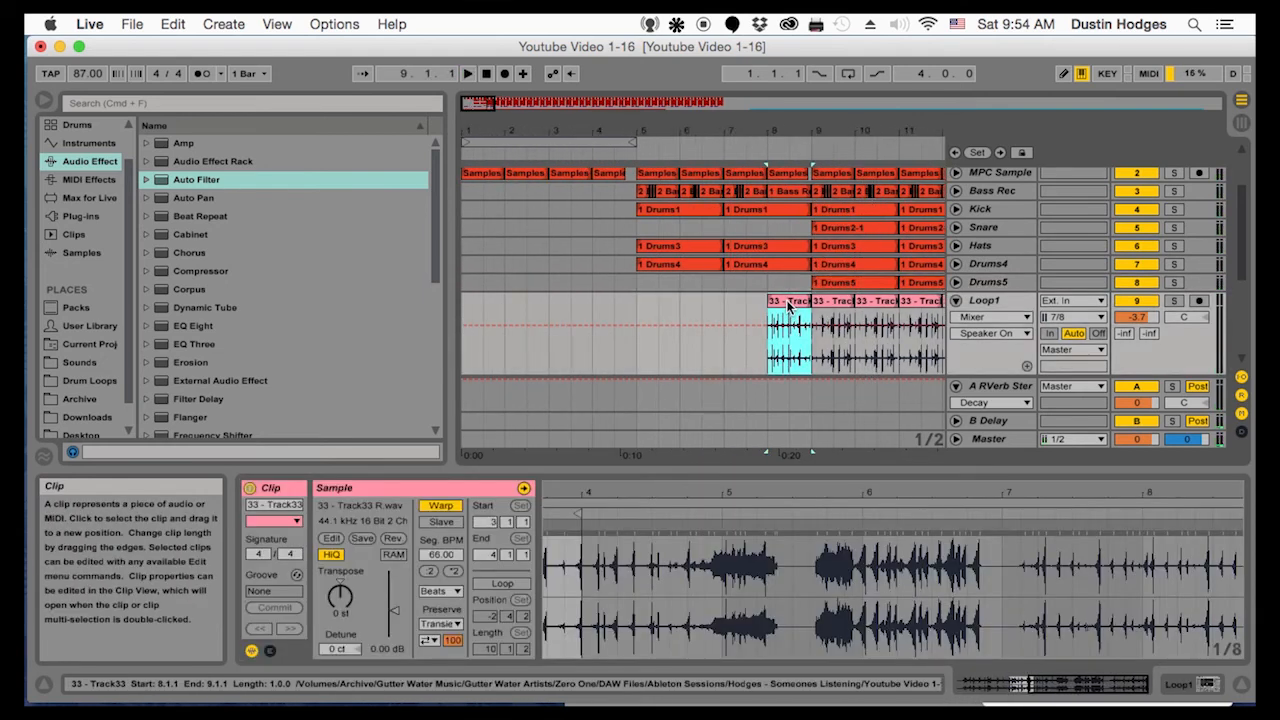
left_click(633, 311)
key("super+v")
key("super+d")
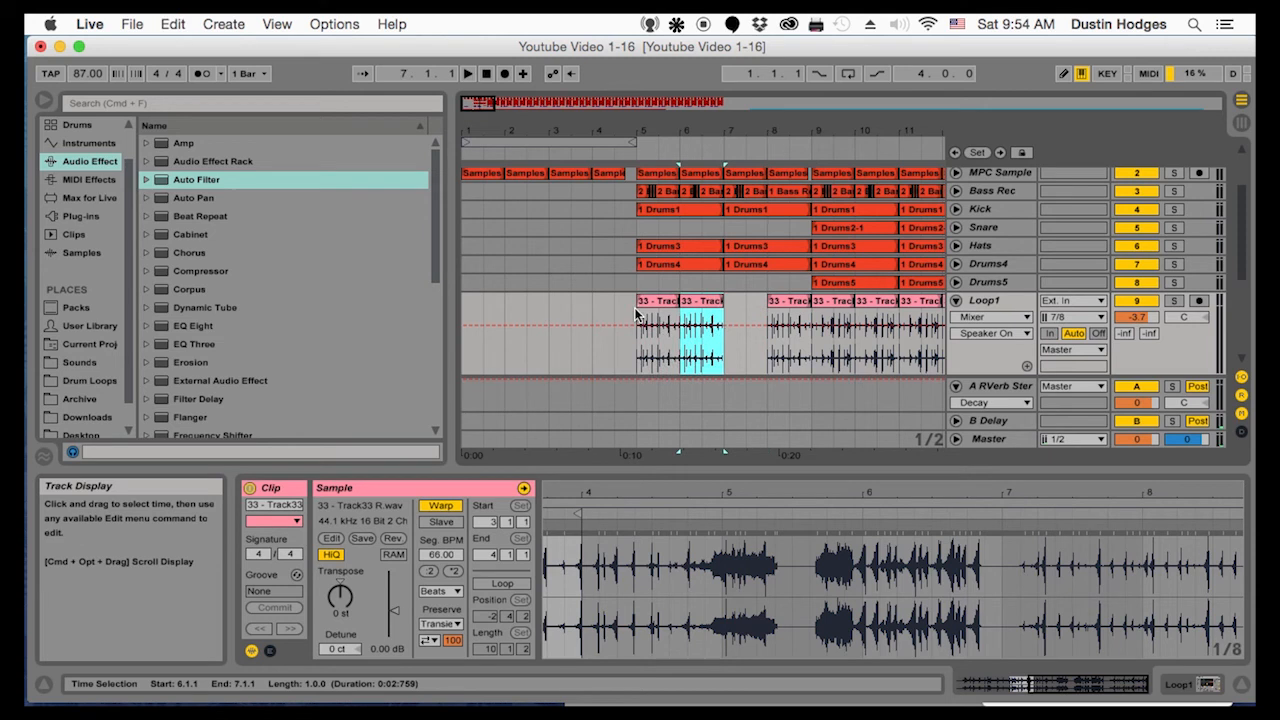
key("super+d")
left_click(641, 309)
key("space")
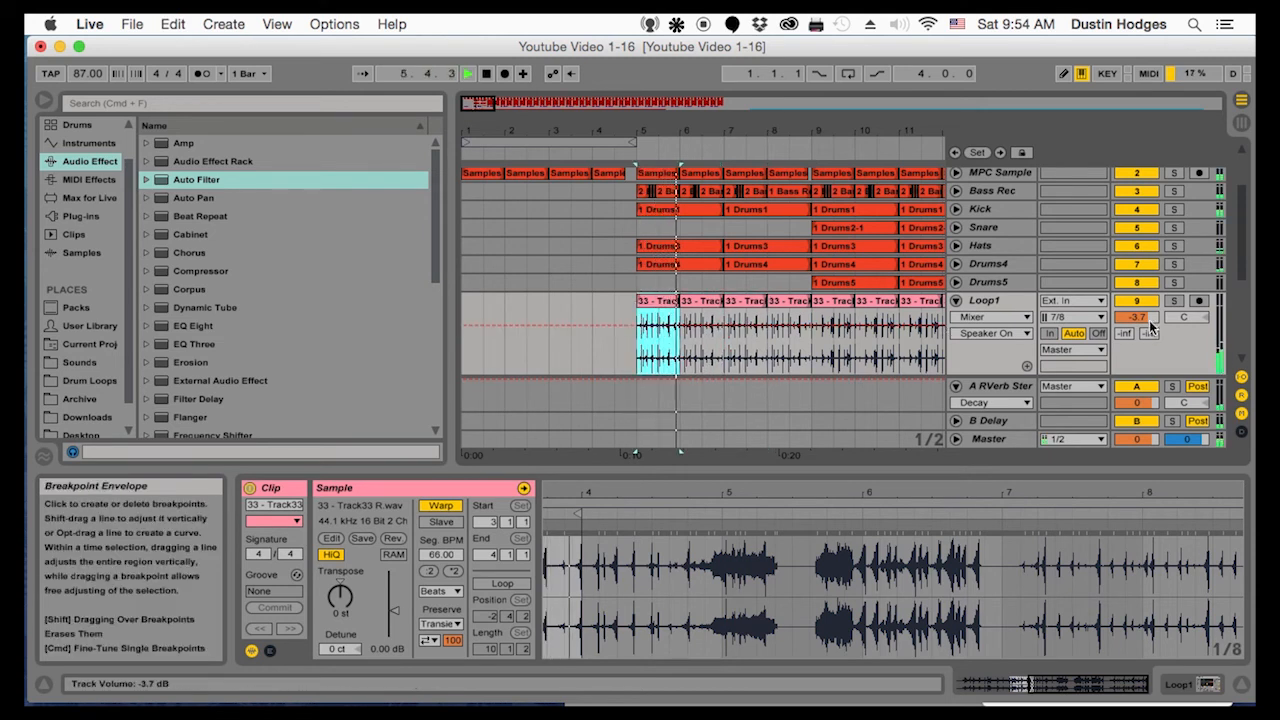
Set the Loop1 track volume to -6.3 dB and delete the track's reversed clips in bars 5 to 8
left_click_drag(1140, 316, 1147, 320)
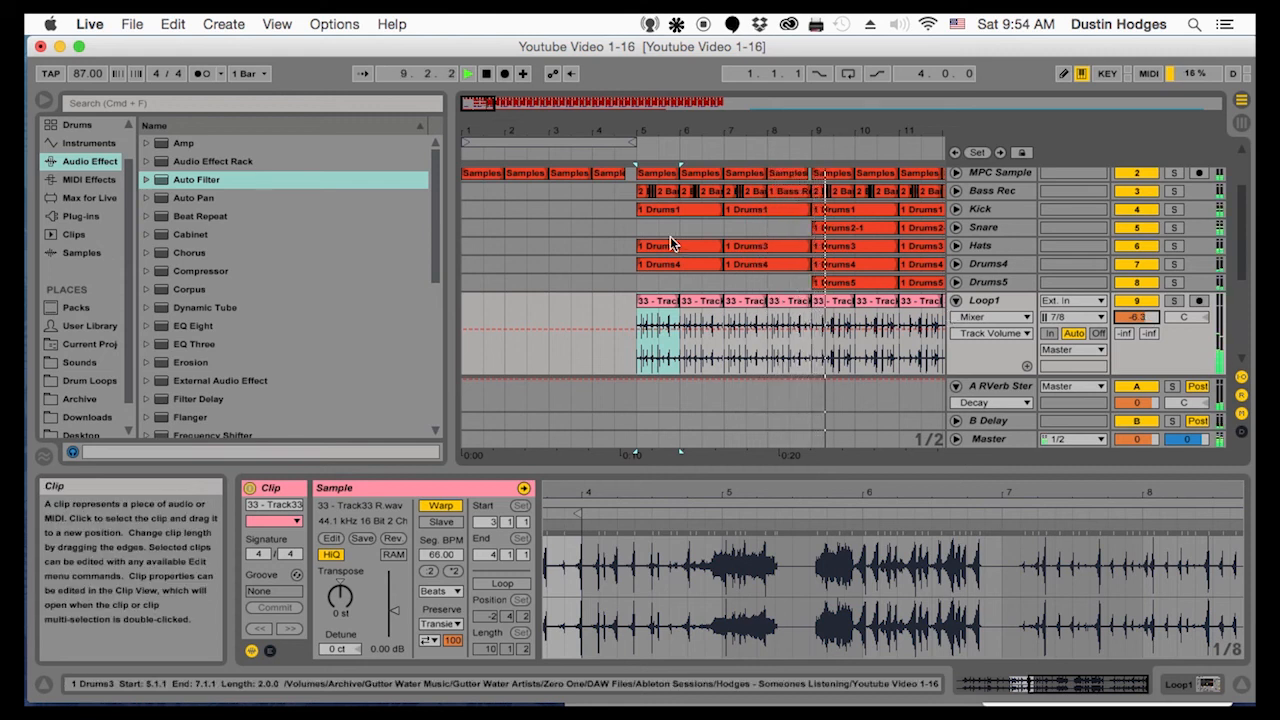
left_click_drag(632, 304, 812, 320)
key("Delete")
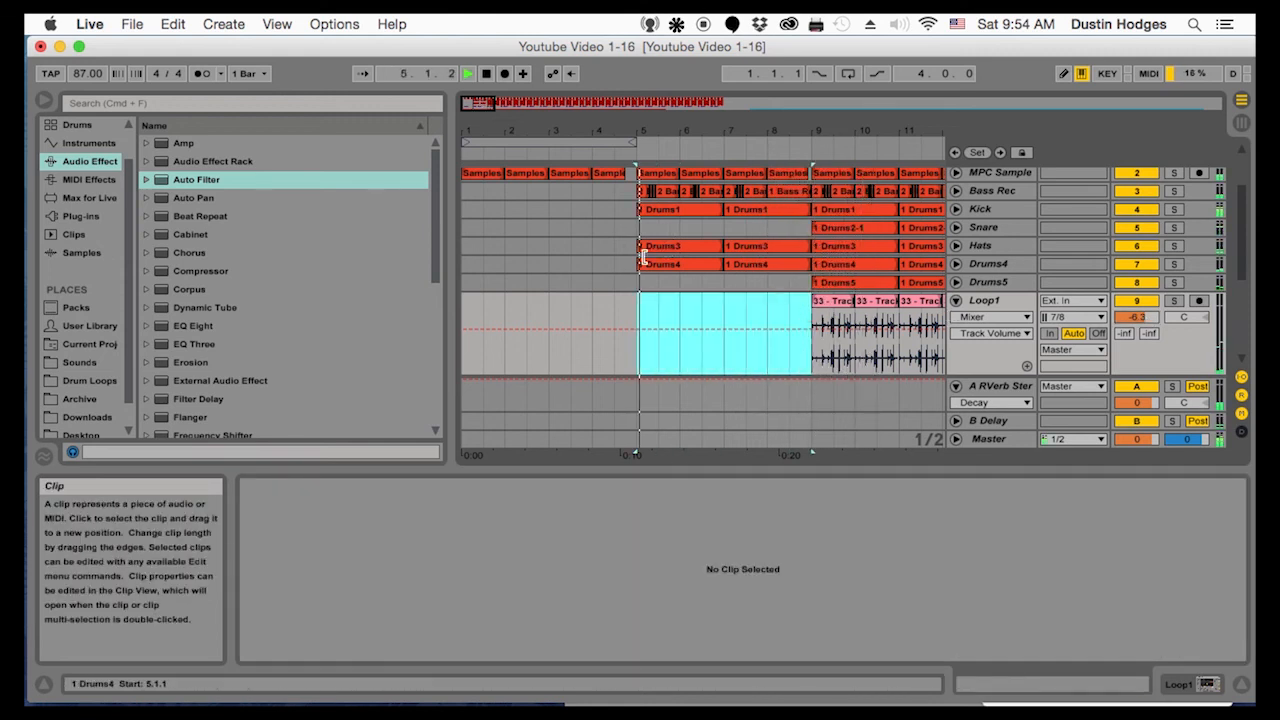
left_click(570, 227)
key("space")
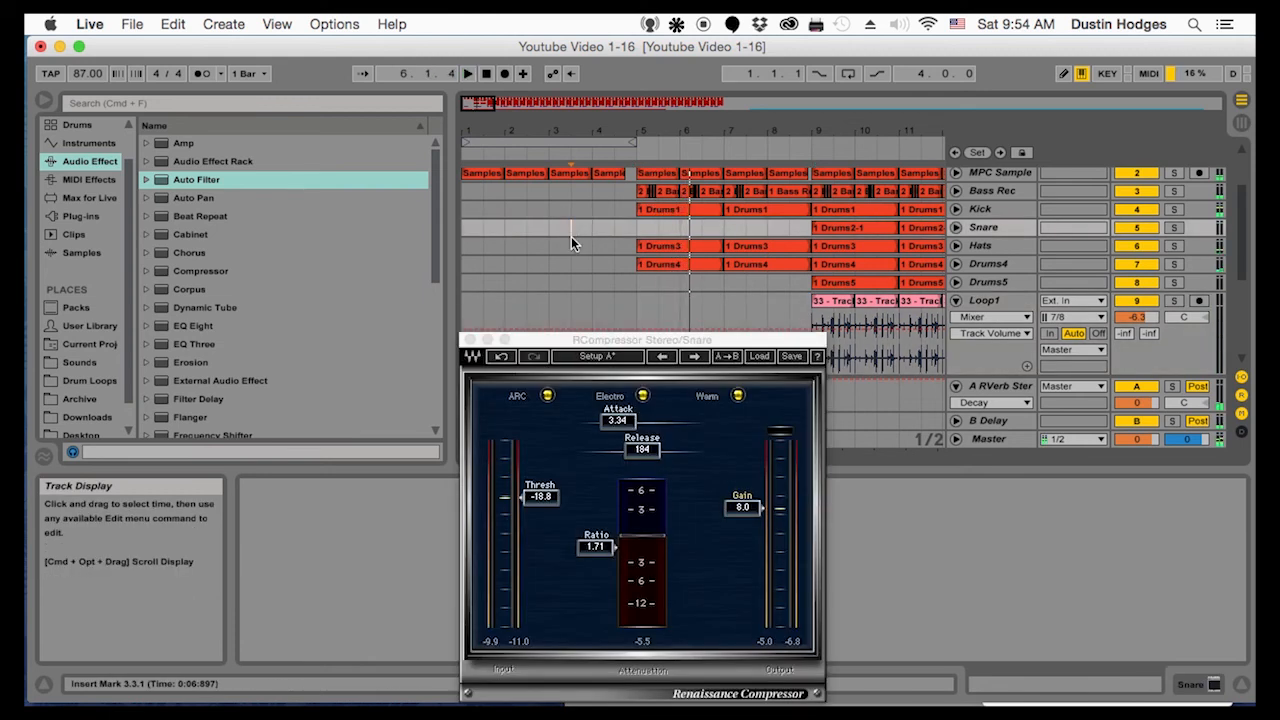
Copy the unreversed Loop1 clip from bar 9 into bars 5 to 8
left_click(828, 303)
key("super+c")
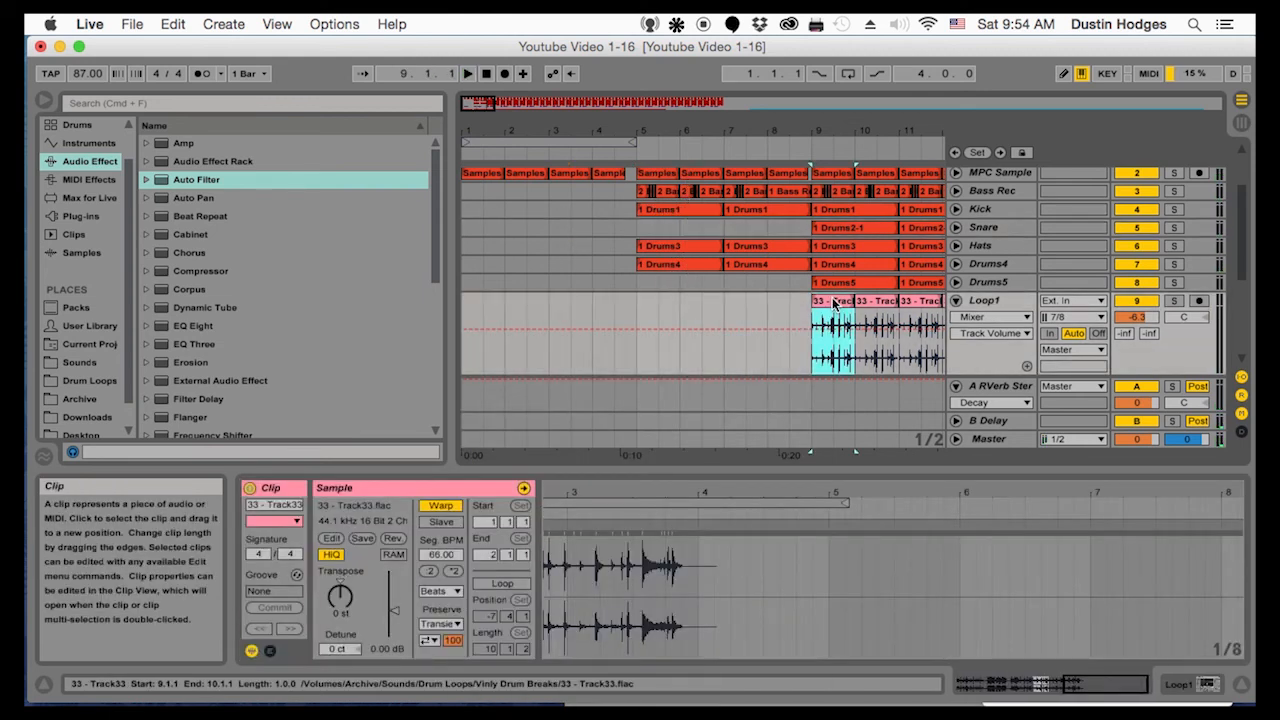
left_click(637, 308)
key("super+v")
key("super+d")
key("super+d")
key("super+d")
Paste the end slice of the bar 5 Loop1 clip at 4.3.1, reversed and extended to bar 5, and play it
left_click_drag(645, 131, 645, 165)
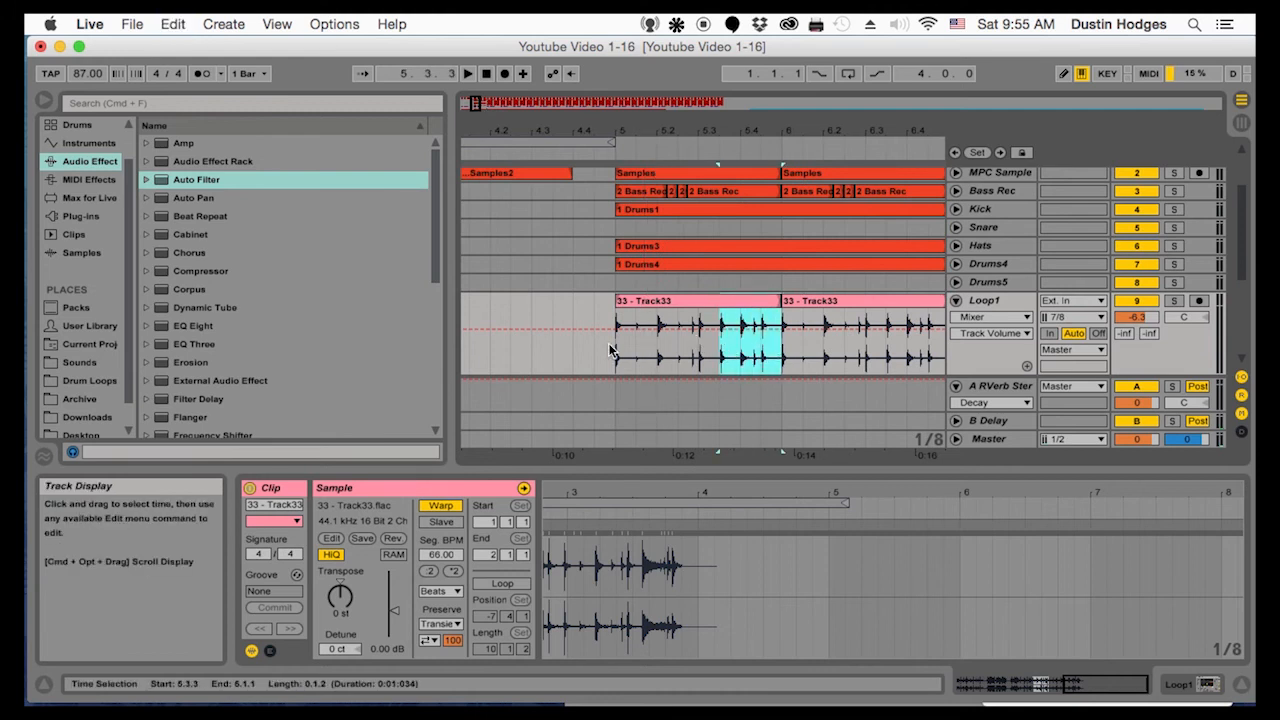
left_click(552, 349)
key("super+v")
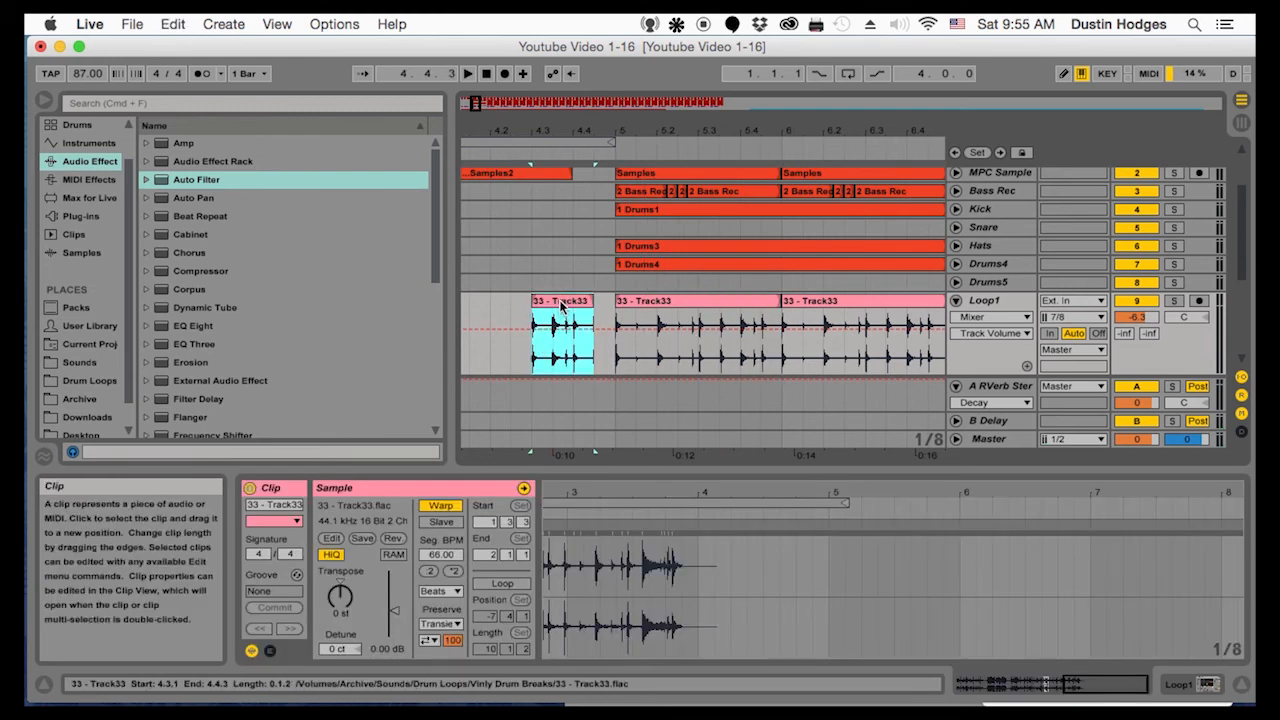
left_click(393, 538)
key("space")
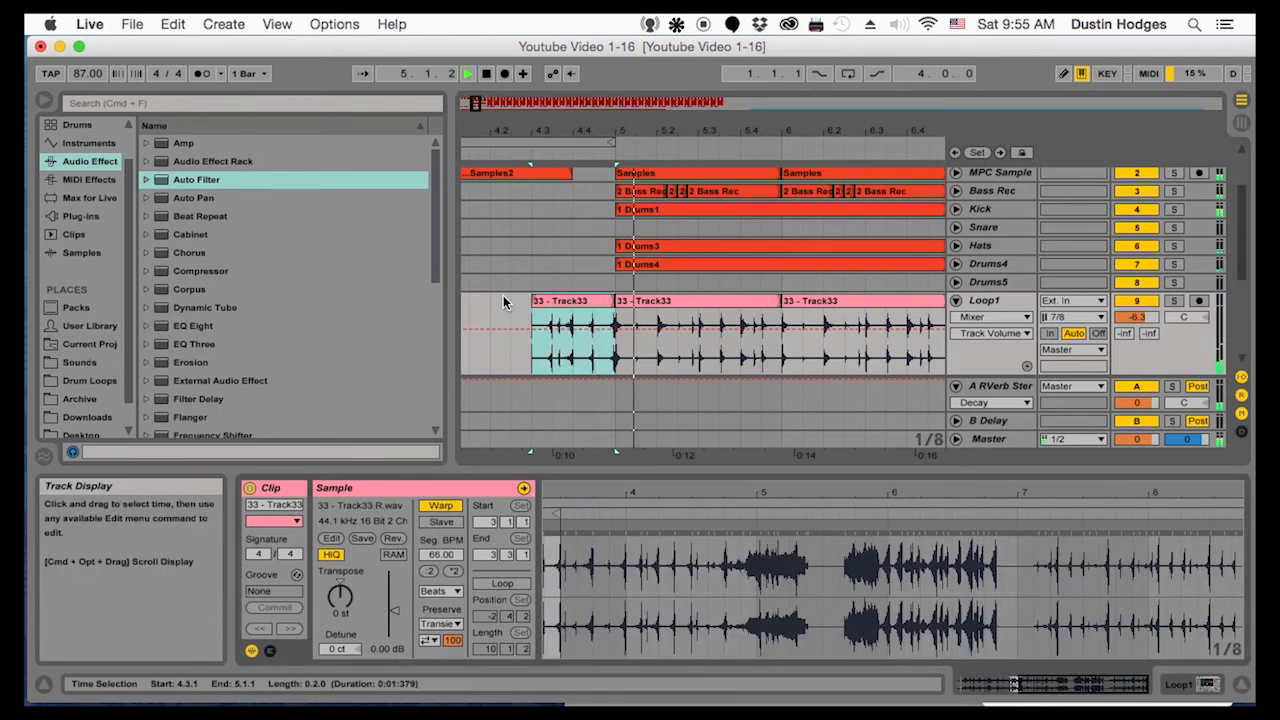
key("space")
Show Loop1's fades, add a long fade-in to the reversed clip at 4.3.1, and play it through to bar 9
left_click(1007, 317)
left_click(1008, 346)
left_click_drag(533, 318, 593, 320)
left_click(492, 322)
key("space")
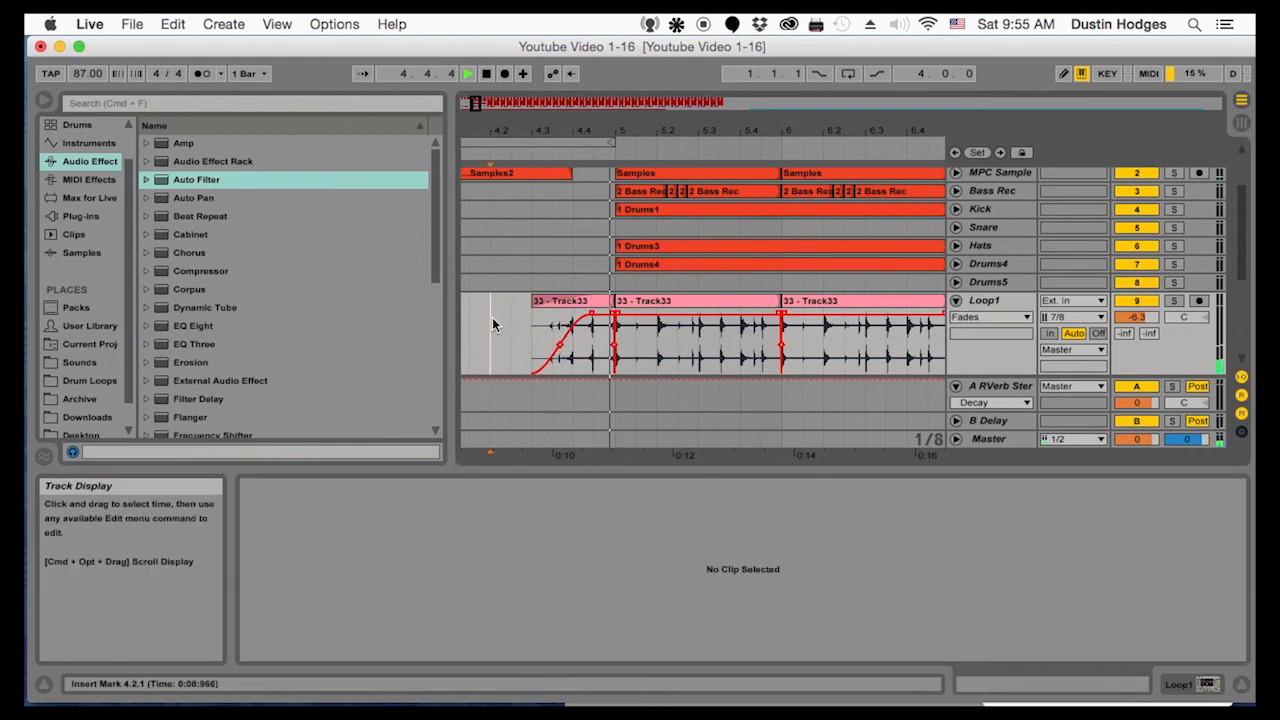
left_click_drag(600, 126, 673, 145)
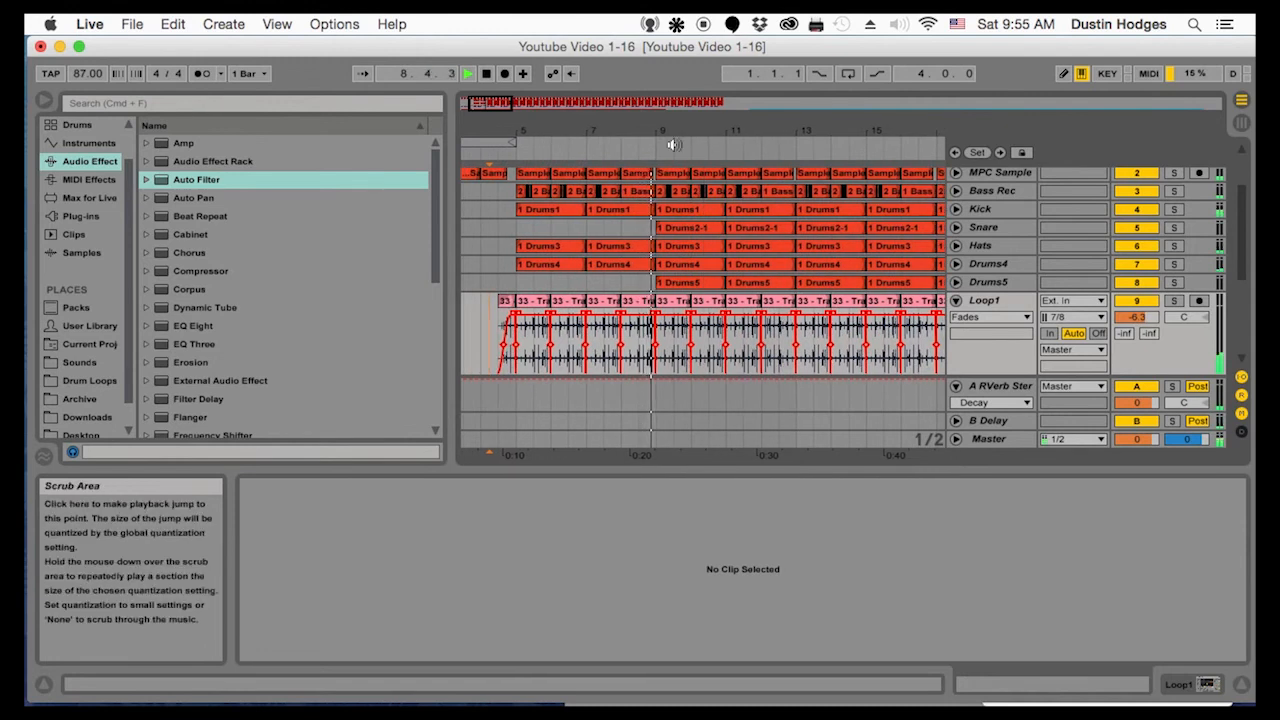
Copy the Snare clip from bar 9 into bars 5 to 8
left_click(688, 233)
key("super+c")
key("space")
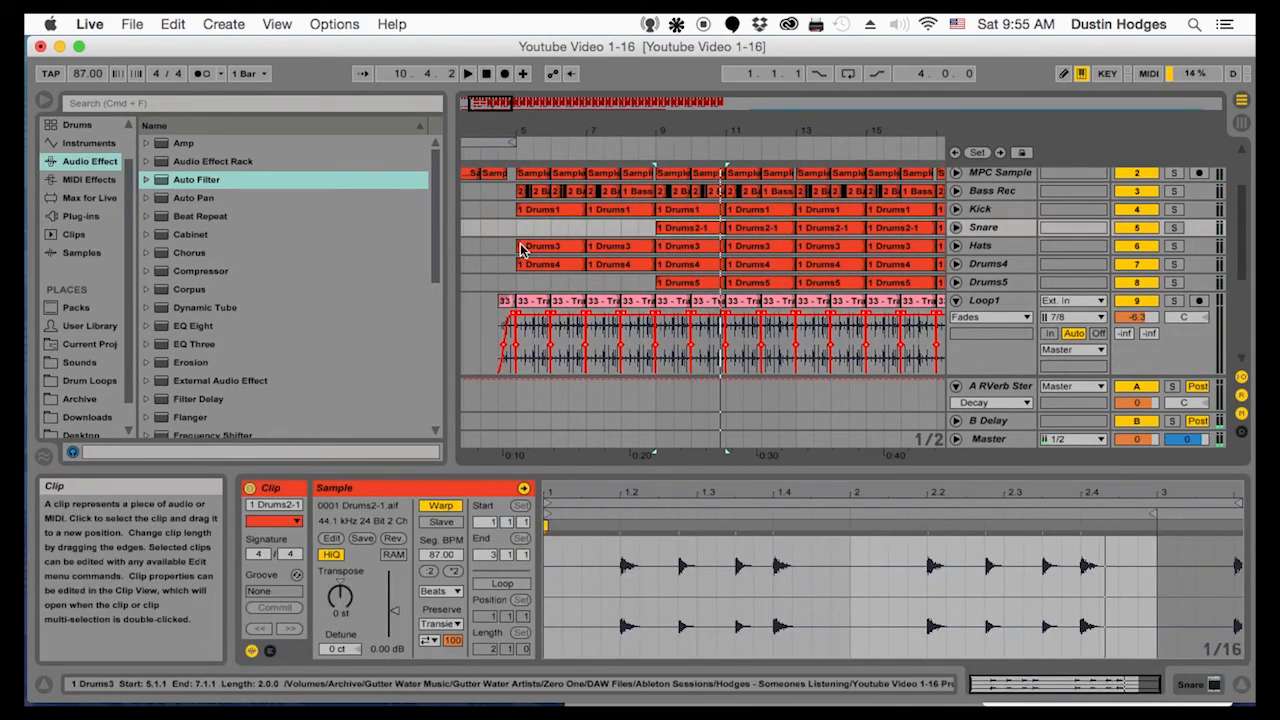
left_click(519, 229)
key("super+v")
key("super+v")
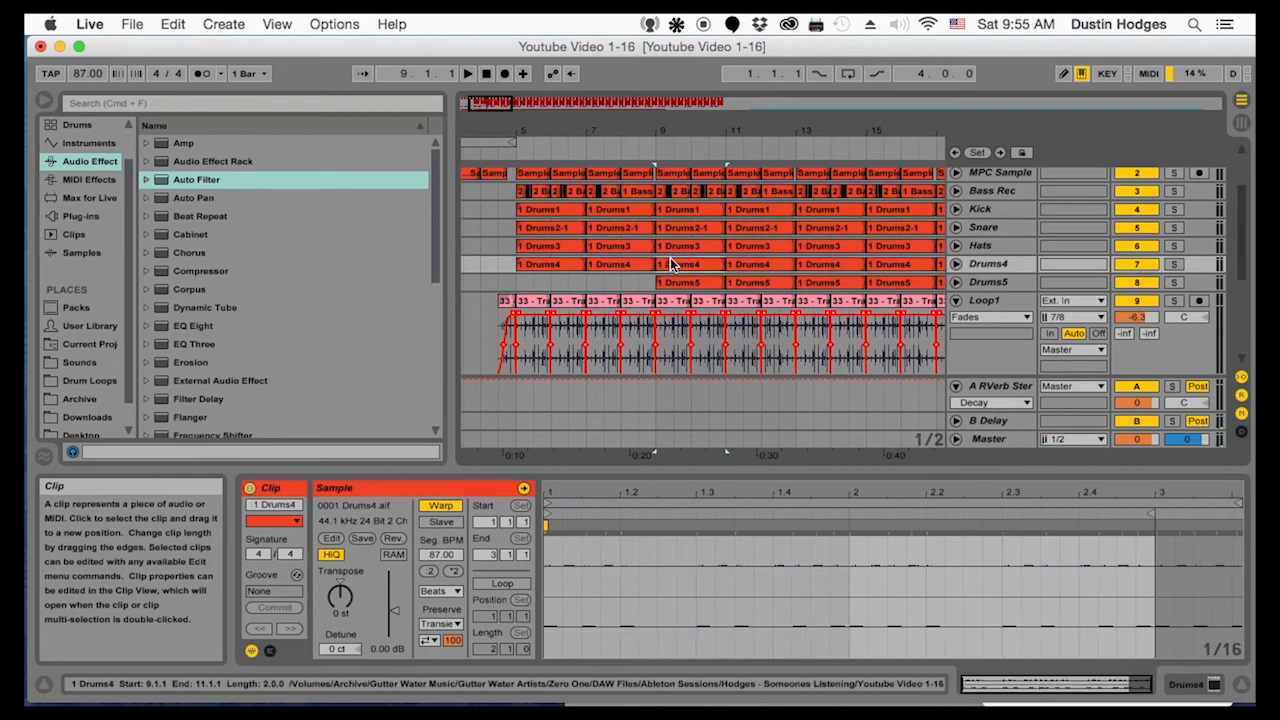
Delete the Hats clips in bars 5 to 8 while playing the section from bar 5
left_click(546, 247)
key("Delete")
left_click(598, 247)
key("space")
left_click(520, 247)
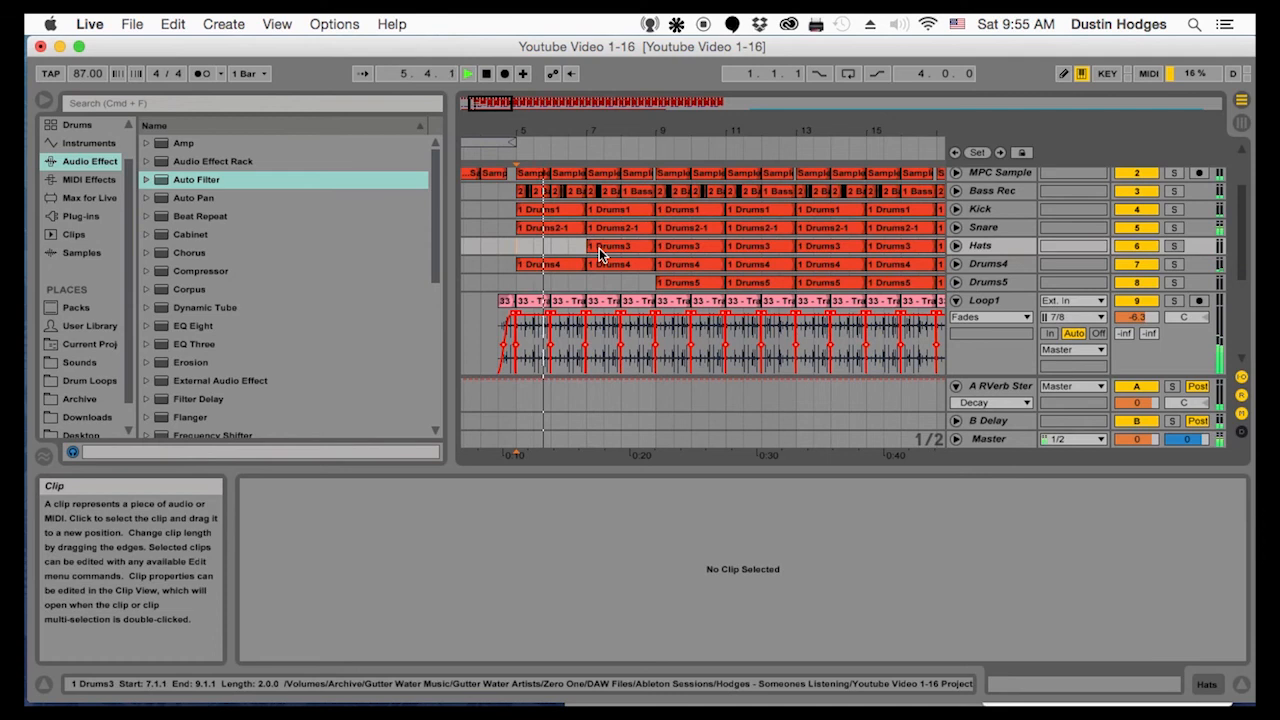
left_click(599, 248)
key("Delete")
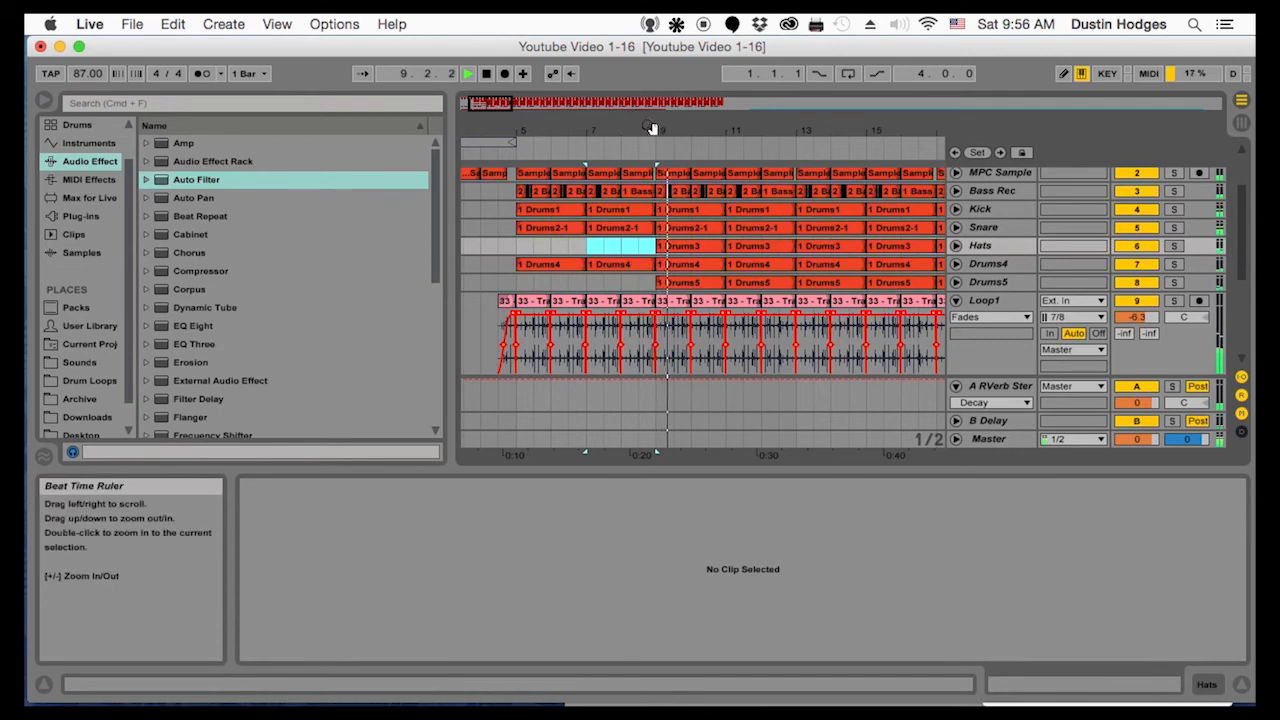
Copy the Hats clip from bar 9 into bars 5 to 8
left_click(675, 248)
key("super+c")
left_click(521, 247)
key("super+v")
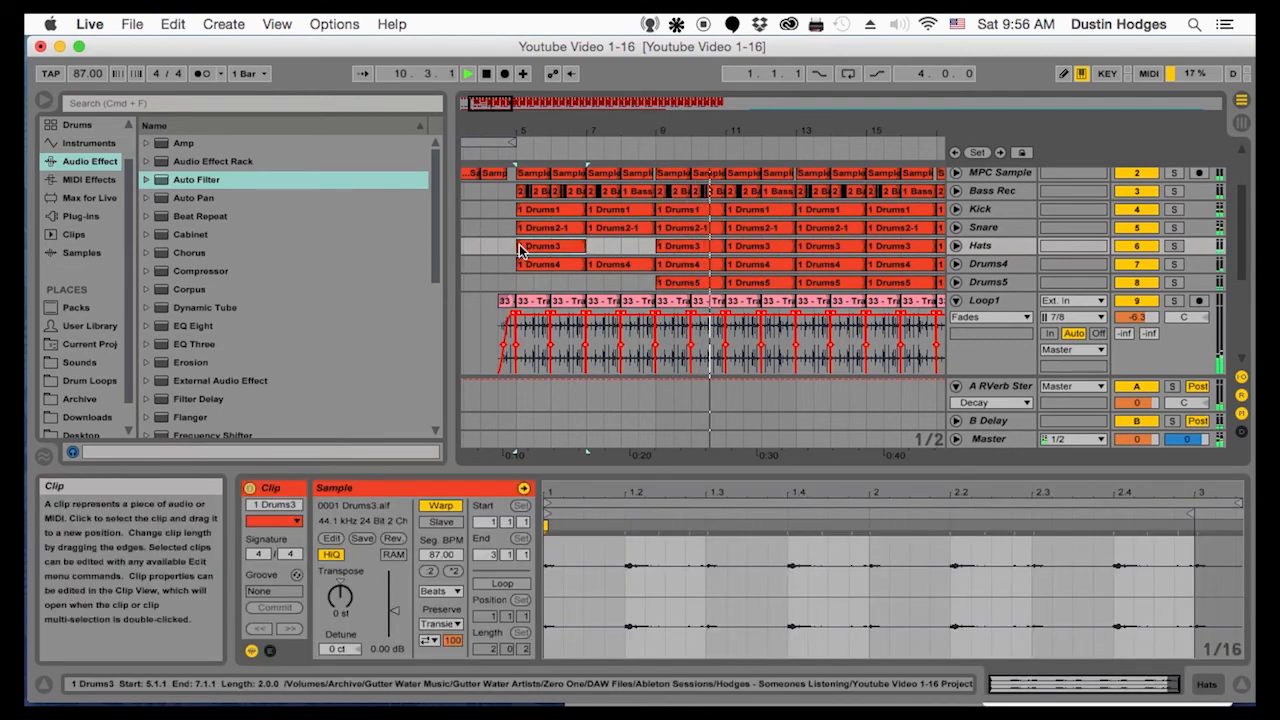
key("super+v")
Copy the Drums5 clip from bar 9 into bars 5 to 8 and stop playback
left_click(688, 282)
key("super+c")
left_click(515, 282)
key("super+v")
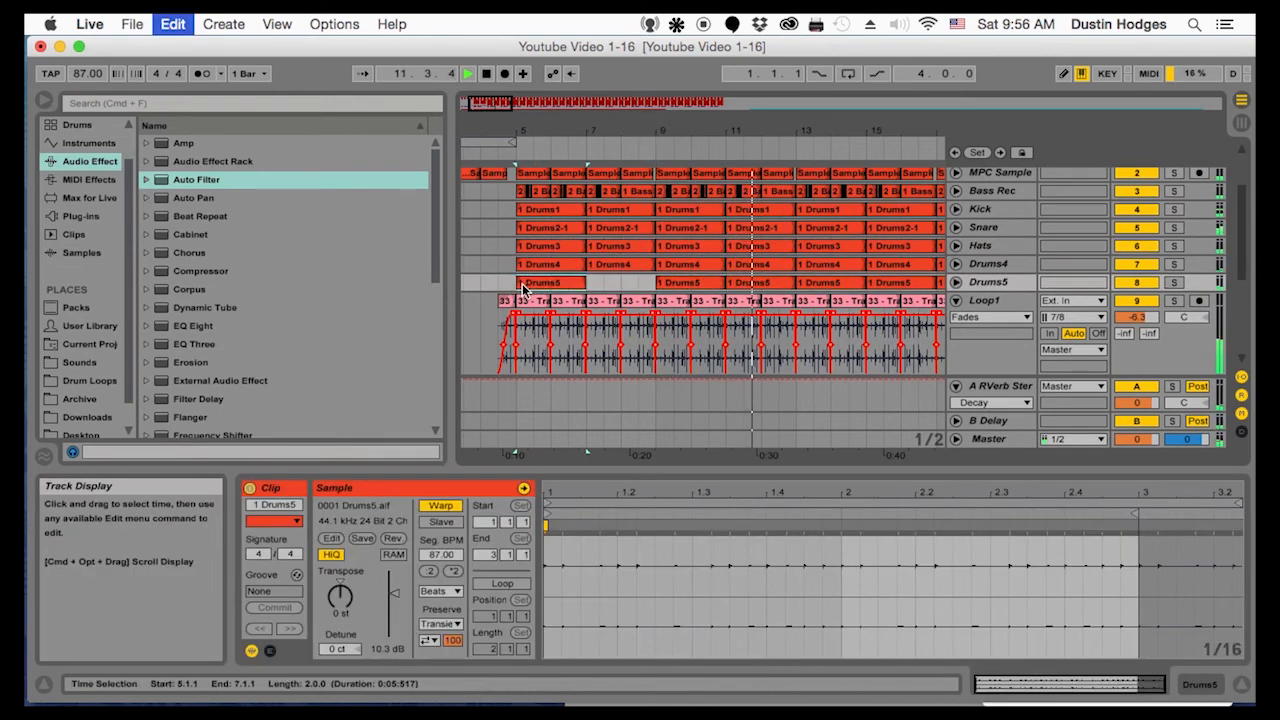
key("super+v")
key("space")
Delete the Loop1 clips in bars 13 to 16
left_click(817, 211)
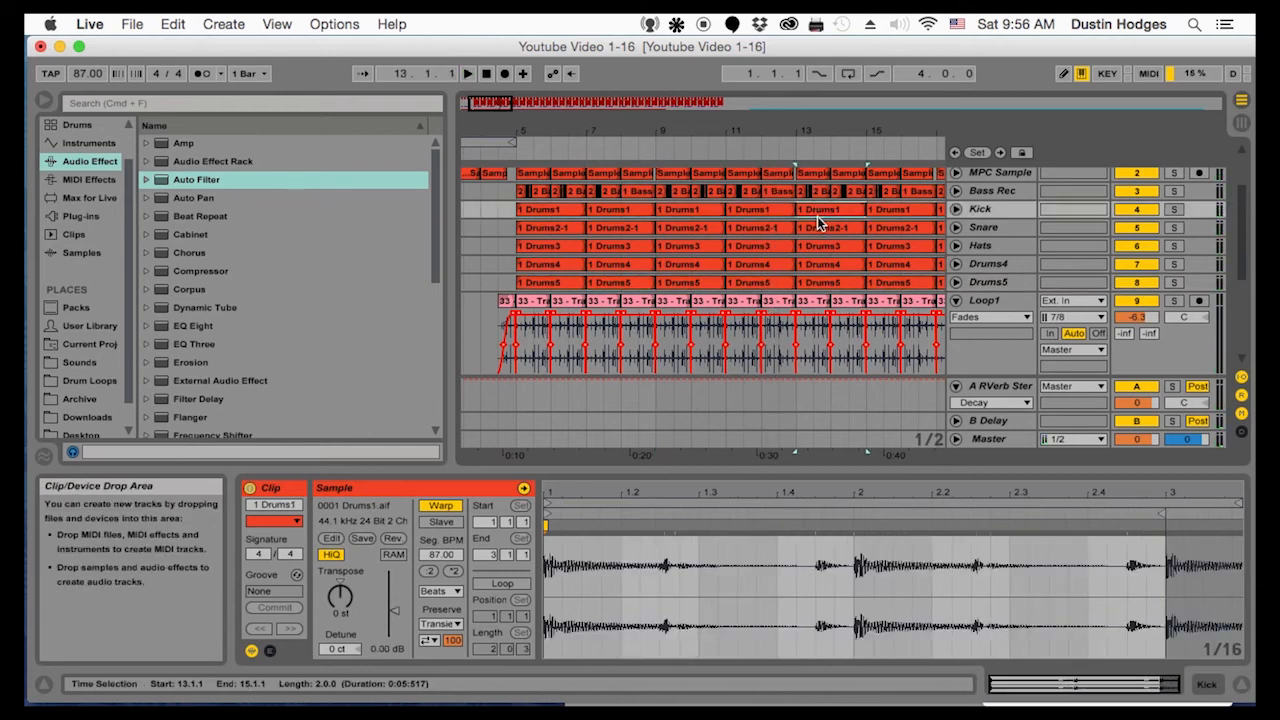
left_click(817, 248)
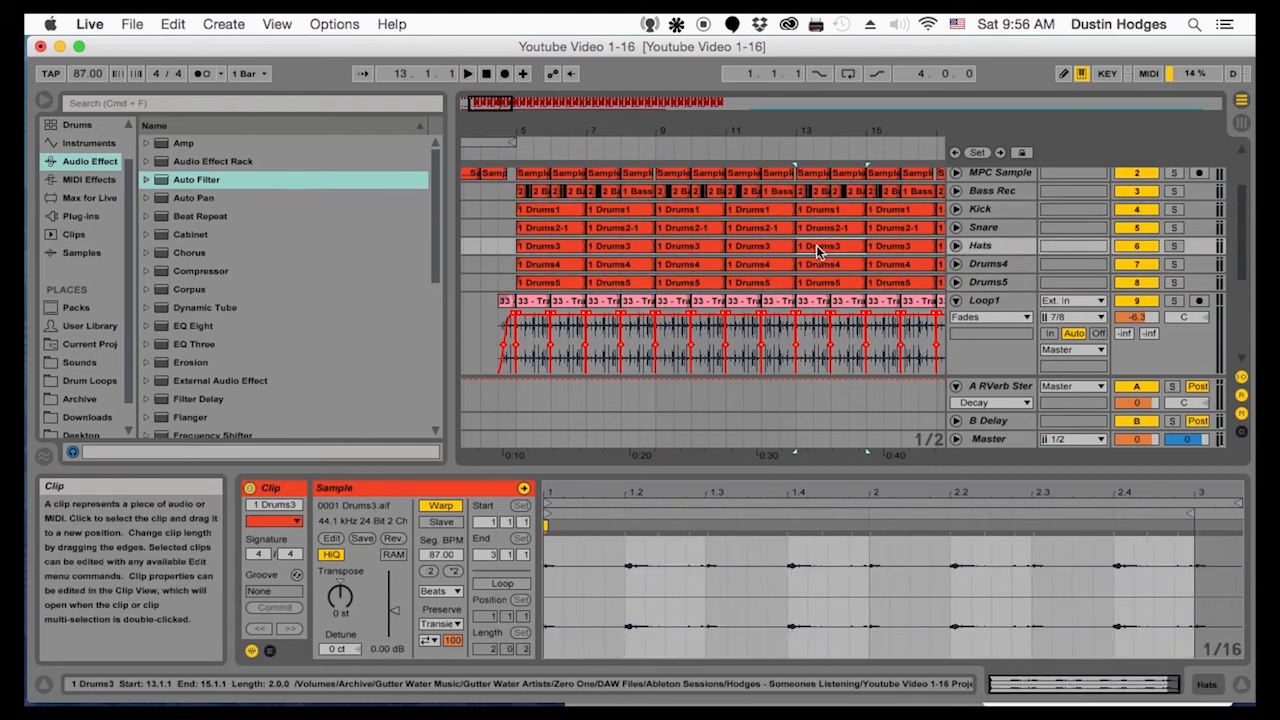
left_click(814, 302)
key("Delete")
left_click(849, 303)
key("Delete")
left_click(884, 303)
key("Delete")
left_click(903, 305)
key("Delete")
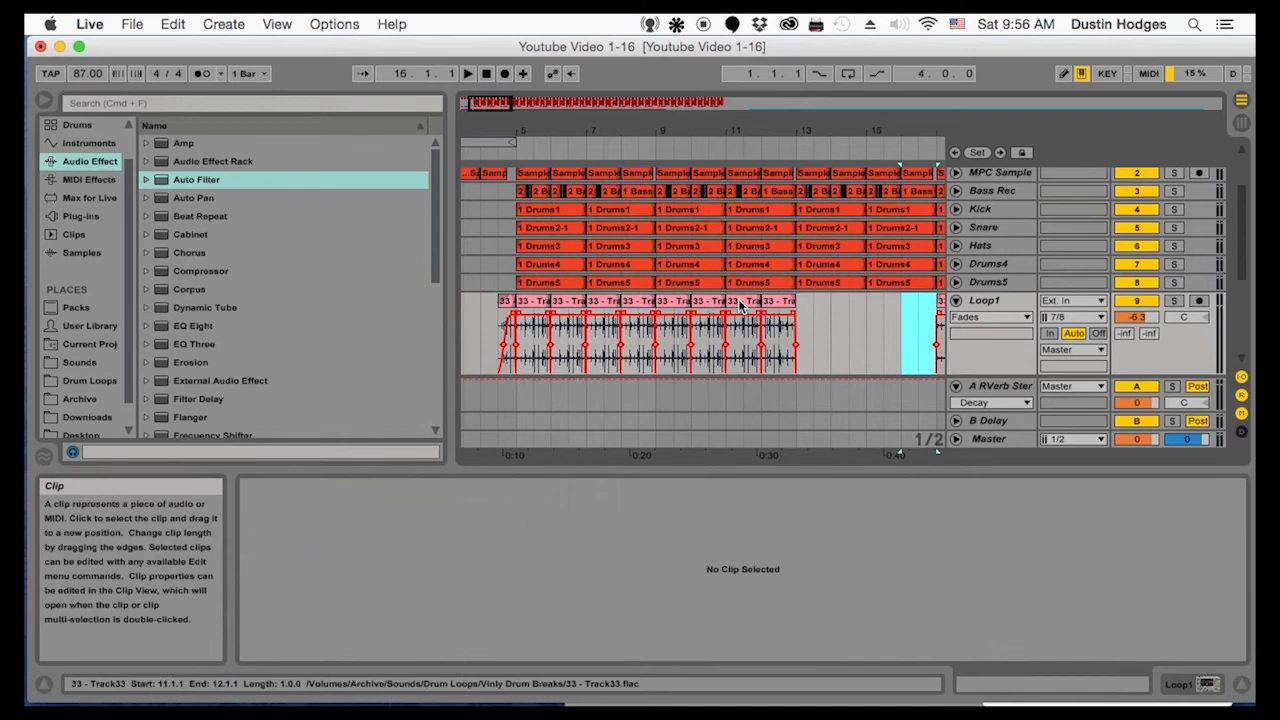
Reverse the Loop1 clip in bar 12 and play the section from bar 11
left_click(789, 305)
left_click(777, 303)
key("space")
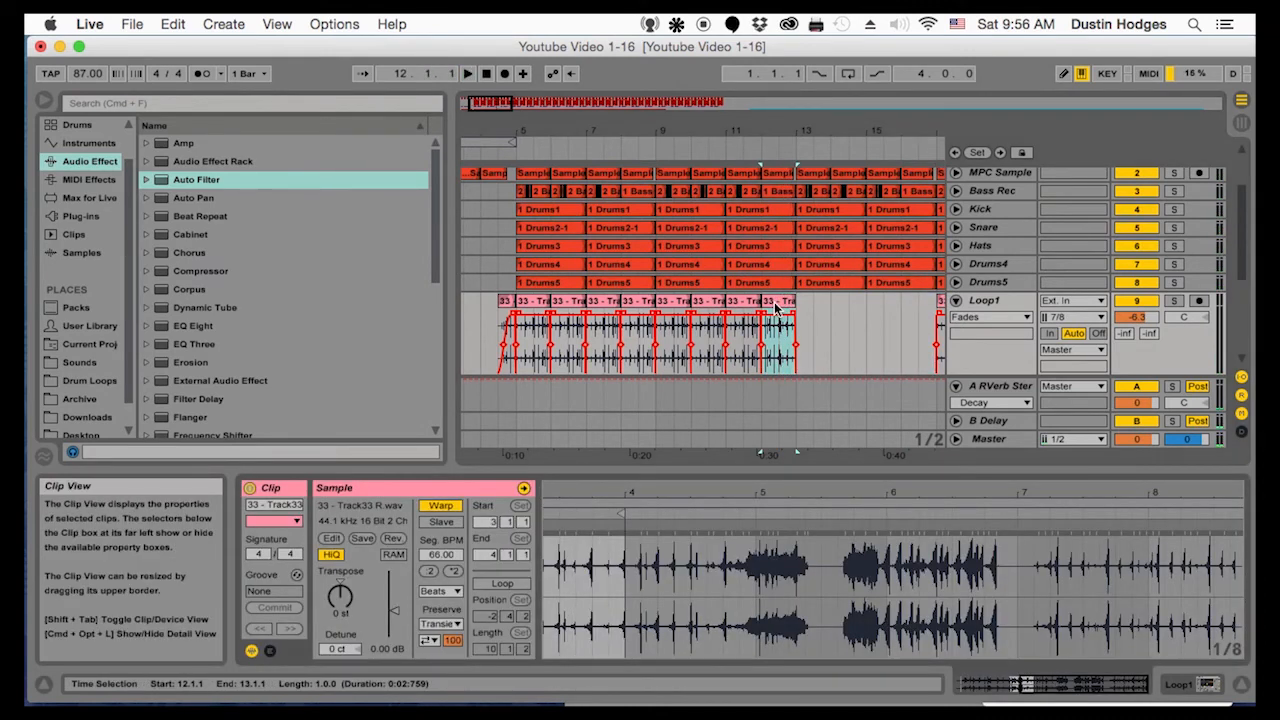
left_click(395, 538)
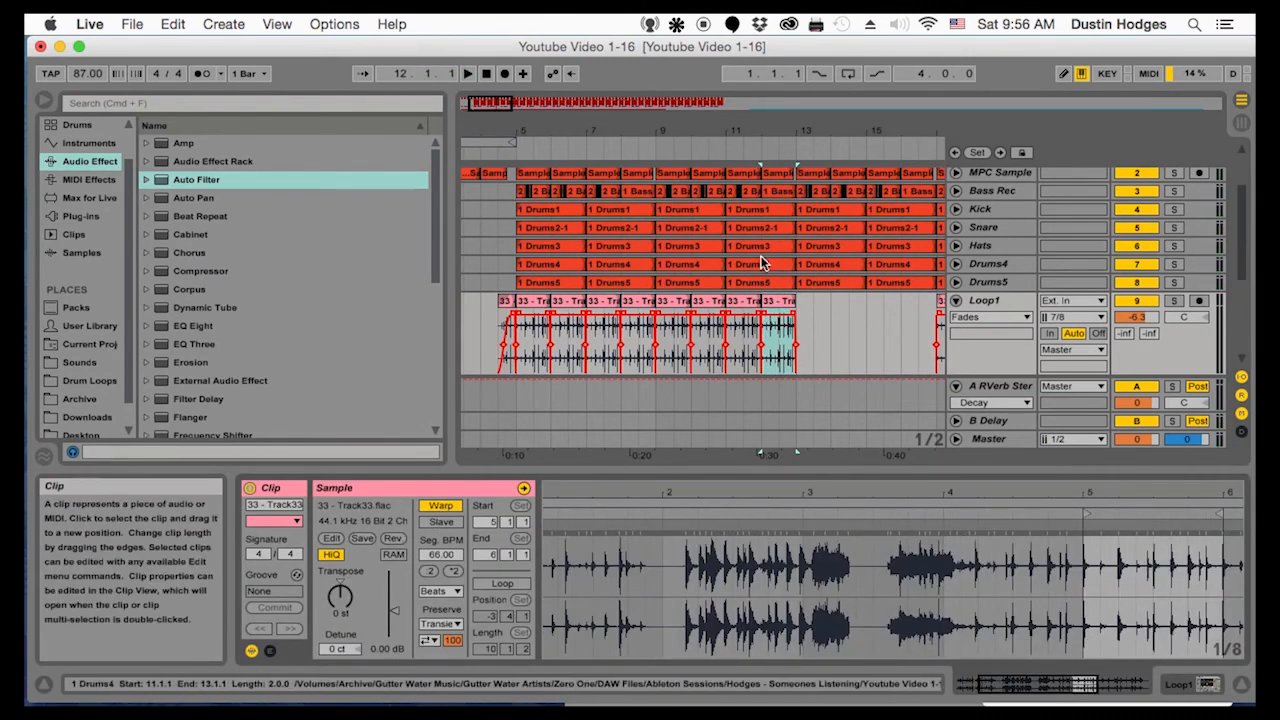
left_click(731, 330)
key("space")
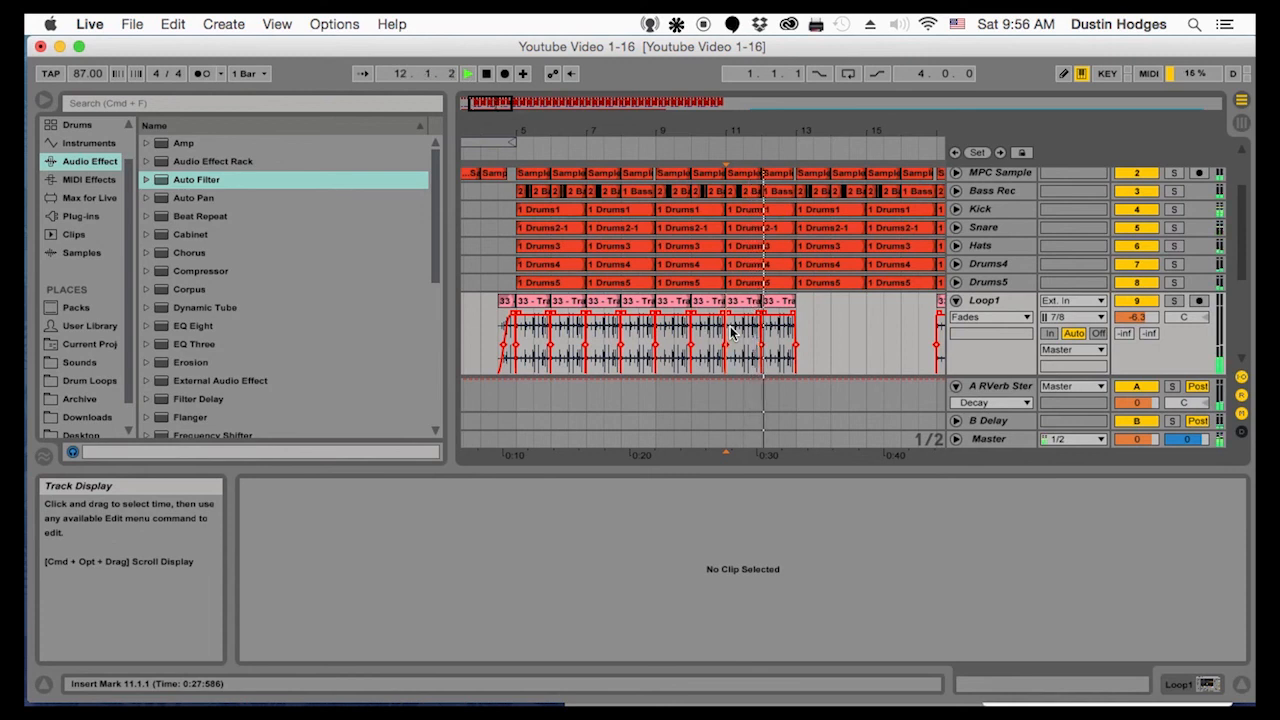
Clear the Kick and Snare in bar 12 and play back the break with the Loop1 clip
left_click(764, 227)
key("space")
key("space")
left_click_drag(834, 131, 666, 146)
left_click(580, 340)
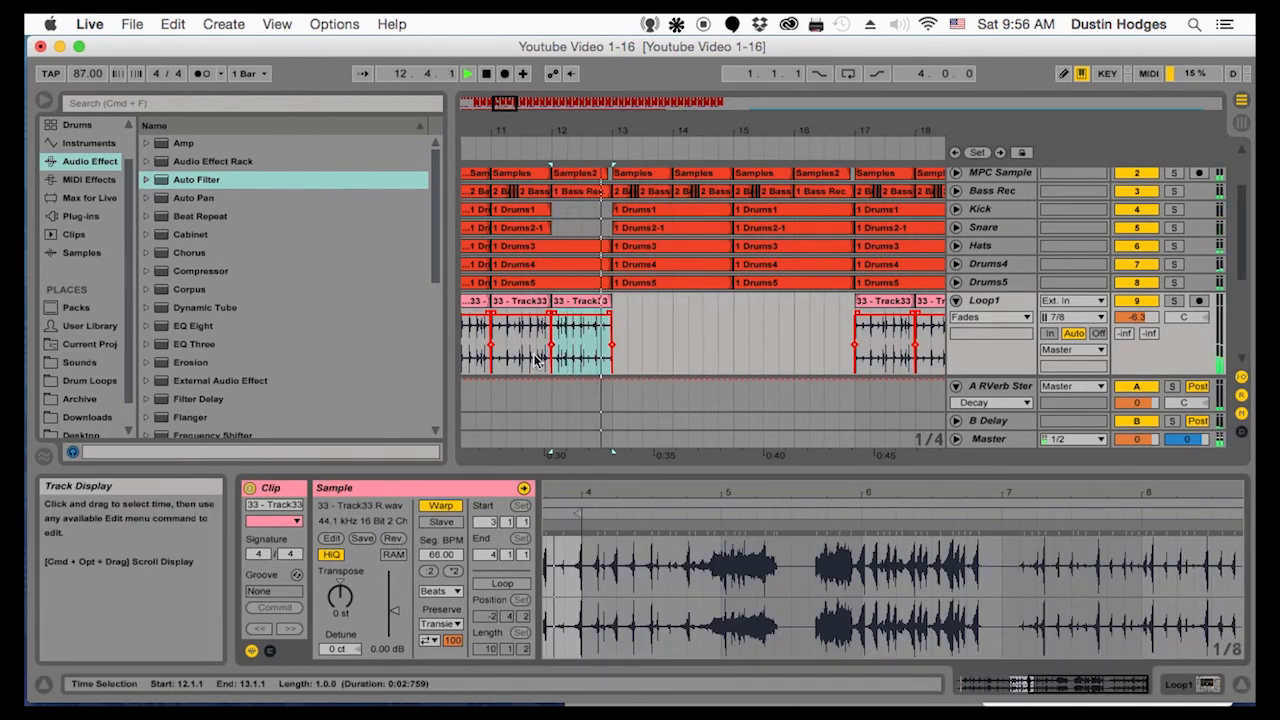
Copy the Loop1 clips from bars 17 to 20 into bars 13 to 16 and play from bar 13
left_click_drag(850, 130, 549, 115)
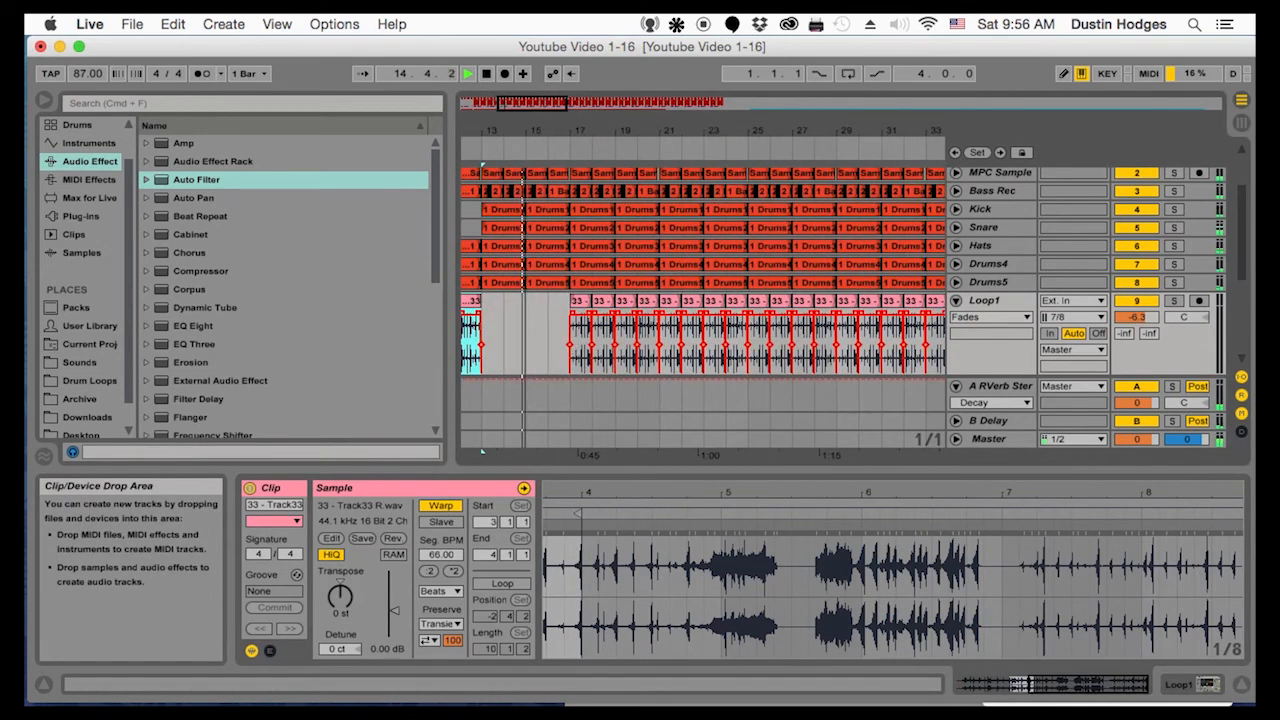
left_click_drag(567, 311, 627, 308)
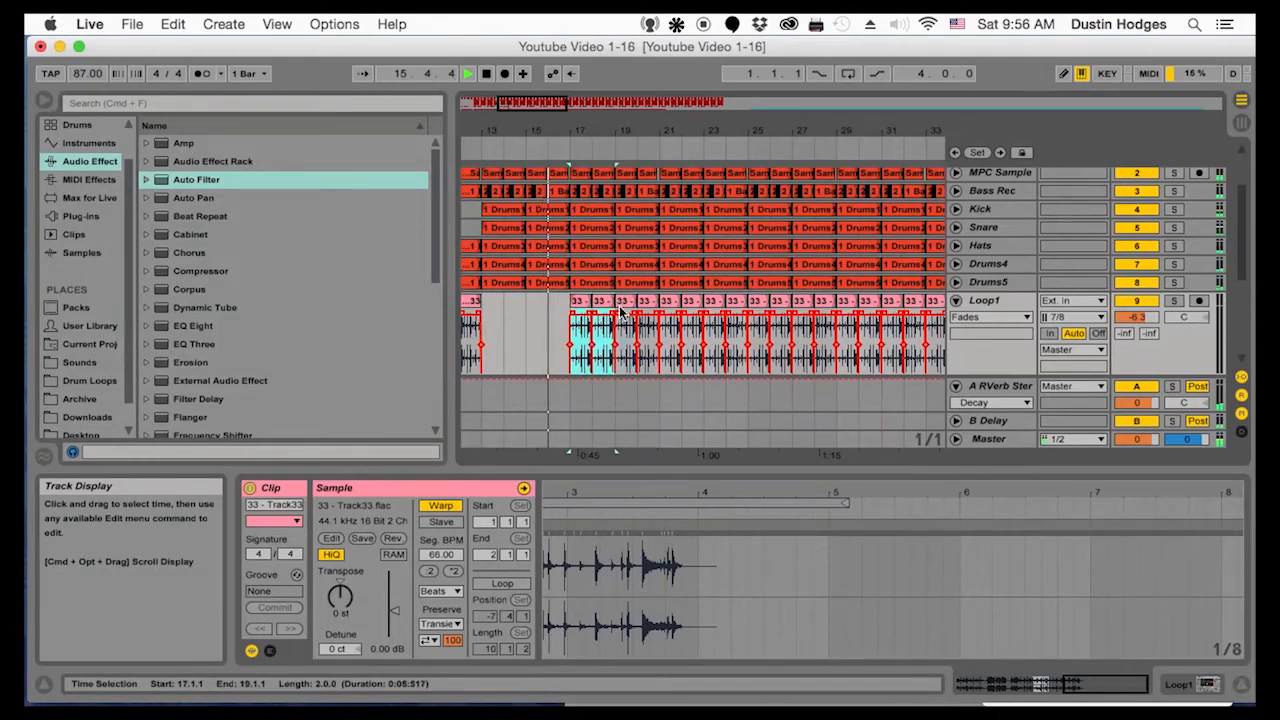
key("Delete")
left_click_drag(540, 133, 567, 131)
key("super+z")
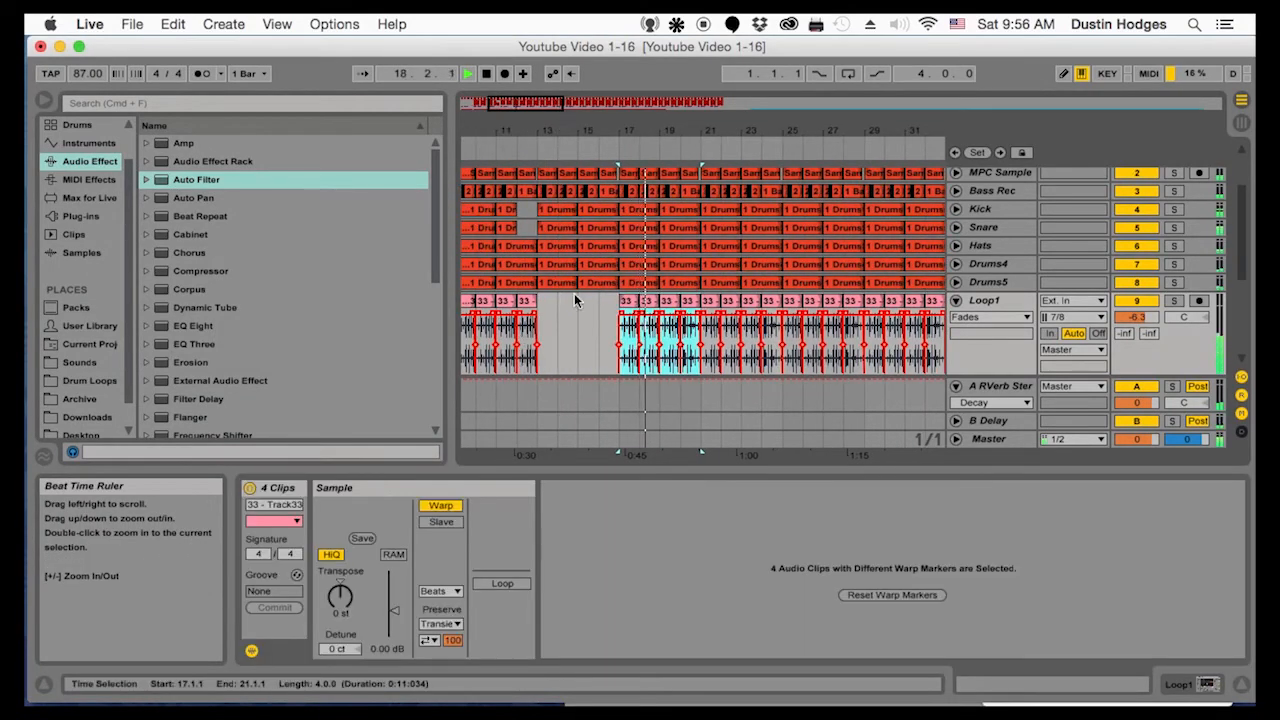
left_click(541, 318)
key("super+v")
key("space")
key("space")
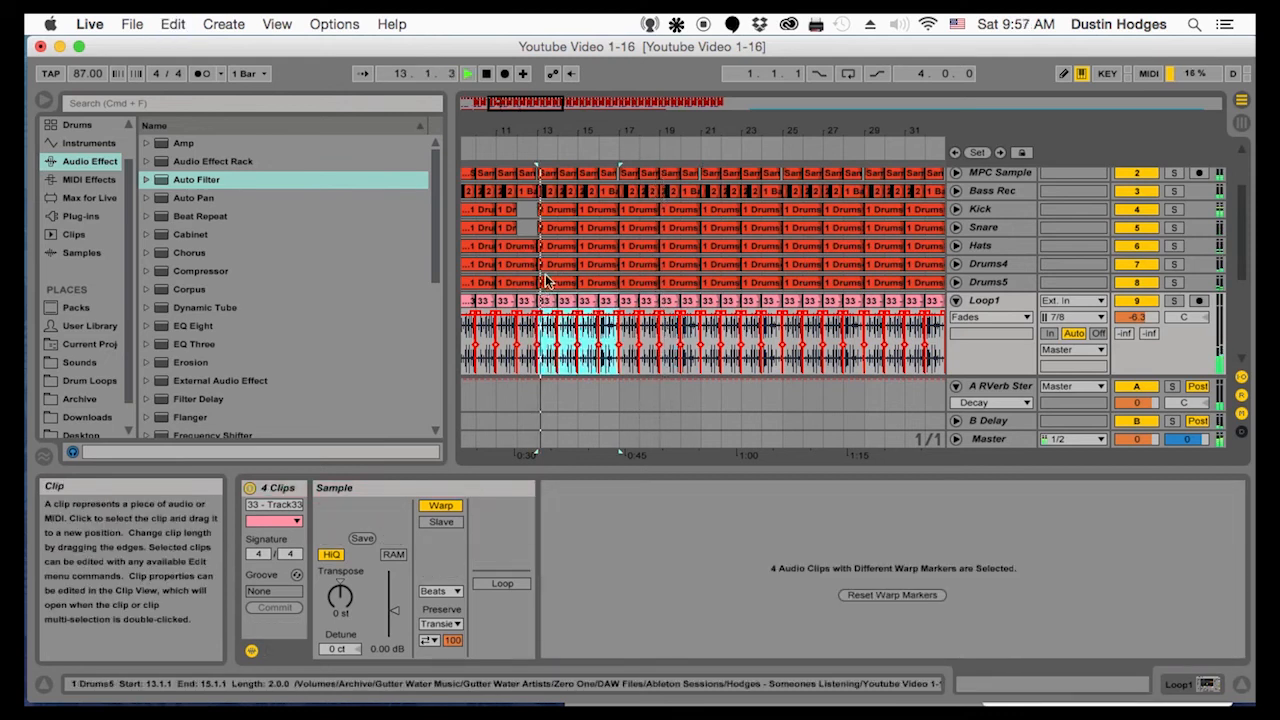
Unfold the Bass Rec track and play the arrangement from bar 11
scroll(545, 281, "up", 3)
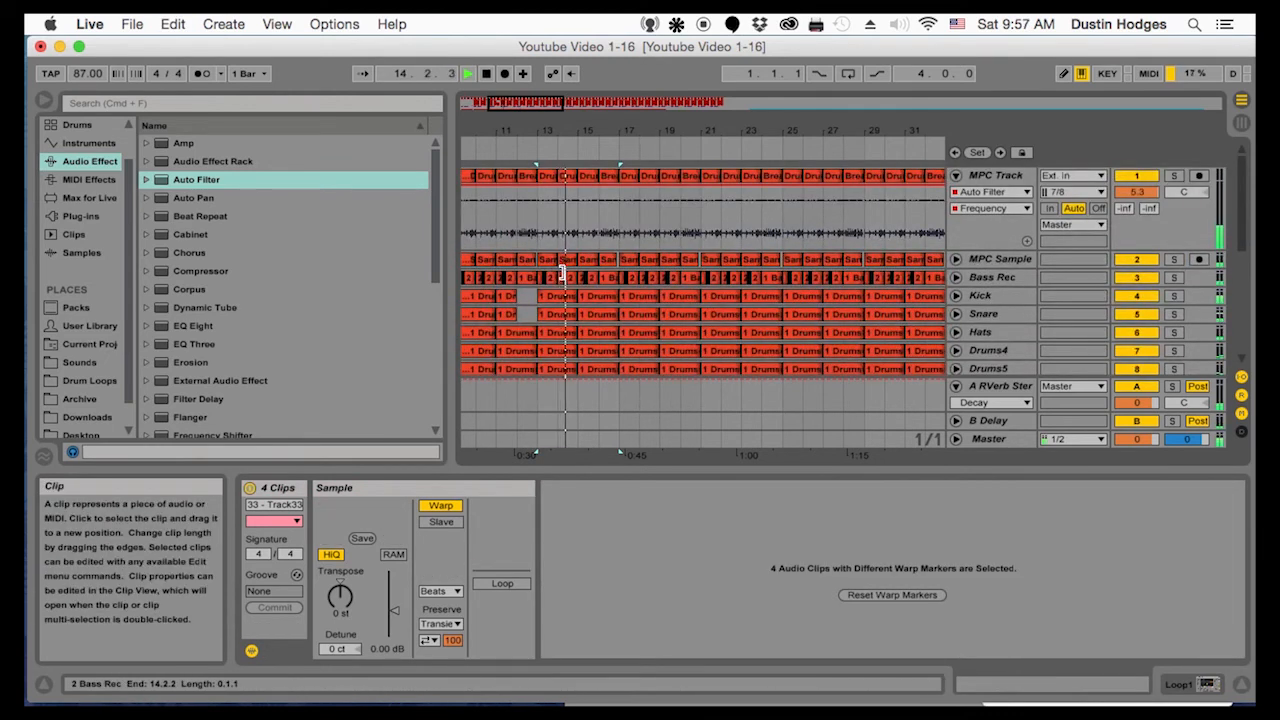
scroll(563, 272, "down", 3)
left_click_drag(566, 131, 620, 105)
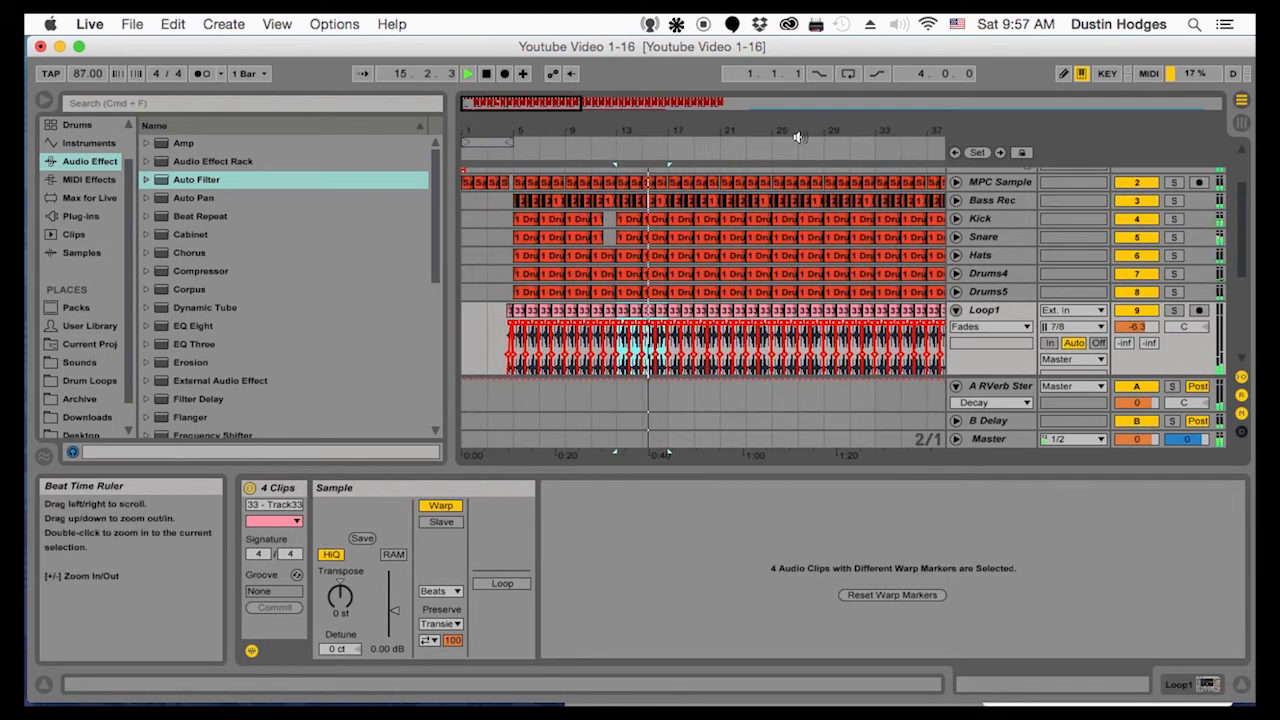
left_click(957, 182)
left_click(957, 182)
left_click(957, 201)
left_click_drag(622, 131, 600, 263)
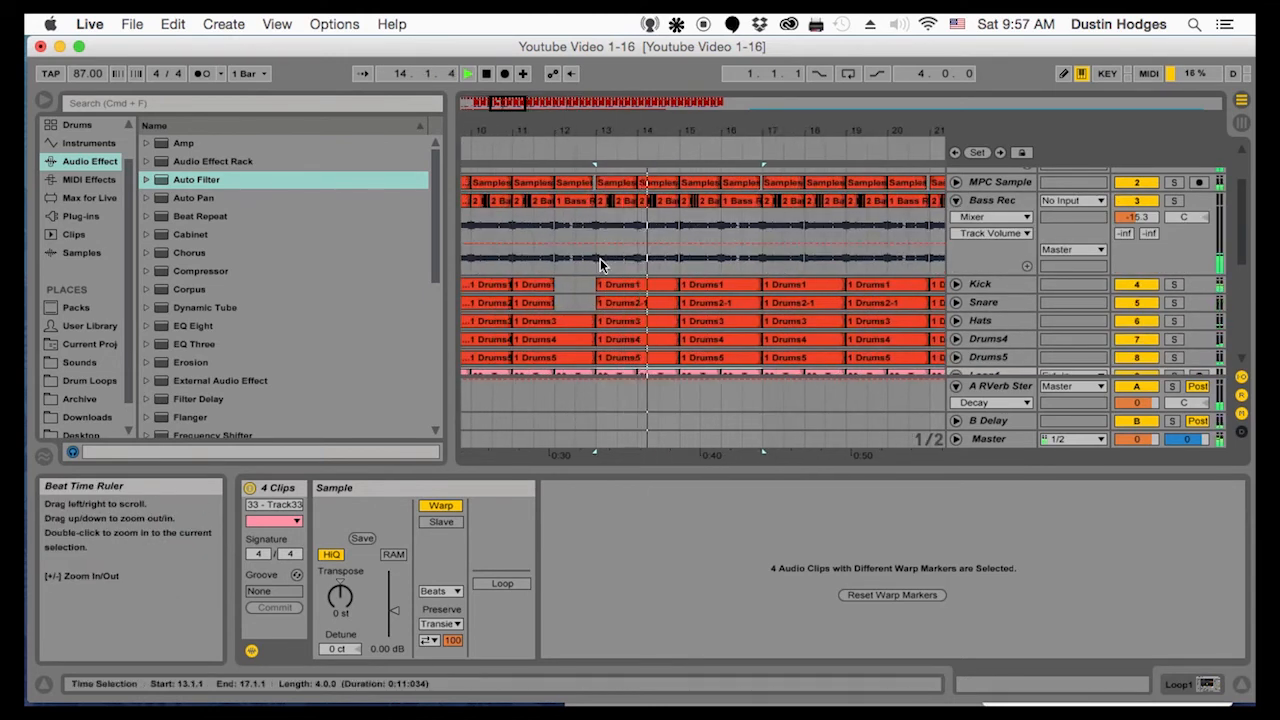
left_click(598, 258)
left_click(511, 259)
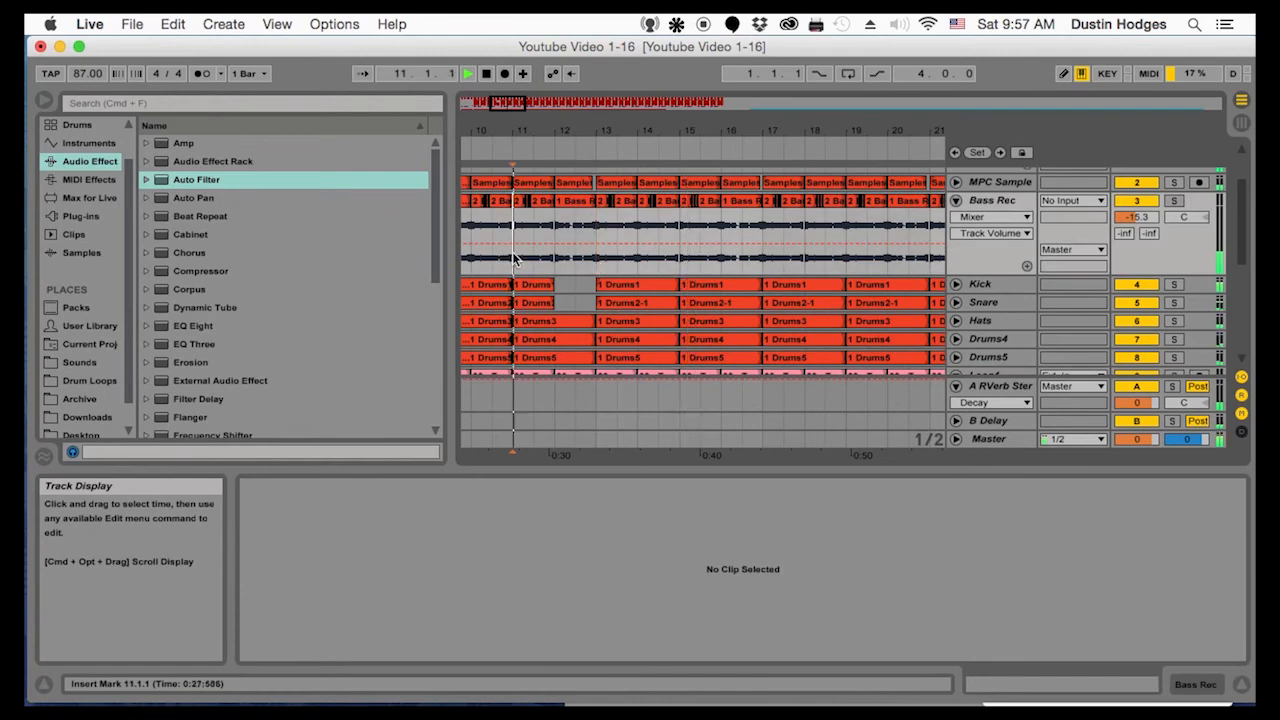
key("space")
Delete the Drums5 clip in bars 13 to 14 during playback
scroll(640, 299, "down", 4)
left_click(624, 280)
key("Delete")
left_click(631, 262)
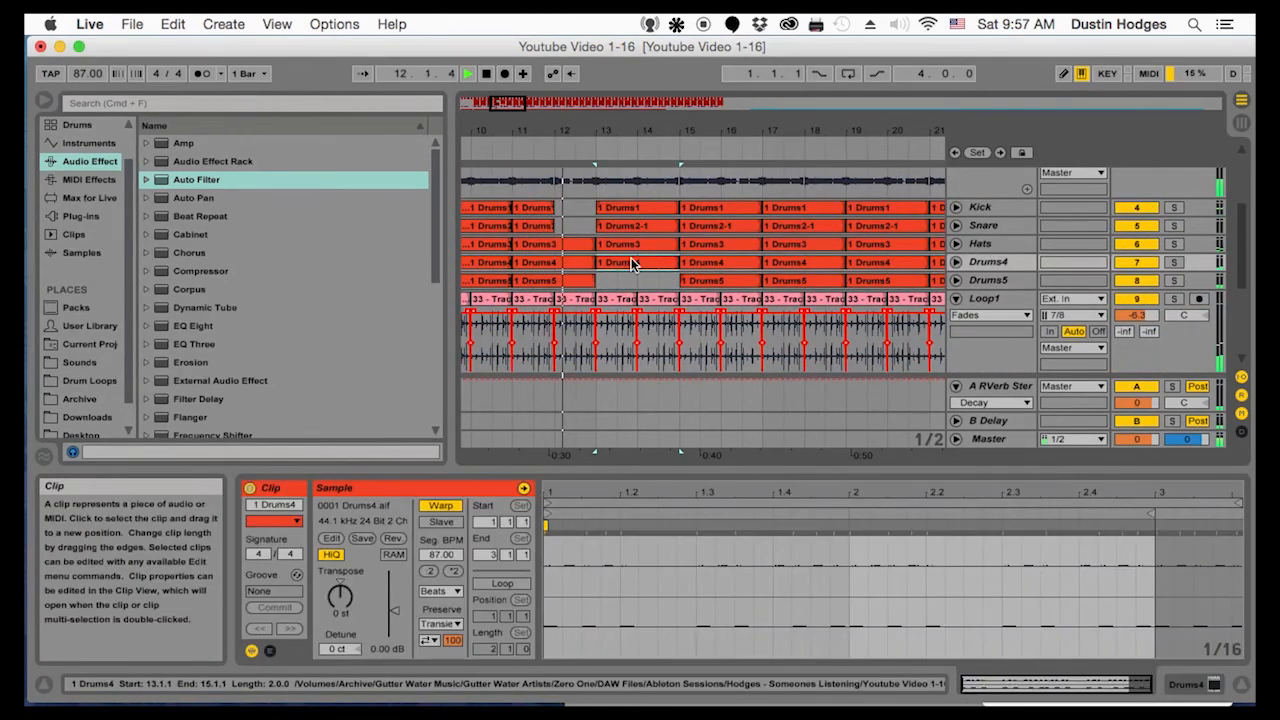
Try removing the Snare clip in bars 13 to 14 and undo the deletion
left_click(626, 226)
key("Delete")
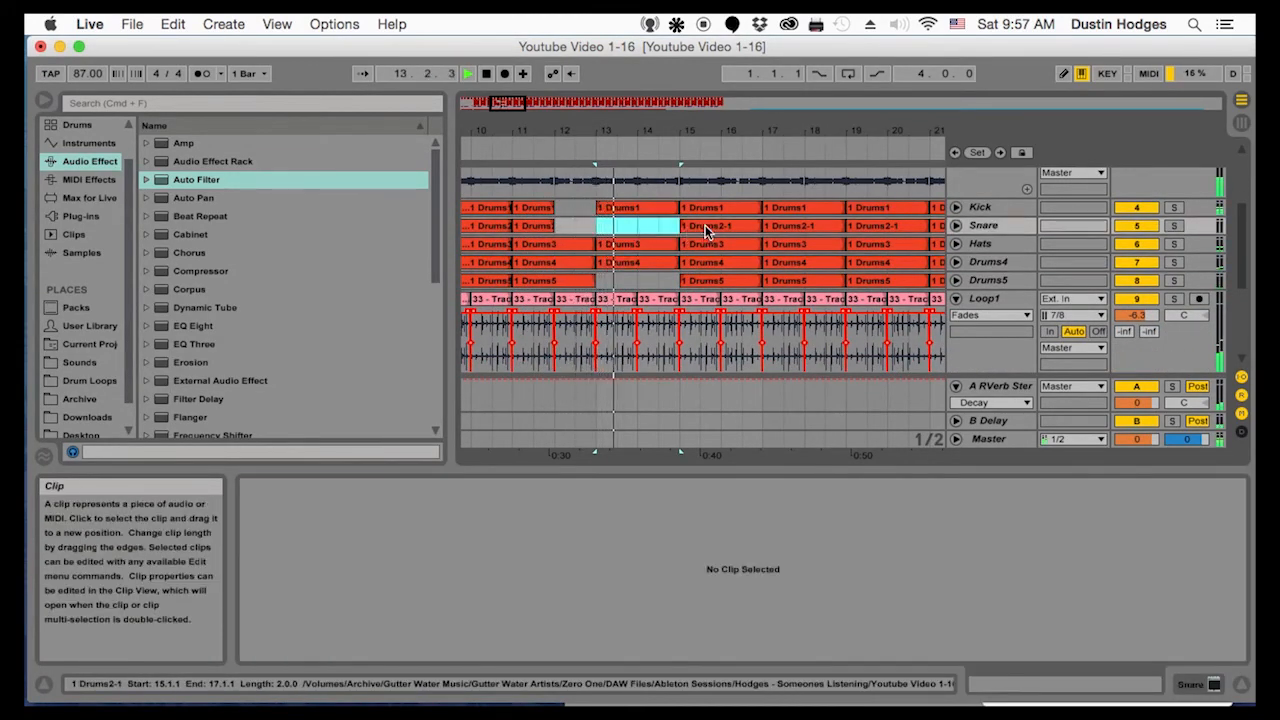
key("super+z")
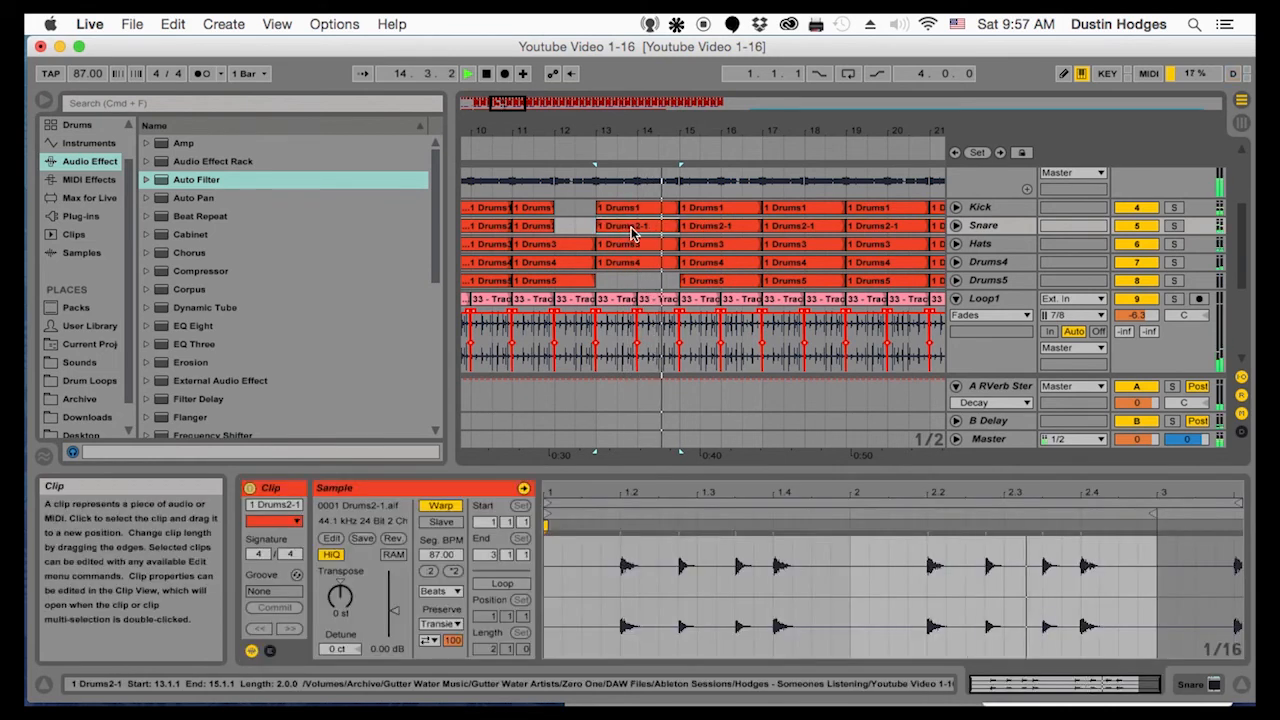
Delete the Drums5 clips in bars 15 to 18 and the Drums4 clips in bars 13 to 18, and play from bar 13
left_click(631, 262)
key("space")
key("Delete")
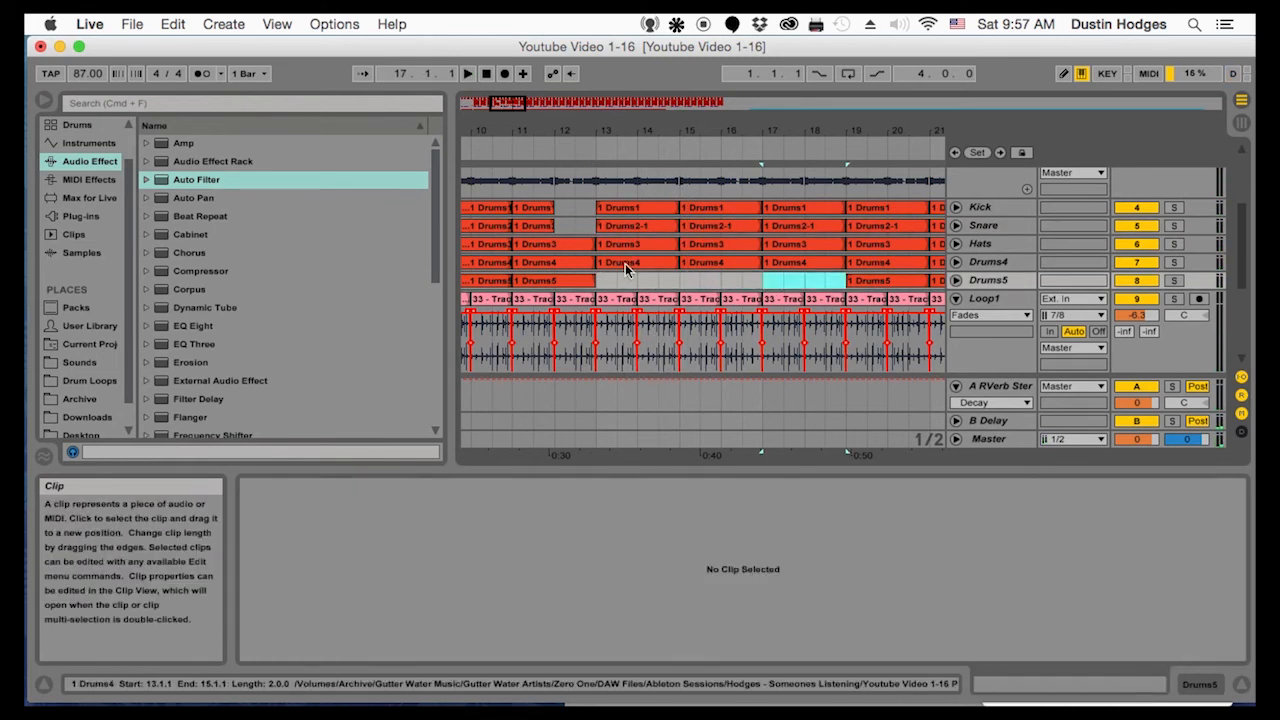
left_click(705, 266)
key("Delete")
left_click(800, 262)
key("Delete")
left_click(601, 263)
key("space")
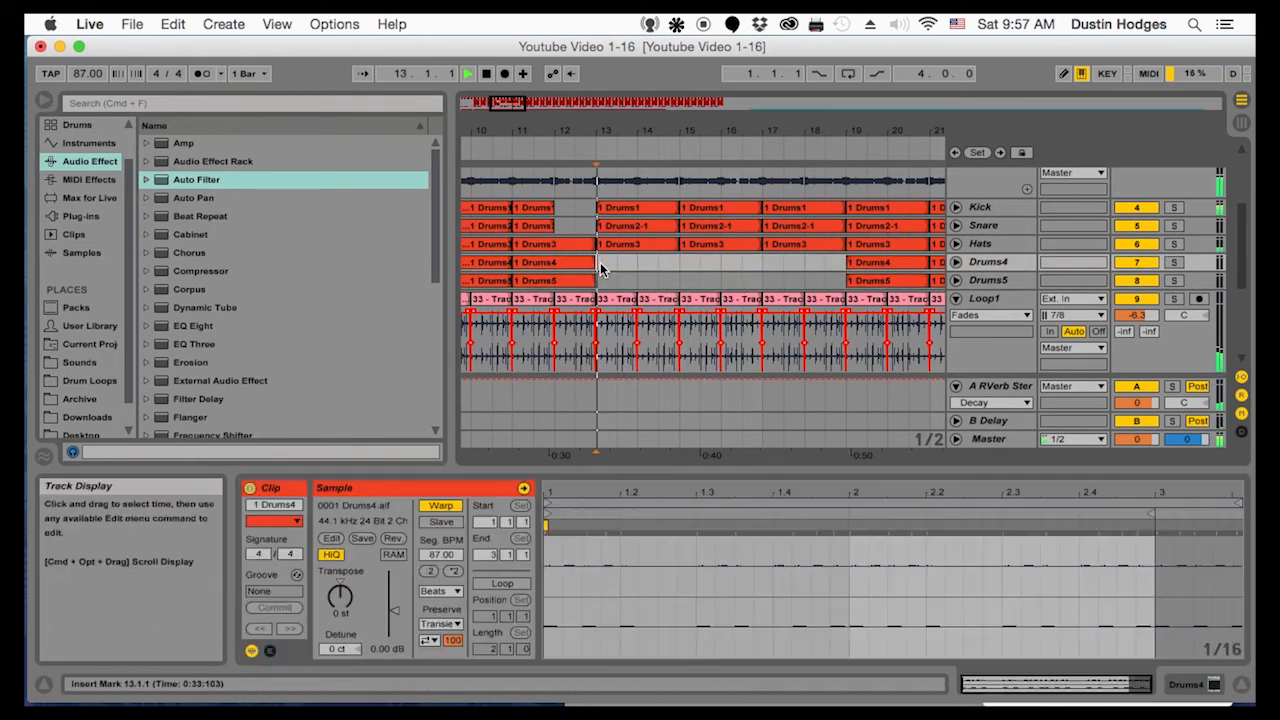
Delete the Drums4 and Drums5 clips in bars 19 to 24
left_click(560, 212)
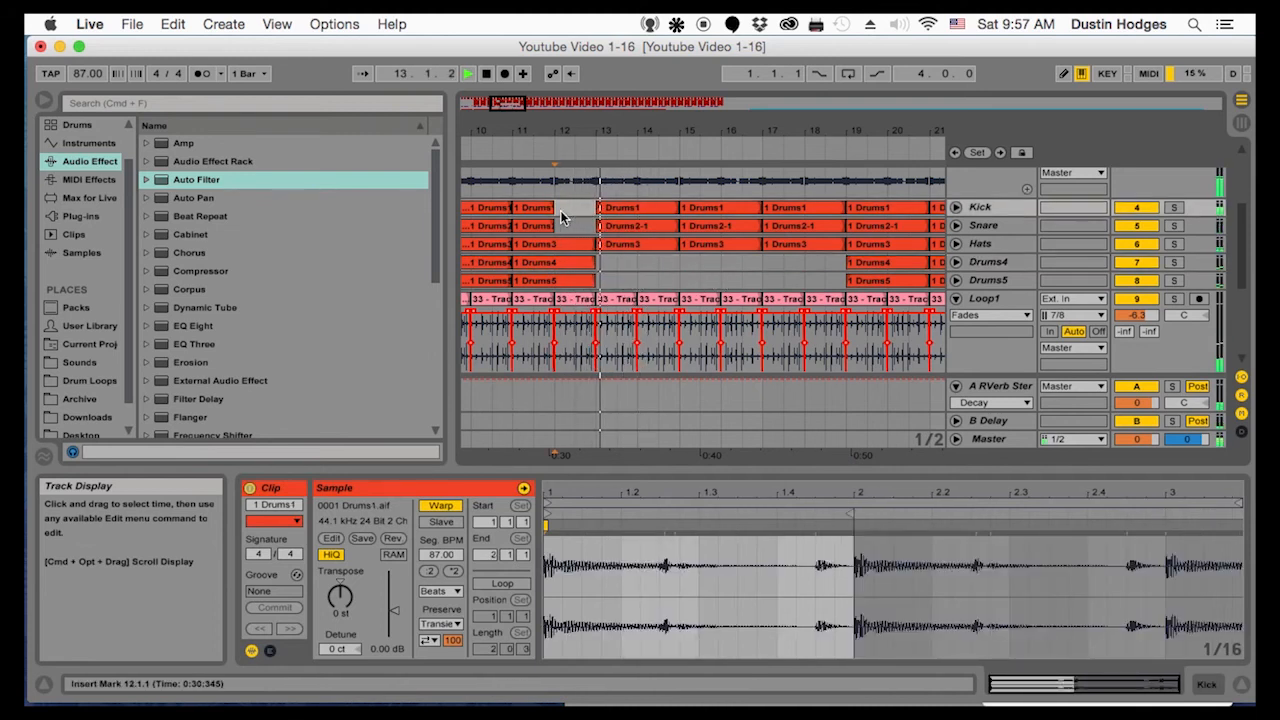
left_click_drag(777, 135, 777, 105)
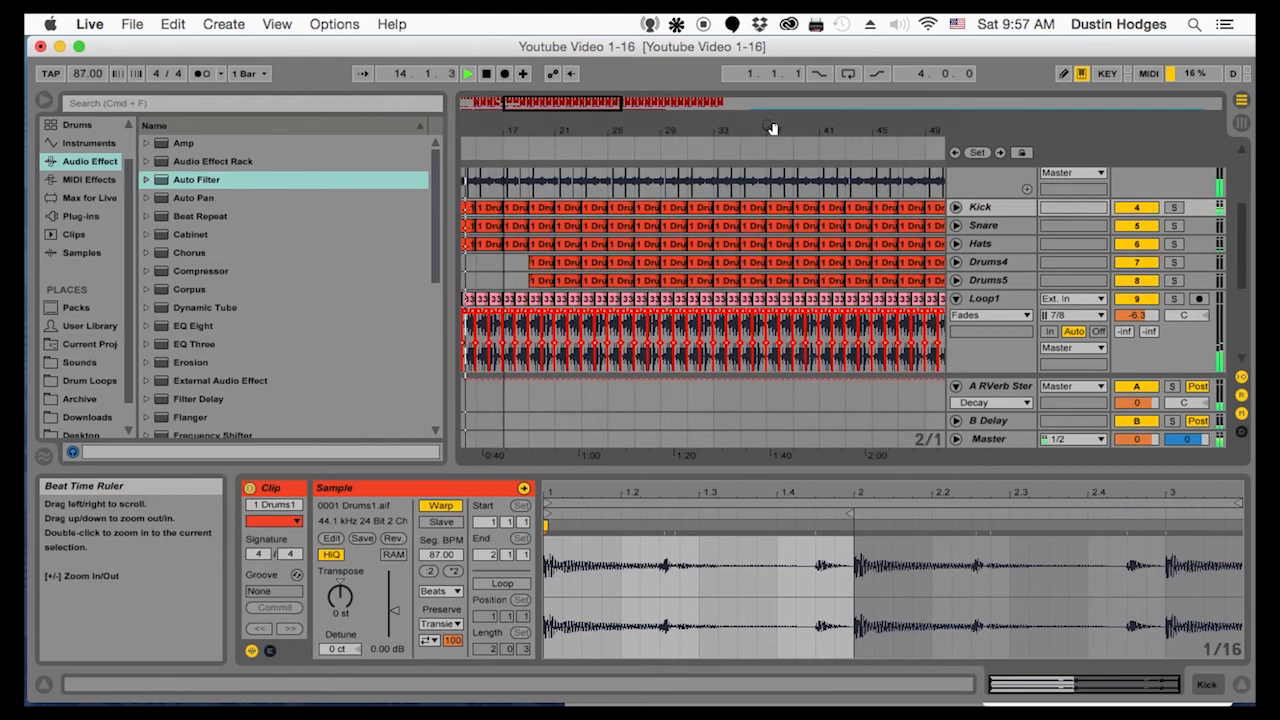
left_click(563, 266)
key("Delete")
left_click_drag(537, 267, 600, 280)
key("Delete")
Clear the Kick in bar 16 and play the section from that bar
left_click_drag(564, 133, 691, 164)
left_click(645, 207)
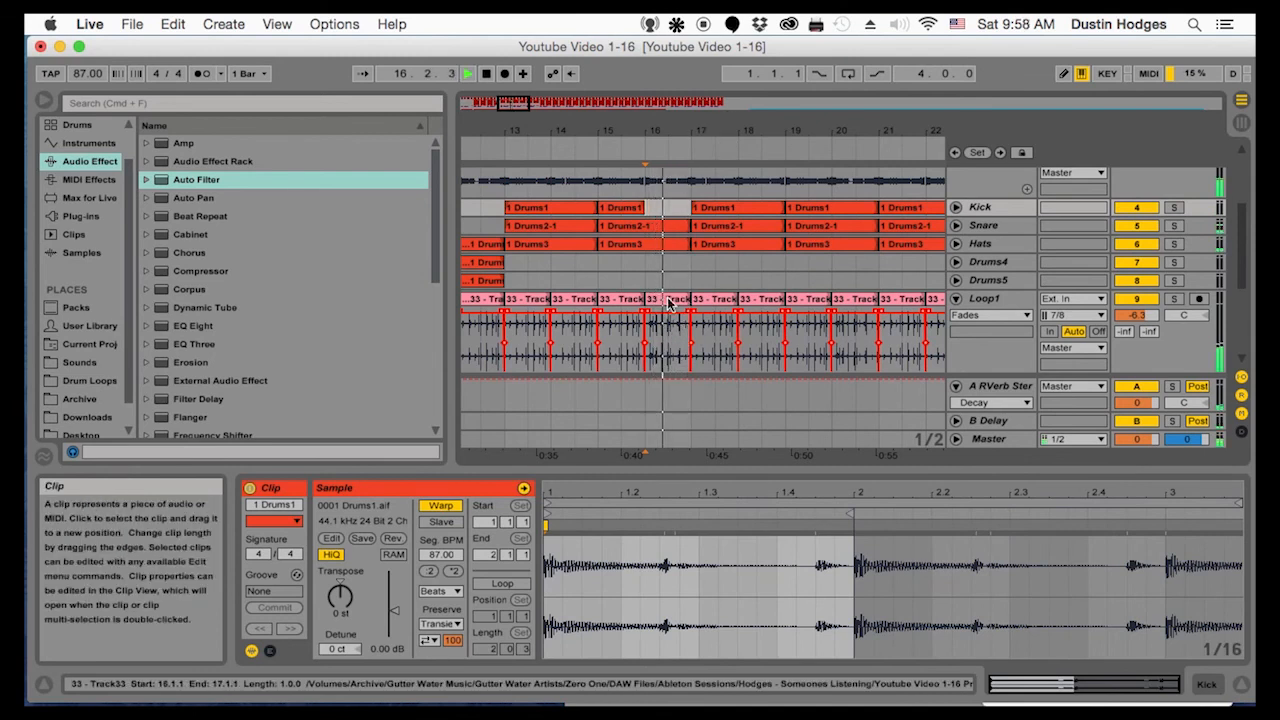
left_click_drag(669, 134, 653, 180)
key("space")
key("space")
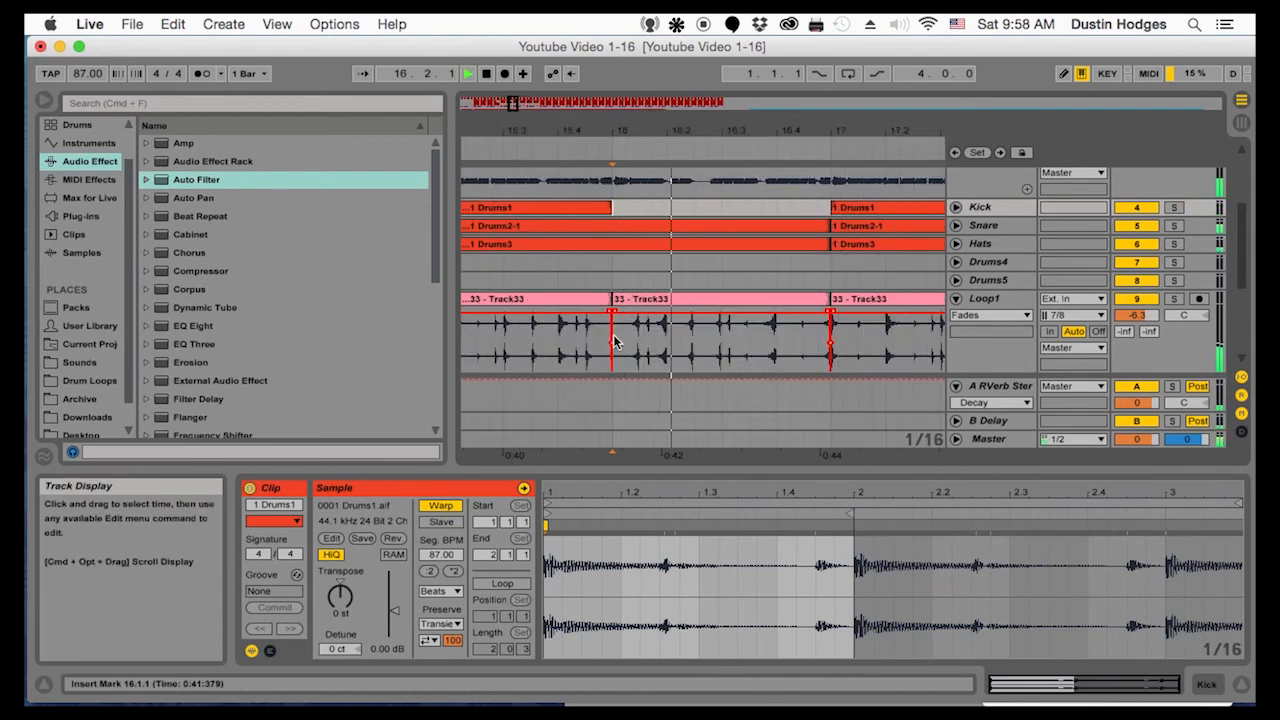
Duplicate a short slice of the Loop1 break repeatedly within bar 16 to build a stutter fill
left_click(623, 335)
left_click_drag(621, 333, 667, 337)
key("super+d")
key("super+d")
left_click(616, 338)
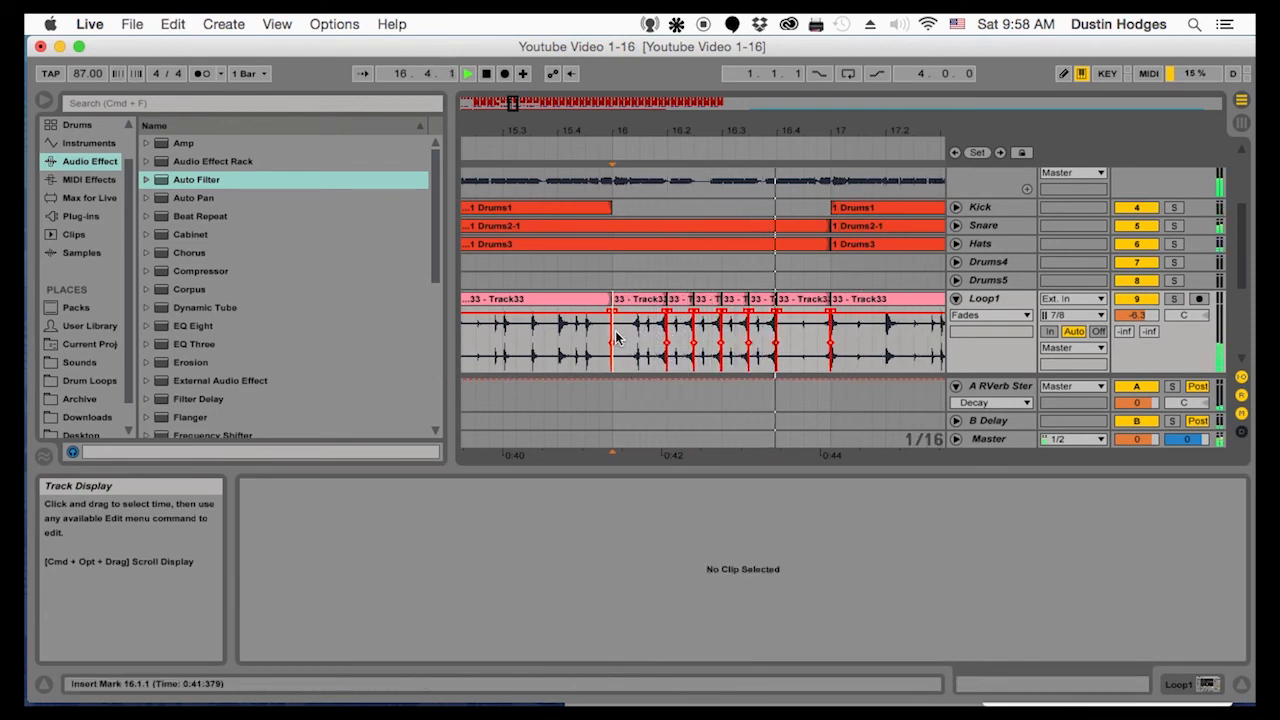
Duplicate the Loop1 slice from 24.2.1 to 24.3.1 twice to fill the rest of bar 24
left_click_drag(660, 130, 603, 314)
left_click(583, 341)
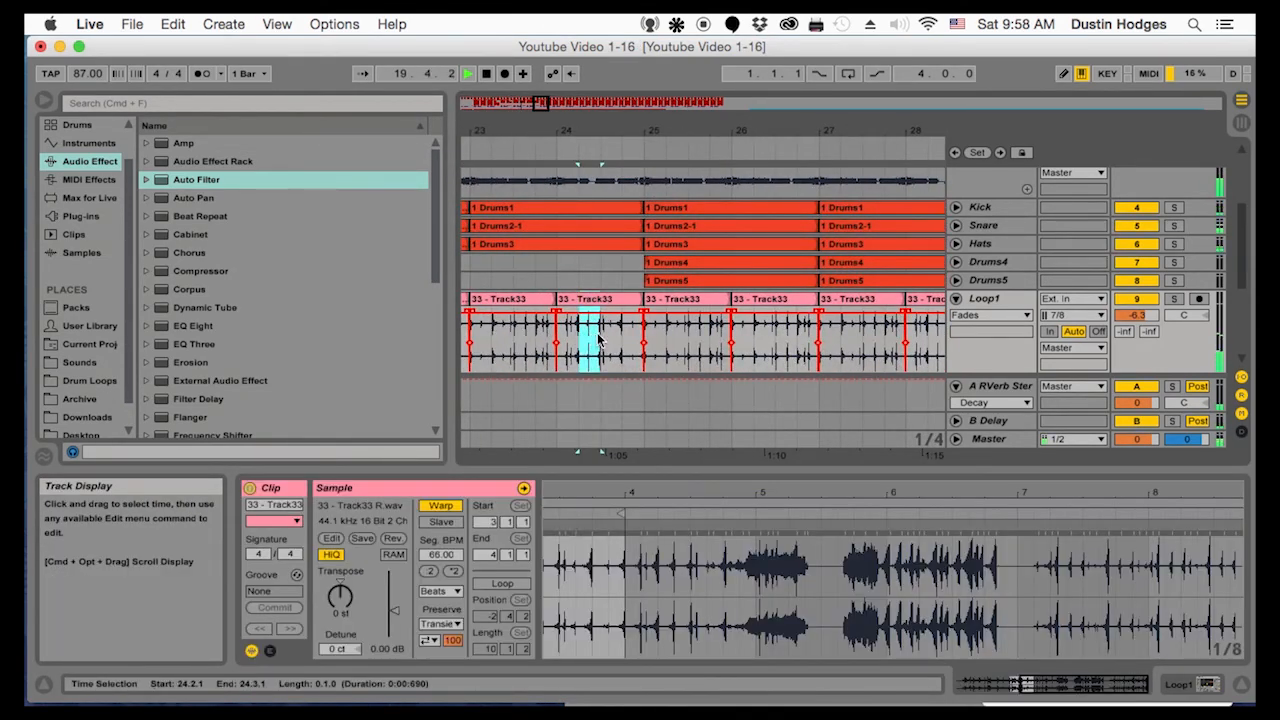
key("super+d")
key("super+d")
Trim the Hats to end at 24.2.1, the Snare at 24.3.1 and the Kick at 24.1.1, and delete the Bass Rec clip in bar 24
left_click_drag(640, 244, 600, 225)
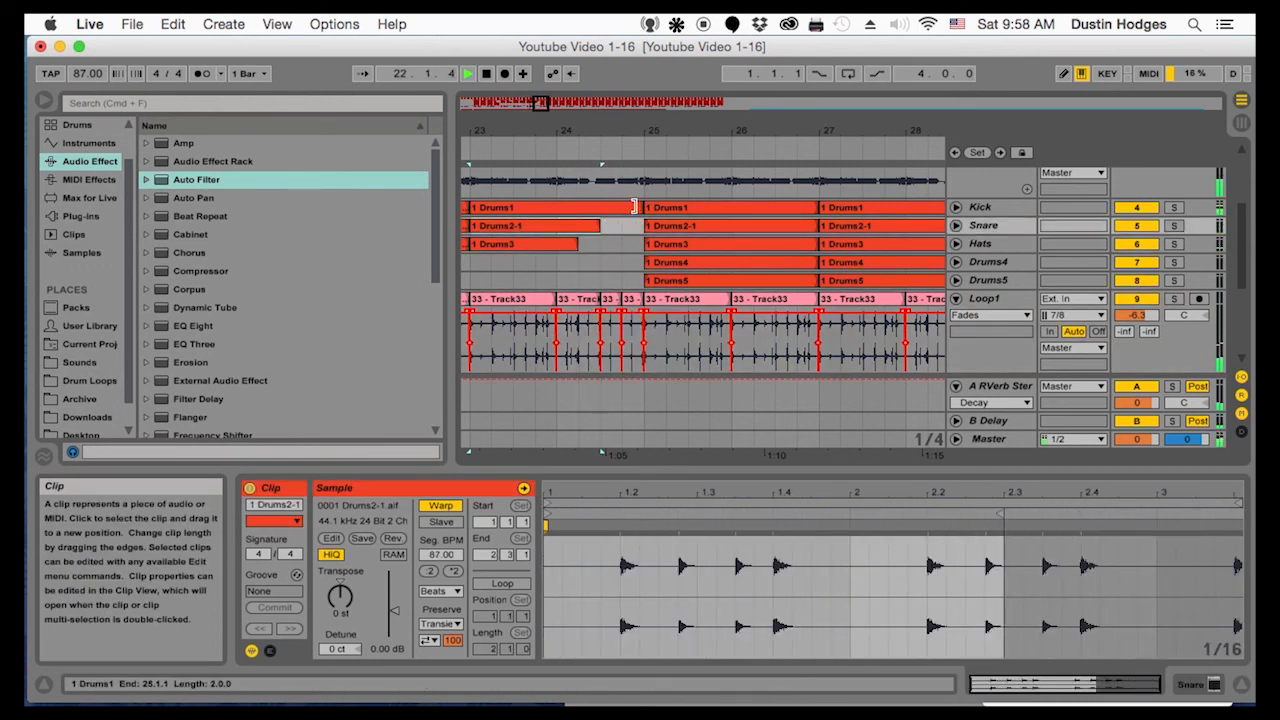
left_click_drag(640, 208, 557, 209)
scroll(584, 231, "up", 3)
left_click(630, 200)
key("Delete")
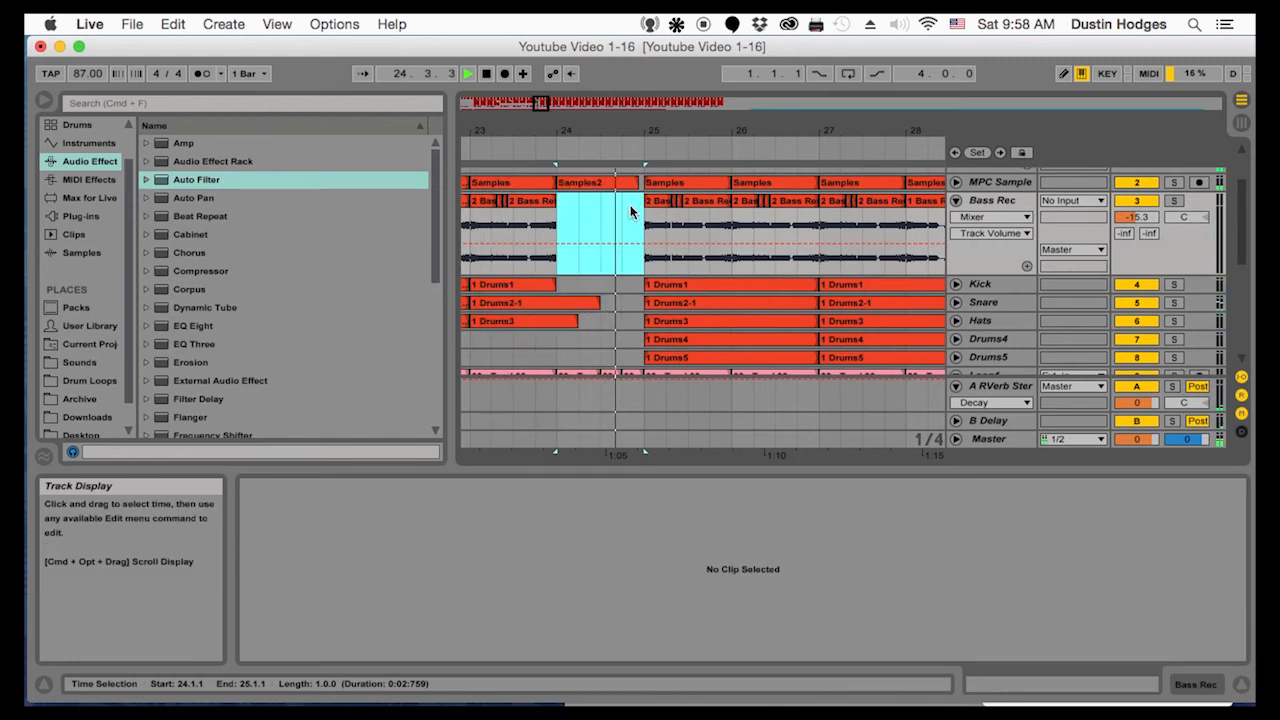
Delete the Bass Rec clips in bars 16 and 12
left_click_drag(573, 131, 806, 145)
left_click(705, 203)
key("Delete")
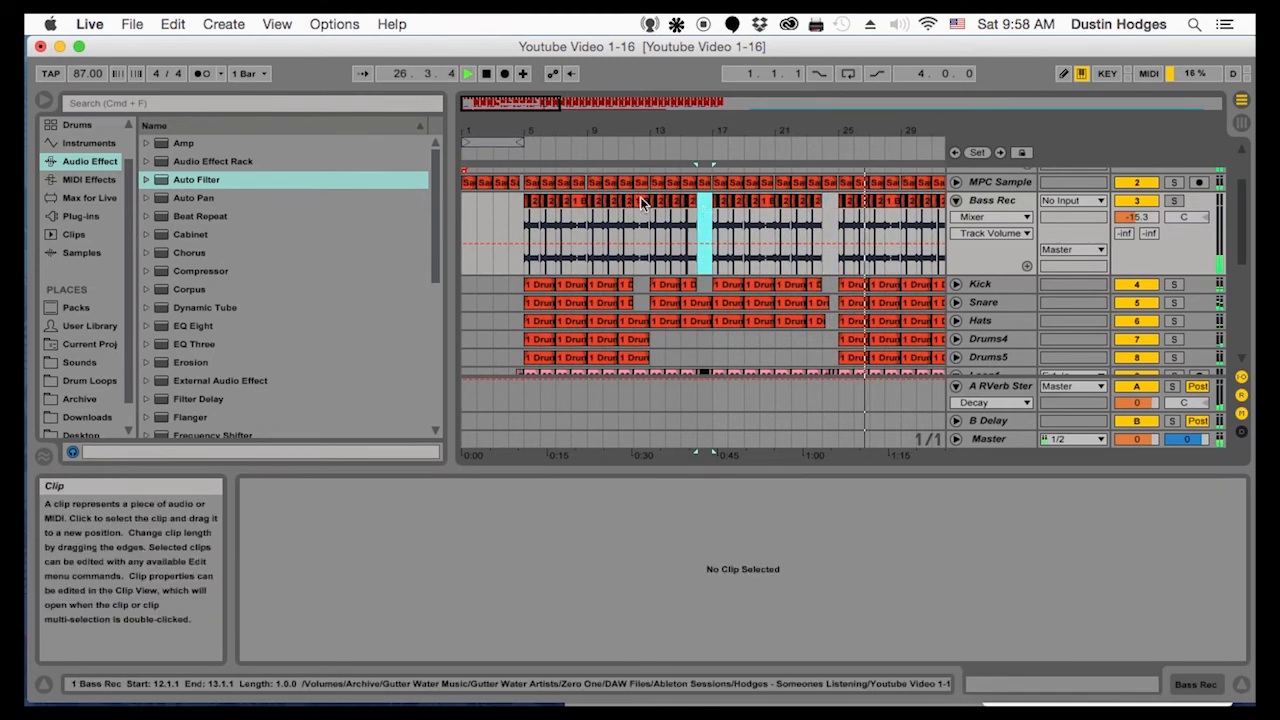
left_click(642, 203)
key("Delete")
Delete the Bass Rec clips in bars 28, 32 and 36
left_click_drag(735, 131, 497, 124)
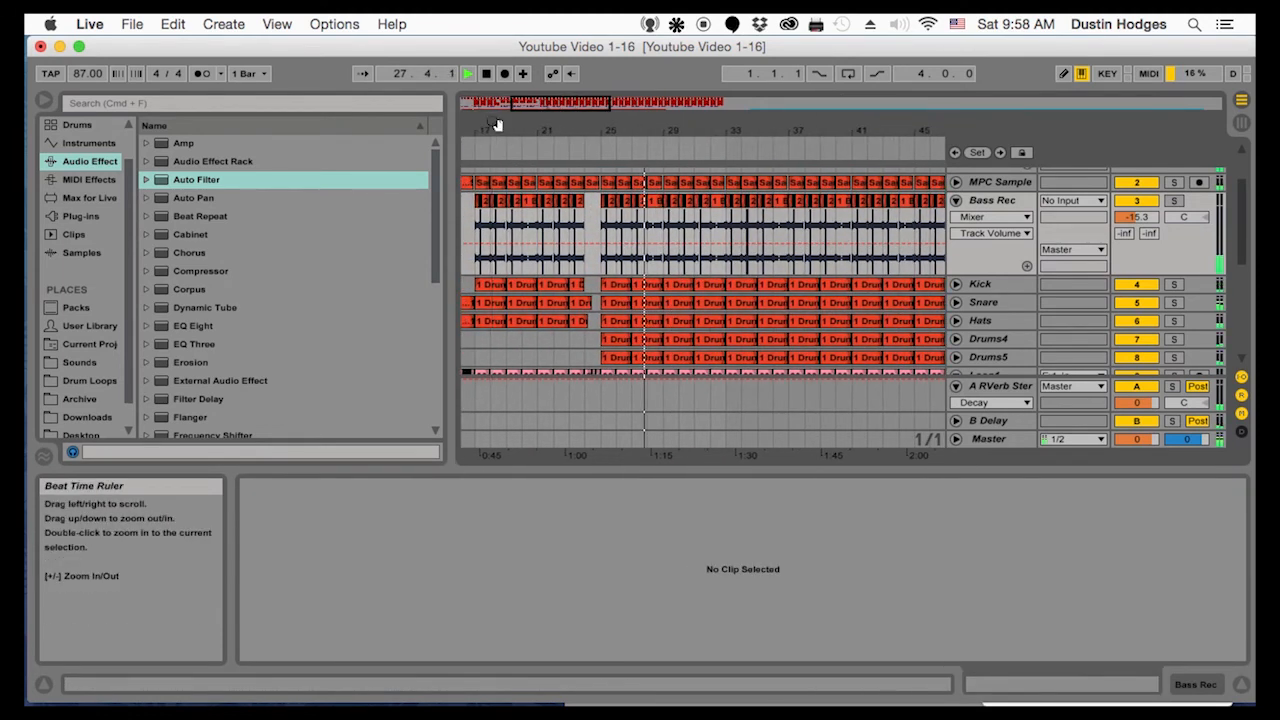
left_click(655, 230)
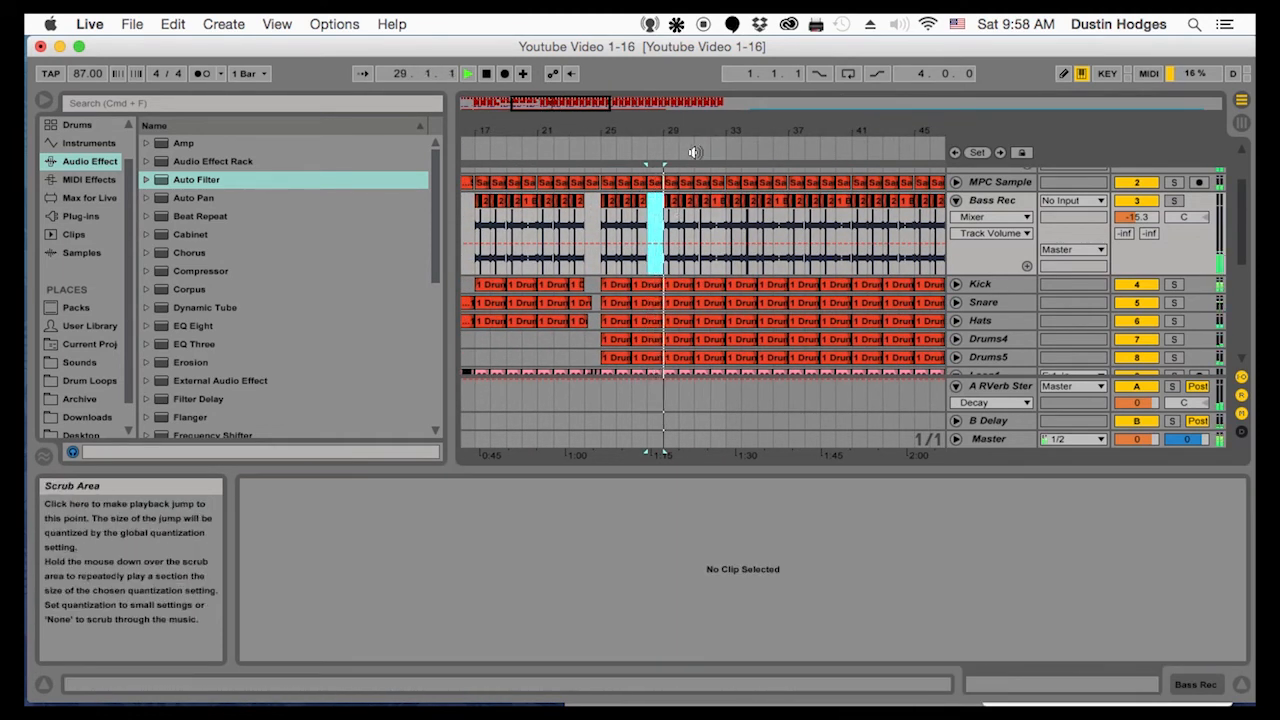
left_click(720, 203)
key("Delete")
left_click(782, 202)
key("Delete")
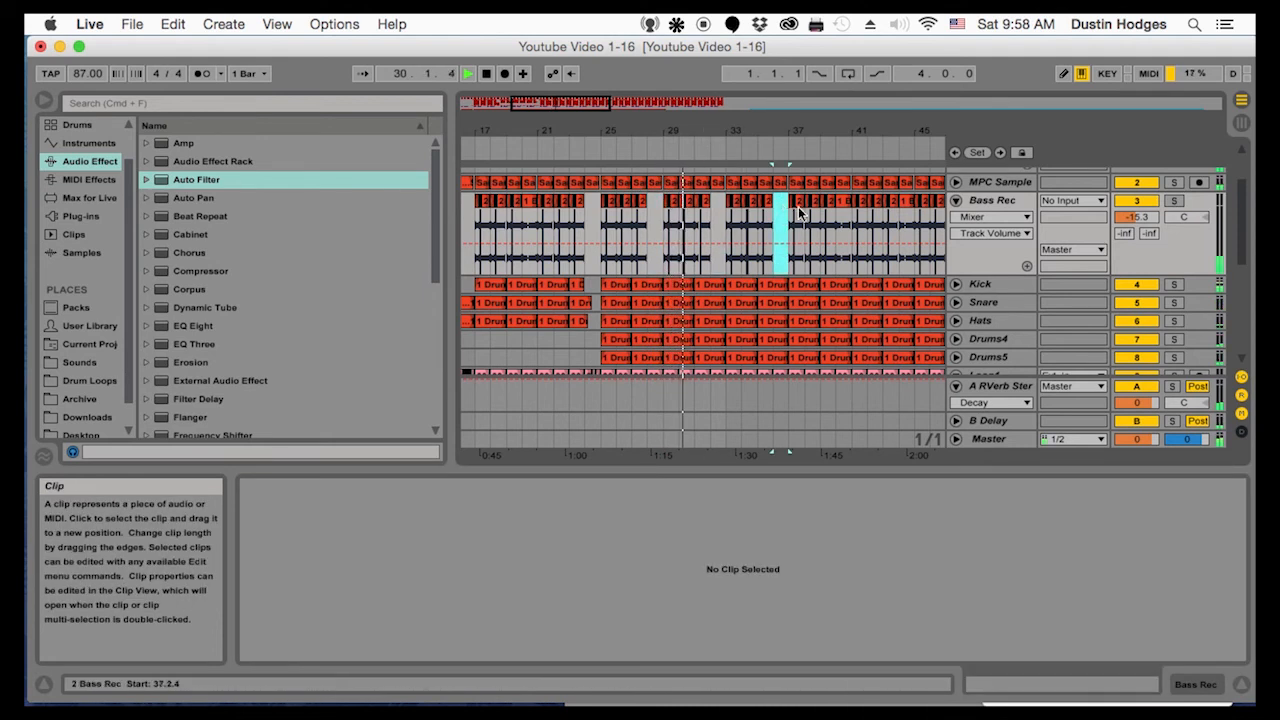
Play the arrangement from bar 12 and examine the drum and bass break there
left_click_drag(621, 138, 606, 80)
left_click(478, 284)
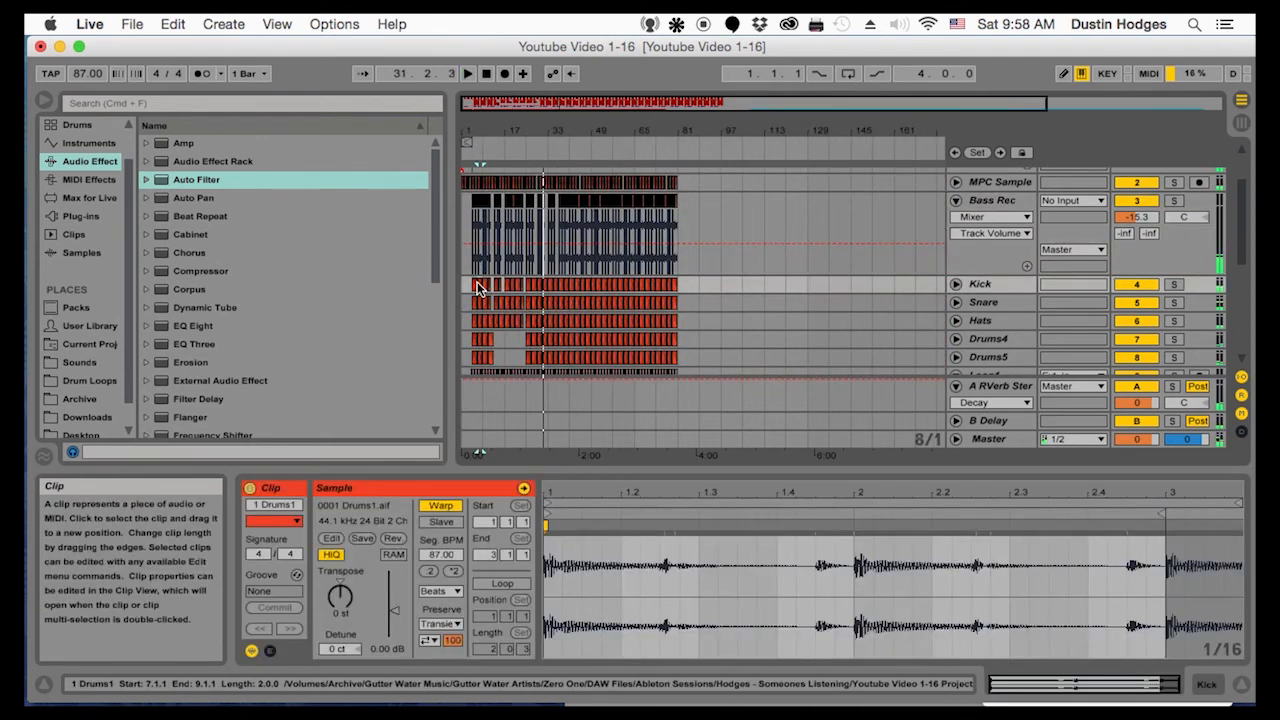
left_click(473, 258)
left_click_drag(616, 138, 617, 153)
left_click(617, 230)
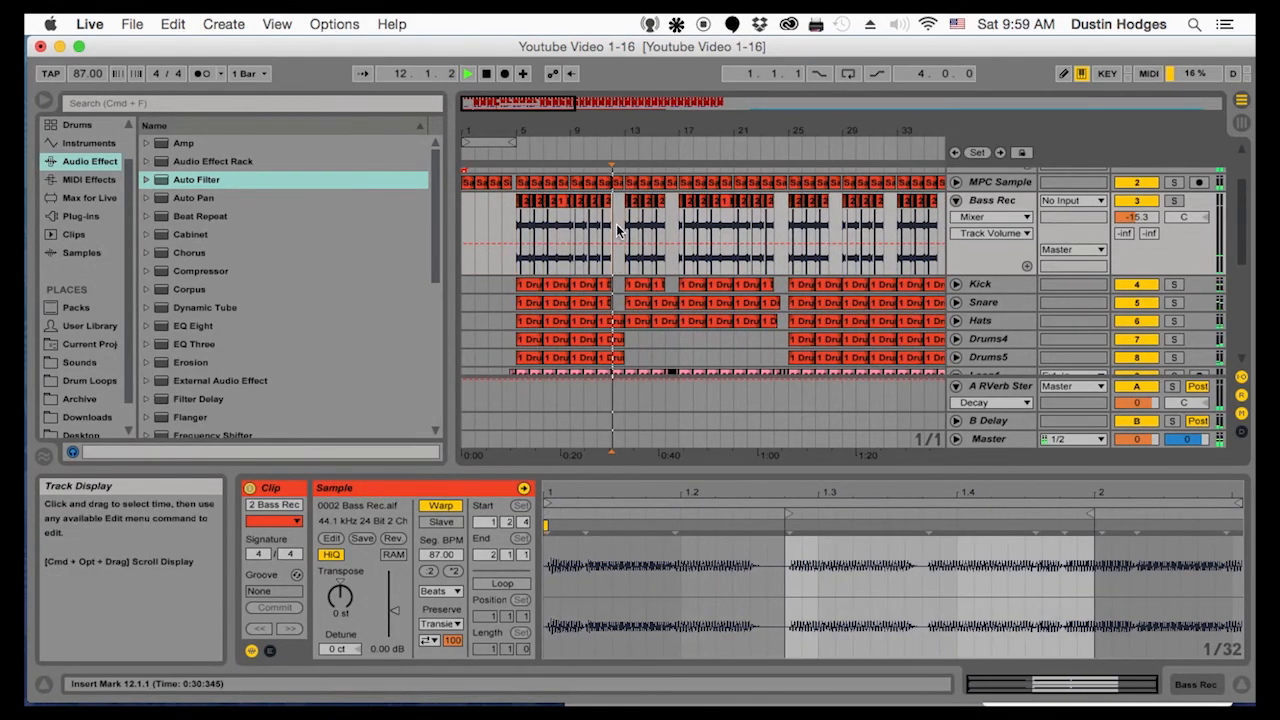
scroll(625, 250, "down", 4)
left_click_drag(605, 115, 606, 127)
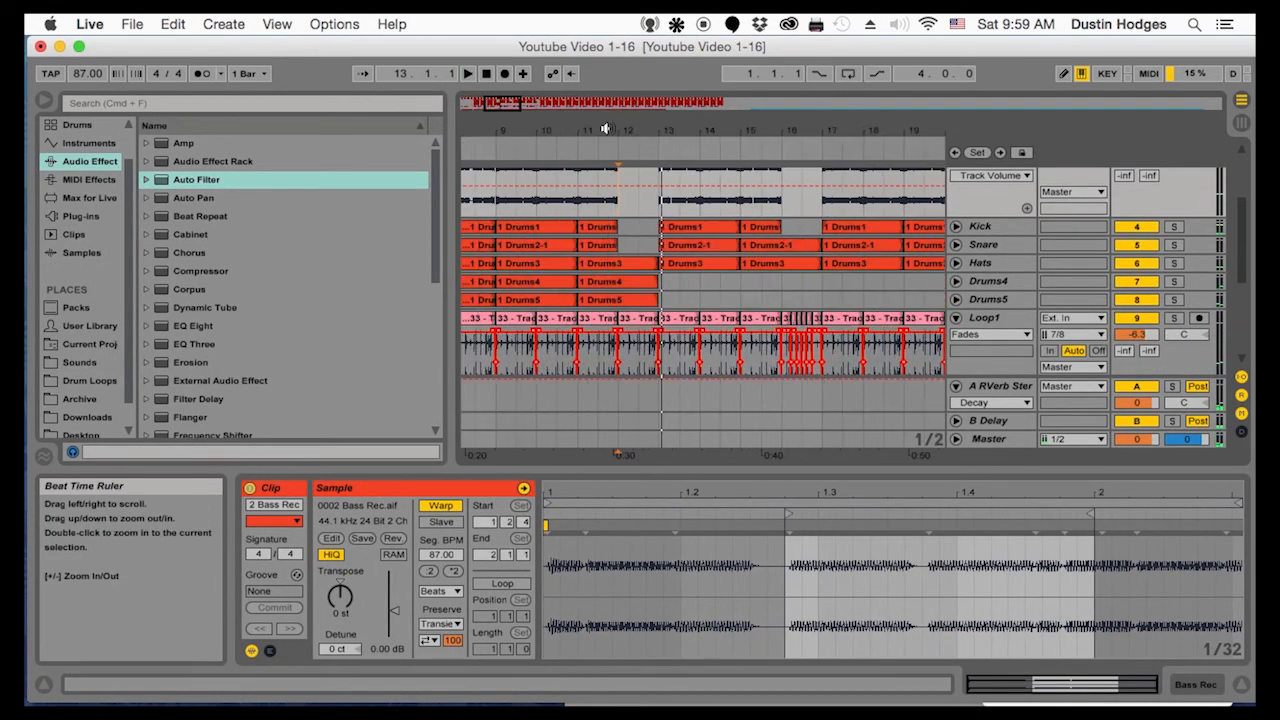
Delete the Loop1 clip in bar 12 and clear bar 12 of the Hats, Drums4 and Drums5 tracks
key("space")
left_click(652, 320)
key("Delete")
left_click(557, 301)
key("space")
key("space")
left_click(591, 226)
key("space")
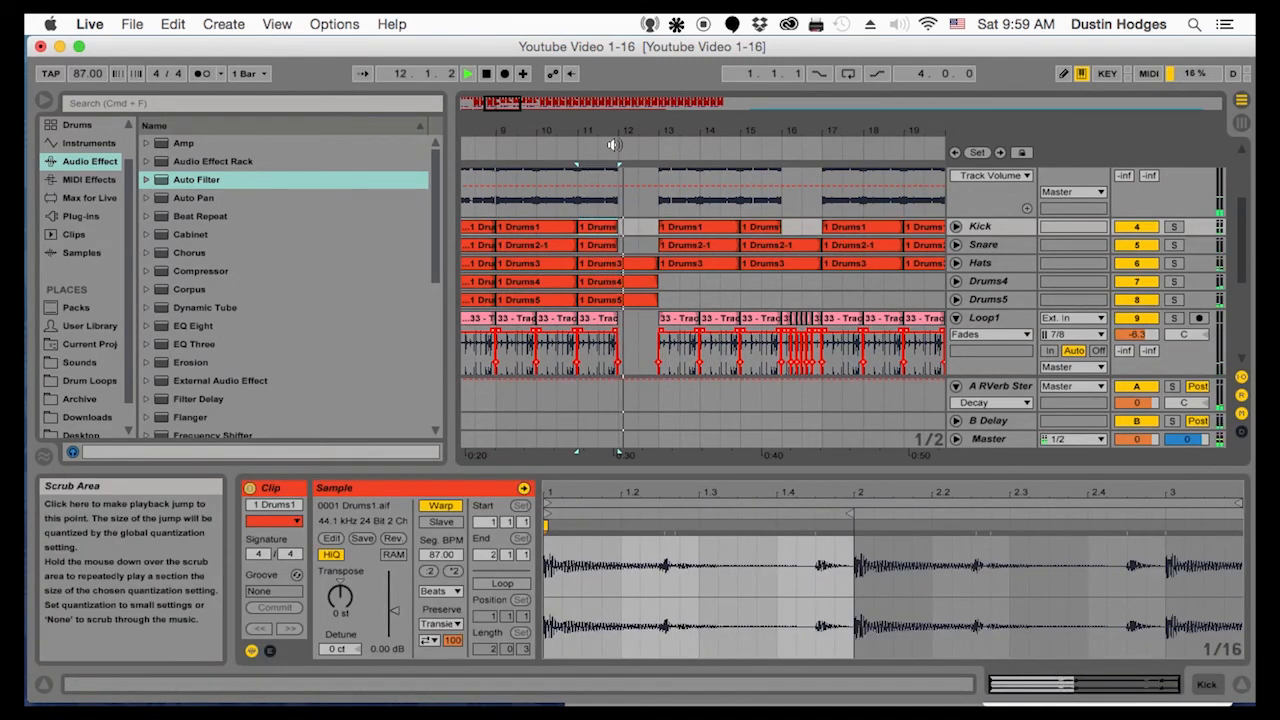
key("space")
left_click_drag(655, 281, 604, 299)
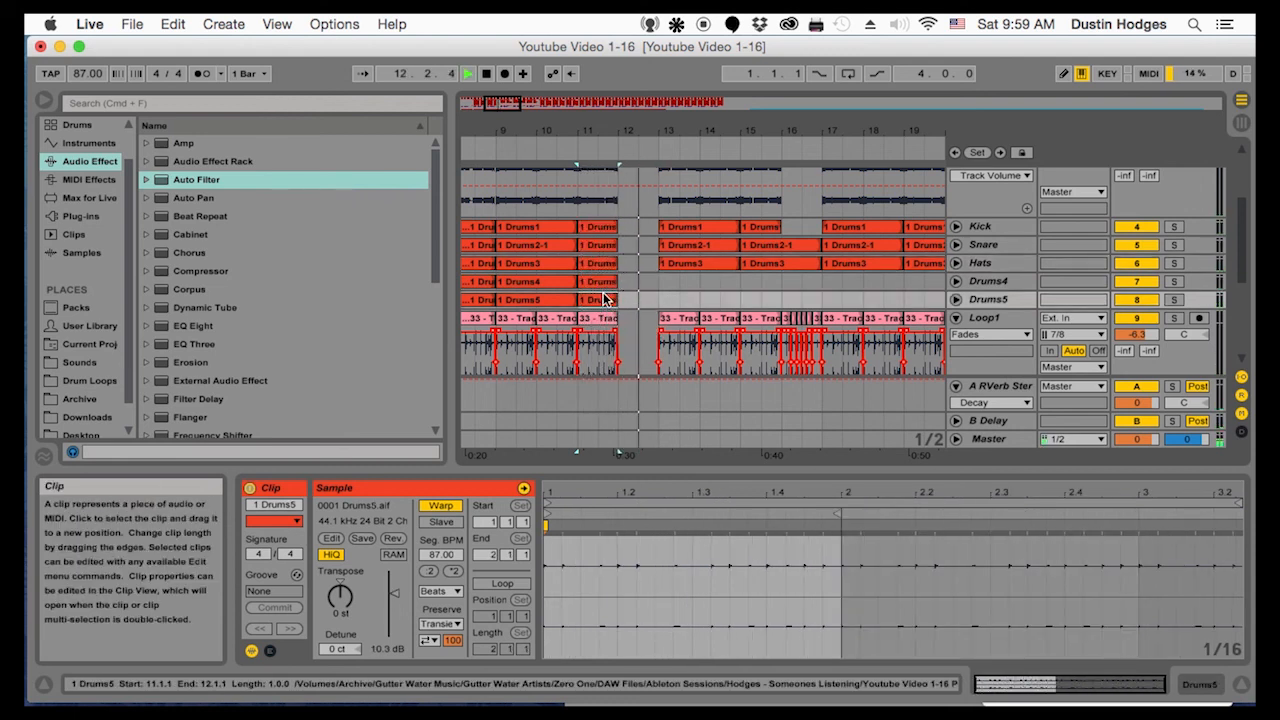
Delete the Drums4 and Drums5 clips from 25.1.1 to 29.1.1
left_click_drag(701, 138, 677, 80)
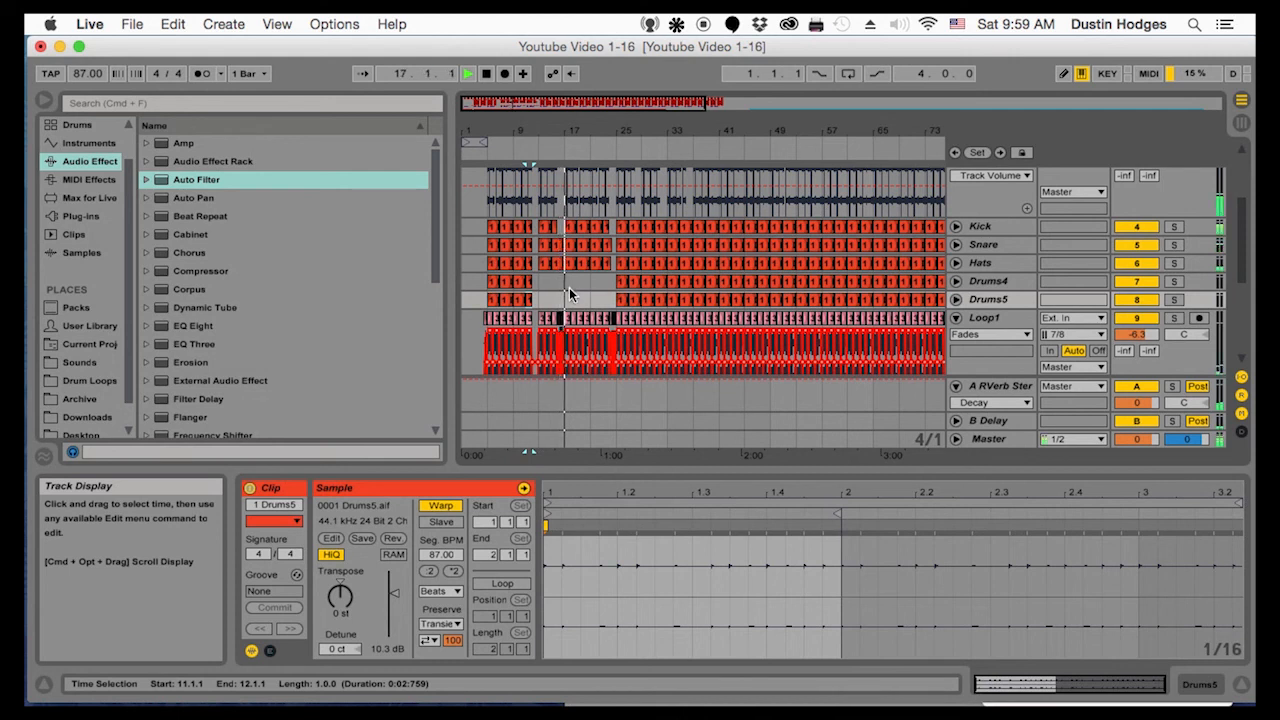
key("space")
left_click(487, 232)
key("space")
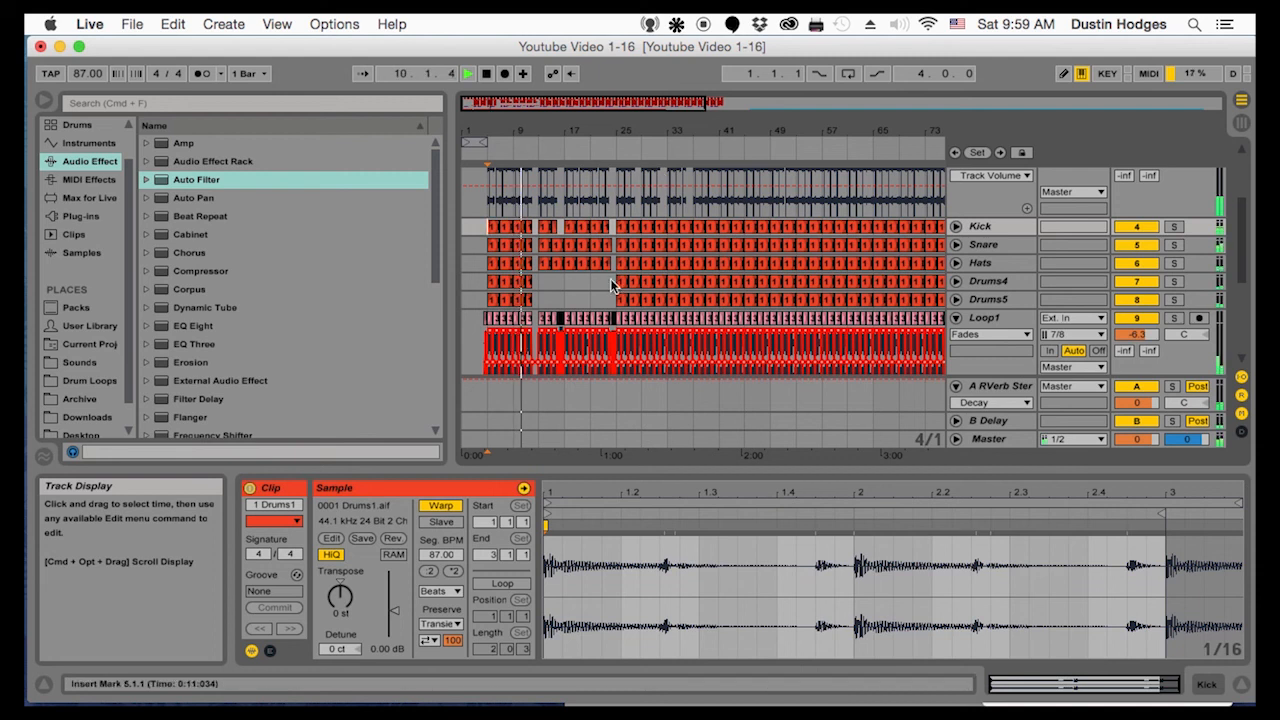
left_click_drag(612, 280, 642, 300)
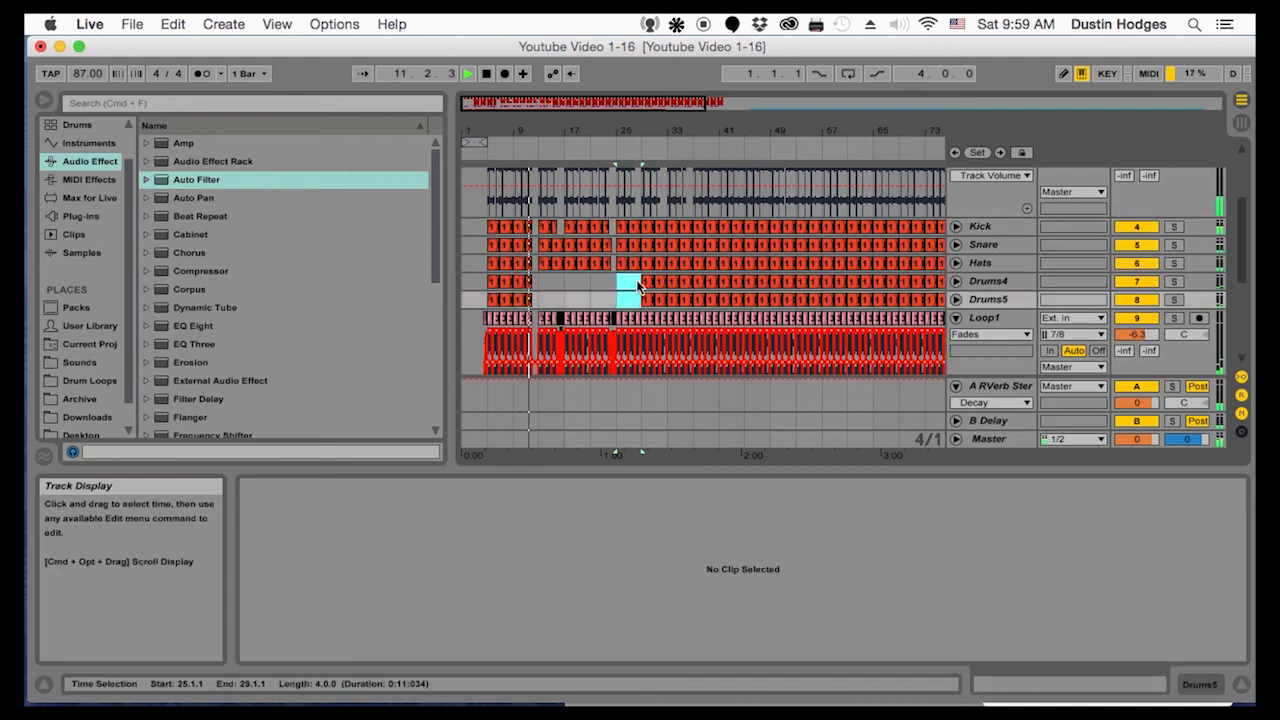
Delete the Kick, Snare and Hats clips from 27.1.1 to 29.1.1 and the Loop1 clip in bar 28
left_click_drag(631, 131, 707, 178)
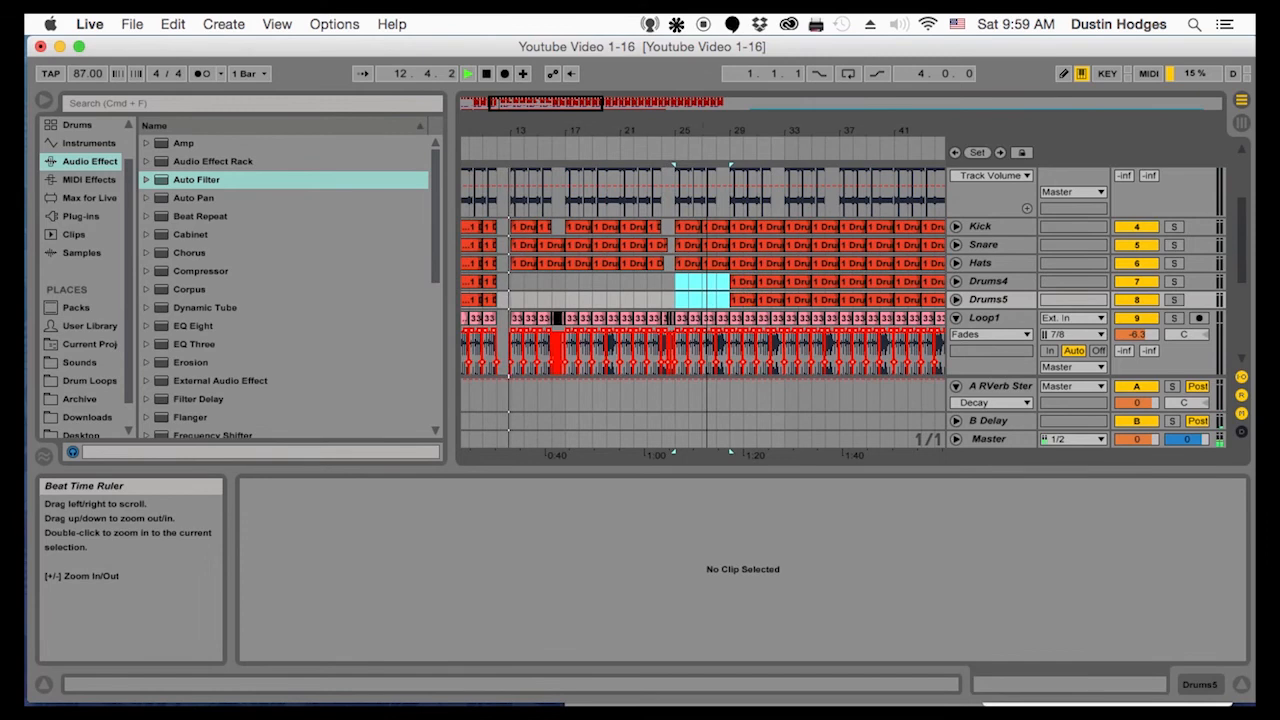
left_click(716, 246)
key("Delete")
left_click(716, 229)
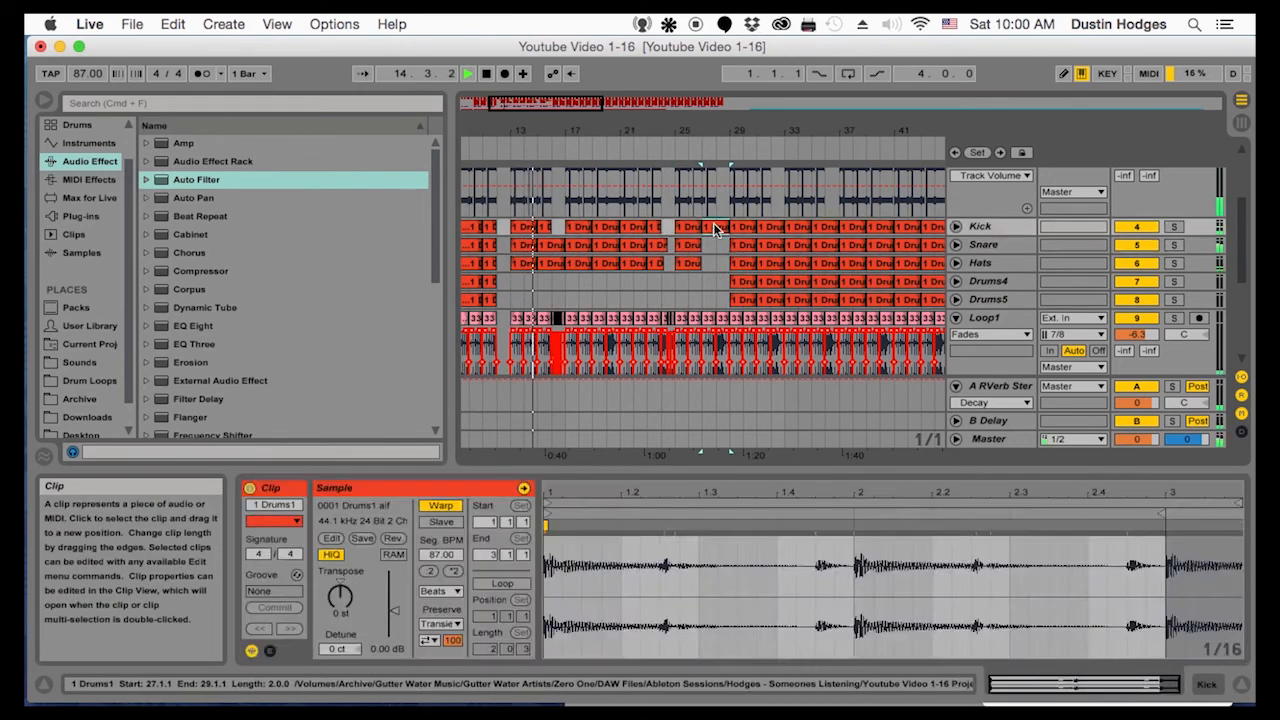
key("Delete")
left_click(730, 322)
key("Delete")
Delete the MPC Track clip in bar 28
left_click_drag(722, 131, 728, 247)
scroll(724, 225, "up", 5)
left_click(690, 218)
key("space")
left_click(719, 174)
key("Delete")
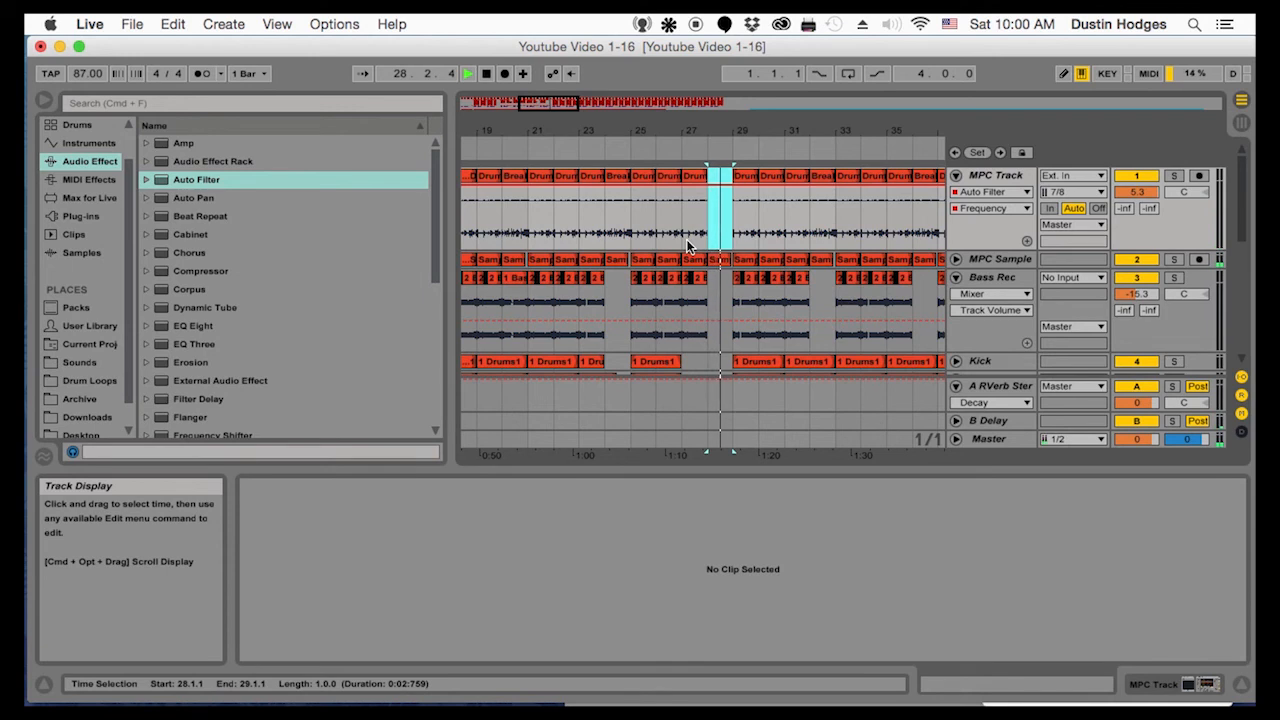
Extend the MPC Track's Drums clip in bar 27 to end at 28.1.4 and audition the transition
left_click_drag(704, 131, 637, 235)
key("space")
left_click_drag(635, 177, 666, 179)
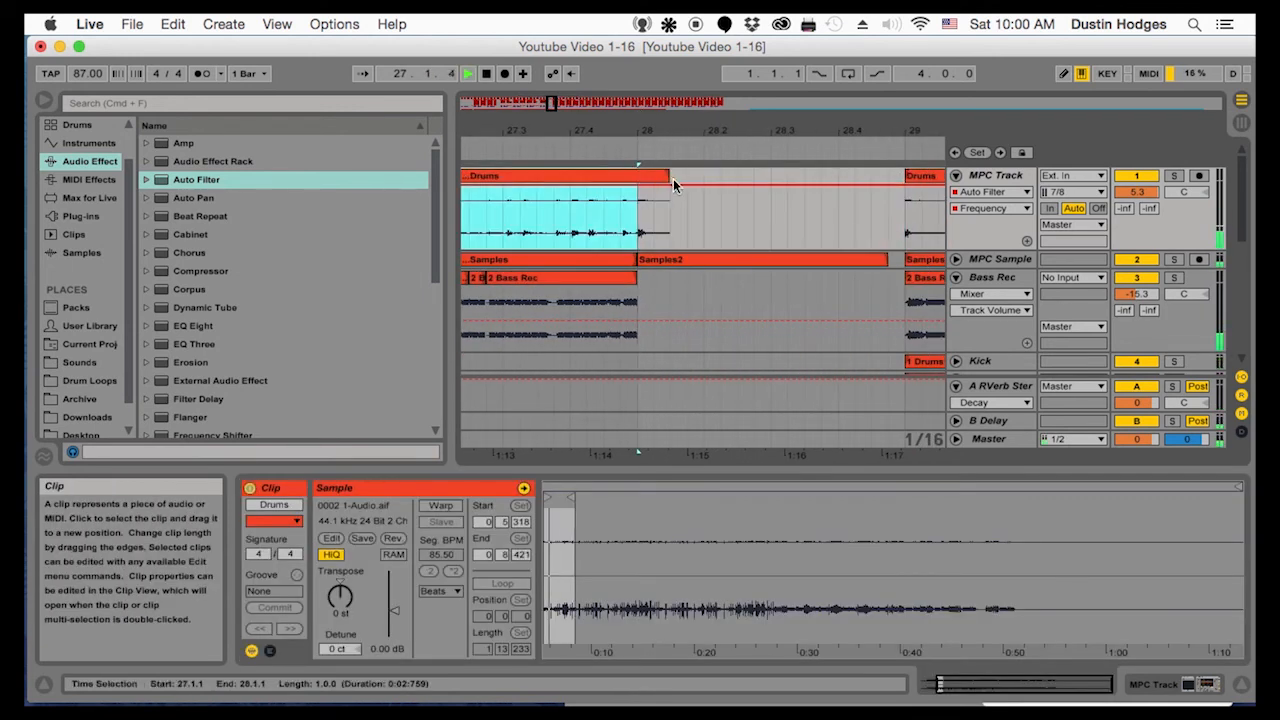
left_click(640, 230)
key("space")
left_click(671, 175)
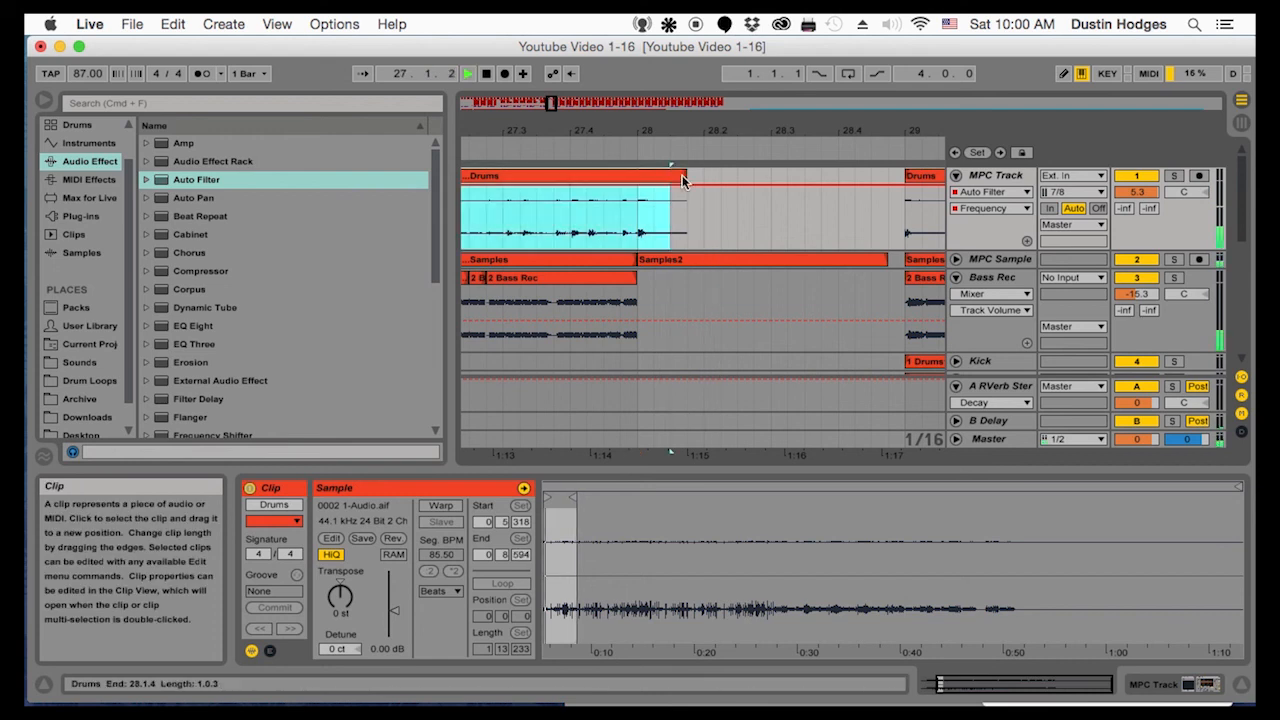
key("space")
left_click(637, 214)
key("space")
key("space")
Automate the MPC Track's B-Delay send to rise at bar 28, ease to -16.0 dB near 28.4 and drop out by bar 29
left_click(1147, 210)
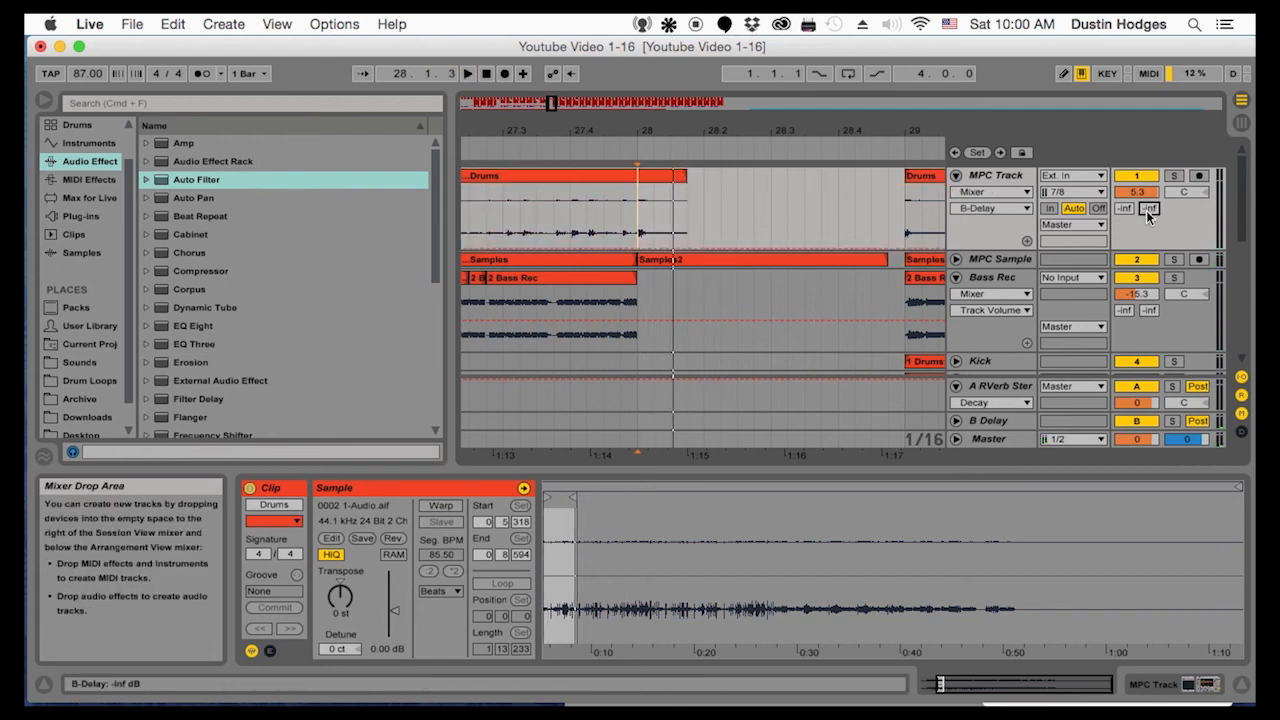
left_click(621, 253)
left_click(623, 247)
left_click_drag(637, 247, 636, 188)
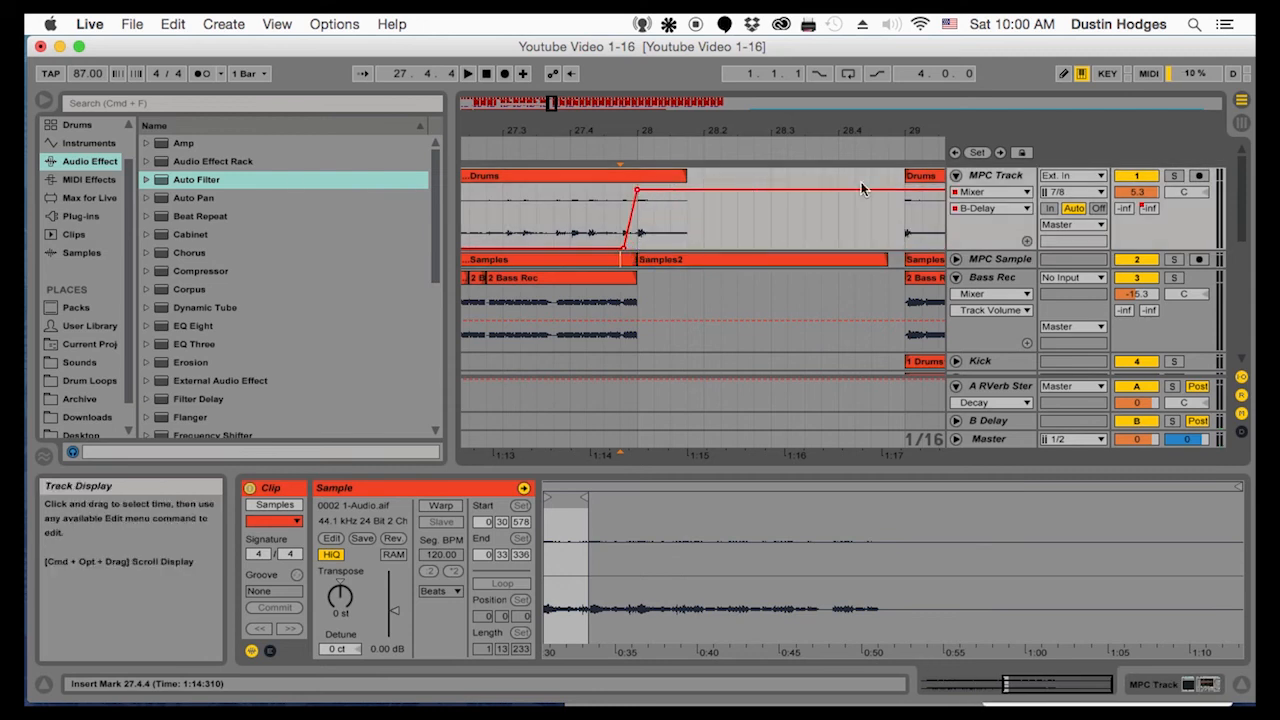
left_click(587, 212)
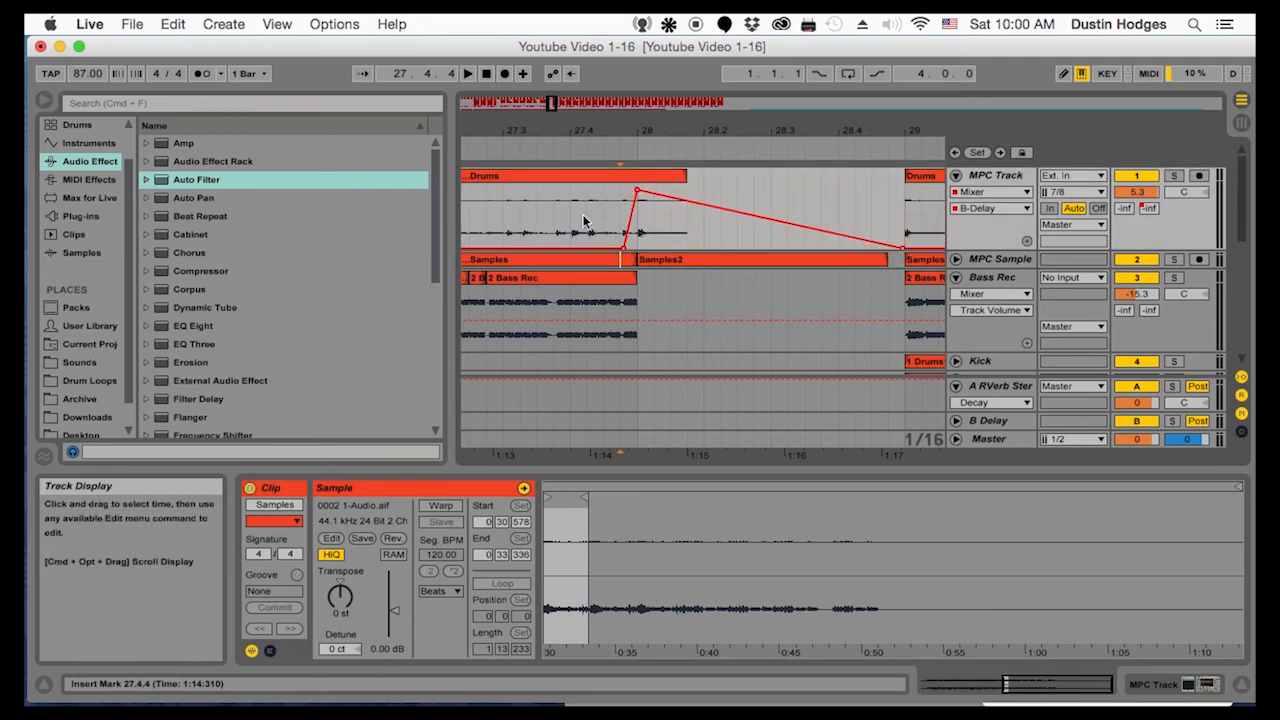
key("space")
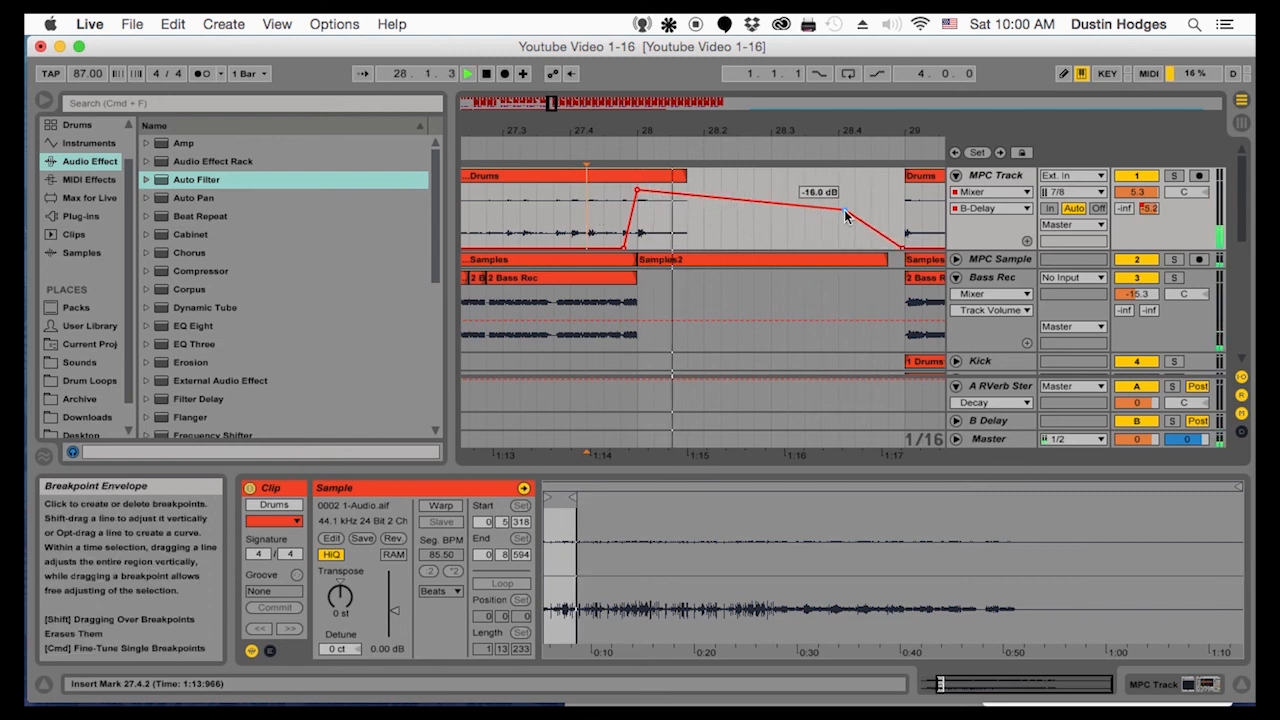
left_click(504, 208)
key("space")
key("space")
Play the arrangement from bar 5 and examine the clips across the tracks
left_click_drag(525, 131, 526, 75)
scroll(560, 224, "down", 5)
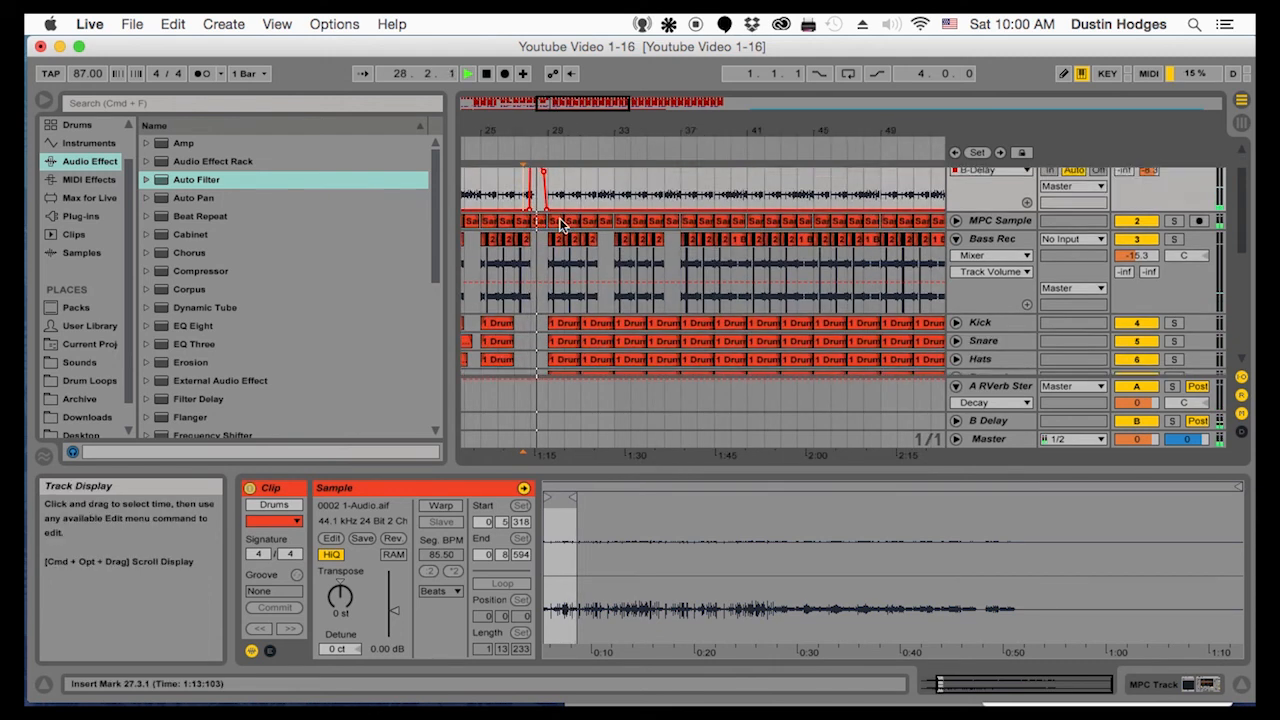
scroll(556, 207, "up", 6)
left_click_drag(556, 131, 735, 98)
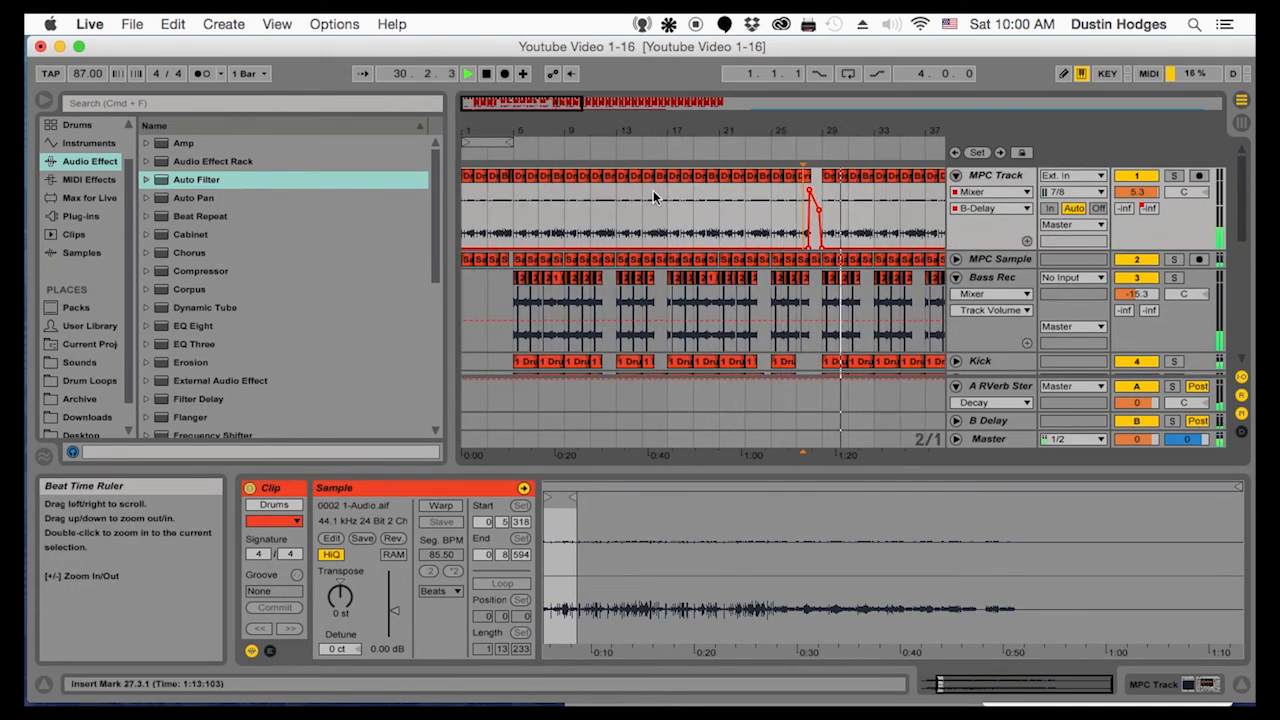
left_click(516, 197)
key("space")
key("space")
scroll(527, 208, "down", 2)
scroll(530, 209, "down", 1)
scroll(566, 208, "up", 3)
Delete the MPC Track clips in bars 13, 14 and 15
left_click(627, 222)
left_click(618, 180)
left_click(625, 177)
key("Delete")
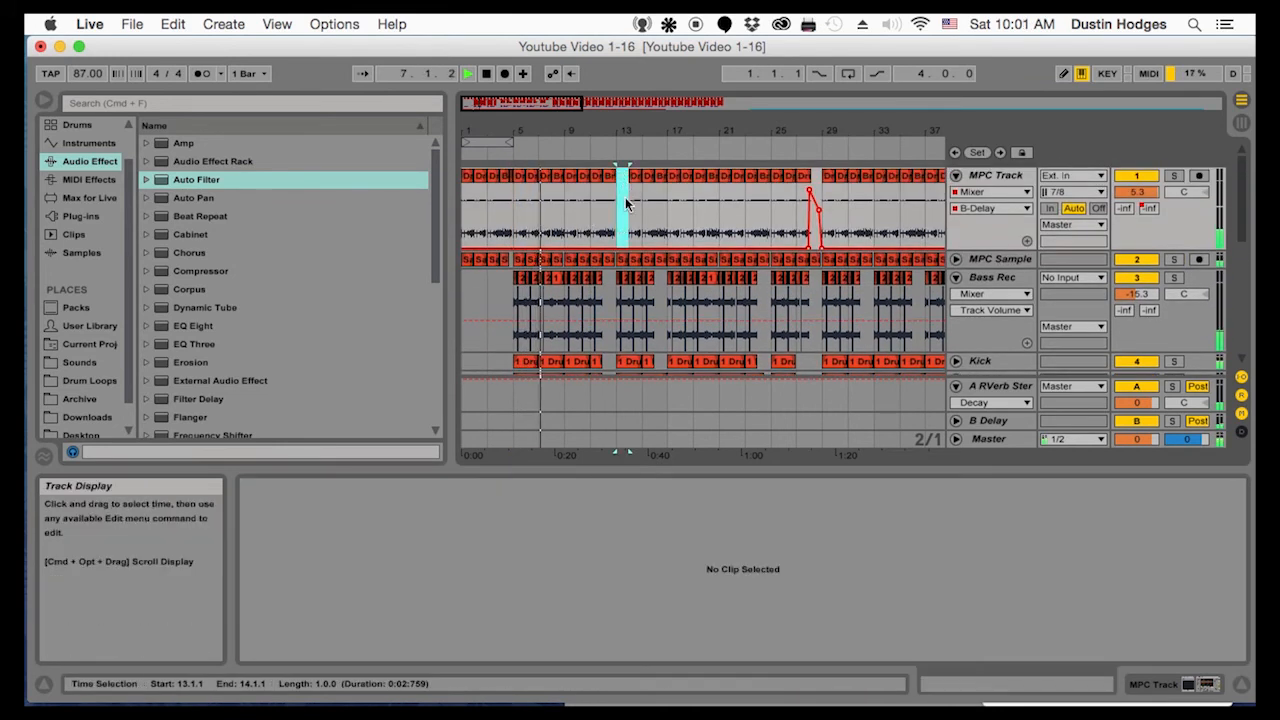
left_click(622, 178)
key("space")
key("space")
left_click(636, 178)
key("Delete")
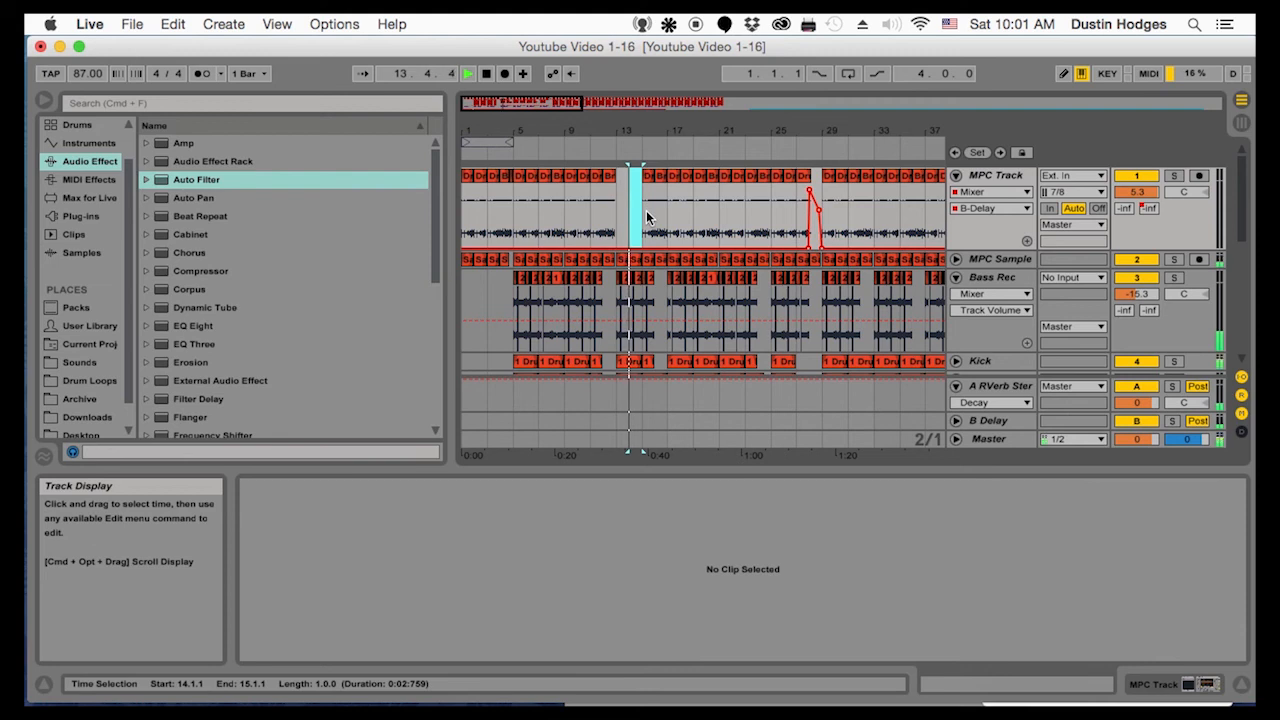
left_click(648, 178)
key("Delete")
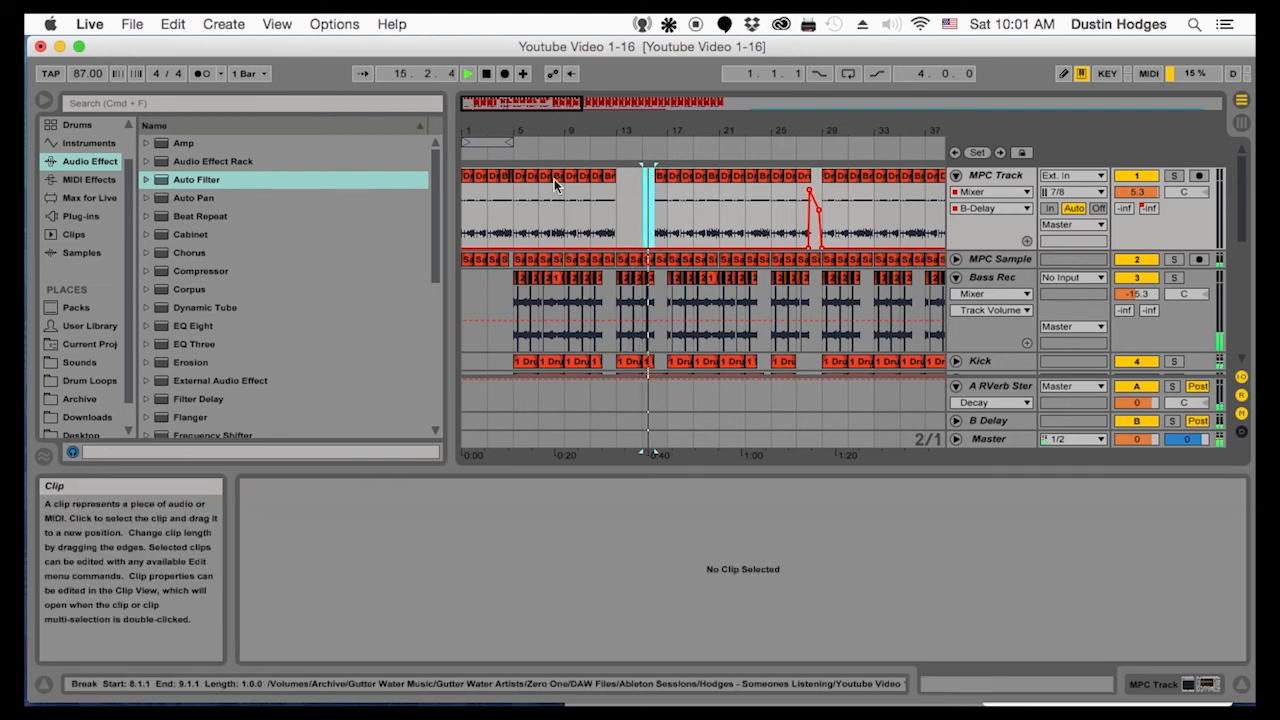
Delete the MPC Track clips in bars 17 and 18
left_click(673, 178)
key("Delete")
left_click(686, 178)
key("Delete")
Play from bar 11 and examine the Break clip in bar 12 and the transition after it
left_click(588, 218)
scroll(588, 218, "down", 5)
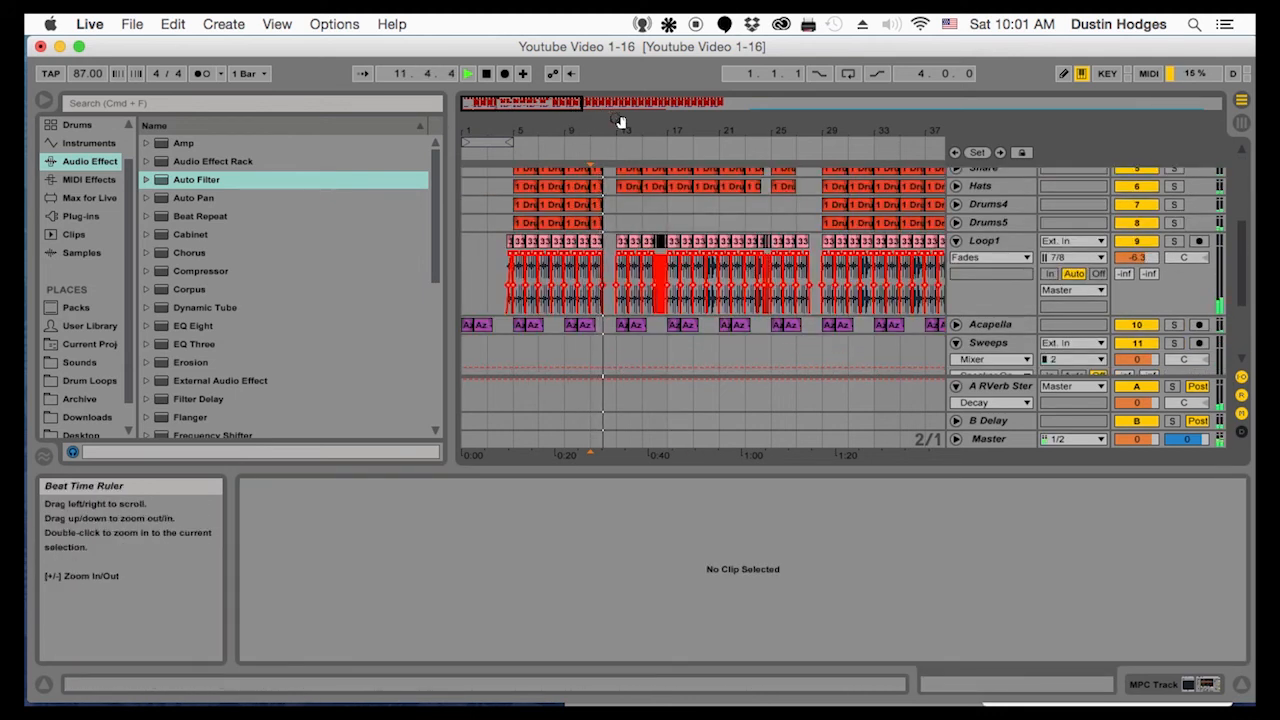
left_click_drag(619, 133, 600, 138)
scroll(643, 232, "up", 5)
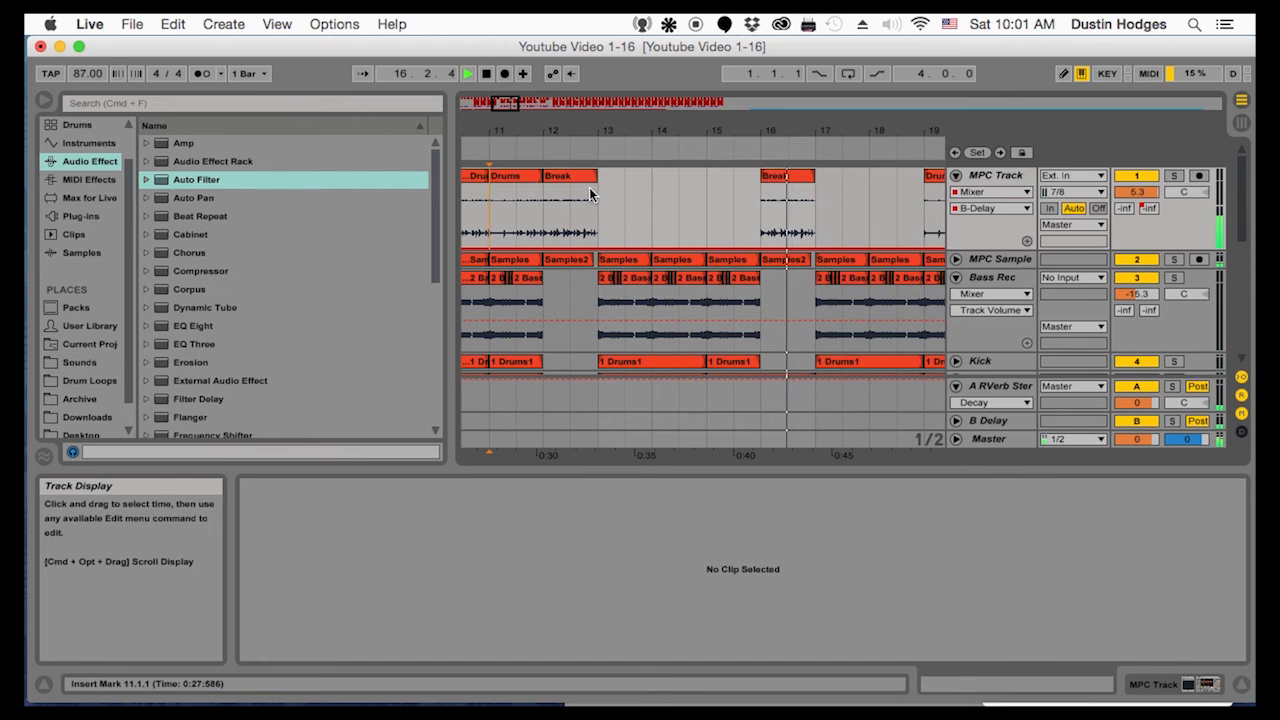
key("space")
key("space")
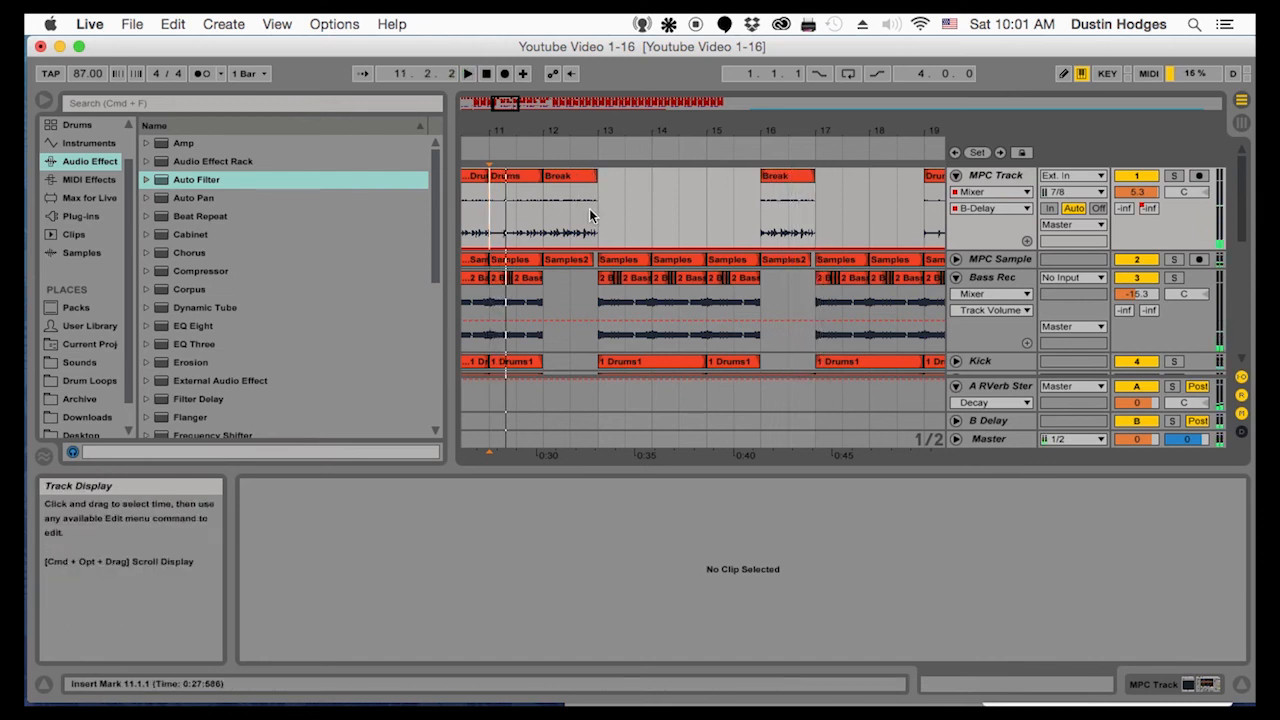
left_click(586, 213)
key("space")
key("space")
left_click_drag(585, 115, 585, 128)
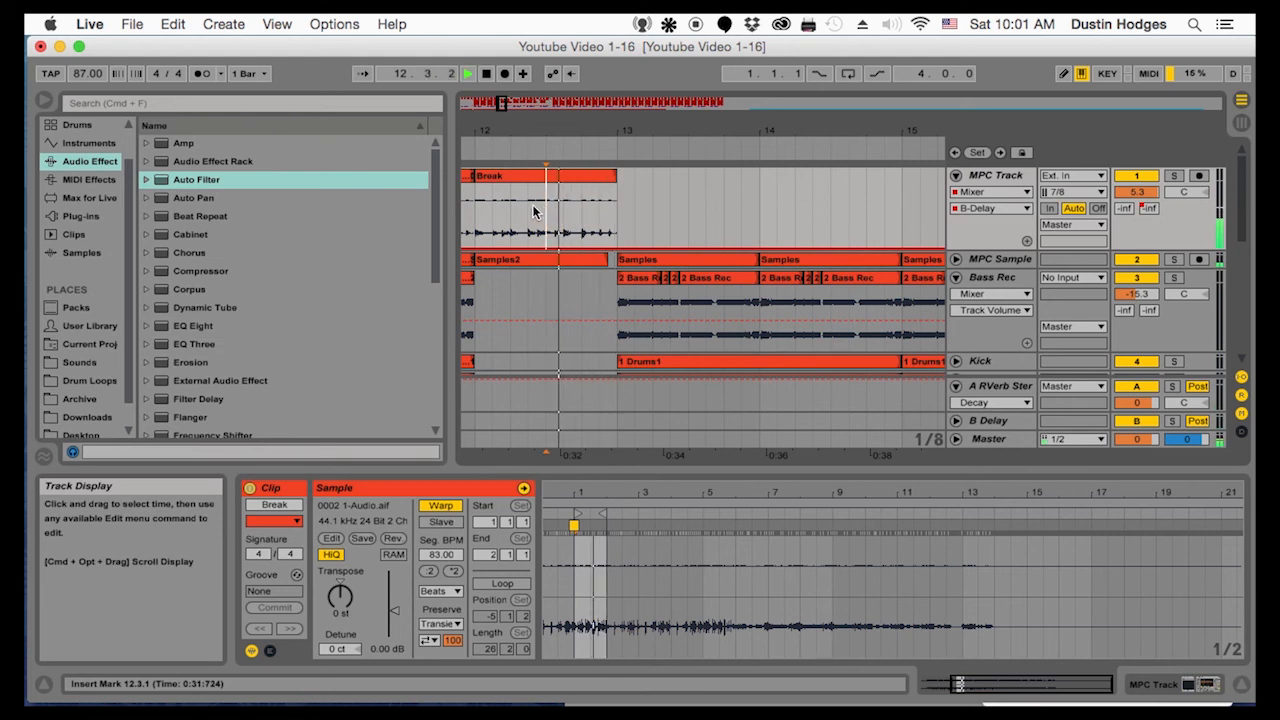
left_click(481, 212)
key("space")
Copy the Break from 12.1.1 to 12.3.1 and paste it twice in bar 13 of the MPC Track
left_click_drag(481, 212, 545, 215)
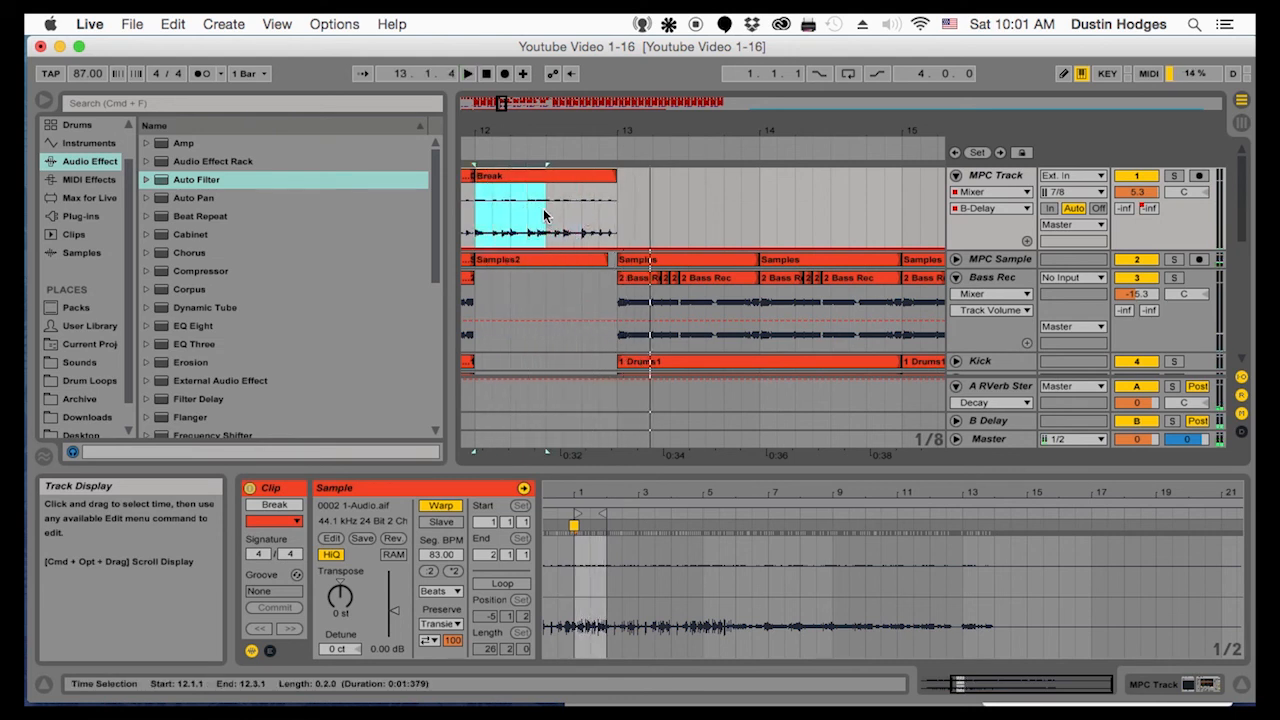
left_click(616, 210)
key("super+v")
key("super+v")
left_click(616, 210)
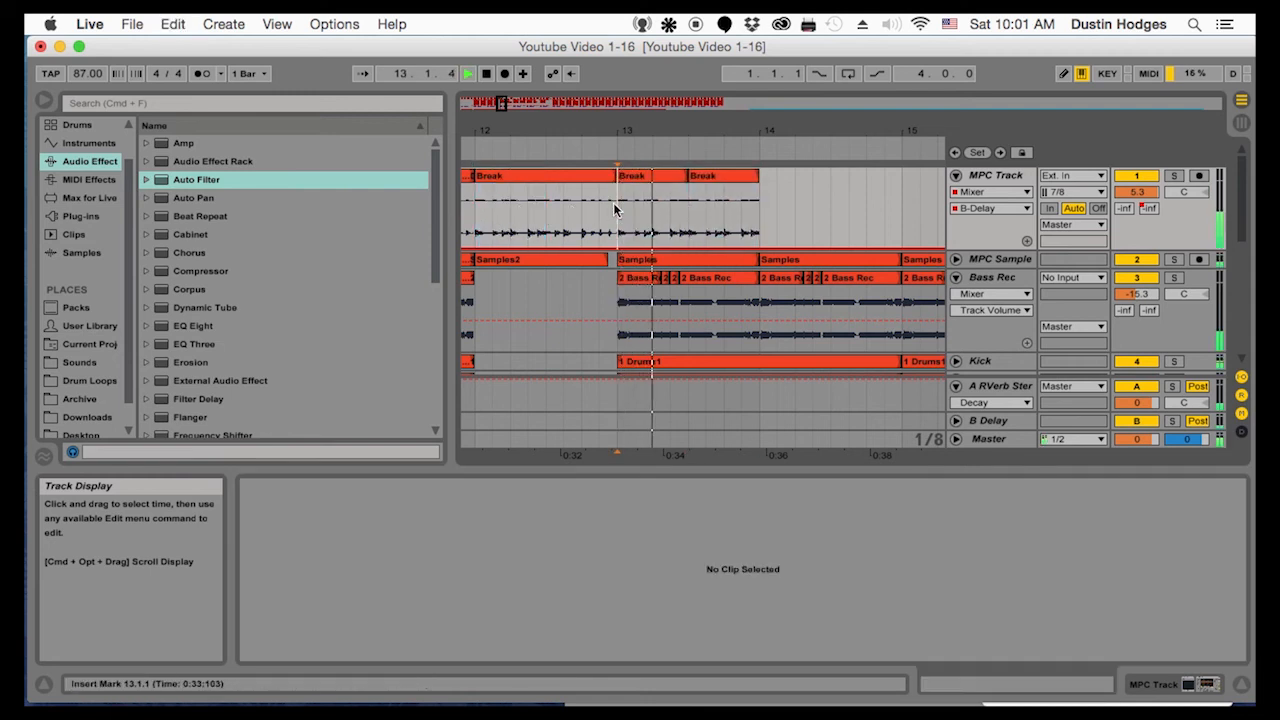
Move the two half-bar Break clips from bar 13 to bar 15 on the MPC Track
left_click(721, 177)
key("super+f")
left_click_drag(637, 146, 637, 104)
left_click(637, 205)
key("space")
key("space")
left_click_drag(654, 192, 689, 182)
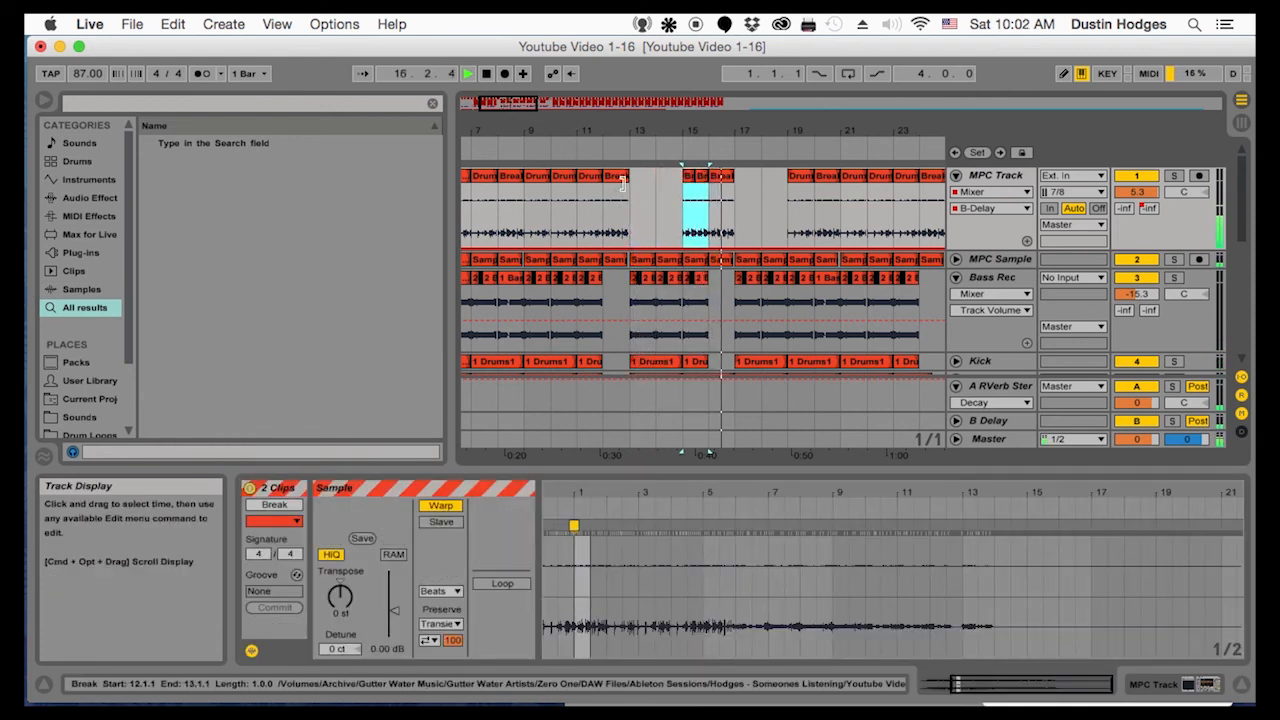
Copy Break material on the MPC Track, paste it into bar 13 and audition it
left_click(676, 198)
key("super+c")
left_click(634, 202)
key("super+v")
key("space")
mouse_move(645, 133)
left_mouse_down()
mouse_move(645, 172)
mouse_move(651, 134)
left_mouse_up()
key("space")
Paste half-bar Break copies at 13.3.3 and 14.1.1 on the MPC Track and play them from bar 13
mouse_move(728, 180)
left_mouse_down()
mouse_move(704, 184)
mouse_move(714, 187)
left_mouse_up()
key("super+c")
left_click(720, 209)
key("super+v")
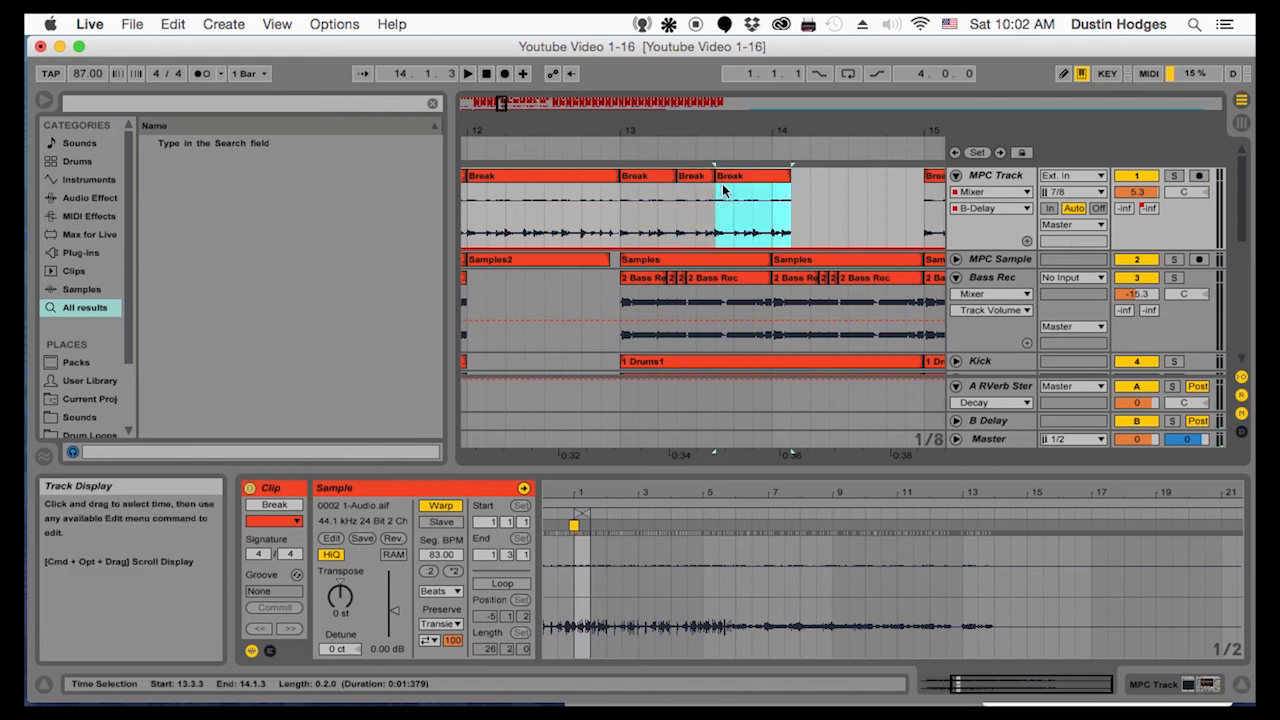
left_click(770, 210)
key("super+v")
left_click(620, 220)
key("space")
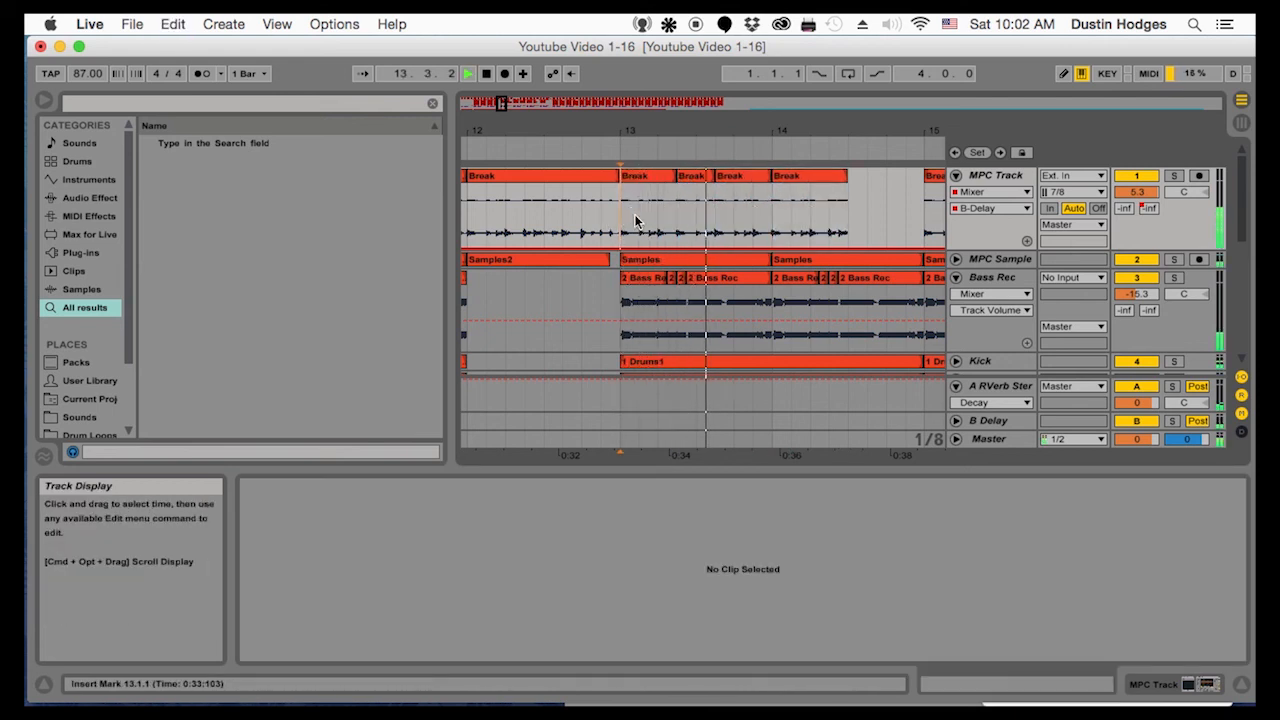
Duplicate the MPC Track's chopped Break pattern from 13.1.1 to 14.3.1 directly after itself
key("space")
left_click_drag(622, 231, 852, 233)
key("super+d")
Delete the chopped Break clips in bars 13 to 15 of the MPC Track
left_click_drag(725, 118, 696, 60)
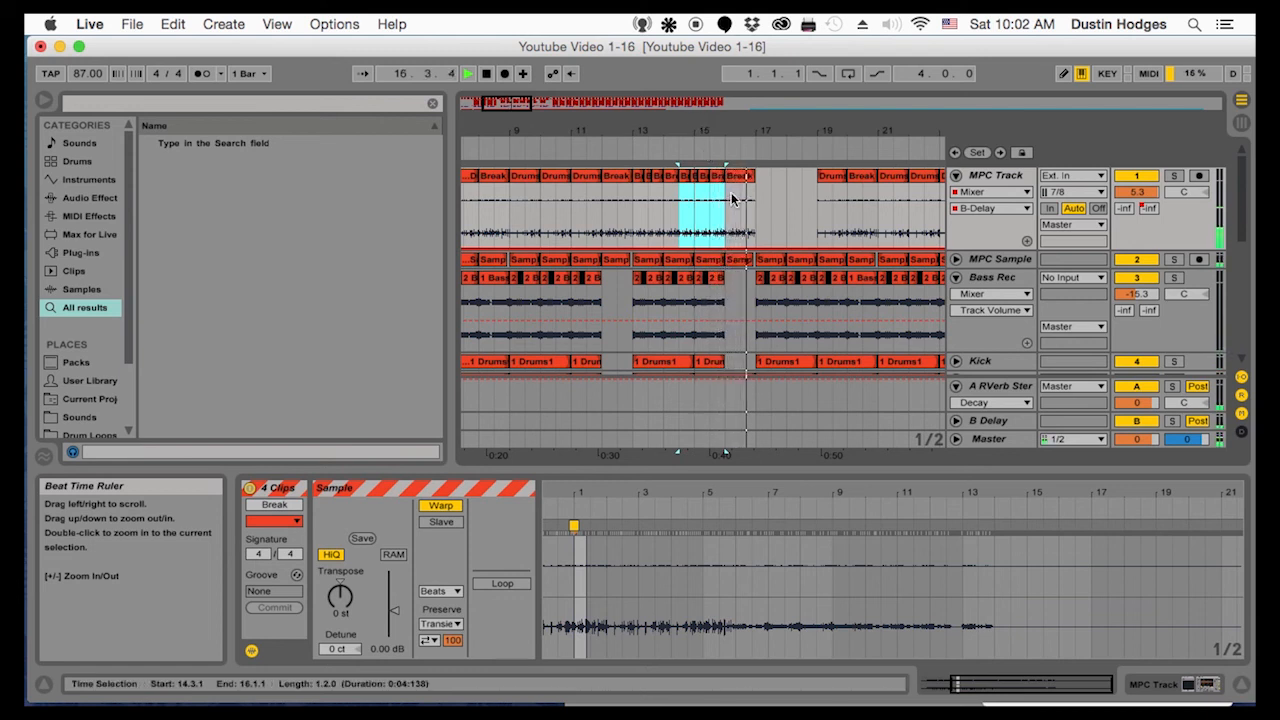
left_click_drag(716, 213, 629, 220)
key("Delete")
Copy the MPC Track's Drums clip from bar 11 into bars 13, 14 and 15
left_click(588, 221)
key("space")
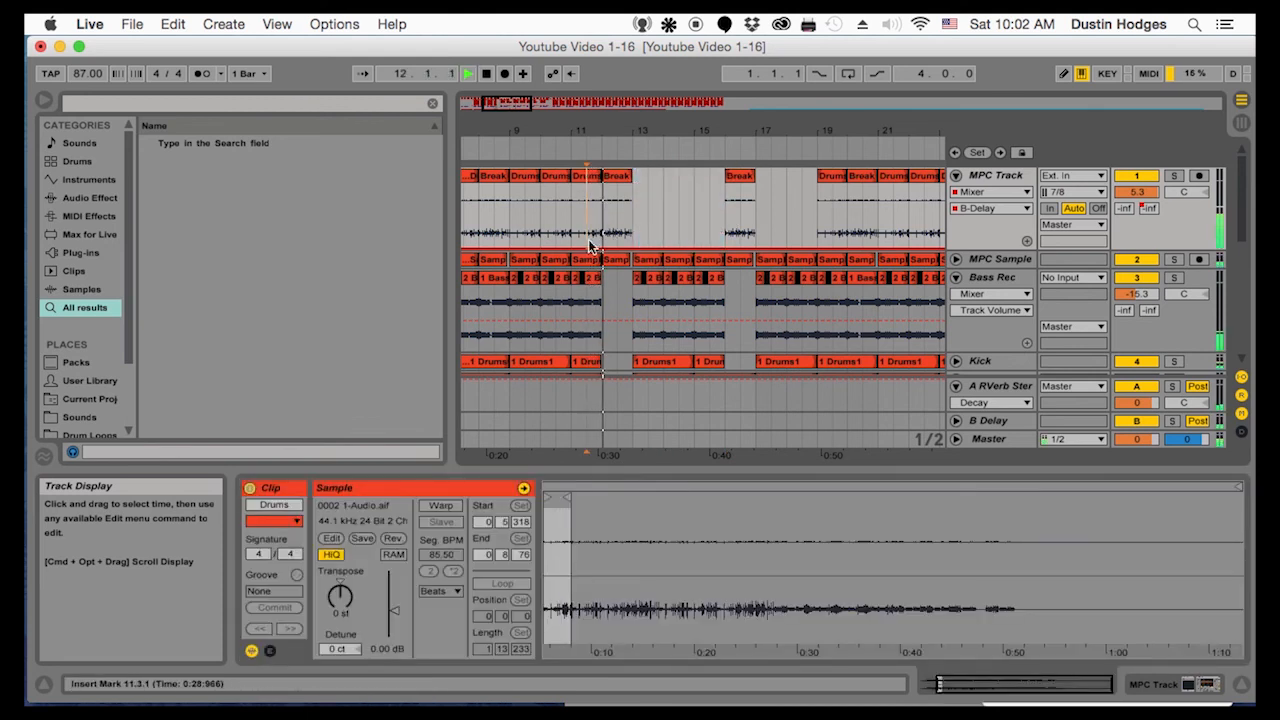
left_click(586, 177)
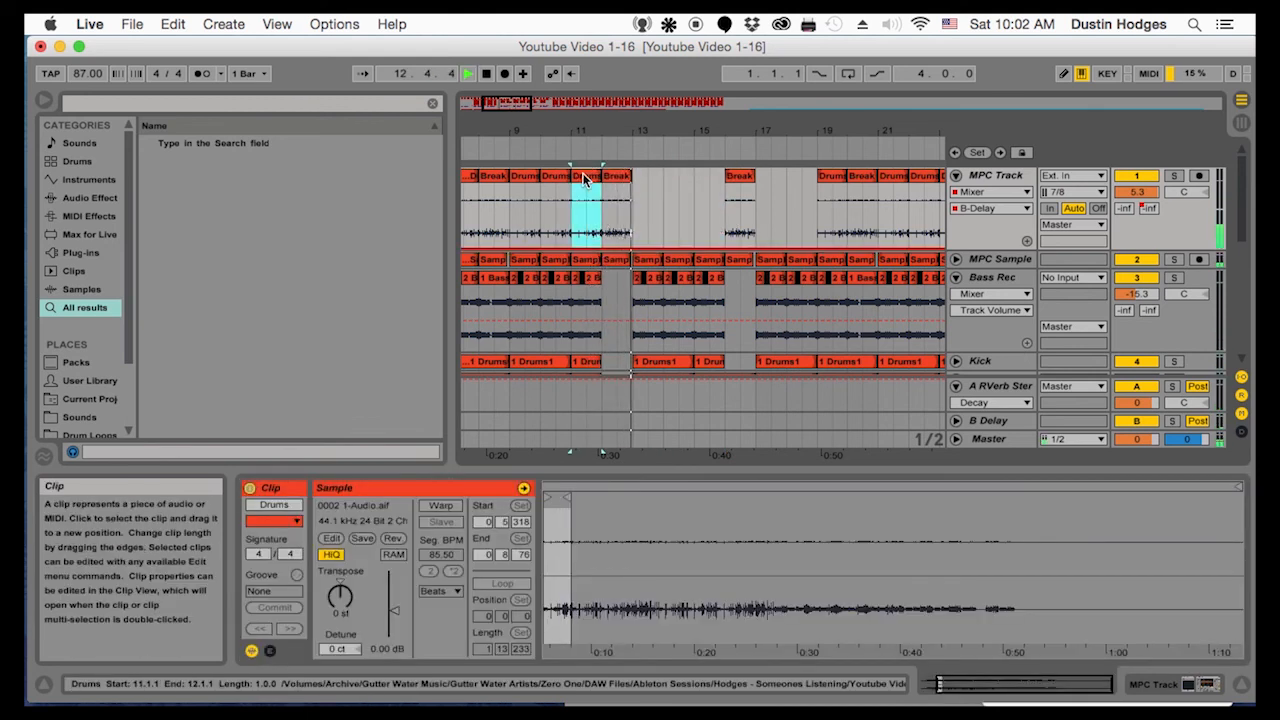
left_click(633, 218)
key("super+v")
key("super+d")
key("super+f")
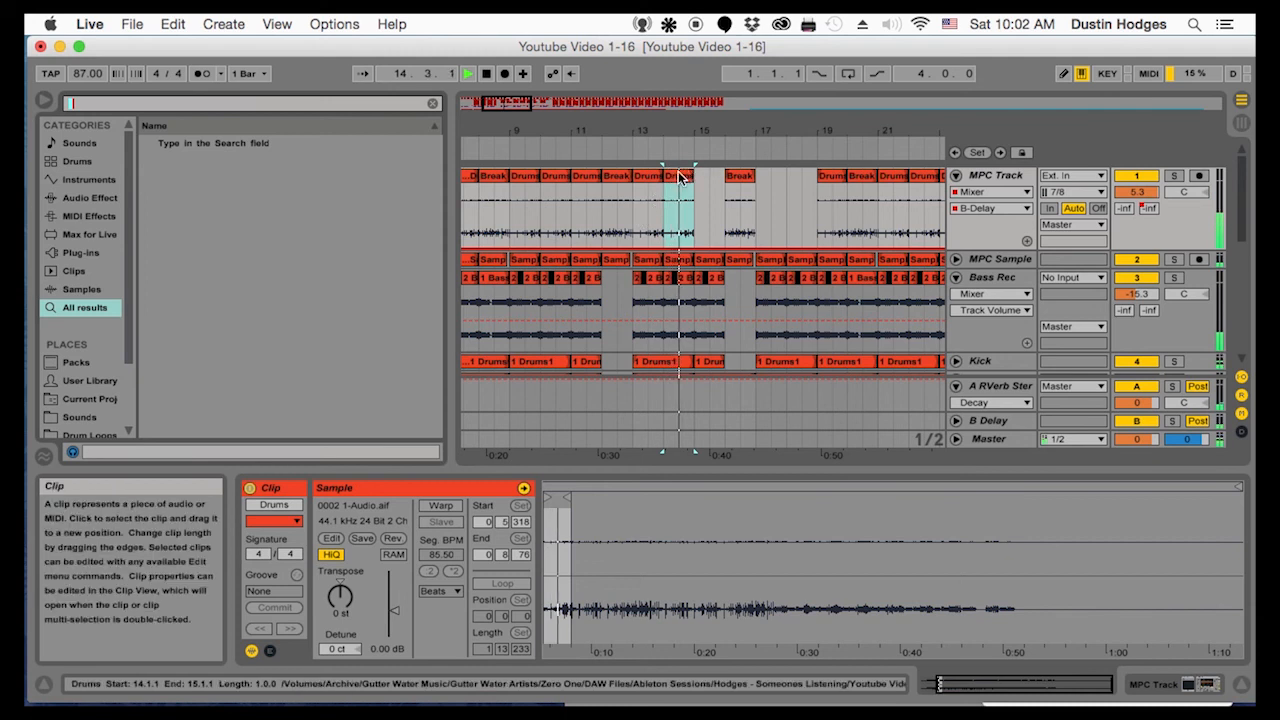
key("super+d")
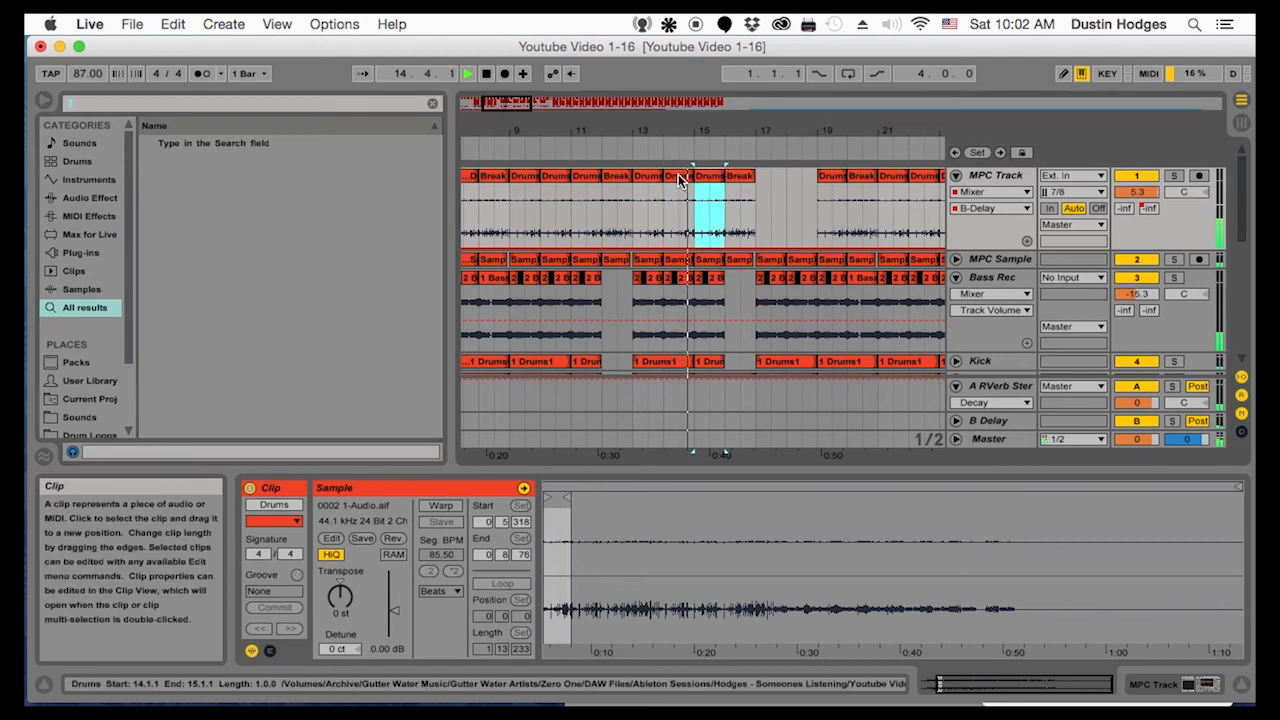
Paste the Drums clip at bar 17 of the MPC Track and duplicate it into bar 18
left_click(759, 199)
key("super+v")
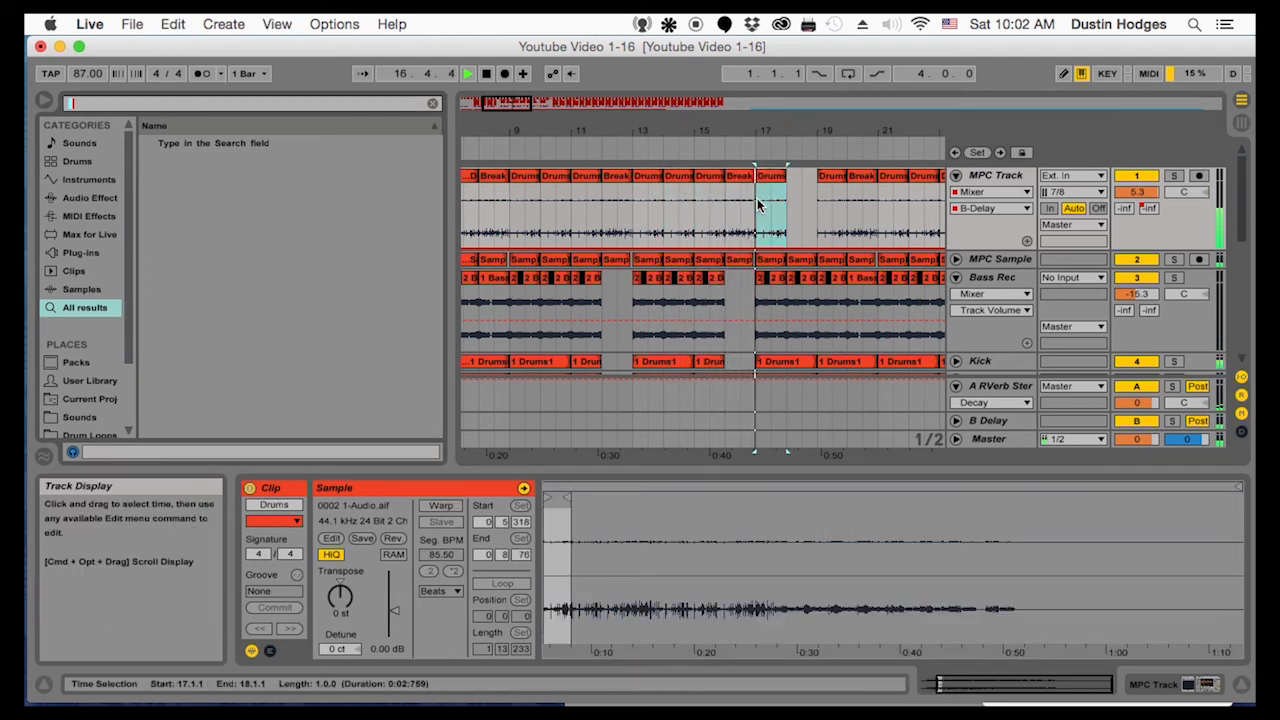
key("super+d")
Play the arrangement from 1.1.1 and examine the clip layout of the drum and loop tracks
left_click_drag(789, 131, 491, 126)
left_click(716, 183)
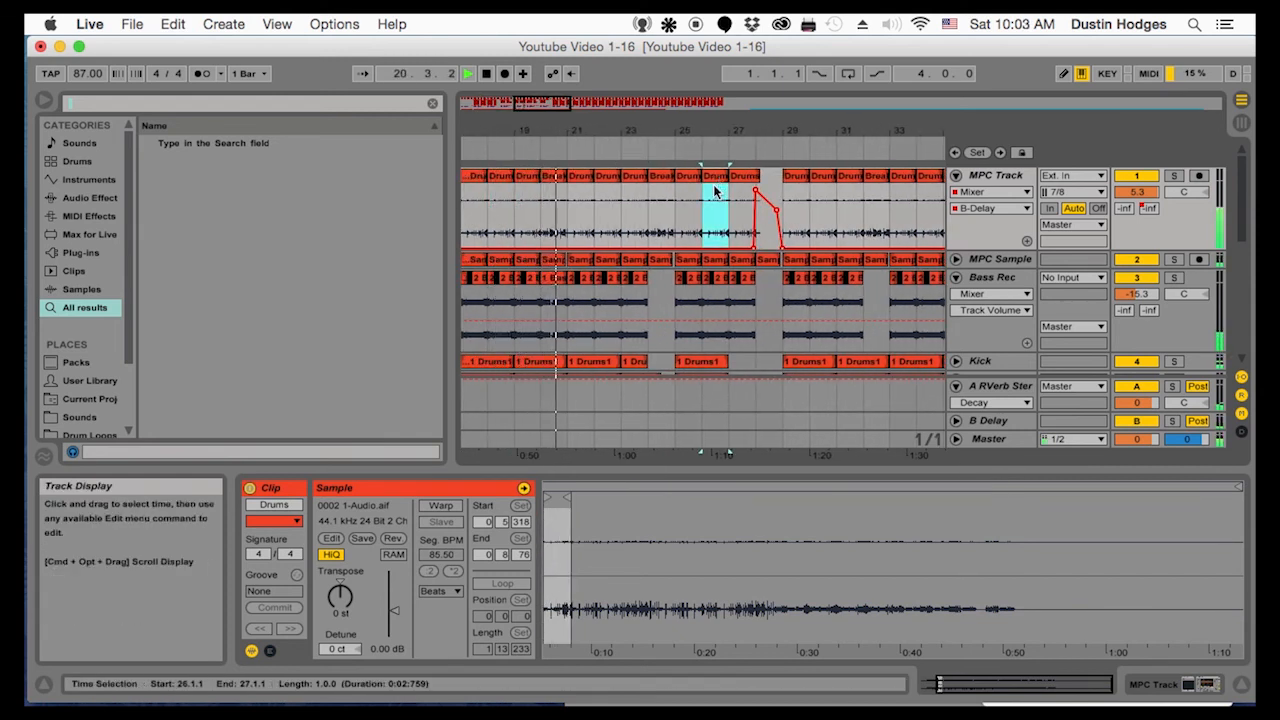
left_click_drag(656, 131, 606, 86)
left_click(465, 212)
key("space")
key("space")
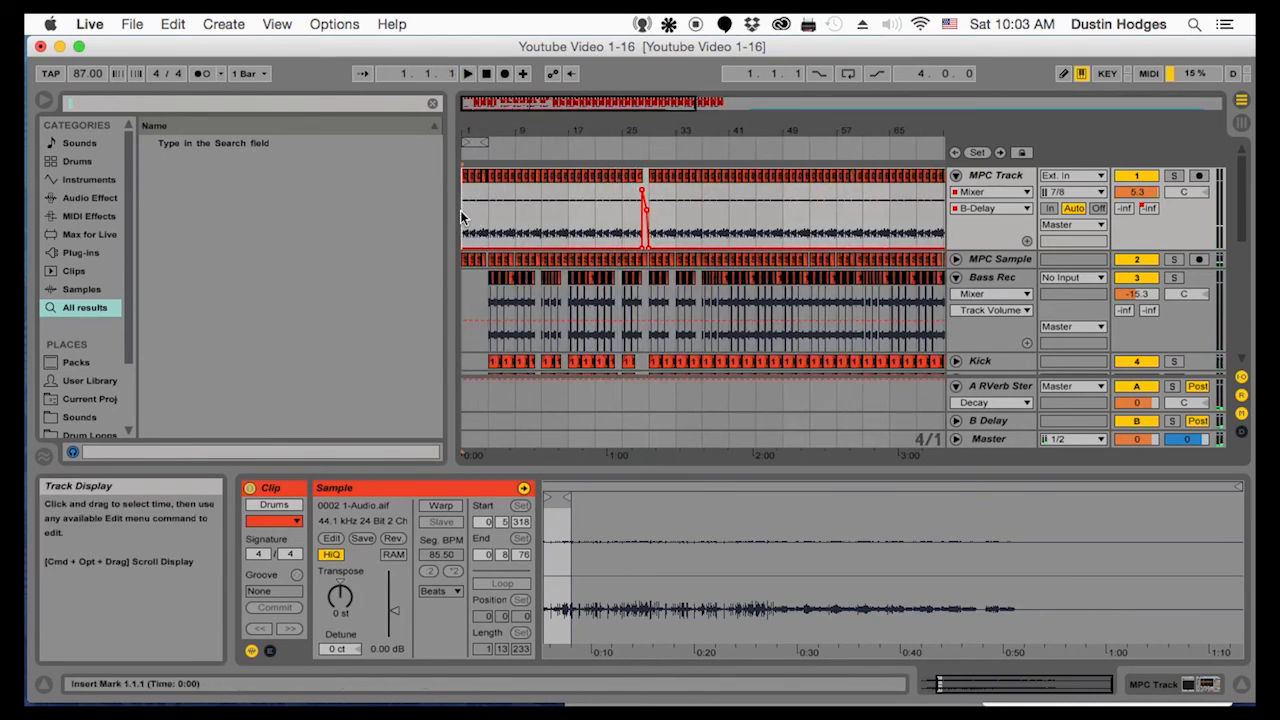
left_click_drag(717, 131, 670, 153)
scroll(590, 235, "down", 5)
key("space")
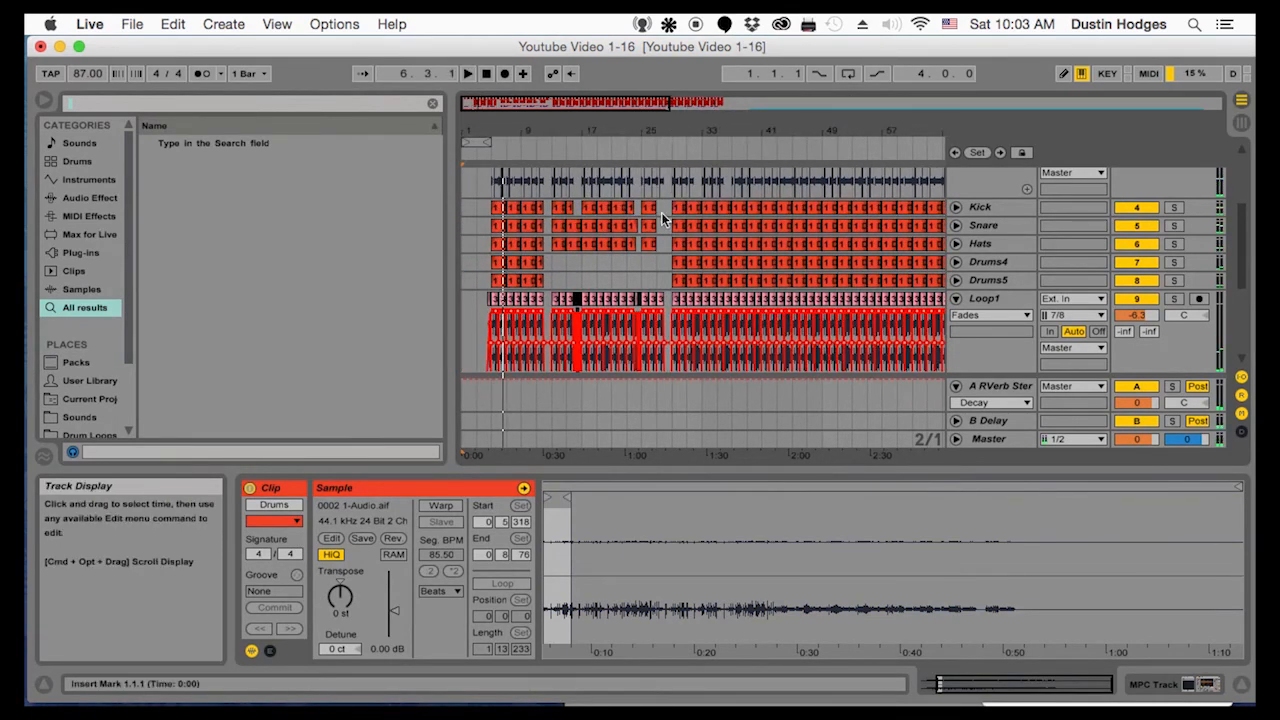
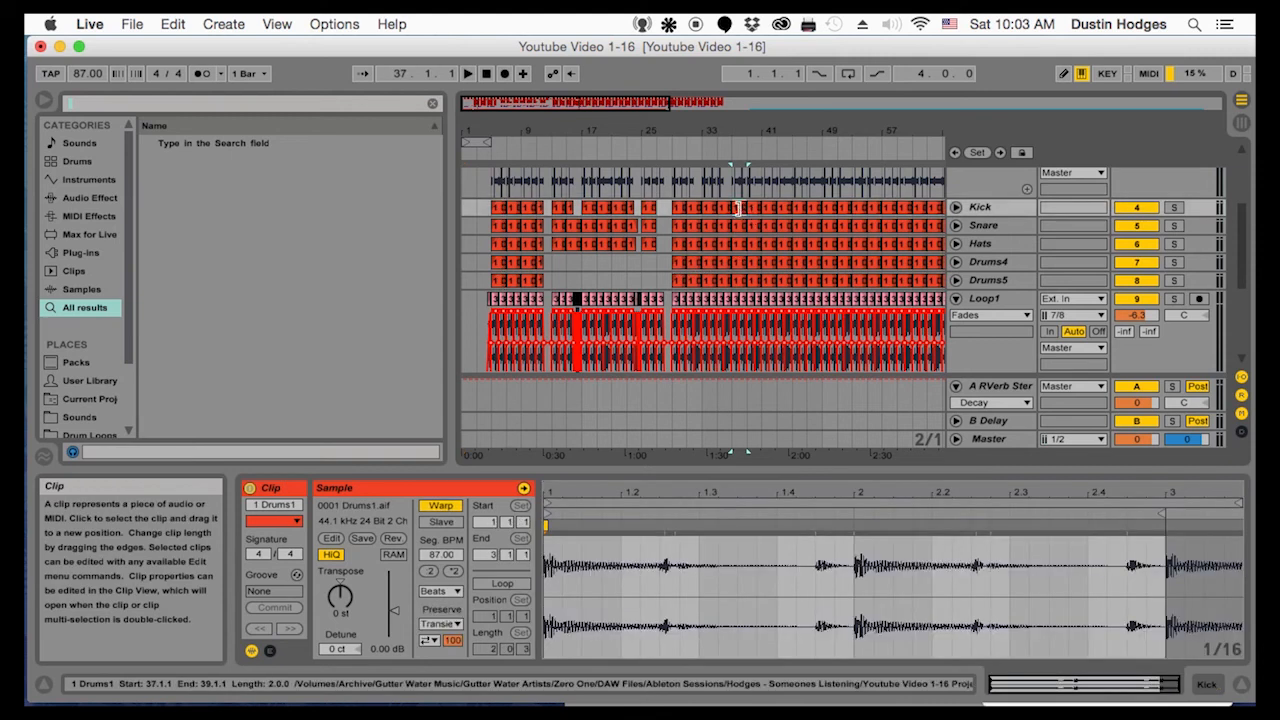
Delete all material from bar 37 to bar 101 across every track
left_click(735, 214)
scroll(750, 215, "up", 5)
left_click(737, 176)
key("Delete")
left_click_drag(737, 177, 1193, 606)
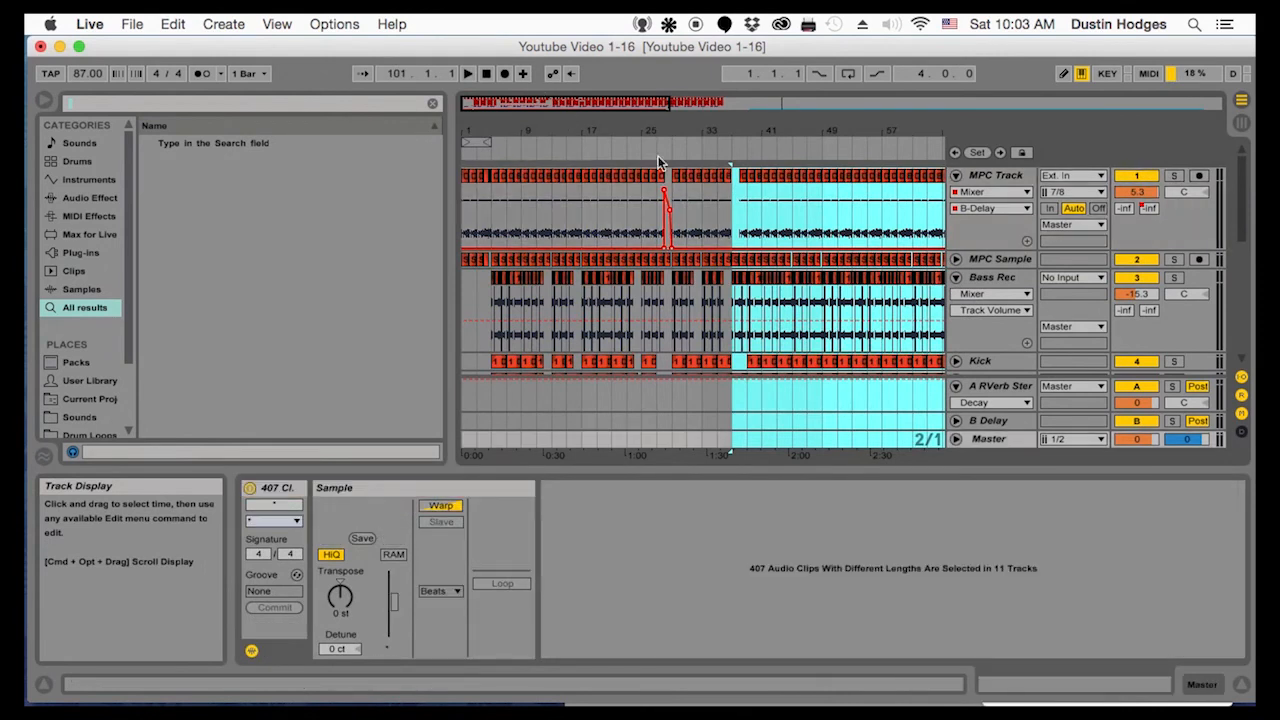
key("Delete")
left_click_drag(585, 131, 580, 75)
left_click_drag(523, 131, 524, 169)
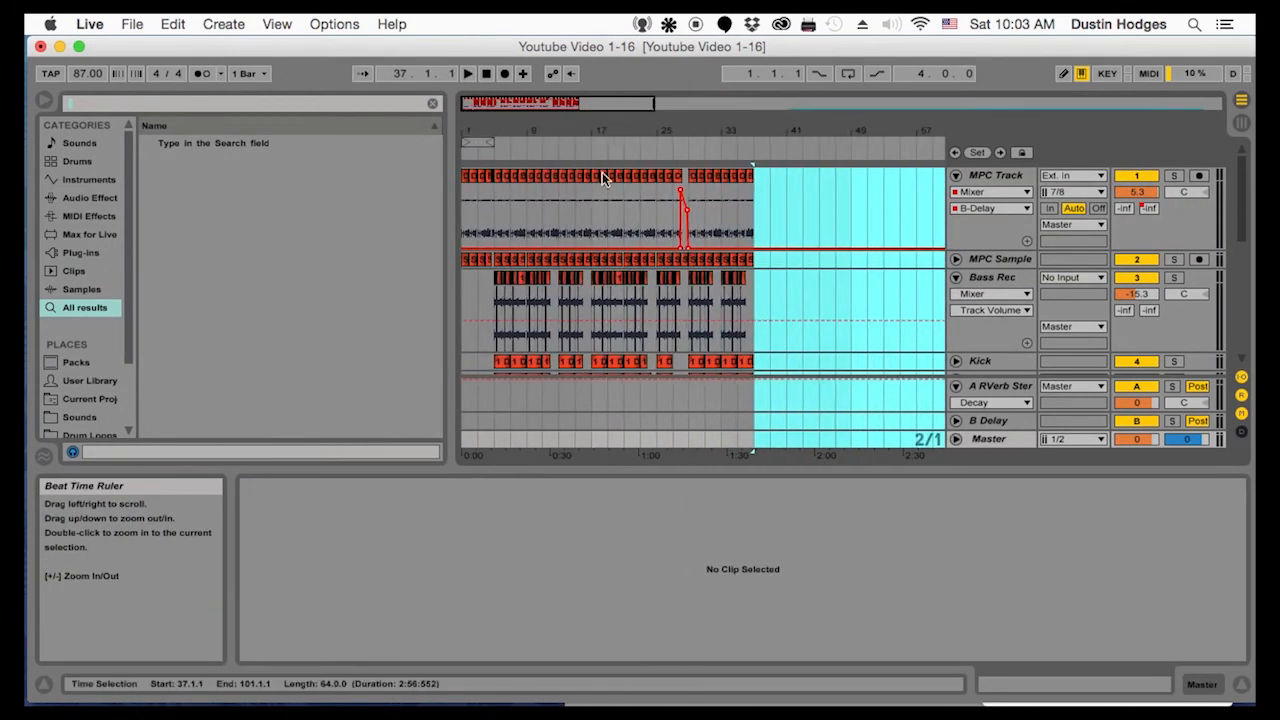
Audition the arrangement from bars 1, 5 and 13, and review the remaining sections up to bar 37 across the tracks
left_click(465, 215)
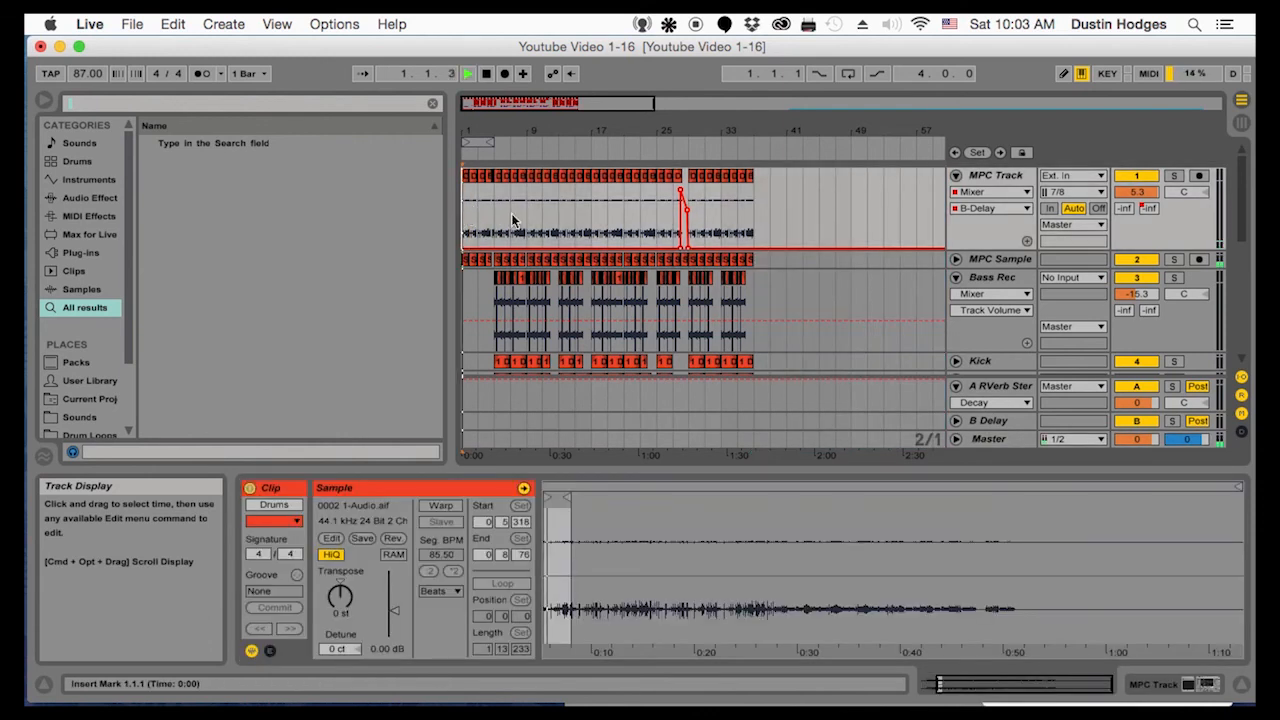
left_click(496, 217)
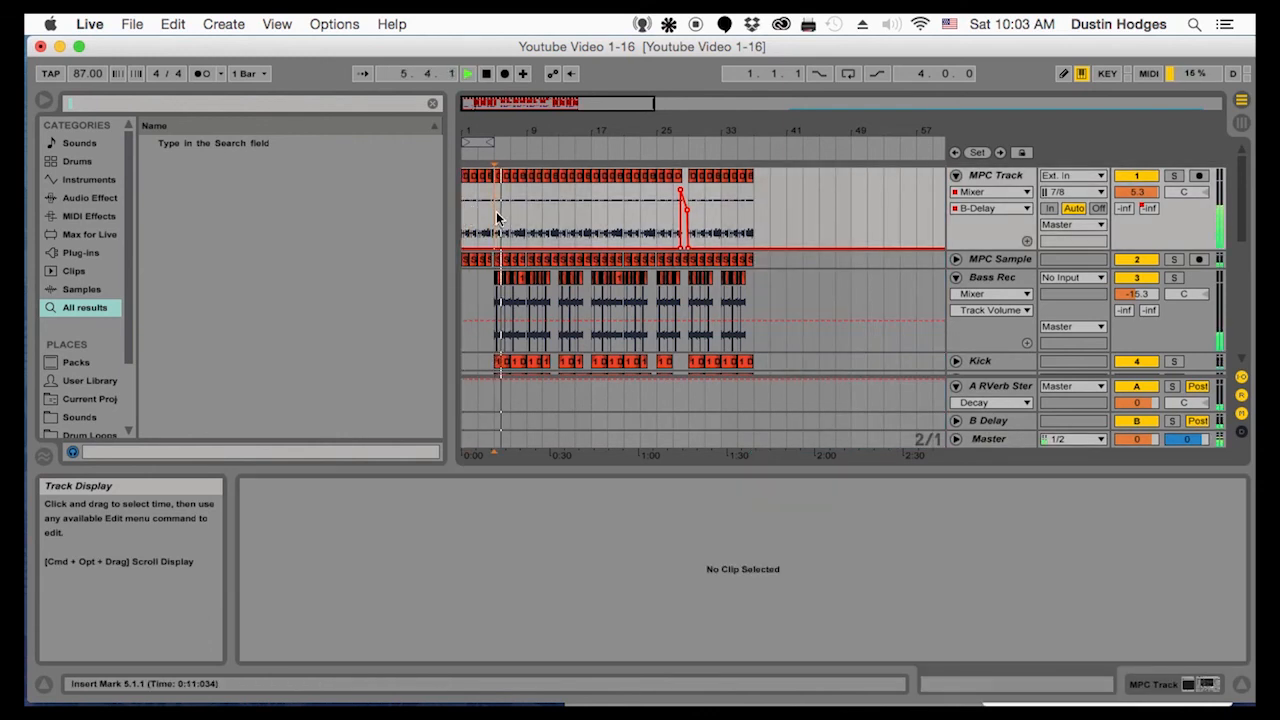
scroll(540, 220, "down", 5)
scroll(550, 200, "up", 3)
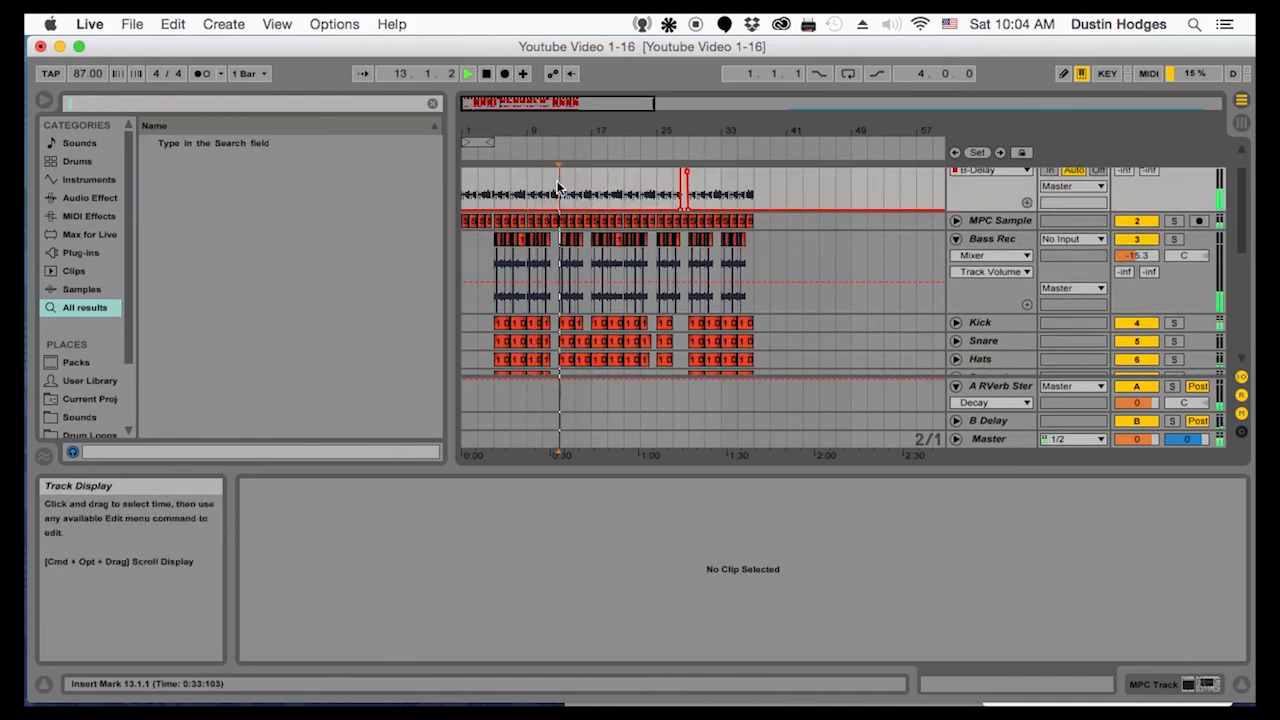
scroll(558, 188, "down", 3)
key("space")
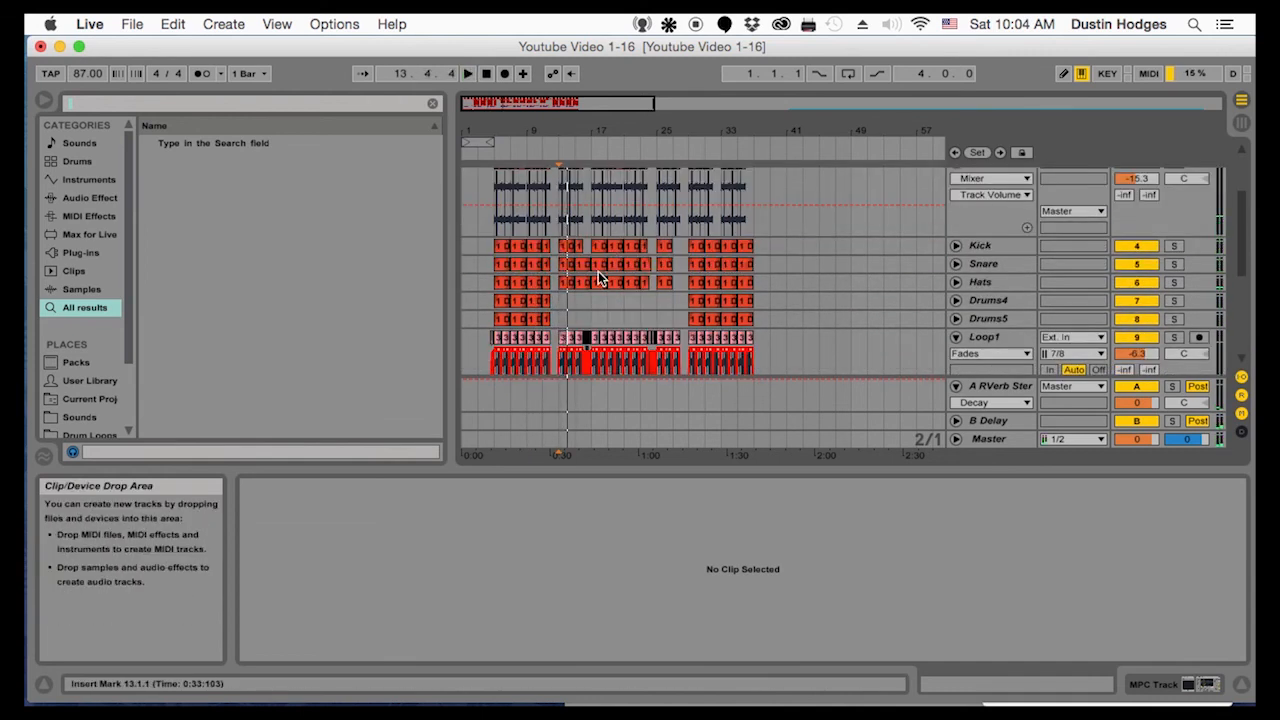
scroll(598, 271, "up", 1)
scroll(598, 271, "up", 2)
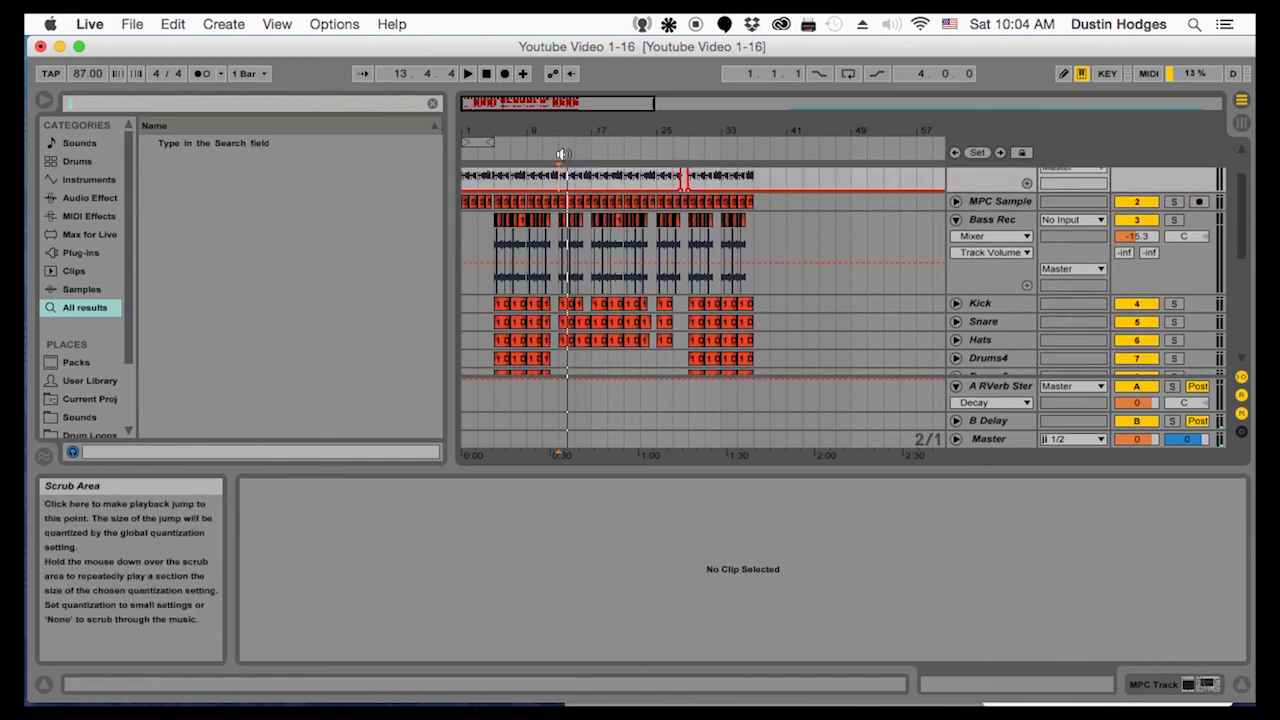
left_click(625, 266)
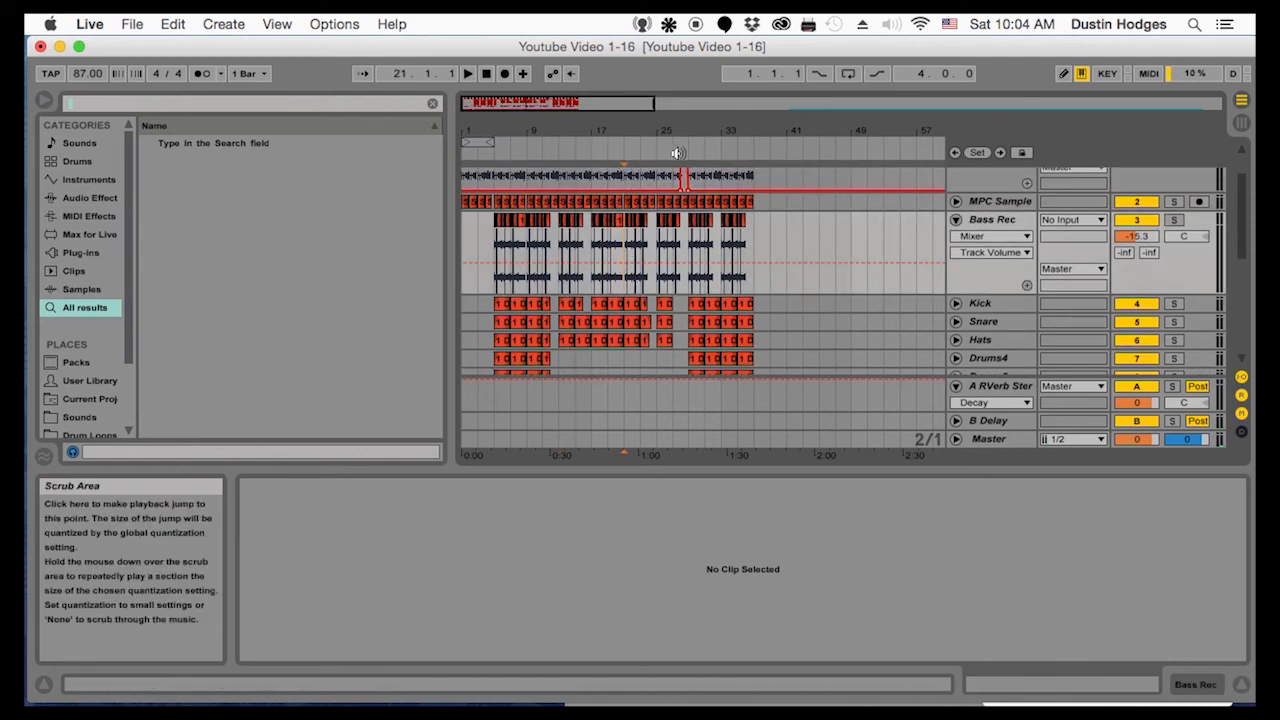
left_click(697, 303)
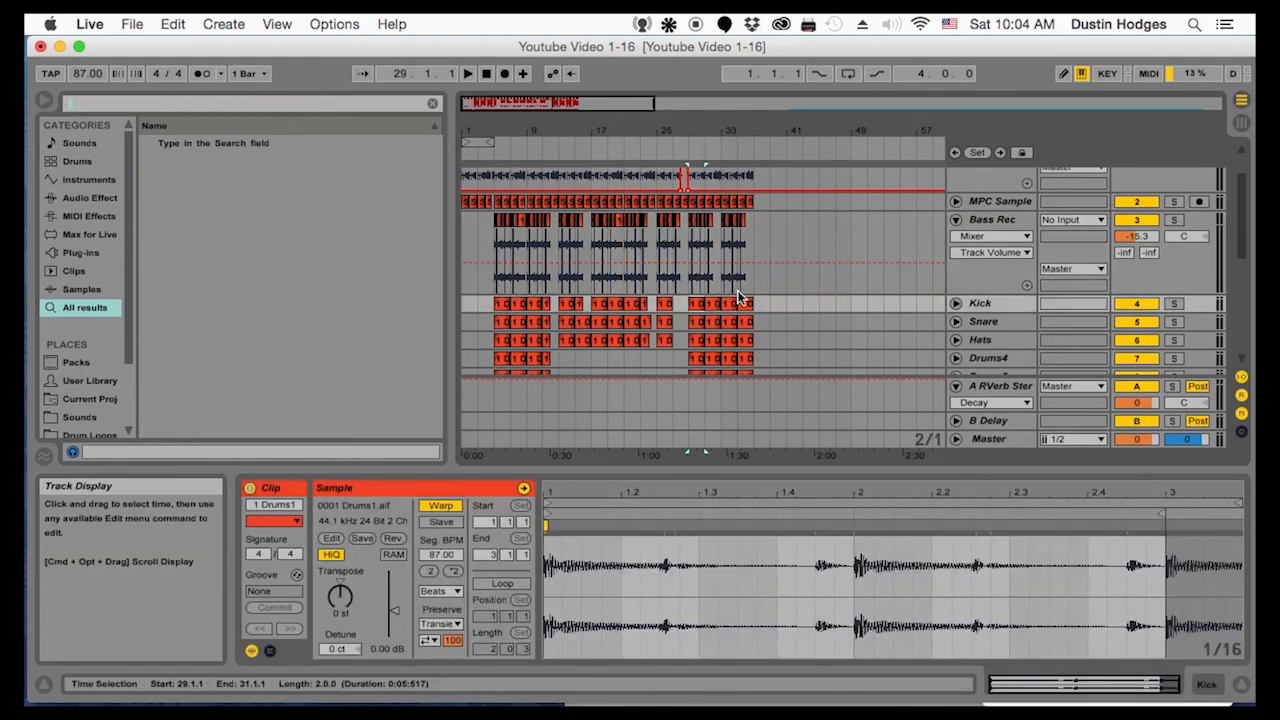
scroll(737, 297, "up", 3)
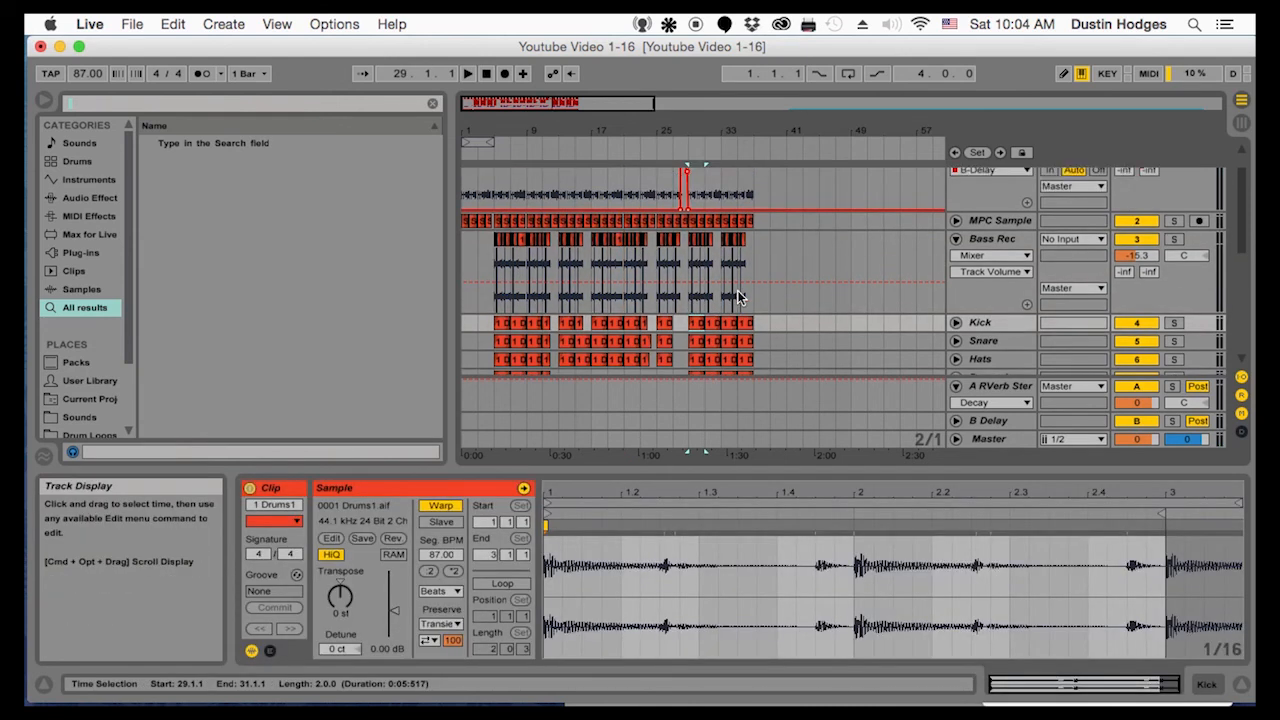
left_click_drag(754, 175, 495, 529)
key("super+d")
key("super+z")
Select bars 13 to 37 across all tracks and duplicate the section twice, extending the arrangement to bar 85
mouse_move(504, 131)
left_mouse_down()
mouse_move(600, 130)
mouse_move(589, 123)
left_mouse_up()
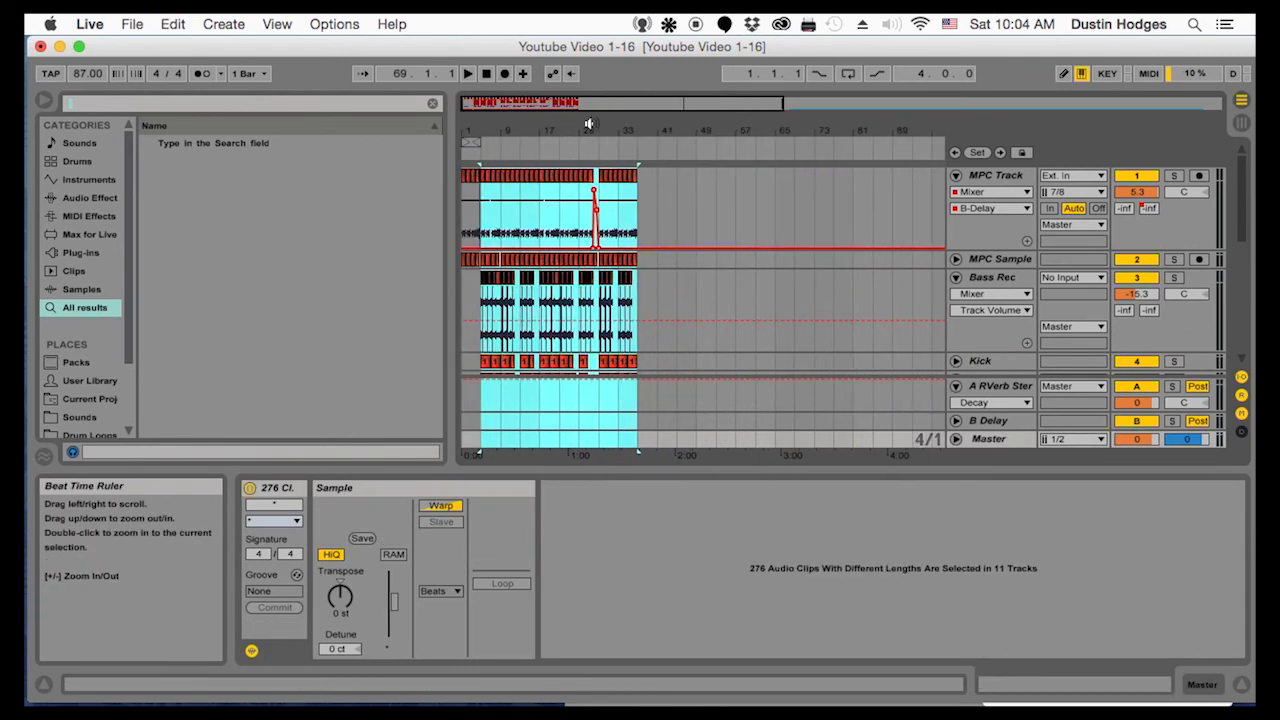
left_click(638, 180)
left_click_drag(637, 179, 519, 552)
key("super+d")
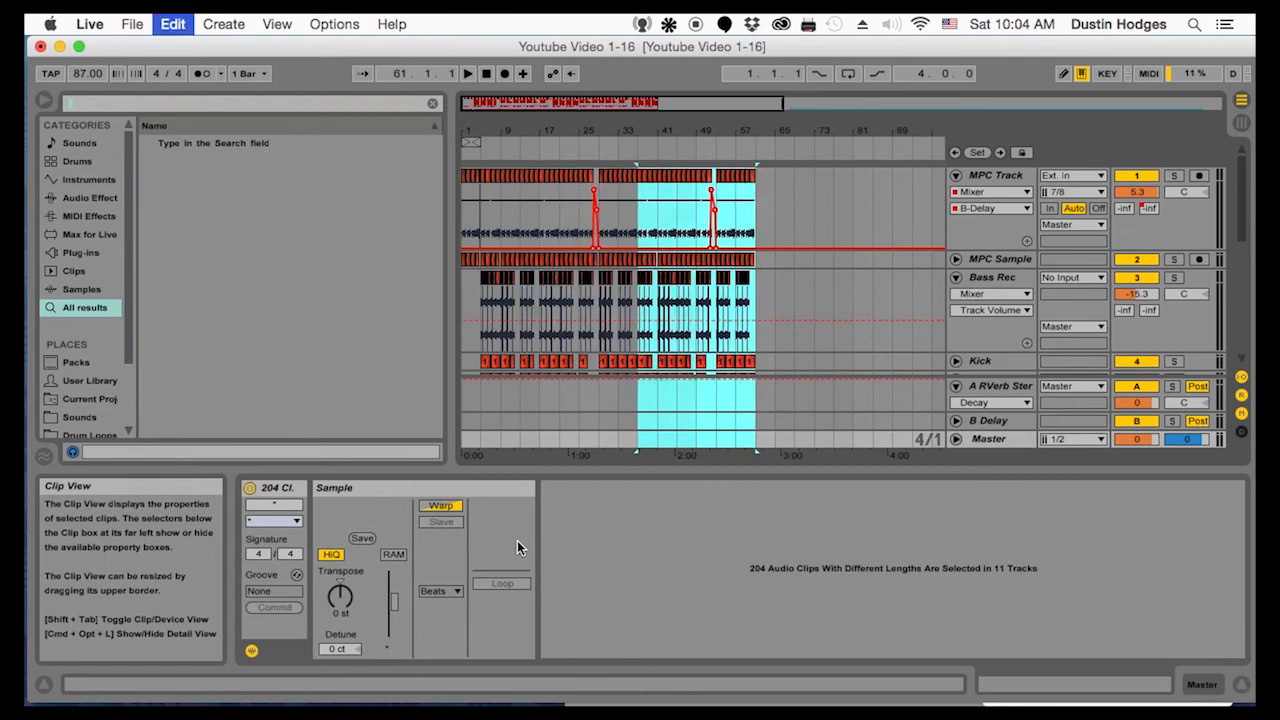
key("super+d")
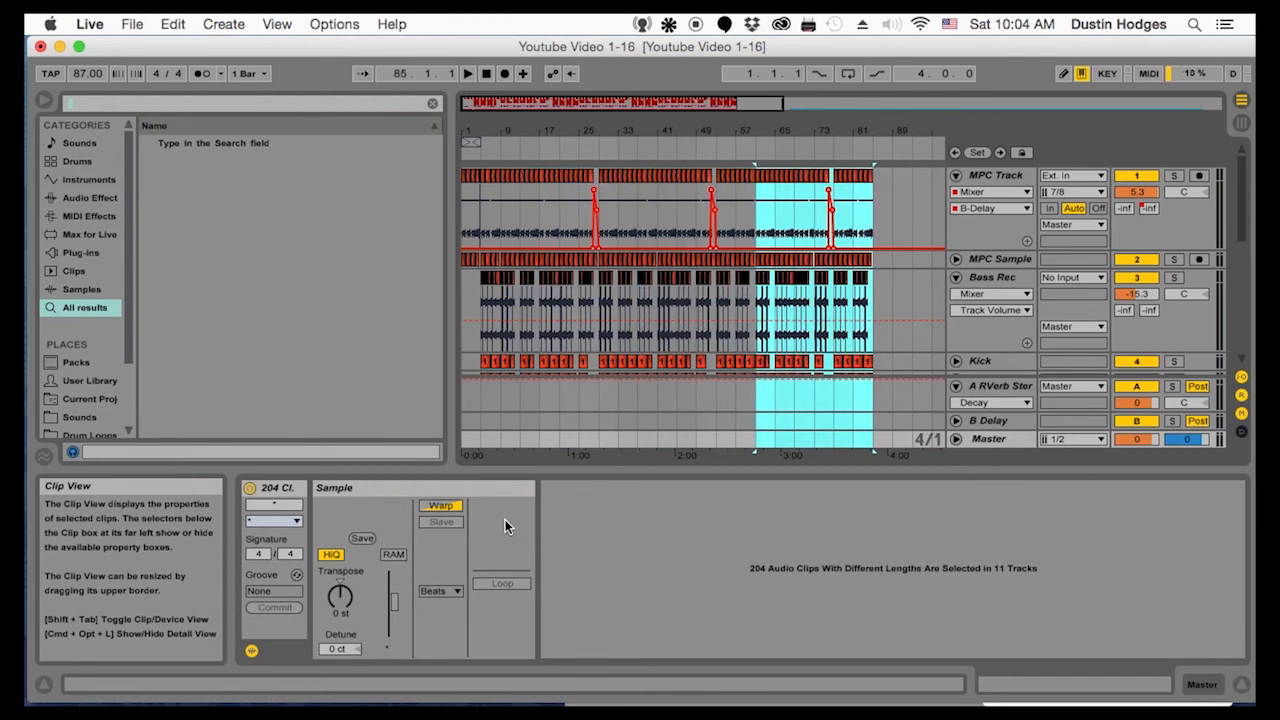
Duplicate the final eight bars, 77 to 85, across all tracks so the arrangement ends at bar 93
left_click(479, 200)
left_click_drag(878, 204, 829, 393)
key("super+d")
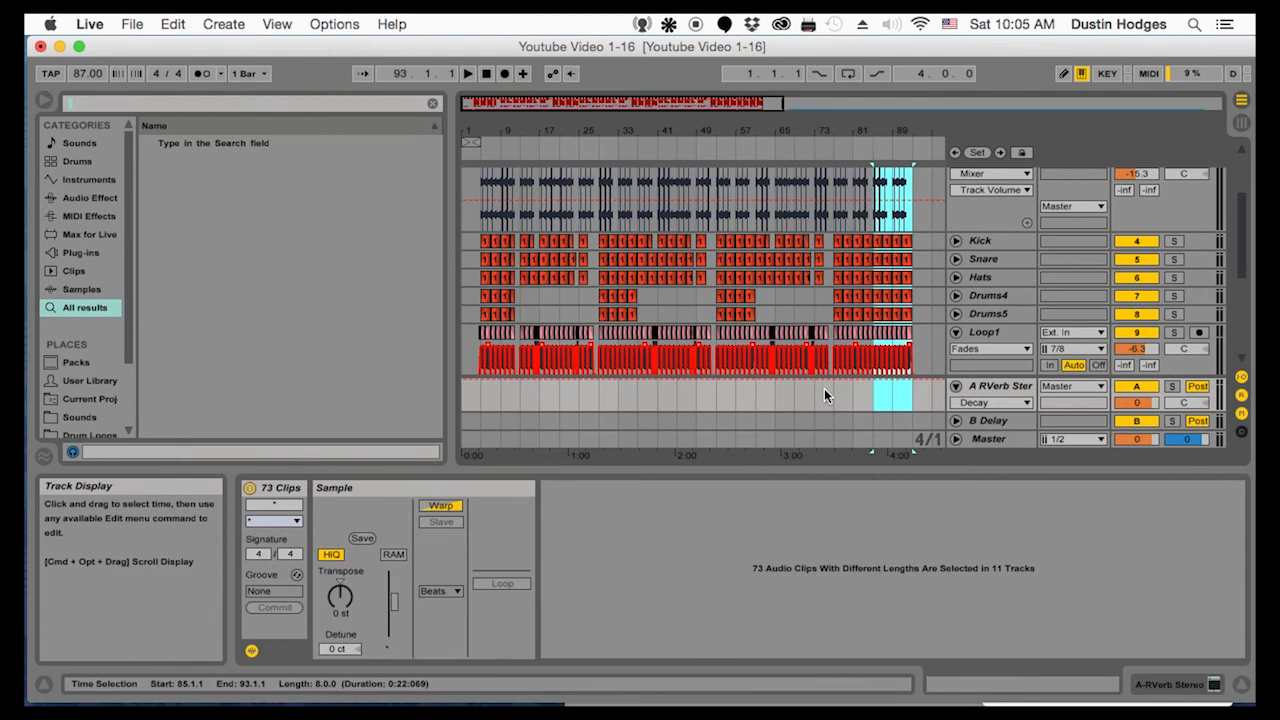
Play the extended arrangement from bar 1 and look through its tracks down to Video tracks
left_click(463, 219)
scroll(470, 230, "up", 3)
key("space")
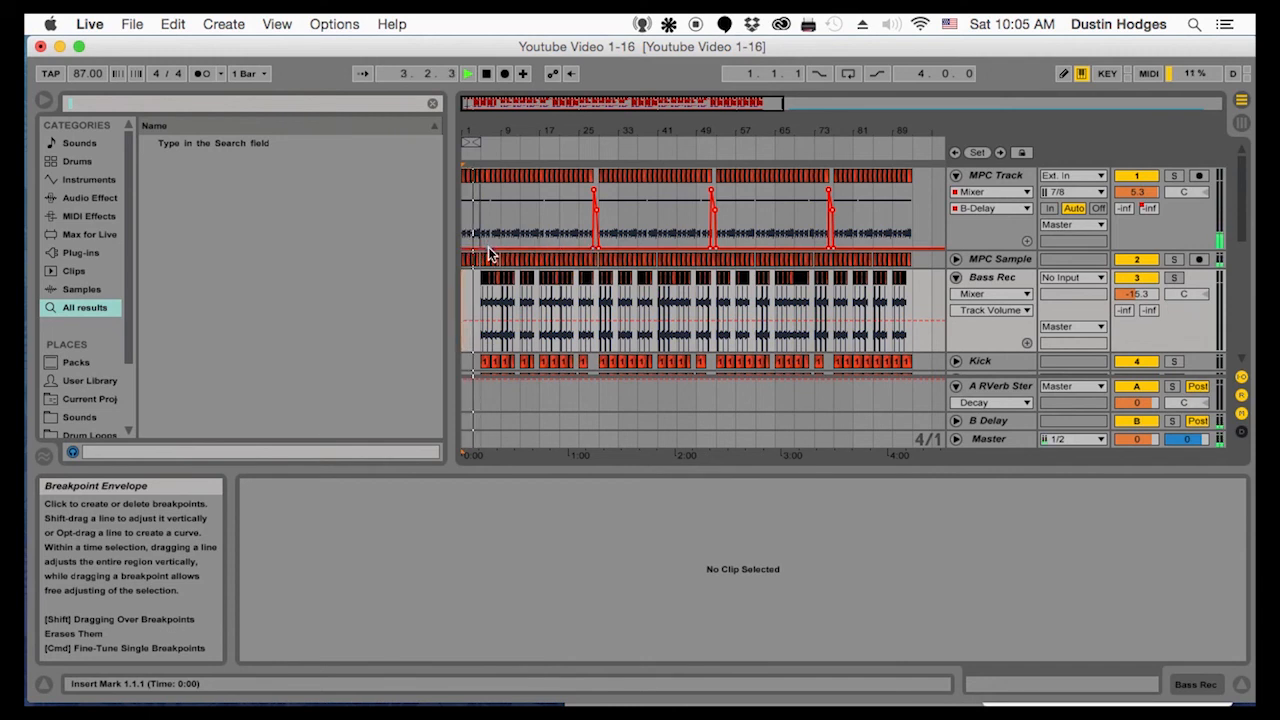
scroll(489, 254, "down", 3)
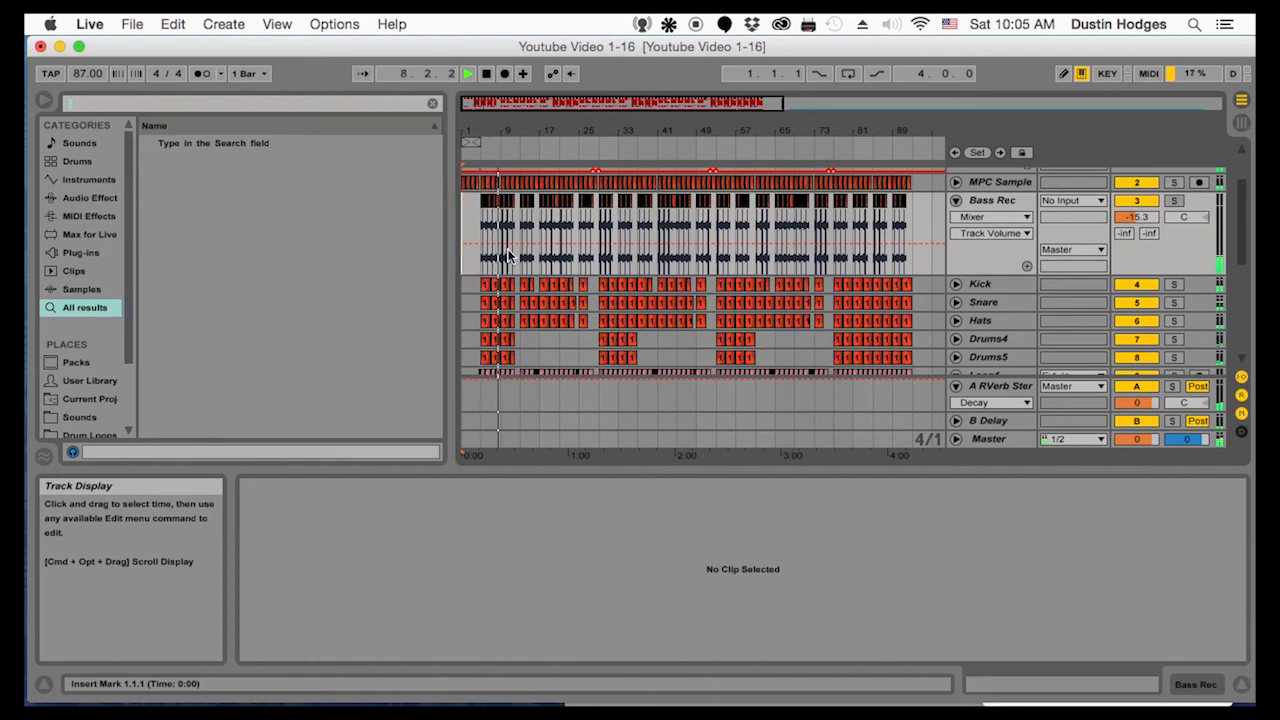
scroll(578, 281, "down", 5)
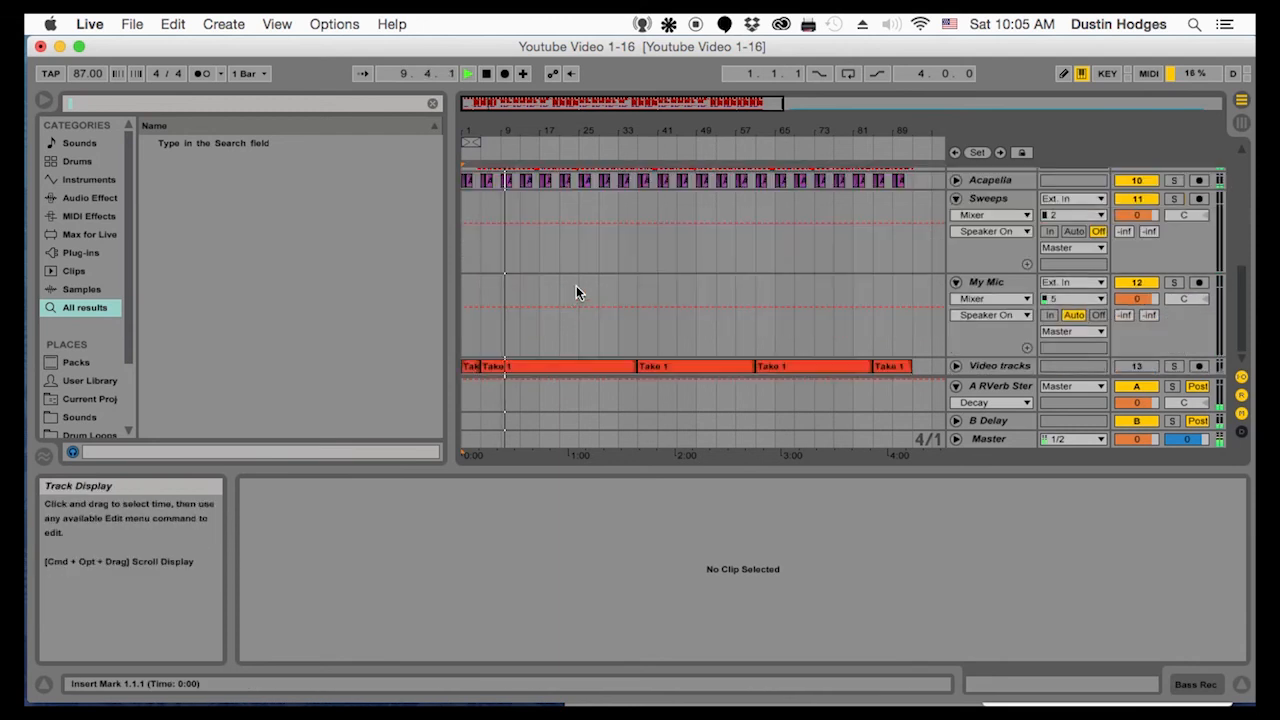
key("space")
Browse the Drum Loops folder to the 2 VFX Uplifter samples within Vengeance Effects - 1
scroll(619, 265, "up", 2)
scroll(87, 405, "down", 3)
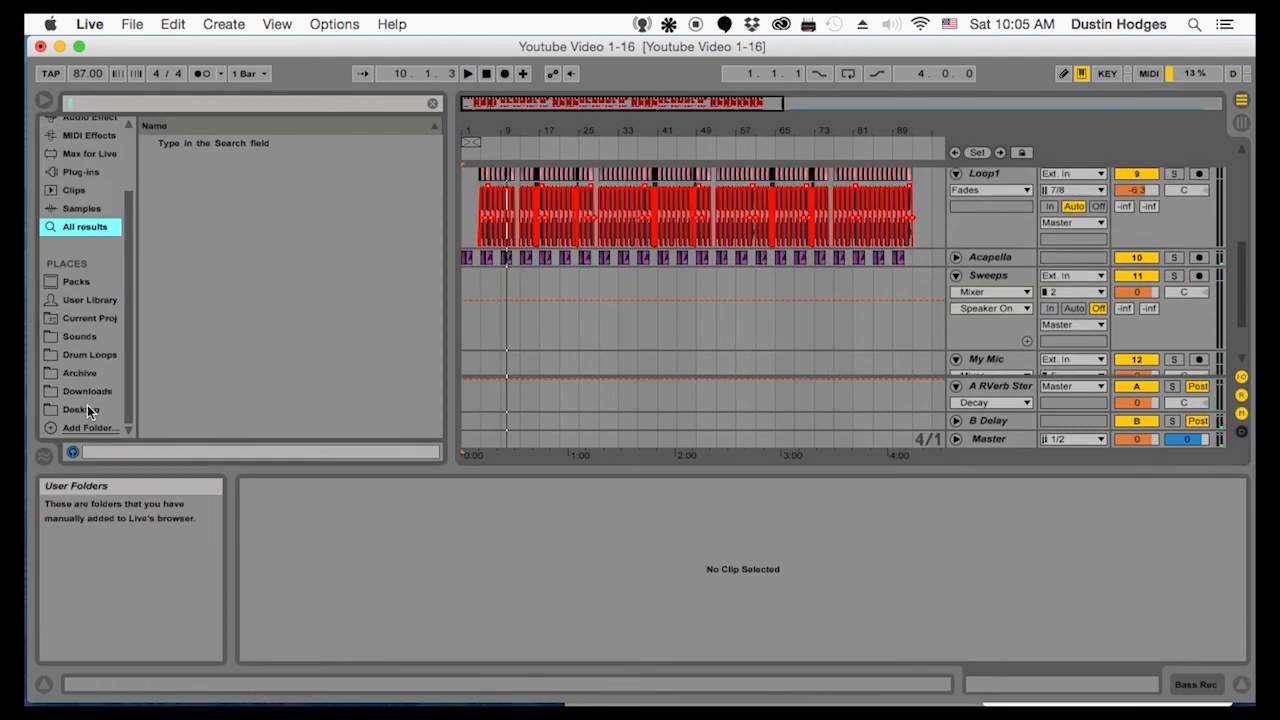
left_click(85, 427)
left_click(76, 373)
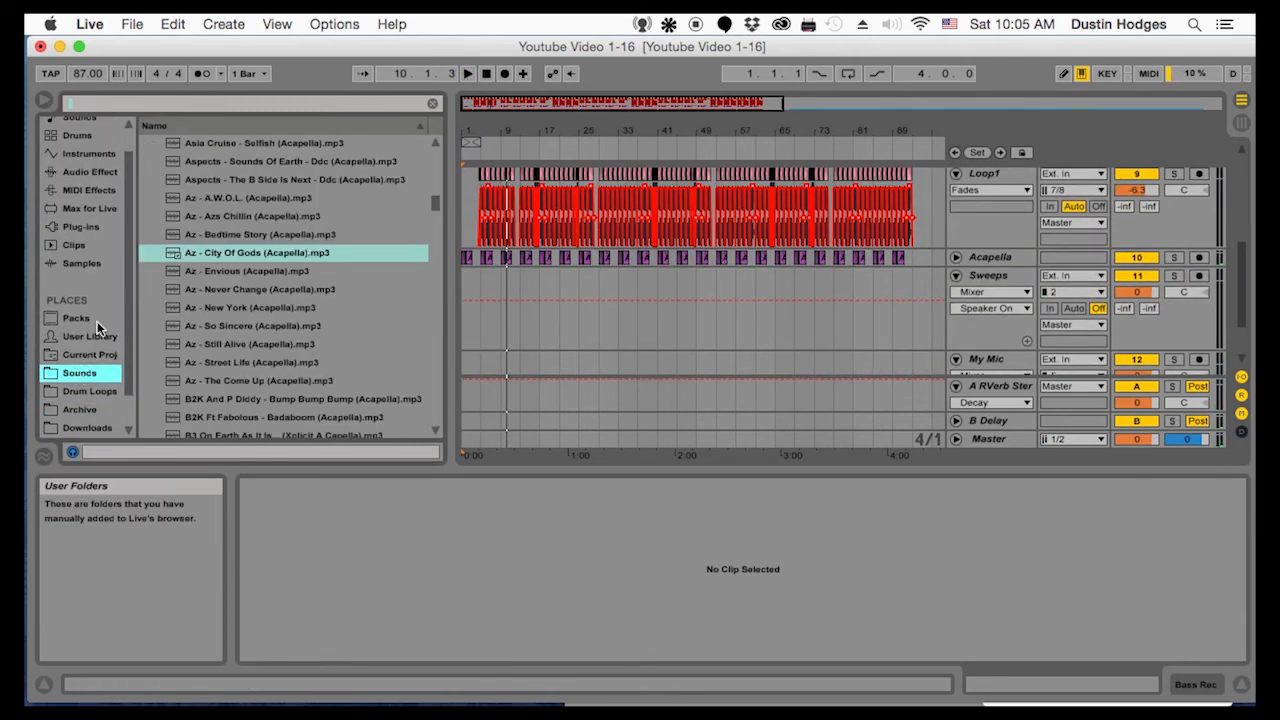
left_click(87, 392)
scroll(238, 330, "up", 10)
scroll(200, 350, "down", 3)
left_click(149, 372)
left_click(147, 363)
scroll(165, 400, "down", 3)
left_click(156, 282)
Preview several of the VFX1 Uplifter samples to find a suitable sweep
left_click(195, 340)
left_click(215, 392)
scroll(235, 404, "down", 6)
left_click(240, 355)
left_click(238, 392)
scroll(236, 407, "down", 5)
left_click(234, 355)
left_click(225, 428)
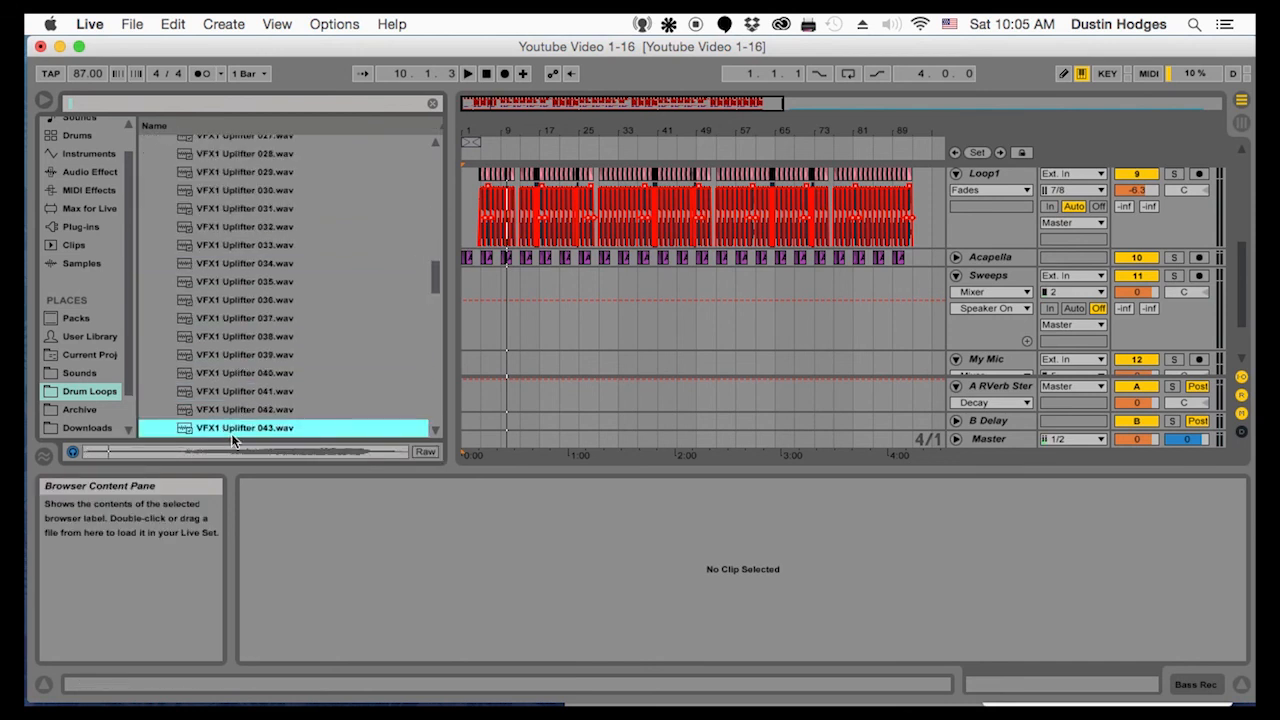
scroll(231, 430, "down", 5)
left_click(232, 427)
scroll(238, 425, "down", 2)
Place VFX1 Uplifter 065.wav at bar 1 on the Sweeps track and lower the track volume to -24.8 dB during playback
left_click(244, 389)
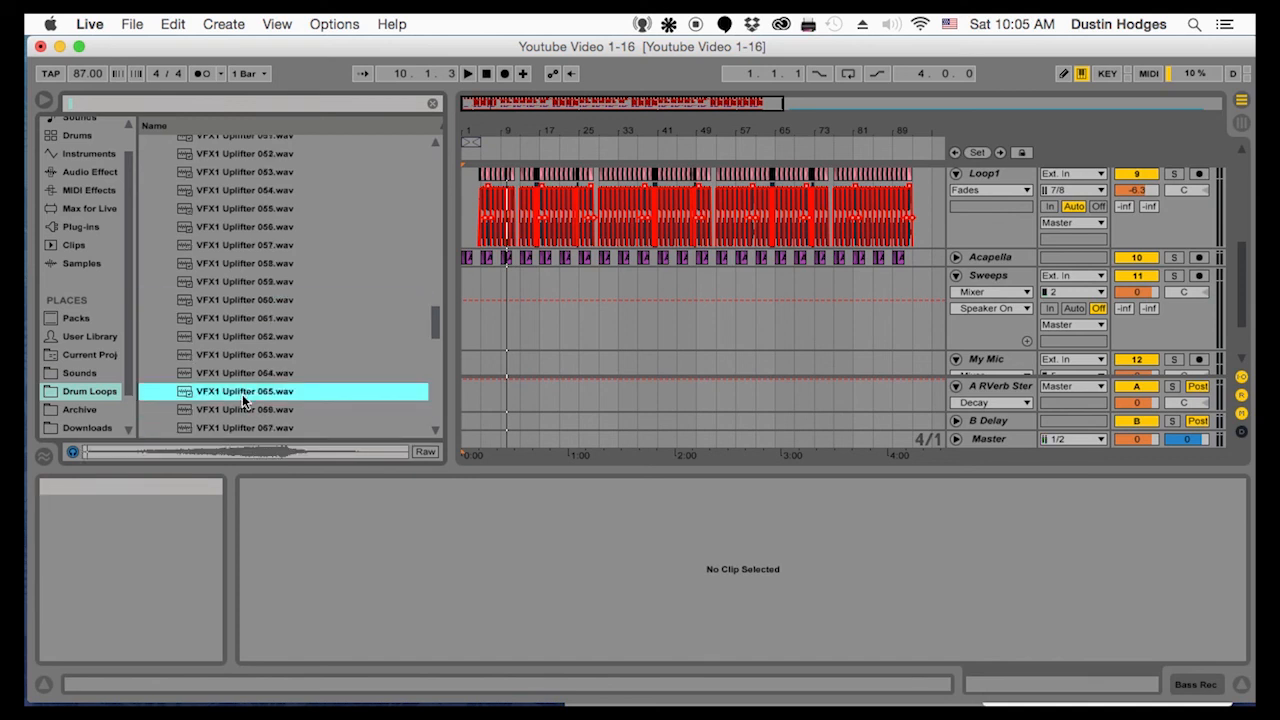
left_click_drag(465, 303, 465, 303)
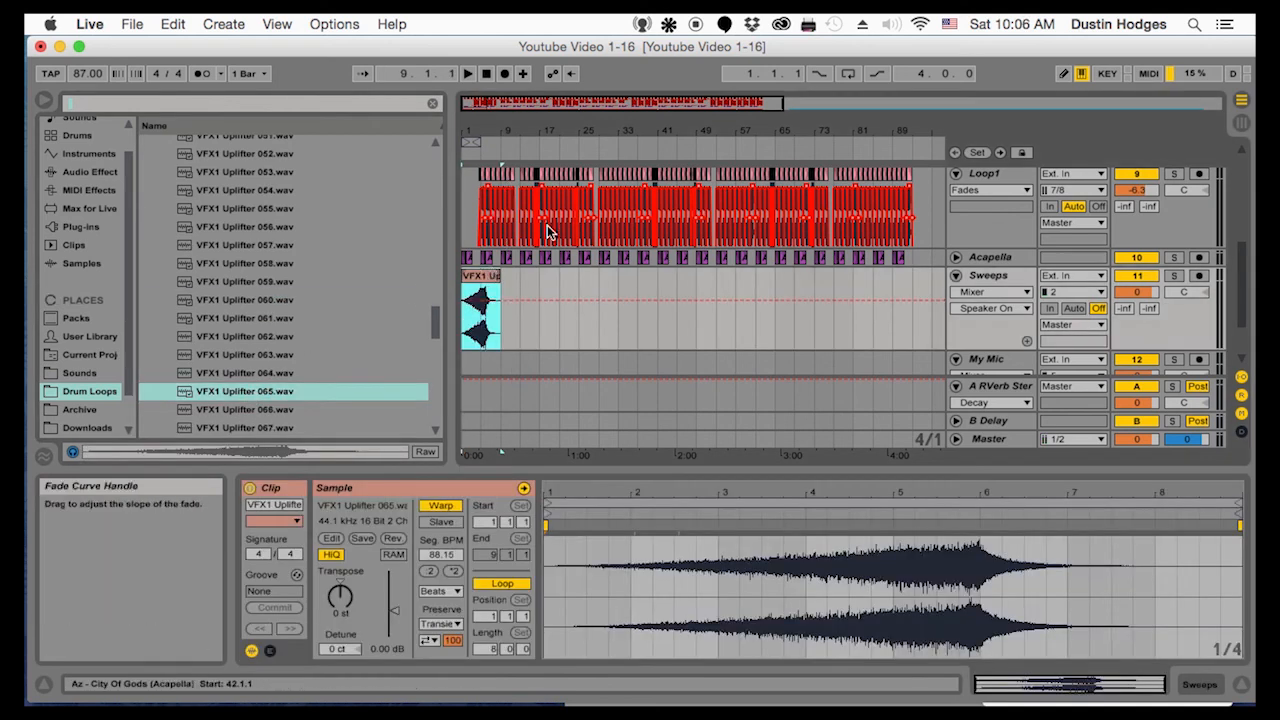
left_click_drag(1137, 292, 1137, 328)
key("space")
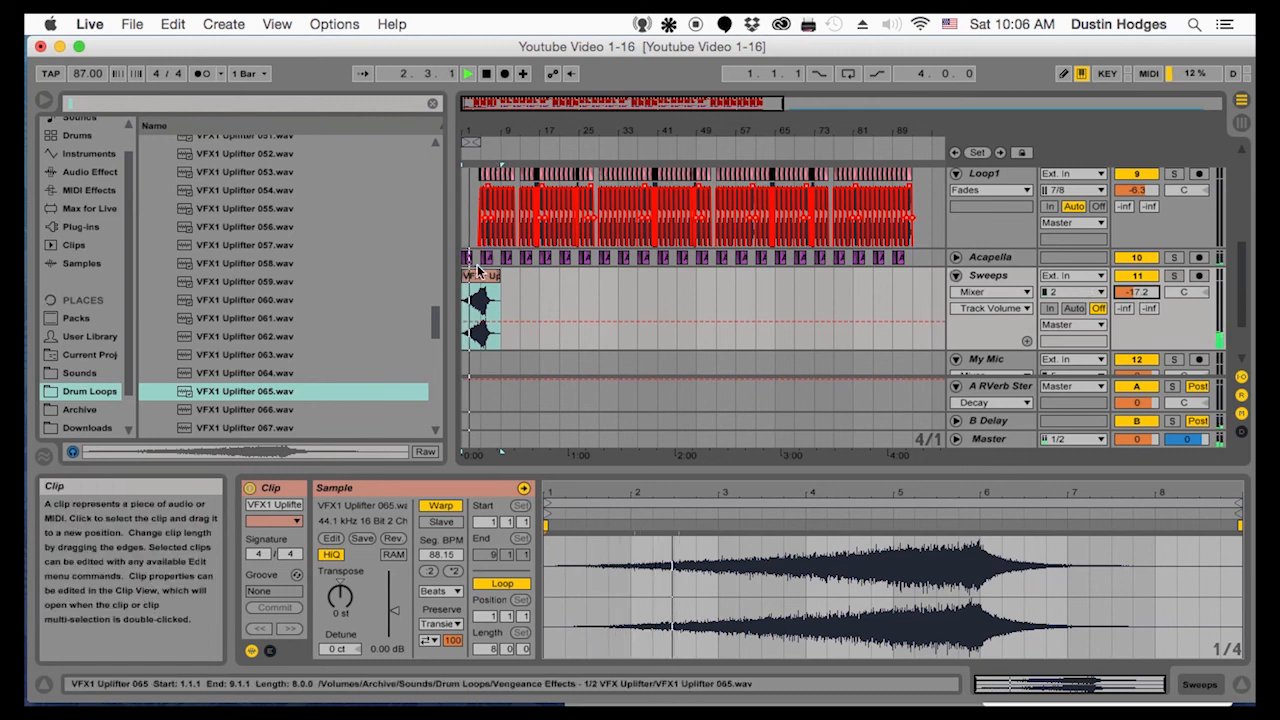
left_click_drag(1137, 293, 1137, 301)
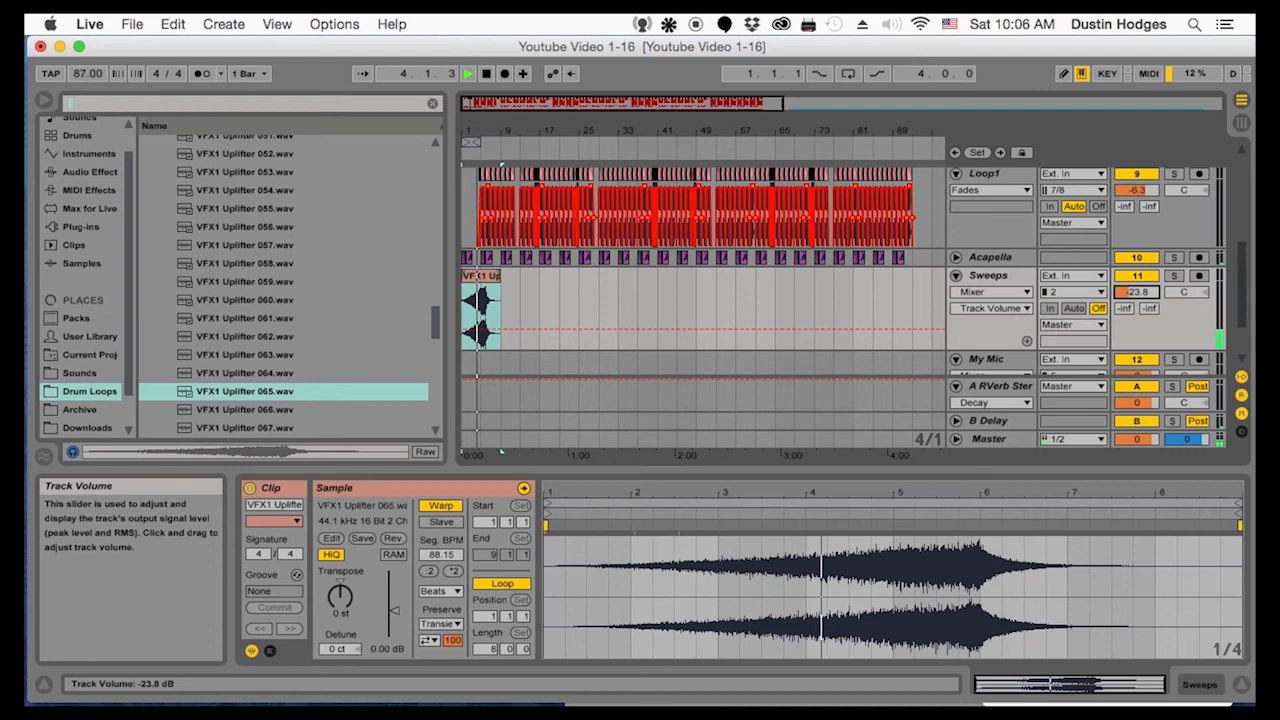
left_click_drag(605, 147, 605, 218)
key("space")
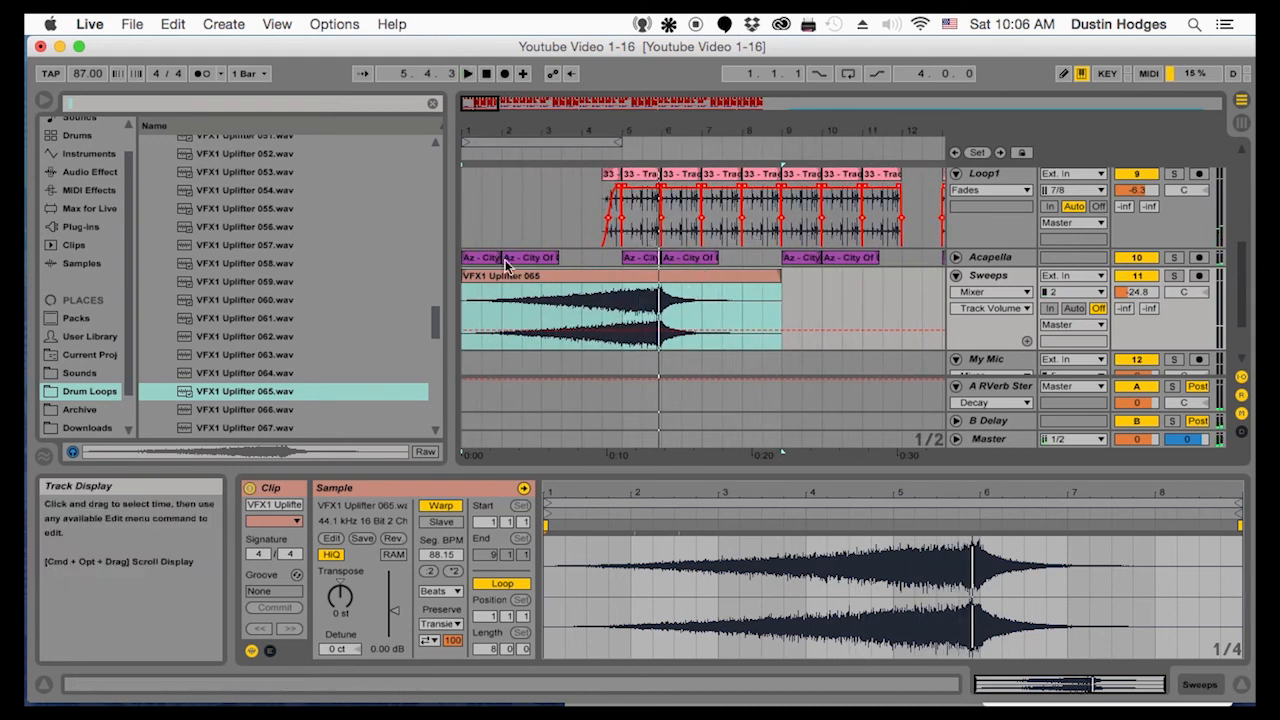
Set the uplifter clip's segment BPM to 67.00 and its warp mode to Re-Pitch, keeping warping on
left_click(513, 276)
left_click(439, 507)
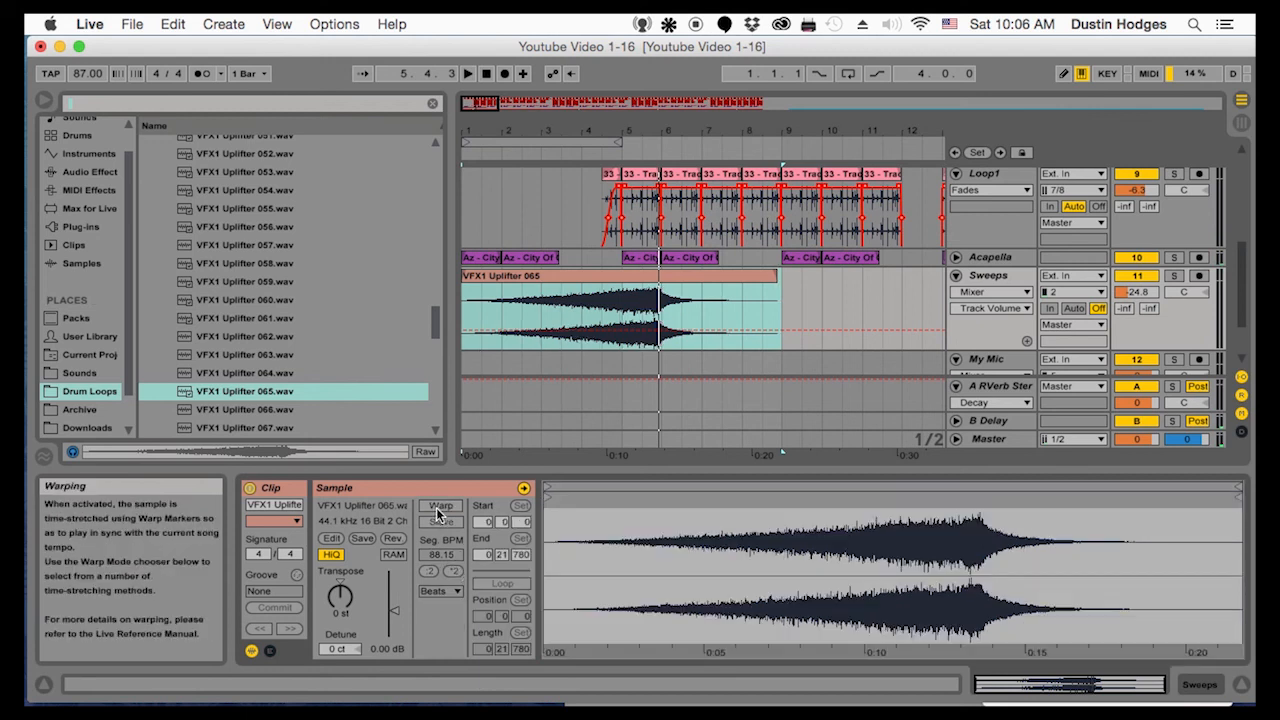
left_click(440, 507)
left_click_drag(441, 554, 441, 618)
key("space")
left_click(440, 591)
left_click(444, 652)
Trim the end of the uplifter clip to about bar 7 and lower the Sweeps track volume to -33.2 dB
left_click_drag(780, 276, 706, 276)
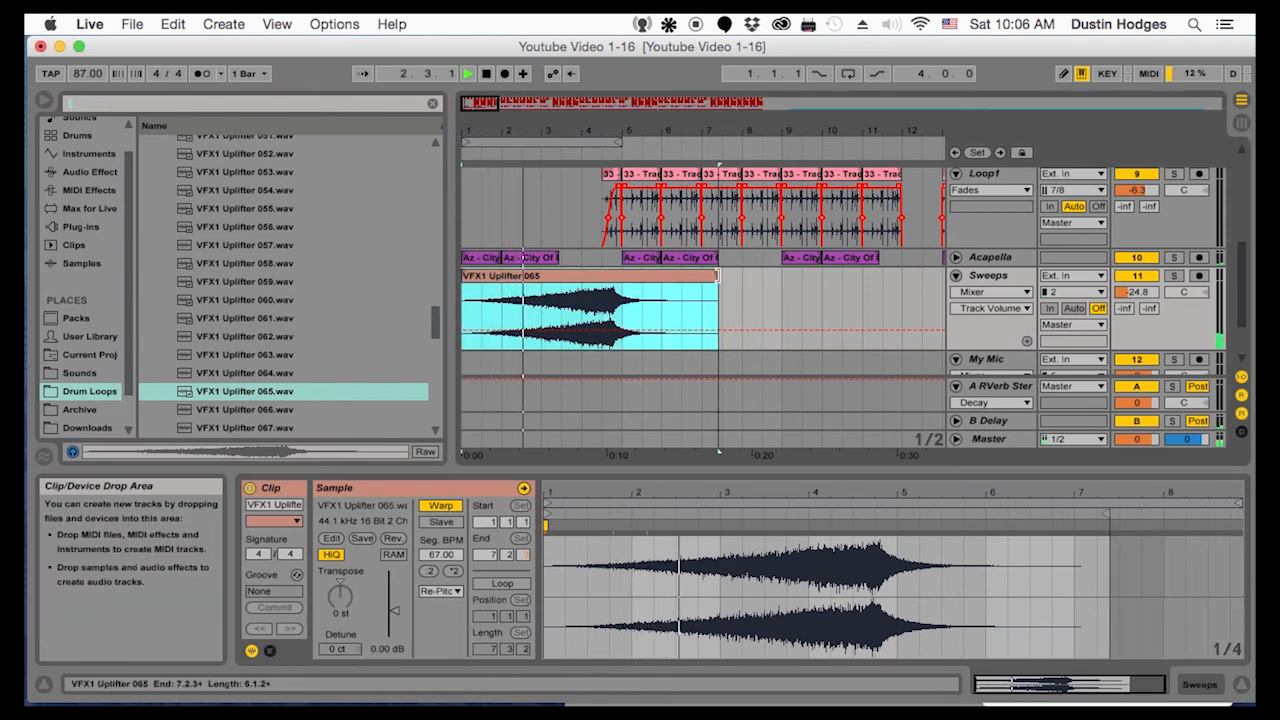
left_click_drag(1134, 293, 1134, 308)
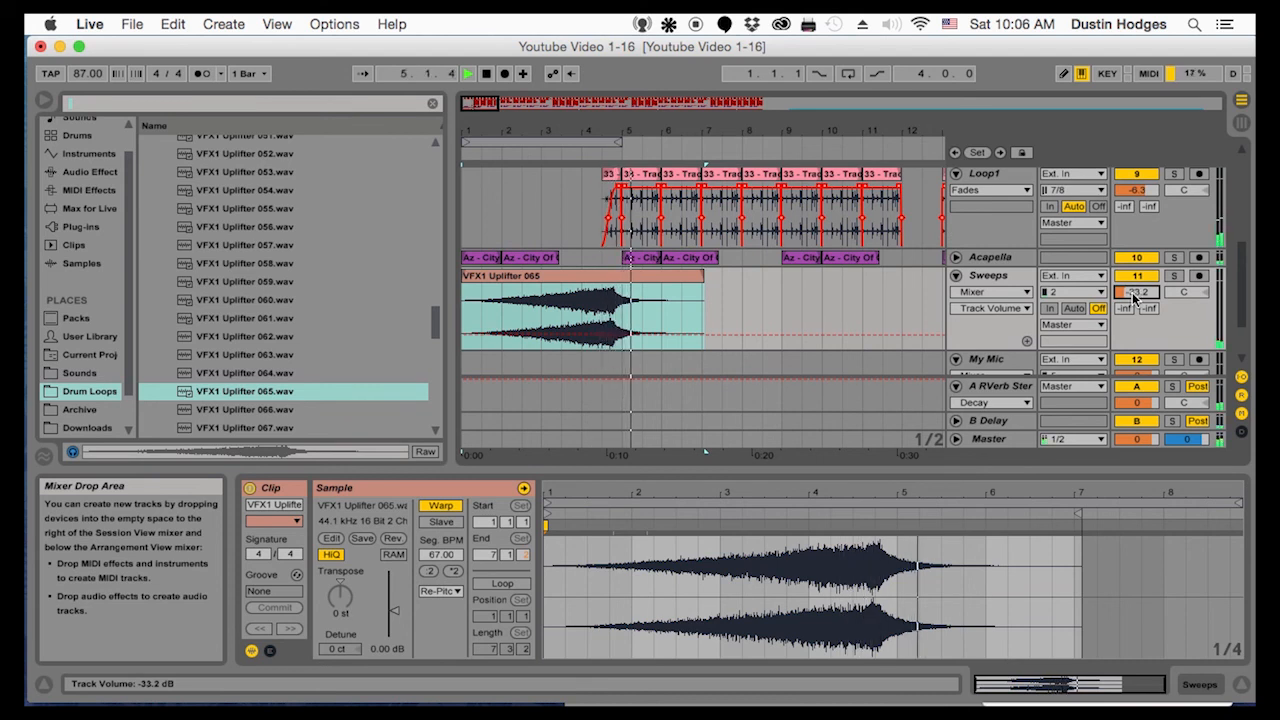
Copy the uplifter clip and paste it at bar 37 on the Sweeps track
left_click(528, 284)
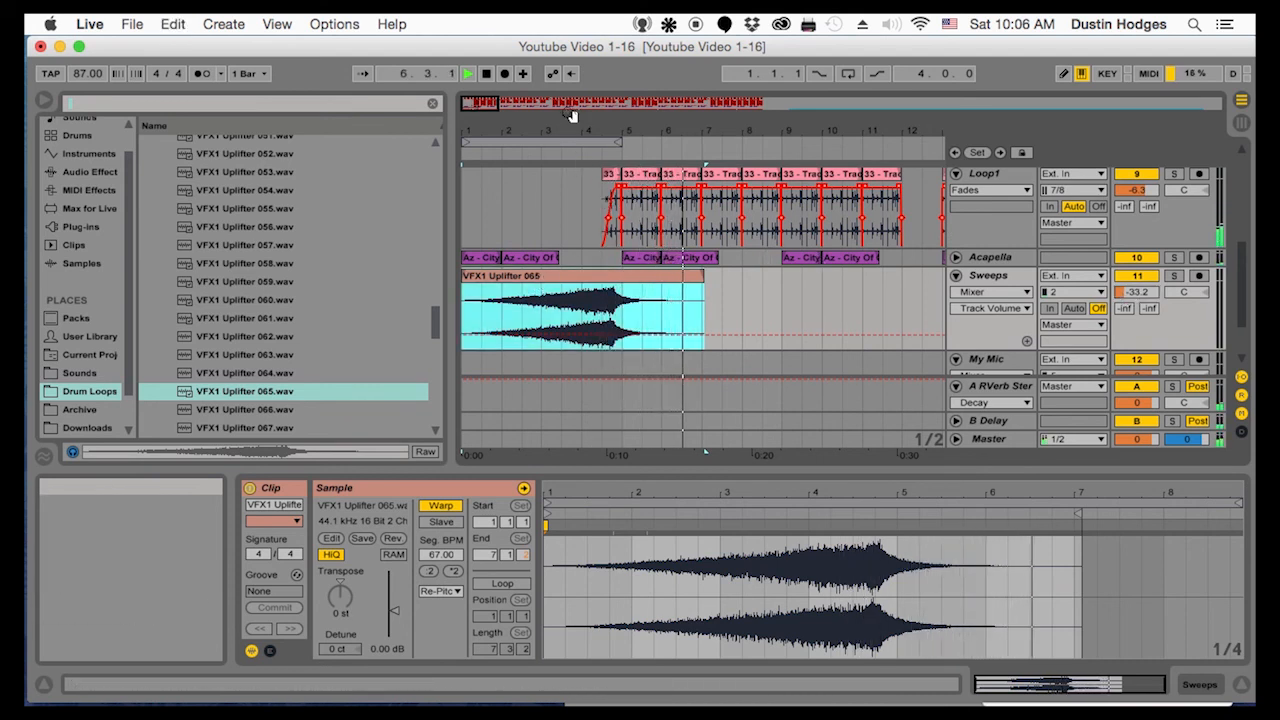
left_click_drag(571, 128, 571, 92)
left_click(587, 299)
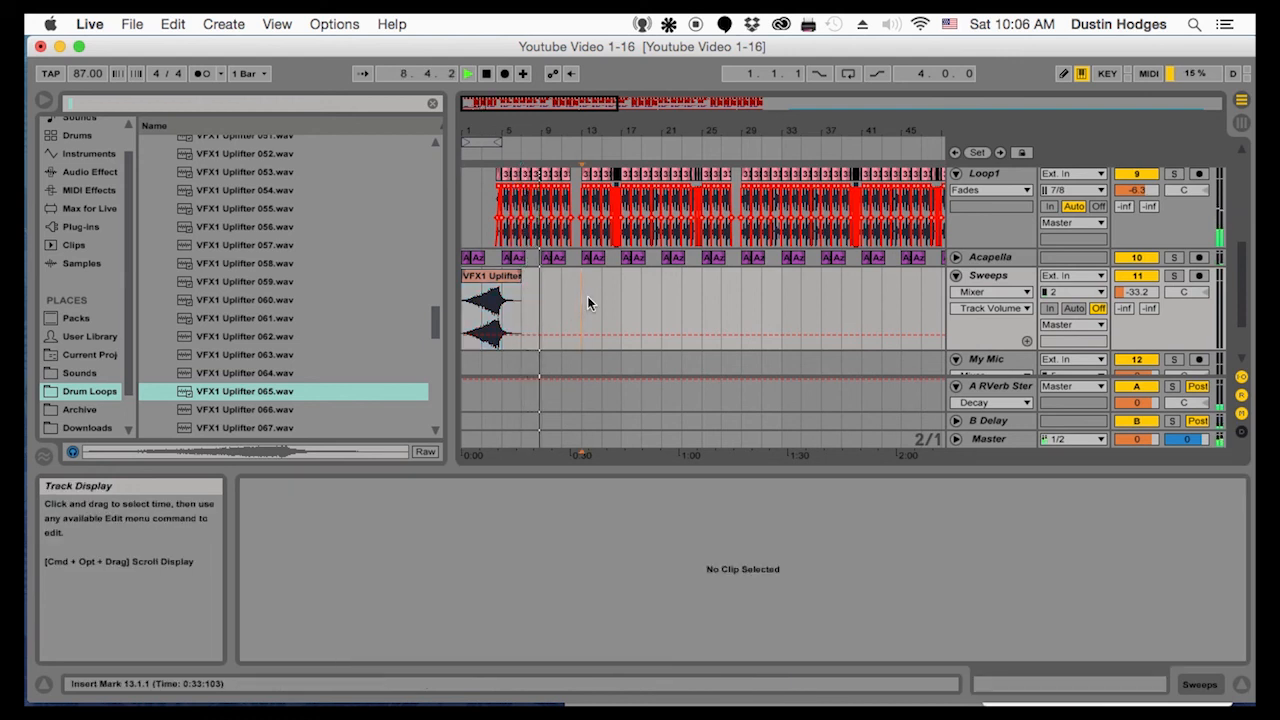
key("space")
left_click(812, 300)
key("space")
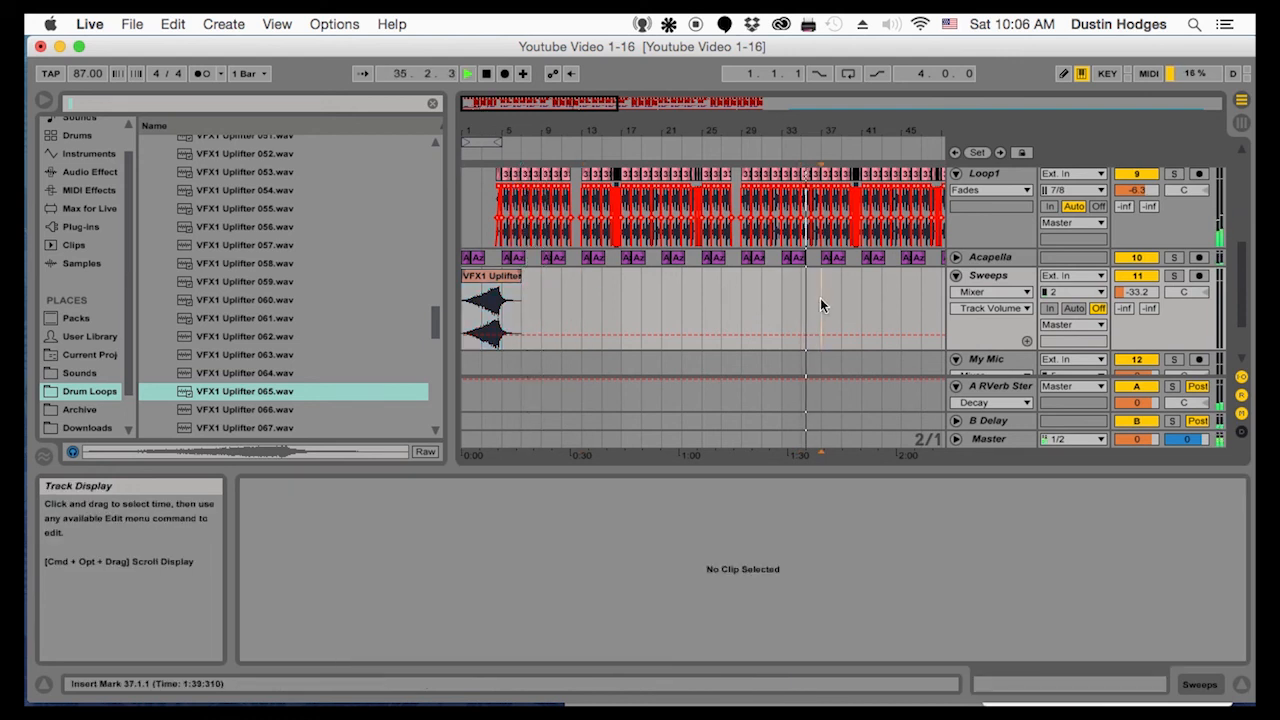
key("super+v")
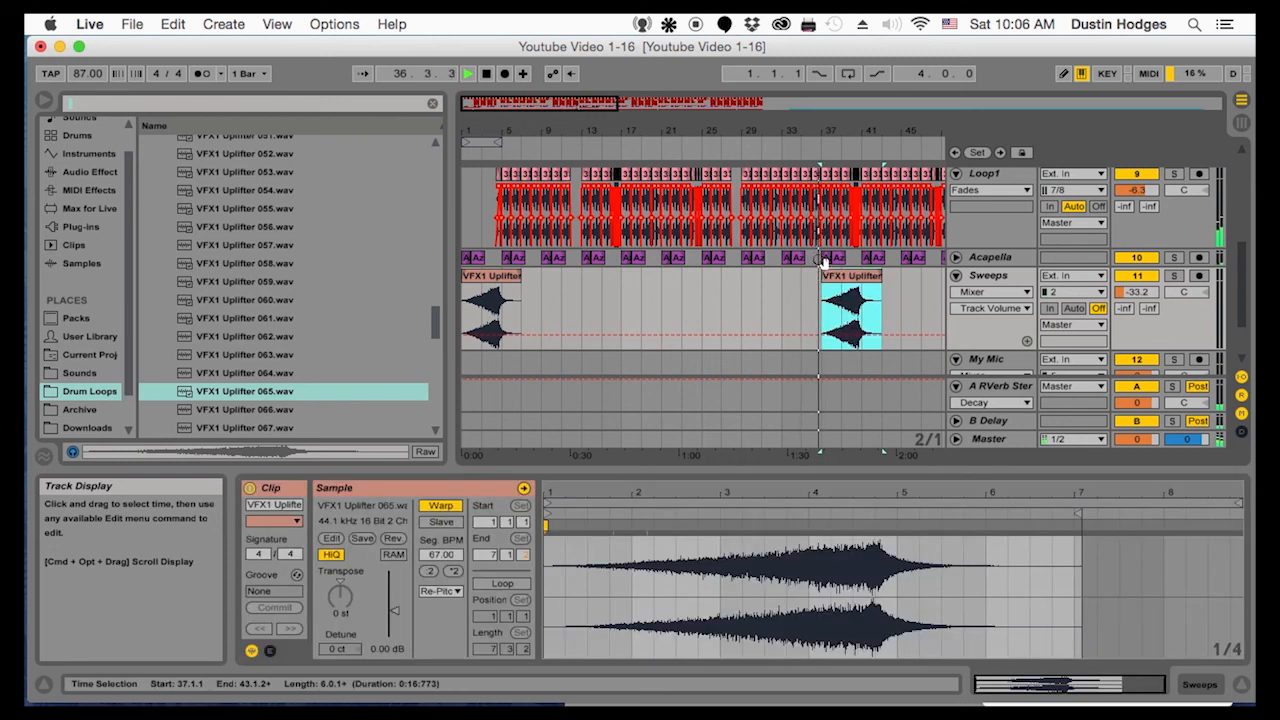
Paste two more copies of the uplifter clip on the Sweeps track, at bars 61 and 85
left_click_drag(824, 131, 680, 101)
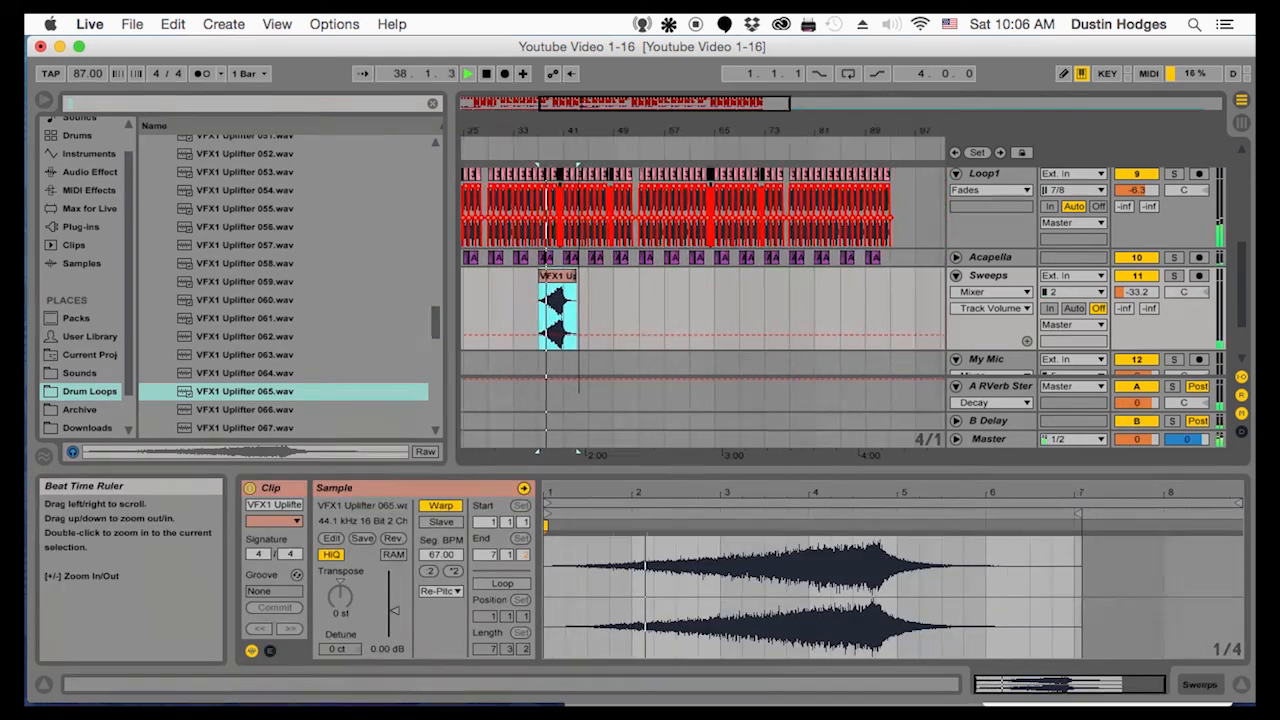
left_click(686, 291)
key("super+v")
left_click_drag(717, 131, 638, 133)
left_click(846, 293)
key("super+v")
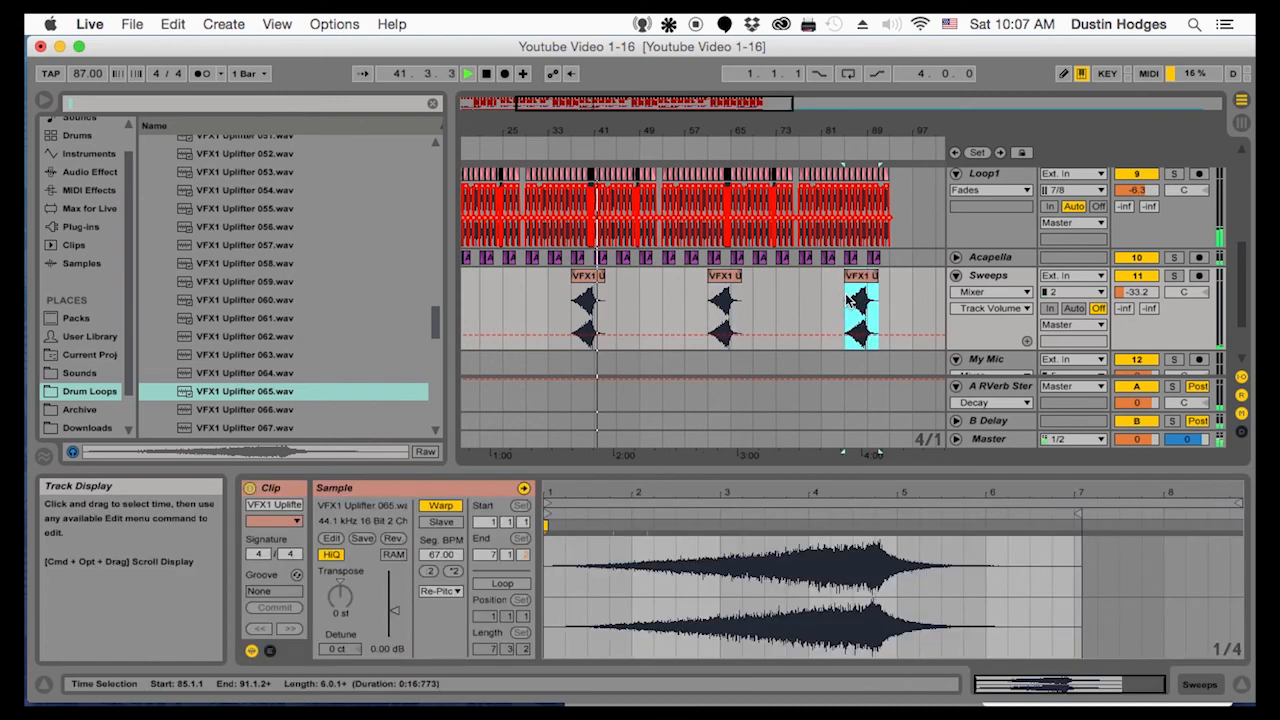
left_click_drag(848, 130, 851, 125)
scroll(850, 262, "up", 5)
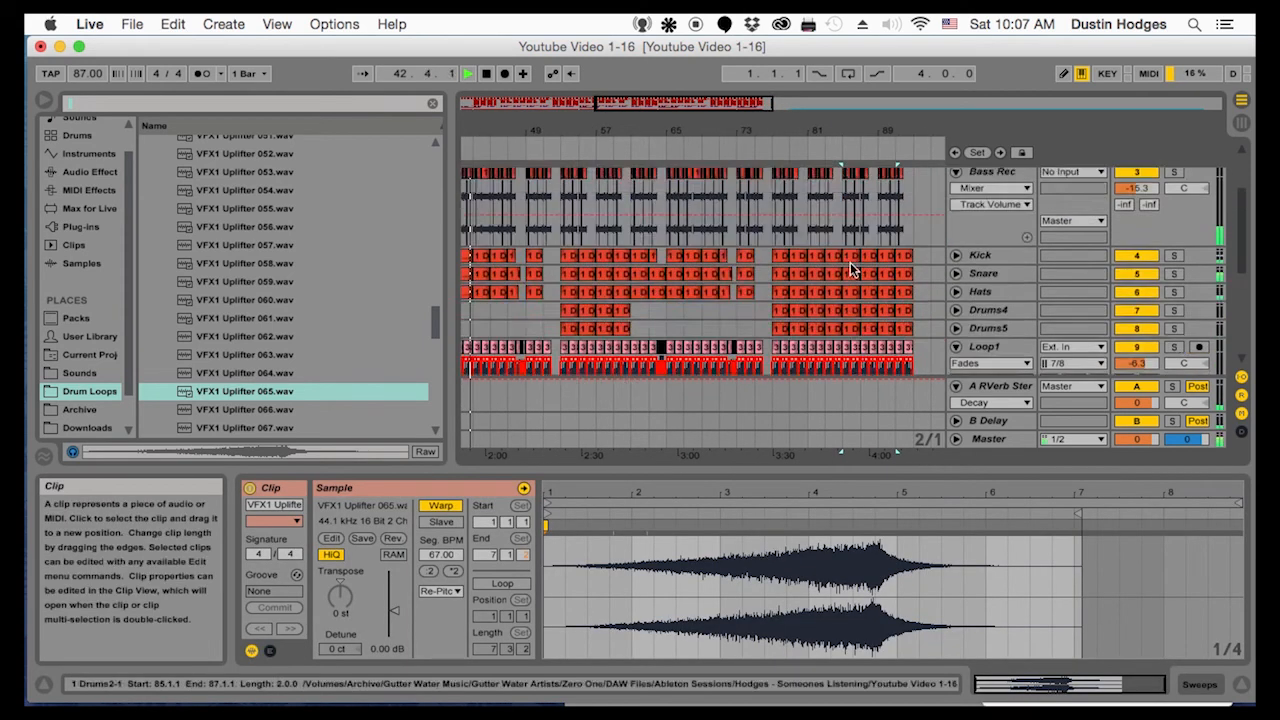
Audition uplifter samples in the browser, including VFX1 Uplifter 096, 098 and 100
scroll(850, 262, "down", 8)
left_click(545, 240)
left_click_drag(545, 131, 743, 130)
key("space")
scroll(226, 398, "down", 12)
left_click(234, 380)
left_click(226, 208)
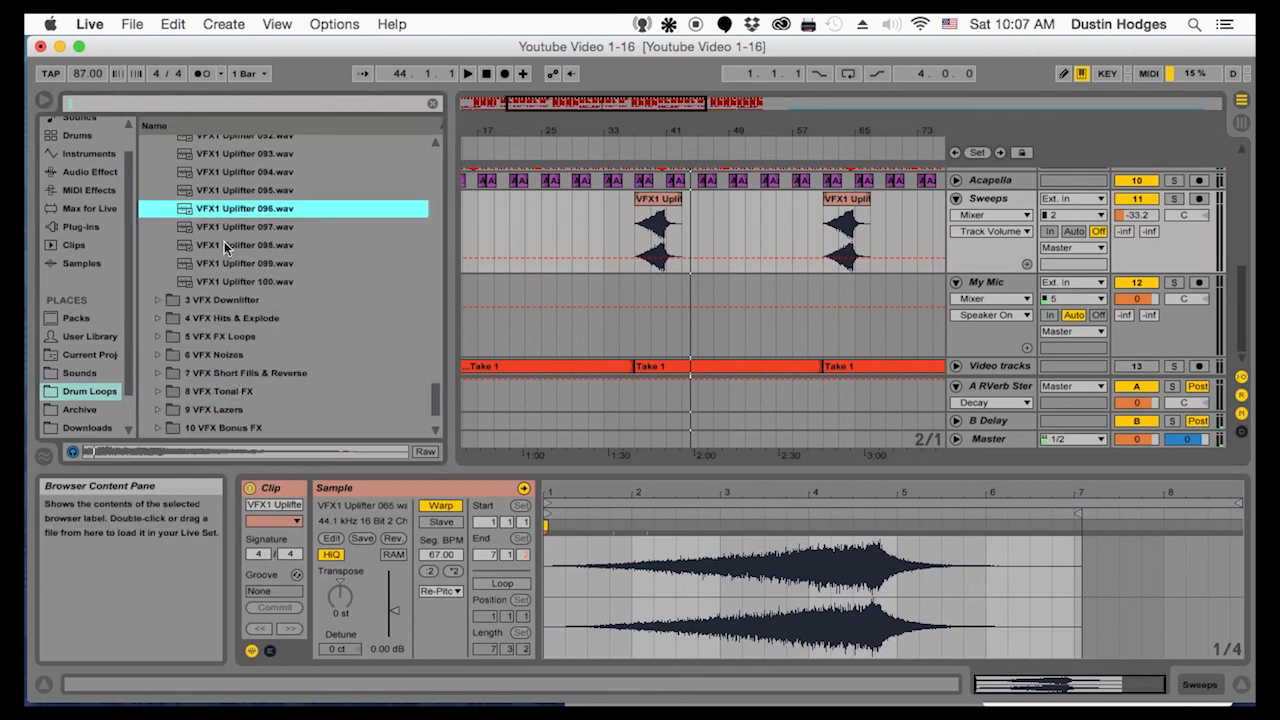
left_click(224, 243)
left_click(226, 280)
Place VFX1 Uplifter 100 on the Sweeps track as a one-bar clip at bar 24 and set the track volume to -25.0 dB
left_click_drag(501, 231, 544, 222)
left_click_drag(545, 131, 562, 210)
left_click(552, 141)
left_click(559, 145)
left_click_drag(1135, 216, 1135, 204)
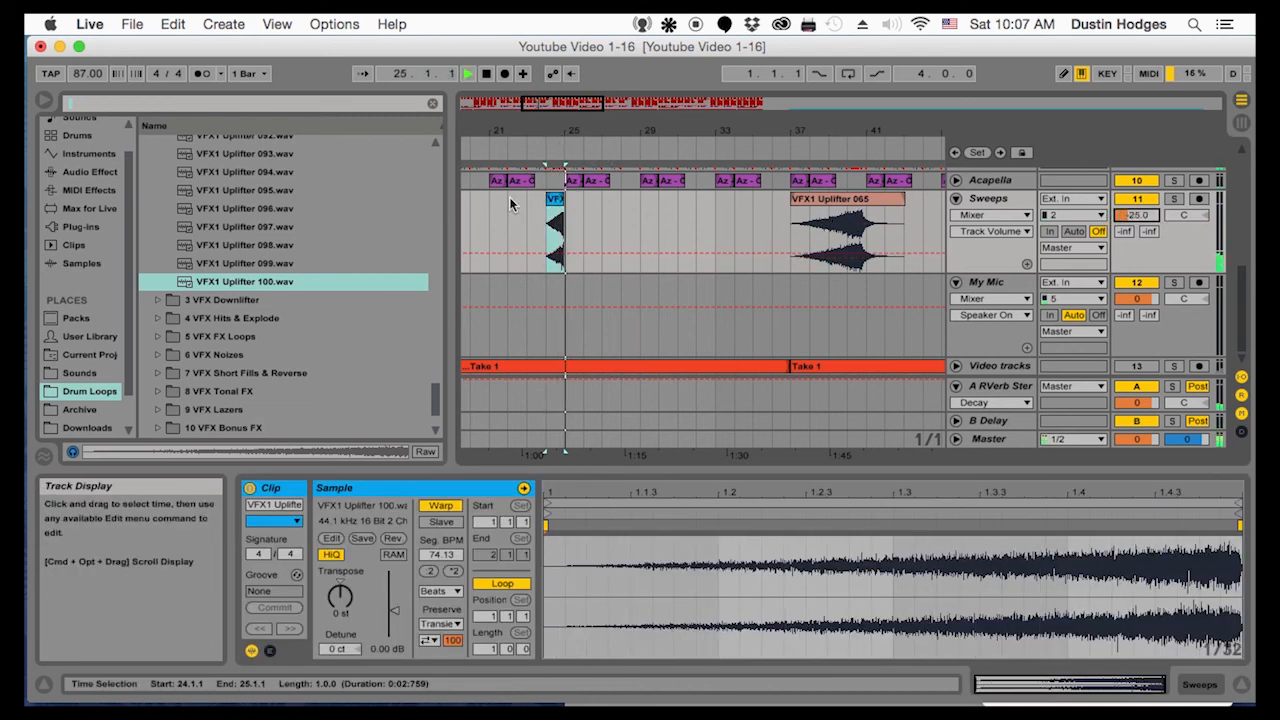
Paste a copy of the one-bar VFX1 Uplifter 100 clip at bar 48 on the Sweeps track
left_click(696, 218)
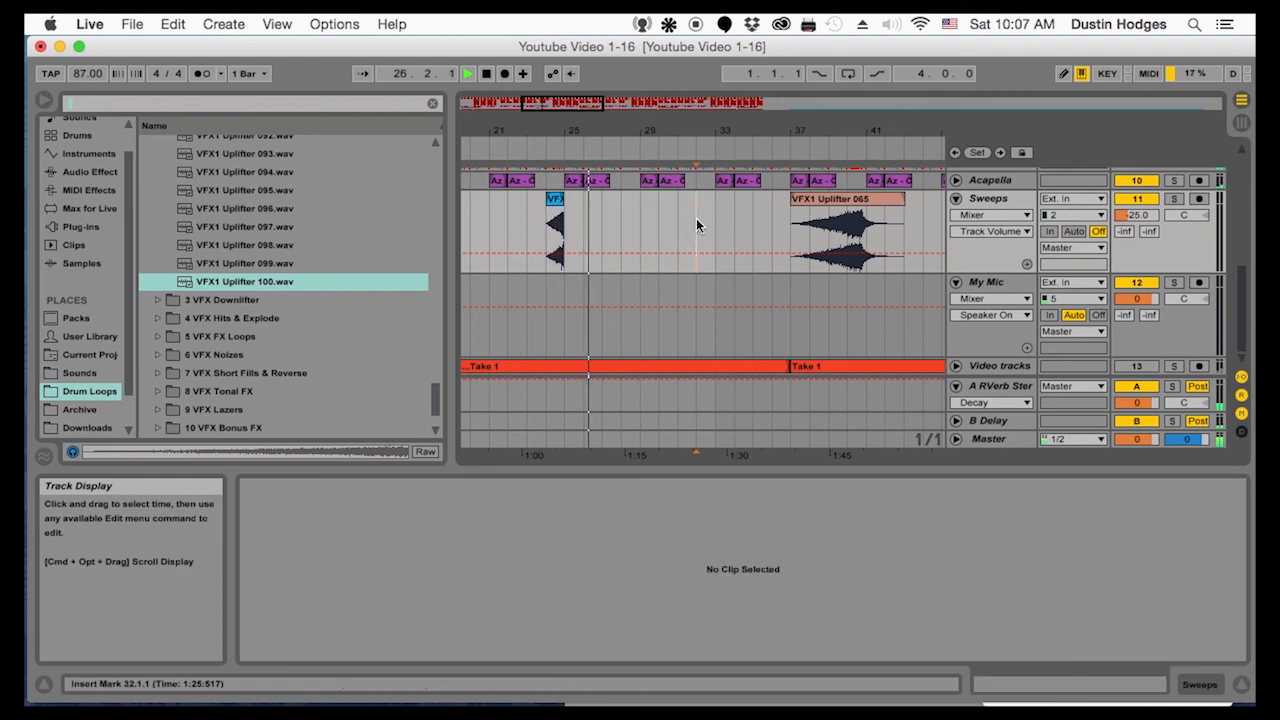
key("minus")
key("minus")
left_click_drag(724, 131, 707, 186)
left_click(648, 217)
key("super+v")
left_click_drag(662, 131, 716, 138)
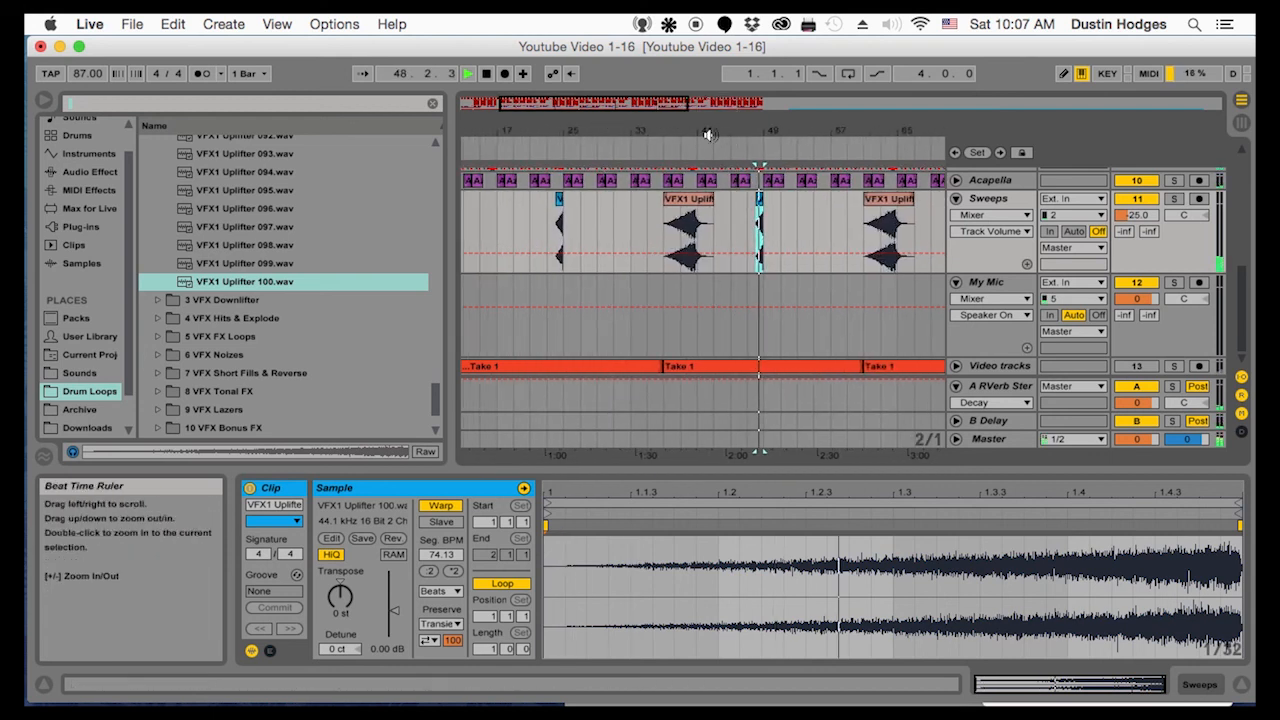
Paste another copy of the VFX1 Uplifter 100 clip at bar 32 on the Sweeps track
left_click(603, 203)
key("space")
key("space")
left_click_drag(614, 132, 615, 156)
left_click(629, 218)
key("super+v")
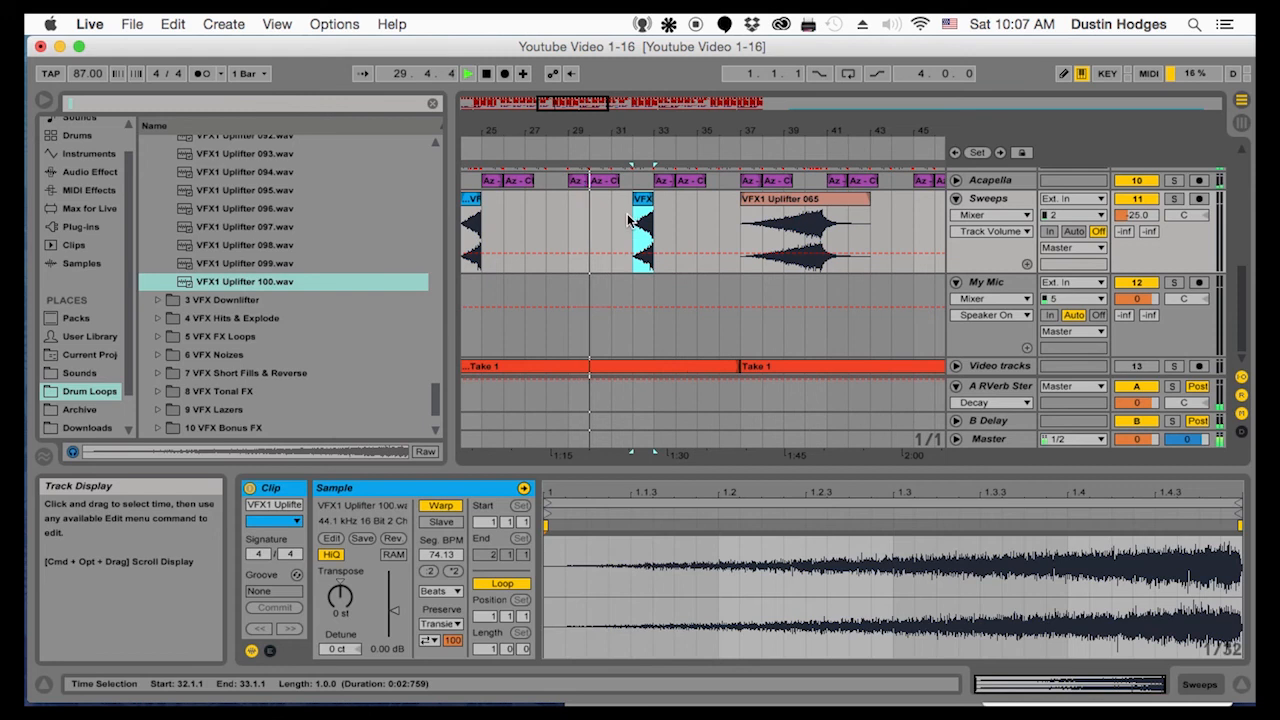
Move the uplifter copy at bar 32 to bar 28, in line with the break in the drums
scroll(630, 190, "up", 10)
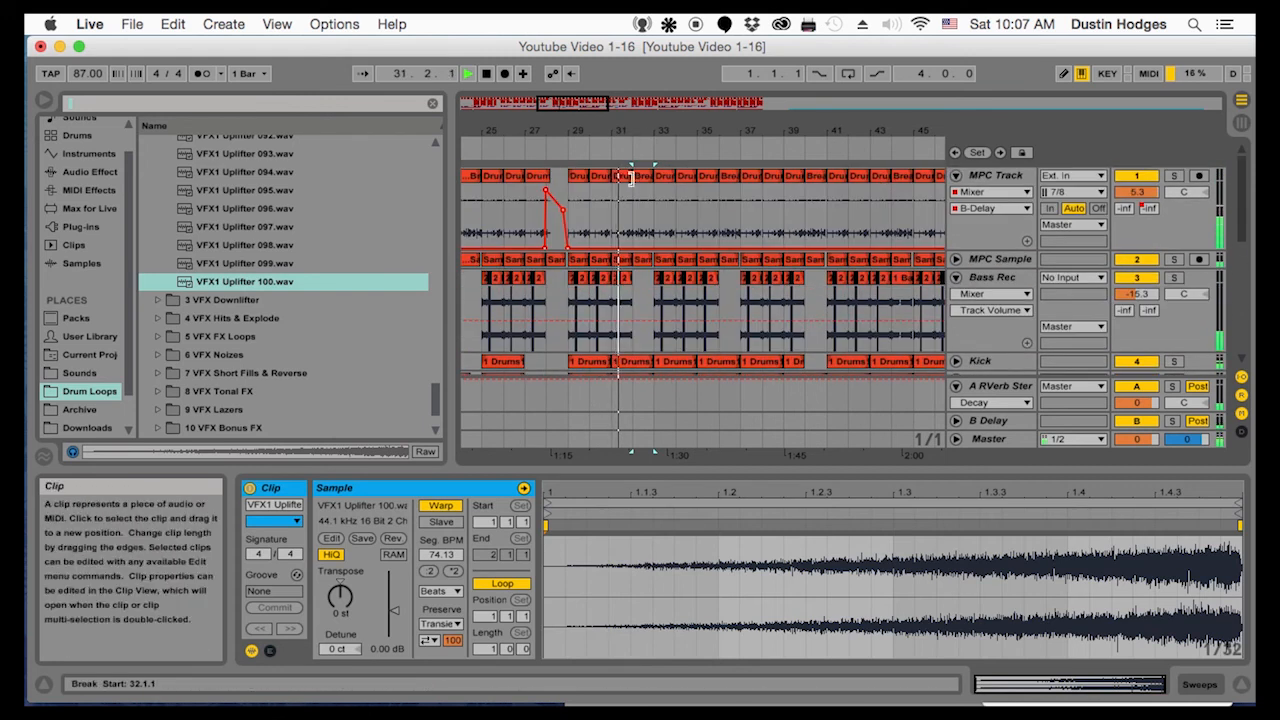
scroll(610, 210, "down", 10)
left_click_drag(629, 235, 549, 205)
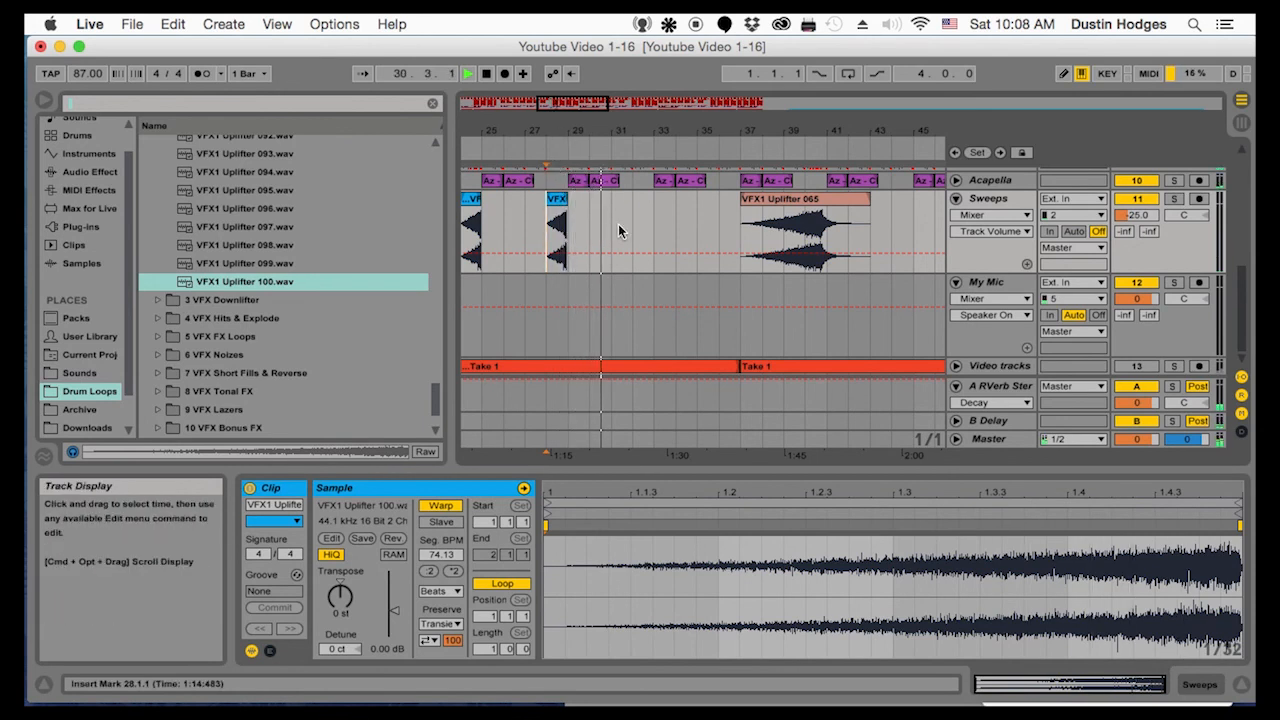
Add more copies of the one-bar uplifter clip on the Sweeps track at about bars 12, 56 and 76
left_click_drag(622, 131, 635, 95)
left_click_drag(661, 211, 680, 214)
key("super+d")
key("super+d")
left_click(502, 223)
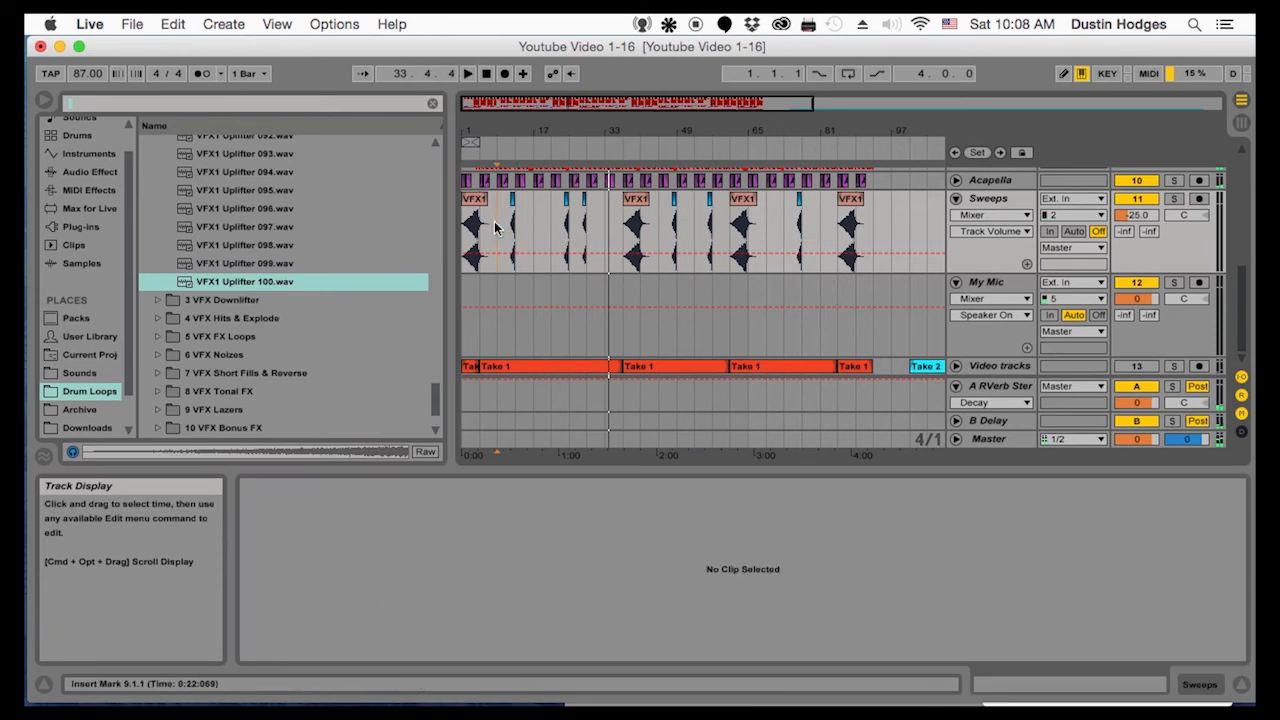
Add an Auto Filter to the Sweeps track and set it to high-pass at 182 Hz with Q 0.76
scroll(500, 228, "up", 5)
scroll(600, 260, "down", 5)
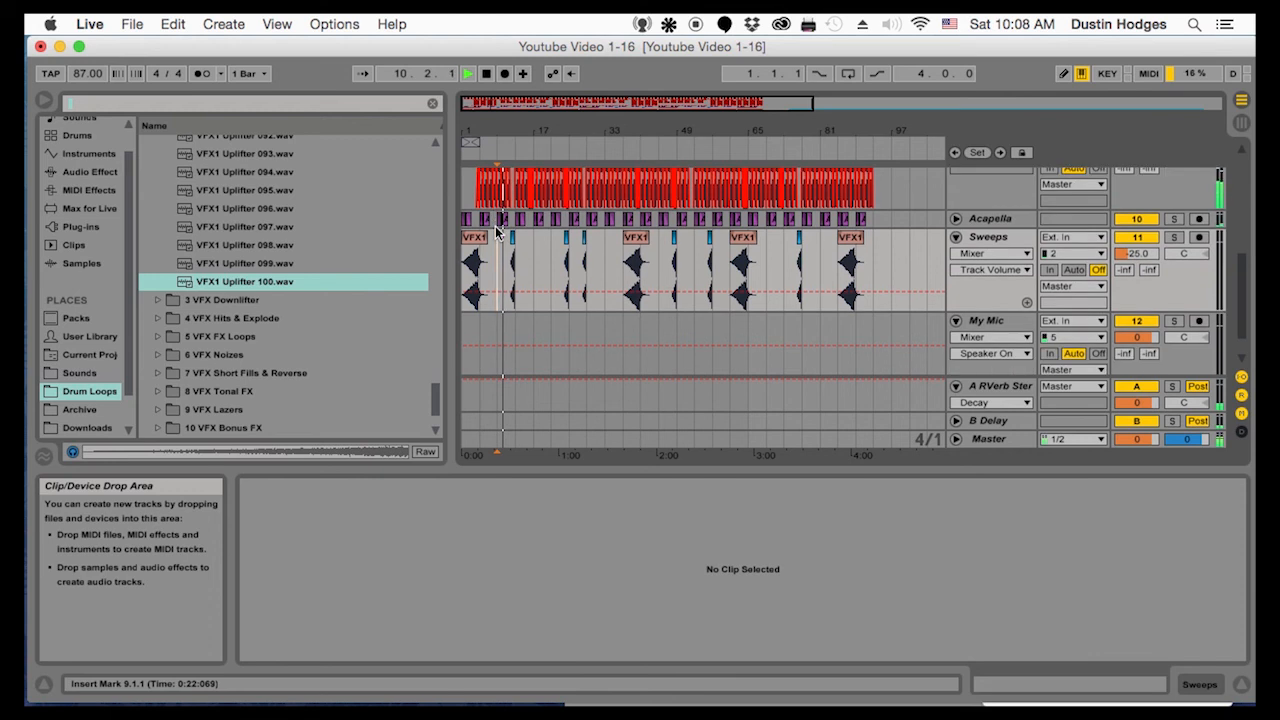
scroll(714, 294, "down", 2)
scroll(717, 290, "up", 2)
scroll(717, 290, "up", 3)
double_click(988, 333)
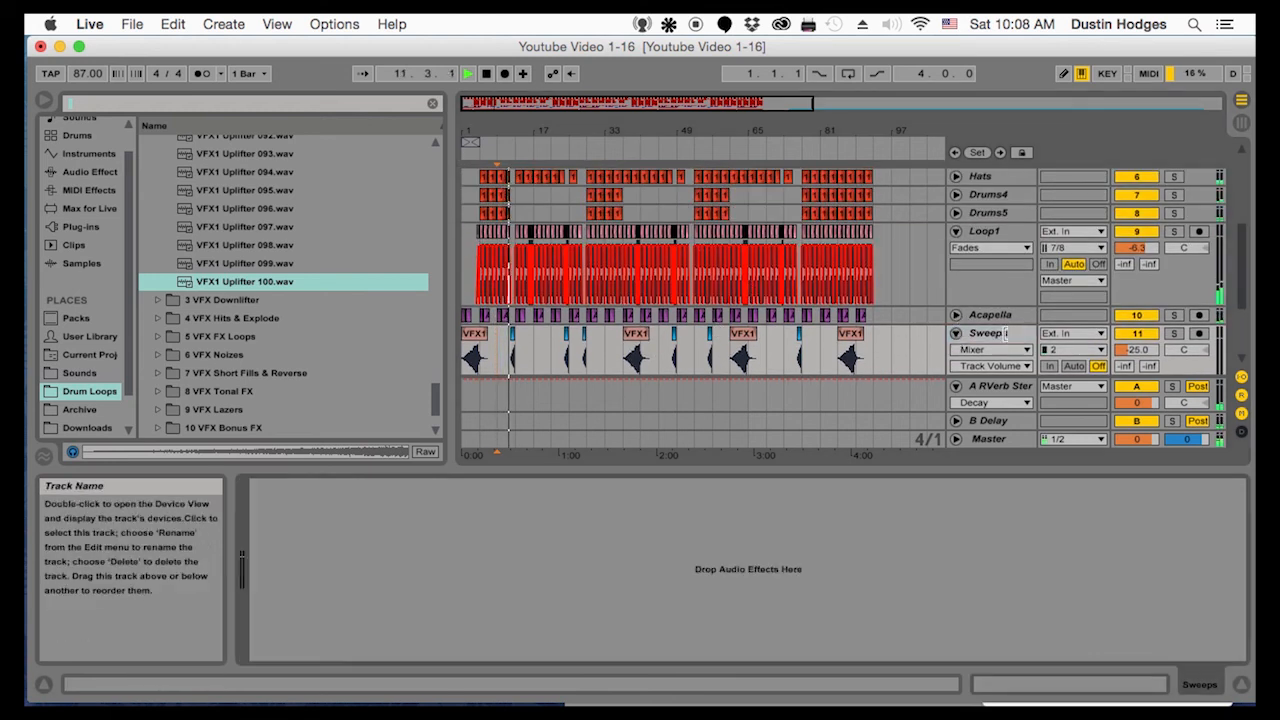
left_click(89, 153)
left_click(145, 179)
double_click(145, 179)
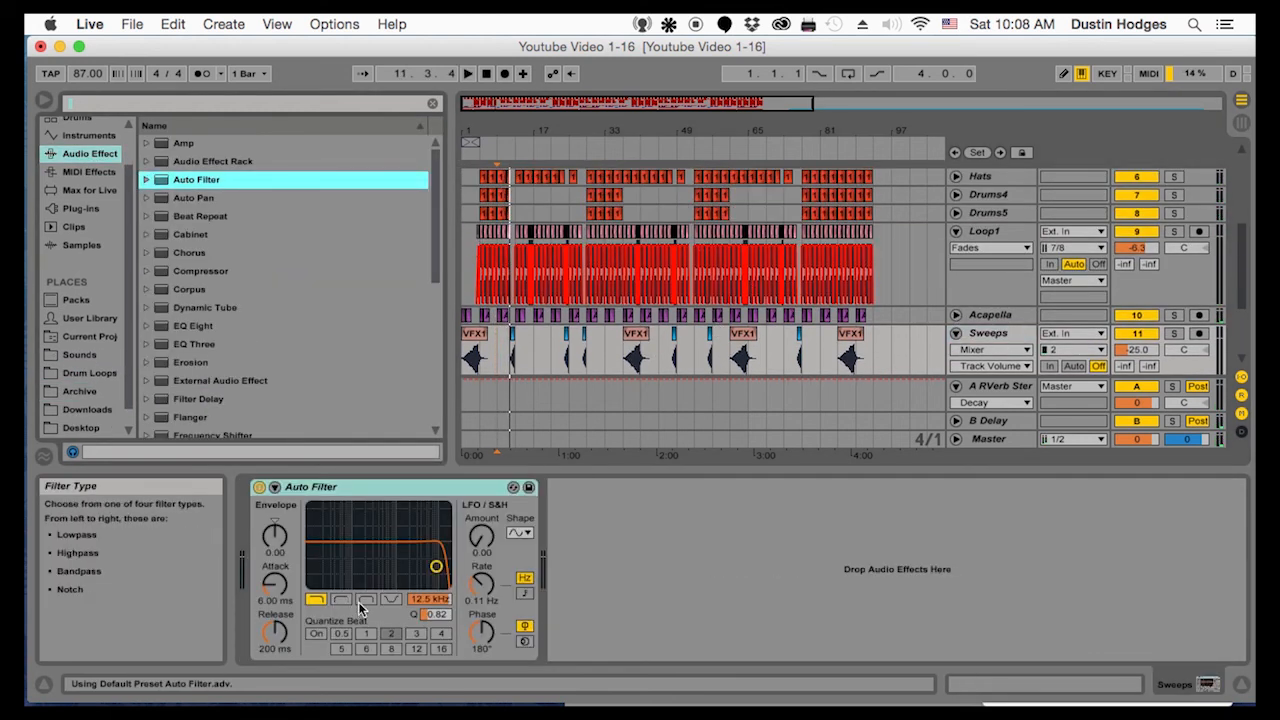
left_click_drag(382, 569, 350, 569)
key("space")
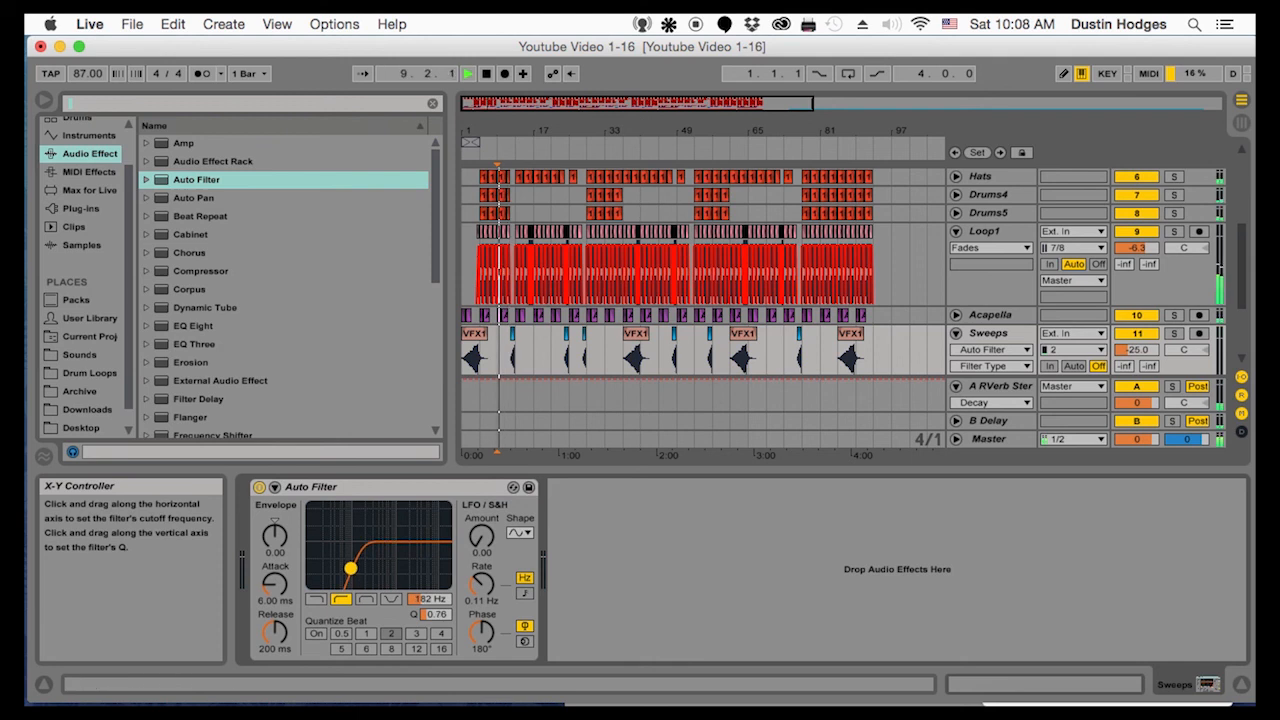
Raise the Sweeps track volume to -21.4 dB during playback from bar 9 and leave the track unfolded
left_click(982, 337)
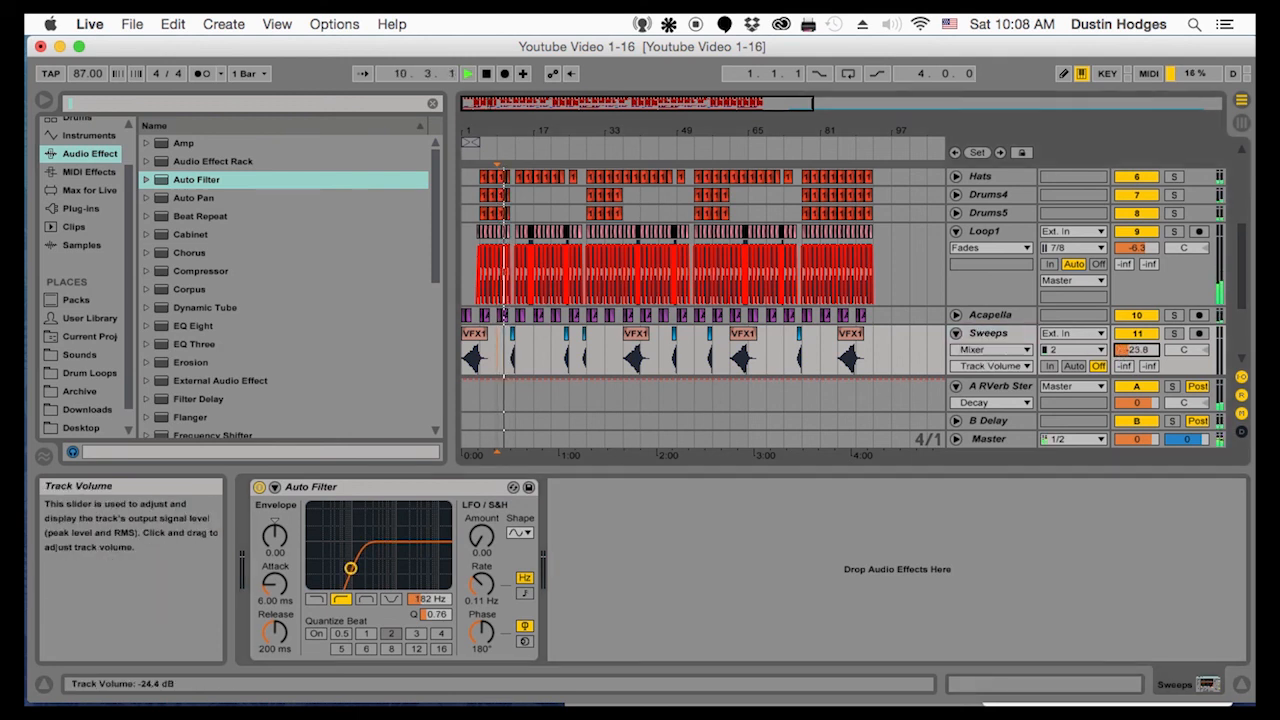
scroll(891, 317, "down", 2)
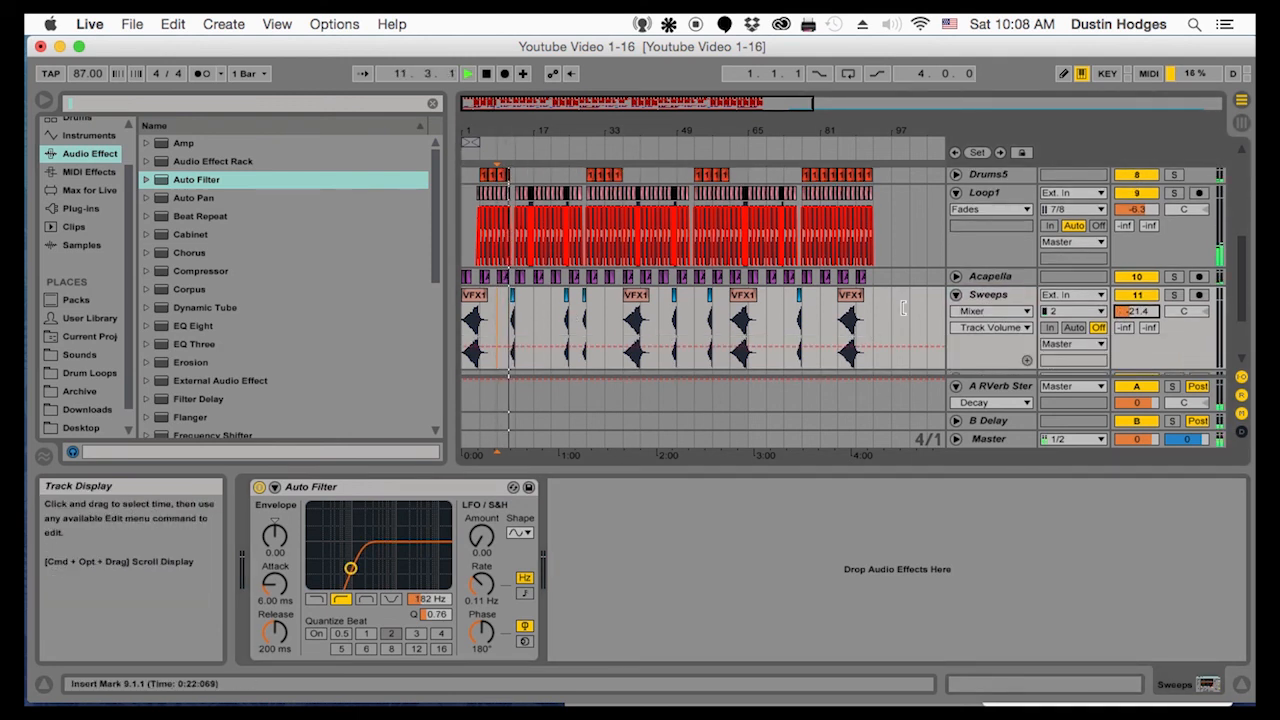
left_click(956, 295)
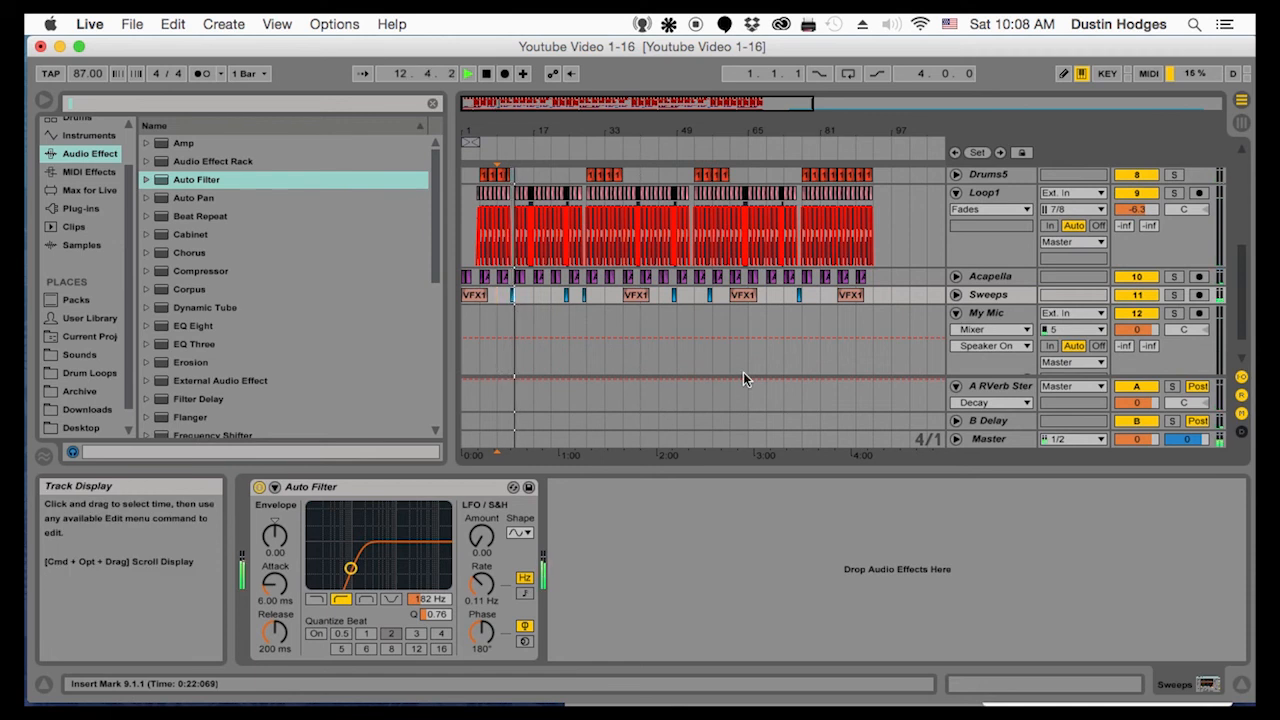
left_click(990, 296)
key("space")
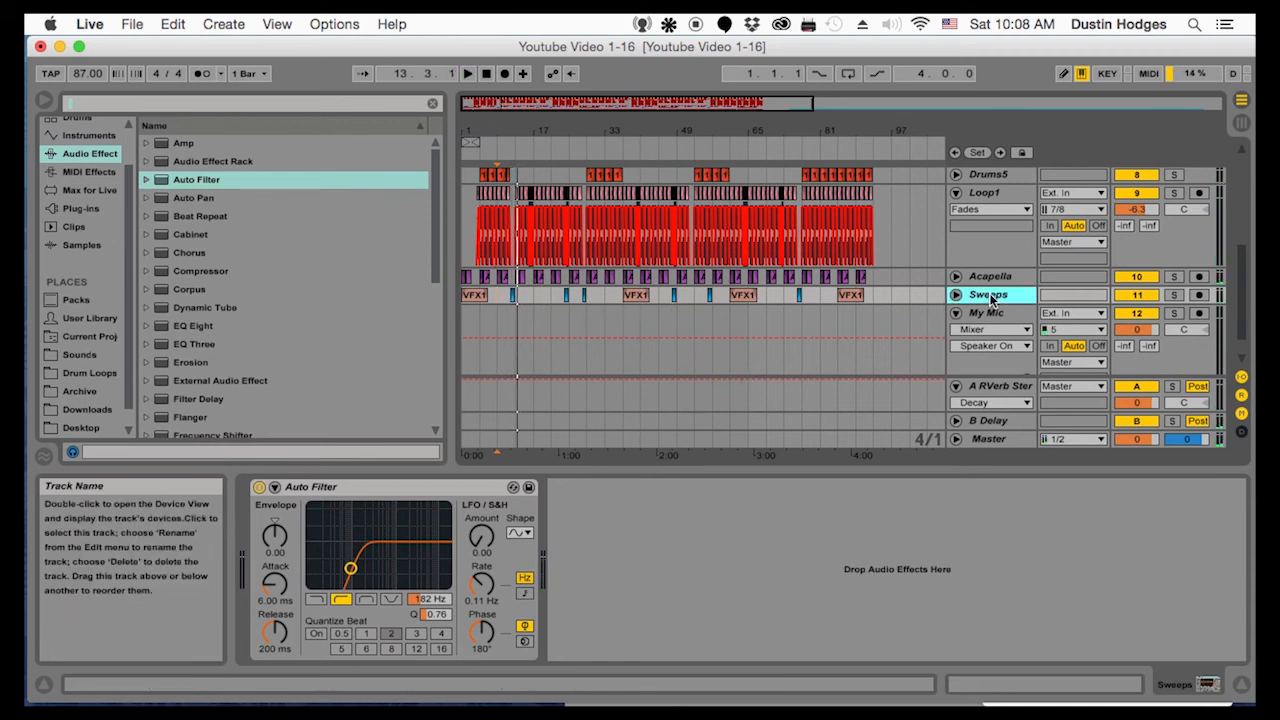
left_click(956, 295)
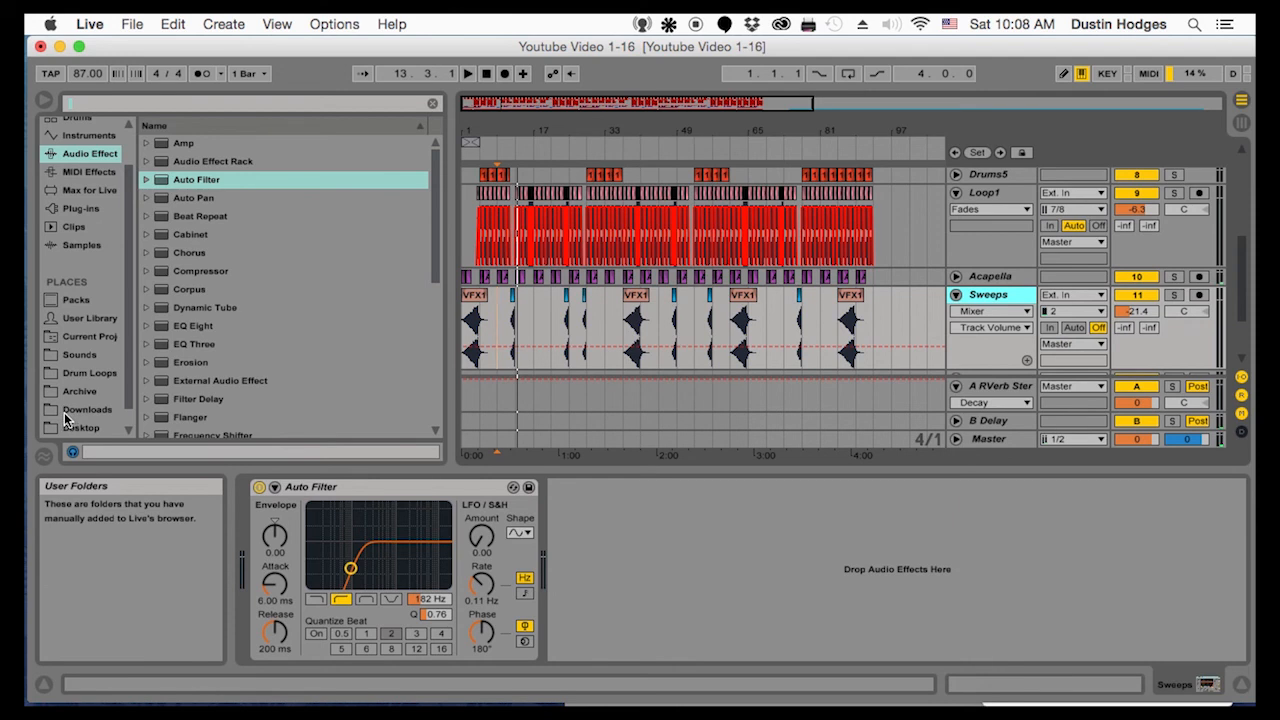
Open the 3 VFX Downlifter folder of the Vengeance Effects pack in the Drum Loops place
left_click(87, 409)
left_click(89, 372)
scroll(261, 178, "down", 5)
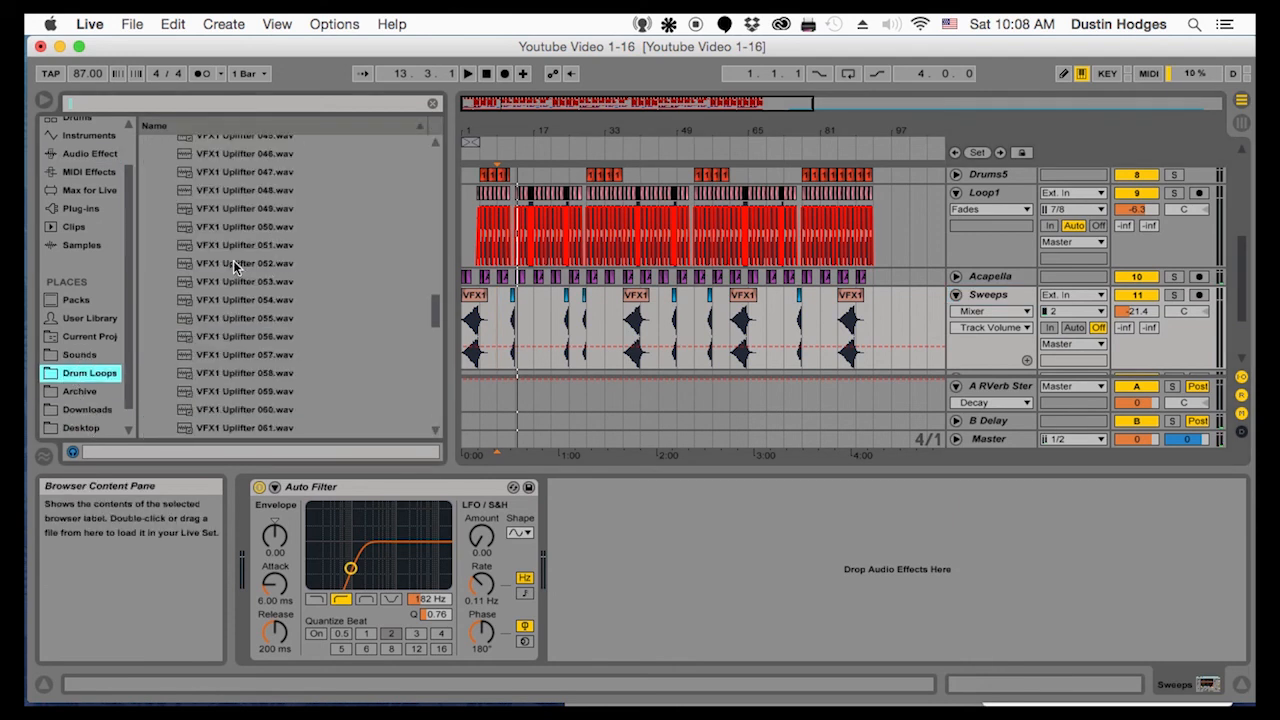
scroll(233, 265, "up", 10)
scroll(226, 263, "down", 1)
left_click(159, 318)
left_click(159, 337)
Audition VFX1 Downlifter 008 and 009 and place Downlifter 009 at bar 13 on the Sweeps track
left_click(195, 370)
scroll(233, 420, "down", 2)
left_click(228, 376)
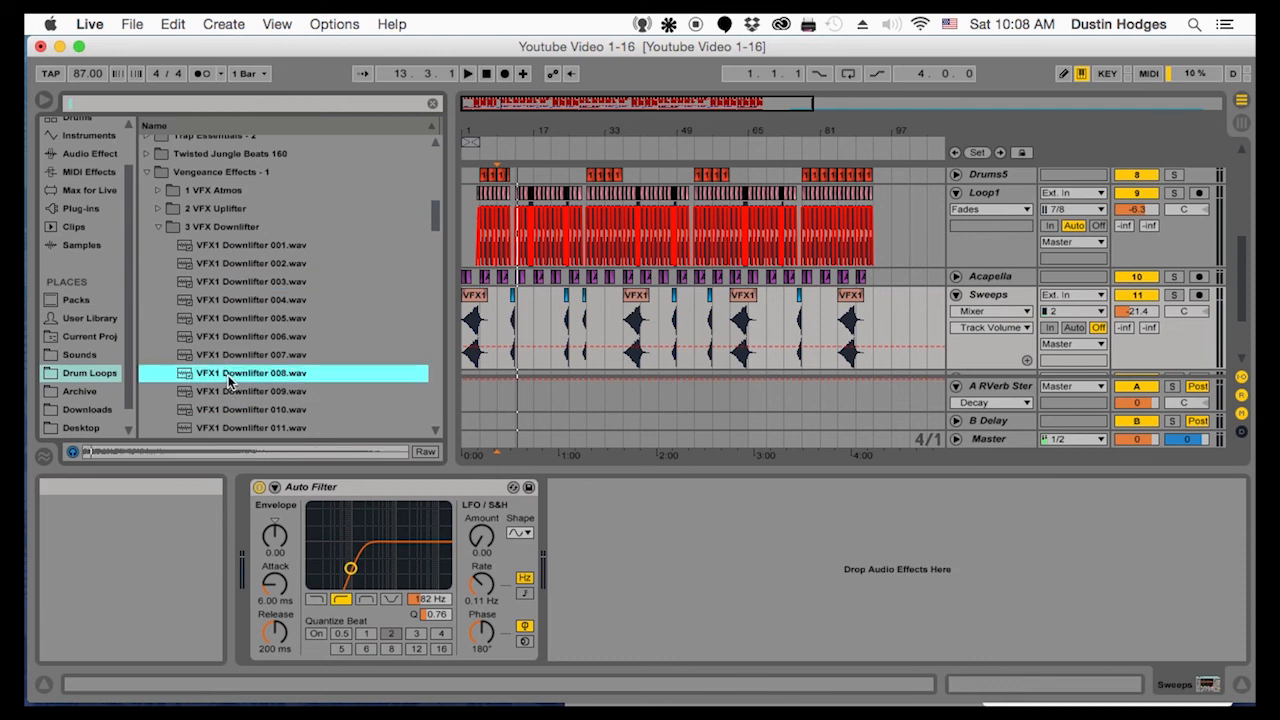
left_click(229, 390)
scroll(235, 413, "down", 1)
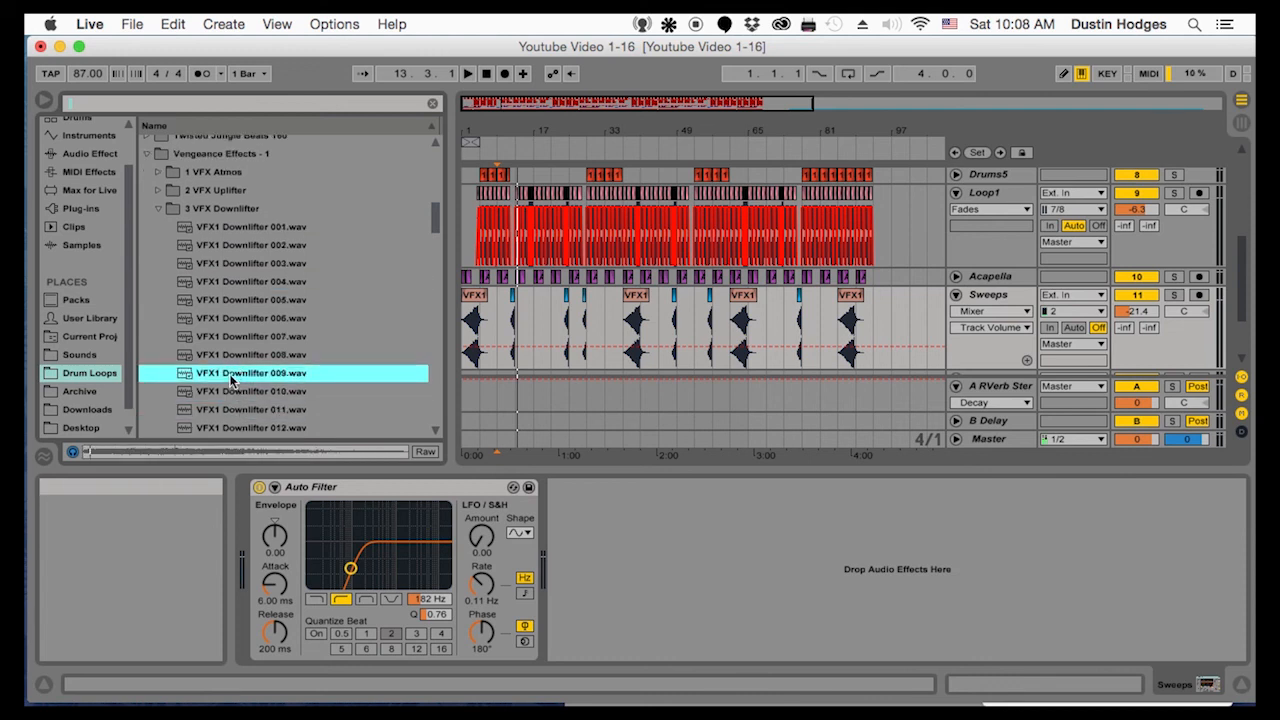
left_click(524, 337)
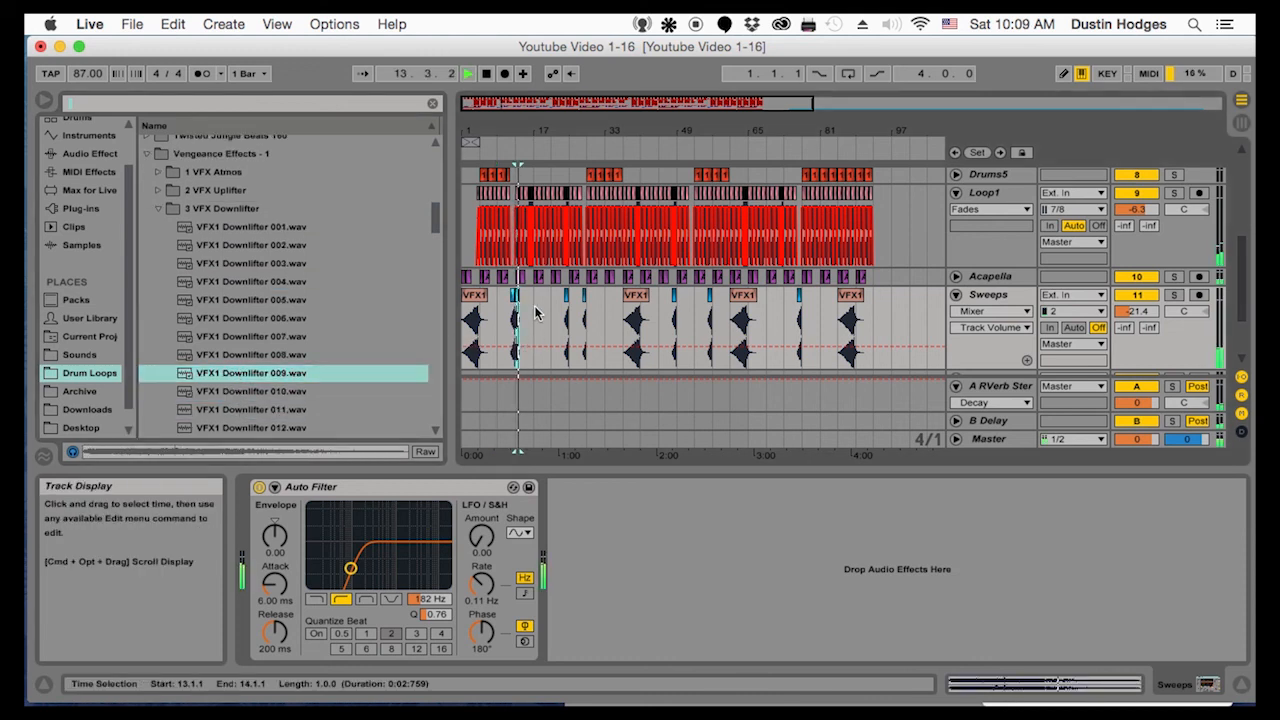
left_click_drag(525, 132, 526, 245)
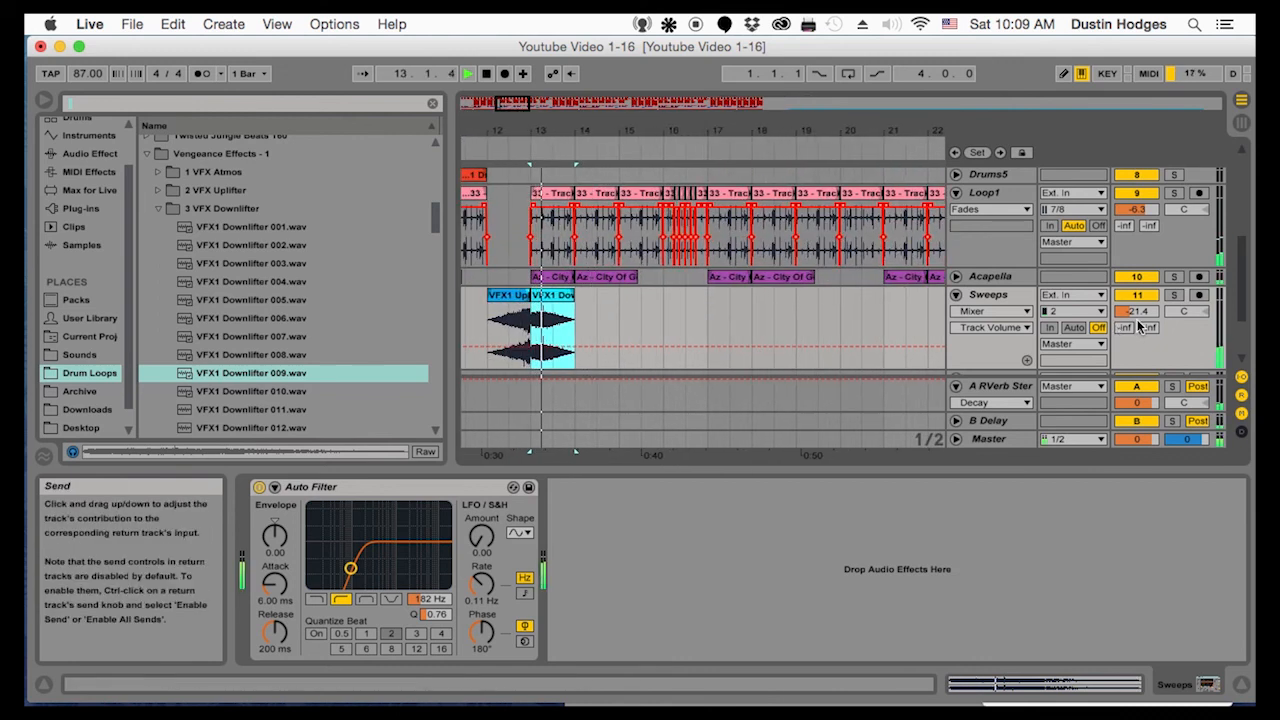
Set the Sweeps track's send to the A reverb return to -8.0 dB and play back the transition around bar 13
left_click_drag(1126, 328, 1126, 290)
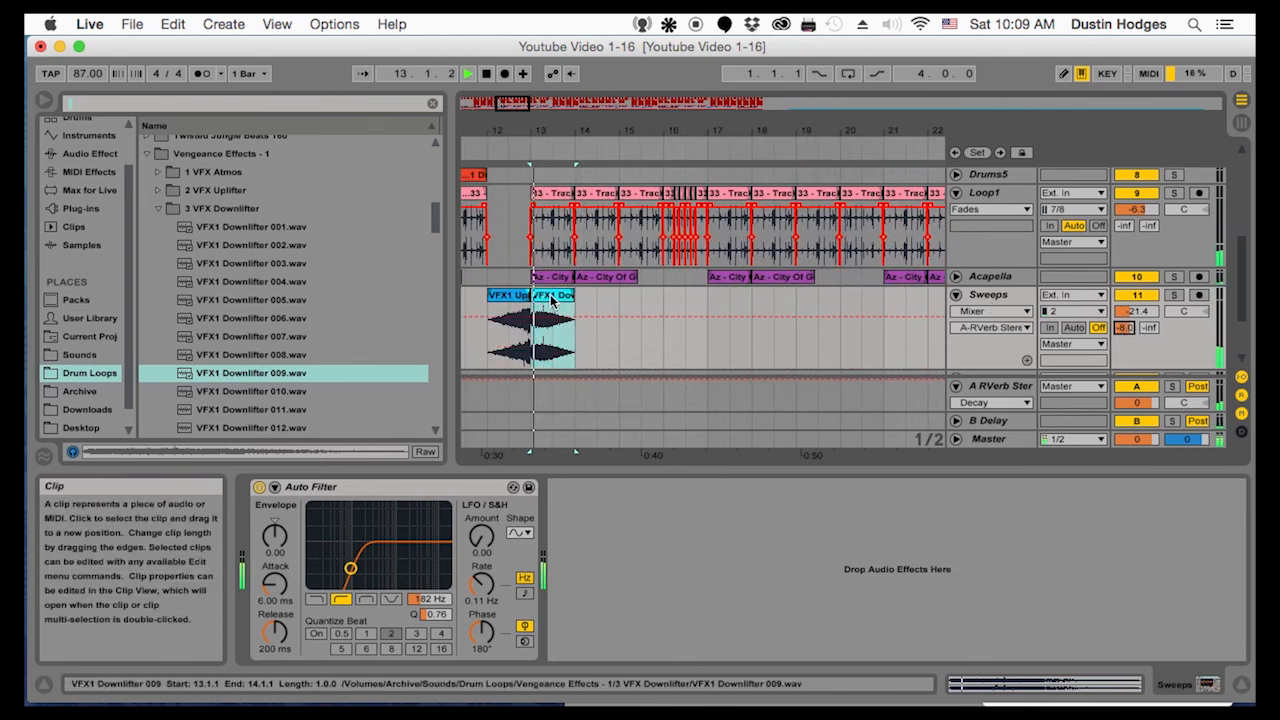
mouse_move(573, 296)
left_mouse_down()
mouse_move(597, 298)
mouse_move(573, 299)
left_mouse_up()
left_click_drag(549, 131, 543, 115)
left_click(505, 328)
key("space")
key("space")
Copy the VFX1 Downlifter 009 clip and paste it after the uplifters at bars 29 and 49 on the Sweeps track
left_click(546, 297)
key("super+c")
left_click(821, 338)
key("super+v")
left_click_drag(751, 117, 740, 101)
left_click(779, 338)
key("super+v")
Paste another copy of the downlifter clip at bar 77 on the Sweeps track
left_click(847, 340)
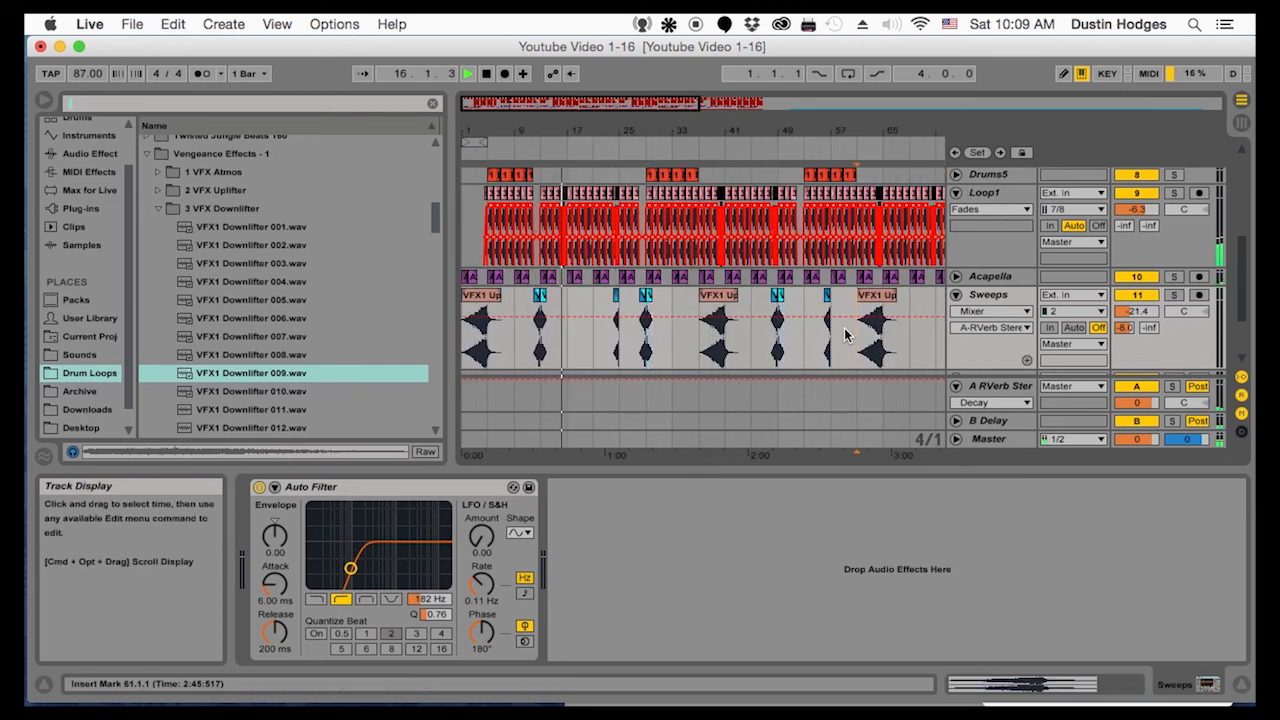
left_click_drag(860, 131, 712, 117)
left_click(806, 342)
key("super+v")
left_click_drag(600, 131, 738, 133)
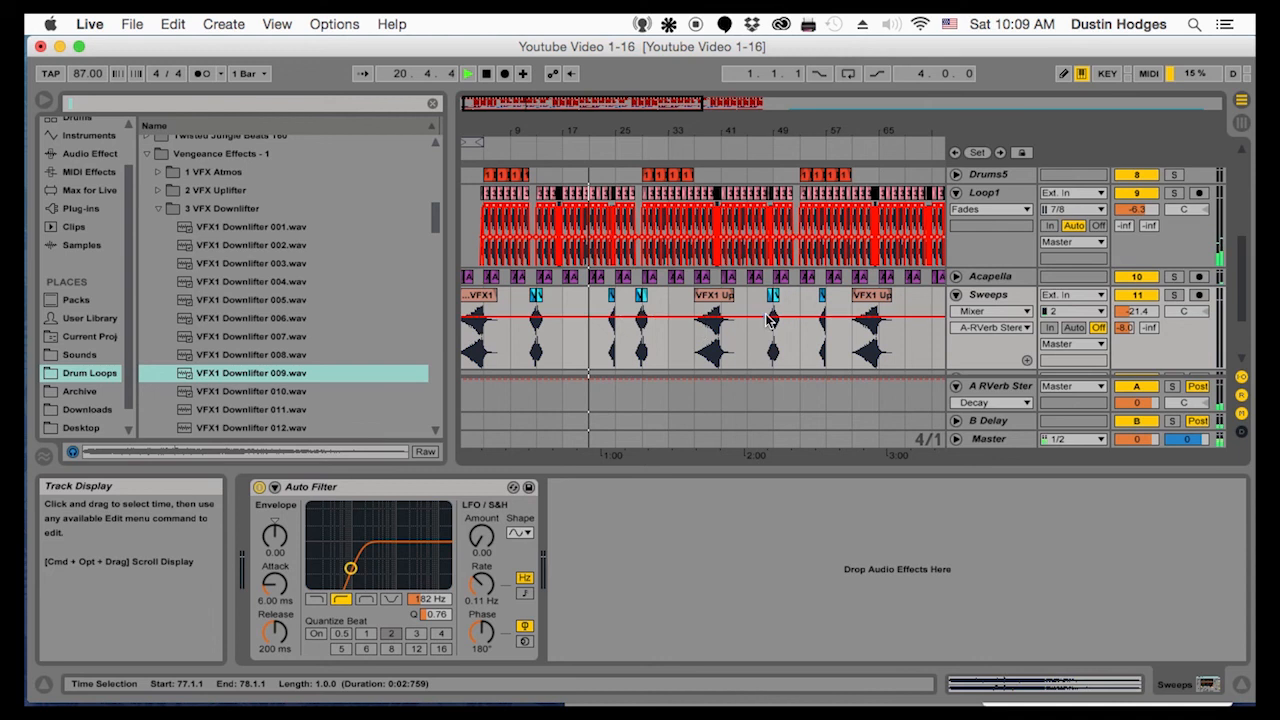
Move the uplifter clip at bar 56 to bar 52 and add a downlifter copy at bar 53
left_click(822, 320)
left_click_drag(838, 131, 782, 300)
left_click(709, 300)
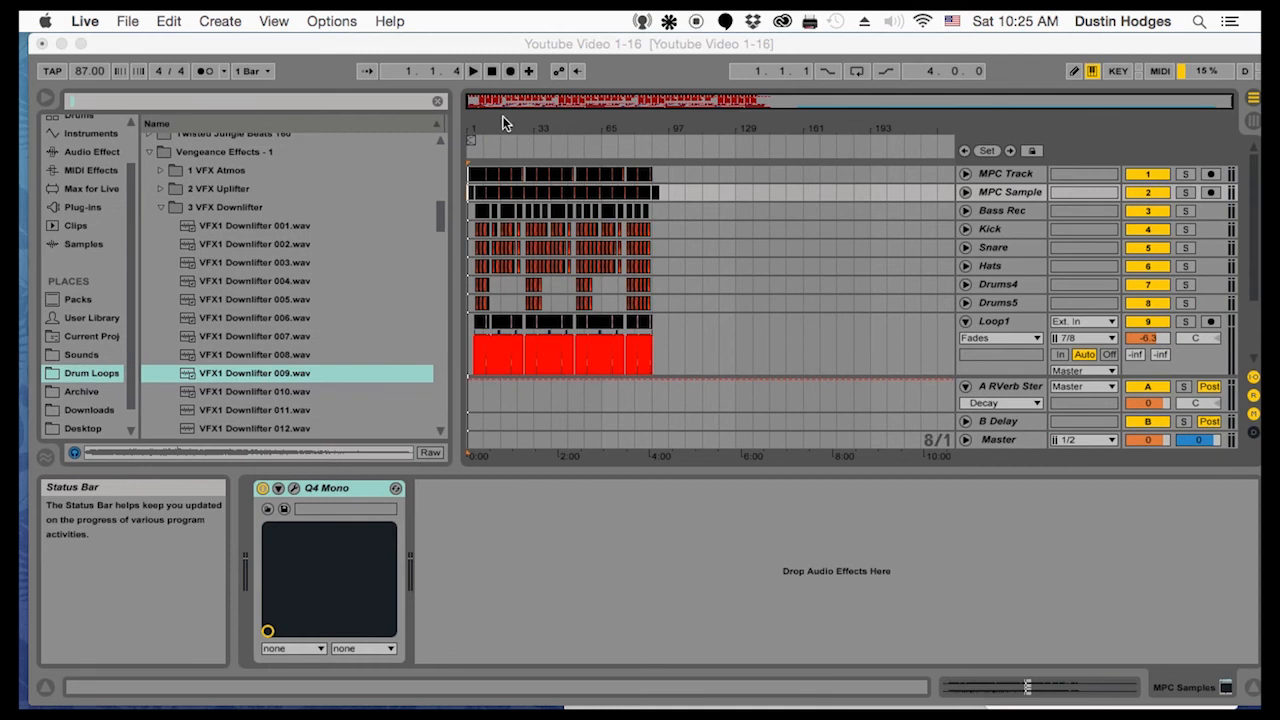
Play the Scratching track in solo from bar 12 and turn its solo off again
left_click_drag(507, 128, 566, 131)
scroll(615, 260, "down", 5)
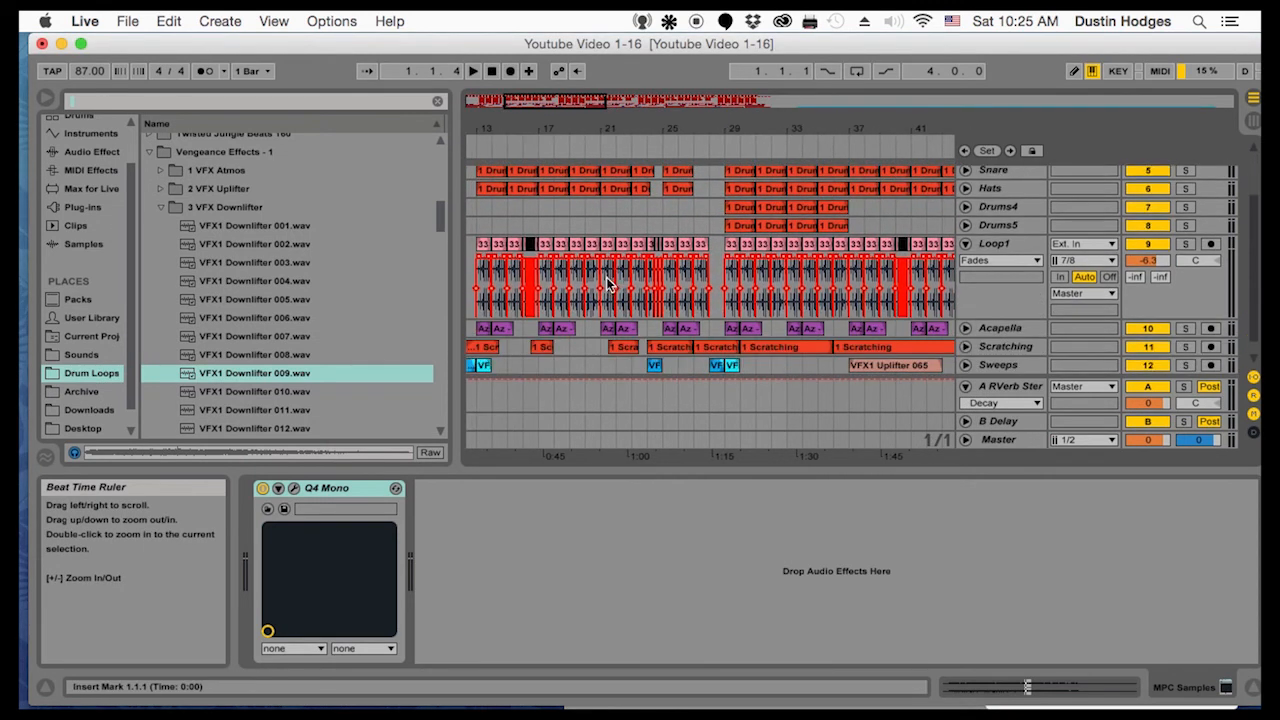
mouse_move(488, 128)
left_mouse_down()
mouse_move(566, 168)
mouse_move(700, 165)
left_mouse_up()
left_click(542, 307)
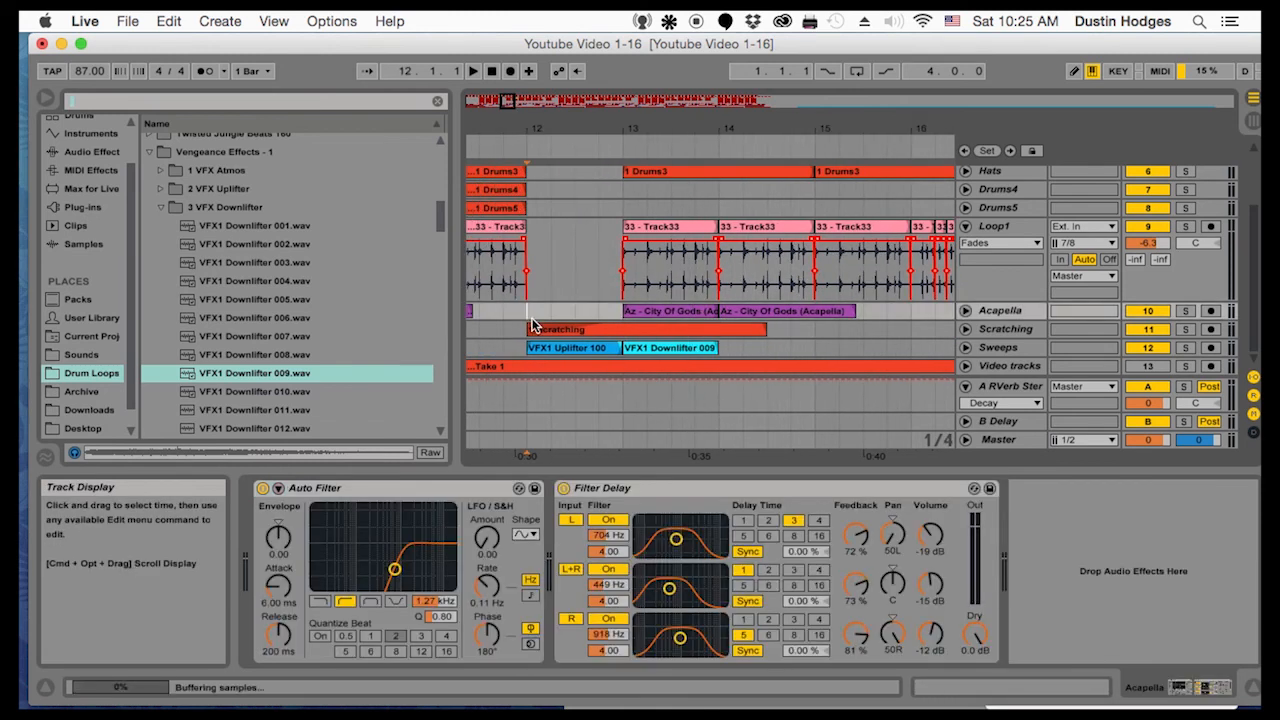
left_click(1185, 329)
key("space")
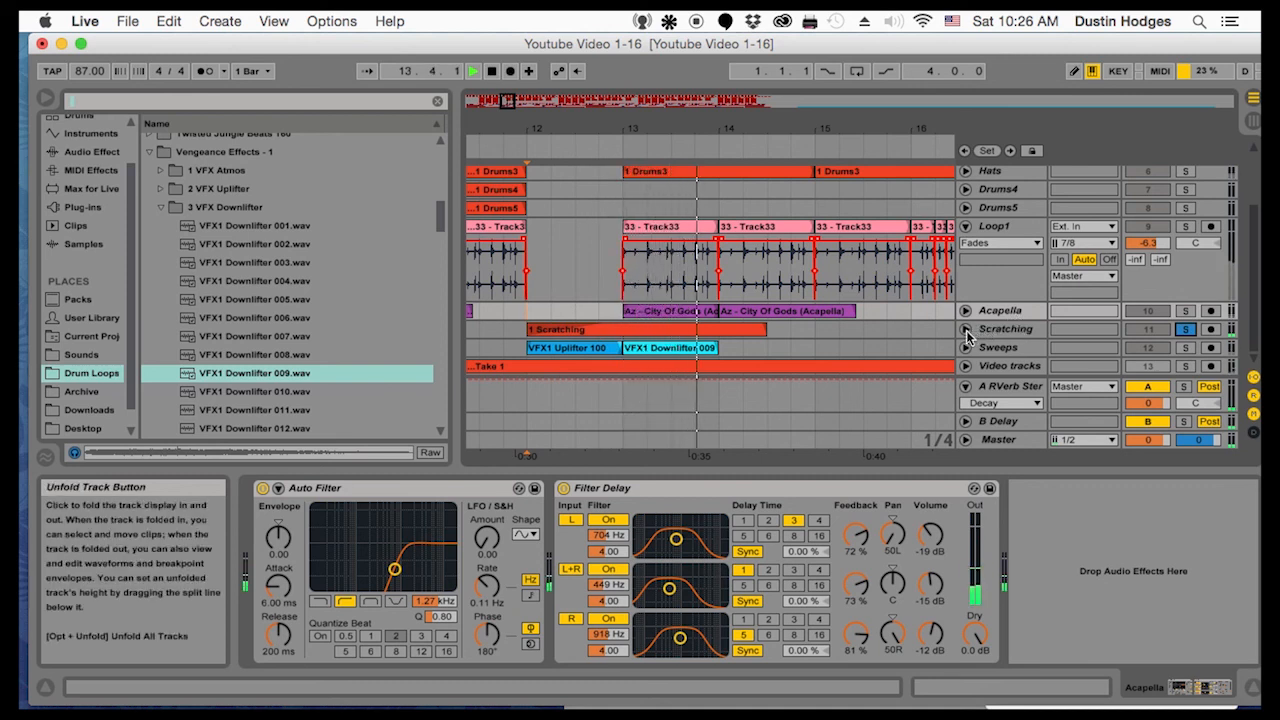
left_click(1186, 331)
Play the song from bar 1 with the Scratching track soloed, and clear the solo after stopping
left_click_drag(512, 127, 739, 70)
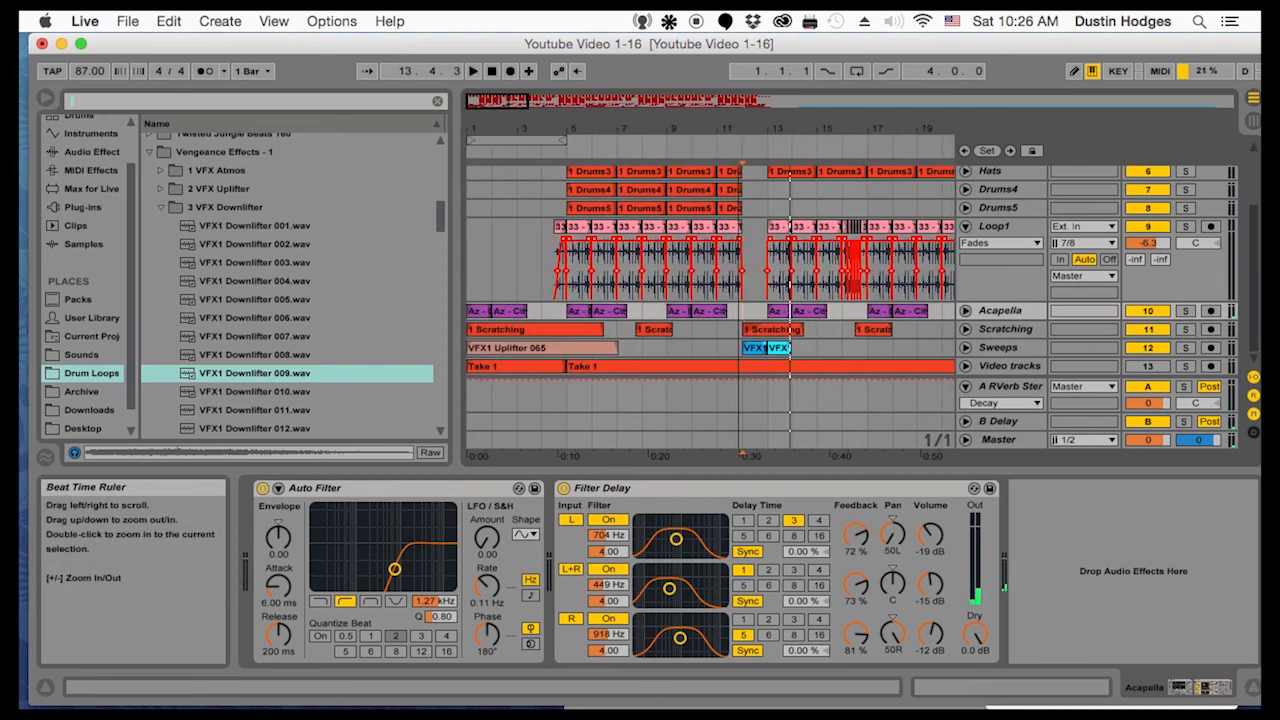
left_click(477, 247)
left_click(473, 238)
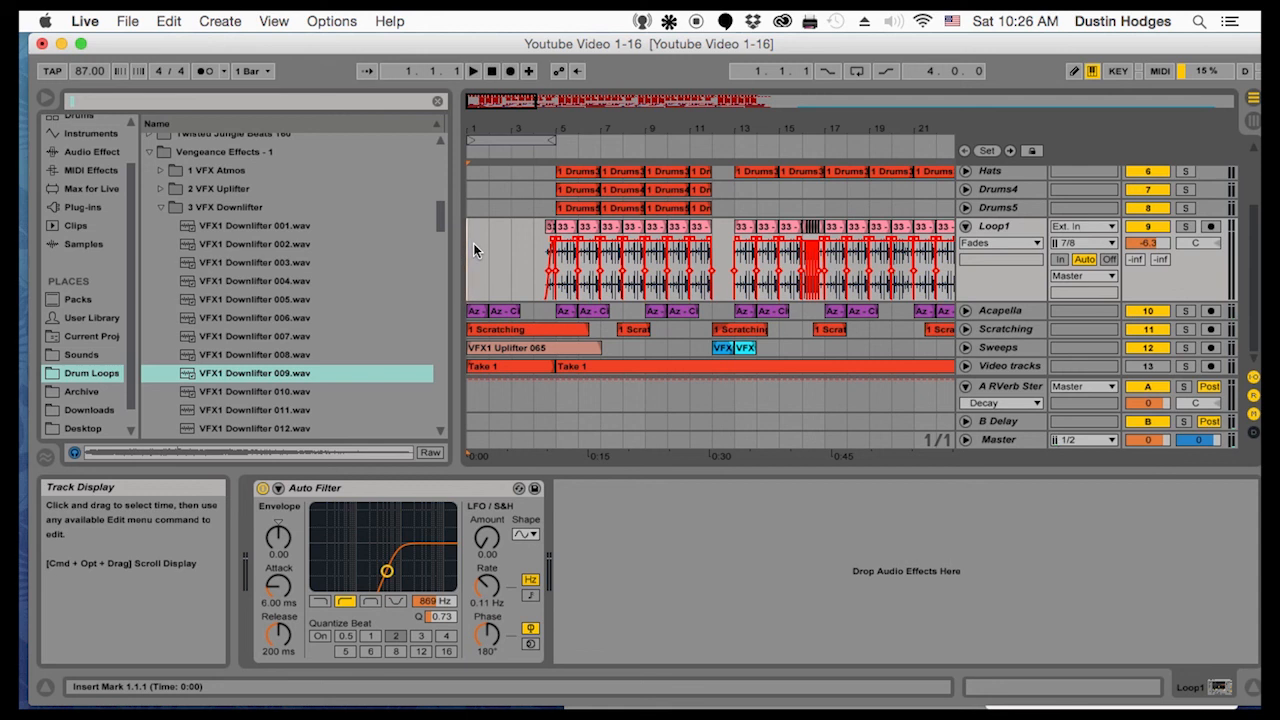
key("space")
left_click(1183, 330)
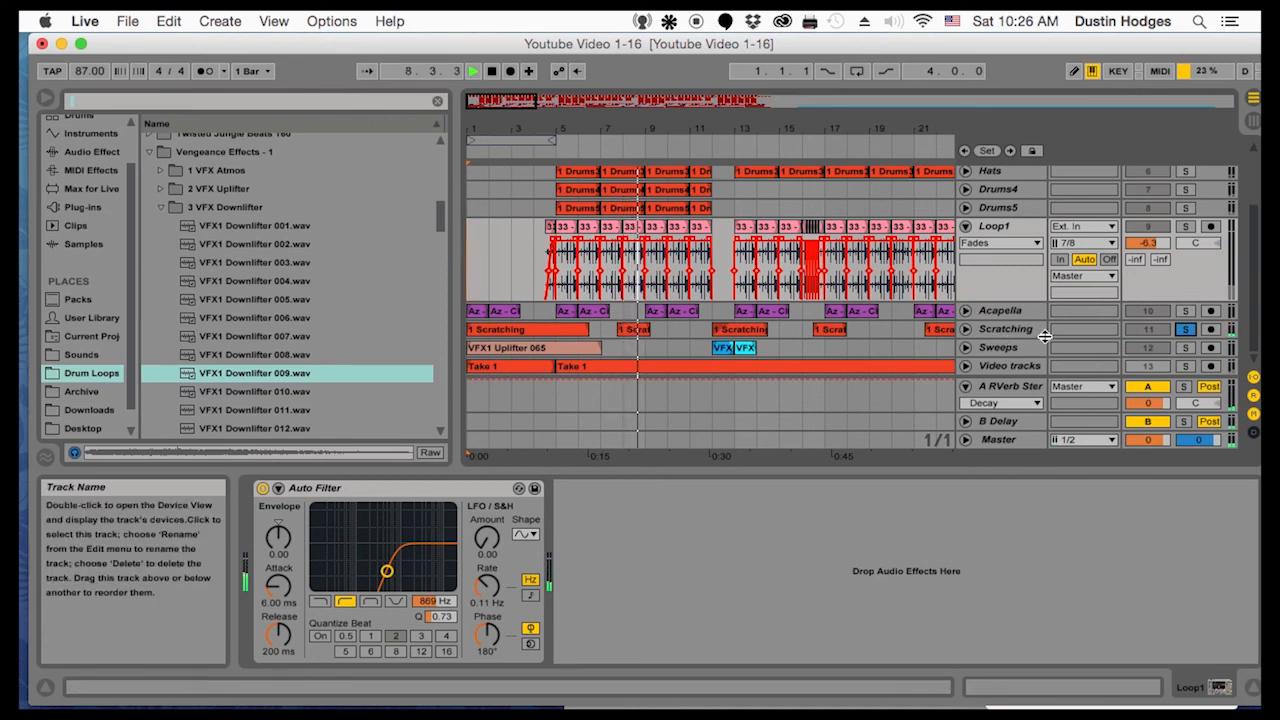
key("space")
left_click(1183, 331)
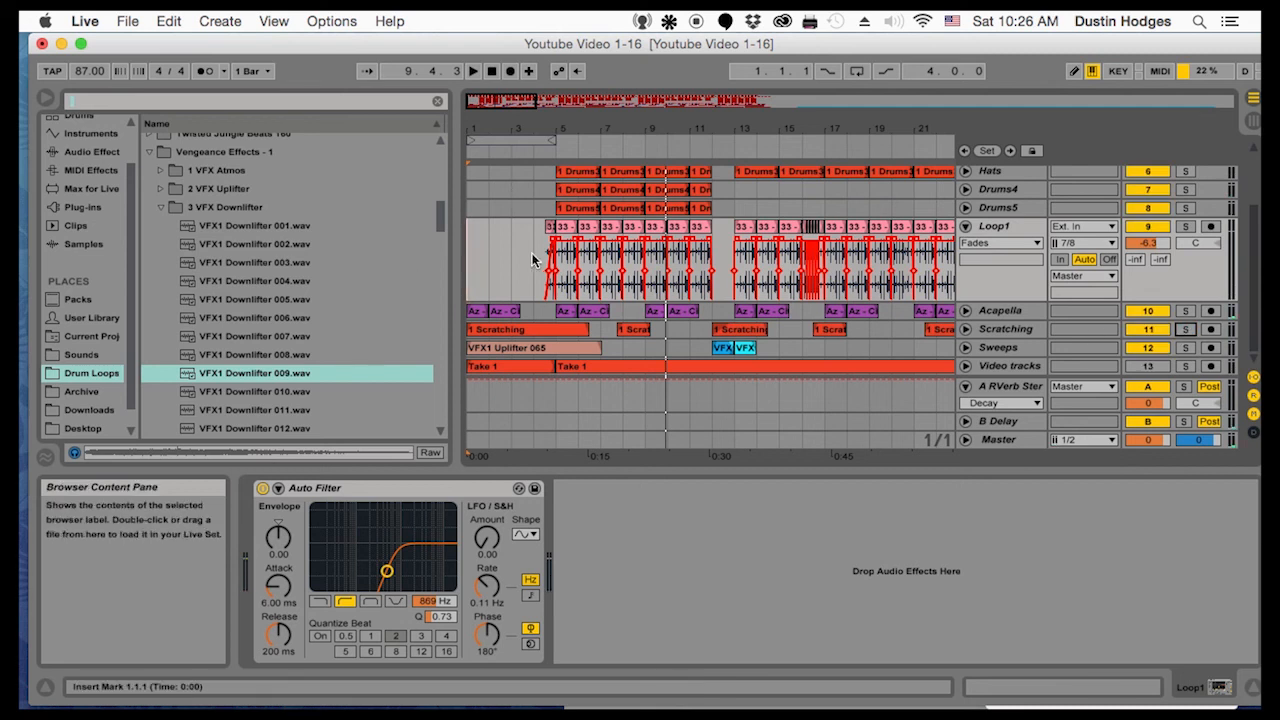
Play the song from bar 1 and set the audio buffer size to 128 samples in the preferences
left_click(471, 260)
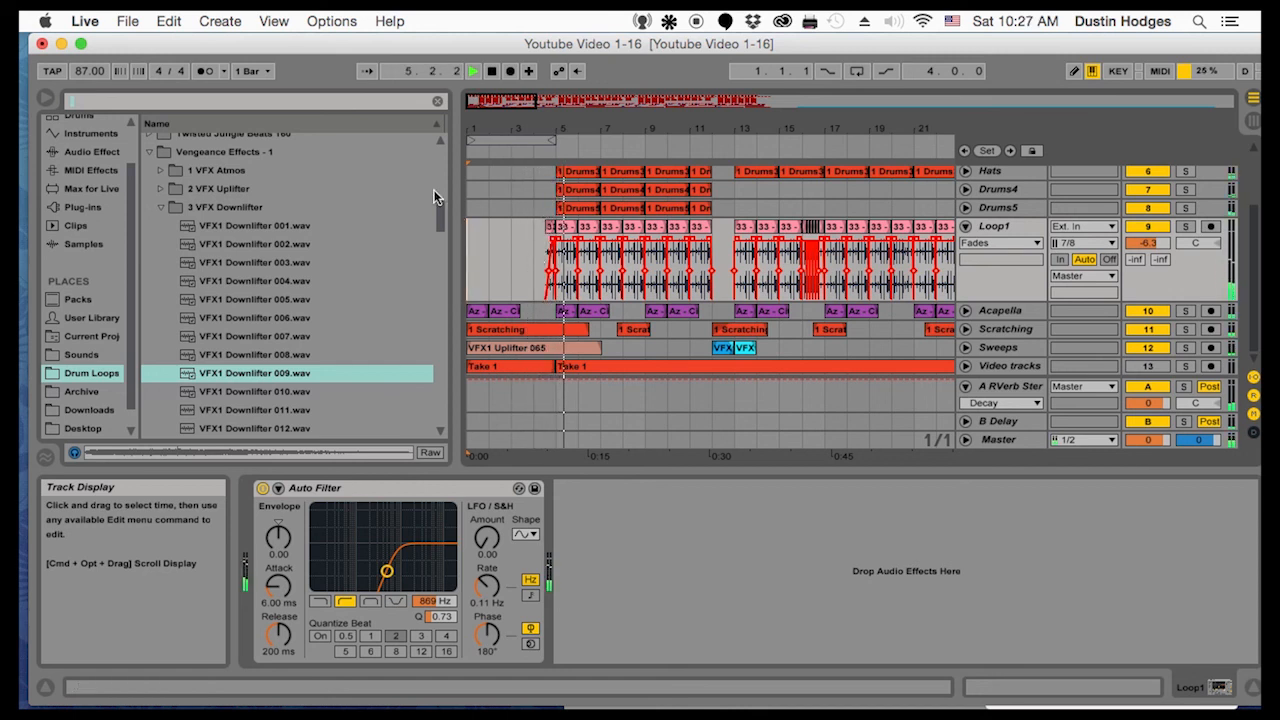
left_click(85, 21)
left_click(110, 72)
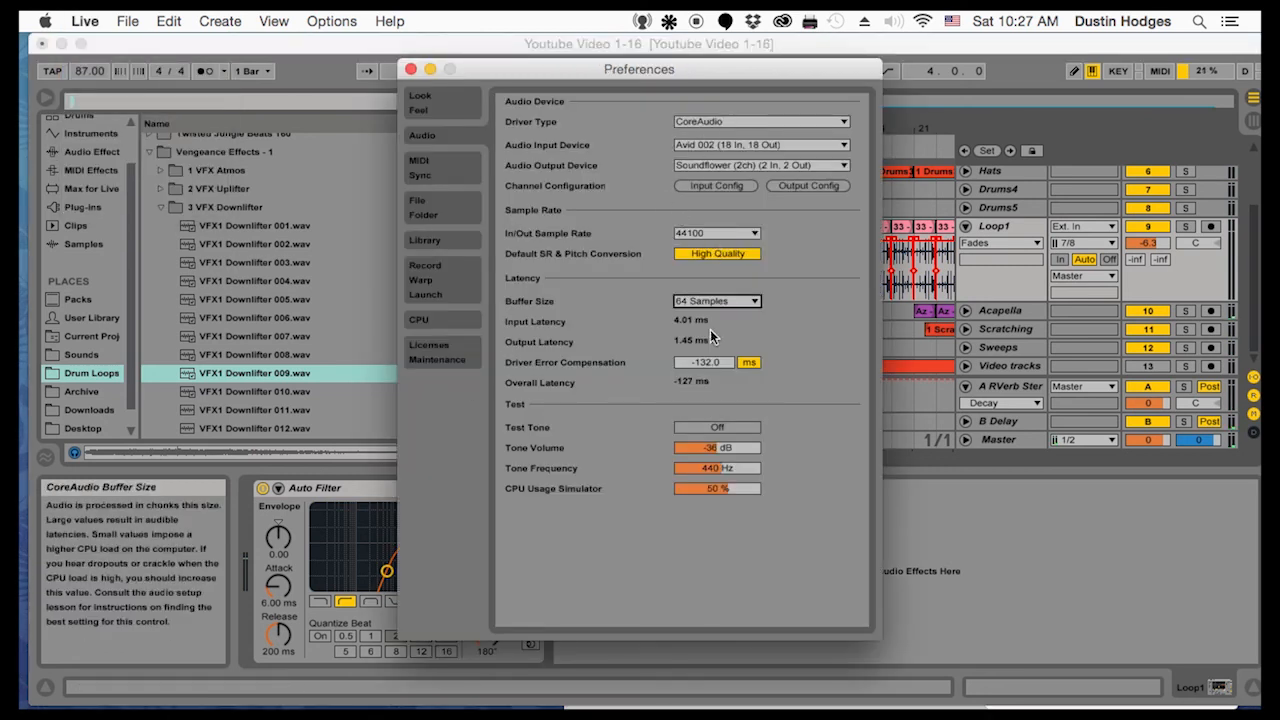
left_click(711, 302)
left_click(708, 360)
left_click(411, 69)
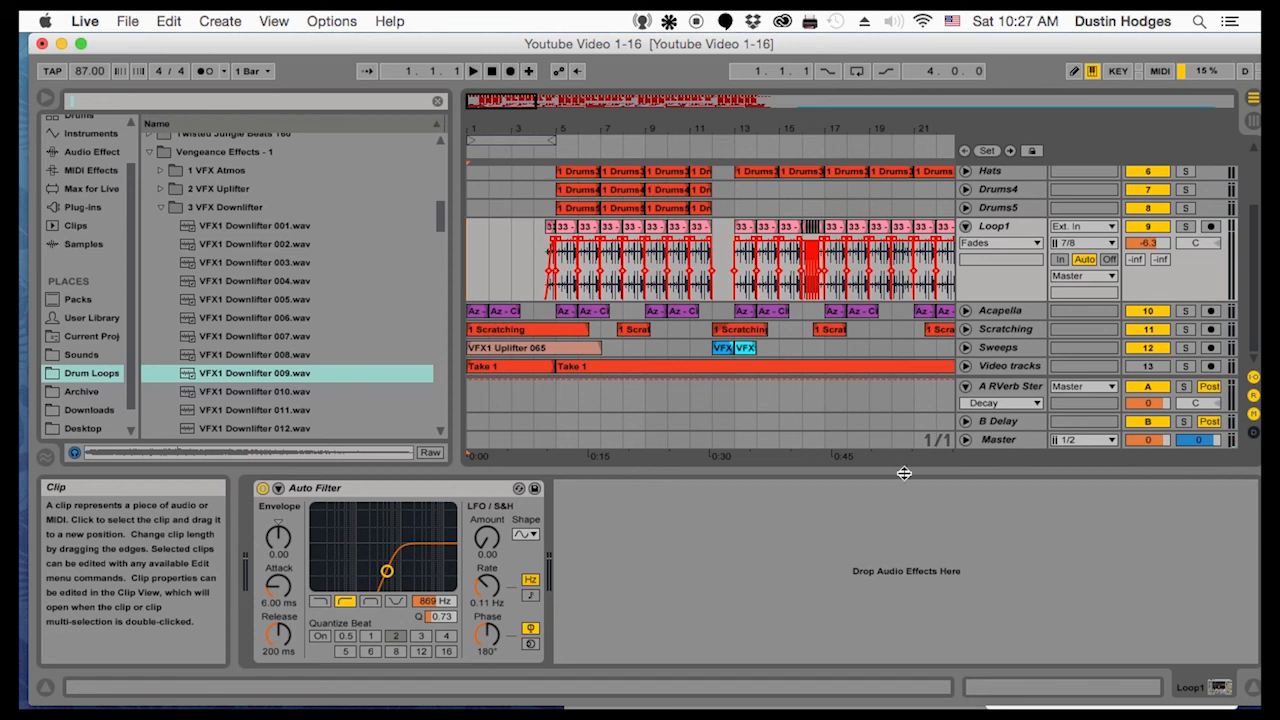
Unfold the Master track and look through the installed plug-ins for a mastering effect
left_click(967, 440)
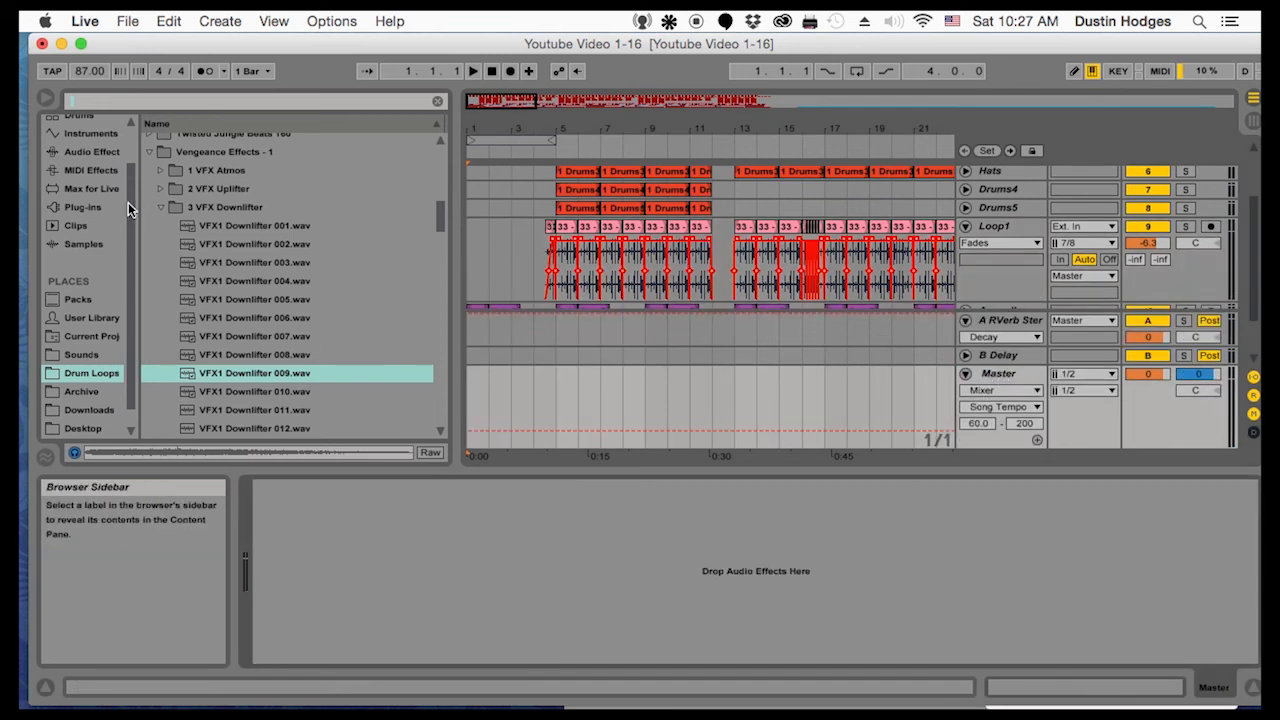
left_click(70, 205)
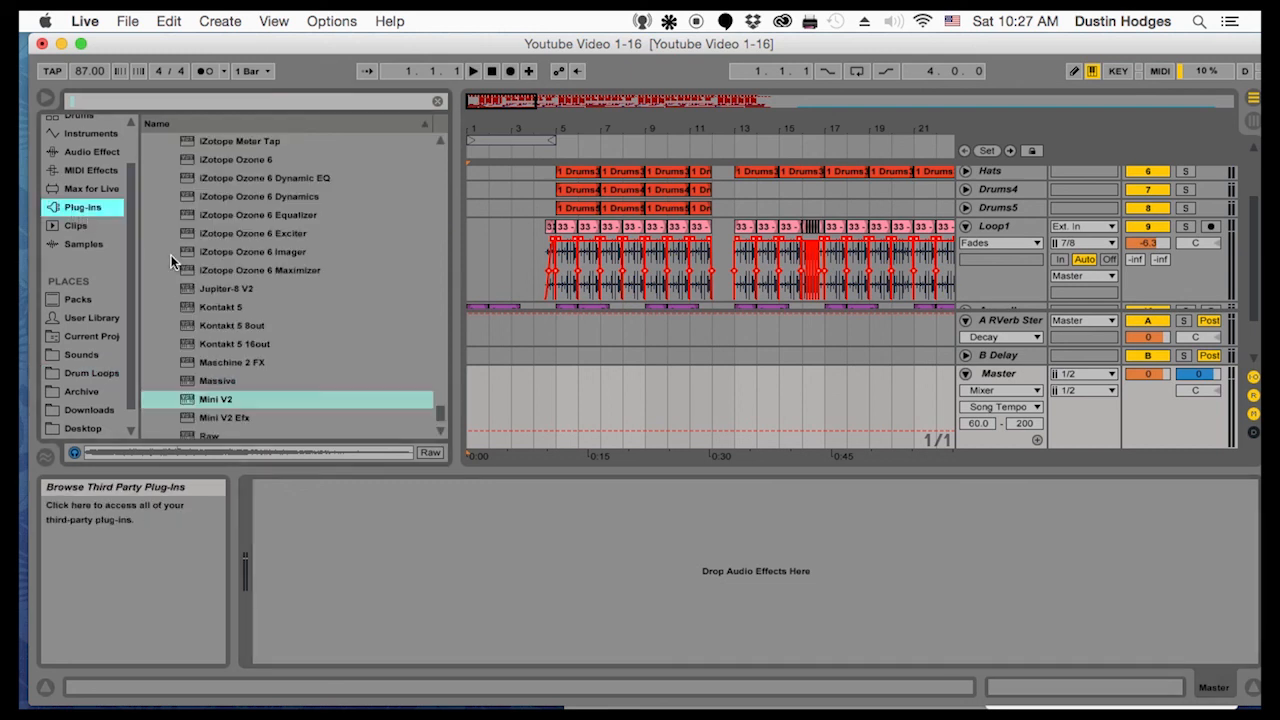
scroll(230, 302, "up", 4)
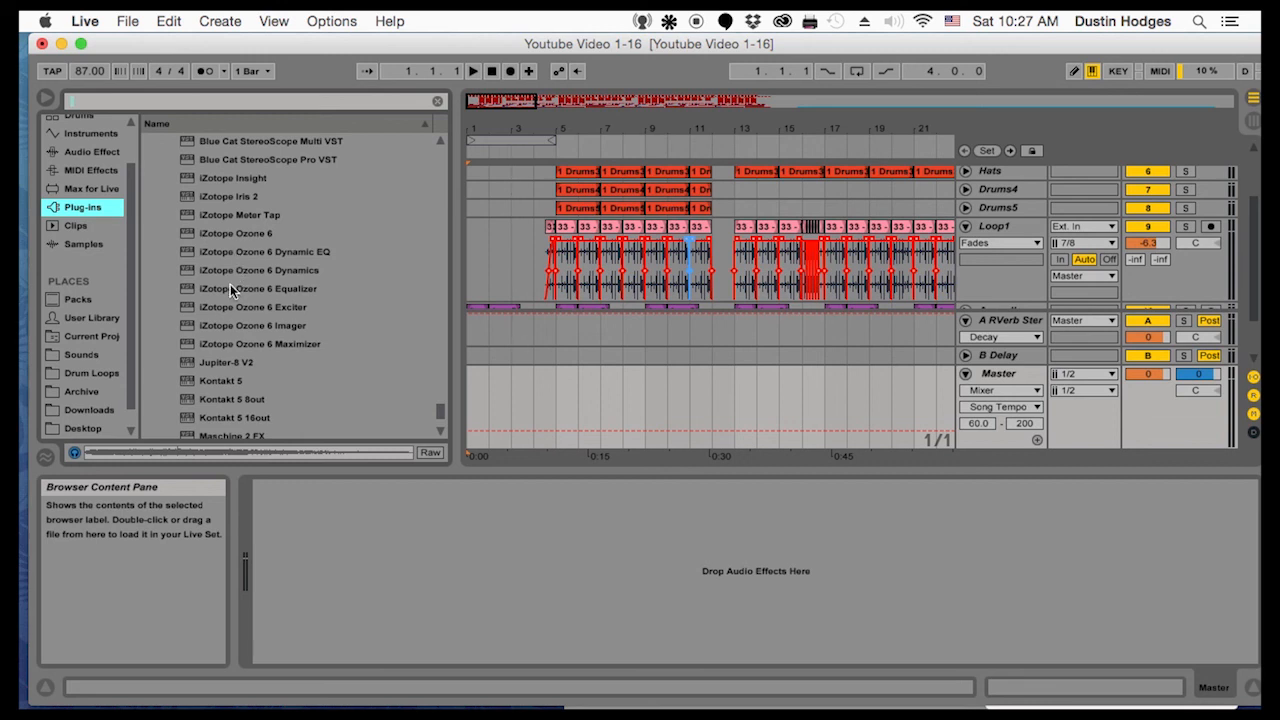
scroll(230, 292, "up", 15)
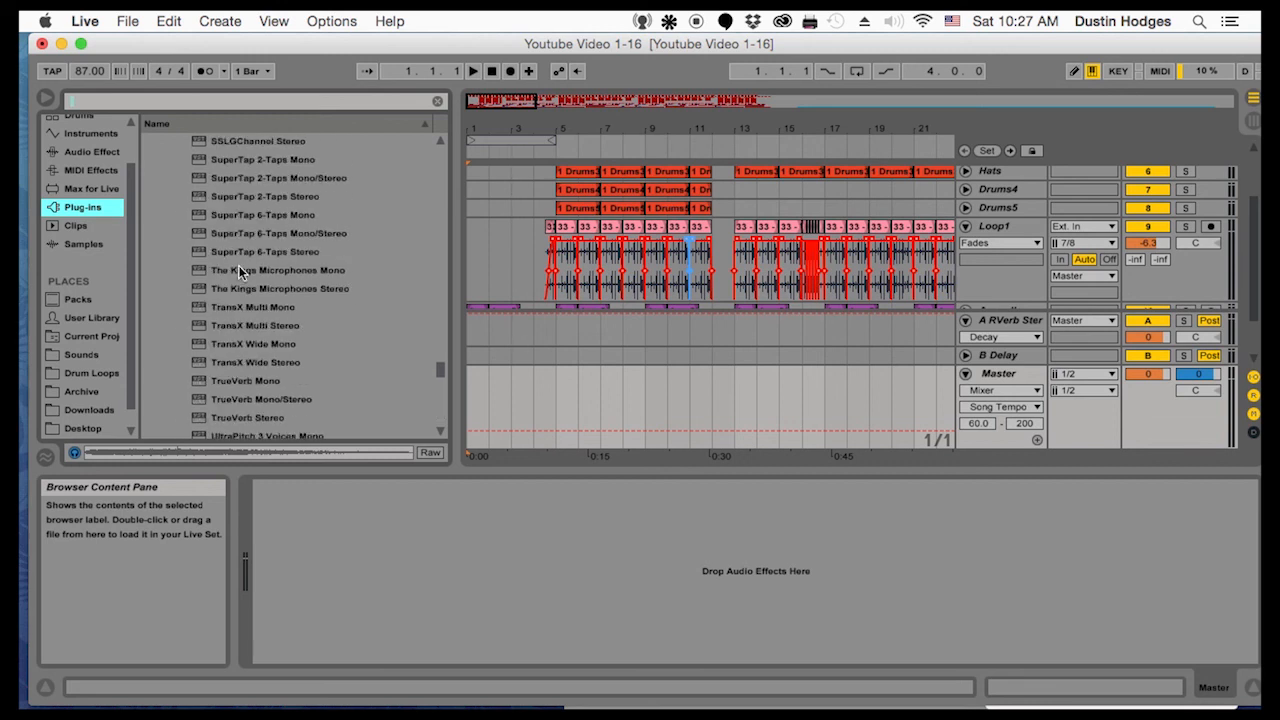
scroll(246, 267, "up", 3)
scroll(245, 267, "down", 6)
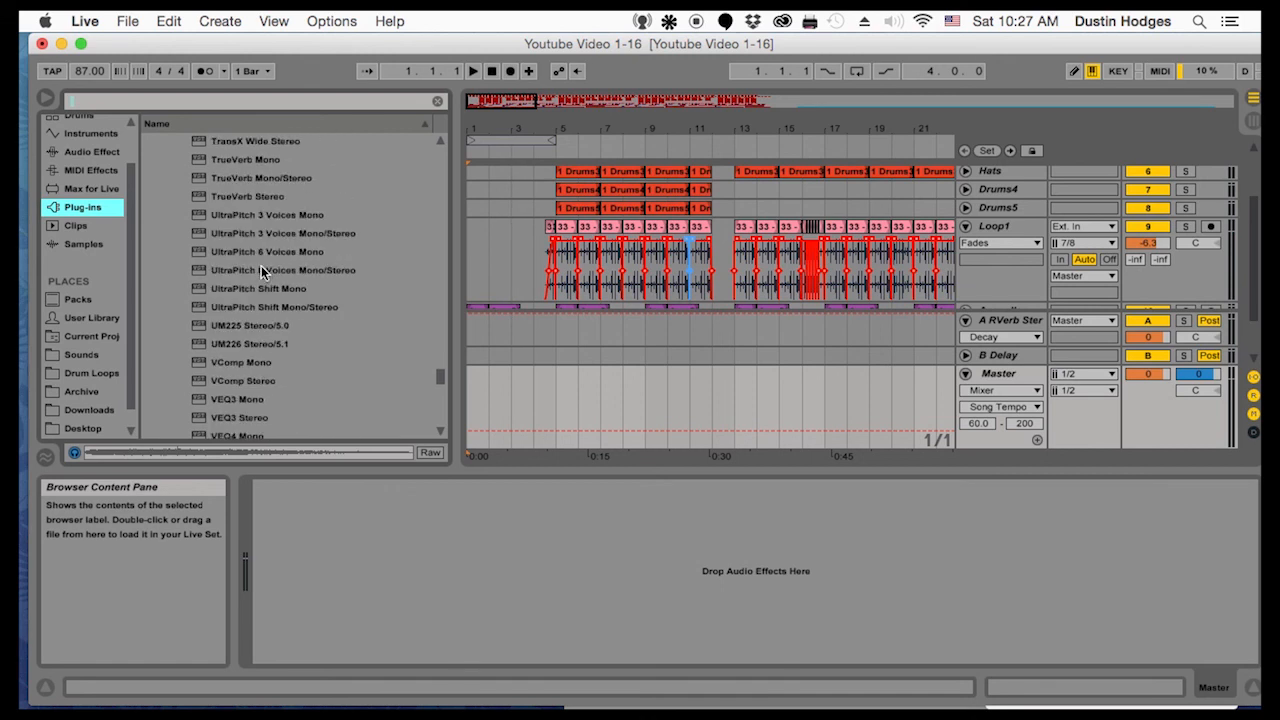
scroll(259, 268, "down", 9)
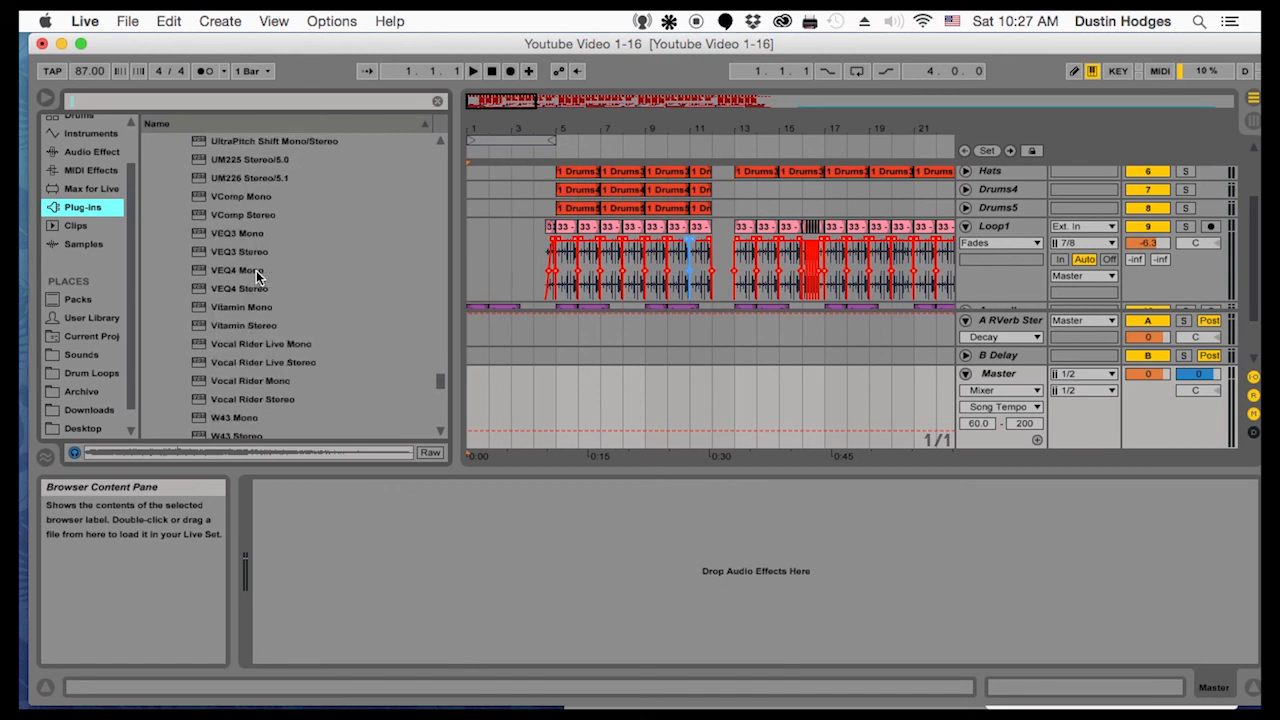
scroll(241, 305, "down", 5)
scroll(241, 305, "down", 2)
scroll(241, 311, "down", 5)
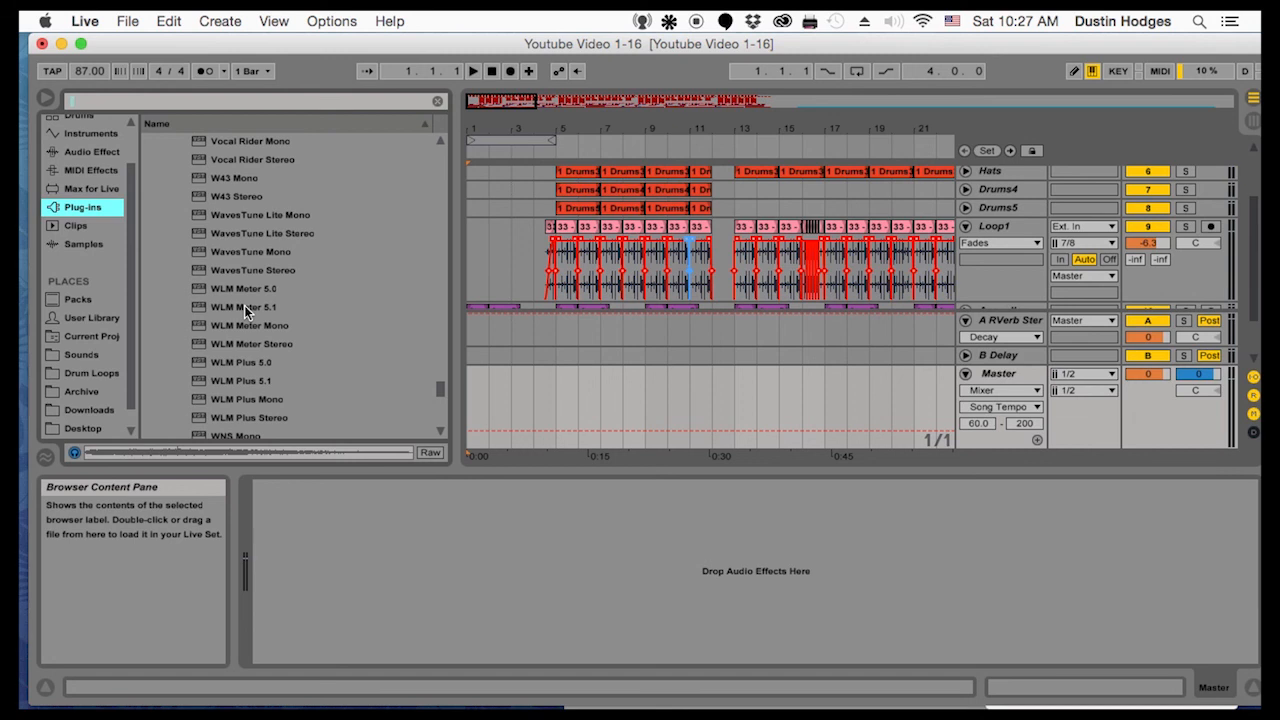
scroll(244, 311, "up", 15)
scroll(240, 300, "up", 8)
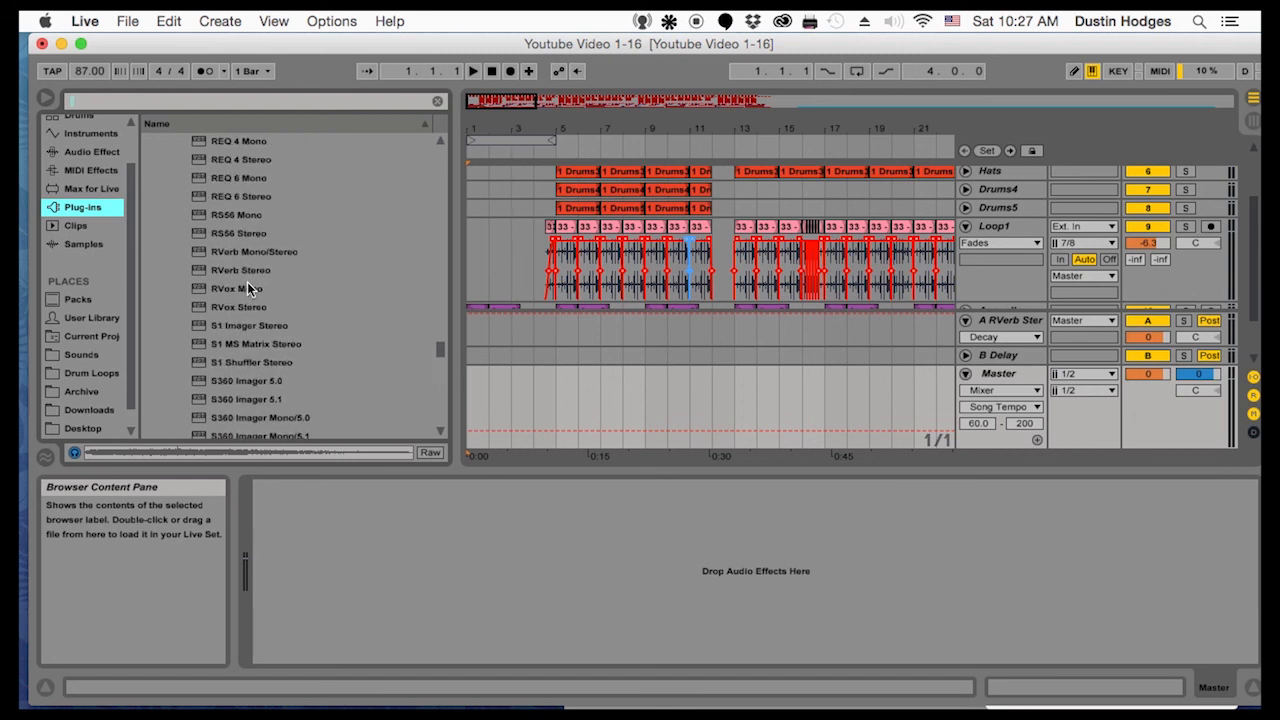
scroll(259, 286, "up", 8)
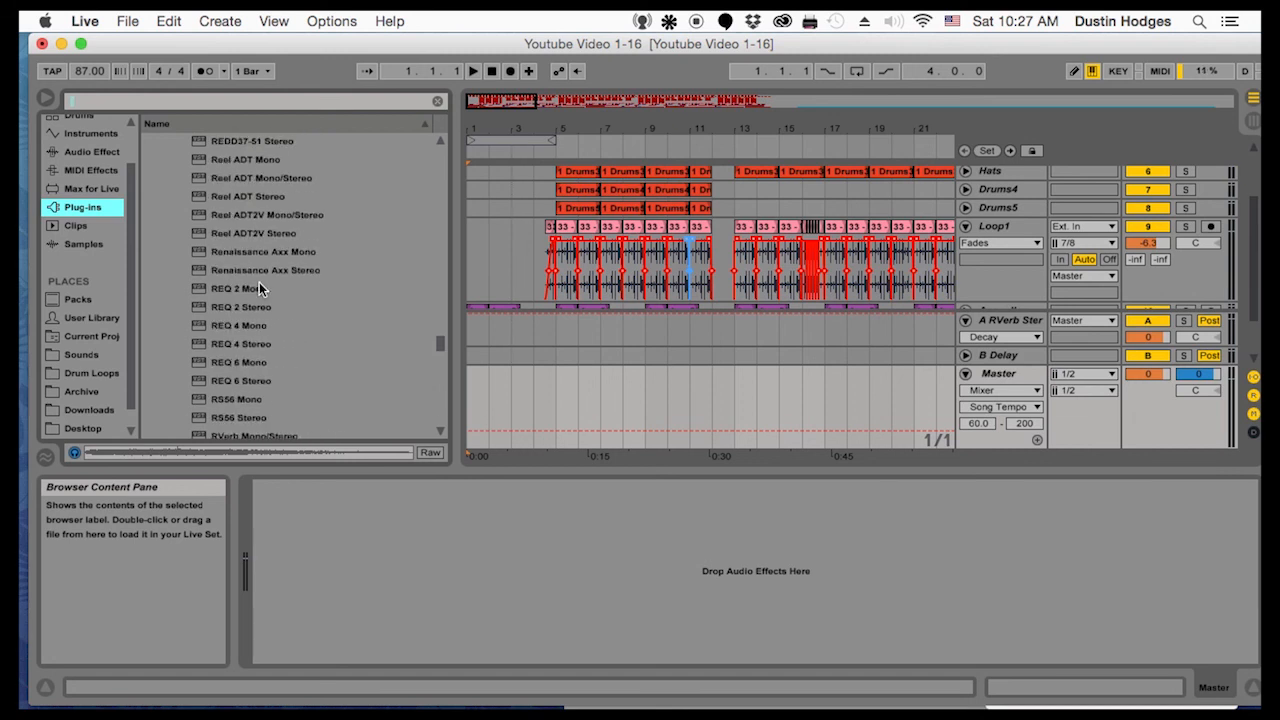
scroll(259, 286, "up", 5)
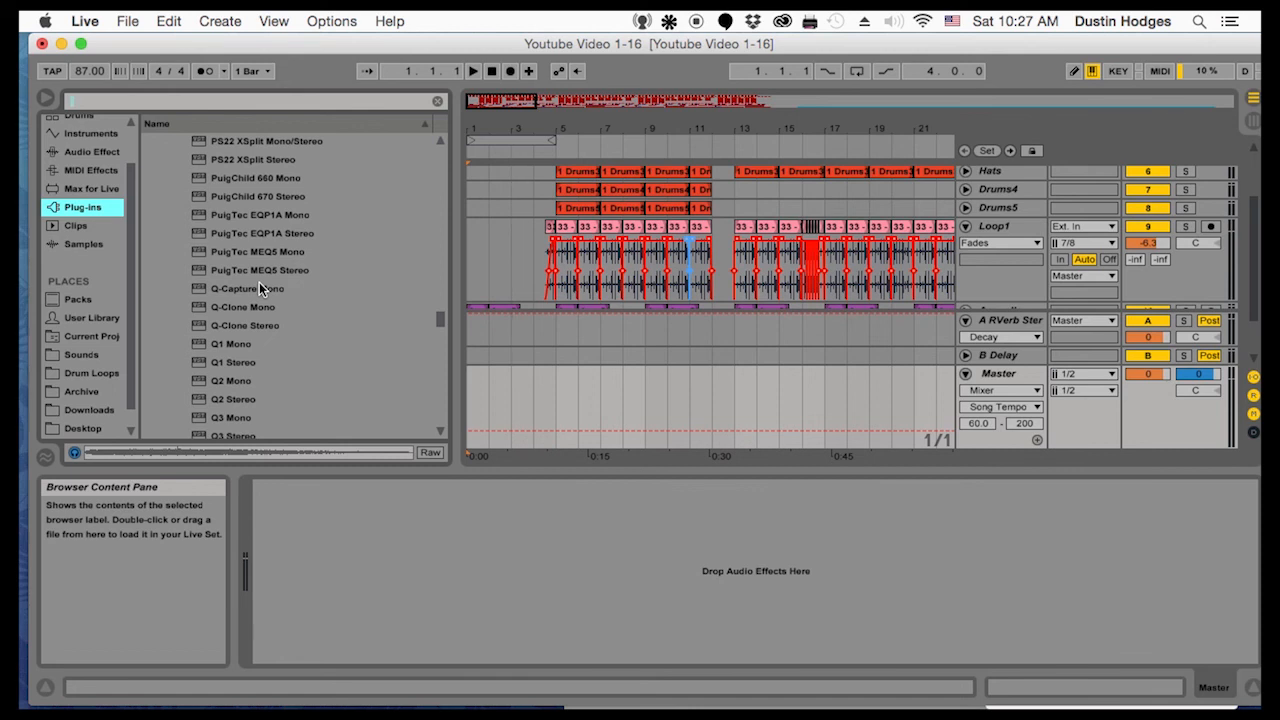
scroll(259, 286, "up", 2)
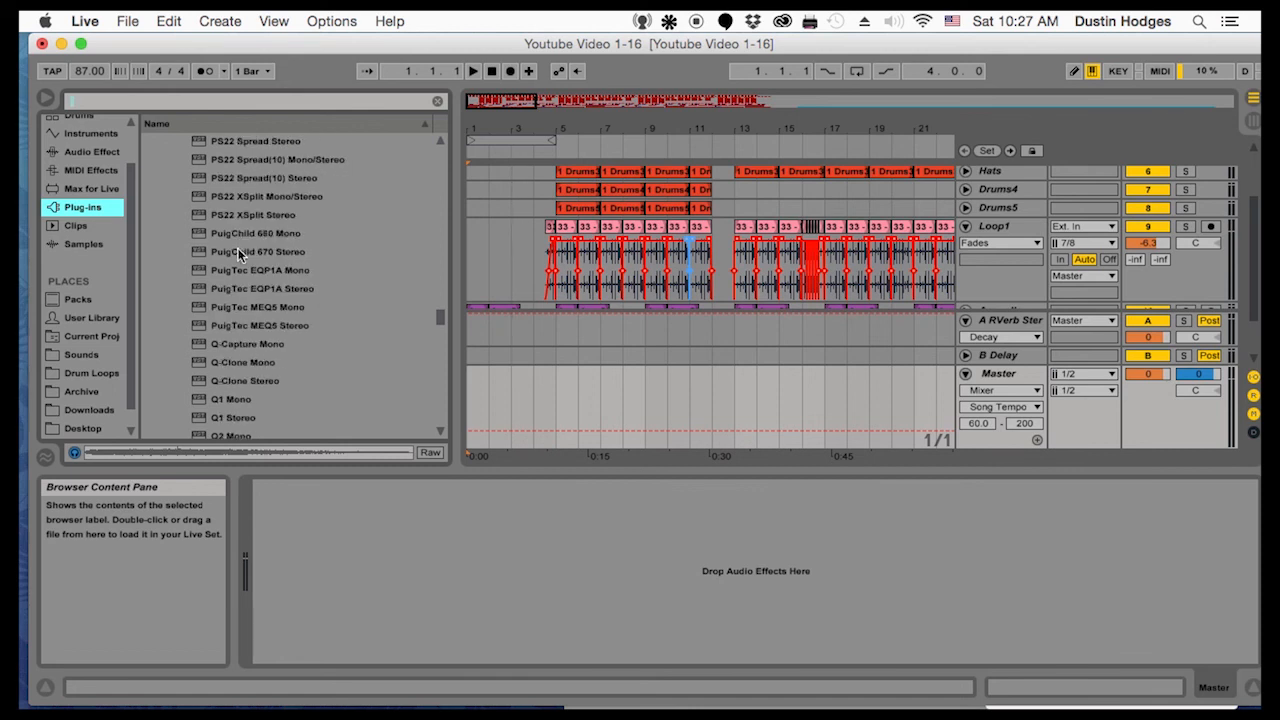
Search the plug-ins for "linea" and for "lin", and clear the search
left_click(175, 100)
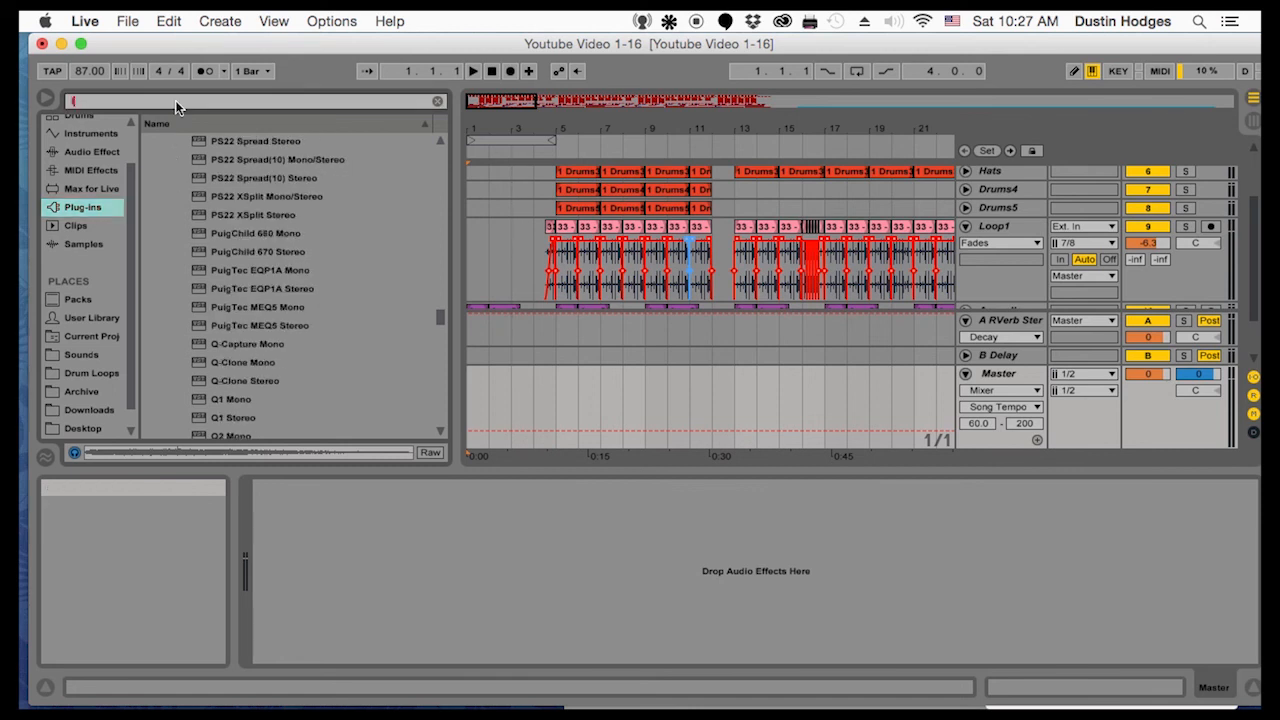
type("lin")
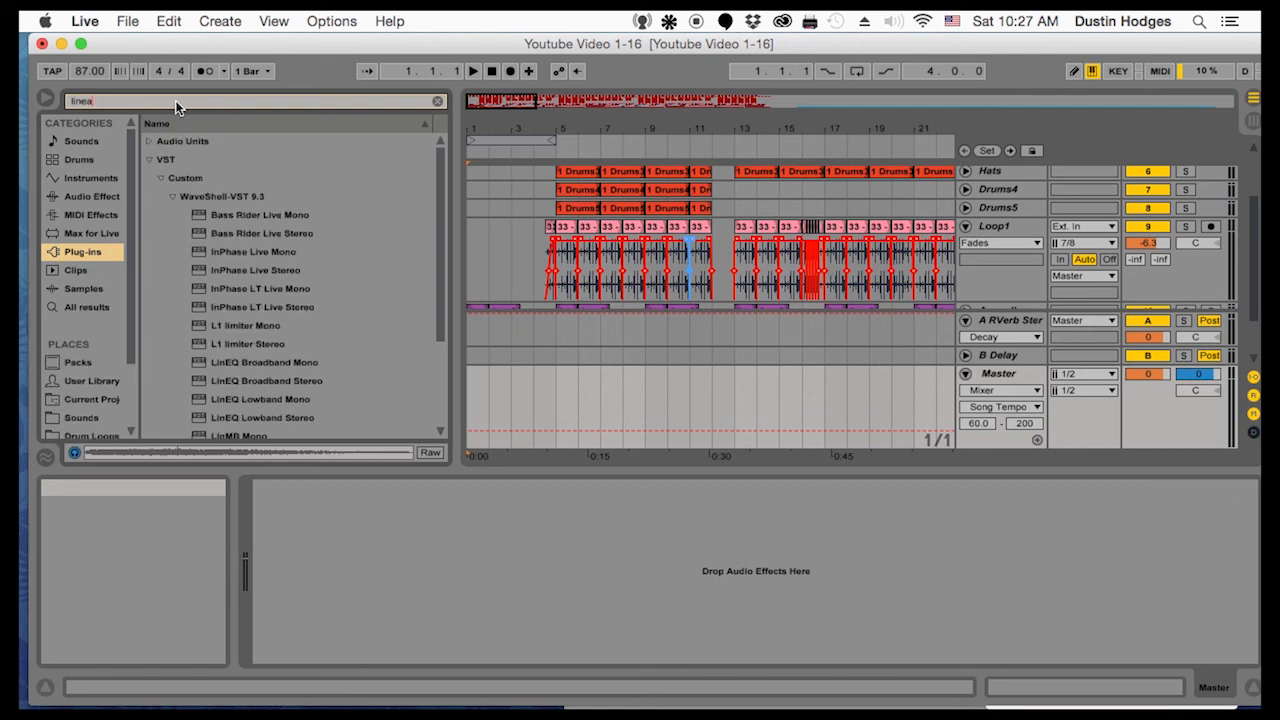
type("ea")
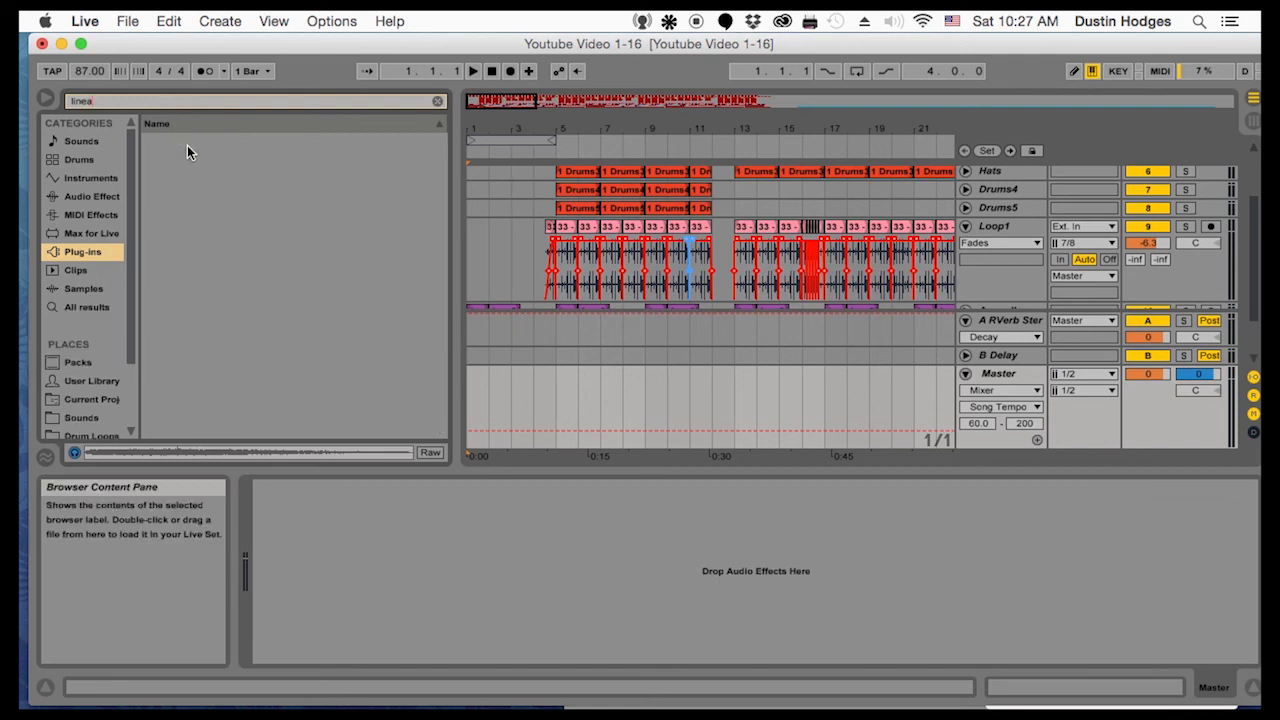
key("BackSpace")
key("BackSpace")
key("BackSpace")
key("BackSpace")
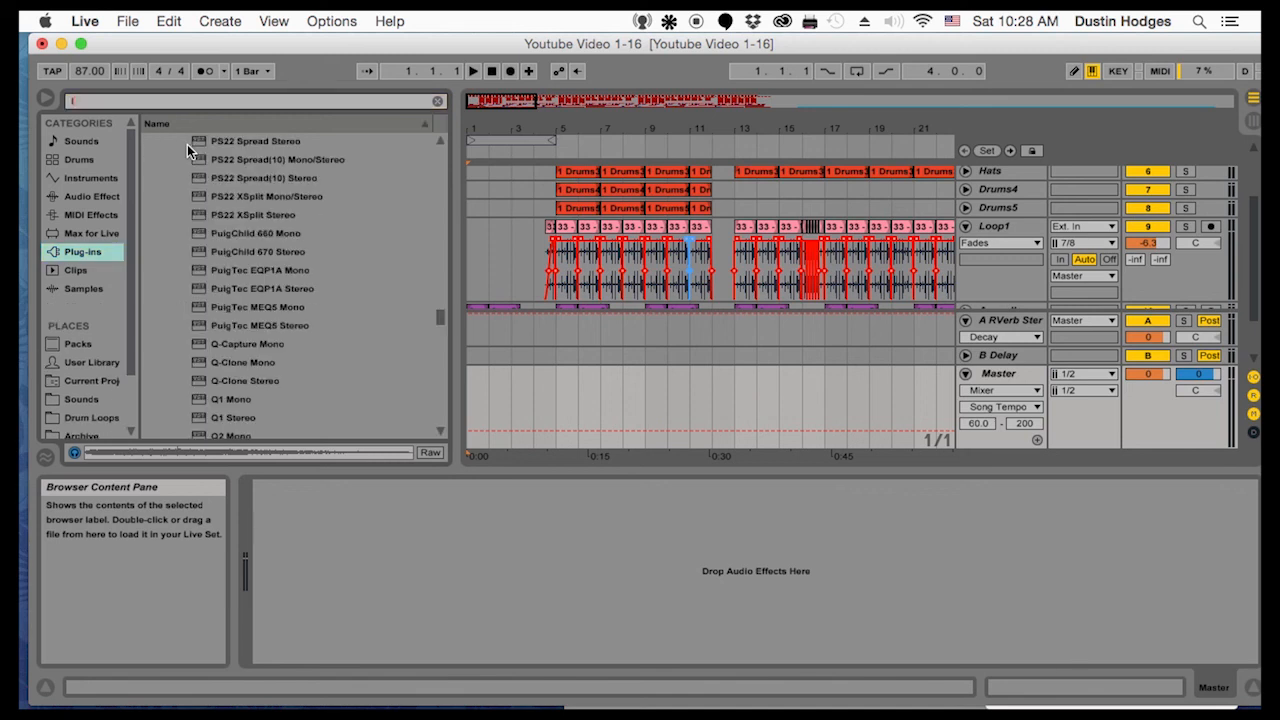
type("in")
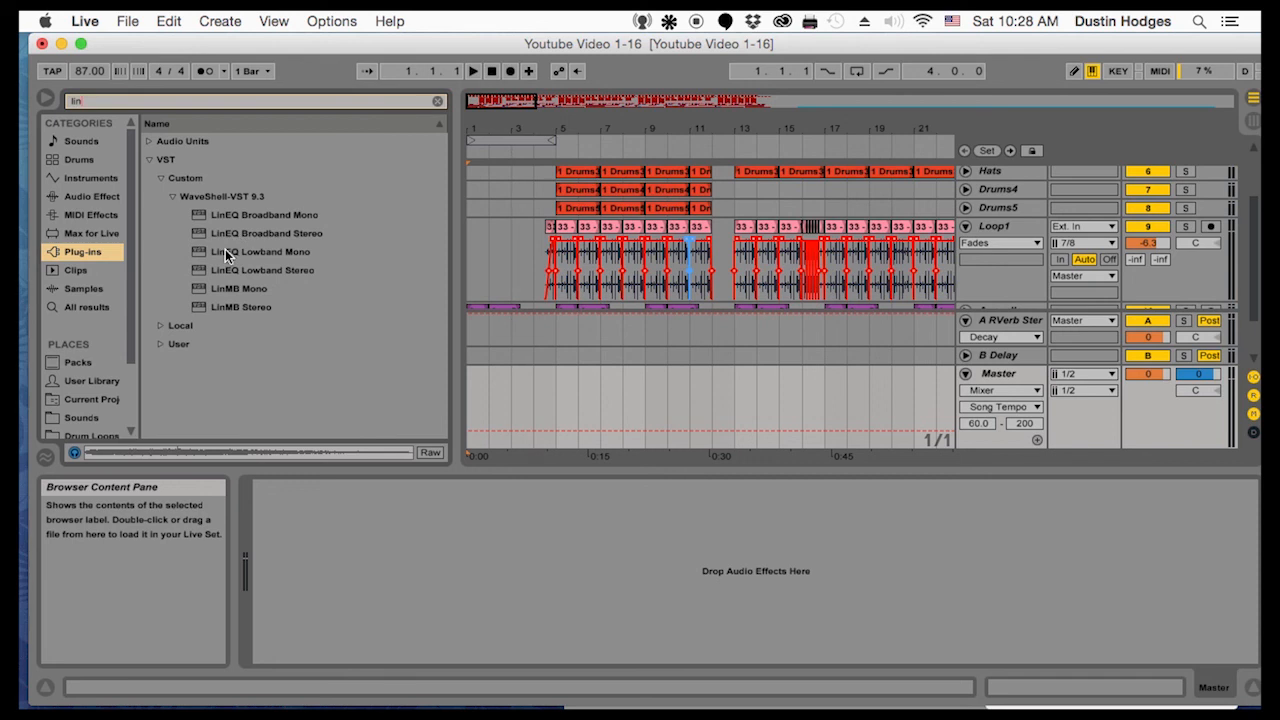
left_click(438, 101)
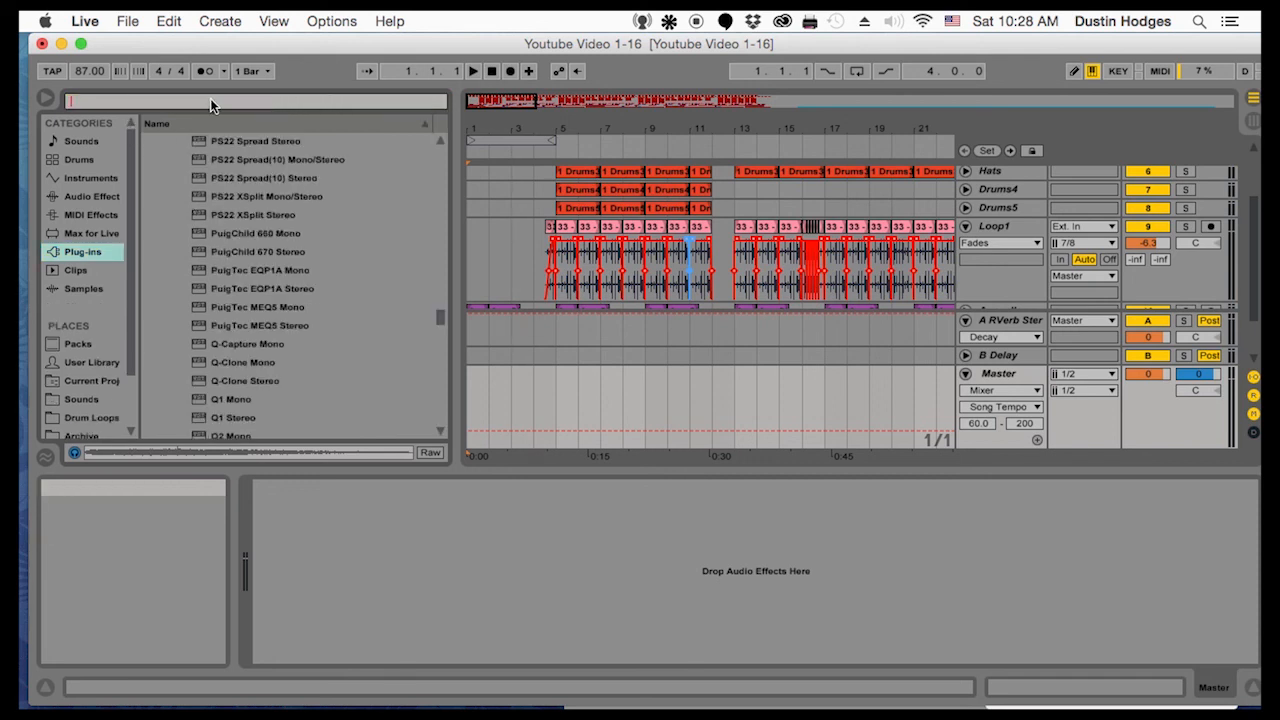
Find the L3-LL Multi Stereo limiter among the Waves plug-ins and add it to the Master track
scroll(252, 256, "down", 10)
scroll(259, 260, "down", 8)
scroll(269, 278, "down", 15)
scroll(273, 287, "down", 3)
scroll(271, 282, "up", 8)
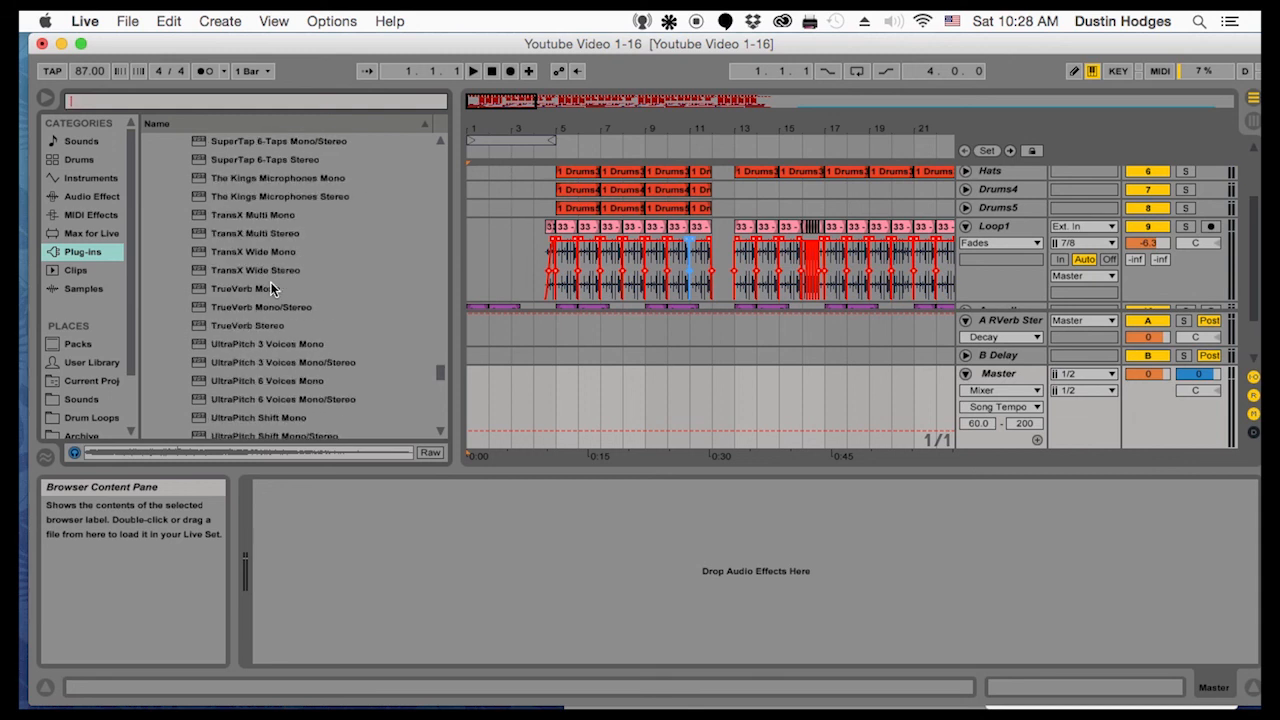
scroll(270, 288, "up", 1)
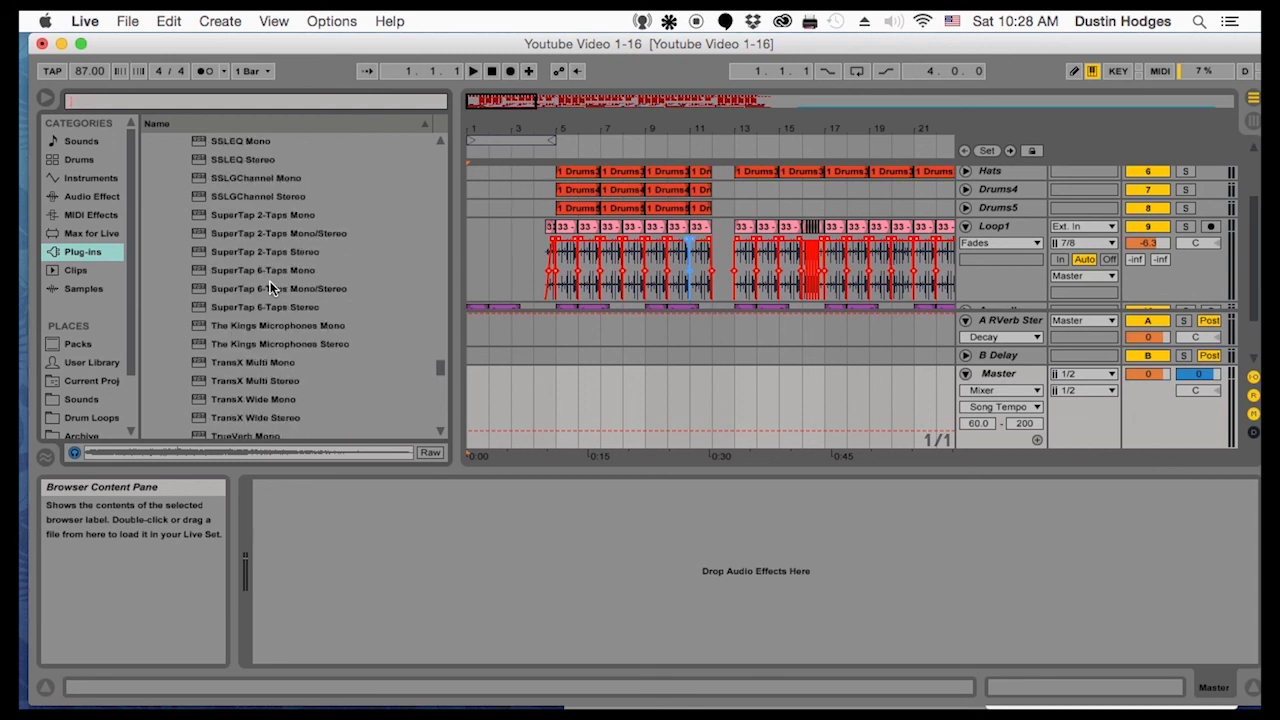
scroll(270, 276, "up", 12)
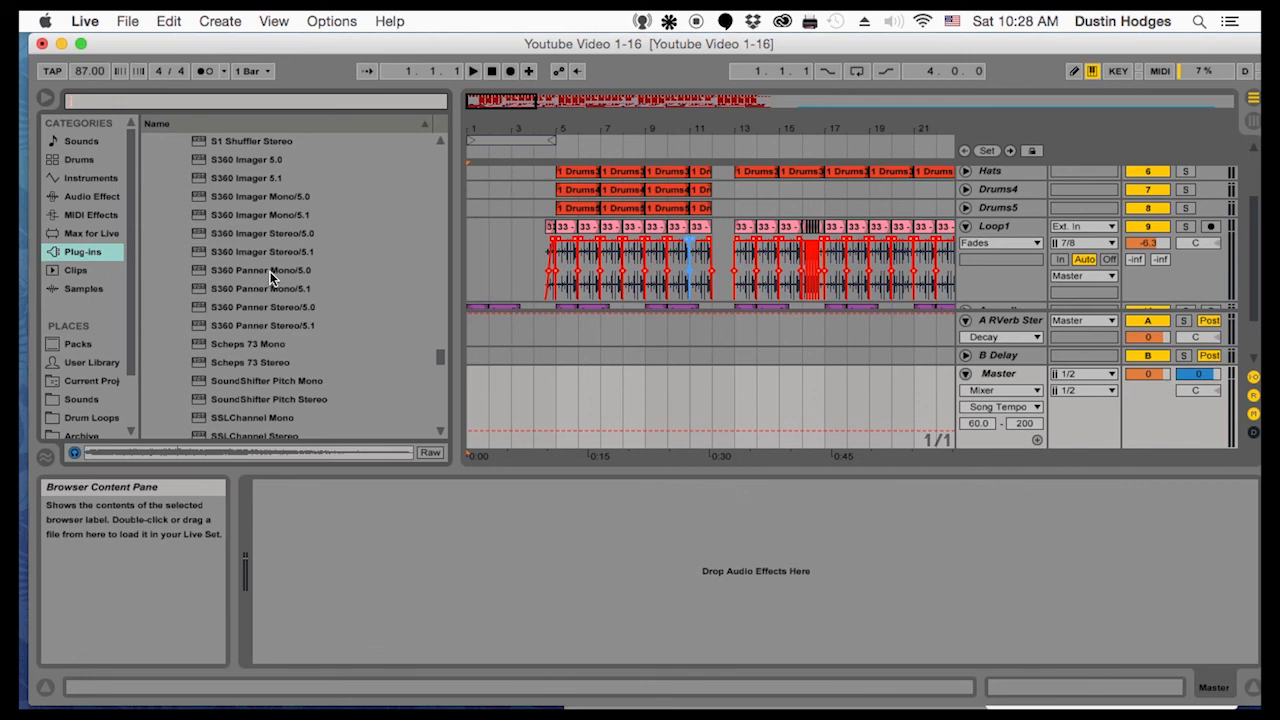
scroll(270, 270, "up", 10)
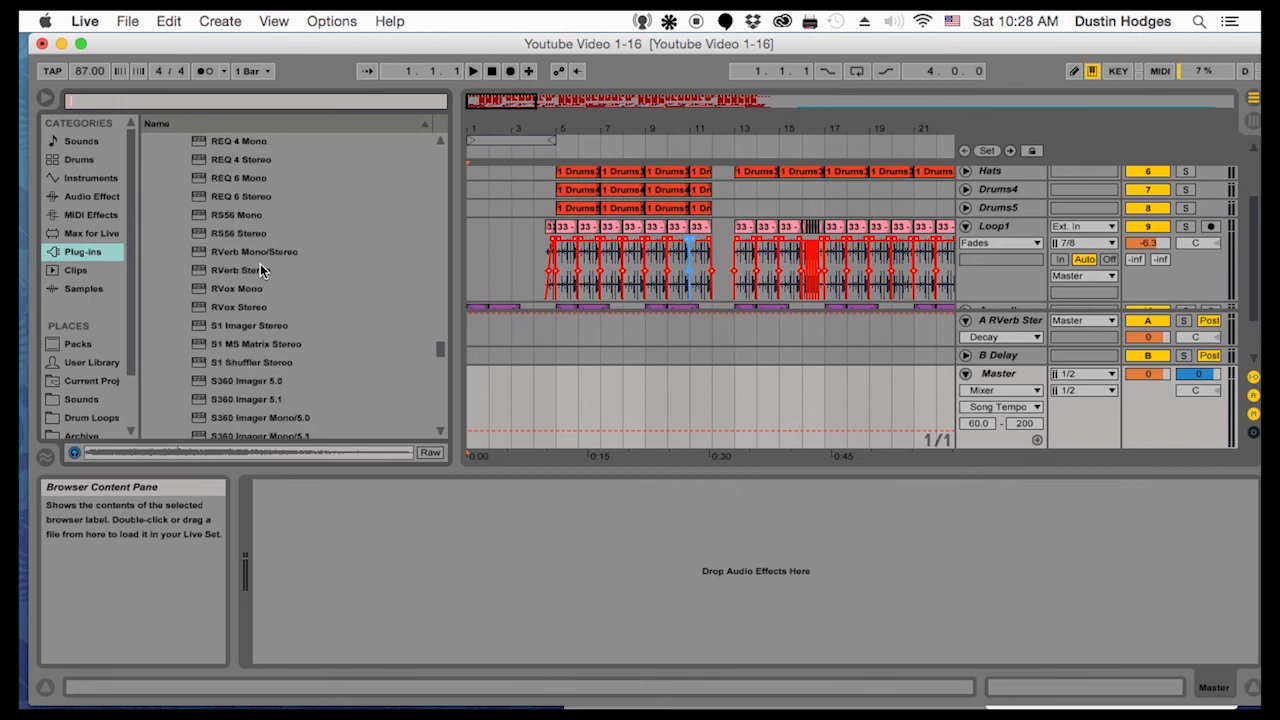
scroll(259, 263, "up", 15)
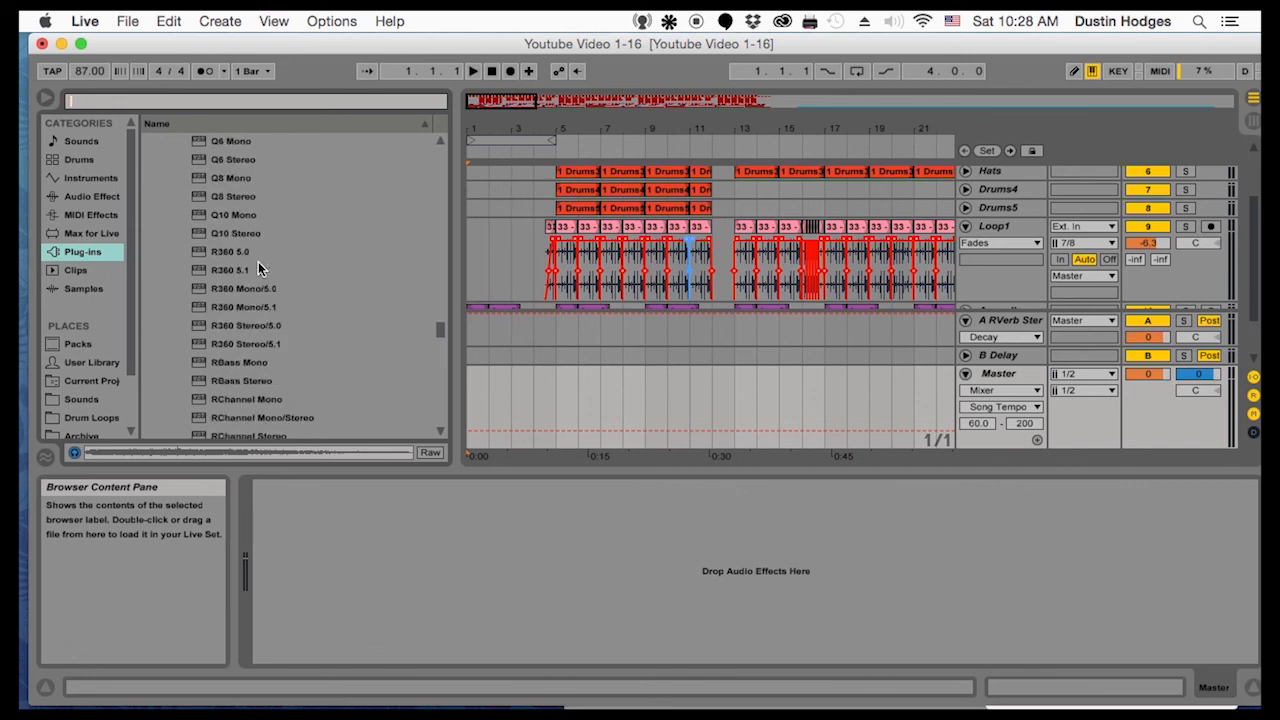
scroll(256, 267, "up", 15)
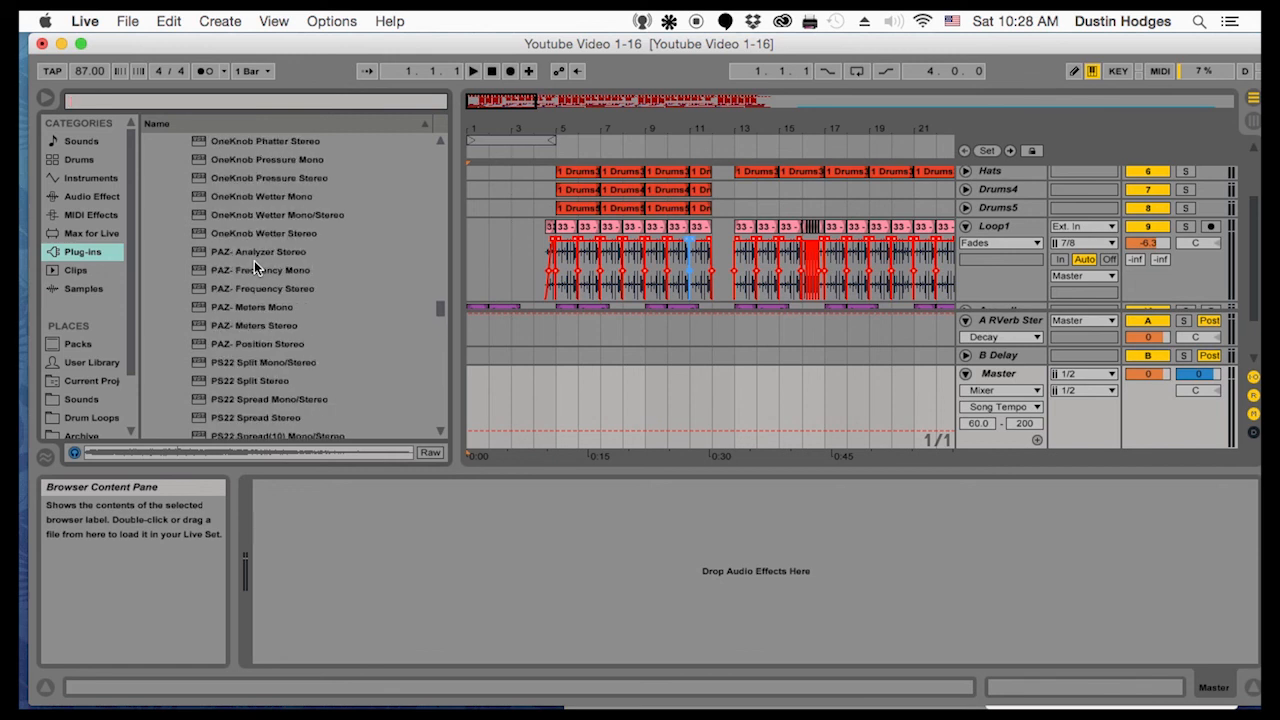
scroll(255, 266, "up", 15)
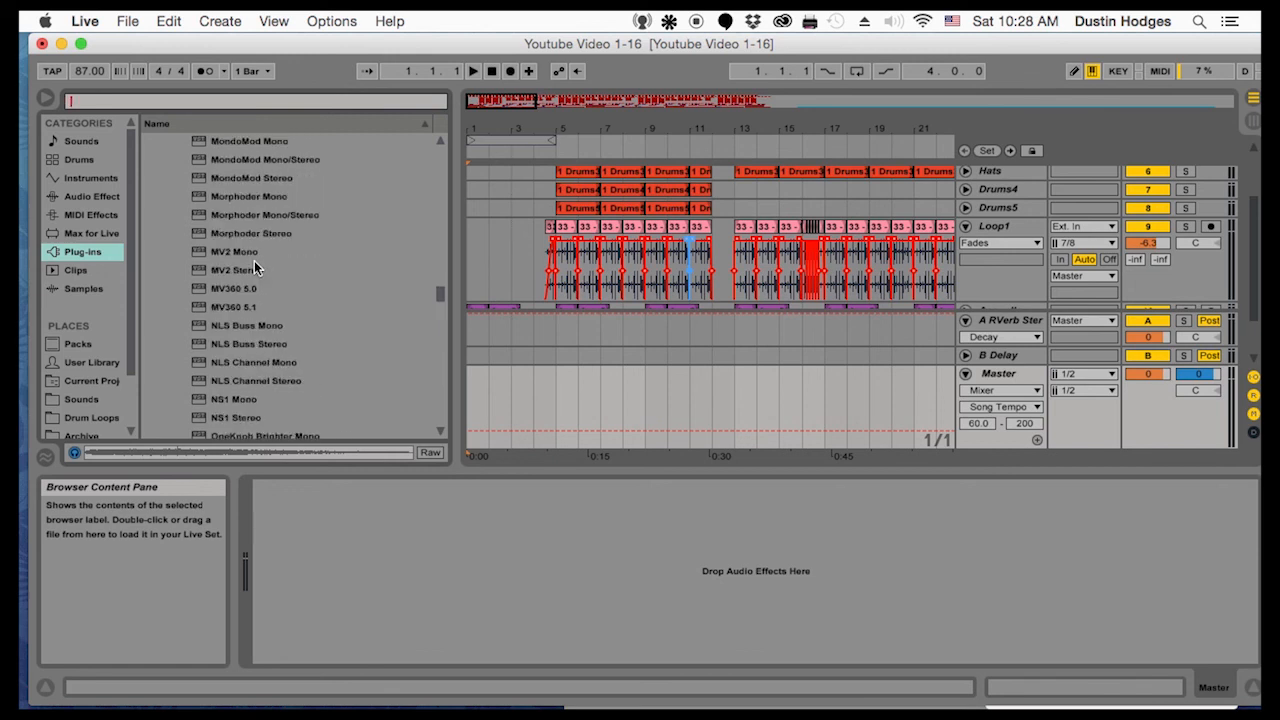
scroll(254, 260, "up", 10)
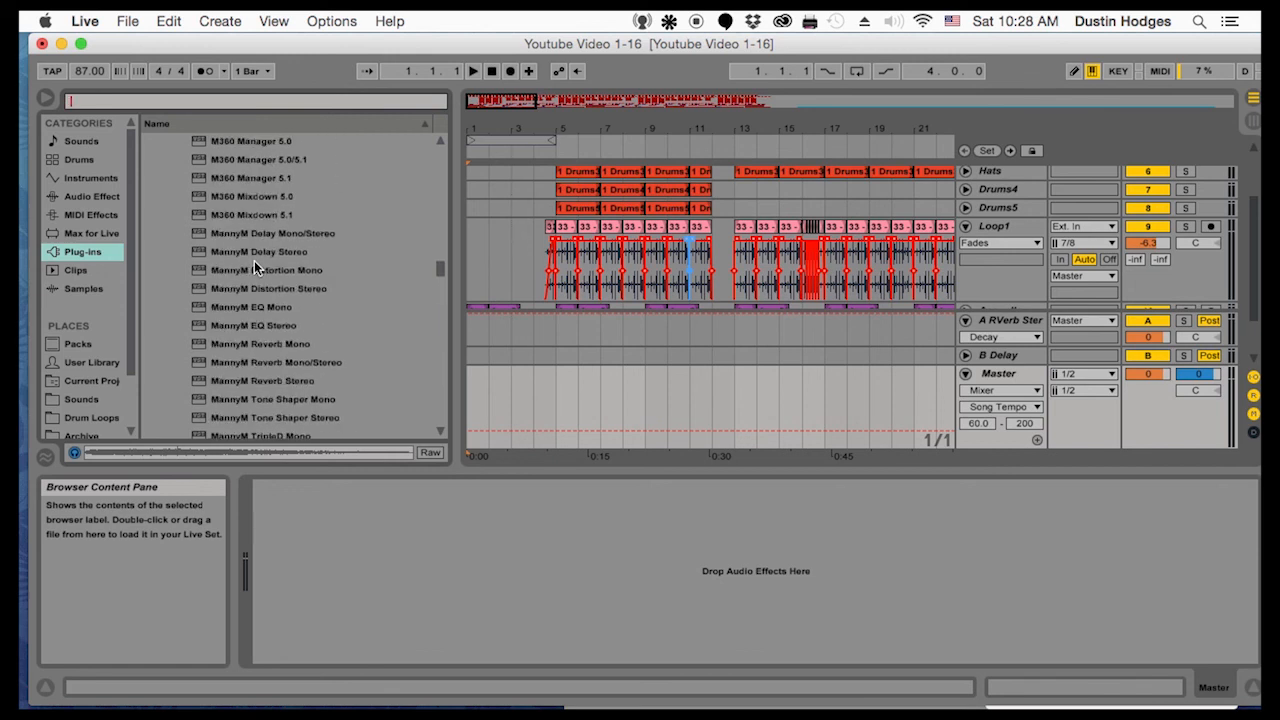
scroll(254, 260, "up", 5)
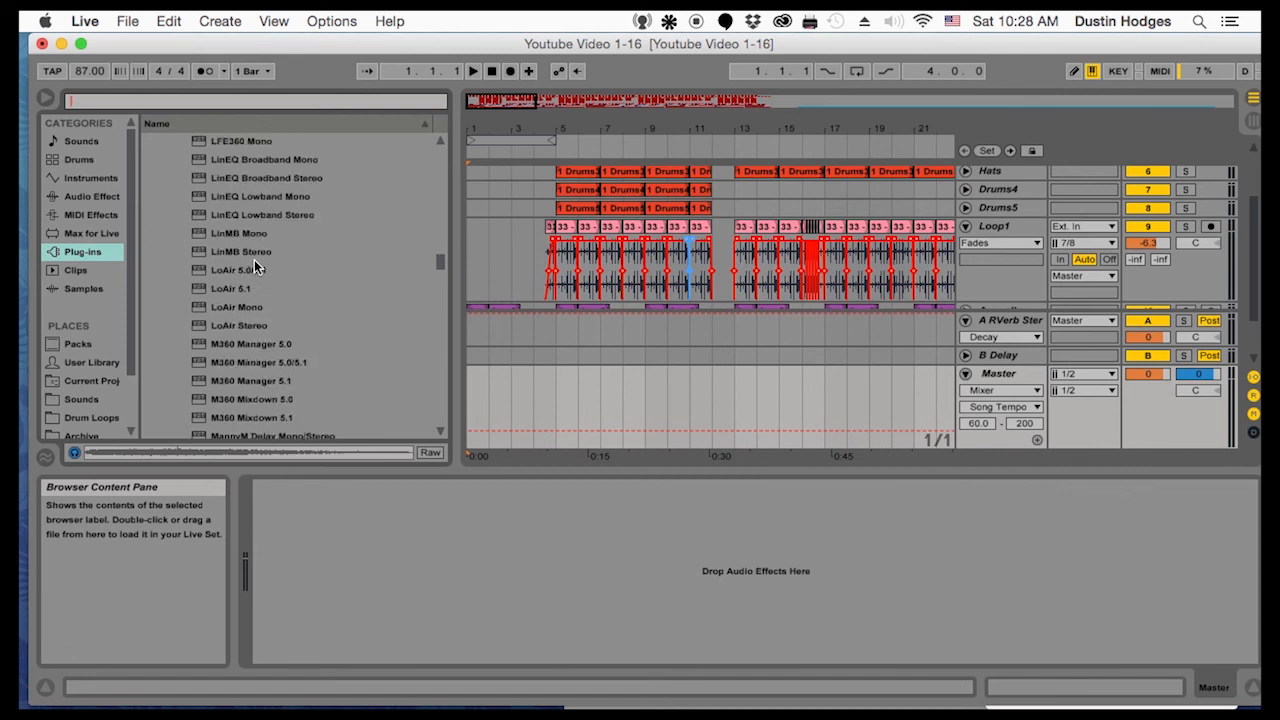
scroll(254, 262, "up", 1)
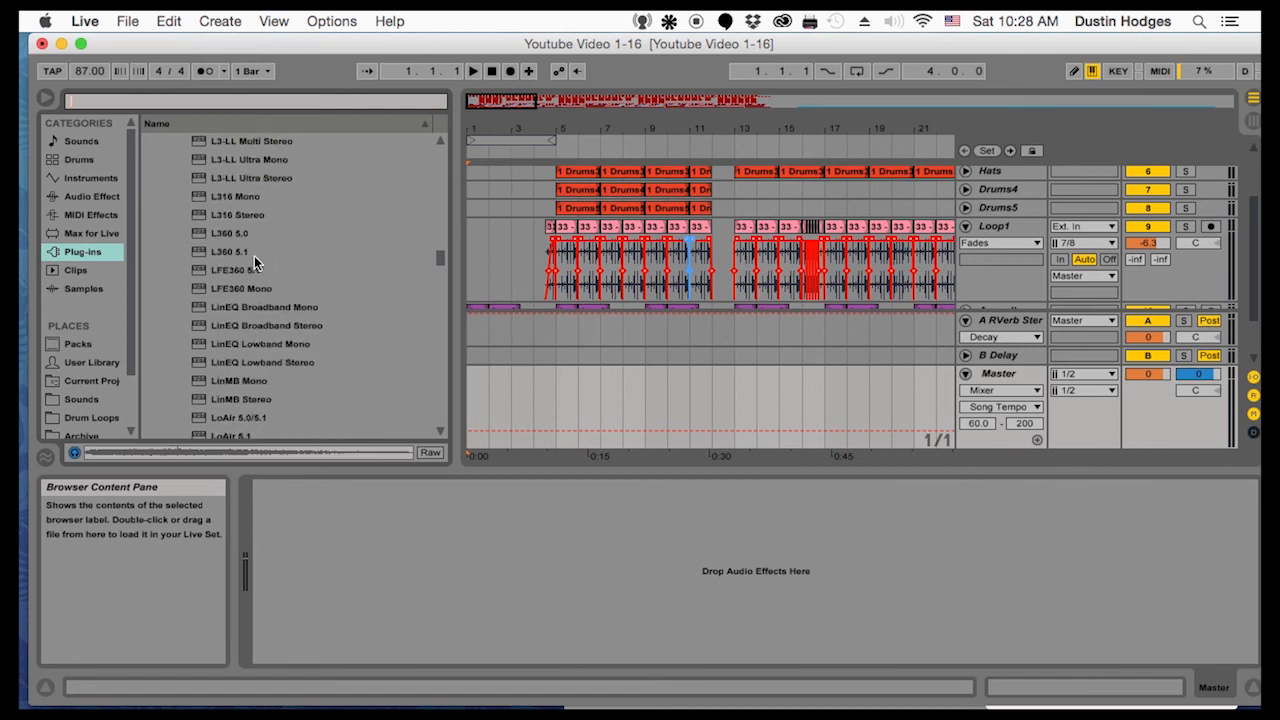
scroll(248, 247, "up", 1)
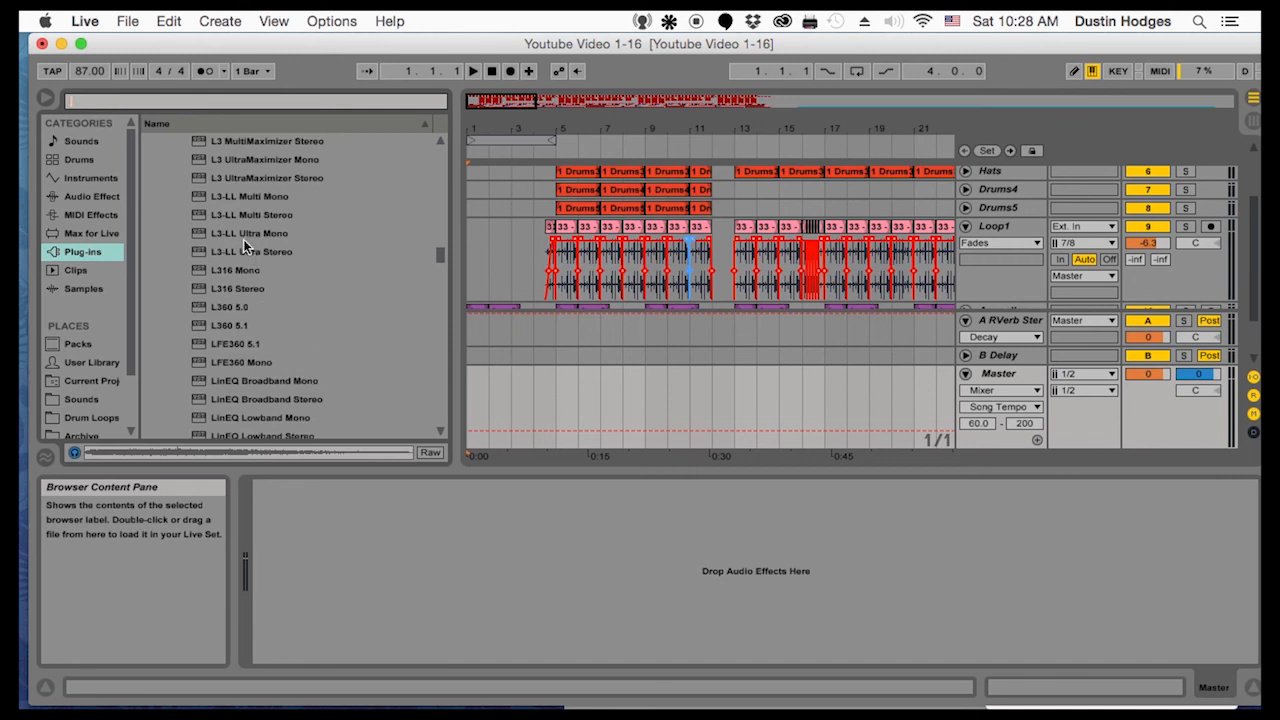
left_click(240, 251)
scroll(244, 224, "up", 4)
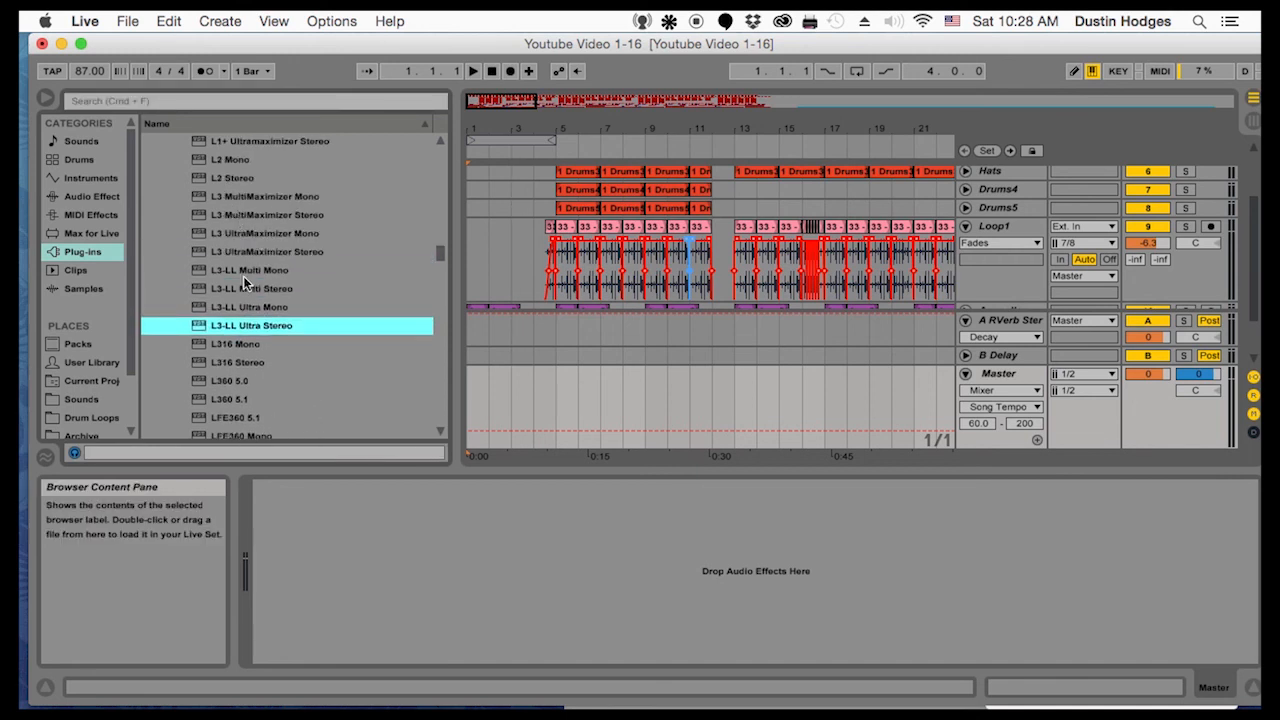
left_click(243, 308)
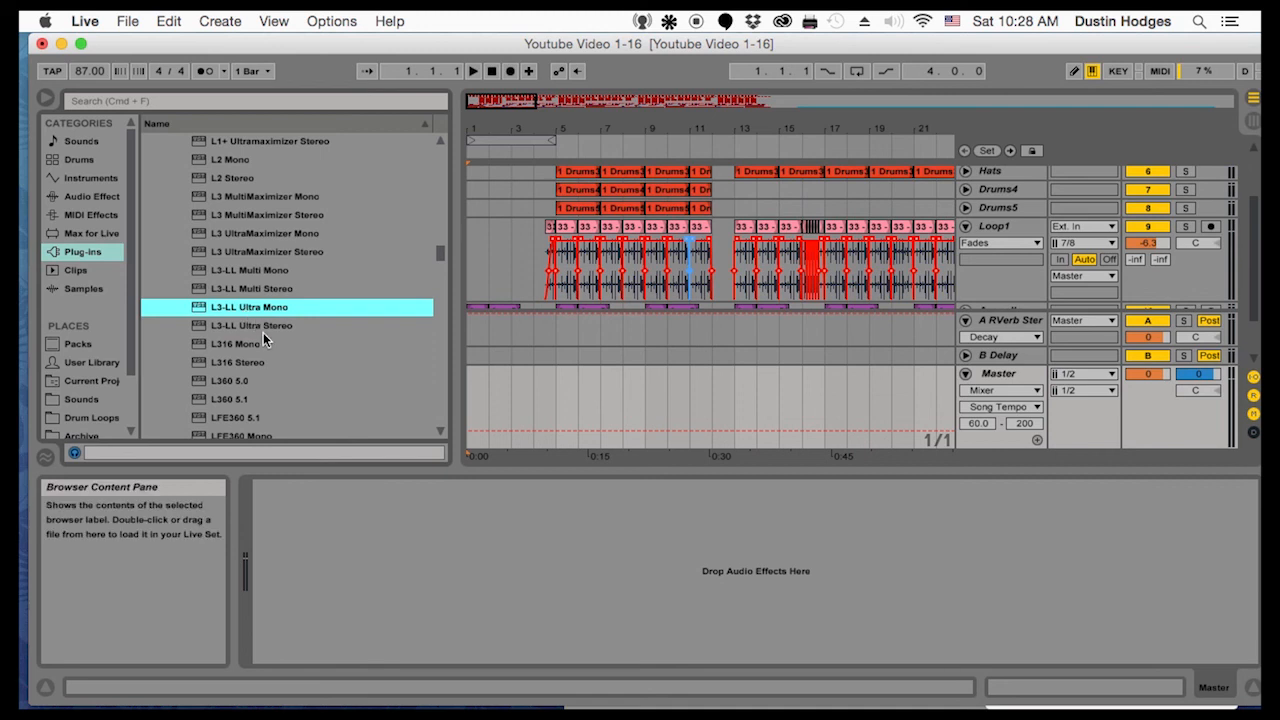
left_click(254, 288)
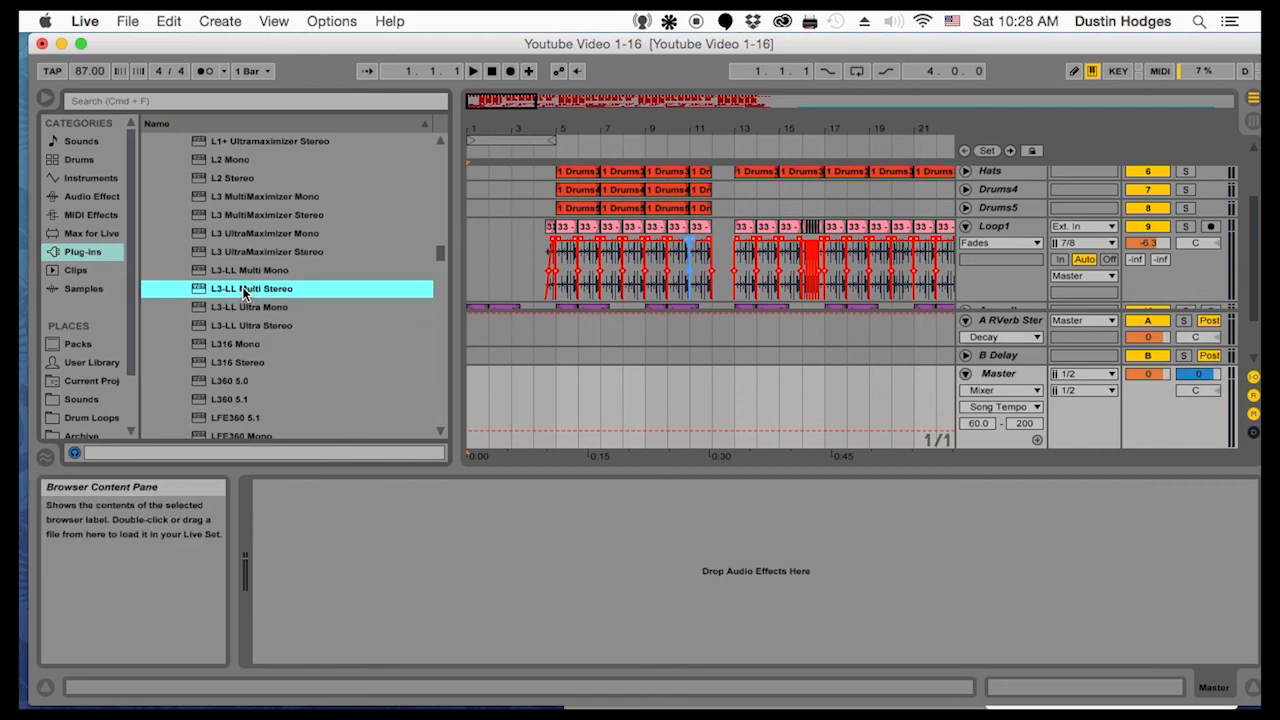
left_click_drag(281, 343, 396, 540)
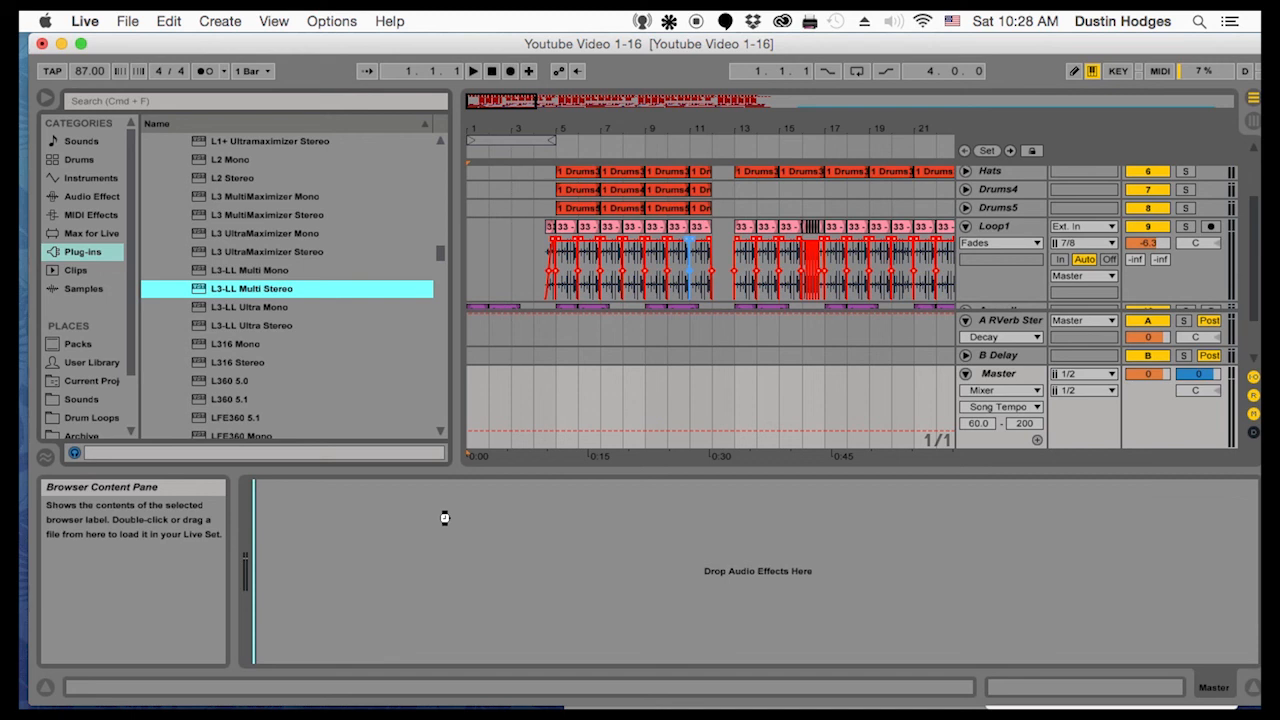
left_click_drag(444, 517, 444, 516)
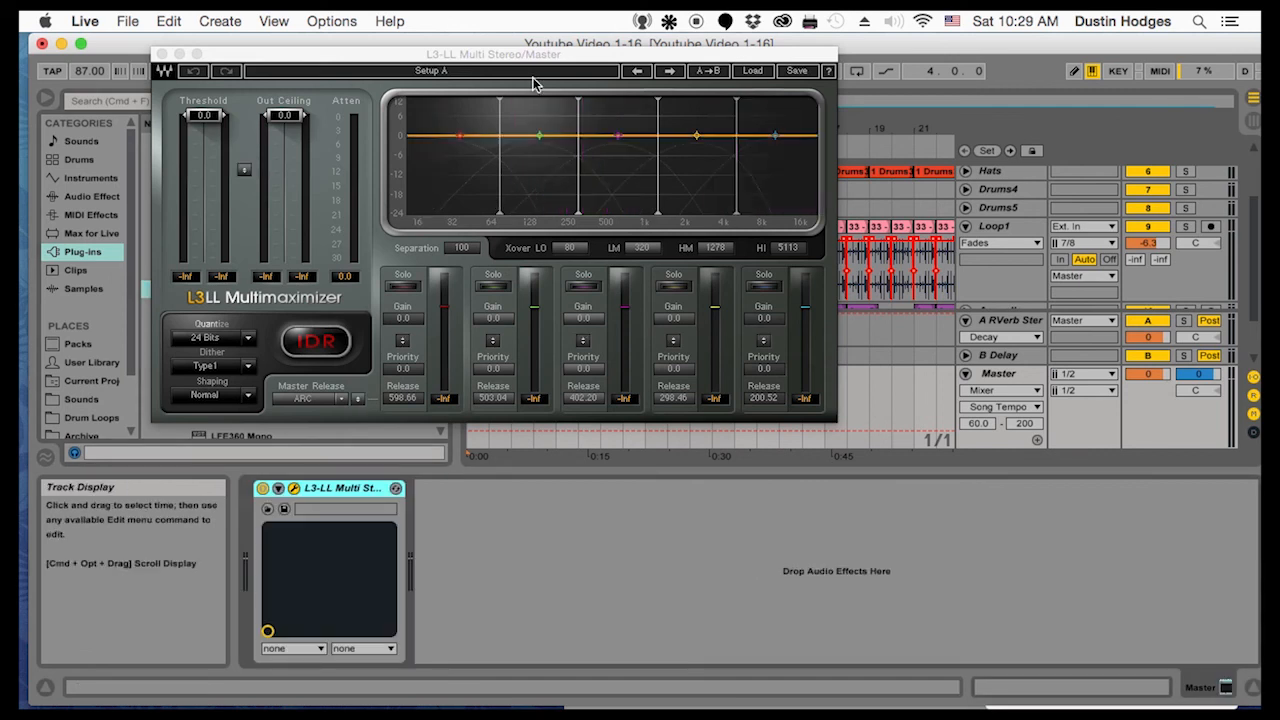
View the factory presets of the L3-LL Multimaximizer without loading one, and close the plug-in window
left_click_drag(539, 55, 574, 97)
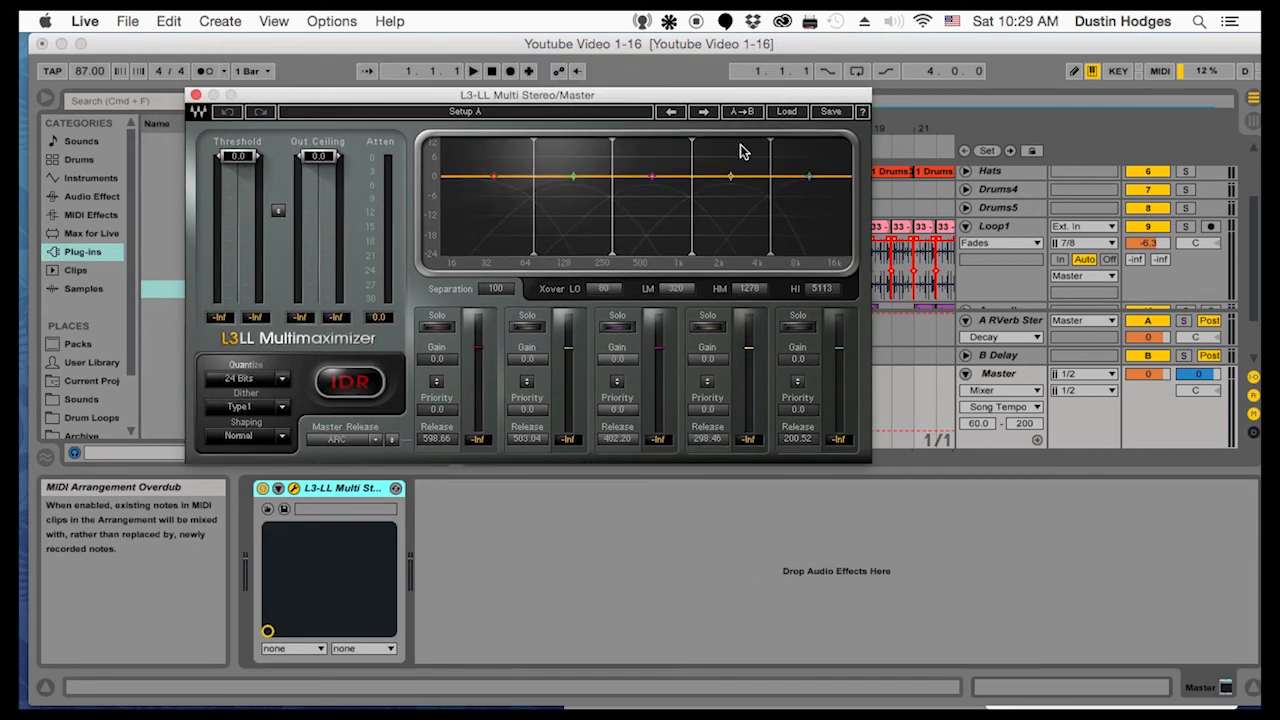
left_click(787, 112)
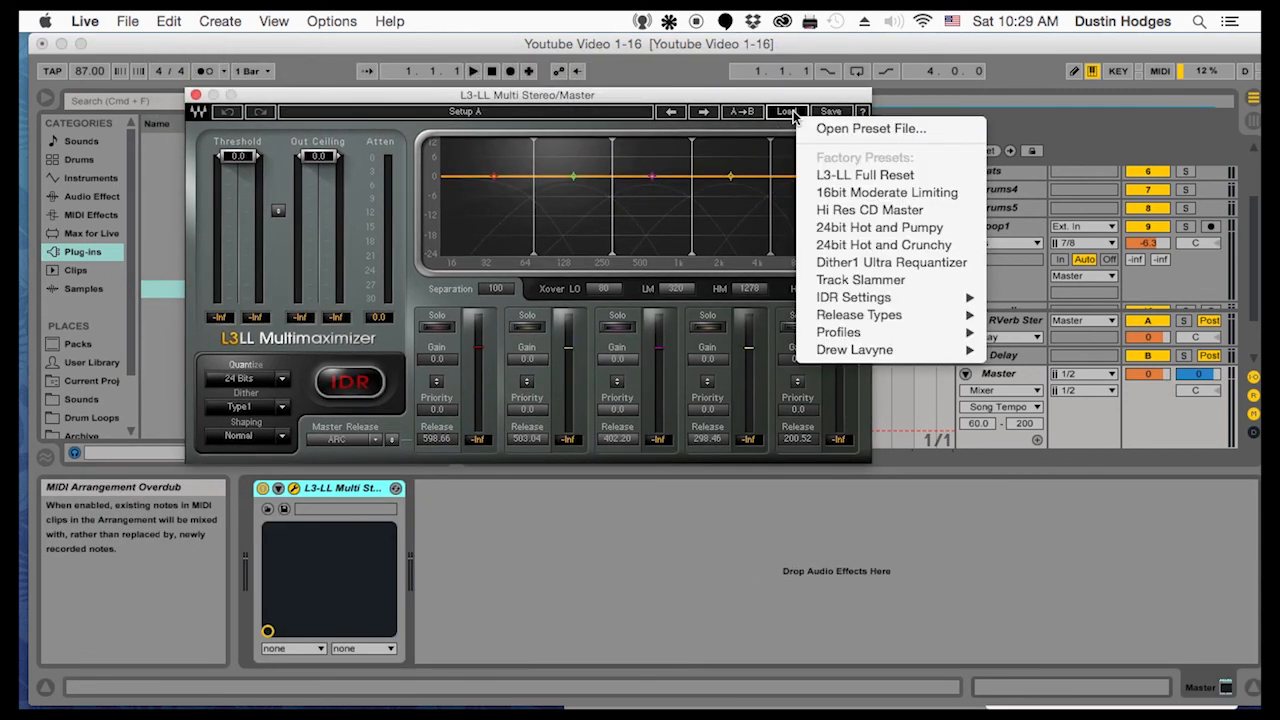
left_click(778, 104)
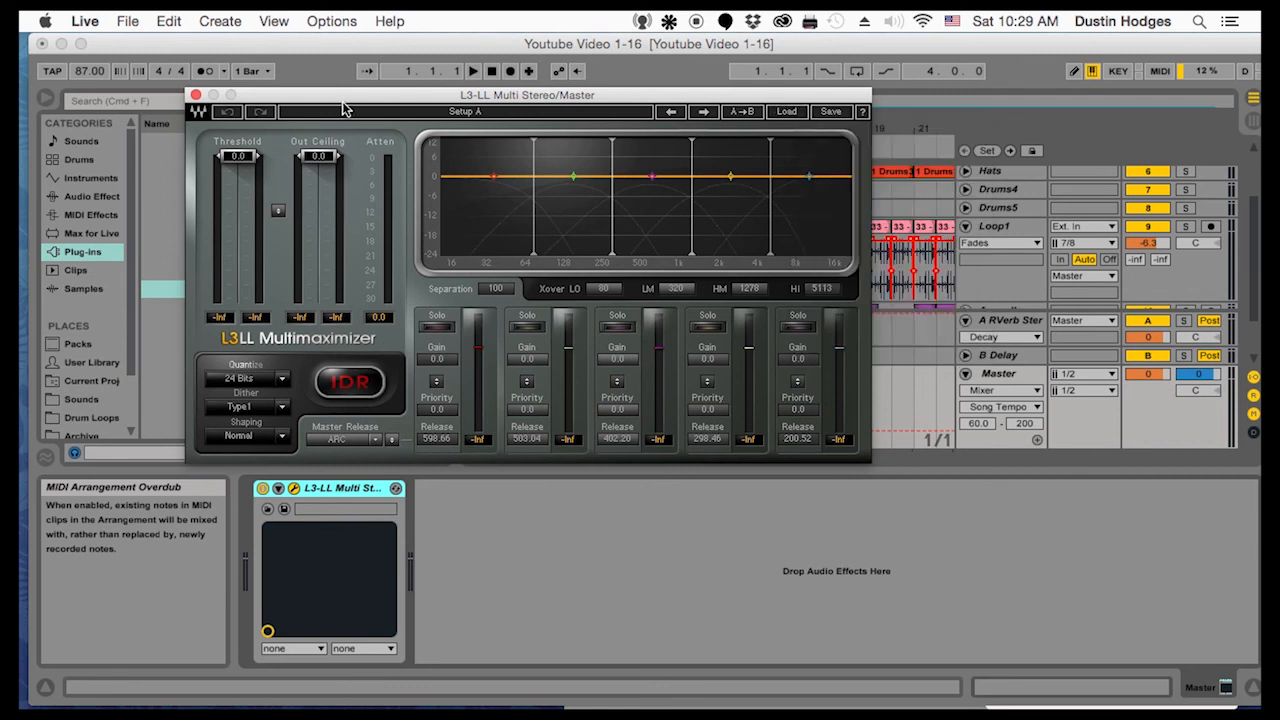
left_click(196, 95)
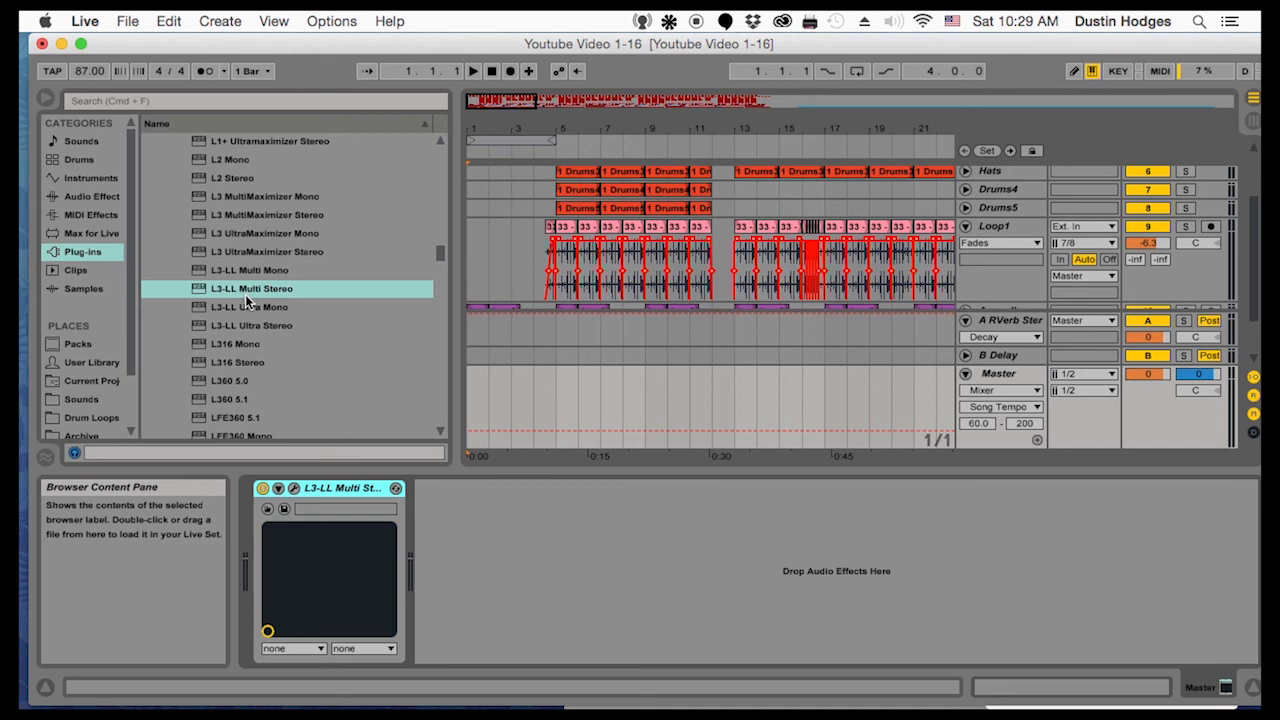
Add the iZotope Ozone 6 Imager to the Master track and place it before the L3-LL Multi Stereo limiter
scroll(281, 325, "down", 20)
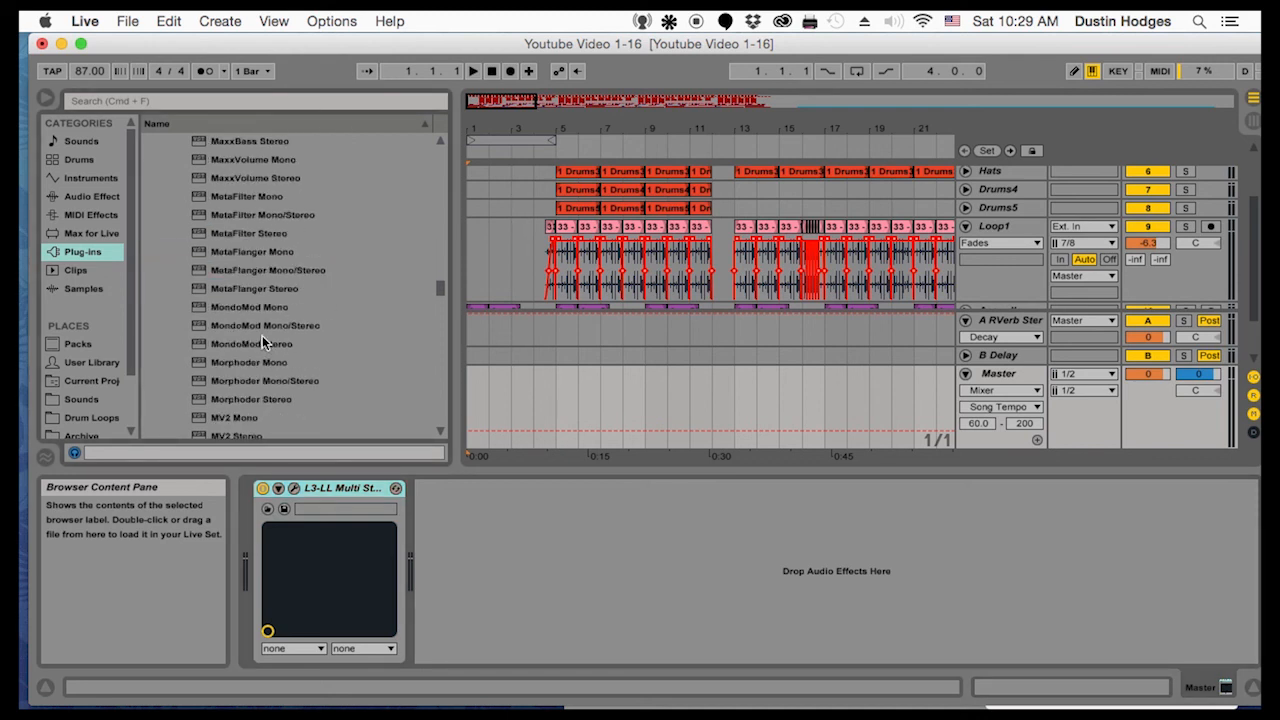
scroll(283, 324, "down", 15)
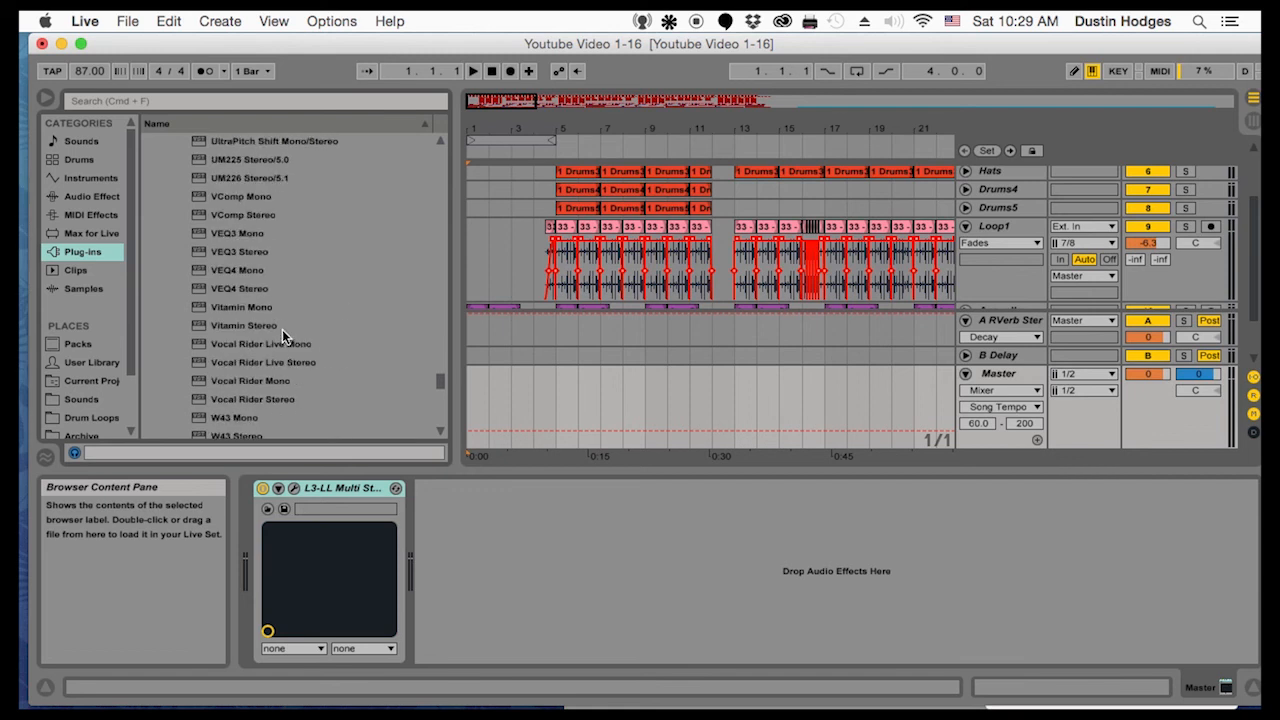
scroll(282, 329, "down", 10)
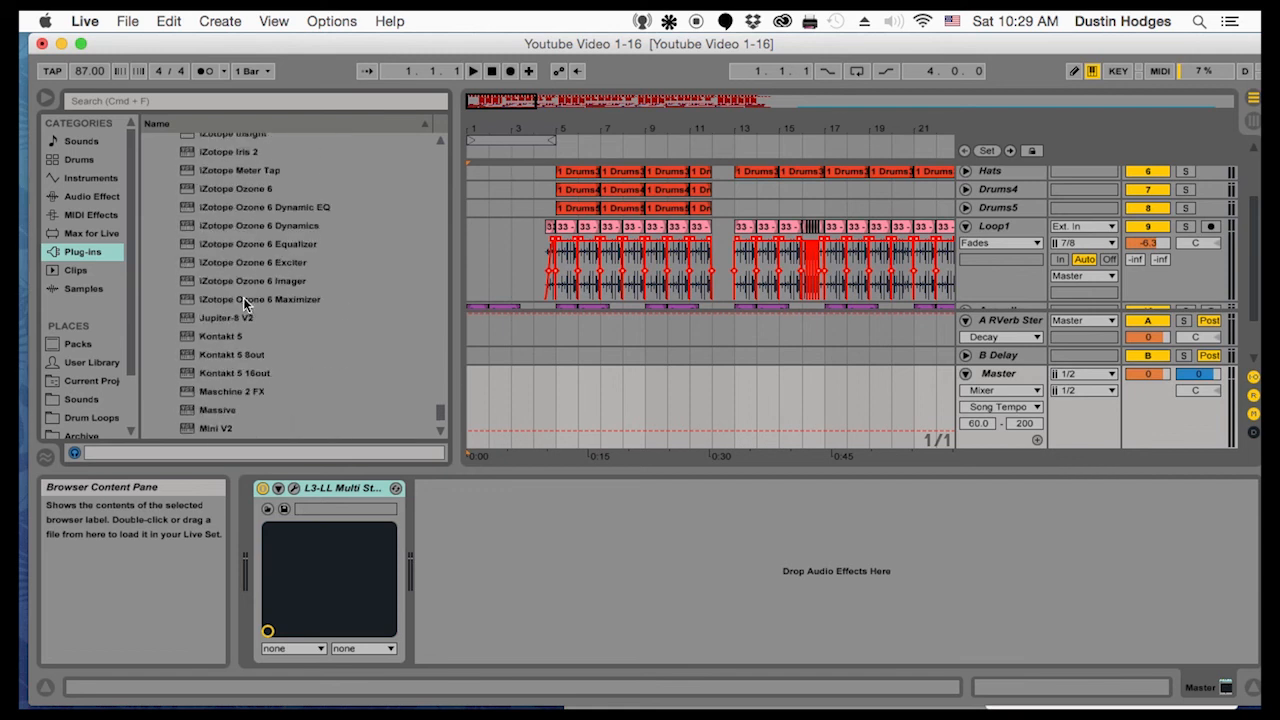
left_click(243, 284)
left_click_drag(406, 457, 472, 532)
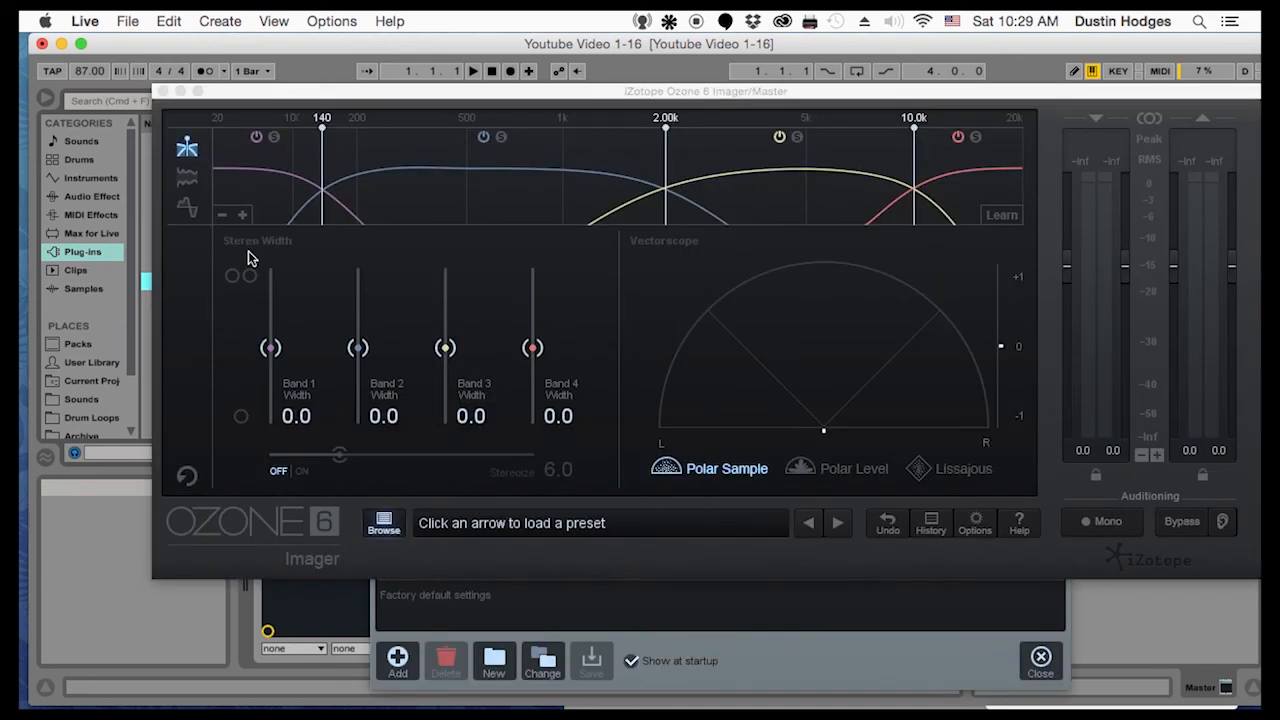
left_click(161, 91)
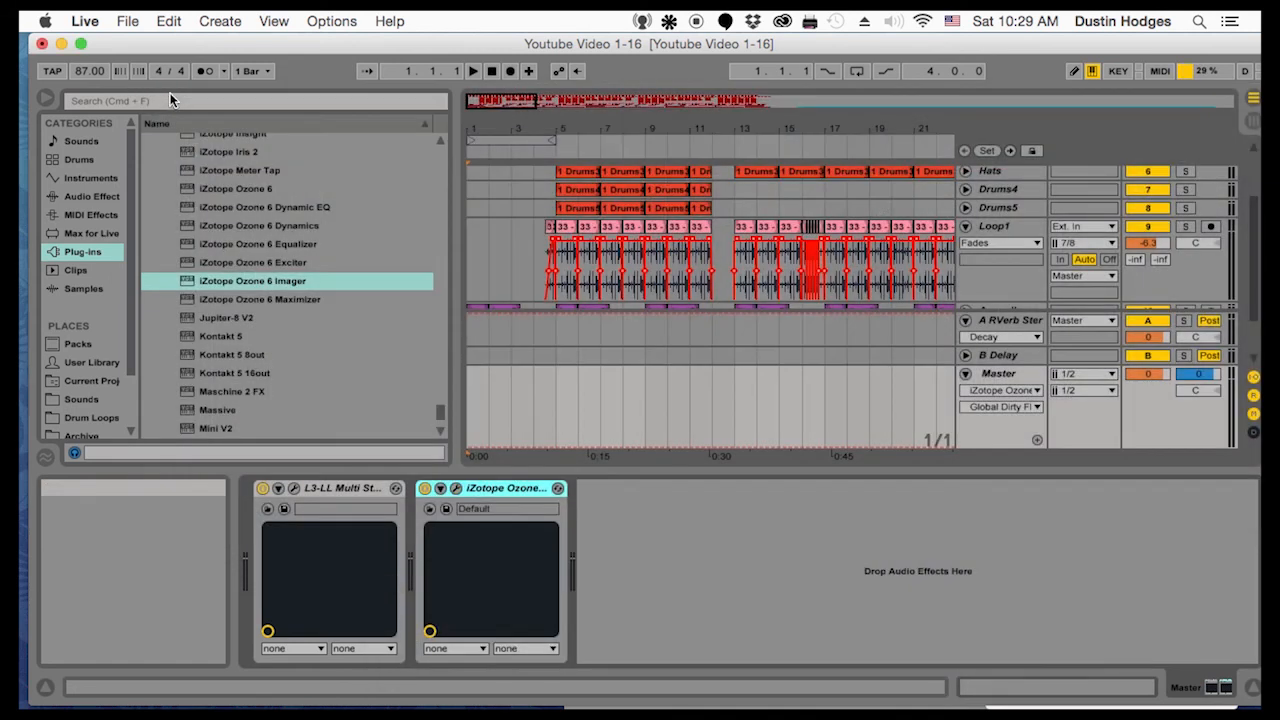
left_click_drag(481, 490, 275, 510)
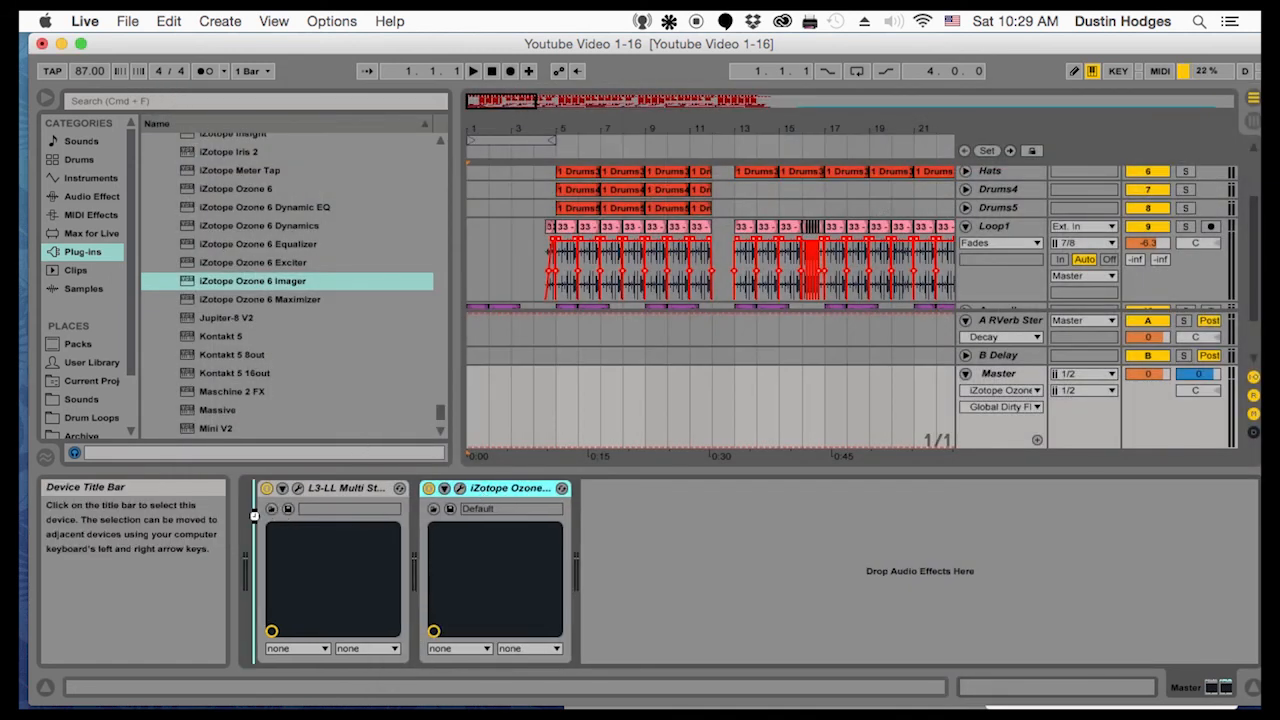
Find OneKnob Wetter Mono/Stereo among the Waves plug-ins and insert it between the Imager and the L3-LL limiter on the Master track
left_click_drag(237, 384, 238, 389)
scroll(229, 313, "up", 5)
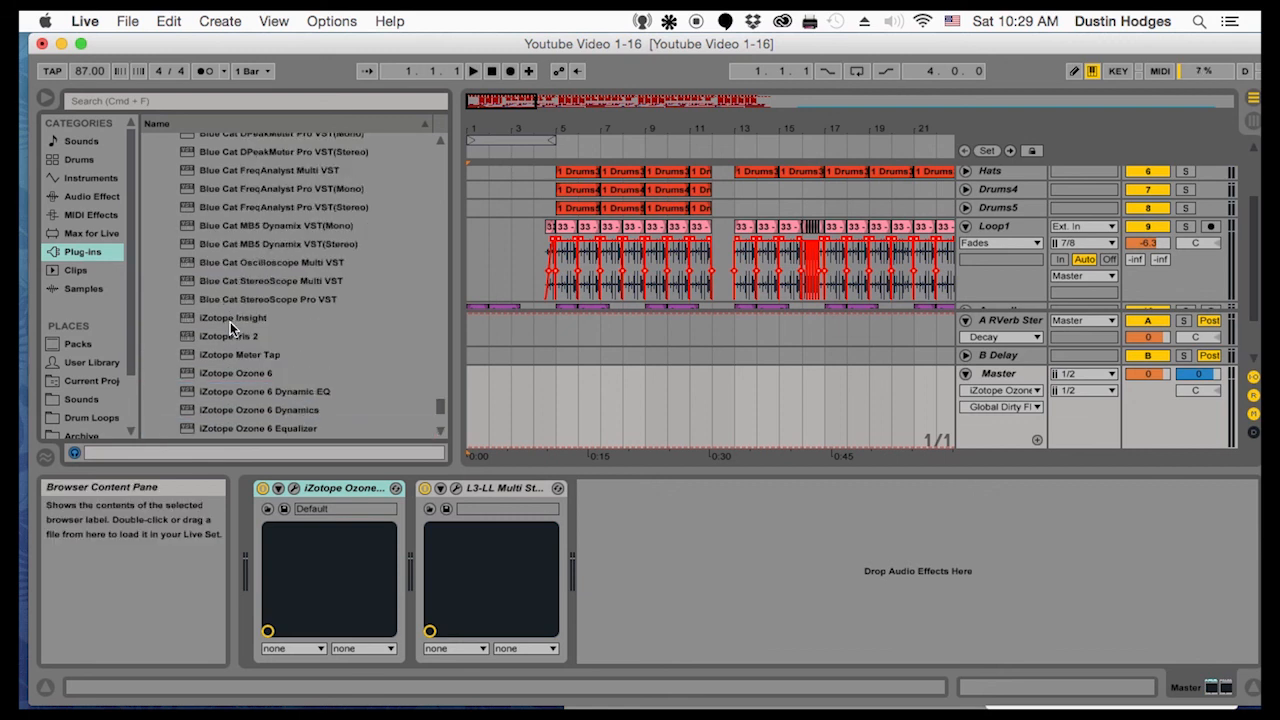
scroll(230, 322, "down", 6)
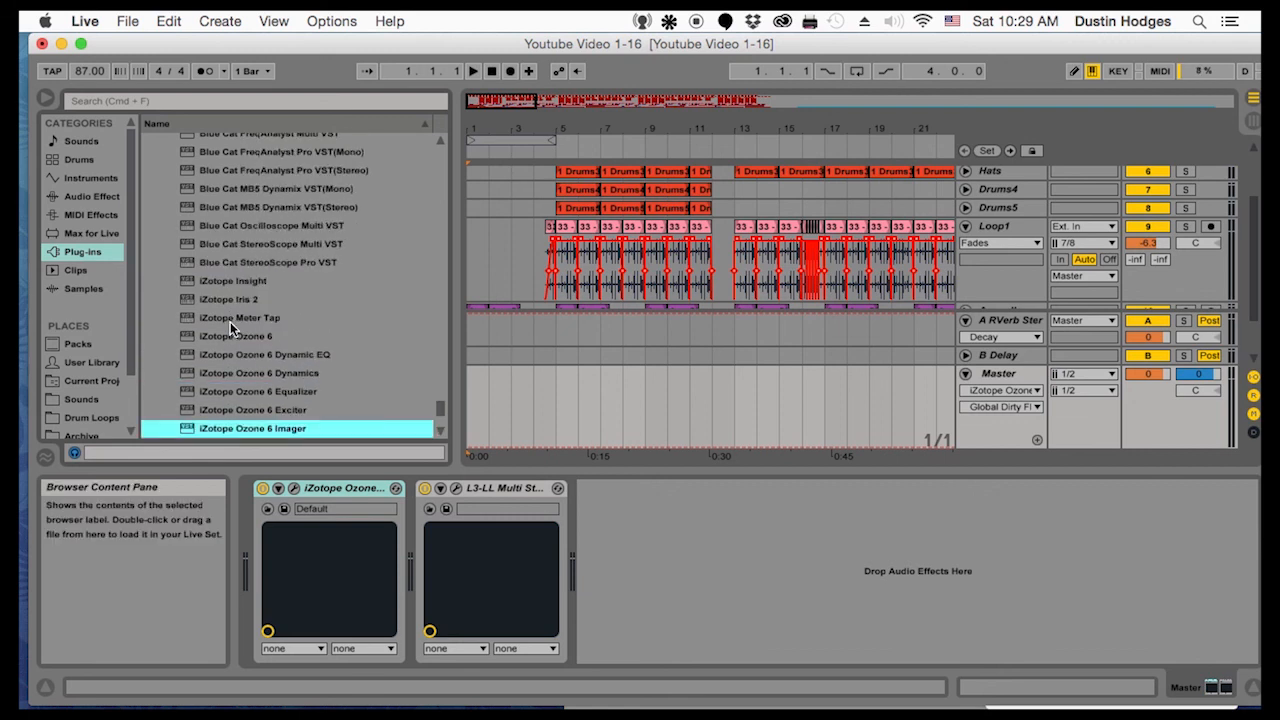
scroll(230, 322, "up", 15)
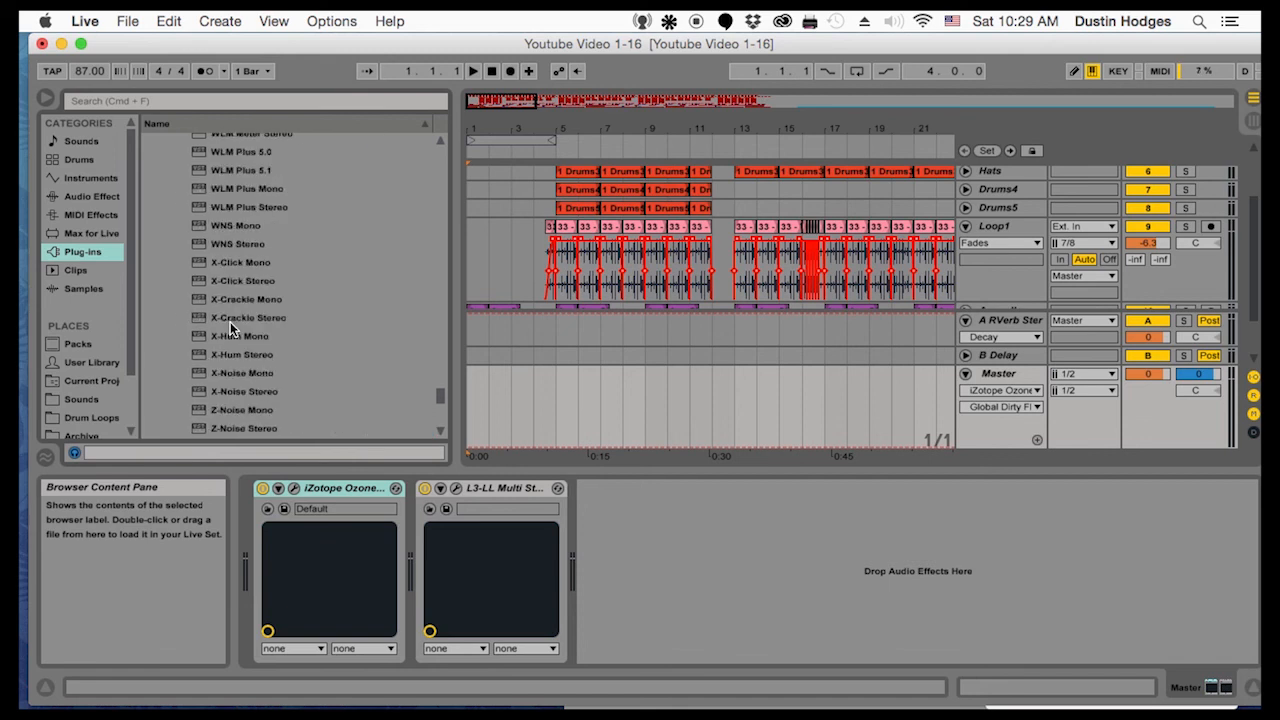
scroll(230, 322, "up", 15)
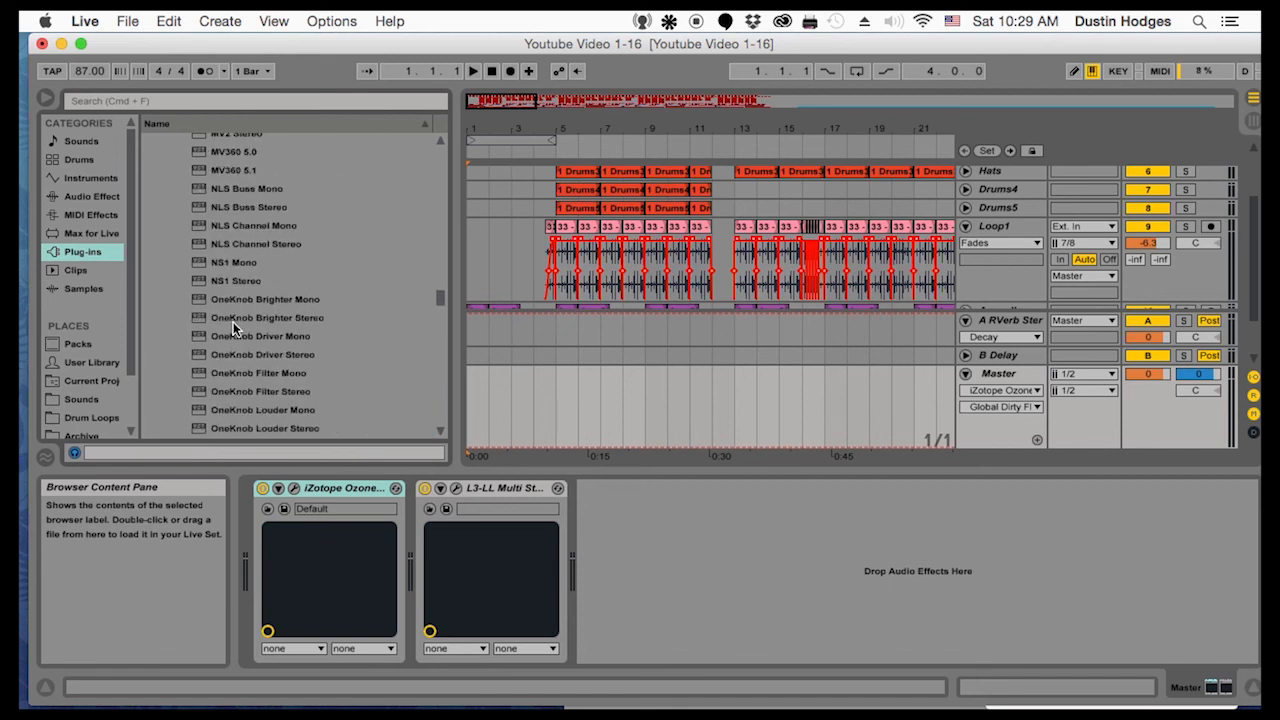
scroll(233, 325, "up", 15)
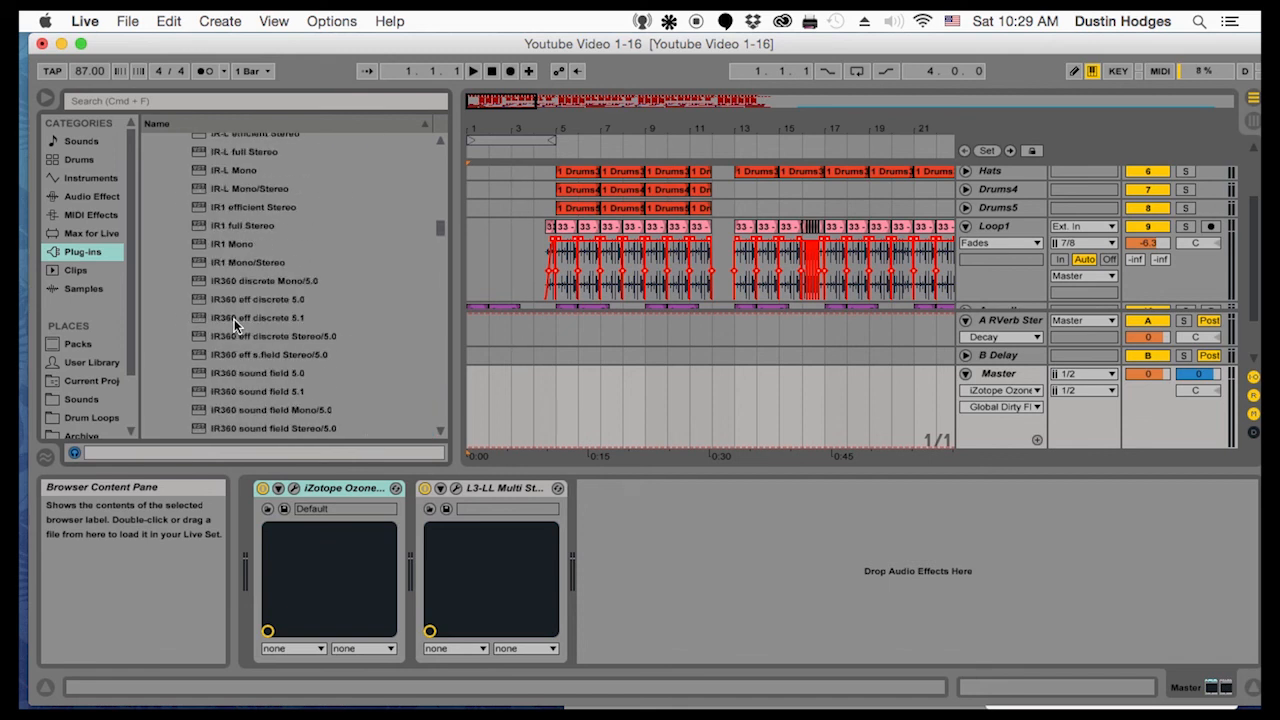
scroll(233, 325, "up", 15)
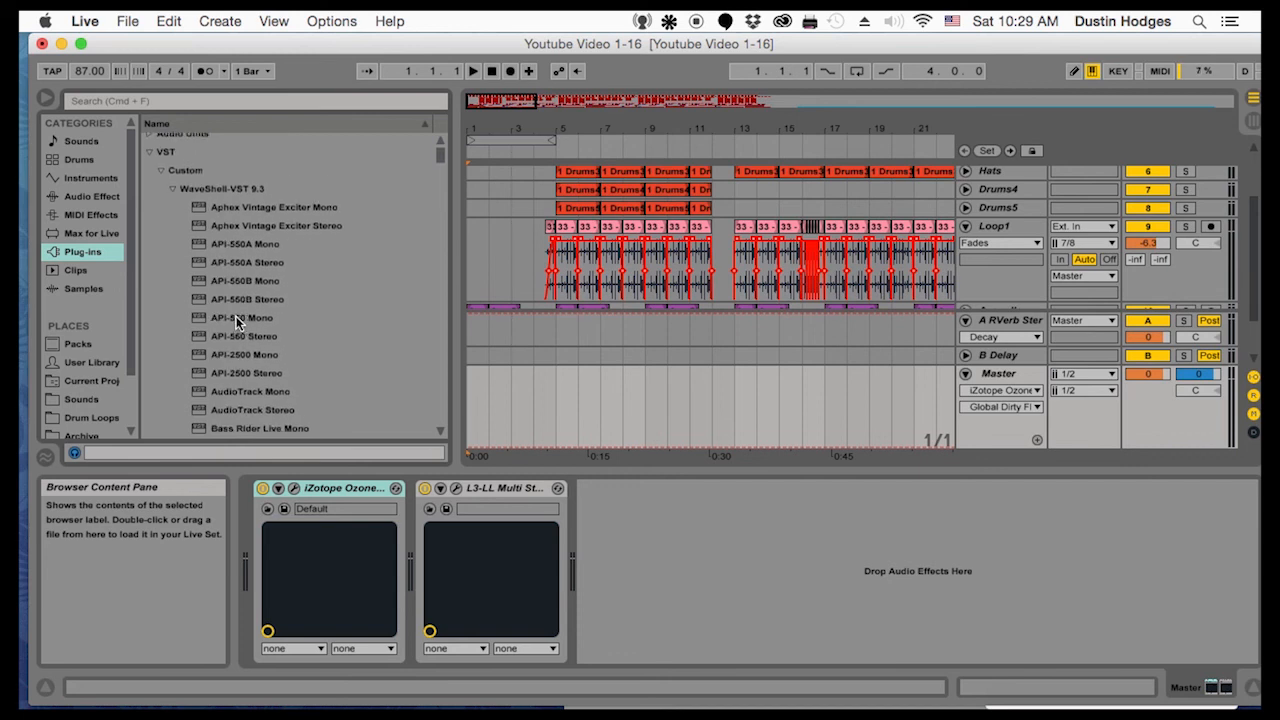
scroll(237, 322, "down", 15)
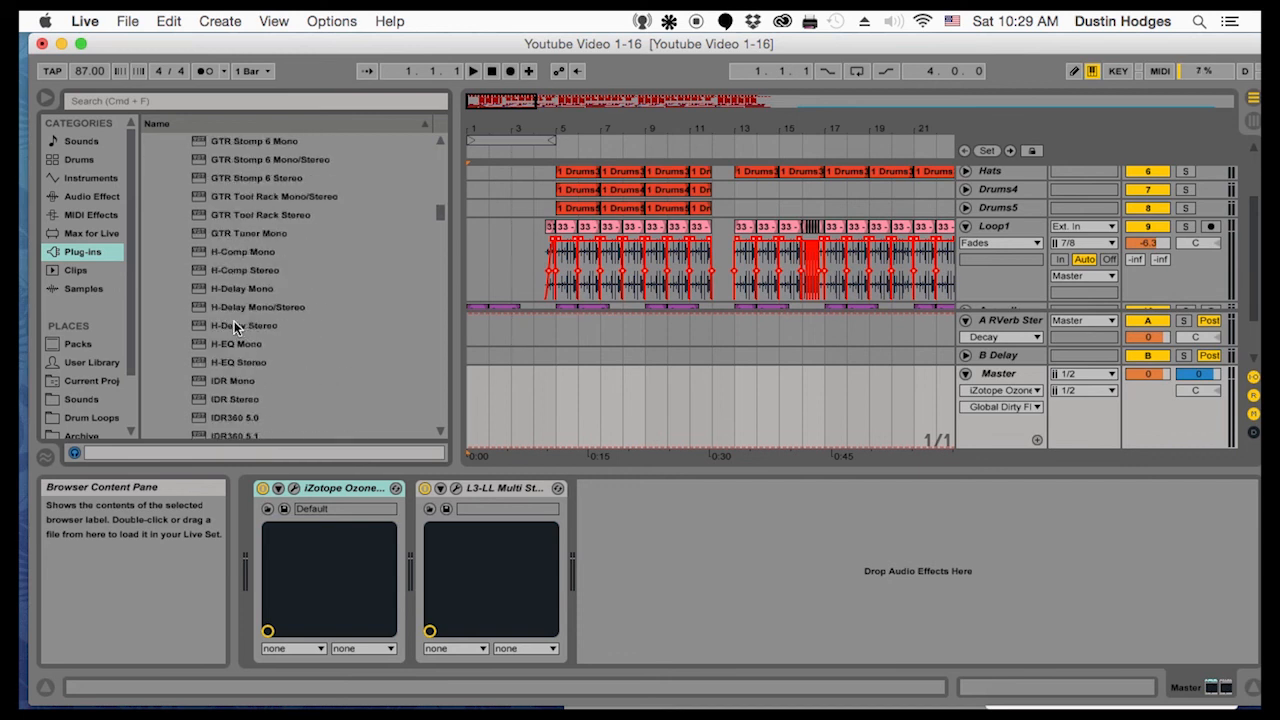
scroll(231, 330, "down", 15)
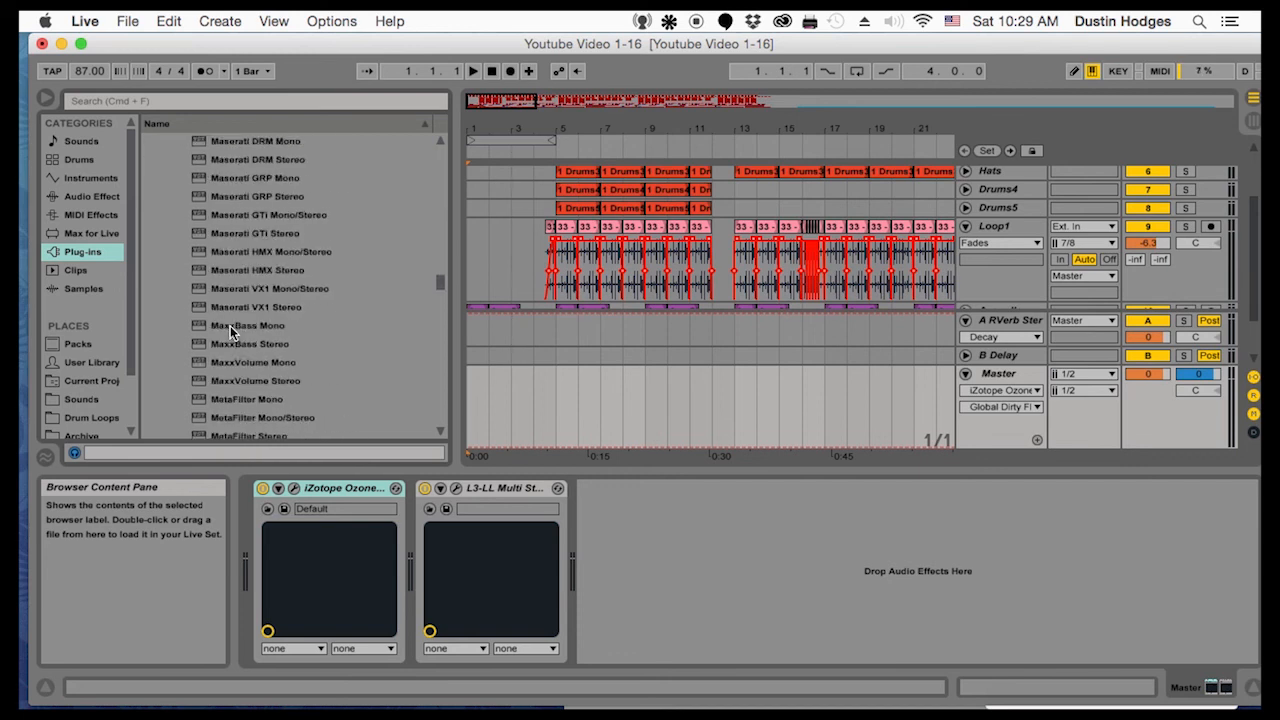
scroll(230, 333, "down", 5)
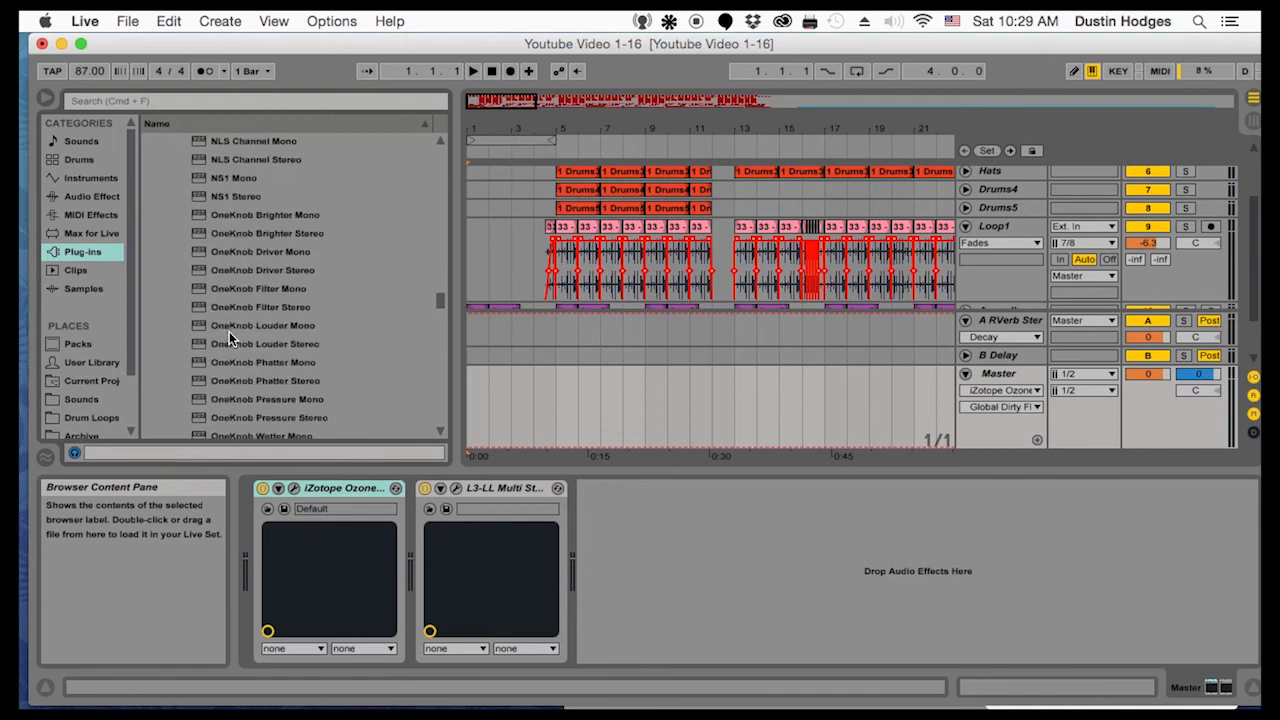
scroll(232, 325, "down", 3)
scroll(231, 325, "up", 1)
left_click_drag(231, 360, 424, 520)
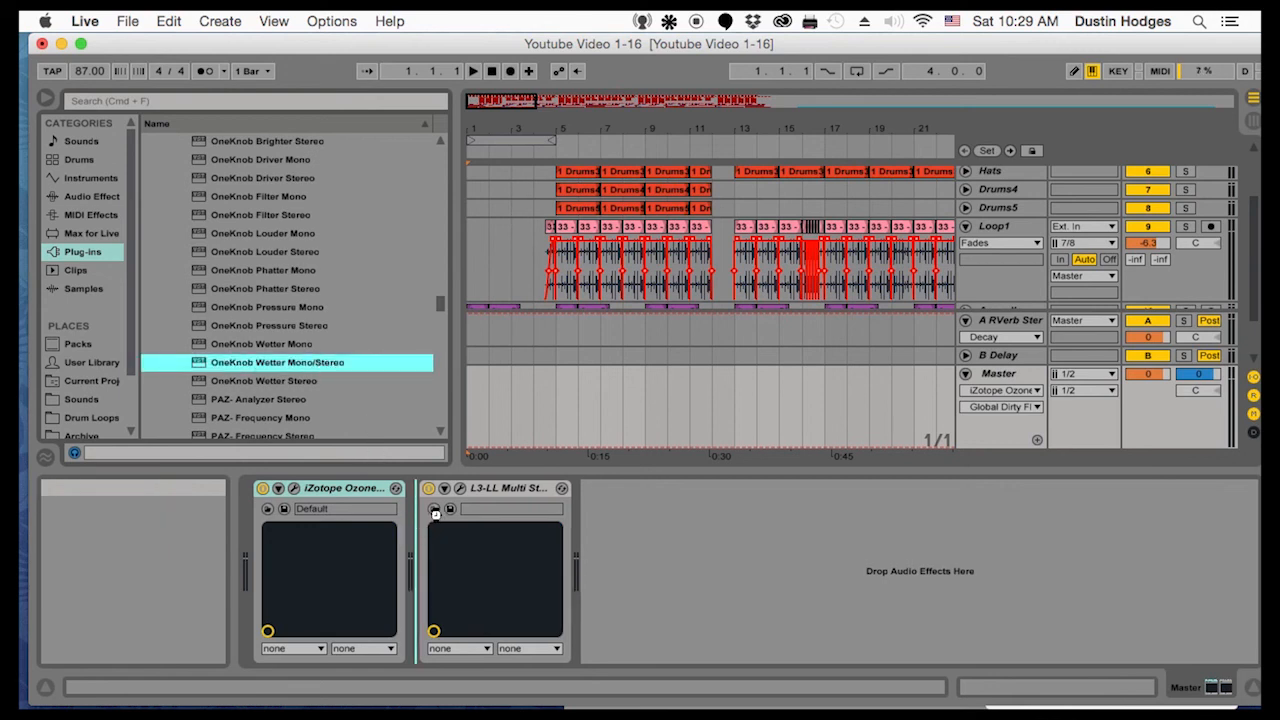
left_click_drag(435, 513, 436, 514)
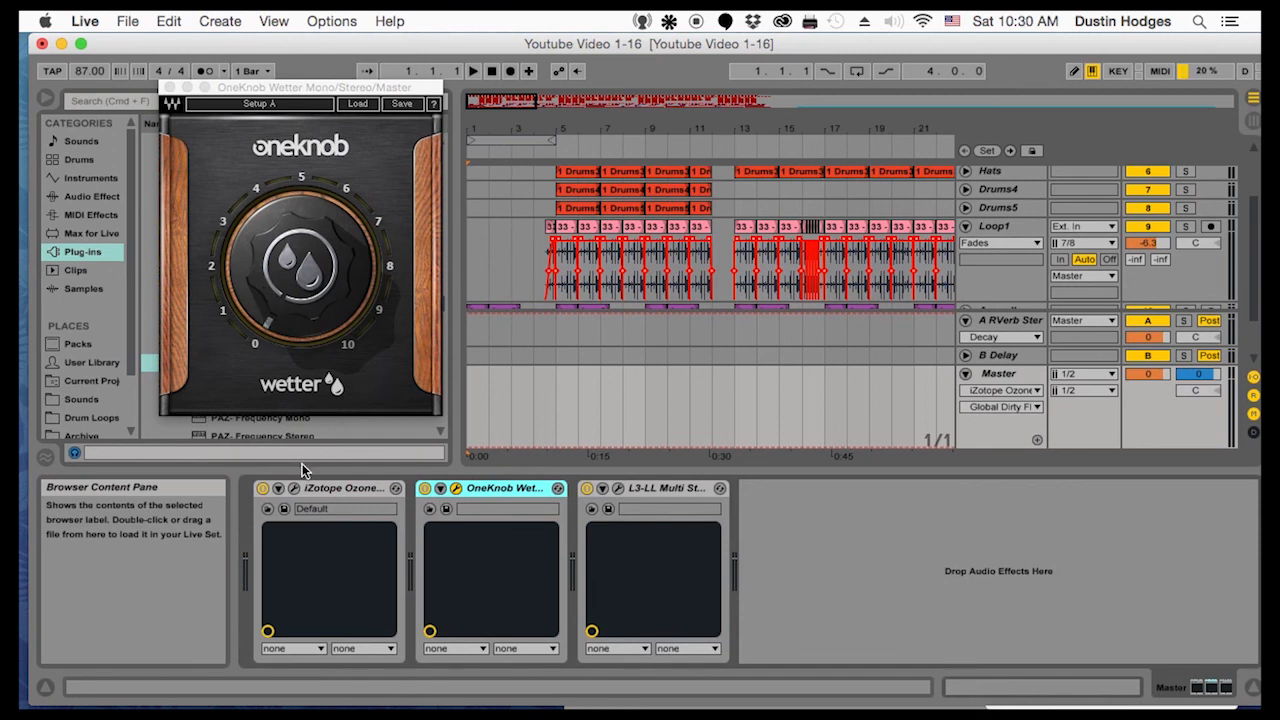
Open the Ozone 6 Imager on the Master track, enable Stereoize and set it to 18.6
left_click(294, 489)
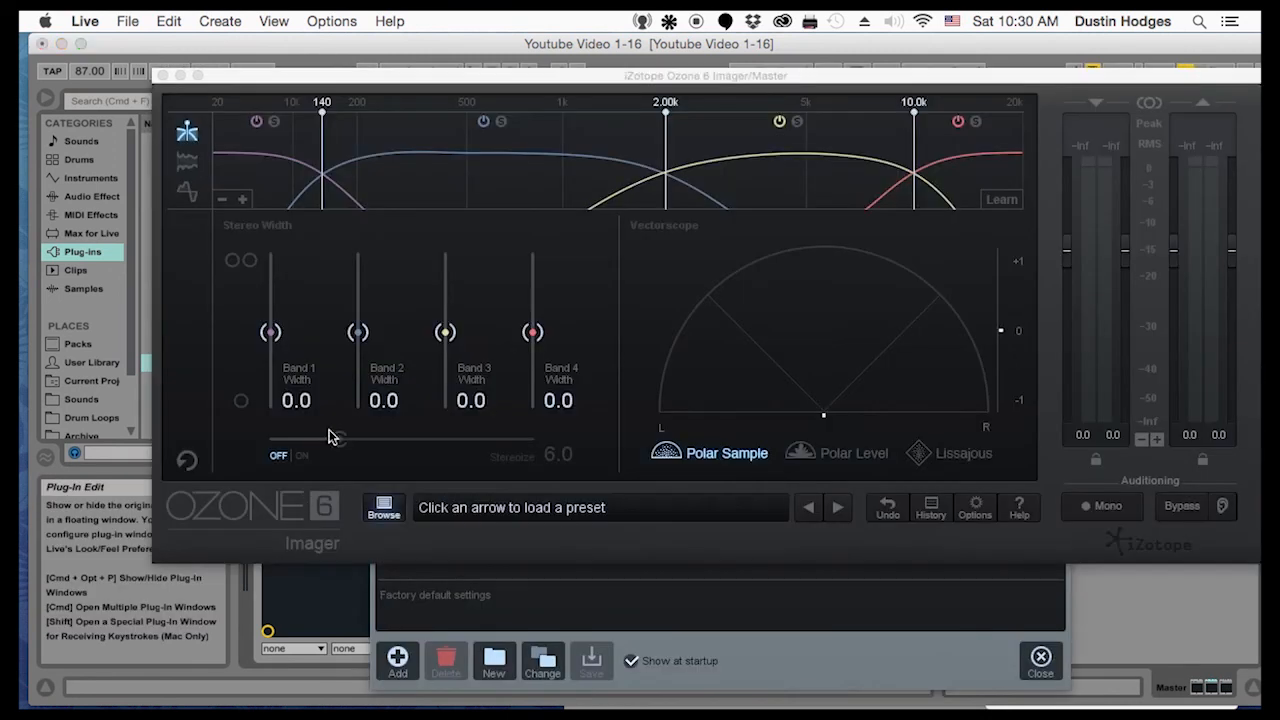
left_click(303, 458)
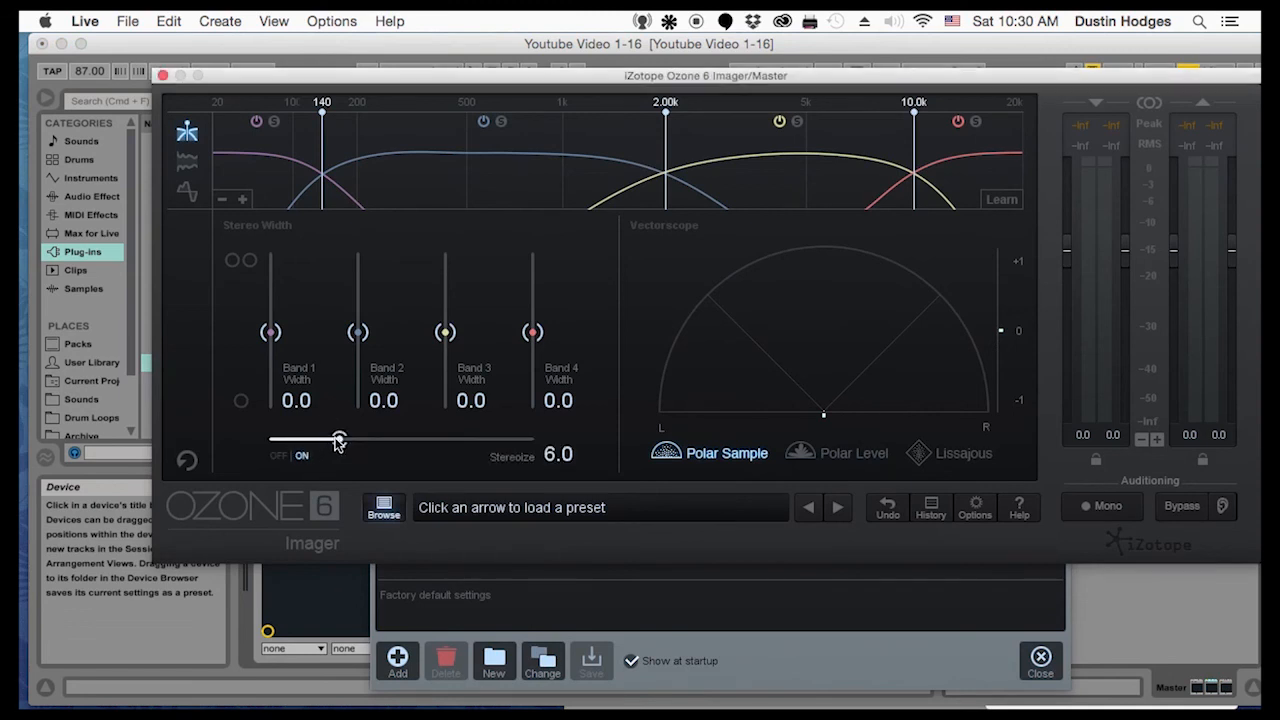
left_click_drag(338, 443, 481, 447)
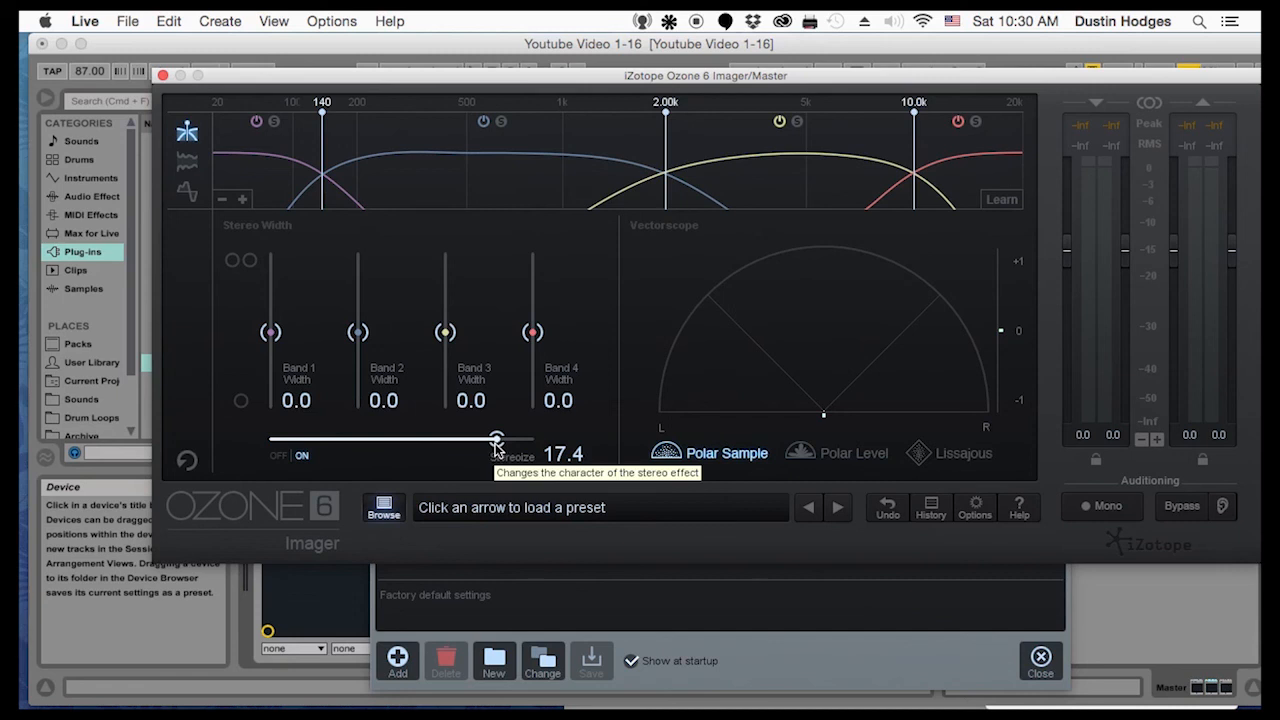
left_click_drag(497, 447, 514, 446)
Set the Imager's stereo widths to 50.6 for Band 4, 26.6 for Band 3, 20.3 for Band 2 and -59.5 for Band 1, and close it
left_click_drag(532, 332, 540, 300)
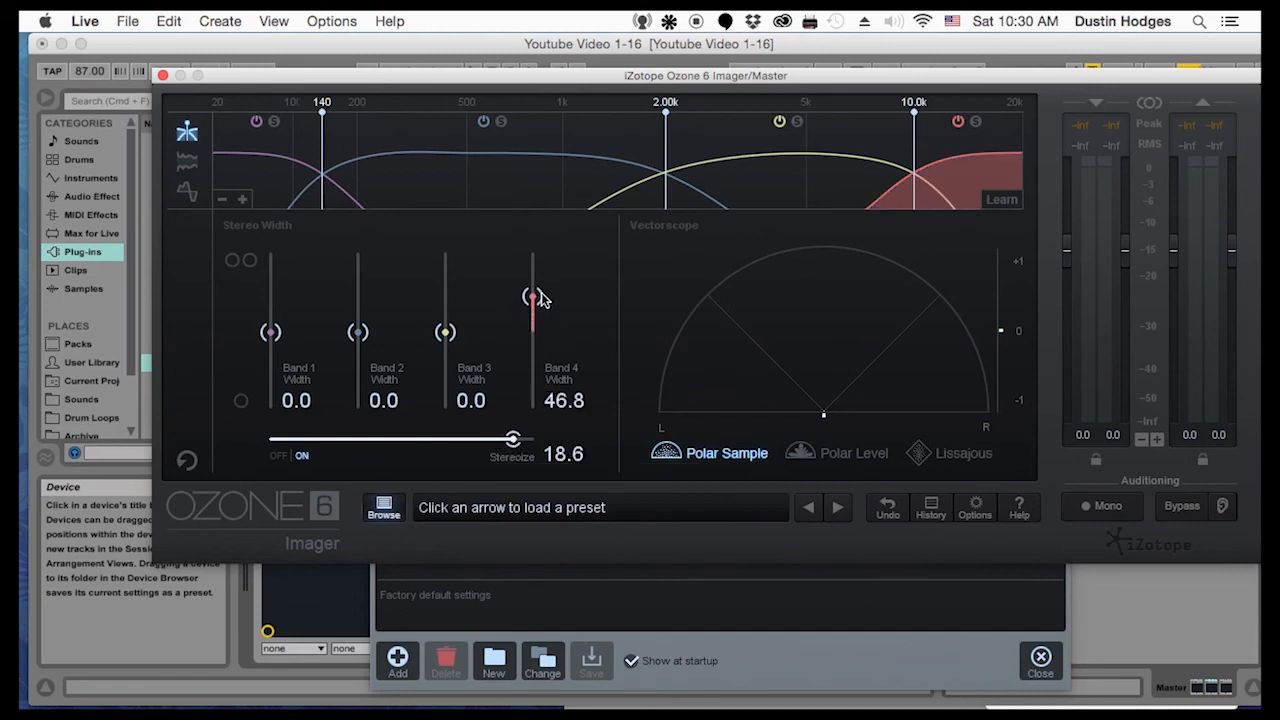
left_click_drag(450, 338, 447, 313)
left_click_drag(358, 332, 358, 317)
left_click_drag(270, 332, 271, 405)
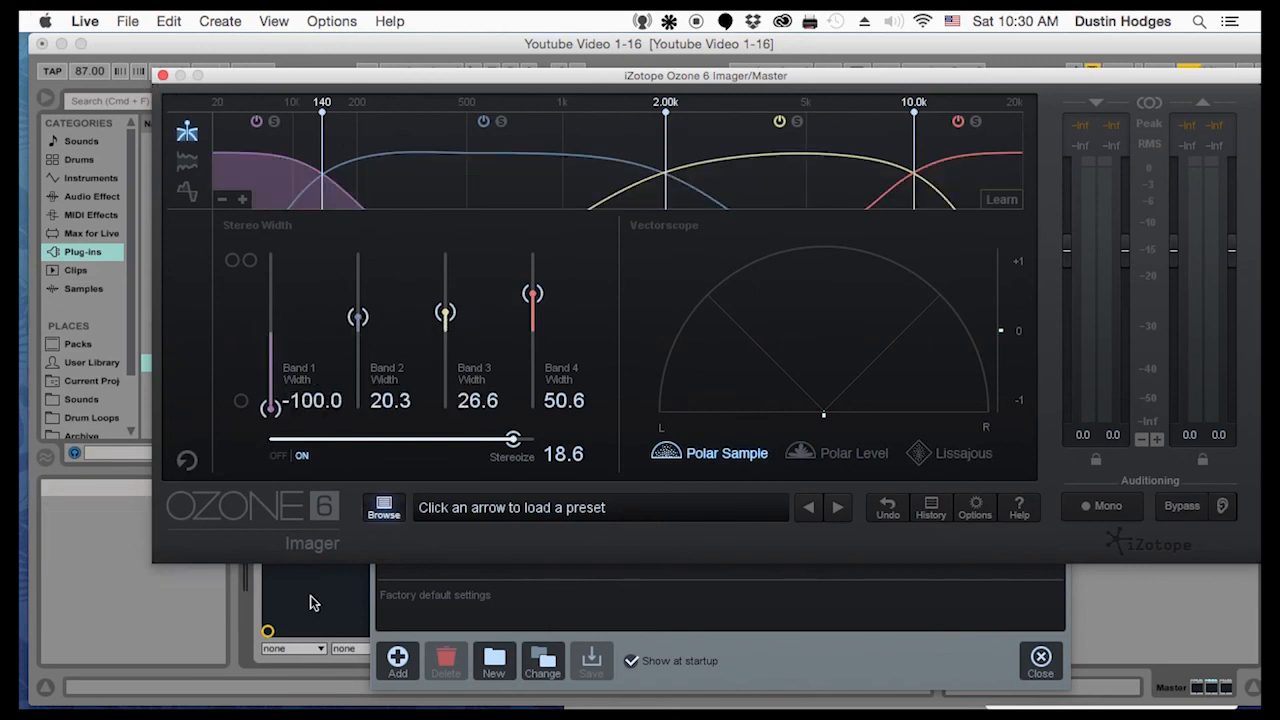
left_click_drag(271, 405, 280, 388)
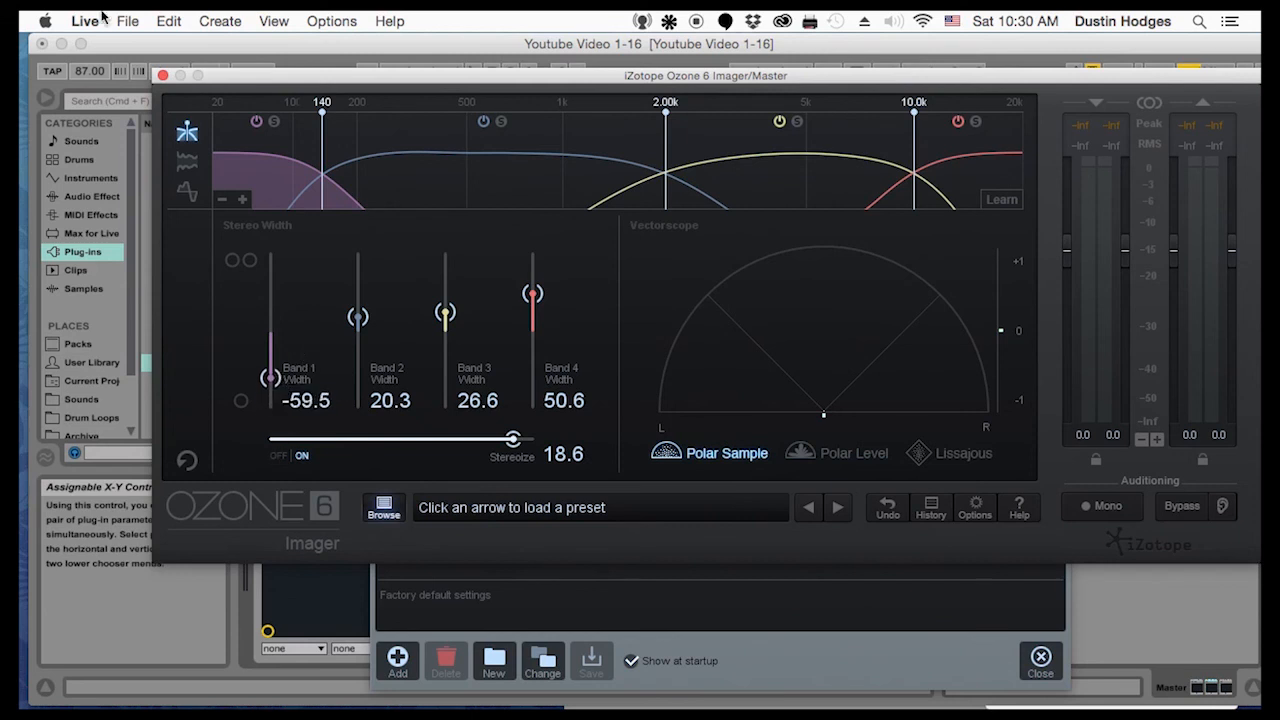
left_click(162, 76)
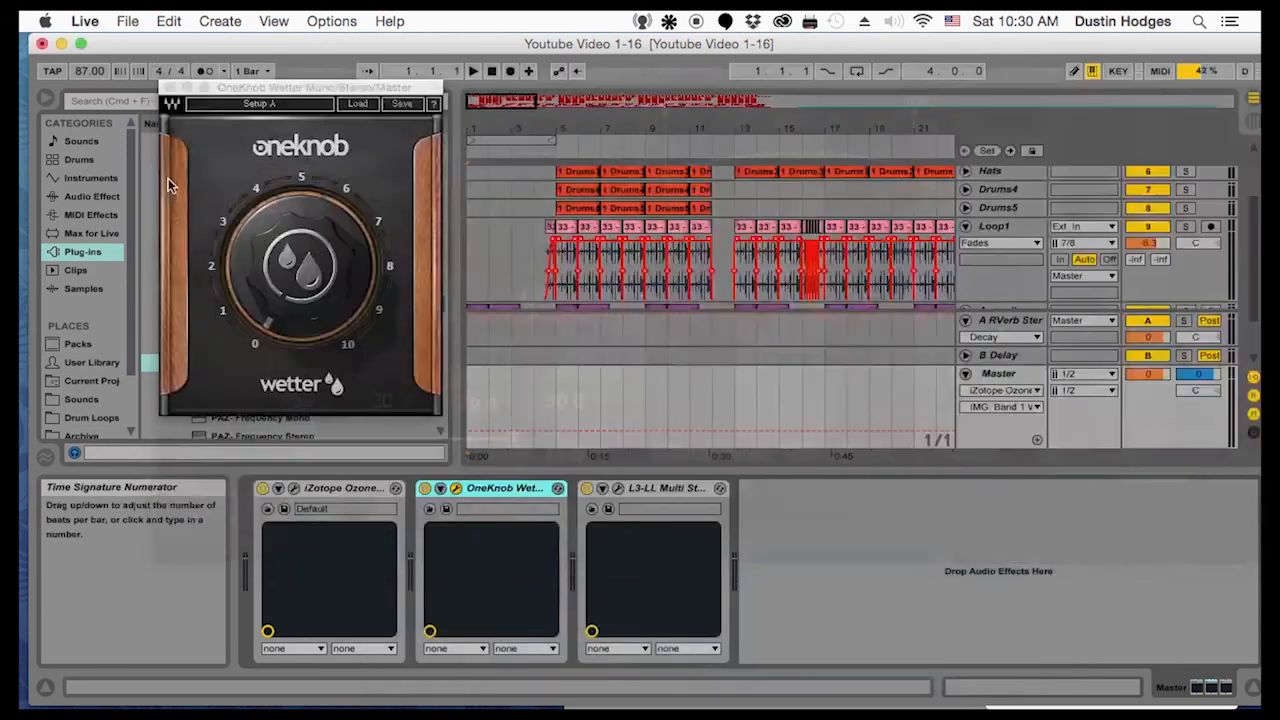
Load the Hi Res CD Master preset in the L3-LL Multimaximizer, set its threshold to -3.0, and move its window clear of the OneKnob Wetter
mouse_move(286, 316)
left_mouse_down()
mouse_move(286, 288)
mouse_move(286, 320)
left_mouse_up()
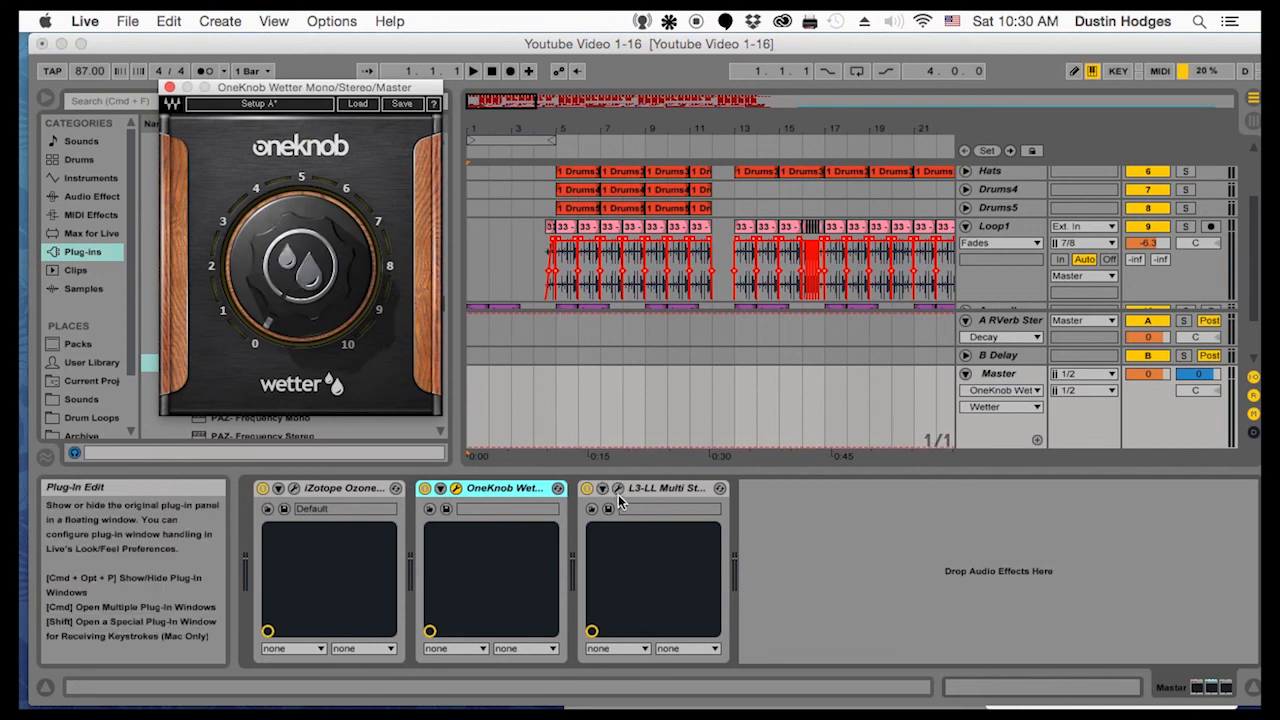
left_click(622, 490)
left_click(618, 488)
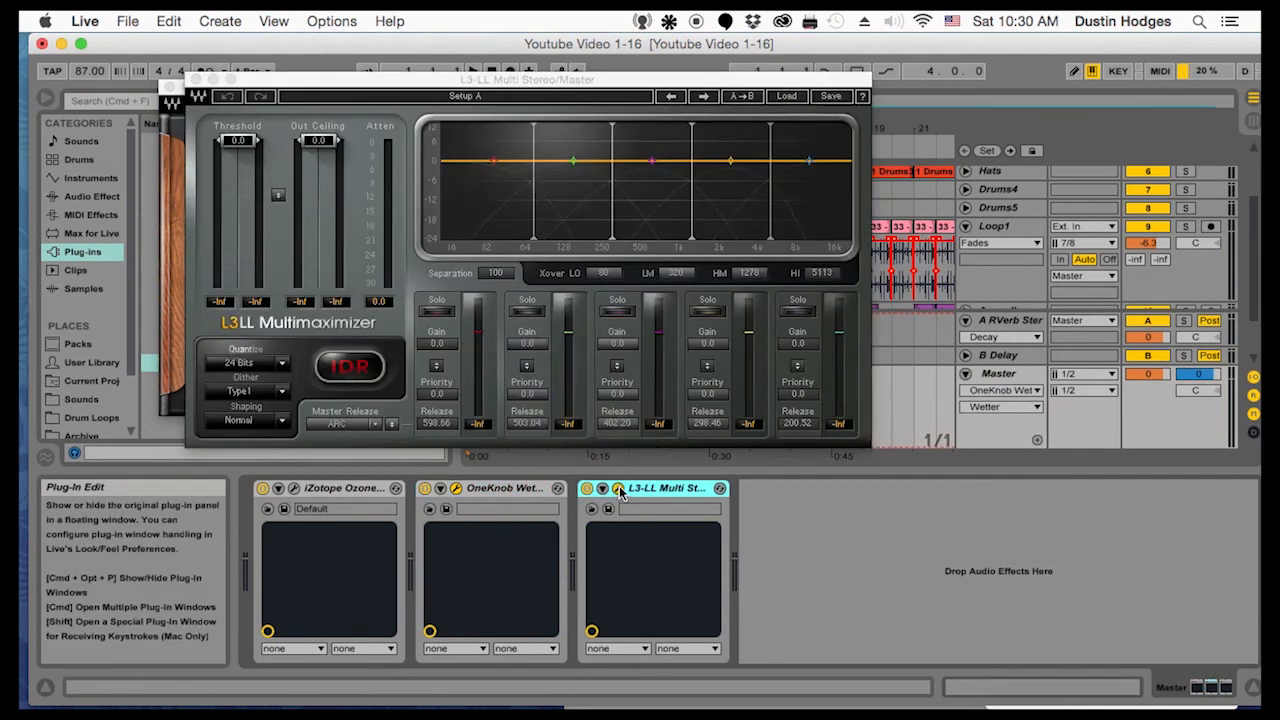
left_click(786, 96)
left_click(382, 300)
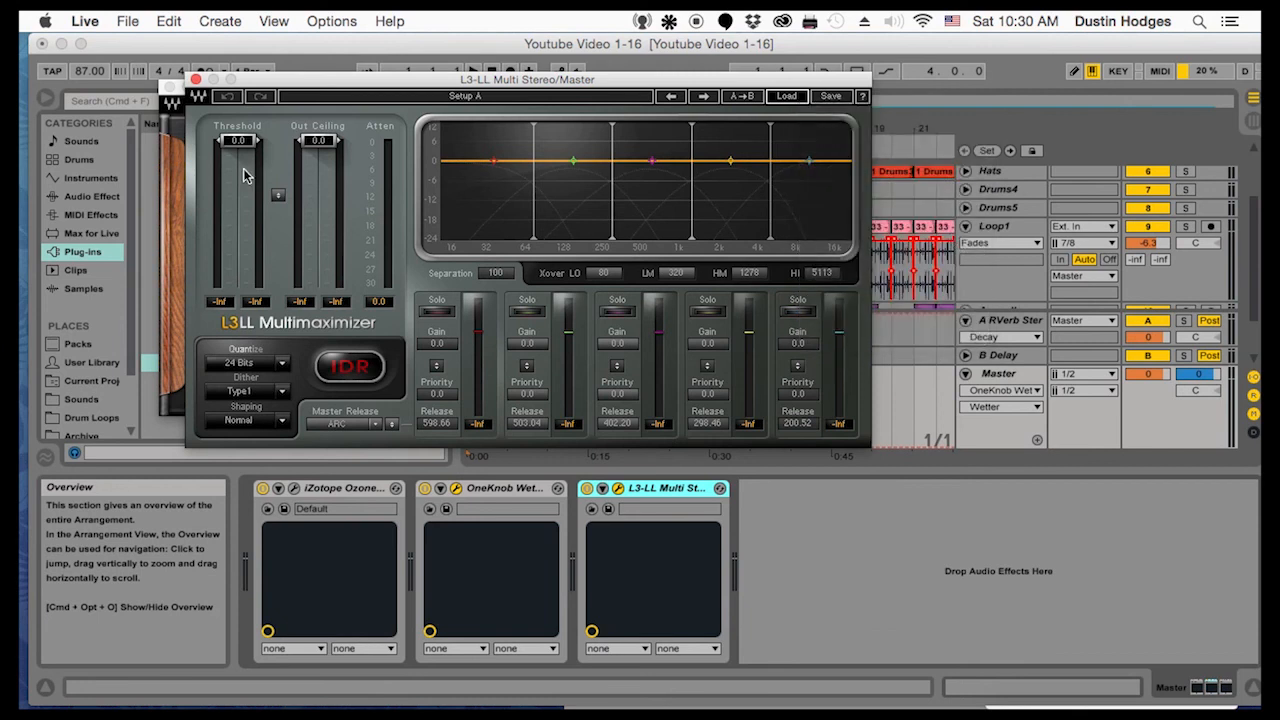
left_click_drag(238, 164, 238, 157)
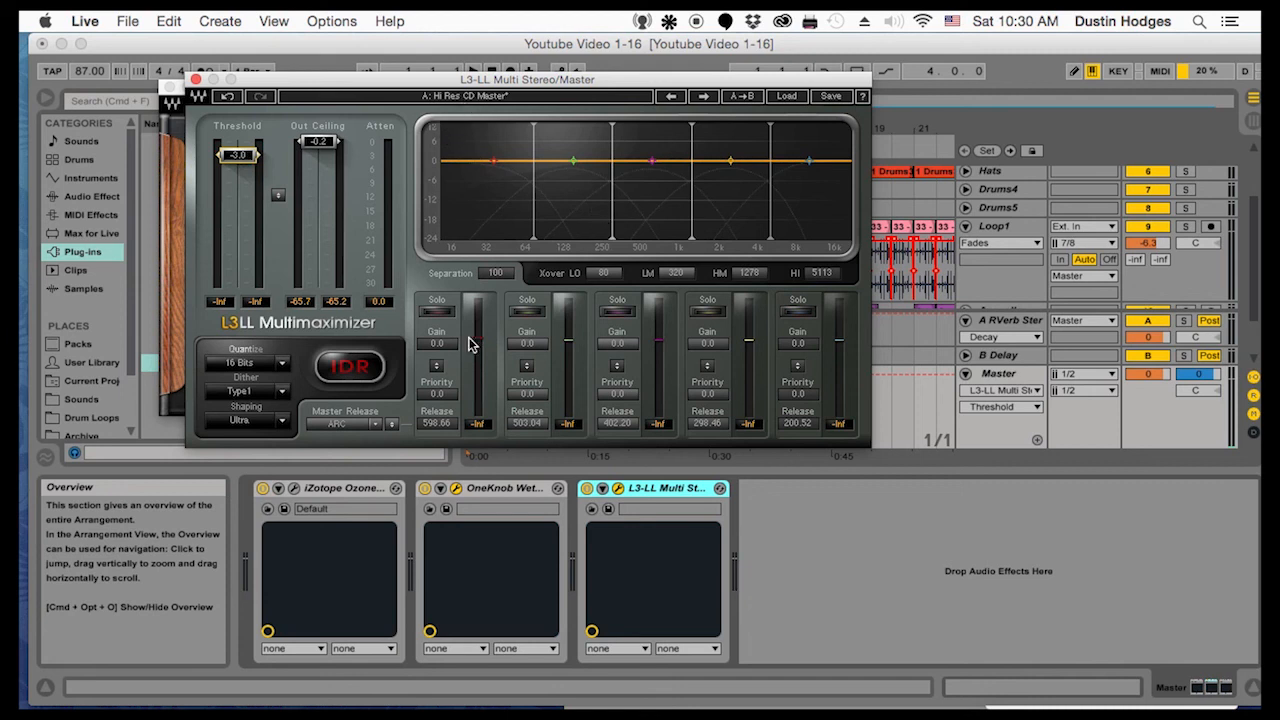
left_click_drag(298, 82, 543, 247)
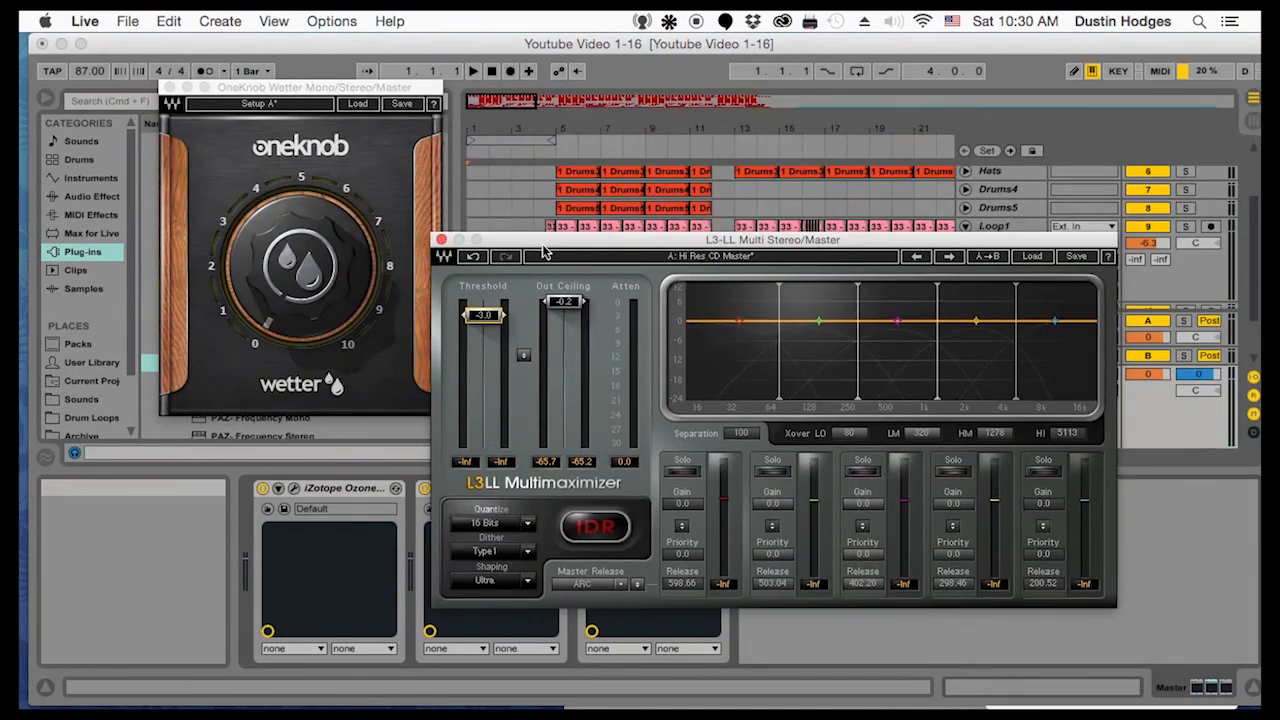
Play the song while setting the L3-LL threshold to -4.4 and the middle band's gain to 0.8, and close the limiter window
left_click(472, 190)
key("space")
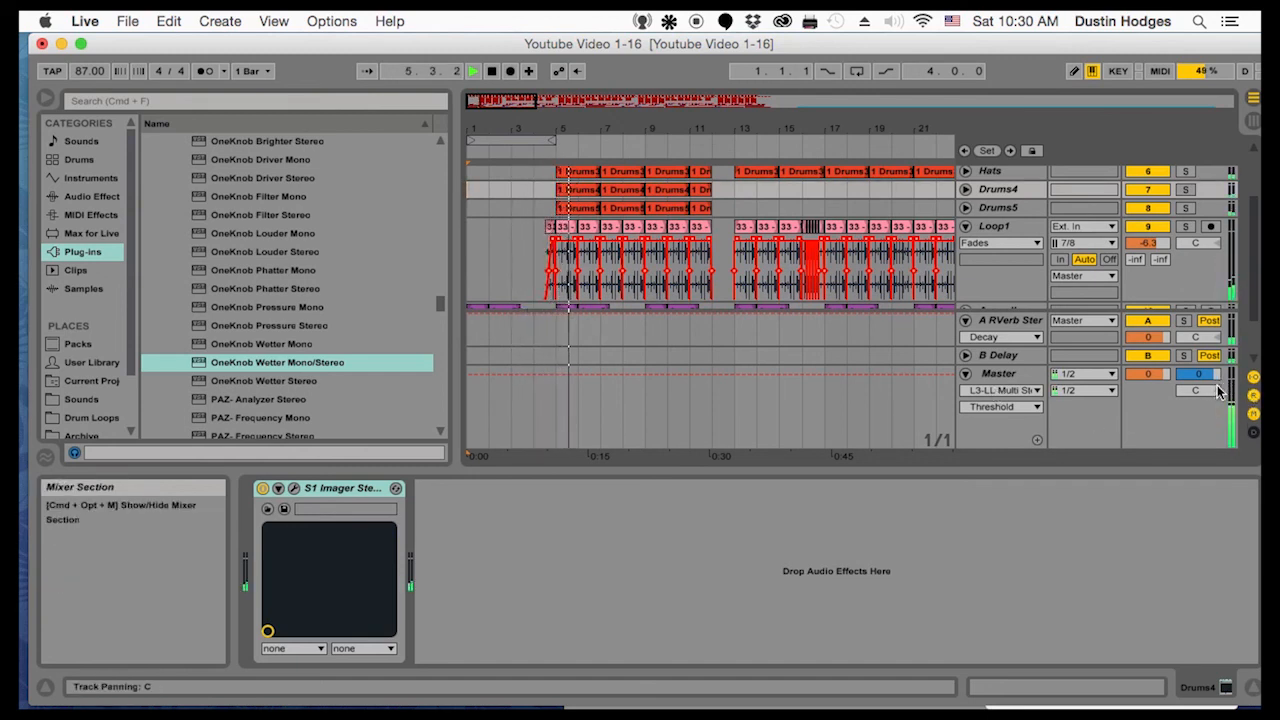
left_click(1004, 374)
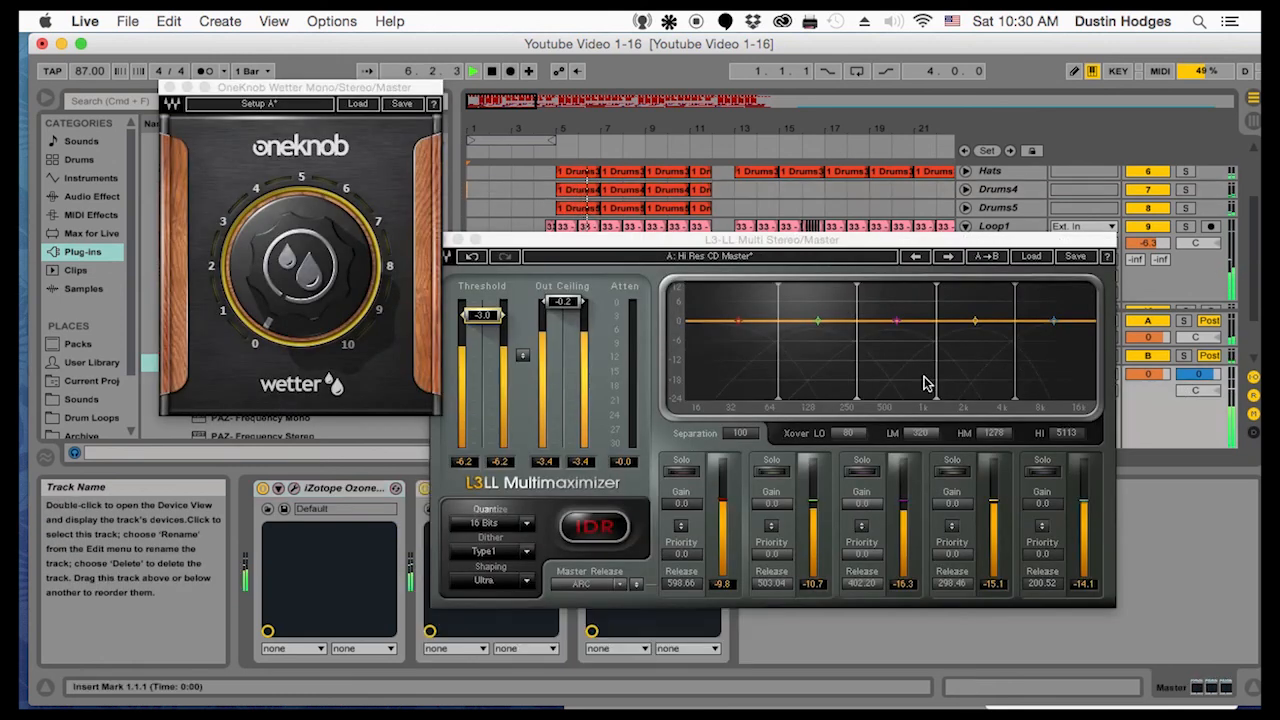
left_click_drag(485, 315, 485, 320)
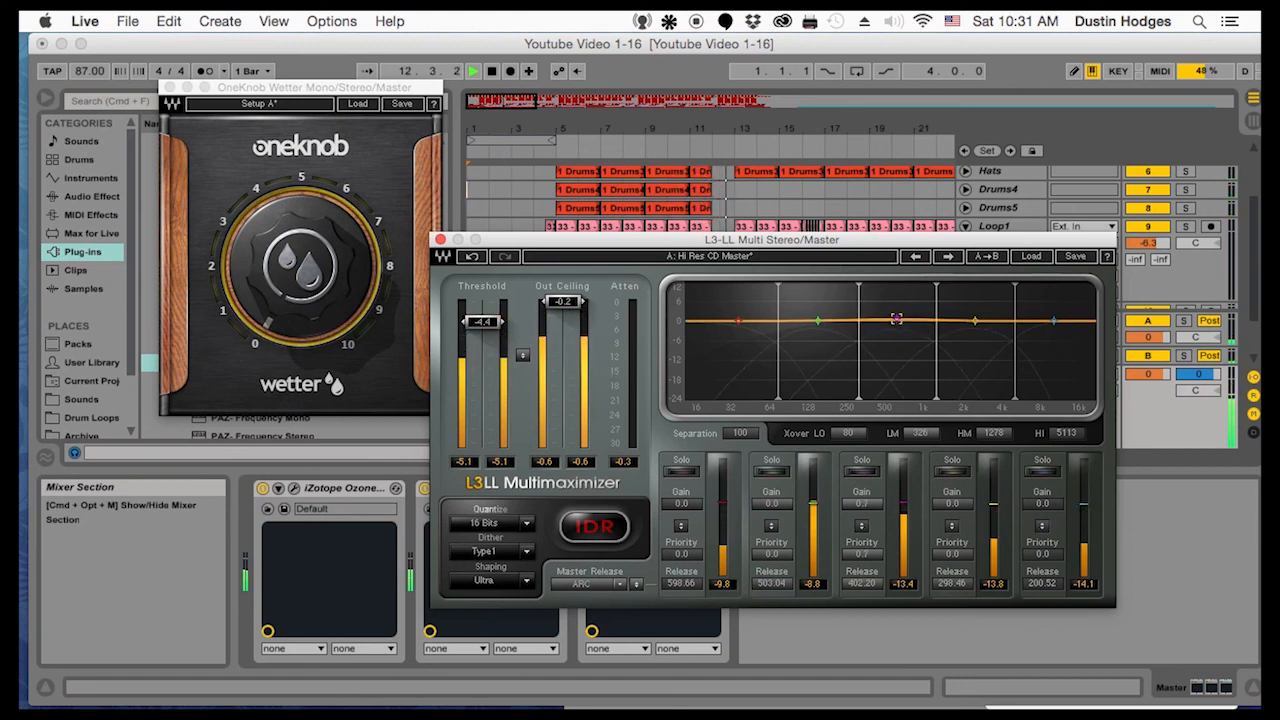
left_click(440, 240)
Turn the OneKnob Wetter up to about 1 and move it ahead of the Ozone 6 Imager in the Master chain
left_click_drag(300, 265, 280, 311)
left_click(474, 492)
left_click_drag(474, 492, 263, 505)
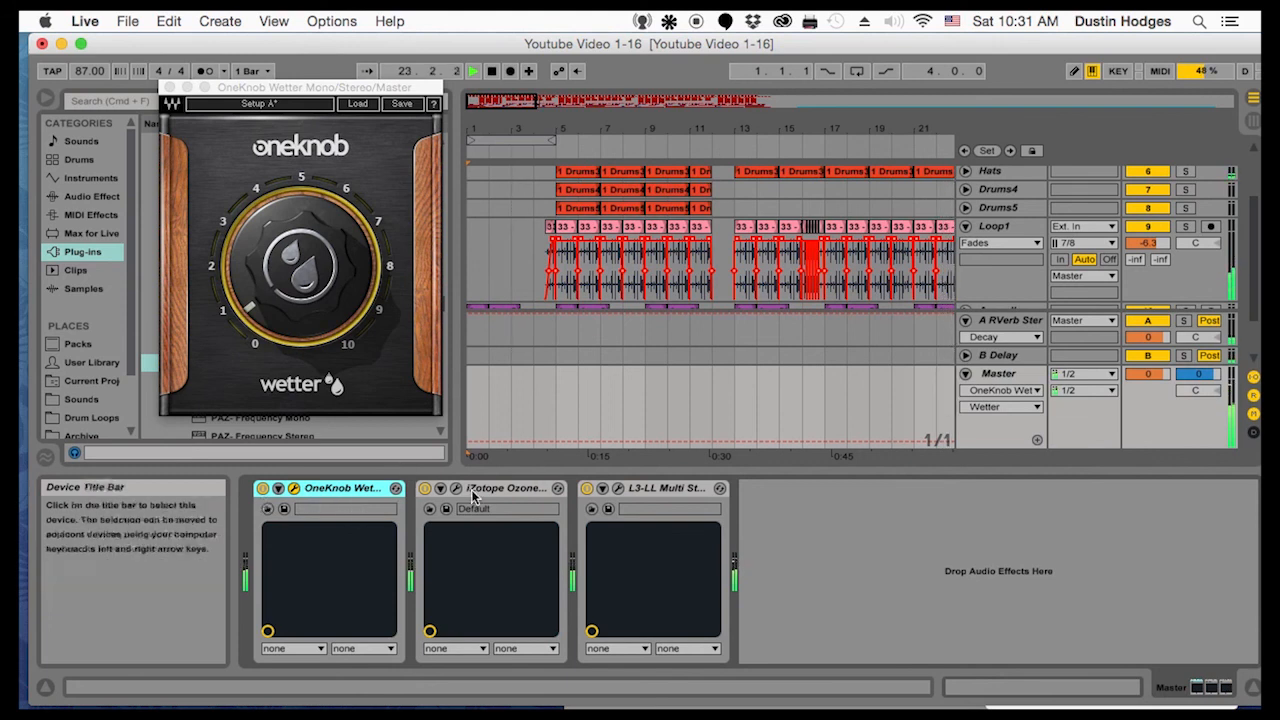
Compare the mix with the Ozone 6 Imager switched off and on again, and close the OneKnob Wetter window
left_click(424, 489)
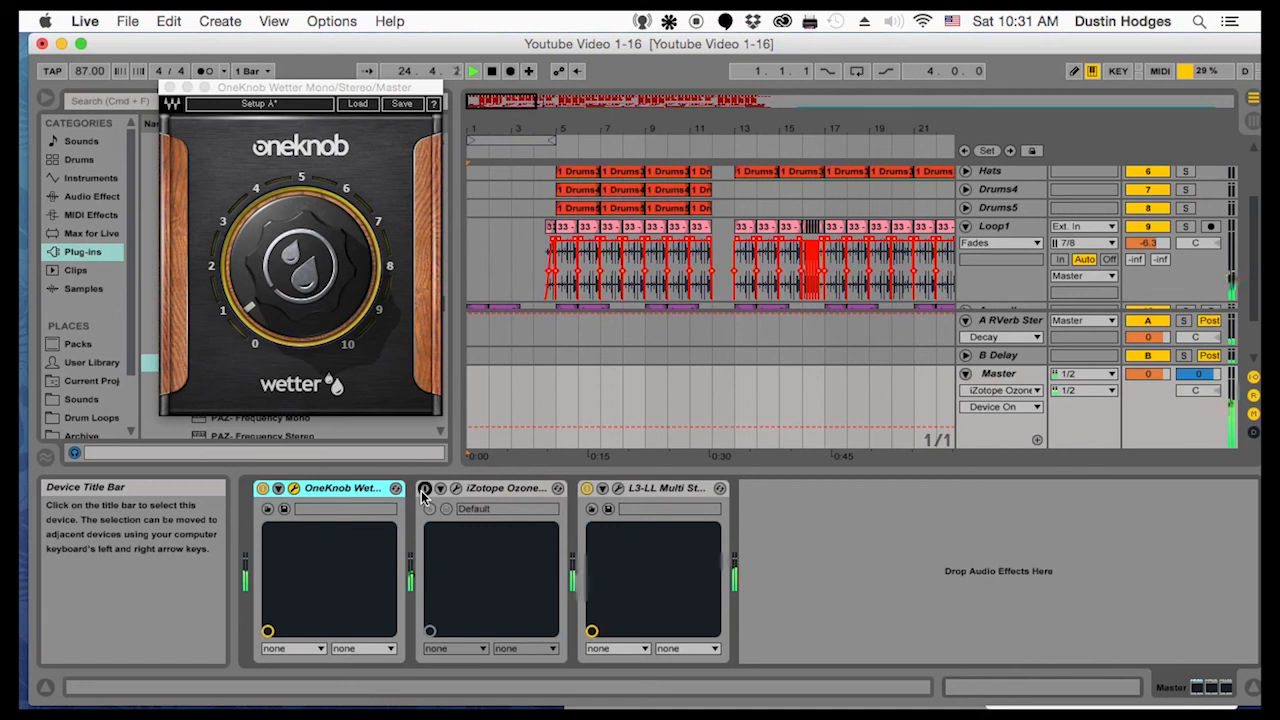
left_click(424, 489)
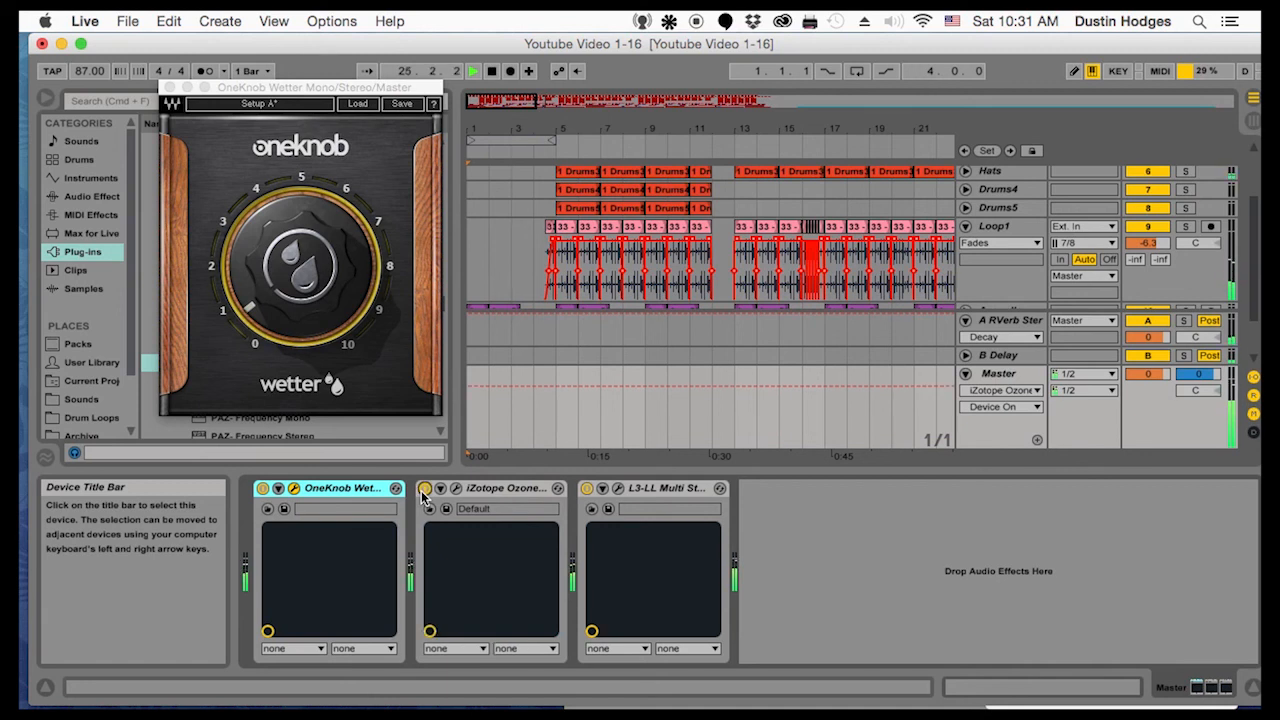
left_click(171, 88)
Set the audio buffer size to 512 samples in the preferences
left_click(85, 21)
left_click(89, 73)
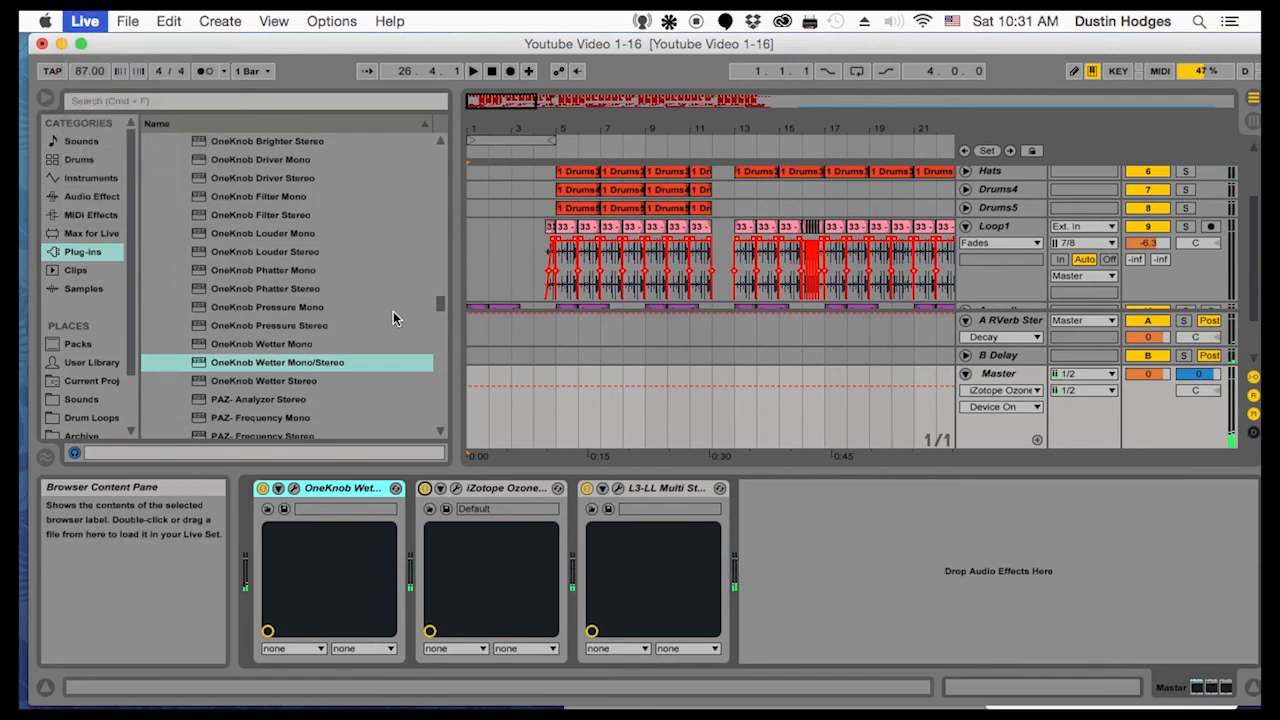
left_click(709, 302)
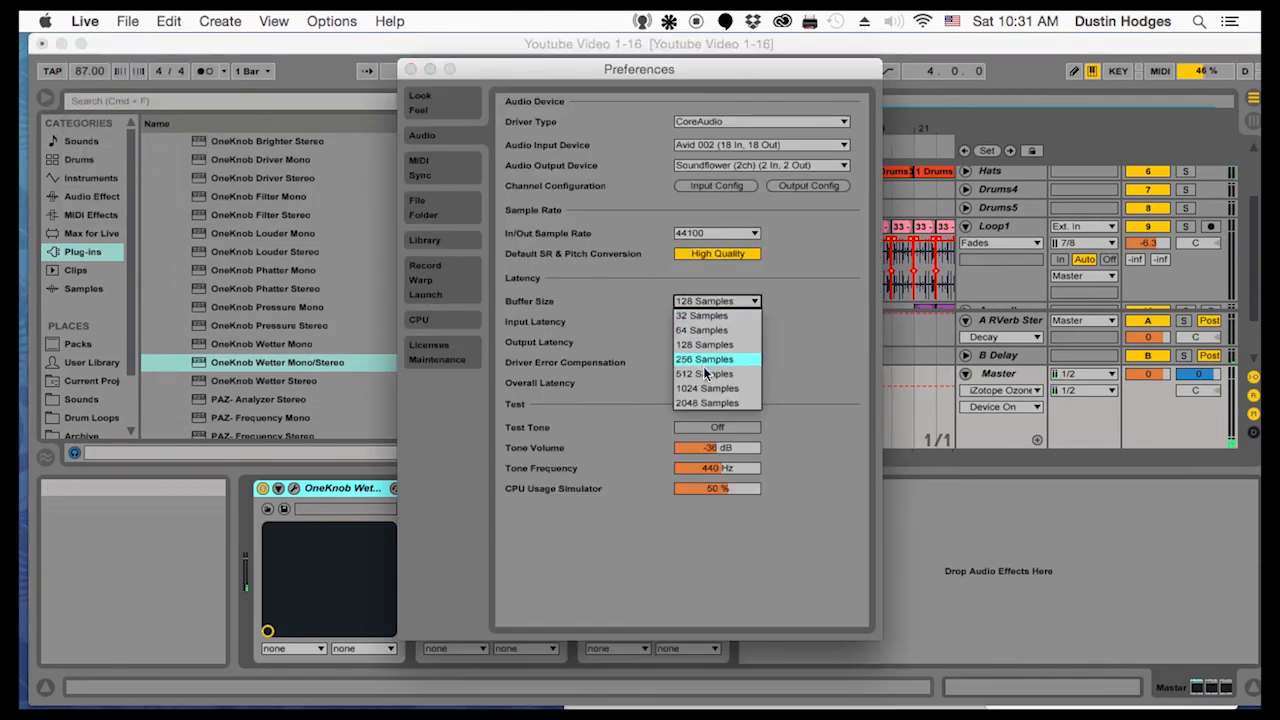
left_click(703, 371)
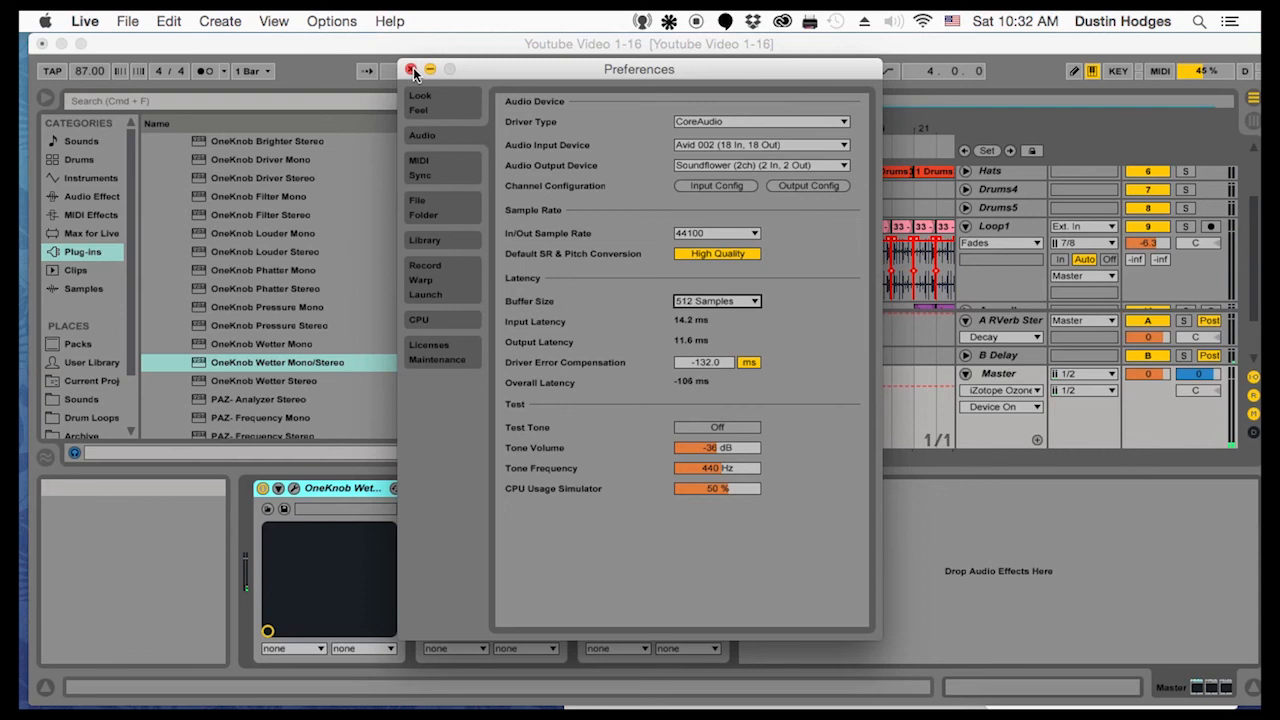
left_click(411, 69)
Play the song from the beginning and look over the tracks of the arrangement
key("space")
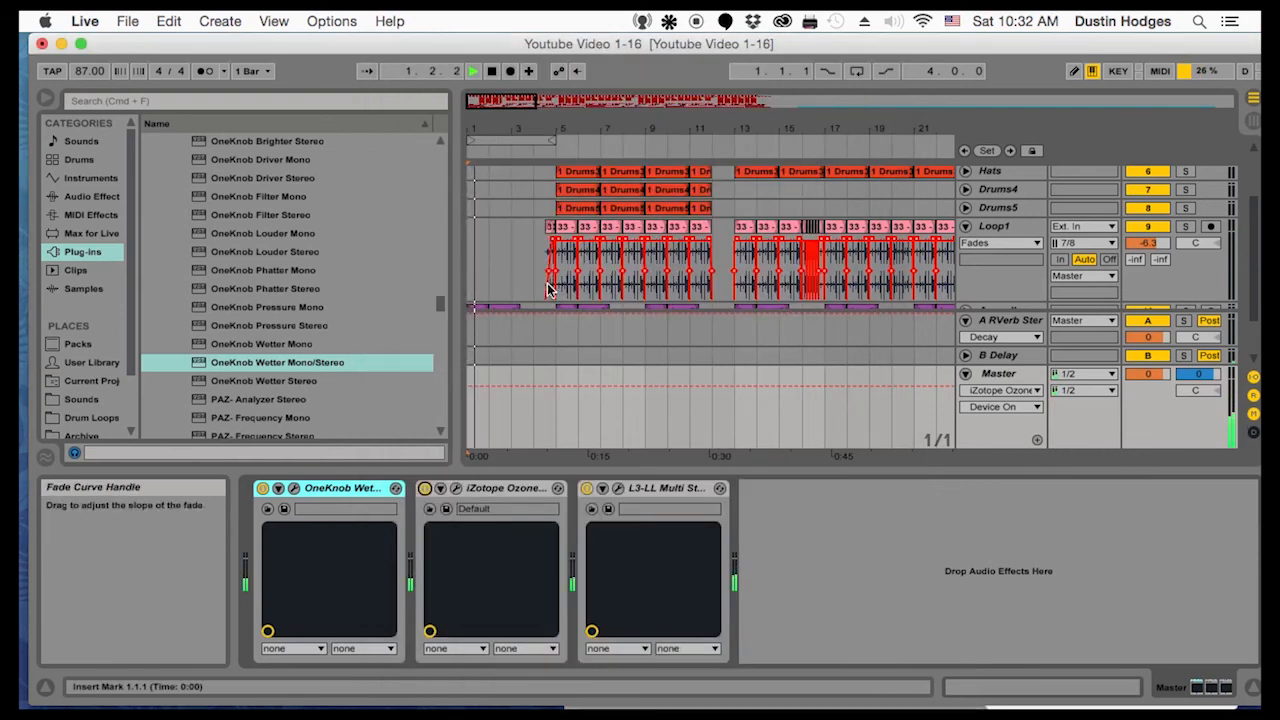
scroll(548, 289, "down", 3)
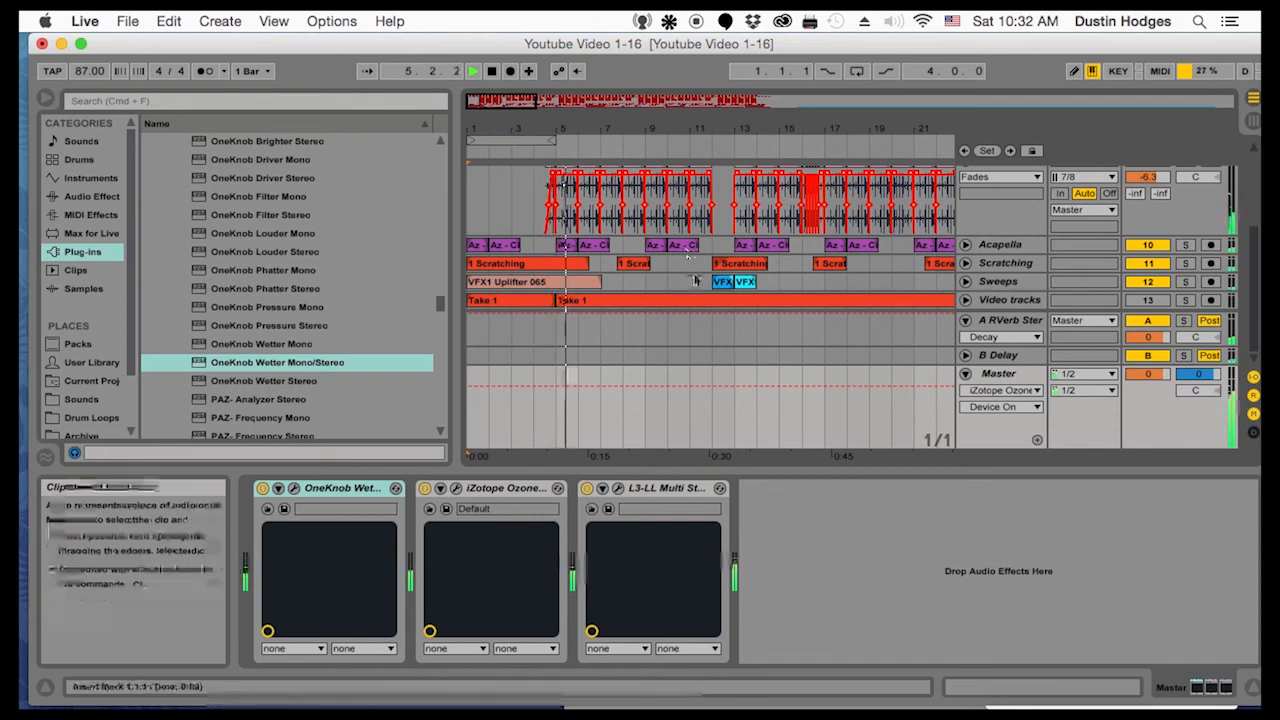
scroll(737, 255, "up", 5)
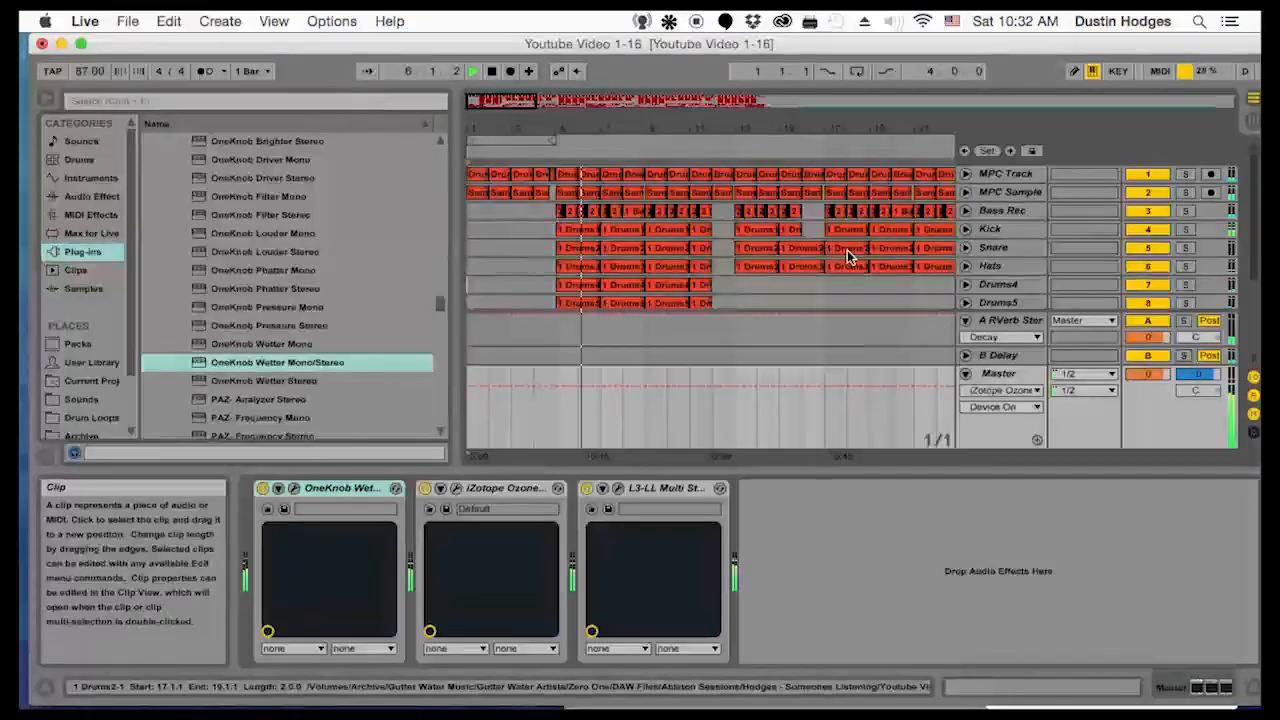
Show the Loop1 track's Auto Filter, stop playback and look over a longer stretch of the arrangement down to the lower tracks
scroll(848, 251, "down", 4)
left_click(967, 248)
left_click(967, 248)
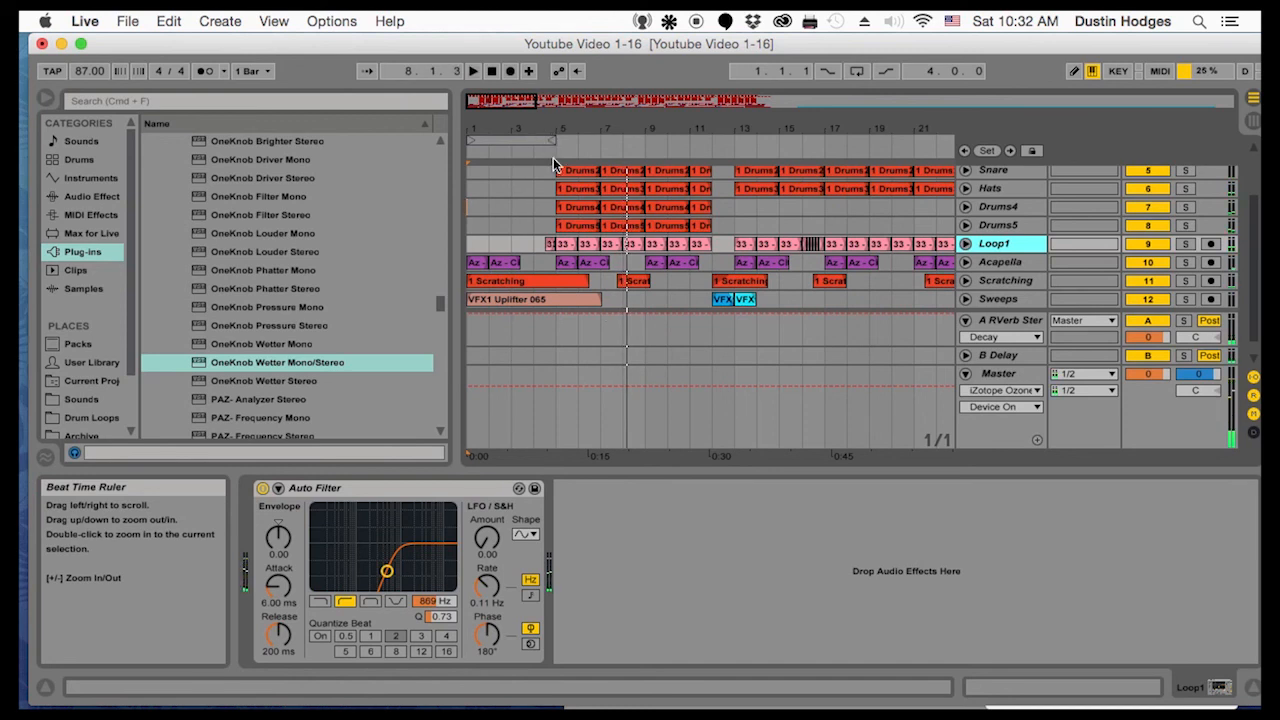
scroll(650, 290, "up", 5)
left_click_drag(640, 128, 640, 78)
scroll(710, 256, "down", 5)
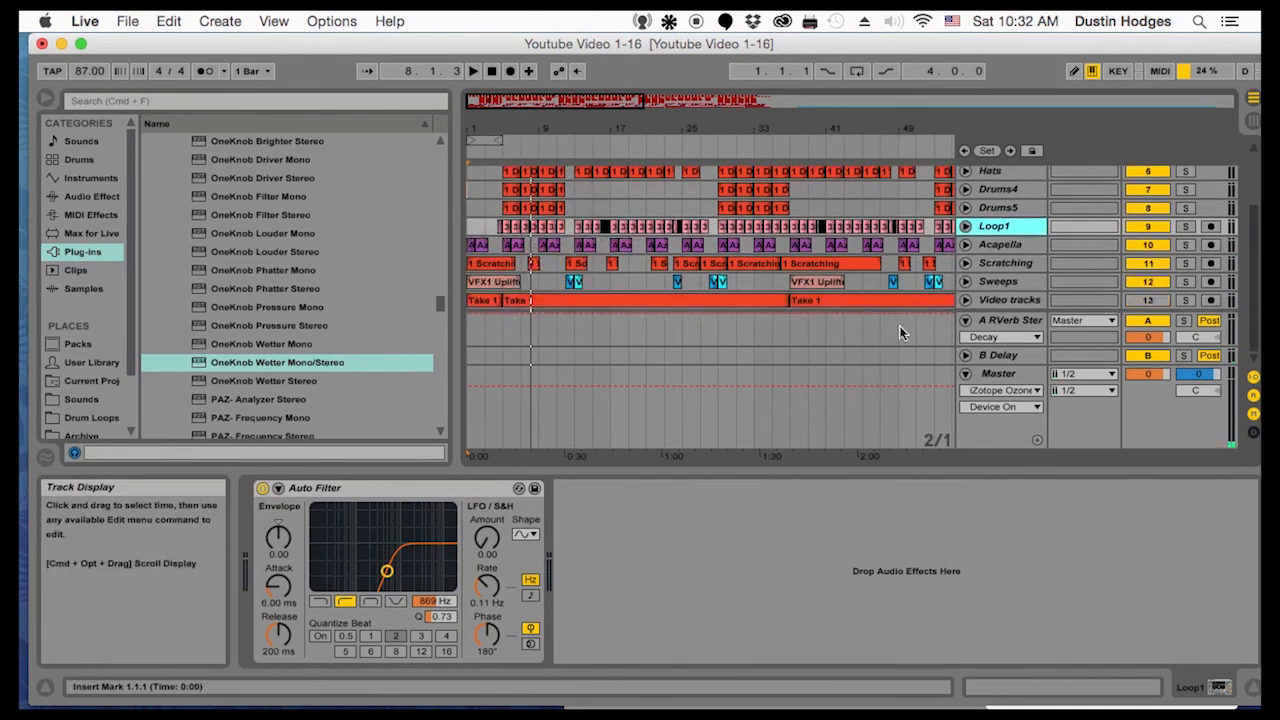
Add the Q10 Stereo equalizer at the front of the Master chain and boost band 10 by 0.6 dB at 16000 Hz
left_click(995, 373)
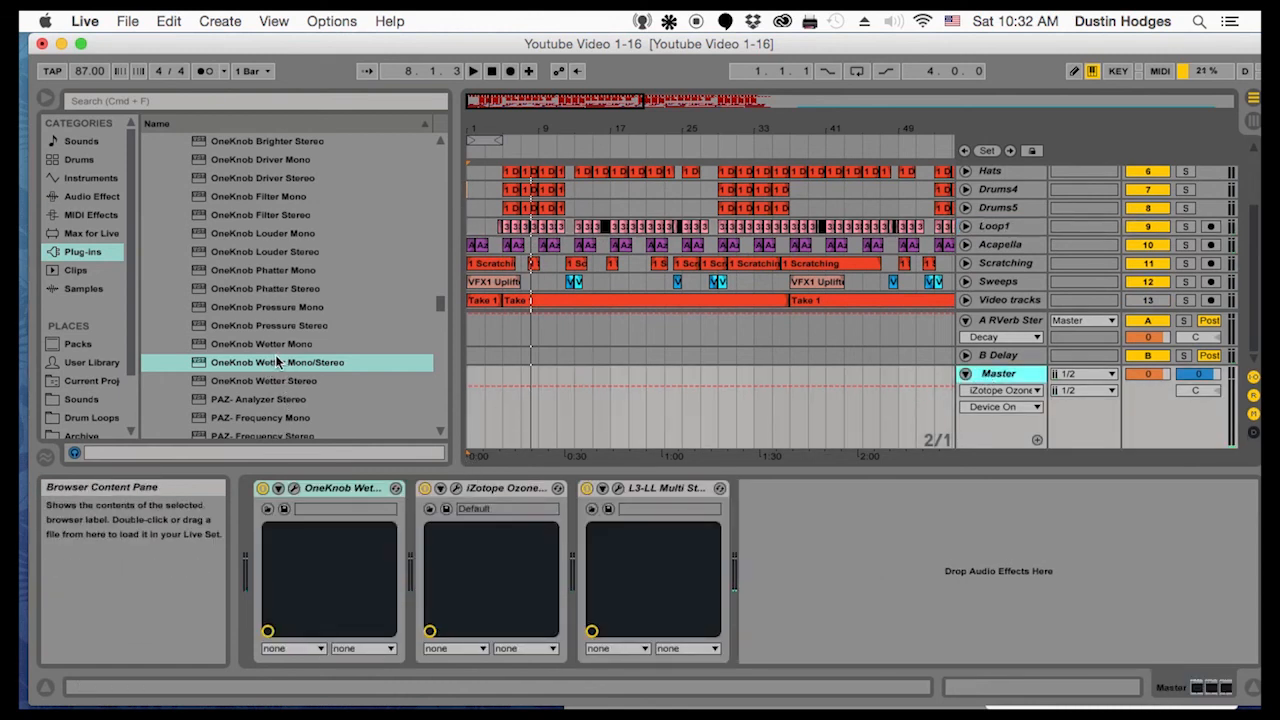
scroll(275, 375, "down", 8)
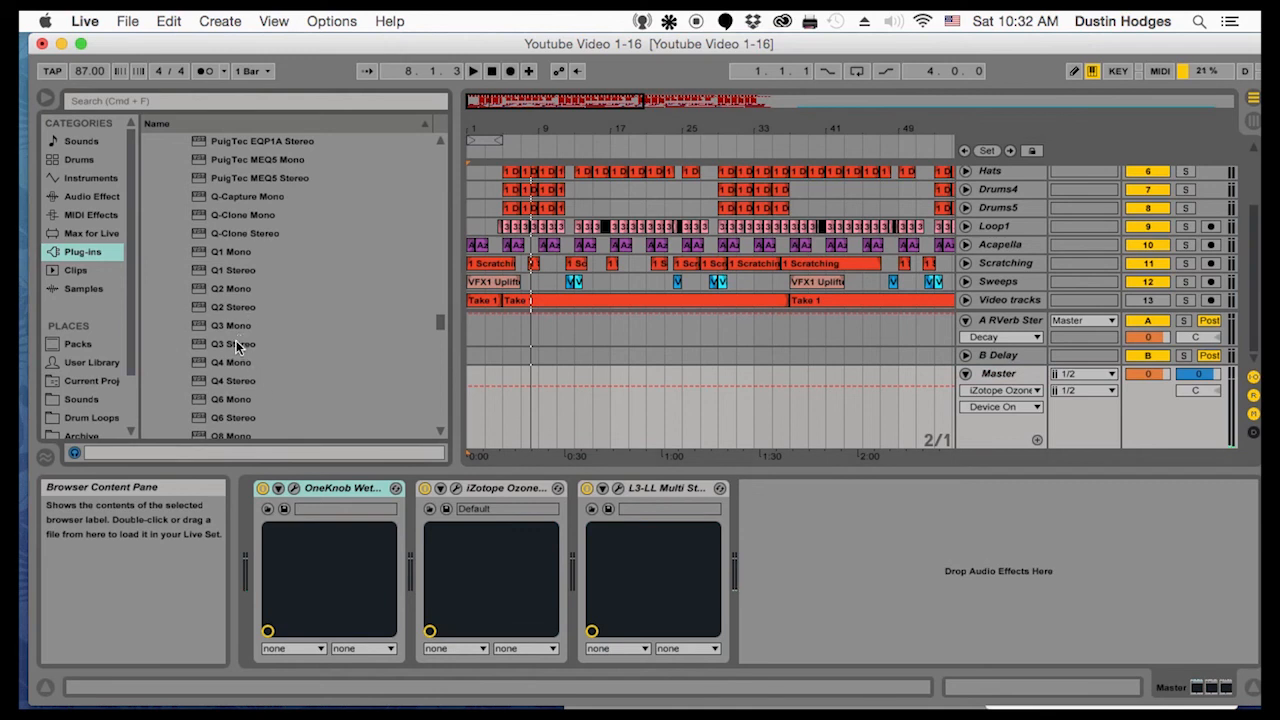
scroll(243, 363, "down", 3)
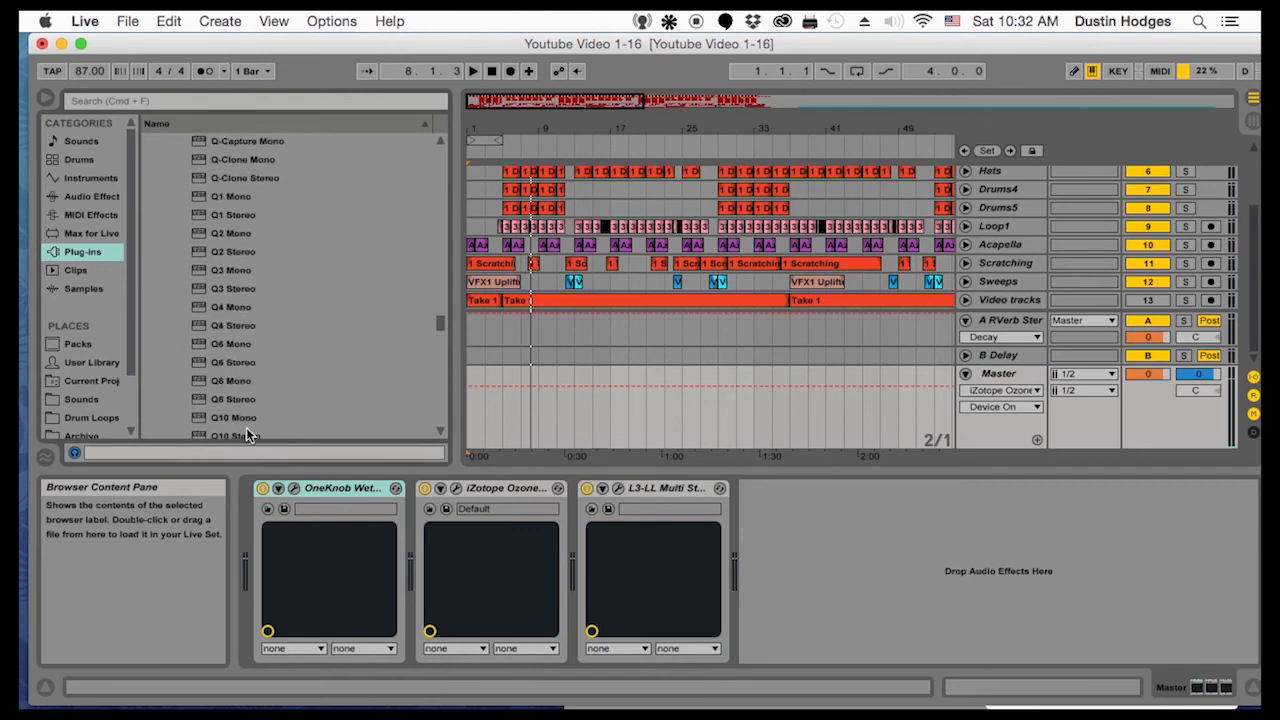
scroll(226, 419, "down", 1)
mouse_move(230, 401)
left_mouse_down()
mouse_move(277, 552)
mouse_move(250, 530)
left_mouse_up()
left_click_drag(892, 325, 892, 322)
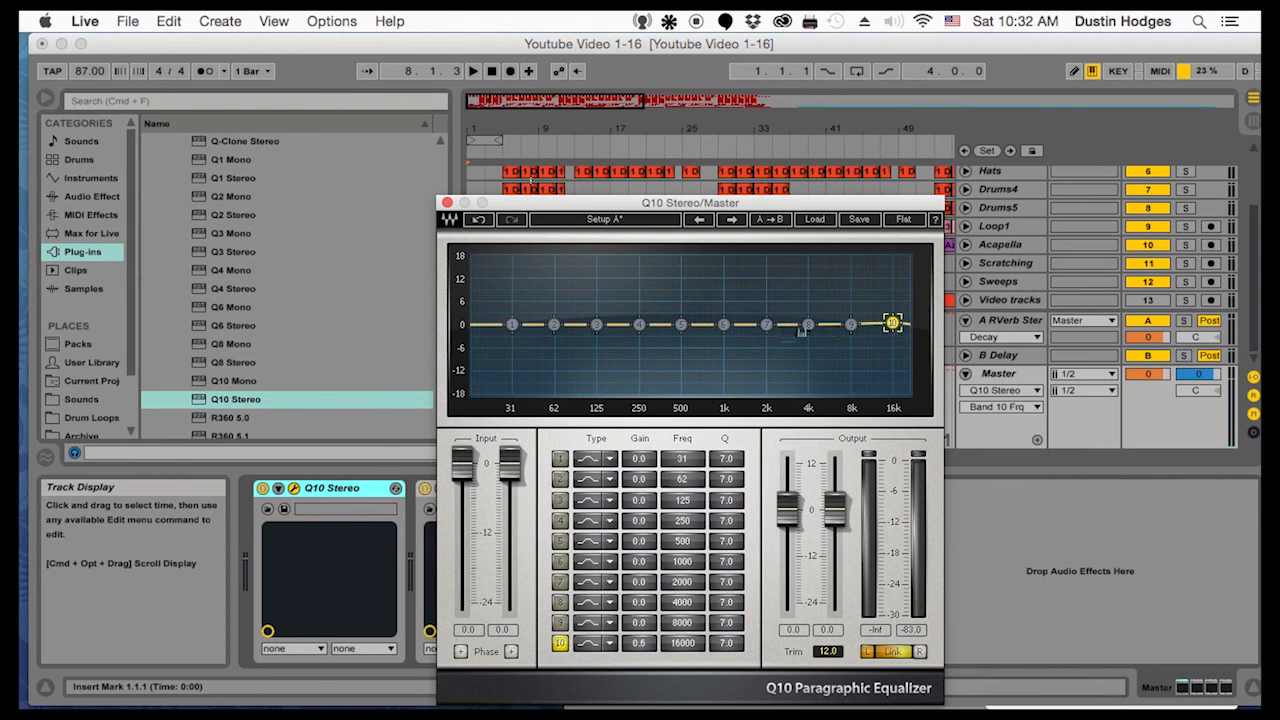
Enable Q10 band 9 with a Q of 86.6 and sweep it during playback, boosted 17.9 dB, to 4331 Hz
key("space")
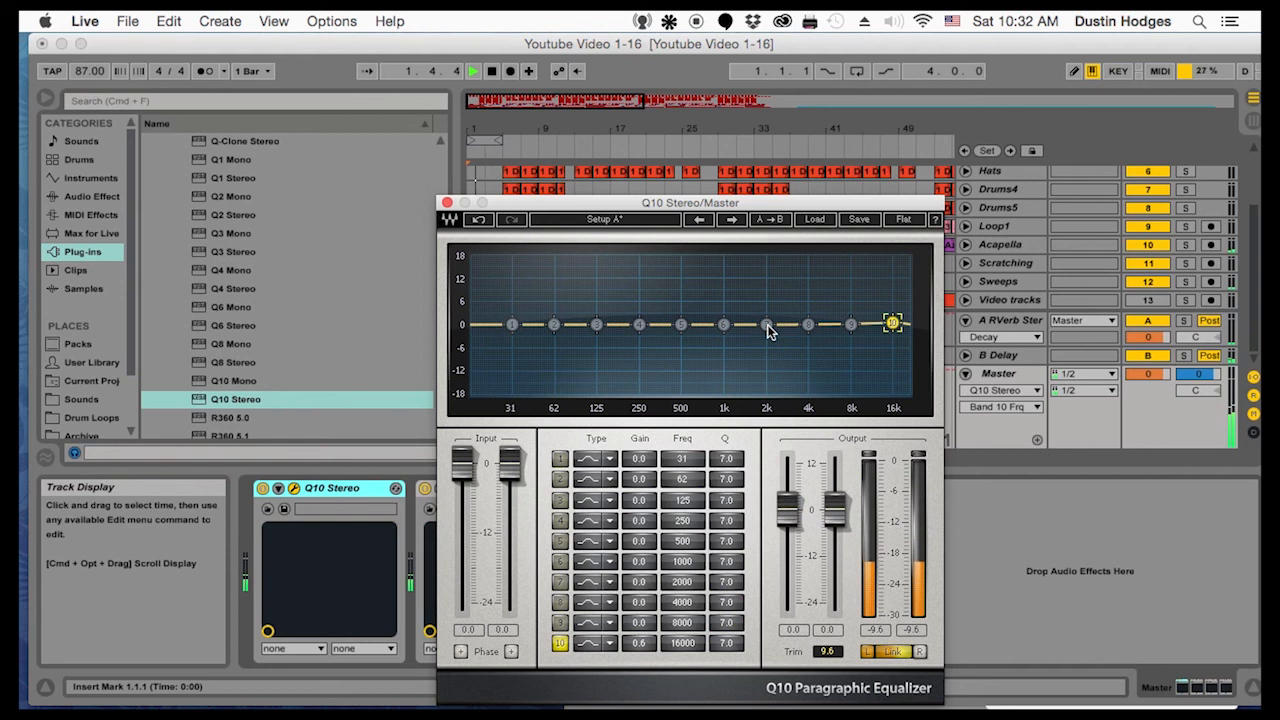
left_click(560, 623)
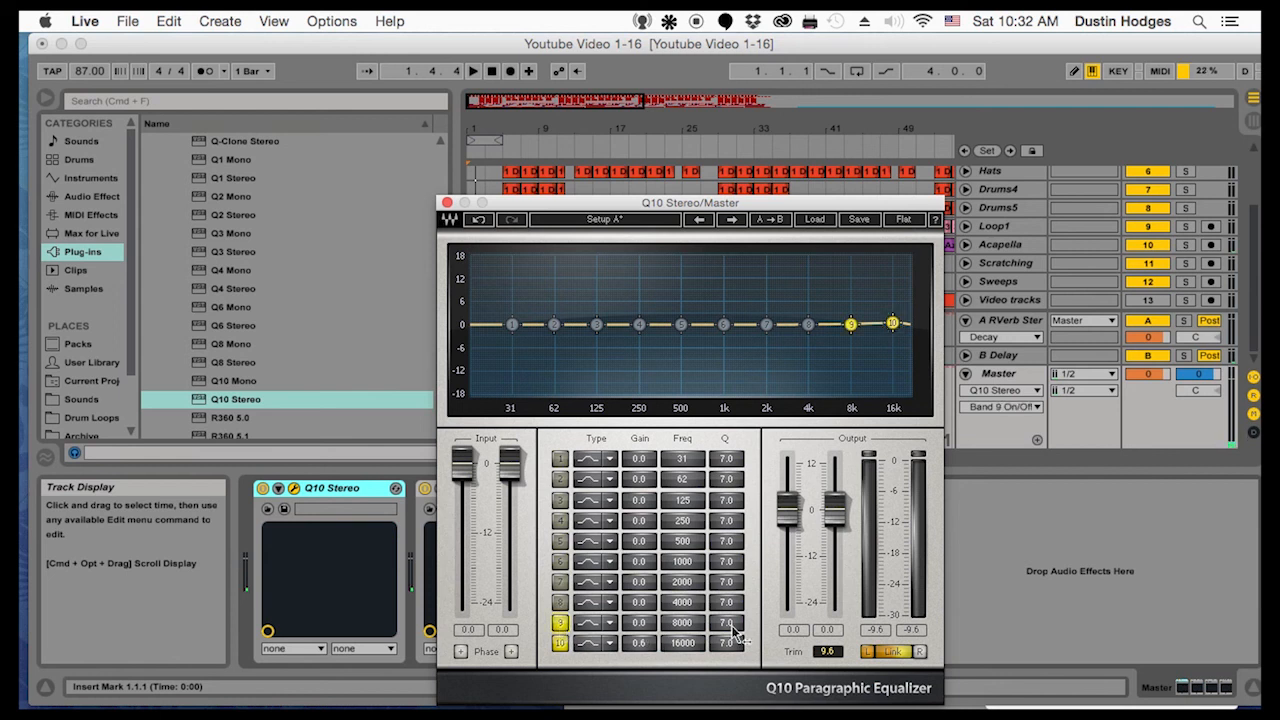
left_click_drag(726, 623, 726, 590)
key("space")
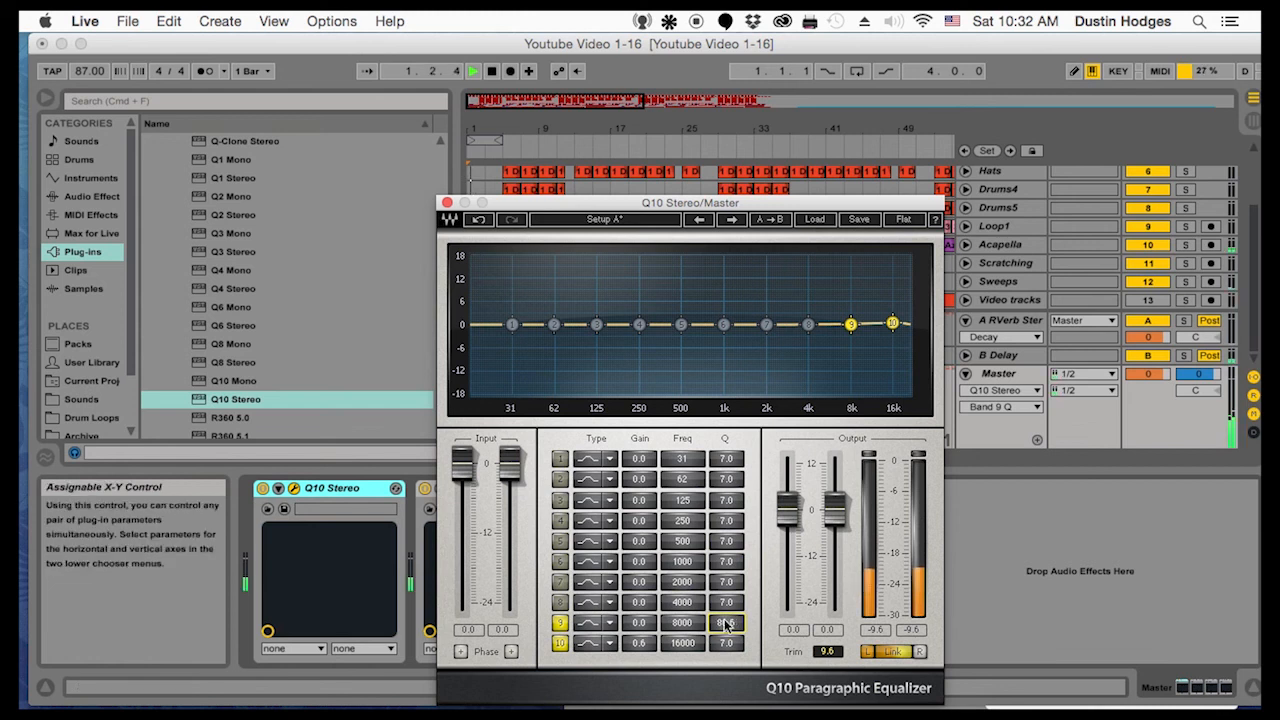
left_click_drag(850, 324, 812, 258)
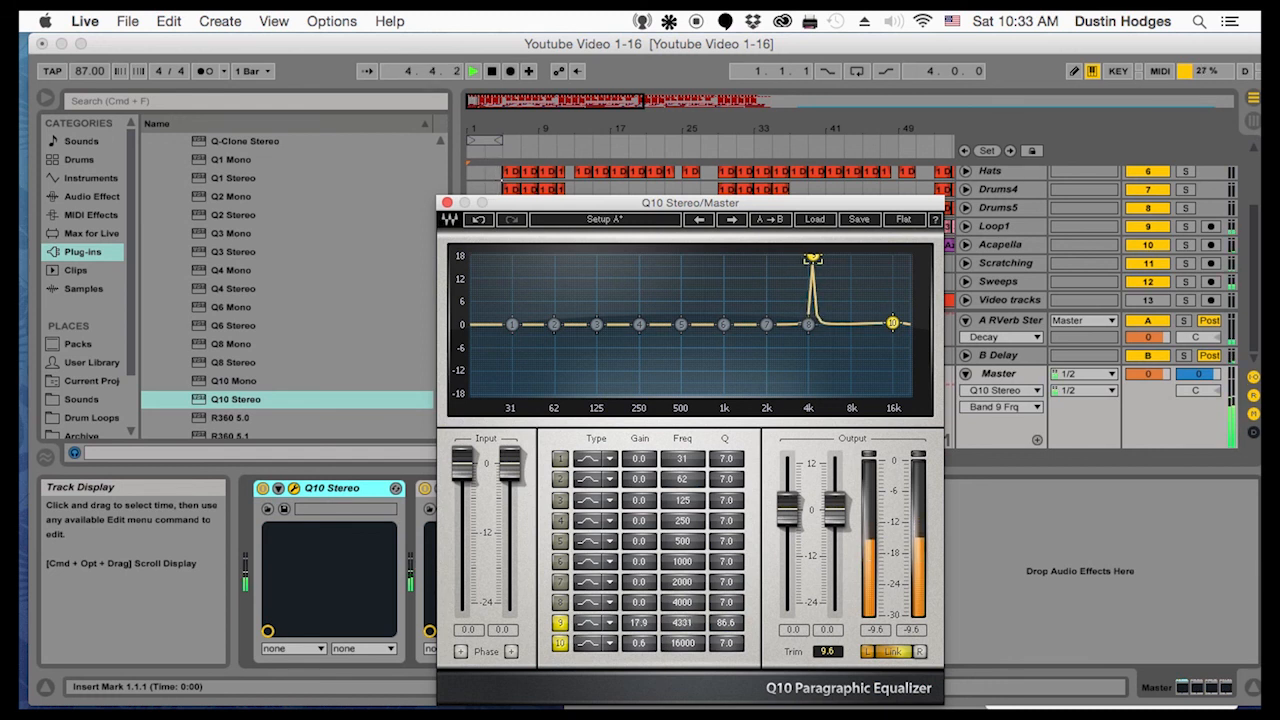
Turn Q10 band 9 into a 2.5 dB cut at 3339 Hz with a Q of 10.6
left_click_drag(812, 259, 803, 340)
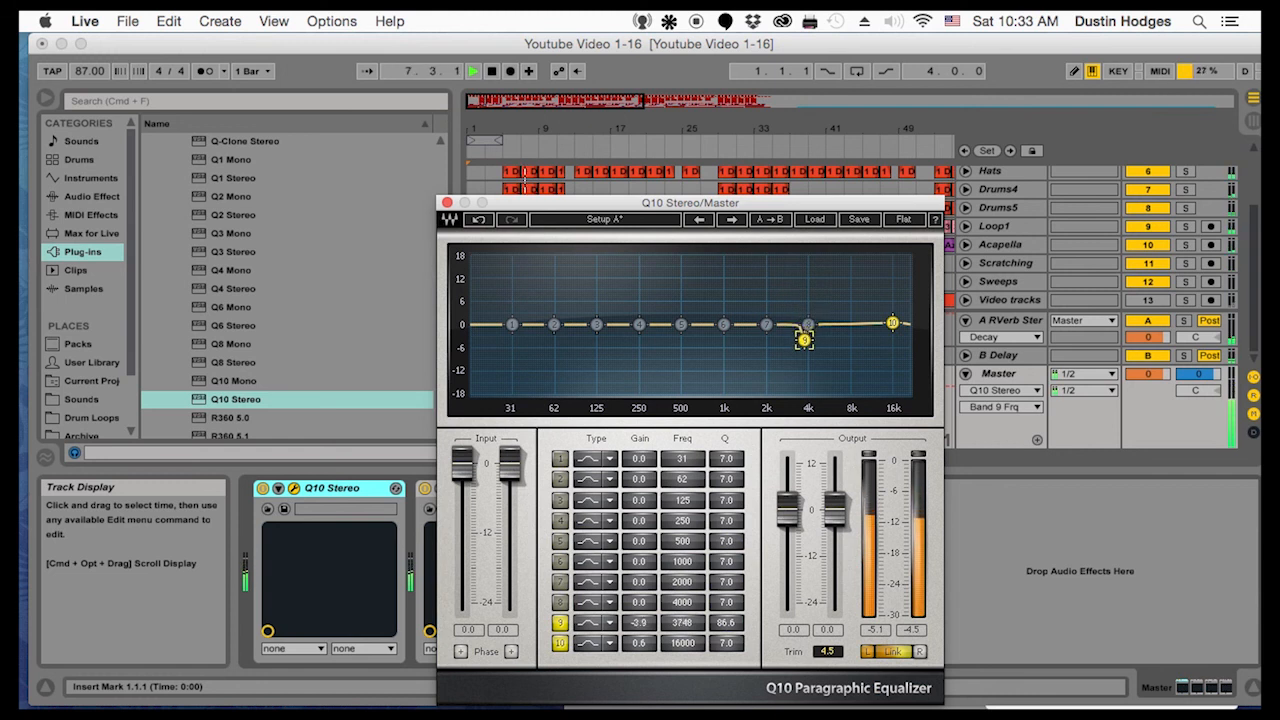
left_click_drag(728, 624, 728, 646)
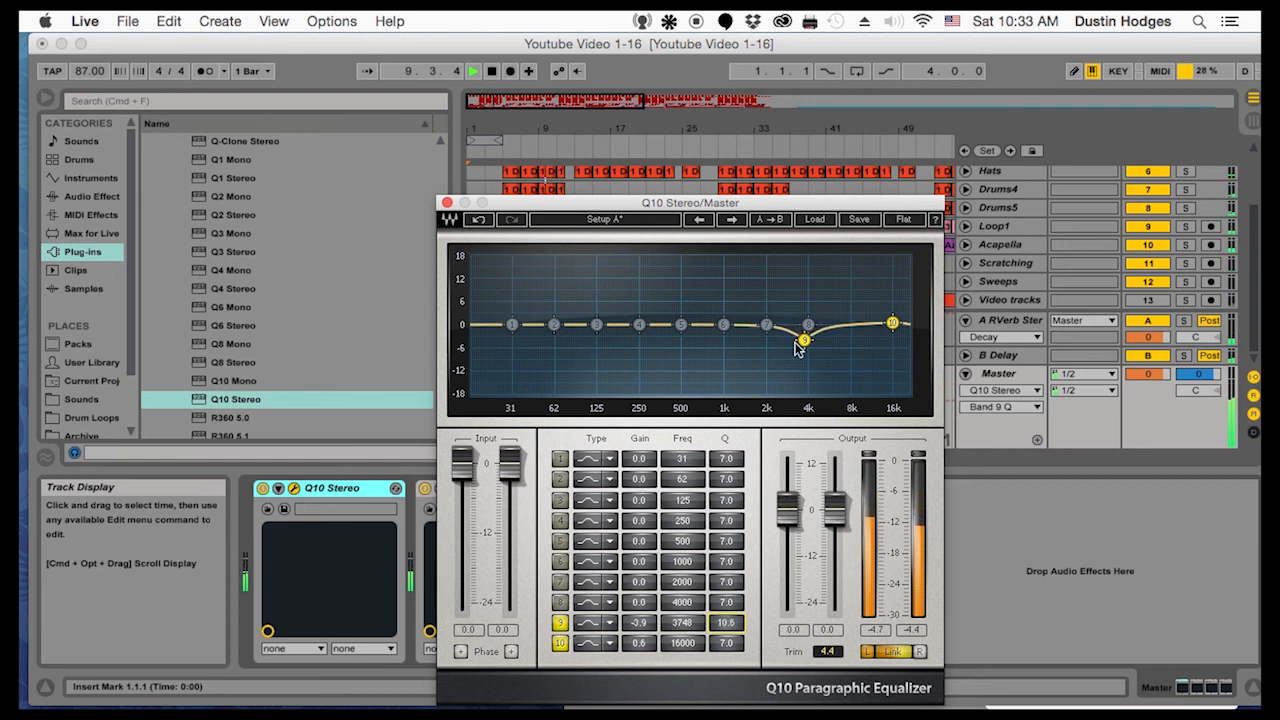
left_click_drag(801, 340, 796, 334)
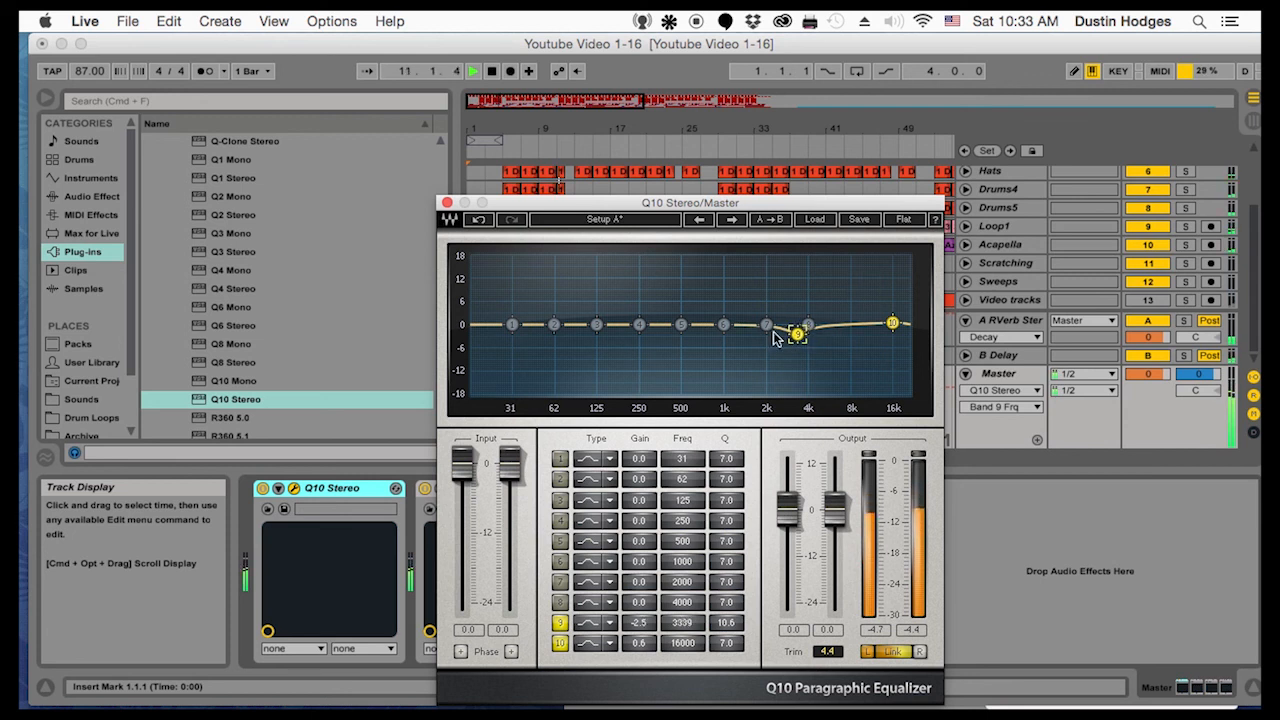
Enable Q10 band 6, narrow its Q to 100 and sweep it, boosted 18 dB, to 788 Hz
left_click(724, 327)
left_click(725, 328)
left_click_drag(727, 562, 727, 540)
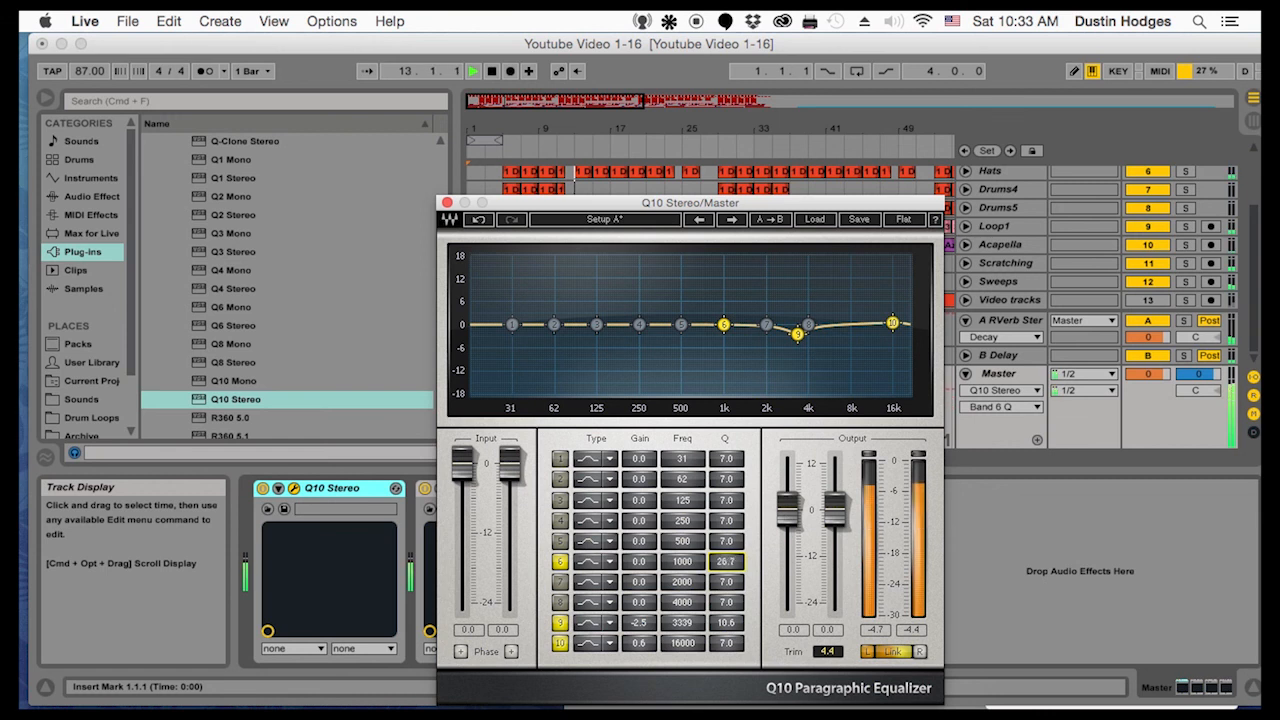
left_click_drag(724, 325, 709, 259)
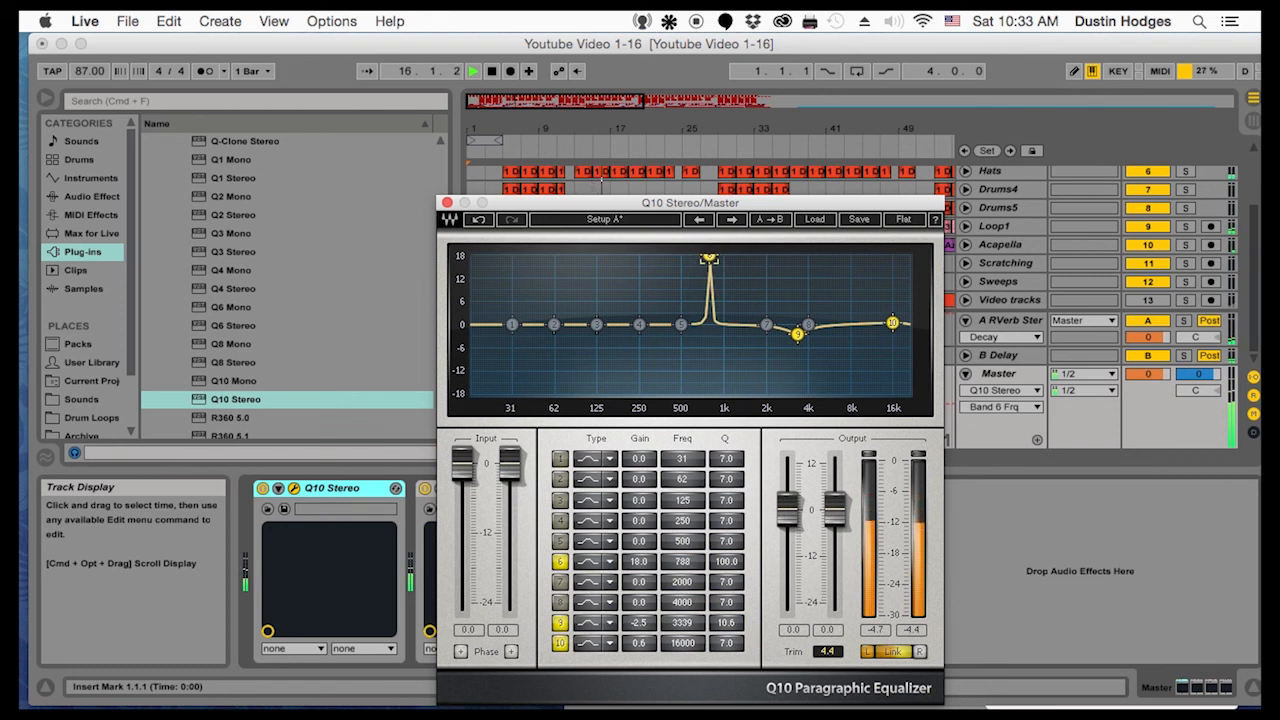
Turn Q10 band 6 into a 3.3 dB cut at 760 Hz with a Q of 13.6
left_click_drag(709, 259, 708, 335)
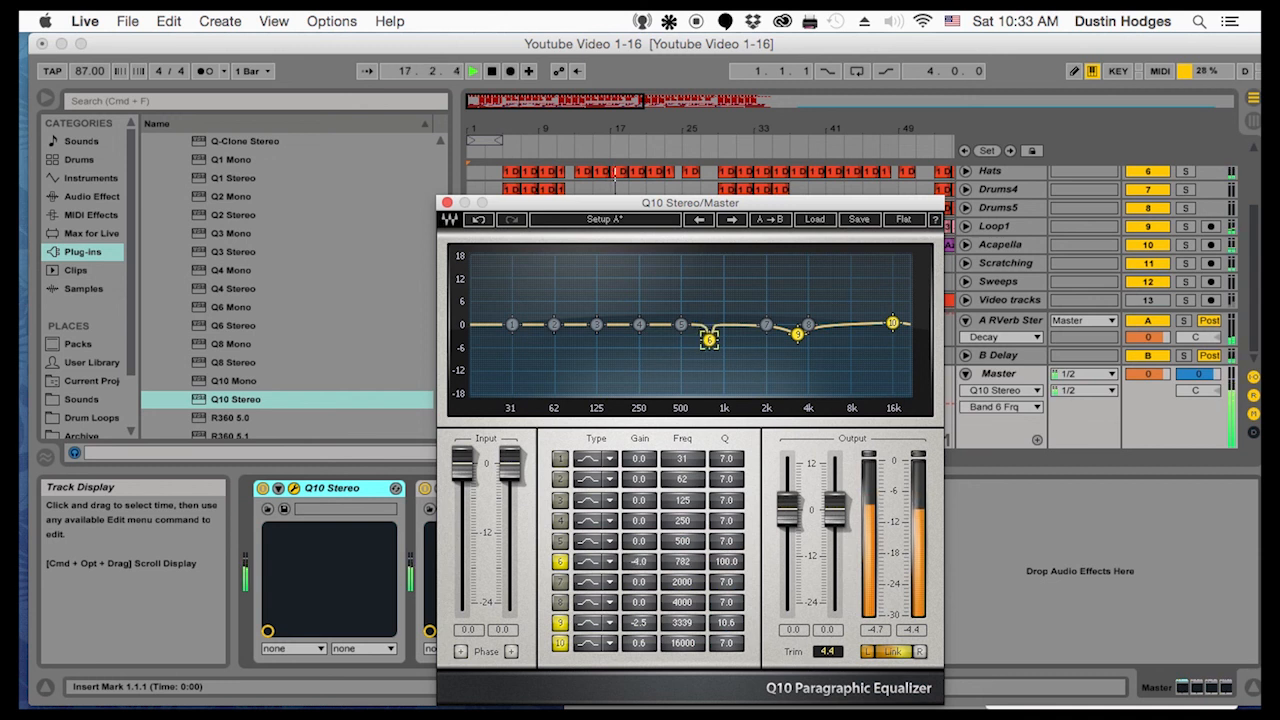
left_click(726, 561)
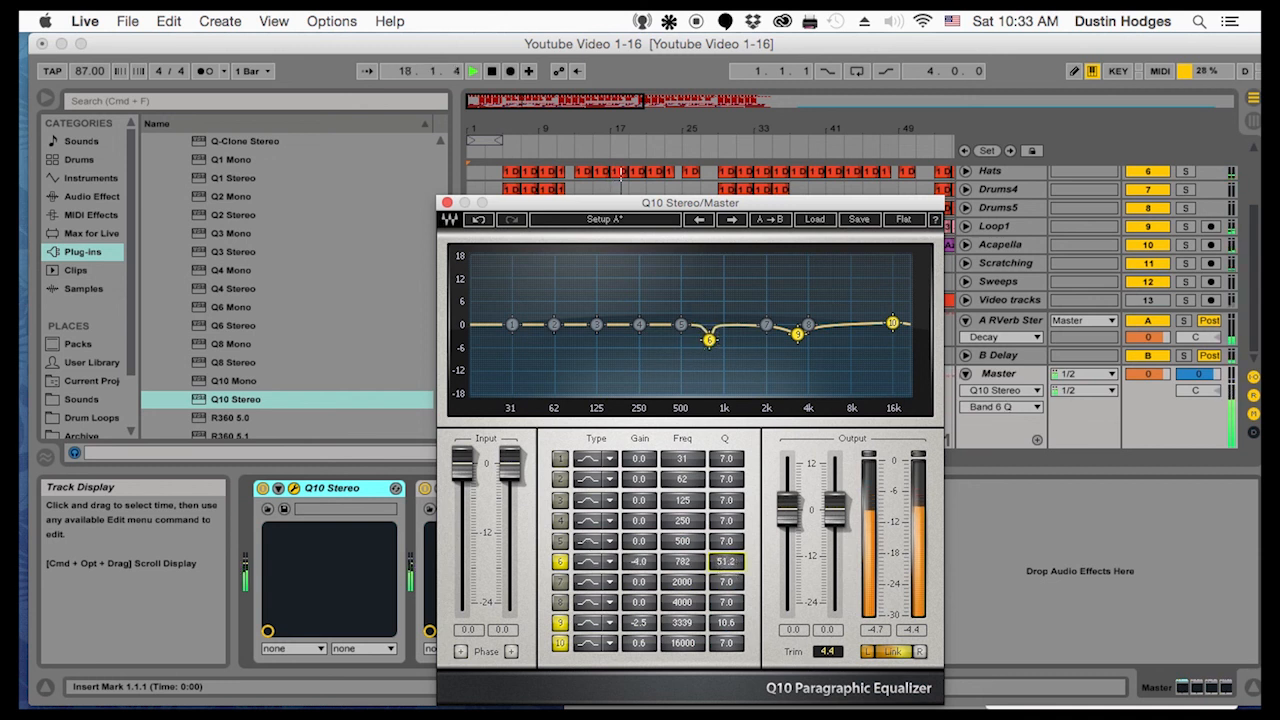
left_click_drag(726, 561, 726, 567)
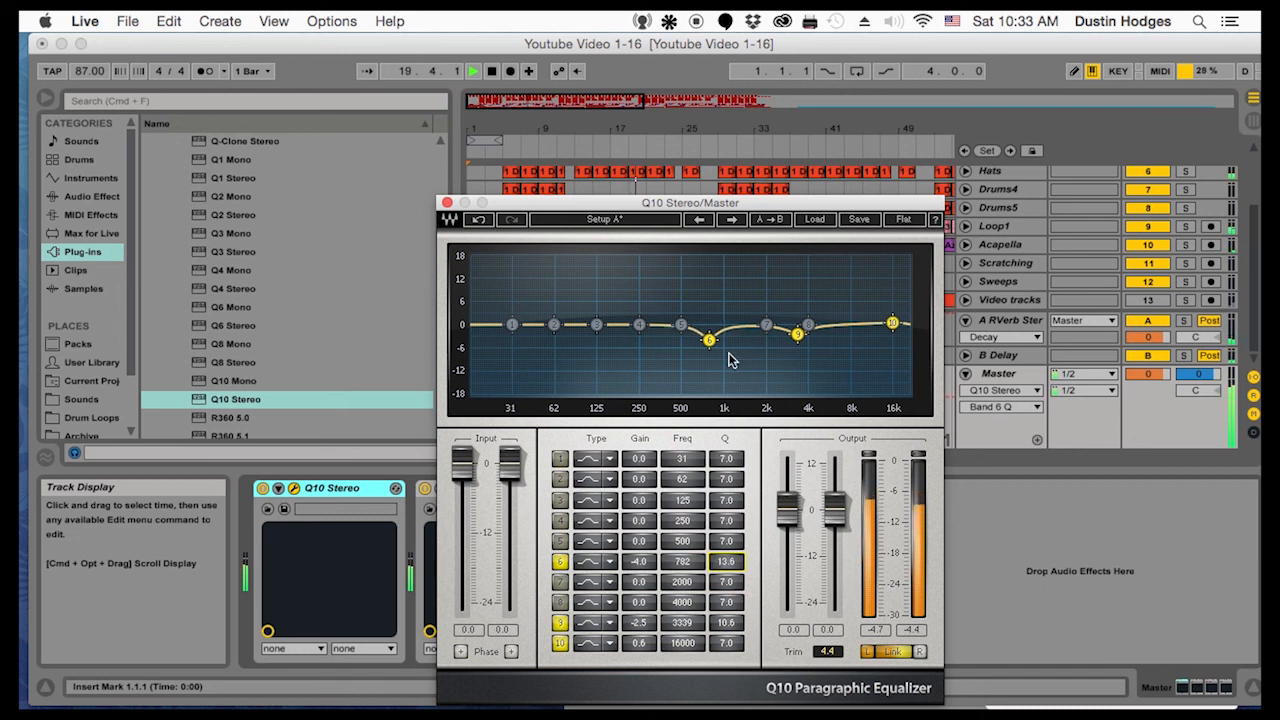
left_click_drag(709, 340, 706, 336)
Set Q10 band 3 to -2.1 dB at 189 Hz, band 2 to +1.5 dB at 57 Hz and band 1 to -4.1 dB at 16 Hz, then close the equalizer
left_click_drag(596, 325, 549, 319)
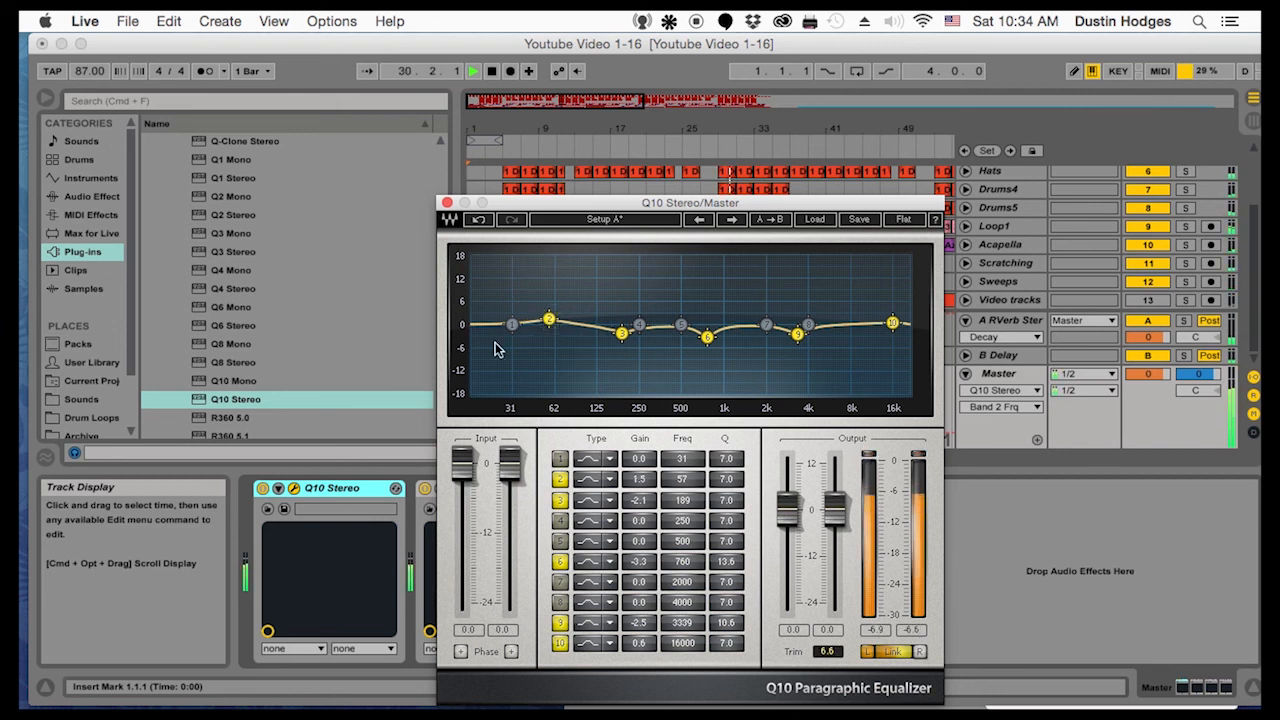
left_click_drag(512, 325, 474, 344)
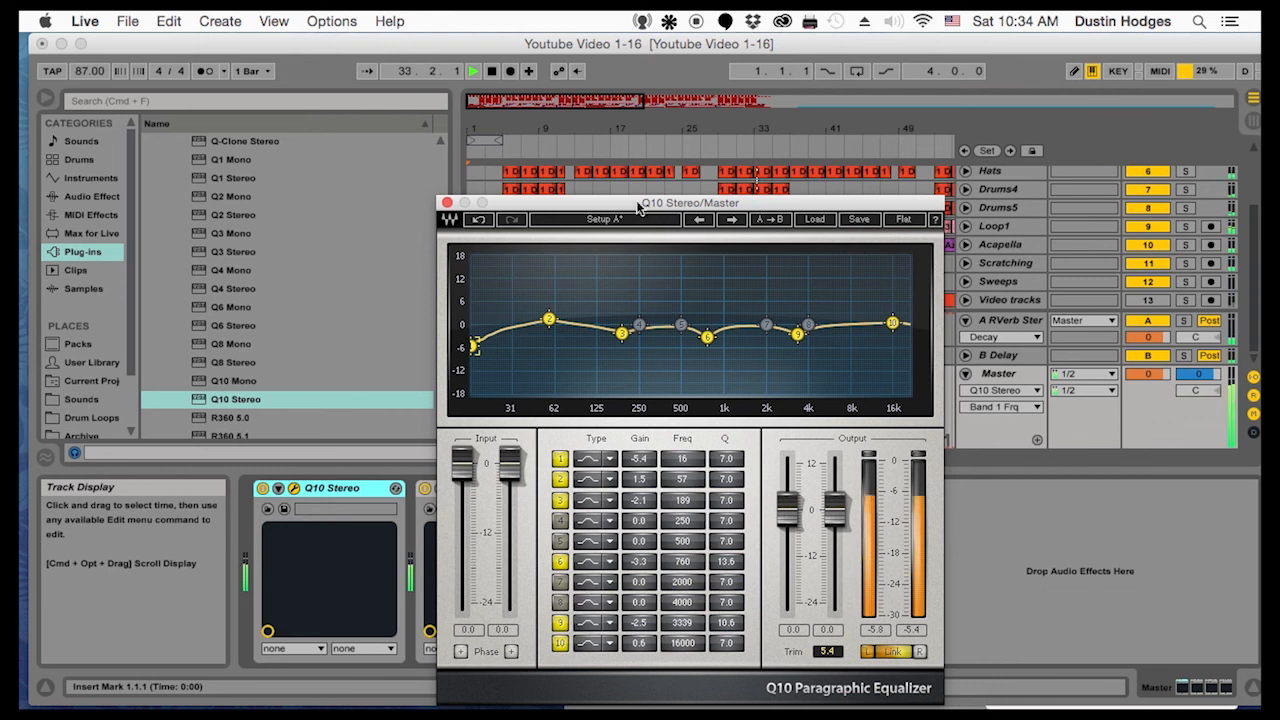
left_click_drag(474, 345, 474, 340)
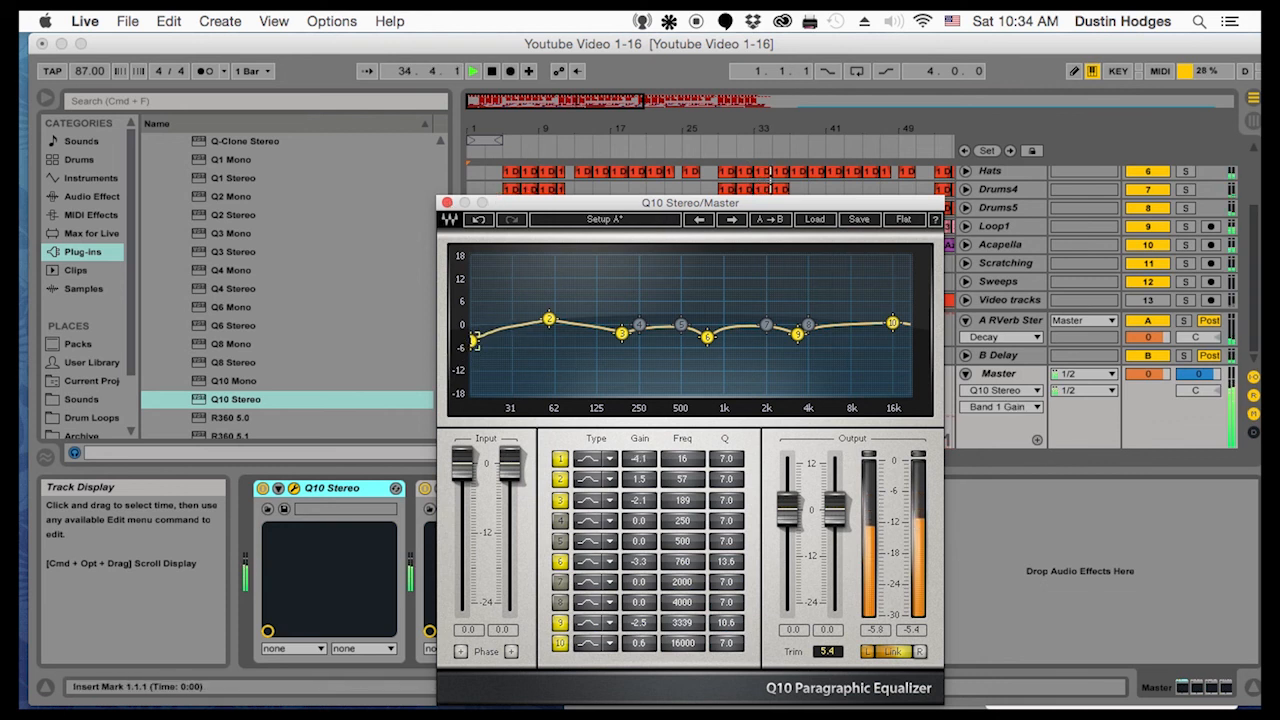
left_click(447, 202)
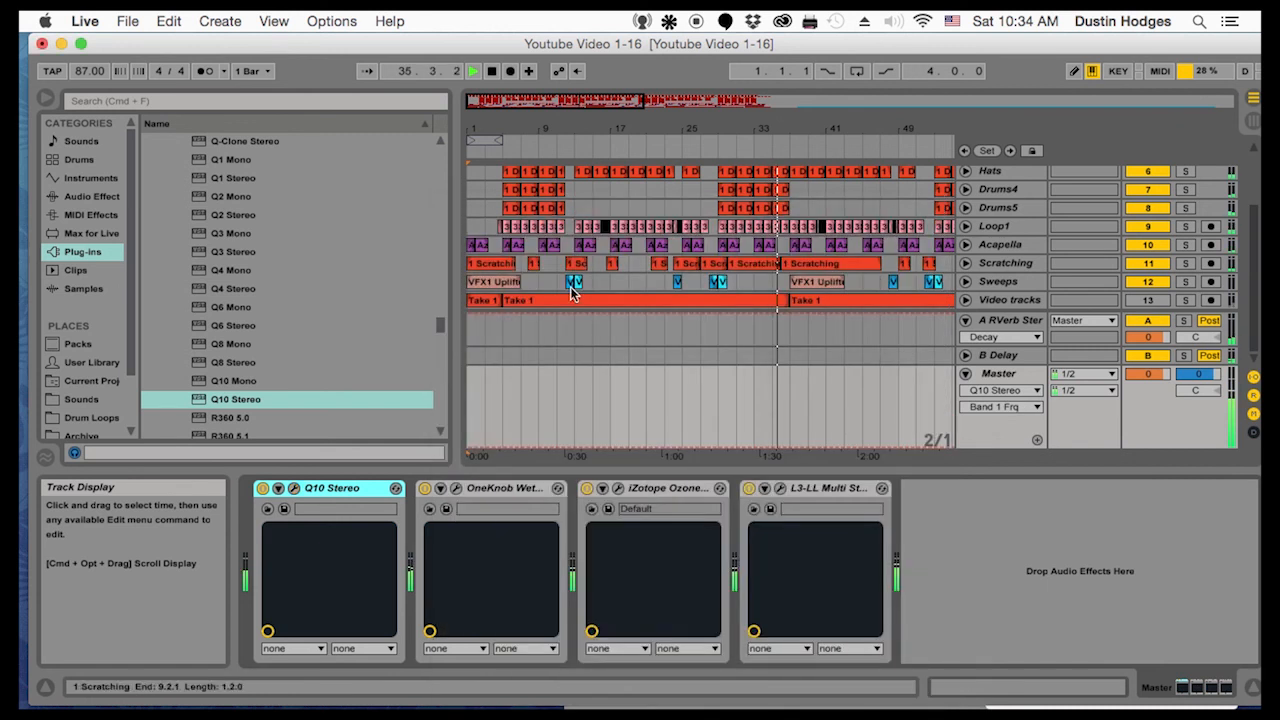
Restart the song from the beginning to hear its opening with the equalizer in place, and stop playback
key("space")
key("space")
key("space")
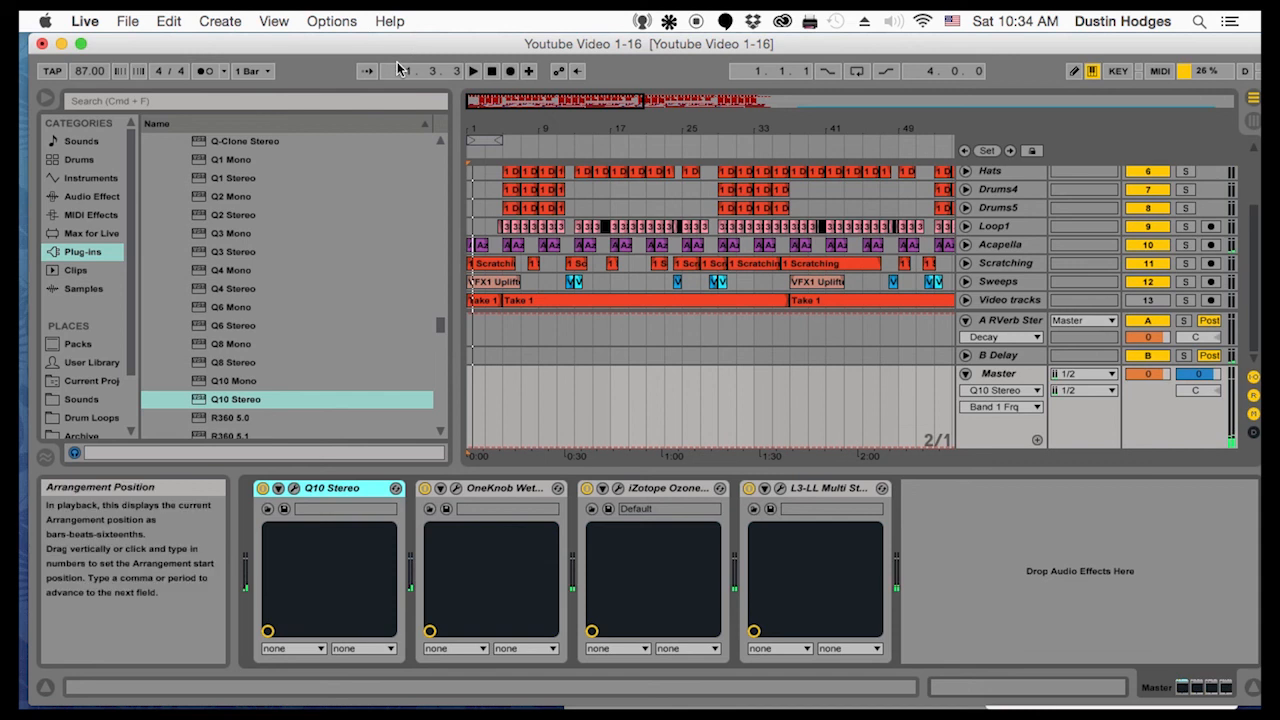